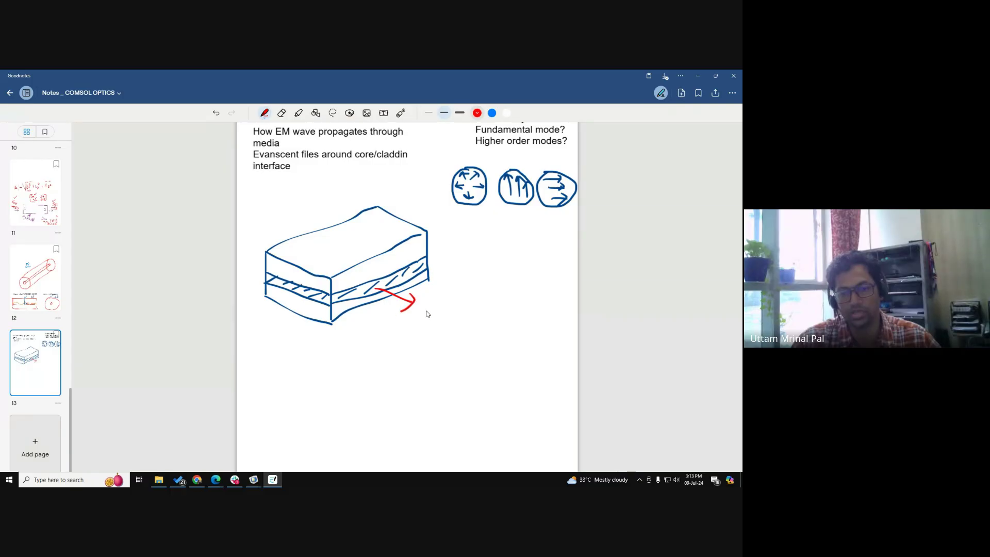
left_click_drag(285, 288, 256, 302)
key("ctrl+z")
key("ctrl+z")
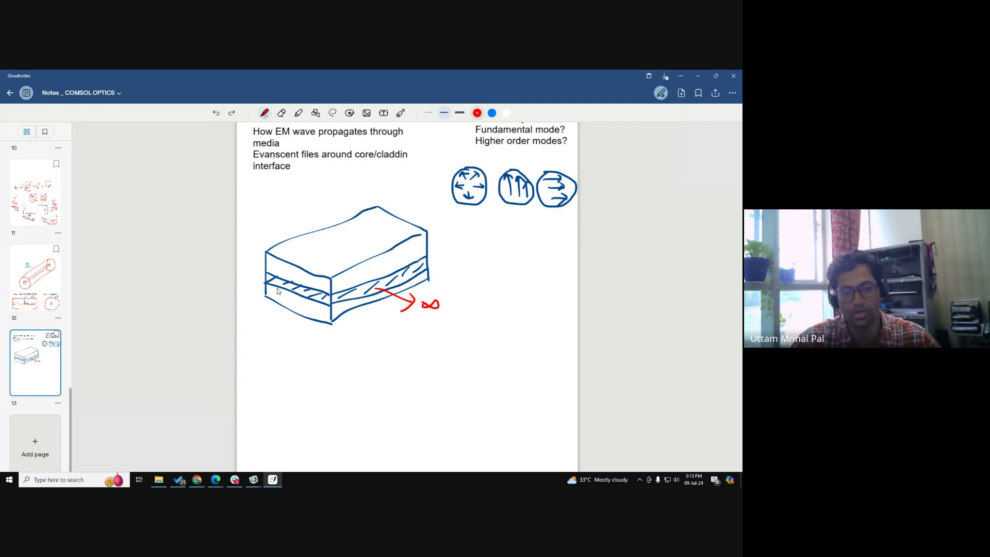
Step: Annotate the slab waveguide in red with input and output arrows, wave symbols beside them, and a back-pointing arrow labelled −∞
left_click_drag(254, 303, 302, 287)
mouse_move(423, 262)
left_mouse_down()
mouse_move(469, 253)
mouse_move(457, 260)
left_mouse_up()
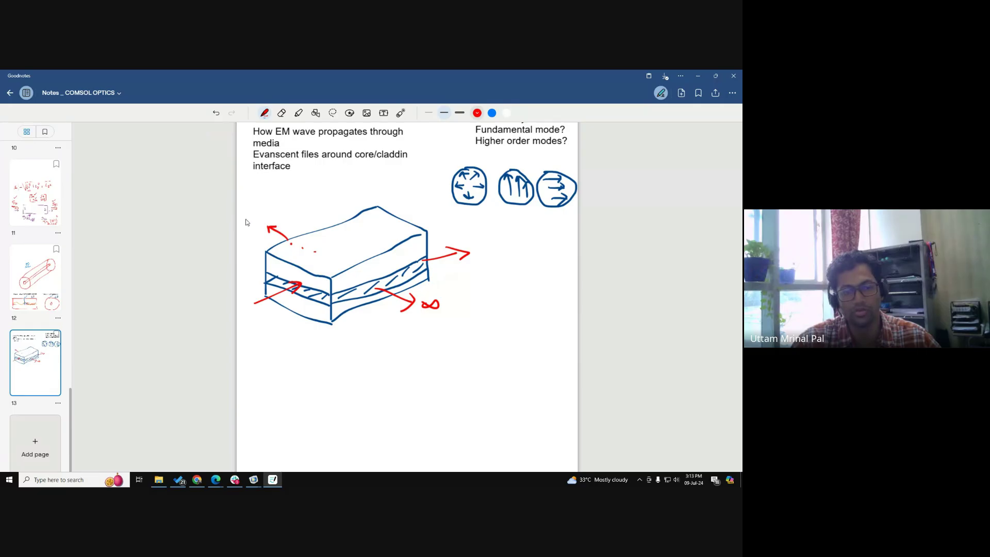
left_click_drag(260, 215, 274, 209)
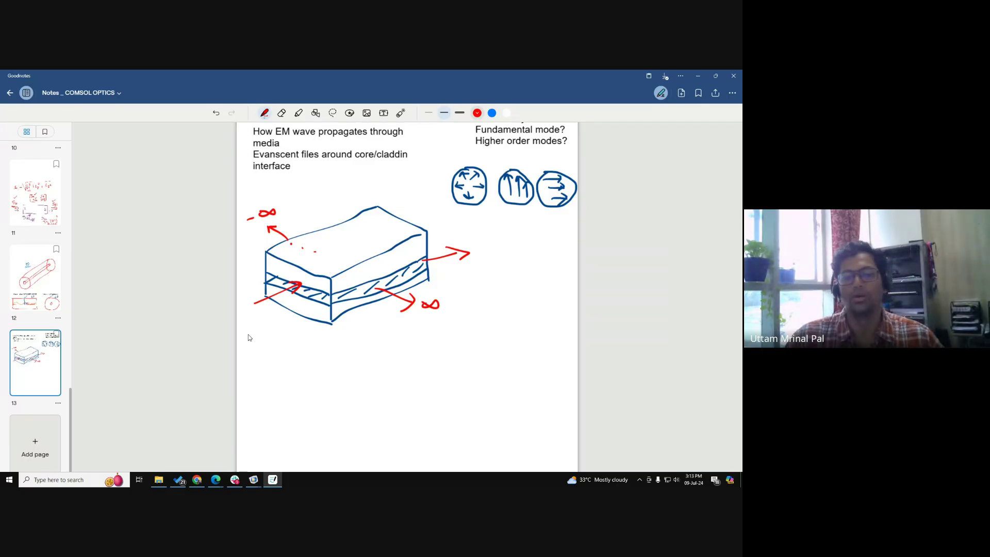
mouse_move(247, 331)
left_mouse_down()
mouse_move(267, 315)
mouse_move(277, 327)
left_mouse_up()
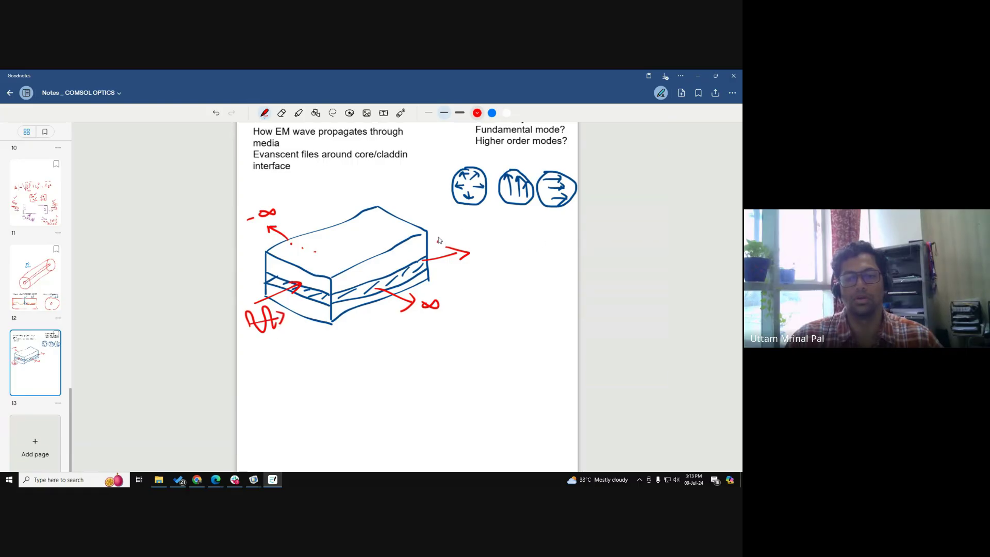
left_click_drag(439, 239, 466, 235)
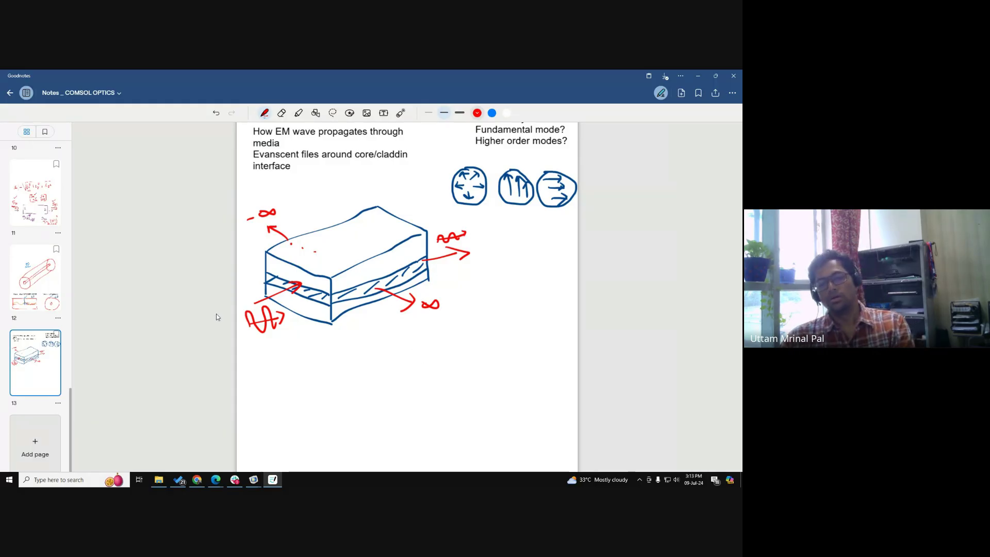
Step: Review the 3D fibre sketch and its longitudinal and transverse 2D sections on the previous page alongside the slab waveguide
scroll(215, 314, "up", 2)
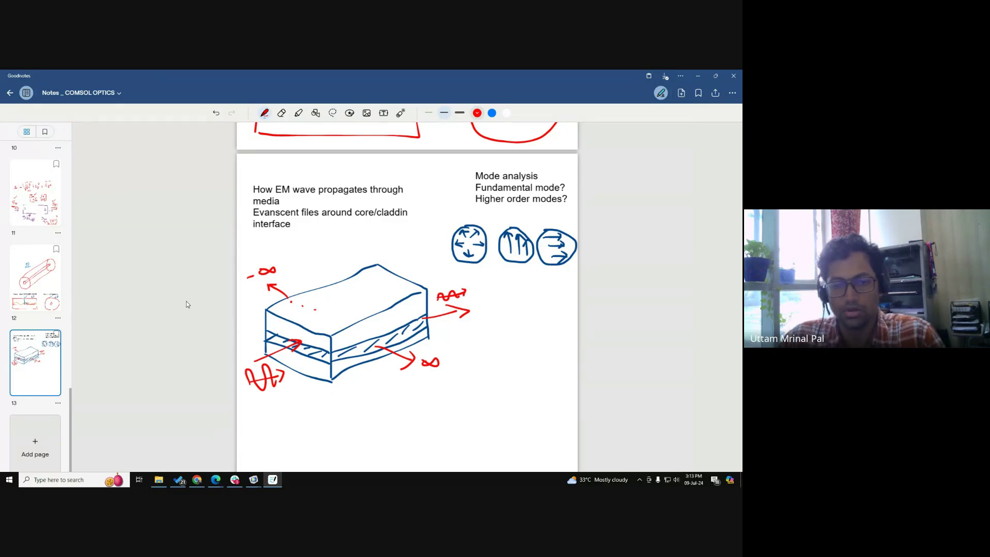
scroll(187, 303, "up", 2)
scroll(187, 305, "up", 2)
scroll(186, 304, "up", 2)
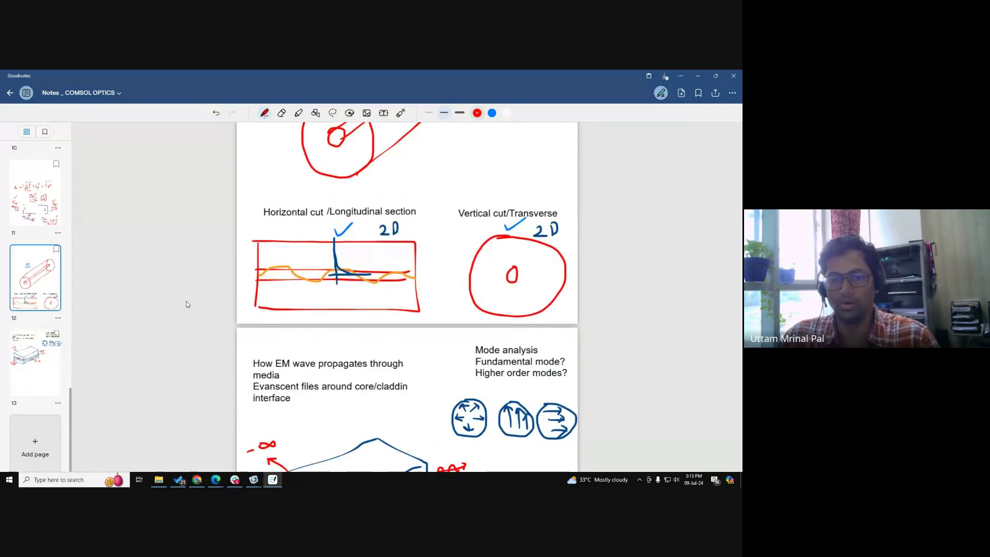
scroll(186, 304, "up", 2)
scroll(187, 305, "up", 2)
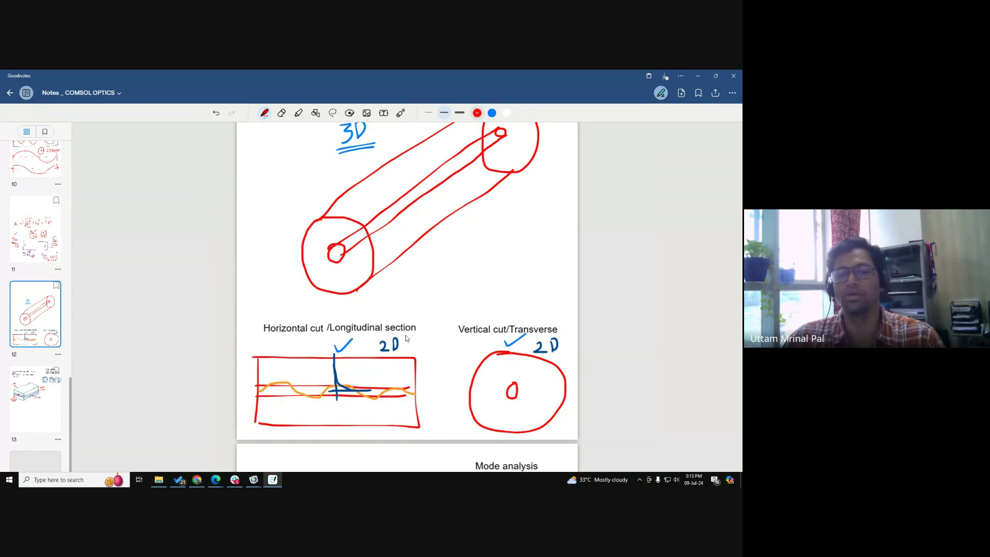
scroll(467, 304, "up", 2)
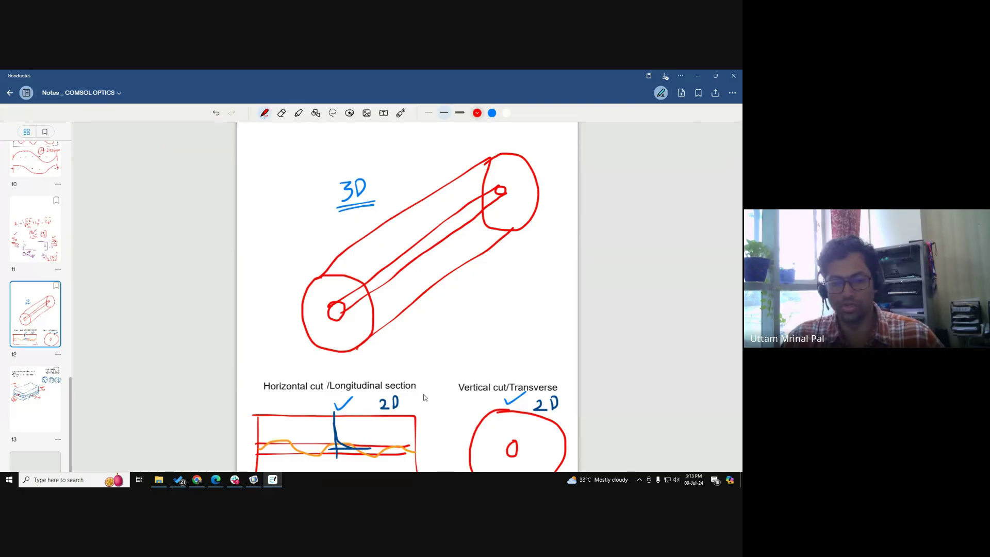
scroll(425, 397, "down", 5)
scroll(425, 398, "up", 5)
scroll(424, 398, "down", 3)
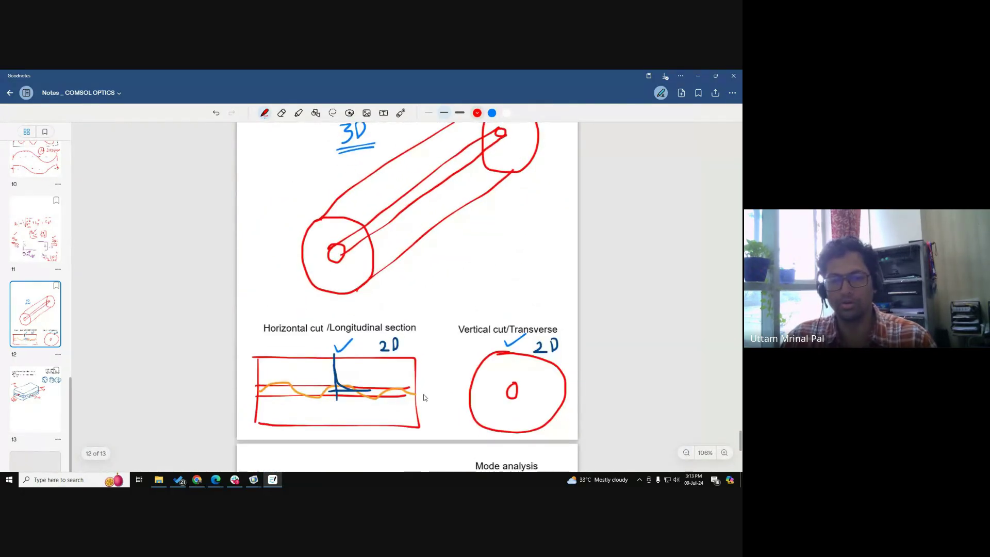
scroll(419, 387, "down", 3)
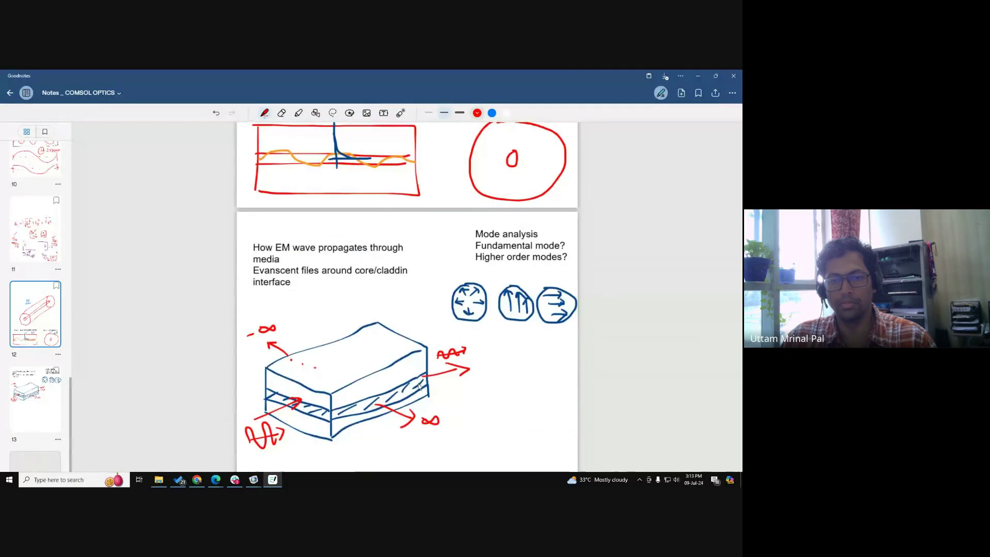
Step: Mark the horizontal cut/longitudinal section sketch with a circled red 1
scroll(295, 226, "up", 2)
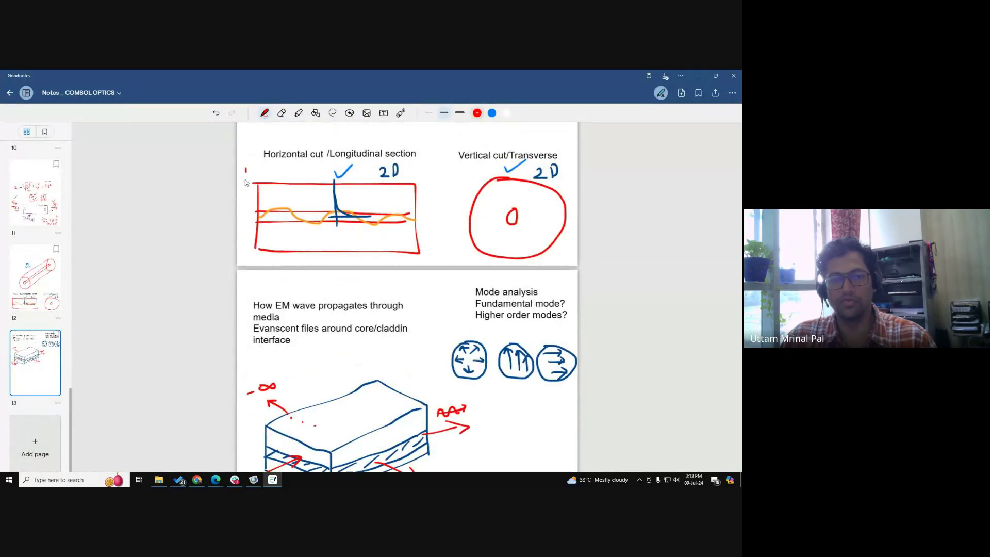
left_click_drag(258, 179, 242, 163)
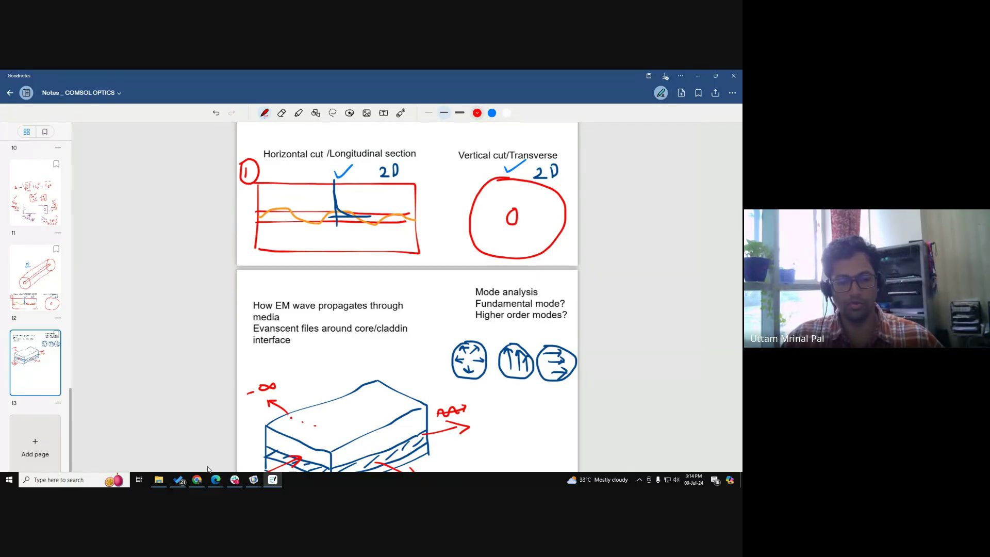
Step: Switch to the Google Meet call to check for participant requests, then minimise its window
left_click(197, 480)
mouse_move(216, 479)
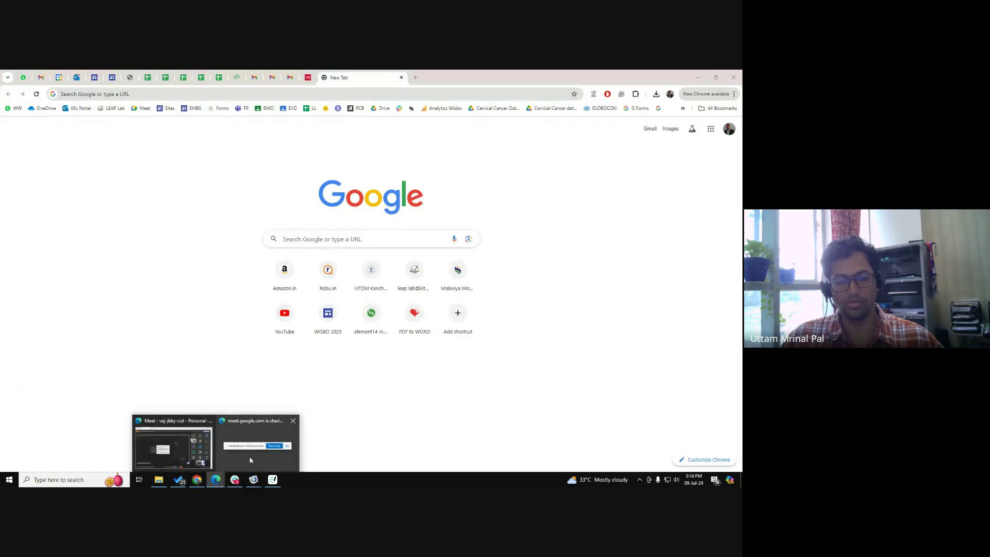
left_click(195, 453)
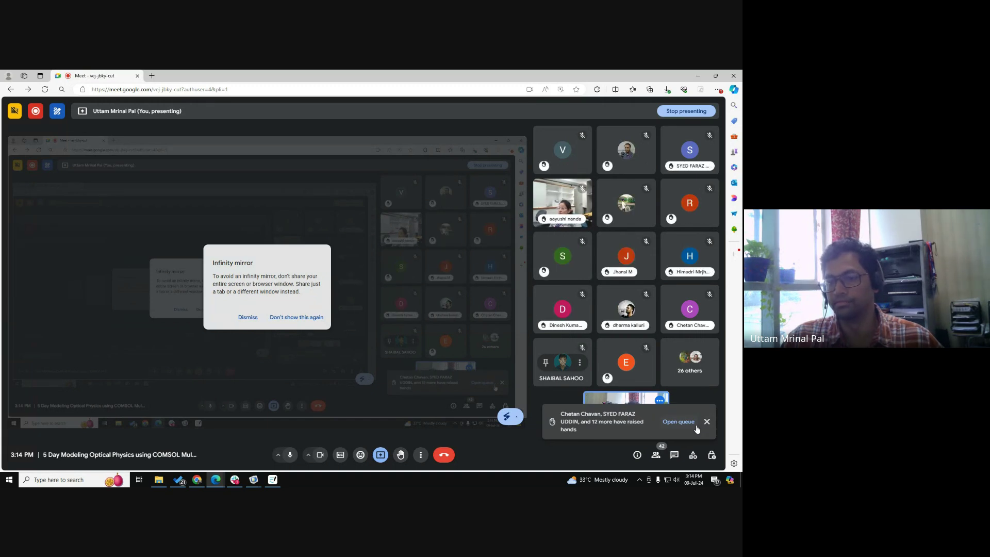
left_click(699, 77)
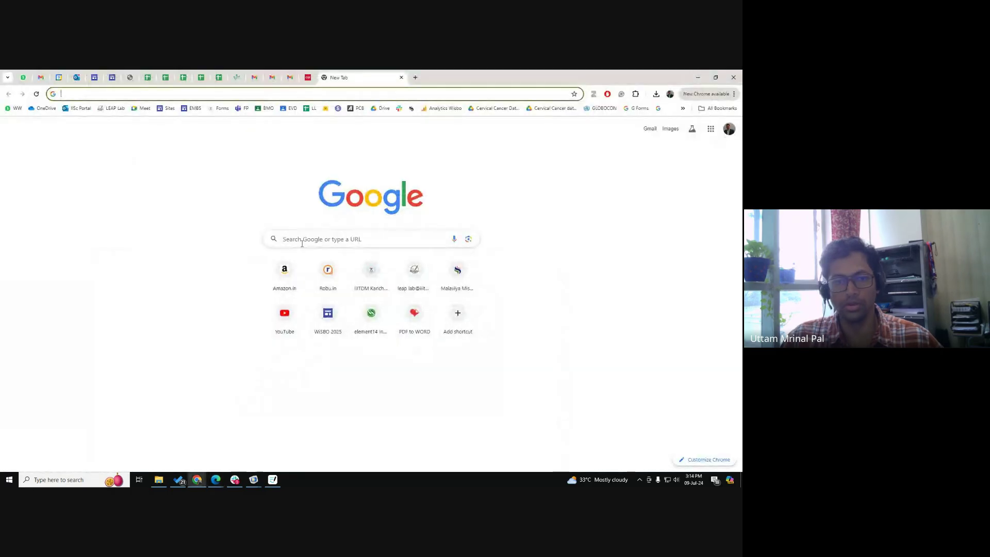
left_click(130, 249)
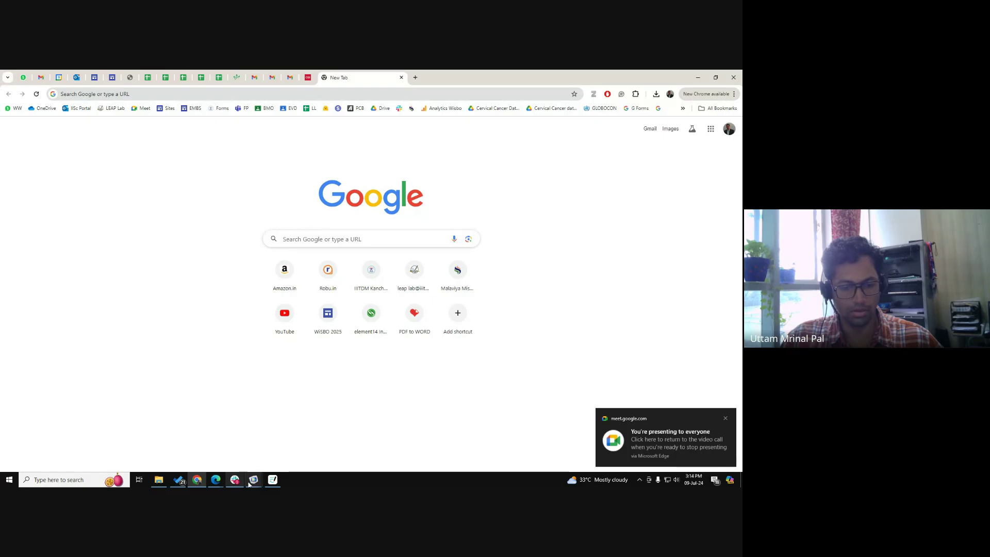
Step: Switch to COMSOL Multiphysics and check the space dimension choices against the longitudinal section sketch in Goodnotes
mouse_move(252, 481)
left_click(221, 434)
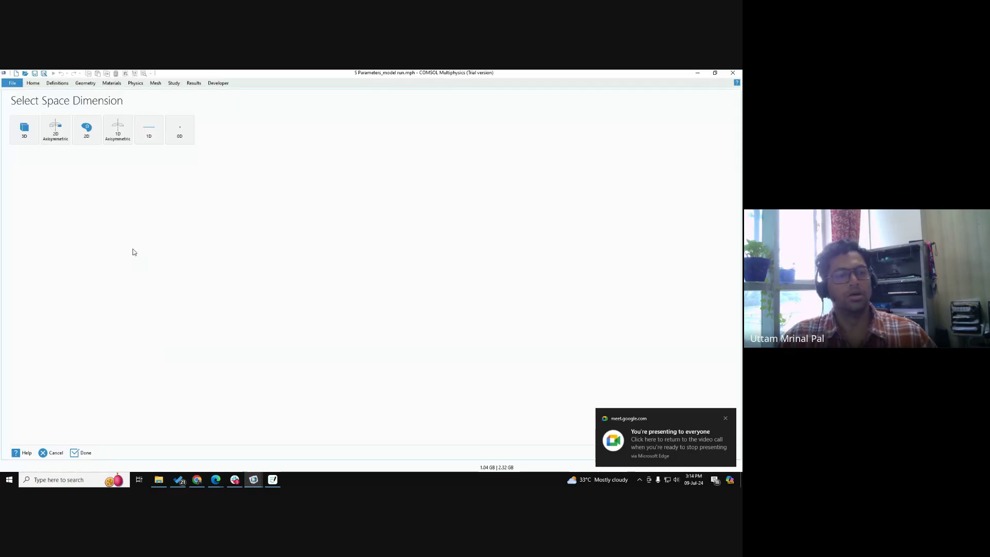
key("ctrl")
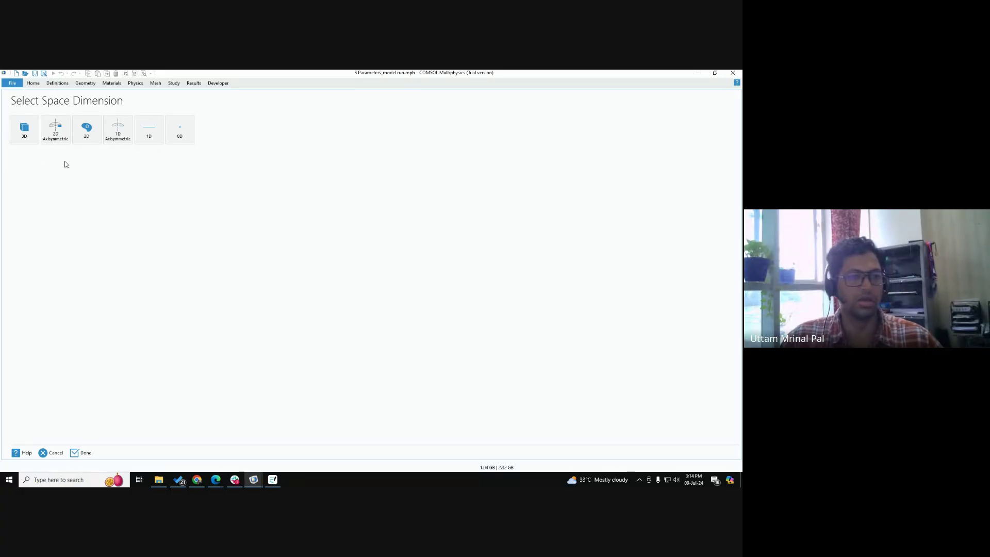
key("ctrl")
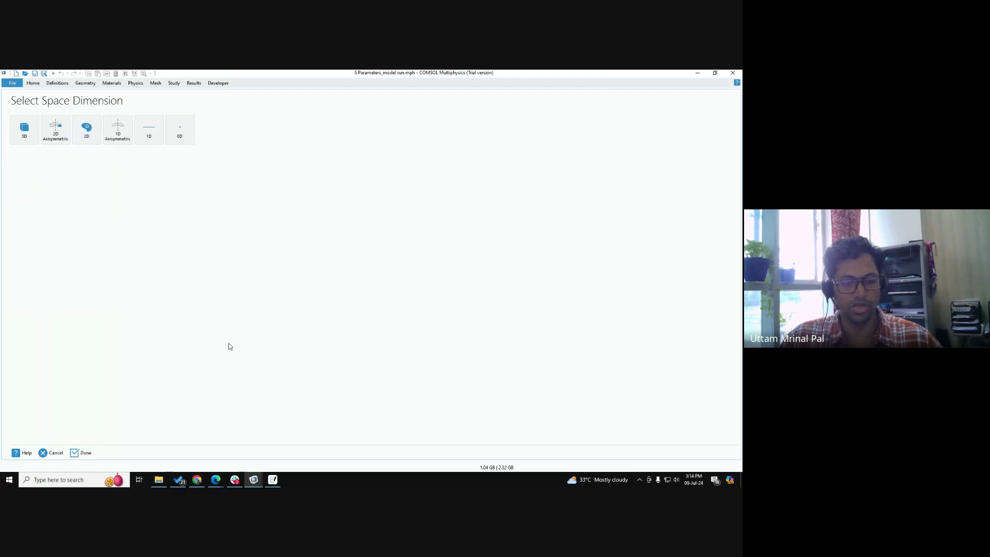
left_click(273, 481)
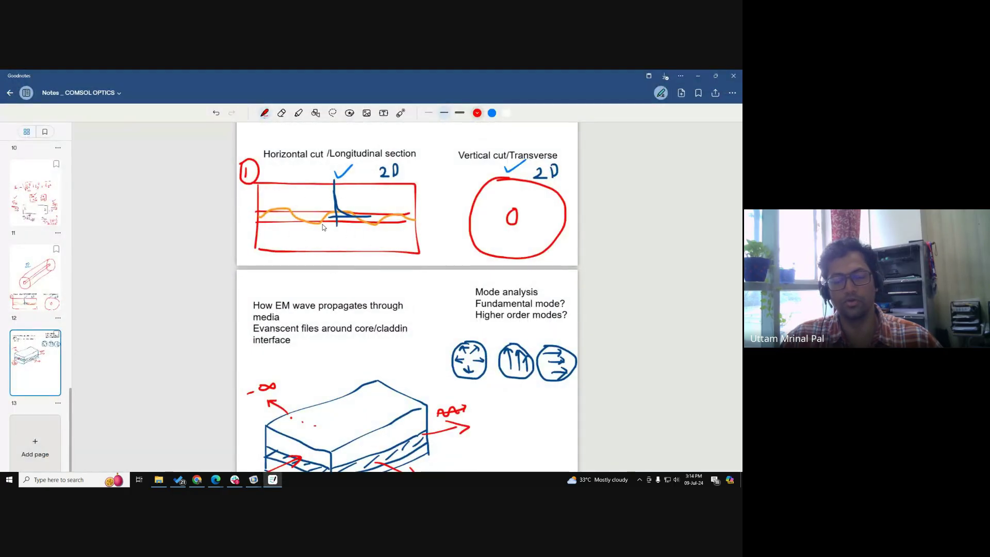
key("alt+Tab")
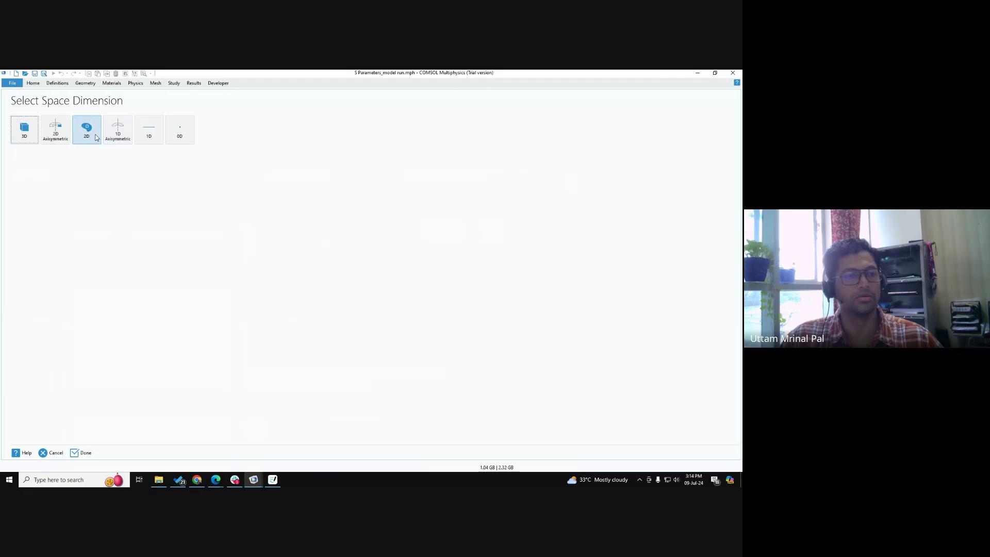
Step: Choose the 2D space dimension and select the Electromagnetic Waves, Frequency Domain (ewfd) interface under Wave Optics
key("ctrl")
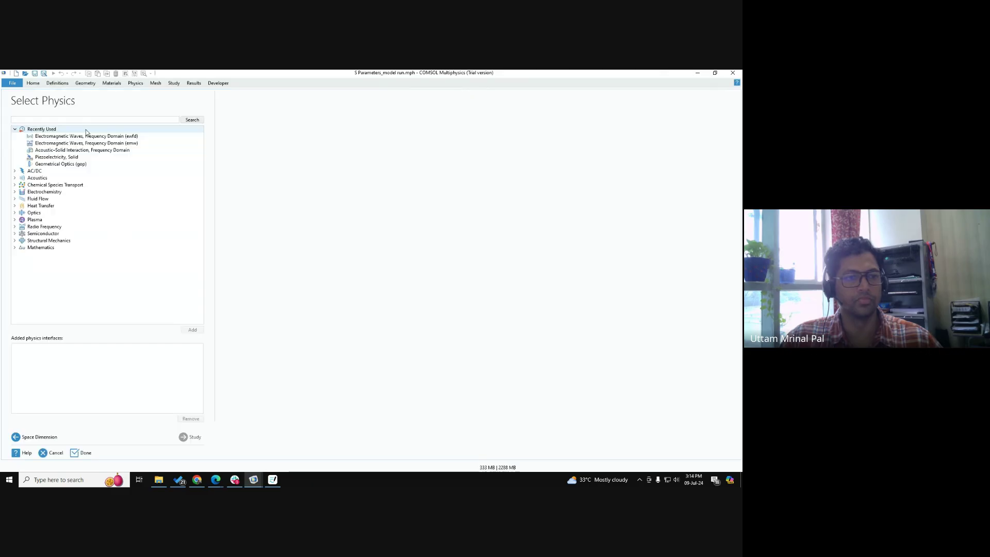
left_click(86, 130)
left_click(15, 213)
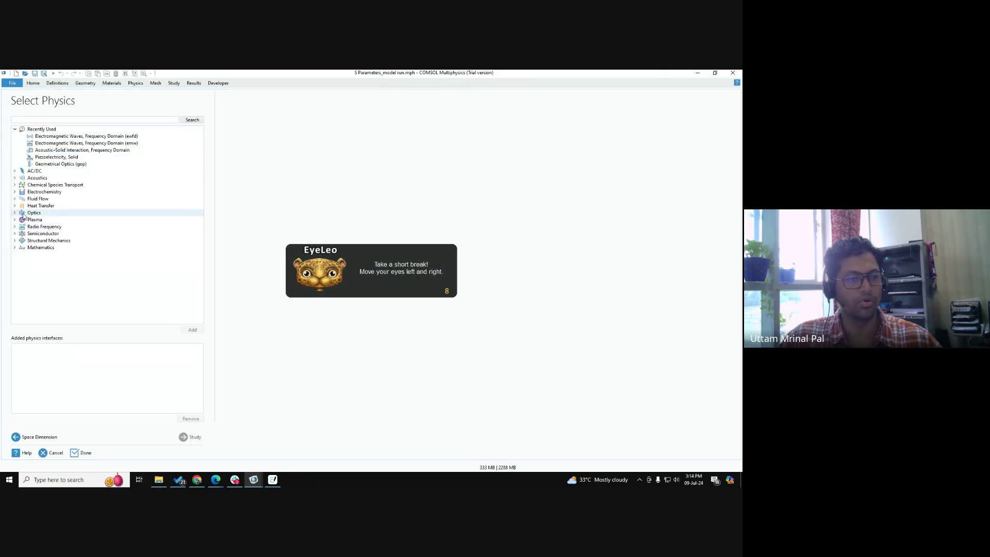
left_click(22, 227)
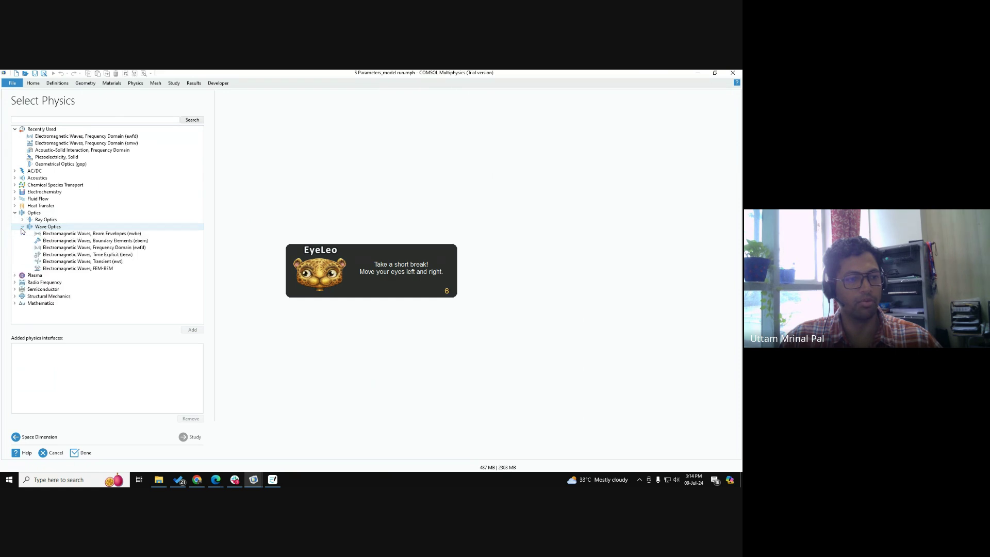
left_click(110, 249)
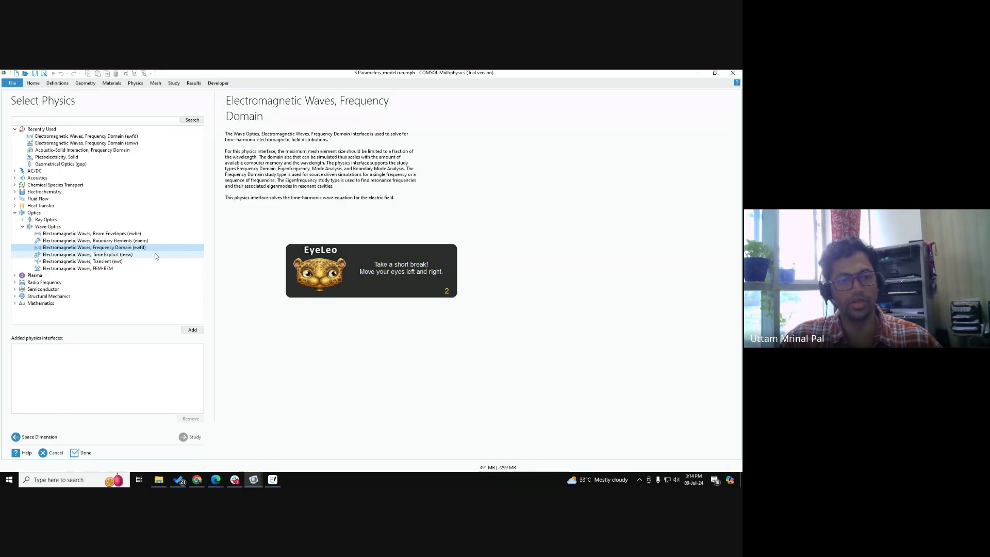
left_click(157, 248)
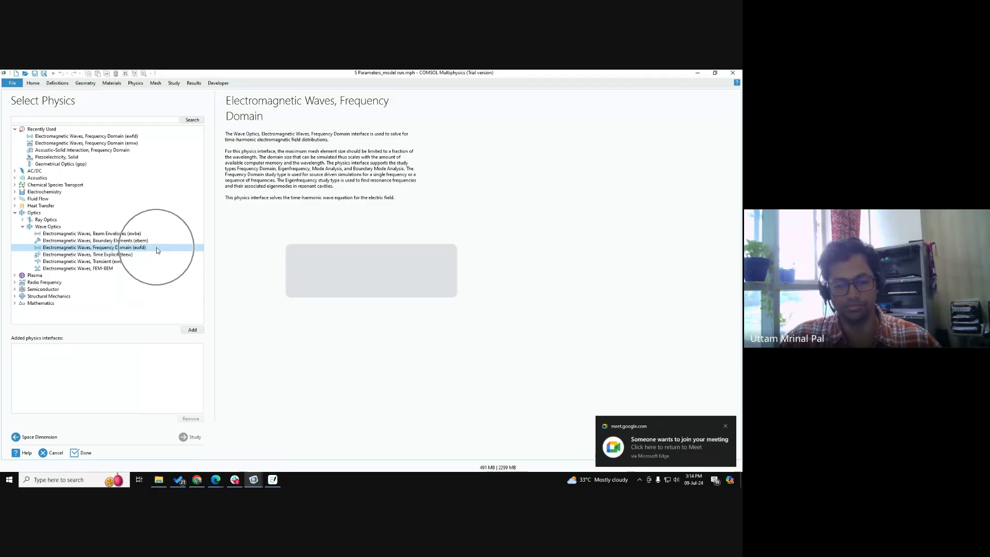
Step: Switch to the Google Meet call, admit the waiting participant, and return to COMSOL Multiphysics
left_click(216, 474)
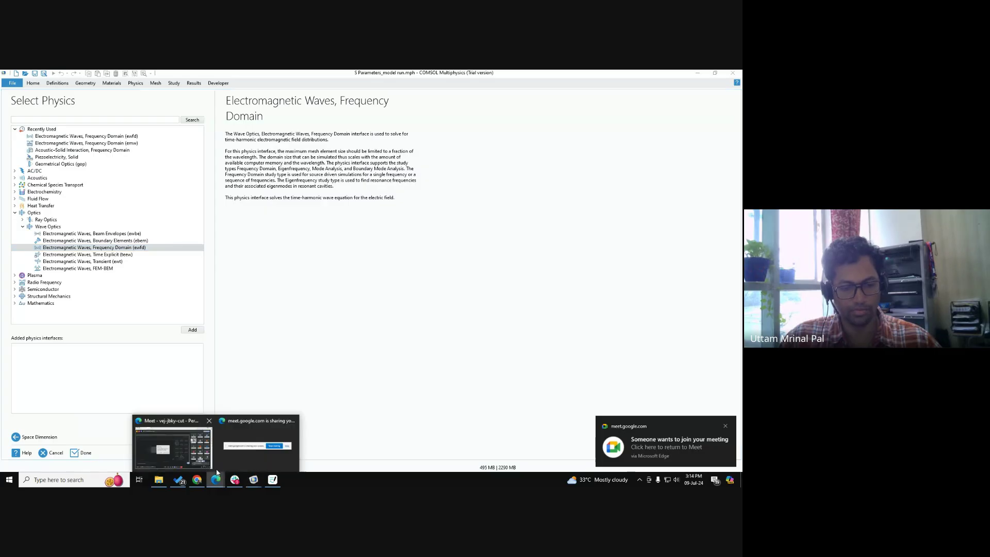
left_click(172, 446)
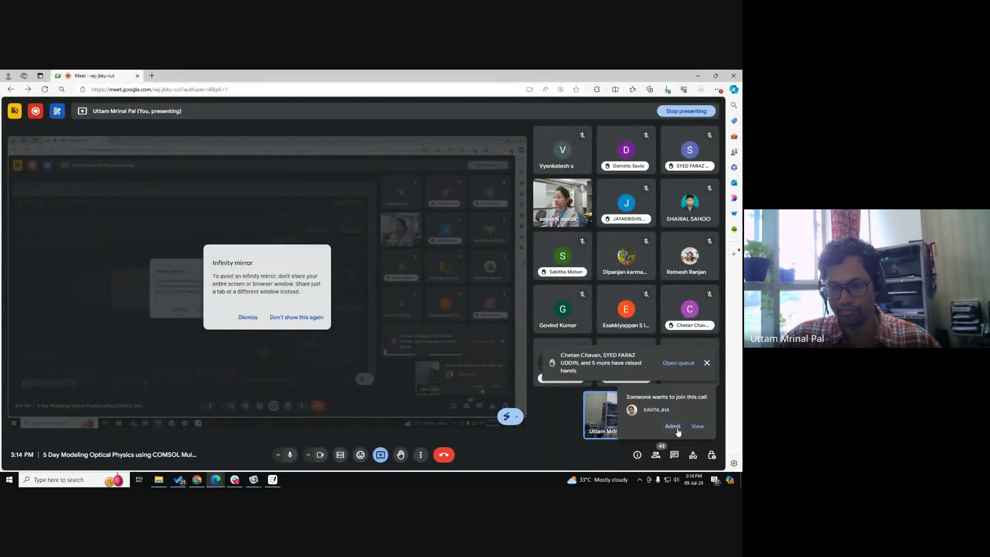
left_click(673, 427)
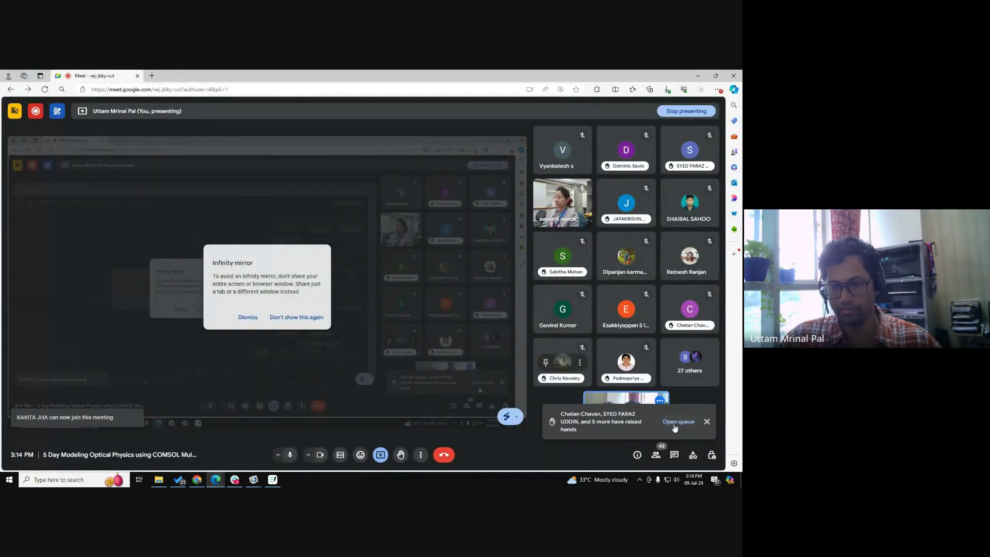
left_click(700, 76)
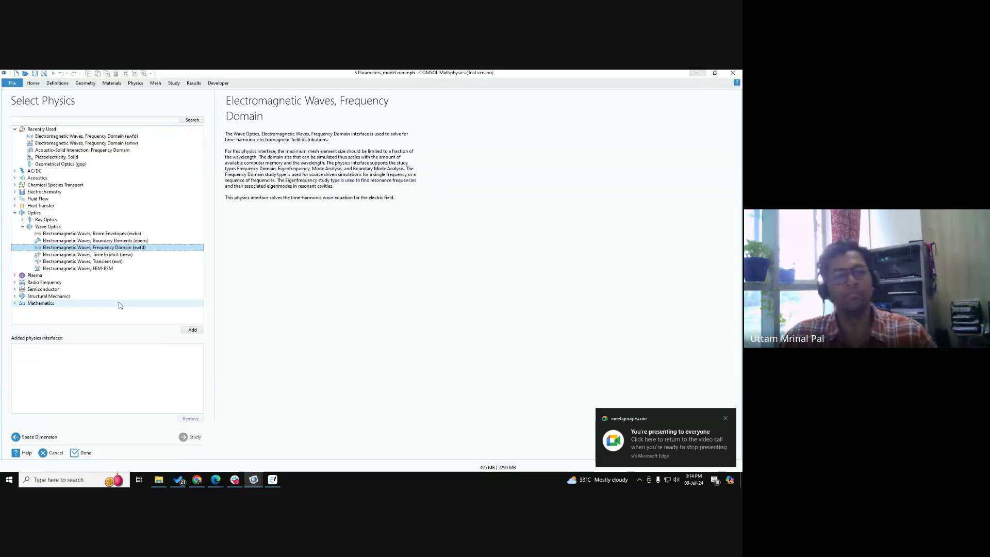
Step: Return to the space dimension choice, pick 2D, and add the Electromagnetic Waves, Frequency Domain (ewfd) interface from Wave Optics
left_click(36, 437)
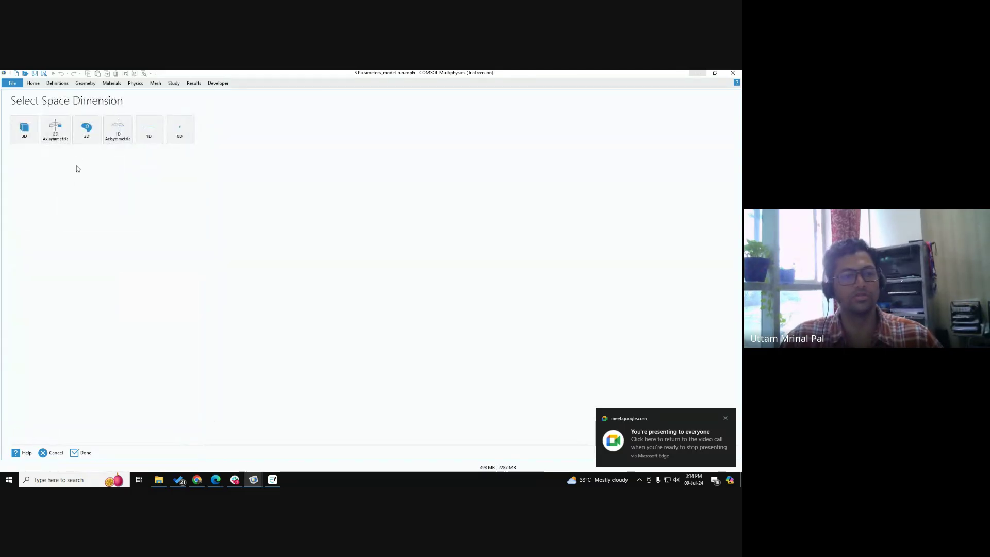
left_click(89, 141)
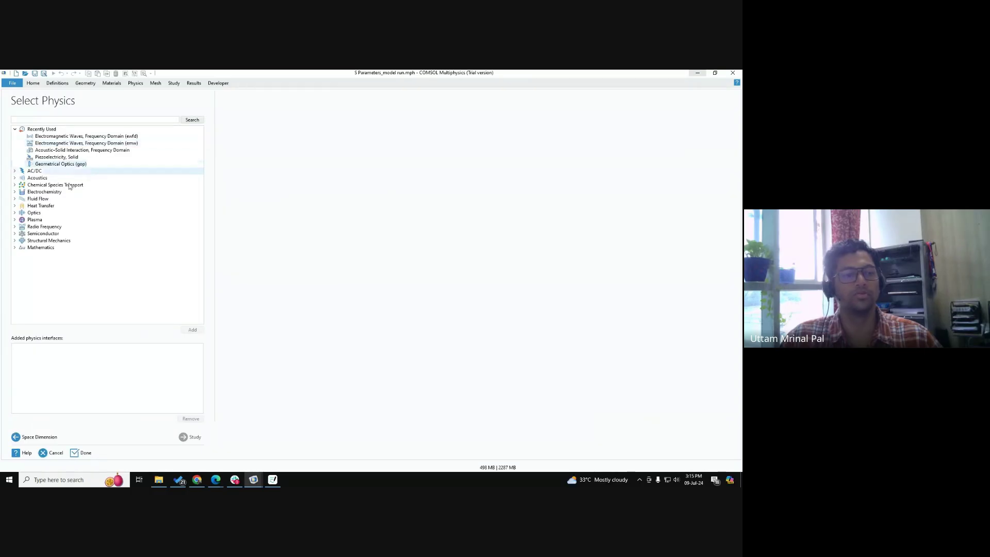
left_click(14, 212)
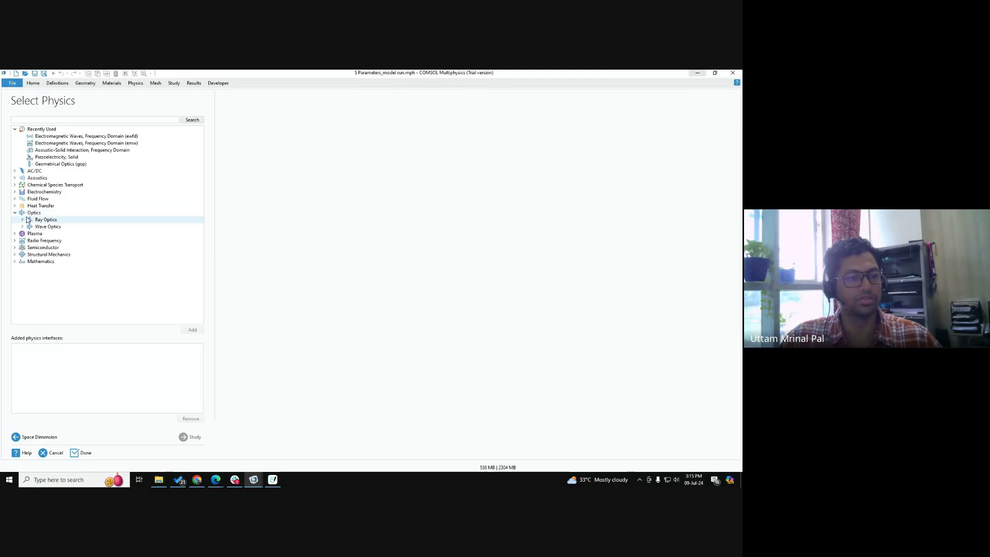
left_click(22, 227)
left_click(161, 249)
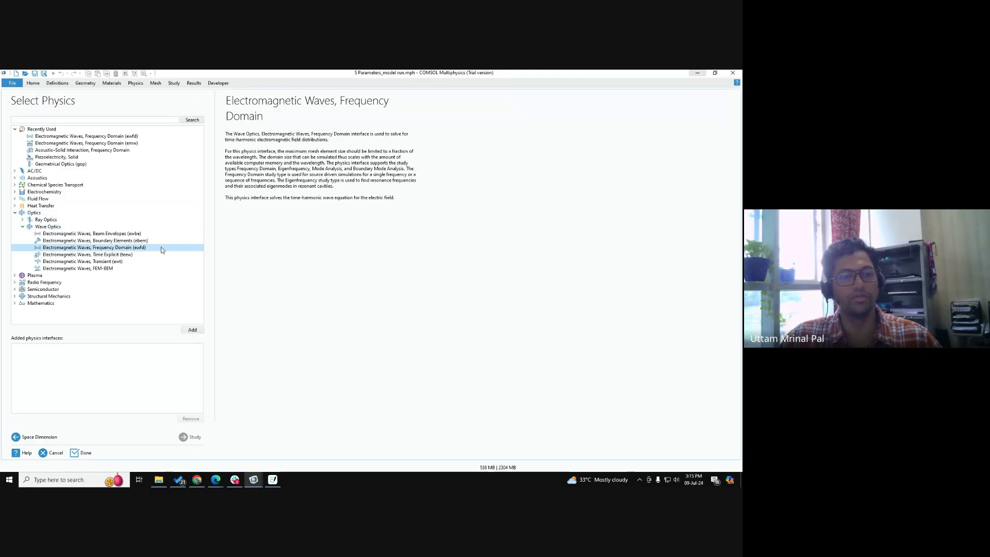
left_click(192, 331)
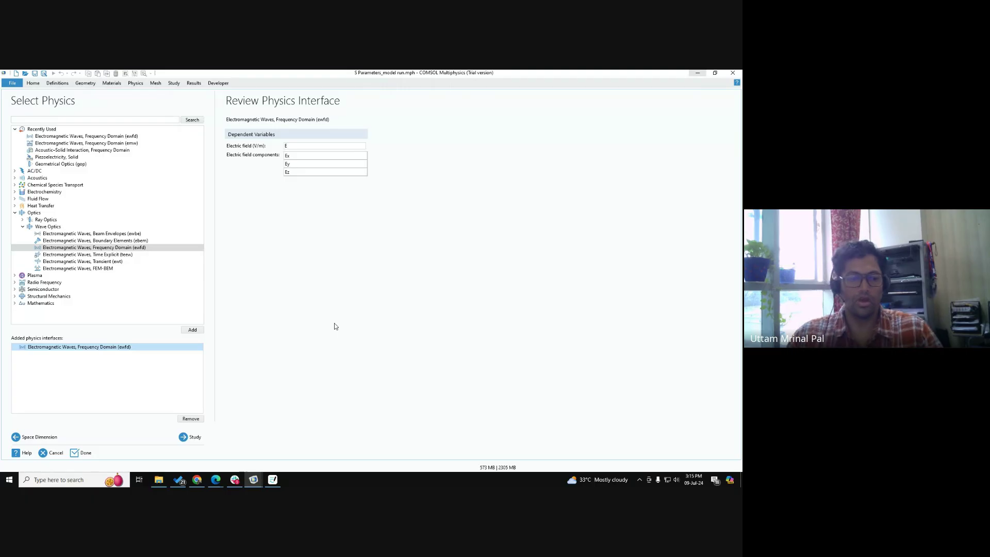
left_click(134, 350)
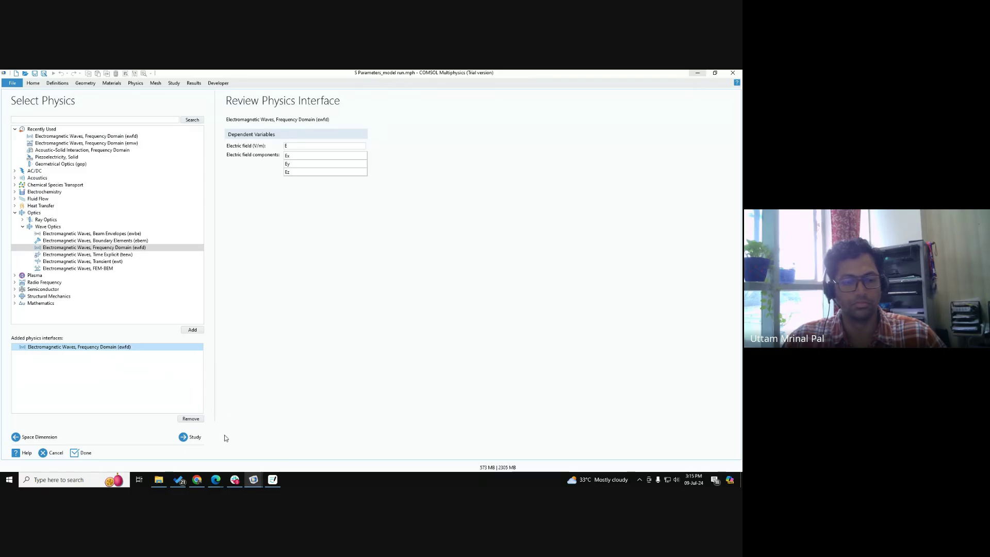
Step: Proceed to the study selection, choose the general Frequency Domain study, and finish the model wizard to create the model
left_click(191, 437)
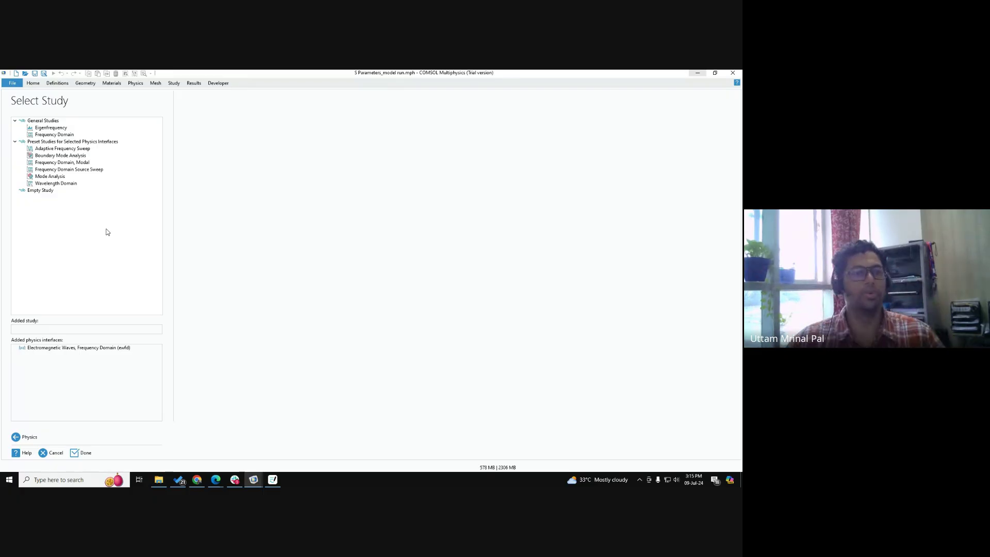
left_click(79, 157)
left_click(81, 163)
left_click(72, 135)
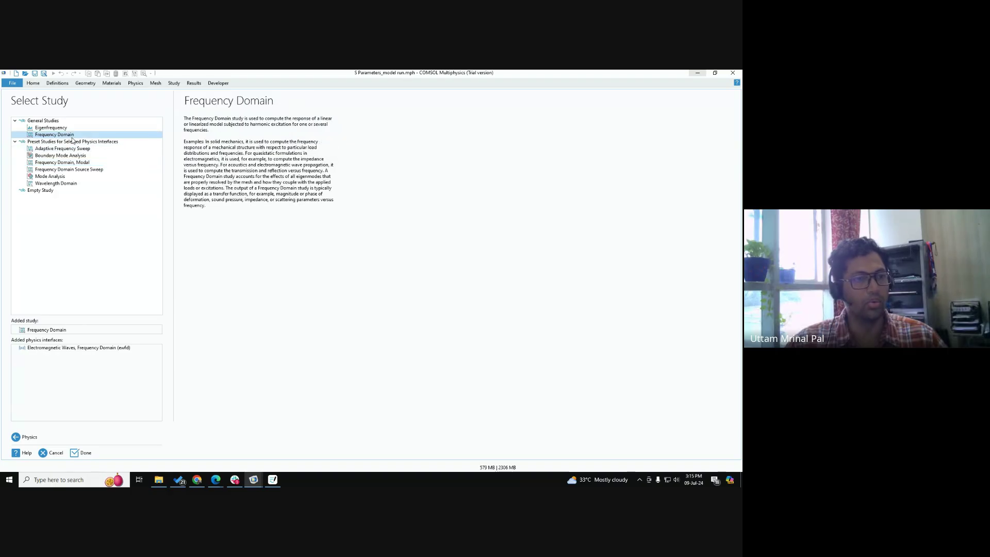
left_click(72, 138)
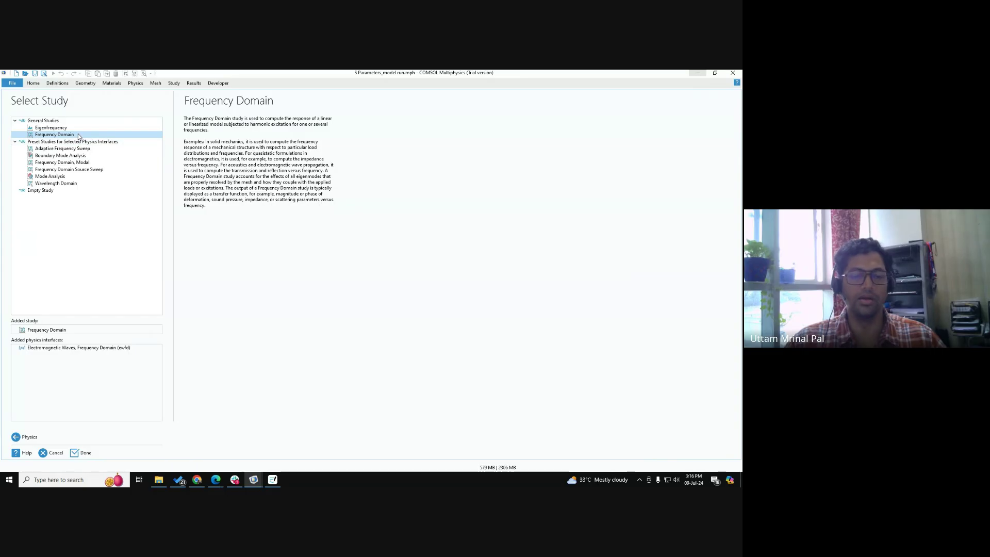
key("ctrl")
key("ctrl")
key("ctrl")
key("ctrl")
key("ctrl")
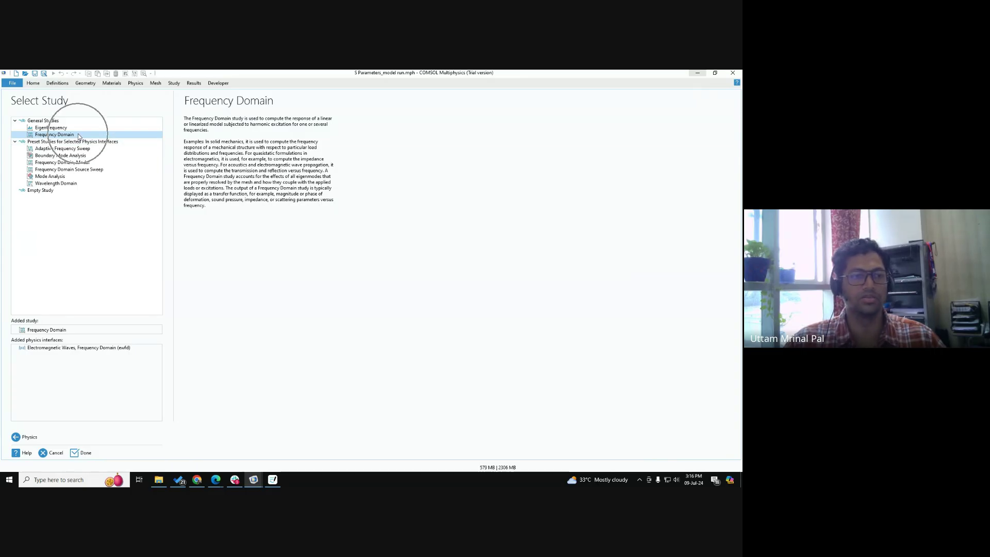
key("ctrl")
key("ctrl")
key("ctrl")
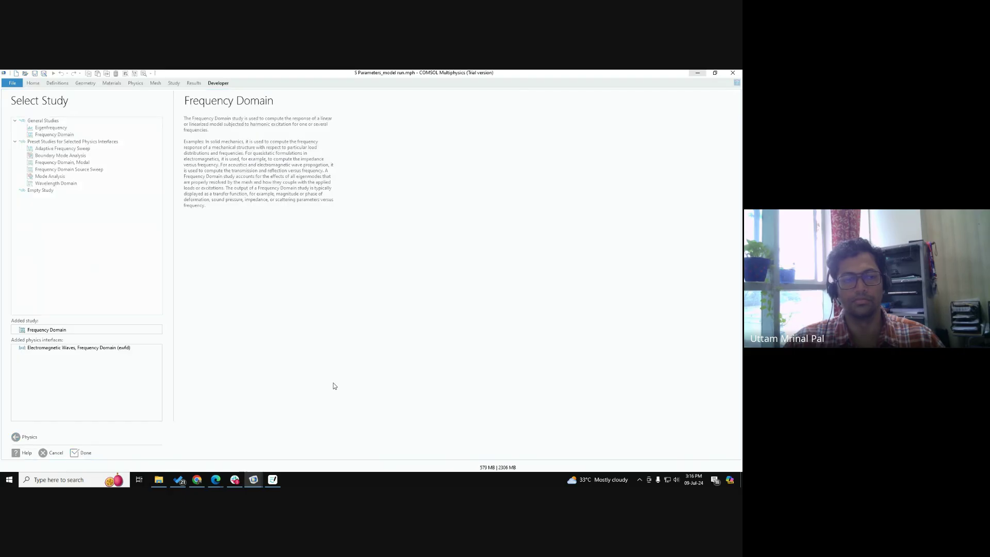
key("ctrl")
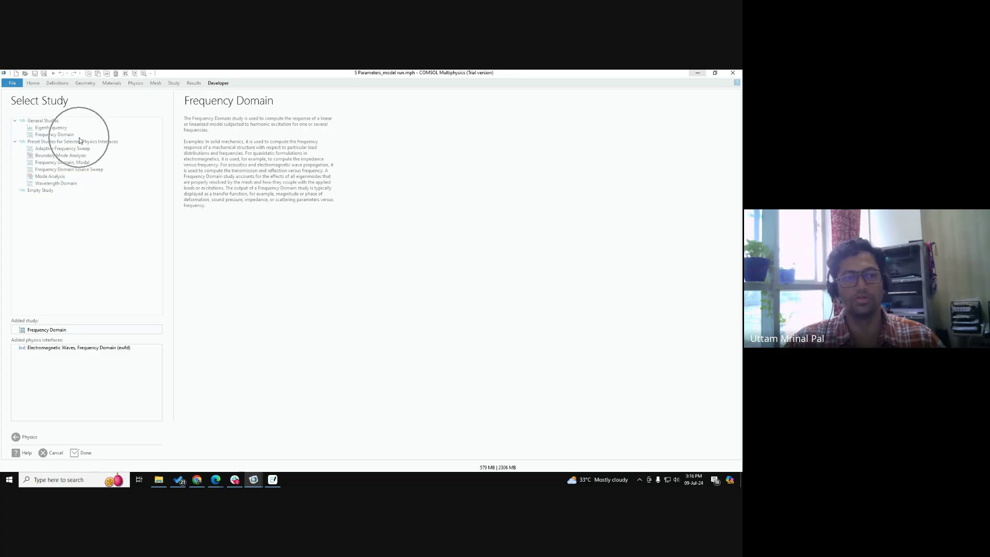
key("ctrl")
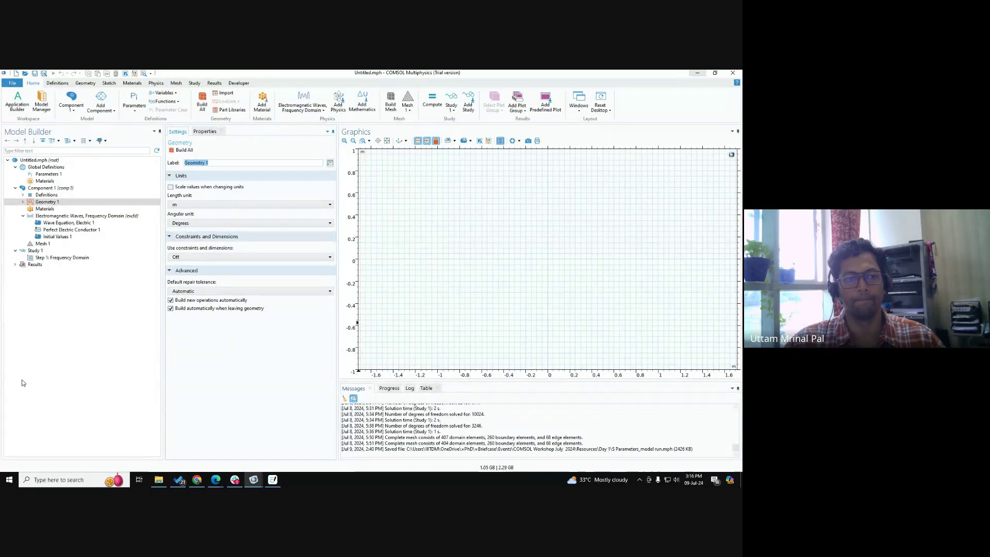
Step: Check the longitudinal section sketch in Goodnotes, then return to COMSOL Multiphysics and view the shapes that can be added to Geometry 1
left_click(228, 162)
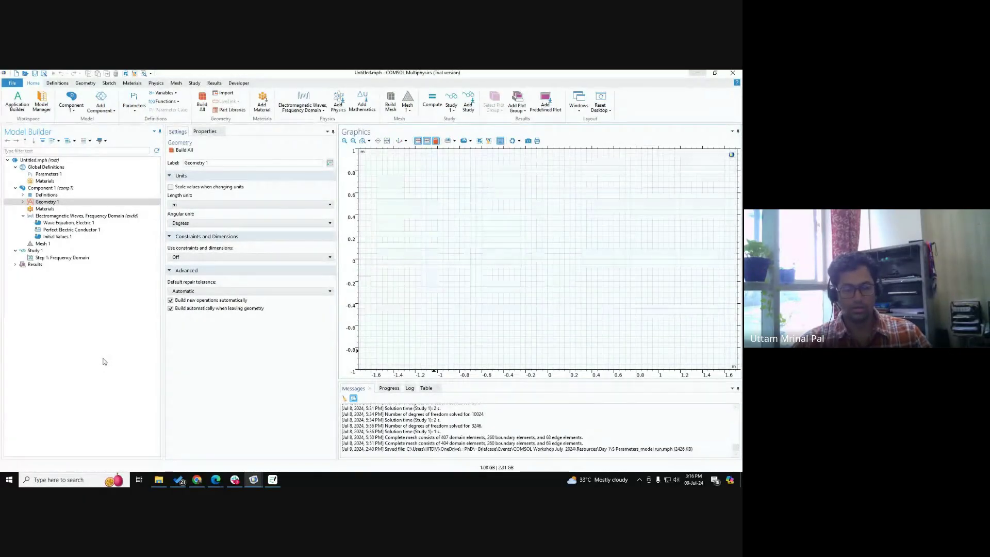
left_click(64, 202)
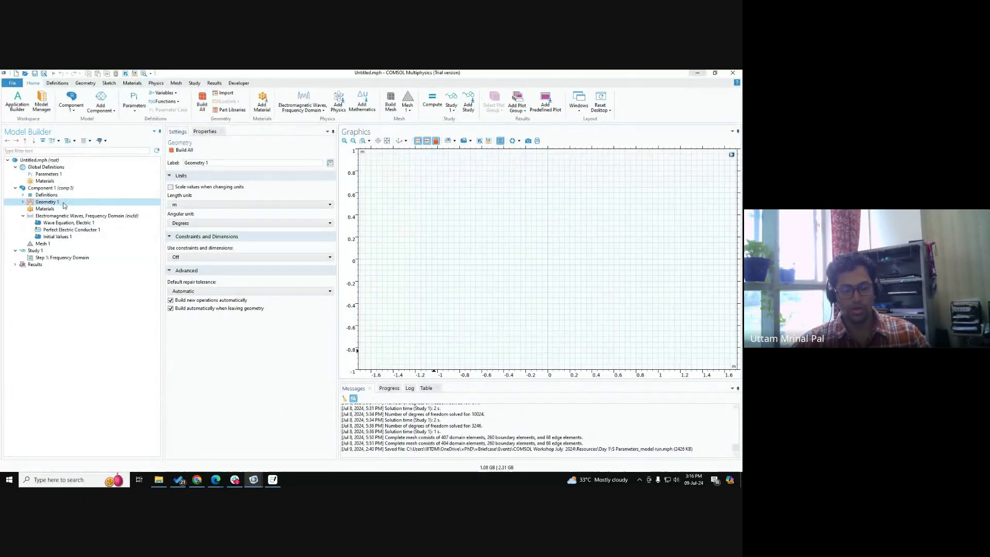
left_click(273, 480)
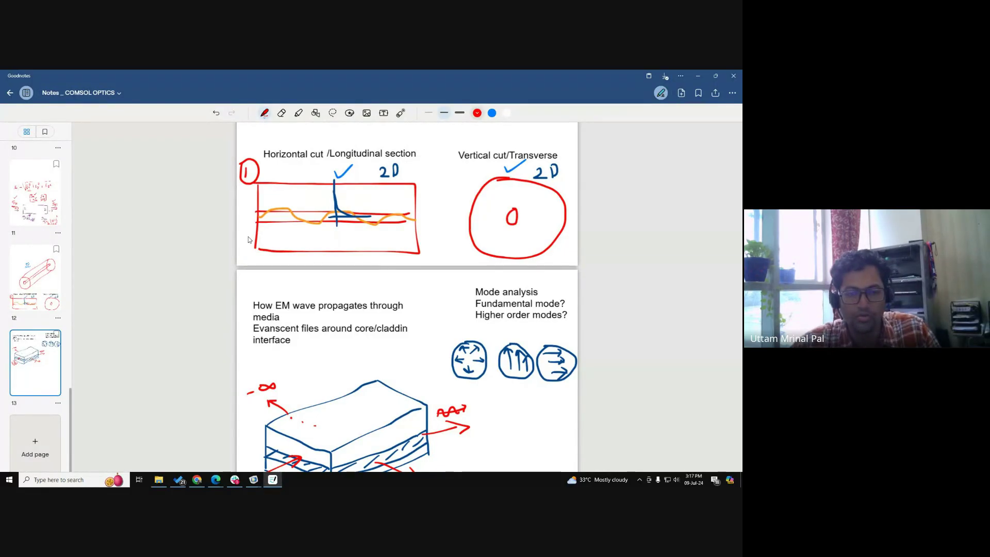
key("alt+Tab")
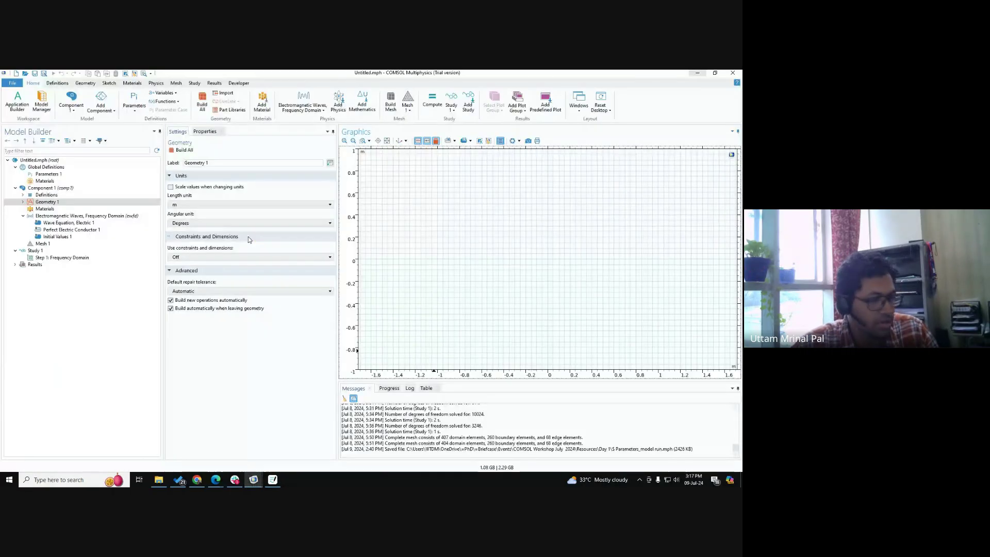
right_click(35, 203)
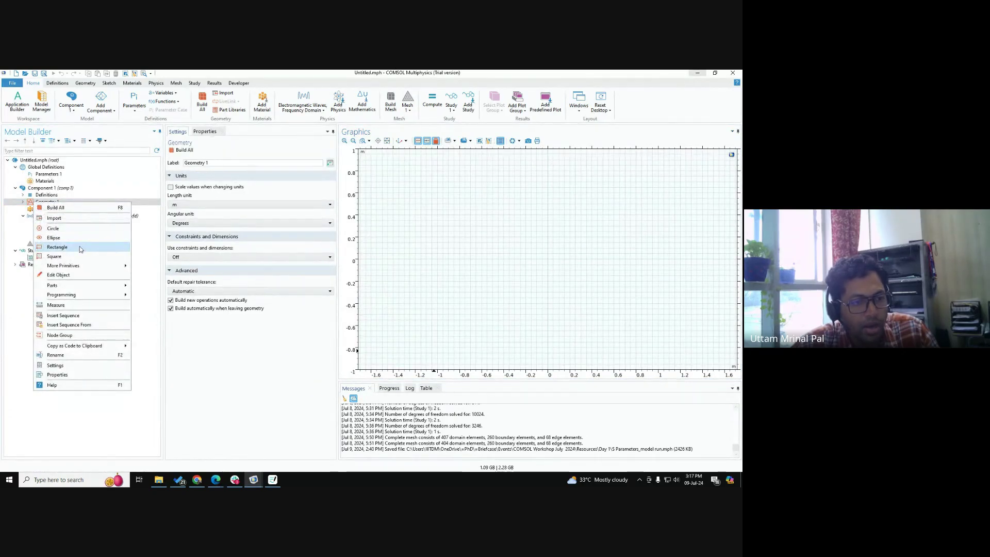
left_click(30, 202)
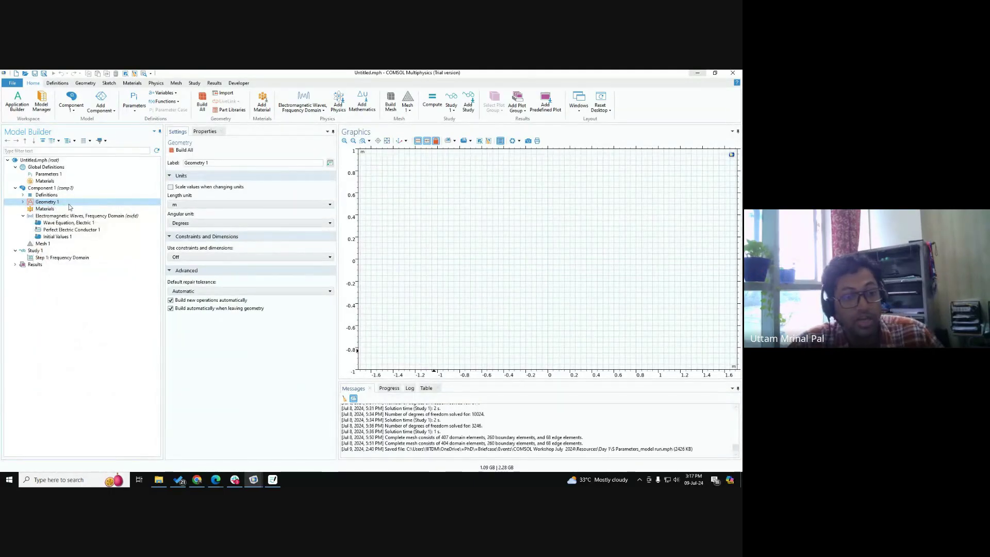
Step: Set the length unit of Geometry 1 to µm
left_click(192, 204)
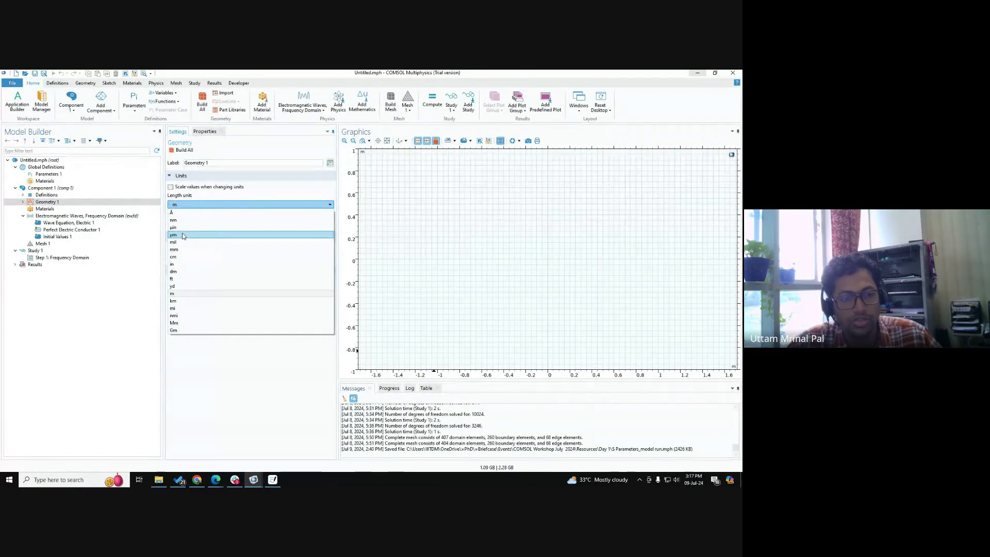
left_click(239, 195)
left_click(228, 204)
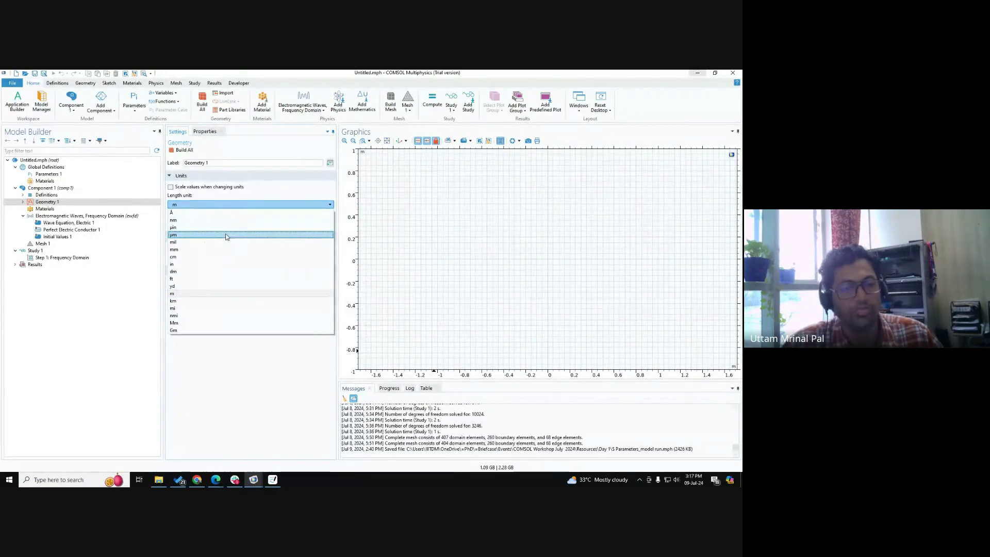
key("ctrl")
key("ctrl")
key("ctrl")
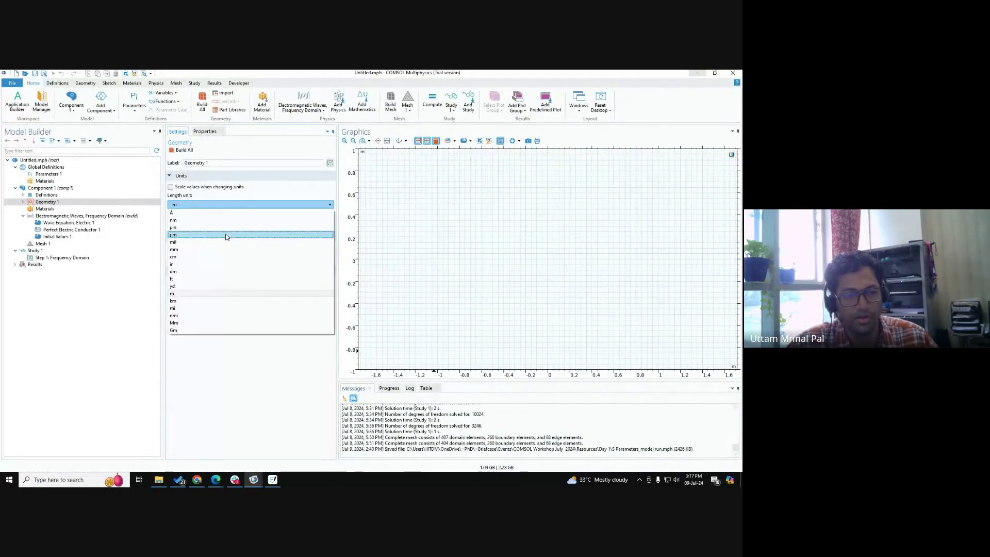
key("ctrl")
key("ctrl")
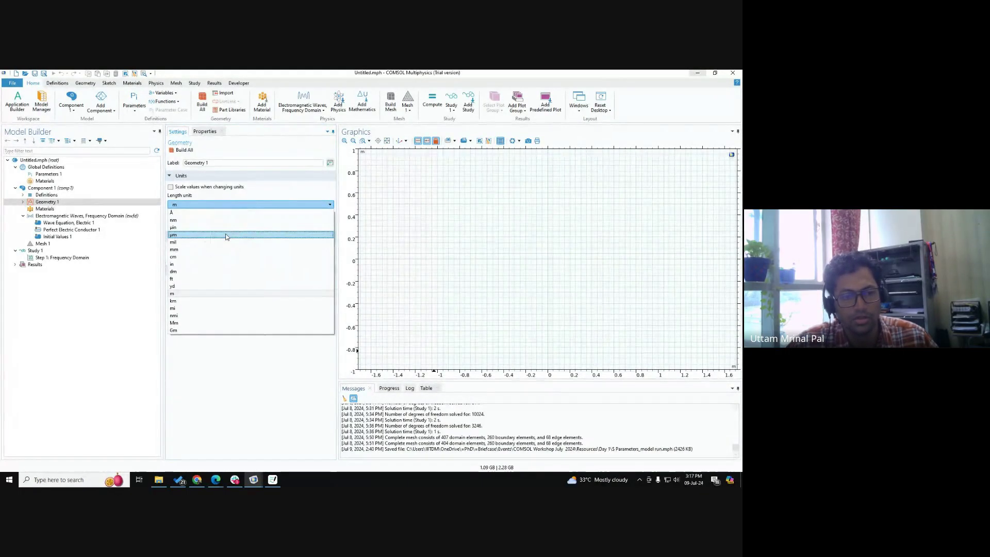
key("ctrl")
key("ctrl")
key("ctrl")
key("ctrl")
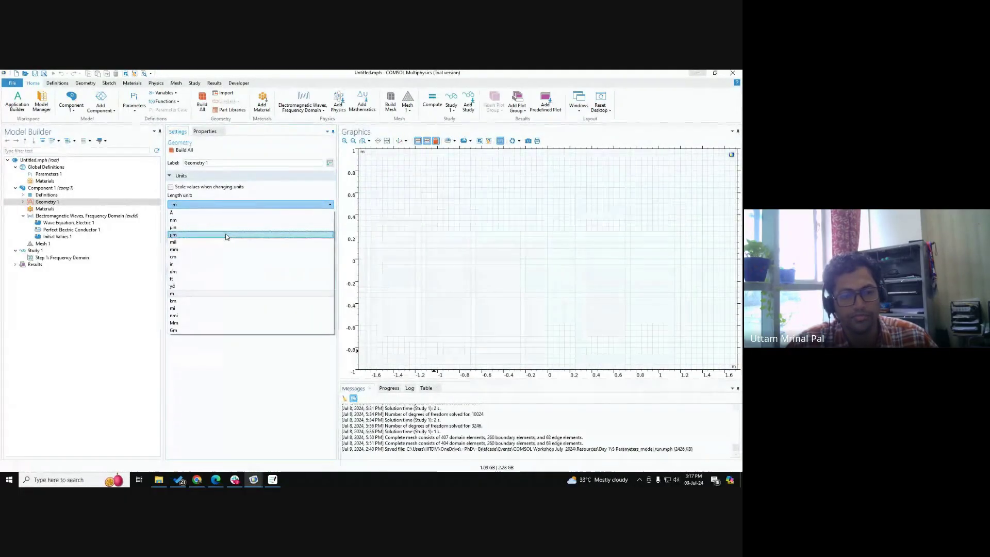
key("ctrl")
key("ctrl")
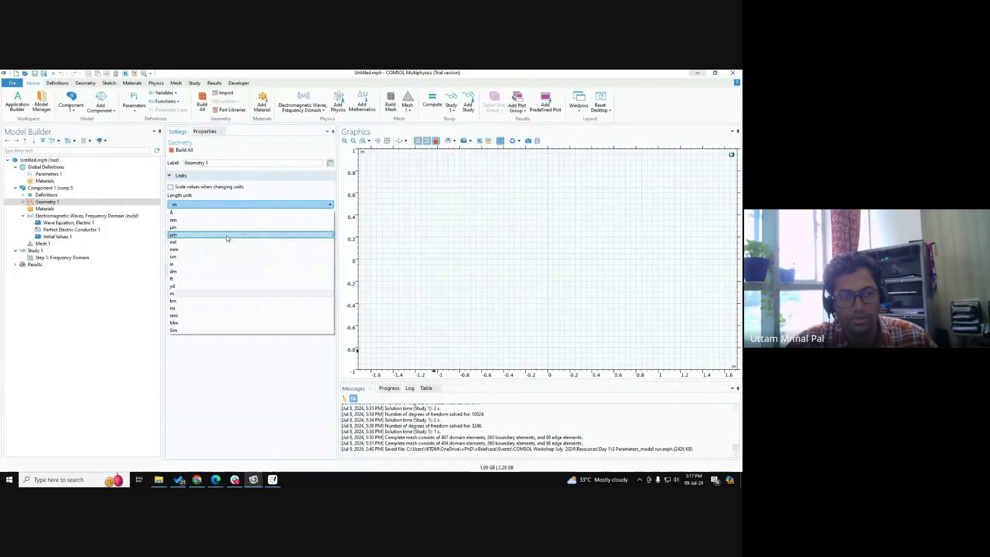
left_click(107, 202)
left_click(222, 205)
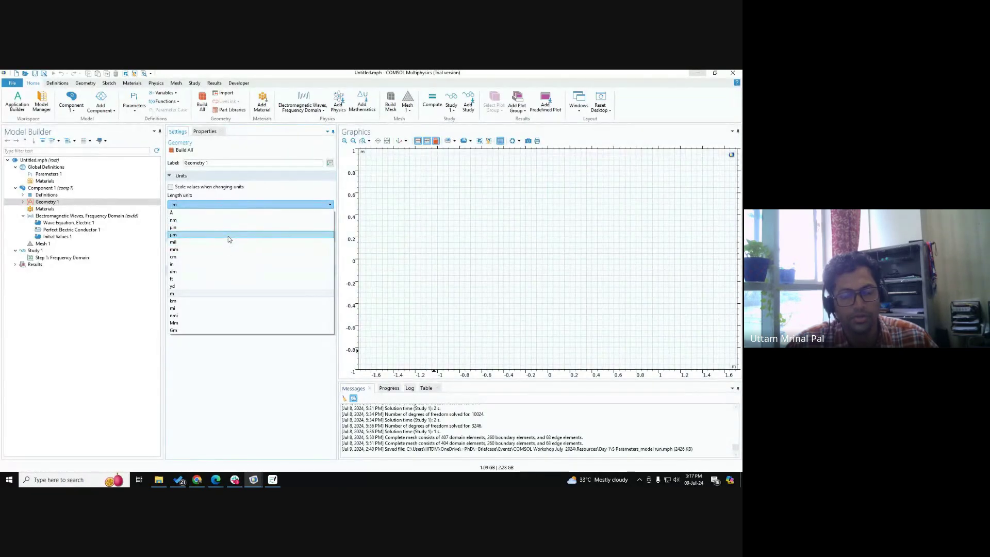
left_click(228, 236)
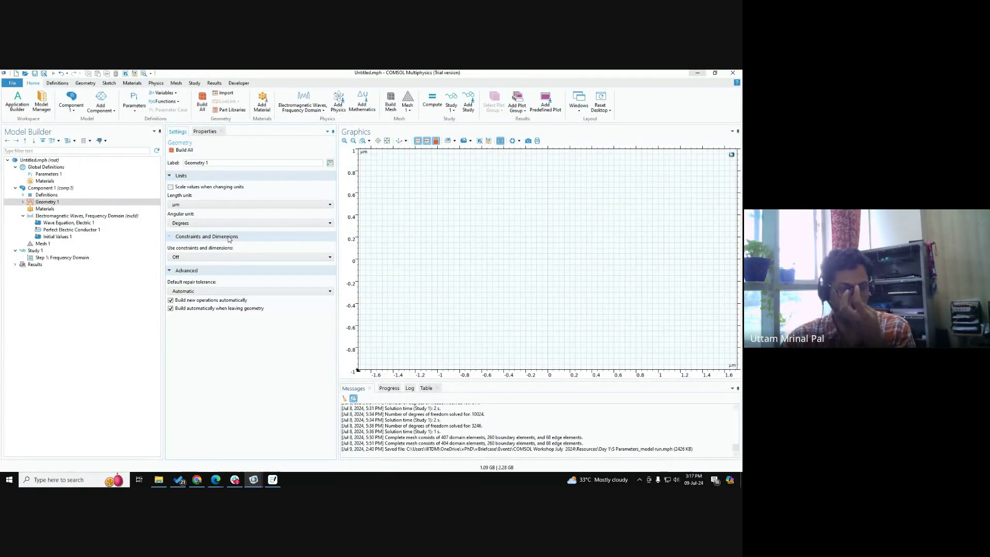
left_click(67, 204)
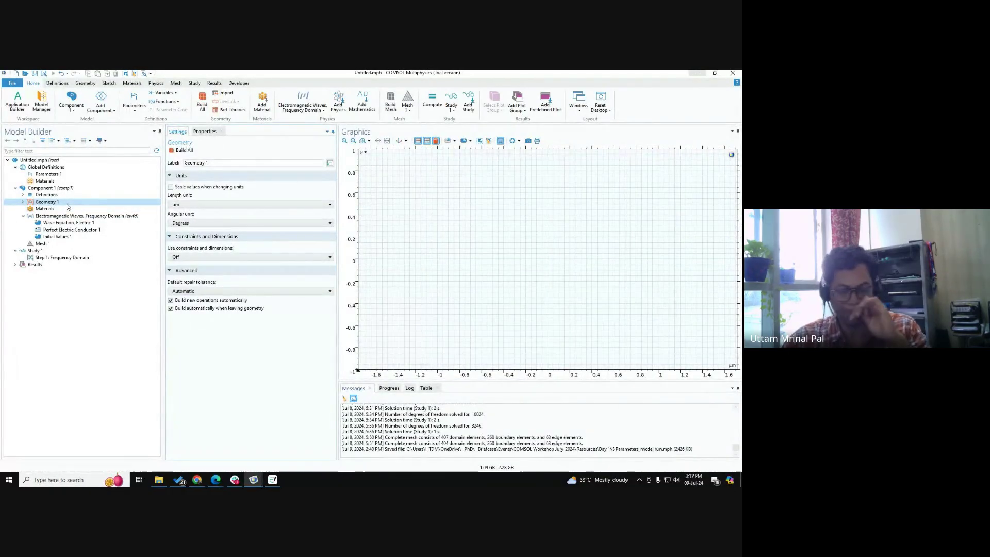
Step: Switch to the Google Meet call, dismiss the raised hands notification, and minimise the window to return to COMSOL Multiphysics
left_click(217, 480)
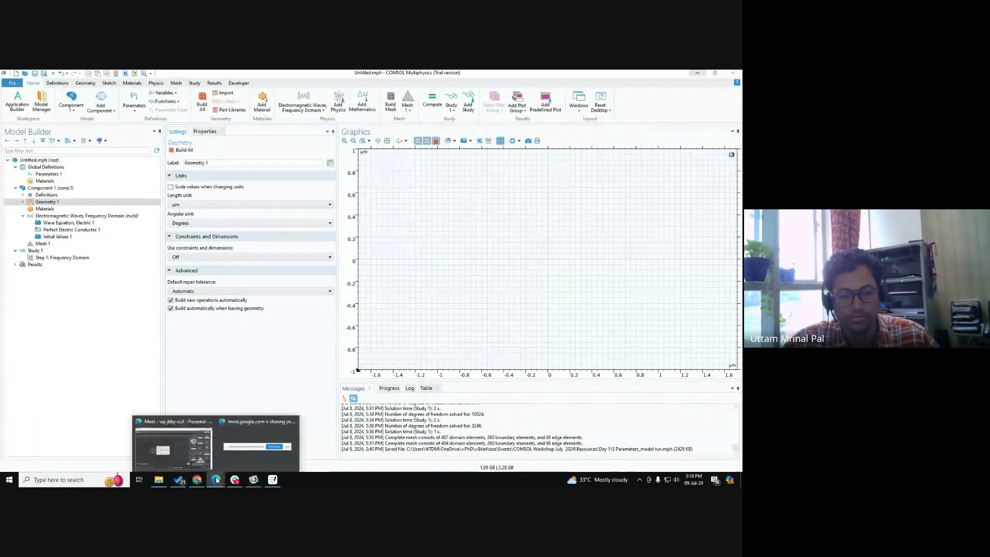
left_click(173, 446)
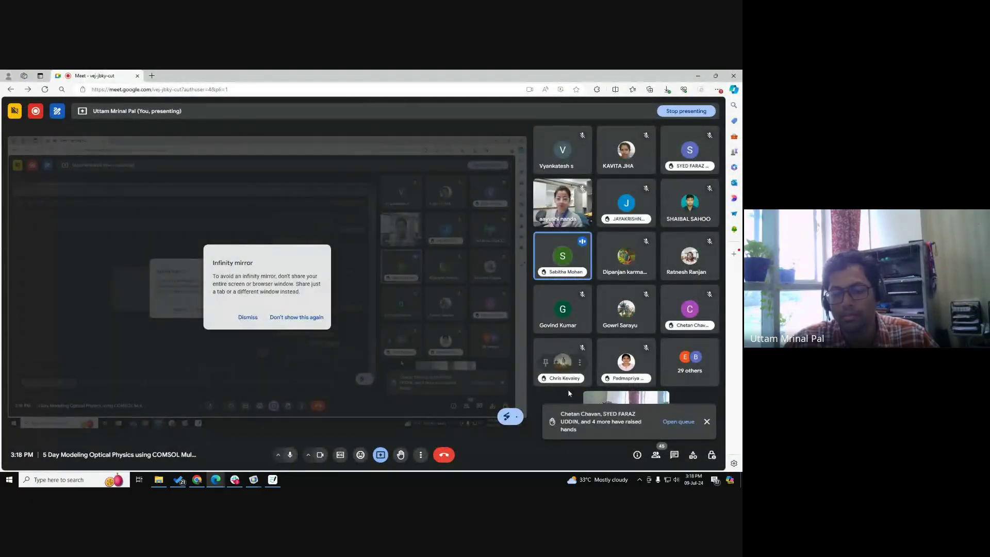
left_click(707, 423)
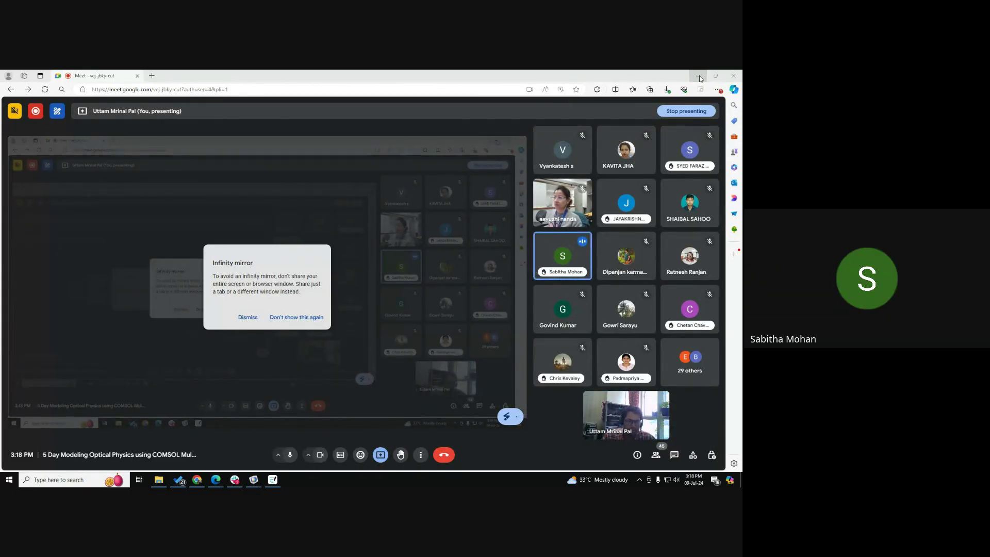
left_click(699, 76)
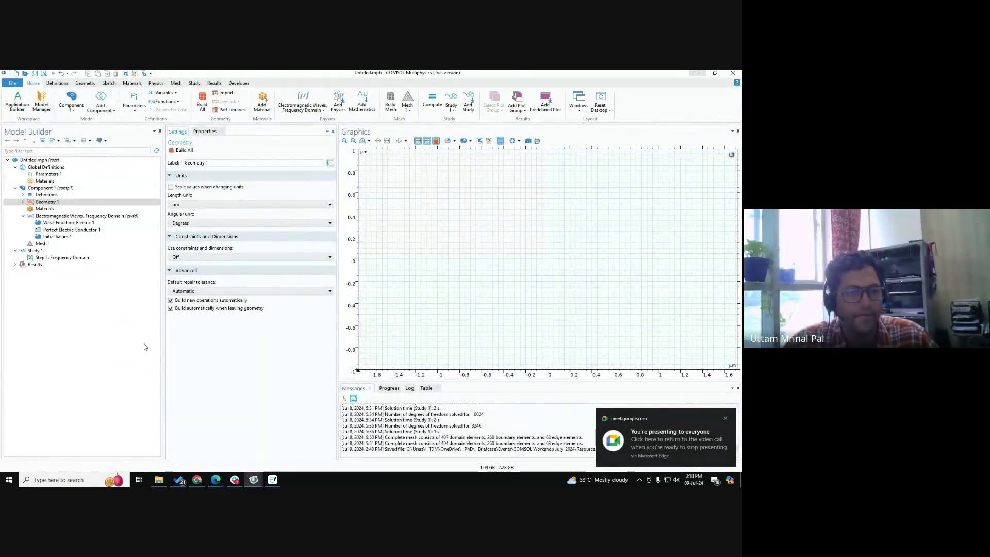
left_click(63, 205)
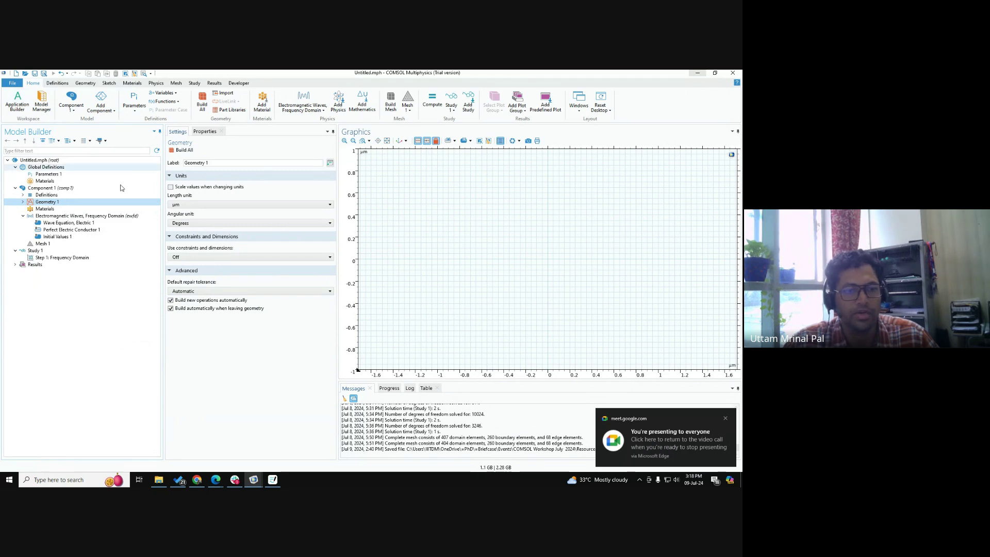
key("ctrl")
key("ctrl")
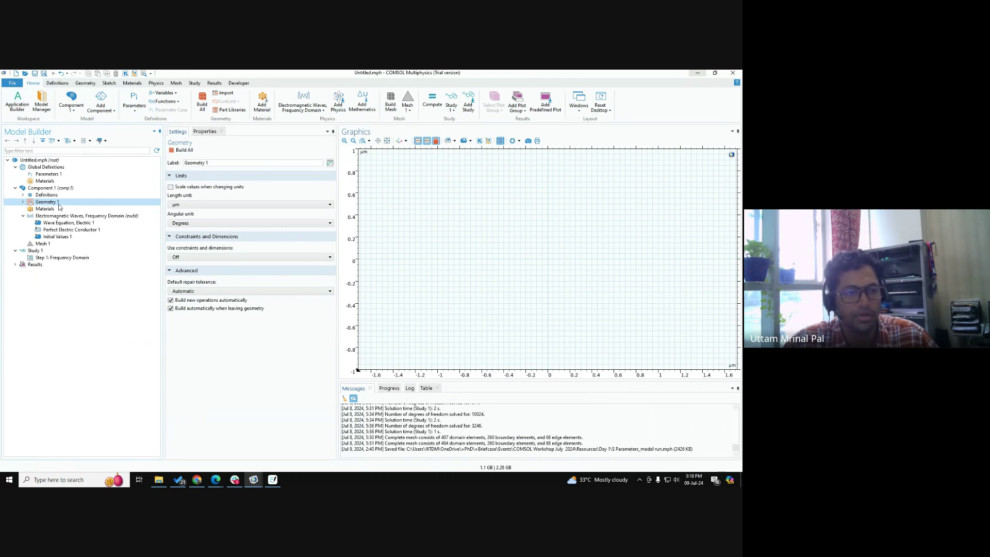
key("ctrl")
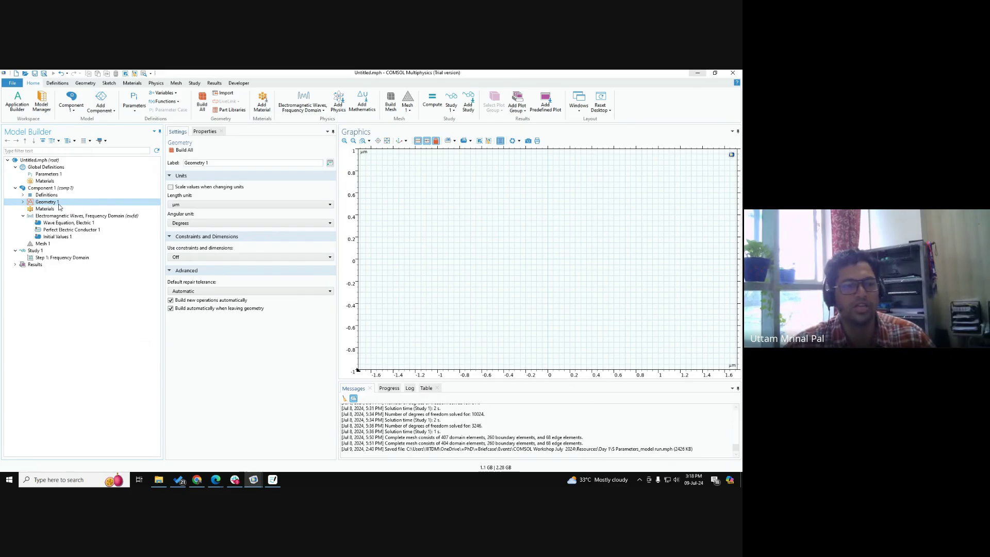
key("ctrl")
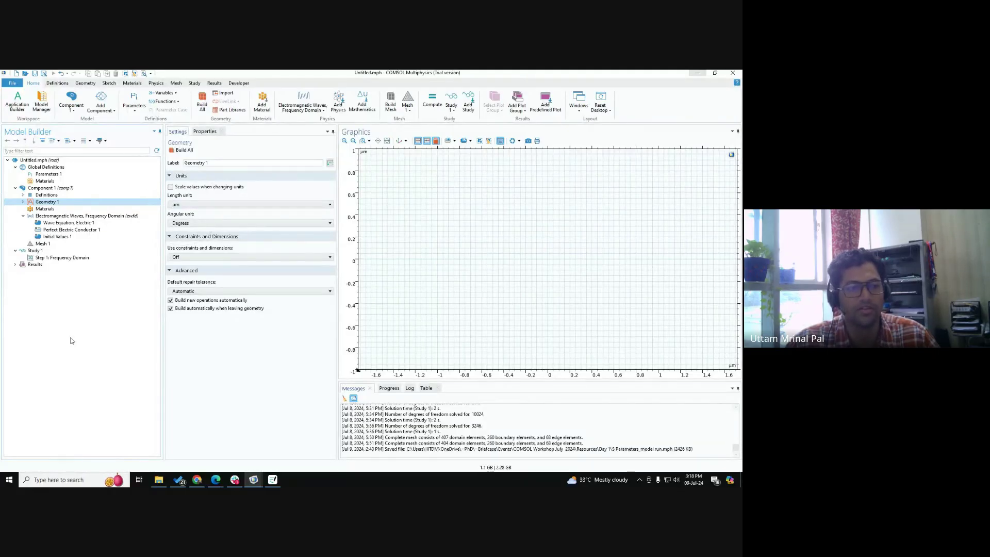
key("ctrl")
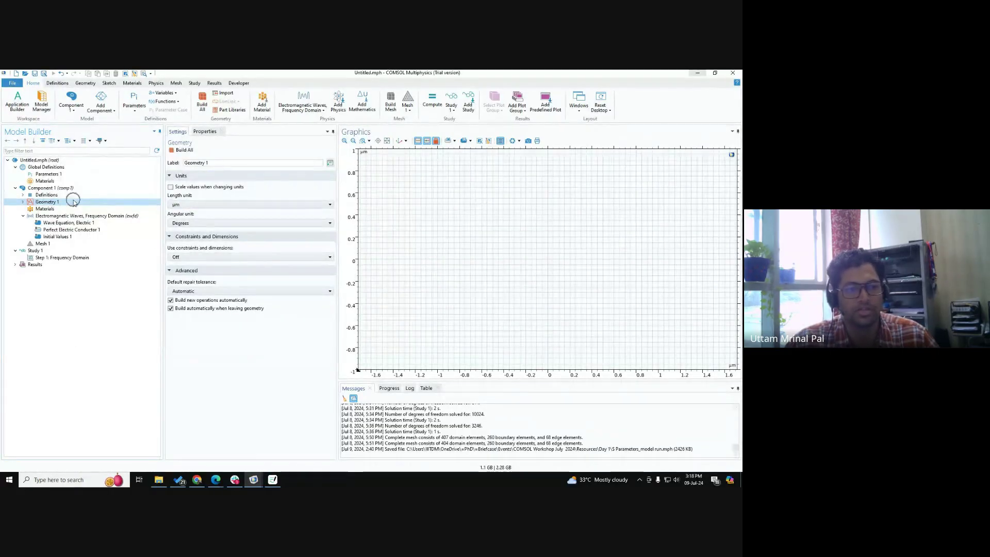
key("ctrl")
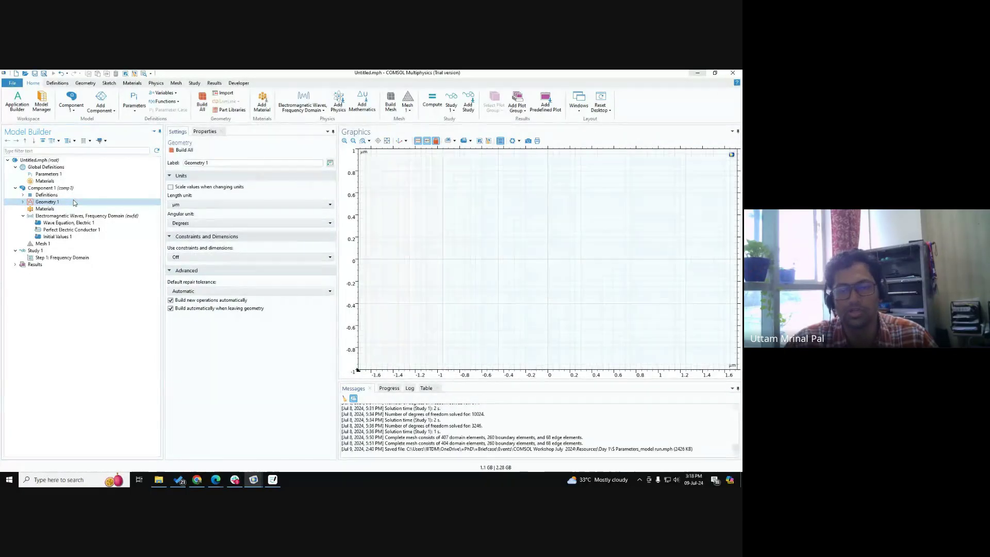
key("ctrl")
Step: Add a rectangle to Geometry 1, set its width to 5 µm, and build it
right_click(73, 202)
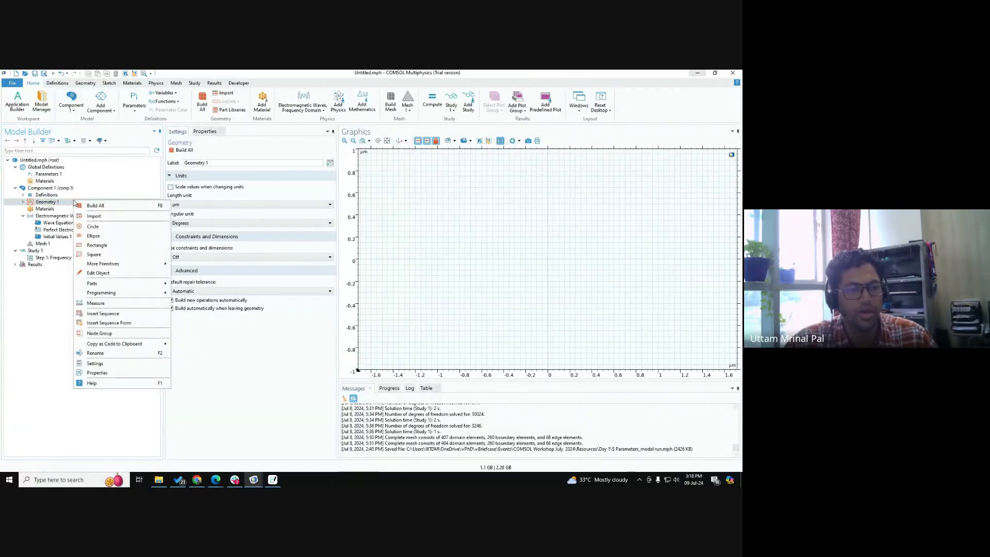
left_click(97, 245)
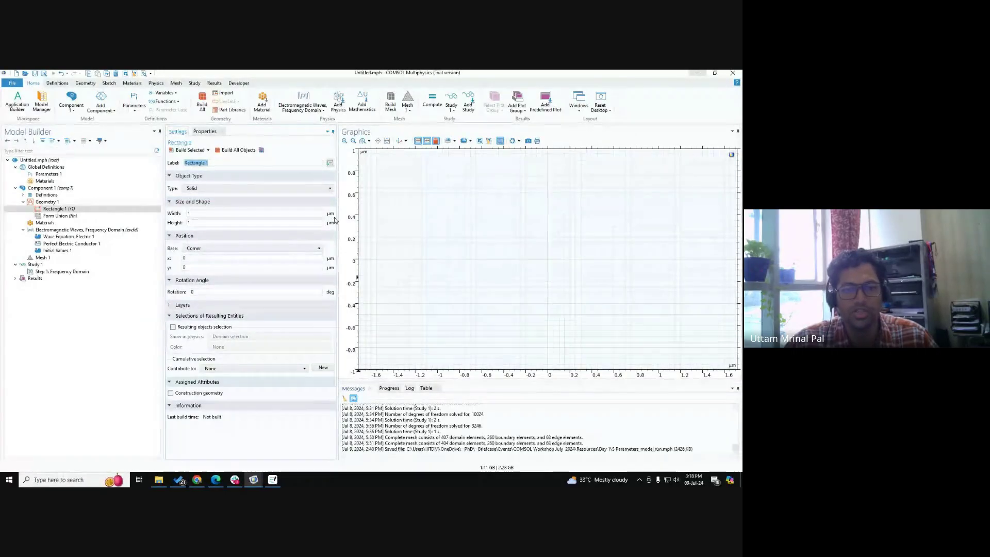
key("ctrl")
key("ctrl")
key("ctrl")
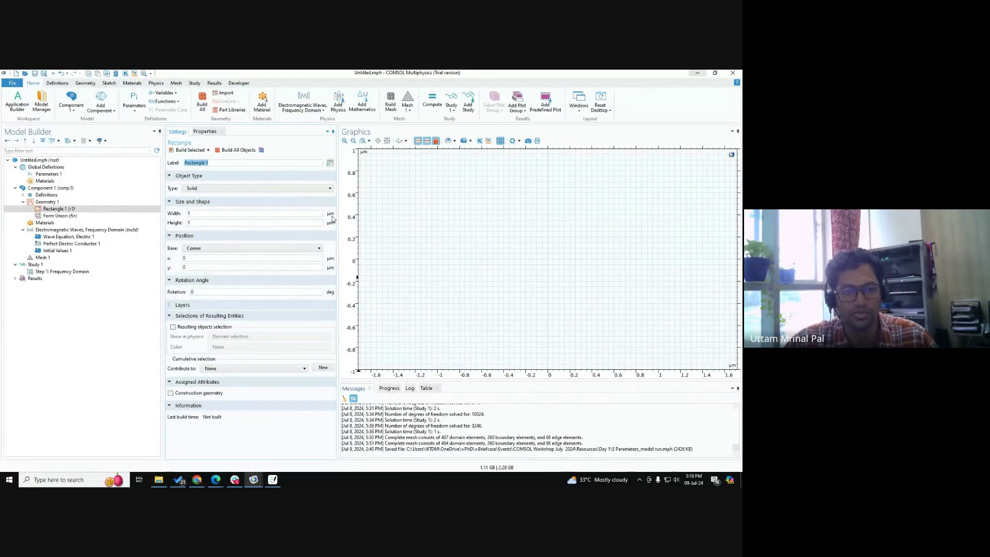
key("ctrl")
key("ctrl")
key("ctrl")
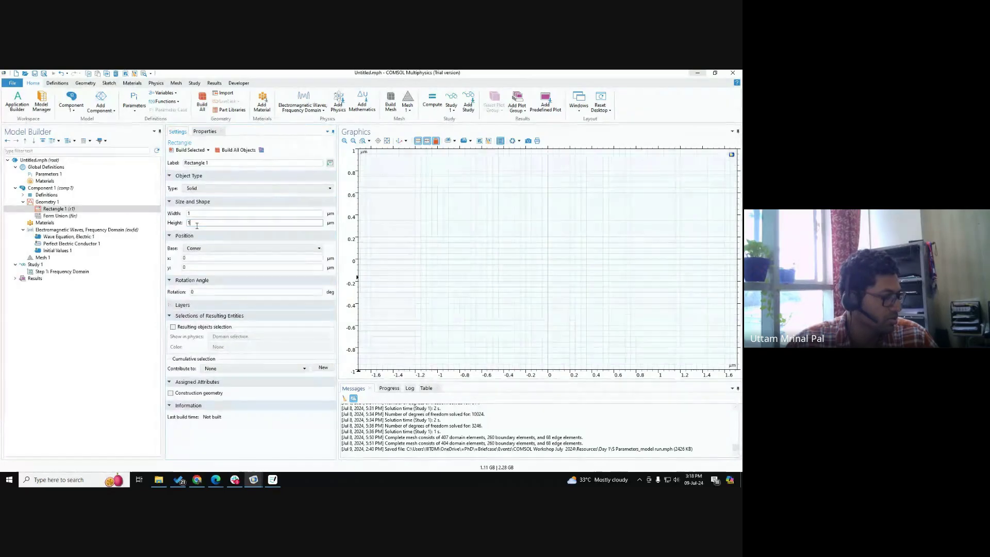
left_click_drag(196, 214, 140, 218)
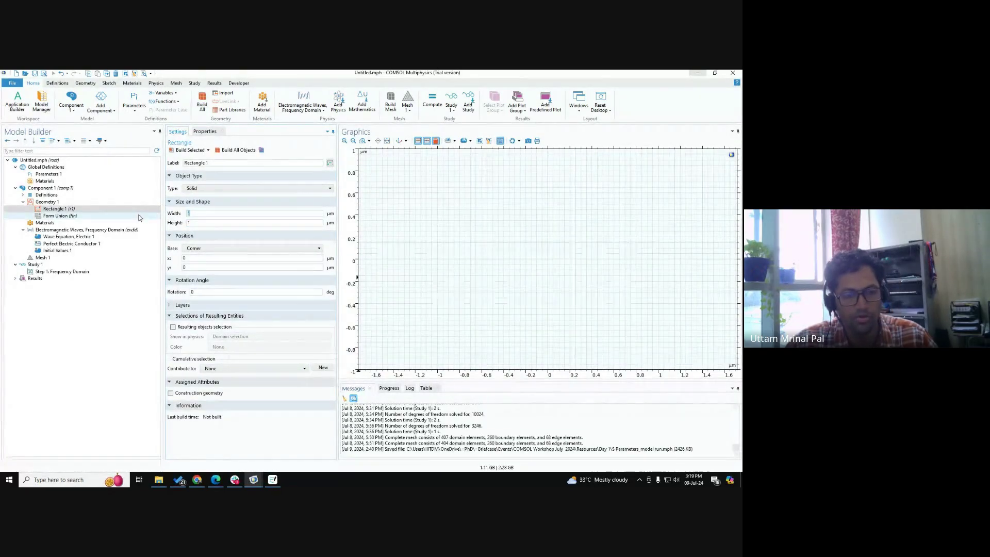
type("5")
left_click(184, 150)
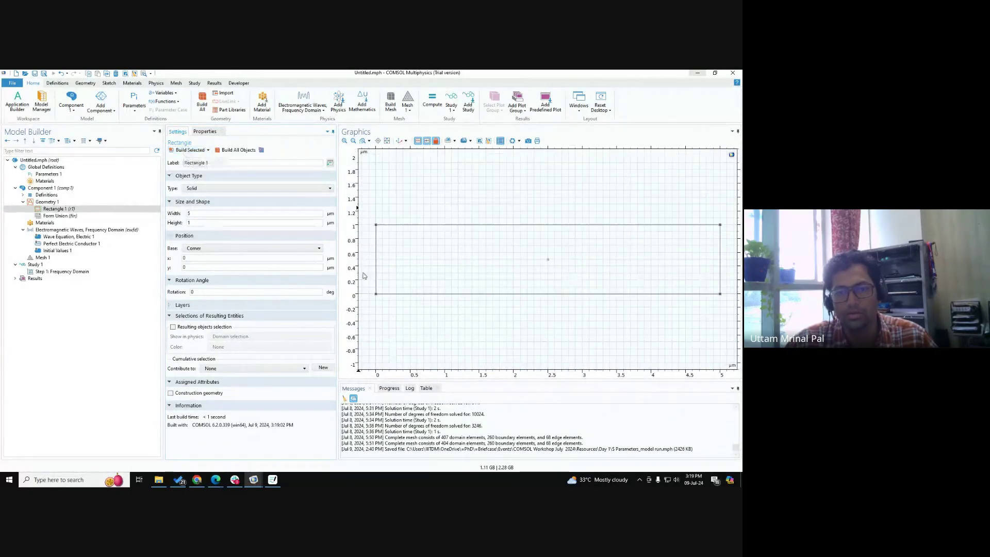
Step: Set the y position of Rectangle 1's corner to -0.5 µm and rebuild the rectangle
scroll(480, 263, "down", 4)
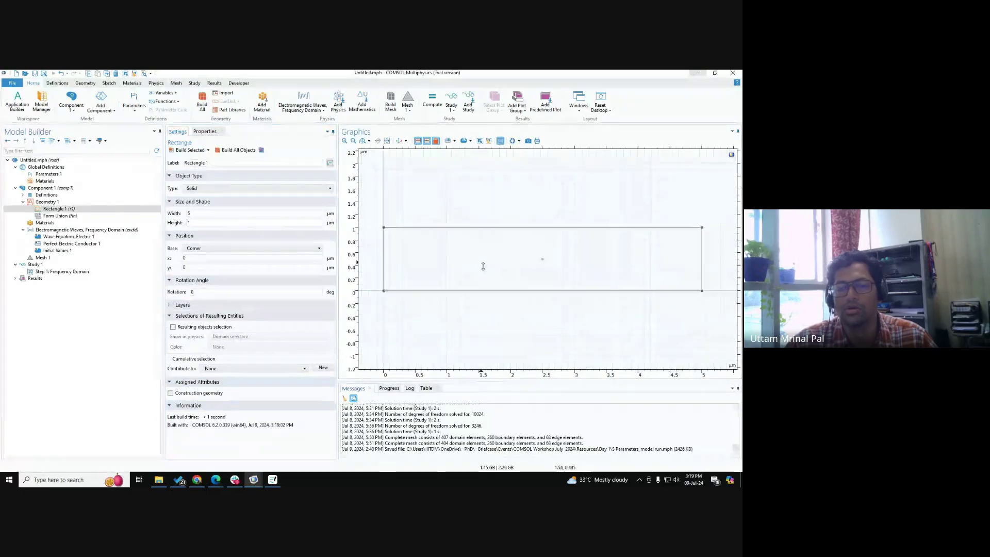
scroll(487, 263, "down", 1)
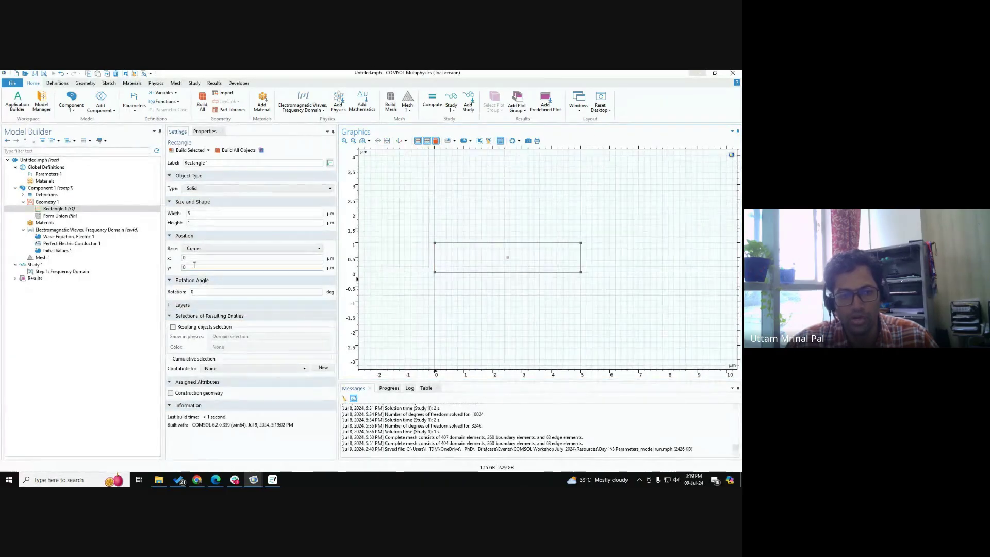
left_click_drag(193, 266, 132, 269)
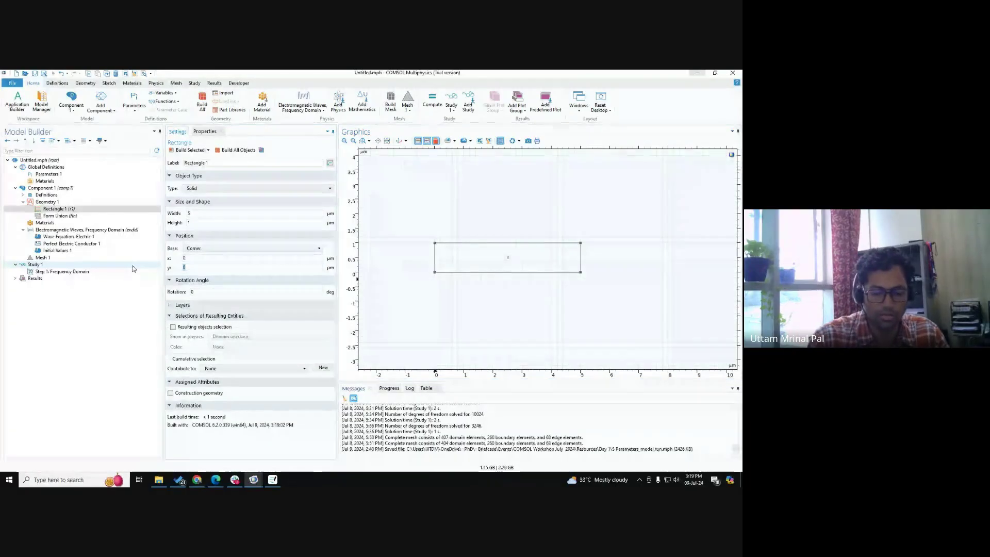
type("-0.5")
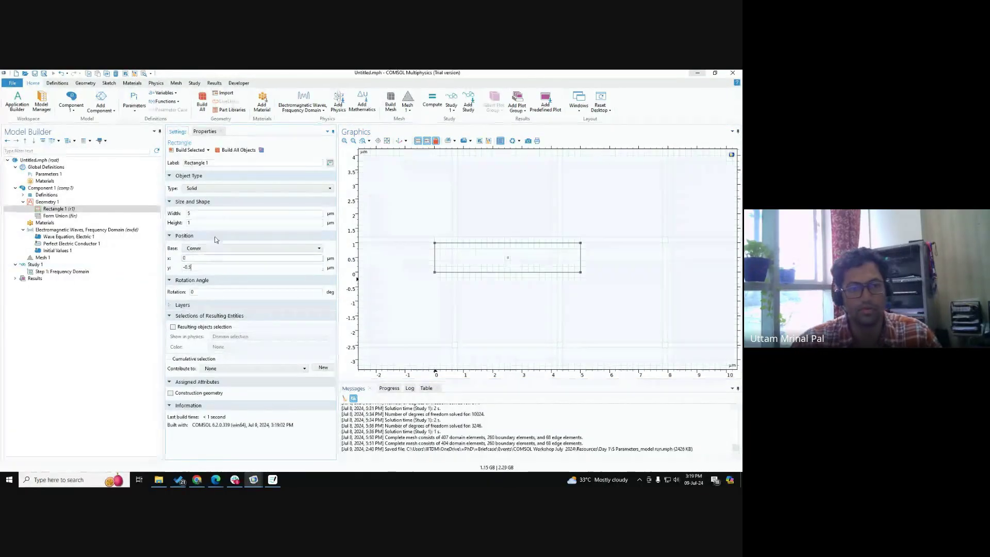
key("F7")
scroll(414, 273, "up", 2)
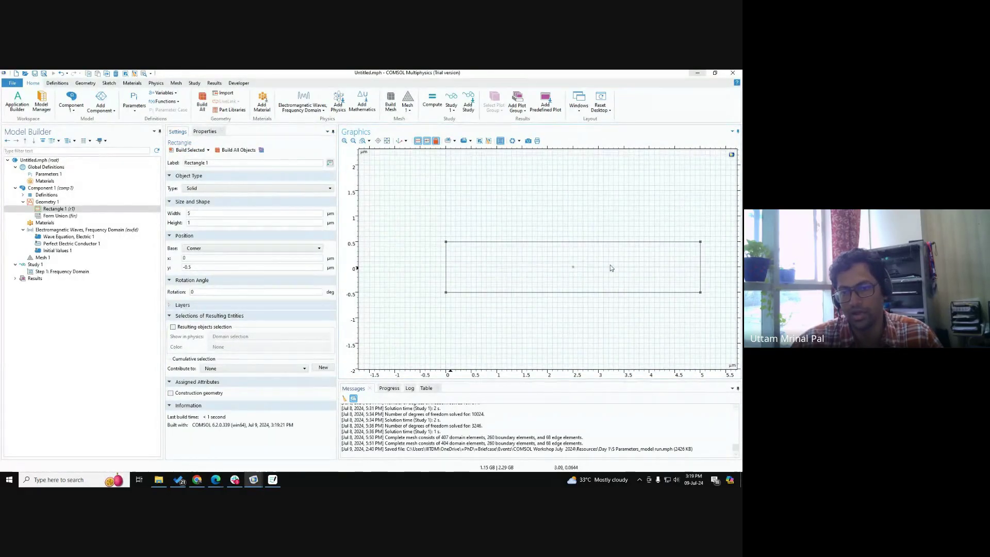
left_click(360, 273)
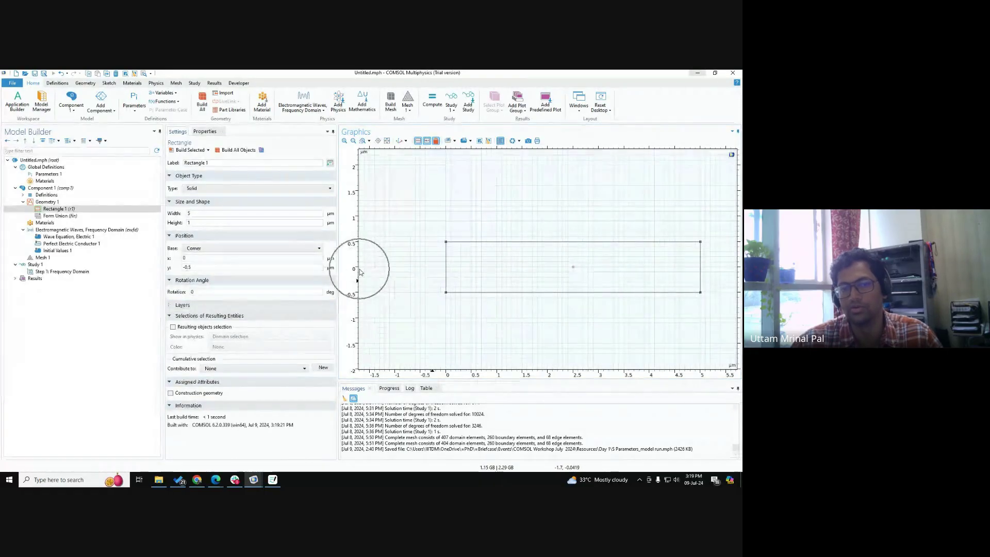
left_click(360, 272)
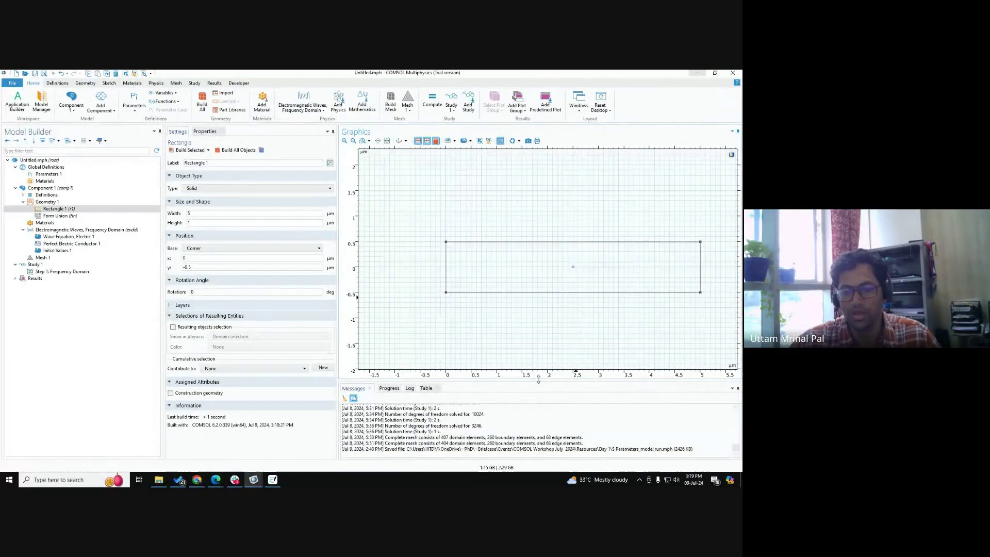
left_click_drag(539, 387, 539, 386)
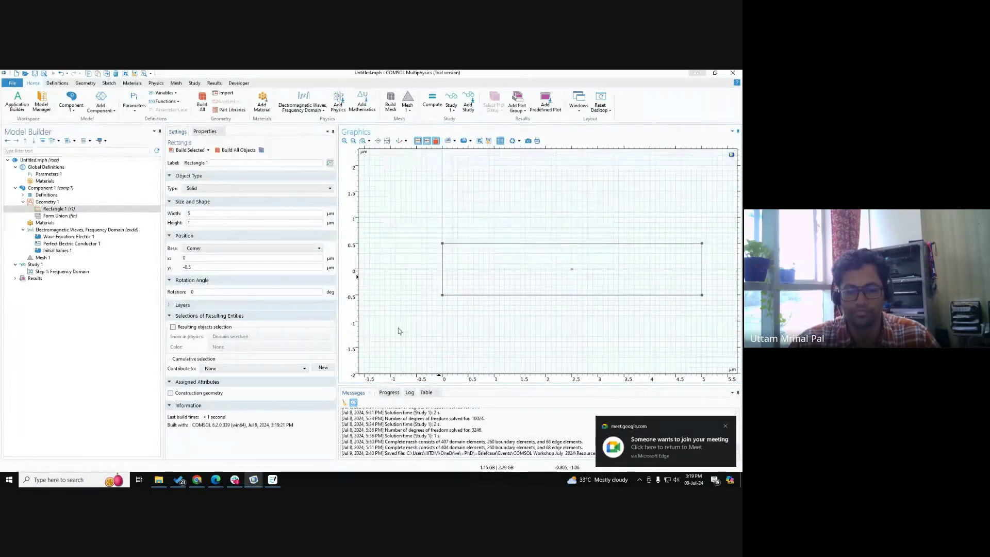
Step: Switch to the Google Meet call to admit each waiting participant, minimising the window each time to return to COMSOL Multiphysics
left_click(188, 442)
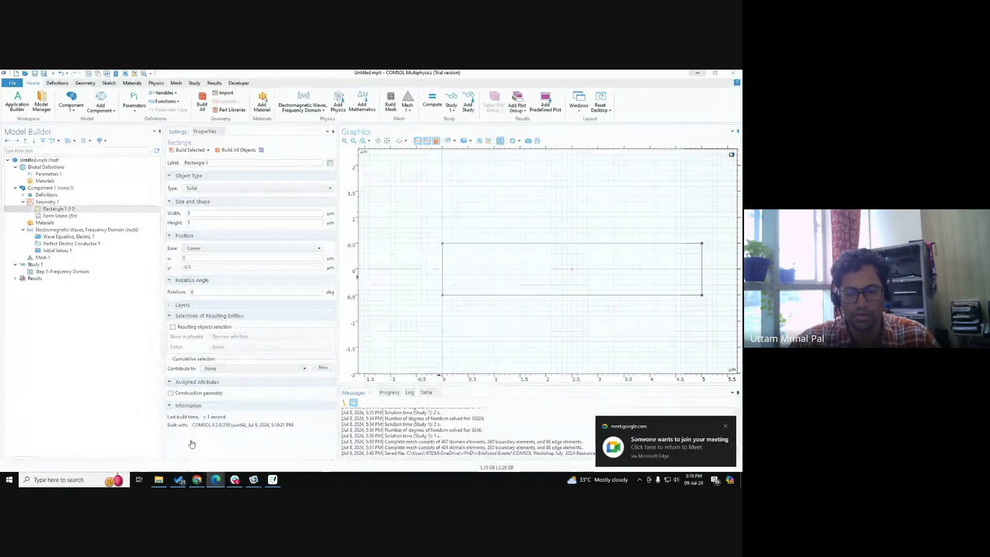
left_click(671, 427)
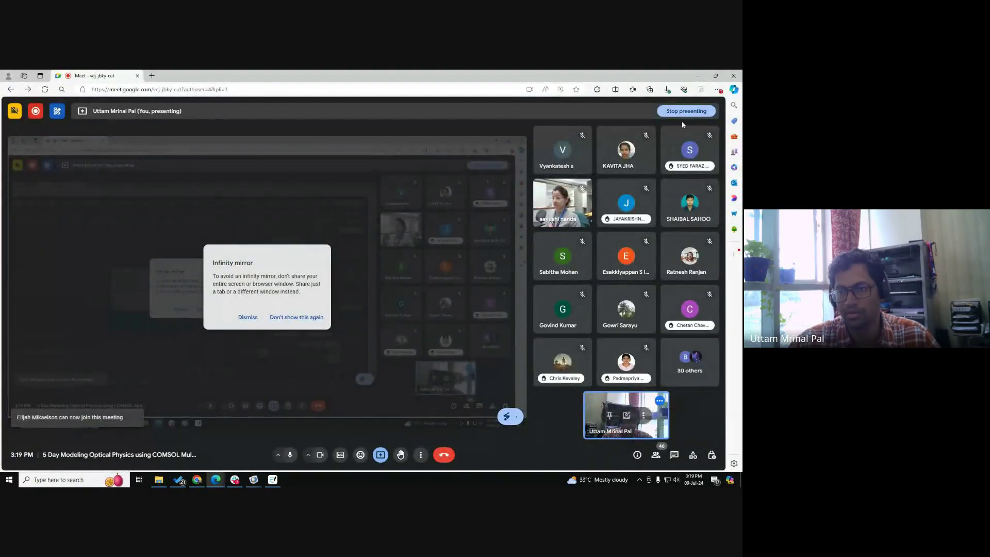
left_click(699, 75)
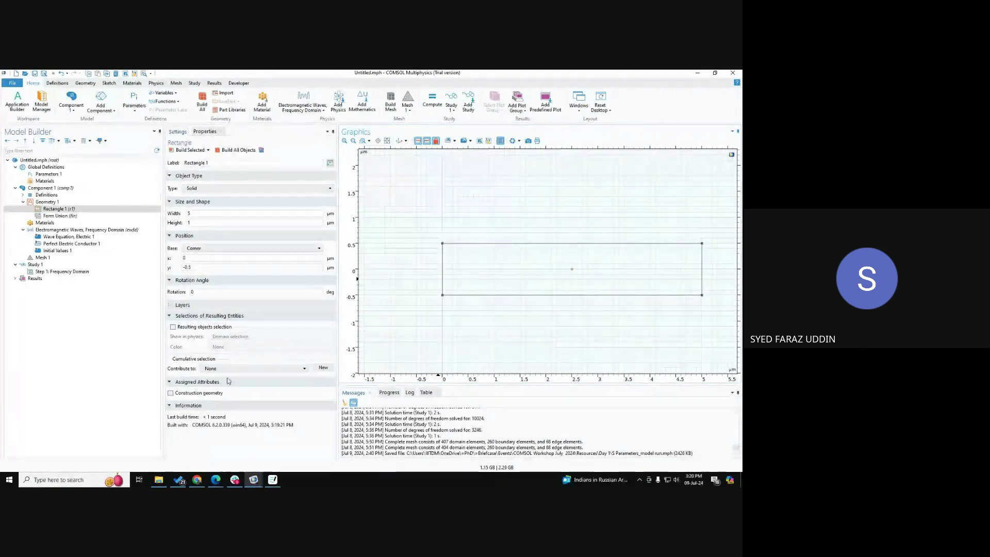
left_click(211, 258)
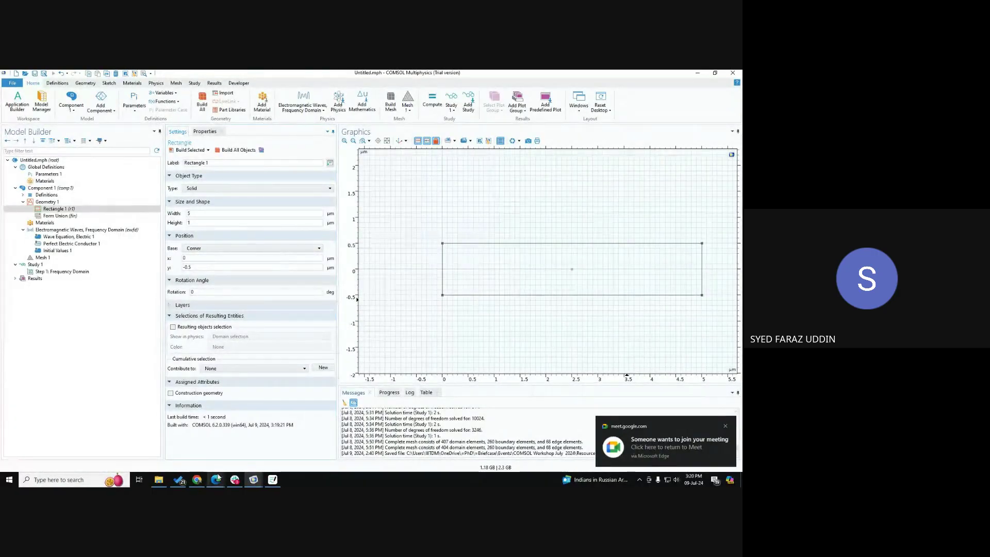
mouse_move(218, 480)
left_click(179, 448)
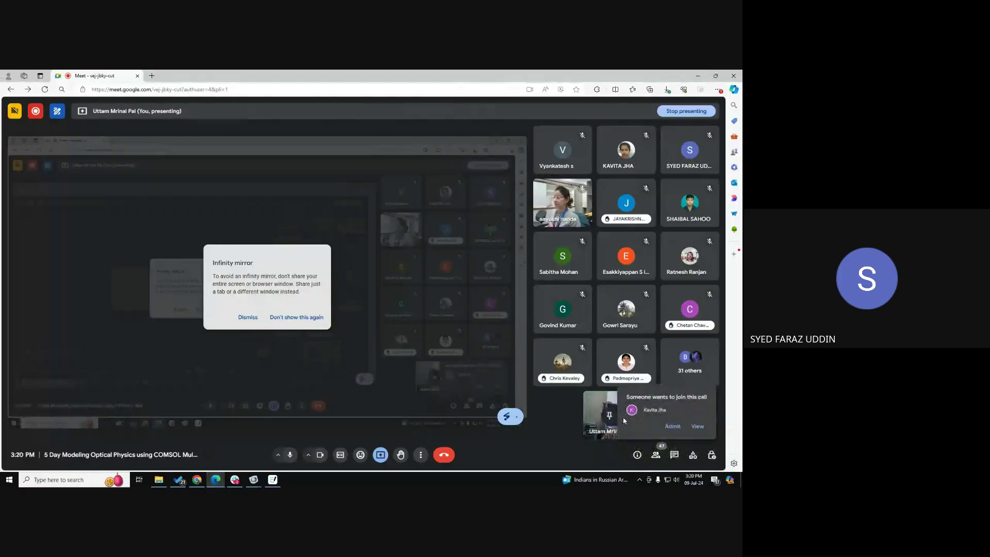
left_click(673, 426)
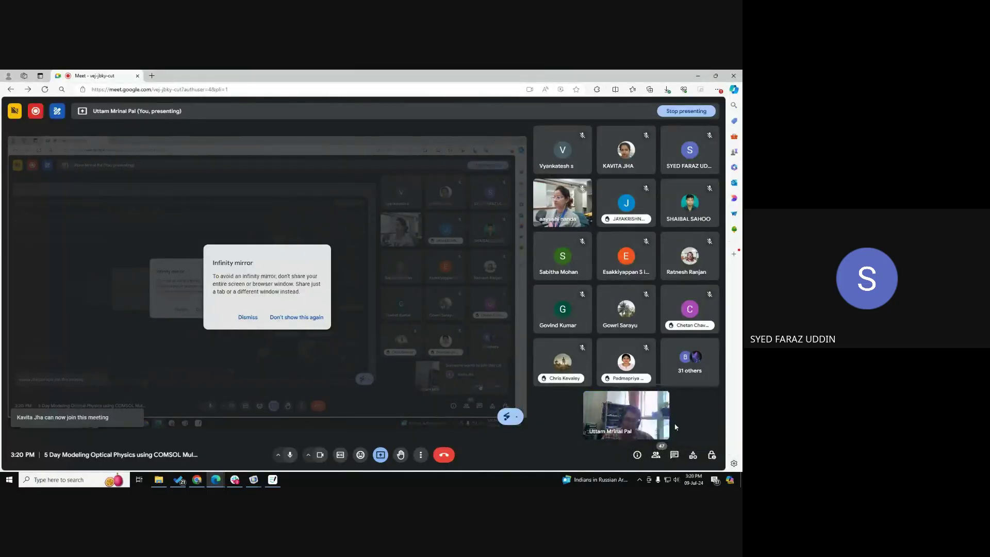
left_click(697, 76)
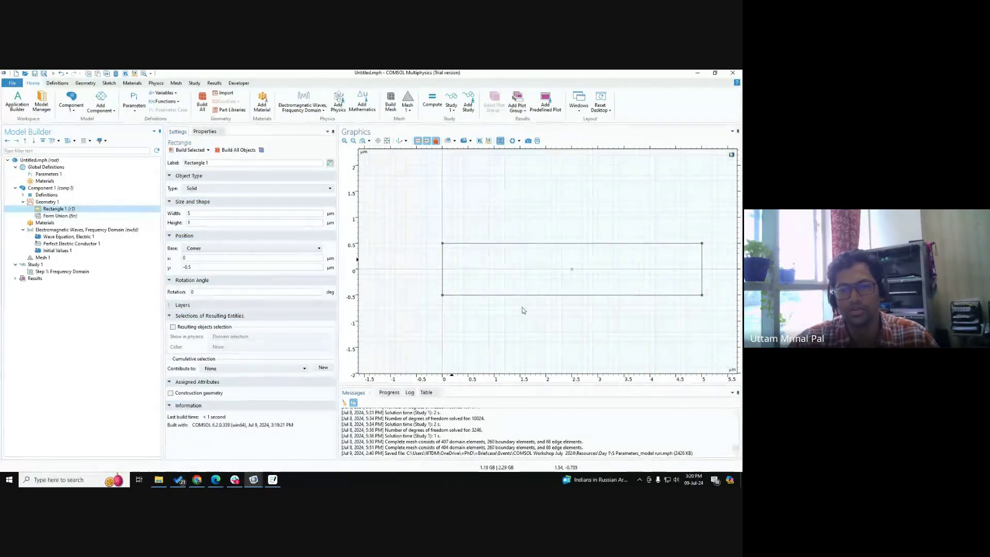
Step: Duplicate Rectangle 1, set the copy's height to 7 µm, and build it
right_click(79, 208)
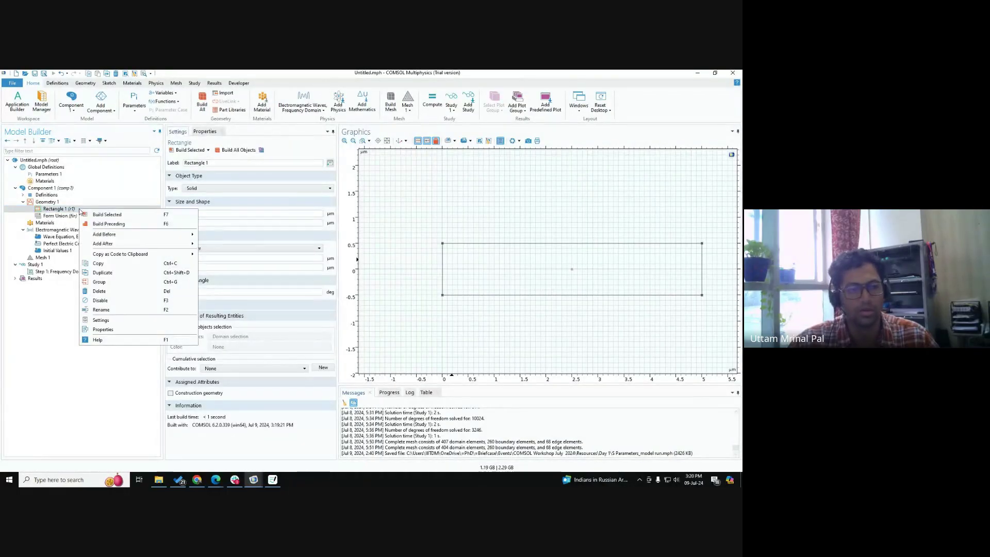
left_click(112, 271)
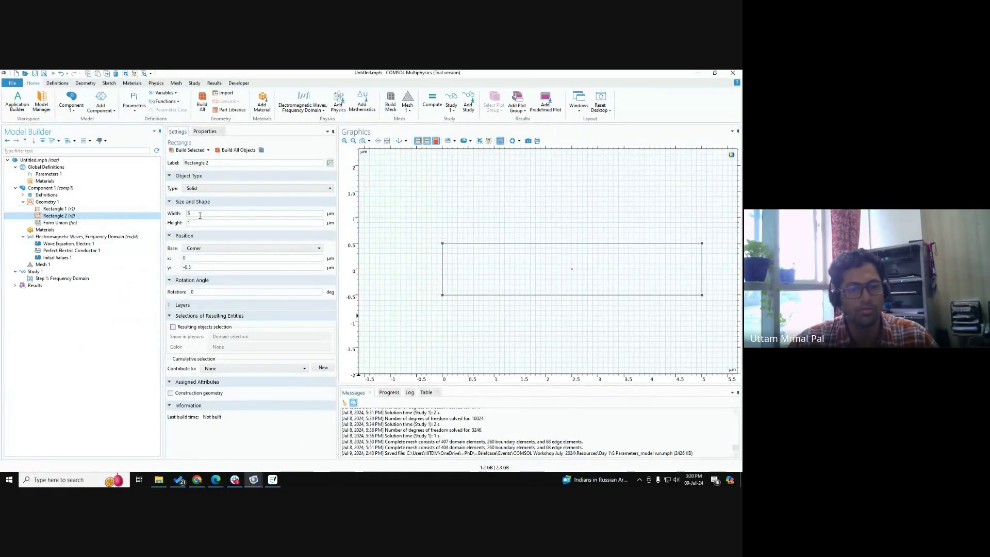
left_click(201, 215)
key("Tab")
type("7")
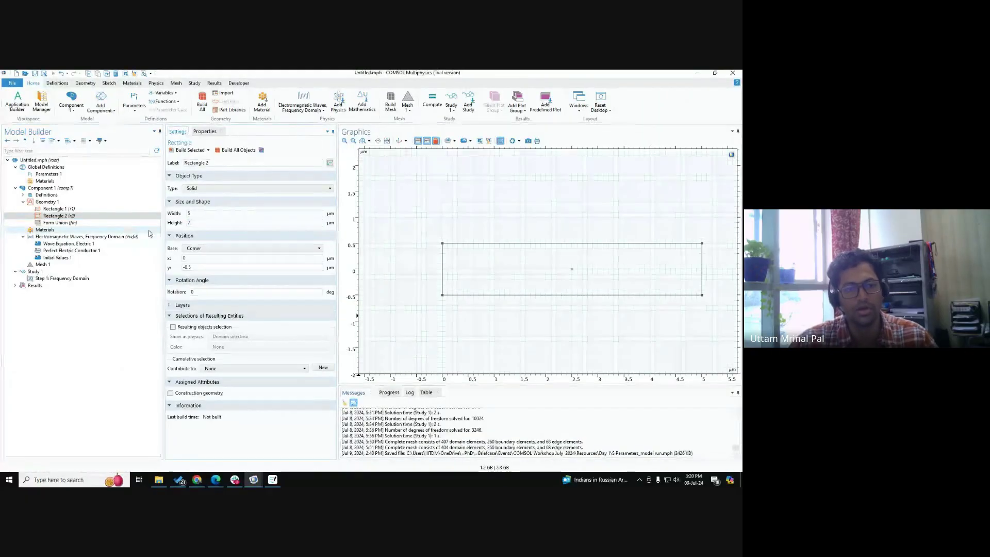
left_click(192, 150)
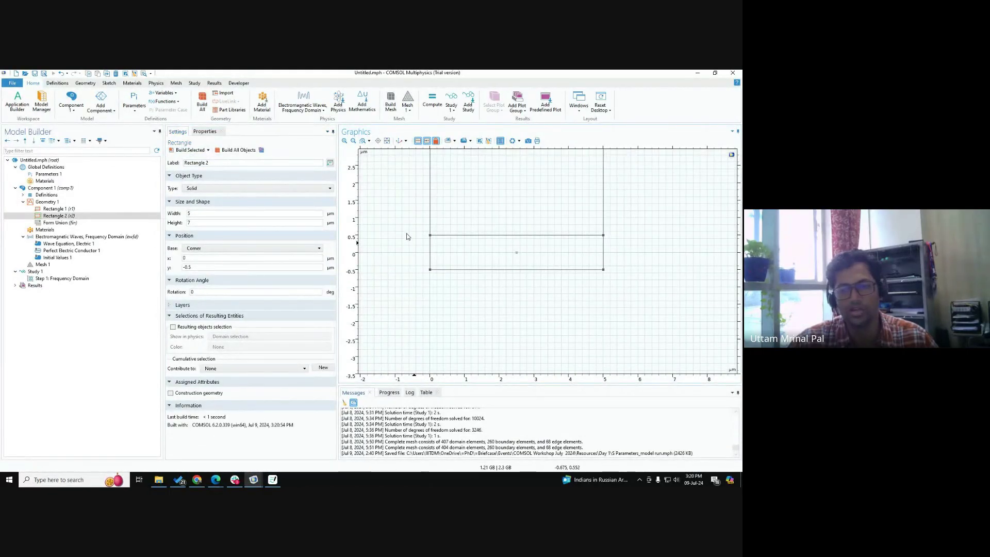
Step: Set the y position of Rectangle 2's corner to -3.5 µm and rebuild the rectangle
scroll(407, 236, "down", 4)
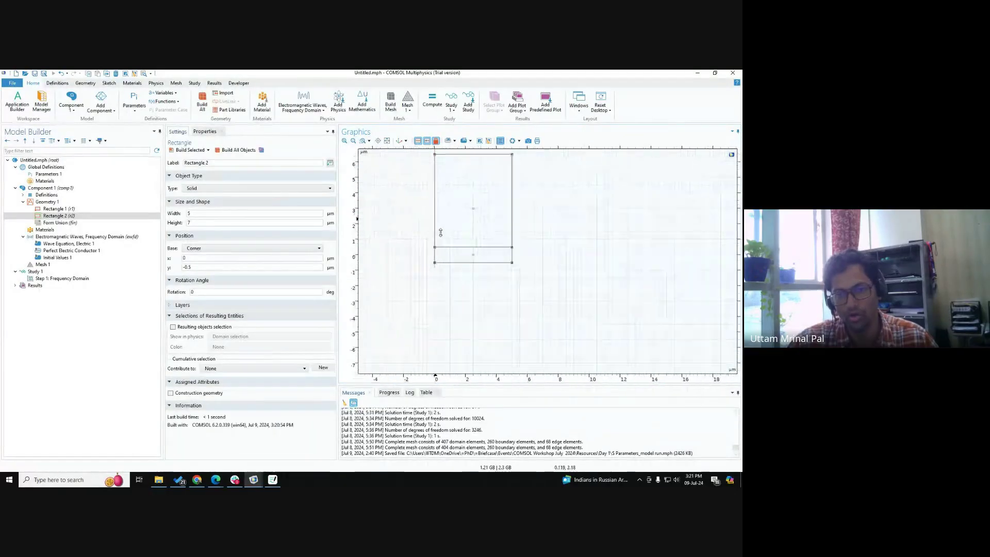
mouse_move(441, 233)
middle_mouse_down()
mouse_move(440, 241)
mouse_move(431, 234)
middle_mouse_up()
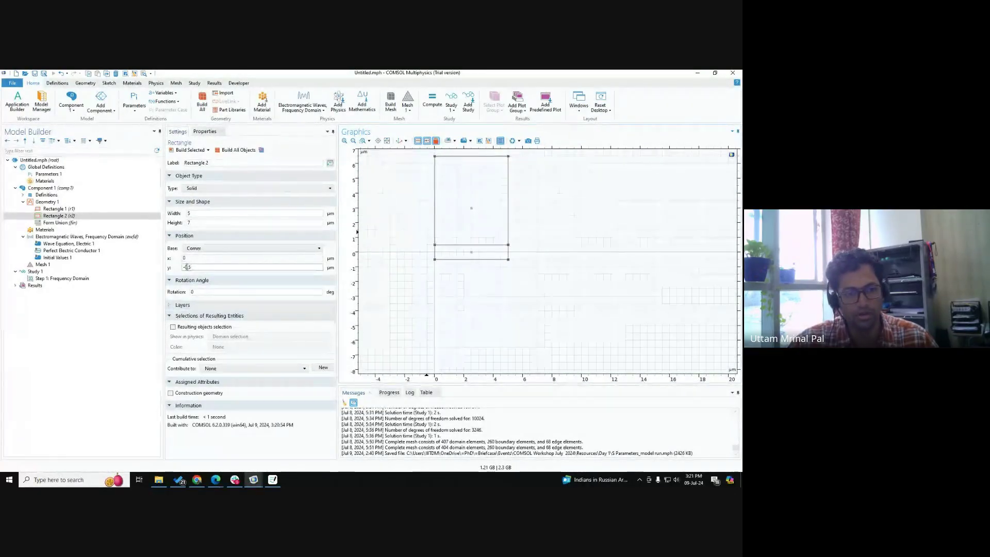
key("Delete")
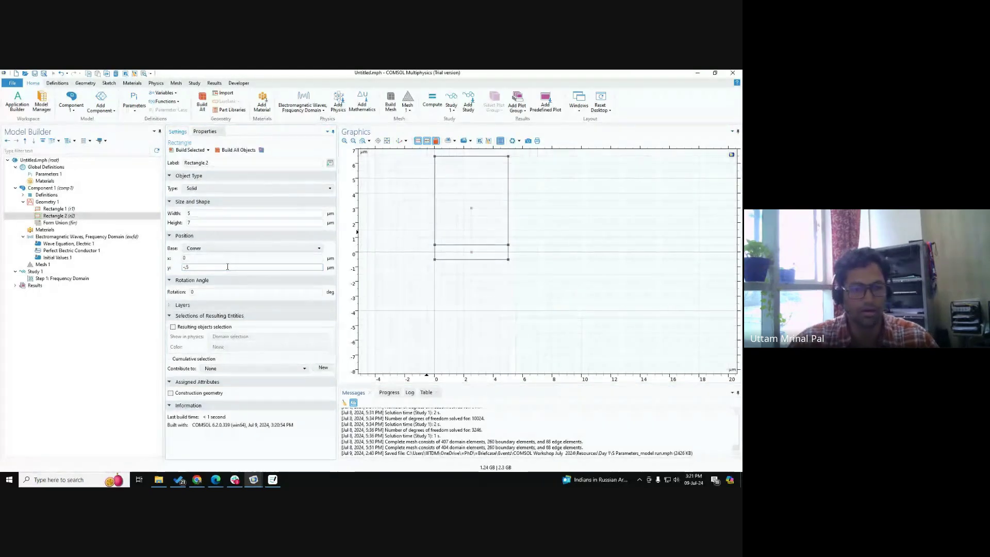
type("3")
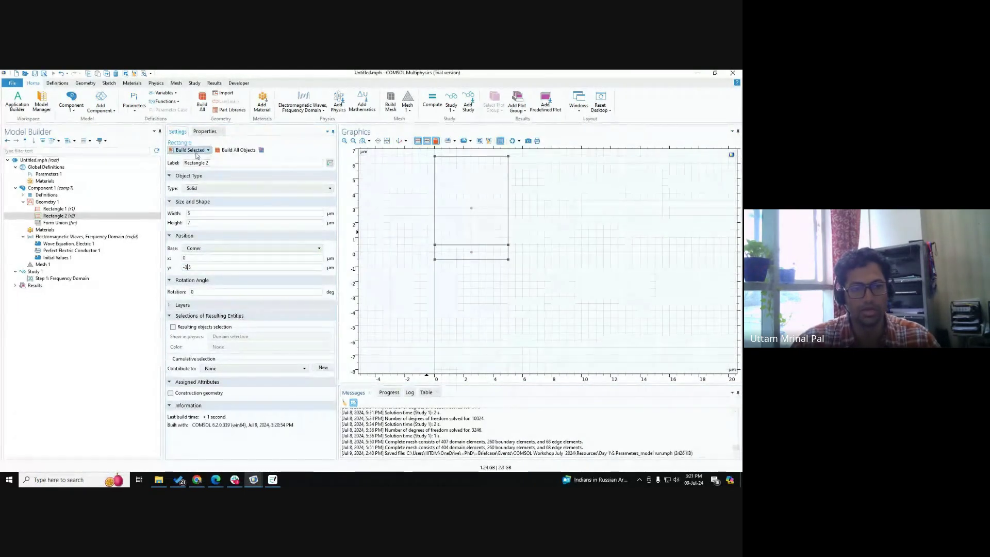
left_click(195, 150)
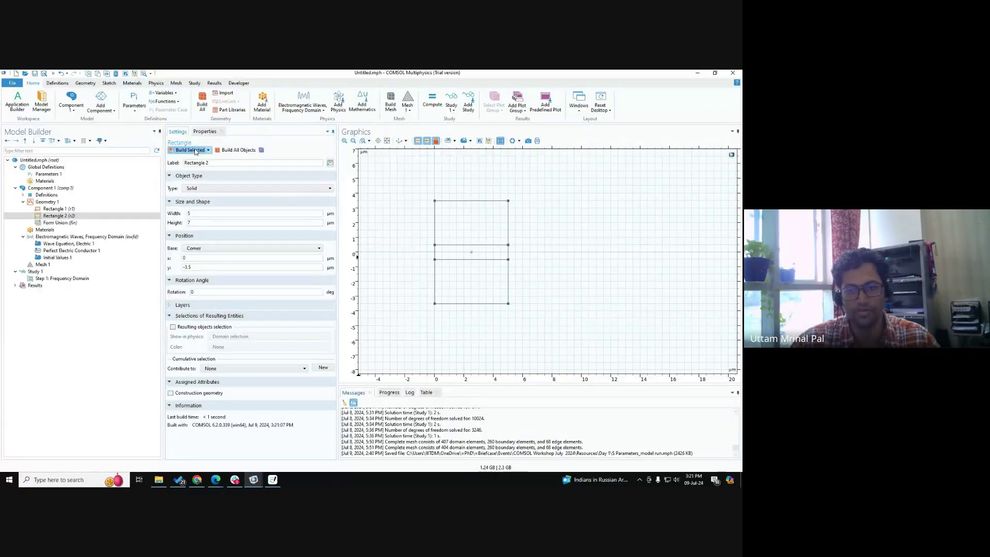
left_click(387, 142)
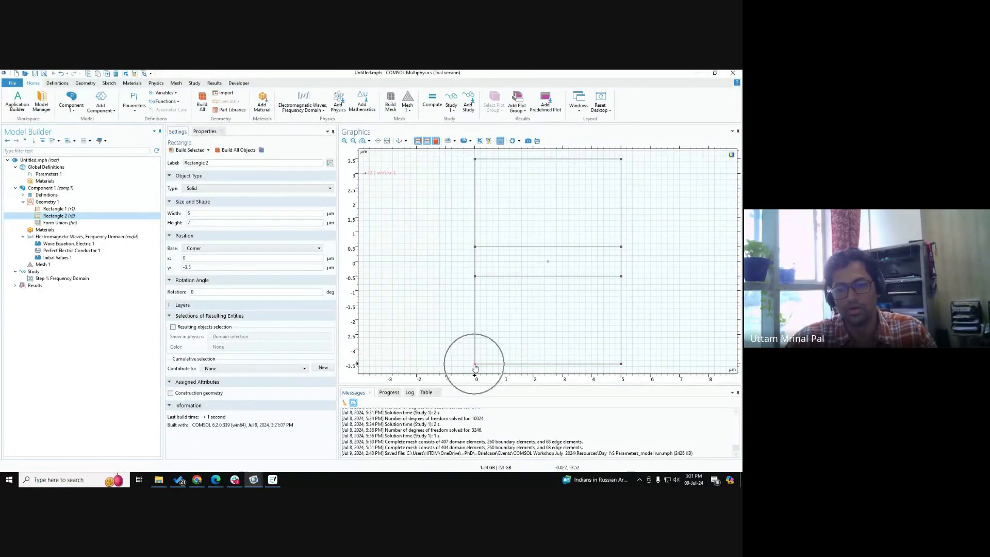
scroll(477, 366, "up", 5)
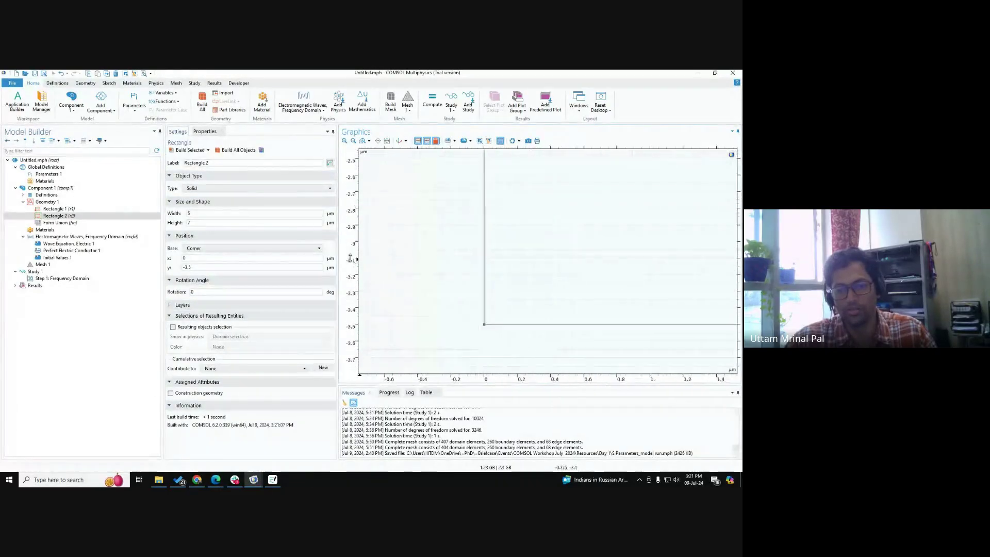
Step: Examine the position of Rectangle 2's lower corner against the axis values, and fit the whole geometry in view
right_click_drag(426, 334, 424, 259)
key("ctrl")
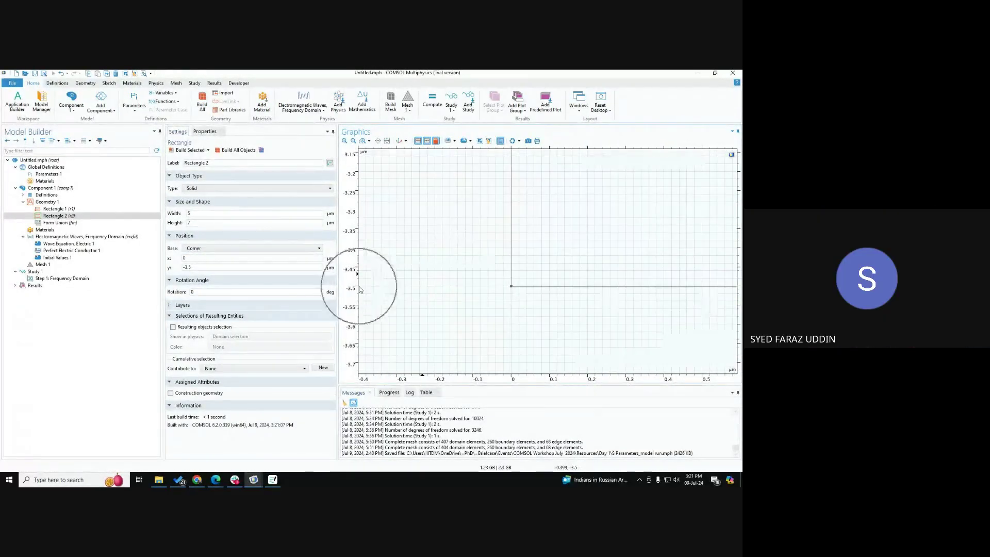
left_click(206, 267)
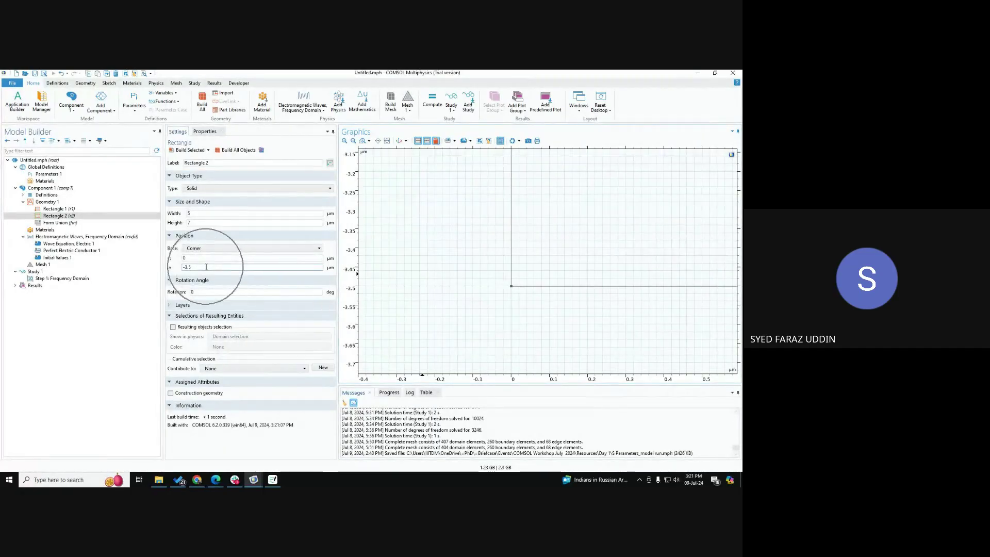
scroll(469, 281, "down", 3)
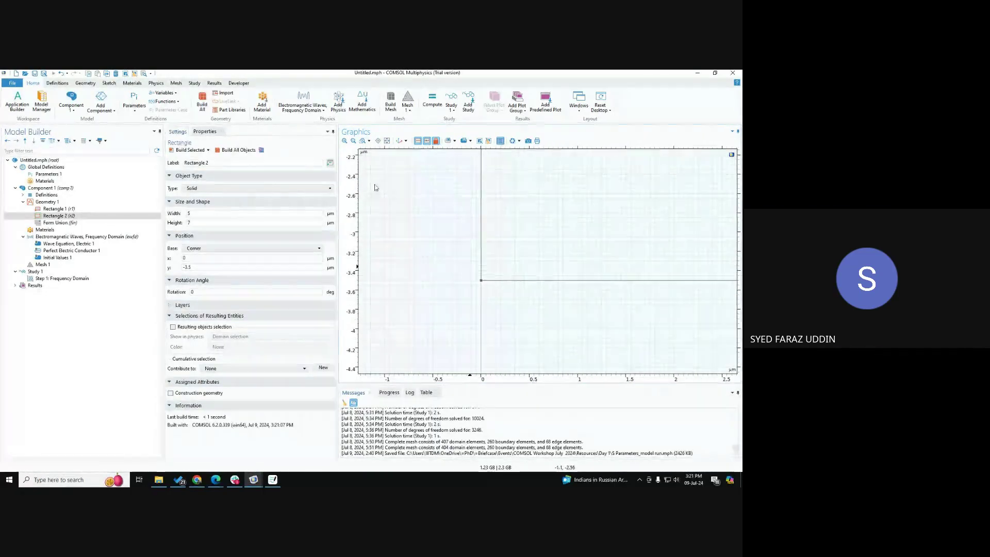
left_click(387, 141)
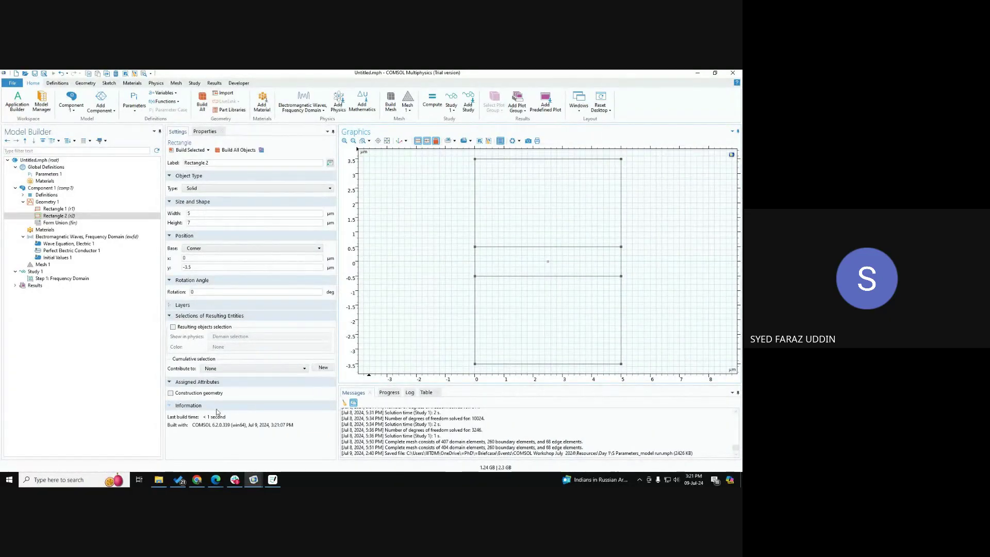
Step: Switch to the Google Meet call to check on the participants, minimising the window each time to return to COMSOL Multiphysics
left_click(195, 452)
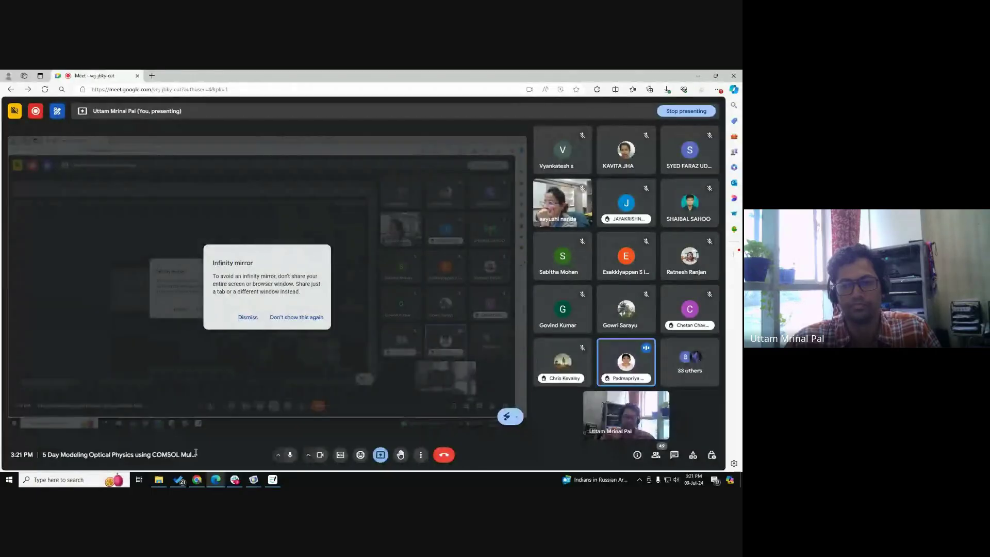
left_click(699, 75)
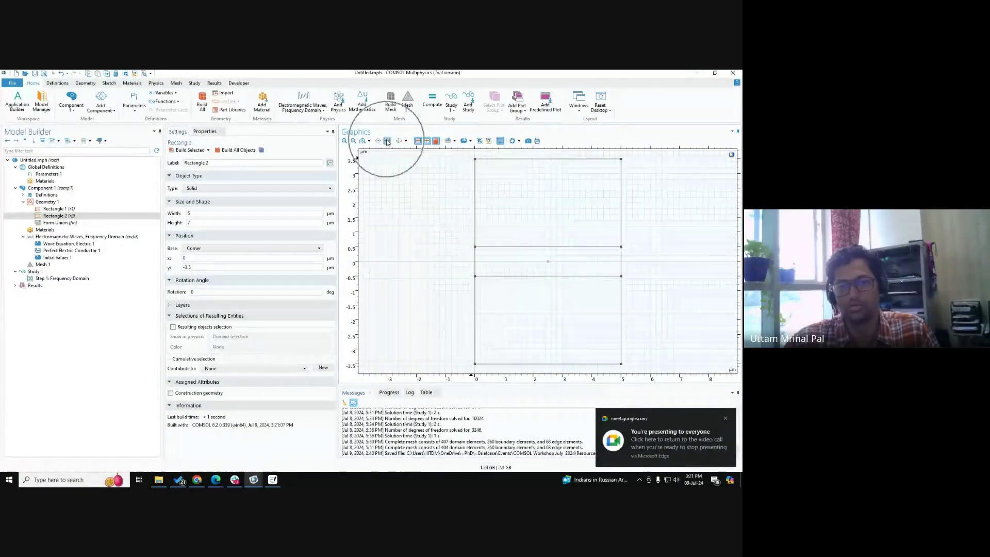
key("ctrl")
key("ctrl")
key("ctrl")
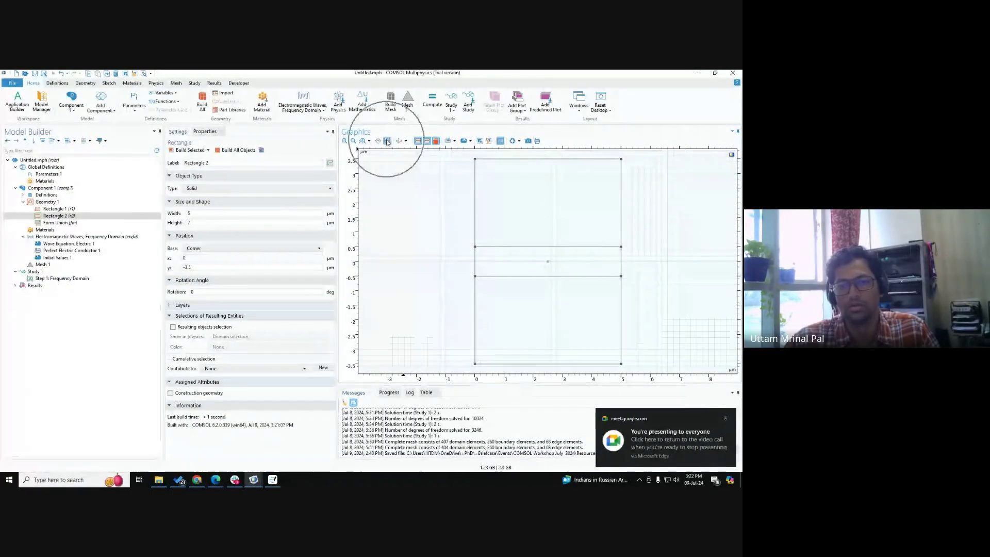
key("ctrl")
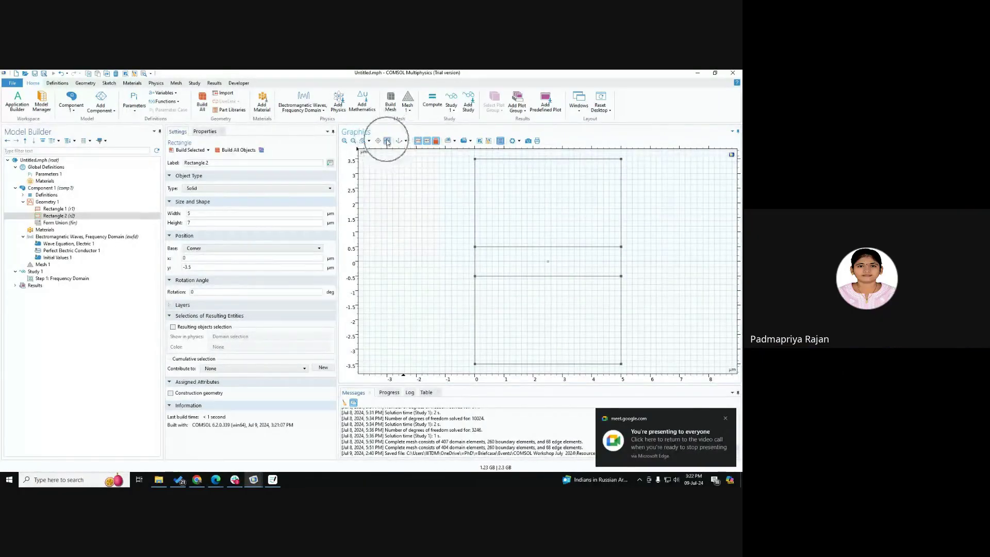
key("ctrl")
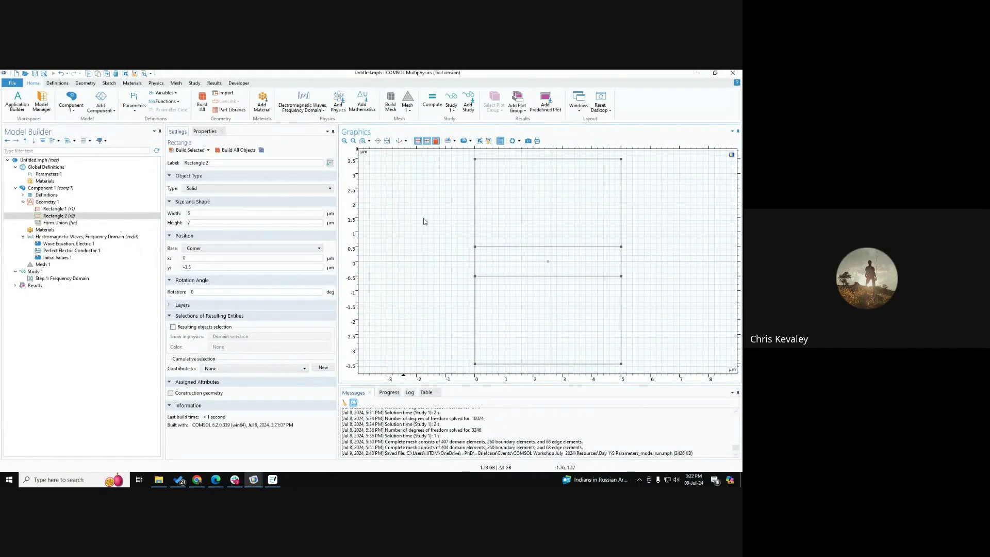
key("alt+Tab")
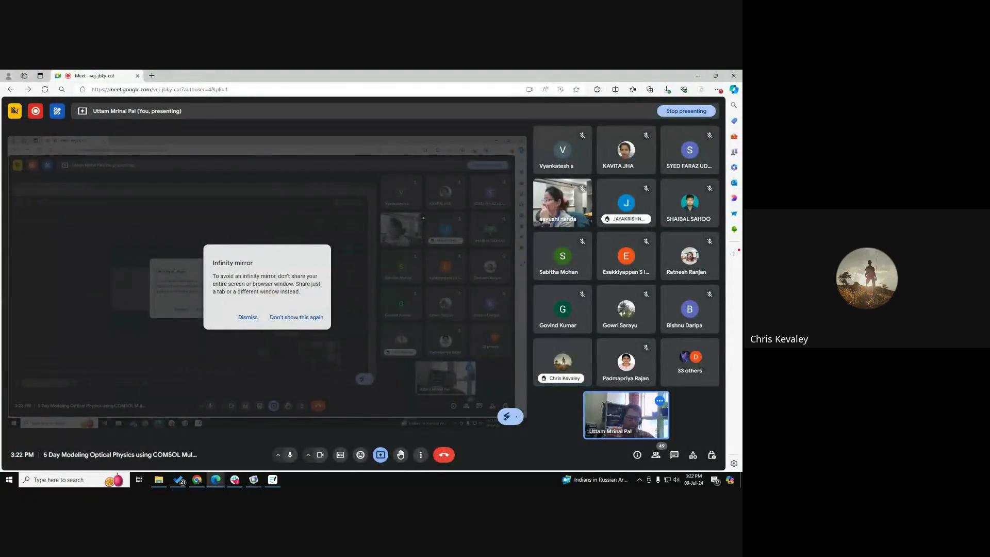
left_click(706, 78)
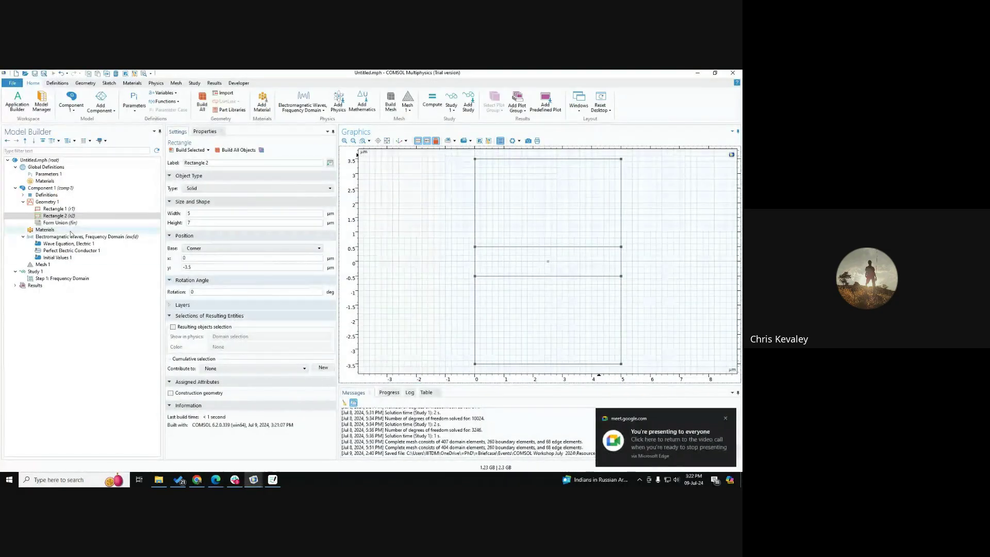
Step: Review the size and position settings of Rectangle 1 and Rectangle 2, and check the Google Meet call before returning to COMSOL Multiphysics
left_click(57, 209)
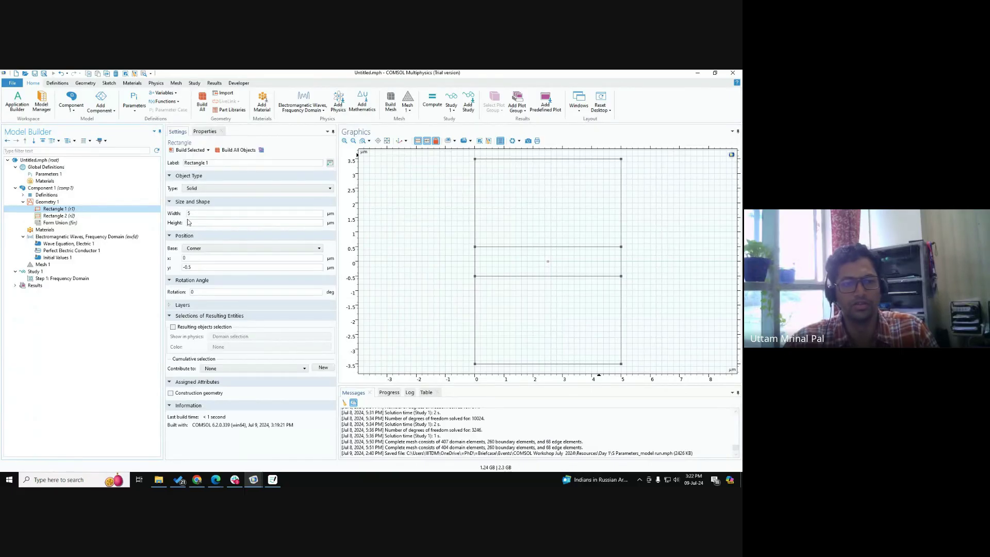
type("1")
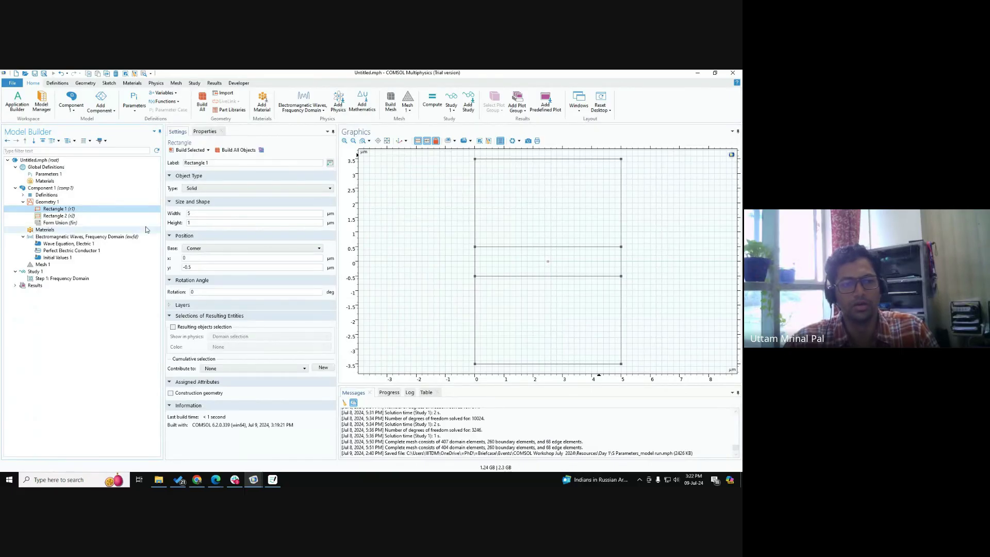
left_click(77, 216)
left_click(73, 209)
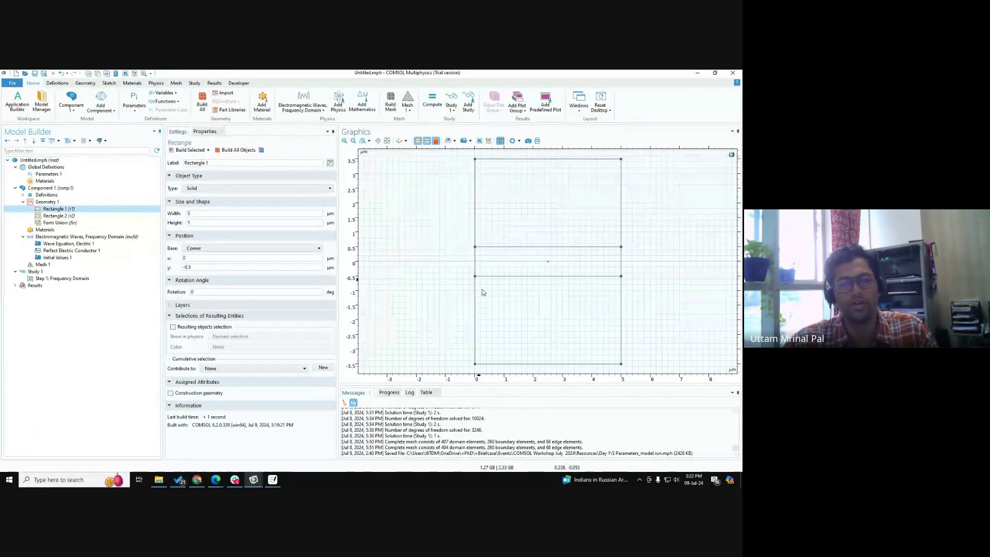
left_click(72, 217)
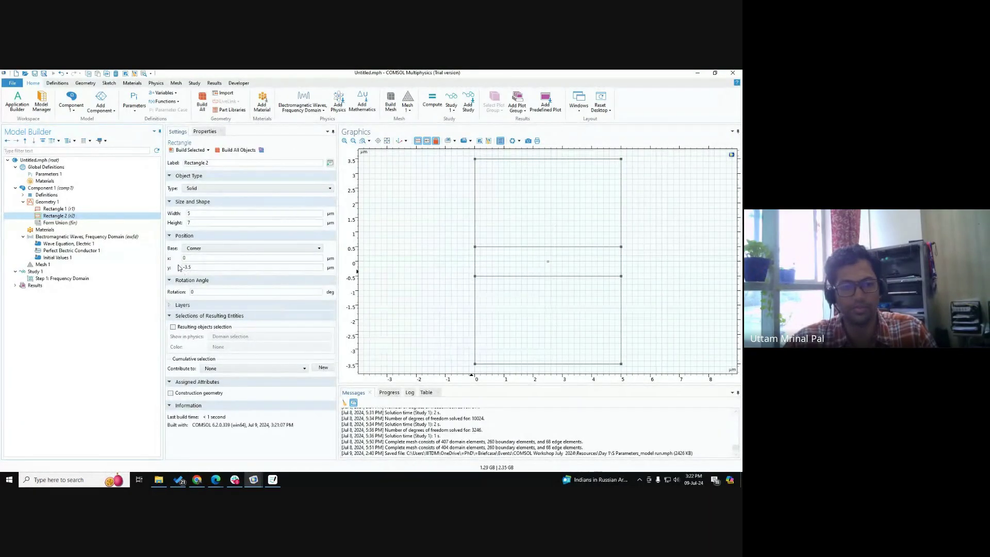
key("alt+Tab")
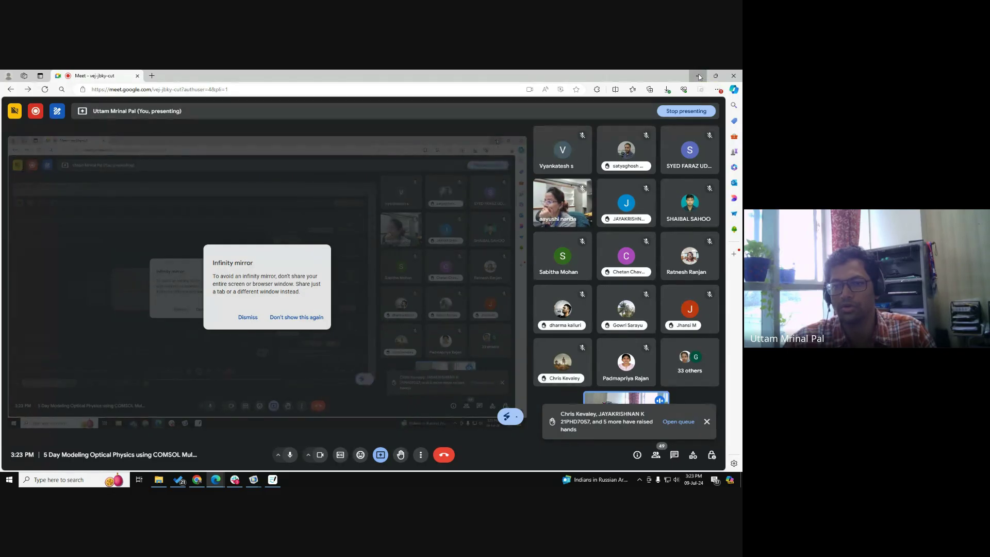
left_click(699, 76)
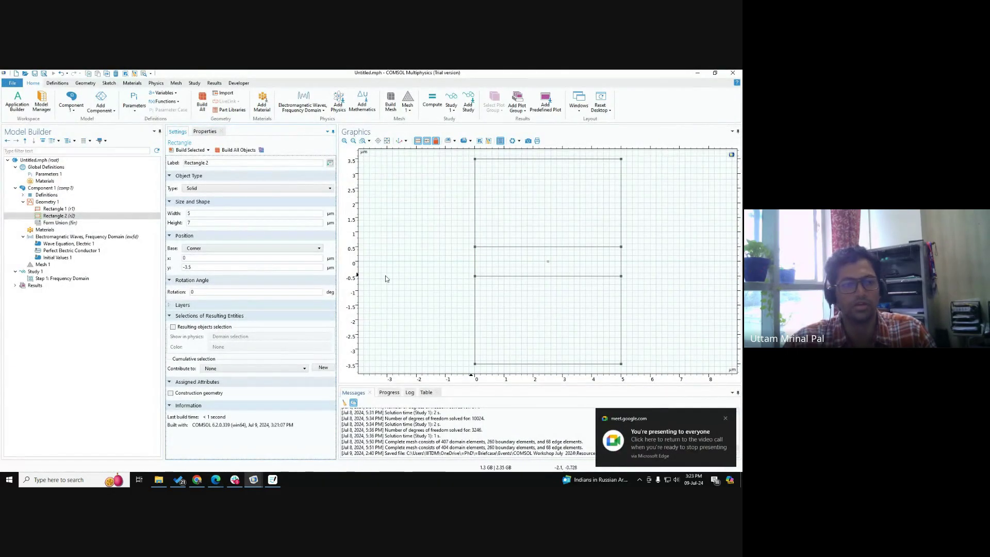
Step: Build the whole geometry as a union of the two rectangles
left_click(60, 222)
left_click(235, 151)
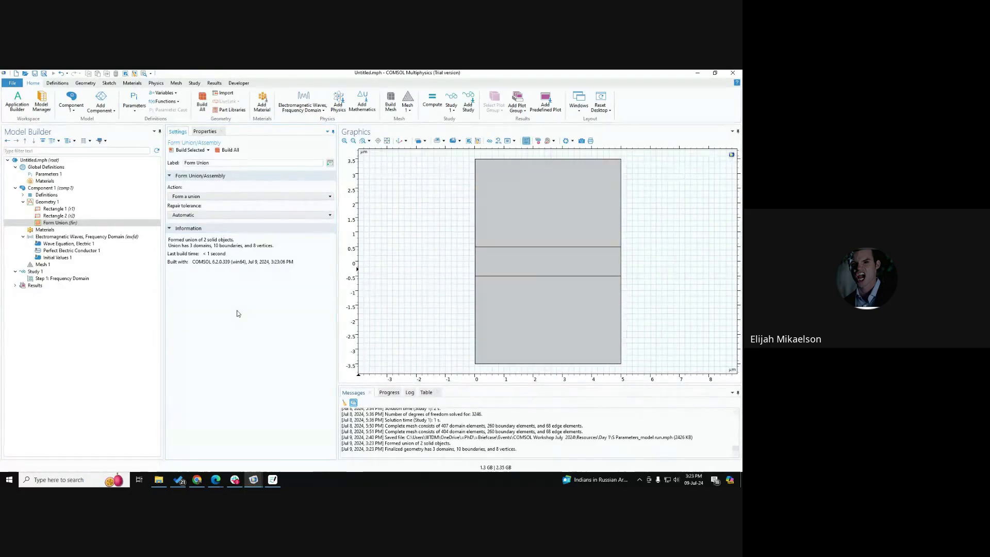
left_click(65, 231)
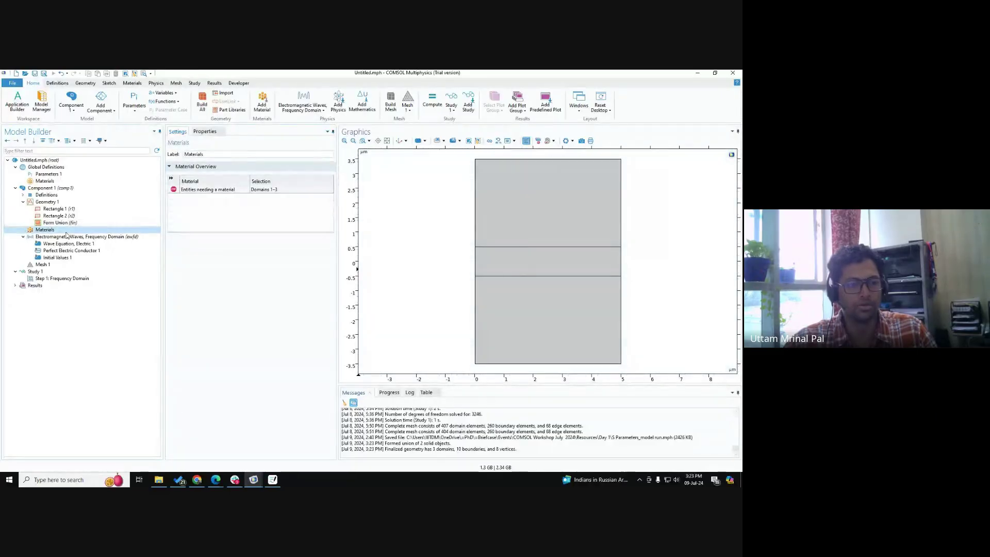
right_click(66, 231)
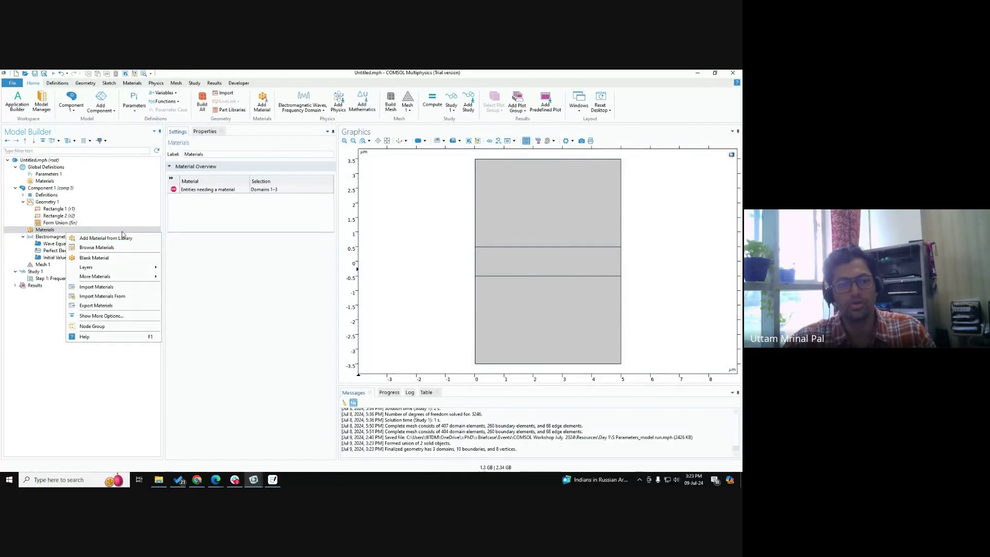
key("ctrl")
key("ctrl")
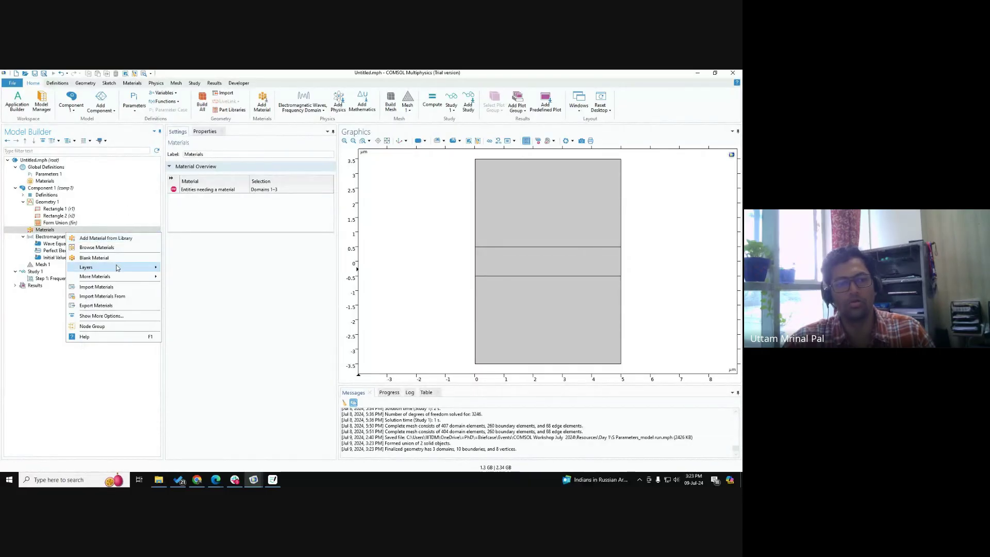
key("ctrl")
key("ctrl")
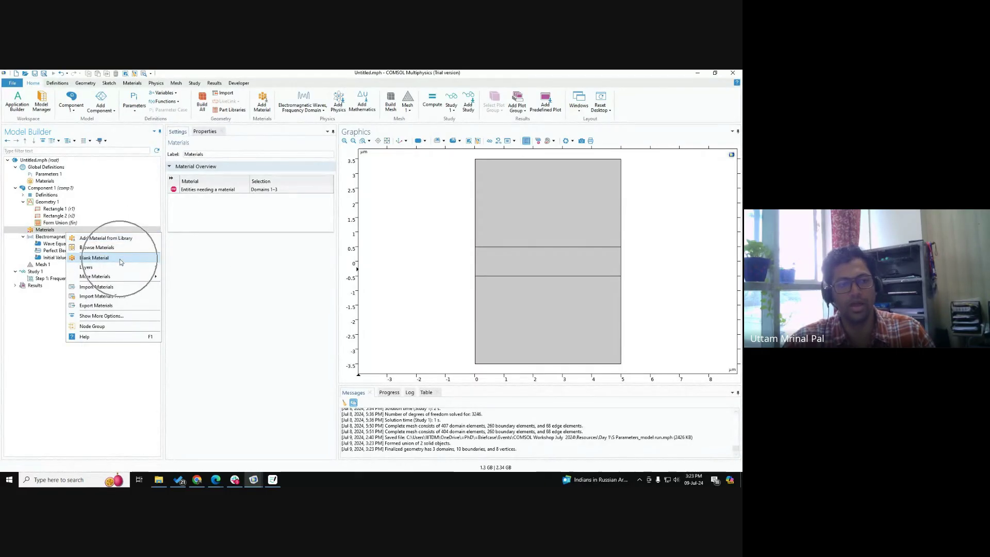
left_click(217, 271)
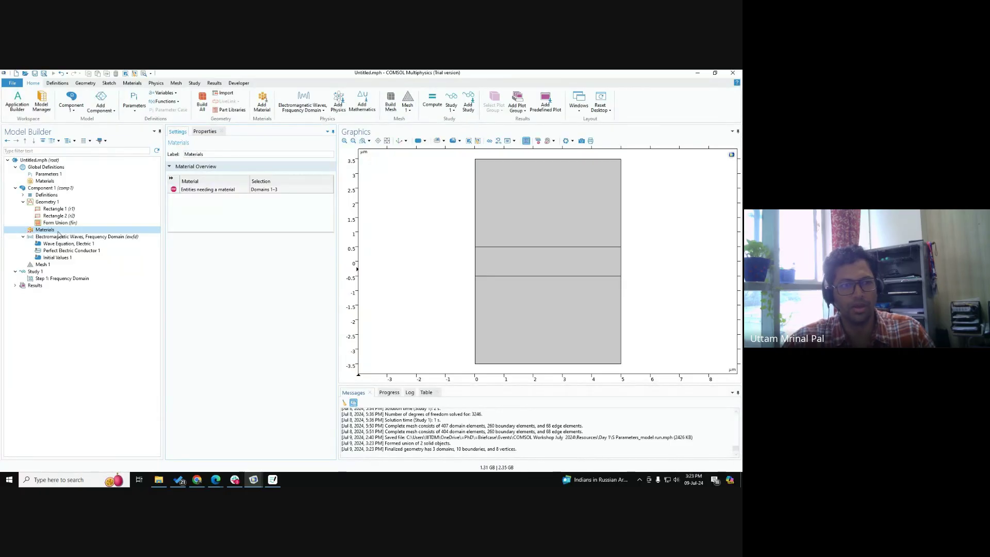
key("ctrl")
key("ctrl")
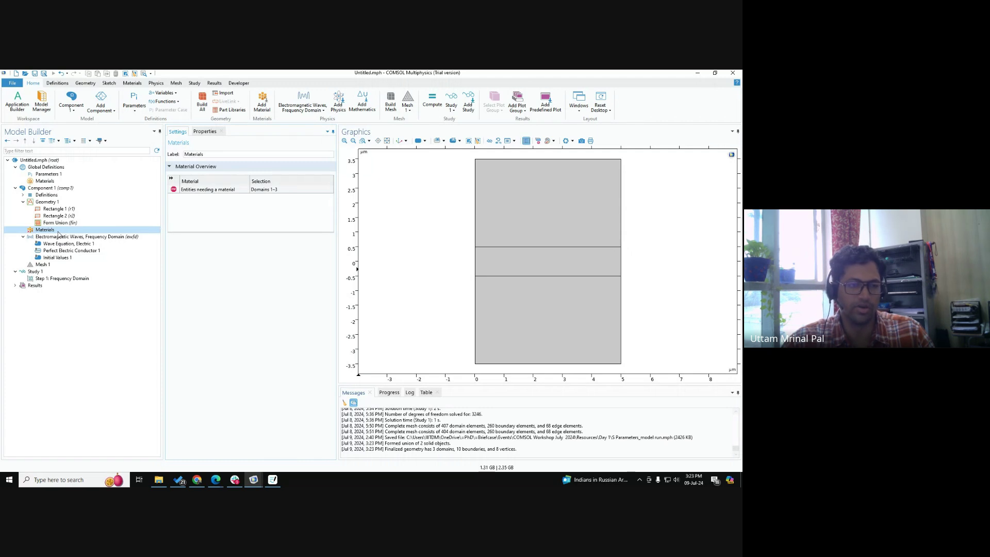
Step: Add a blank material to Component 1 and set the real part of its refractive index to 1
right_click(58, 232)
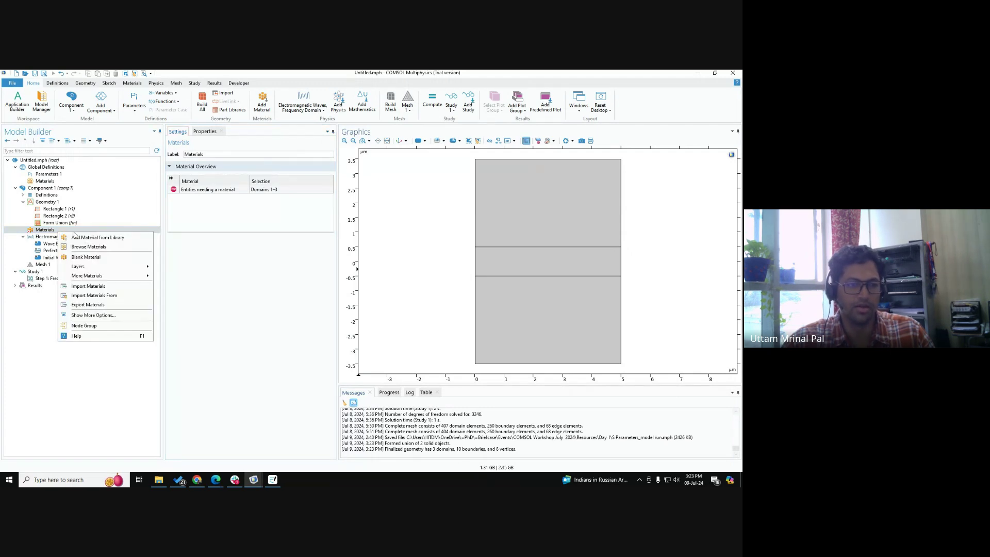
left_click(126, 257)
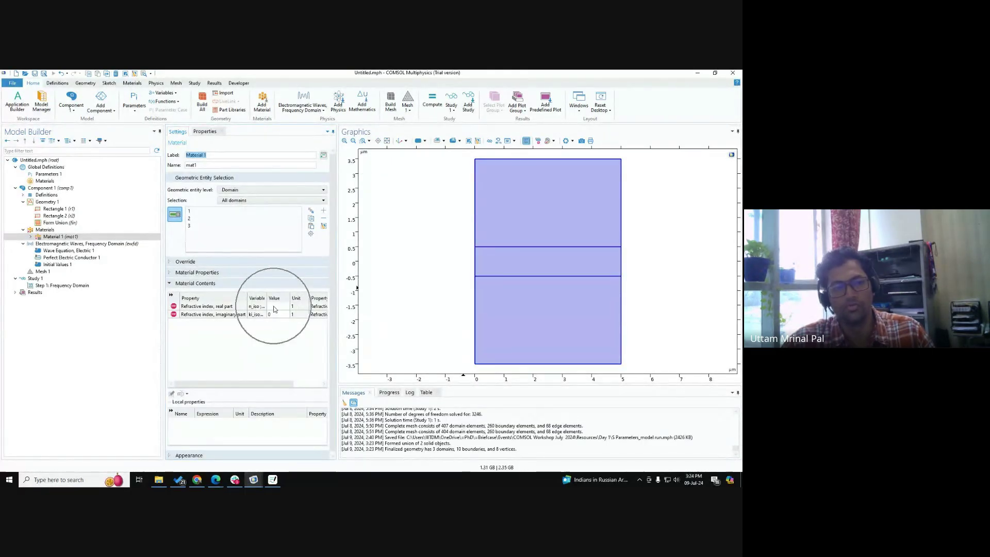
left_click(71, 237)
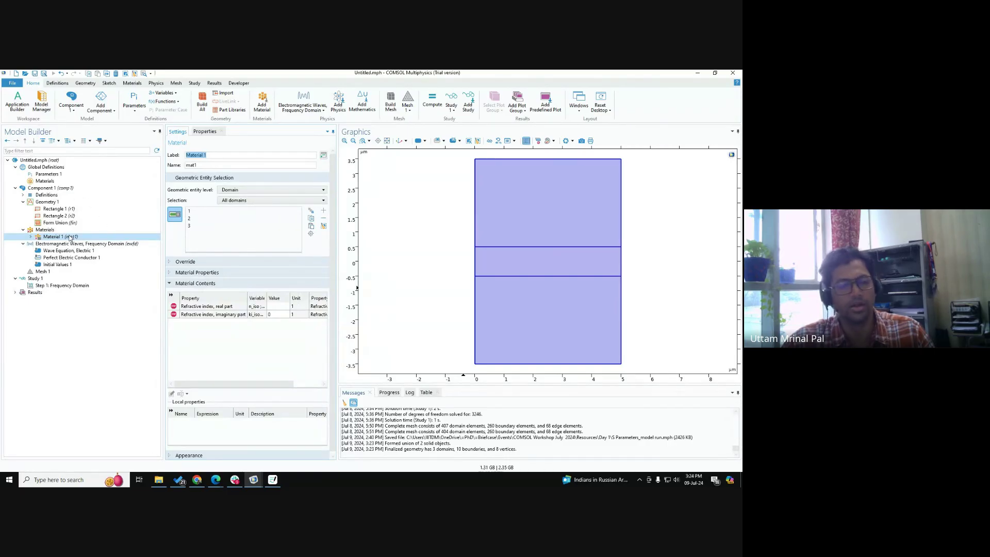
left_click(70, 237)
key("ctrl")
key("ctrl")
key("ctrl")
key("ctrl")
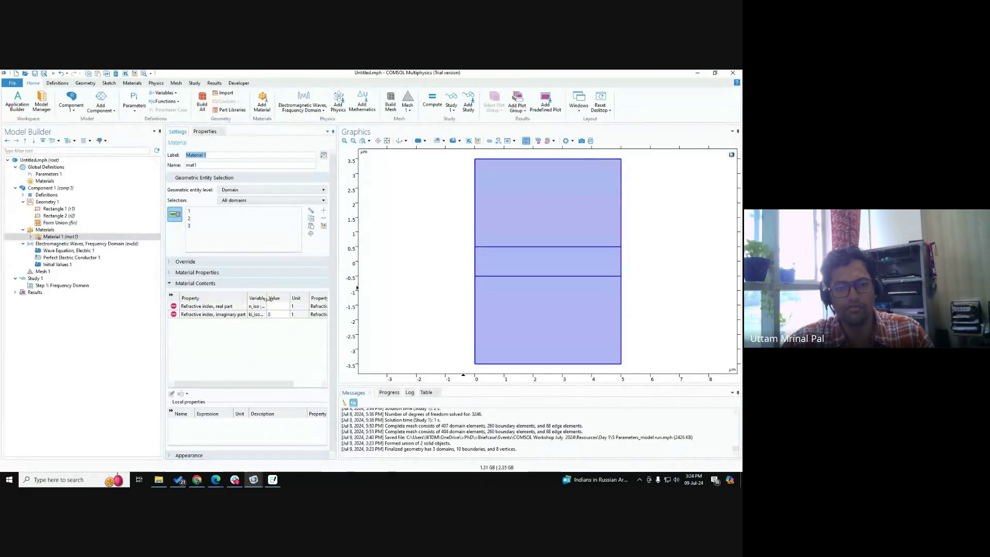
key("ctrl")
key("ctrl")
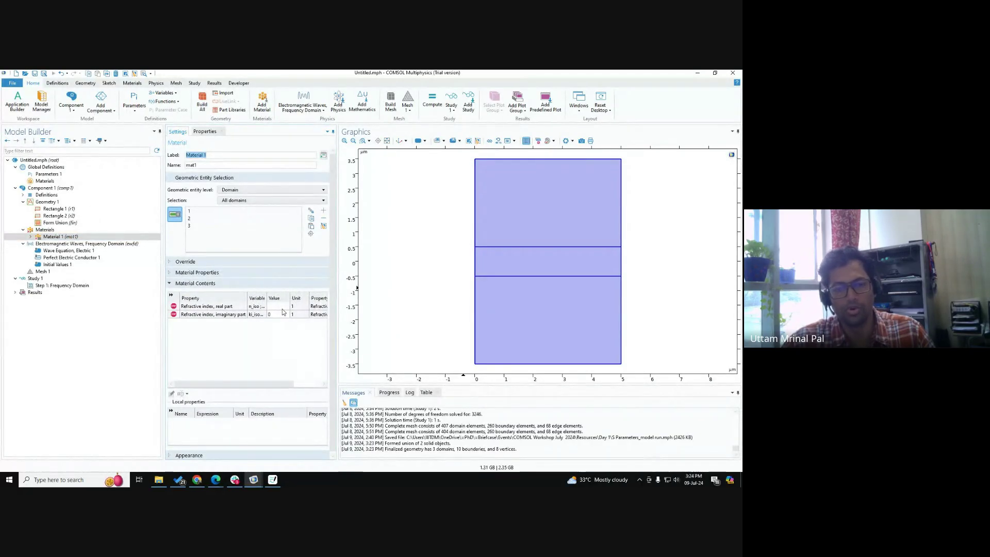
left_click(272, 306)
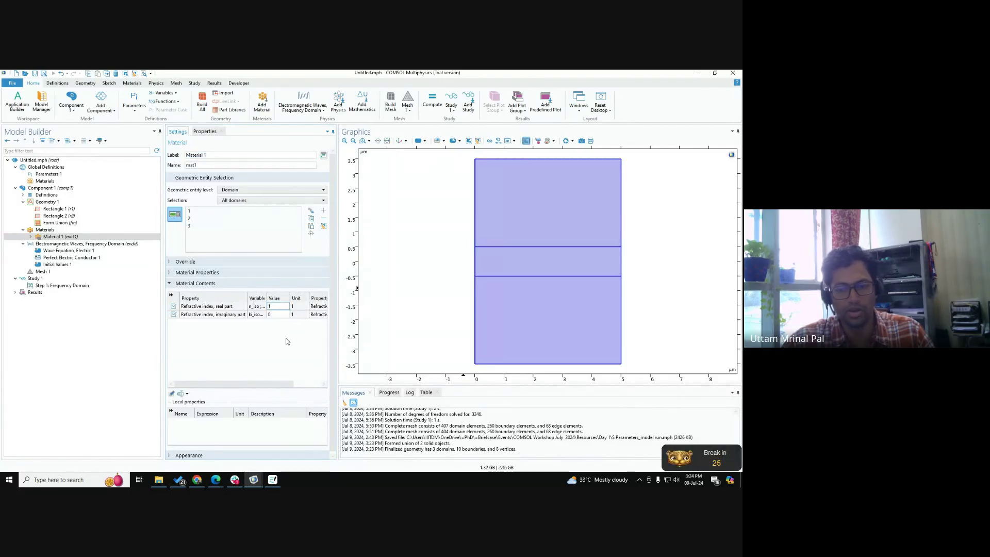
Step: Start and skip a long break in EyeLeo, disable its breaks for a period, and return to COMSOL Multiphysics
left_click(640, 481)
right_click(648, 464)
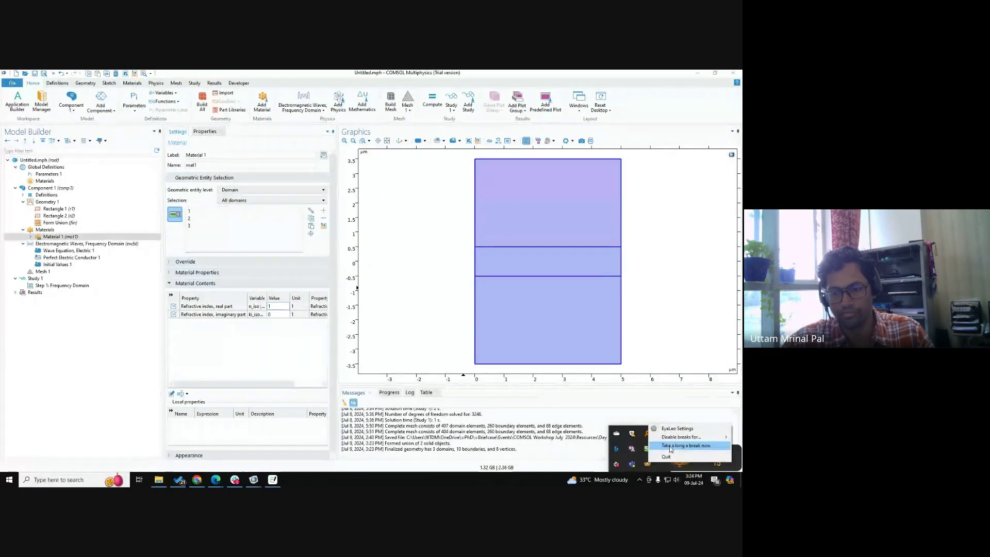
left_click(671, 447)
left_click(373, 249)
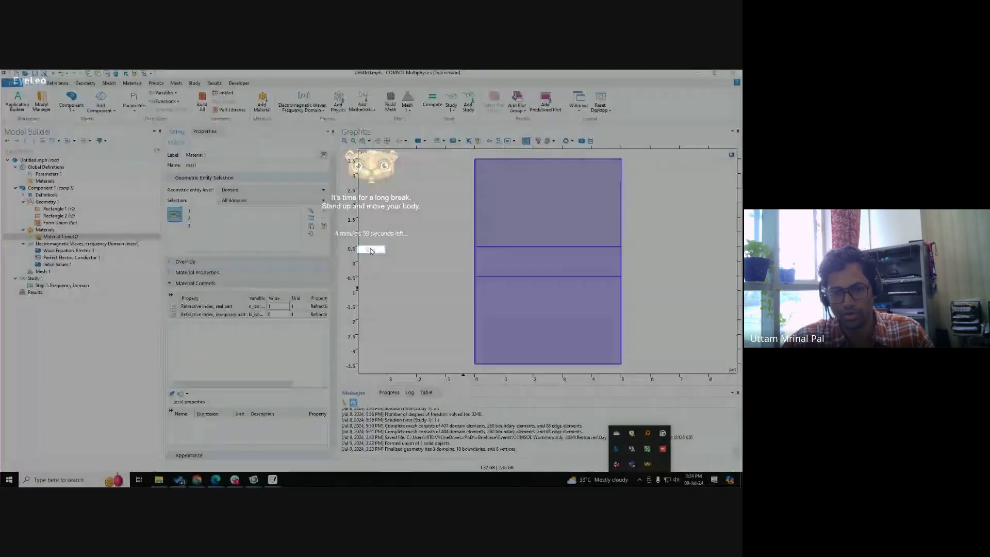
right_click(648, 464)
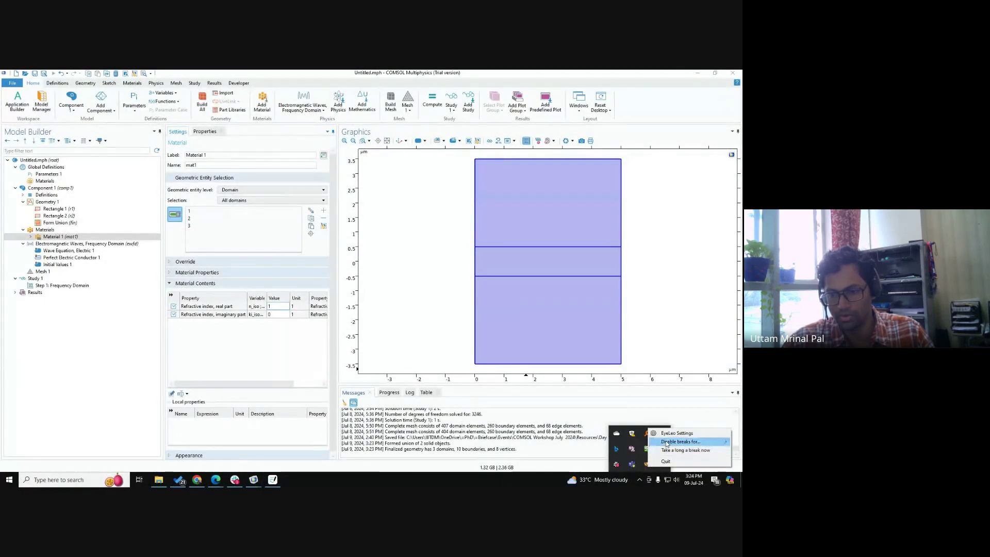
mouse_move(664, 443)
left_click(627, 450)
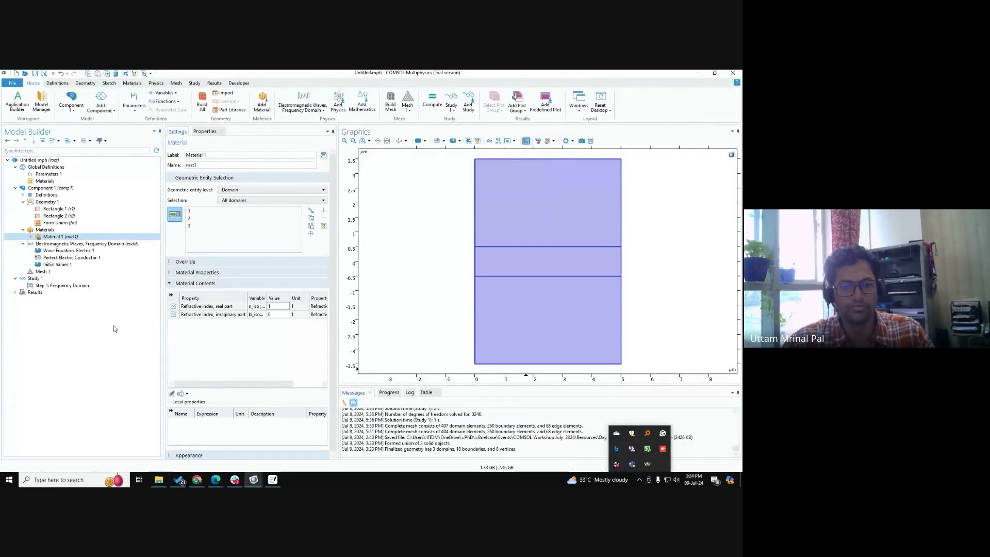
left_click(504, 250)
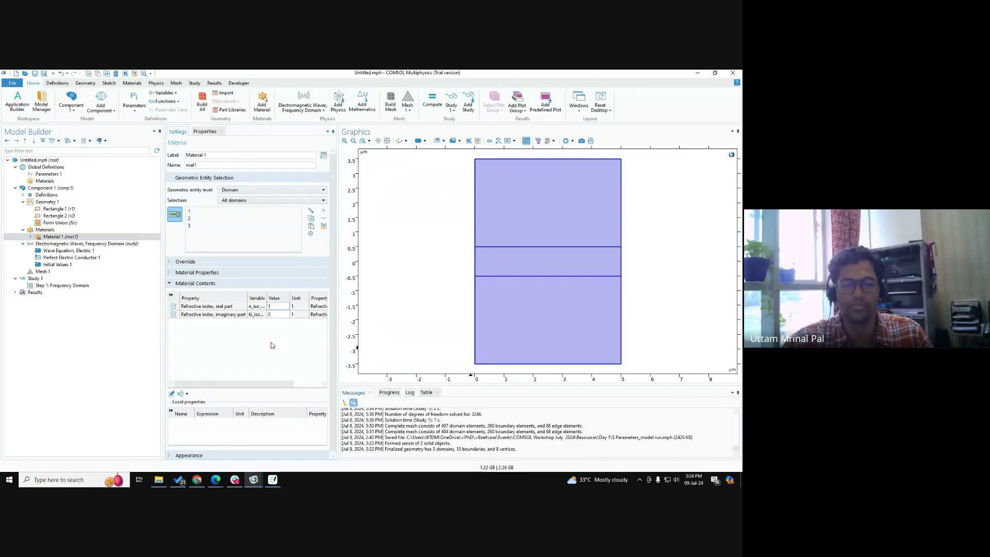
triple_click(207, 154)
key("BackSpace")
left_click(142, 151)
type("A")
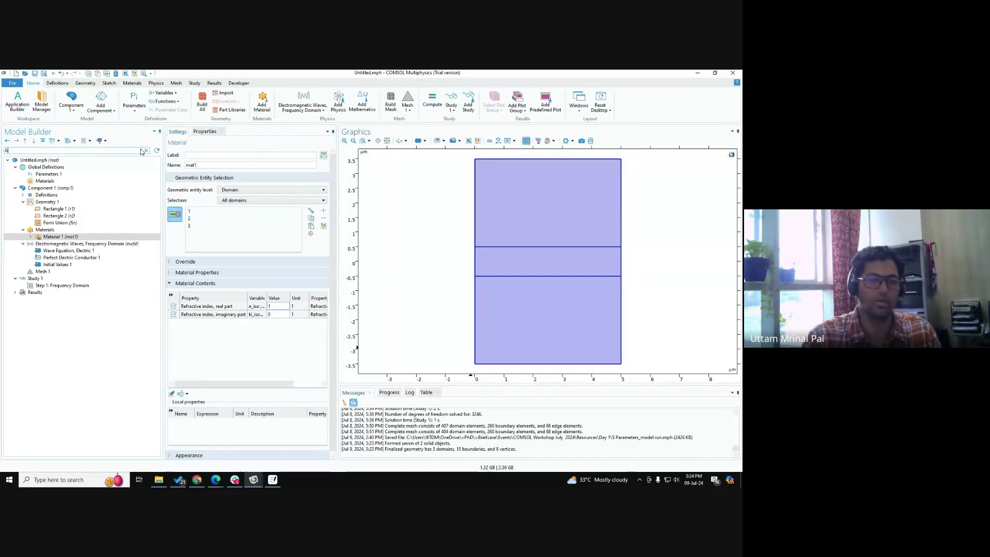
type("ir")
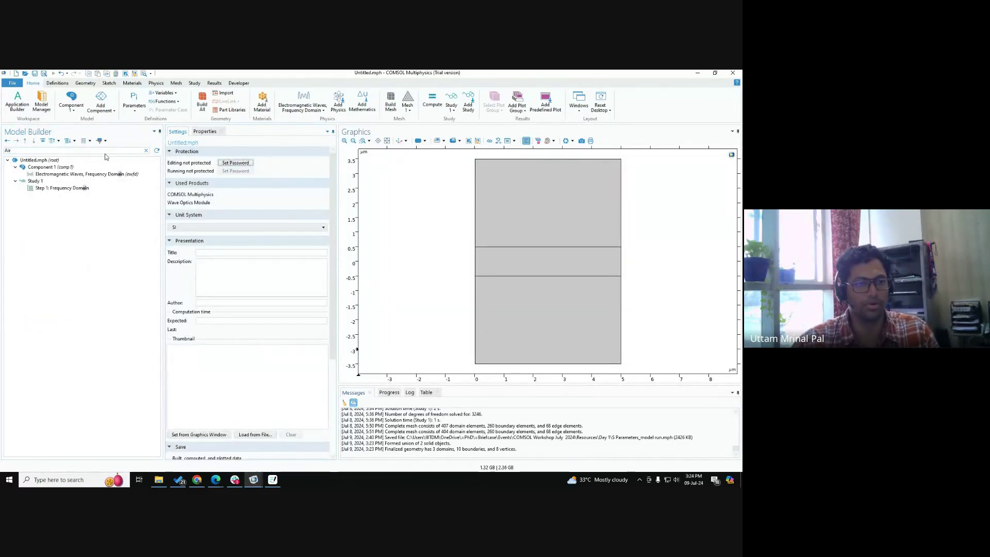
left_click(146, 151)
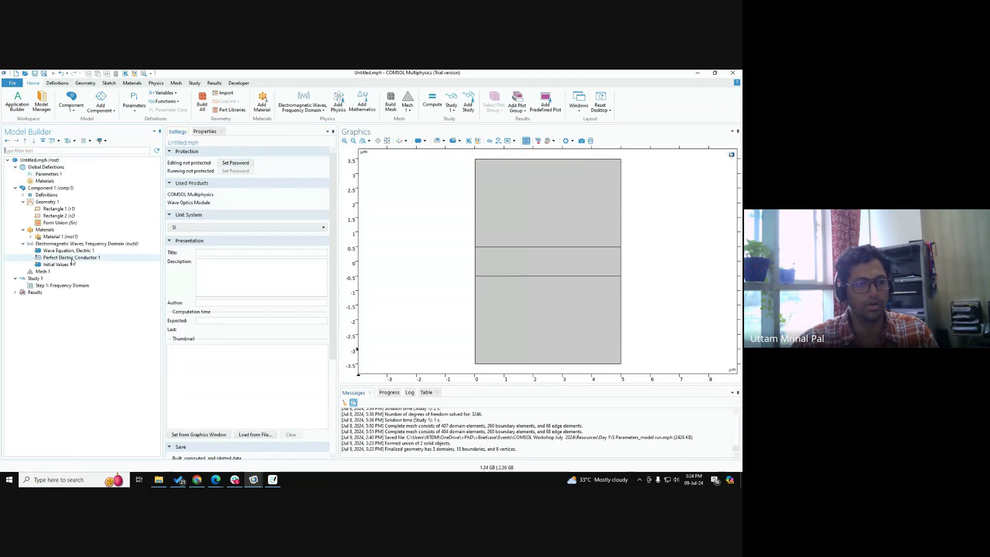
Step: Relabel Material 1 under Component 1 as Clad
left_click(56, 236)
triple_click(209, 154)
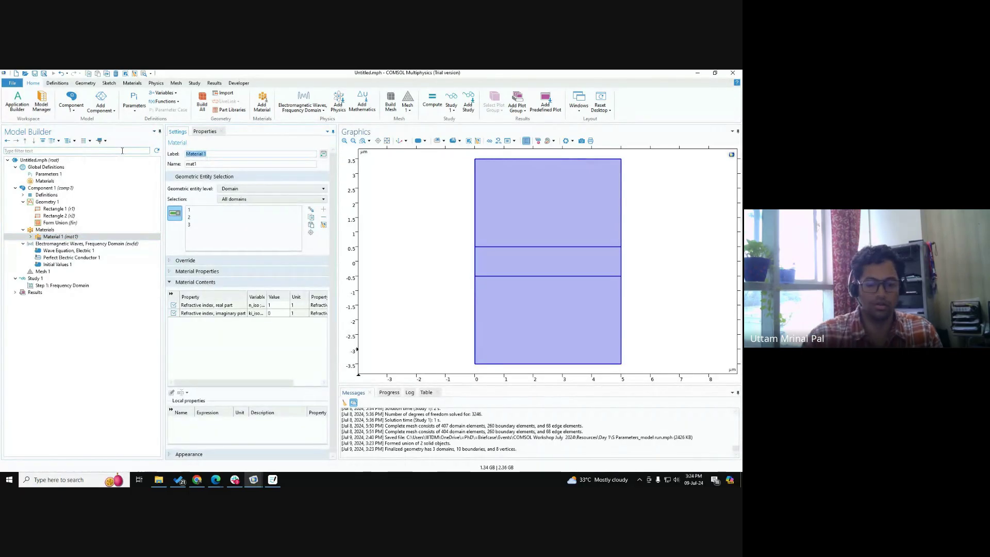
type("Air")
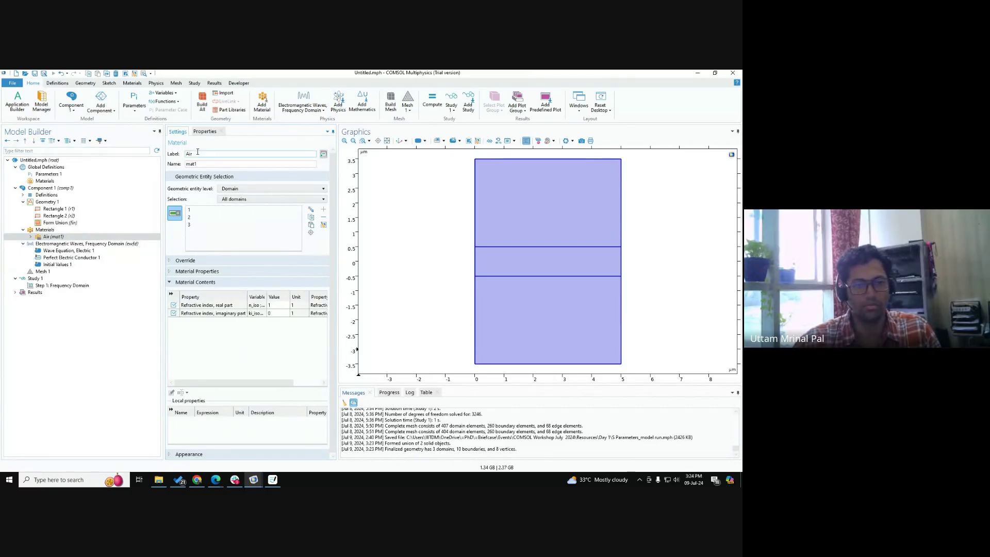
type("Clad")
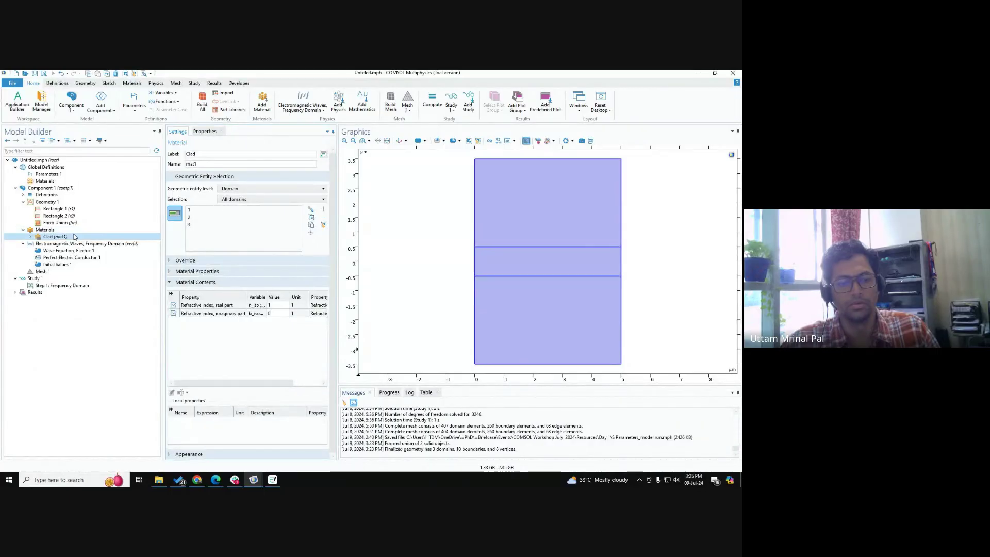
Step: Add a second blank material to Component 1 and label it Core
key("ctrl")
key("ctrl")
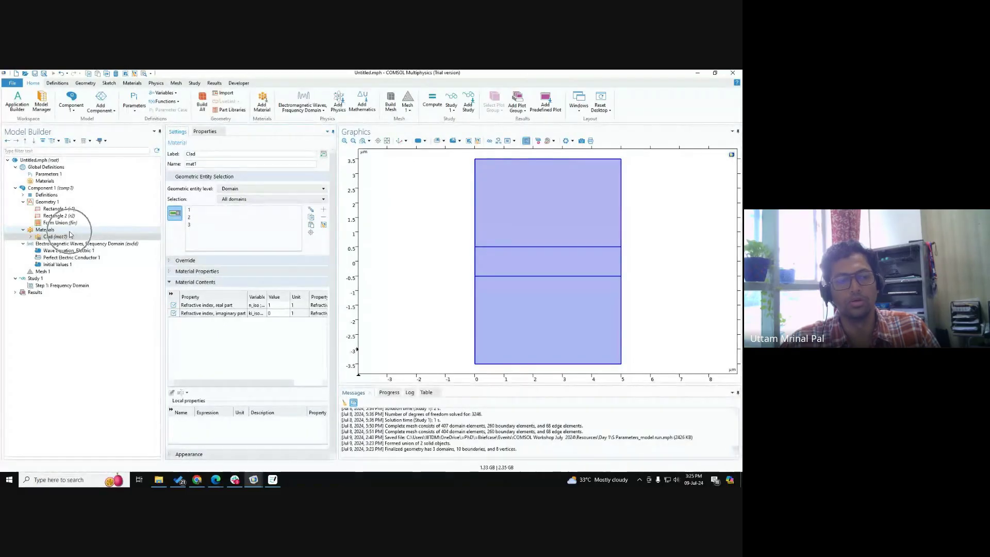
right_click(70, 231)
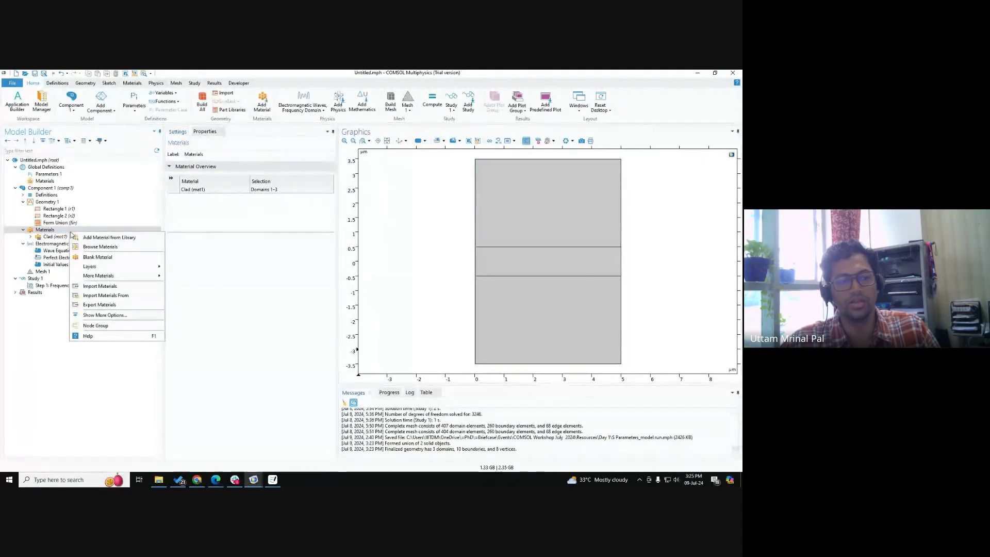
left_click(103, 257)
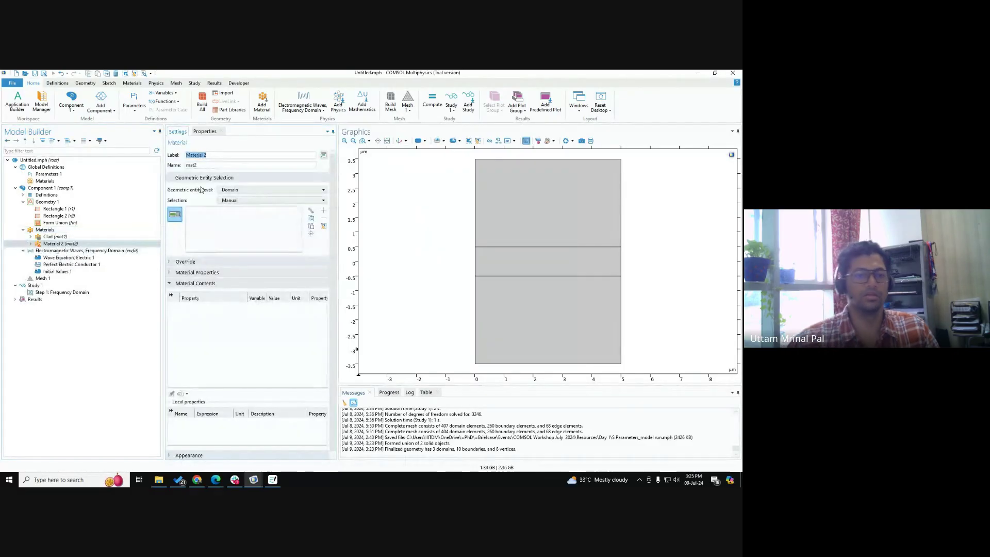
type("Core")
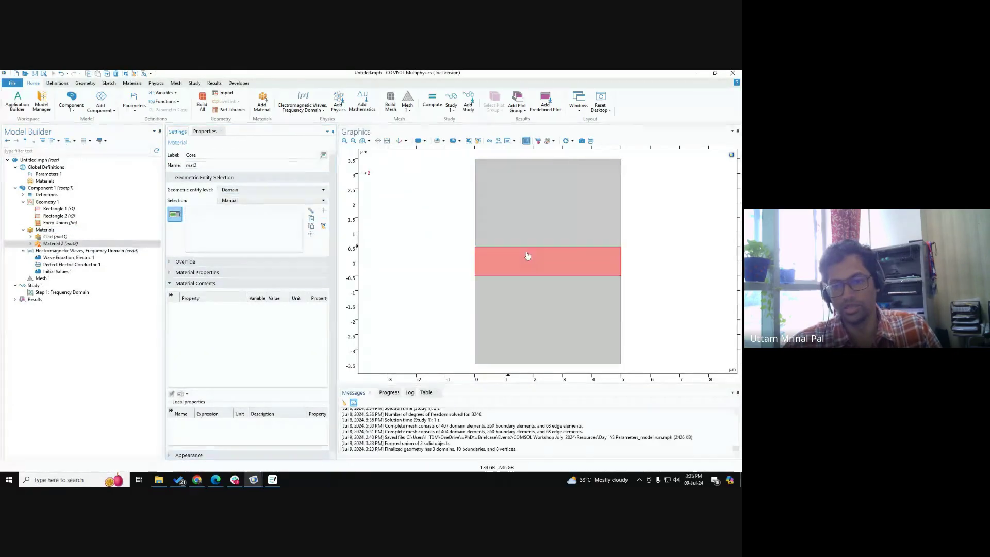
Step: Assign the Core material to the middle domain and set the real part of its refractive index to 1.5
left_click(530, 263)
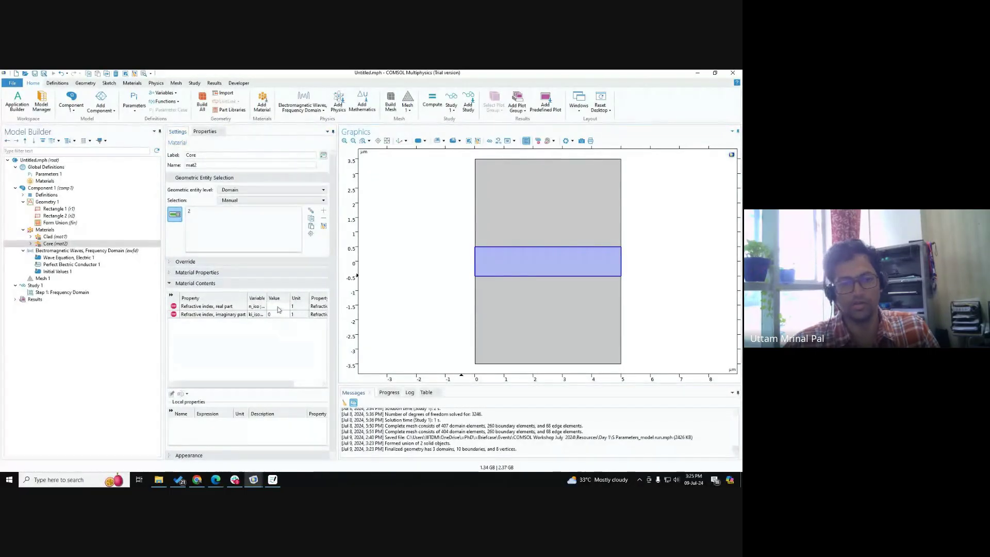
left_click(278, 307)
type("1.5")
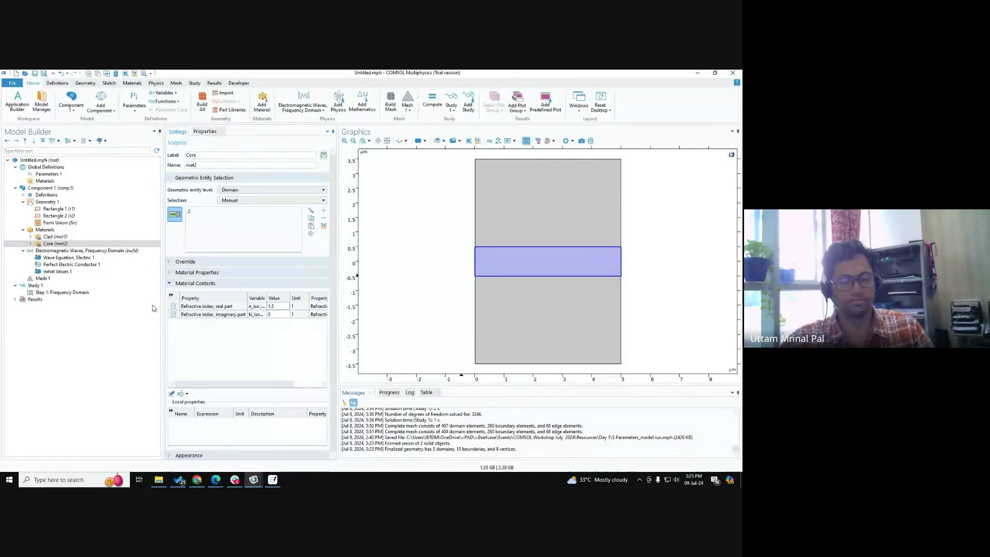
Step: Compare the domain selections and refractive index values of the Clad and Core materials, including the overridden domain 2 in Clad
left_click(77, 237)
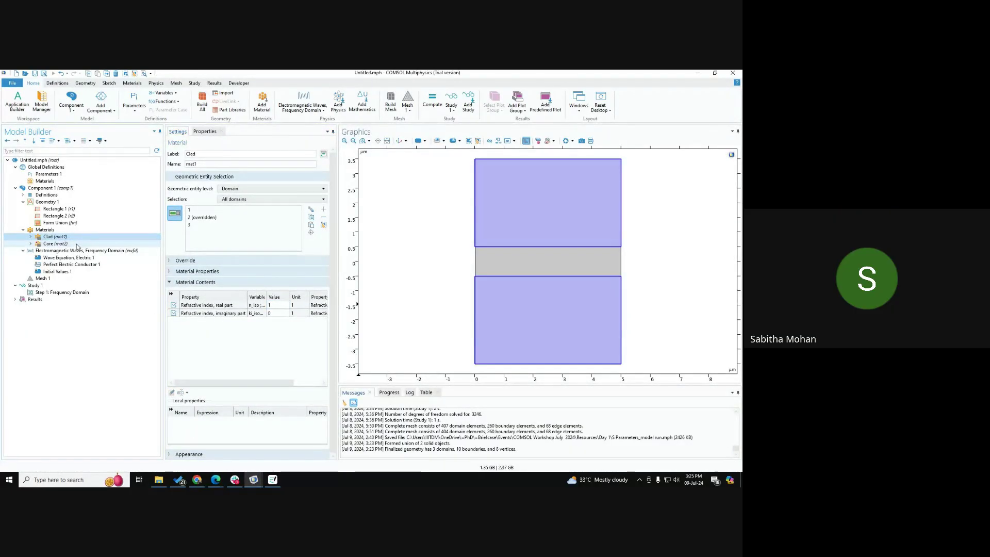
left_click(78, 244)
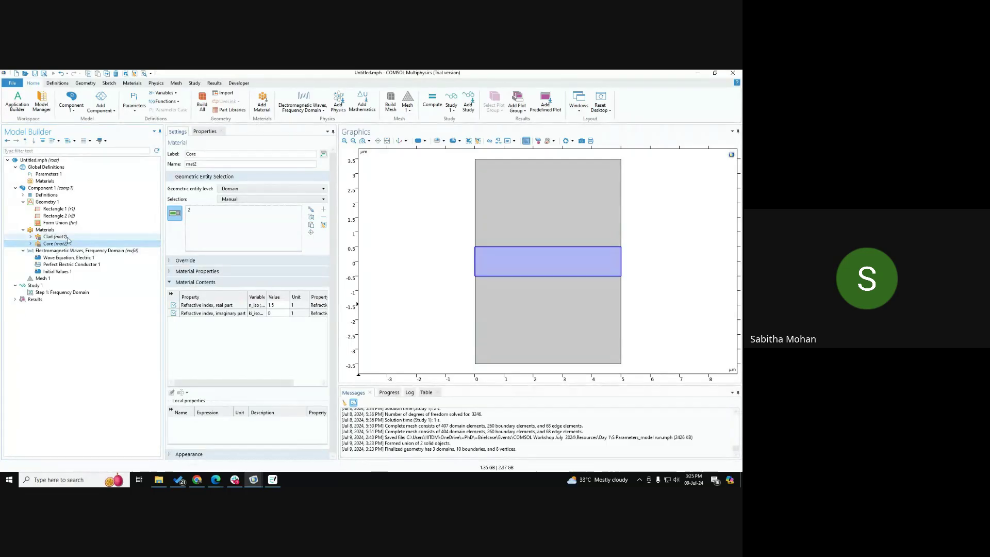
left_click(67, 237)
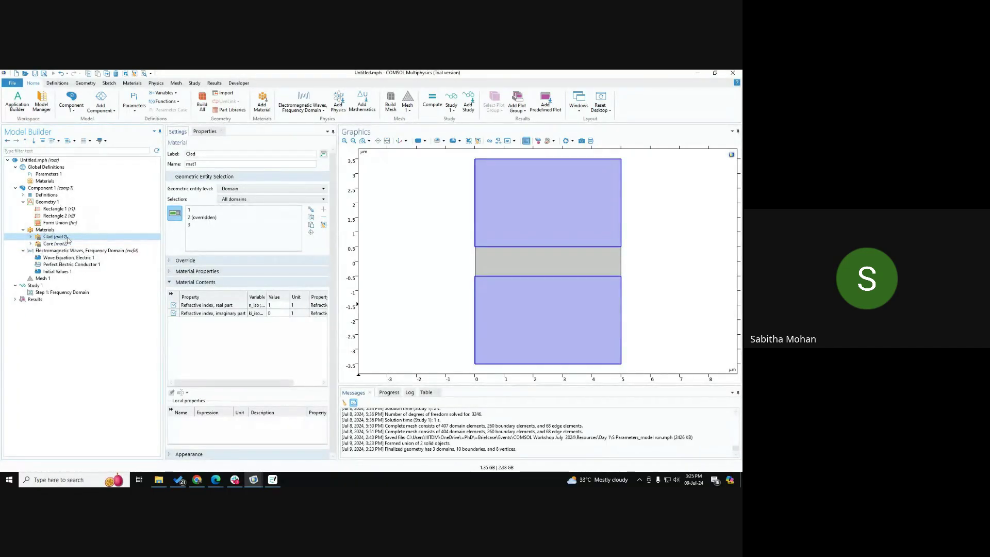
right_click(59, 231)
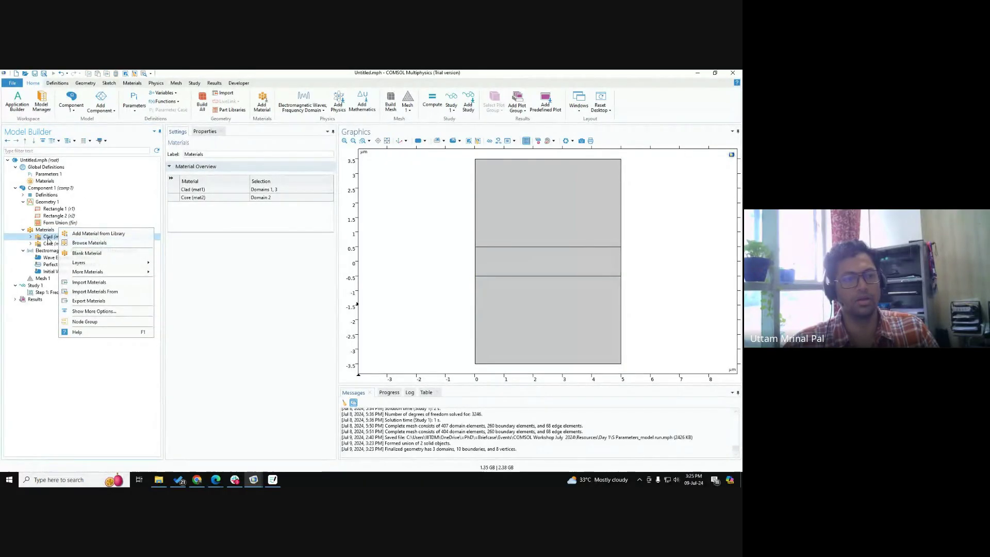
left_click(49, 238)
left_click(196, 155)
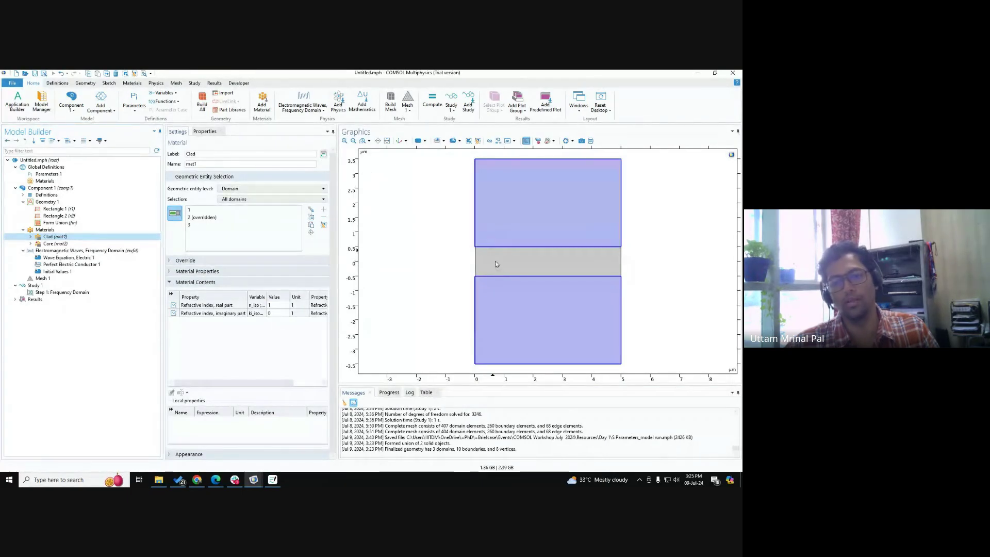
left_click(209, 217)
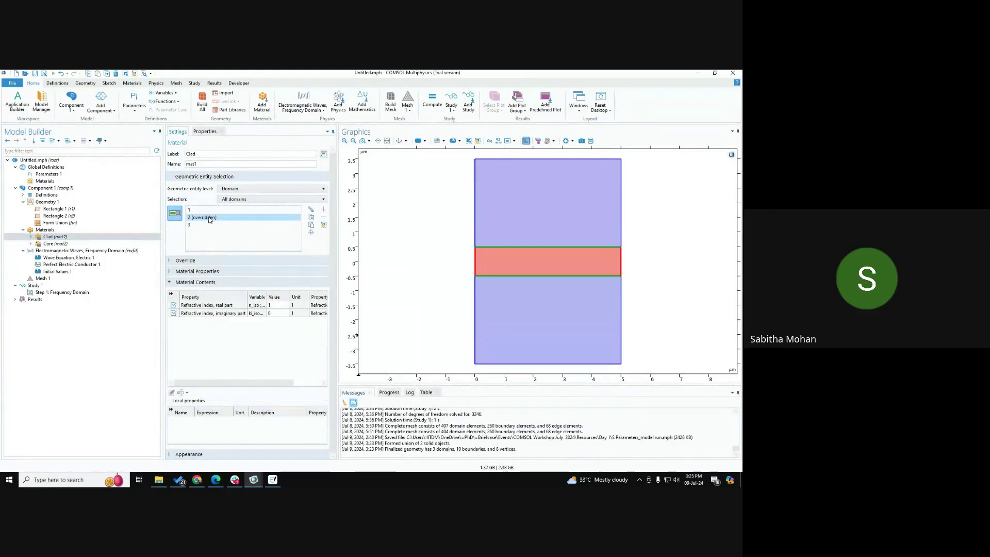
left_click(55, 243)
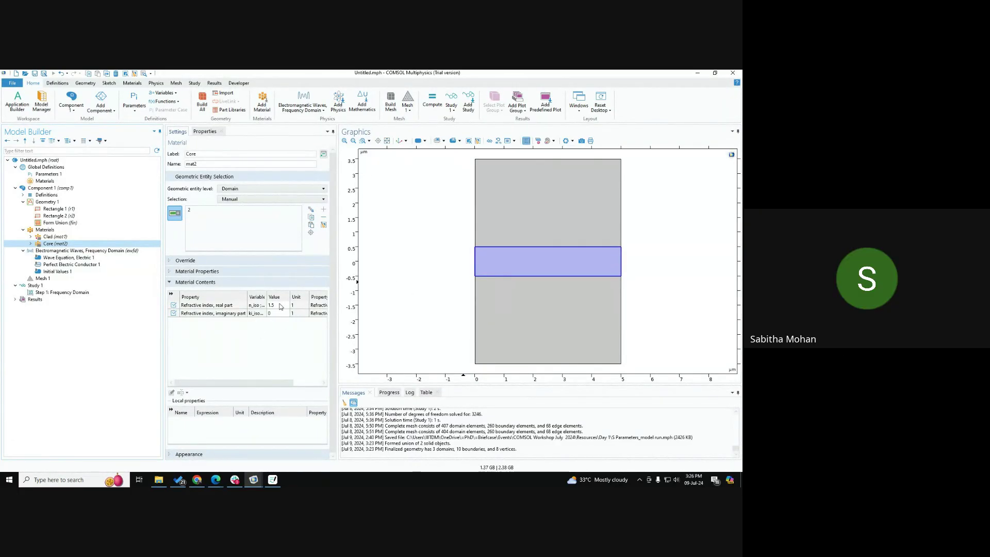
left_click(56, 237)
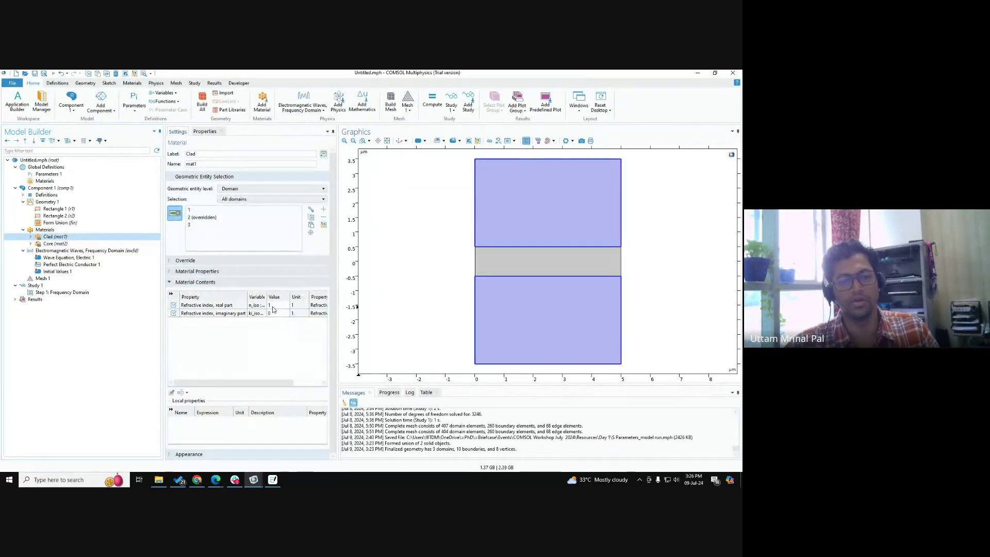
left_click(56, 244)
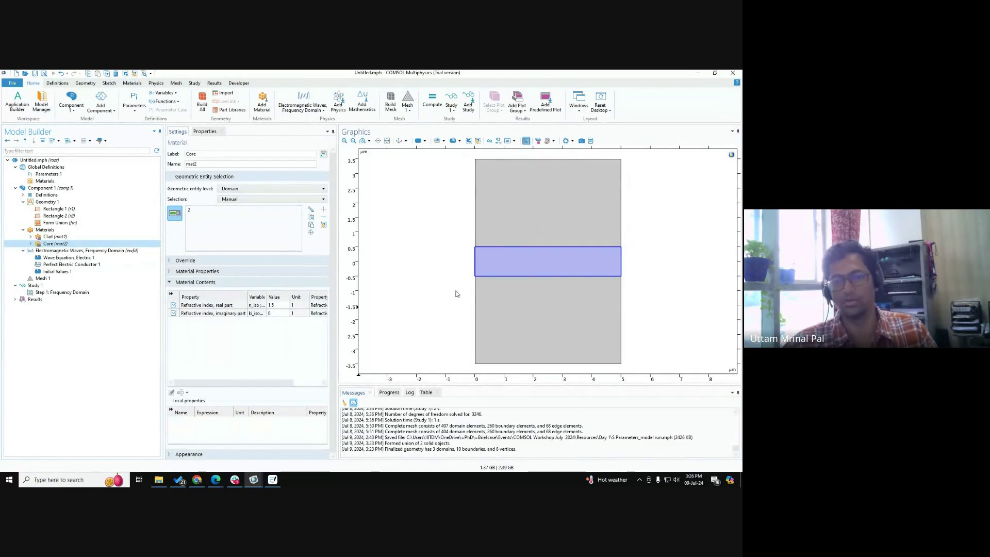
left_click(278, 313)
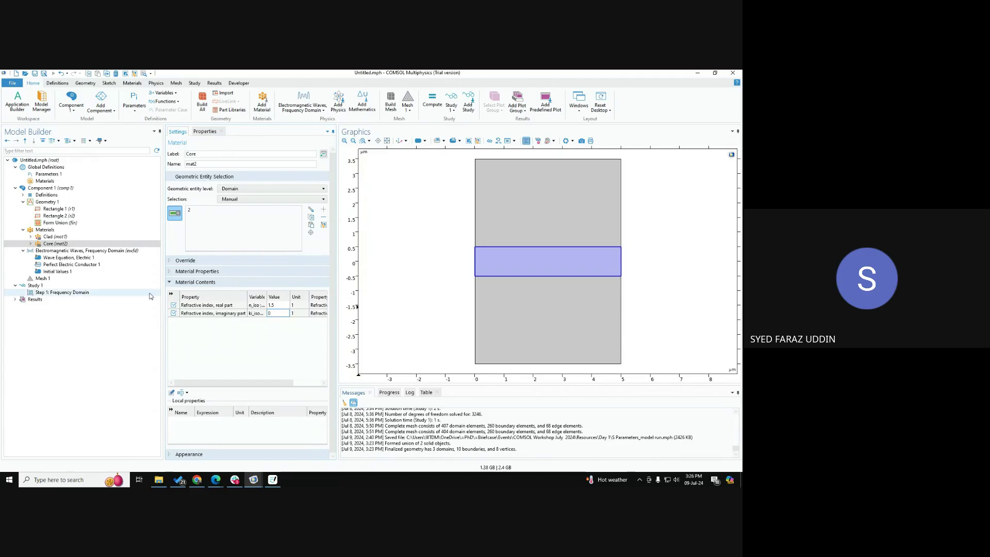
left_click(85, 239)
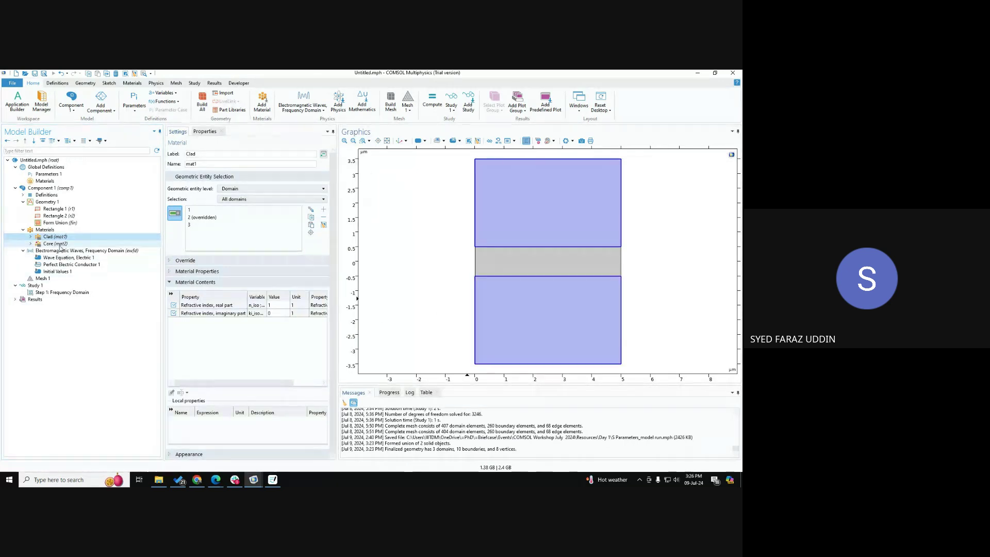
left_click(89, 243)
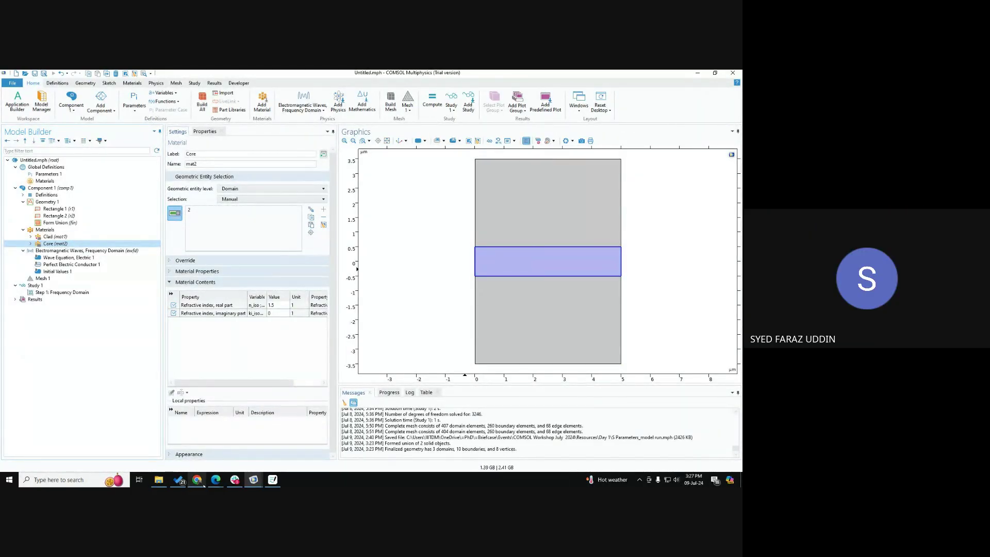
Step: Switch to the participant's shared COMSOL session, add the bottom domain to the Clad material's selection, and open the Core material
mouse_move(215, 481)
left_click(250, 450)
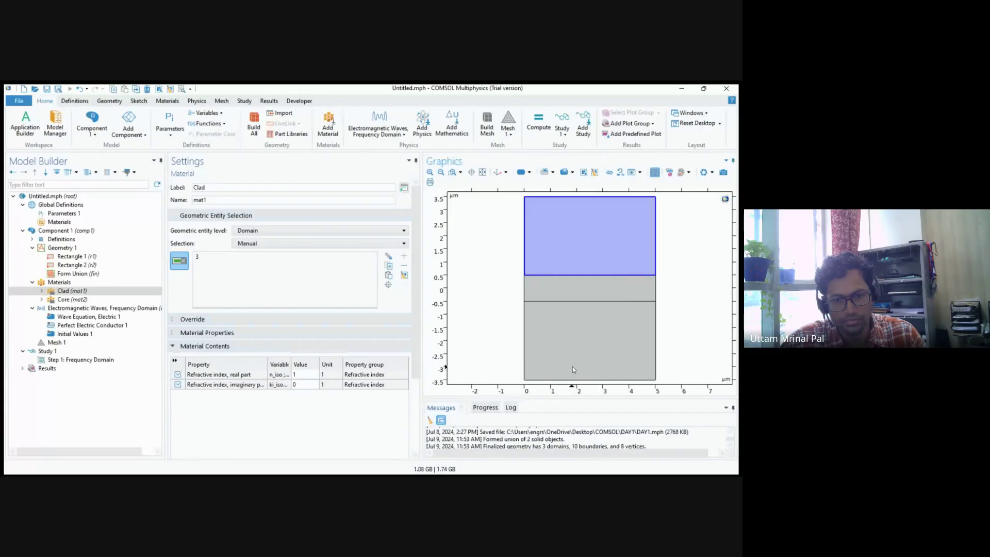
left_click(556, 341)
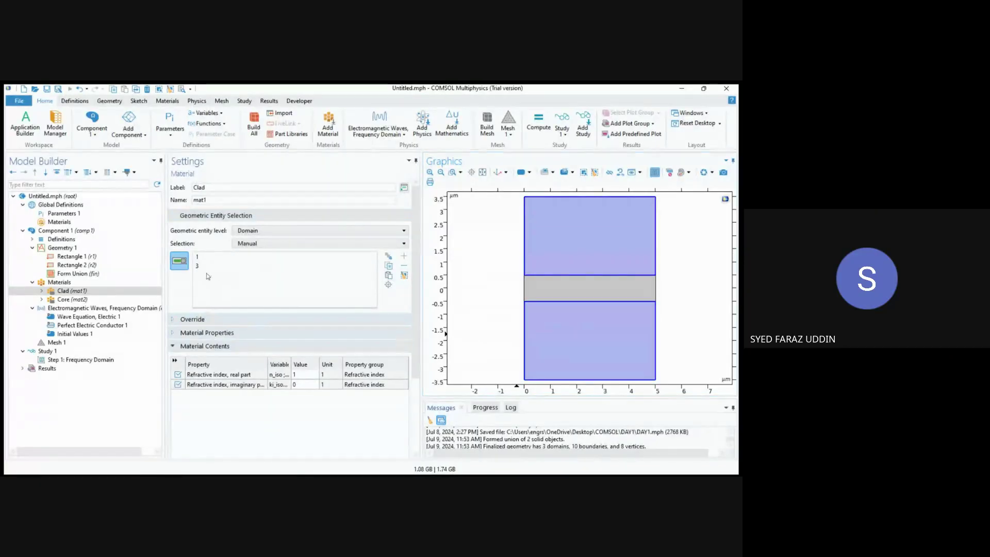
left_click(64, 299)
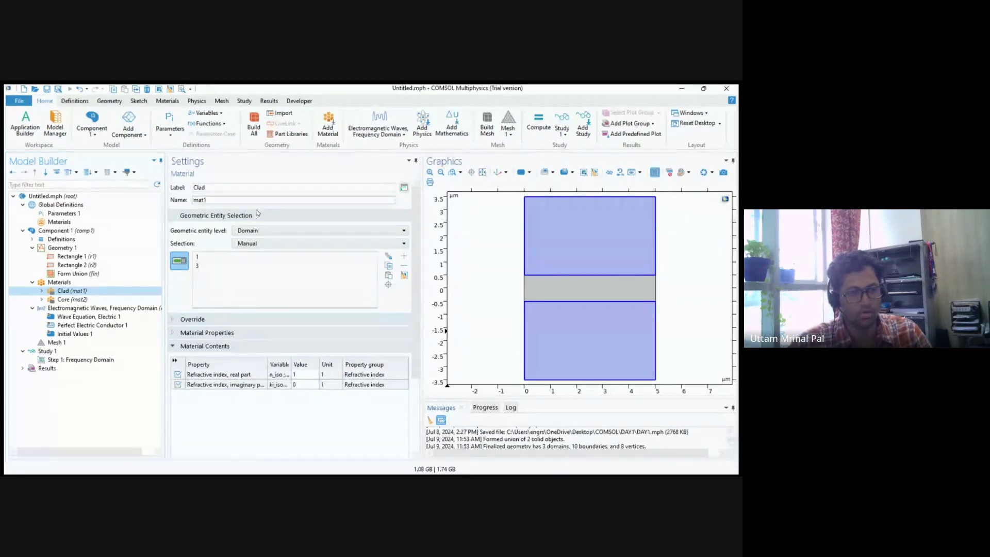
left_click(58, 299)
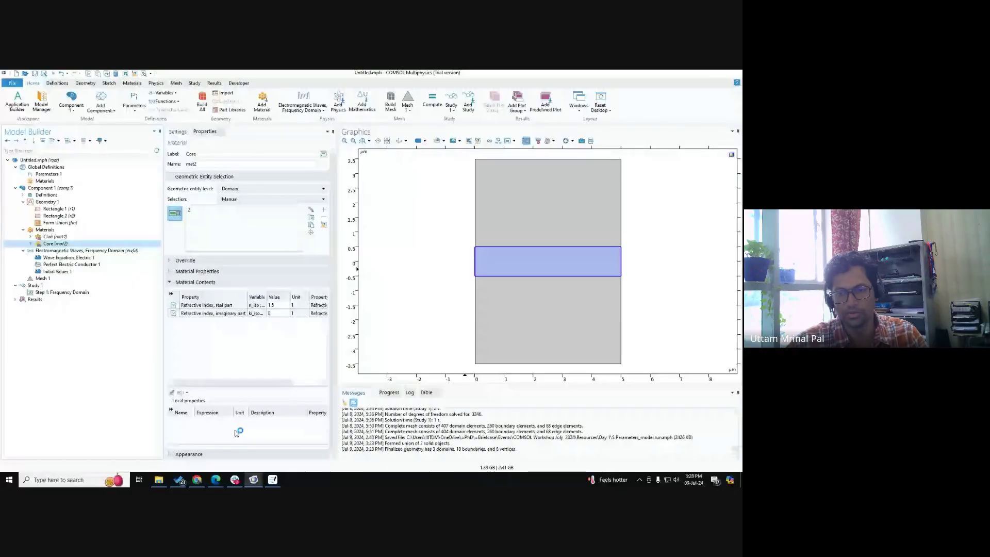
Step: Return to the presenter's COMSOL model and examine the Core material's domain selection and refractive index
left_click(236, 433)
left_click(440, 448)
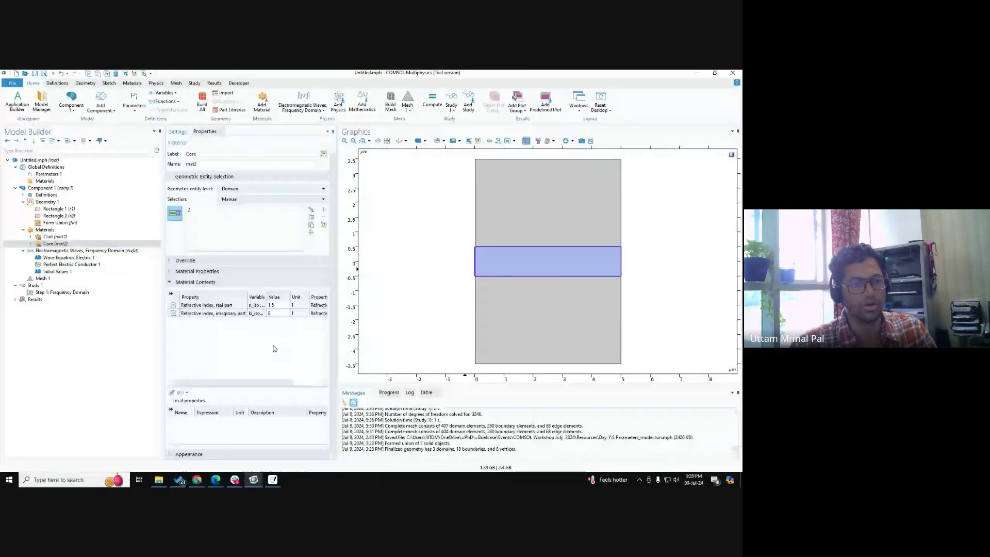
left_click(77, 244)
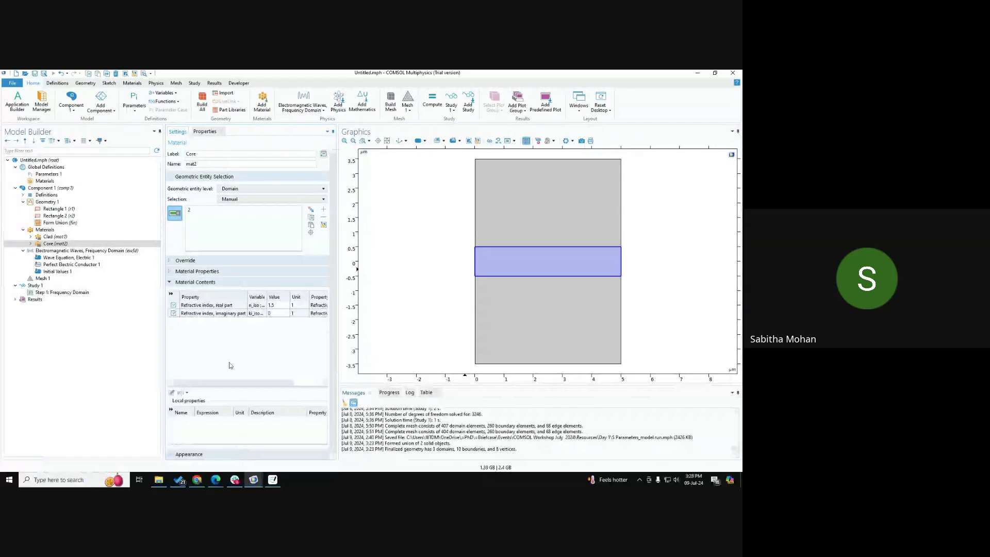
left_click(71, 244)
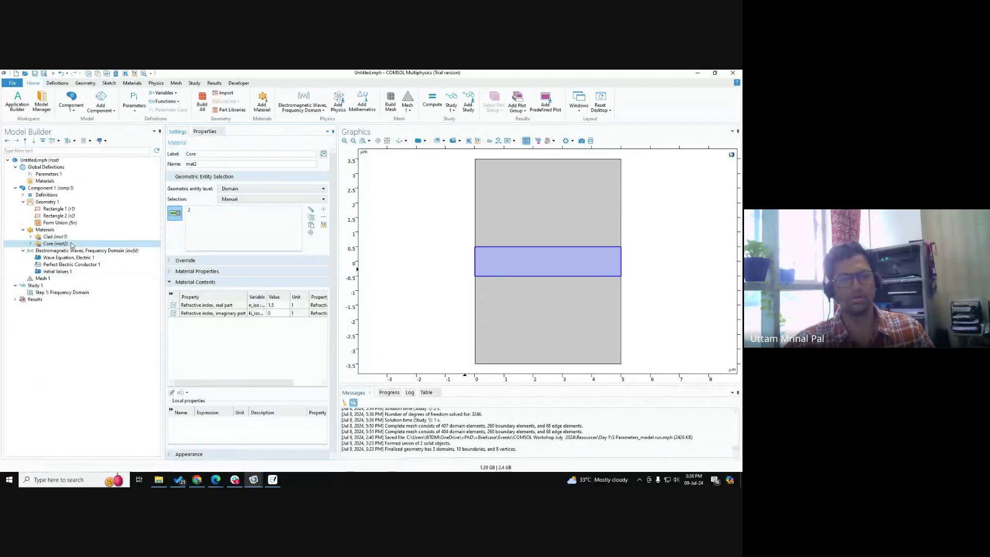
key("ctrl")
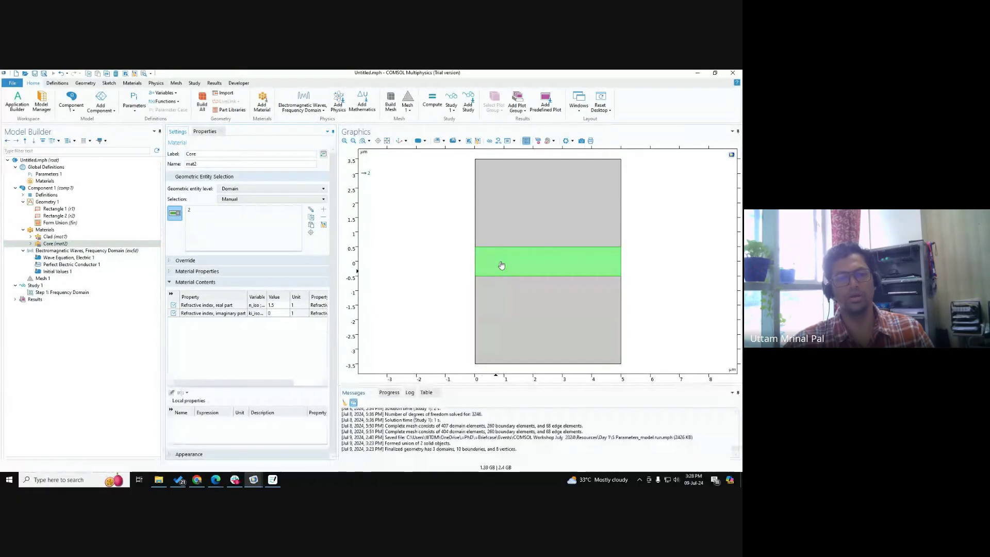
key("ctrl")
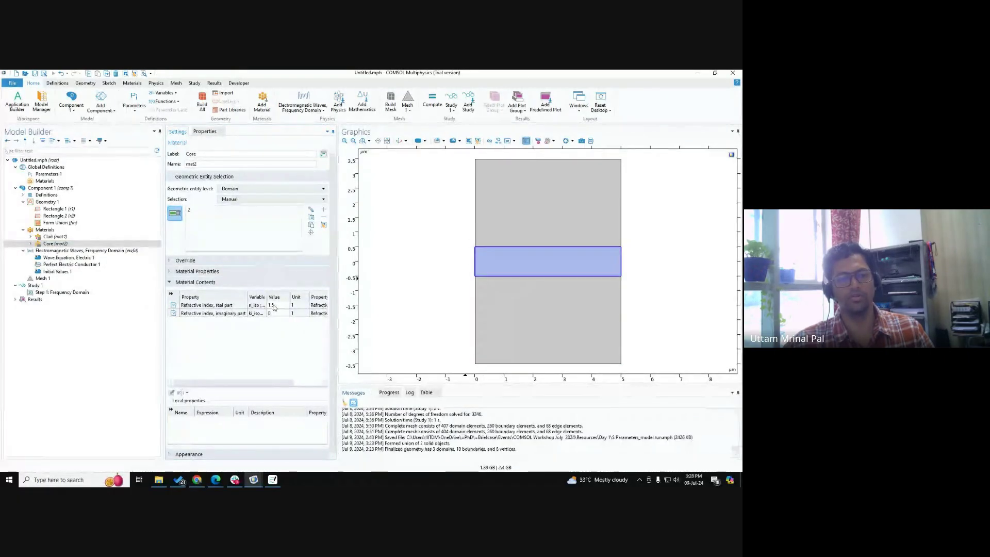
key("ctrl")
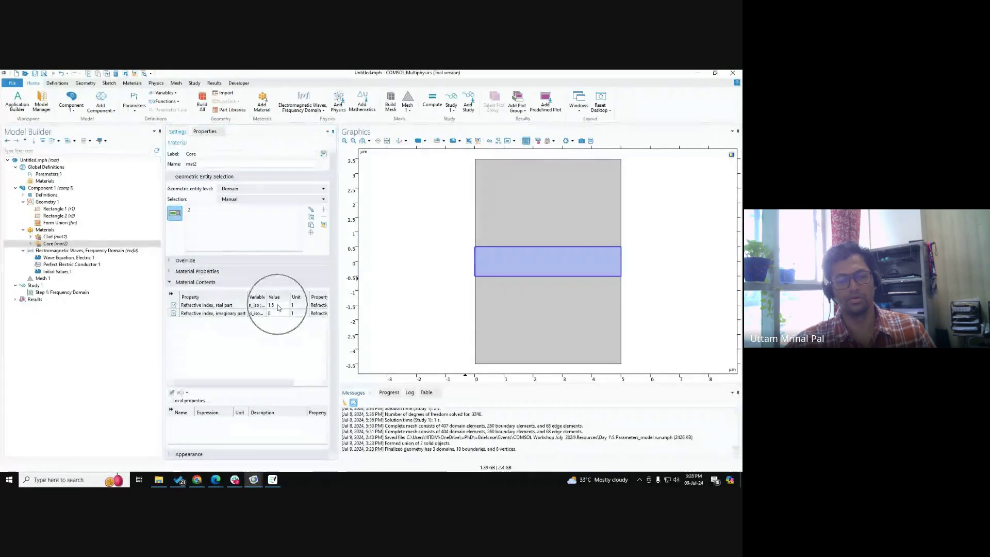
key("ctrl")
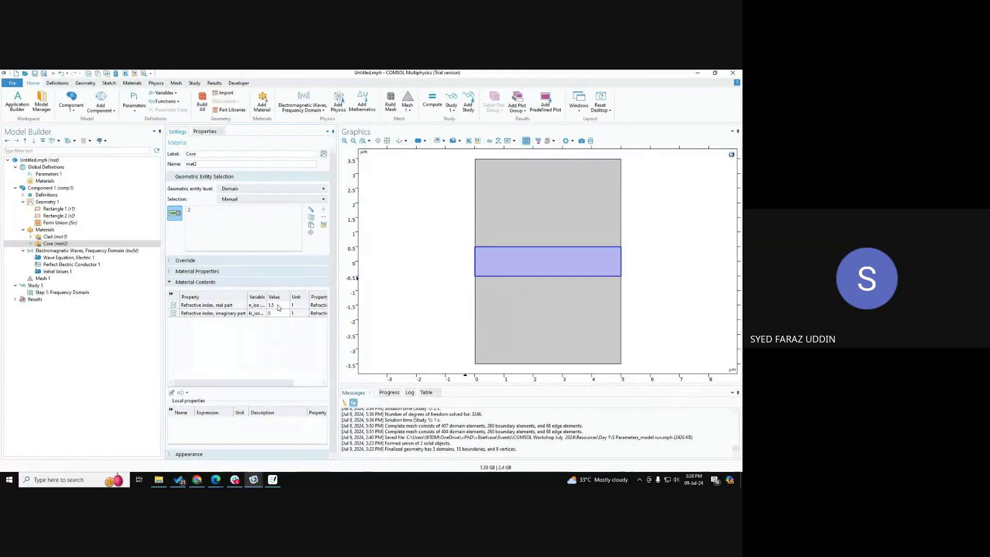
Step: Add a blank material on the middle domain with a refractive index real part of 1.5
left_click(52, 230)
right_click(53, 233)
left_click(72, 256)
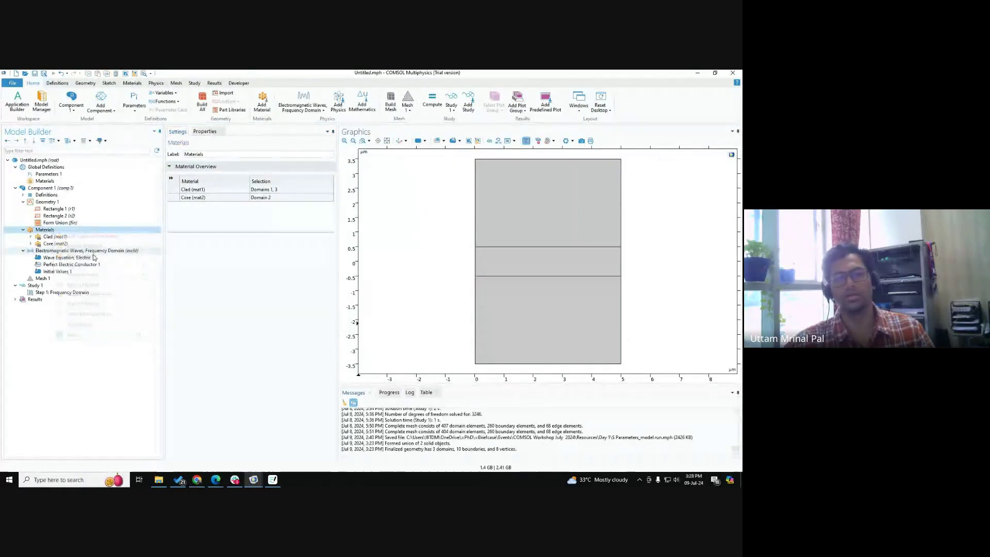
key("ctrl")
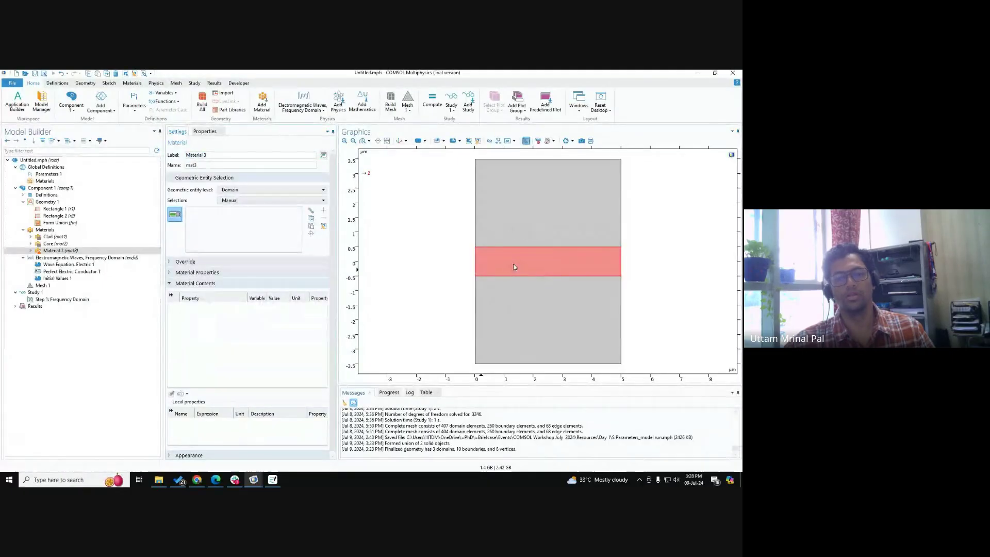
left_click(510, 265)
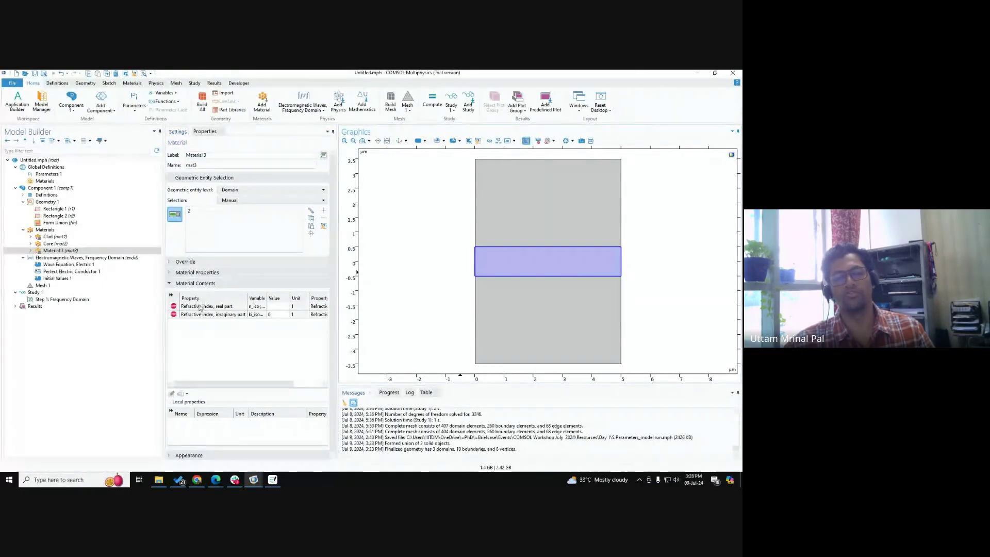
left_click(277, 306)
type("1.5")
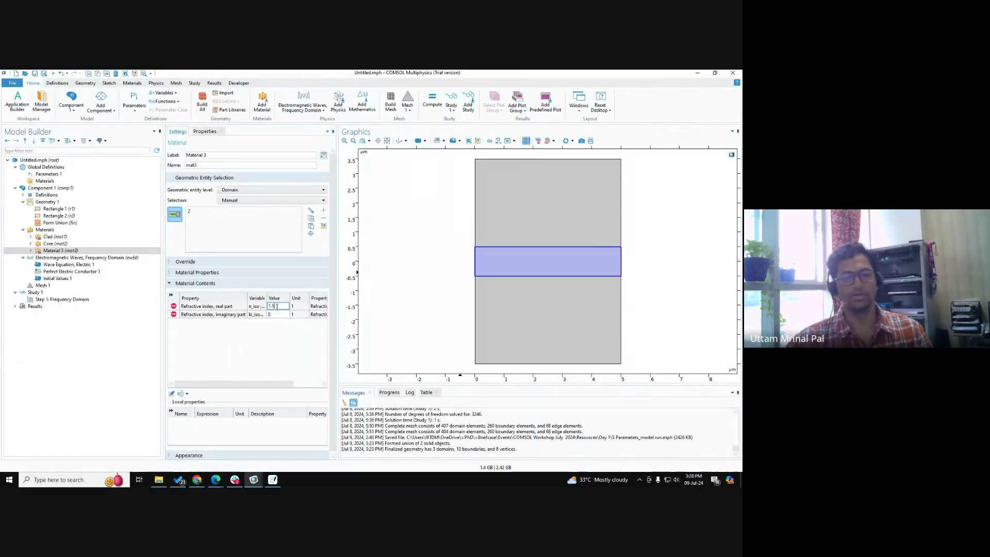
left_click(276, 345)
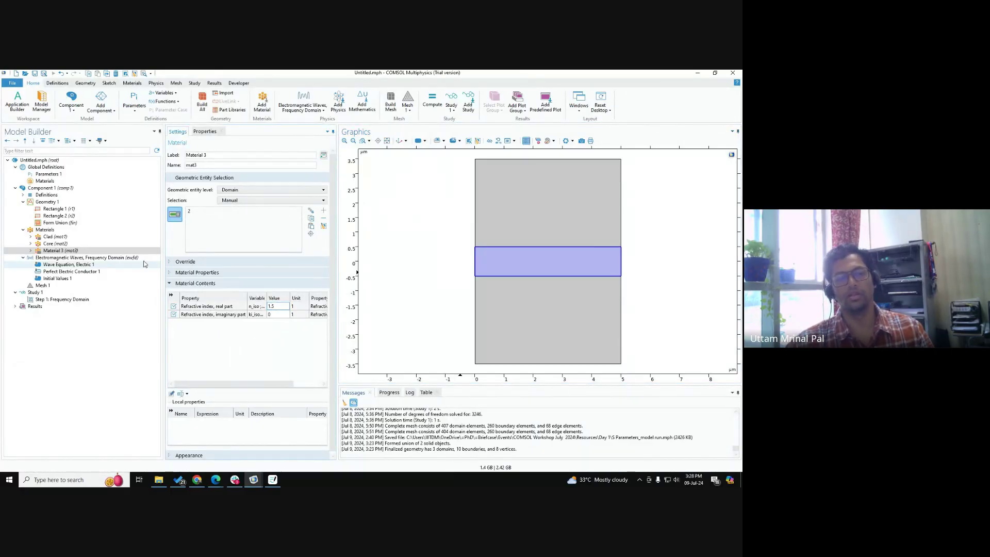
Step: Delete Material 3 from the component's materials and confirm the deletion
right_click(77, 252)
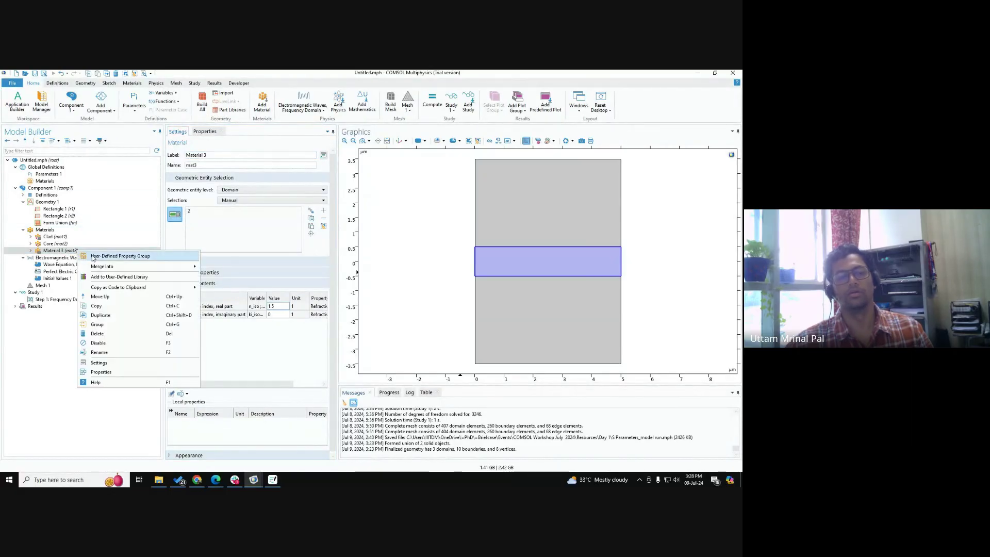
left_click(119, 335)
left_click(391, 302)
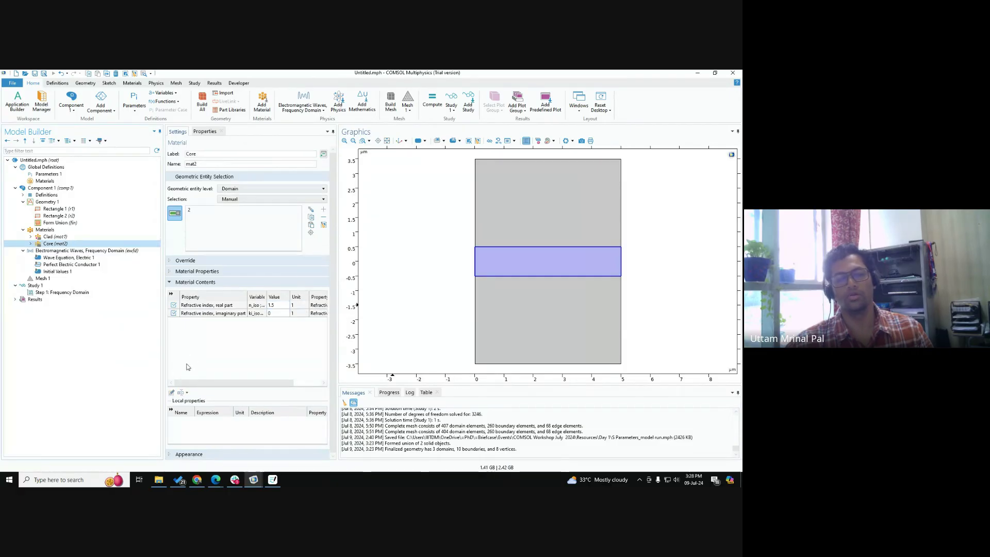
Step: Compare the Clad and Core materials' labels, domain selections and refractive index values
left_click(76, 238)
left_click(75, 243)
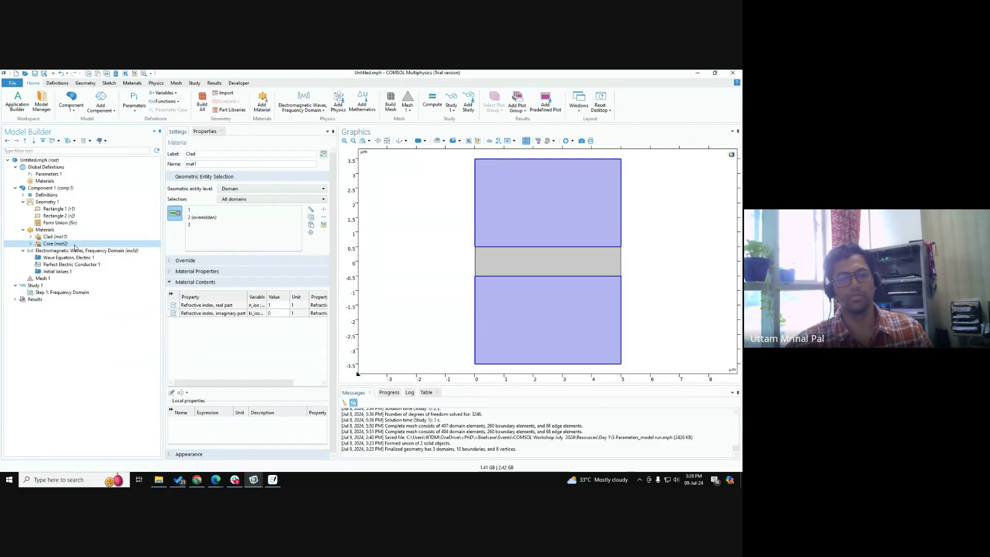
left_click(246, 330)
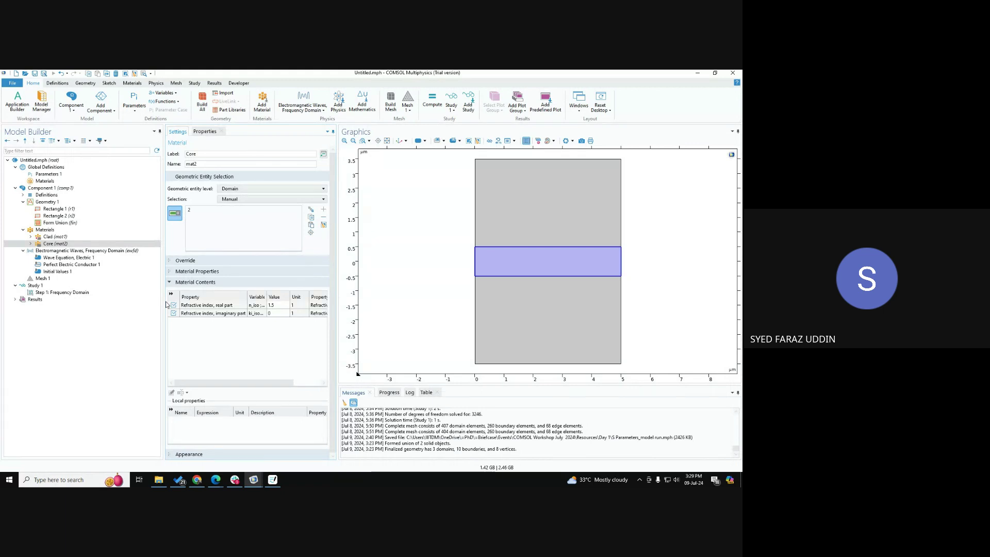
left_click(204, 154)
double_click(204, 154)
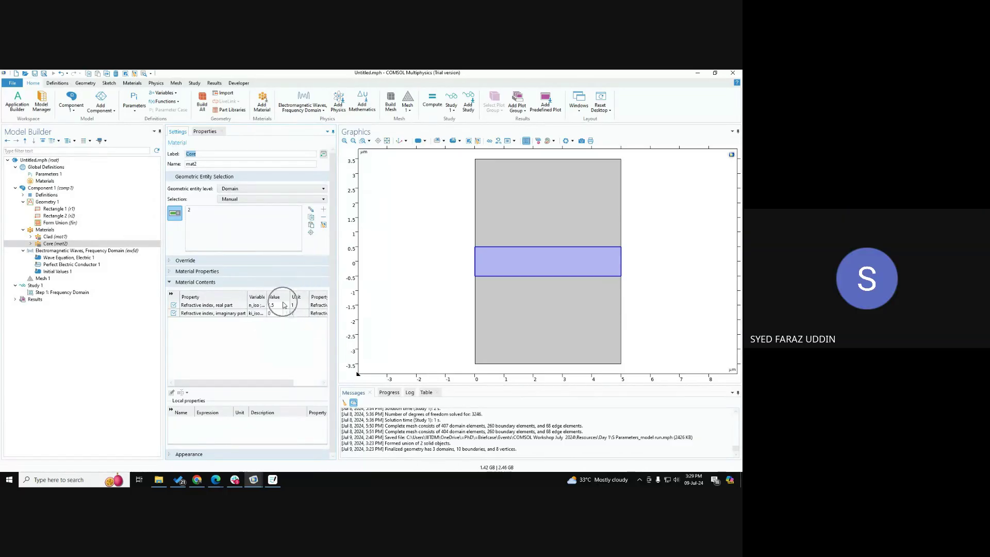
left_click(56, 236)
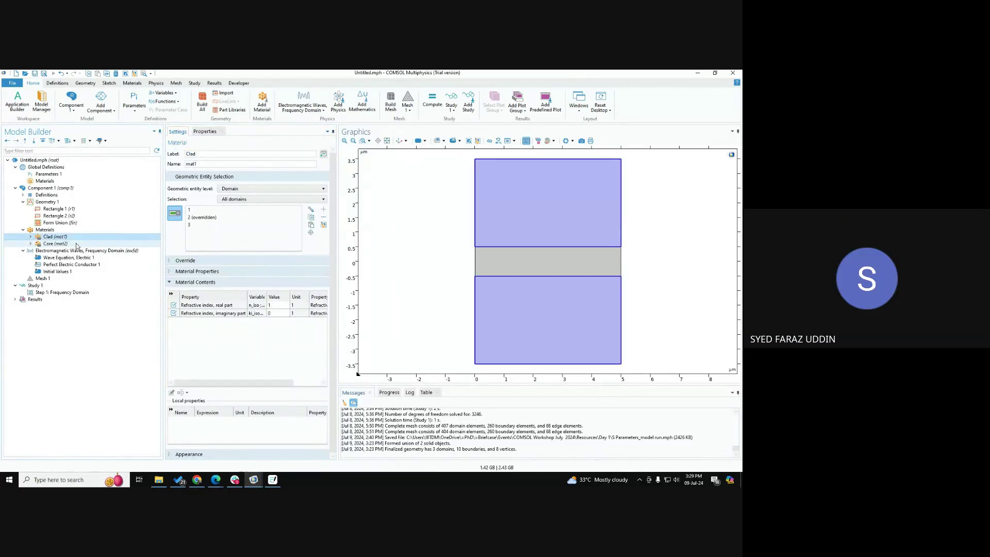
left_click(56, 243)
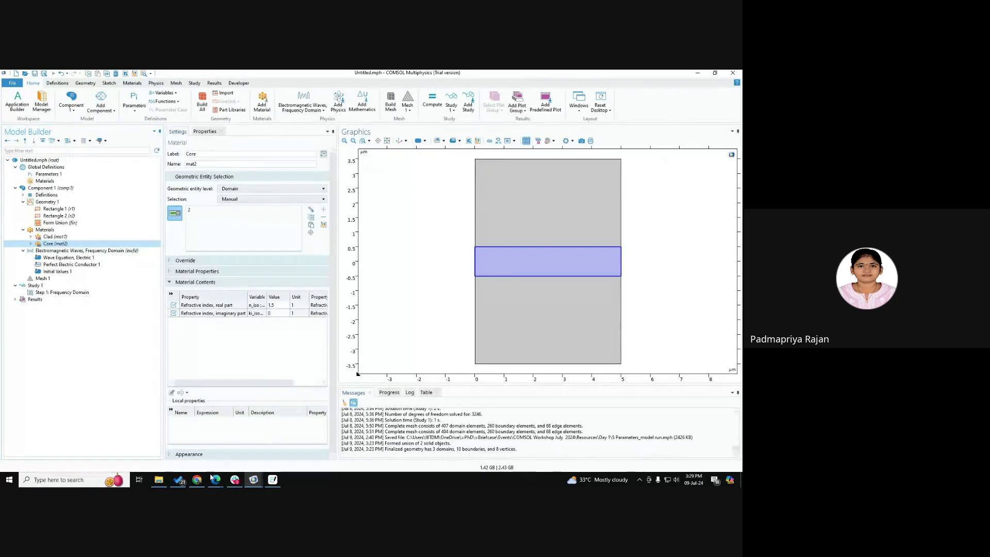
Step: Switch to the Google Meet call to check the participants, then return to the COMSOL model
mouse_move(215, 479)
left_click(193, 453)
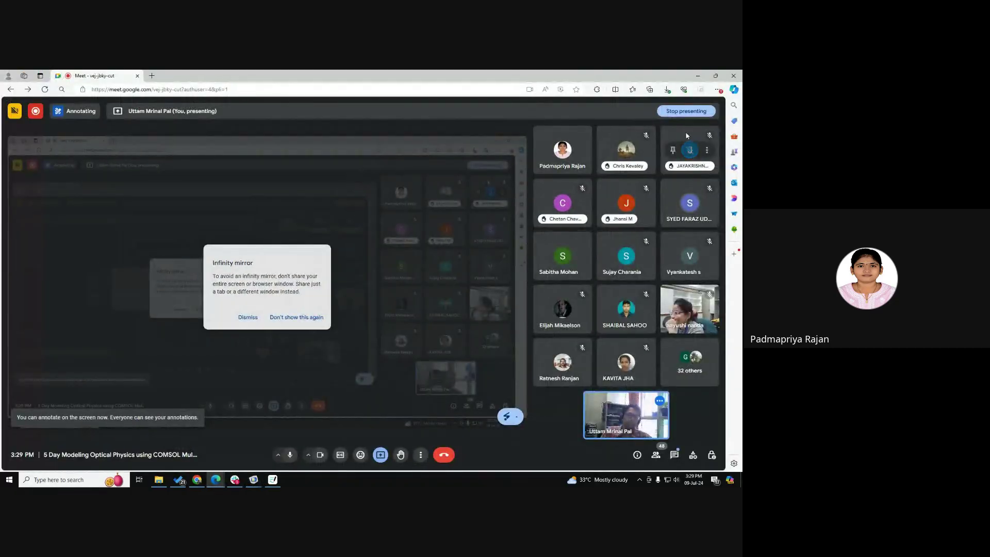
left_click(699, 76)
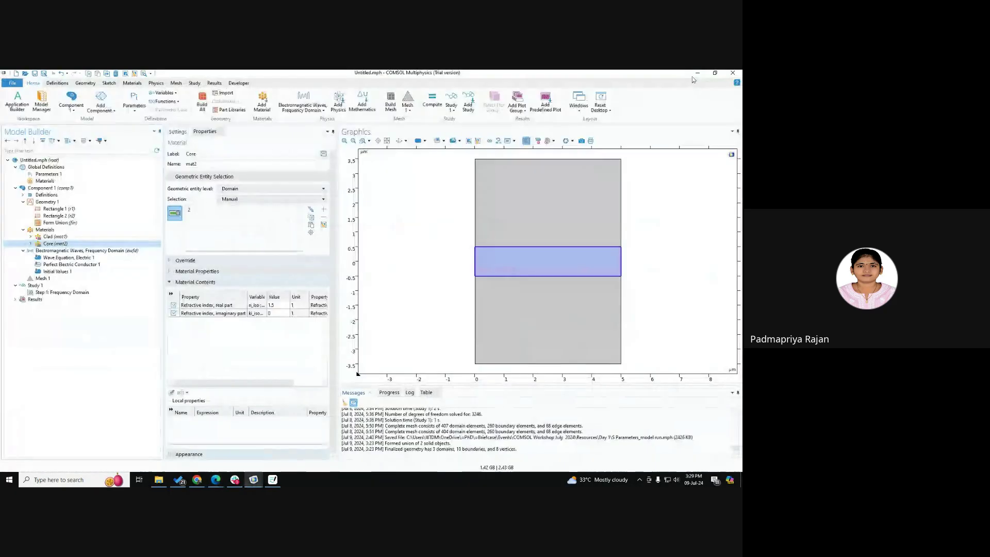
Step: Examine the geometric entity level options for the Clad material and compare its domain selection with Core's
left_click(79, 237)
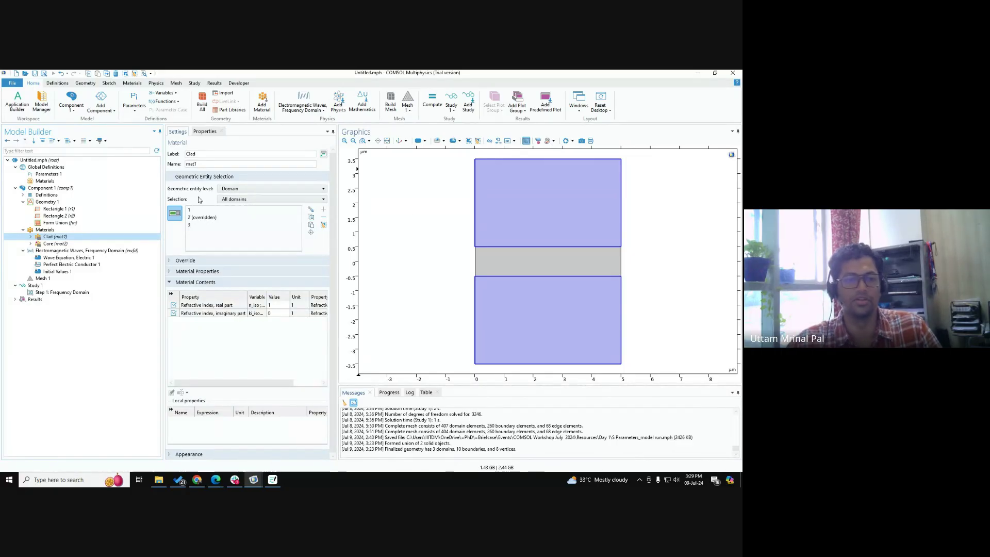
left_click(255, 189)
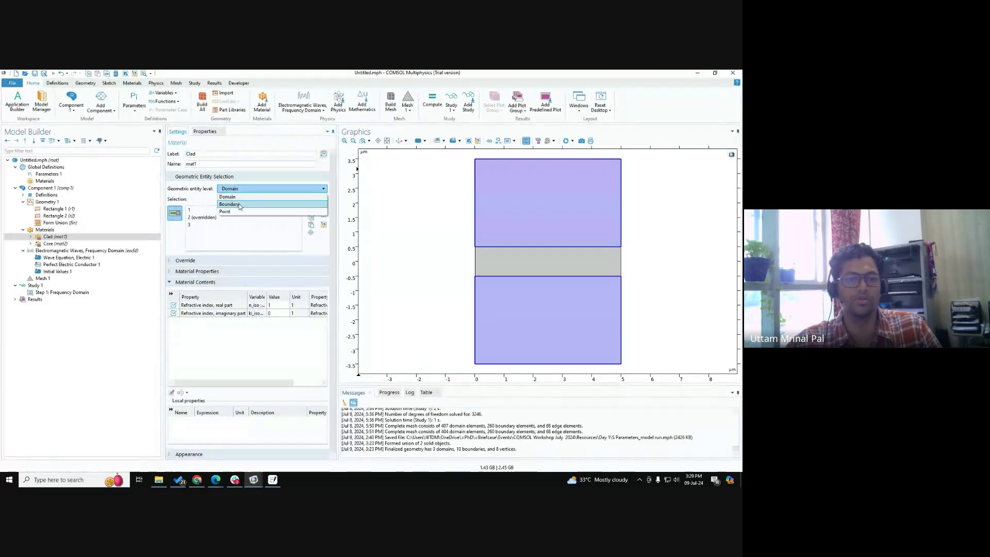
left_click(199, 193)
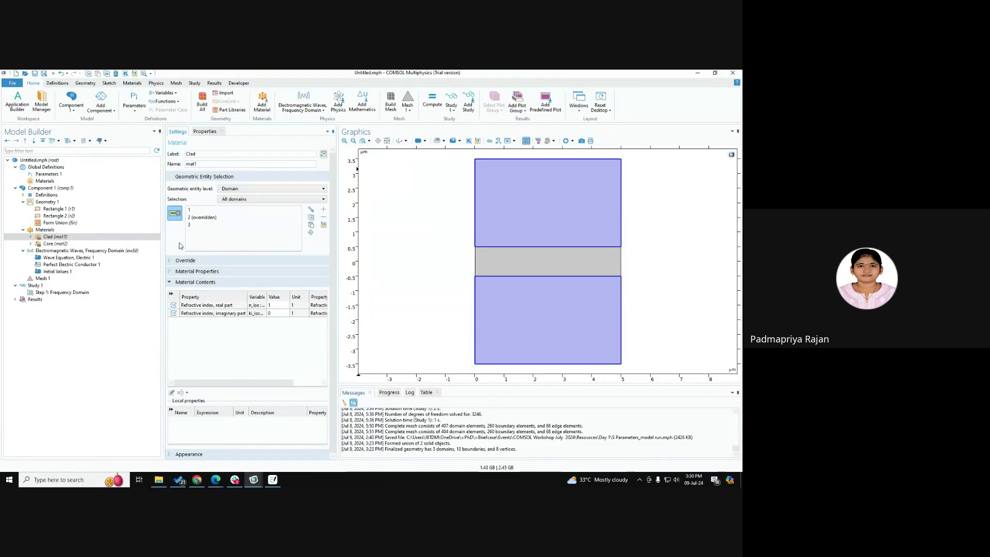
left_click(57, 243)
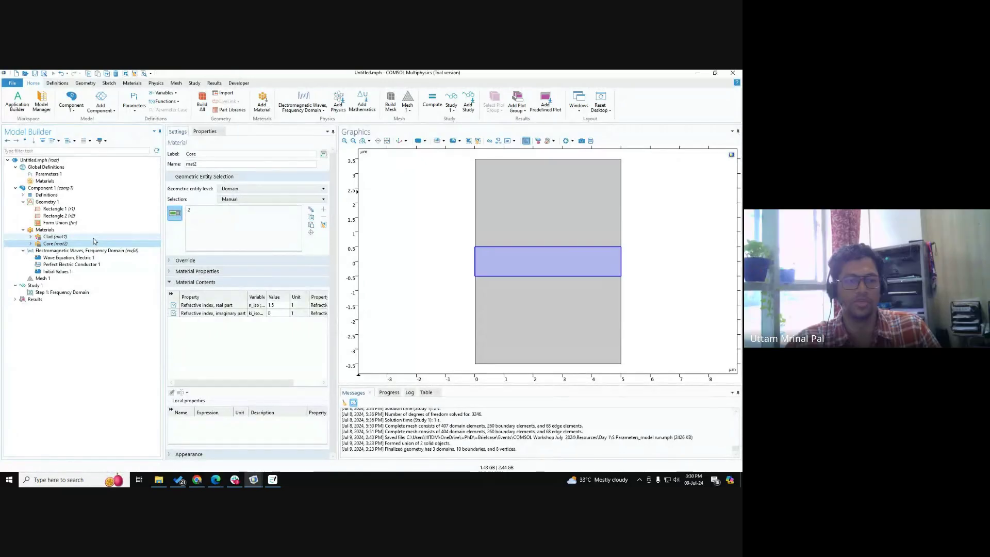
left_click(94, 237)
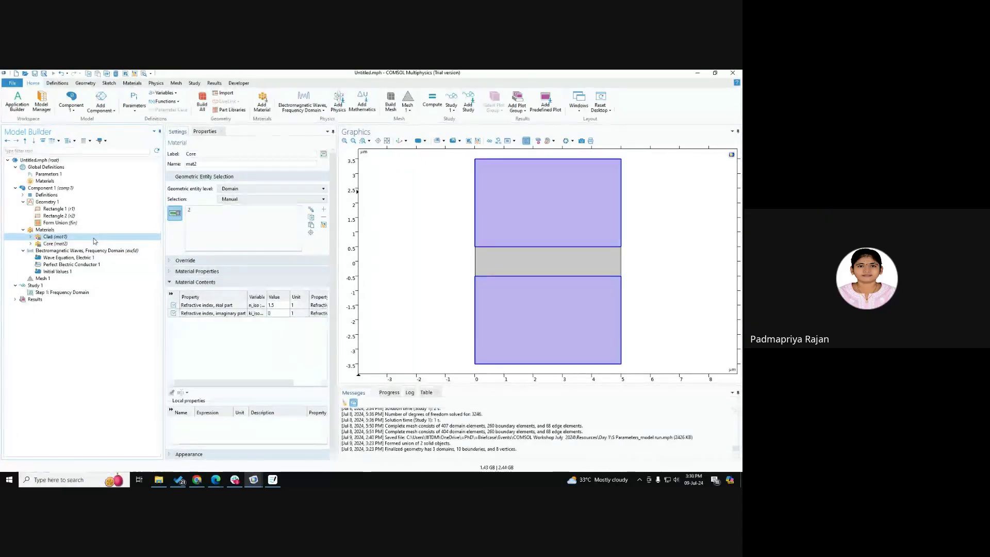
left_click(88, 244)
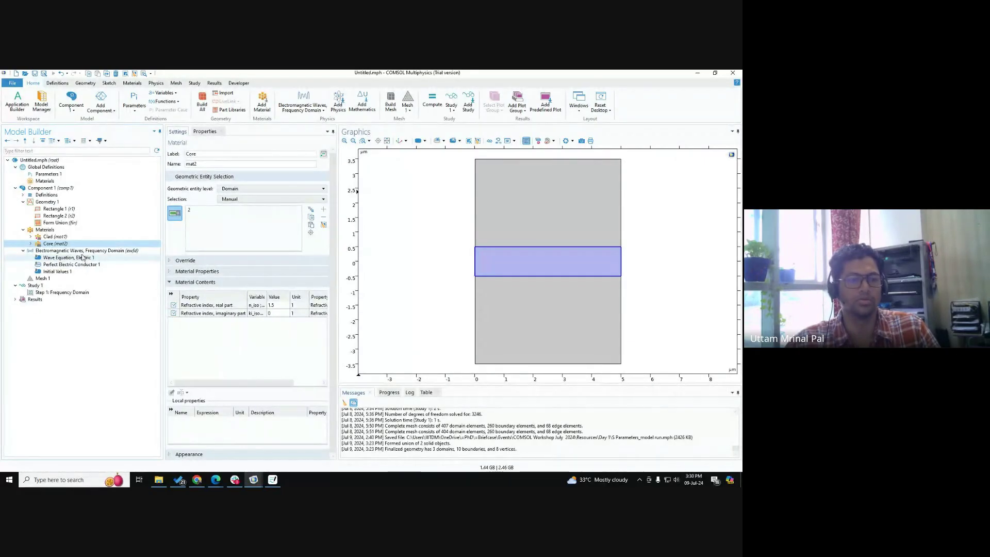
Step: Examine the governing equation in the Electromagnetic Waves, Frequency Domain interface settings
left_click(83, 251)
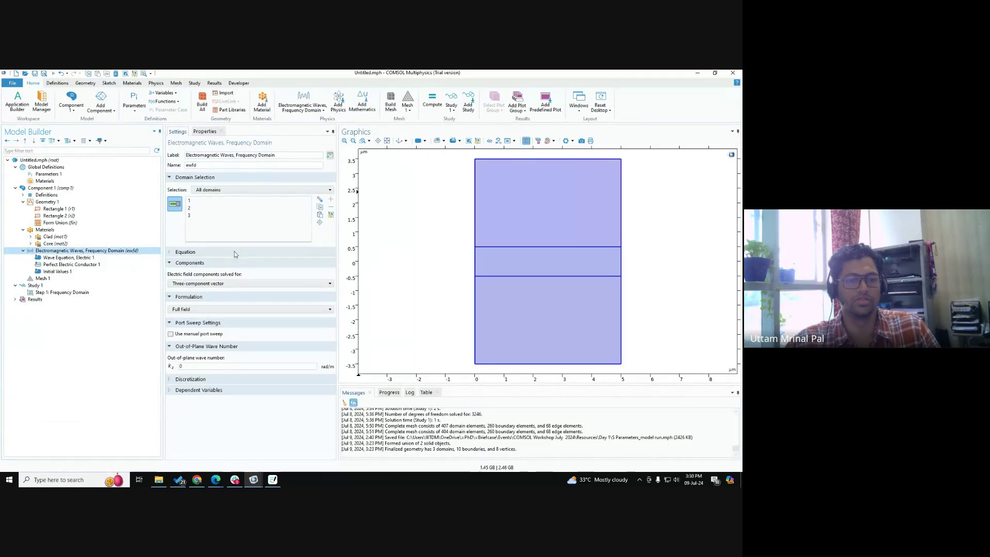
left_click(196, 254)
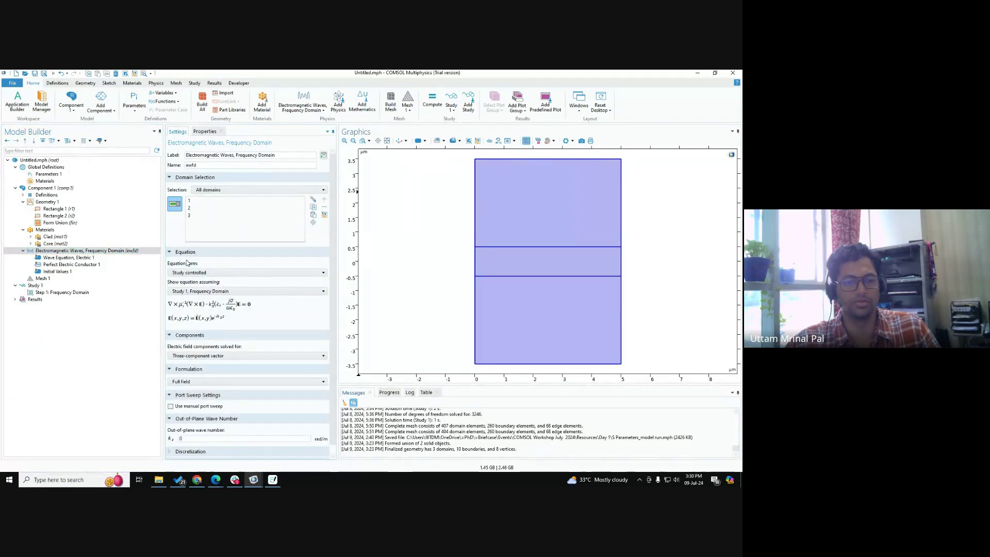
left_click(185, 252)
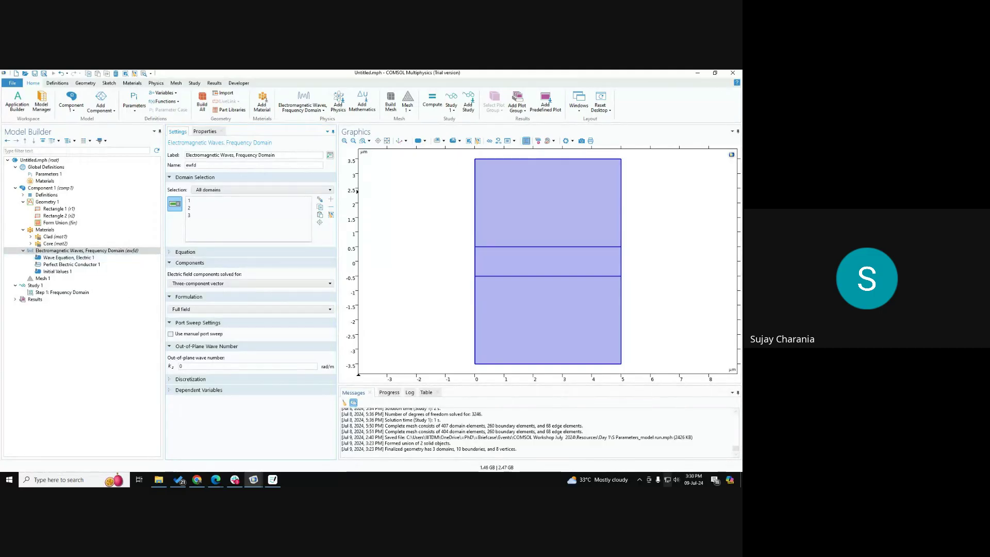
Step: Switch to the Google Meet call, read the in-call messages, and return to the COMSOL model
left_click(676, 480)
left_click(99, 342)
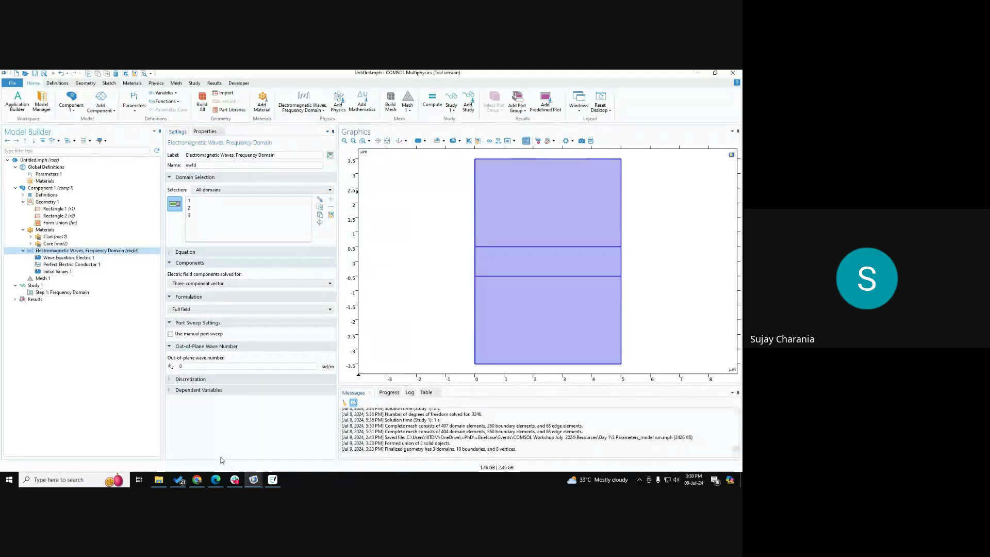
mouse_move(215, 481)
left_click(178, 448)
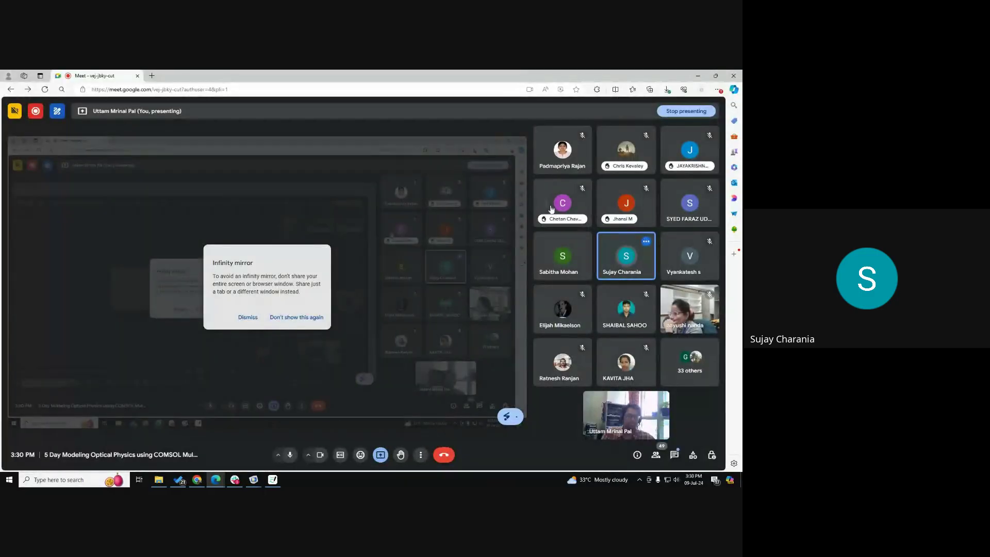
left_click(674, 455)
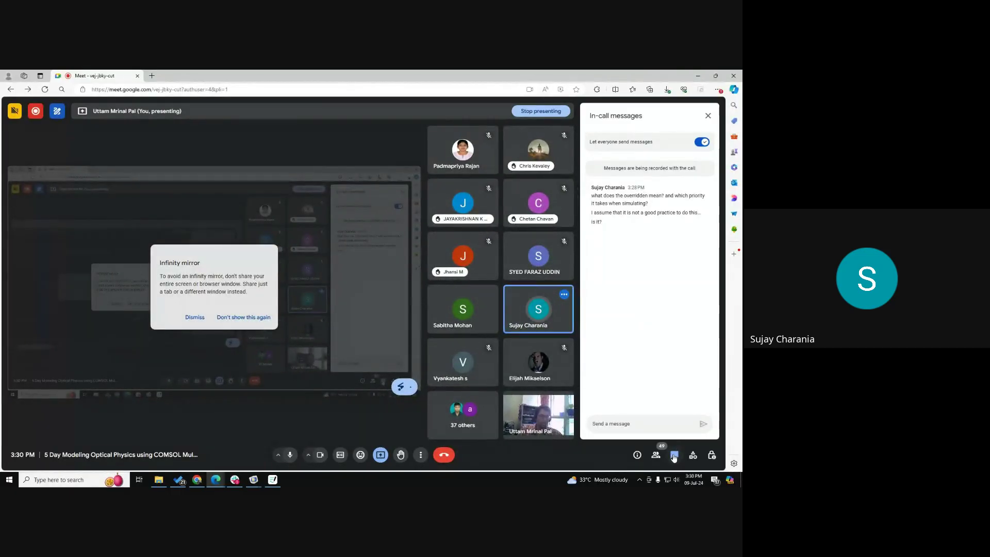
left_click(708, 116)
key("alt+Tab")
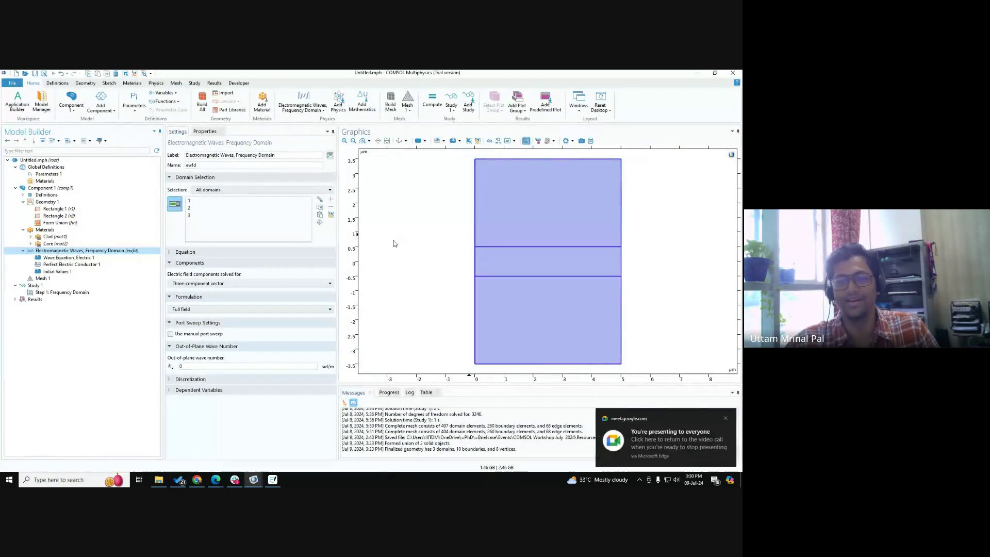
Step: Compare the Clad and Core domain selections and examine the override information of the Core material
left_click(57, 237)
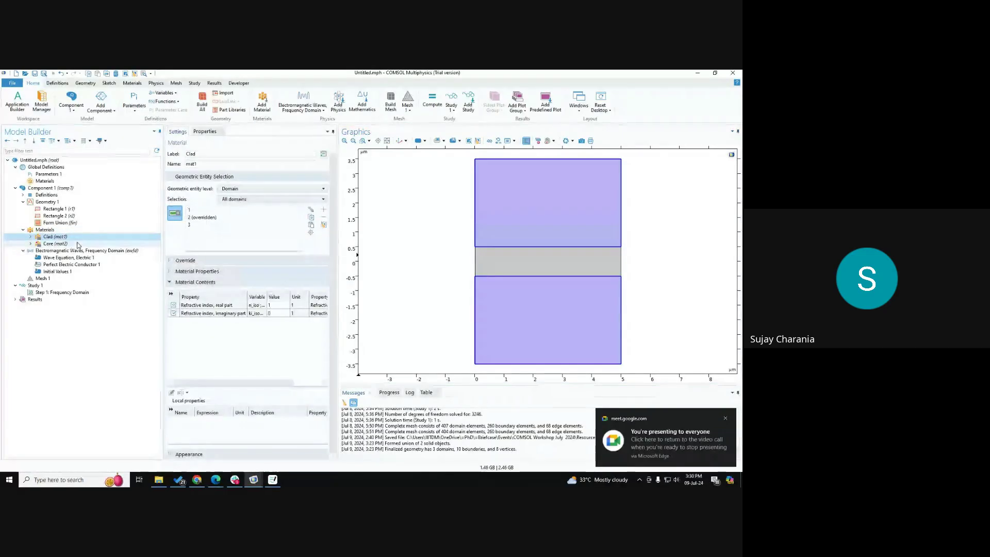
left_click(76, 242)
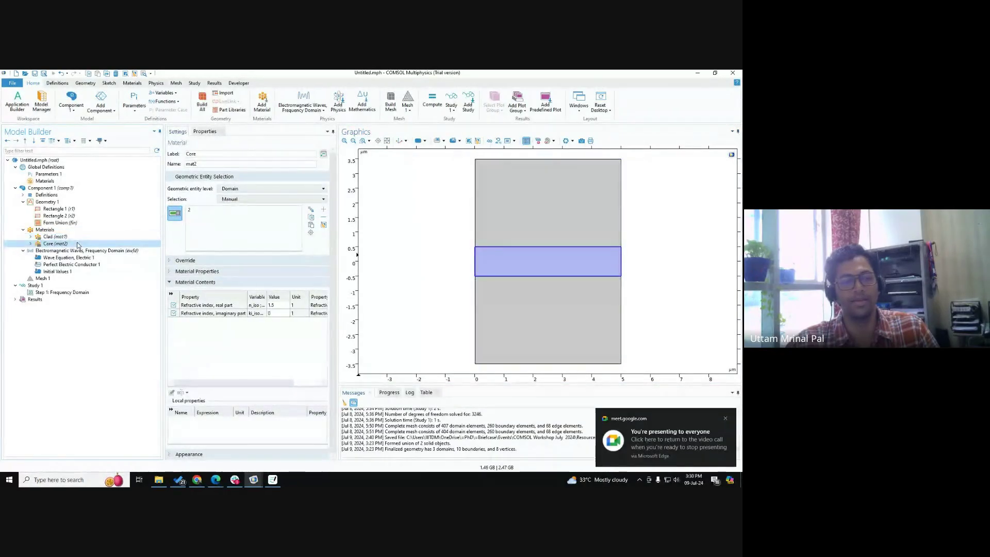
left_click(72, 237)
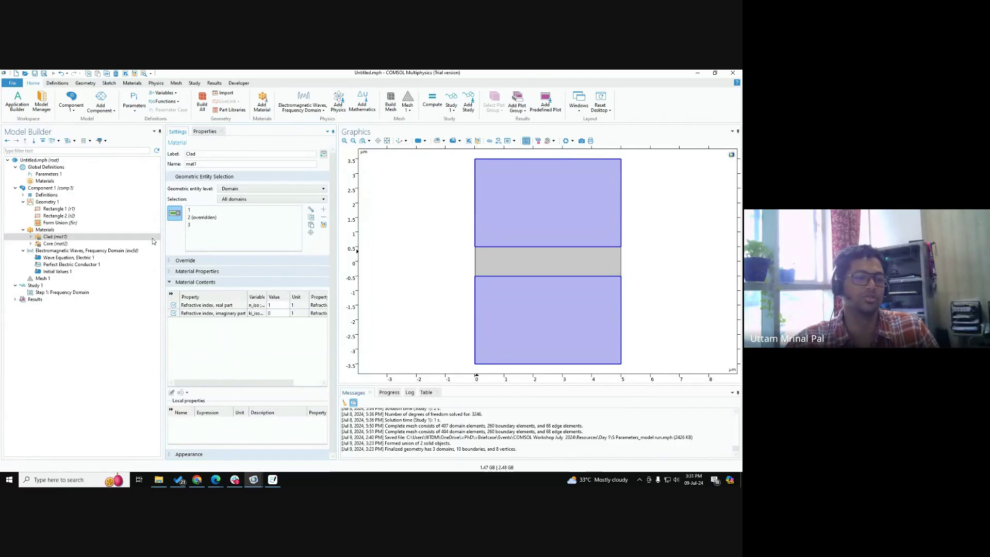
left_click(69, 228)
left_click(72, 238)
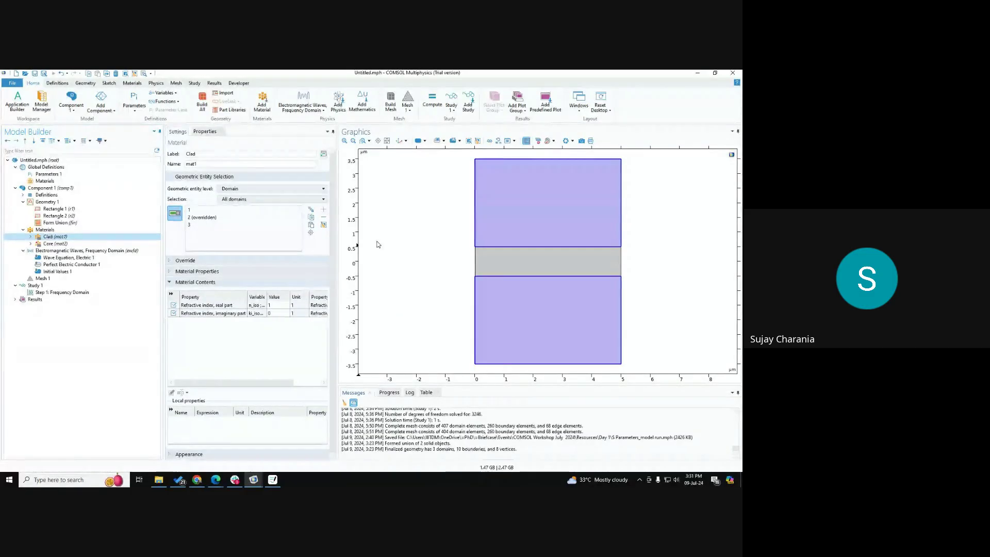
left_click(100, 245)
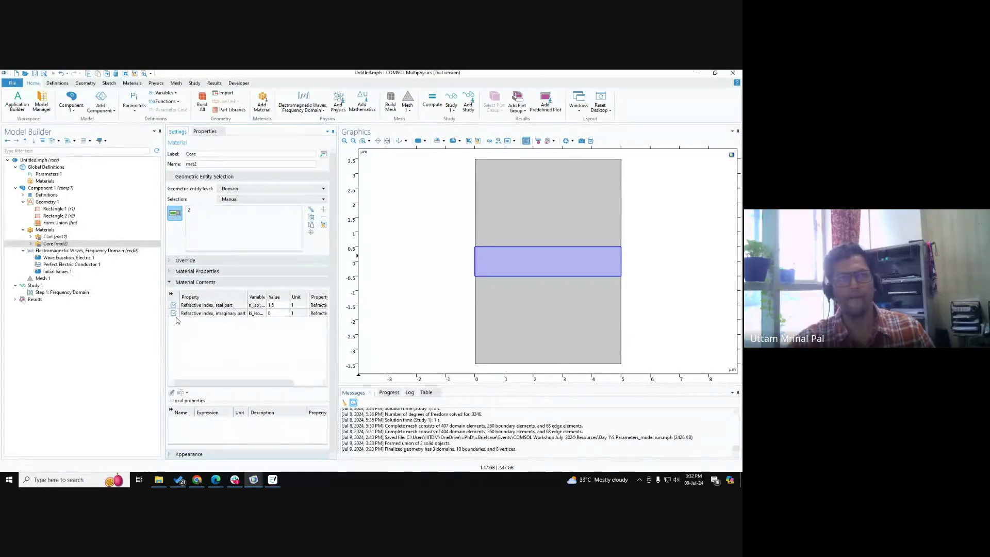
left_click(76, 237)
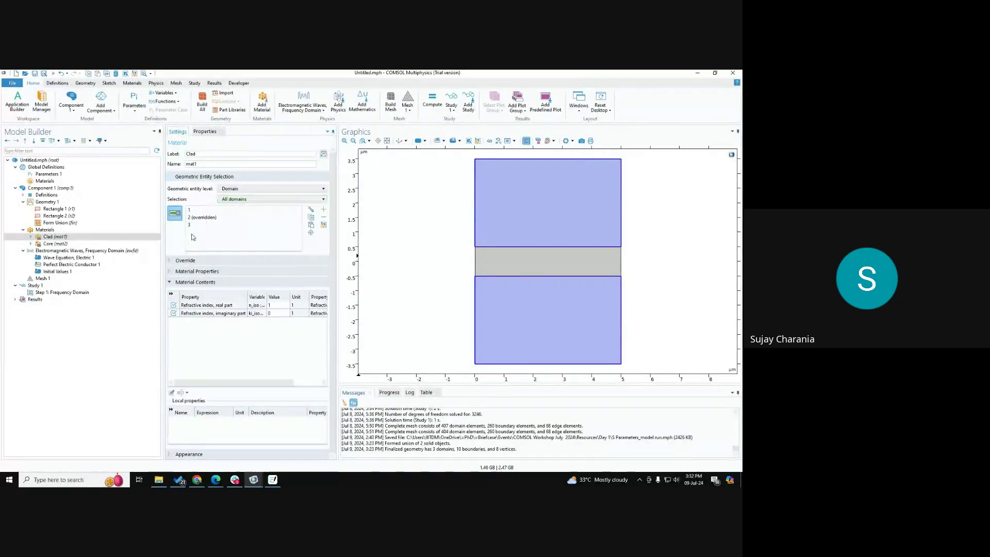
left_click(77, 244)
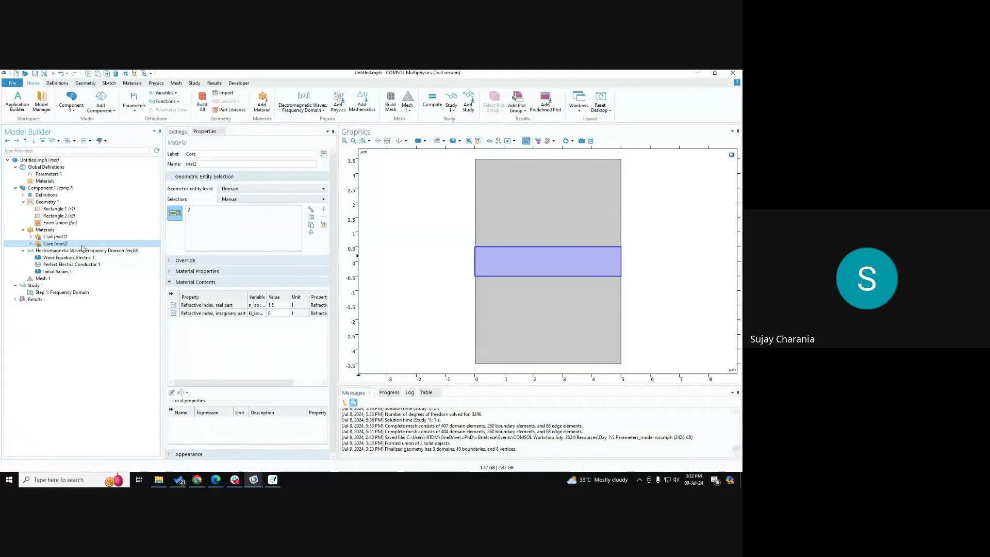
left_click(204, 261)
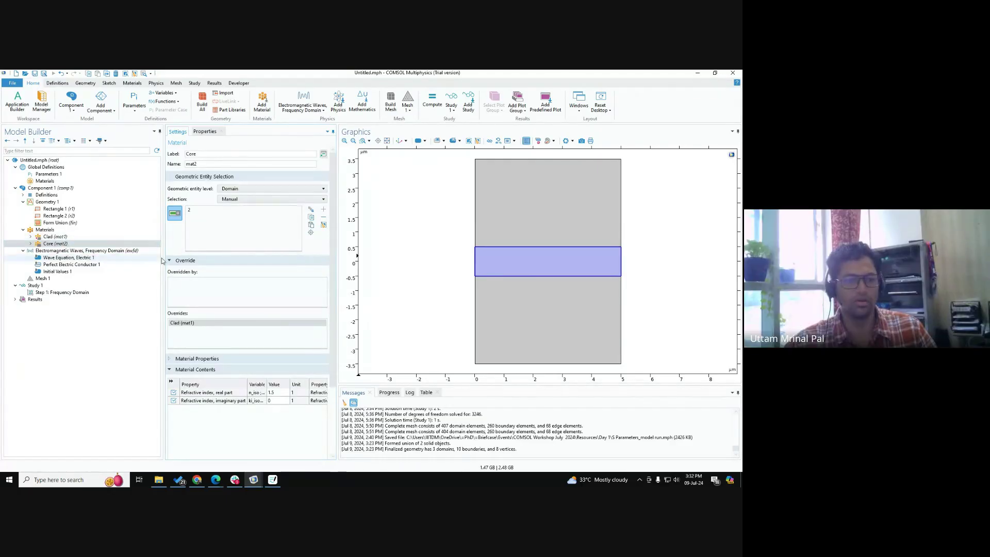
Step: Compare the override information and domain selections of the Core and Clad materials
left_click(201, 324)
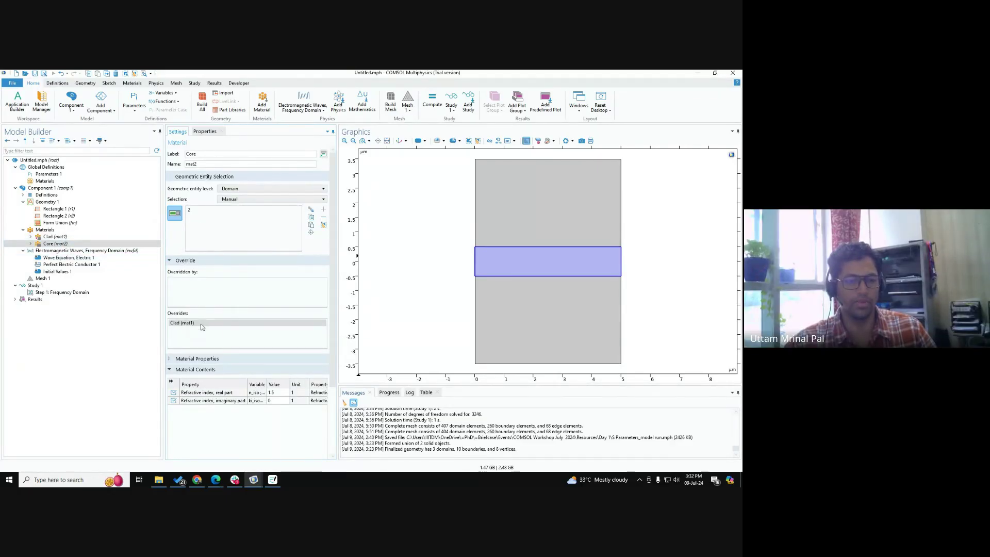
left_click(200, 324)
left_click(71, 238)
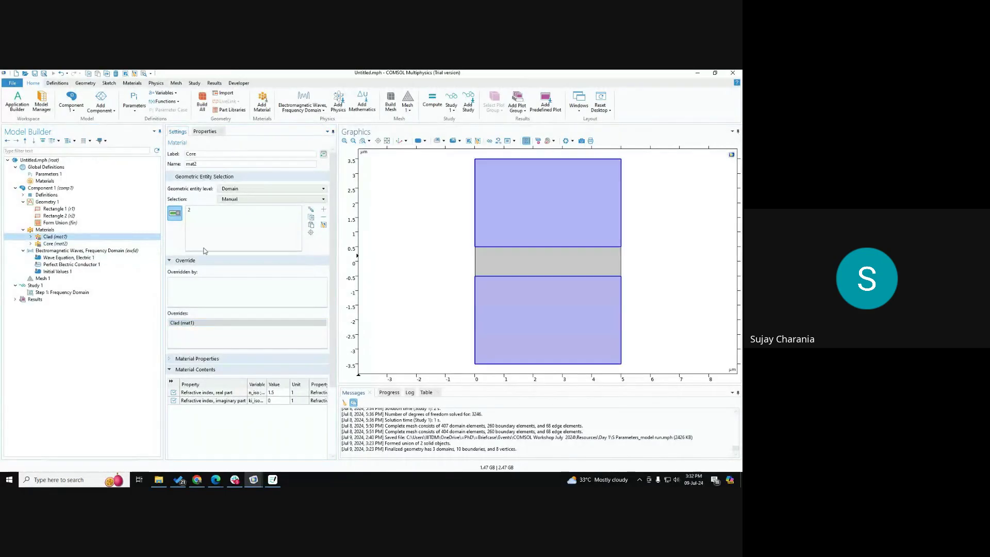
left_click(172, 260)
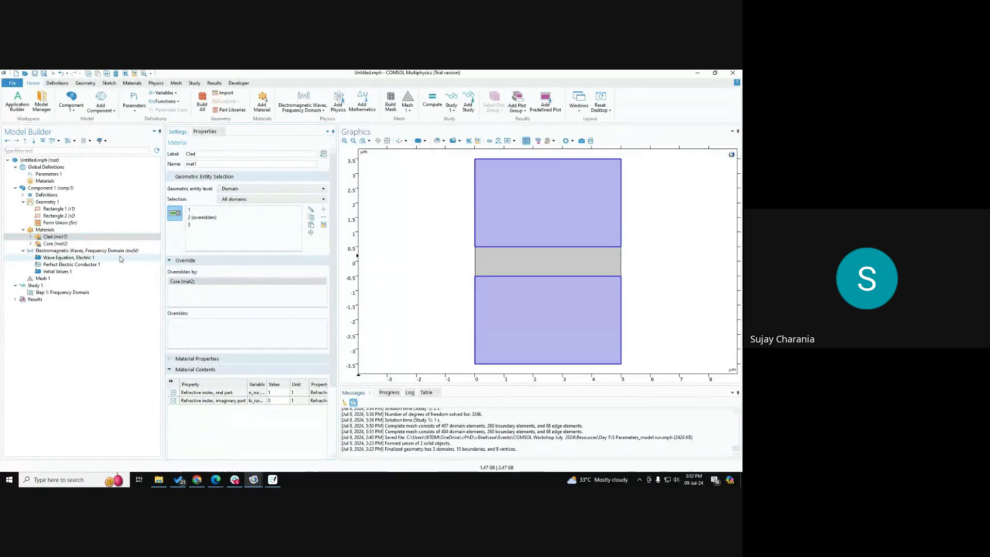
left_click(57, 244)
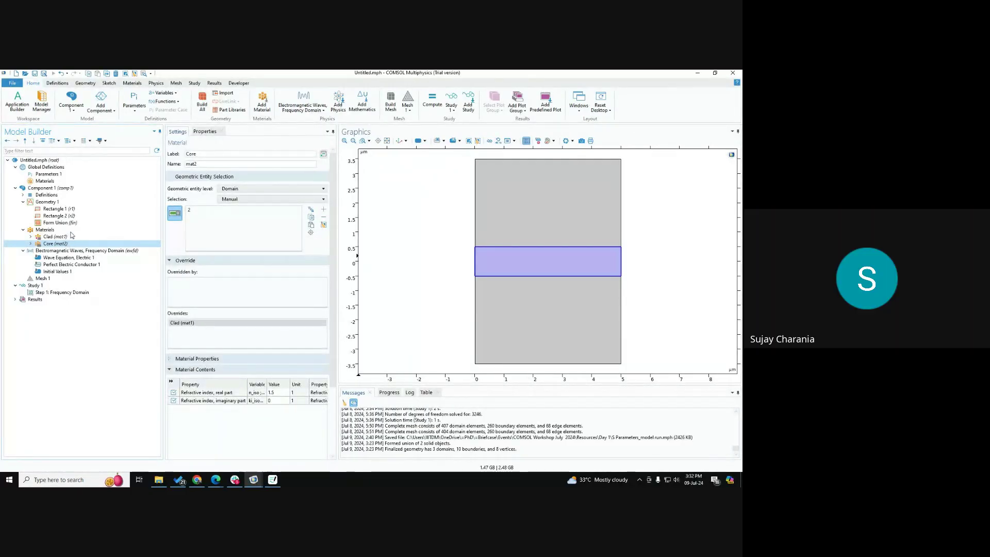
Step: Move the Core material above Clad in the materials list and compare both materials' domain overrides
mouse_move(72, 243)
left_mouse_down()
mouse_move(60, 242)
mouse_move(61, 231)
mouse_move(61, 240)
left_mouse_up()
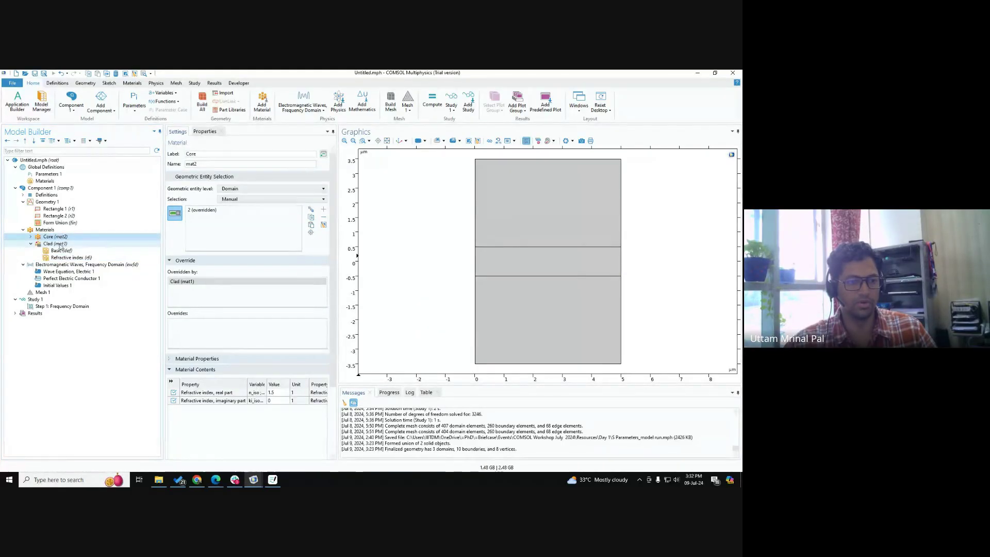
left_click(60, 244)
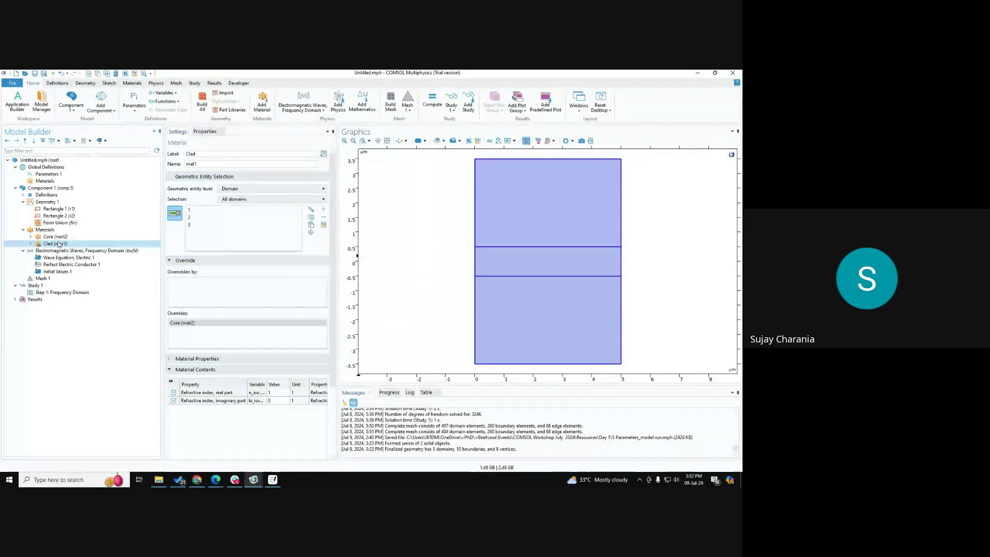
left_click(55, 236)
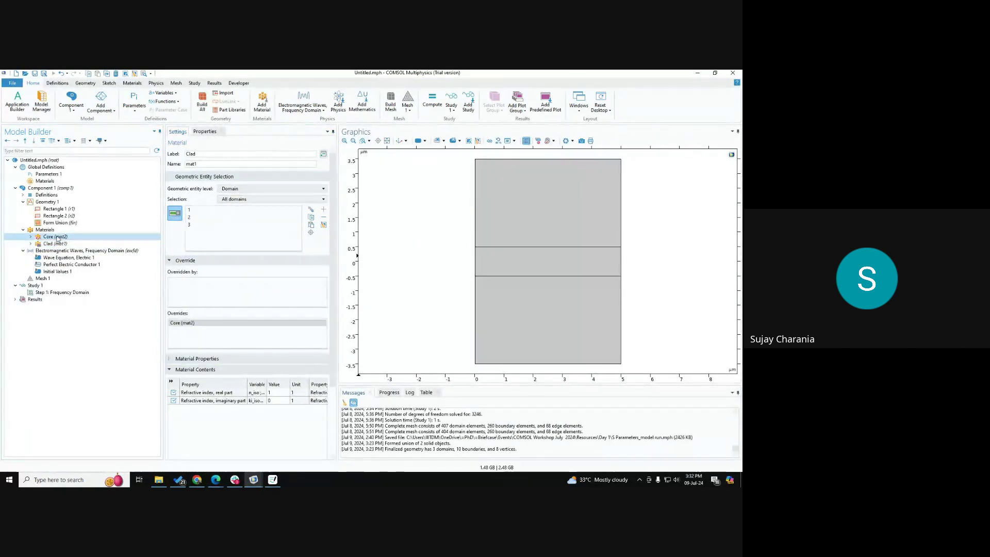
left_click(66, 244)
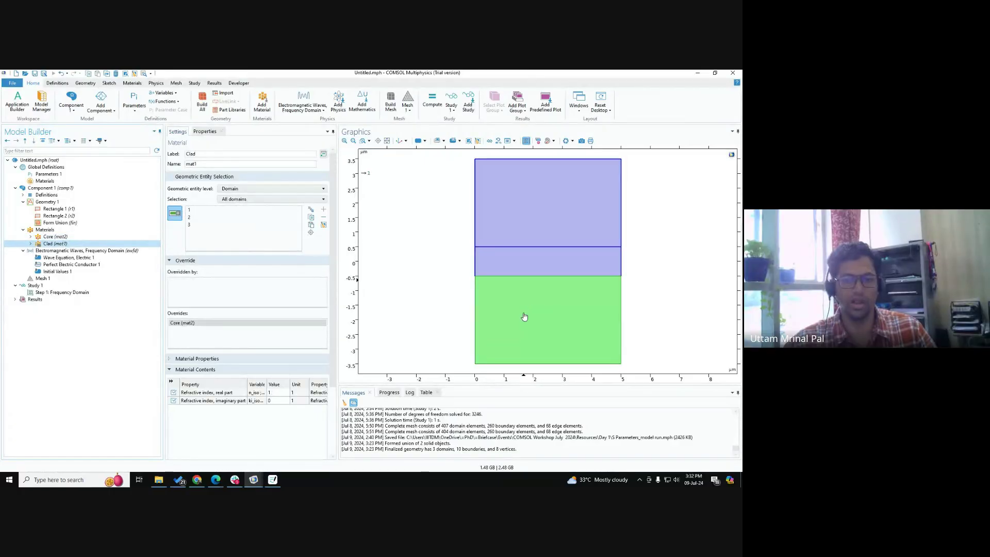
left_click(54, 237)
left_click(56, 244)
Step: Move the Clad material back above Core in the materials list
right_click(55, 244)
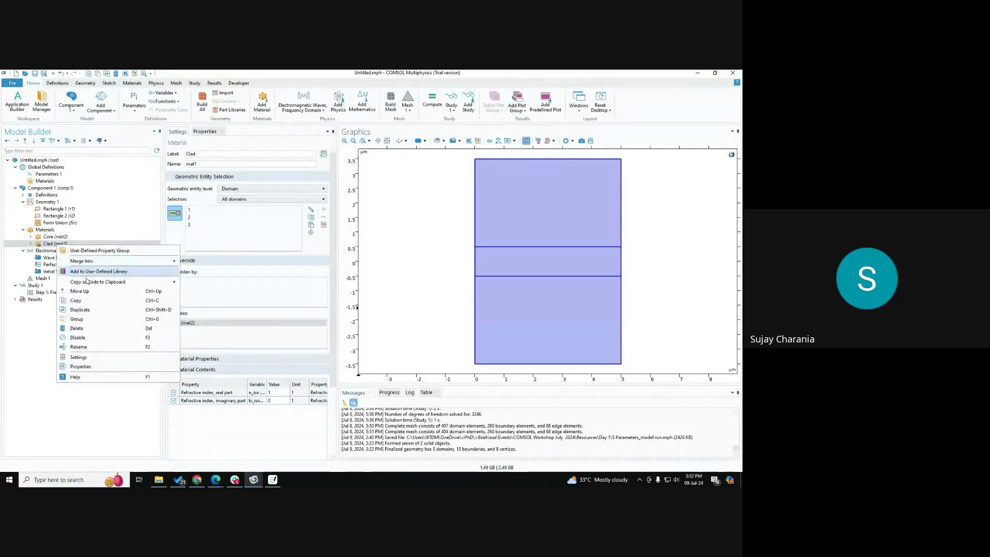
left_click(80, 292)
left_click(56, 244)
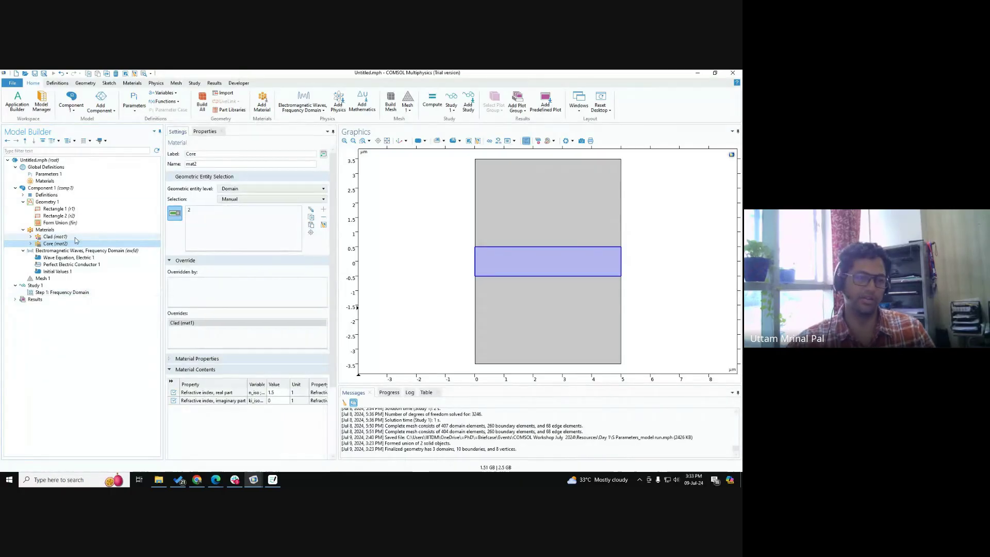
Step: Review the settings of Rectangle 1, Rectangle 2, the Electromagnetic Waves interface and the Perfect Electric Conductor condition
left_click(59, 209)
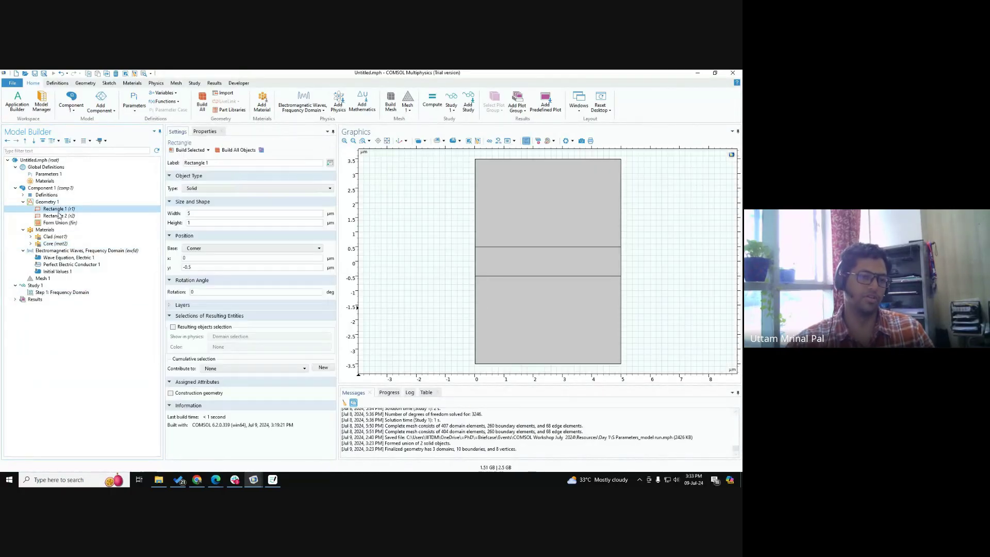
left_click(58, 216)
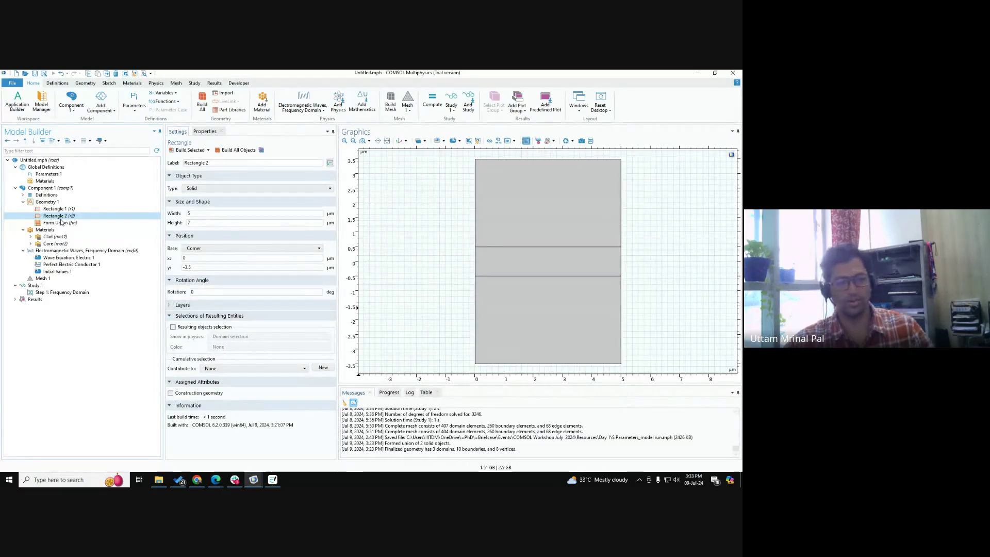
left_click(58, 251)
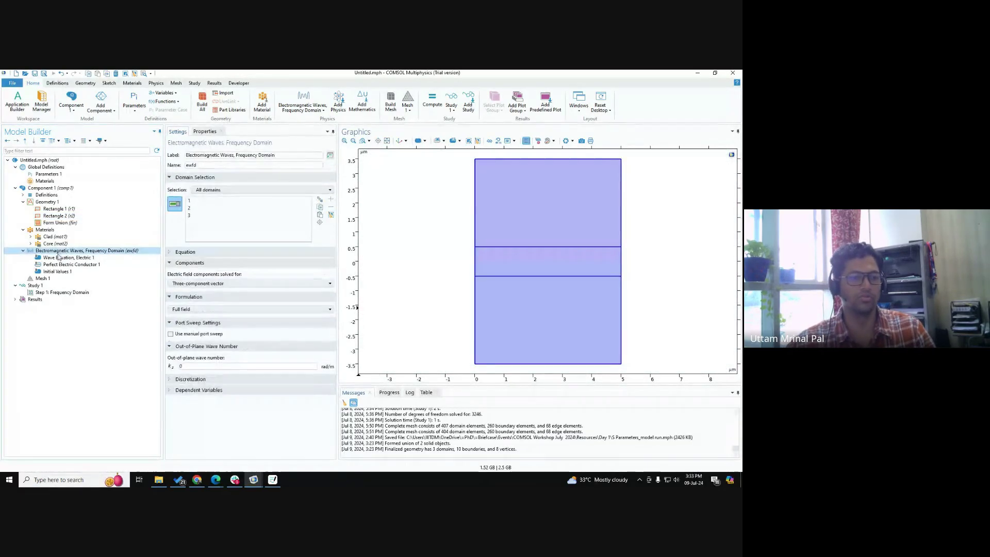
left_click(60, 265)
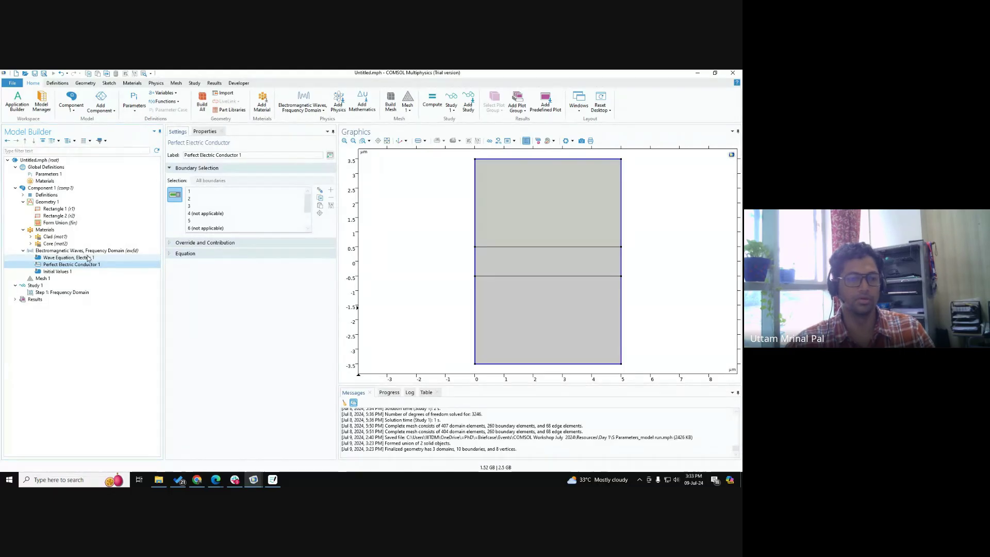
Step: Collapse the override information in the Core material's settings
left_click(63, 244)
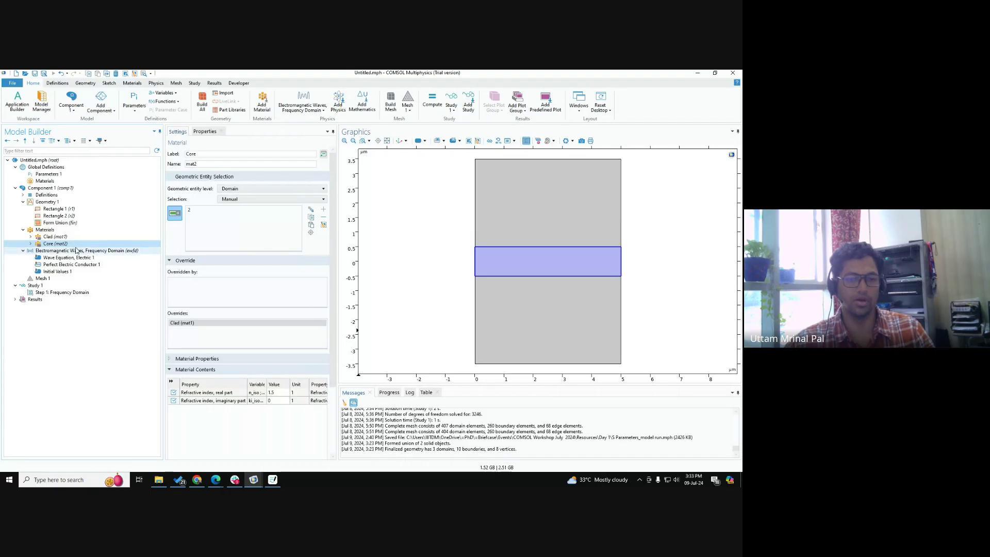
left_click(184, 259)
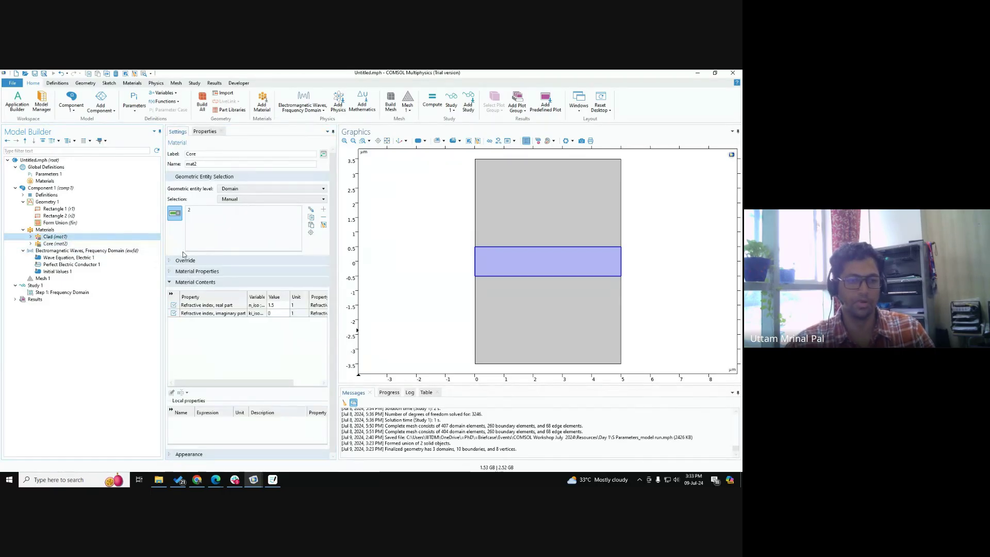
left_click(58, 245)
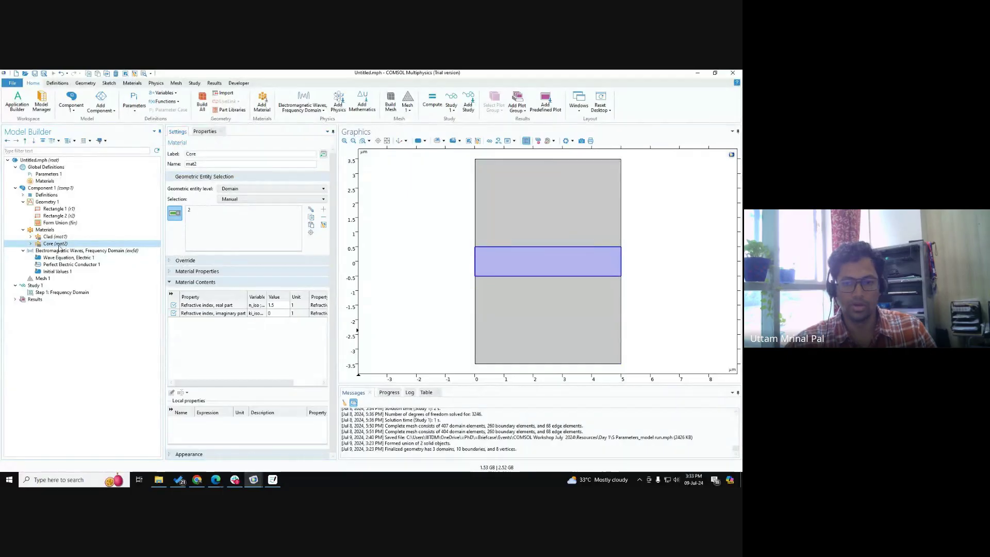
Step: Examine the available electric displacement field models for Wave Equation, Electric 1, keeping Refractive index
left_click(67, 251)
left_click(79, 258)
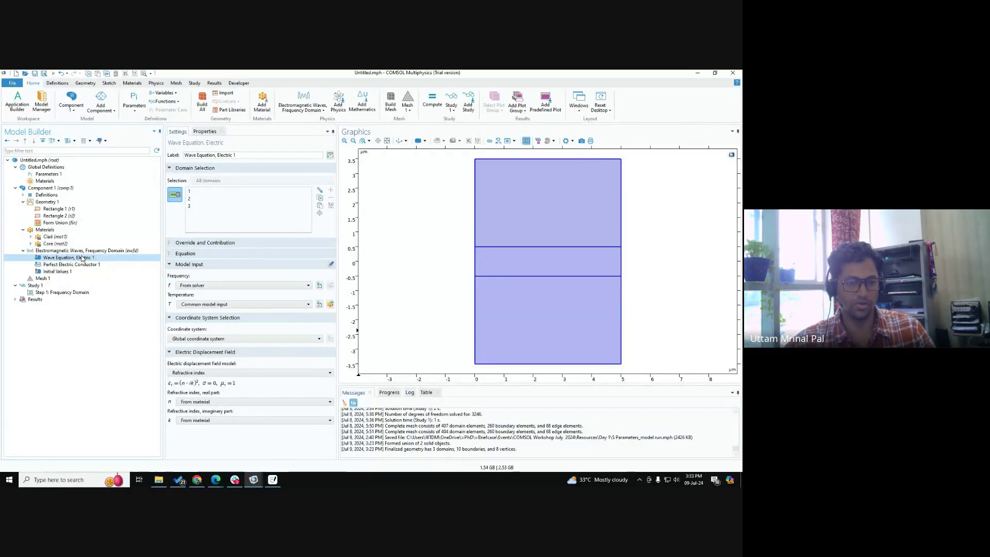
left_click(222, 372)
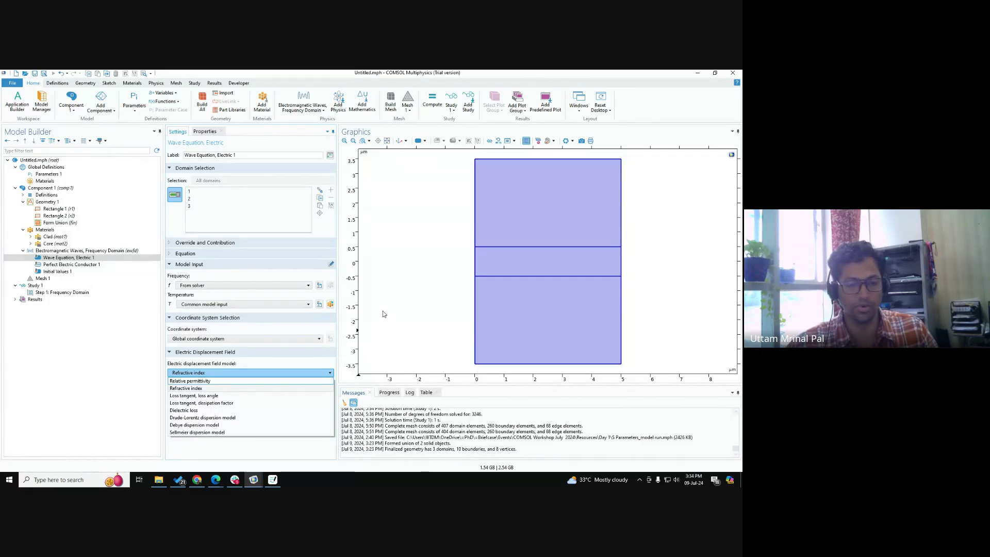
left_click(182, 366)
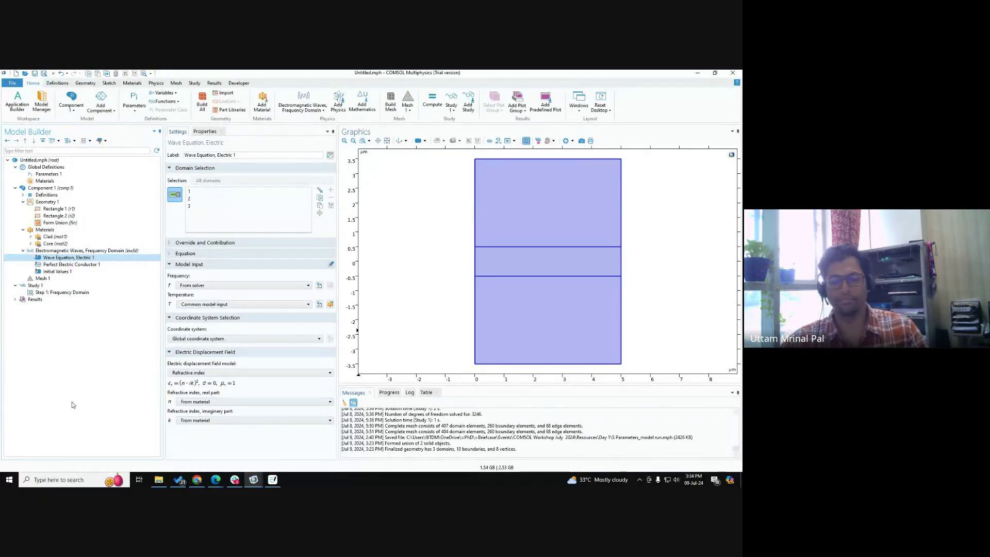
Step: Switch to the Google Meet call in Edge to check the participants, and return to the COMSOL model
left_click(49, 252)
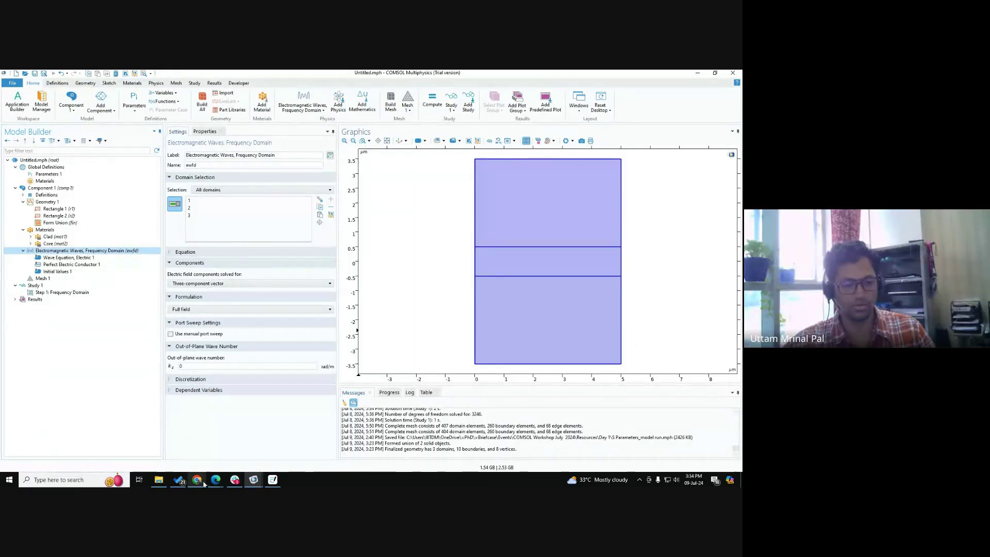
mouse_move(216, 480)
left_click(203, 454)
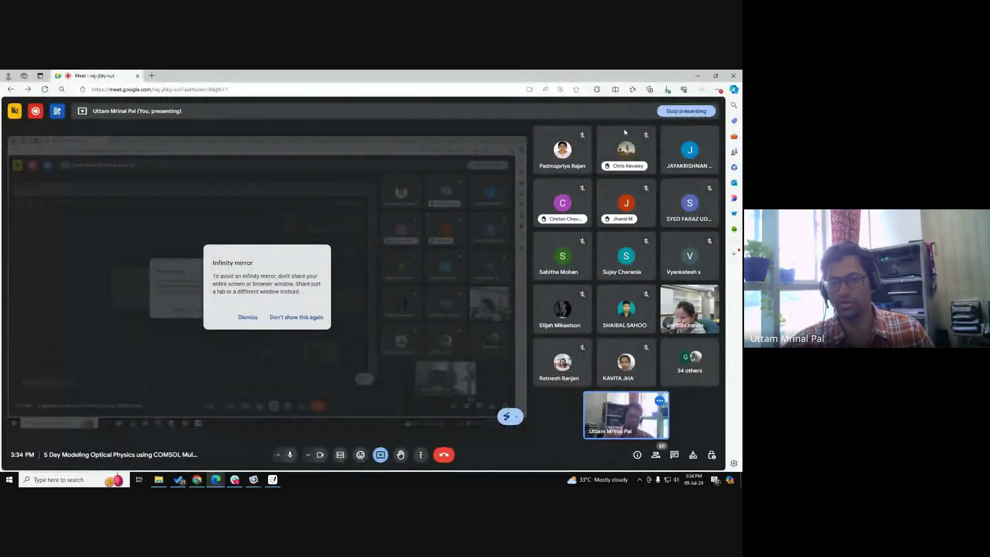
left_click(699, 76)
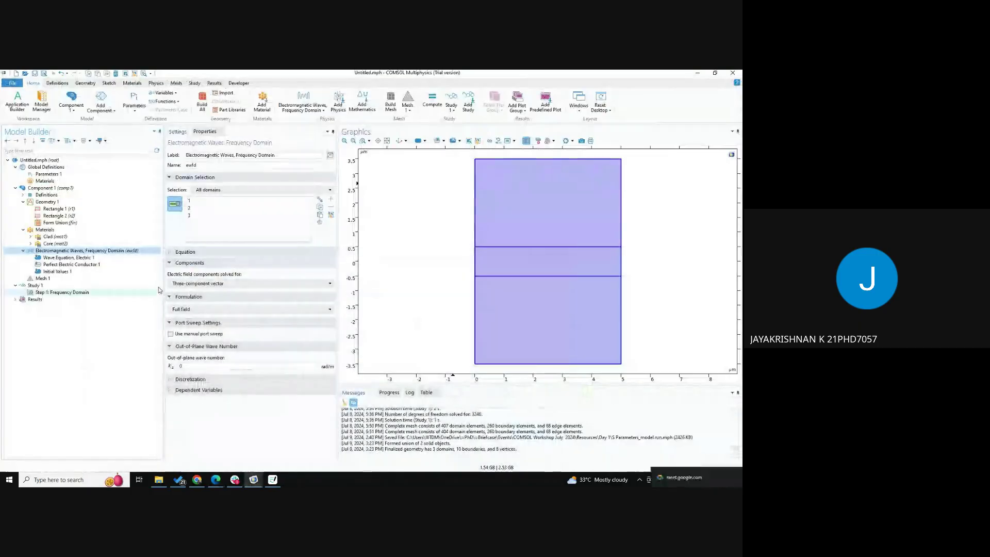
Step: Add a Port condition to the Electromagnetic Waves interface and assign it to the waveguide's three left edges, boundaries 1, 3 and 5
right_click(68, 251)
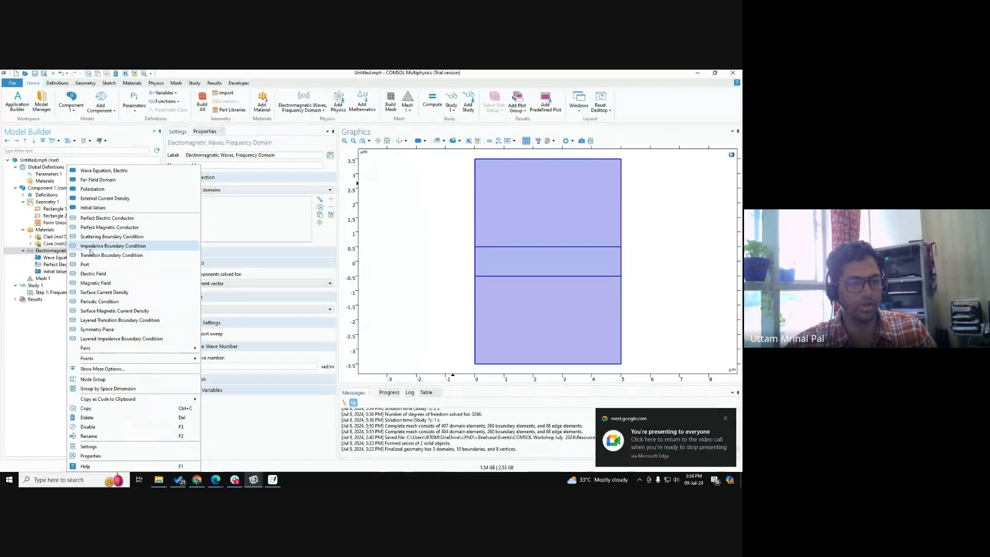
key("ctrl")
key("ctrl")
left_click(109, 266)
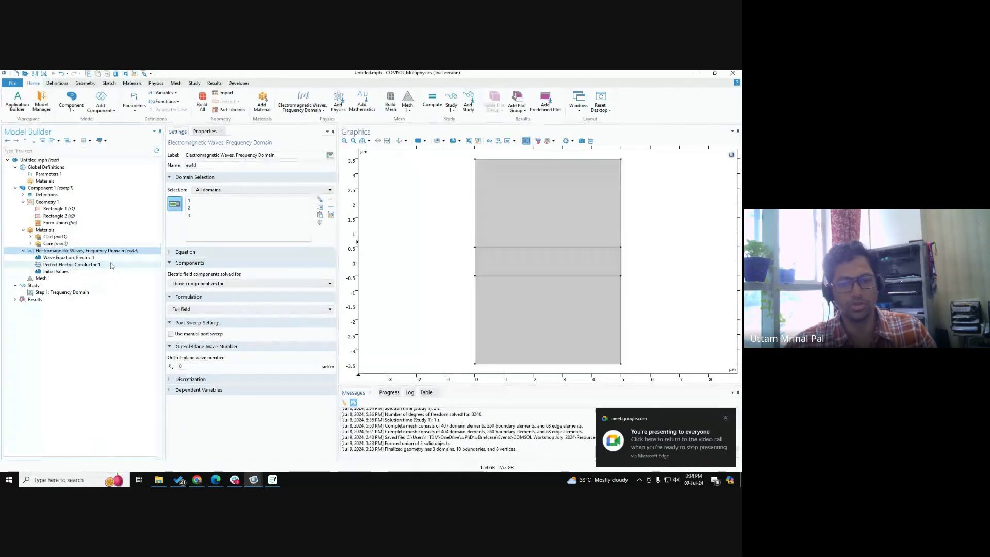
left_click(475, 242)
left_click(475, 262)
left_click(476, 295)
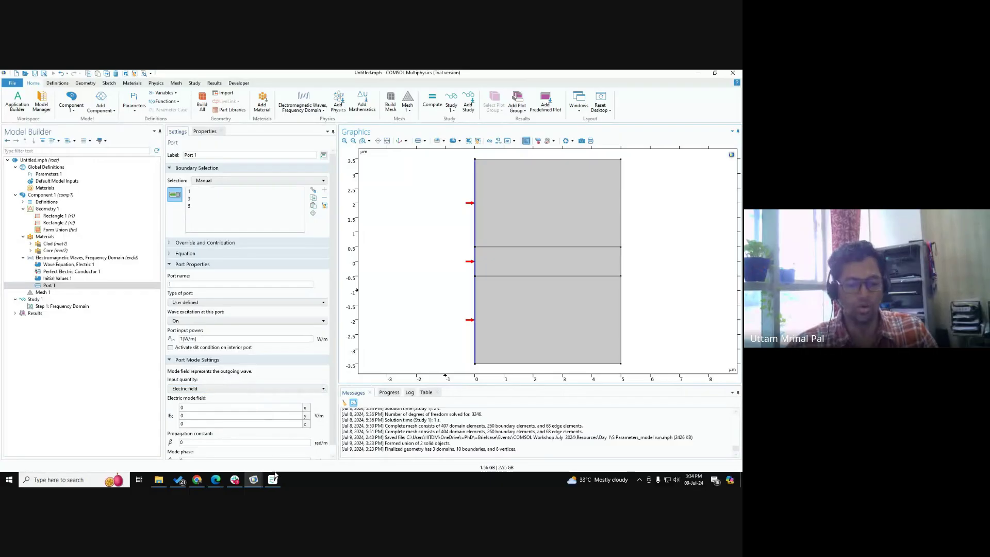
Step: Switch to the Goodnotes notes and review the fibre cross-section sketches and the slab waveguide drawing on pages 12 and 13
key("alt+Tab")
scroll(375, 245, "up", 8)
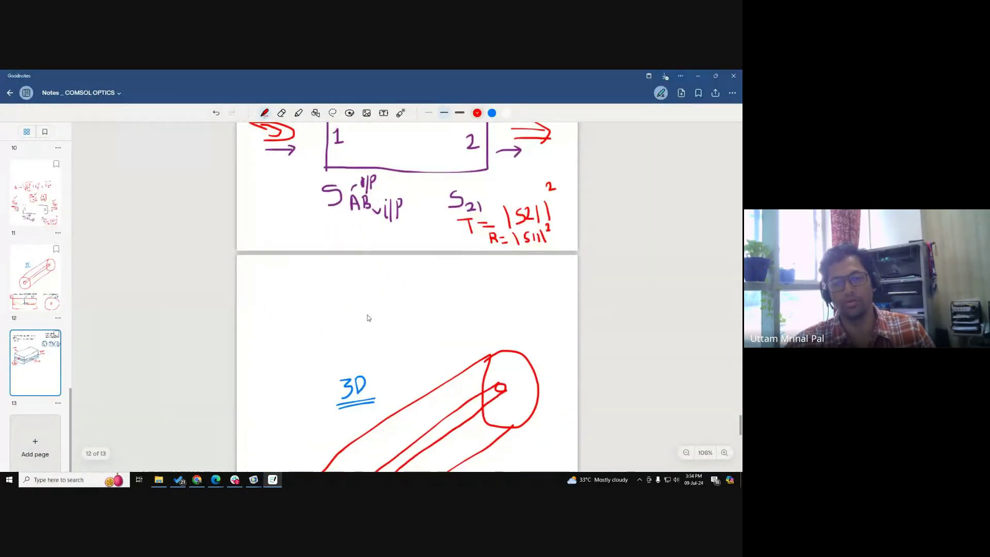
scroll(367, 315, "down", 4)
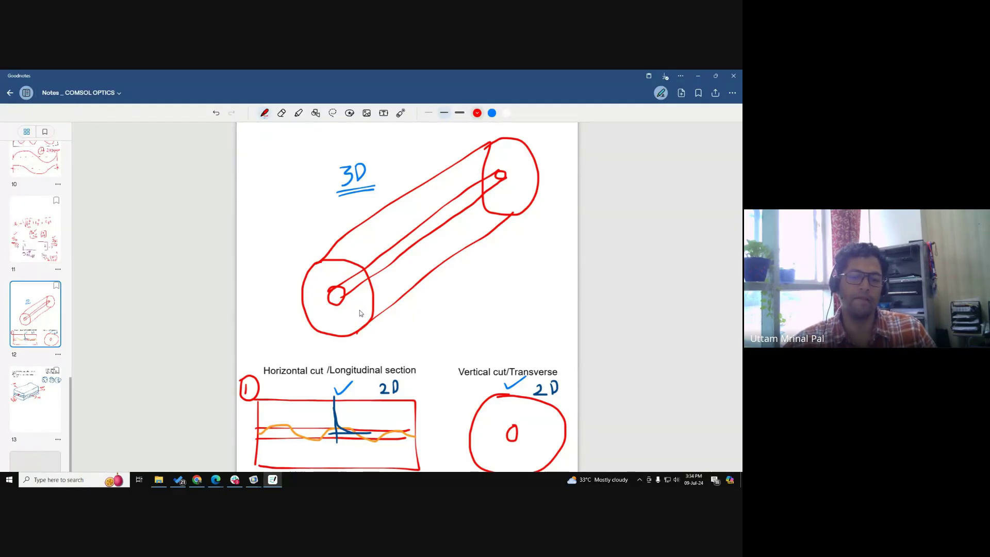
scroll(360, 313, "down", 4)
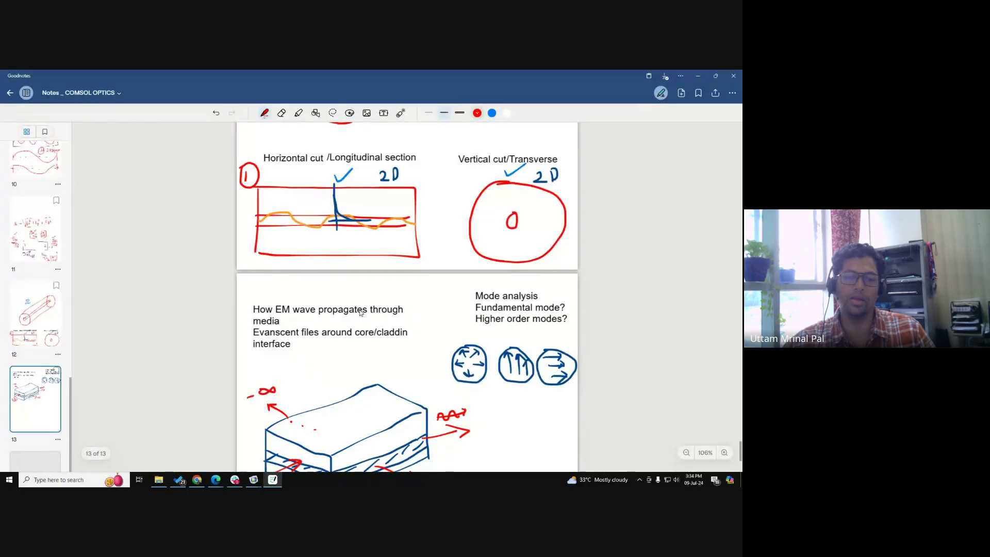
scroll(360, 312, "up", 4)
scroll(360, 313, "down", 4)
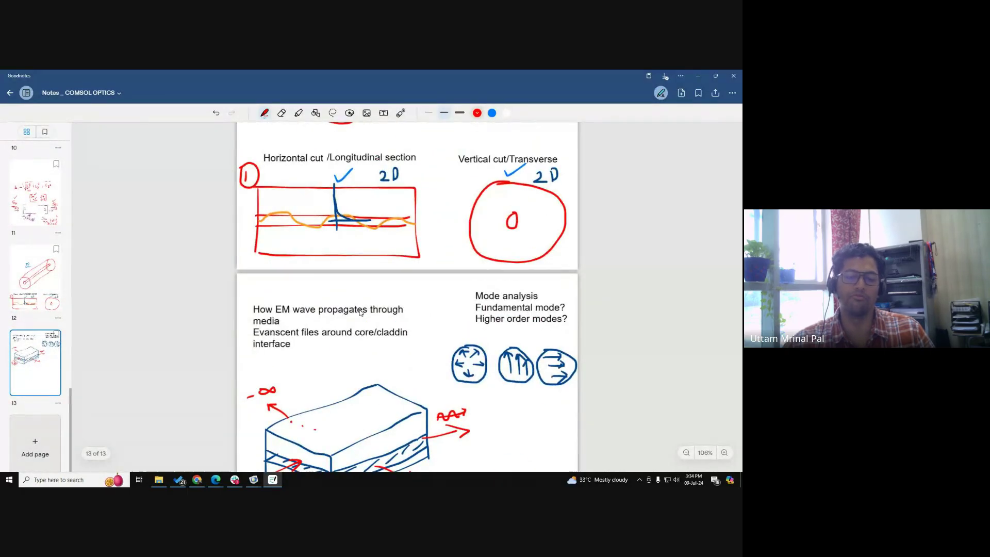
left_click(264, 208)
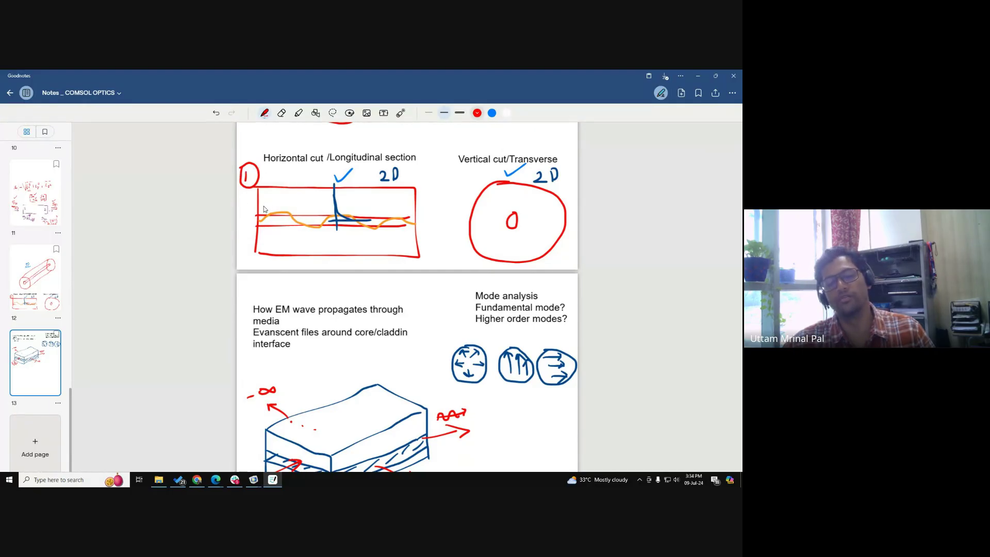
scroll(264, 209, "down", 4)
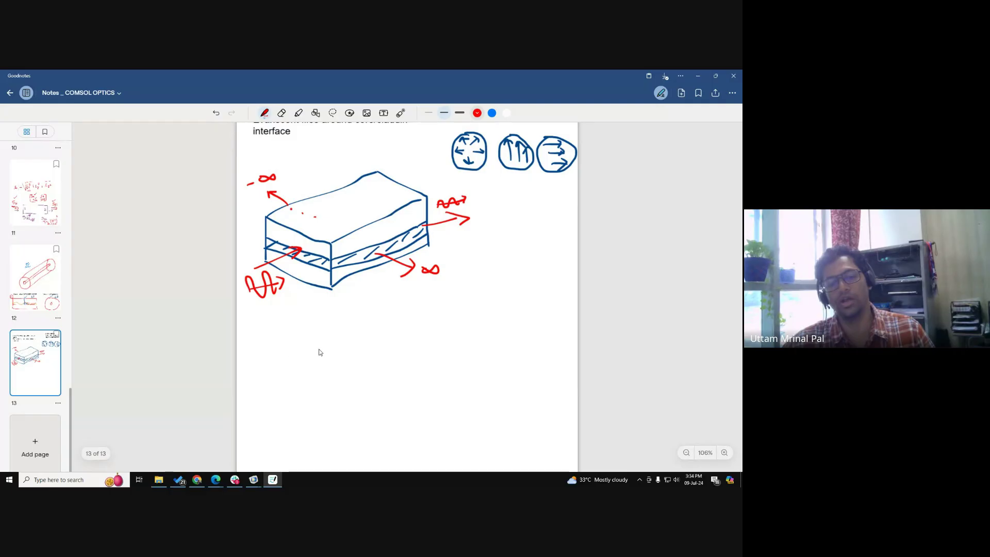
Step: Sketch a red bell-shaped mode profile on crossed axes below the slab waveguide drawing, and undo the stray stroke beside the slab
left_click_drag(324, 386, 323, 418)
mouse_move(280, 385)
left_mouse_down()
mouse_move(368, 381)
mouse_move(356, 367)
mouse_move(371, 369)
left_mouse_up()
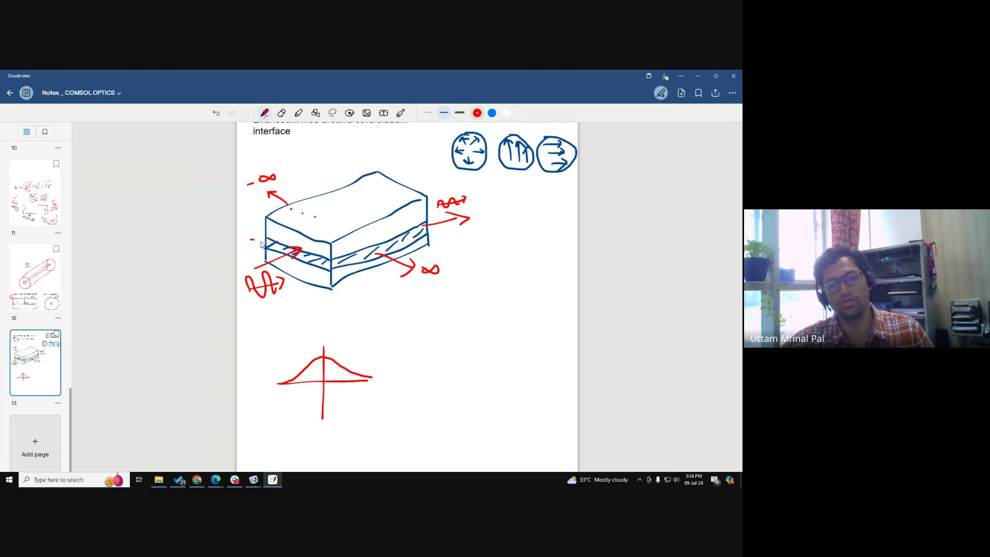
key("ctrl+z")
Step: Set the pen colour to green and sketch a mode profile on the slab's input face with an arrow along its length
left_click(478, 113)
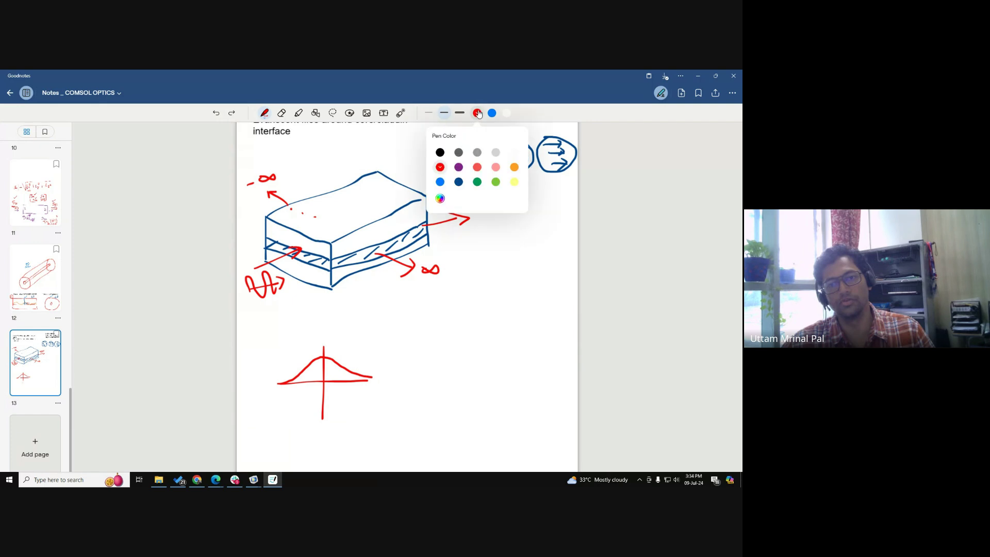
left_click(477, 182)
left_click(254, 245)
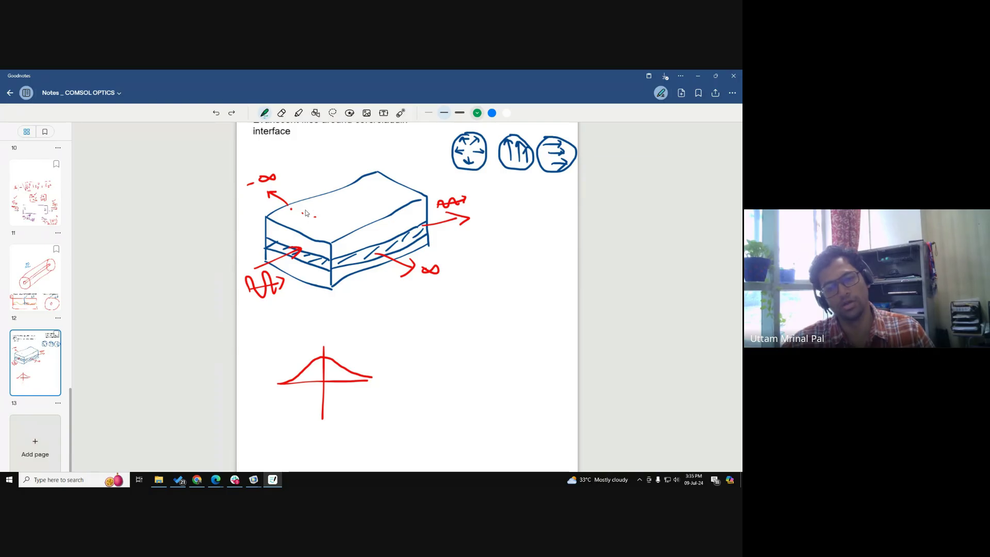
left_click_drag(306, 227, 294, 308)
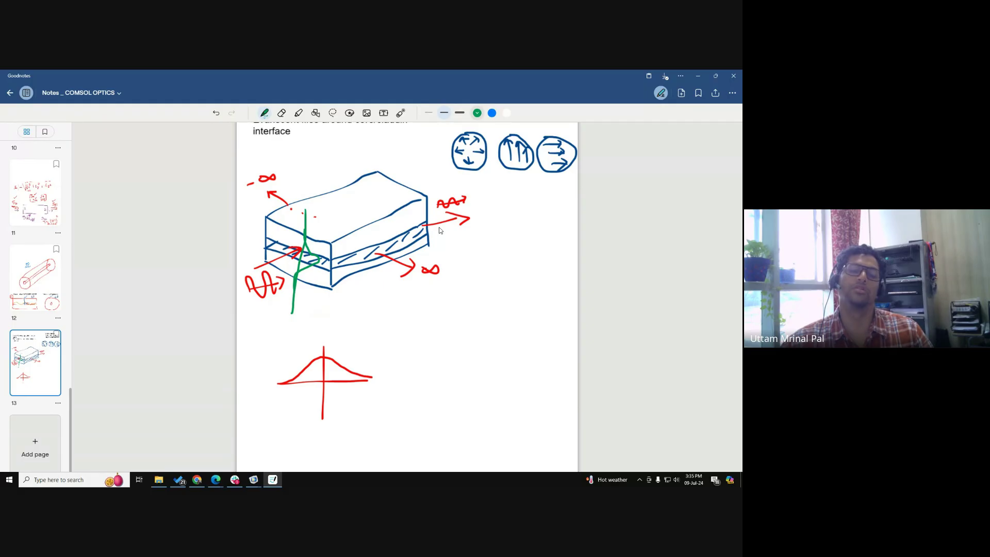
left_click_drag(315, 253, 400, 228)
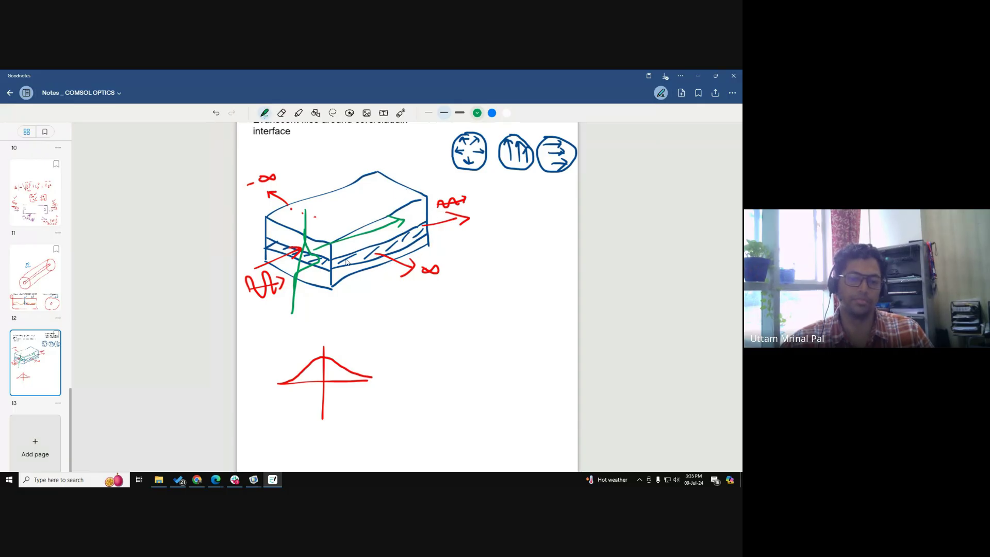
Step: Switch to the COMSOL model and set the type of port for Port 1 to Numeric
key("alt+Tab")
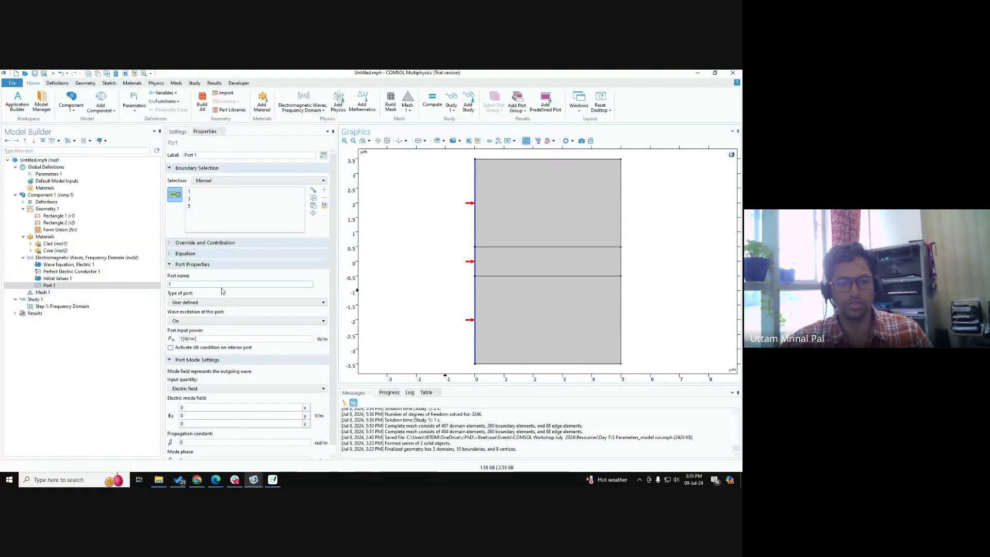
left_click(198, 303)
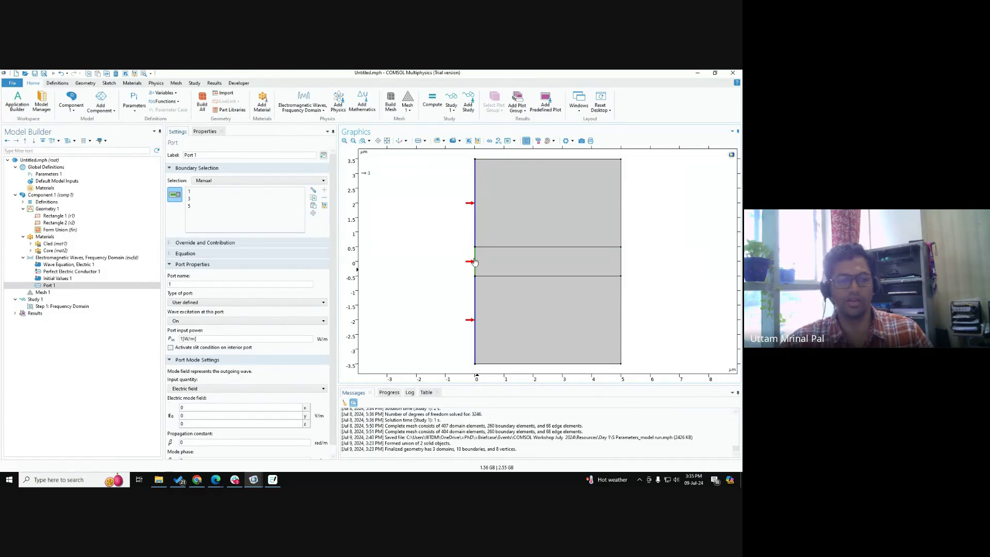
key("ctrl")
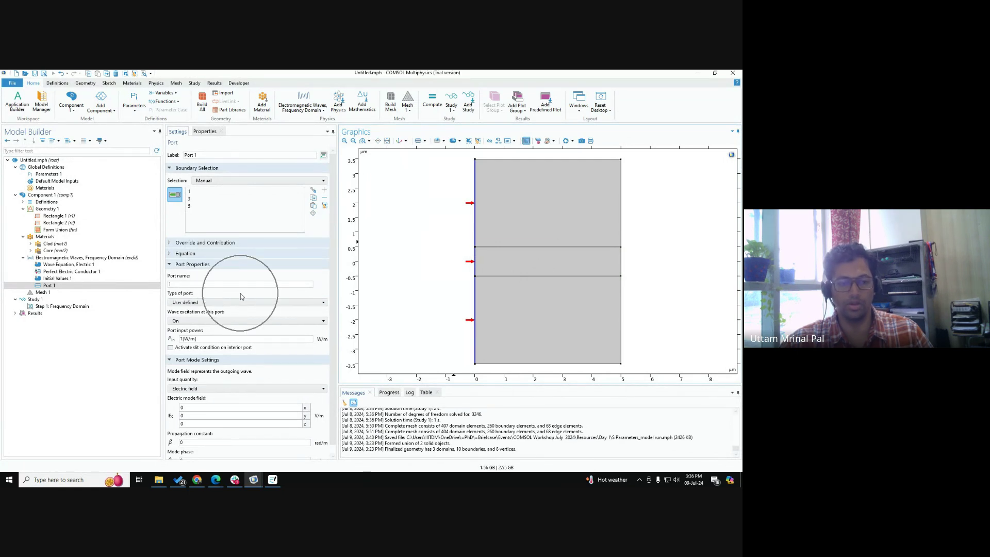
left_click(187, 303)
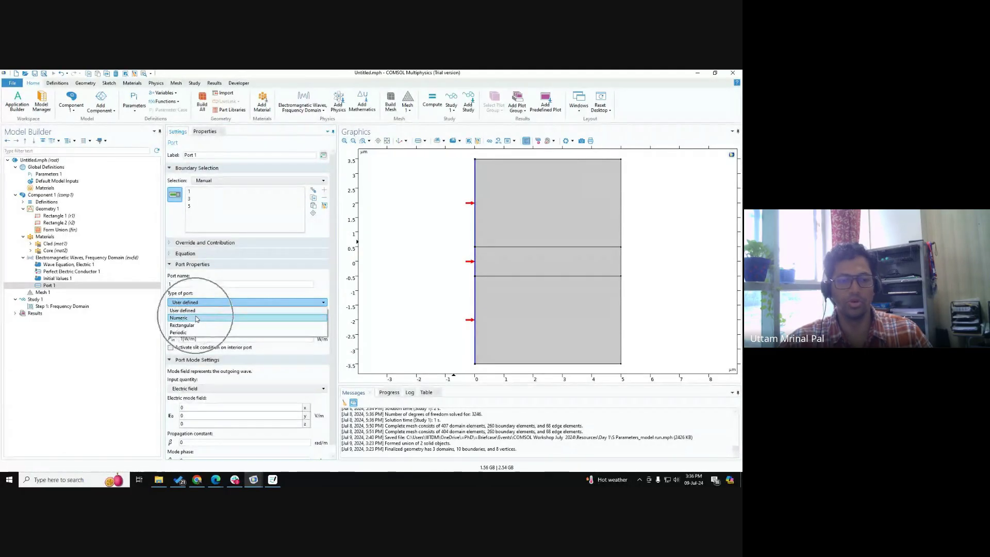
left_click(196, 319)
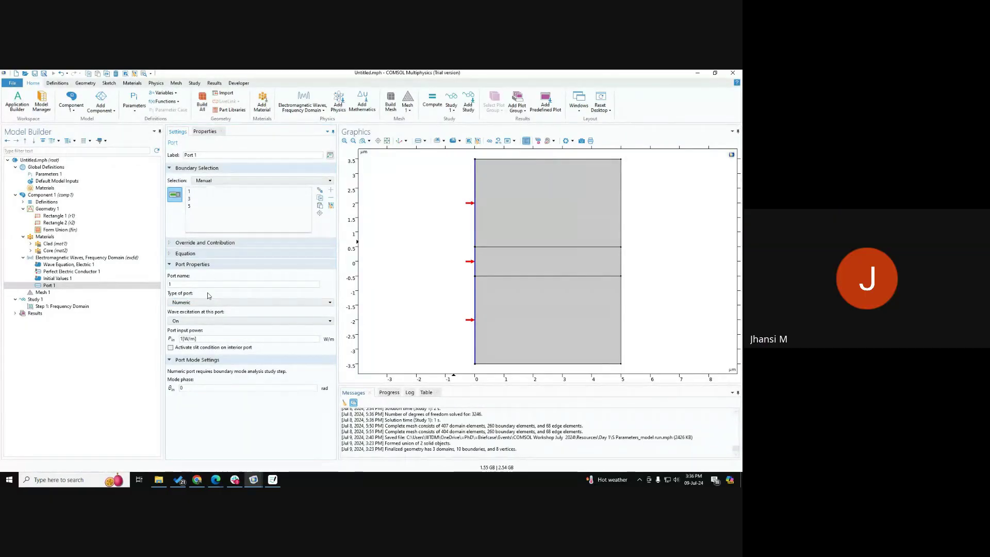
Step: Switch to the Google Meet call in Edge to check who is speaking, and return to the COMSOL model
mouse_move(214, 479)
left_click(200, 460)
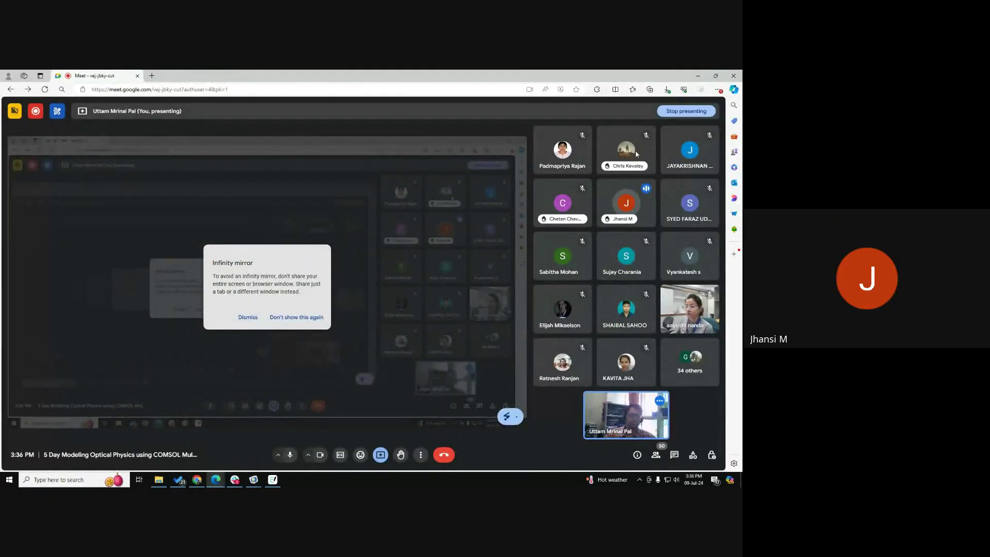
left_click(699, 76)
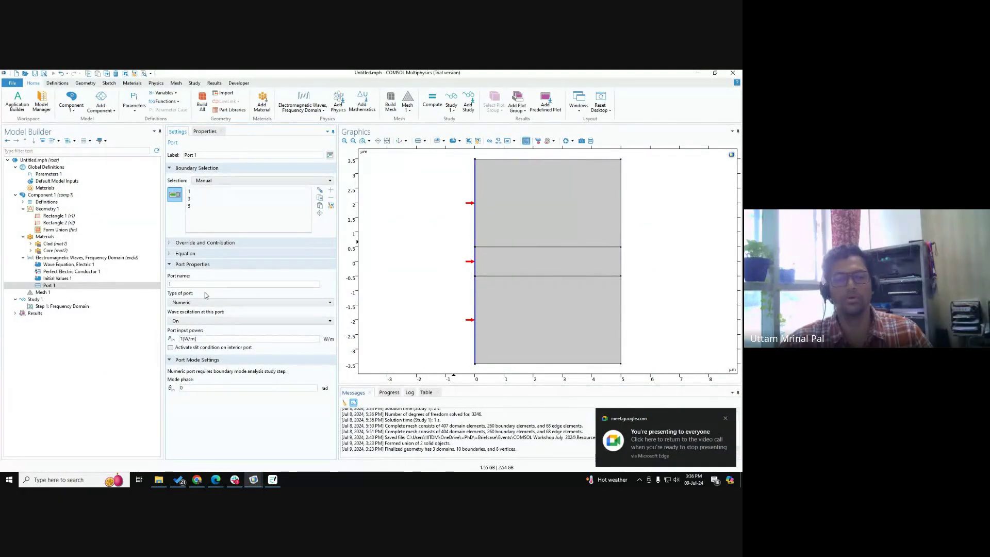
left_click(201, 303)
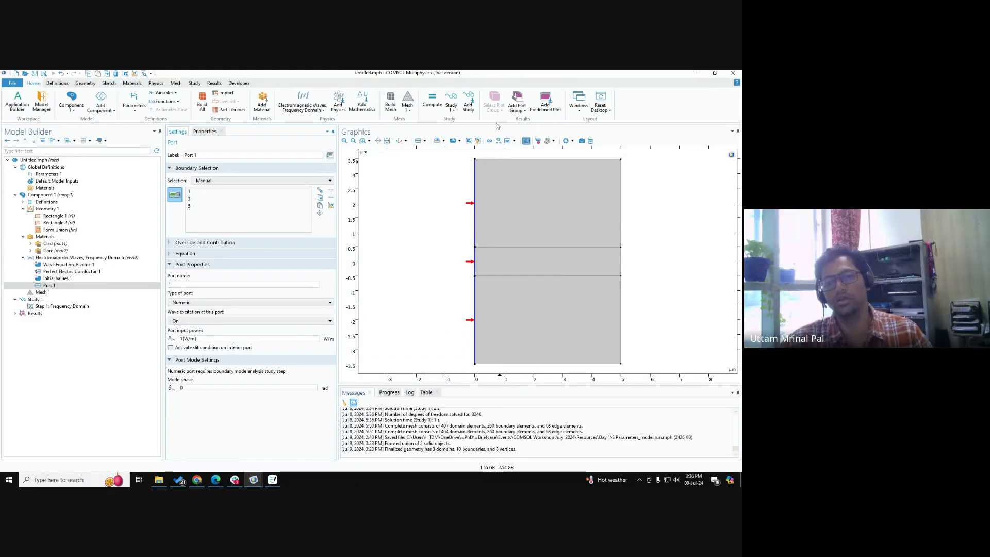
Step: Capture a screen snip of the full waveguide geometry with its port arrows and paste it into Goodnotes beside the red bell-shaped profile
scroll(442, 221, "down", 1)
scroll(442, 221, "down", 2)
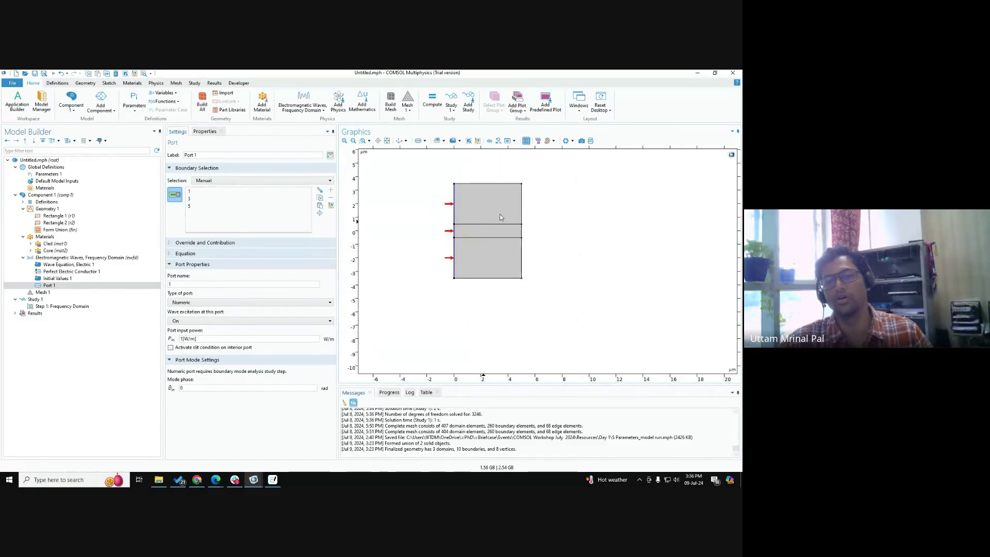
left_click_drag(500, 214, 511, 219)
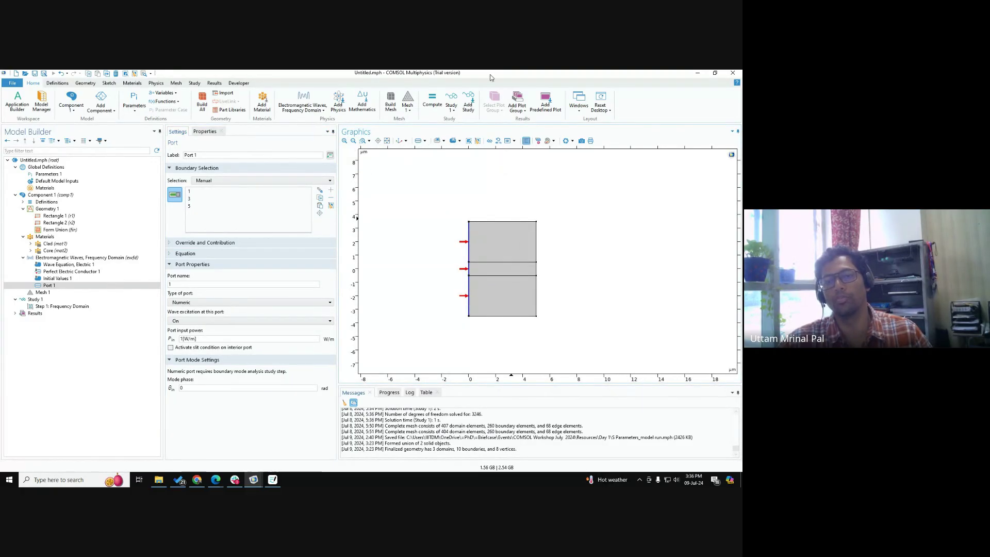
left_click(386, 141)
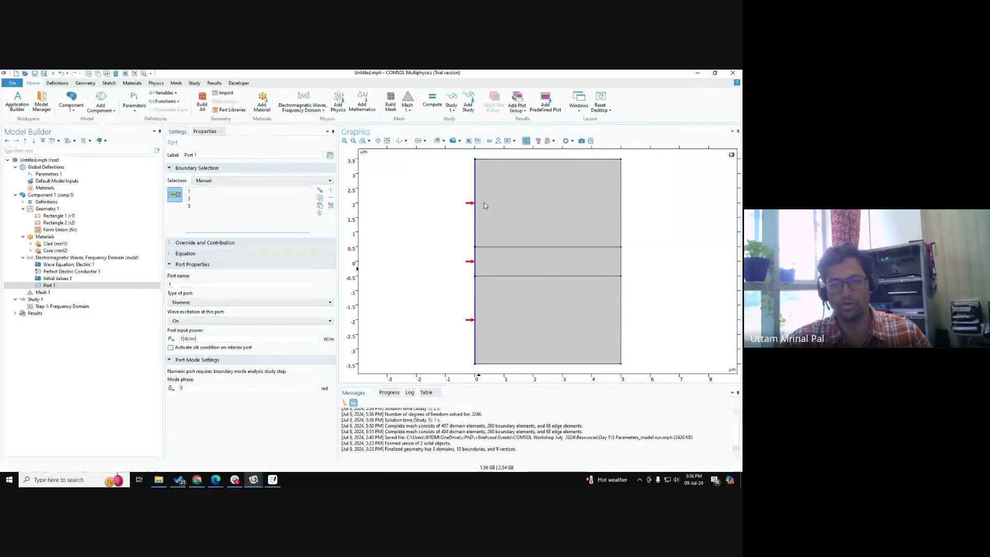
key("super+shift+s")
left_click_drag(457, 151, 630, 369)
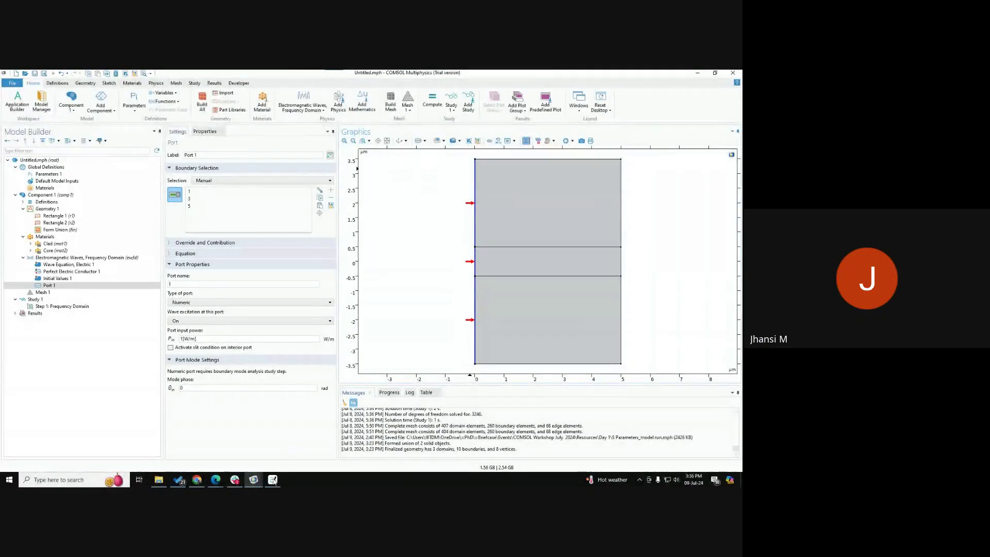
left_click(273, 480)
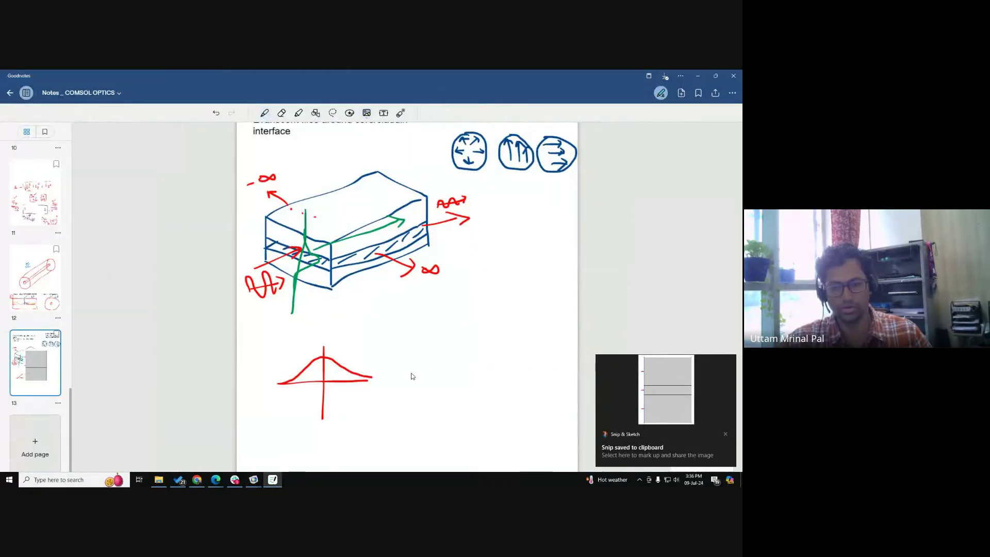
key("ctrl+v")
left_click_drag(404, 336, 459, 428)
scroll(459, 428, "down", 1)
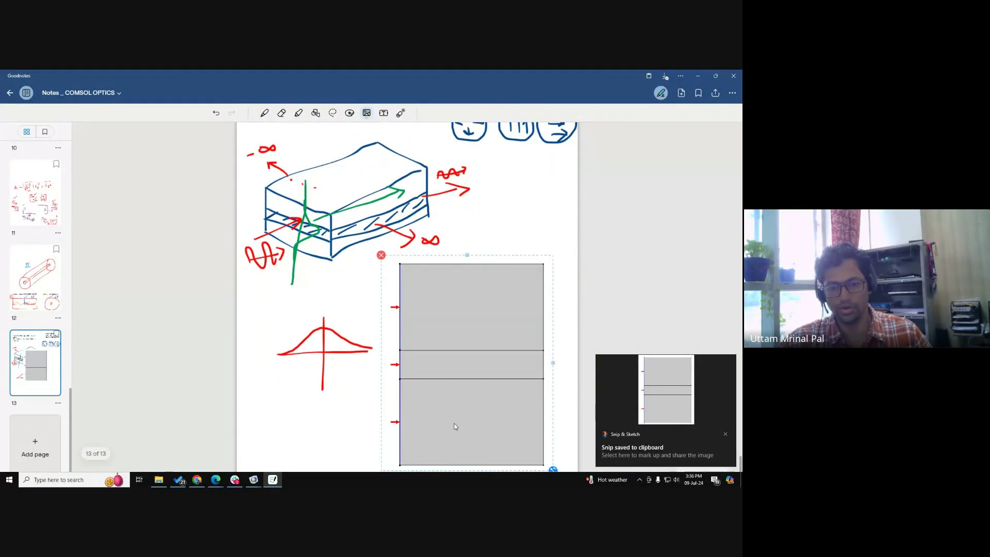
Step: Sketch three green mode profiles across the pasted waveguide image, at its input edge, middle and output end, with propagation arrows along the core
left_click(264, 113)
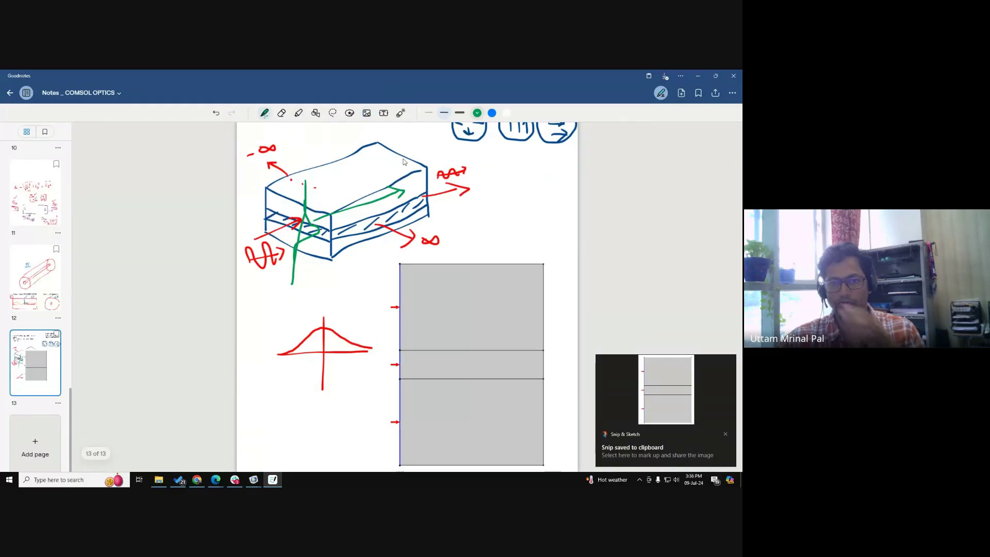
left_click_drag(399, 317, 399, 321)
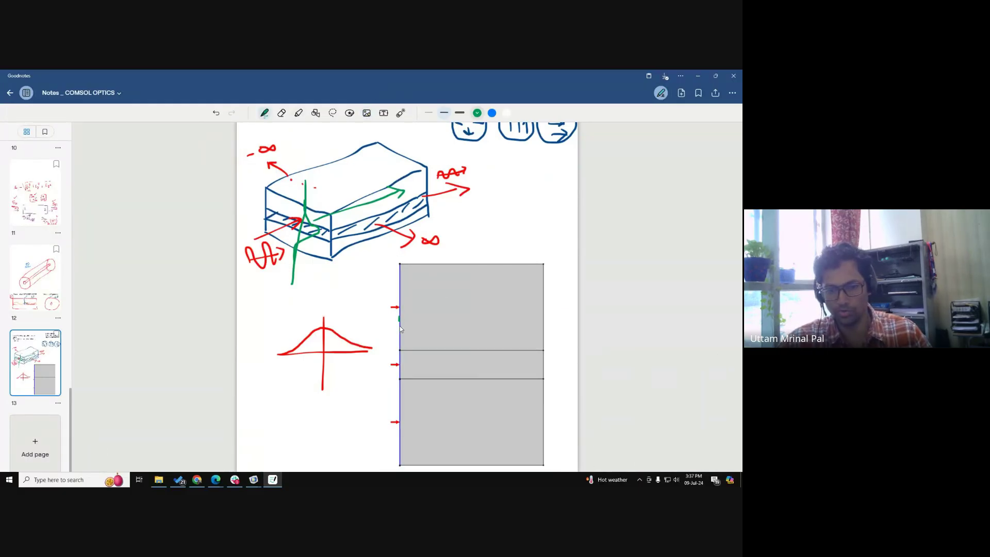
left_click_drag(402, 380, 399, 413)
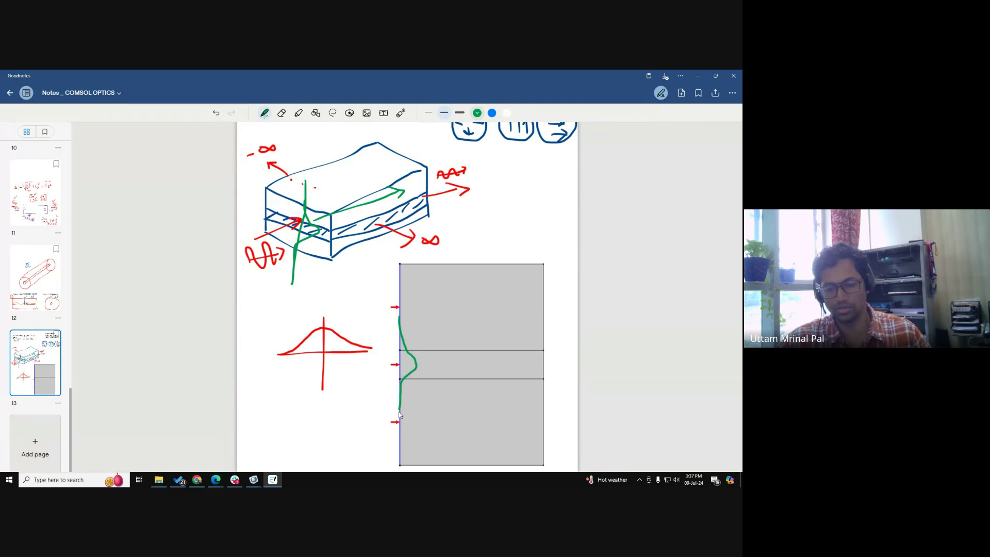
left_click_drag(389, 360, 446, 367)
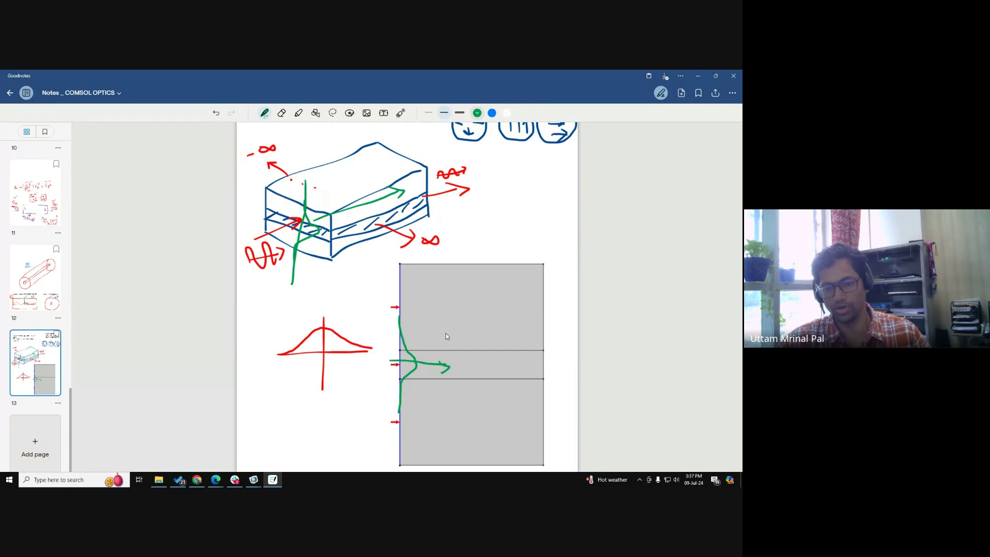
left_click_drag(455, 308, 461, 423)
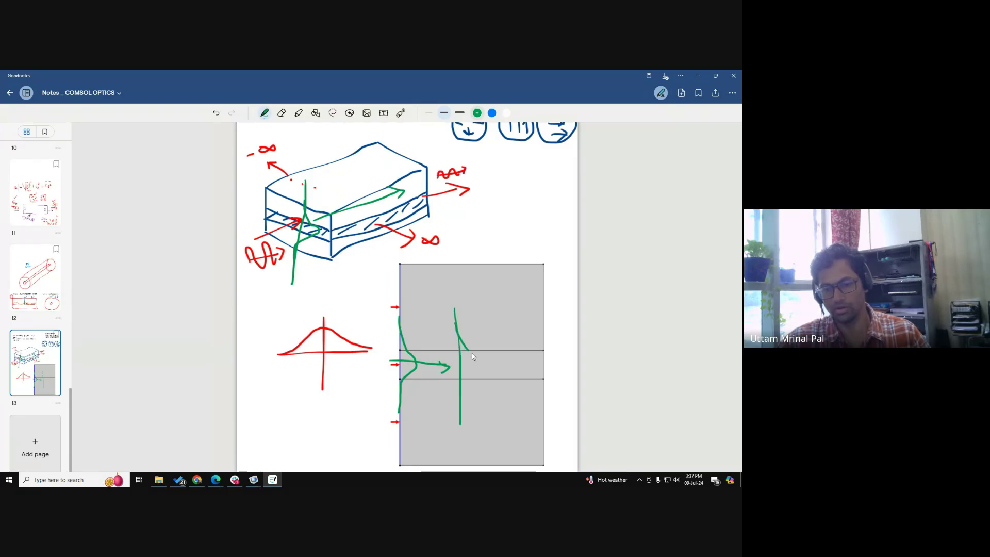
left_click_drag(473, 356, 458, 394)
left_click_drag(513, 325, 512, 411)
mouse_move(513, 327)
left_mouse_down()
mouse_move(525, 356)
mouse_move(513, 411)
left_mouse_up()
left_click_drag(493, 361, 536, 363)
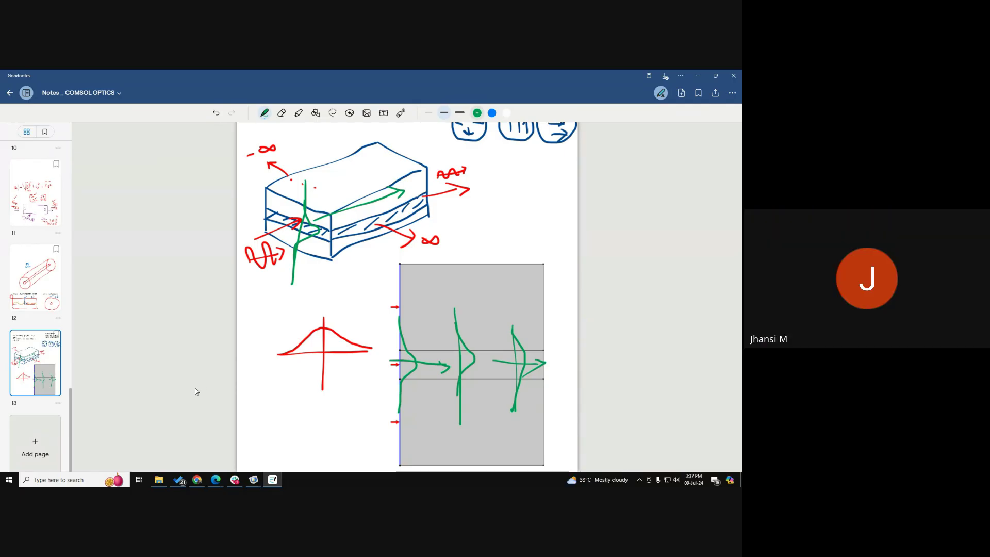
Step: Check the COMSOL geometry, then add green outward arrows at the upper and lower claddings of the pasted waveguide image in Goodnotes
key("alt+Tab")
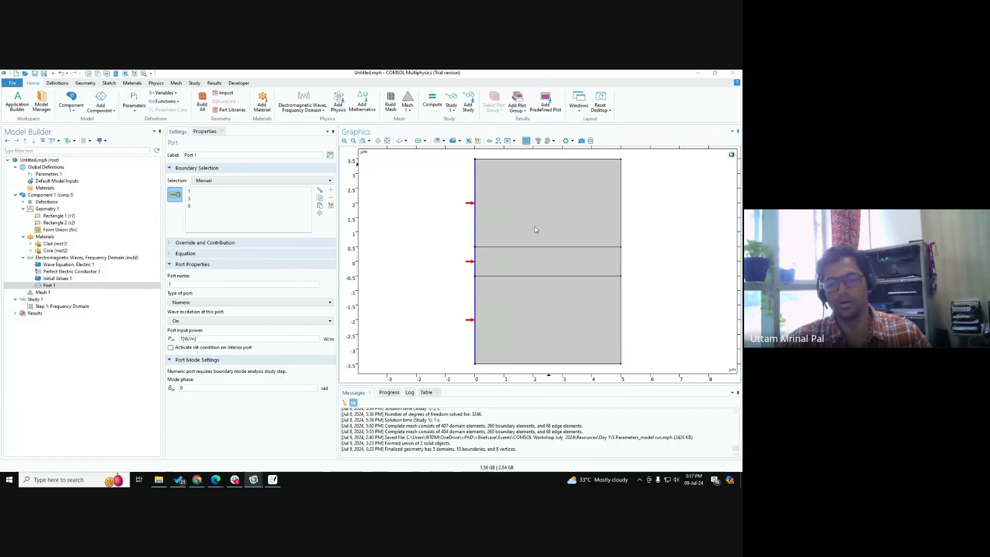
key("alt+Tab")
left_click_drag(472, 280, 469, 224)
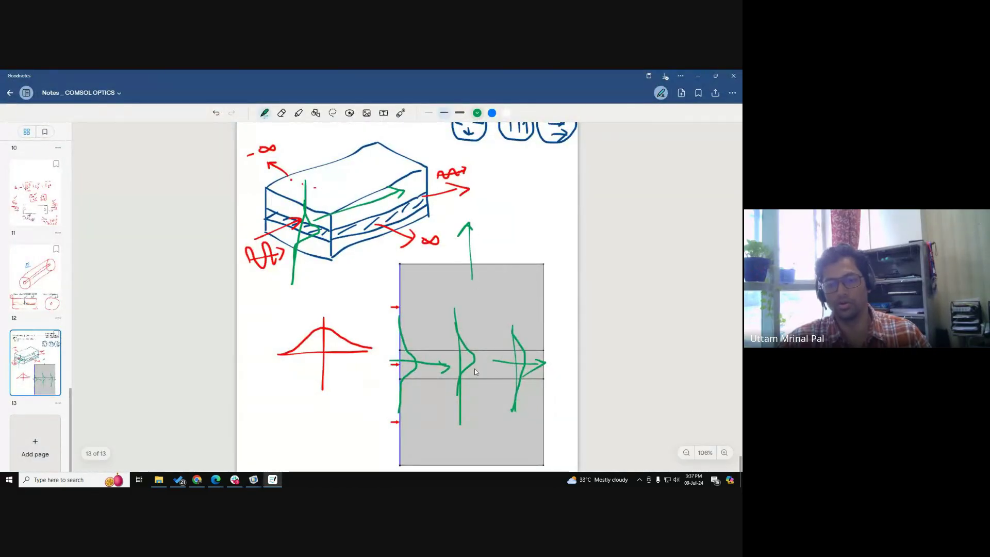
mouse_move(469, 434)
left_mouse_down()
mouse_move(470, 469)
mouse_move(478, 461)
left_mouse_up()
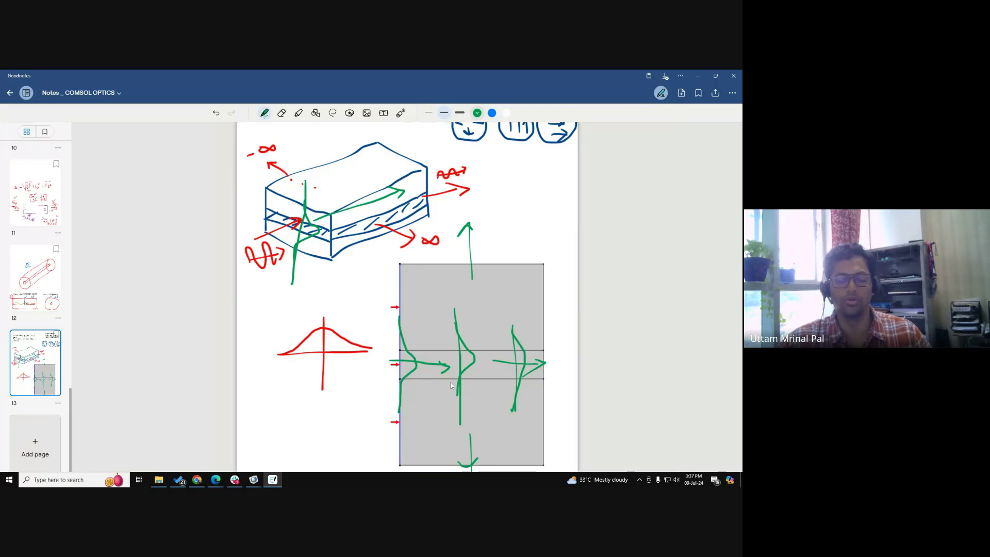
Step: Return to the COMSOL model and review the Port 1 settings and its boundaries on the waveguide's input edge
key("alt+Tab")
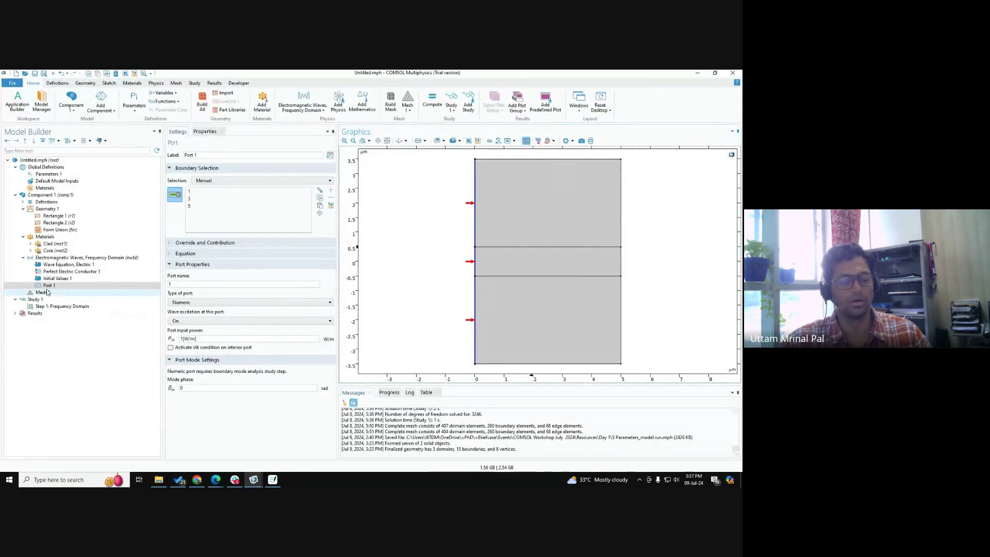
left_click(50, 286)
left_click(238, 421)
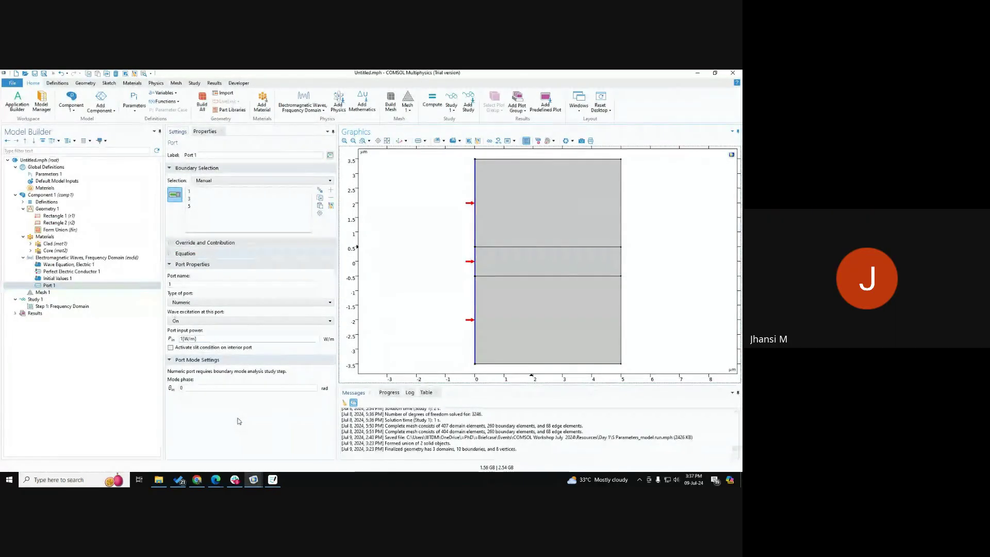
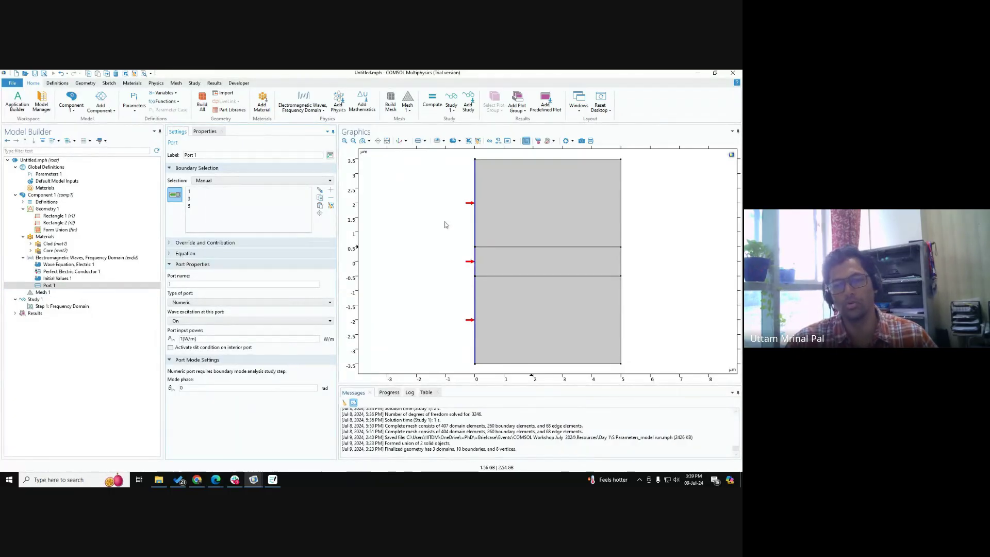
left_click(475, 223)
left_click(476, 310)
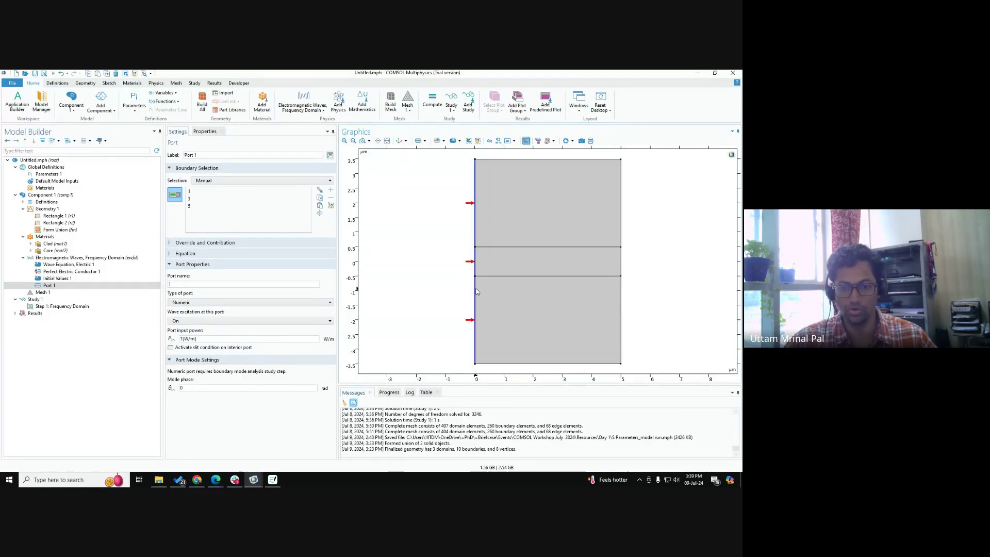
Step: In Goodnotes, circle in light pink the upper and lower tails of the mode profiles at the waveguide's input edge and middle, then return to COMSOL
key("alt+Tab")
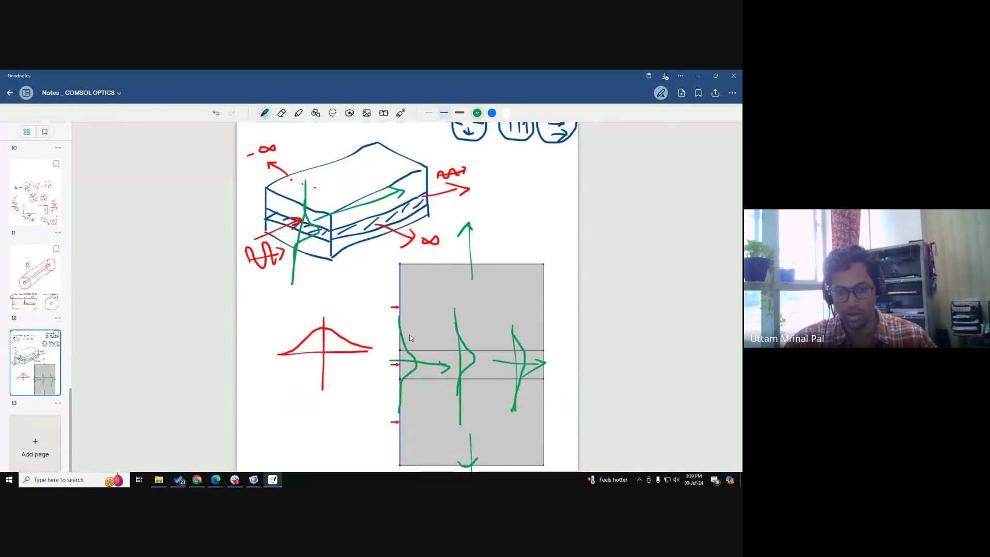
left_click(478, 113)
left_click(496, 168)
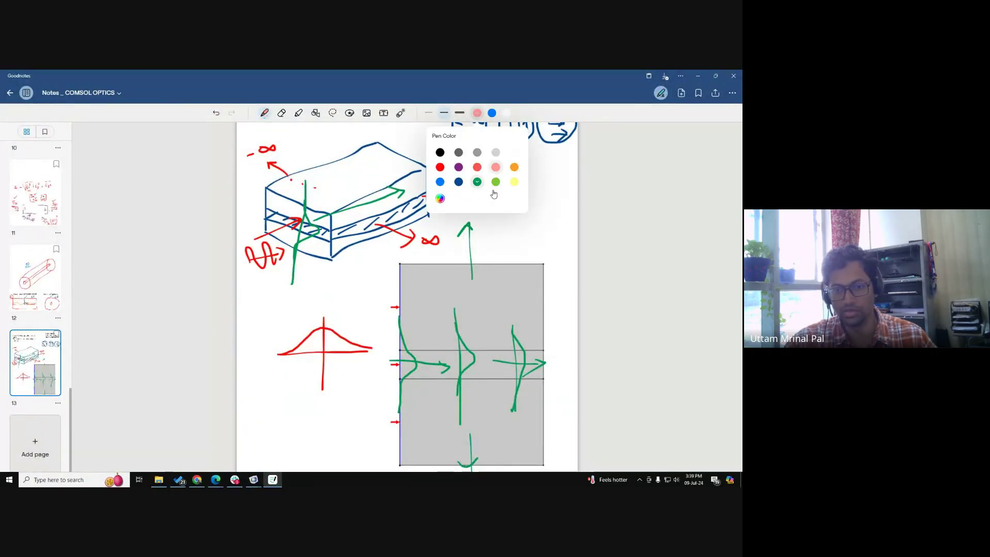
left_click_drag(407, 324, 387, 342)
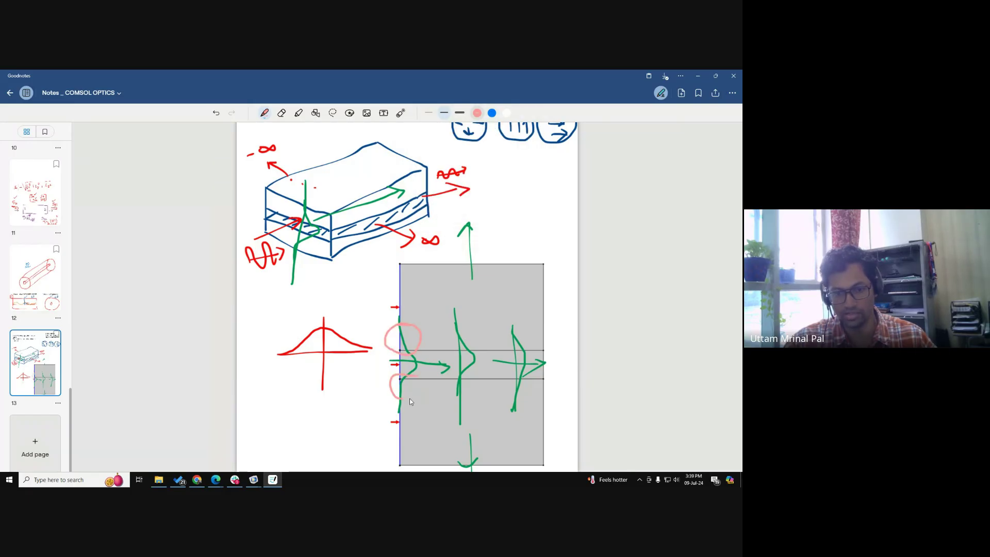
left_click_drag(410, 401, 415, 378)
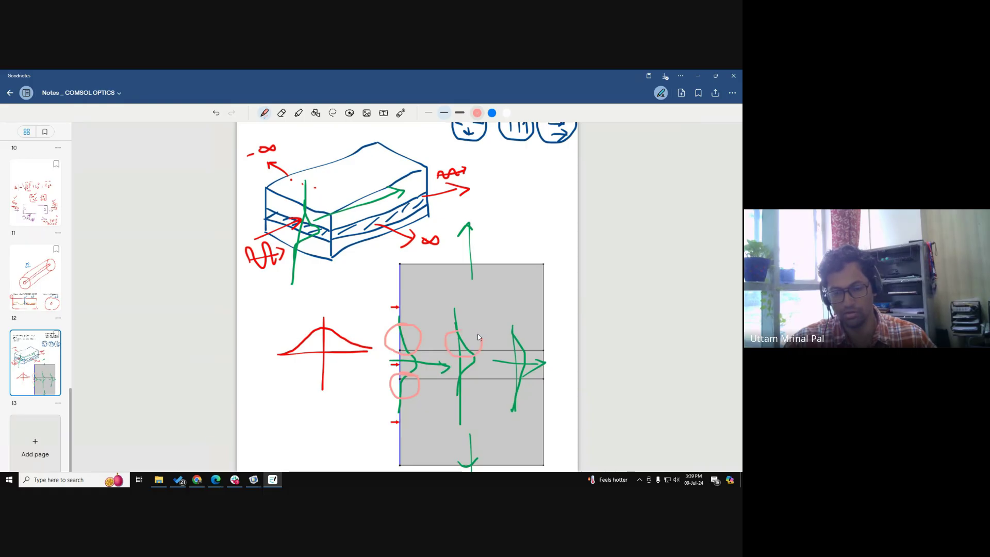
left_click_drag(468, 401, 464, 381)
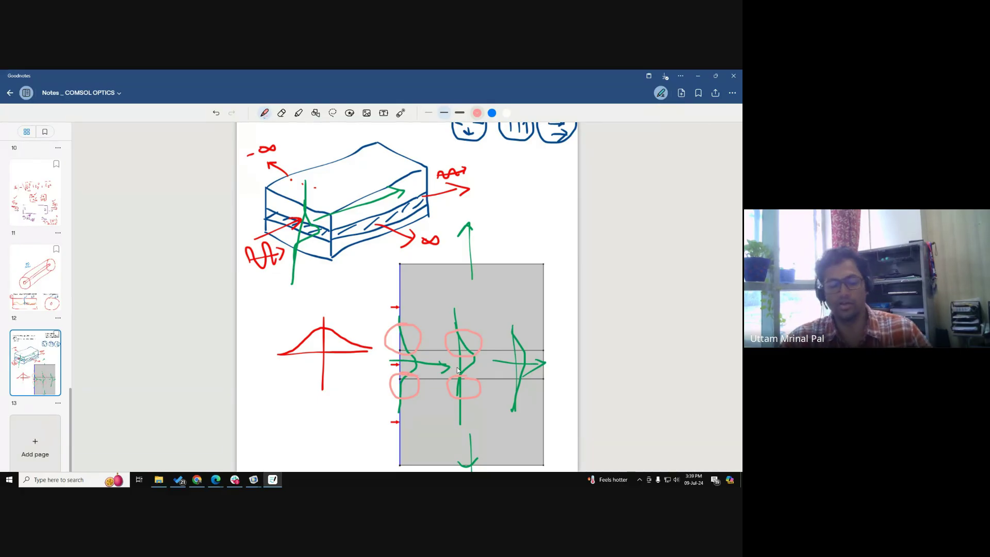
key("alt+Tab")
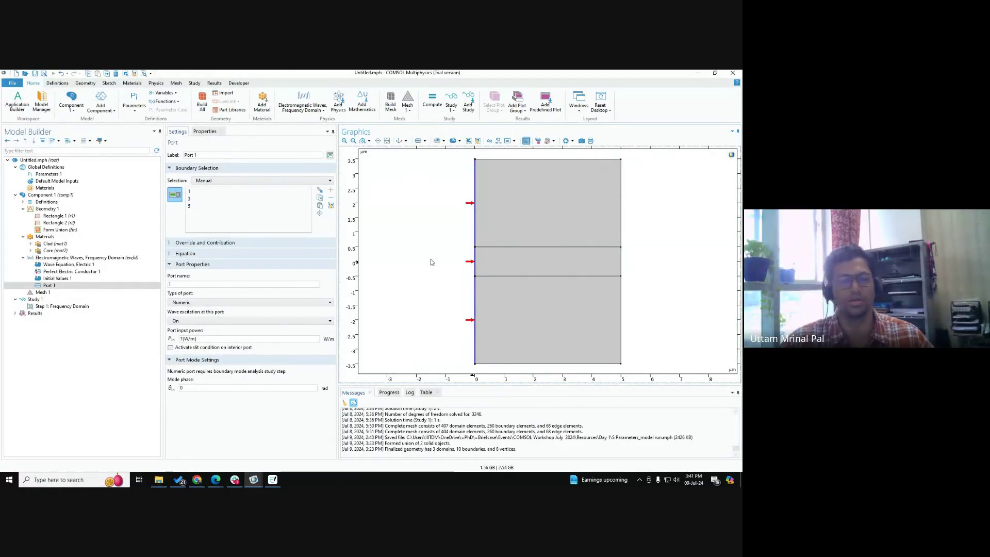
Step: Switch to the Google Meet call, admit the waiting participant, and return to the COMSOL model
left_click(249, 287)
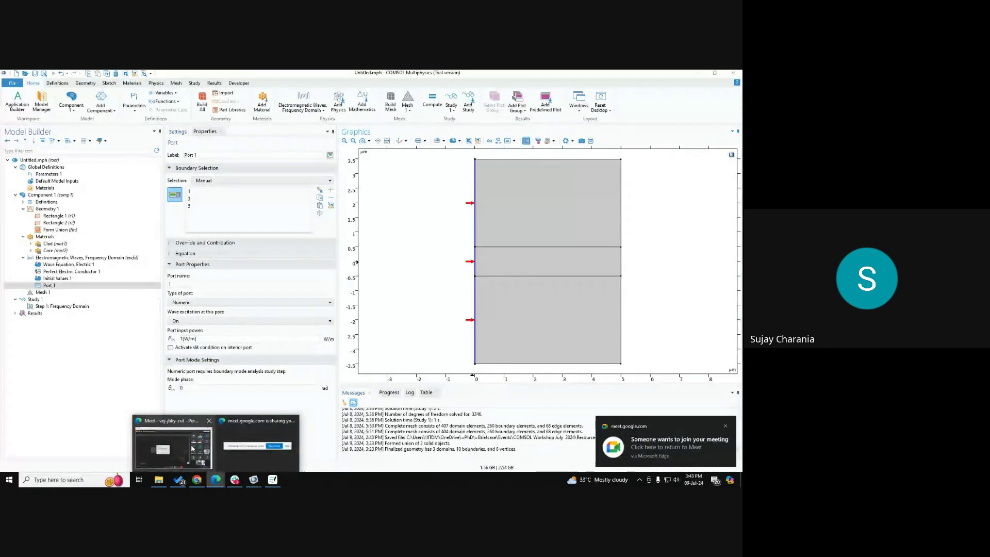
left_click(621, 453)
left_click(672, 461)
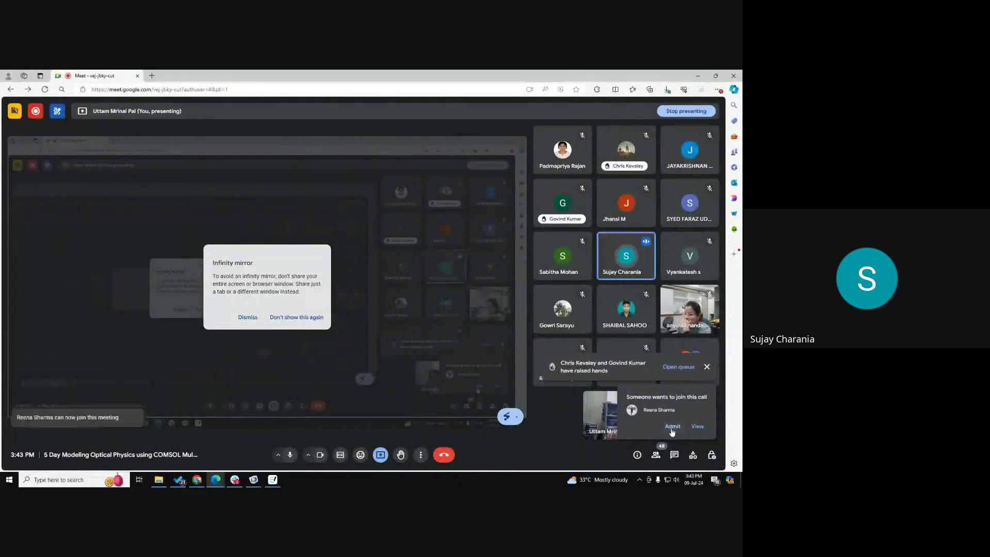
left_click(699, 76)
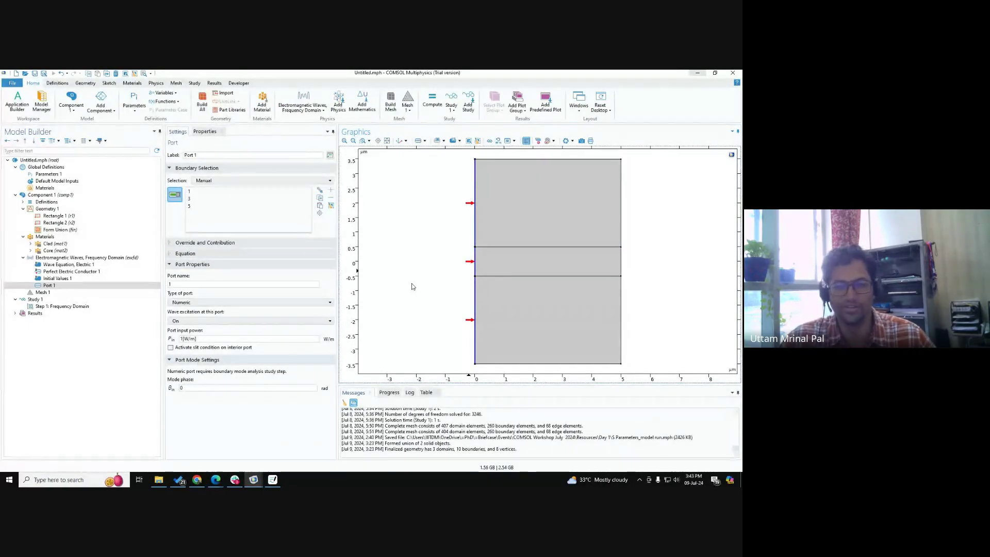
Step: Duplicate the Port 1 node under Electromagnetic Waves, Frequency Domain
left_click(59, 287)
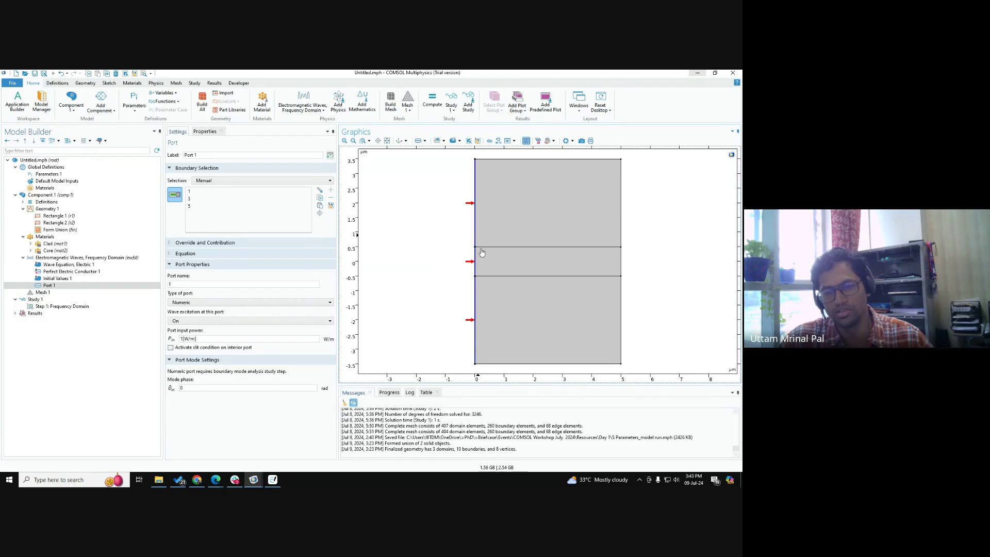
left_click(81, 285)
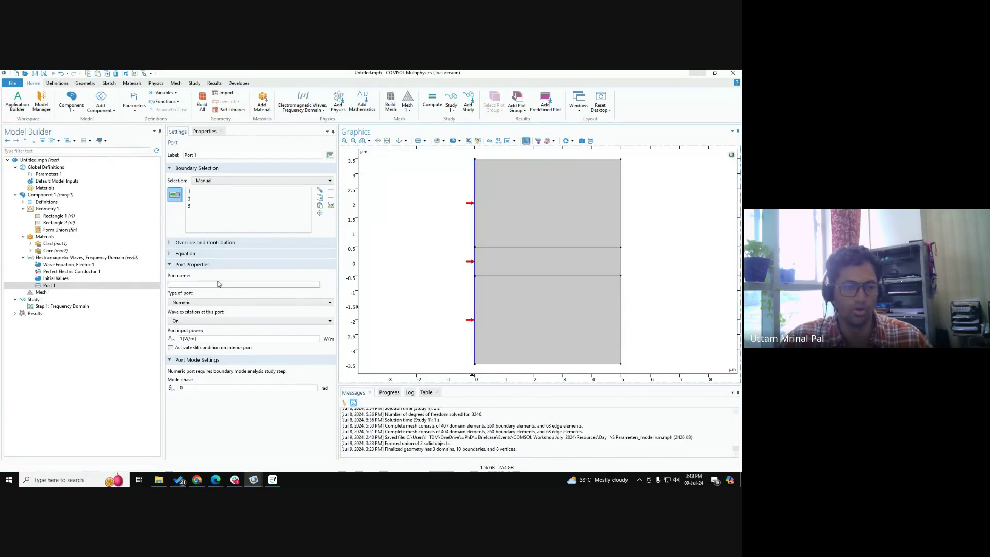
left_click(64, 287)
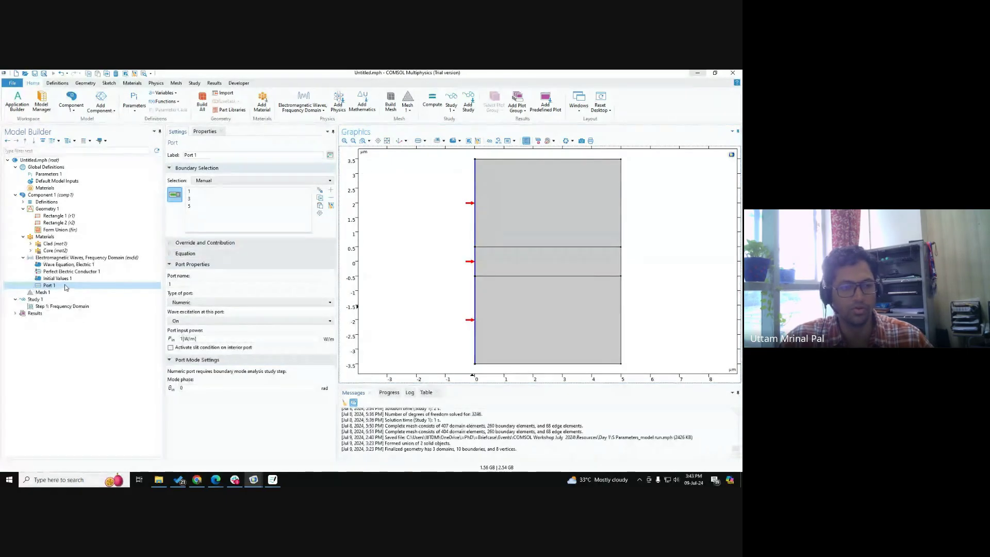
right_click(66, 286)
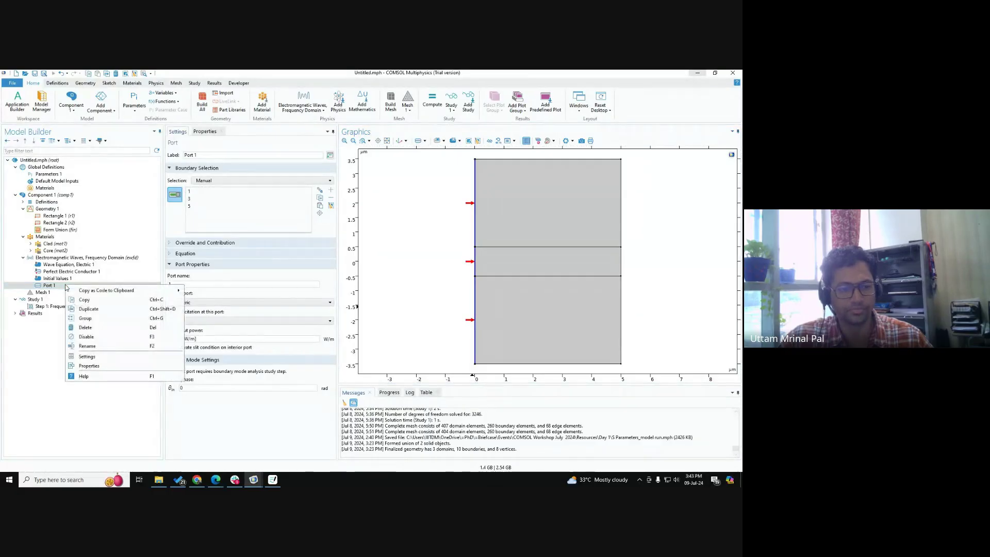
left_click(88, 309)
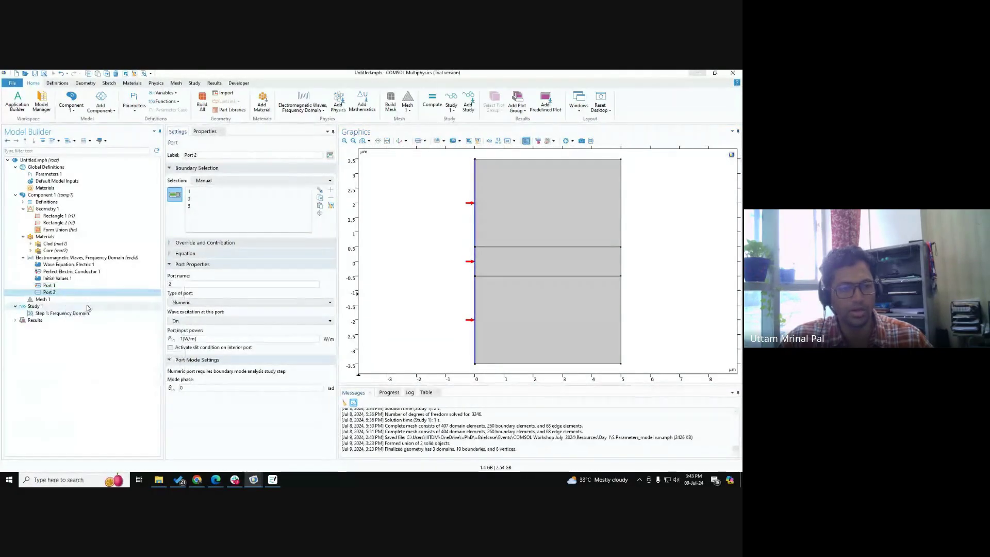
Step: Replace Port 2's boundaries with 8, 9 and 10 on the waveguide's output edge and set its wave excitation to Off
left_click(332, 206)
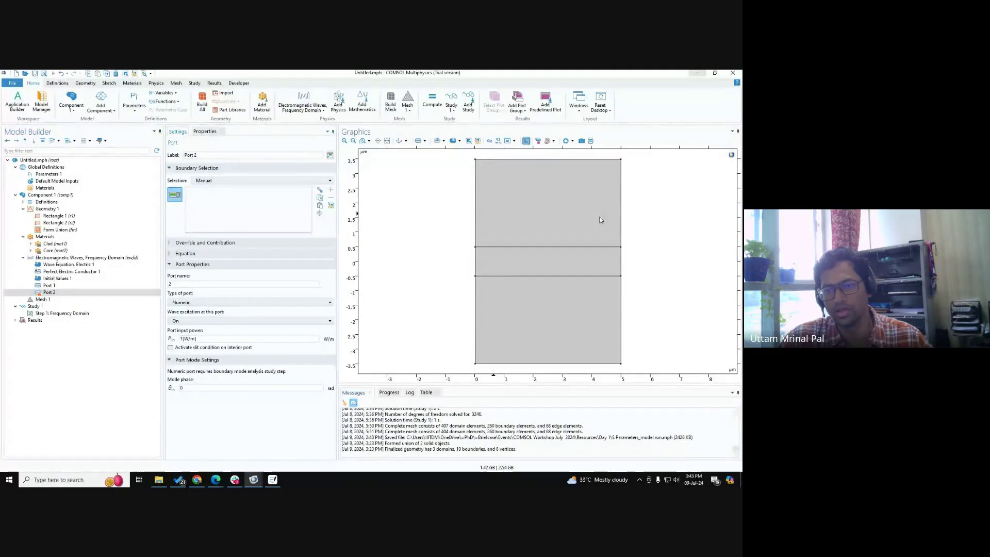
left_click(621, 270)
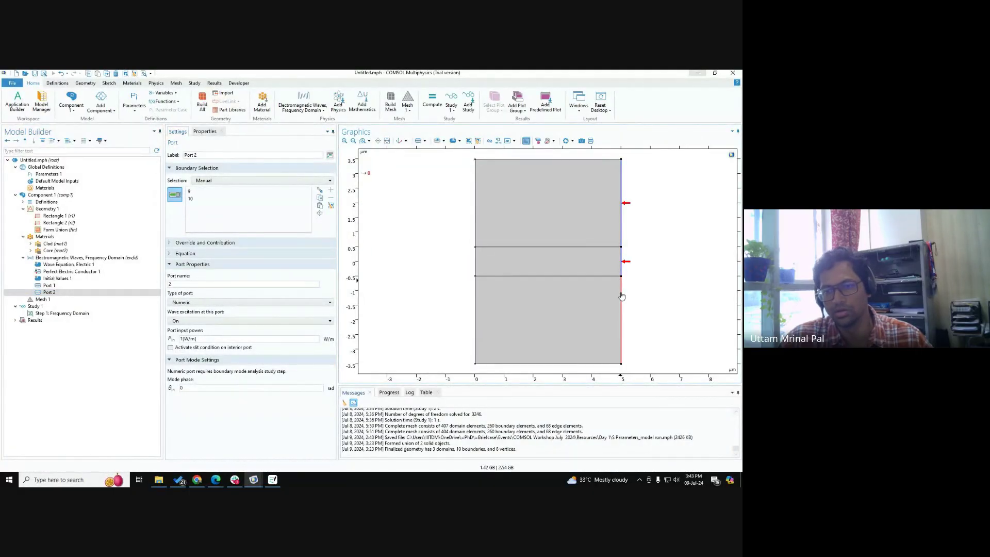
left_click(621, 325)
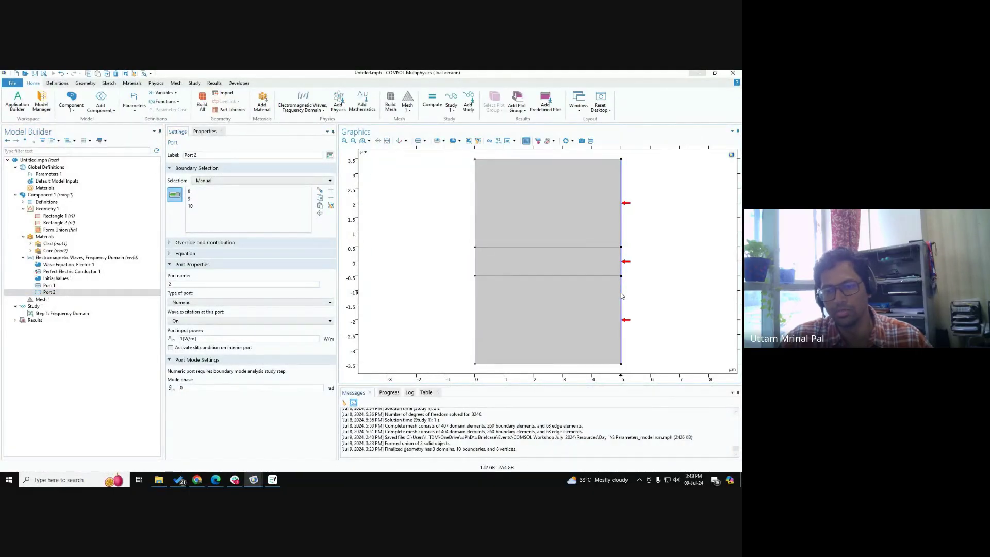
left_click(204, 322)
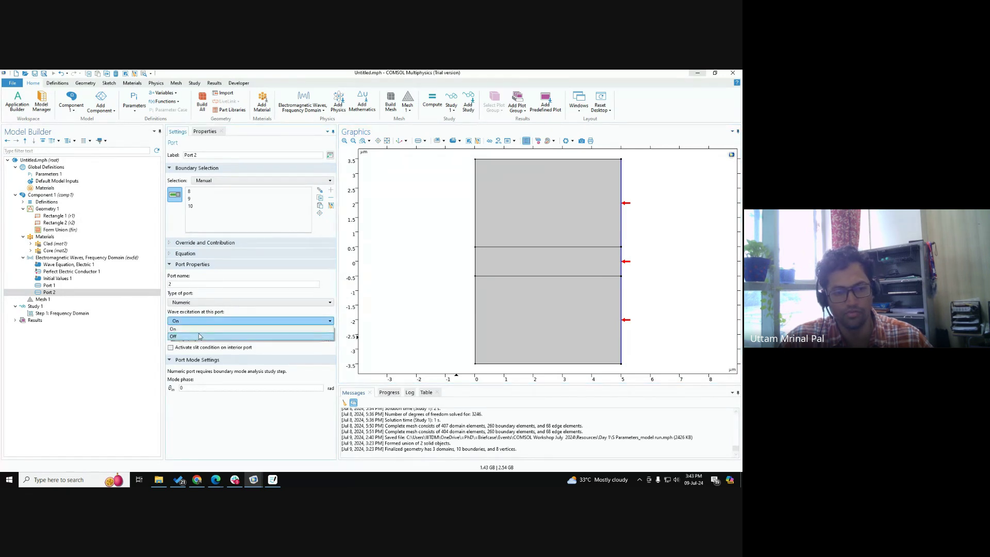
left_click(199, 333)
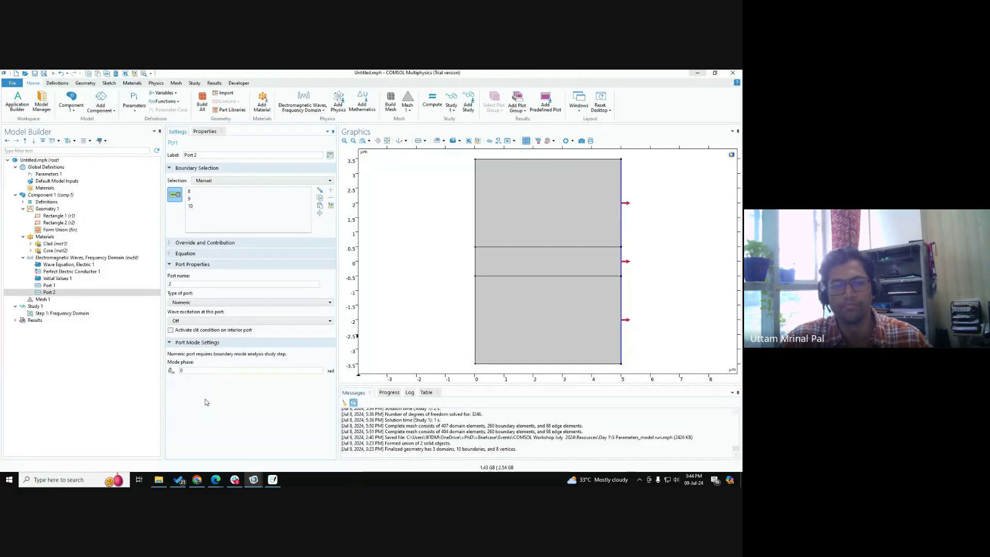
Step: Compare the settings and boundaries of Port 1 and Port 2, including the wave excitation option
left_click(49, 285)
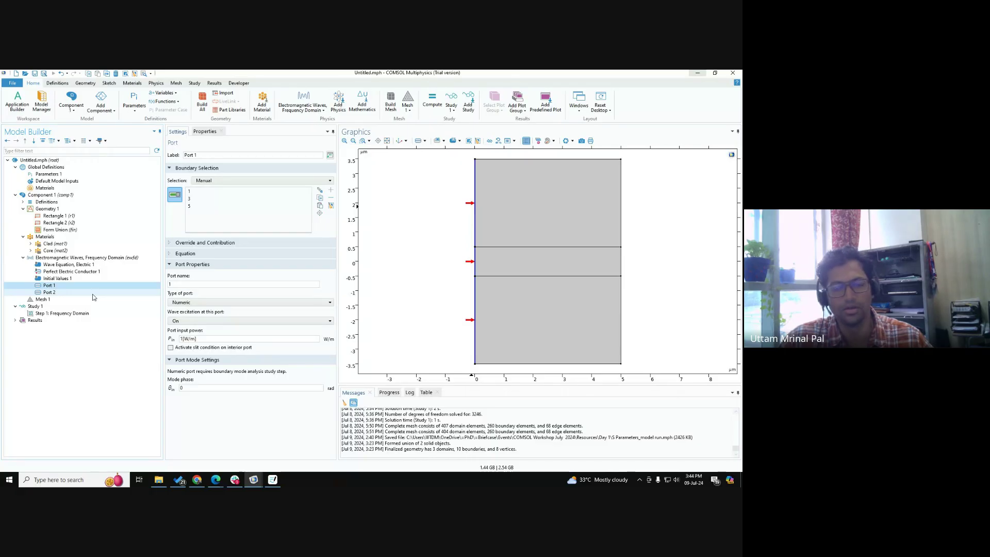
left_click(50, 292)
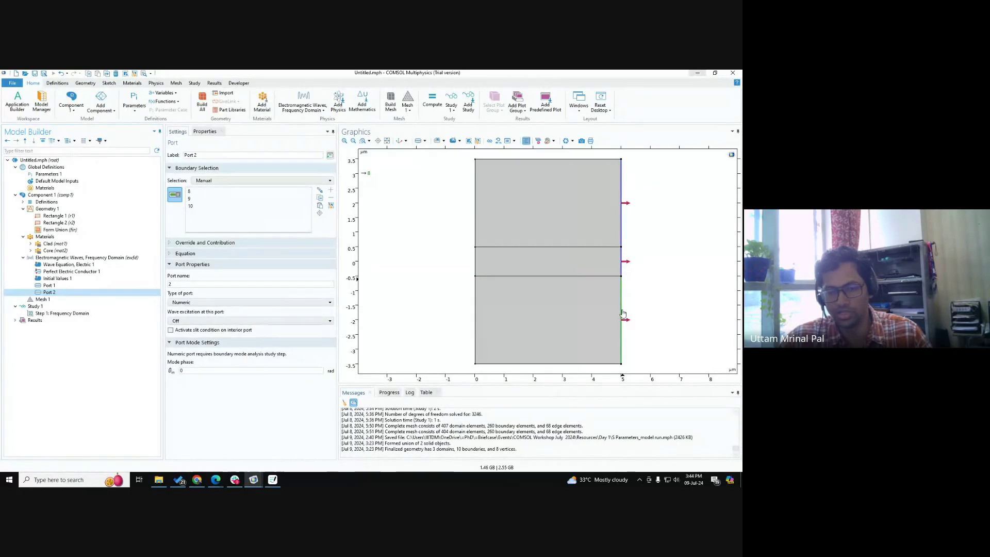
left_click(195, 321)
left_click(196, 321)
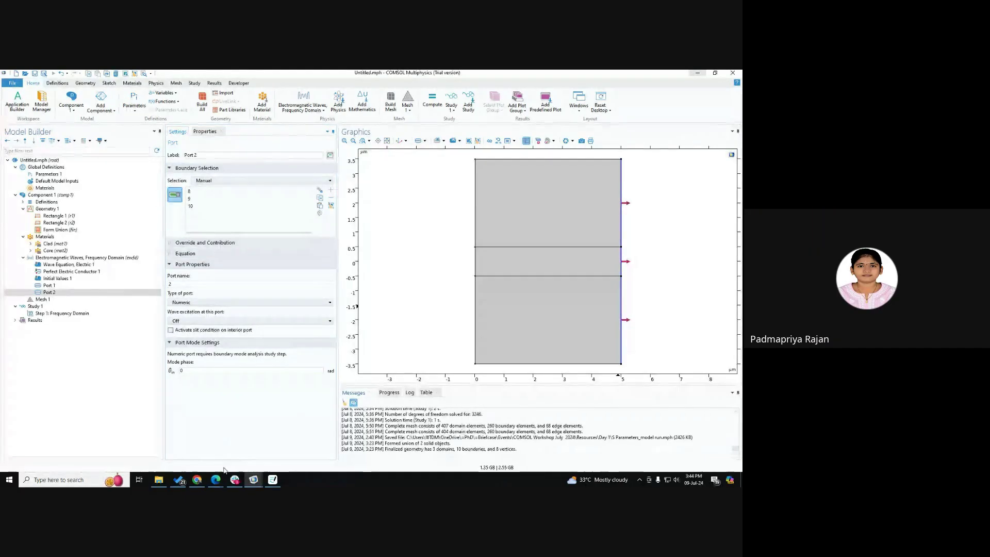
Step: Check the Google Meet call window and return to the COMSOL model
mouse_move(217, 481)
left_click(175, 444)
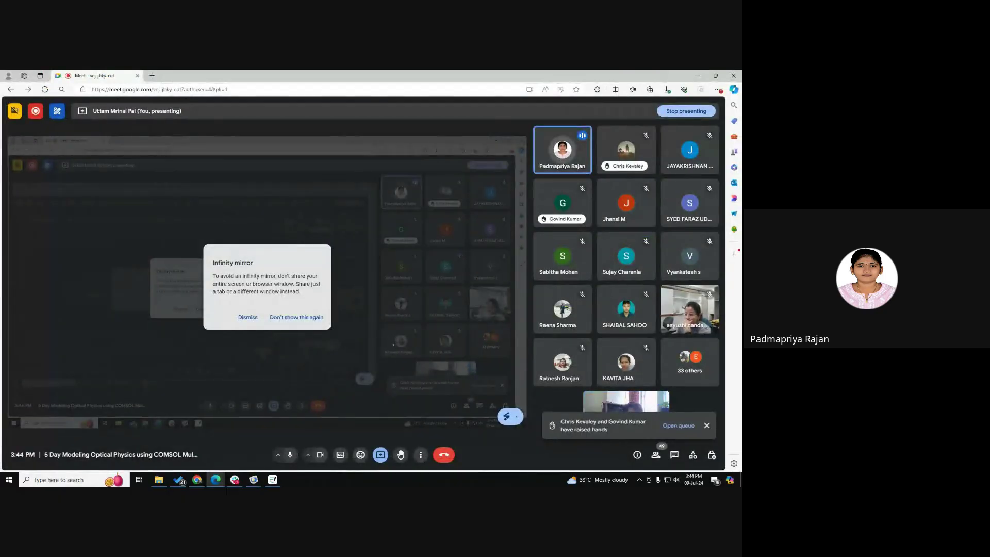
left_click(699, 76)
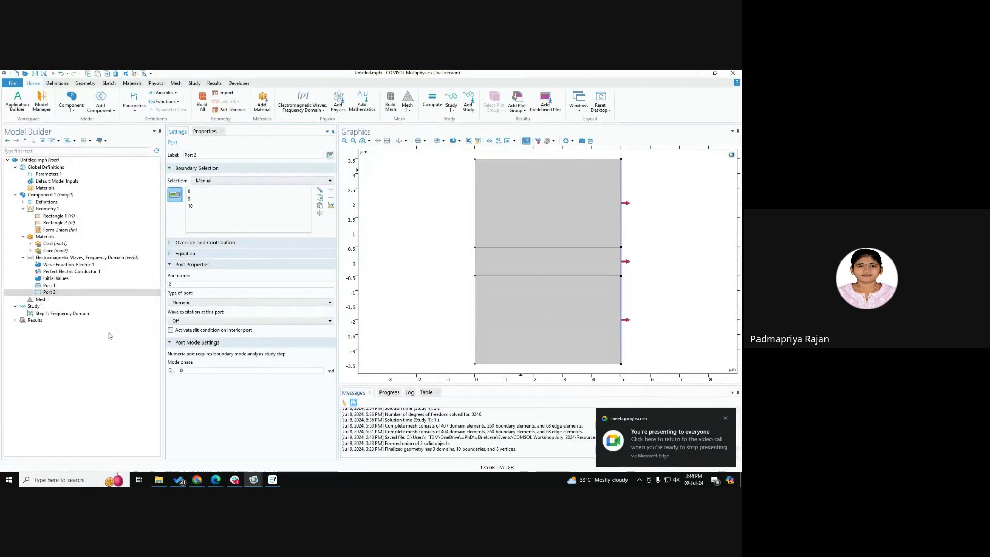
Step: Review the wave excitation setting of Port 2
left_click(181, 322)
key("ctrl")
key("ctrl")
key("ctrl")
key("ctrl")
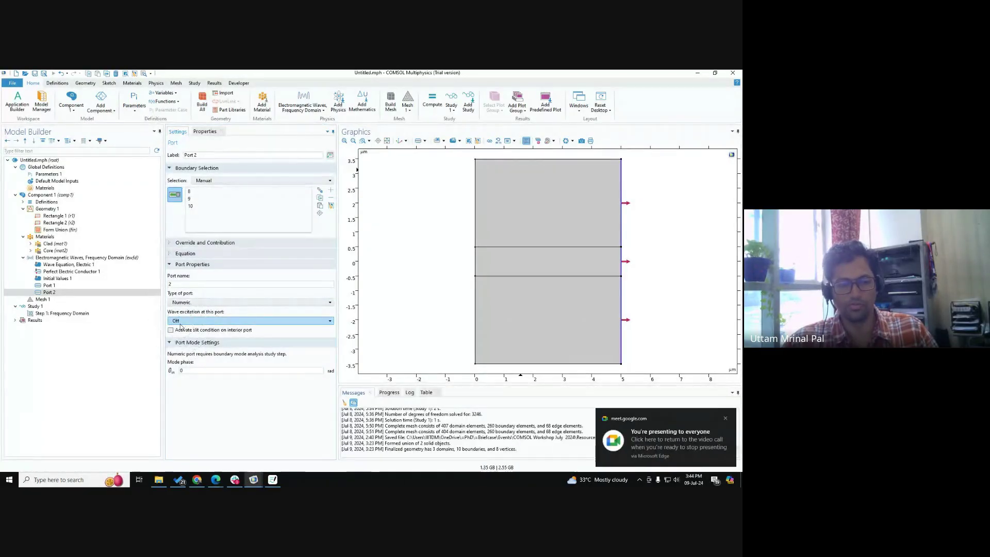
key("ctrl")
key("ctrl")
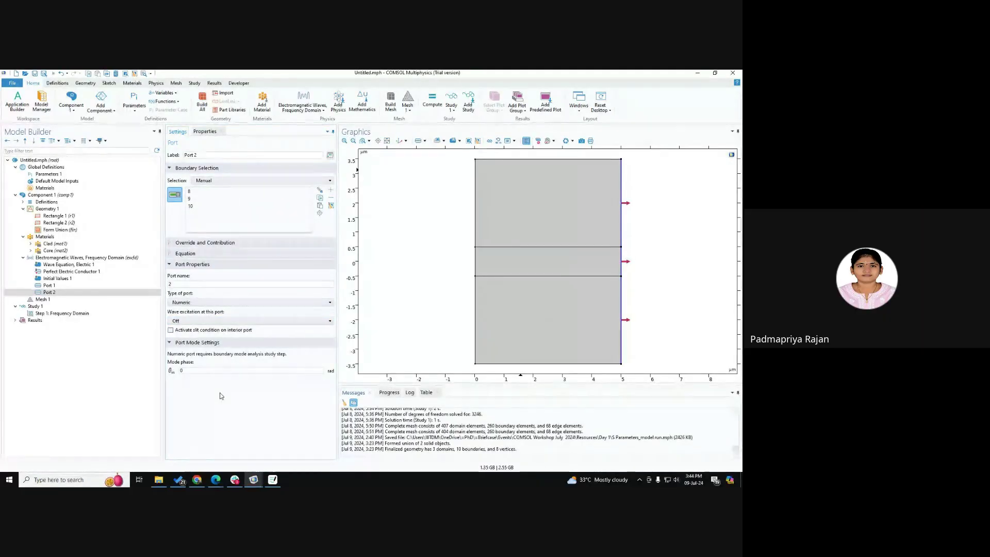
Step: Examine which boundaries Perfect Electric Conductor 1 covers, highlighting individual entries of its boundary list in the geometry
left_click(69, 273)
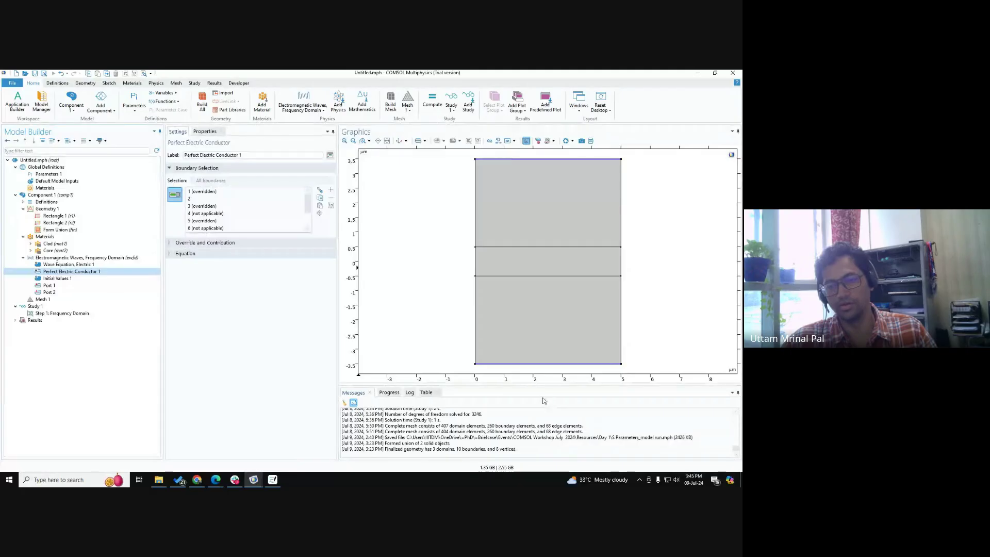
left_click(203, 206)
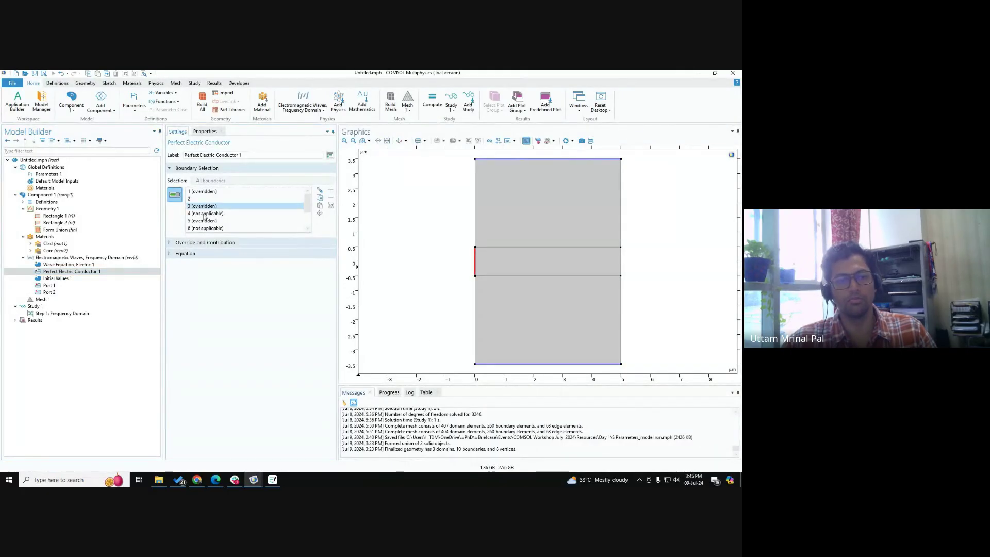
left_click(204, 213)
left_click(205, 221)
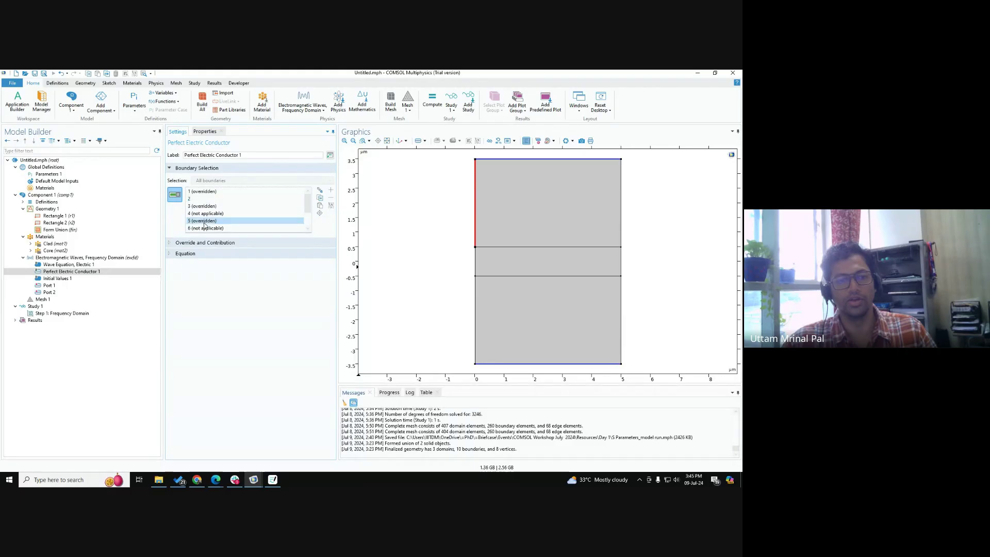
left_click(206, 214)
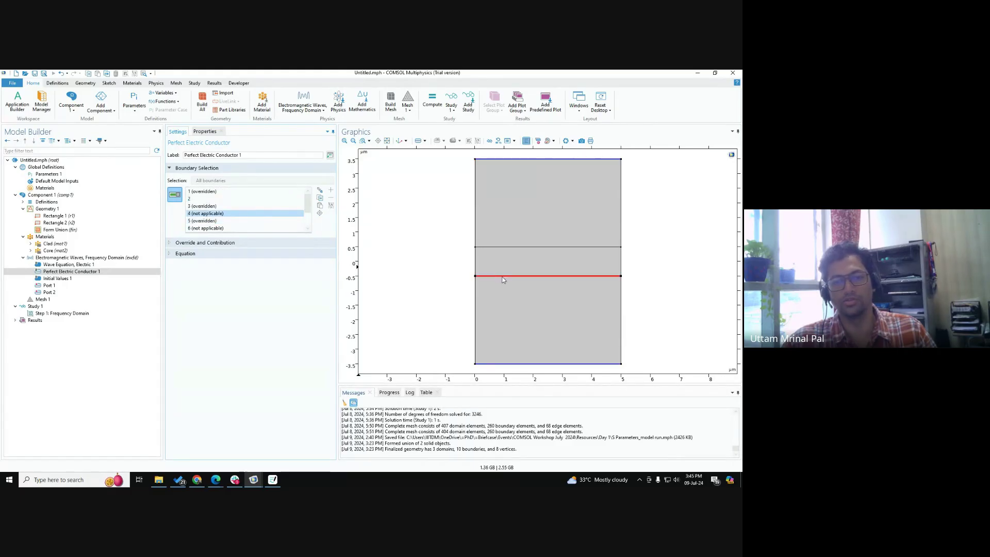
scroll(198, 216, "down", 1)
left_click(203, 200)
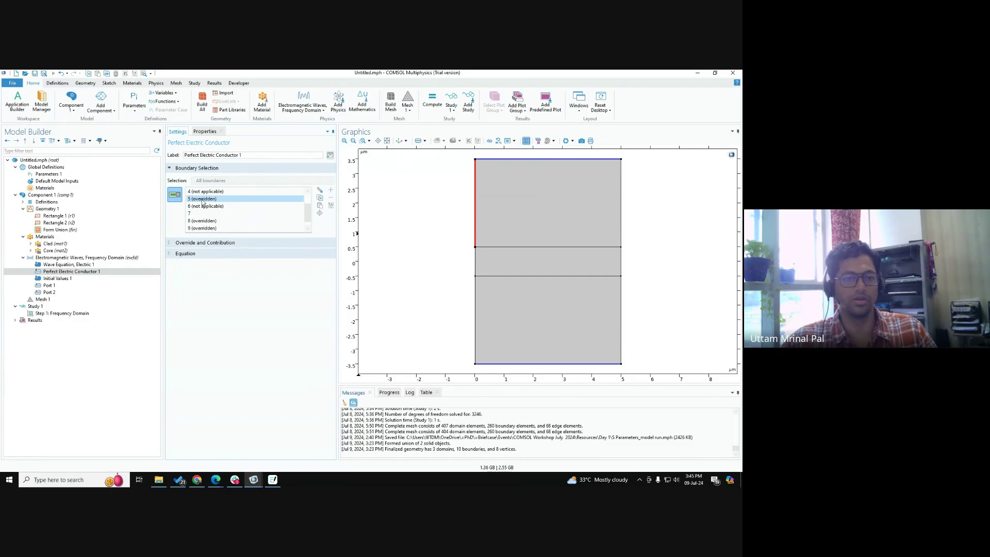
left_click(201, 222)
left_click(200, 214)
scroll(199, 217, "up", 1)
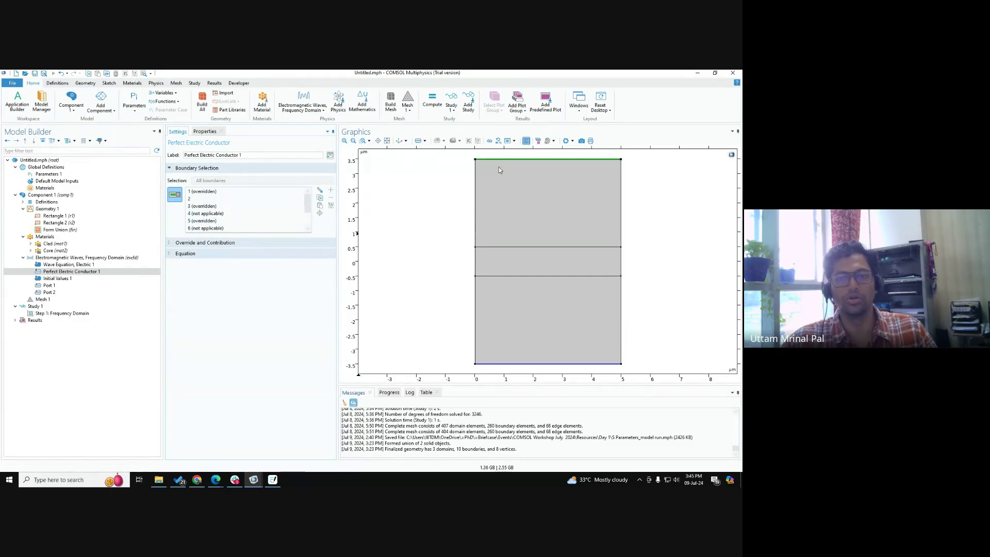
Step: Review the Port 1 and Port 2 boundaries and inspect the outer cladding edges of the waveguide geometry
left_click(49, 285)
left_click(61, 292)
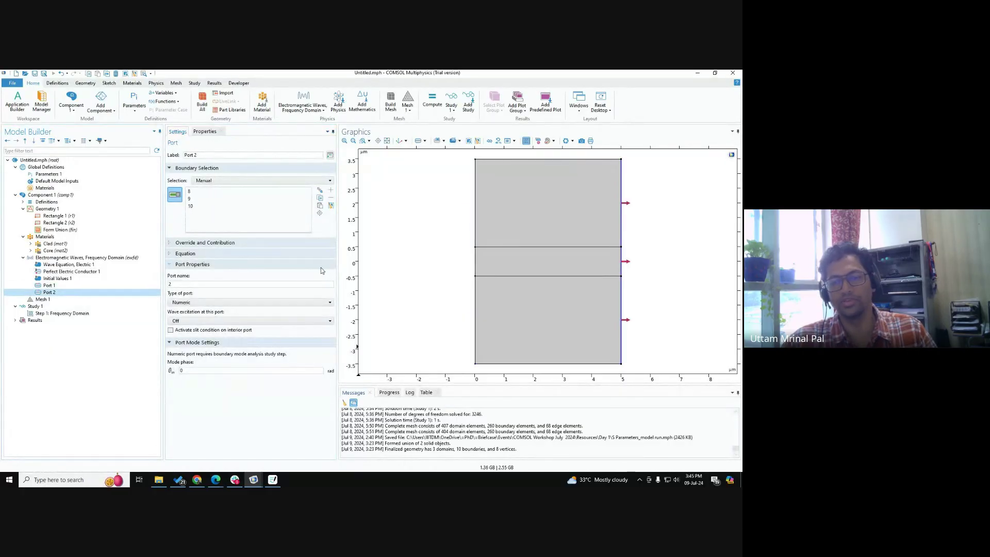
scroll(534, 203, "down", 1)
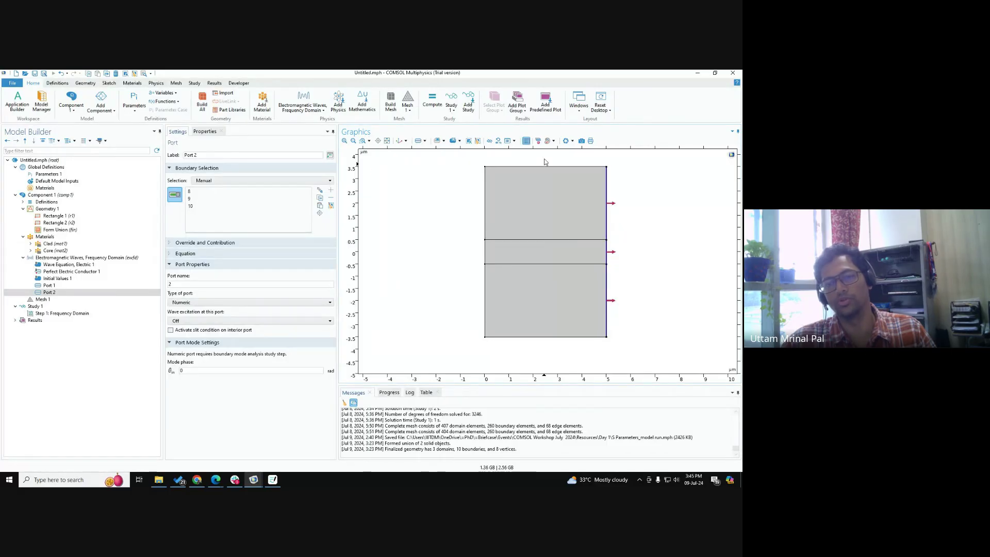
scroll(475, 199, "down", 1)
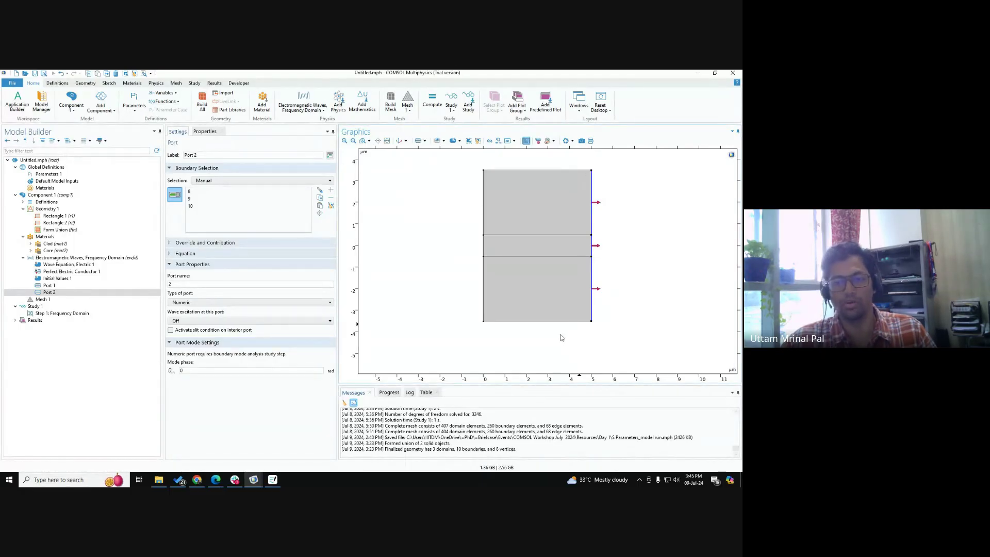
Step: Build the physics-controlled mesh of the waveguide at Normal element size and inspect its elements around the core
left_click(387, 141)
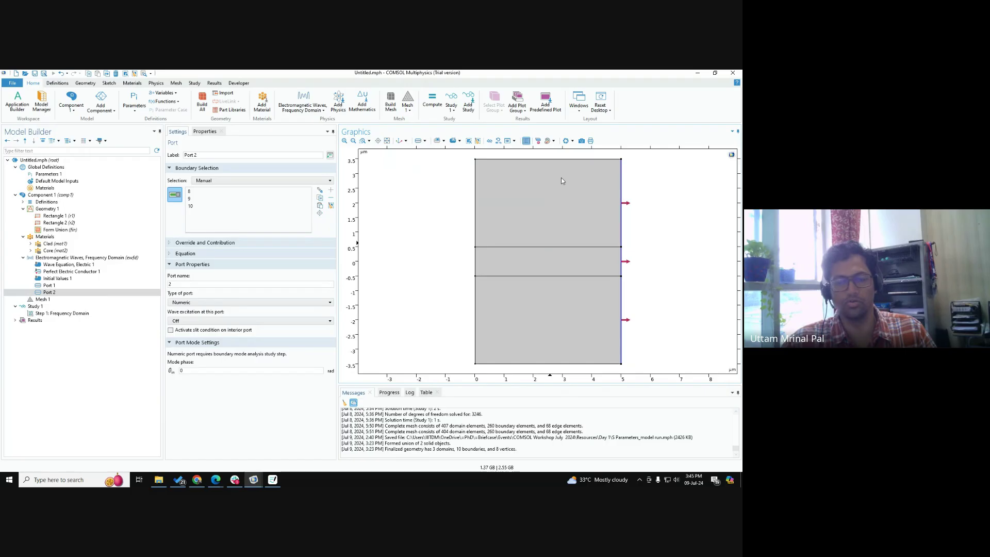
left_click(74, 301)
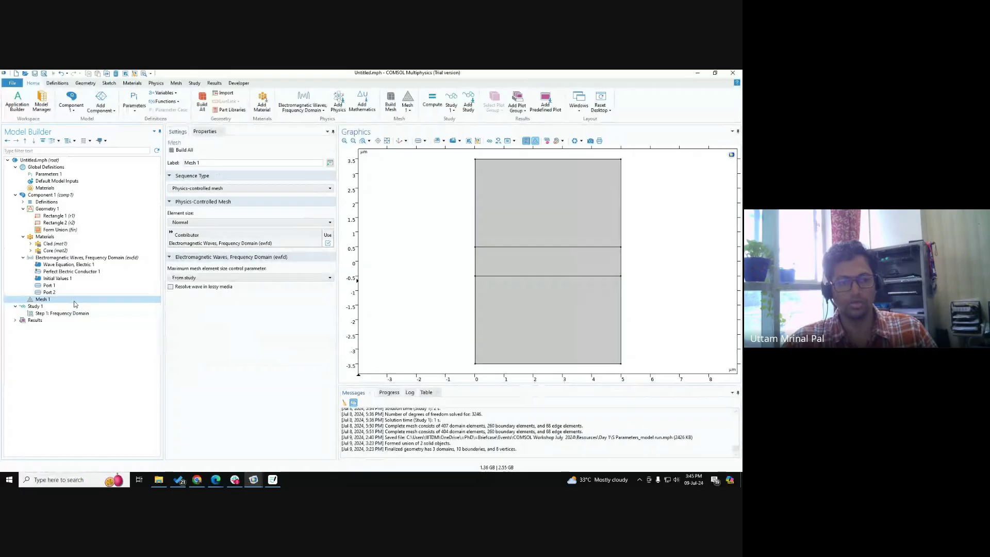
left_click(184, 150)
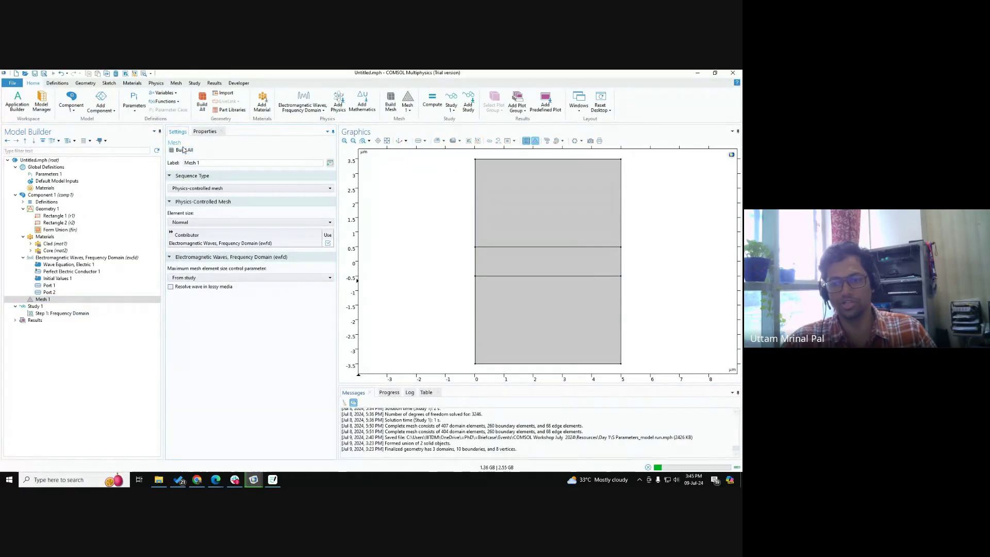
left_click(500, 274)
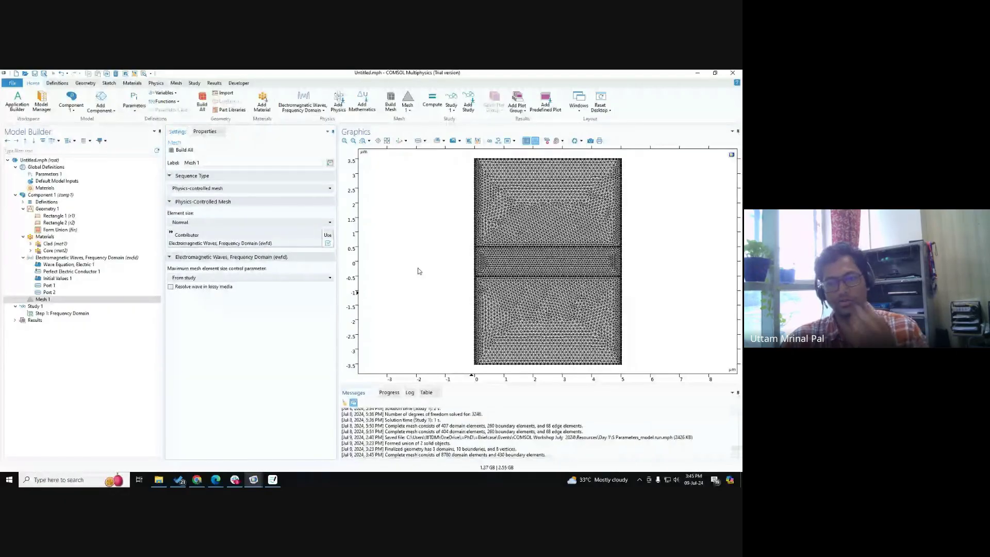
scroll(513, 267, "up", 4)
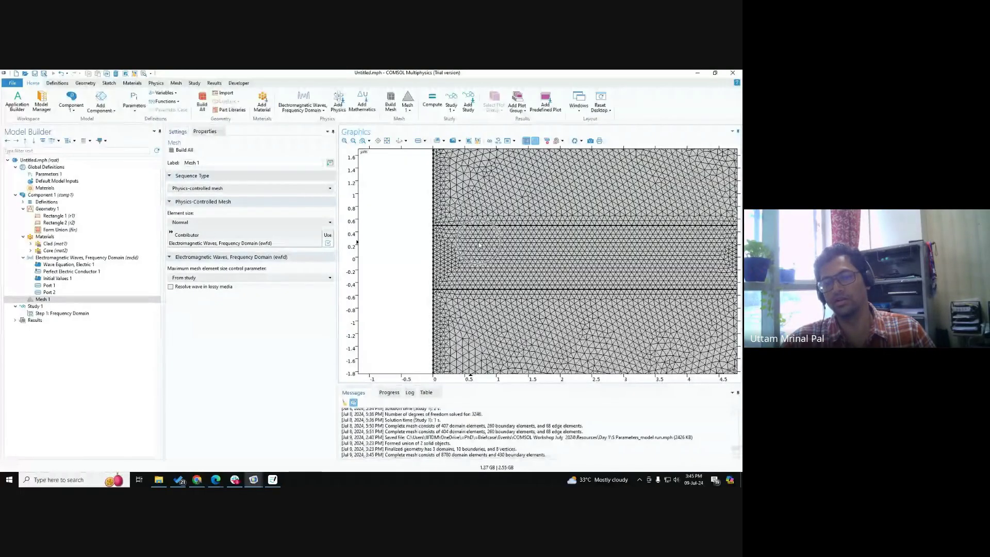
scroll(480, 246, "down", 2)
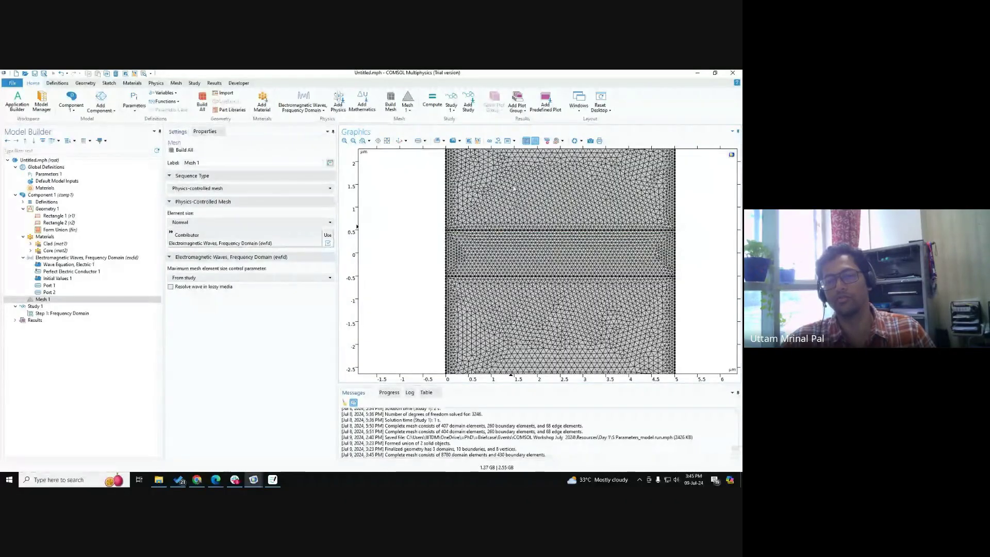
scroll(514, 189, "down", 2)
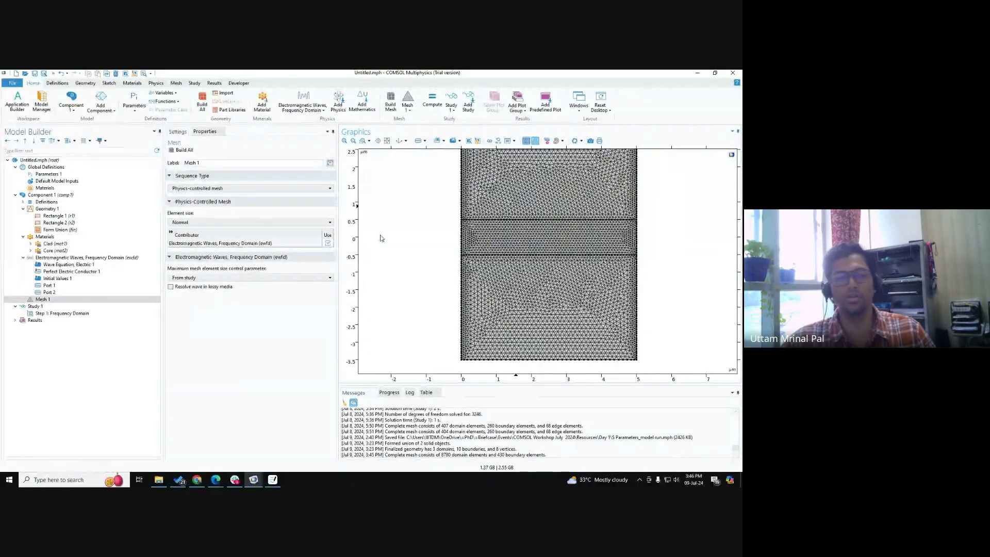
Step: Set the real refractive index of the Core material to 3 and rebuild the mesh to compare element density
left_click(72, 251)
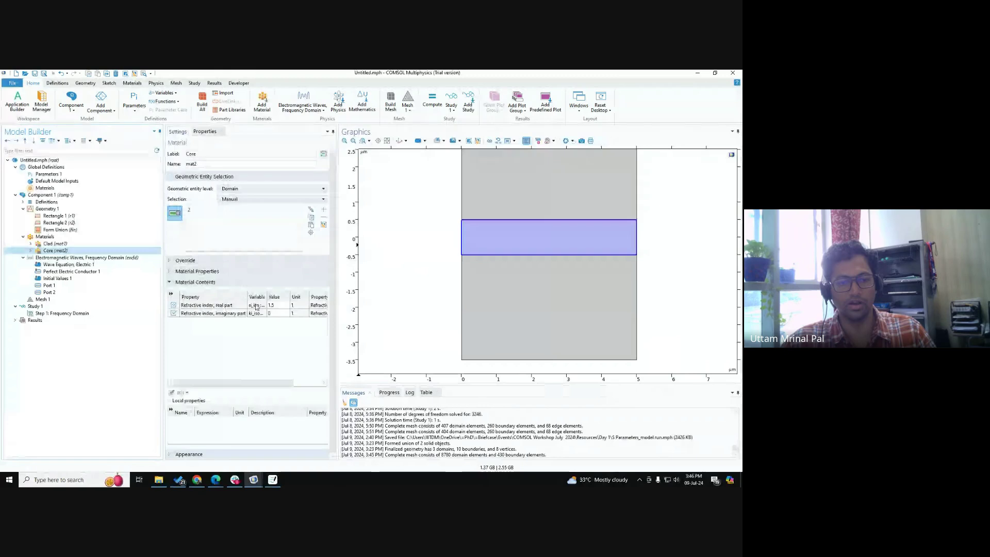
double_click(276, 305)
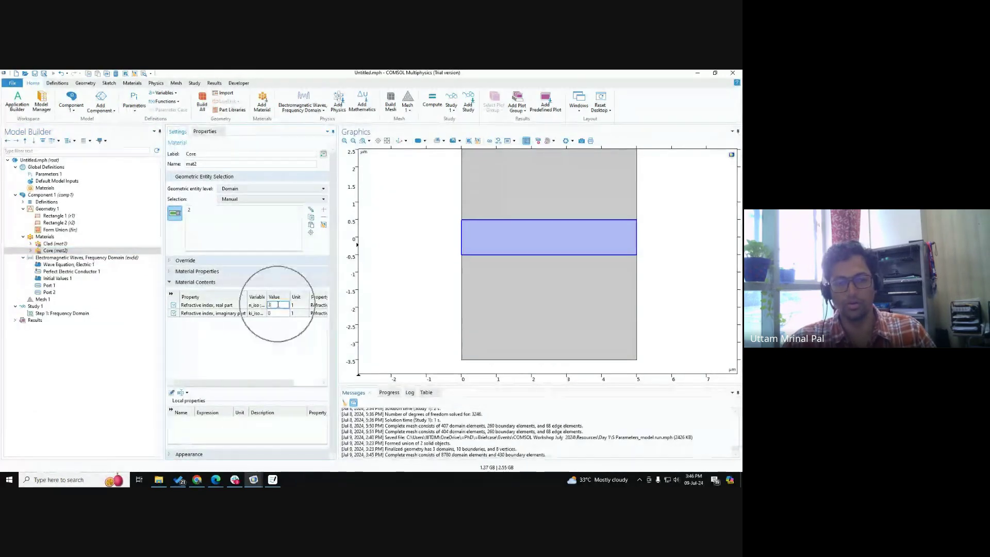
type("3")
left_click(77, 299)
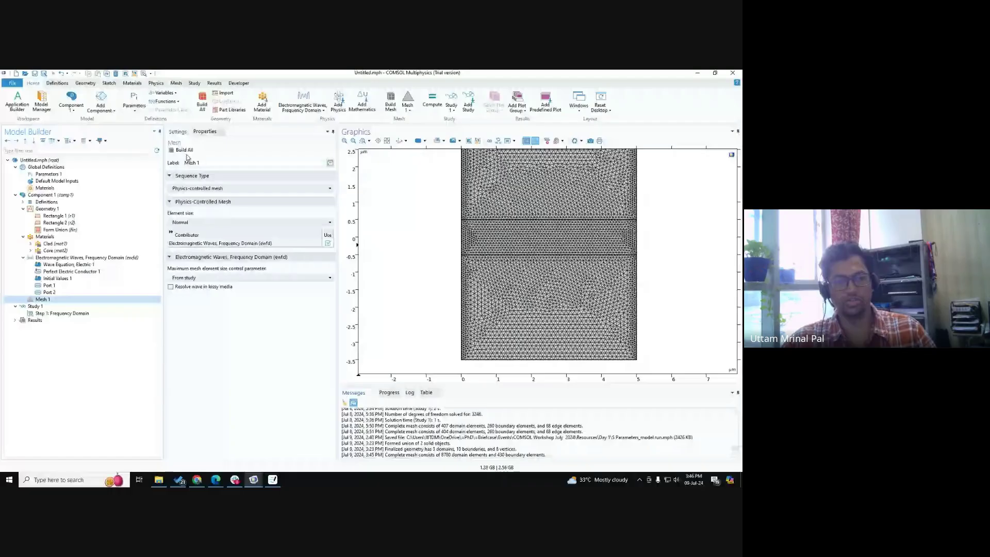
left_click(182, 150)
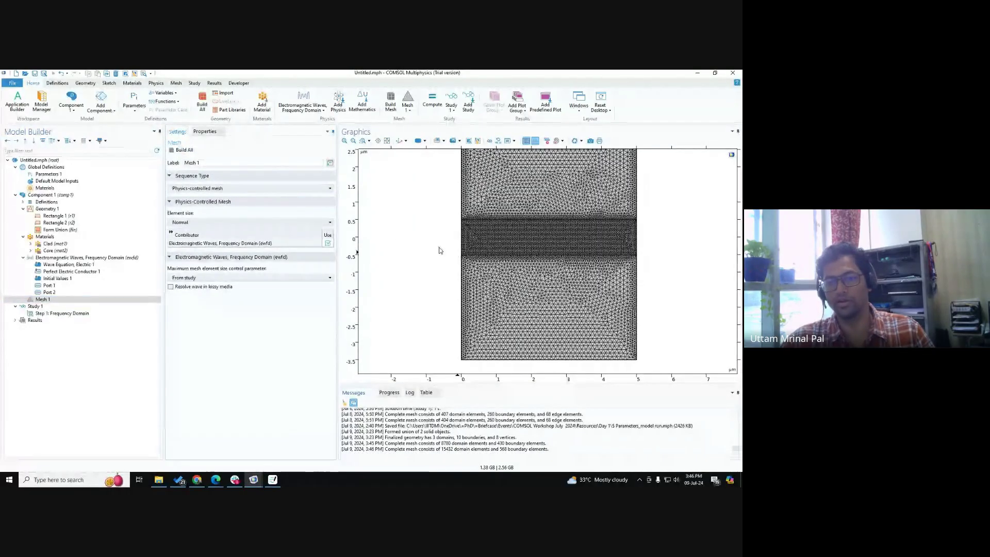
scroll(439, 258, "down", 1)
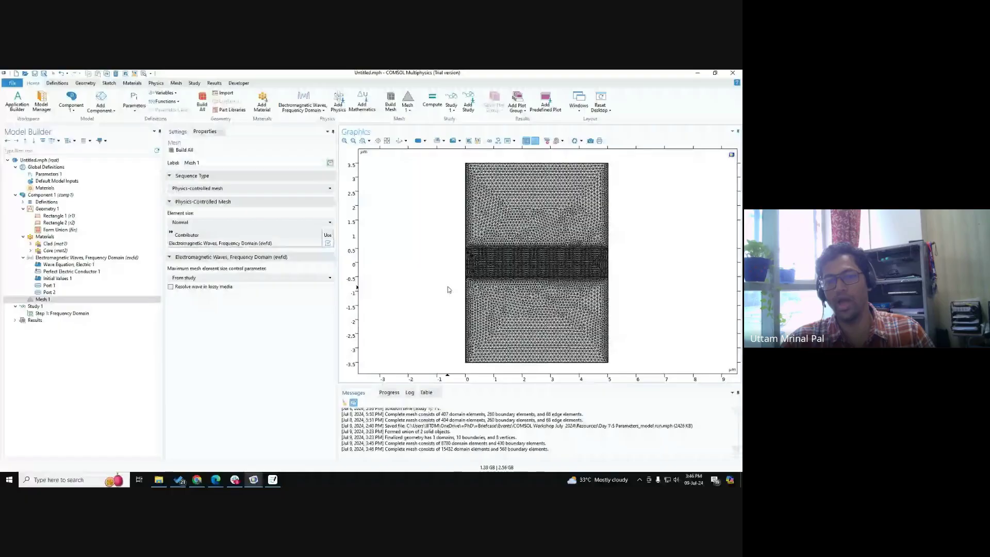
left_click(472, 268)
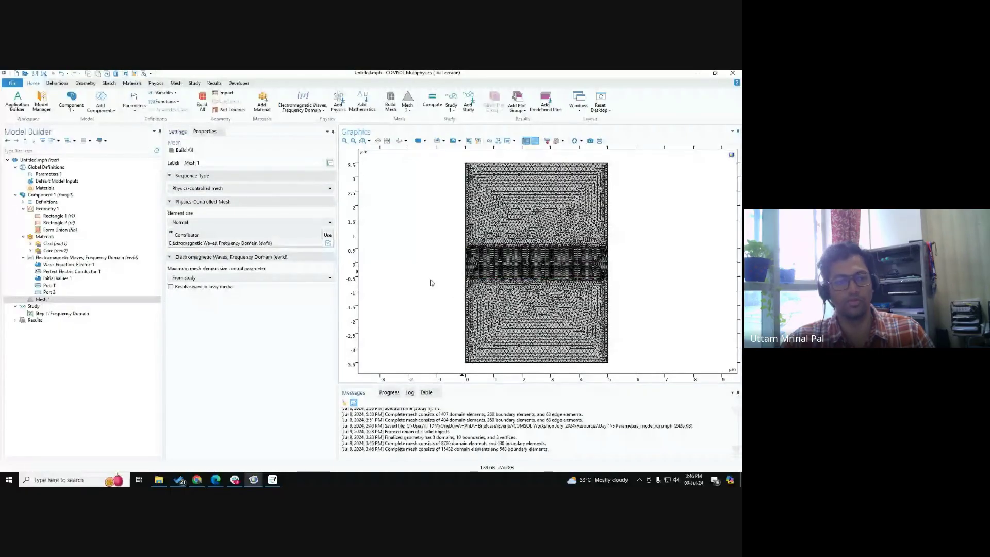
Step: Set the real part of the Core material's refractive index to 1.5
left_click(78, 251)
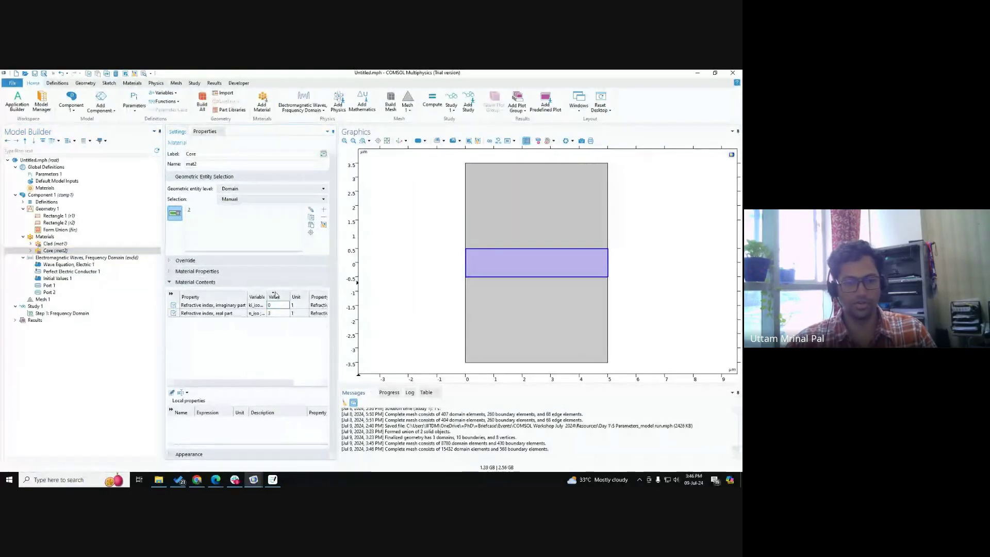
left_click(274, 297)
left_click(277, 305)
type("1.")
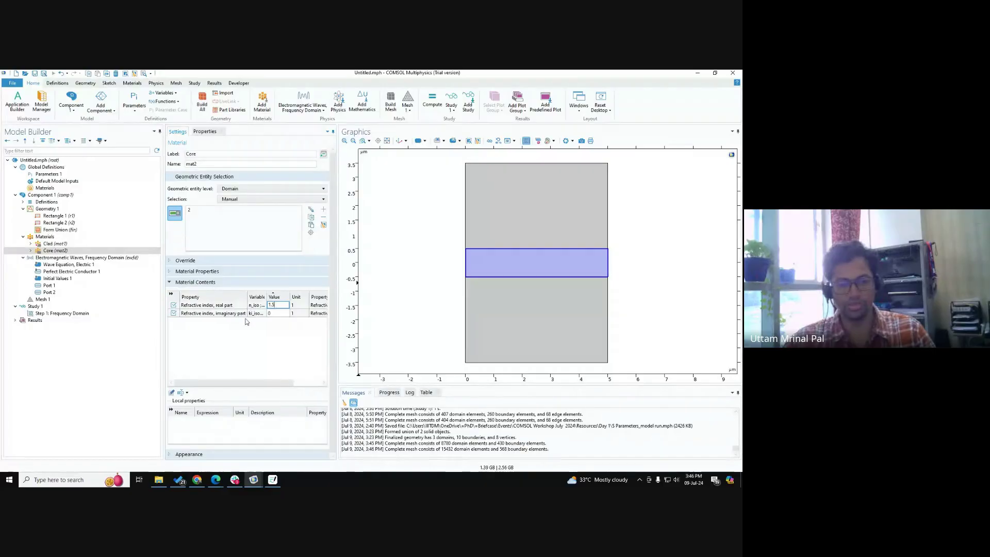
type("5")
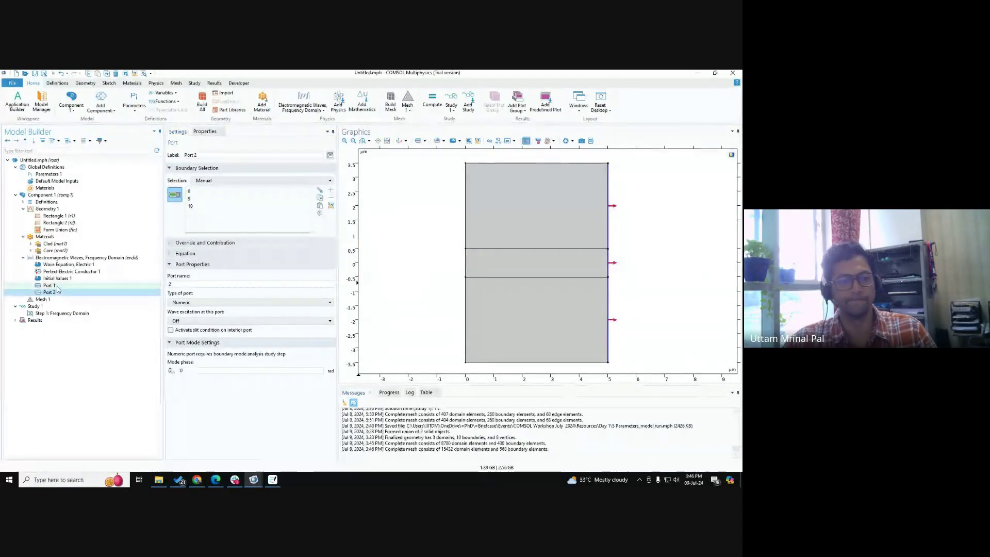
Step: Check the port nodes and rebuild the physics-controlled mesh for the current Core refractive index
left_click(56, 287)
left_click(58, 295)
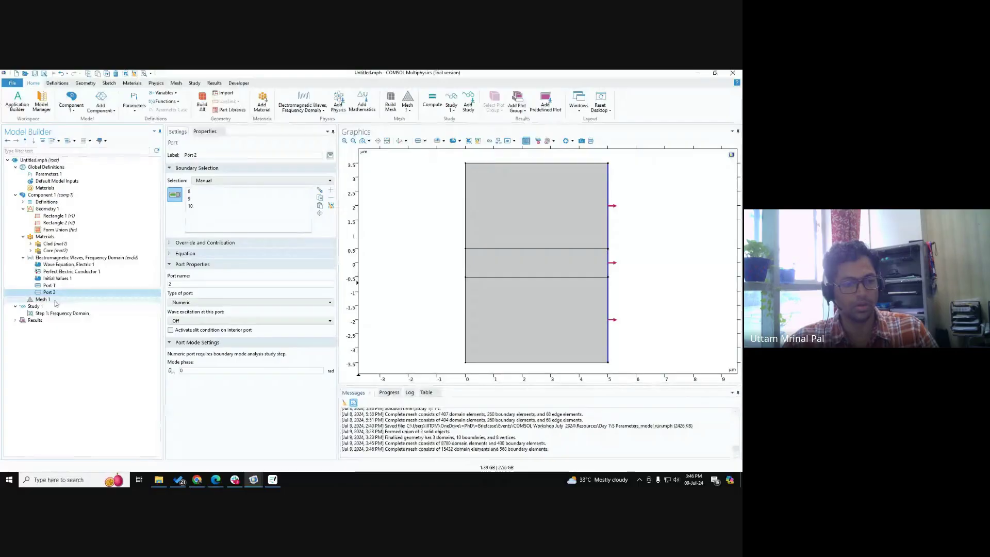
left_click(45, 299)
left_click(184, 150)
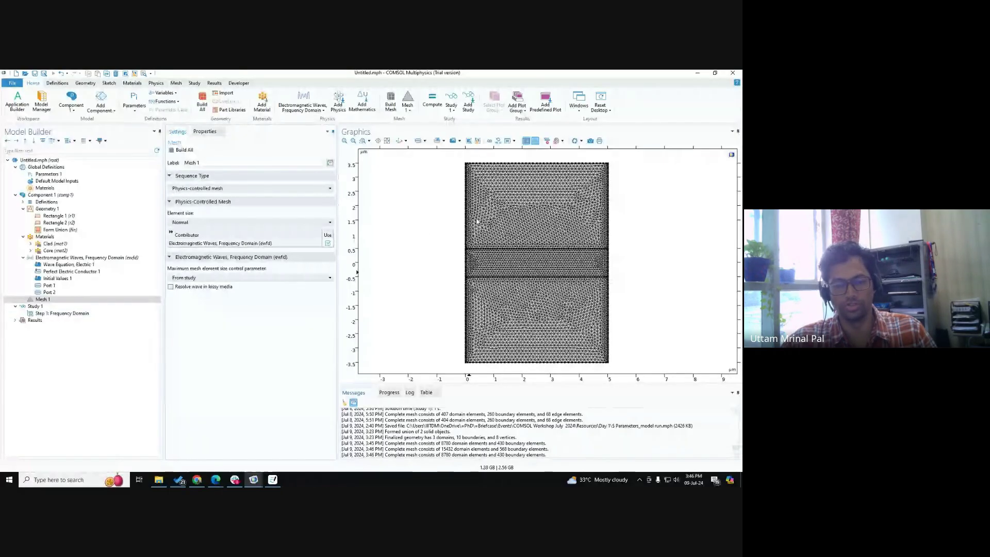
Step: Review the Frequency Domain study step settings and switch to the waveguide sketch in the Goodnotes notes
left_click(89, 314)
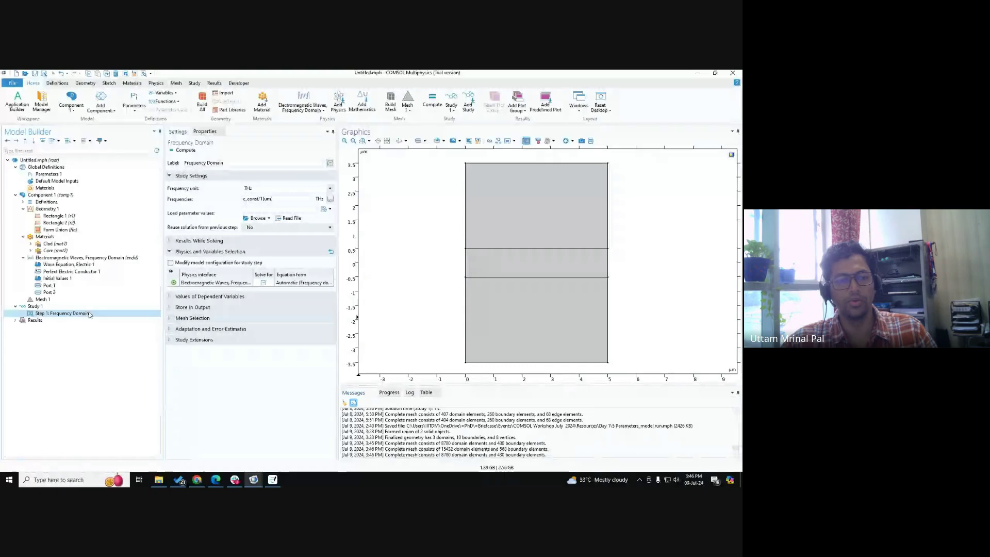
key("alt+Tab")
key("alt+Tab")
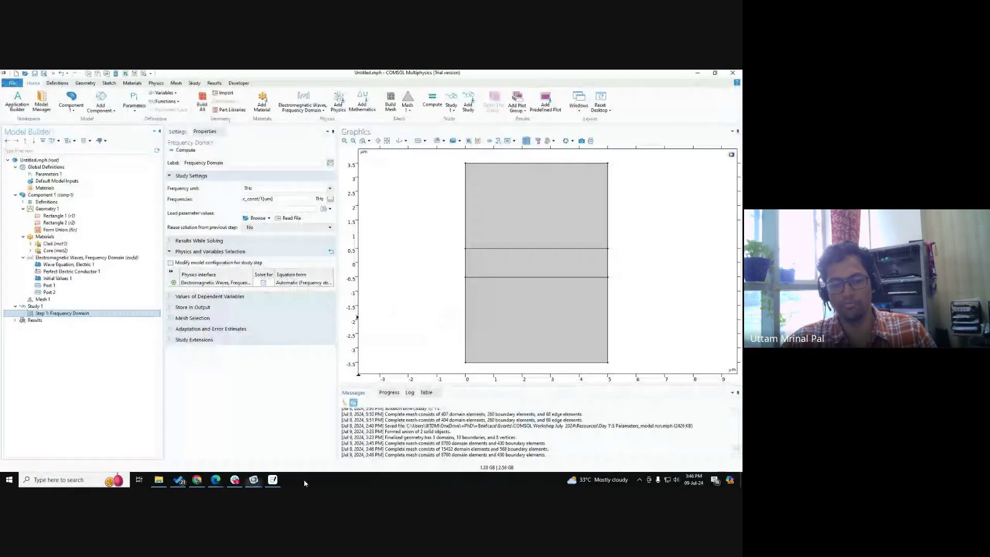
left_click(273, 480)
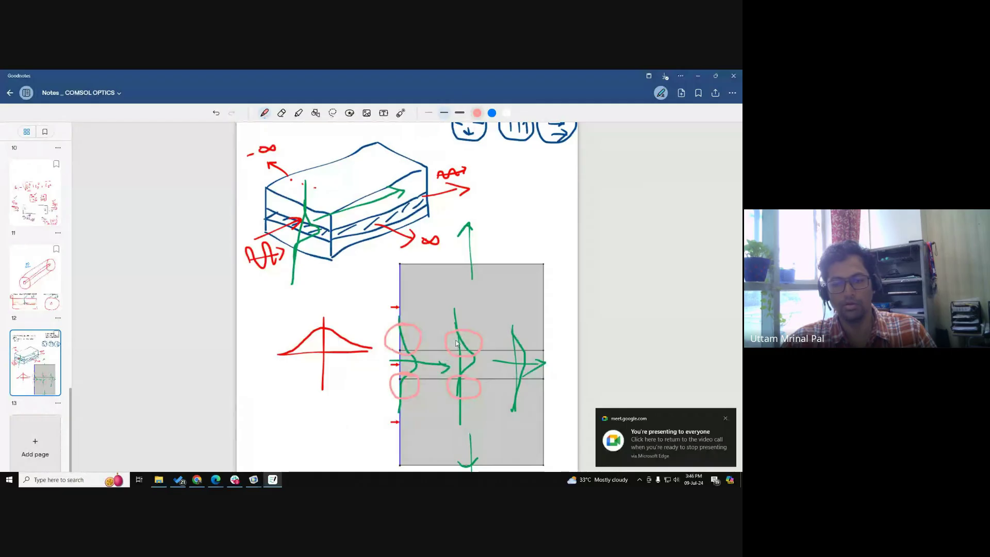
Step: Undo the pink circles drawn around the green mode profiles in the waveguide cross-section
key("ctrl+z")
key("ctrl+z")
key("ctrl+z")
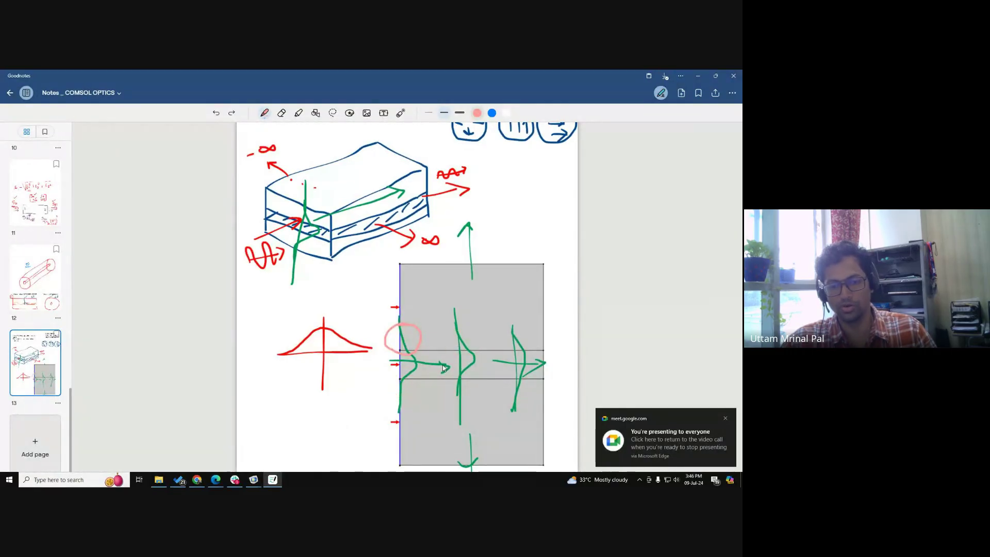
key("ctrl+z")
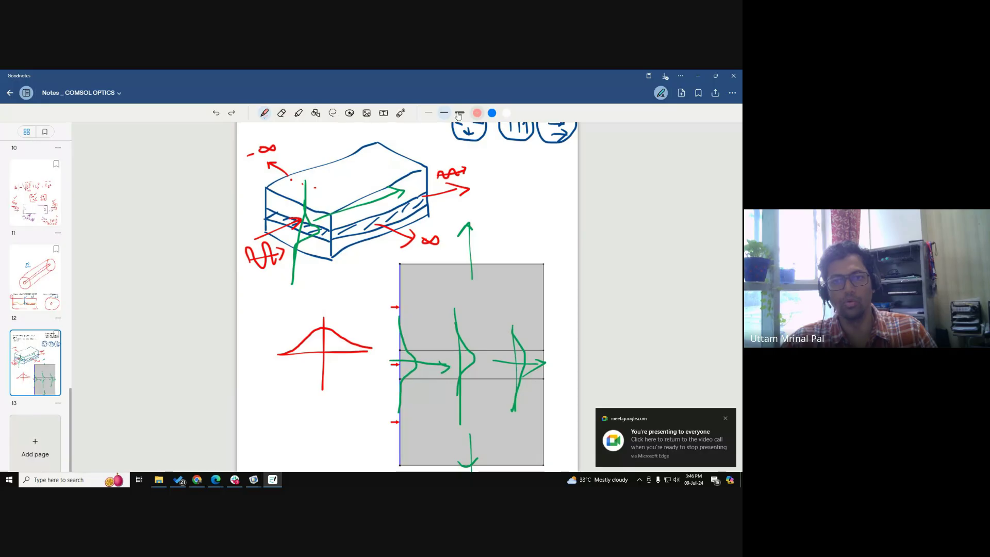
Step: With a red pen, outline the core region of the waveguide sketch labelled "FD" and write "Mode" at its input boundary
left_click(477, 112)
left_click(440, 167)
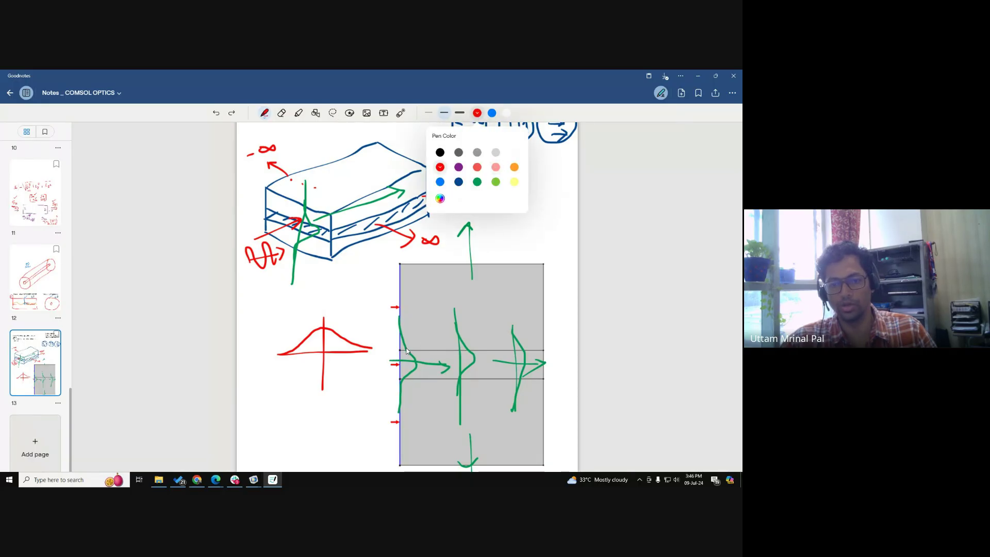
left_click_drag(403, 344, 402, 396)
left_click_drag(401, 344, 523, 332)
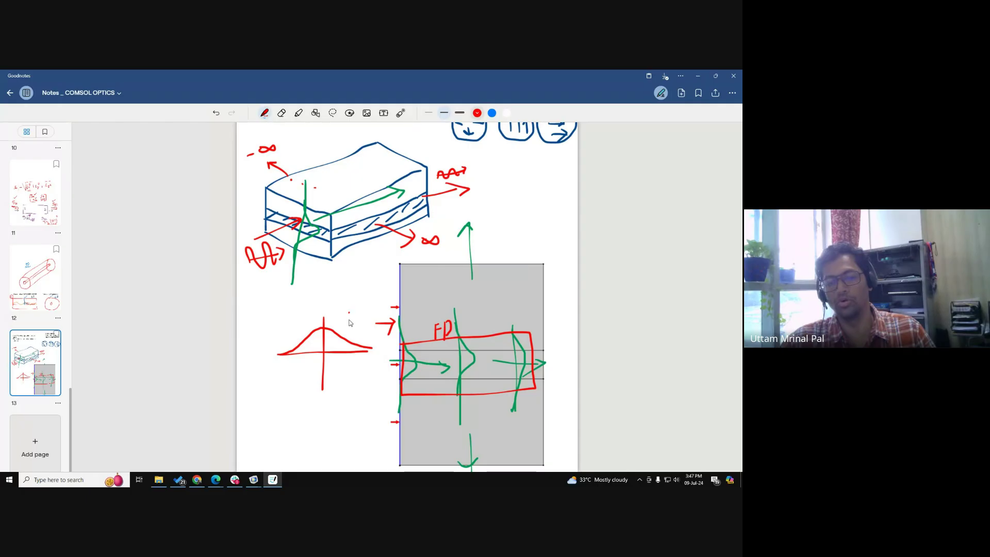
left_click_drag(349, 311, 350, 321)
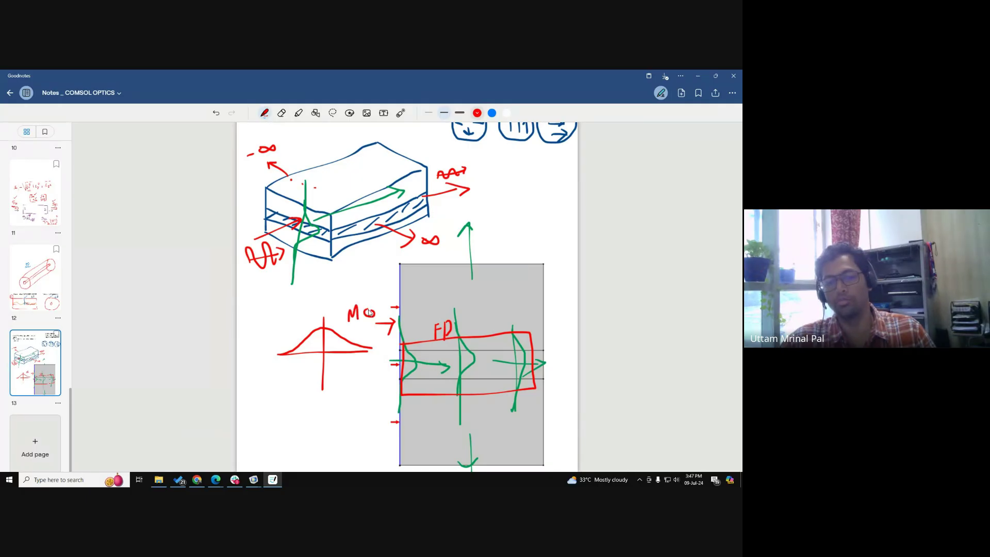
left_click_drag(387, 311, 393, 316)
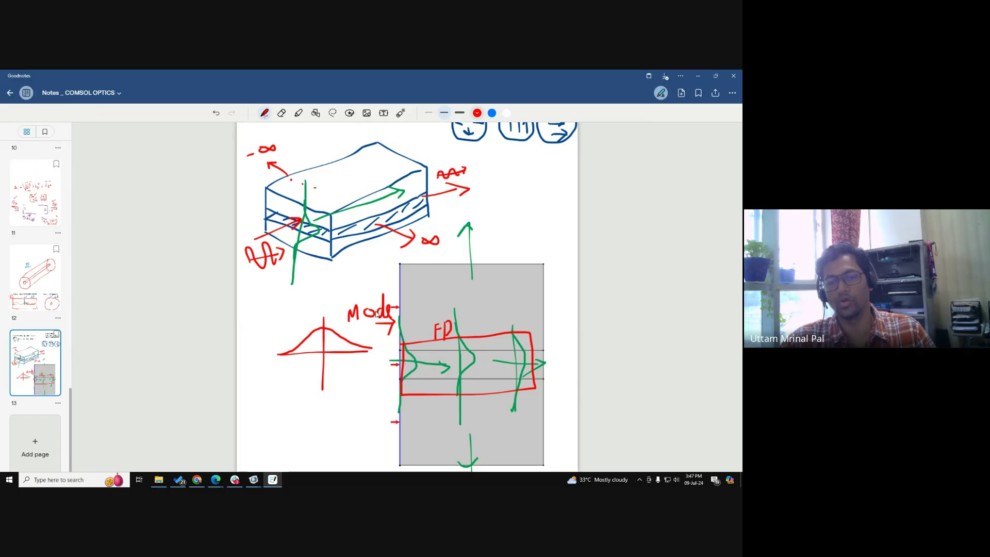
Step: Switch to COMSOL Multiphysics and show the settings of Study 1
scroll(380, 291, "up", 4)
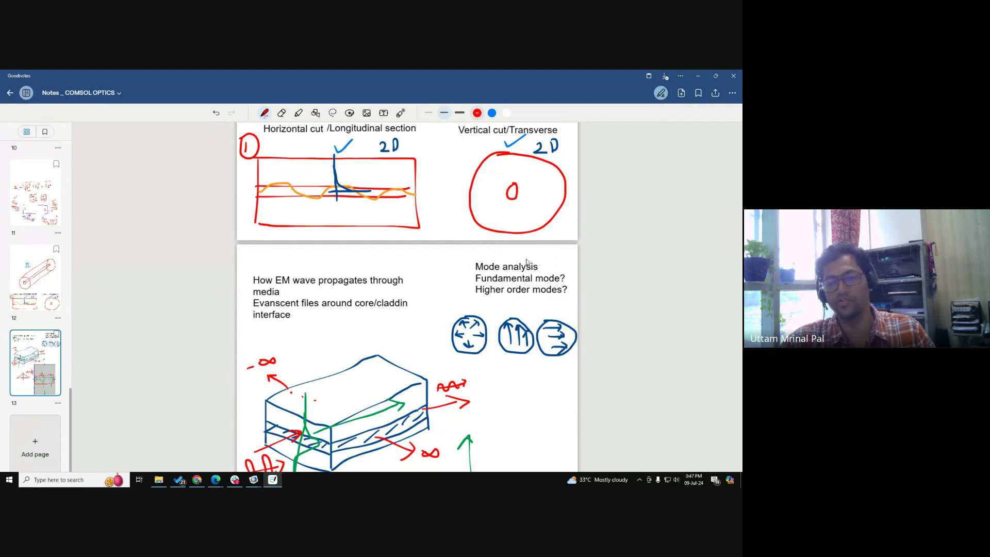
key("alt+Tab")
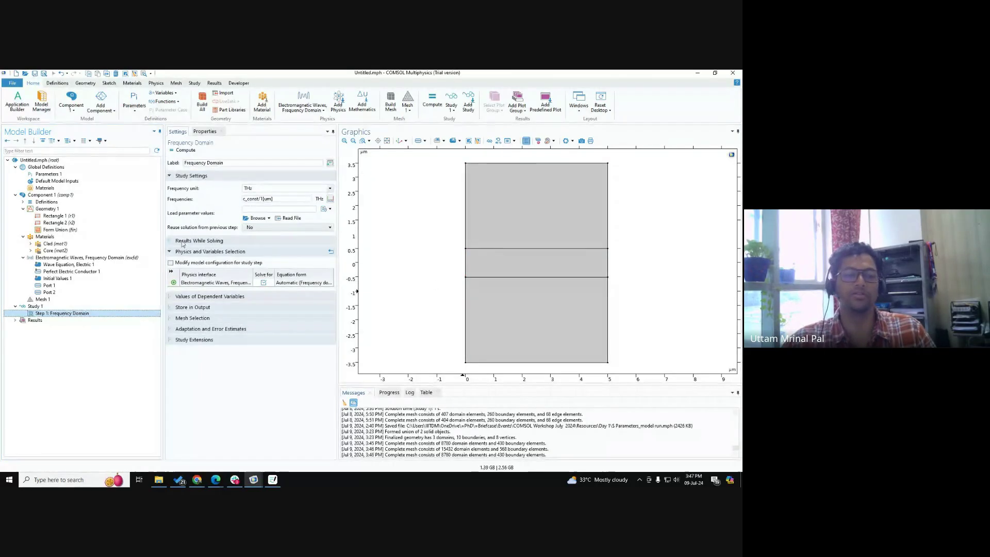
left_click(67, 307)
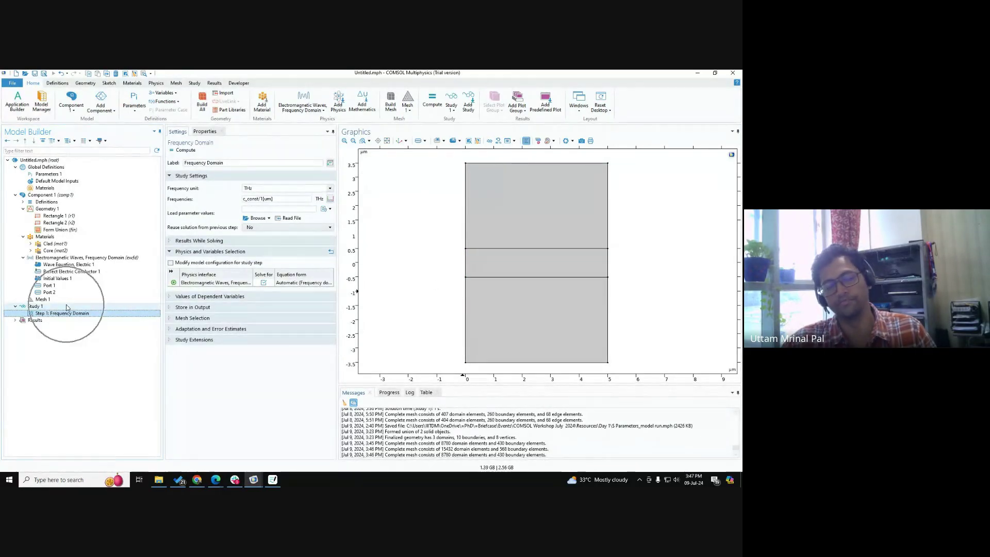
key("alt+Tab")
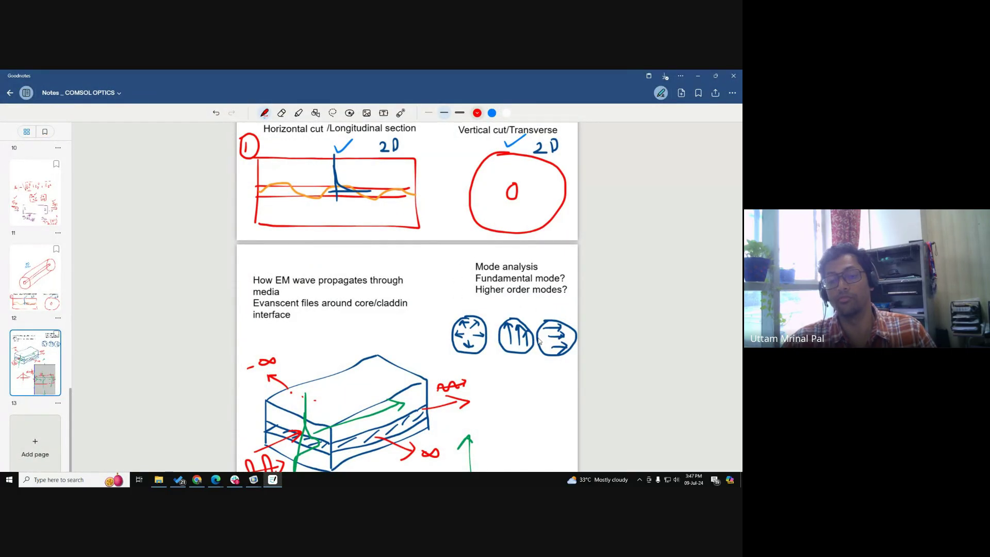
key("alt+Tab")
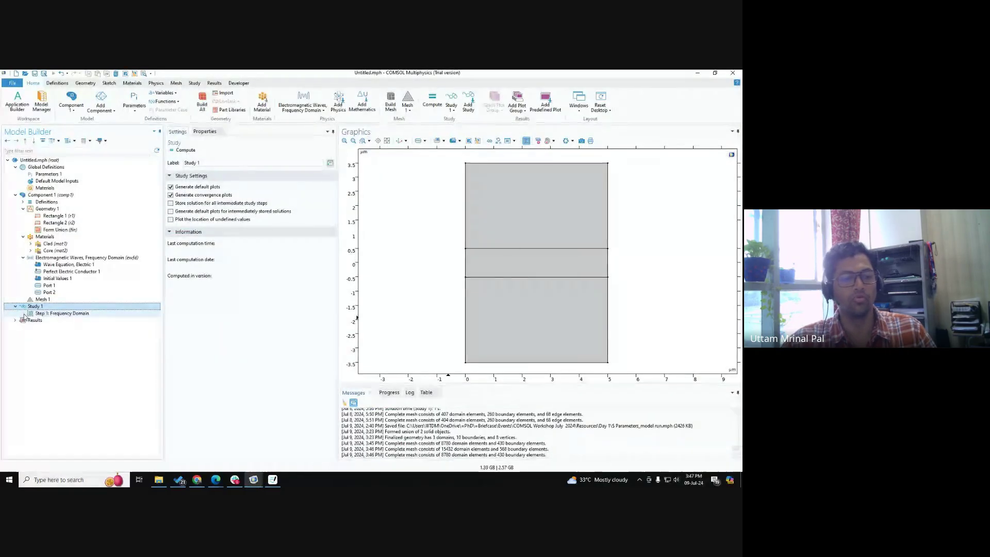
right_click(58, 310)
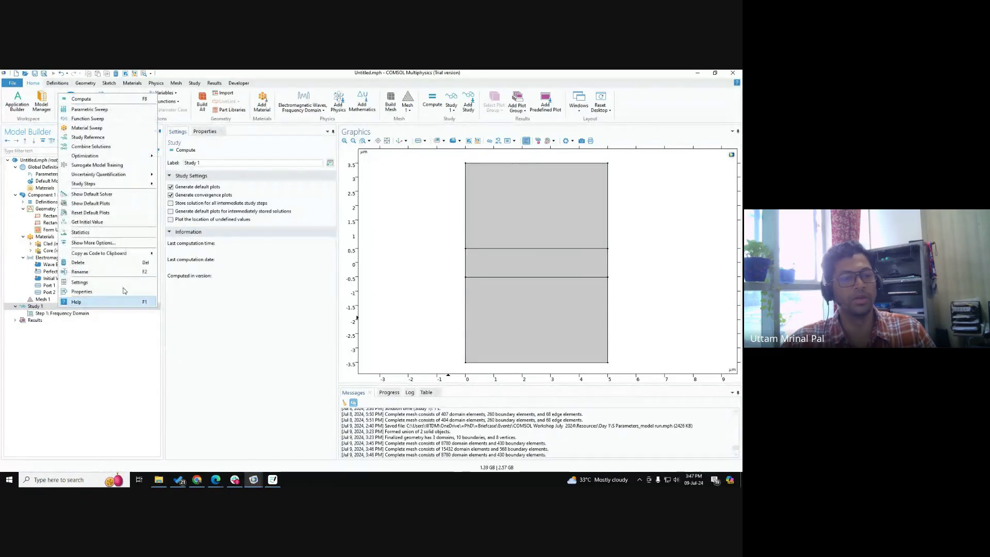
left_click(144, 184)
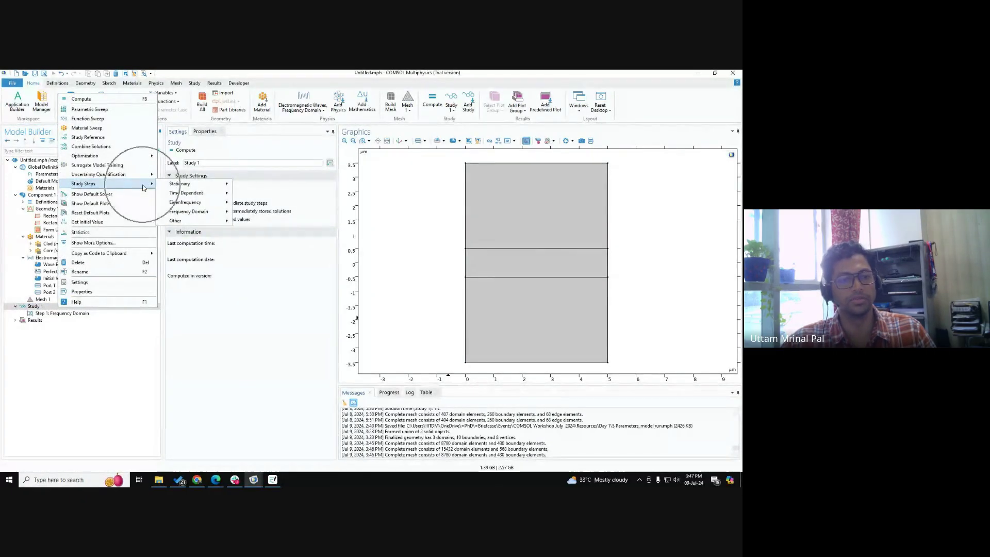
mouse_move(199, 224)
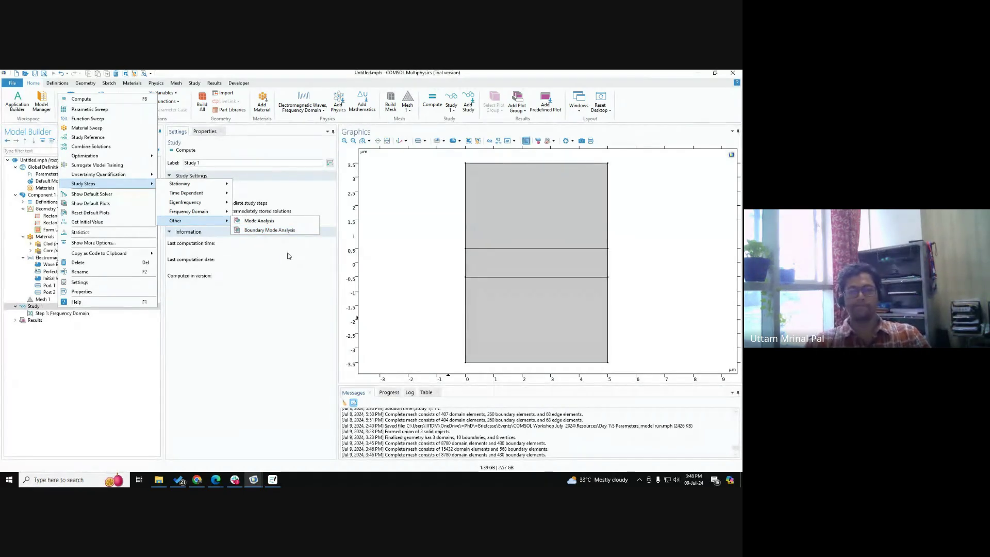
left_click(252, 333)
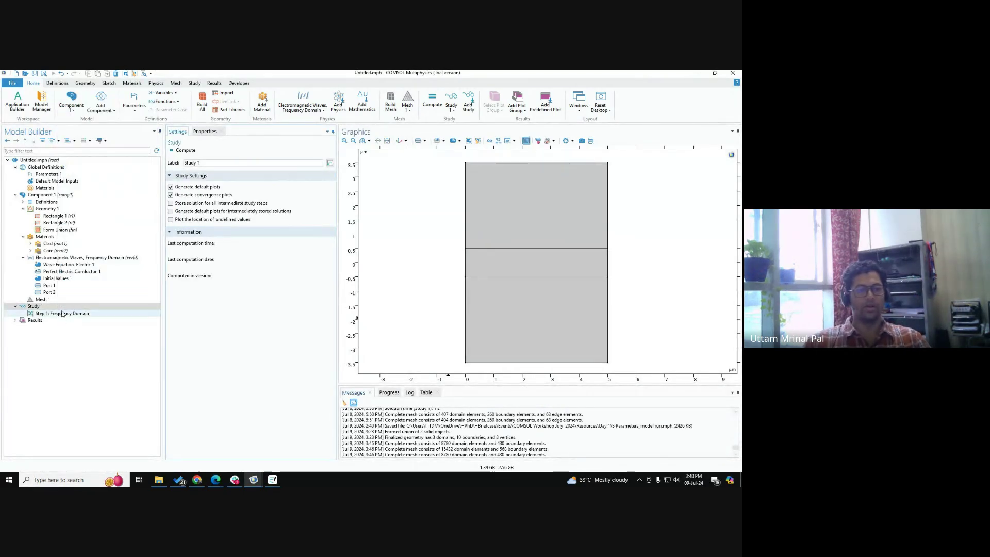
Step: Add a Boundary Mode Analysis study step to Study 1
right_click(62, 307)
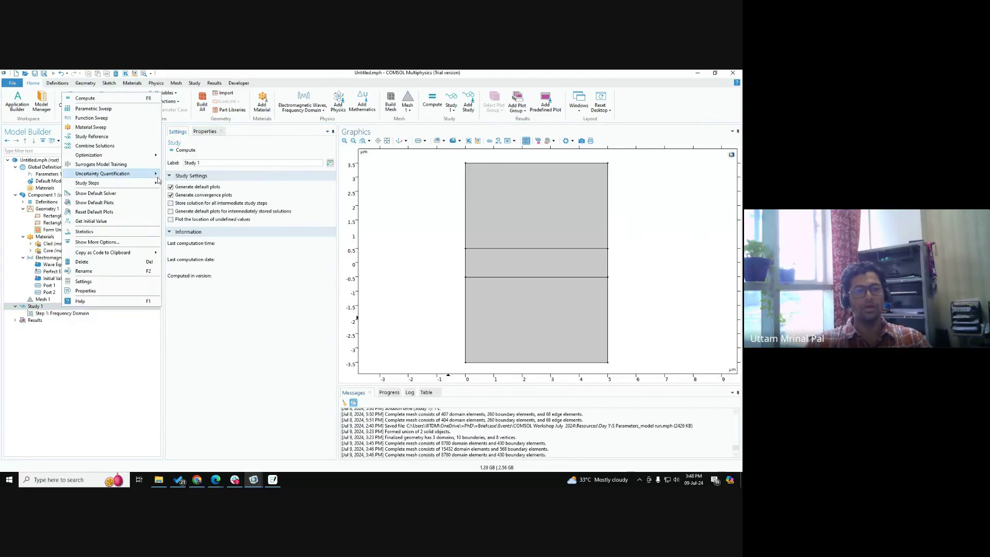
mouse_move(157, 183)
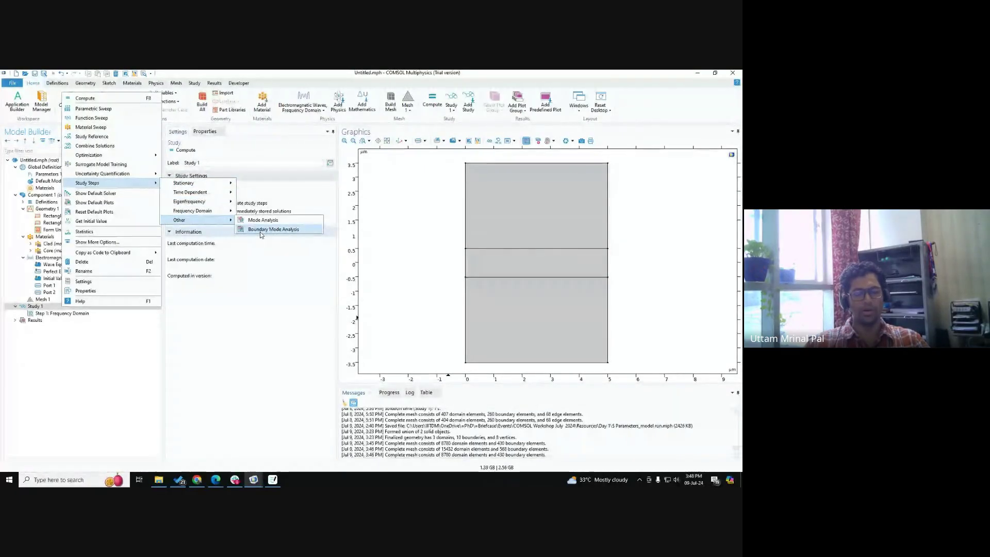
left_click(260, 230)
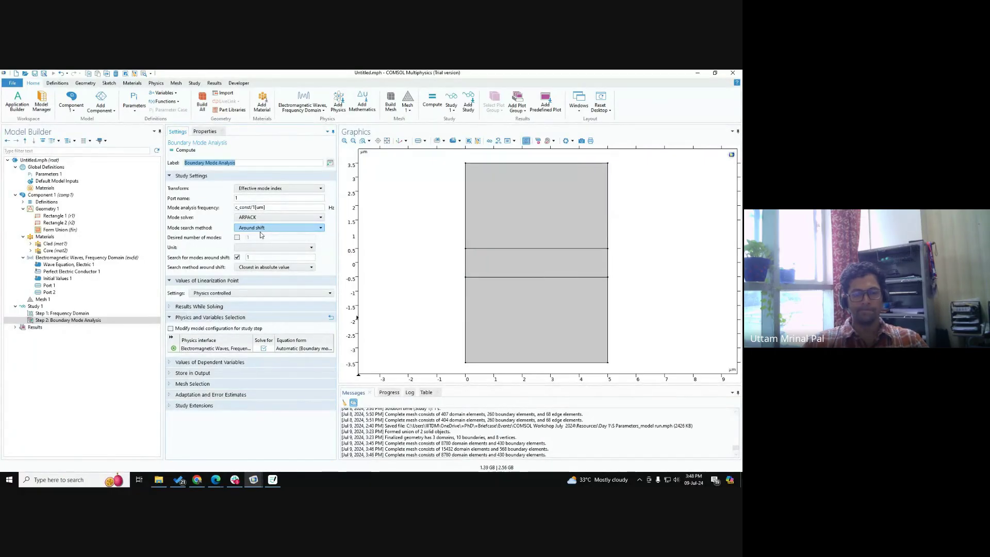
Step: Switch to Goodnotes and mark the input and output boundaries of the waveguide sketch with thick blue strokes
left_click(273, 480)
scroll(416, 336, "down", 4)
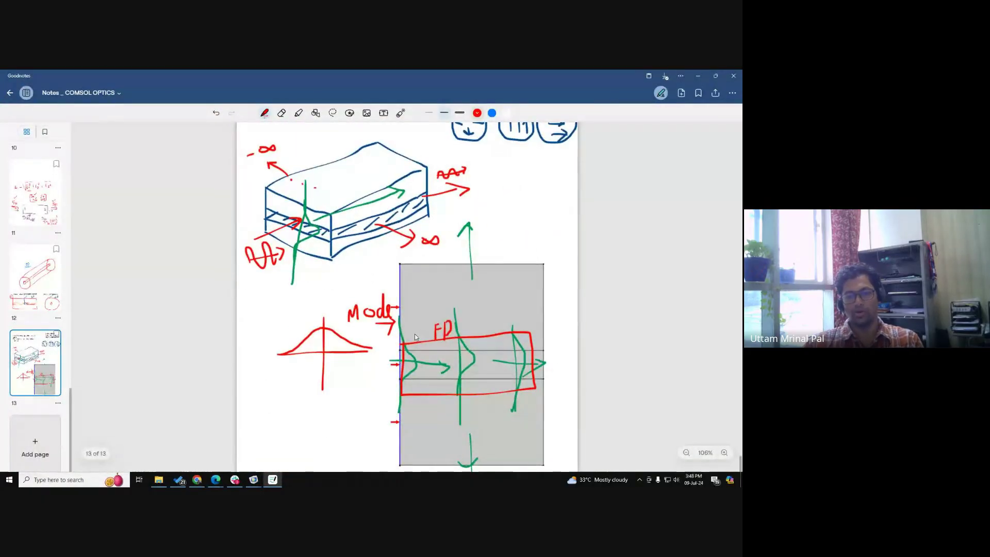
left_click(492, 113)
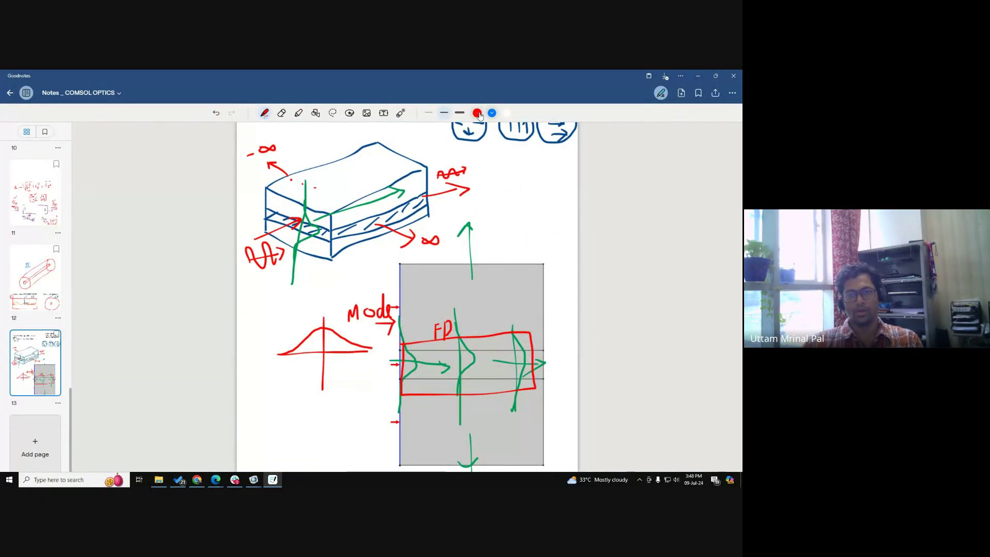
left_click(478, 114)
left_click(492, 112)
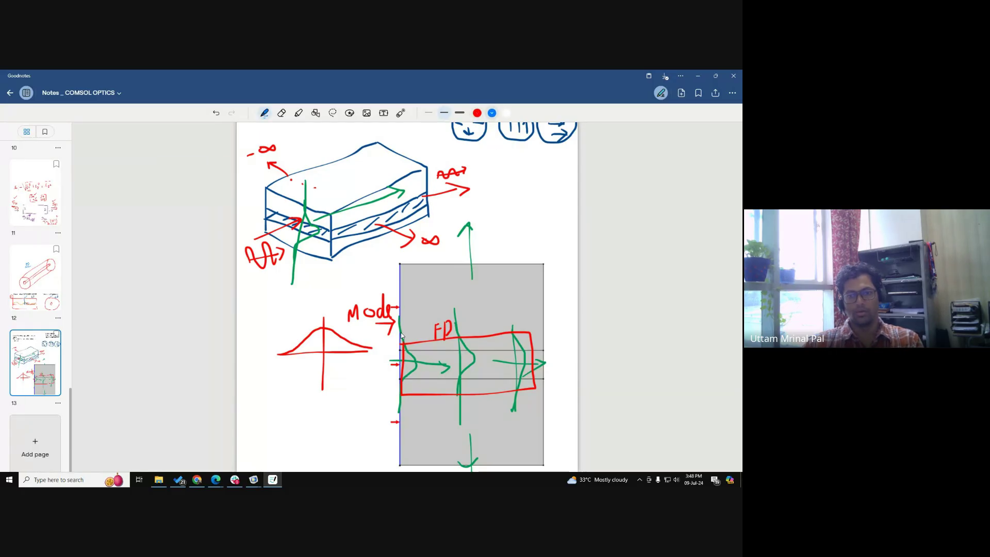
left_click_drag(397, 336, 398, 330)
left_click_drag(545, 330, 548, 365)
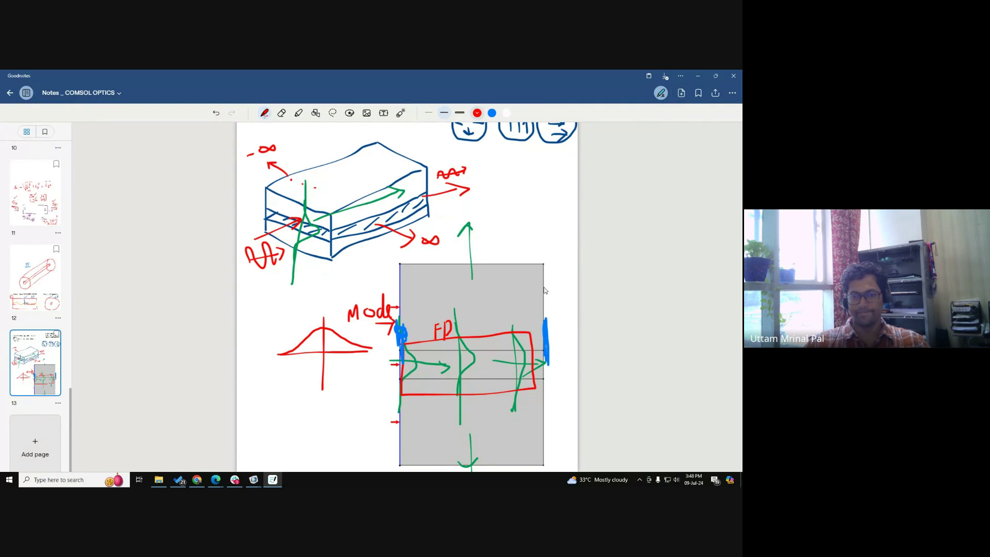
Step: Label the marked input boundary "P1" and the output boundary "P2" in blue in the Goodnotes sketch
key("alt+Tab")
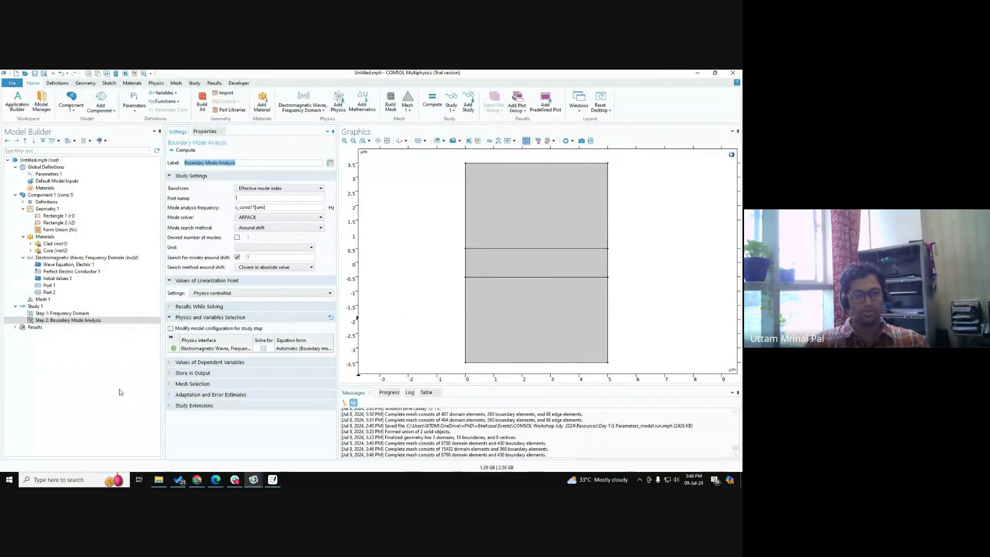
key("alt+Tab")
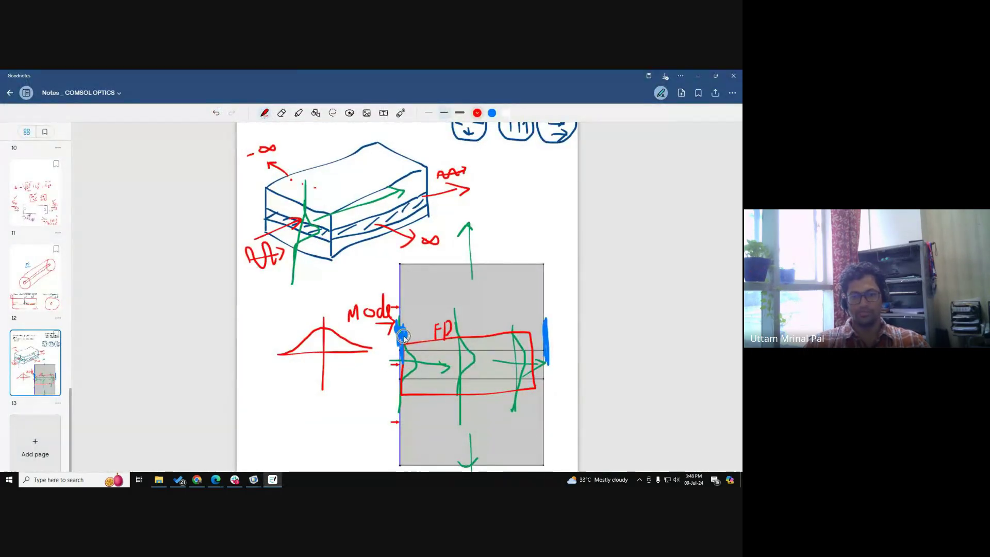
mouse_move(386, 270)
left_mouse_down()
mouse_move(384, 284)
mouse_move(383, 274)
left_mouse_up()
left_click(491, 113)
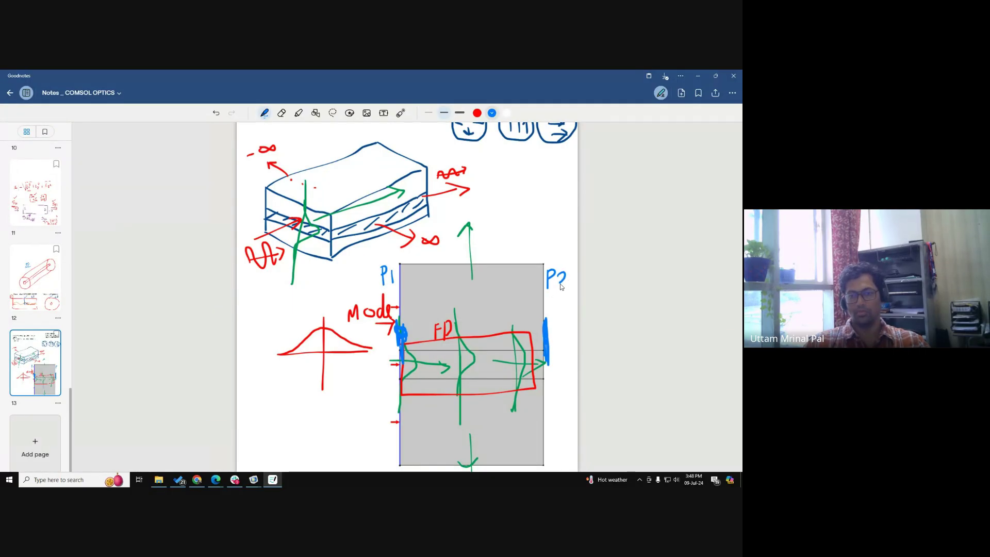
Step: Switch to COMSOL Multiphysics and examine the port name setting of the Boundary Mode Analysis step
key("alt+Tab")
left_click(242, 198)
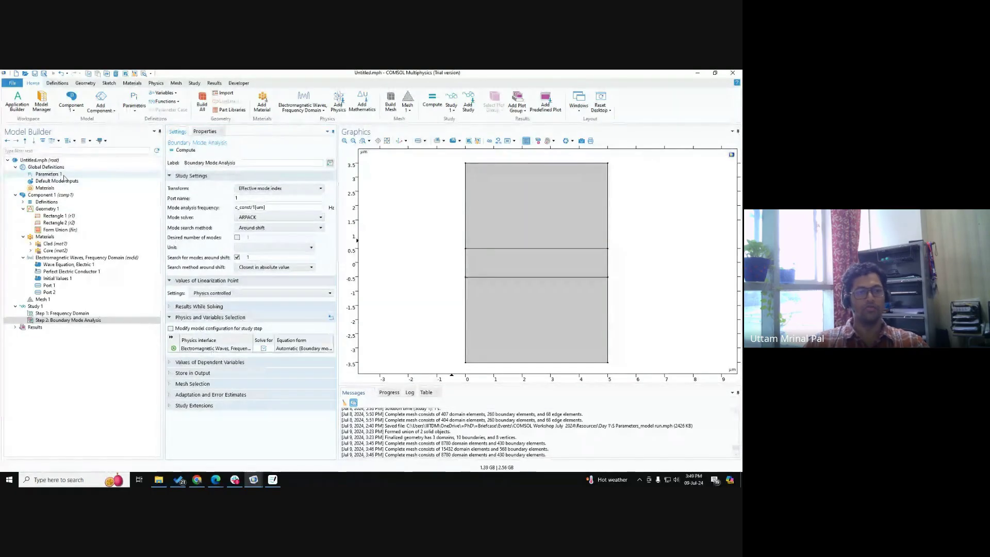
key("ctrl")
key("ctrl")
key("ctrl")
key("ctrl")
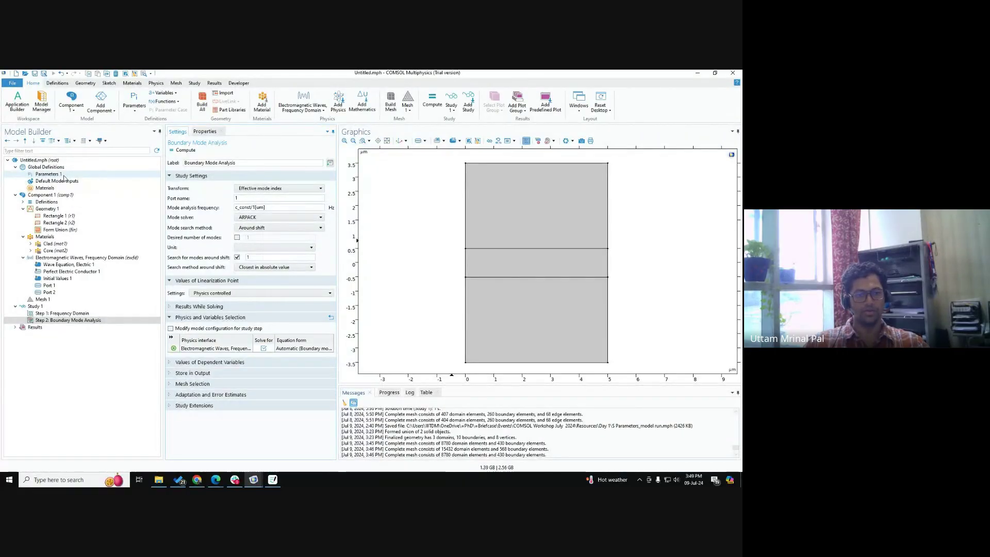
key("ctrl")
key("ctrl")
Step: Define a global parameter lda0 with the expression 1550[nm] in Parameters 1
left_click(57, 175)
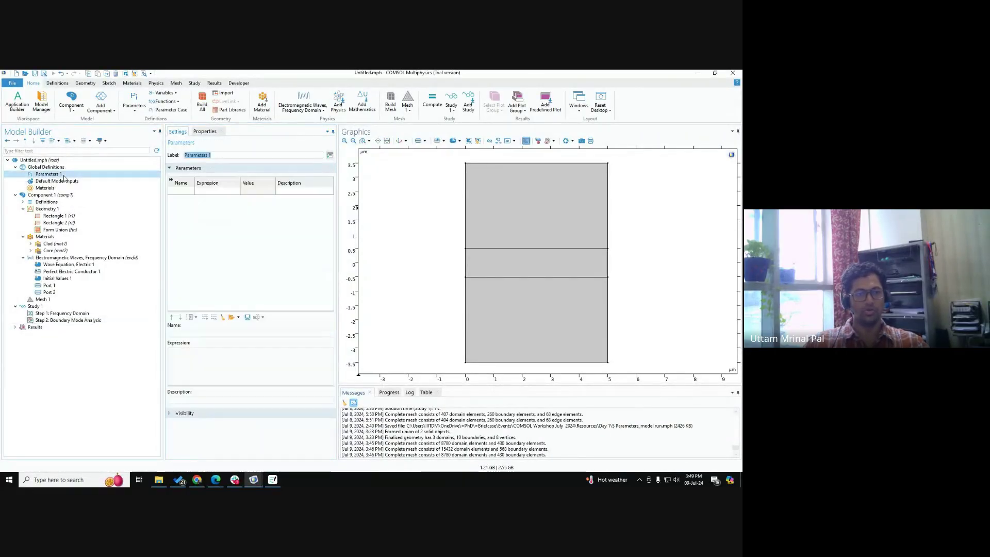
left_click(179, 192)
key("Tab")
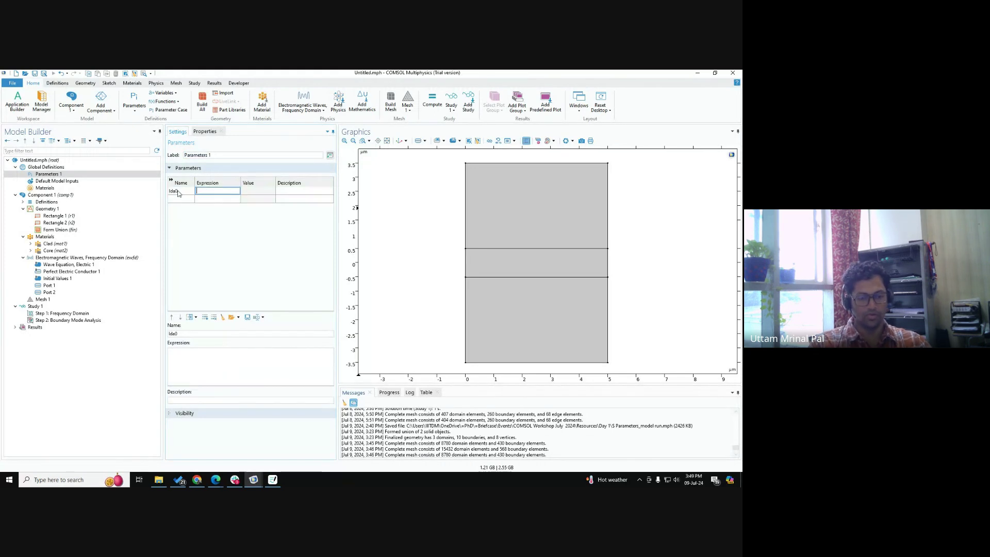
type("1550[nm")
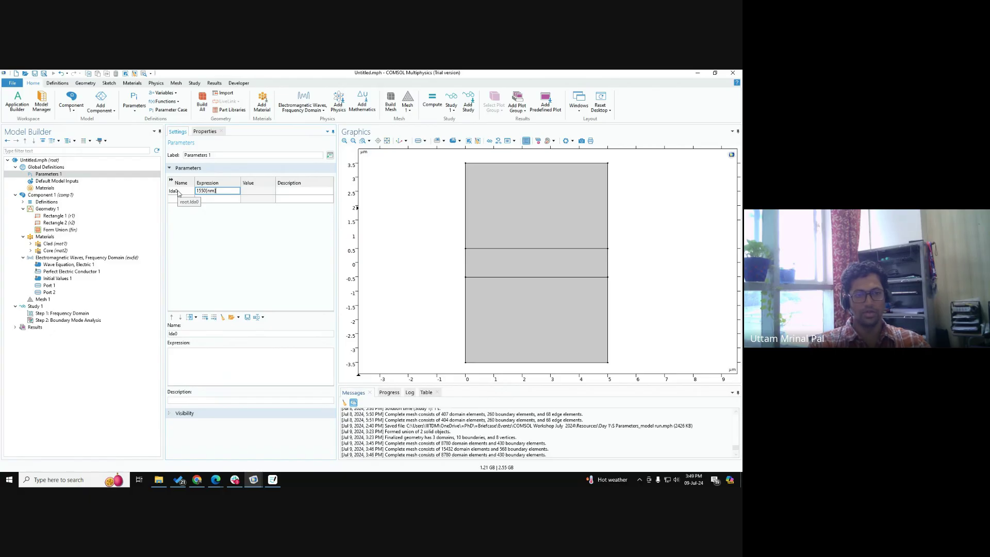
key("Return")
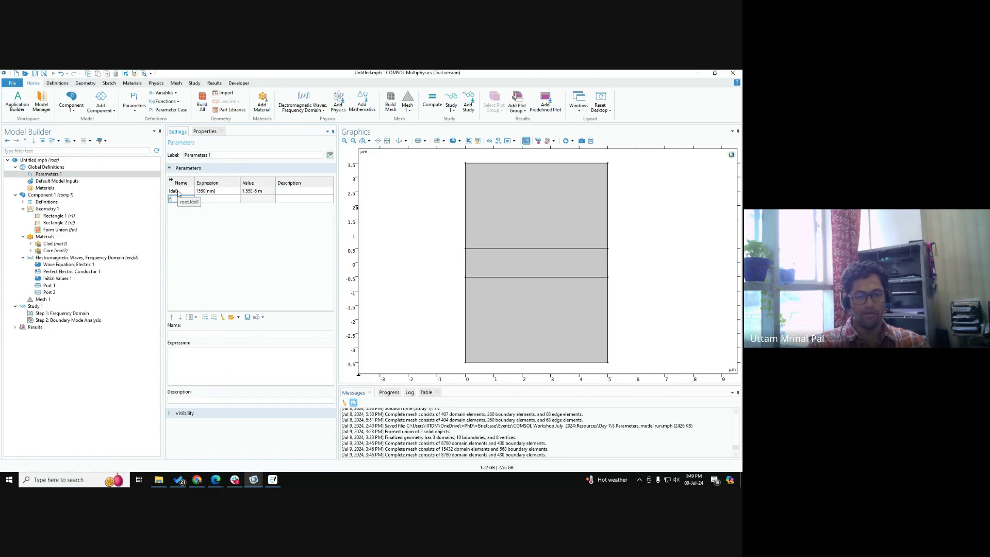
Step: Define a second global parameter f0 with the expression c_const/lda0
type("f0")
key("Tab")
type("c")
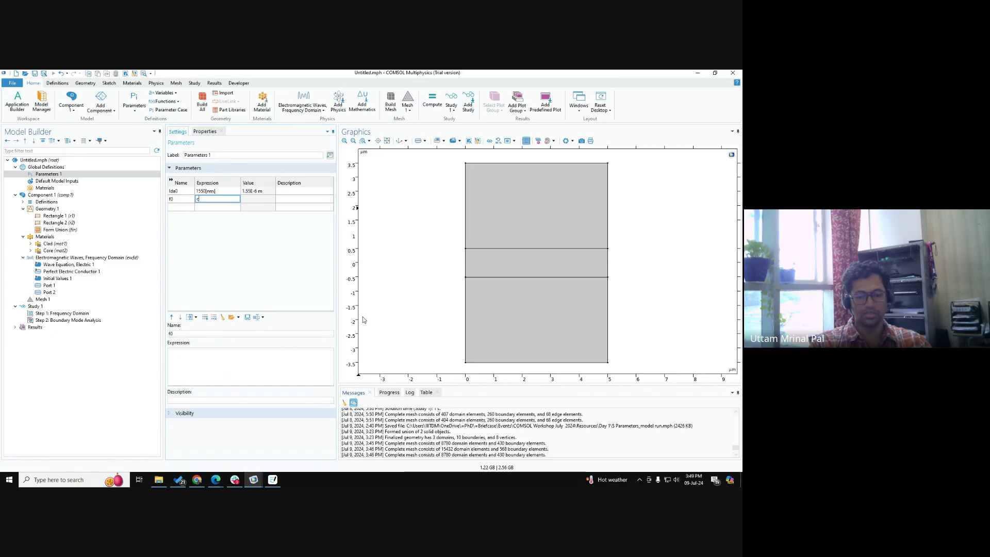
type("_const/lda0")
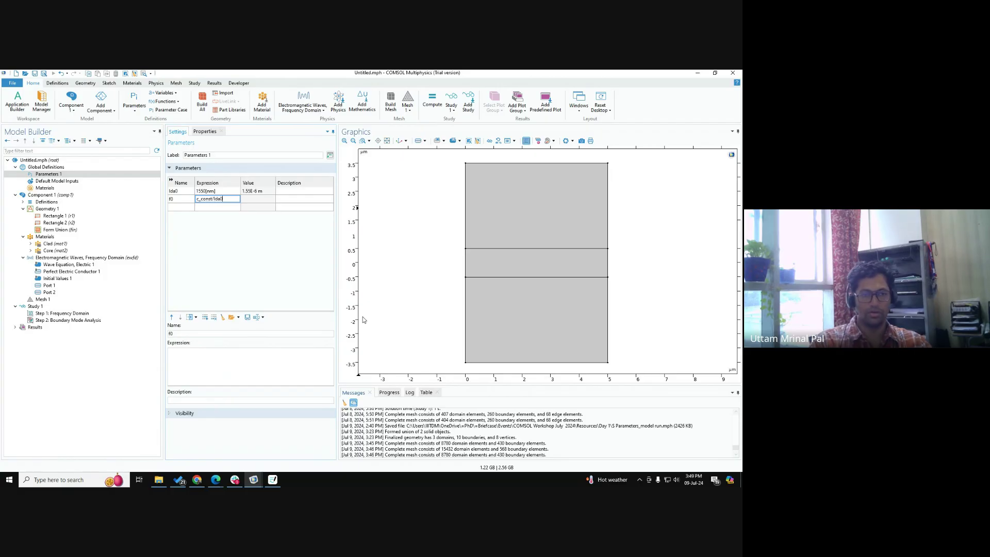
left_click(248, 290)
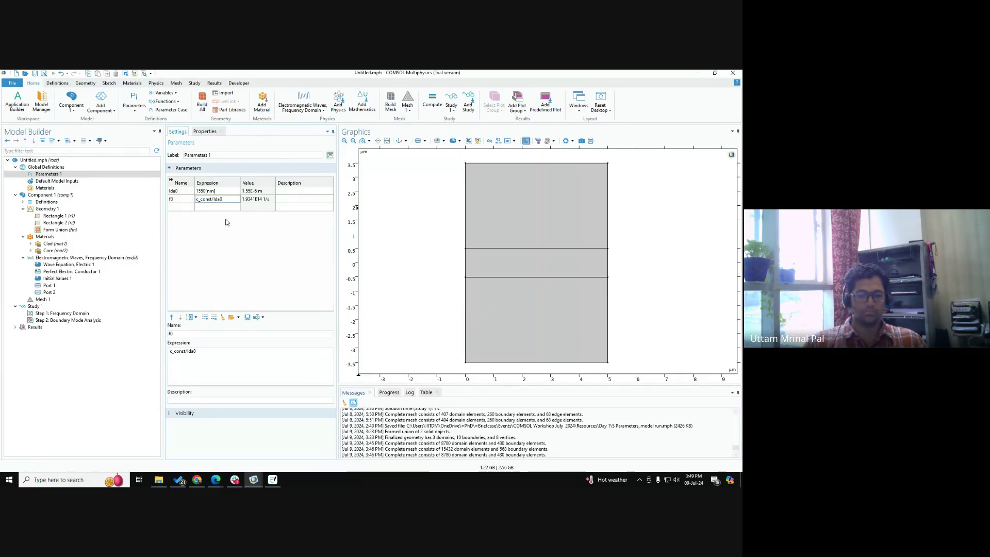
Step: Switch to the Google Meet call in Microsoft Edge
left_click(217, 482)
left_click(187, 449)
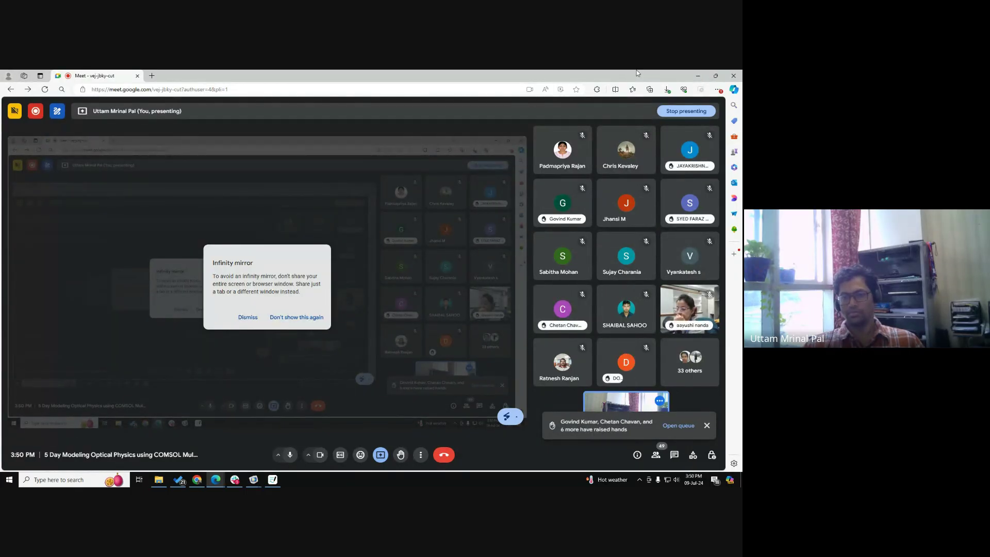
Step: Return to COMSOL Multiphysics and set the mode analysis frequency of the Boundary Mode Analysis step to f0
left_click(699, 77)
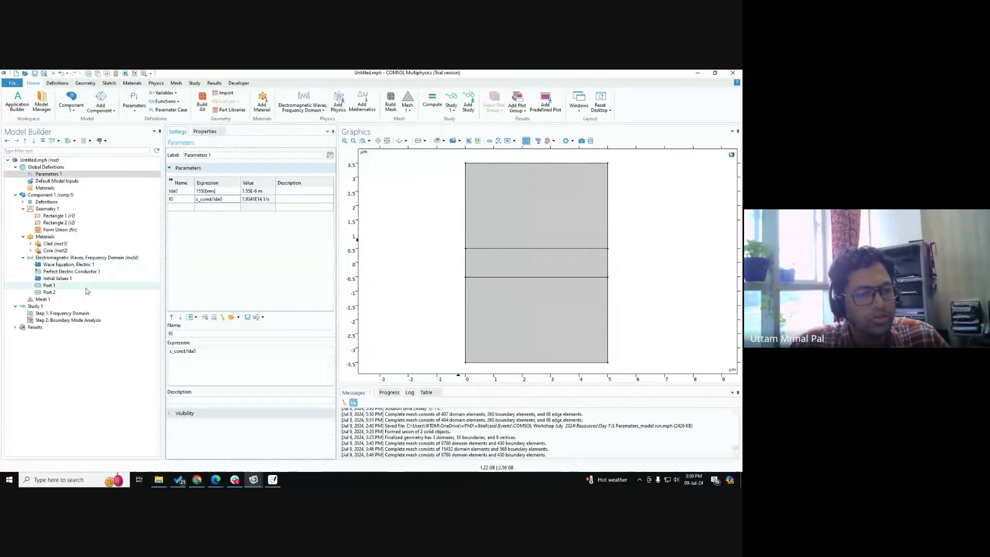
left_click(72, 321)
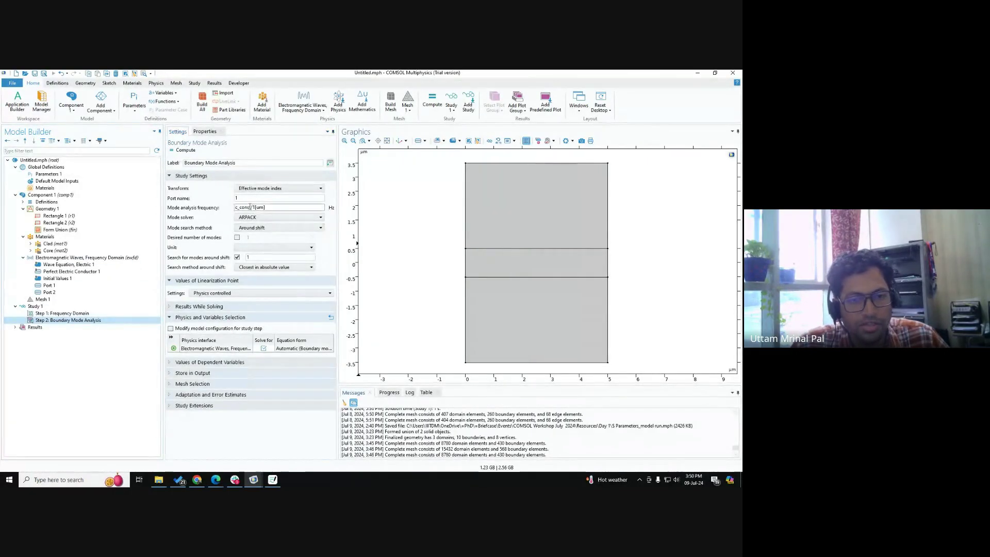
double_click(271, 207)
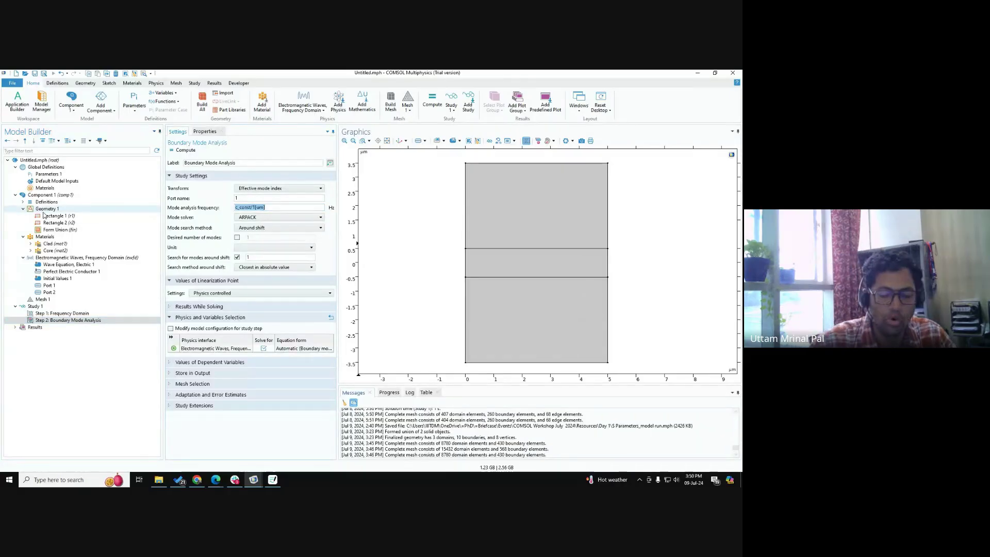
type("f0")
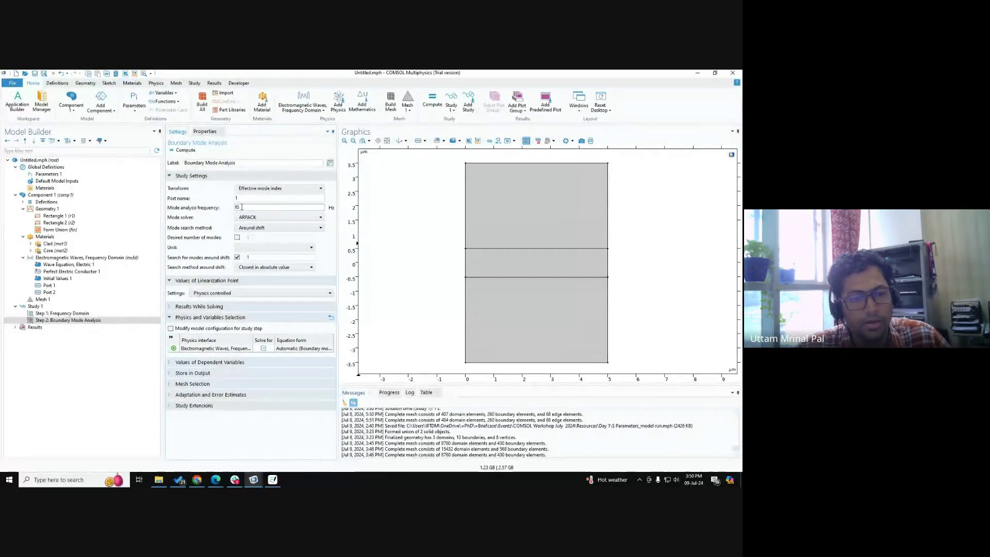
Step: Set the Boundary Mode Analysis step to search for modes around a shift of 1.5
left_click(255, 257)
key("ctrl")
key("ctrl")
key("ctrl")
key("ctrl")
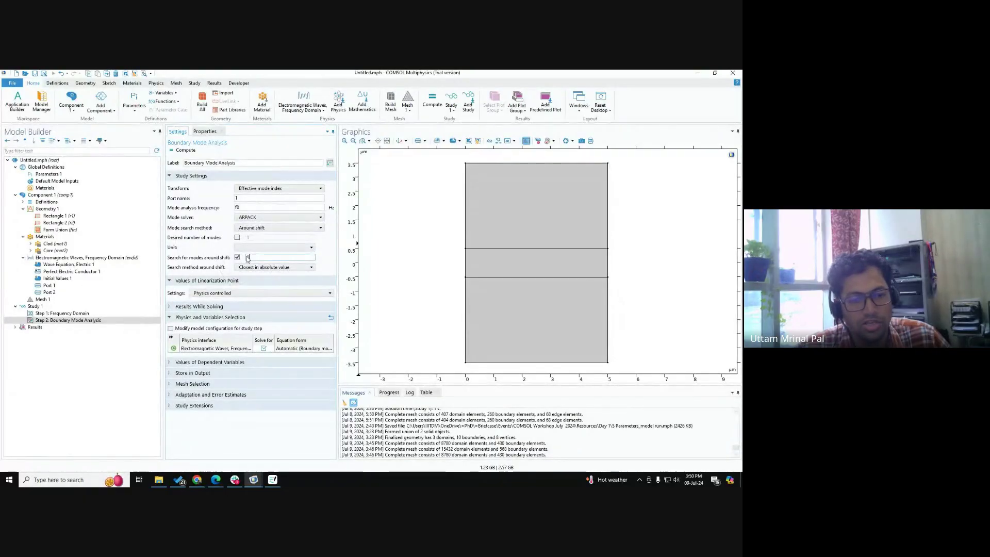
left_click_drag(247, 257, 263, 260)
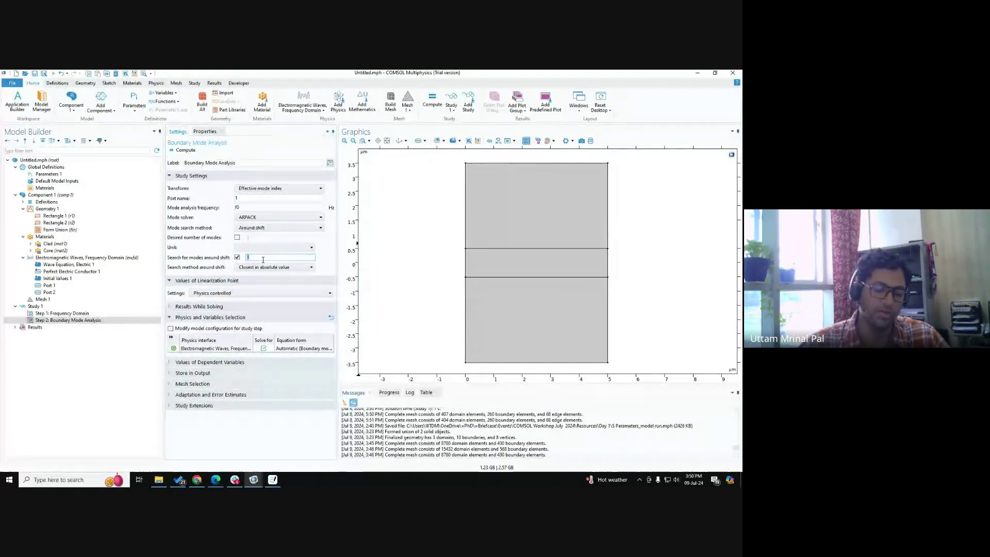
type("1.5")
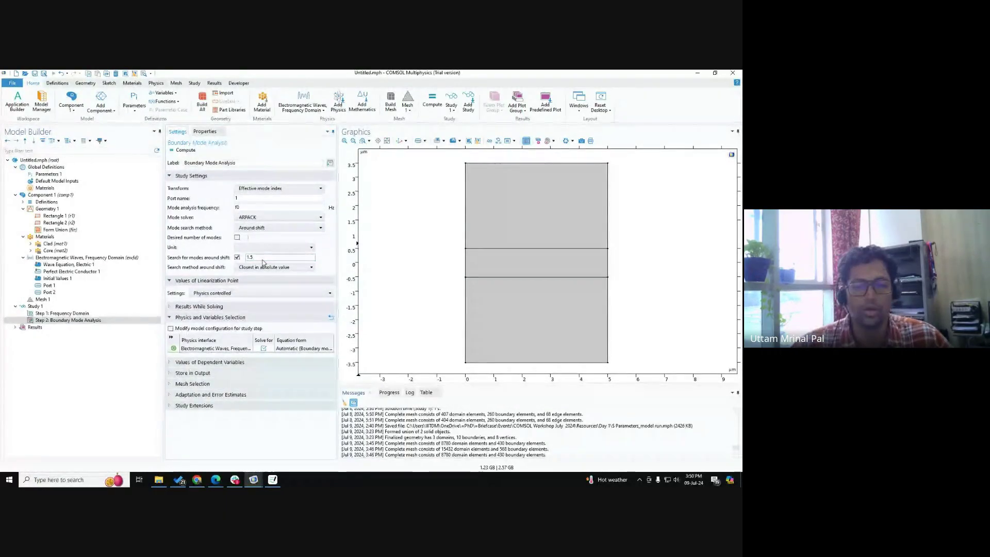
key("ctrl")
key("ctrl")
key("ctrl")
key("ctrl")
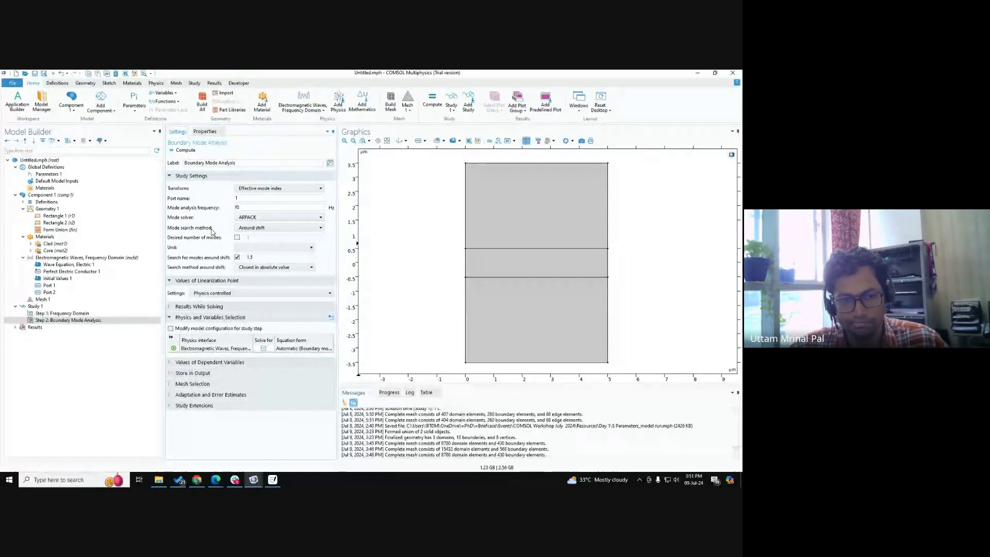
left_click(108, 321)
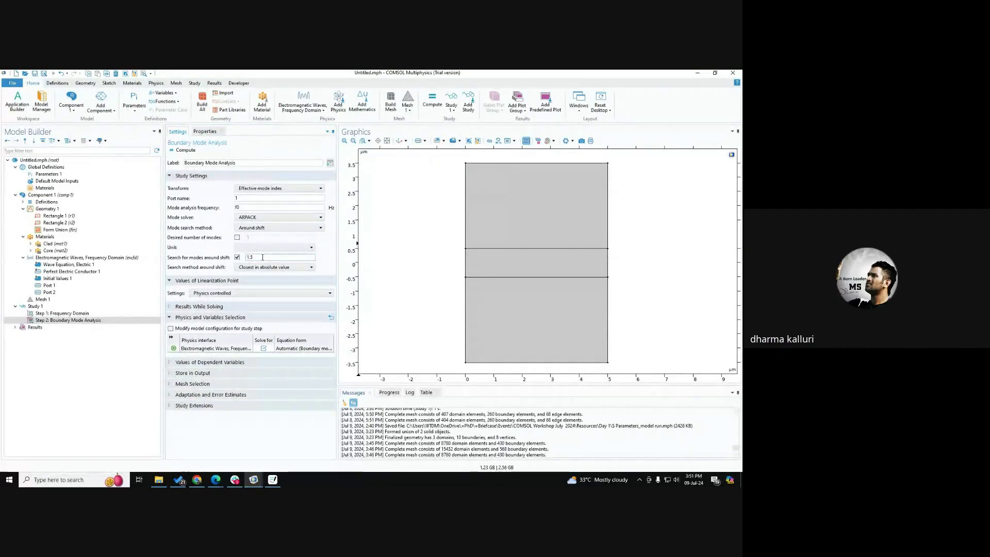
Step: Copy the lda0 and f0 rows from Parameters 1 and send them as a message in the Google Meet call
left_click(47, 174)
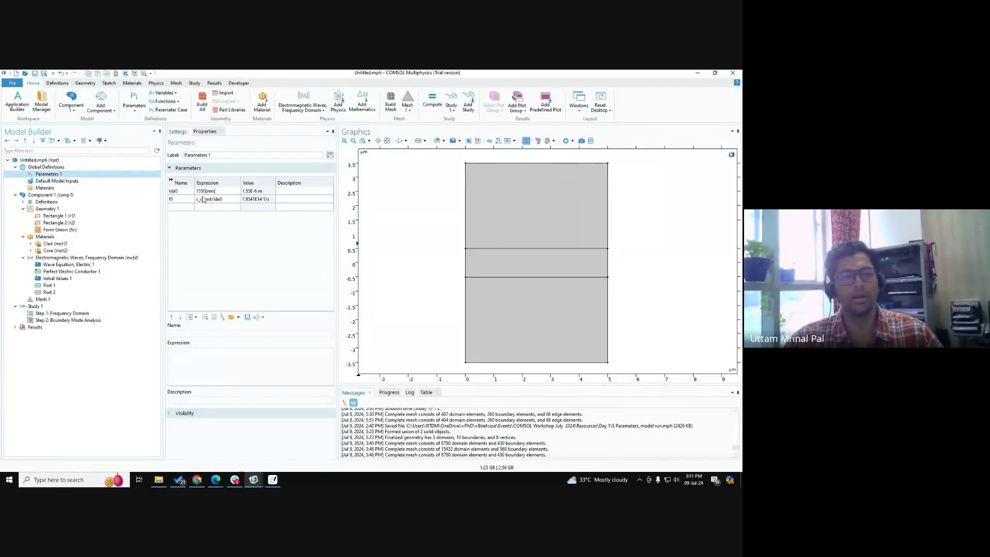
left_click(217, 201)
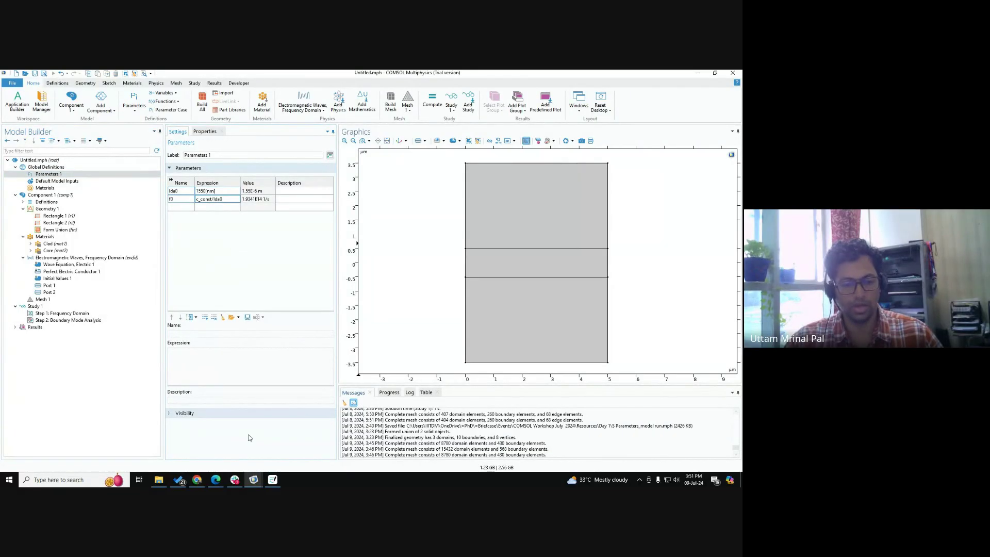
mouse_move(216, 479)
left_click(186, 450)
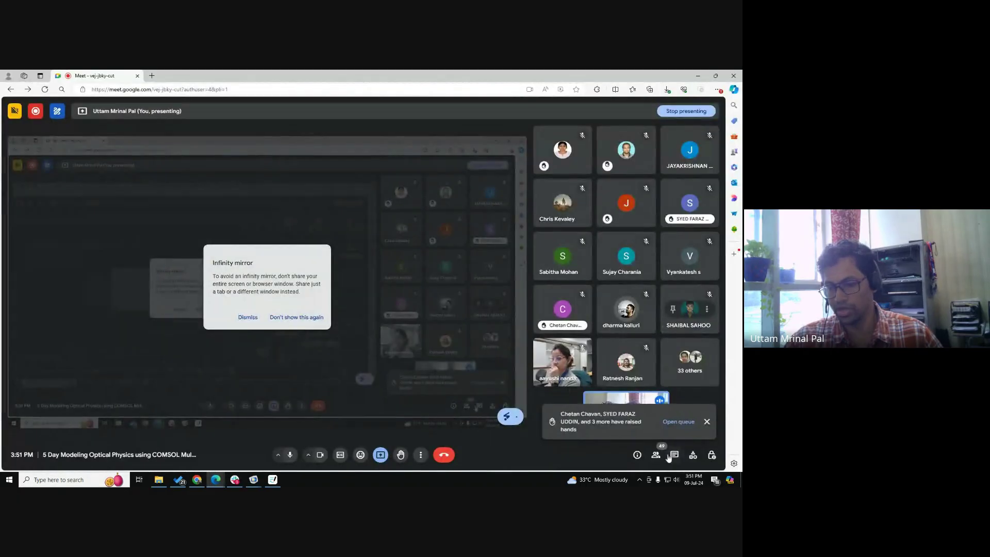
left_click(671, 456)
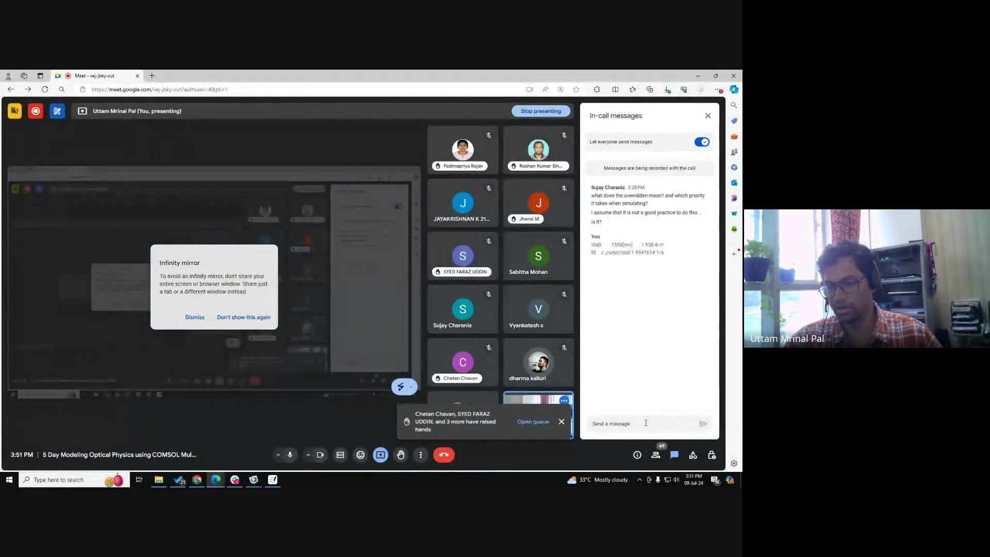
left_click(698, 76)
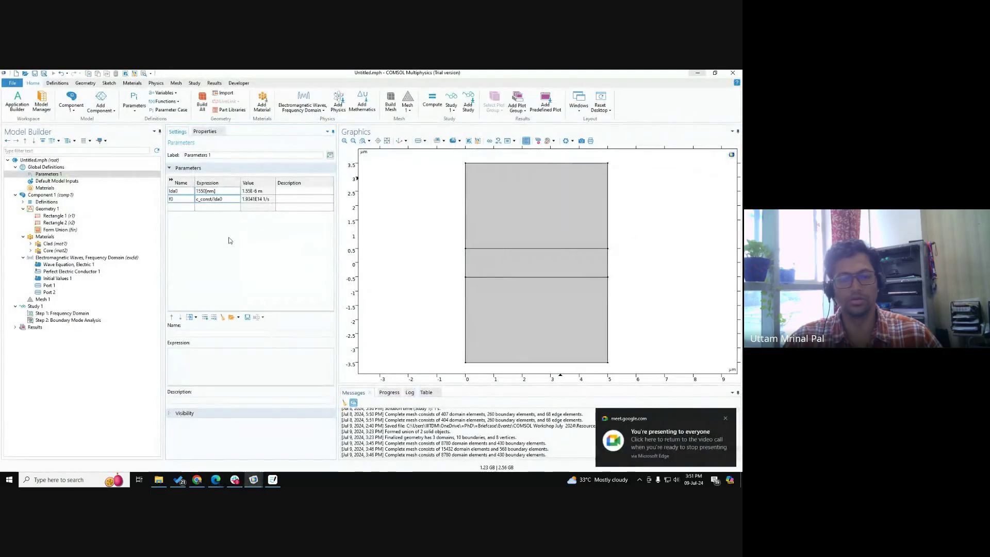
Step: Review the f0 expression in Parameters 1 and the mode search method options of the Boundary Mode Analysis step
left_click(231, 199)
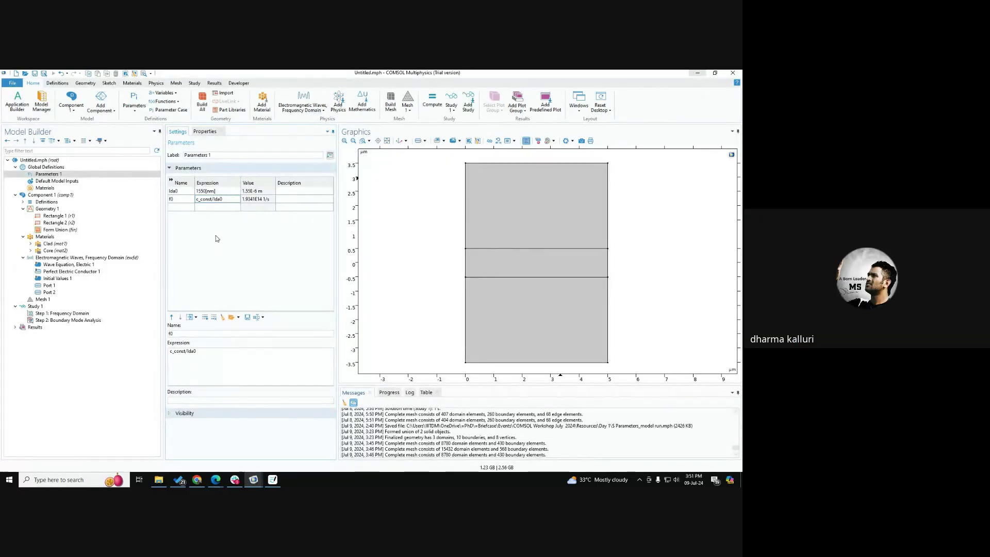
left_click(80, 320)
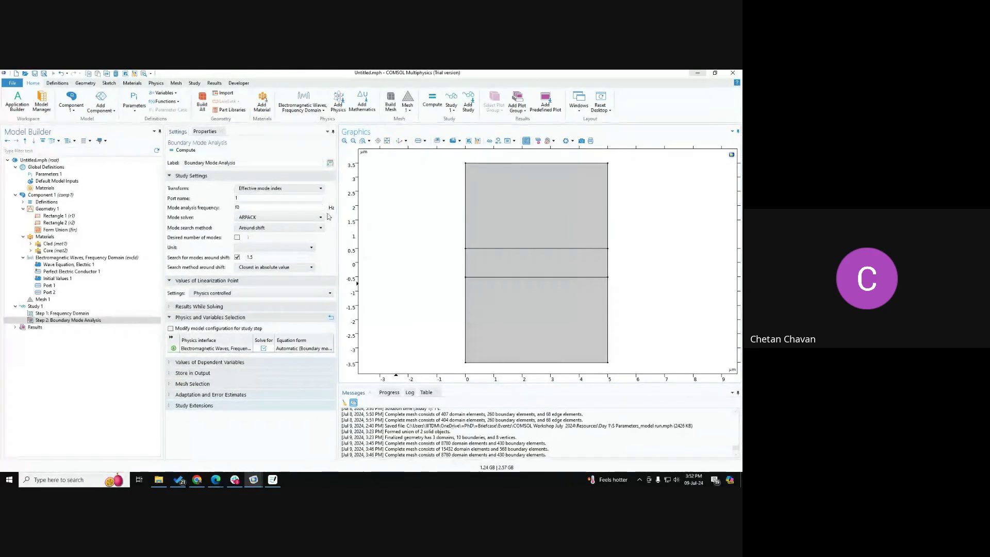
left_click(293, 228)
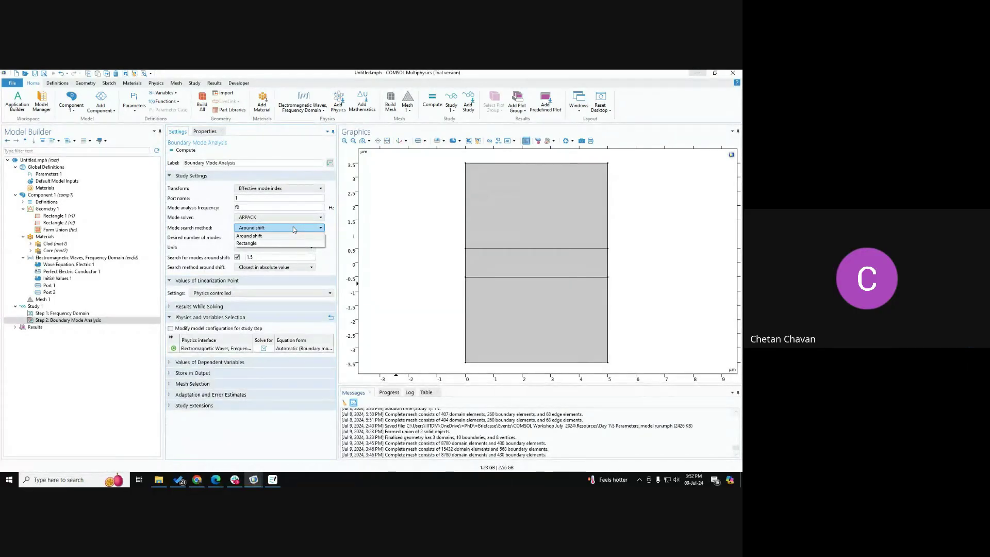
left_click(200, 227)
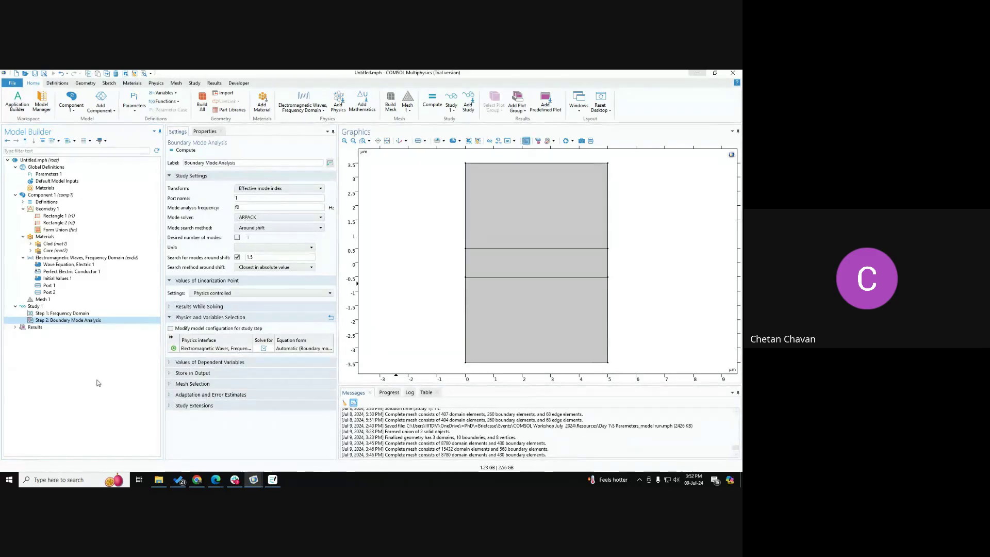
Step: Switch to Goodnotes and examine the sketches of the fibre's longitudinal and transverse 2D sections and the mode analysis notes below
left_click(273, 480)
scroll(345, 352, "up", 10)
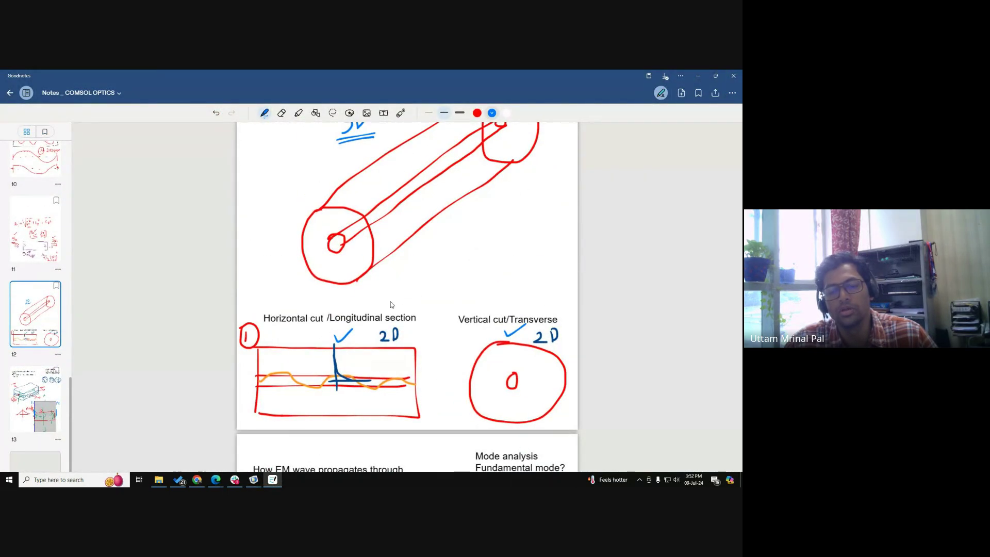
key("ctrl")
key("ctrl")
key("ctrl")
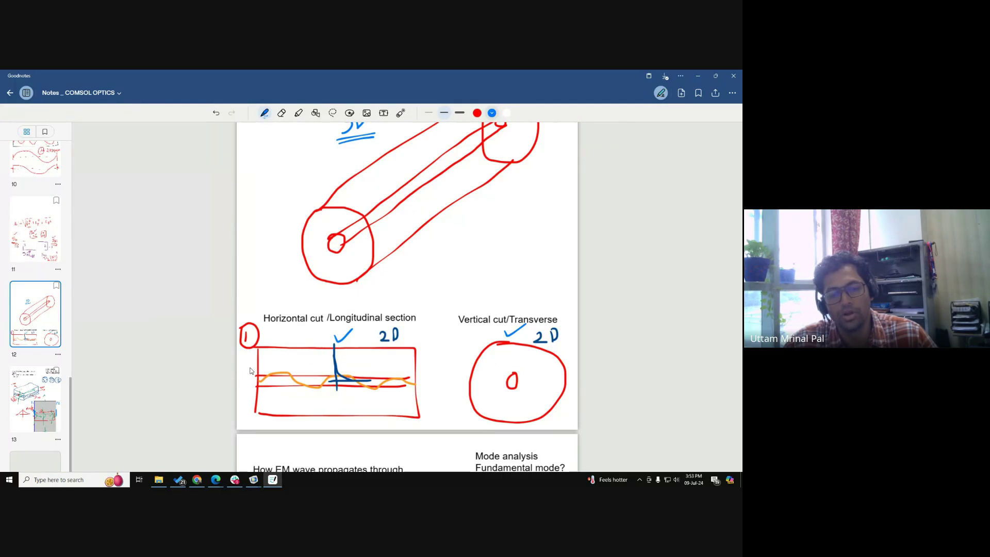
key("ctrl")
key("ctrl")
key("ctrl")
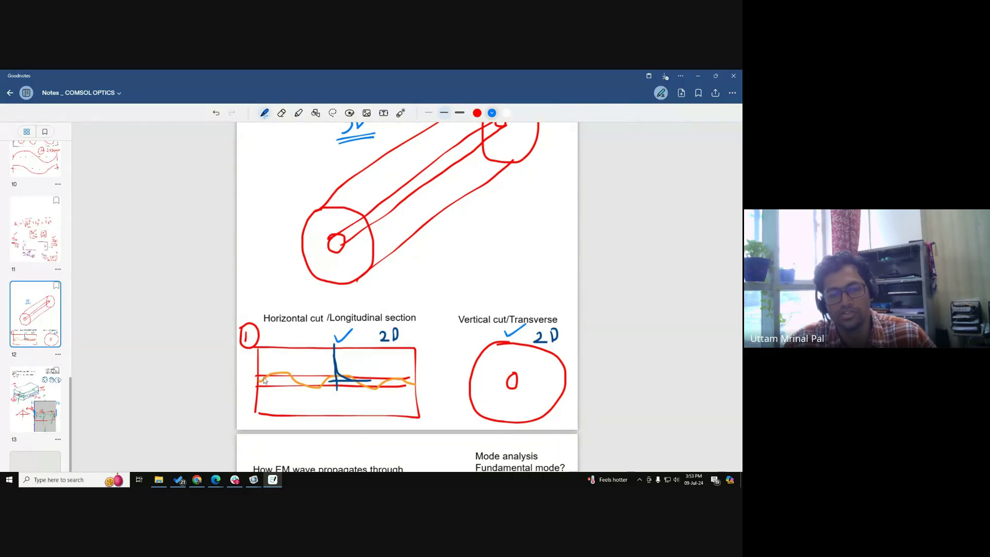
key("ctrl")
key("ctrl")
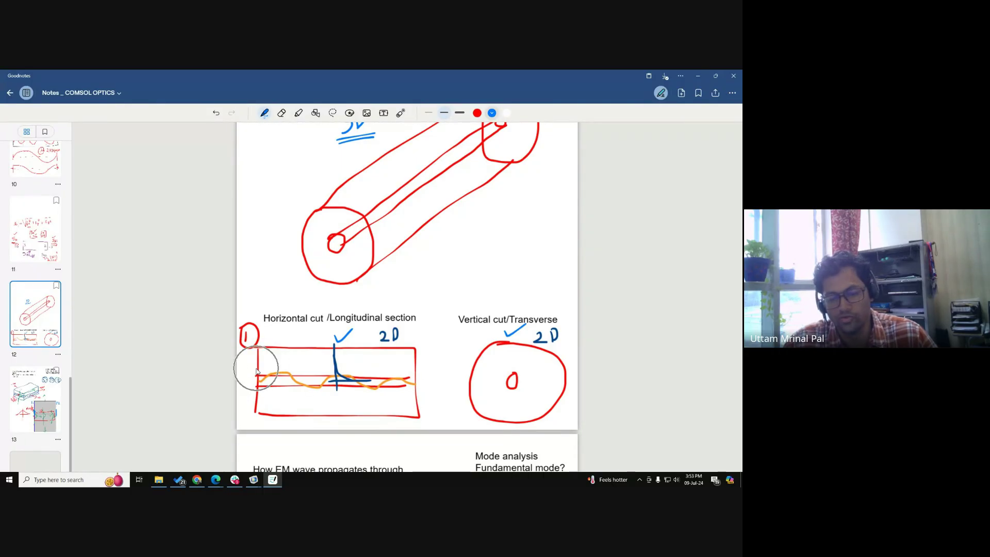
key("ctrl")
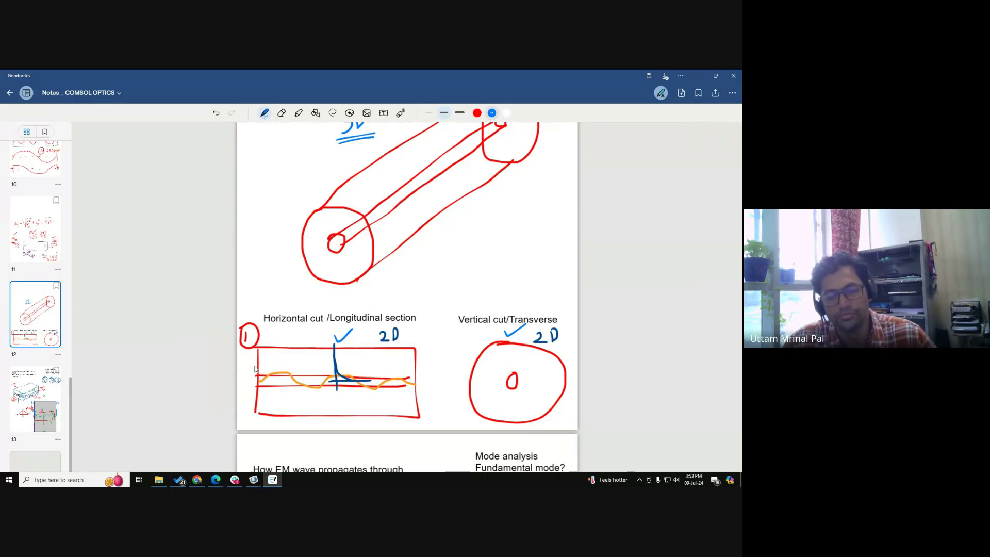
key("ctrl")
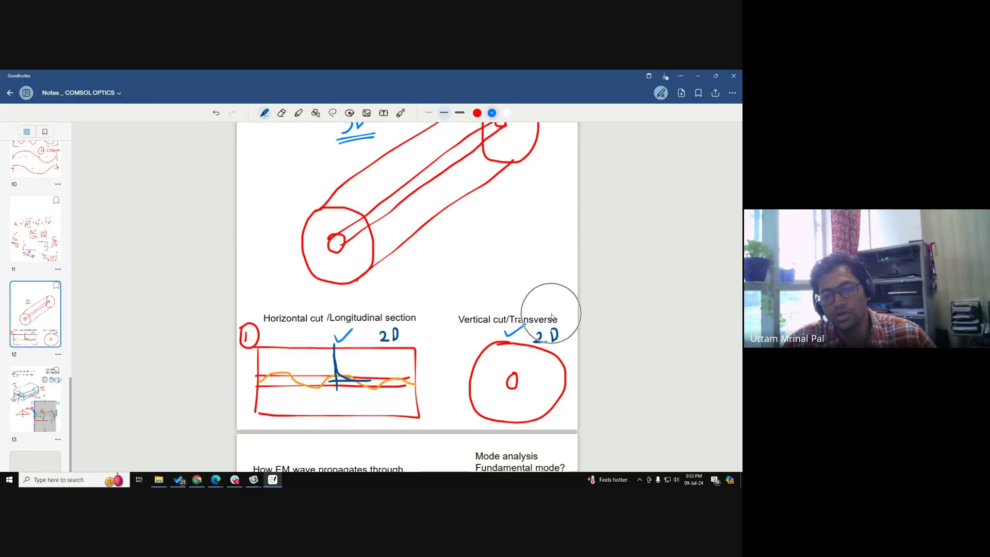
scroll(526, 335, "down", 4)
scroll(510, 298, "up", 4)
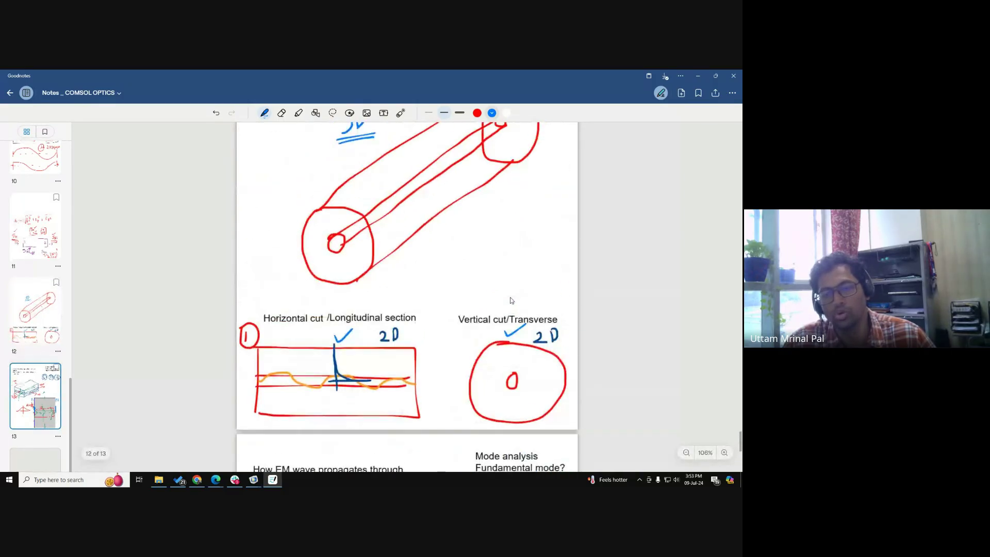
scroll(511, 310, "down", 3)
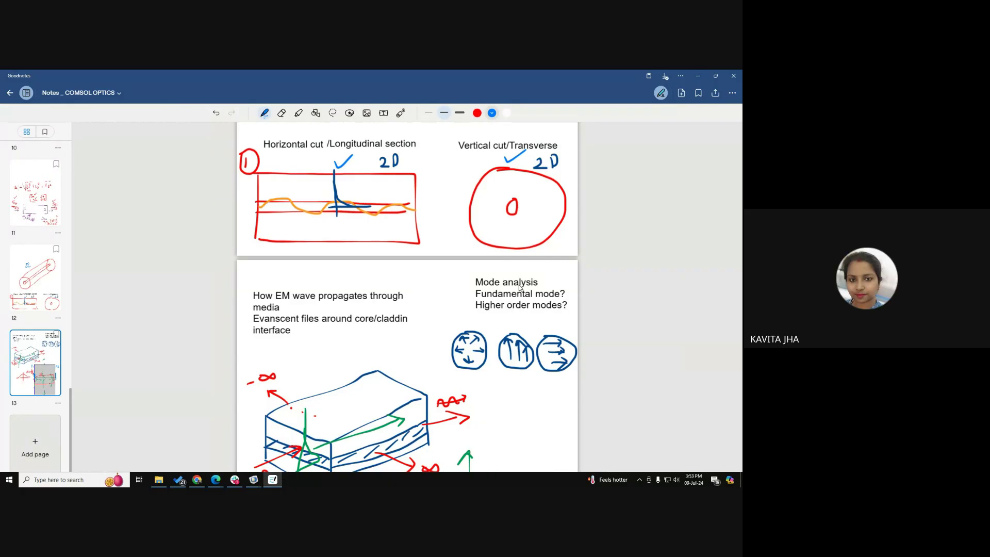
Step: Check the in-call messages of the Google Meet call in Microsoft Edge and return to COMSOL Multiphysics
key("alt+Tab")
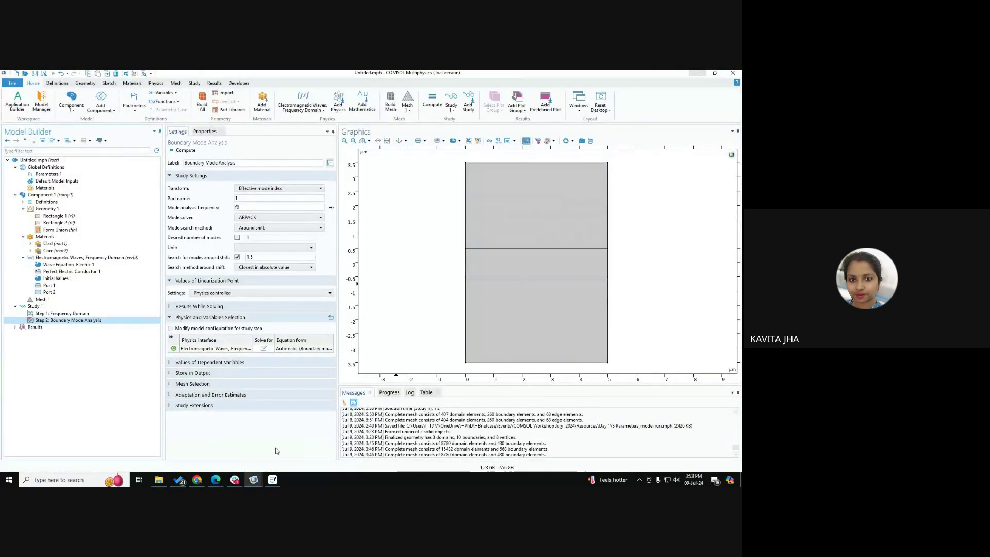
mouse_move(215, 480)
left_click(206, 456)
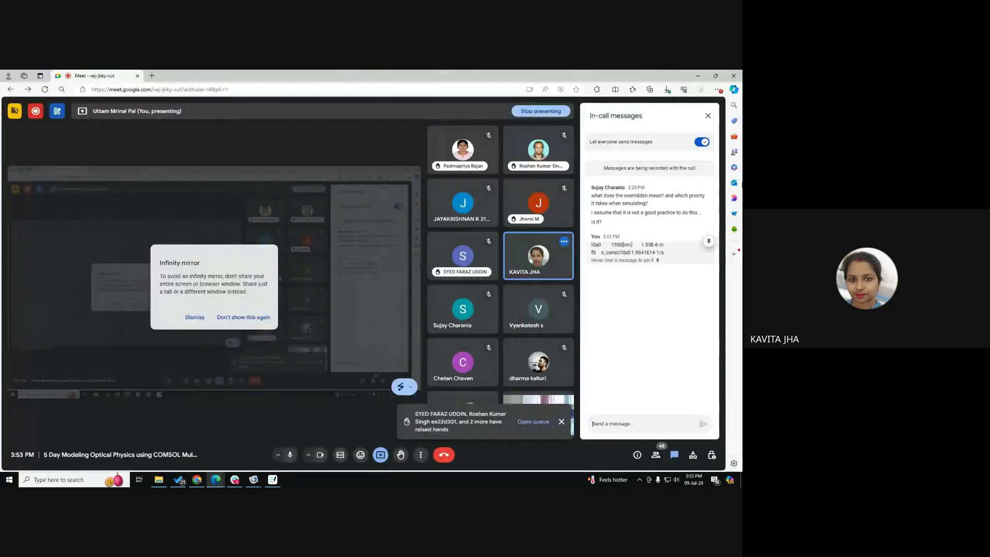
left_click(696, 77)
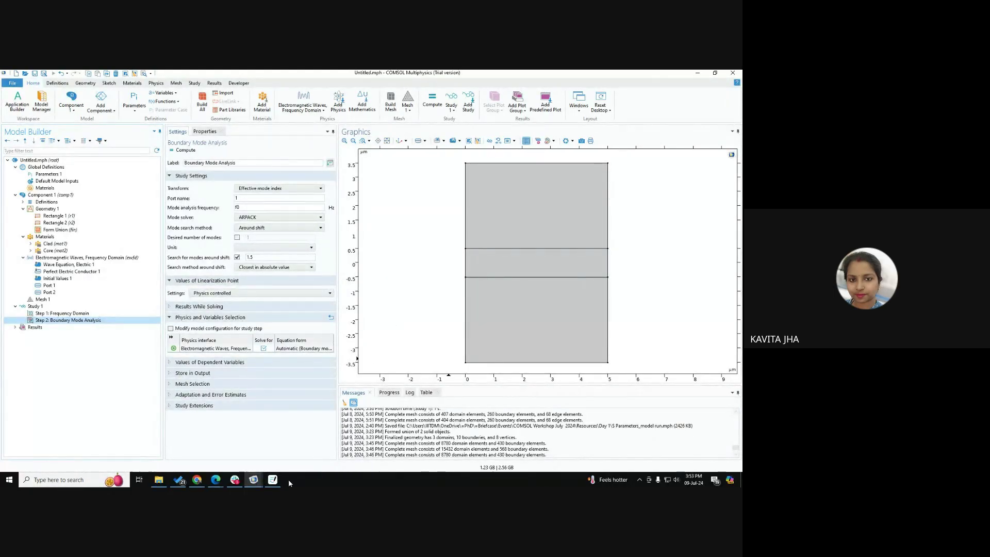
Step: Switch to Goodnotes, add a new page and sketch a blue rectangle crossed by two horizontal core lines
left_click(272, 479)
left_click(33, 446)
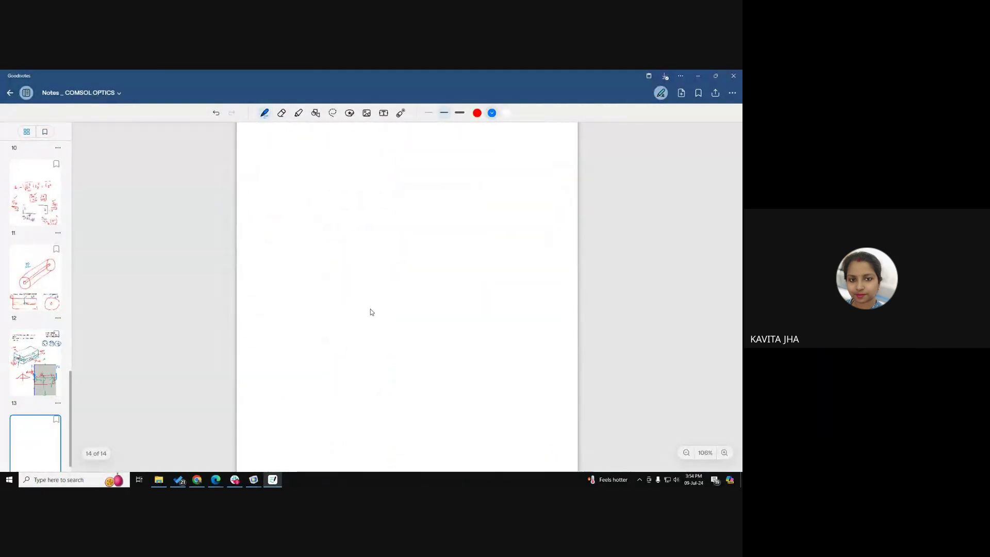
left_click_drag(322, 252, 323, 356)
mouse_move(319, 253)
left_mouse_down()
mouse_move(499, 323)
mouse_move(394, 361)
mouse_move(317, 362)
left_mouse_up()
mouse_move(323, 301)
left_mouse_down()
mouse_move(496, 298)
mouse_move(359, 314)
mouse_move(510, 305)
left_mouse_up()
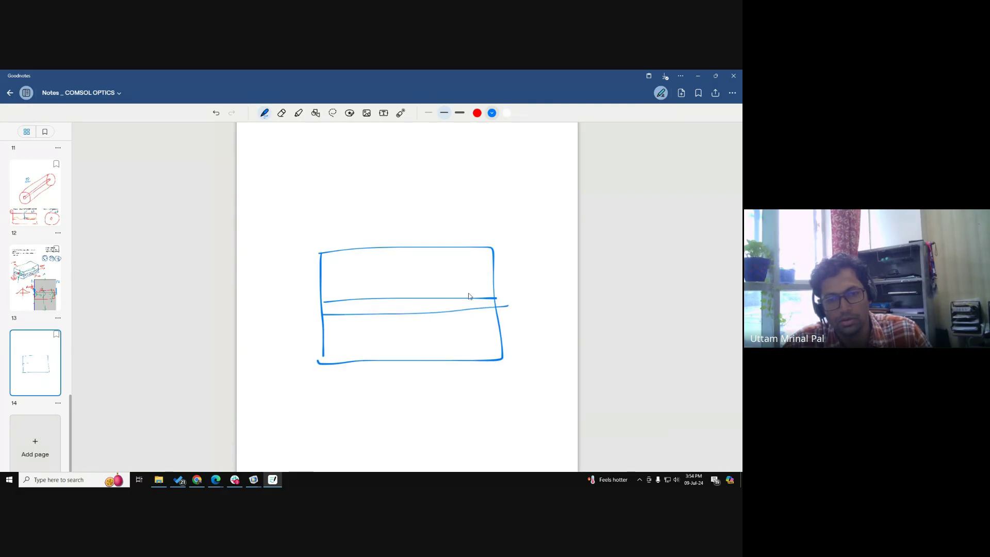
Step: Draw three slanted lines receding from the rectangle's corners to give the waveguide sketch 3D depth
left_click_drag(325, 252, 578, 134)
left_click_drag(494, 249, 598, 176)
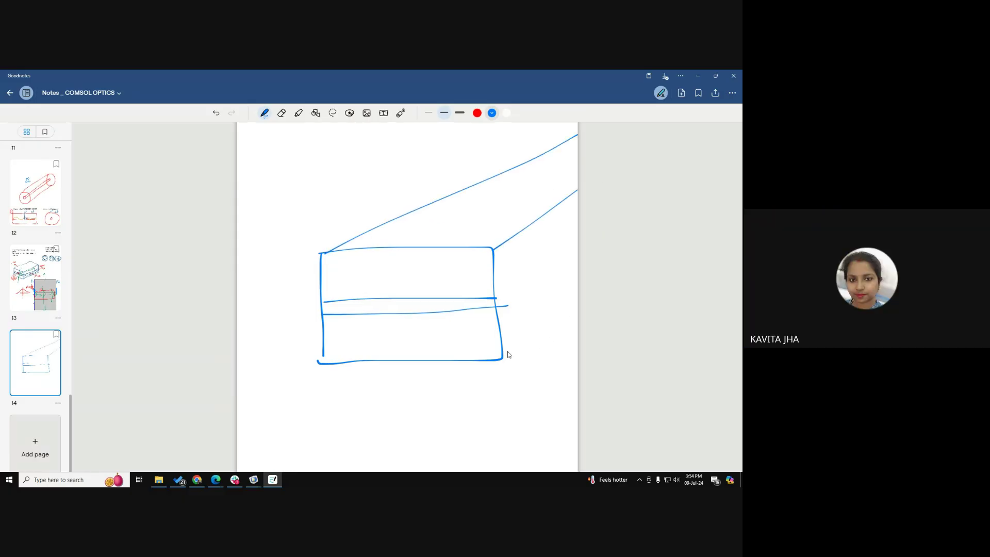
left_click_drag(508, 351, 643, 284)
scroll(354, 411, "down", 1)
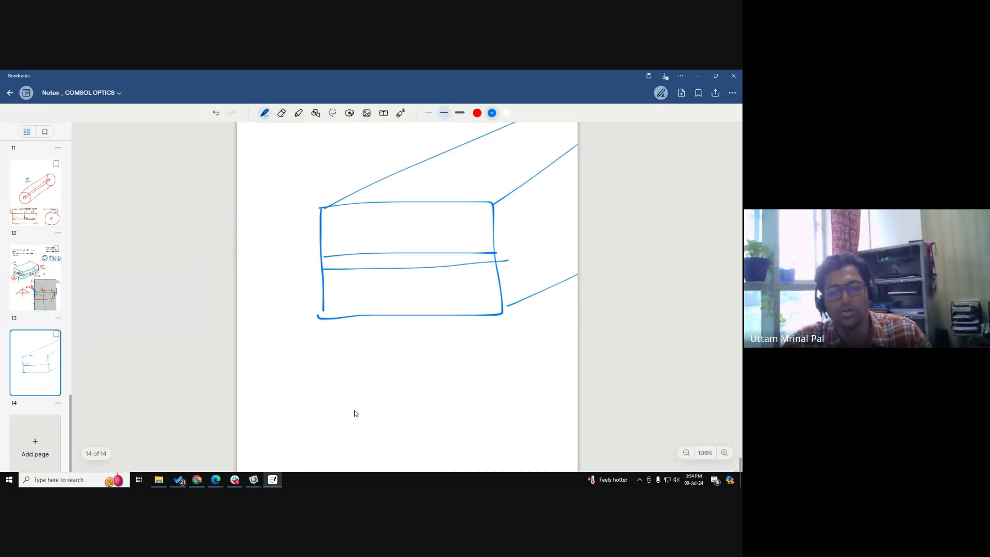
Step: Sketch a second blue rectangle with two horizontal core lines below the 3D waveguide drawing
key("alt+Tab")
key("alt+Tab")
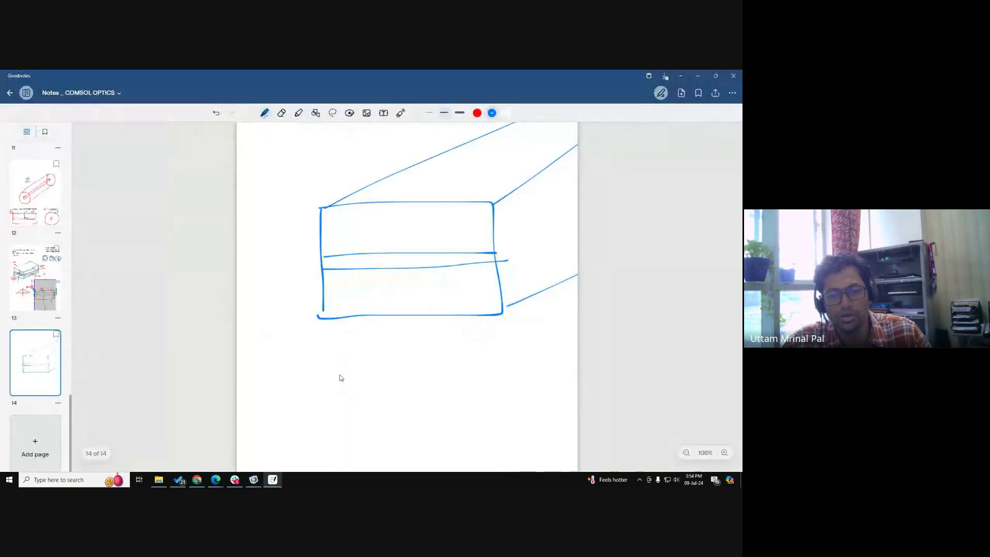
mouse_move(340, 367)
left_mouse_down()
mouse_move(340, 444)
mouse_move(498, 360)
mouse_move(388, 454)
mouse_move(341, 450)
left_mouse_up()
left_click_drag(340, 398, 508, 398)
left_click_drag(332, 416, 508, 411)
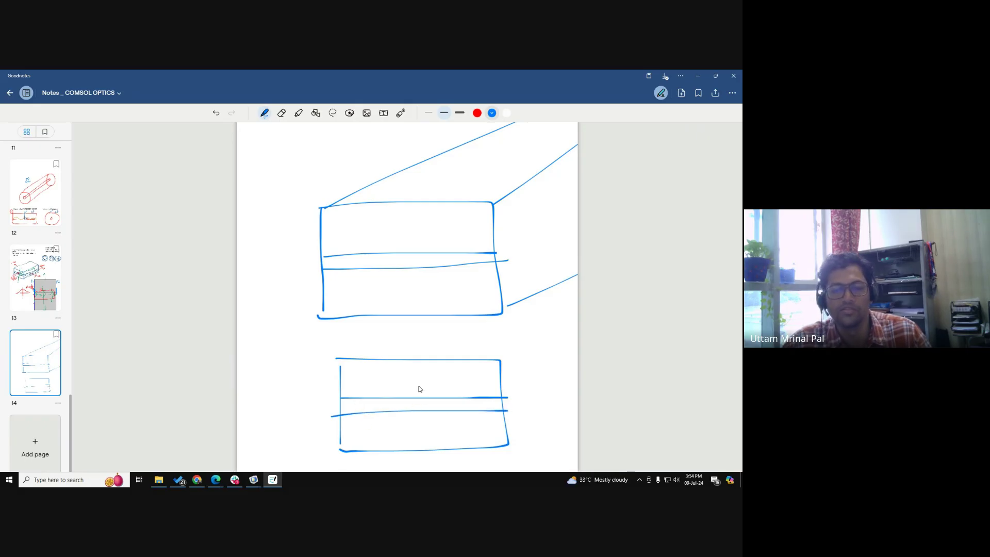
Step: Review the earlier core/cladding waveguide sketches and 2D section drawings on the previous pages of the Goodnotes notes
key("alt+Tab")
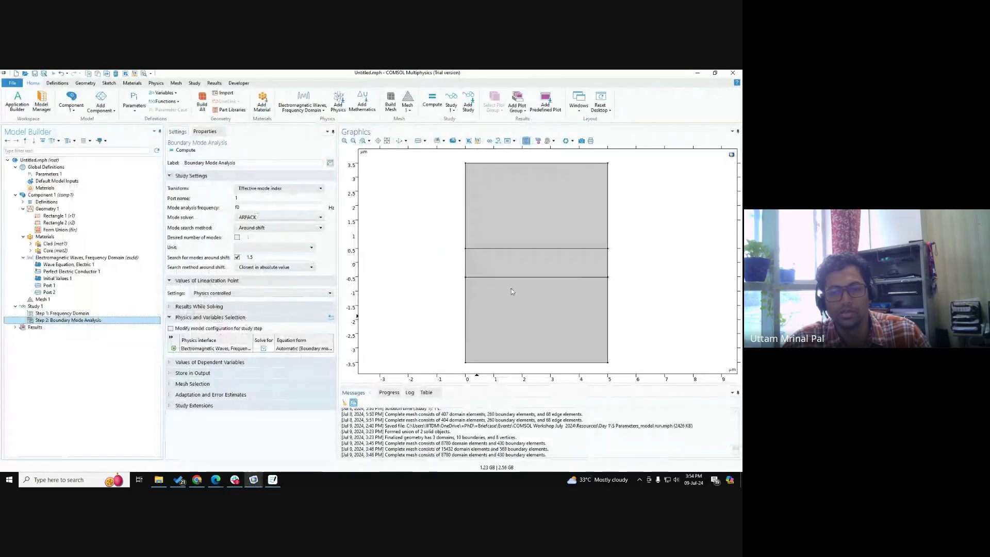
key("alt+Tab")
scroll(364, 271, "up", 8)
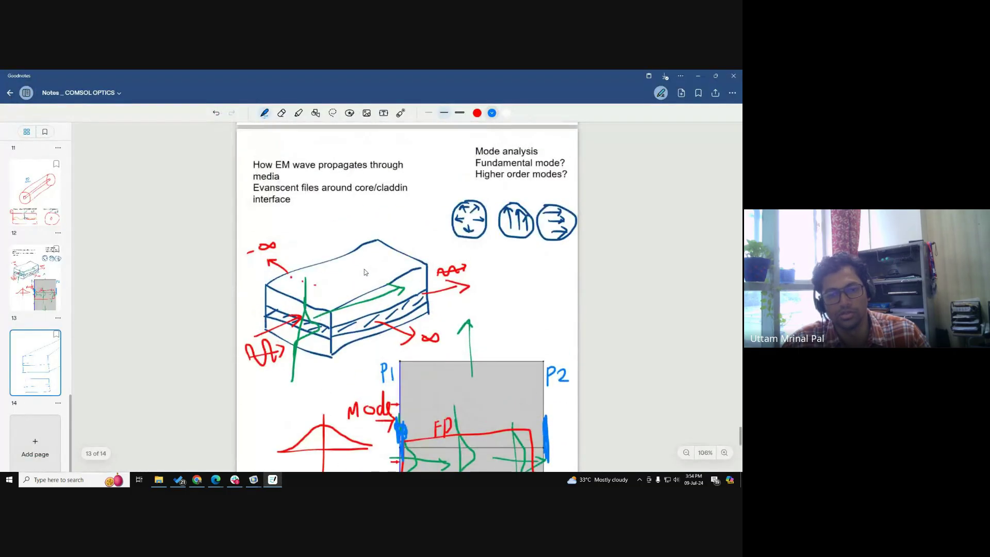
scroll(364, 270, "down", 3)
scroll(429, 399, "up", 5)
scroll(429, 398, "down", 5)
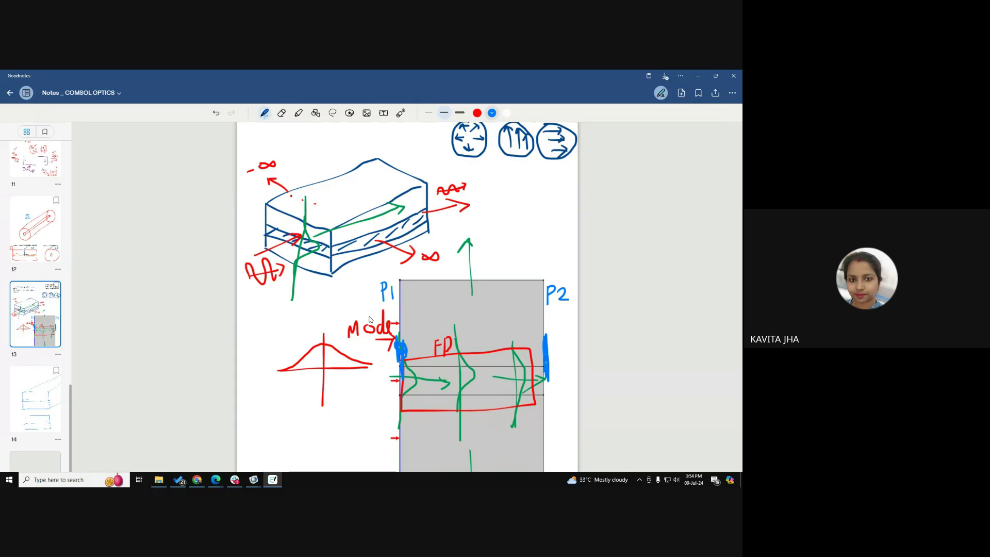
scroll(369, 320, "up", 4)
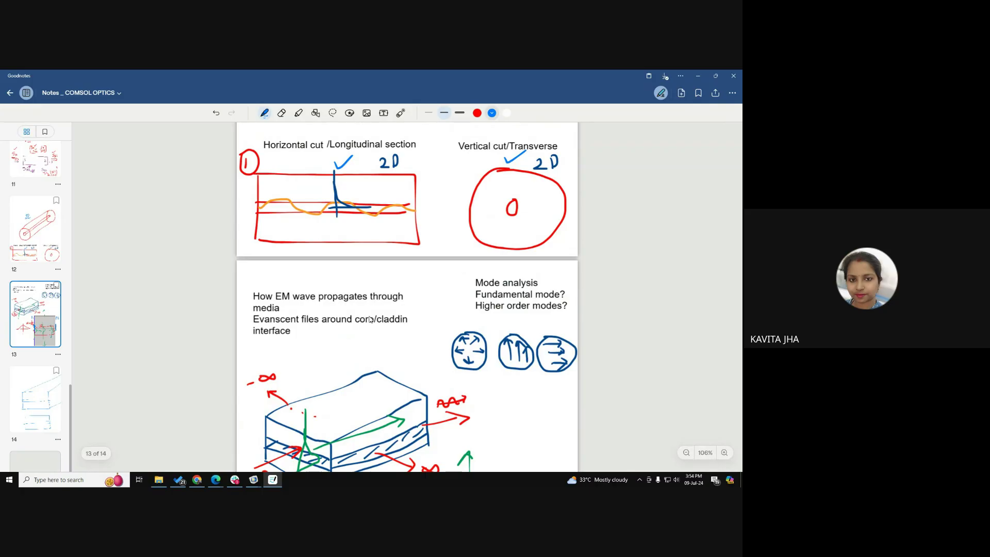
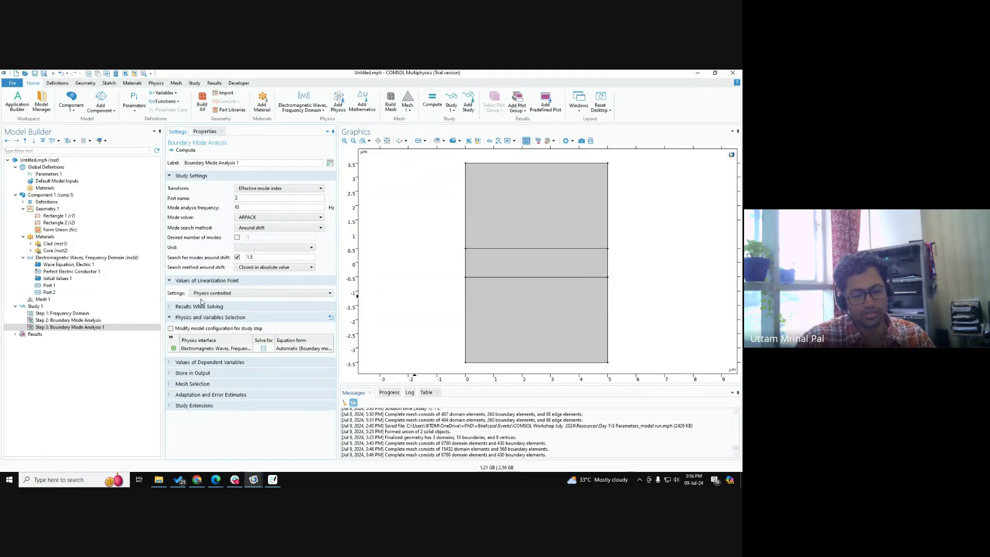
Step: Switch to Goodnotes and draw a blue arrow along the core from P1 towards P2 in the port diagram on page 13
left_click(273, 480)
scroll(359, 348, "down", 2)
scroll(358, 345, "up", 5)
scroll(358, 345, "down", 4)
scroll(384, 273, "up", 2)
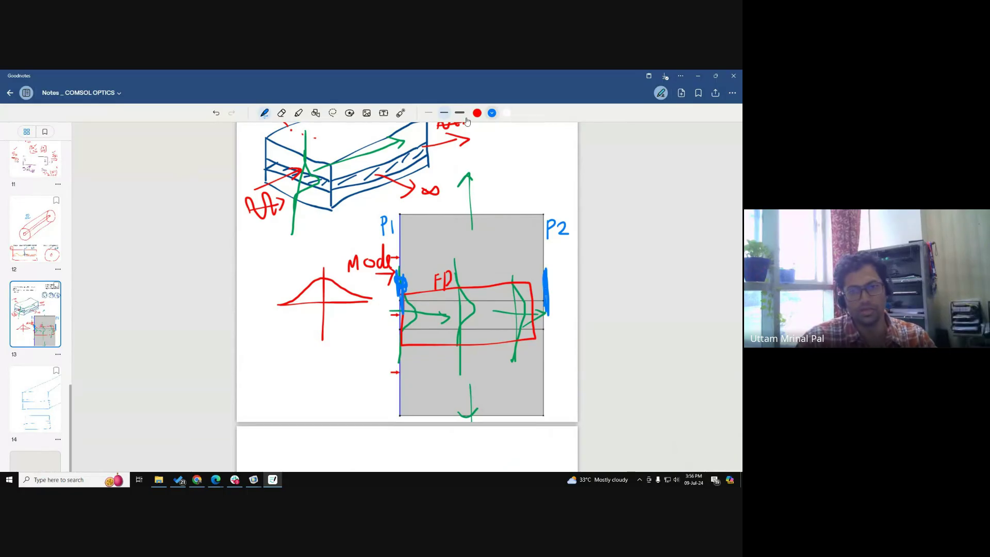
key("ctrl")
key("ctrl")
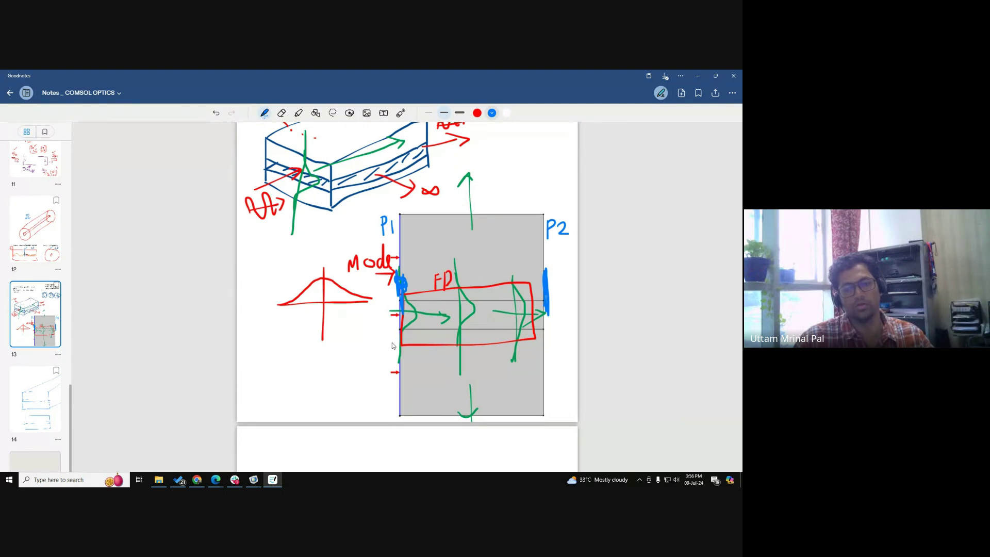
key("ctrl")
key("ctrl")
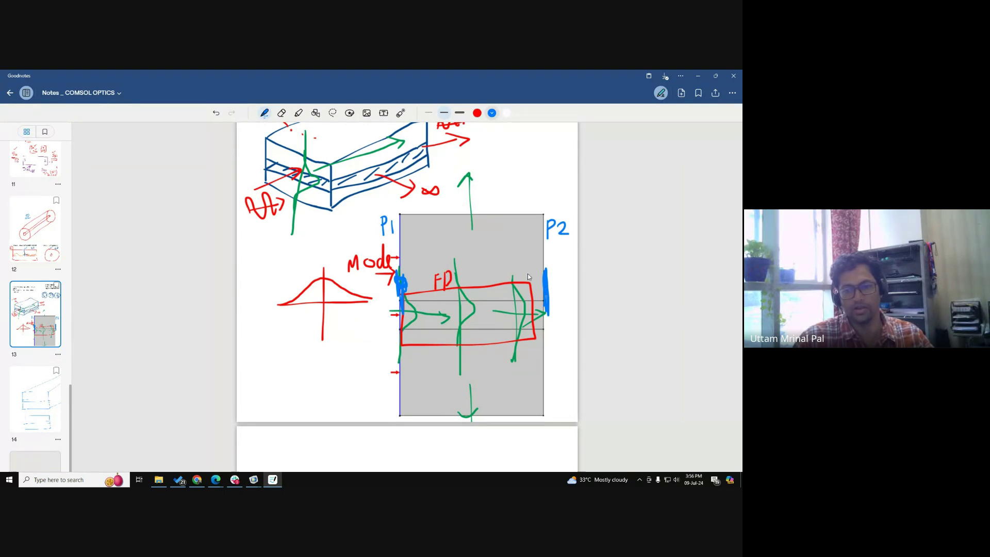
key("ctrl")
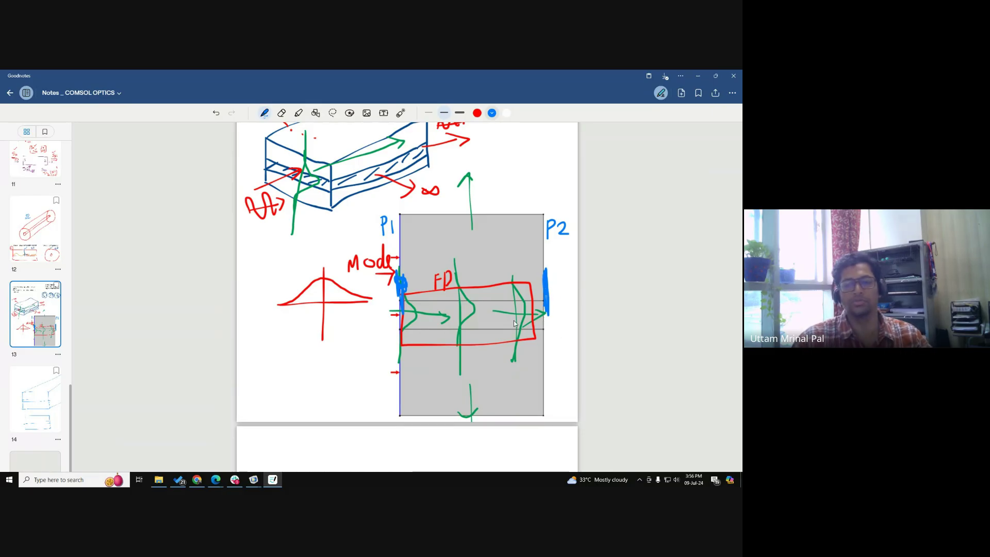
mouse_move(503, 305)
left_mouse_down()
mouse_move(513, 310)
mouse_move(495, 333)
left_mouse_up()
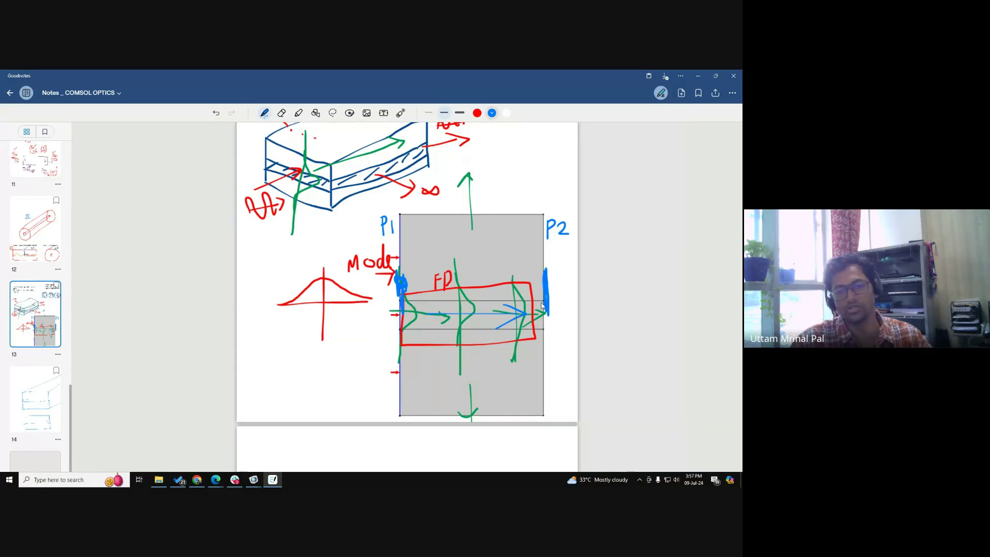
Step: Switch to COMSOL Multiphysics and move the Frequency Domain step below both Boundary Mode Analysis steps in Study 1
key("alt+Tab")
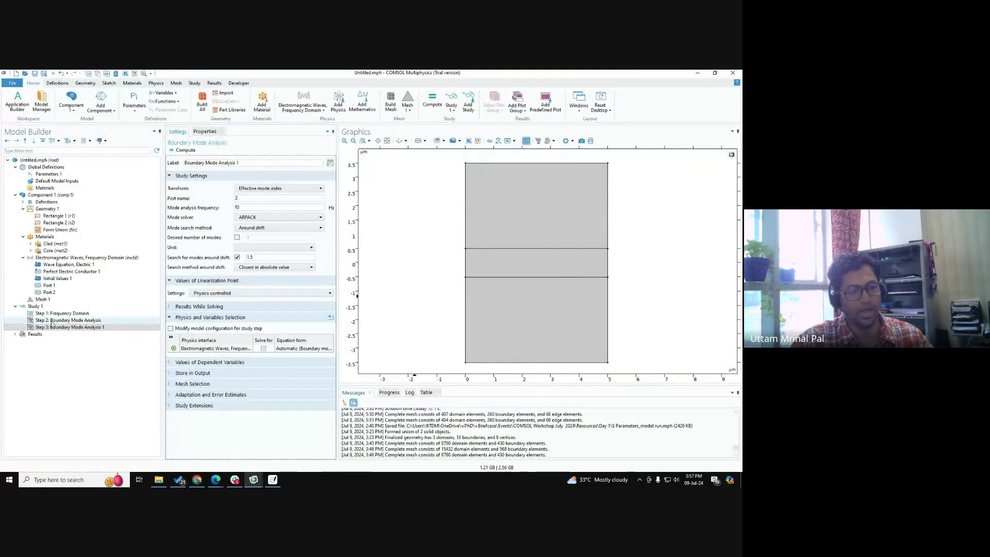
left_click_drag(56, 316, 57, 332)
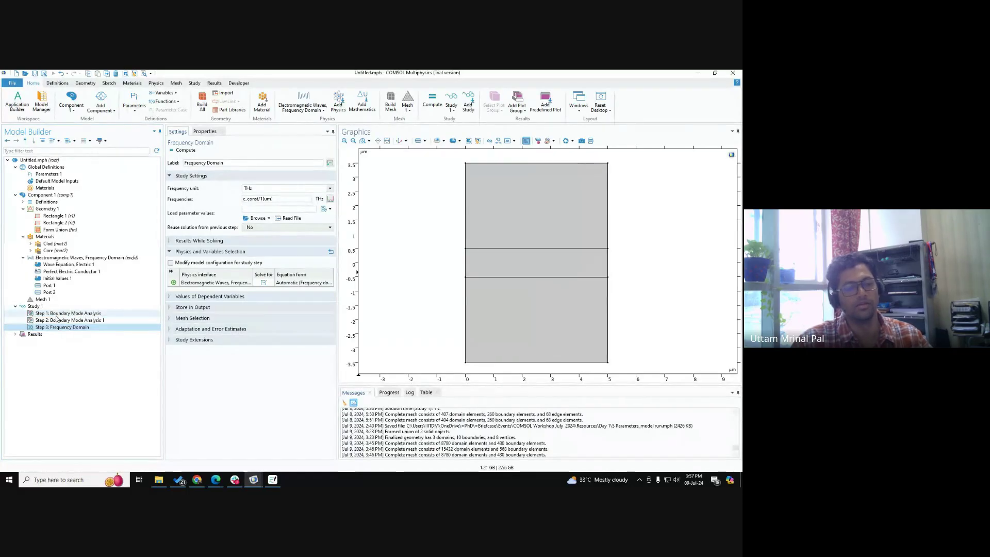
left_click(56, 314)
left_click(58, 321)
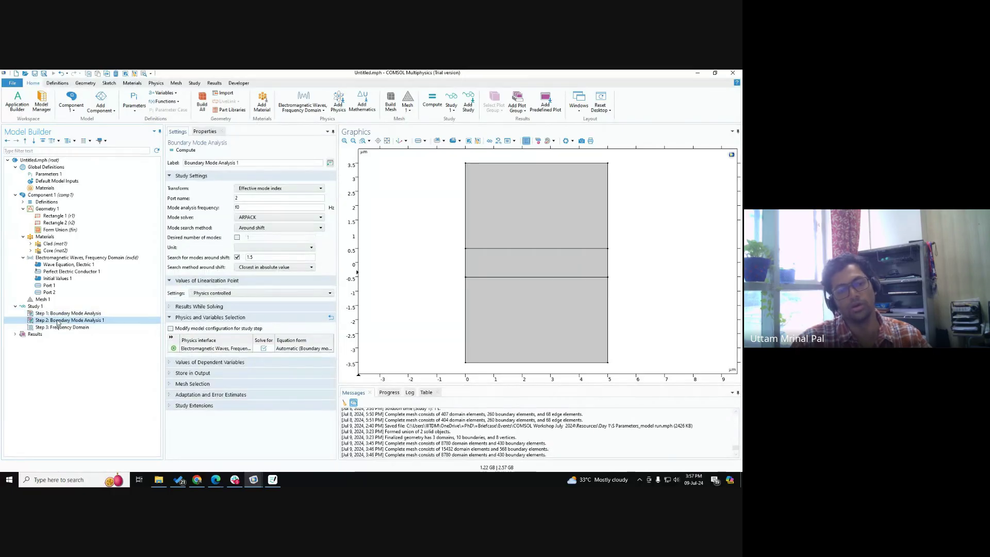
left_click(60, 315)
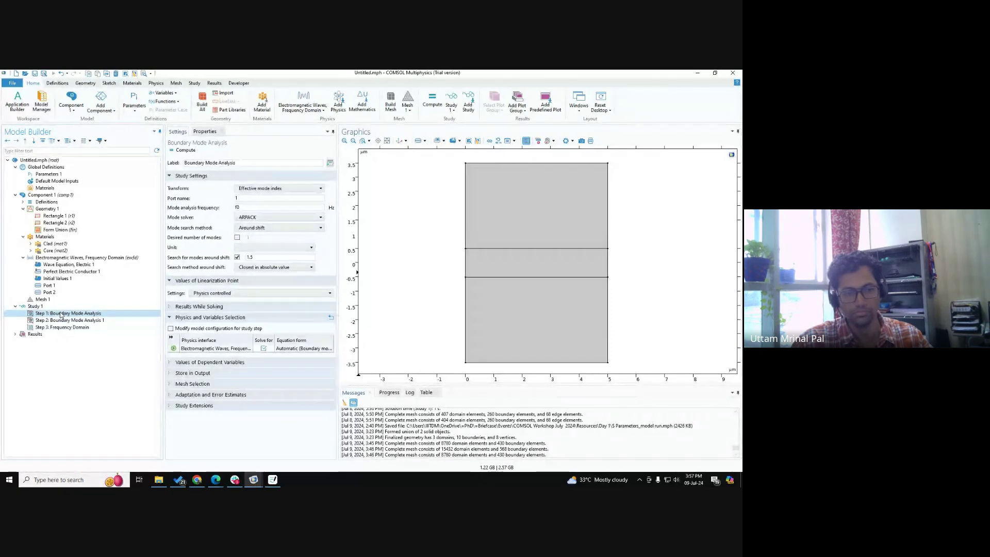
left_click(59, 321)
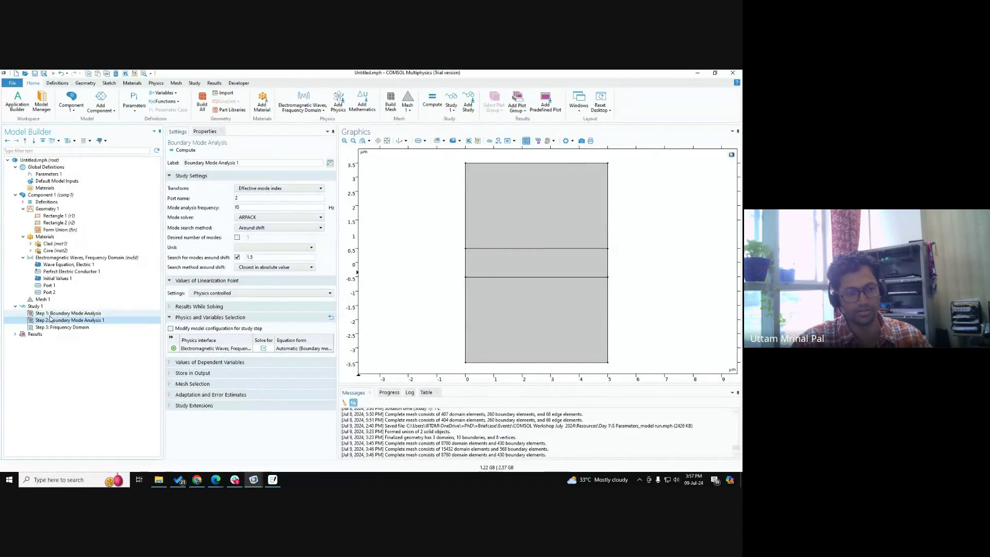
left_click(58, 314)
Step: Set the frequencies of the Frequency Domain study step to f0
left_click(57, 327)
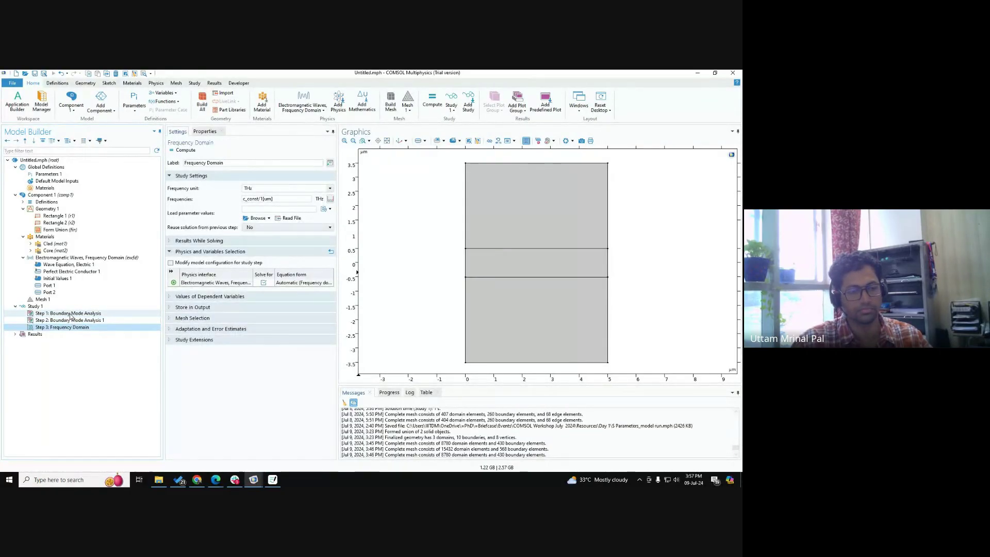
left_click(70, 314)
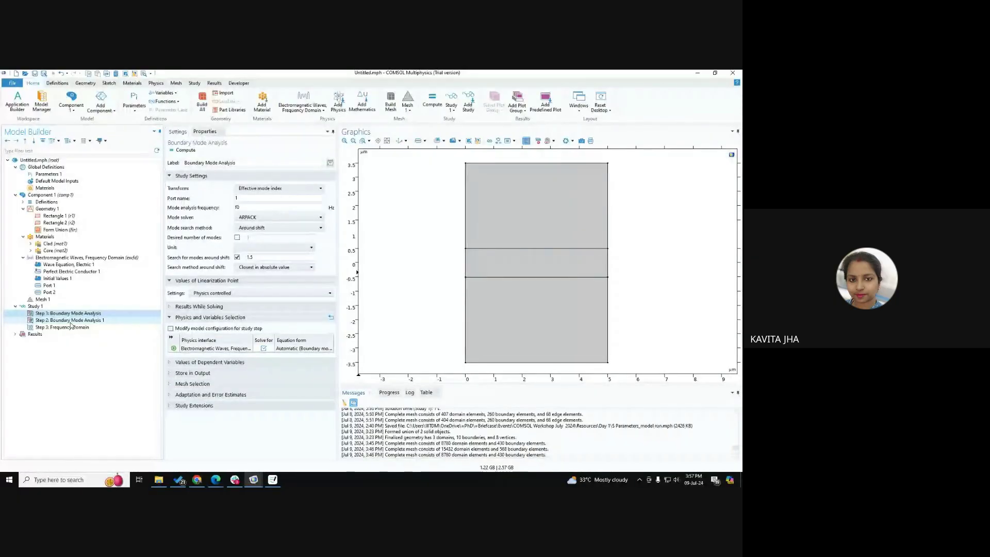
left_click(70, 327)
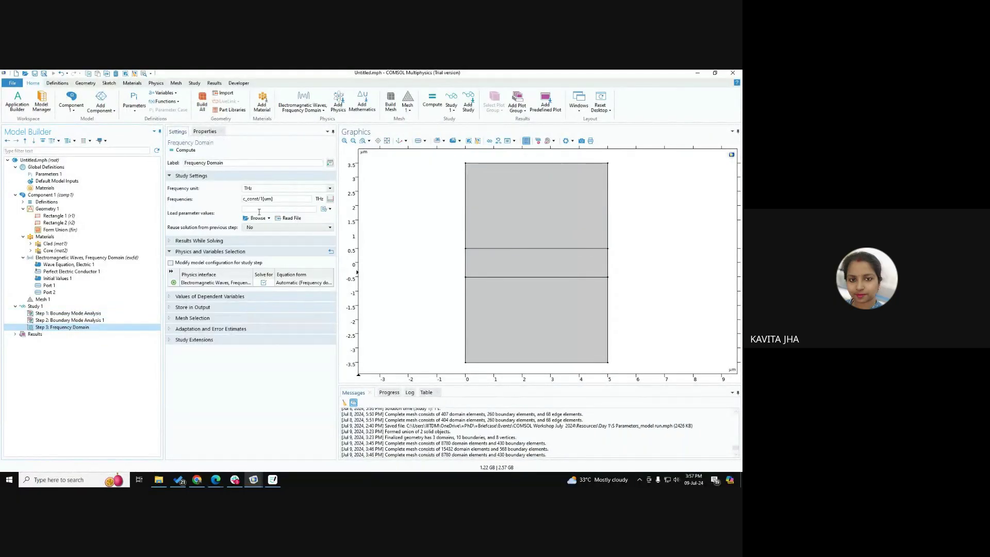
key("ctrl")
left_click_drag(287, 198, 154, 201)
type("f0")
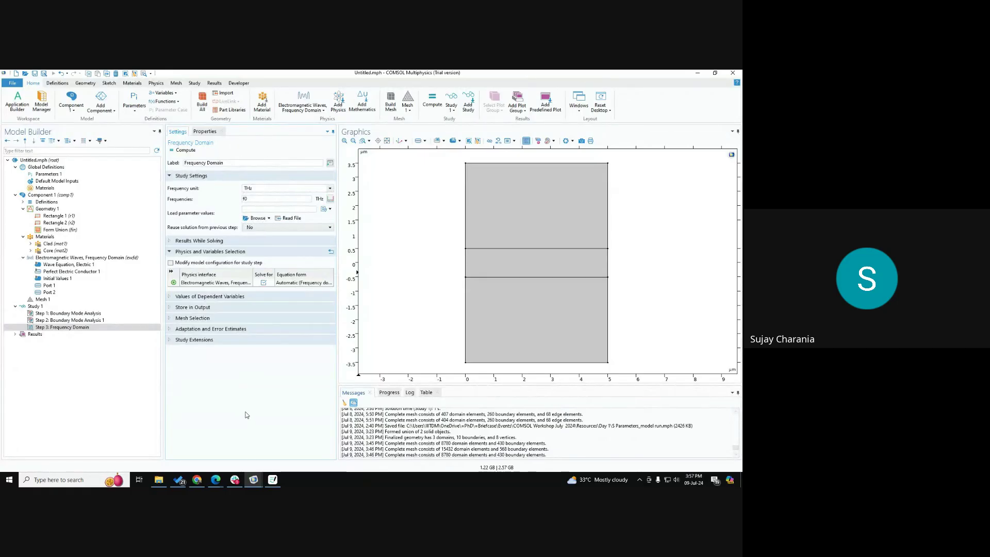
Step: Switch to Goodnotes and examine the wave propagation between P1 and P2 in the port diagram
key("alt+Tab")
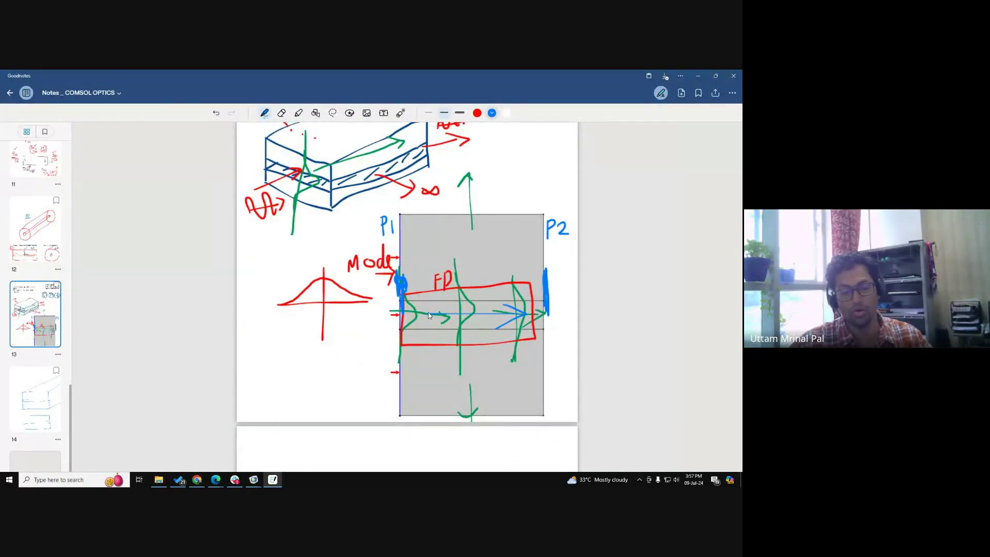
key("ctrl")
key("ctrl")
key("ctrl")
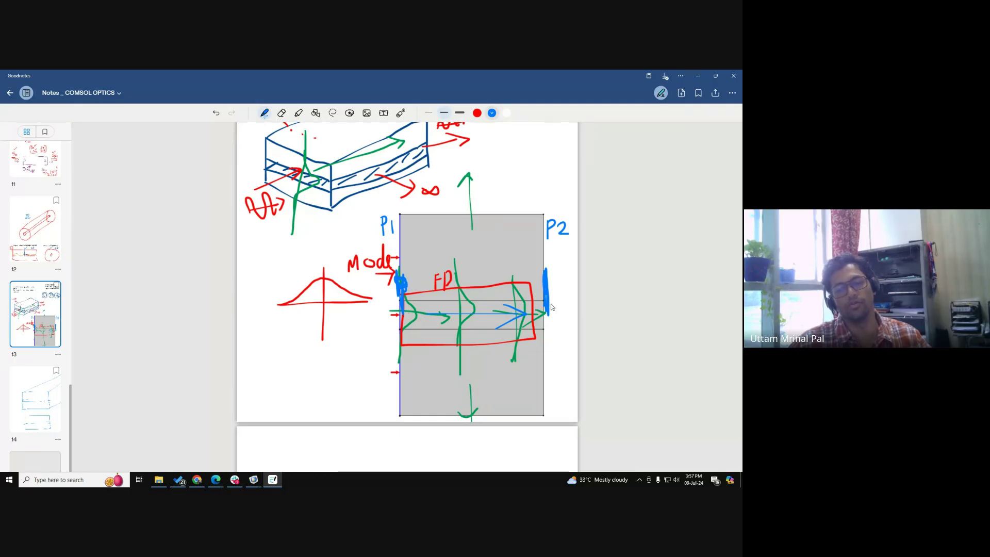
Step: Return to COMSOL Multiphysics and review the settings of the two Boundary Mode Analysis steps and the Frequency Domain step in order
key("alt+Tab")
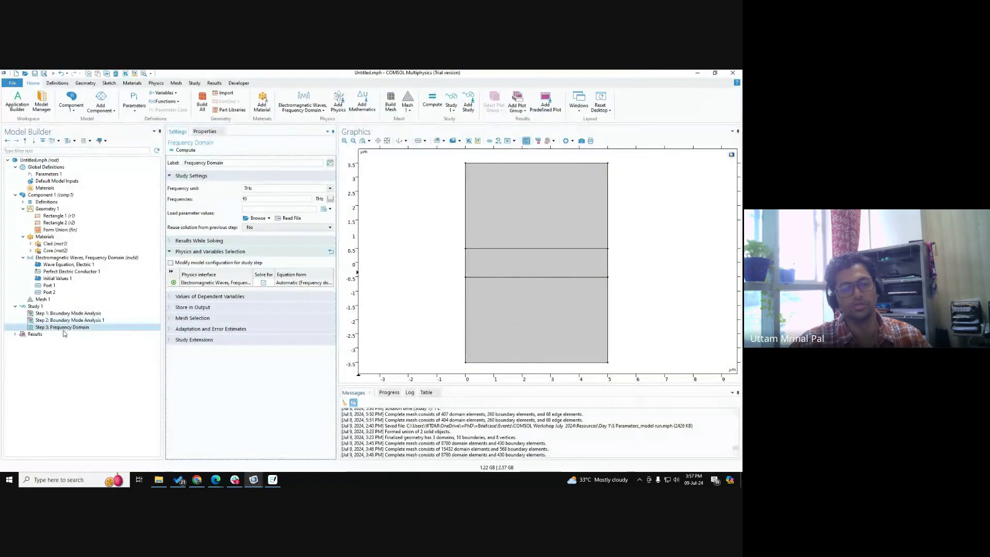
left_click(71, 313)
key("ctrl")
key("ctrl")
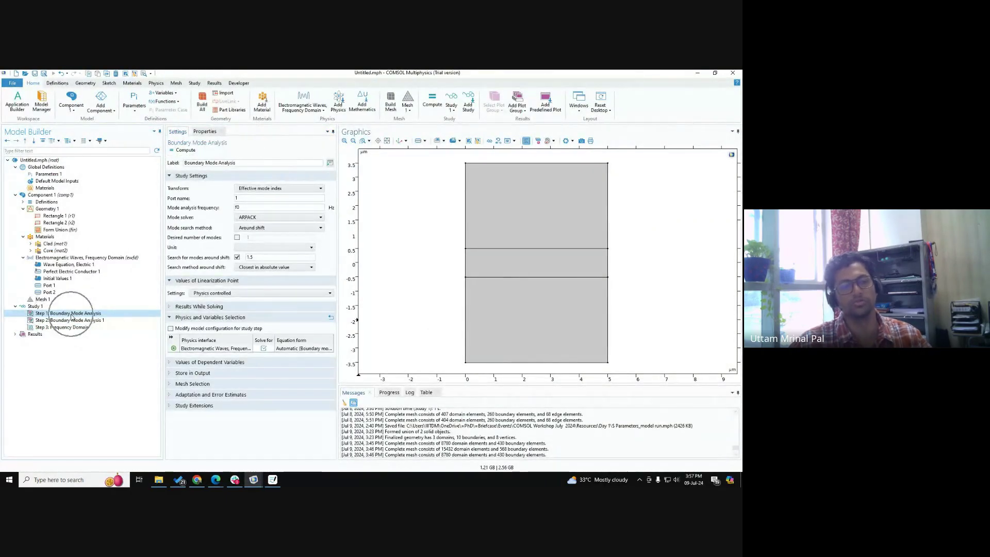
left_click(73, 321)
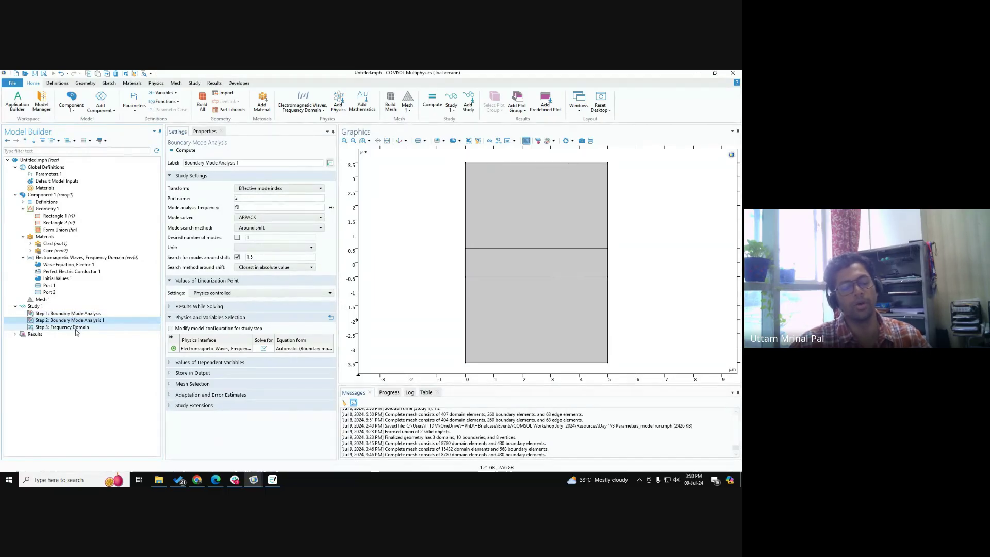
left_click(76, 330)
key("ctrl")
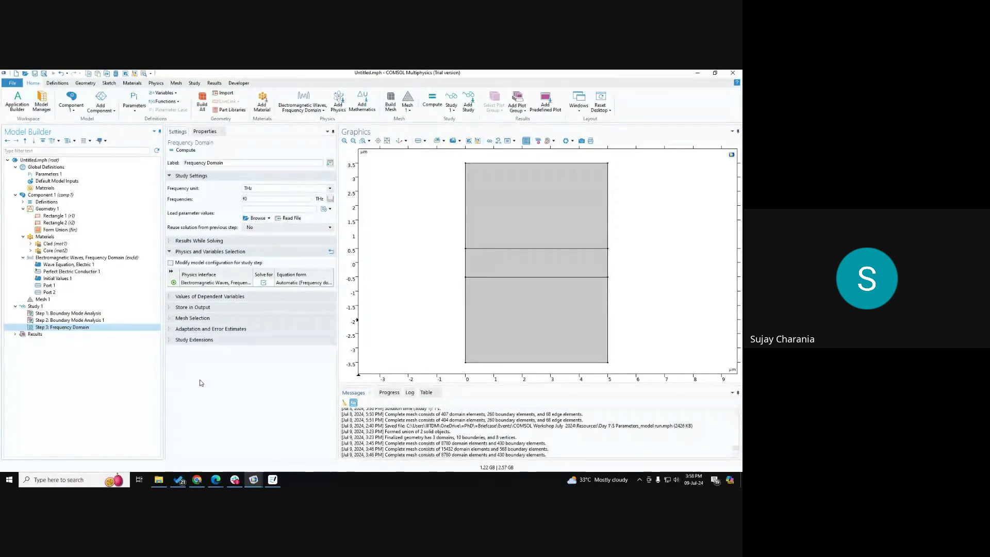
Step: Check the Google Meet call and its in-call messages in Microsoft Edge, and return to COMSOL Multiphysics
left_click(216, 479)
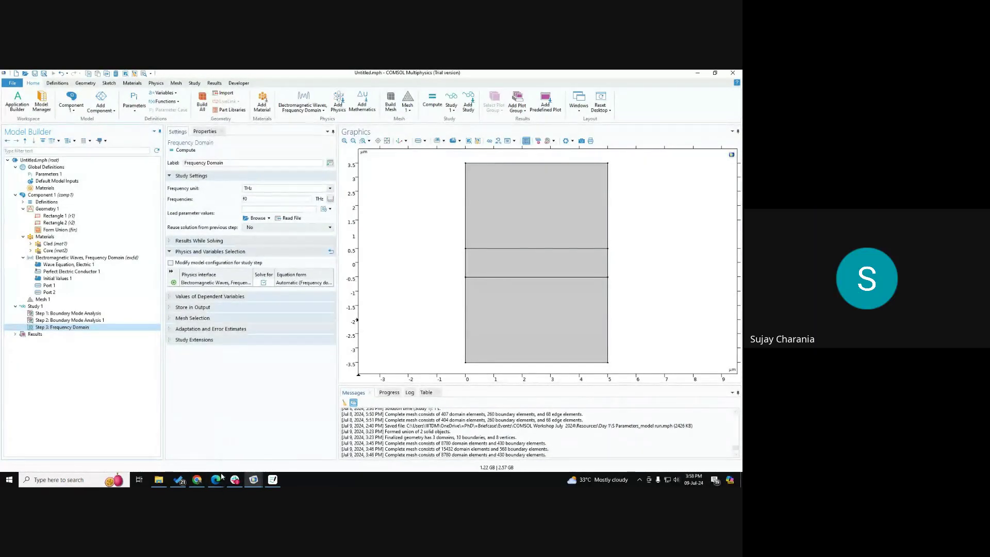
left_click(177, 436)
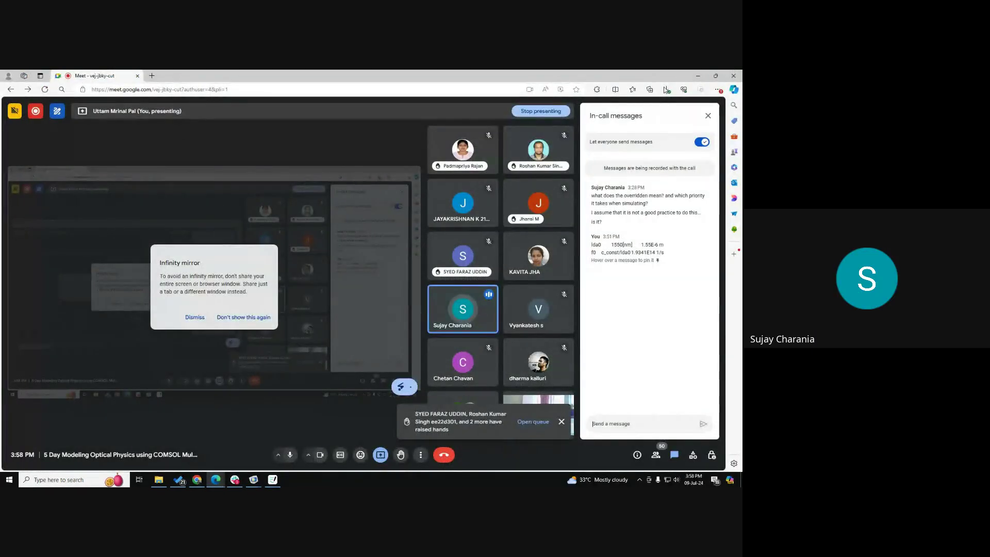
left_click(698, 75)
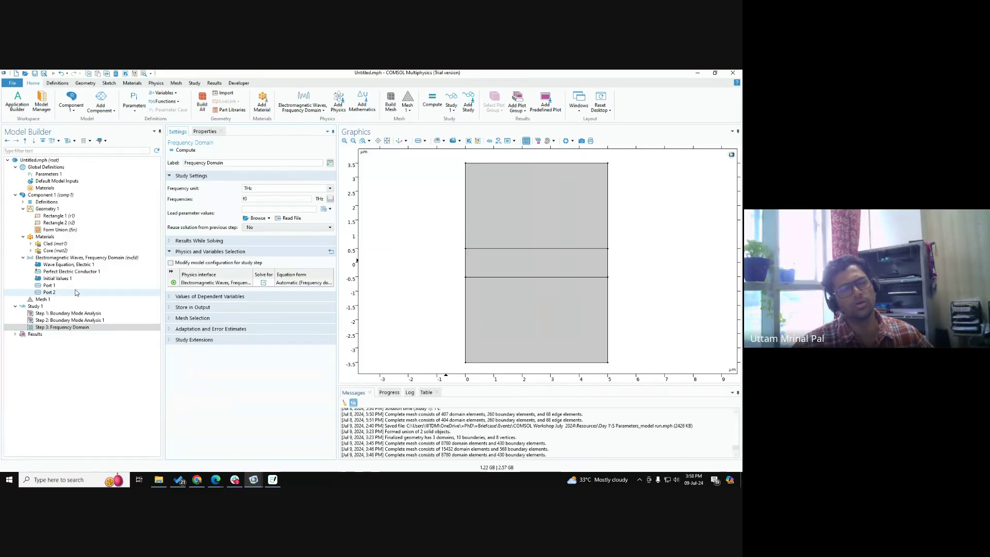
Step: Compare the Port 1 and Port 2 settings with their Boundary Mode Analysis steps, and review the Frequency Domain step
left_click(71, 320)
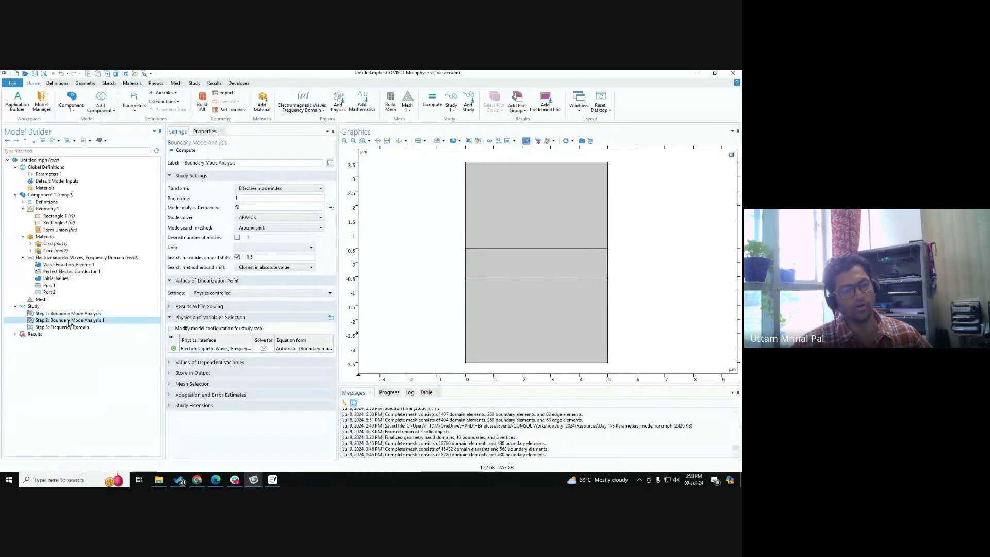
left_click(52, 286)
left_click(51, 292)
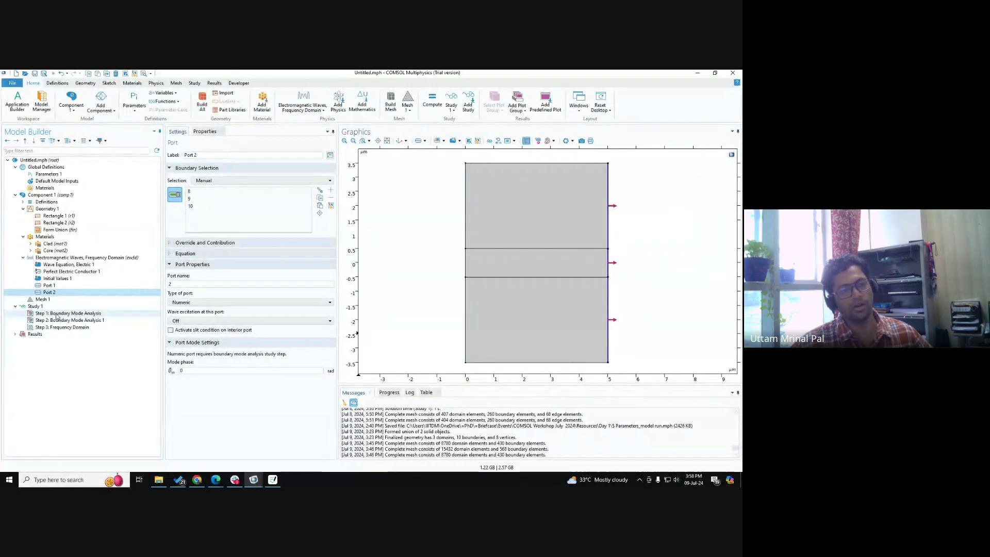
left_click(57, 314)
left_click(60, 321)
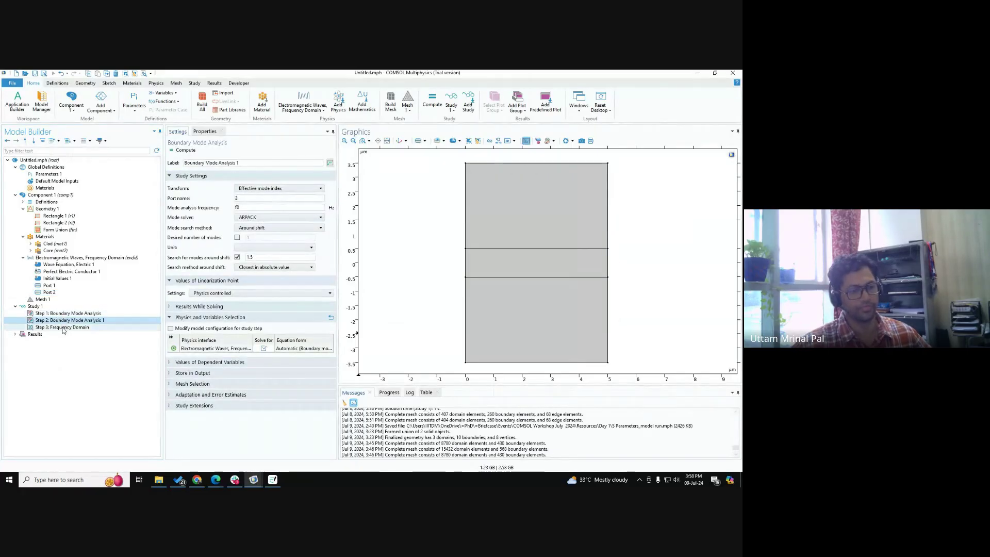
left_click(142, 286)
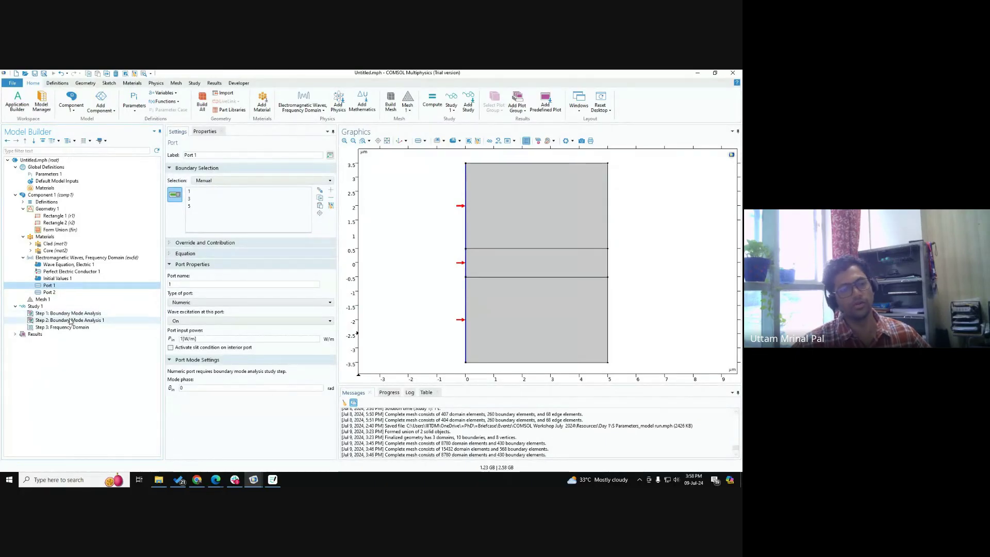
left_click(66, 292)
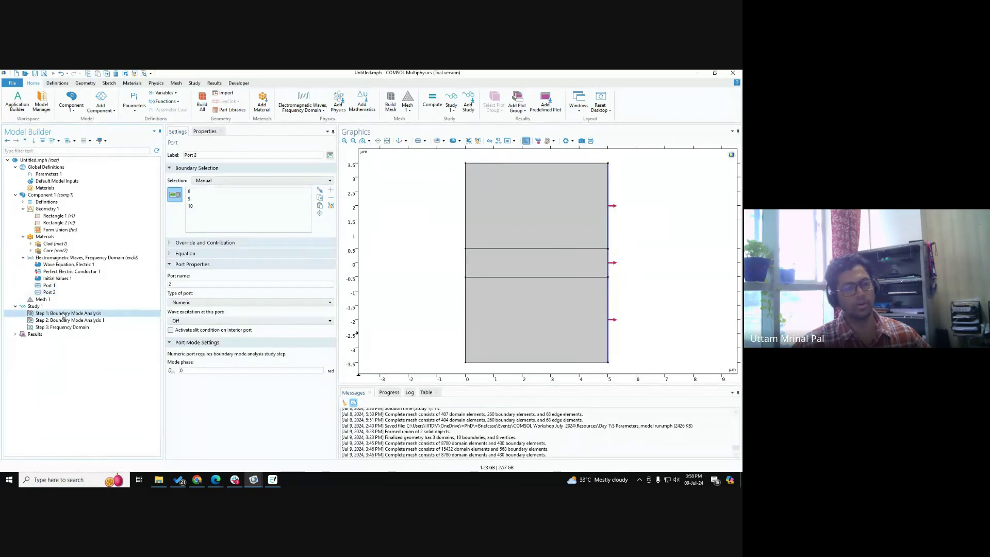
left_click(62, 320)
left_click(62, 327)
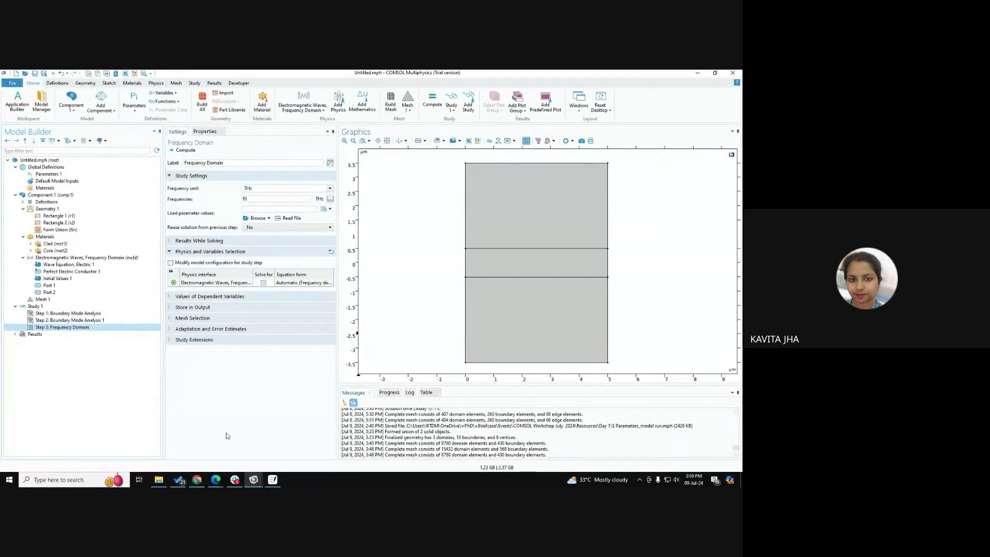
Step: Switch to Goodnotes and review the mode analysis notes and the waveguide section sketches
left_click(272, 480)
scroll(390, 400, "up", 10)
scroll(390, 400, "down", 10)
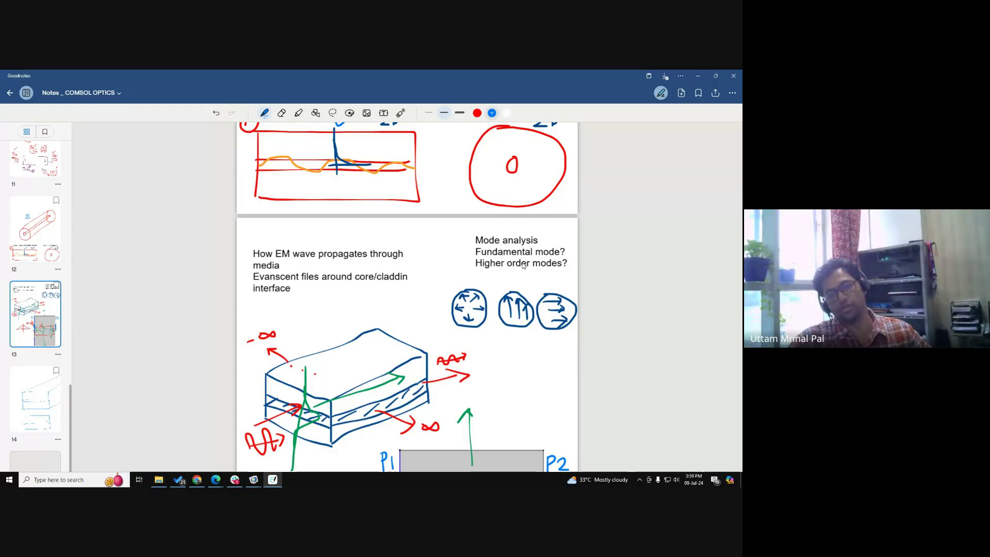
Step: Return to COMSOL Multiphysics, review the second Boundary Mode Analysis step, and browse the study step types available for Study 1
left_click(698, 75)
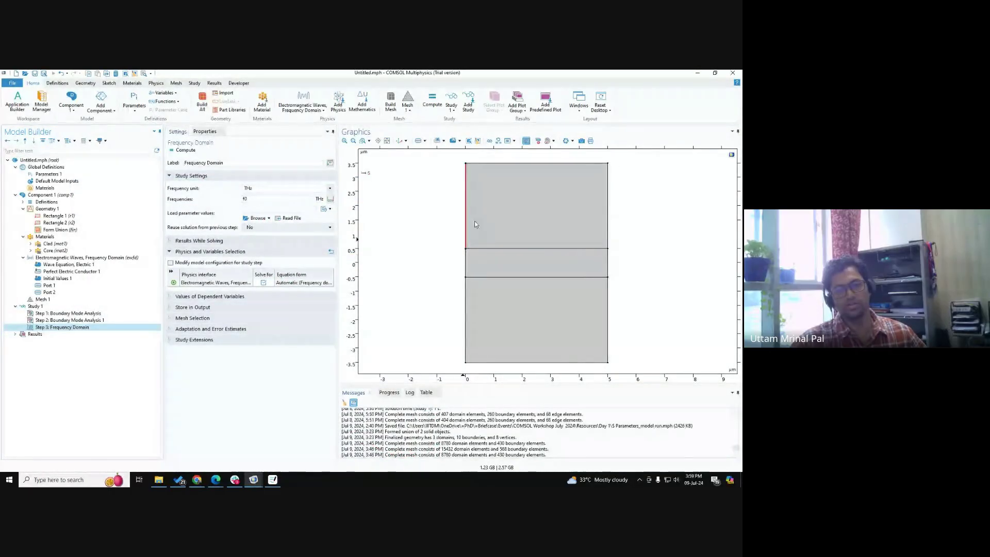
left_click(75, 320)
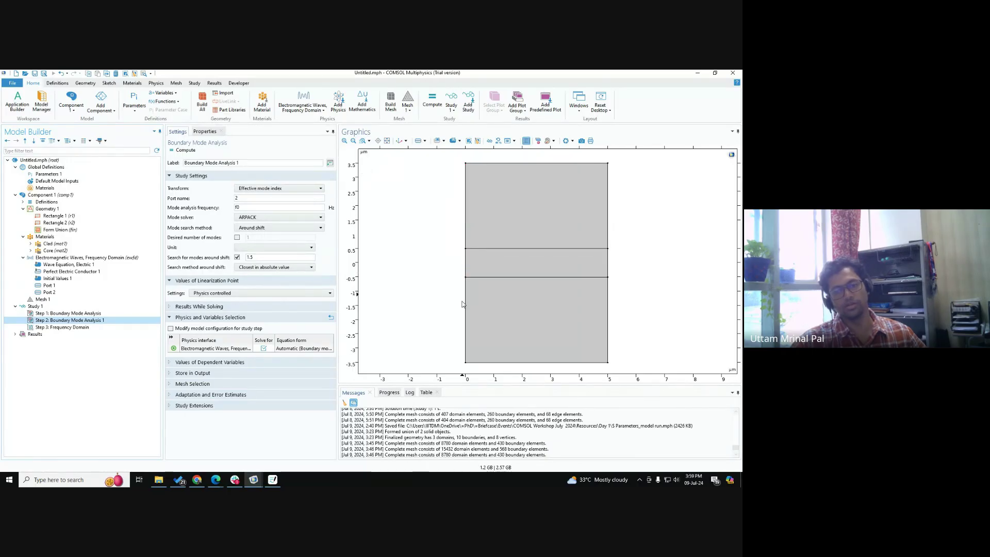
left_click(64, 307)
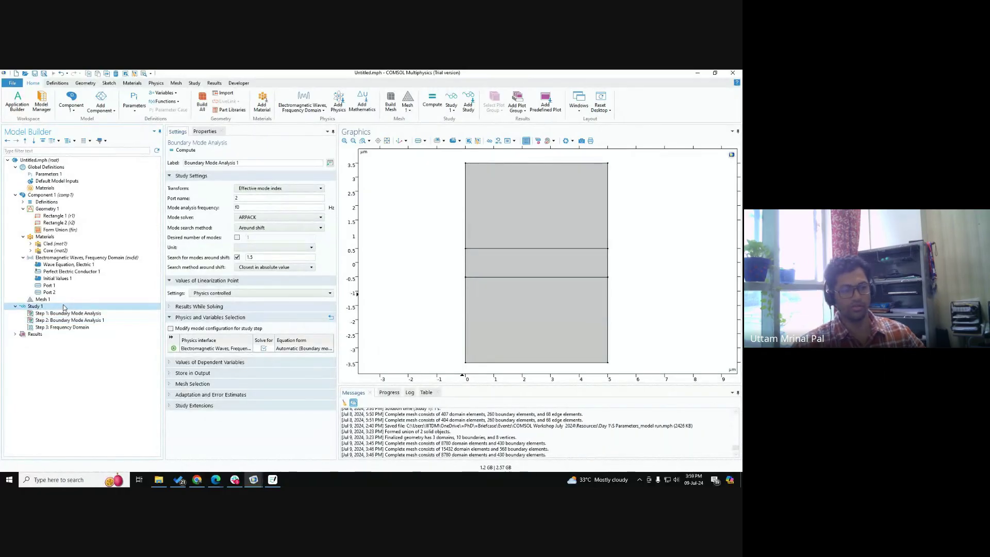
right_click(64, 307)
mouse_move(134, 180)
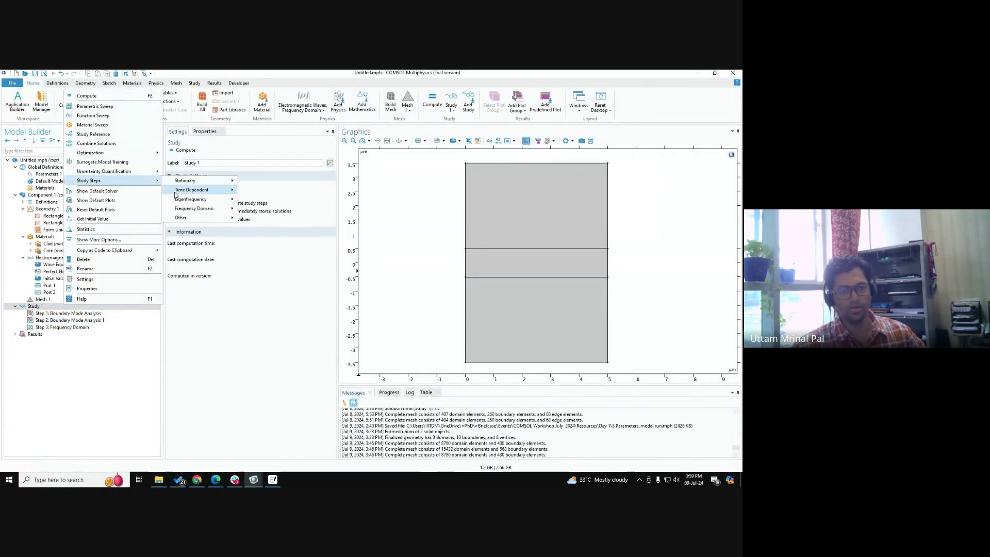
mouse_move(206, 202)
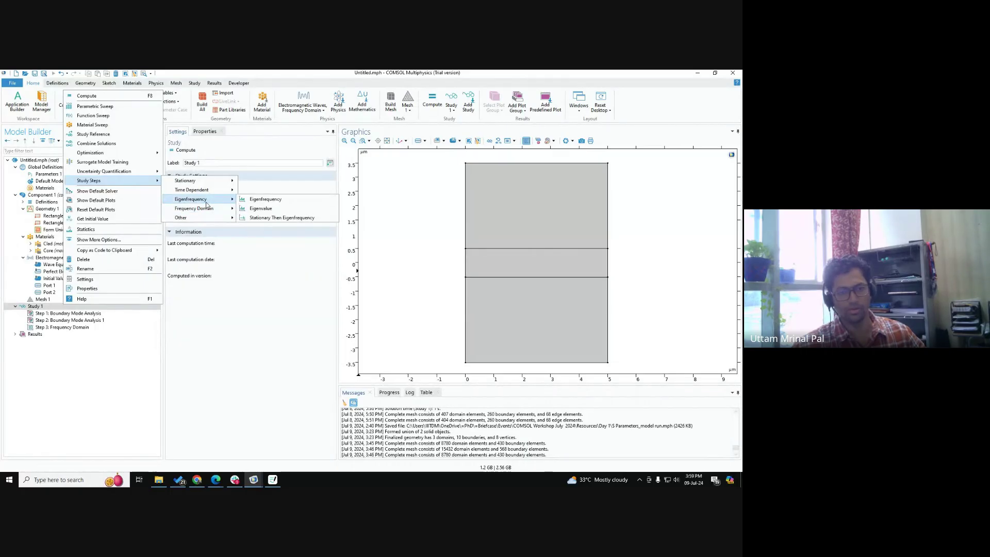
mouse_move(209, 185)
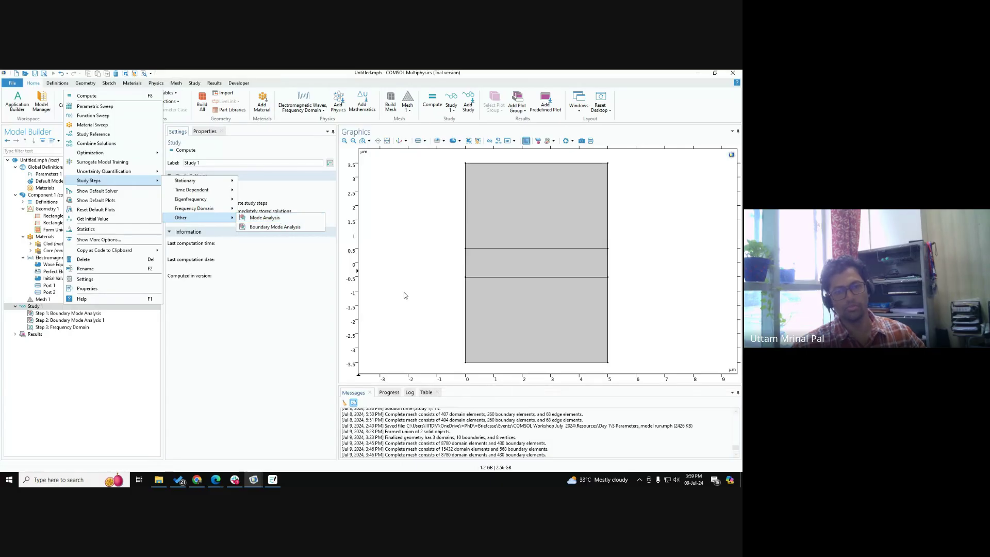
left_click(397, 276)
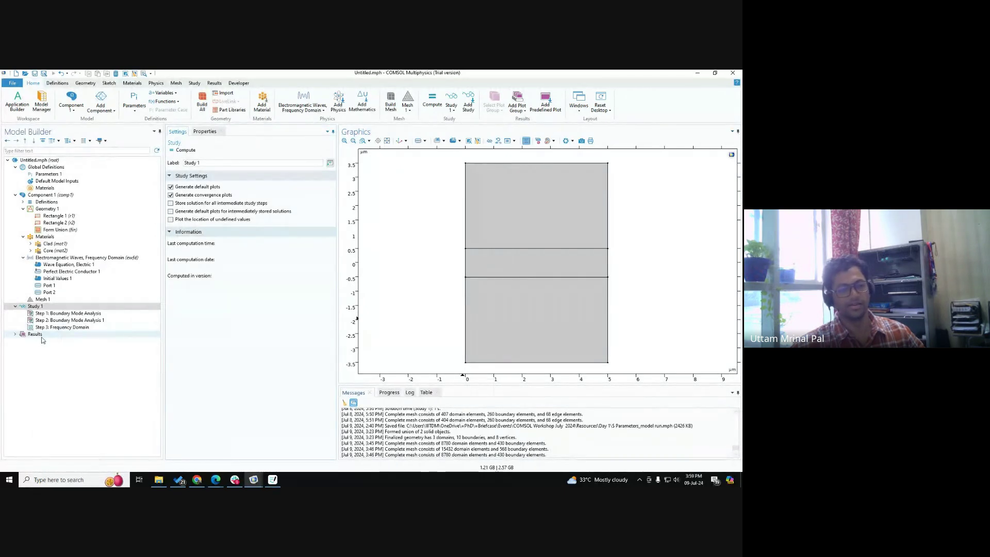
Step: Review the two Boundary Mode Analysis steps and the Frequency Domain step, and compute Study 1
left_click(16, 334)
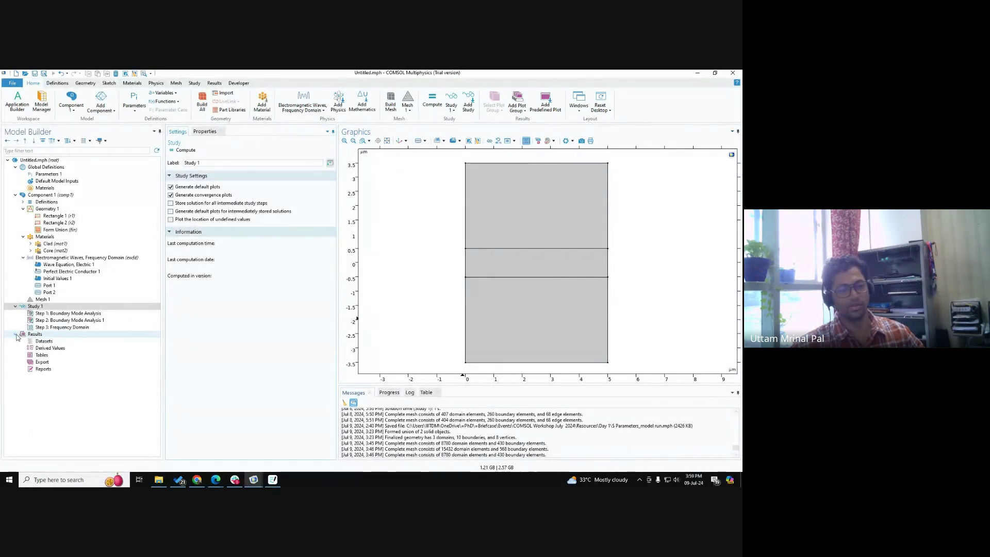
left_click(47, 314)
left_click(55, 321)
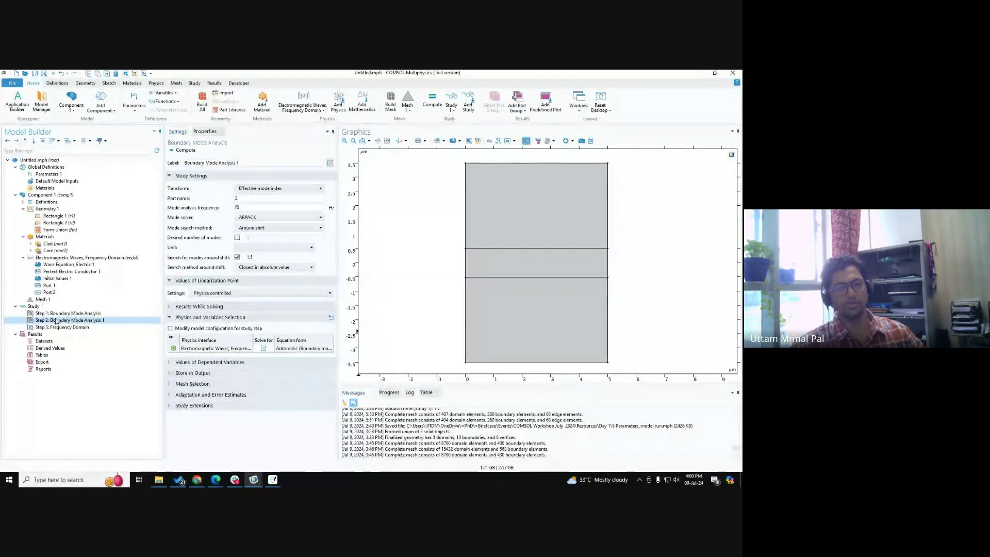
left_click(64, 328)
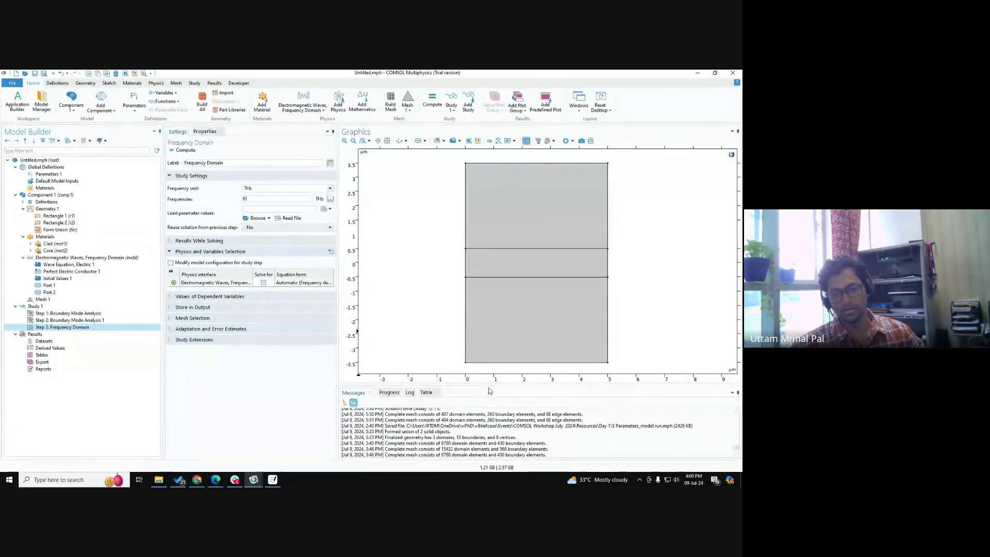
left_click(65, 306)
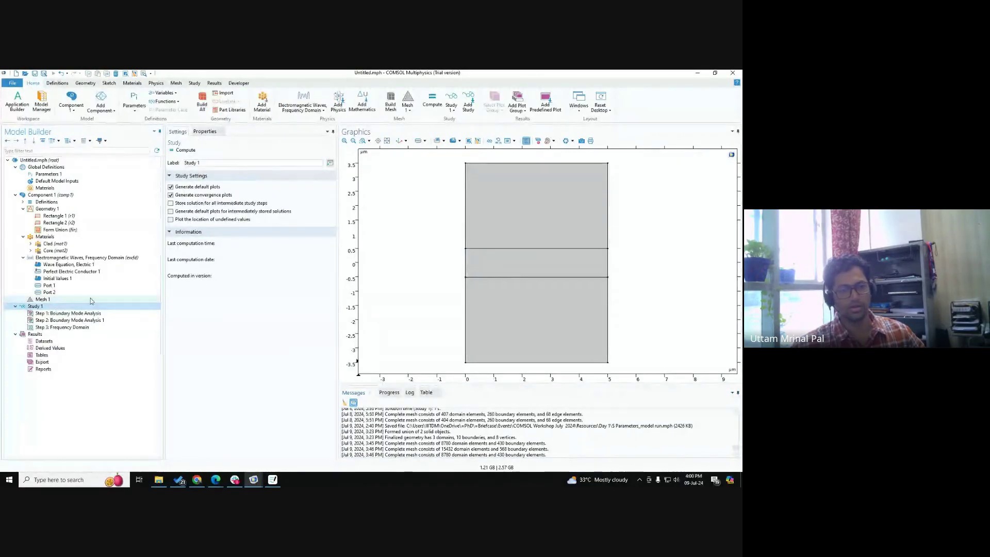
left_click(189, 153)
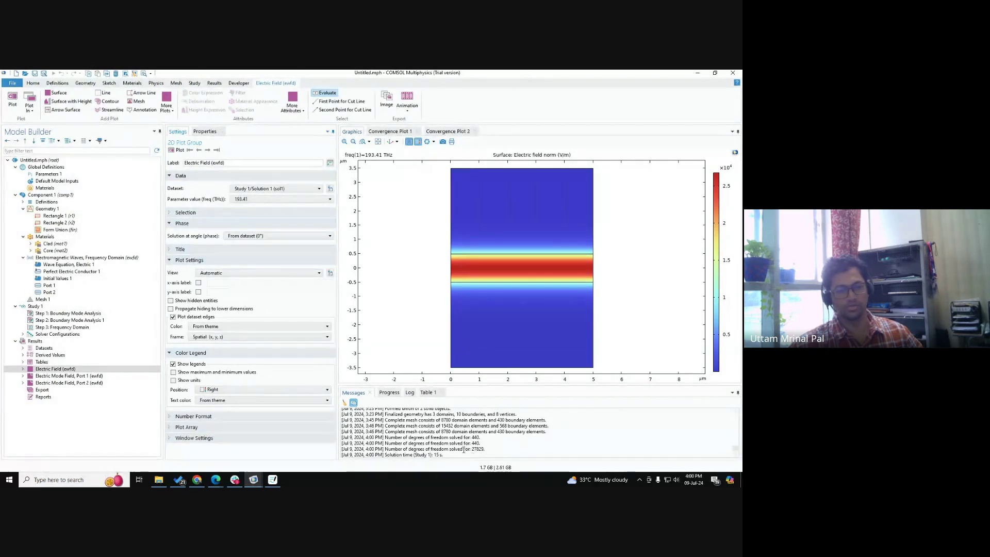
left_click(22, 370)
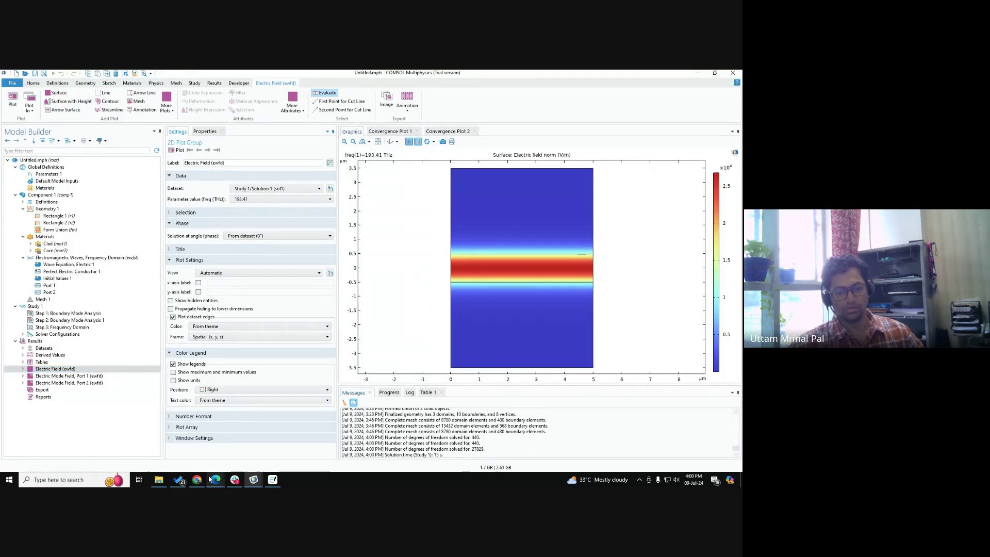
Step: Check the Google Meet call in Microsoft Edge, return to COMSOL Multiphysics and view the Frequency Domain step's settings
mouse_move(215, 470)
left_click(173, 447)
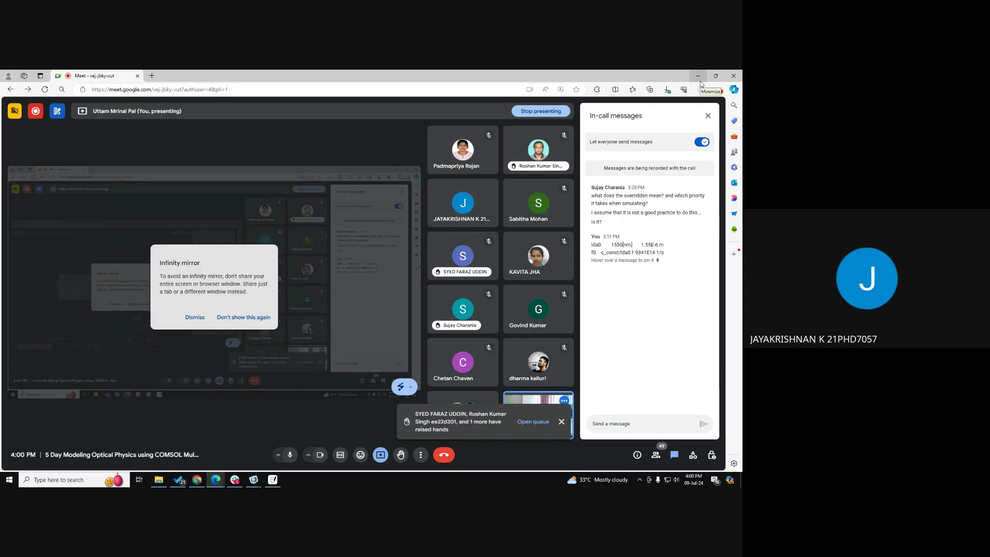
left_click(700, 80)
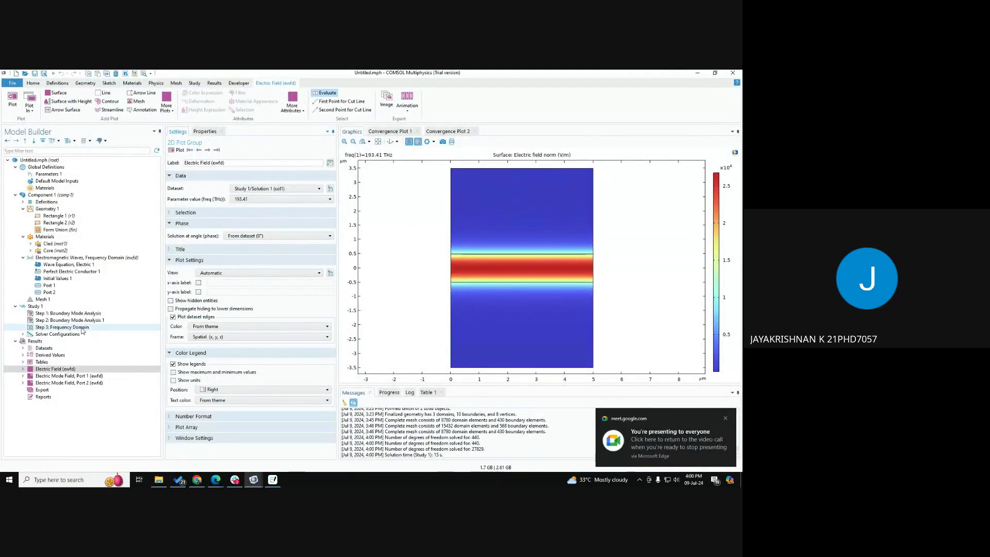
left_click(83, 331)
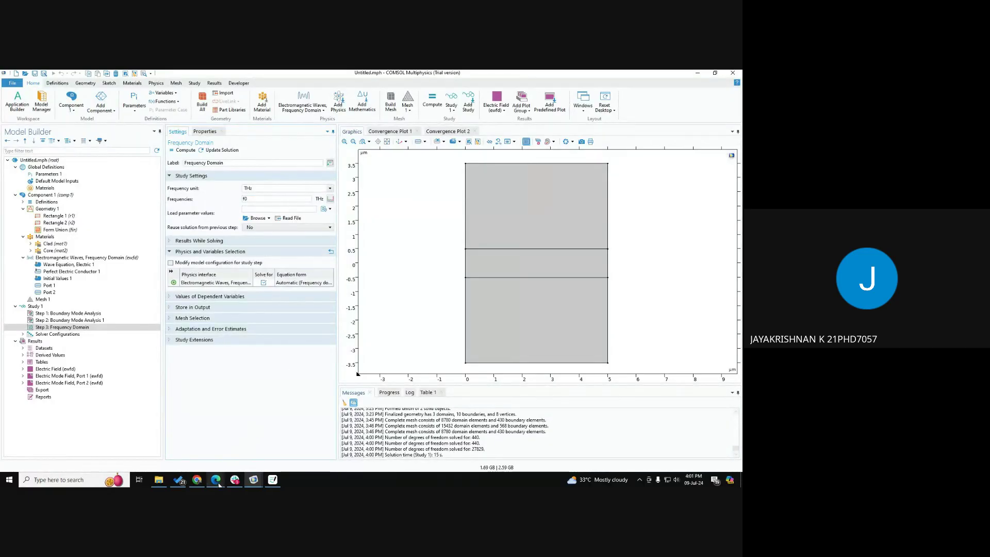
Step: Switch to the Google Meet call in Microsoft Edge and stop presenting the screen
mouse_move(215, 480)
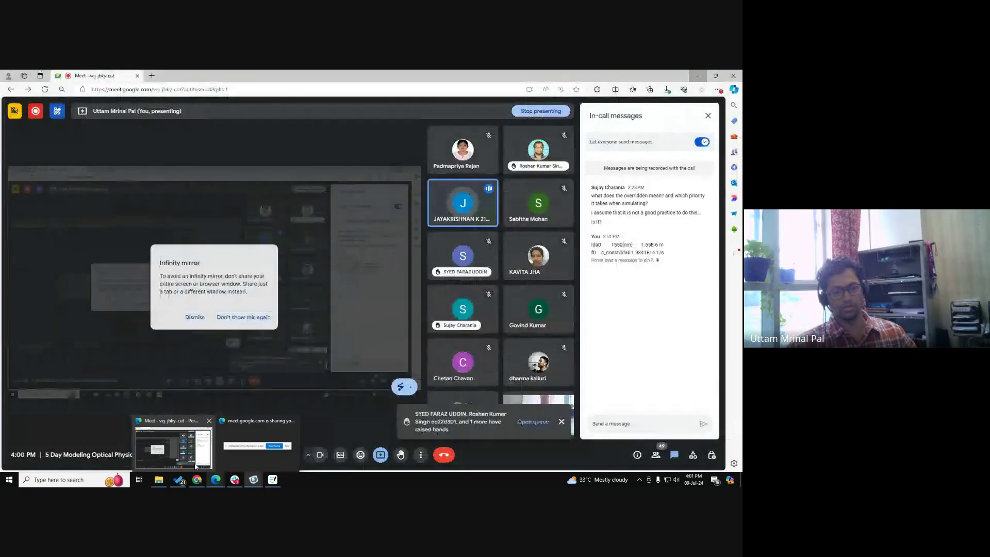
left_click(195, 464)
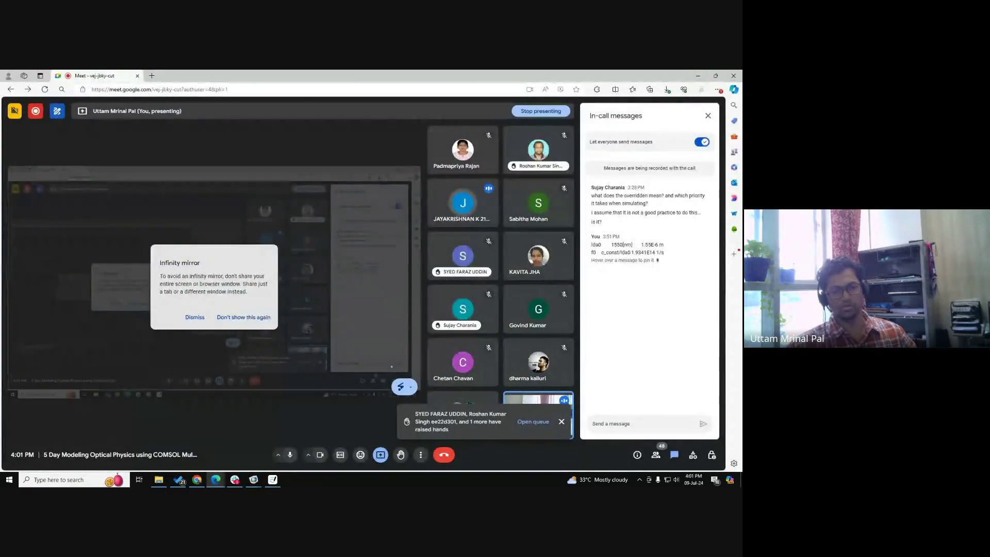
left_click(380, 455)
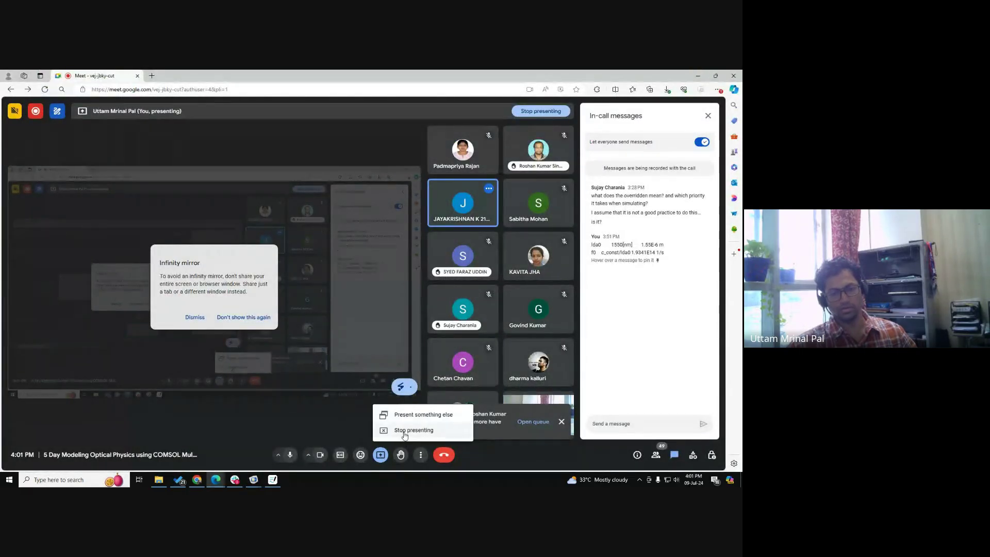
left_click(407, 432)
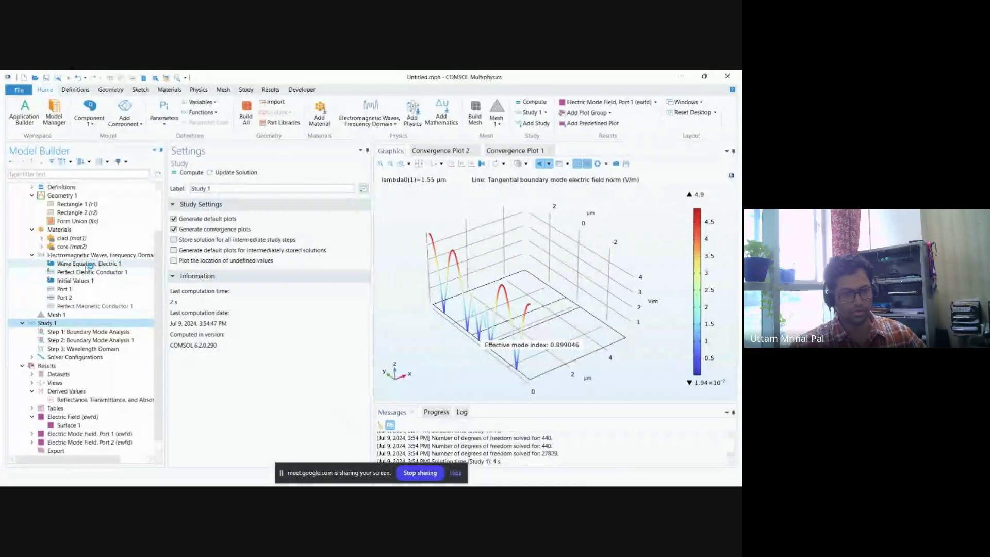
Step: In the participant's shared COMSOL model, examine the Electric Field plot and the refractive indices of the clad and core materials
left_click(95, 417)
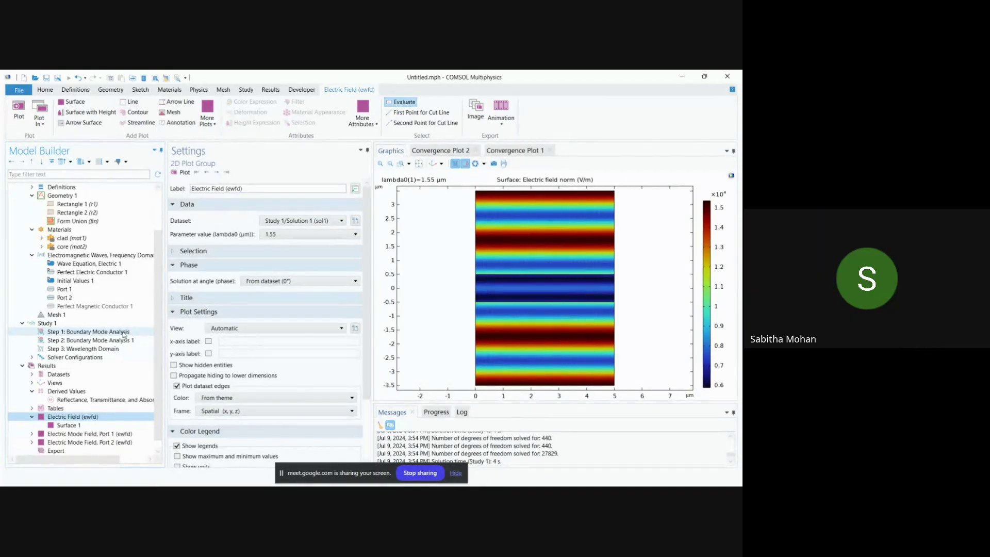
left_click(79, 240)
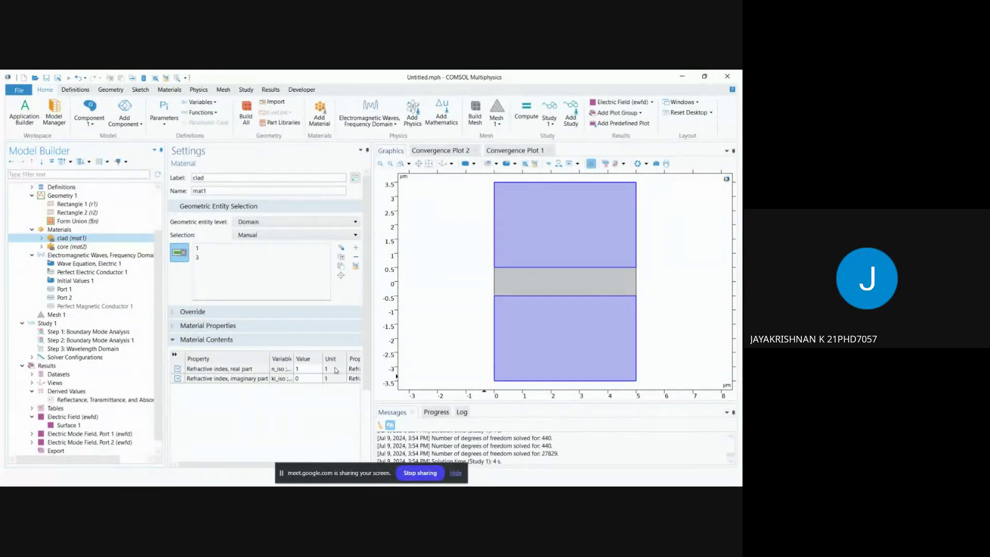
left_click(63, 247)
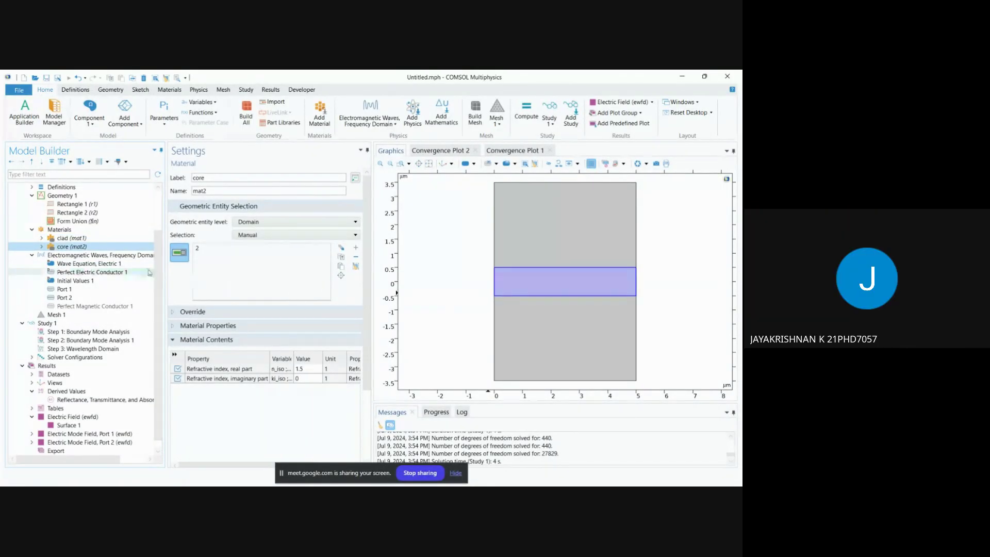
Step: Review the Wave Equation, Perfect Electric Conductor, Initial Values, Port 1 and Port 2 settings under Electromagnetic Waves, Frequency Domain
left_click(117, 264)
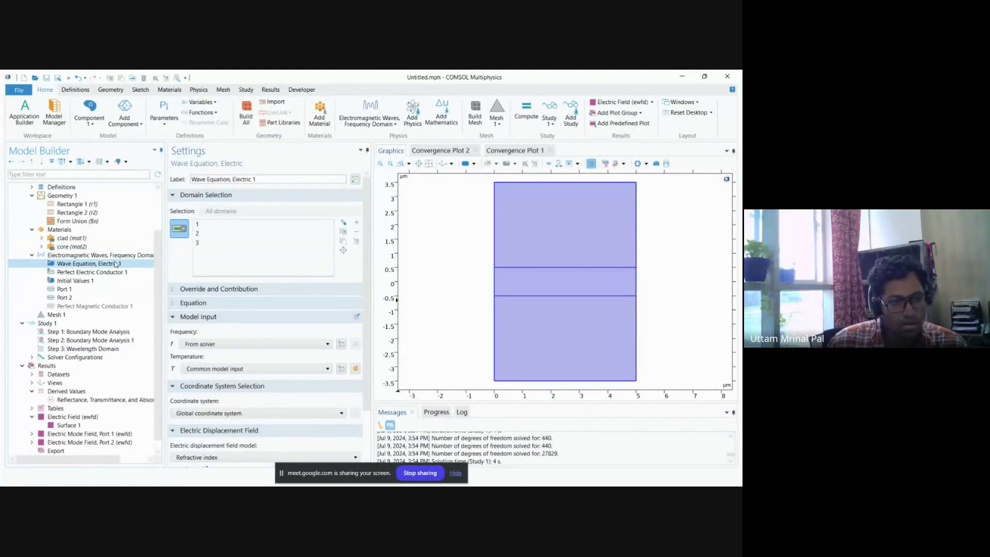
scroll(304, 423, "down", 3)
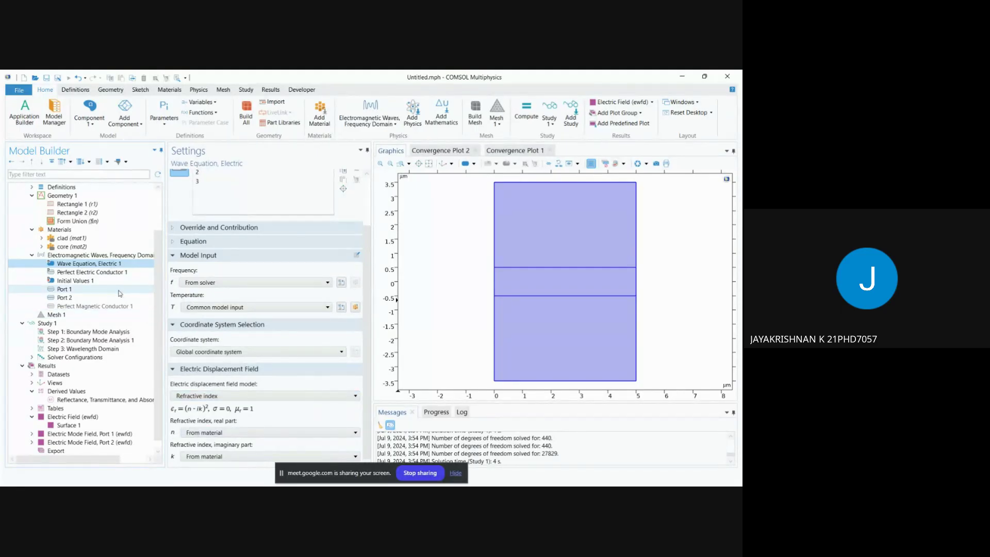
left_click(103, 272)
left_click(96, 281)
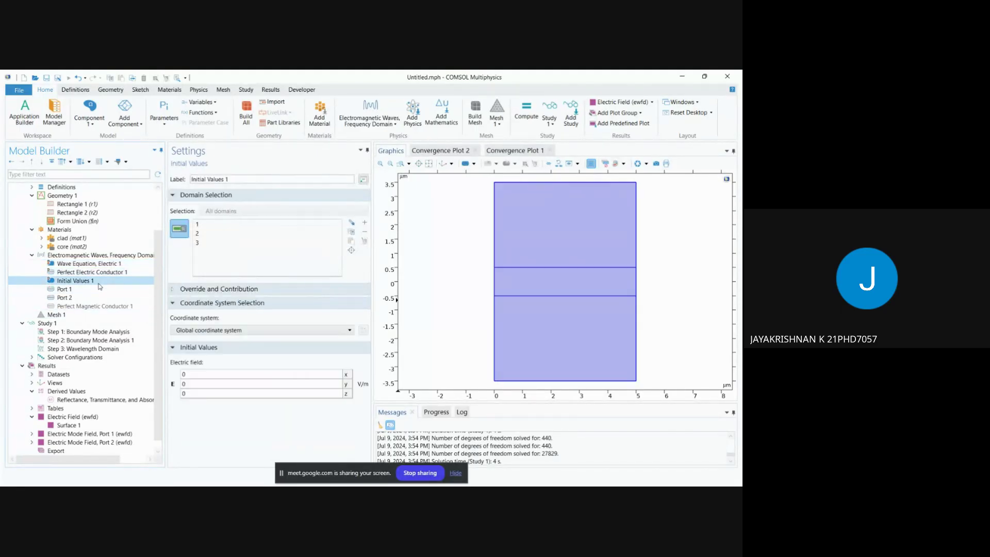
left_click(97, 289)
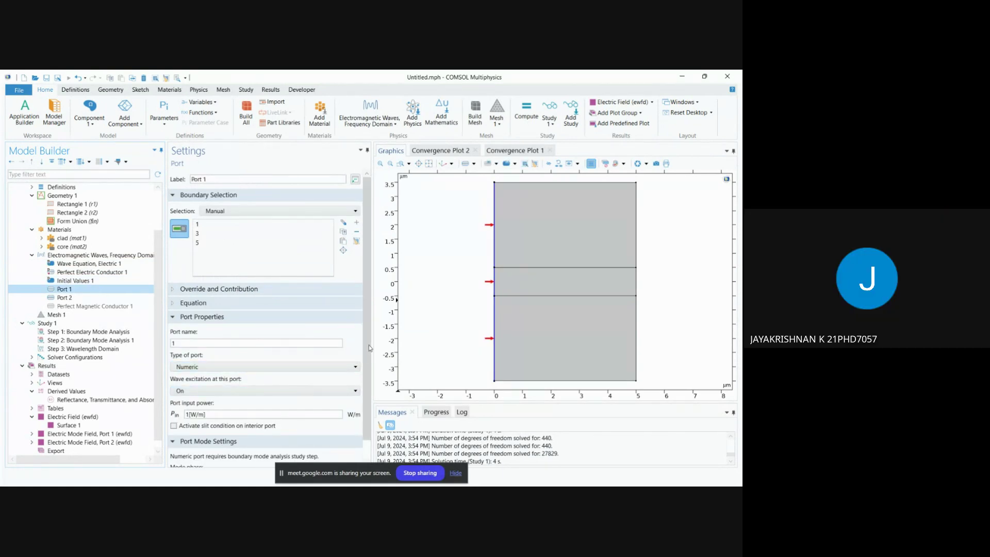
scroll(372, 378, "down", 1)
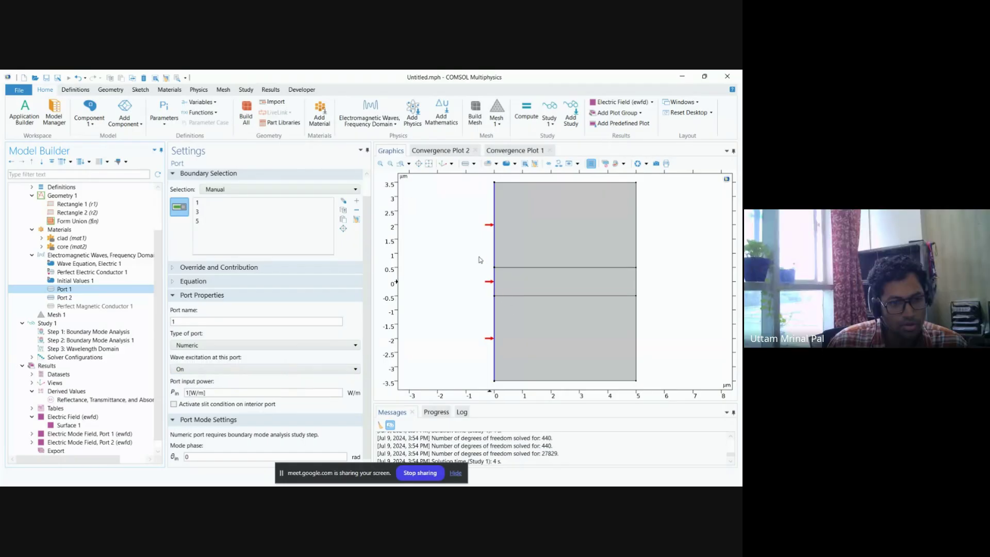
left_click(65, 297)
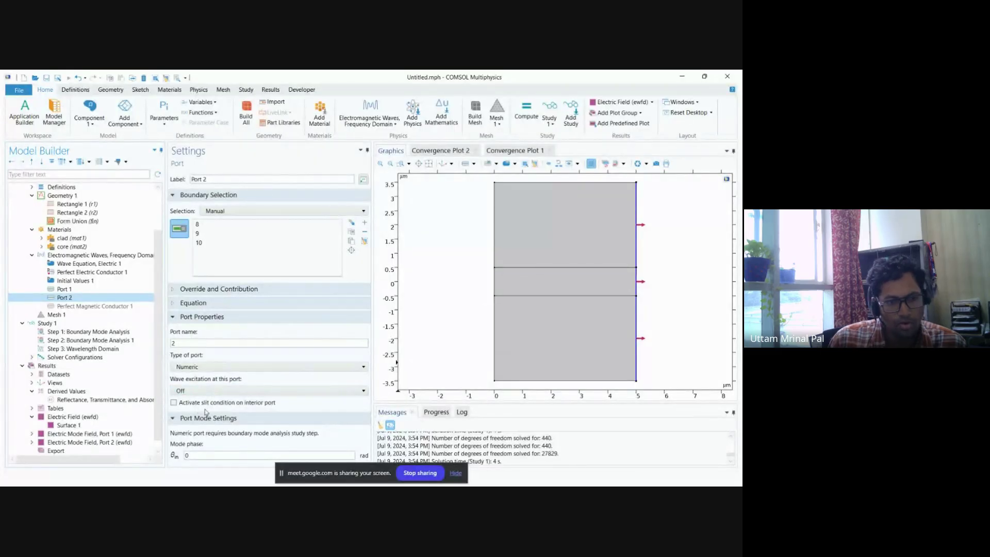
Step: Disable the desired number of modes setting in both Boundary Mode Analysis steps of Study 1
left_click(87, 332)
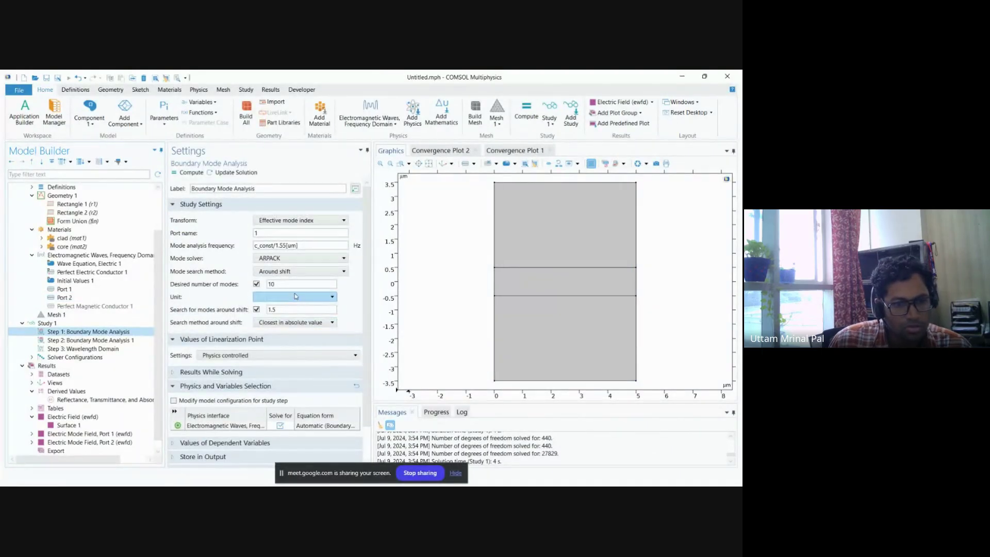
left_click(256, 284)
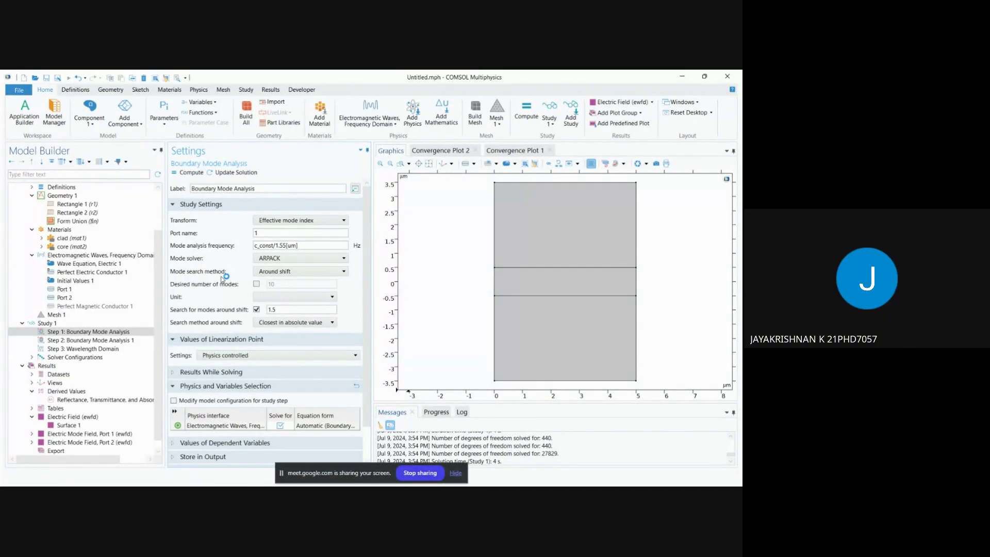
left_click(122, 340)
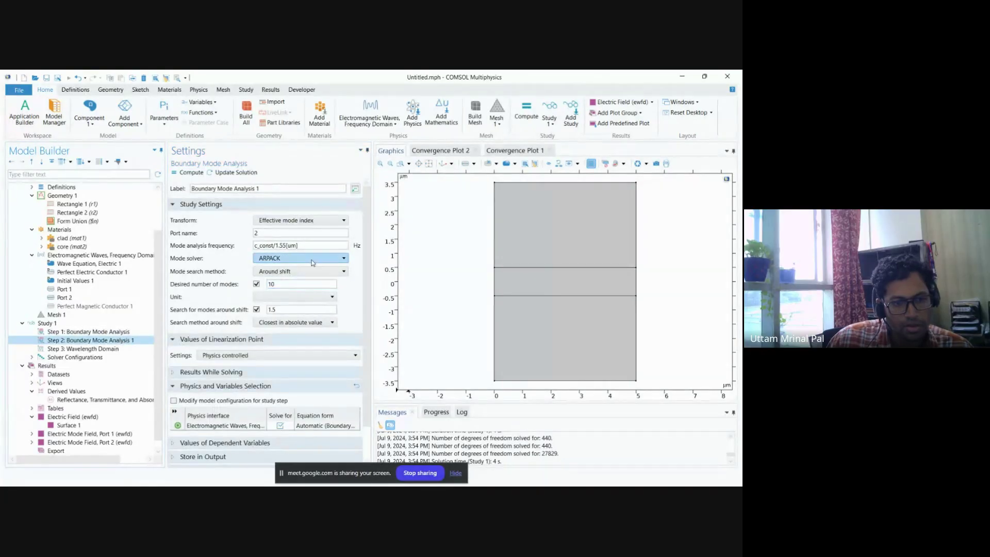
left_click(257, 284)
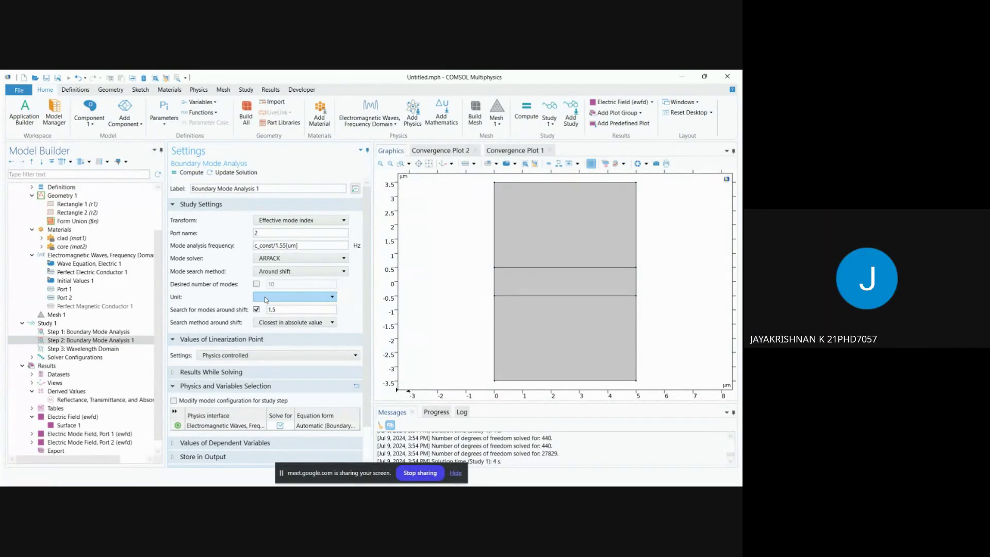
Step: Set the Electric Field (ewfd) plot's dataset to Study 1/Solution Store 1
left_click(78, 417)
left_click(300, 233)
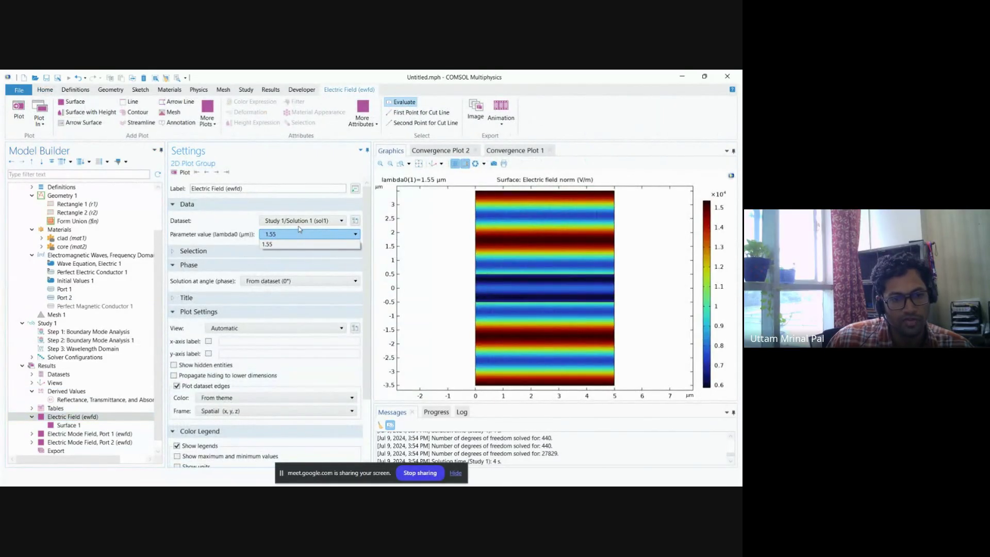
left_click(299, 231)
left_click(302, 221)
left_click(293, 251)
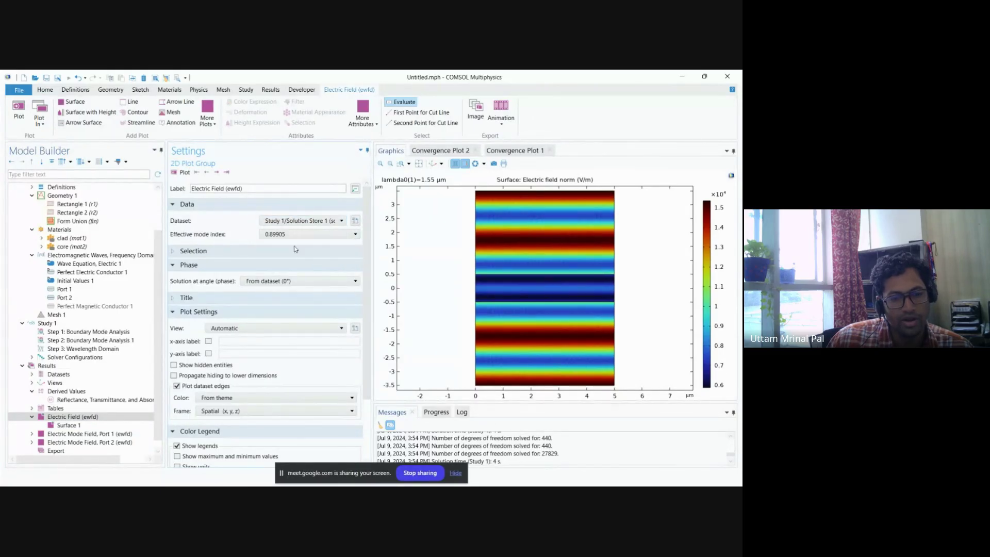
Step: Step through the Electric Field plot's effective mode indices and check the settings of both Boundary Mode Analysis steps
left_click(305, 234)
left_click(275, 248)
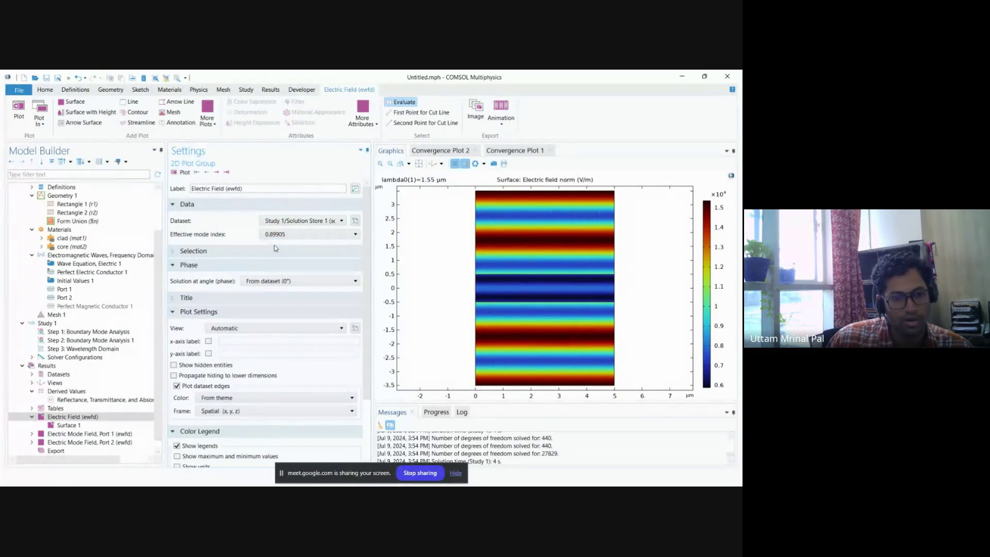
left_click(227, 172)
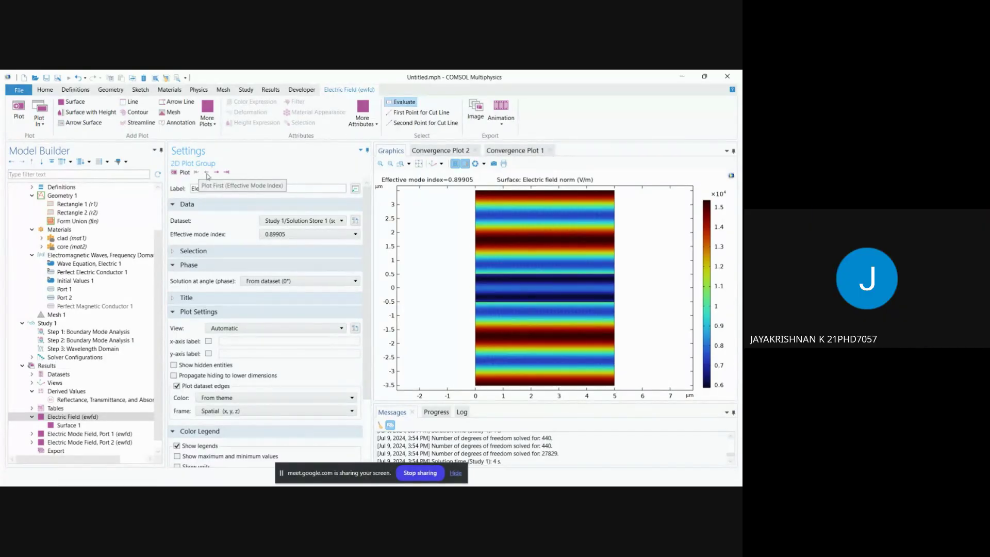
left_click(216, 172)
left_click(217, 173)
left_click(217, 172)
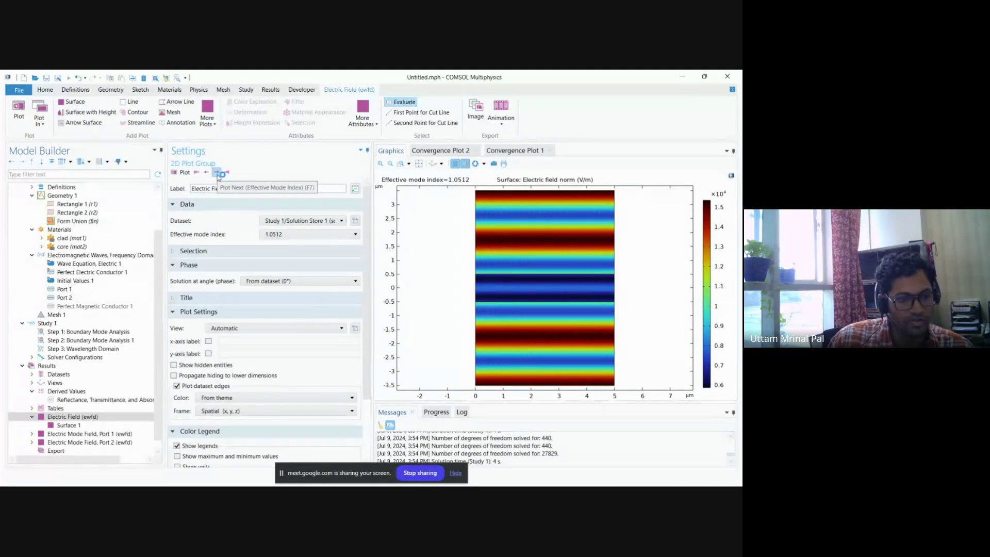
left_click(82, 332)
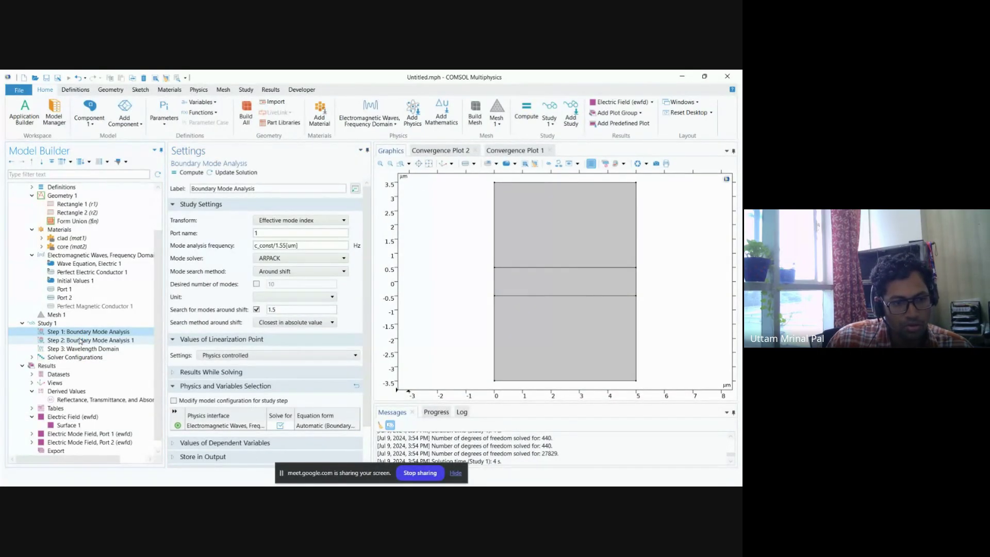
left_click(81, 341)
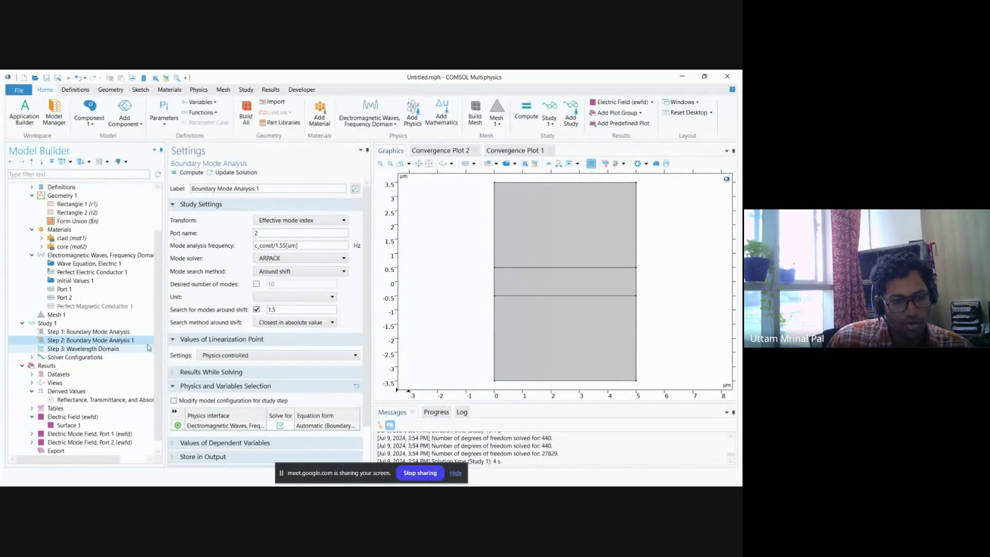
Step: Plot the Electric Field (ewfd) at effective mode index 1.4029 and check its Surface 1 settings
left_click(87, 418)
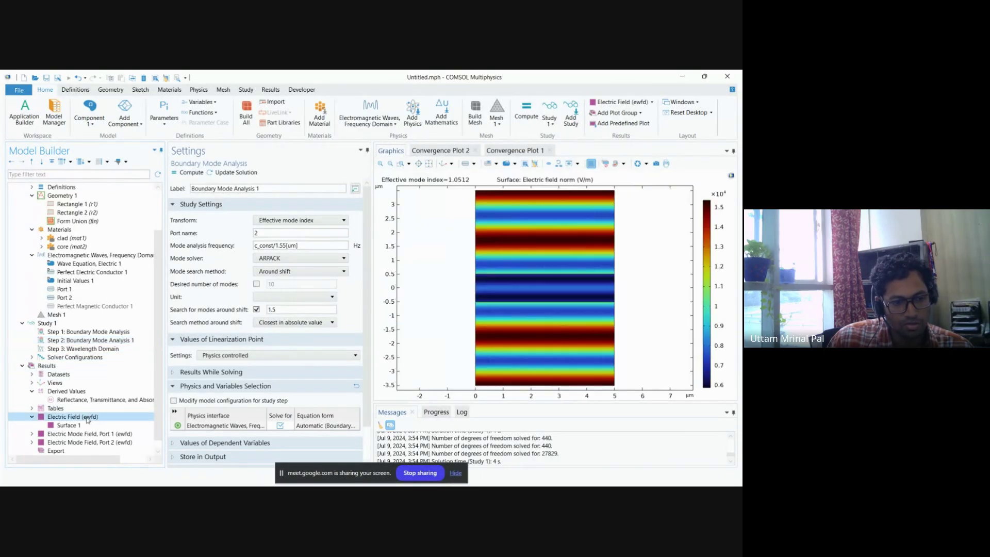
left_click(258, 235)
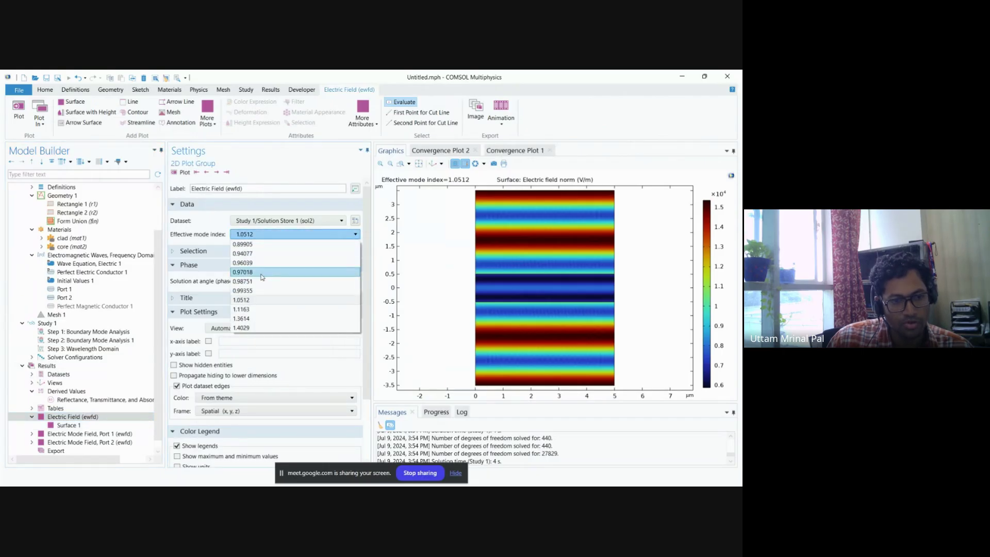
left_click(254, 329)
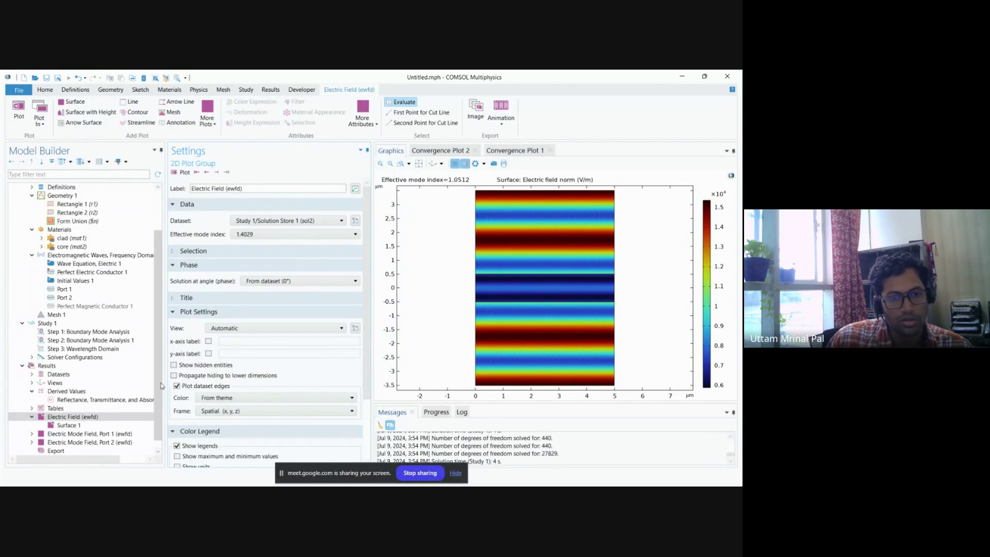
left_click(110, 425)
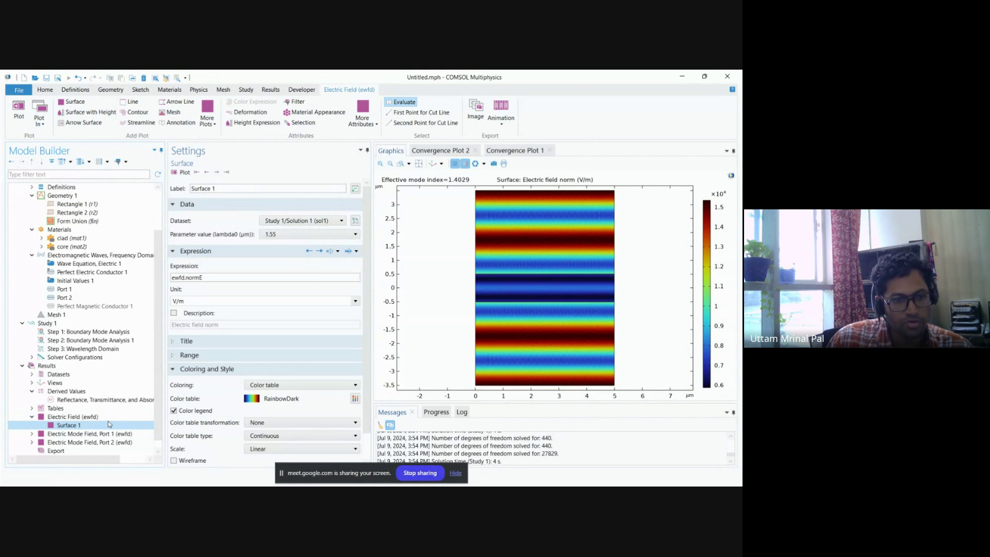
left_click(73, 416)
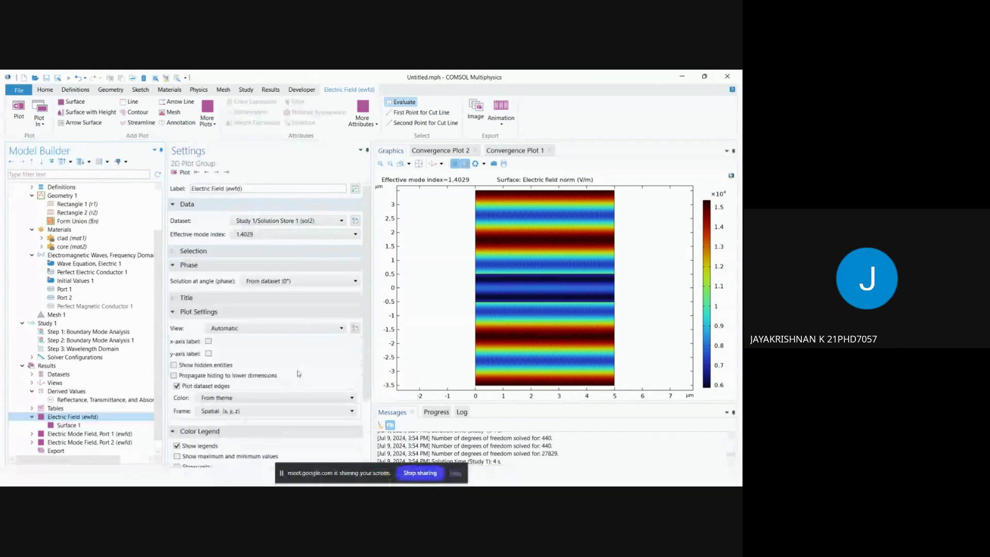
Step: Delete all solver configurations of Study 1 and recompute the study
left_click(94, 359)
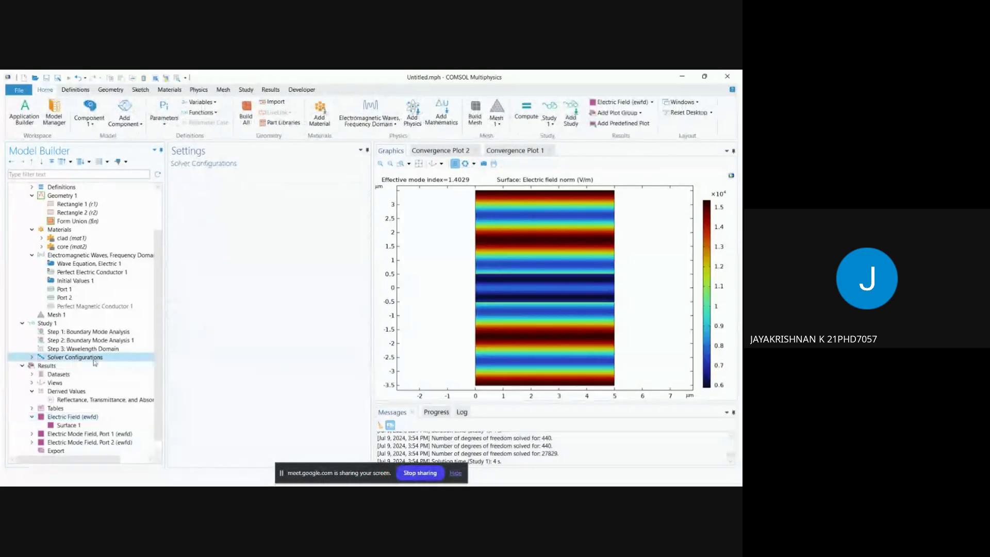
right_click(94, 360)
left_click(124, 403)
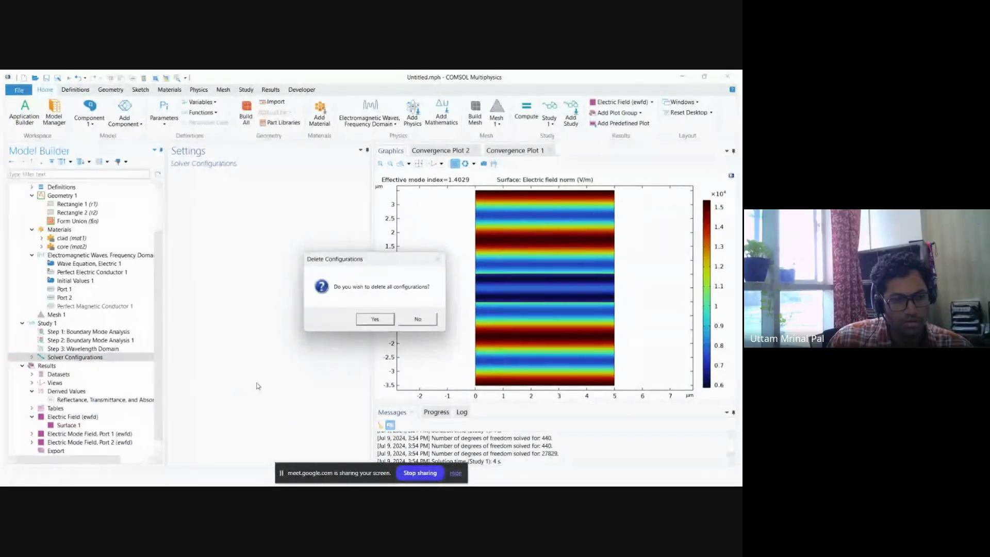
left_click(375, 319)
left_click(394, 319)
left_click(47, 365)
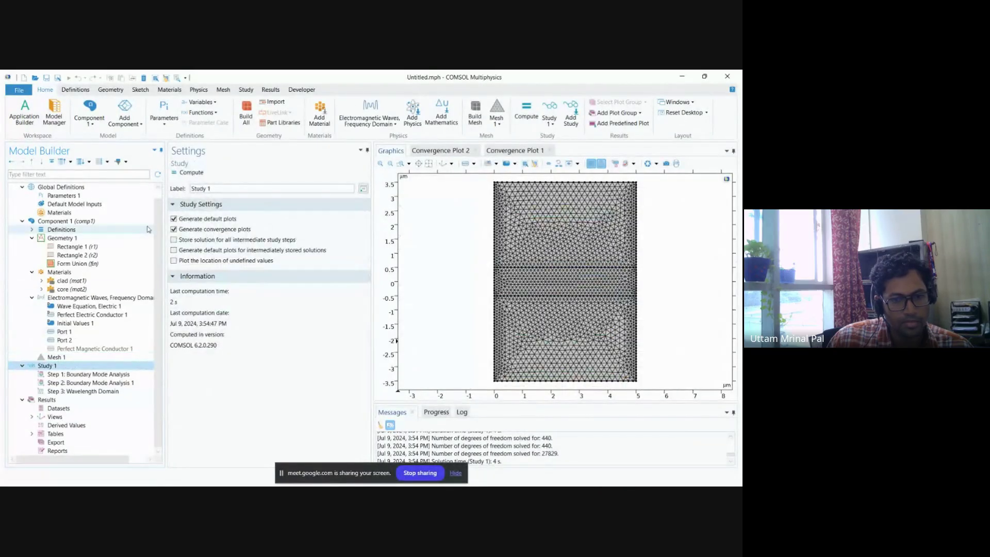
left_click(191, 173)
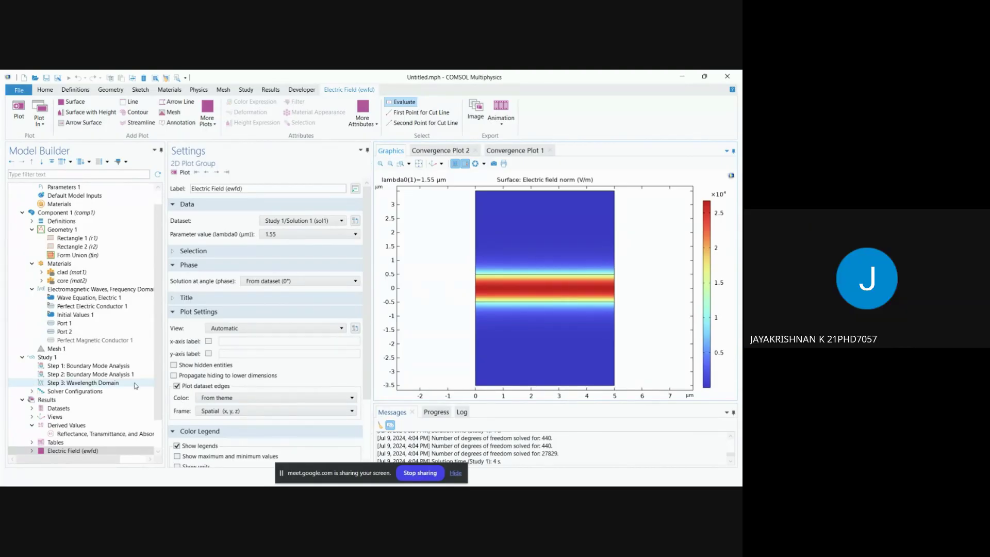
Step: Examine the Electric Mode Field, Port 2 and Electric Field plots of the recomputed study, and end the screen sharing
scroll(105, 392, "down", 2)
left_click(106, 434)
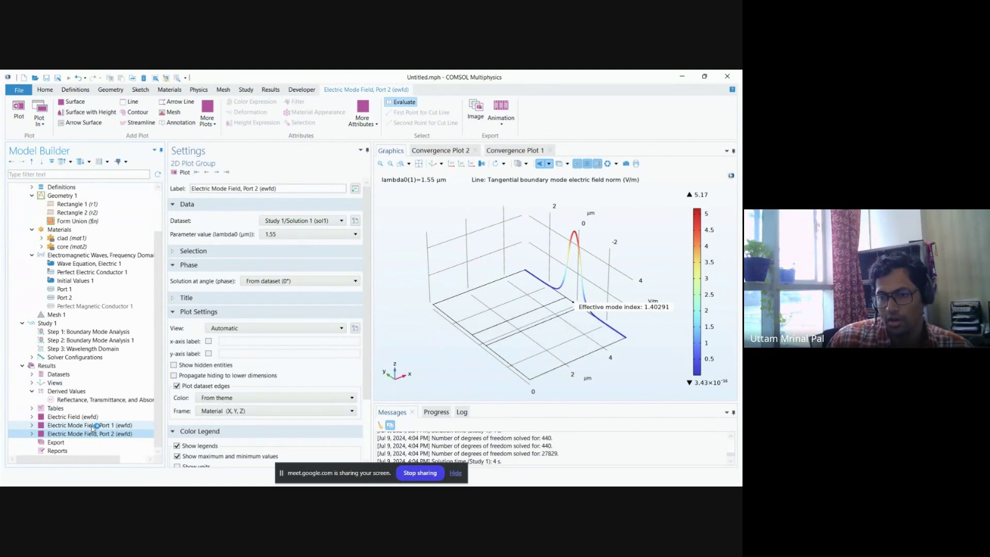
left_click(72, 417)
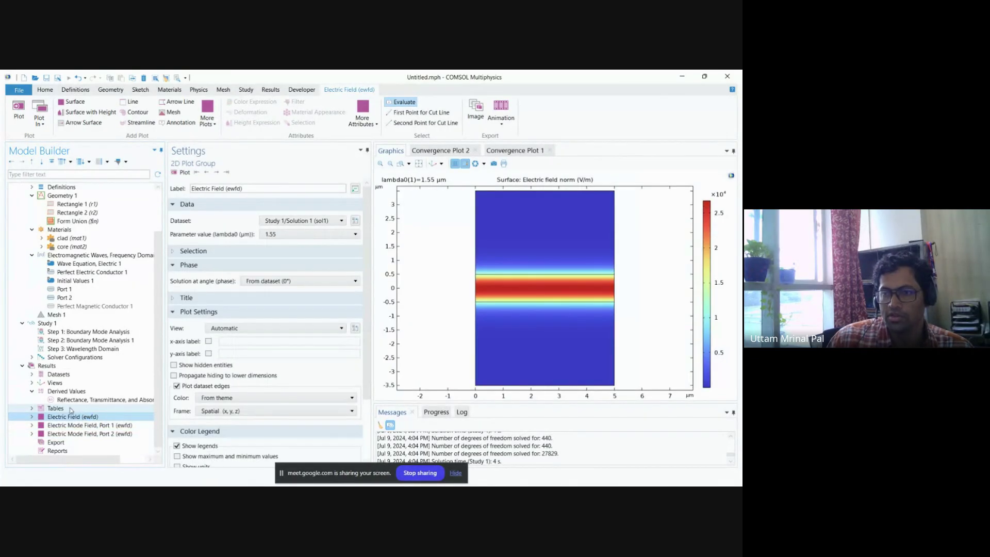
left_click(103, 434)
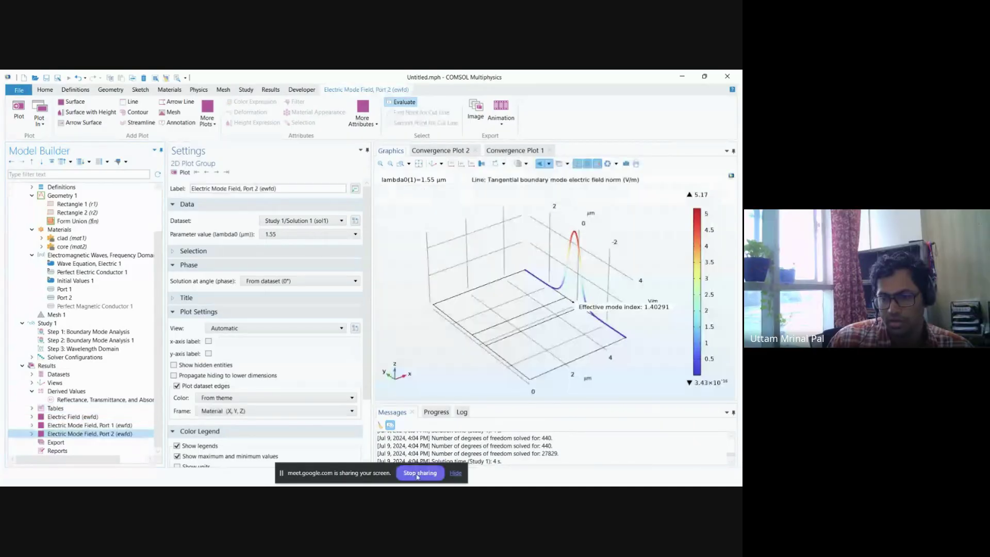
left_click(418, 473)
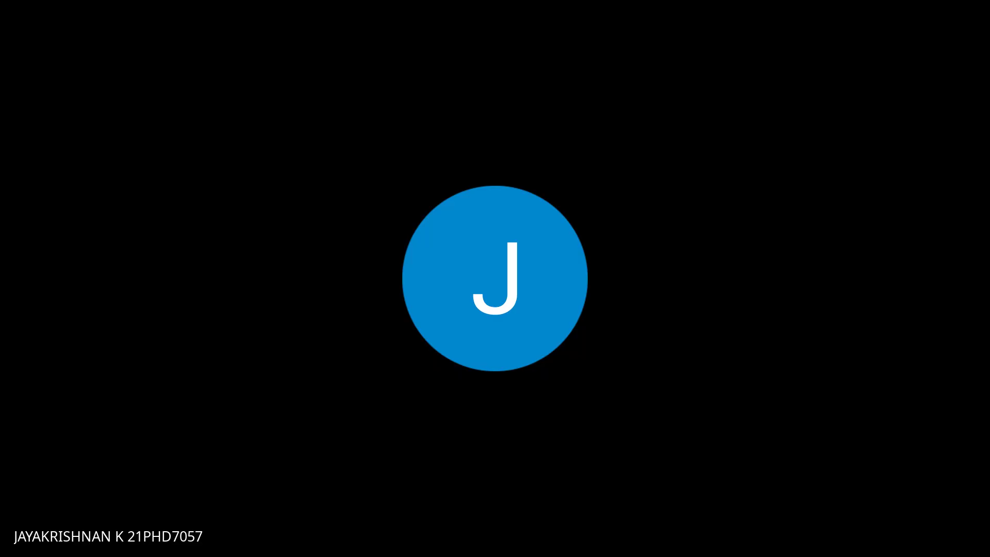
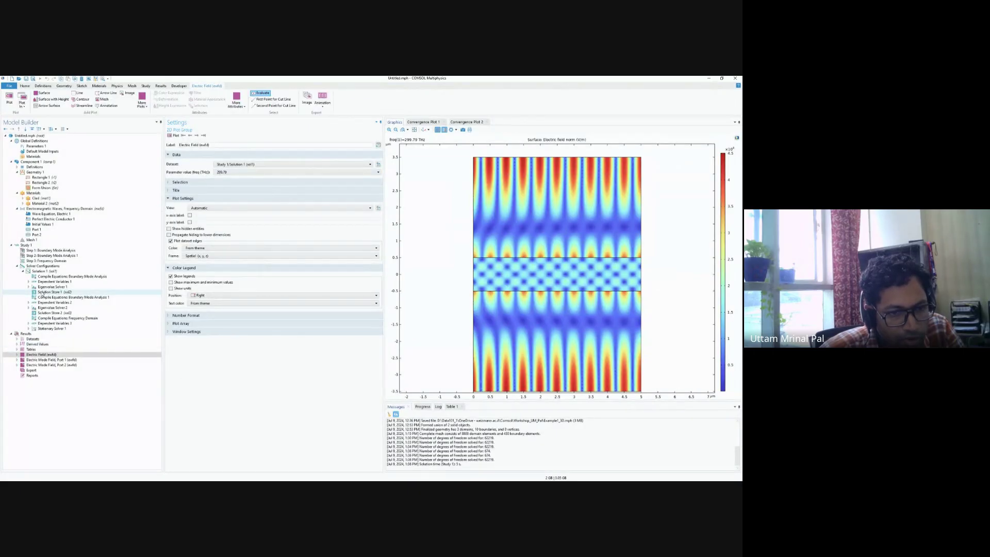
Step: In the other shared model, enable searching for modes around 1.5 in the Boundary Mode Analysis steps and recompute Study 1
left_click(51, 250)
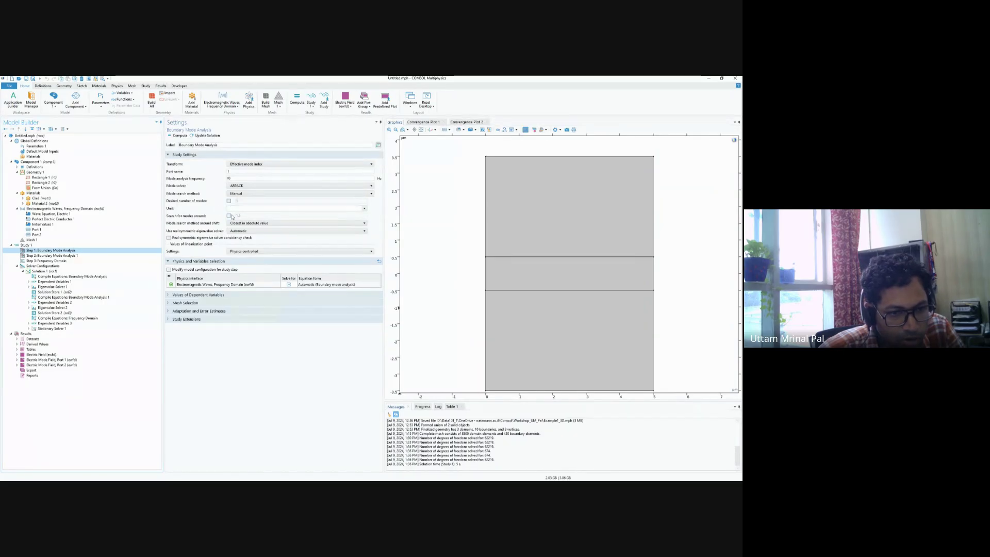
left_click(52, 256)
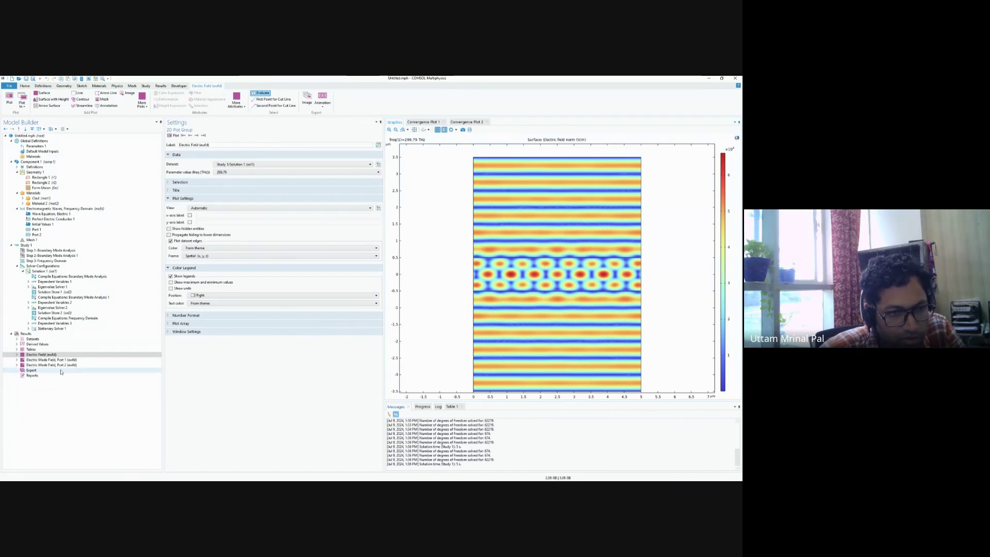
Step: Review the refractive indices and domains of Material 2 and Clad, and the settings of Port 1 and Port 2
left_click(47, 203)
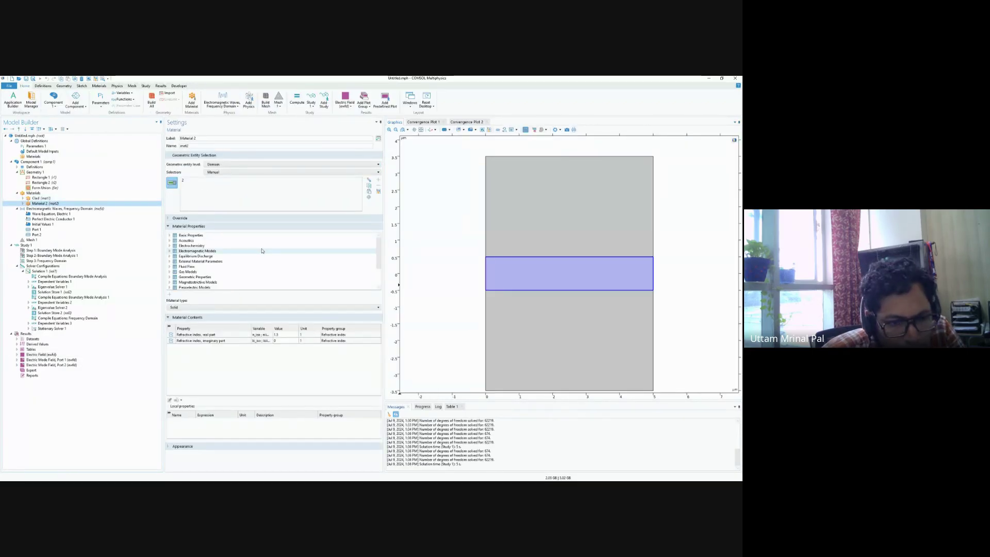
left_click(72, 199)
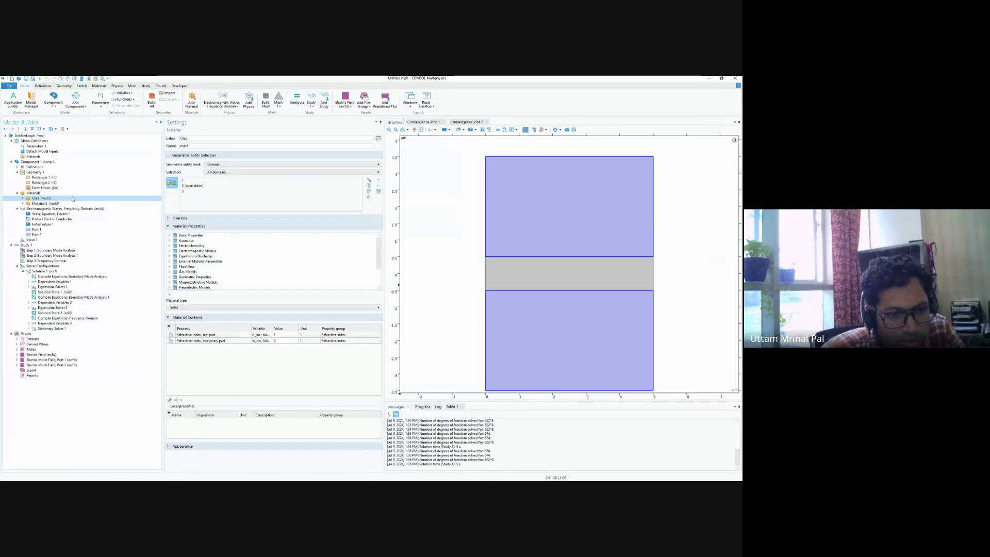
left_click(48, 230)
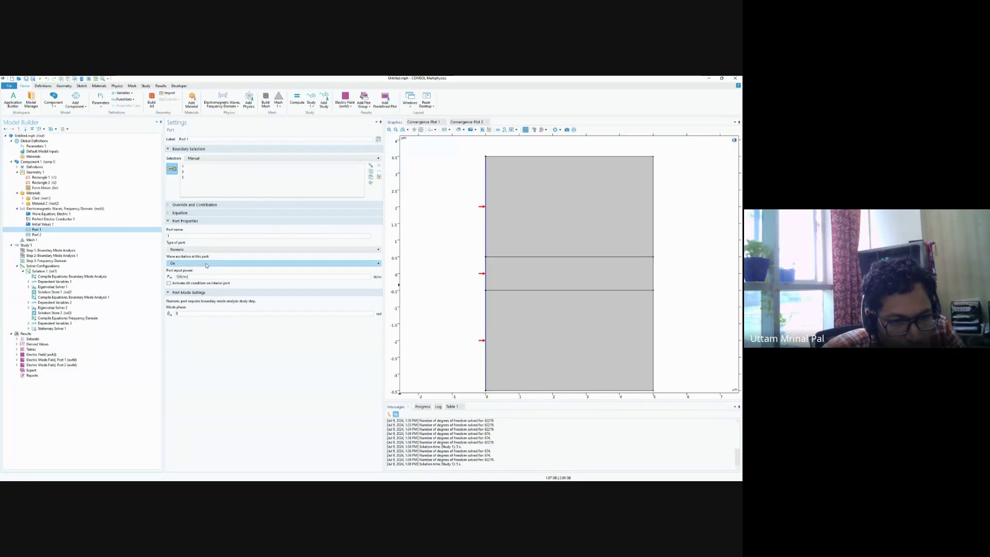
left_click(95, 235)
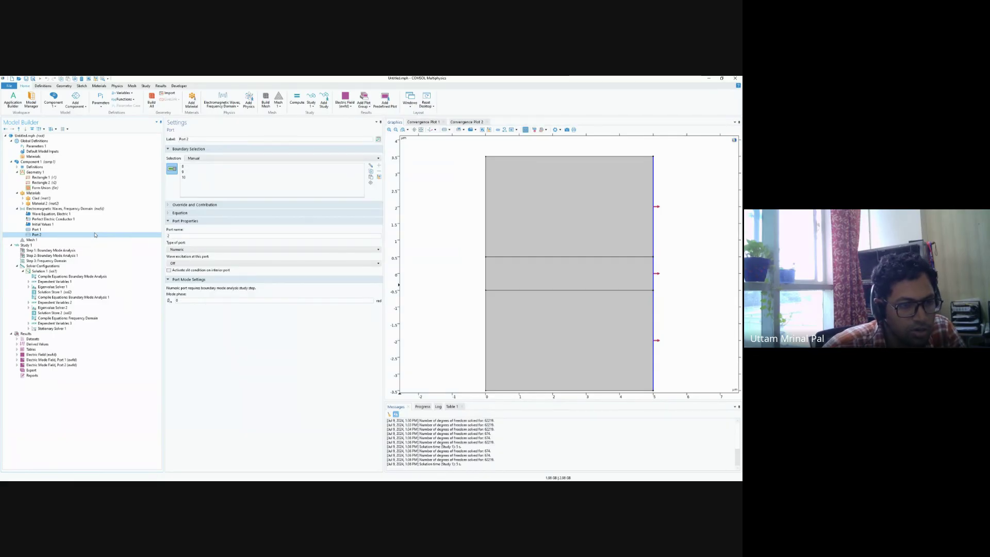
Step: Delete Study 1's solver configurations and set the Frequency Domain step's frequency to c_const/1.55[um]
left_click(46, 266)
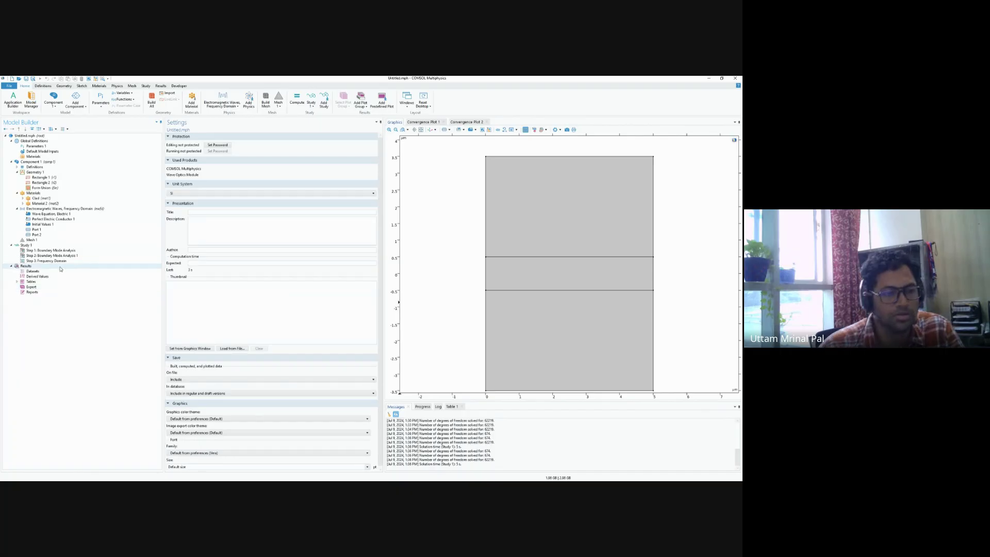
left_click(58, 263)
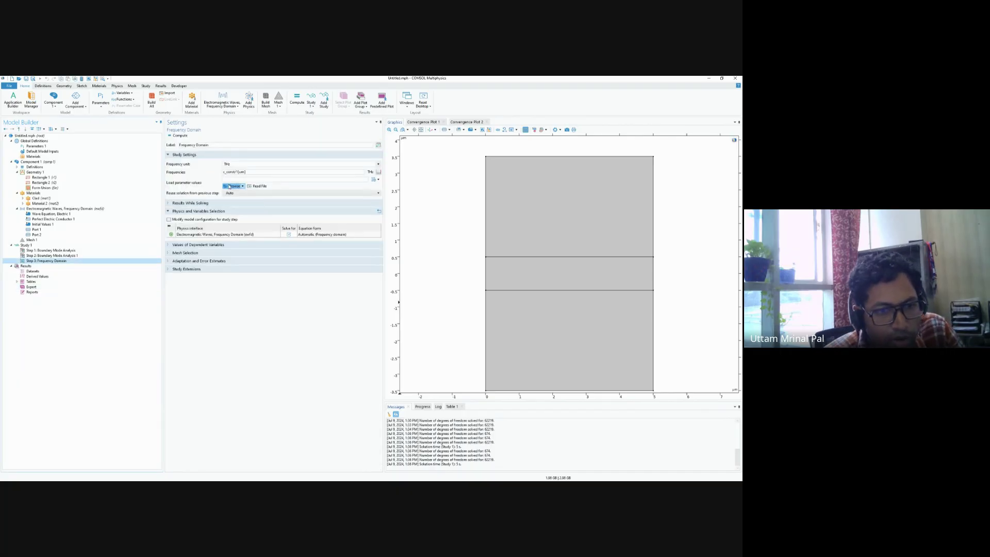
left_click(245, 173)
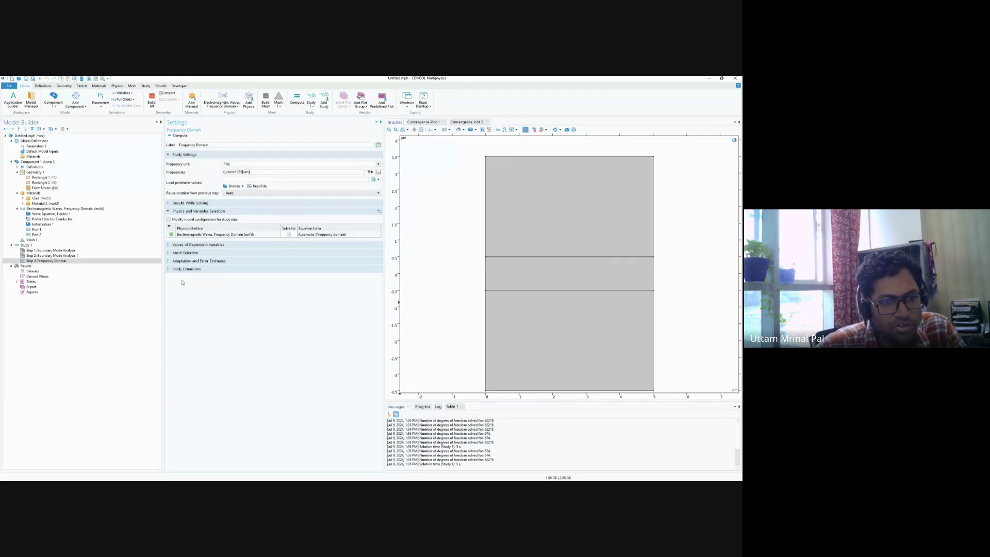
Step: Check the mode analysis frequency against Parameters 1, set the Frequency Domain step's frequency to f0, and compute Study 1
left_click(58, 251)
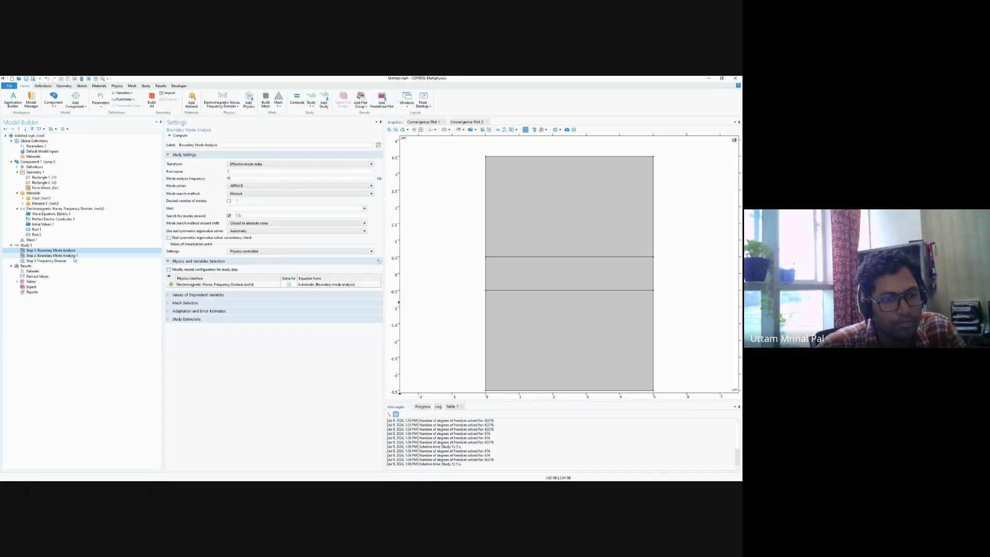
left_click(36, 147)
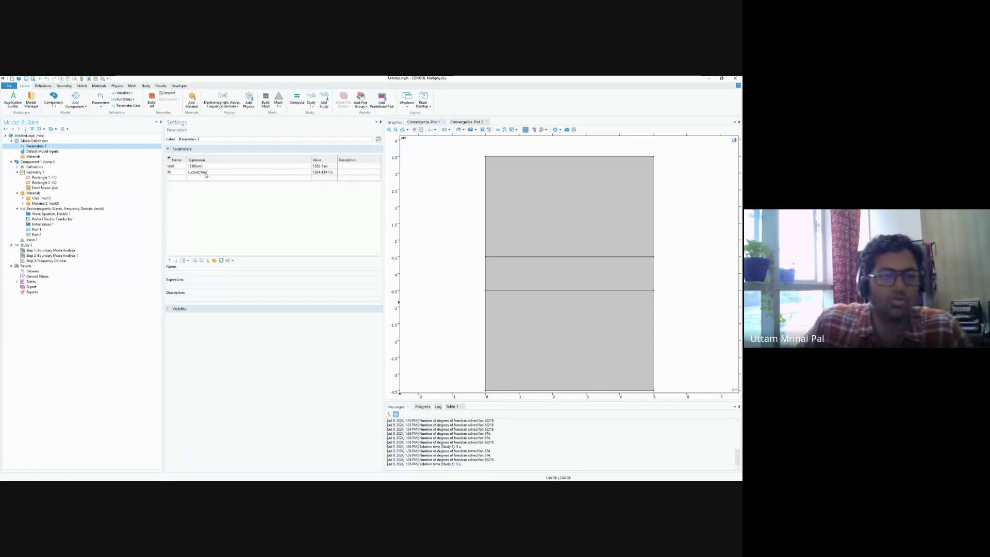
left_click(70, 260)
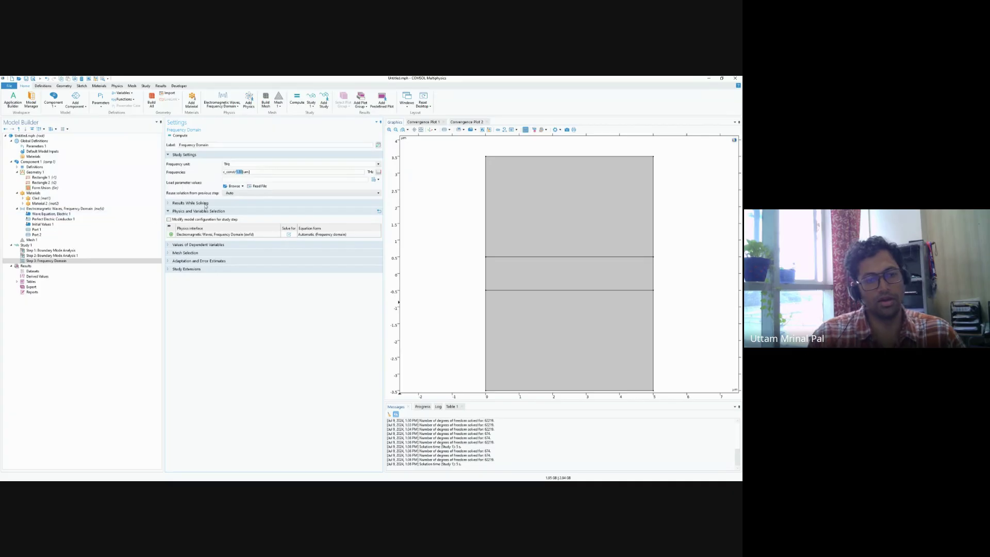
left_click_drag(266, 172, 219, 172)
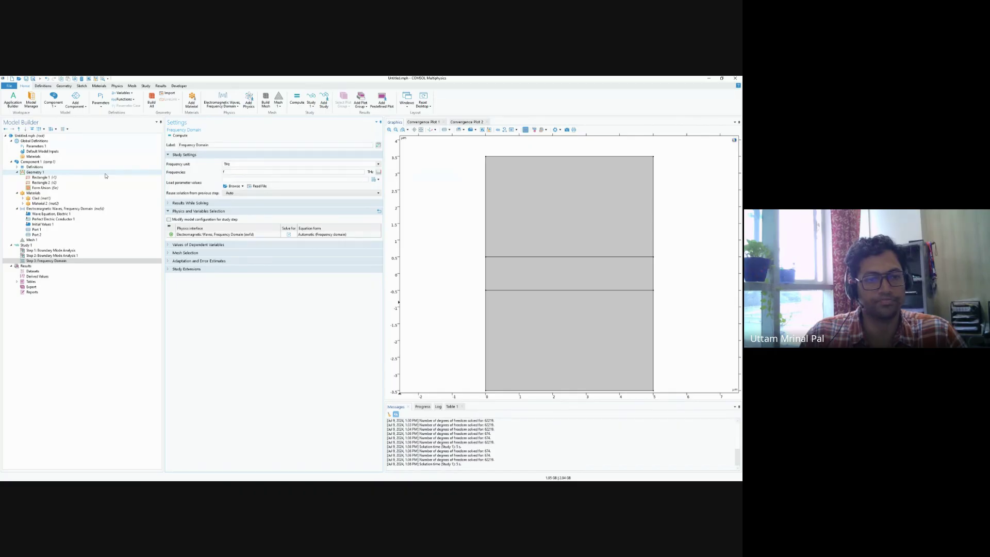
type("f0")
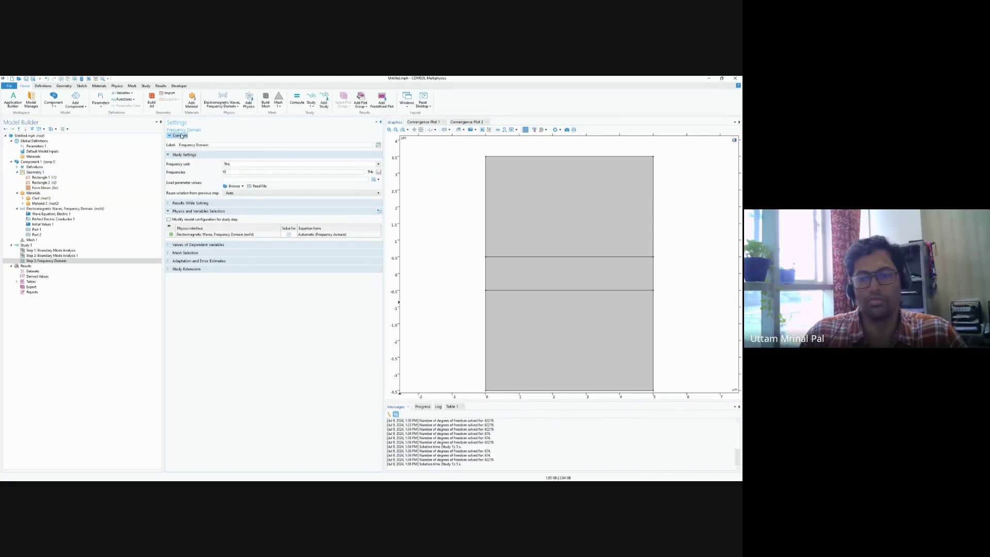
left_click(181, 136)
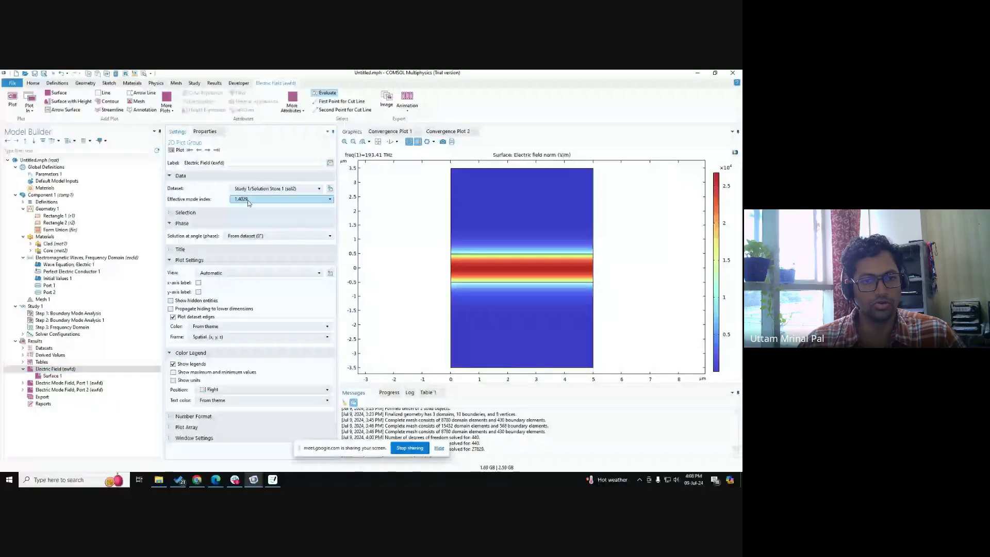
Step: Set the Electric Field plot's dataset to Study 1/Solution Store 1 (sol2) and inspect its available effective mode indices
left_click(255, 189)
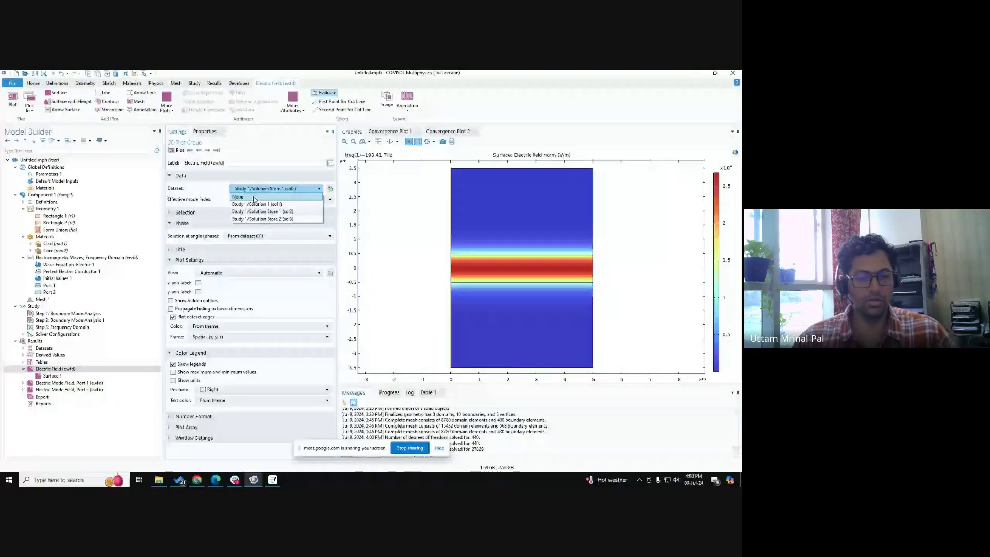
left_click(254, 203)
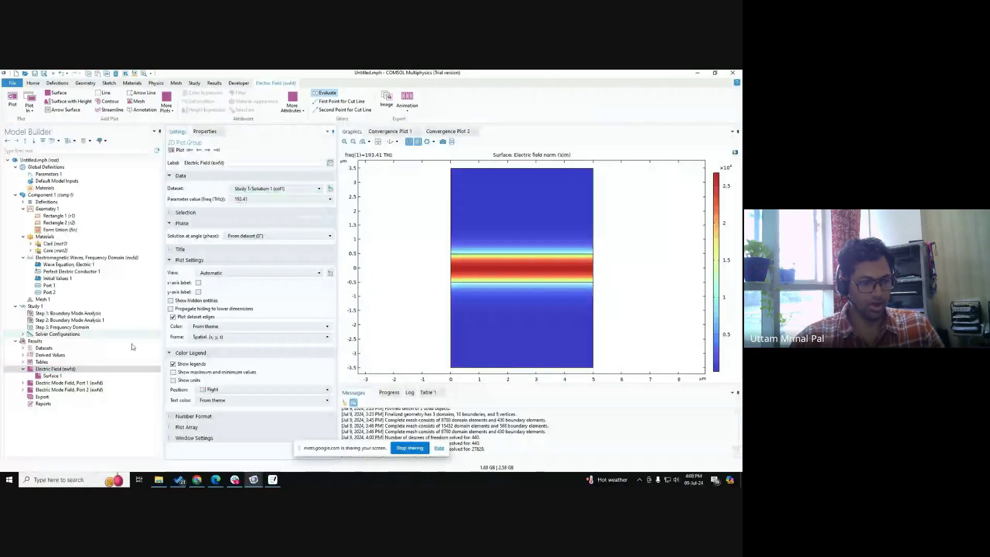
left_click(23, 369)
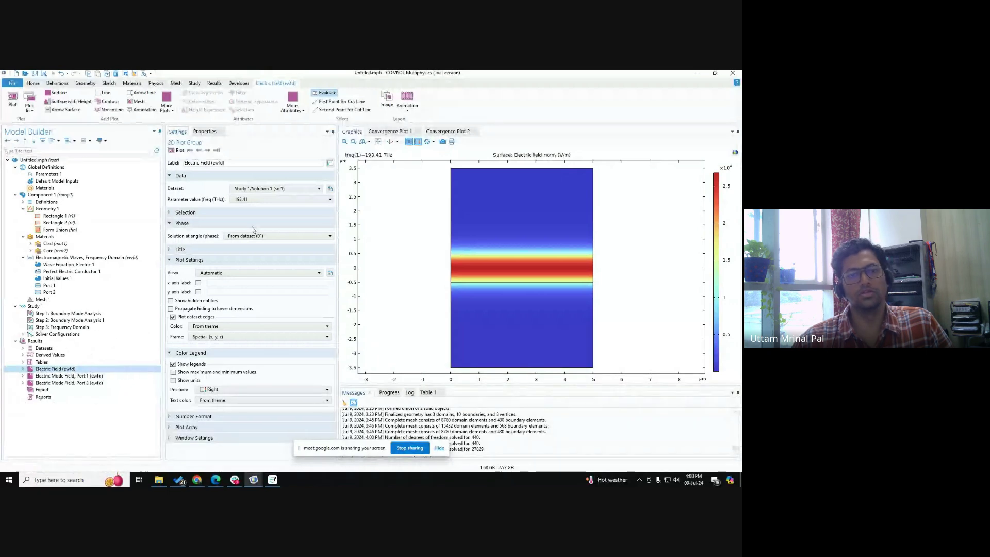
left_click(257, 189)
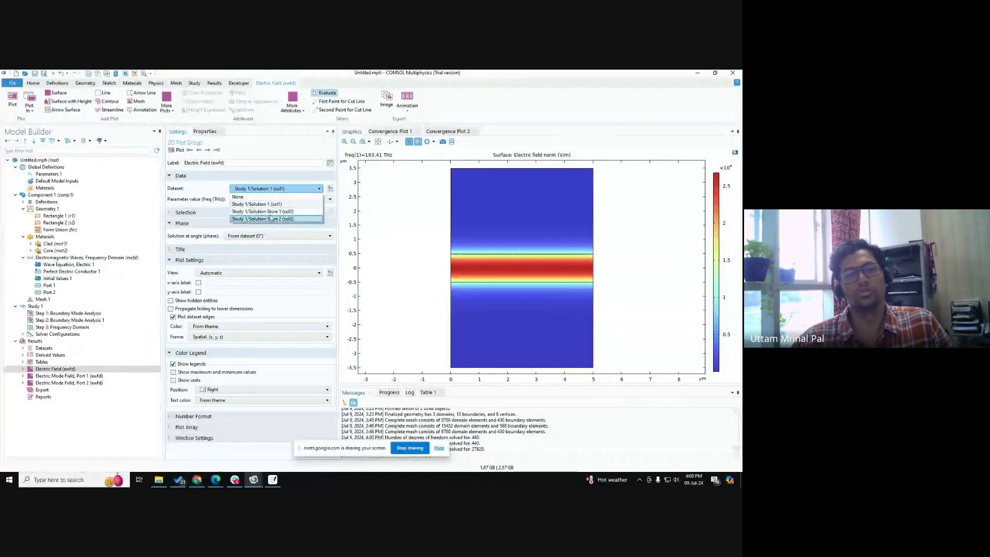
left_click(273, 212)
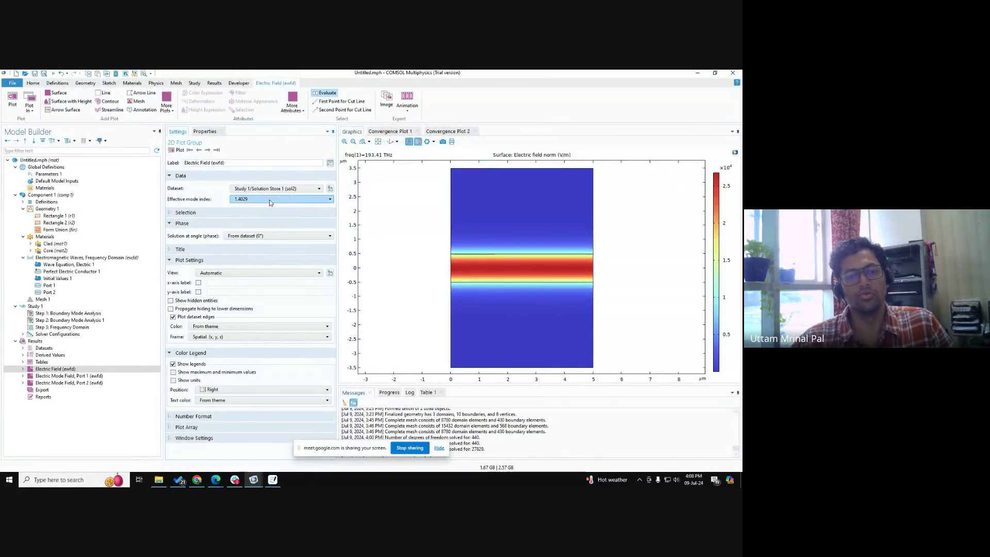
left_click(268, 200)
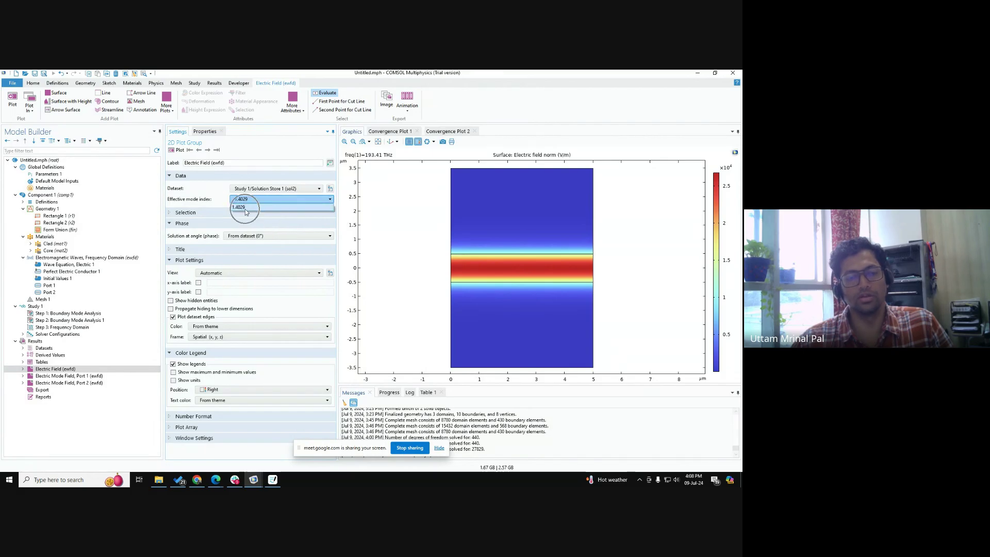
left_click(214, 201)
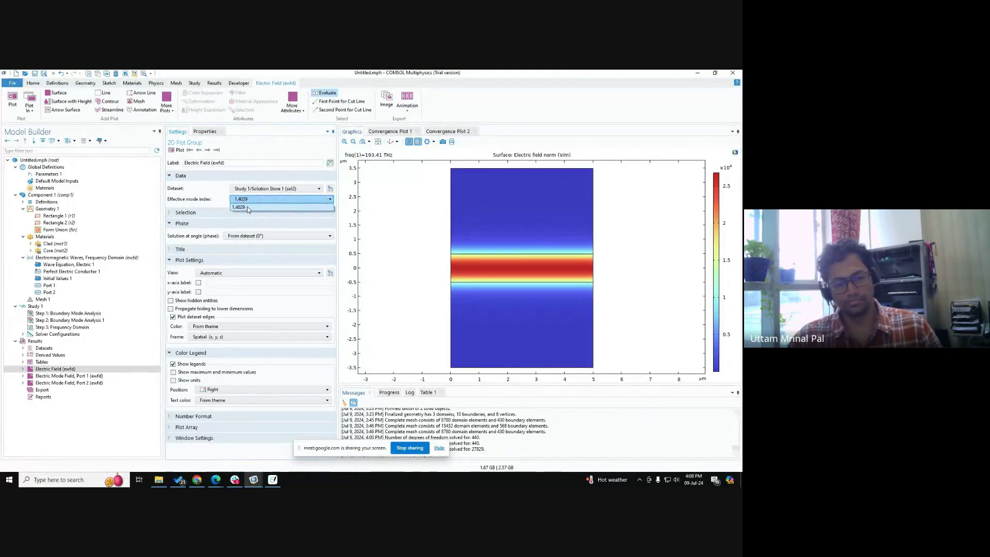
Step: Set the Electric Mode Field, Port 1 plot to Study 1/Solution Store 1 (sol2) with effective mode index 1.4029
left_click(78, 377)
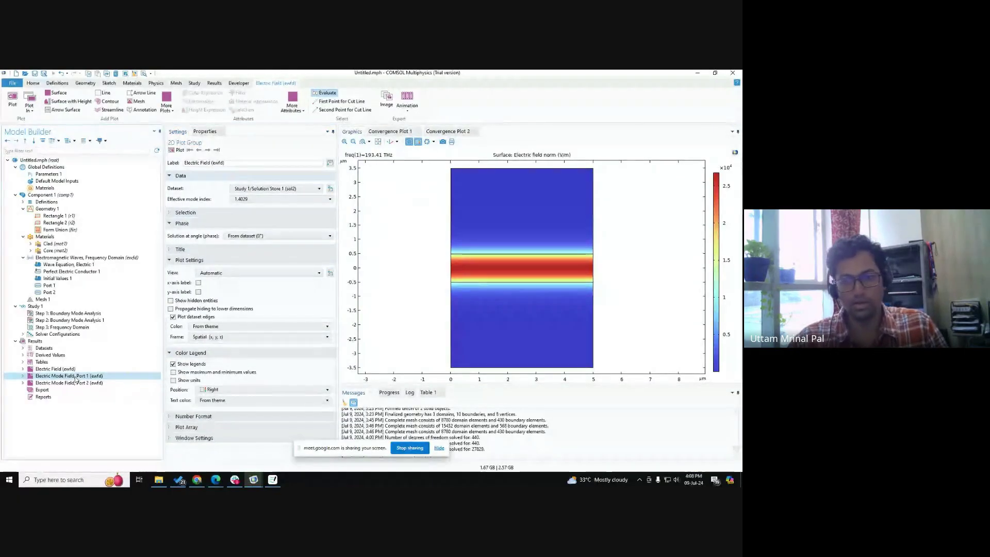
left_click_drag(447, 335, 496, 337)
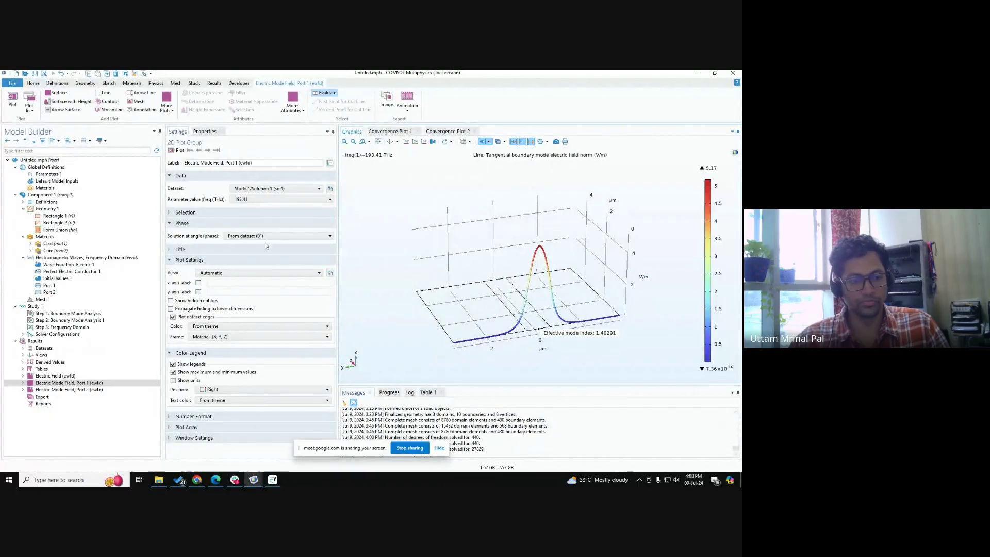
left_click(258, 189)
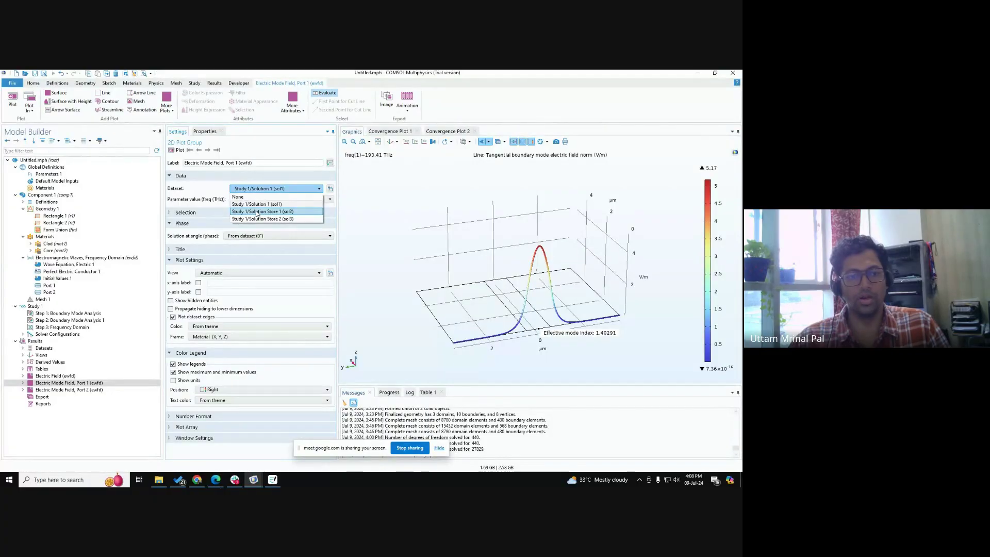
left_click(258, 212)
left_click(246, 200)
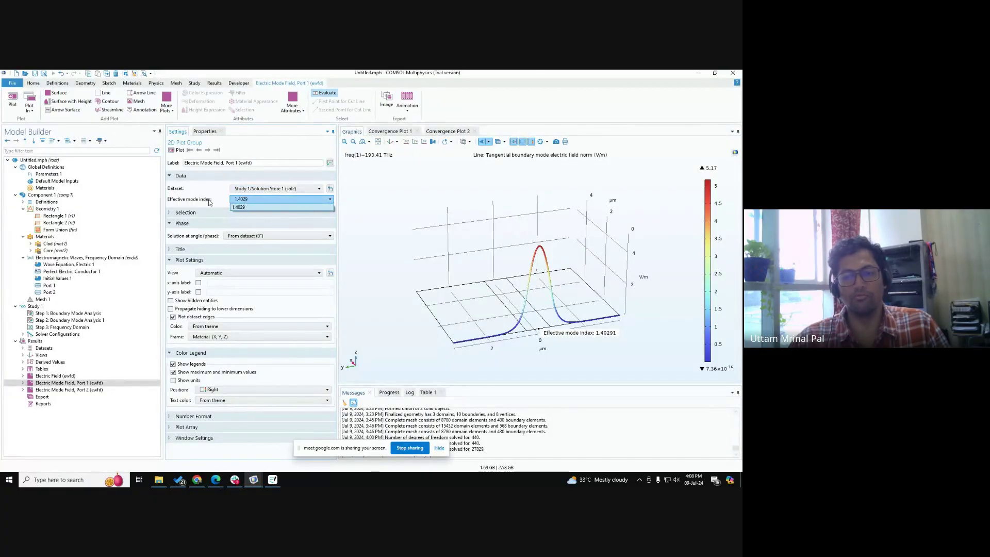
left_click(238, 207)
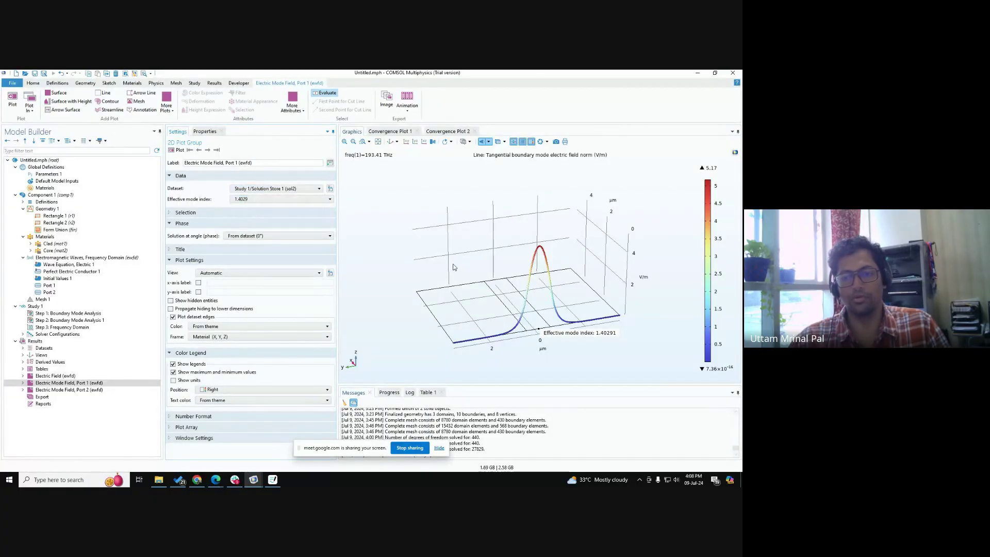
Step: Compare the mode field plots of Port 2 and Port 1
left_click(81, 390)
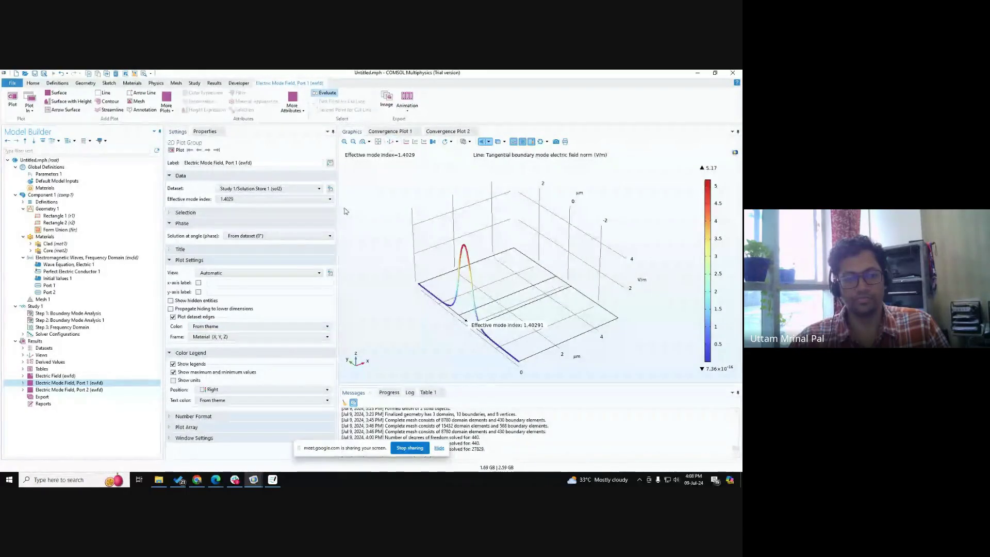
left_click(75, 390)
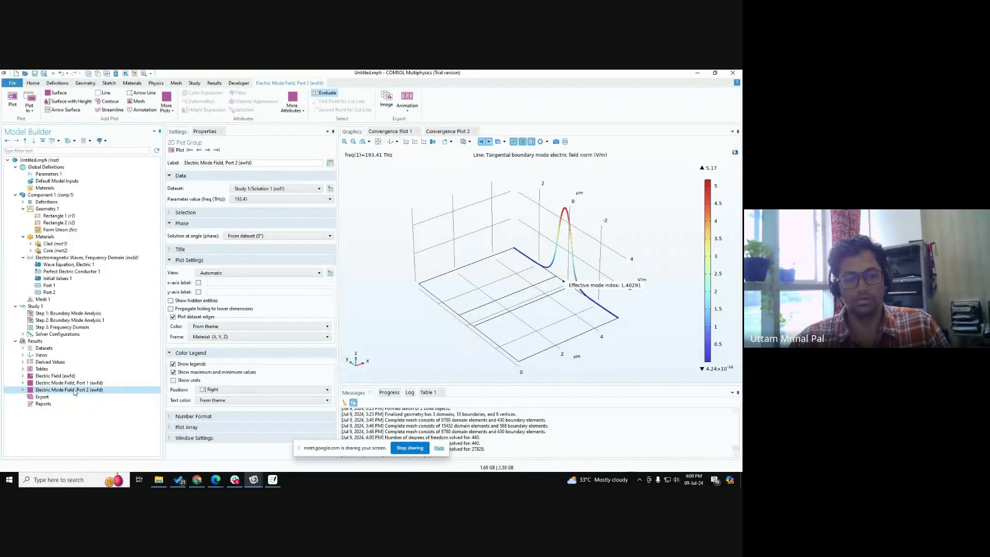
left_click(57, 382)
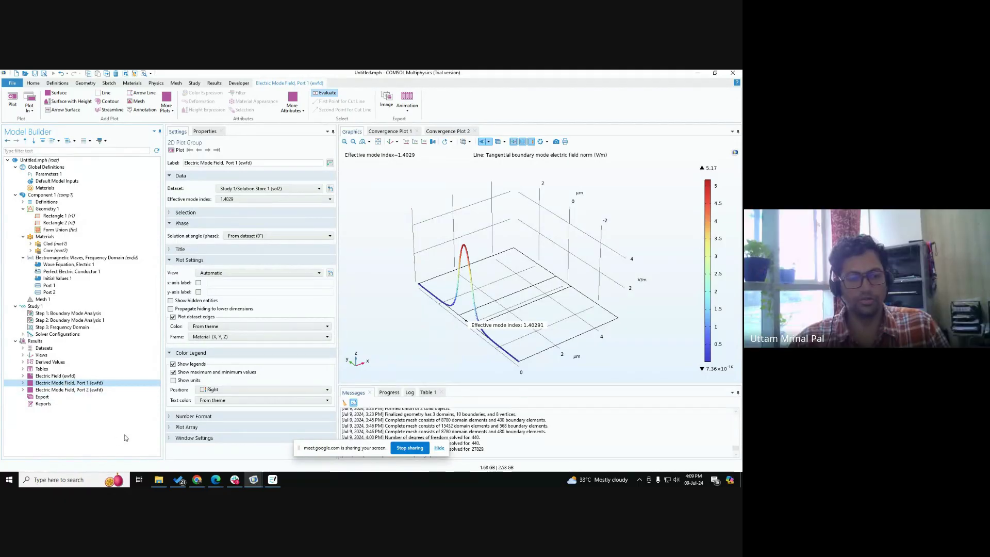
Step: Hide the screen-sharing notice, switch to the Google Meet window and stop presenting
left_click(442, 447)
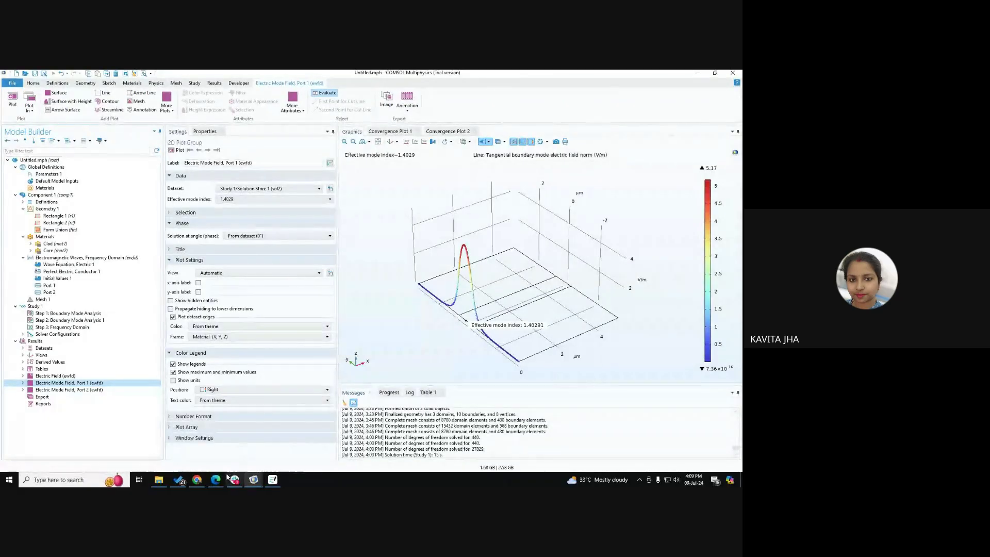
mouse_move(235, 480)
left_click(194, 457)
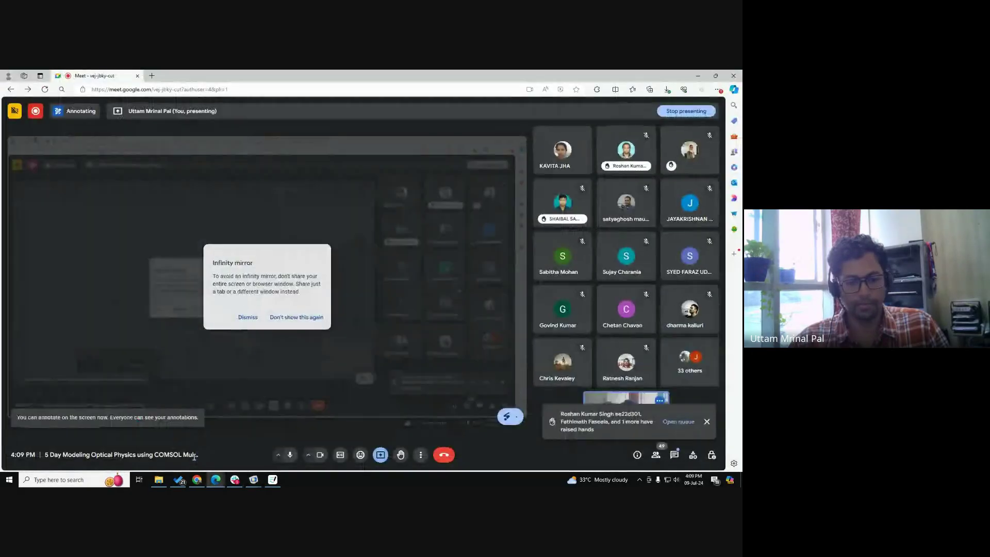
left_click(380, 454)
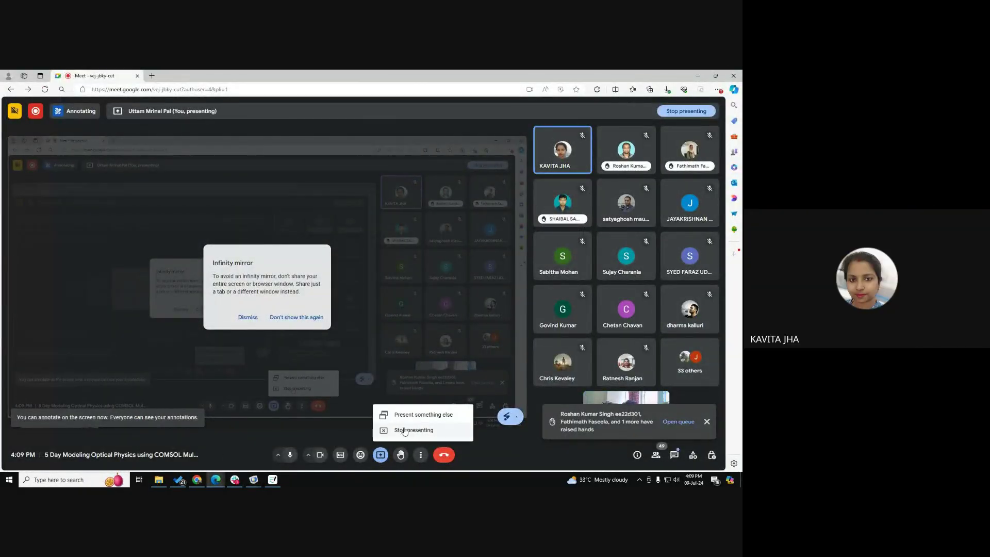
left_click(405, 430)
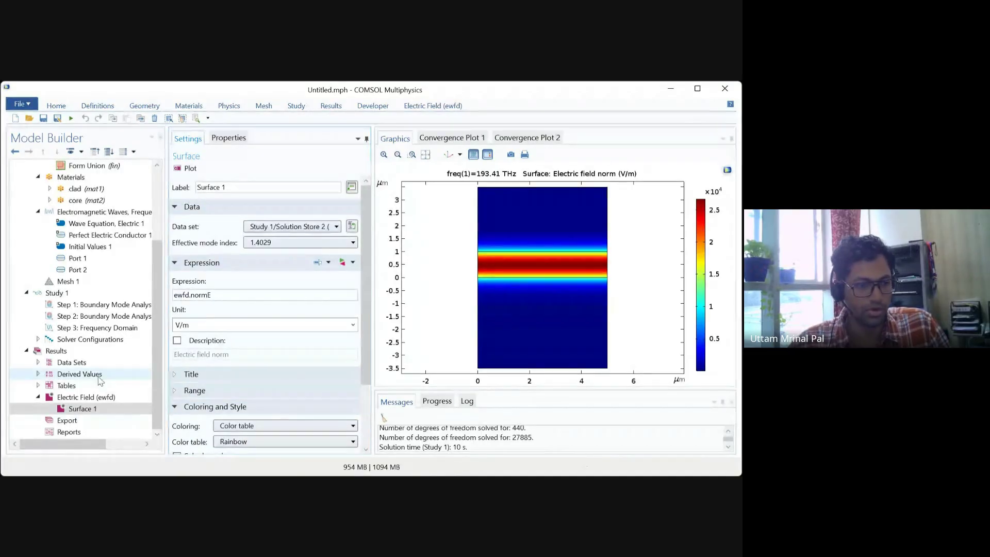
Step: In the participant's shared model, add a 1D, a 3D and a 2D plot group to Results
left_click(57, 351)
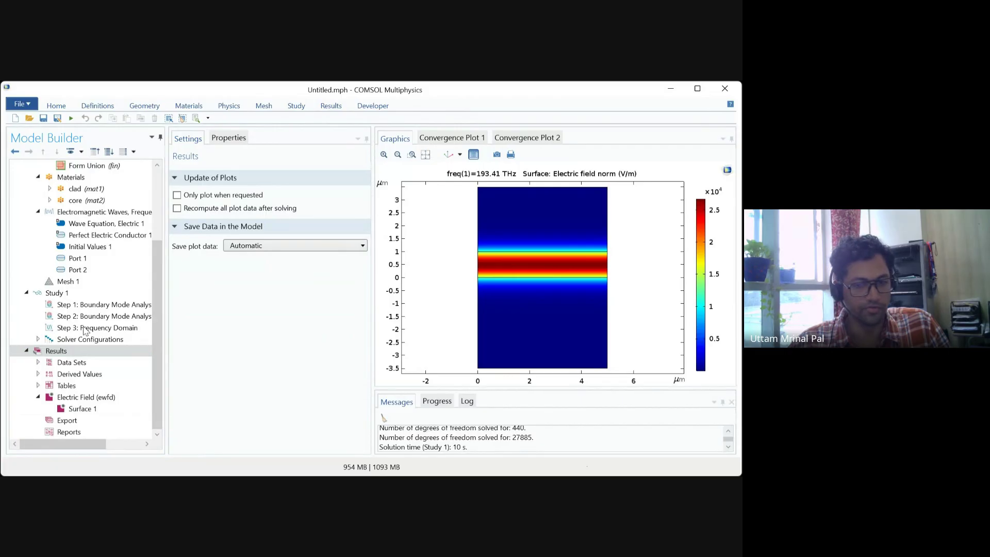
left_click(122, 234)
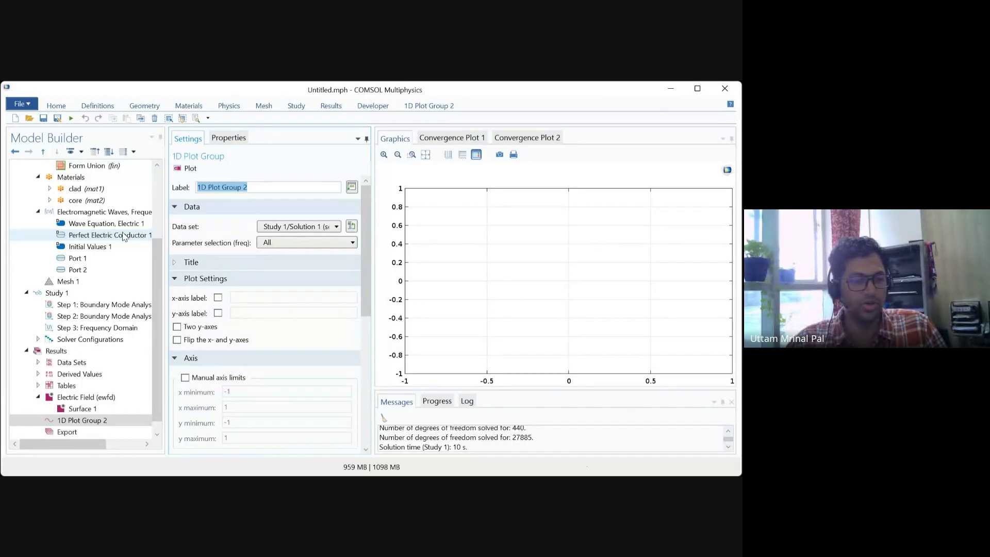
left_click(57, 351)
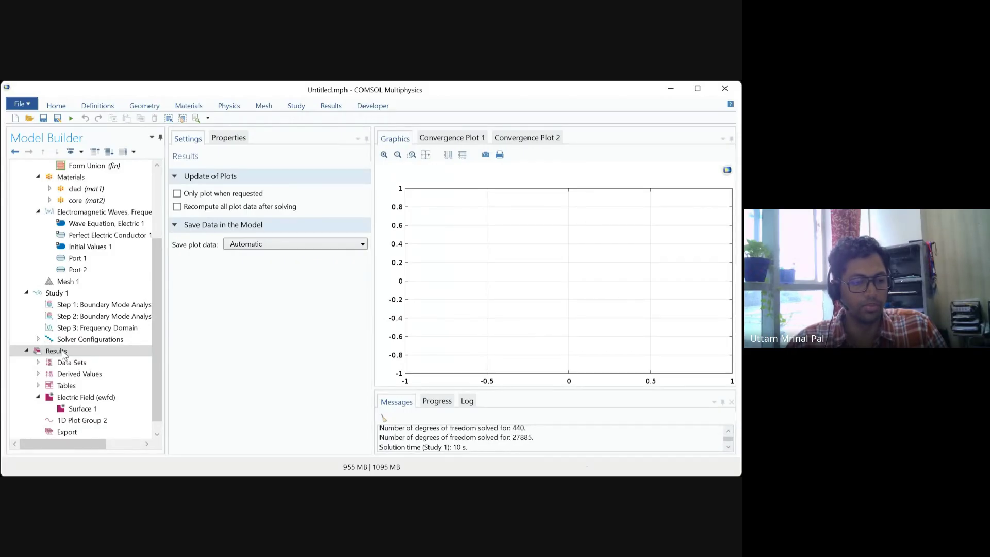
left_click(109, 208)
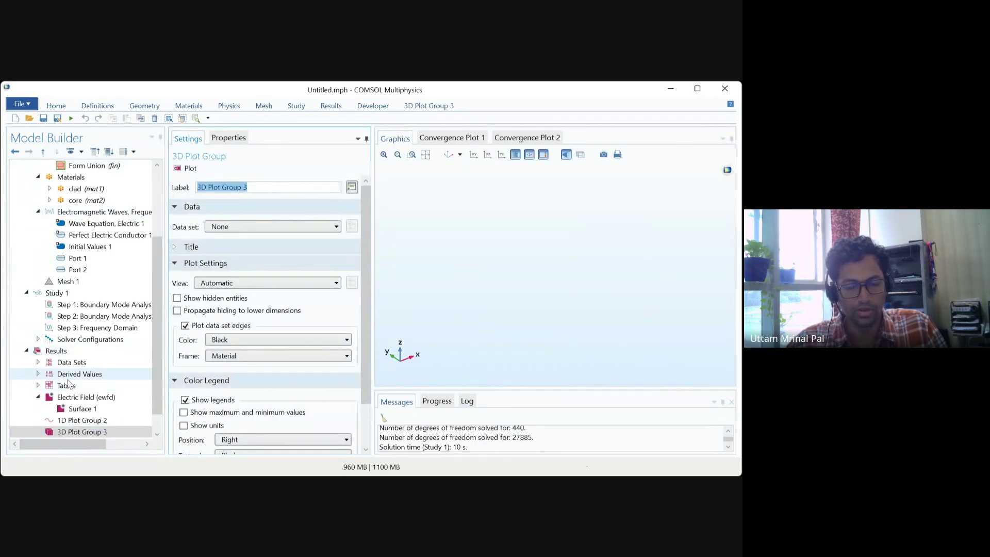
left_click(65, 352)
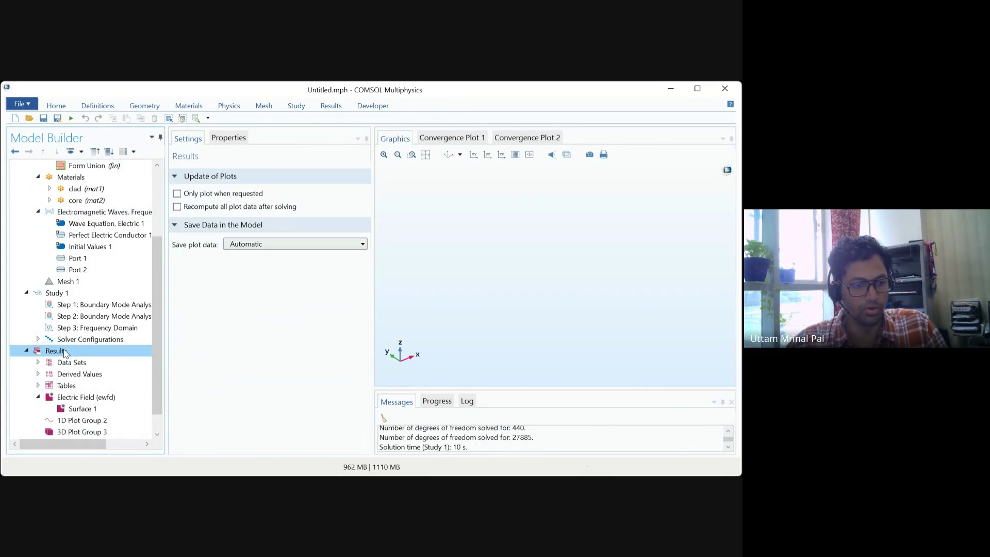
left_click(114, 223)
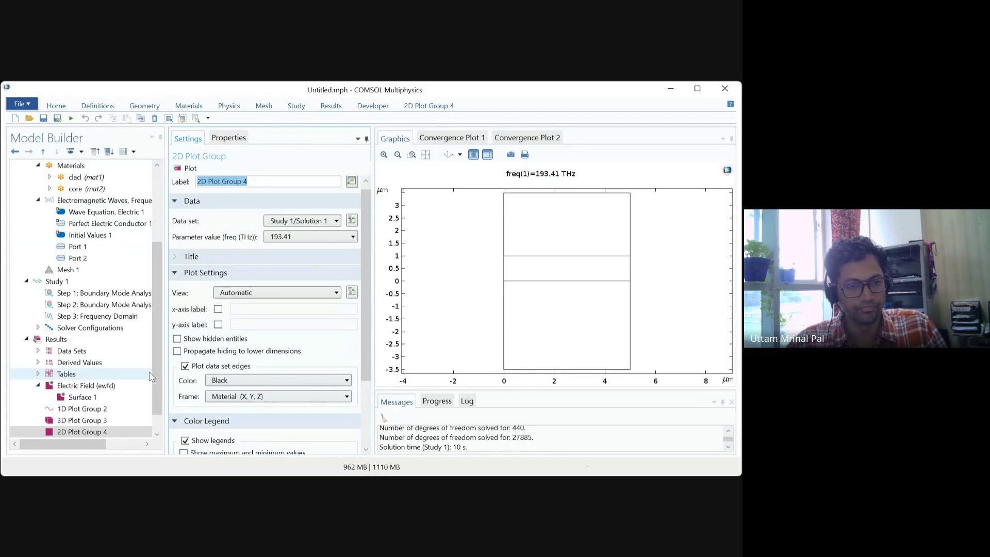
Step: Add a Line plot to 2D Plot Group 4
left_click(75, 435)
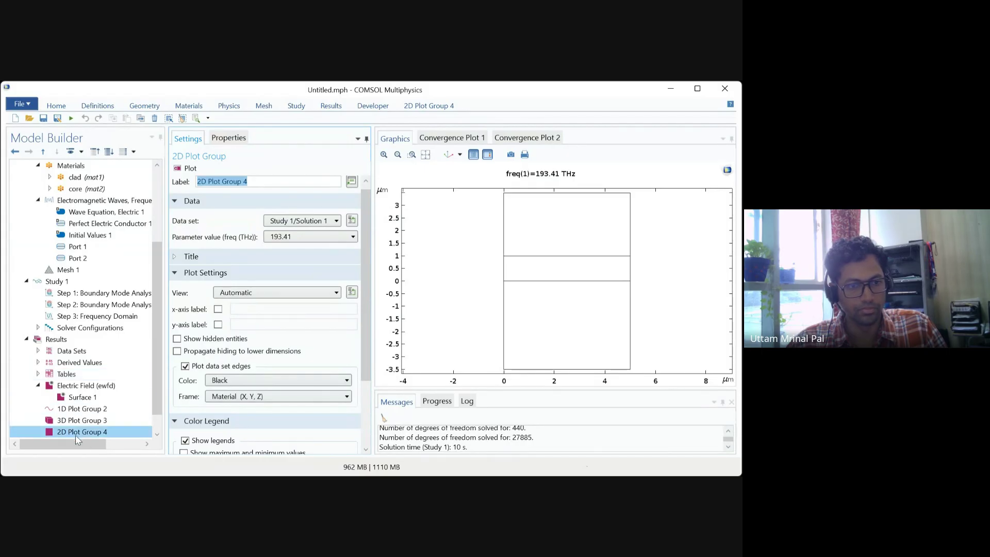
left_click(78, 435)
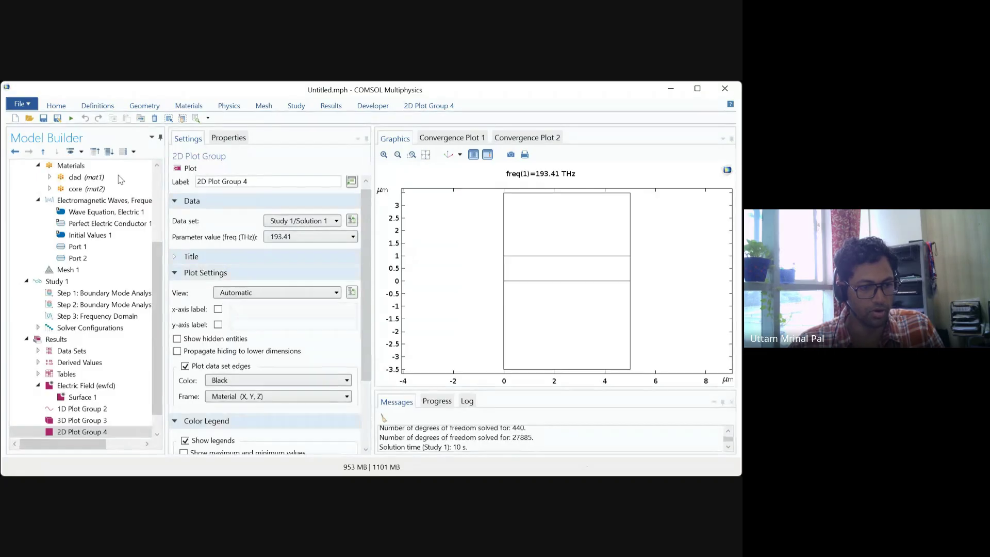
left_click(37, 421)
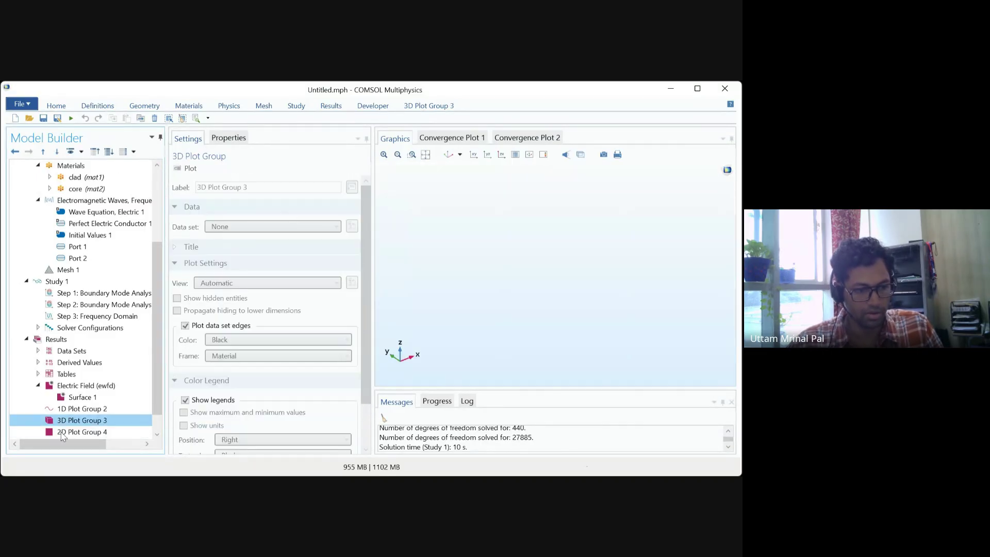
left_click(79, 432)
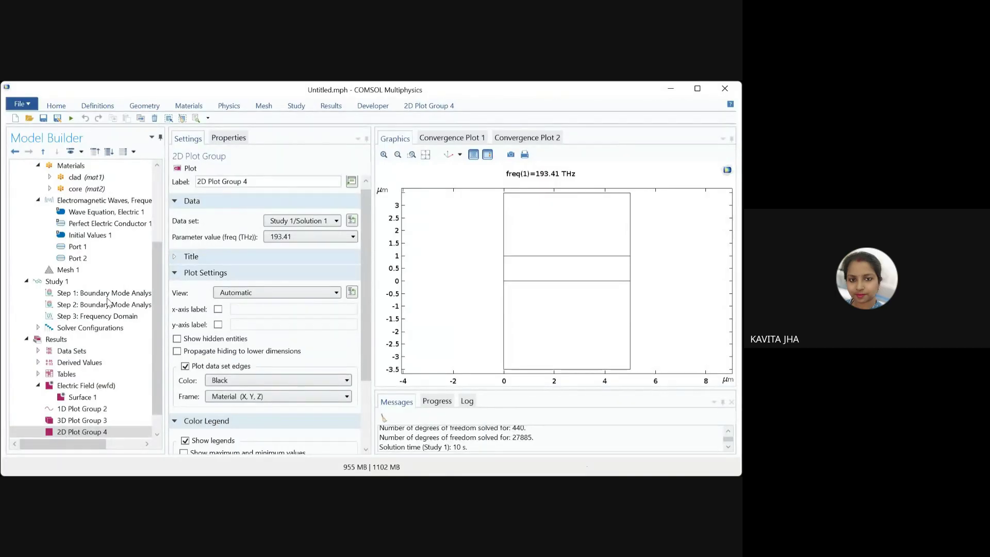
left_click(98, 173)
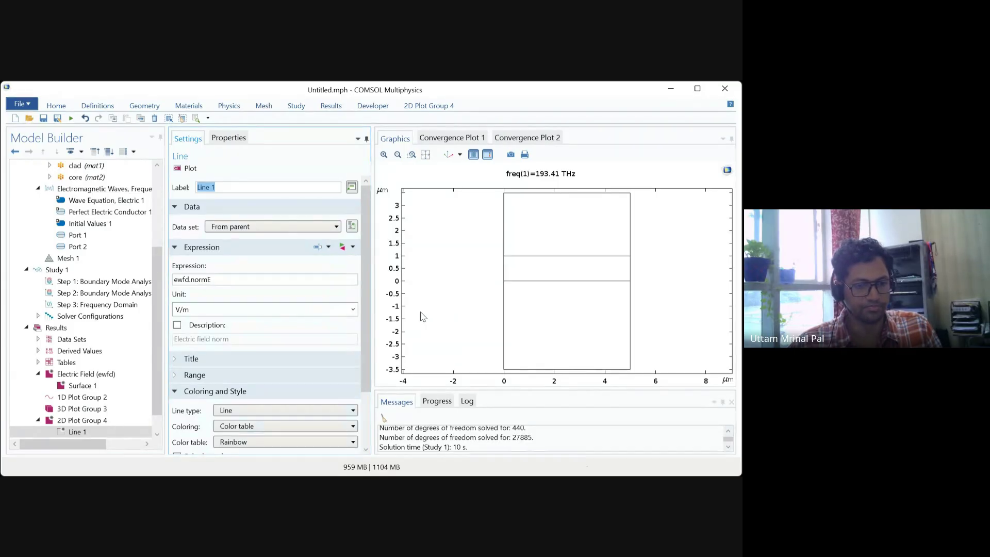
Step: Add an Edge 2D data set based on Study 1/Solution 1 and set its selection to All boundaries
left_click(78, 343)
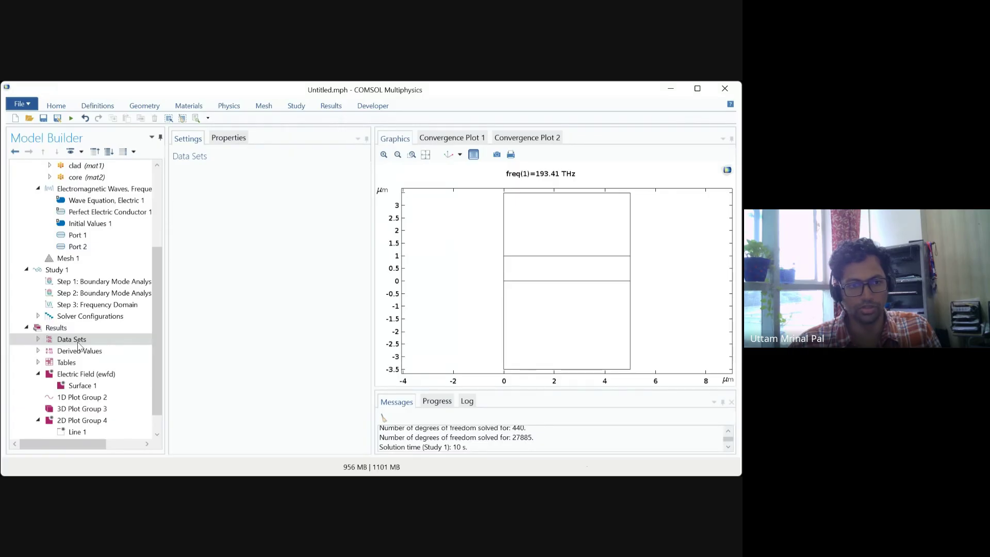
left_click(118, 253)
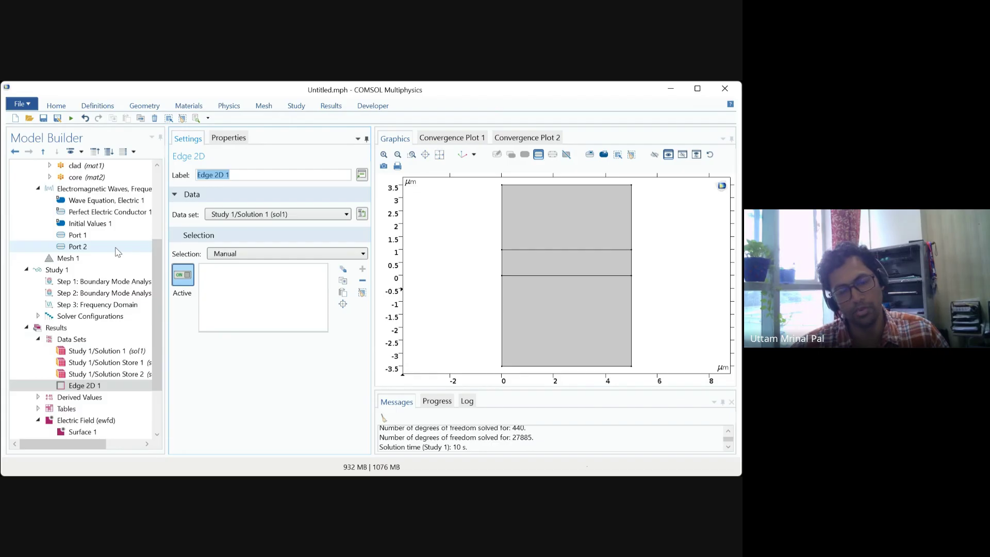
left_click(503, 229)
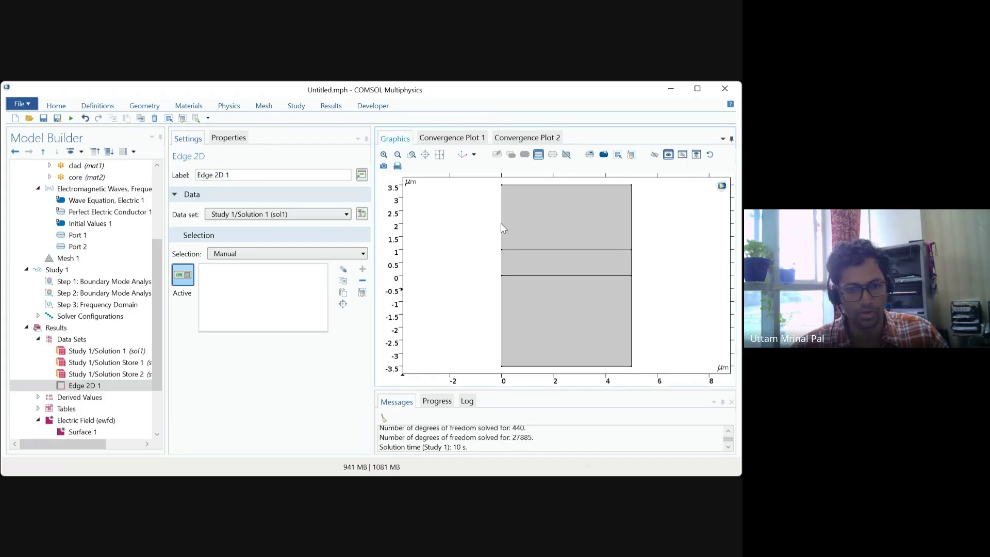
left_click(294, 253)
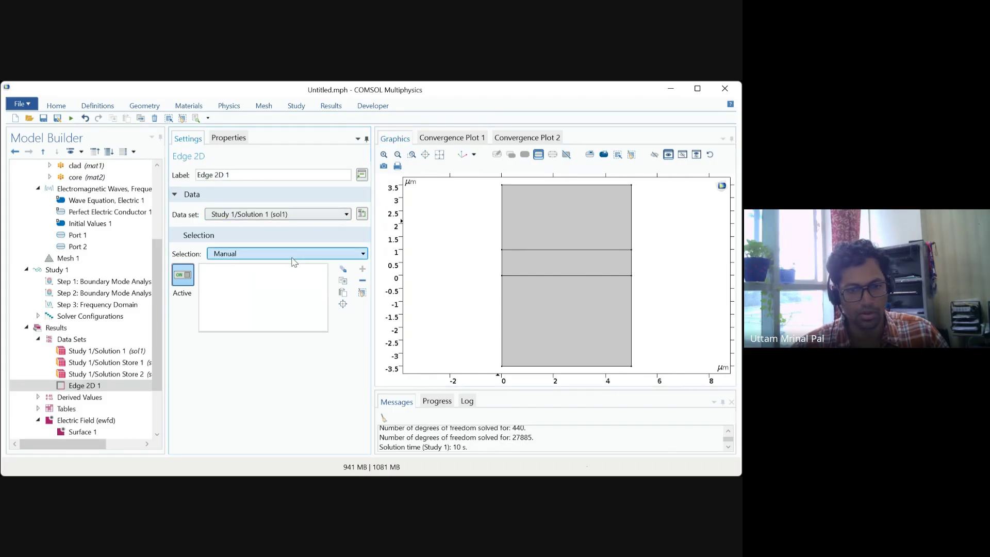
left_click(267, 283)
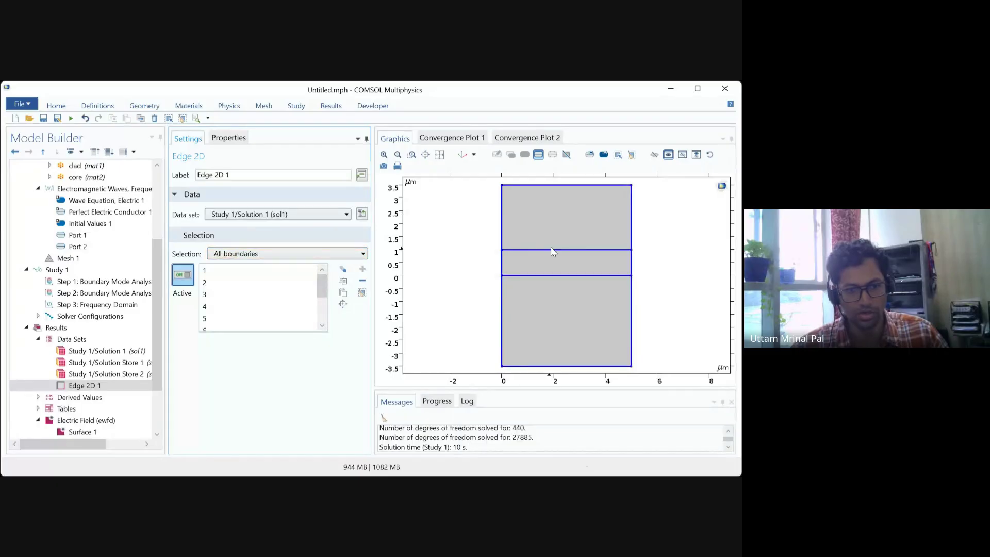
Step: Try removing boundaries 4 to 10 from the Edge 2D 1 selection, and reset the selection to All boundaries
left_click(210, 306)
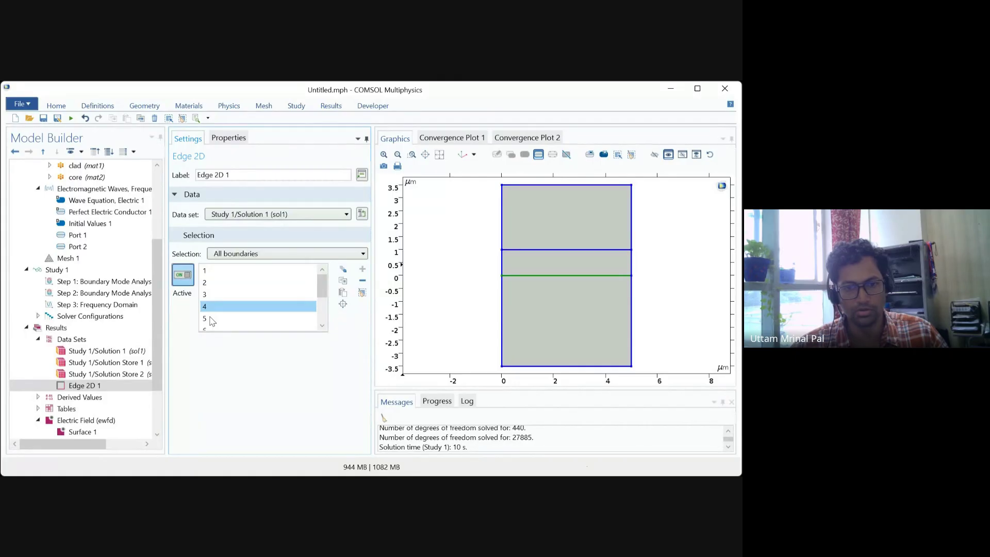
left_click(209, 318, "ctrl")
left_click(209, 328, "ctrl")
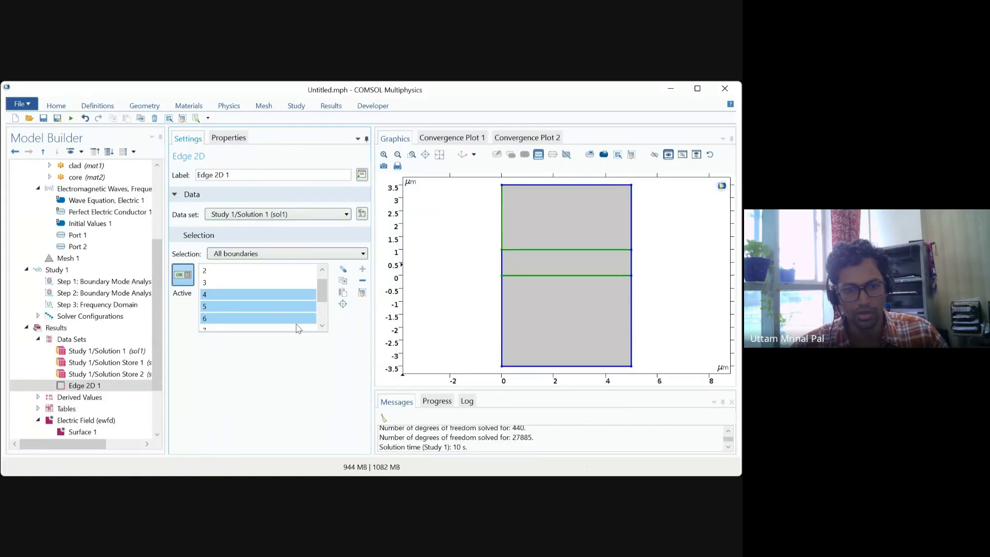
scroll(317, 318, "down", 2)
left_click(204, 283, "ctrl")
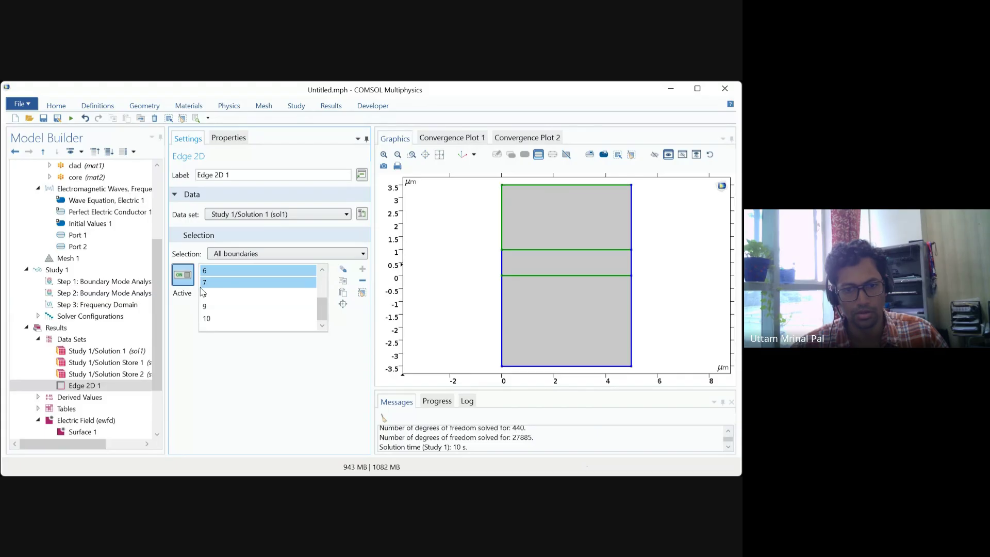
left_click(204, 294, "ctrl")
left_click(207, 307, "ctrl")
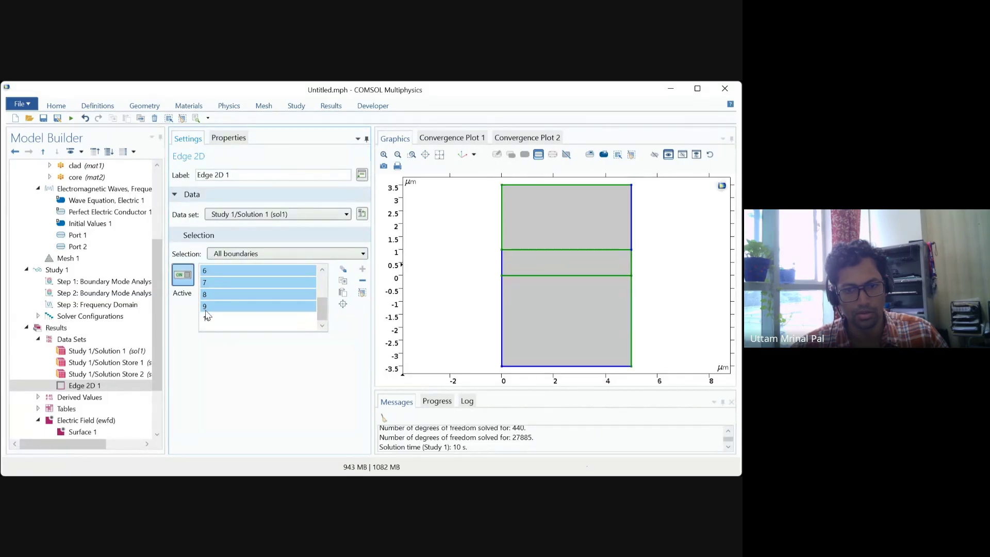
left_click(206, 318, "ctrl")
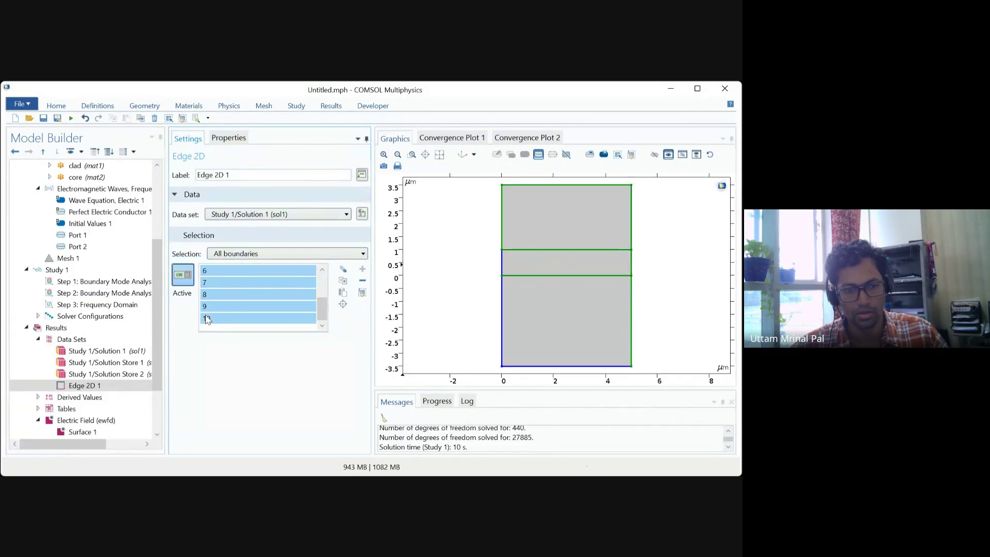
left_click(362, 281)
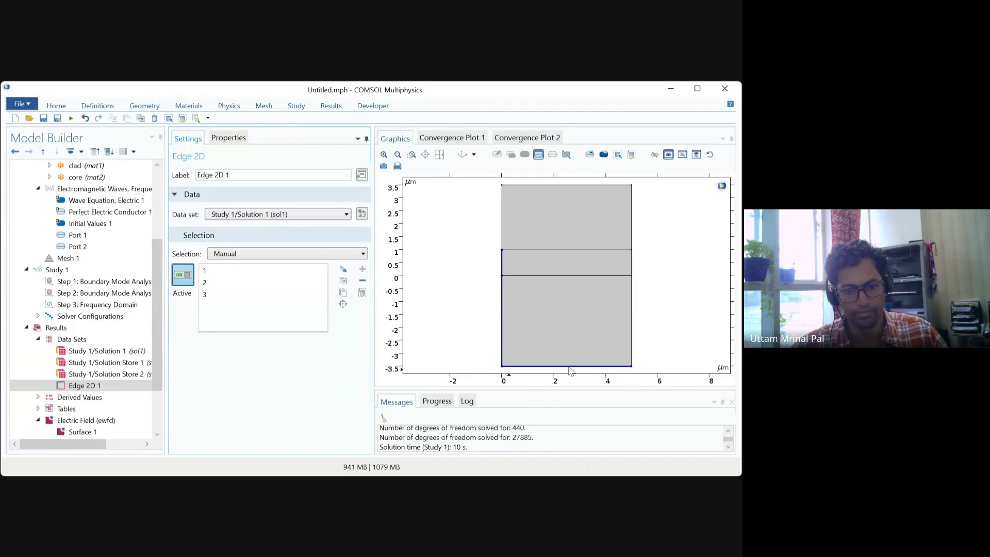
left_click(298, 254)
left_click(265, 281)
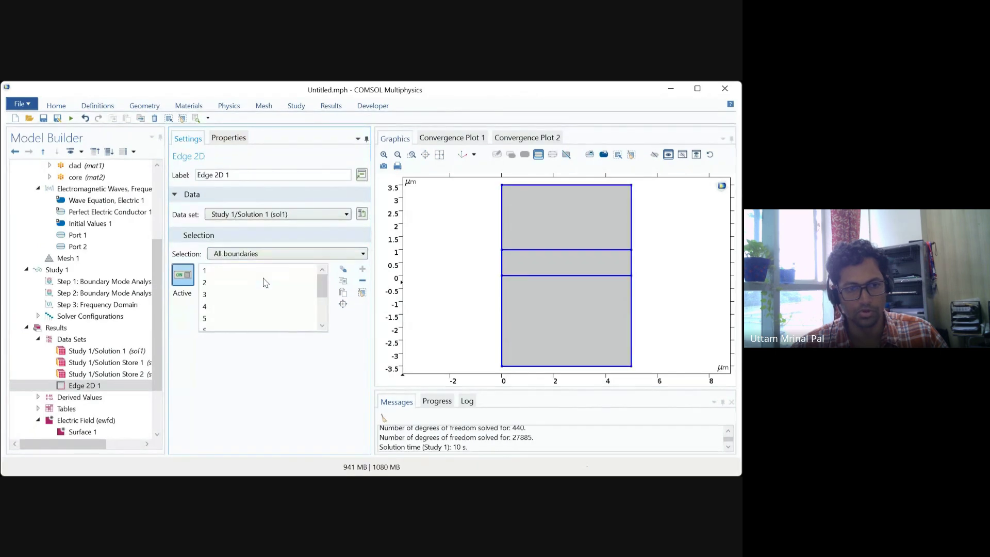
Step: Remove boundaries 2, 4 and 6 to 10 from the Edge 2D 1 selection, keeping only boundaries 1, 3 and 5
left_click(208, 273)
left_click(207, 285)
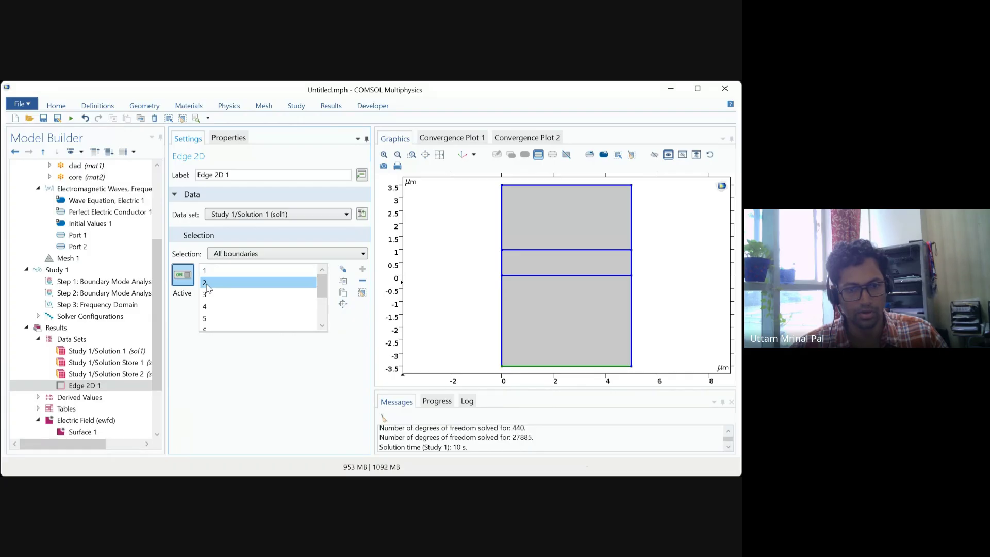
left_click(362, 281)
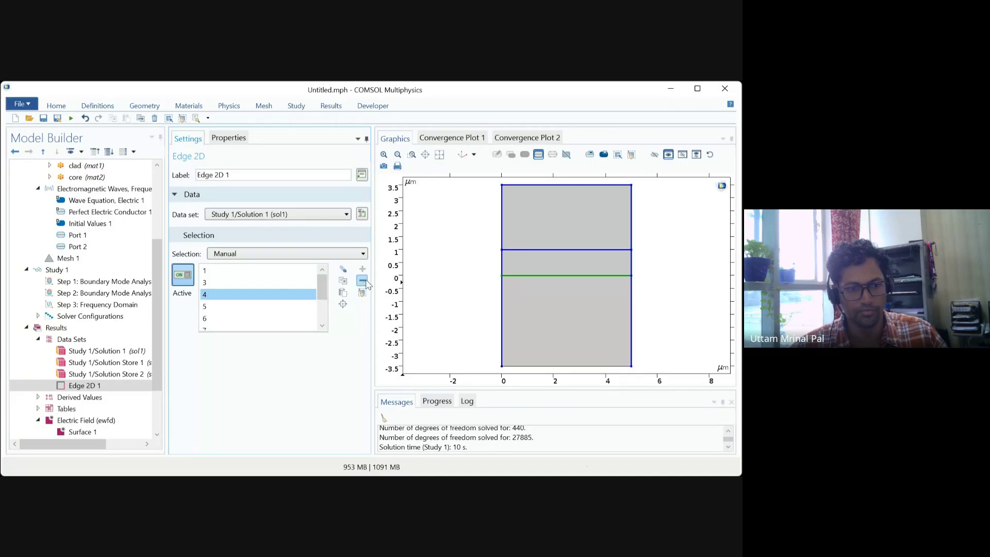
left_click(363, 281)
left_click(205, 308)
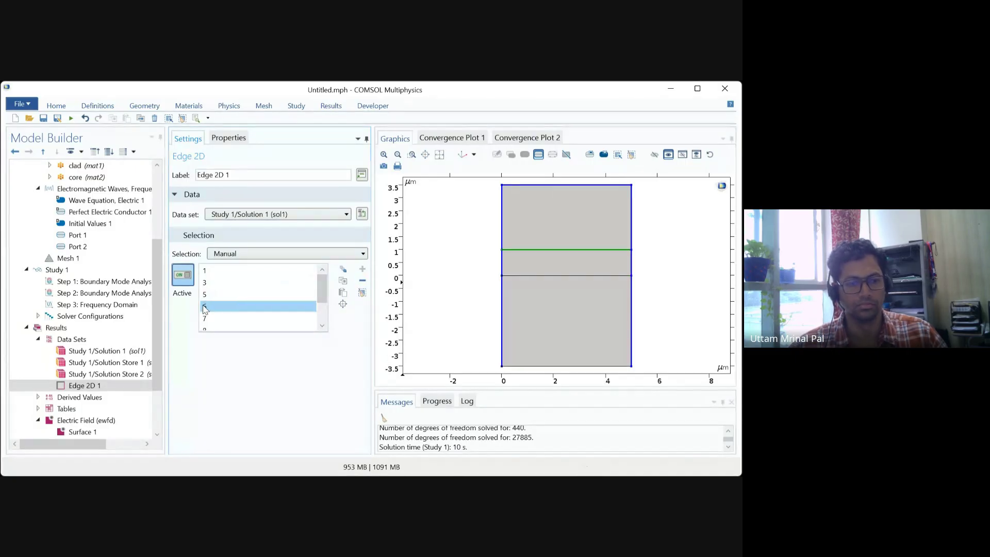
key("shift+Down")
key("shift+Down")
key("shift+Down")
key("shift+Down")
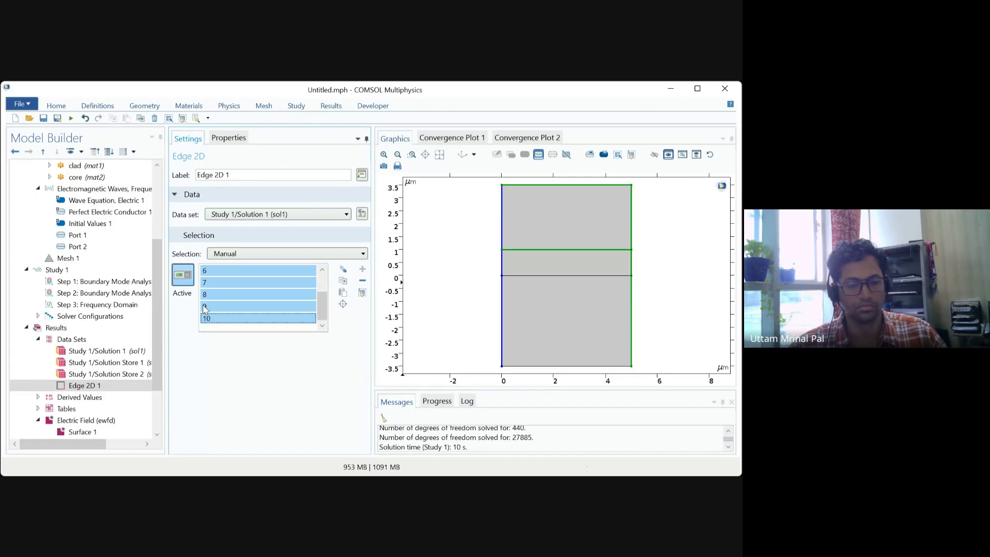
left_click(363, 281)
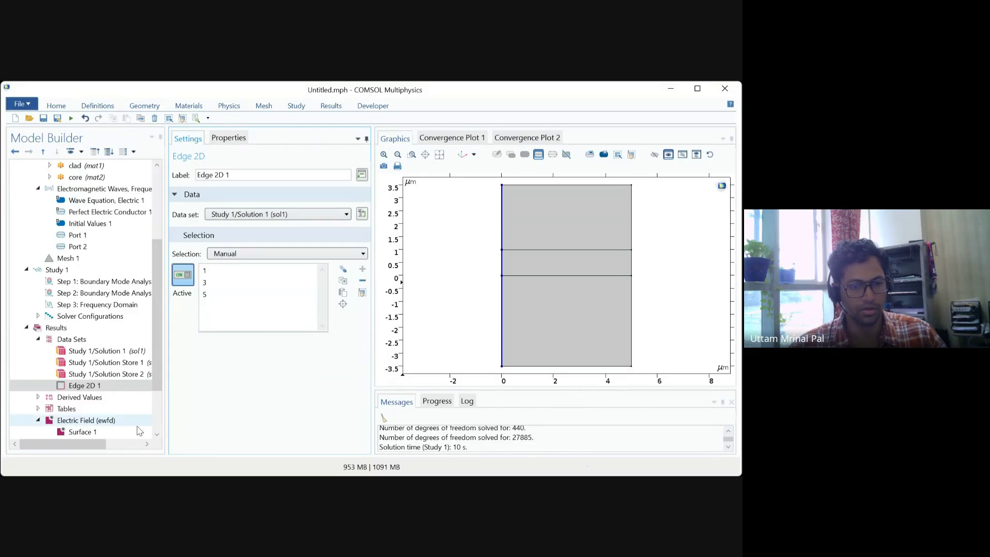
Step: Set the data set of Line 1 in 2D Plot Group 4 to Edge 2D 1 and plot it
scroll(161, 421, "down", 2)
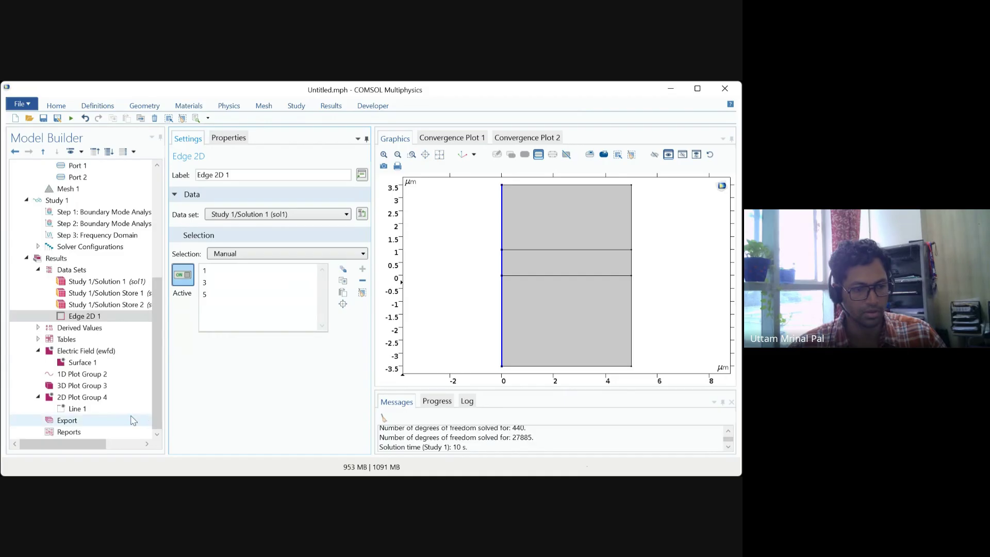
left_click(80, 409)
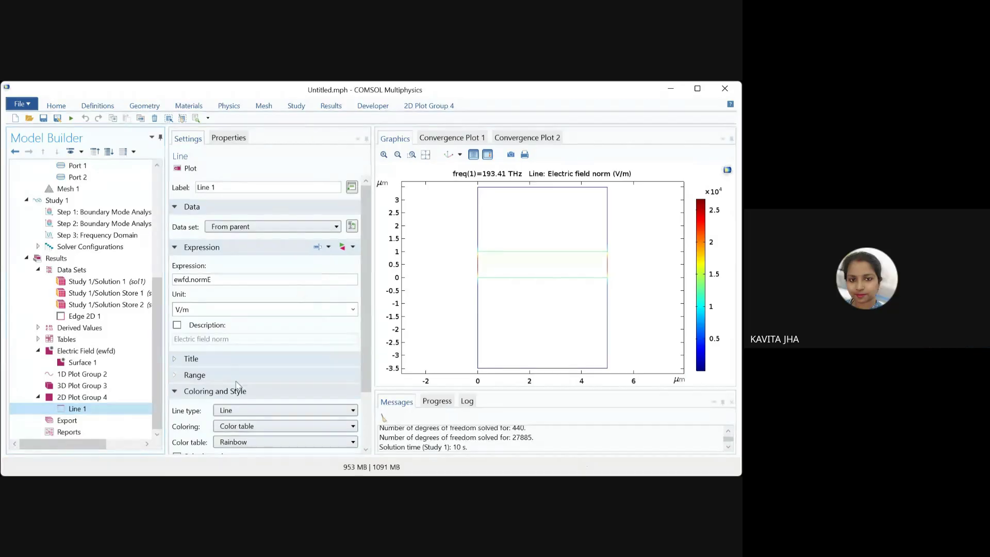
left_click(101, 317)
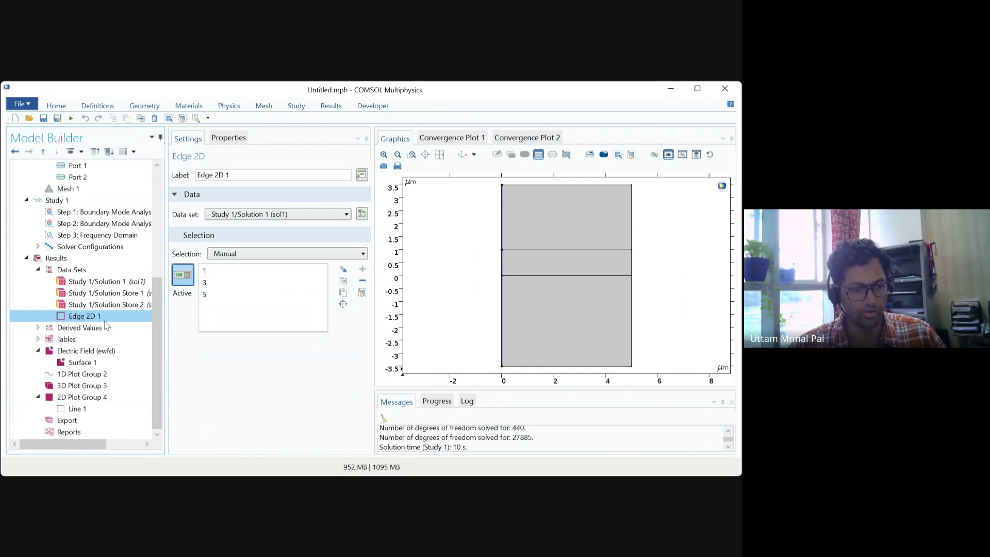
left_click(77, 408)
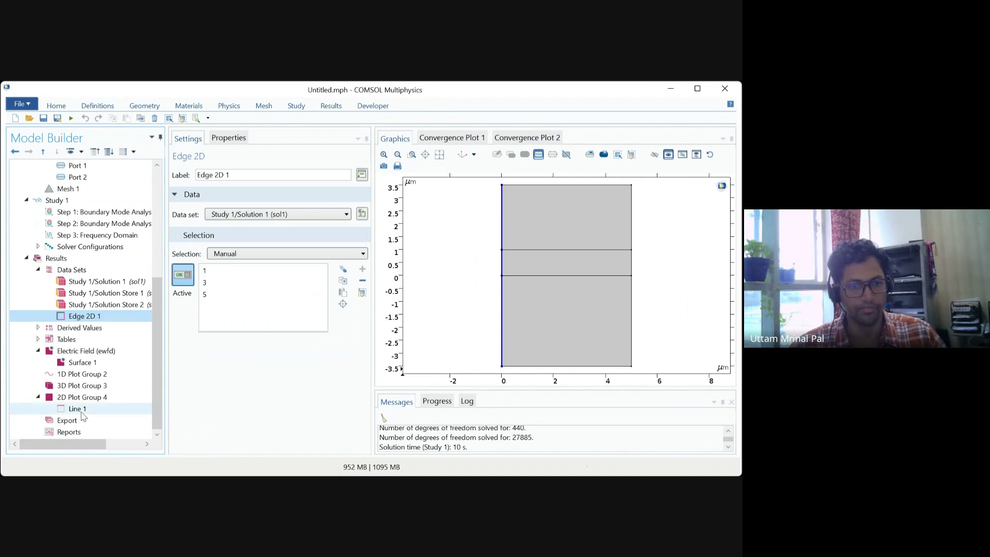
left_click(280, 231)
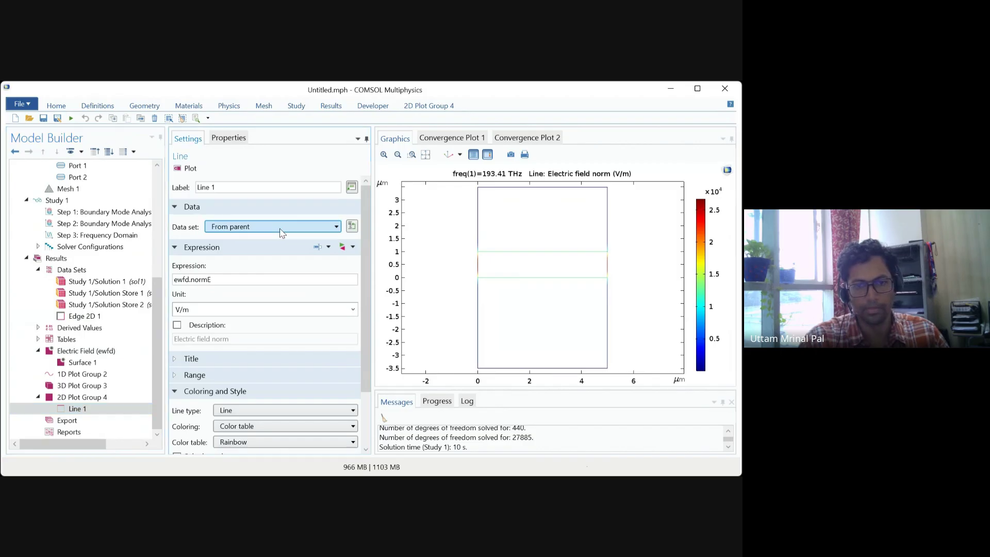
left_click(245, 307)
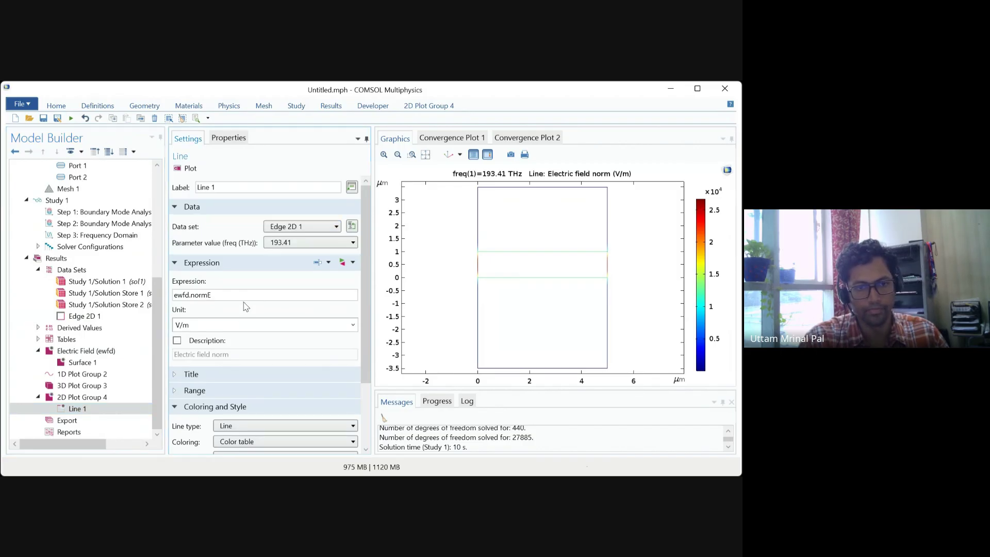
left_click(190, 169)
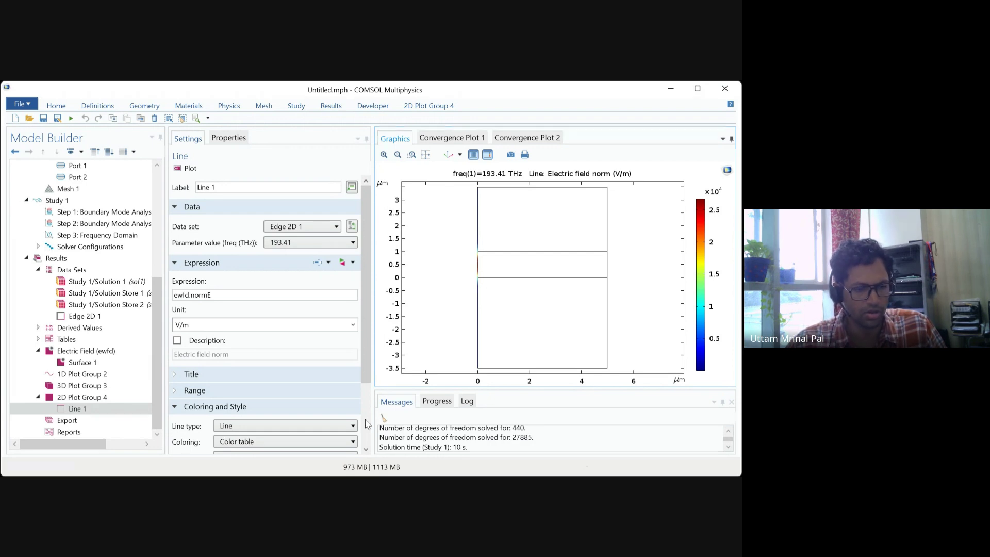
Step: Add a Height Expression to Line 1 to show the electric field norm as a raised curve
left_click(76, 410)
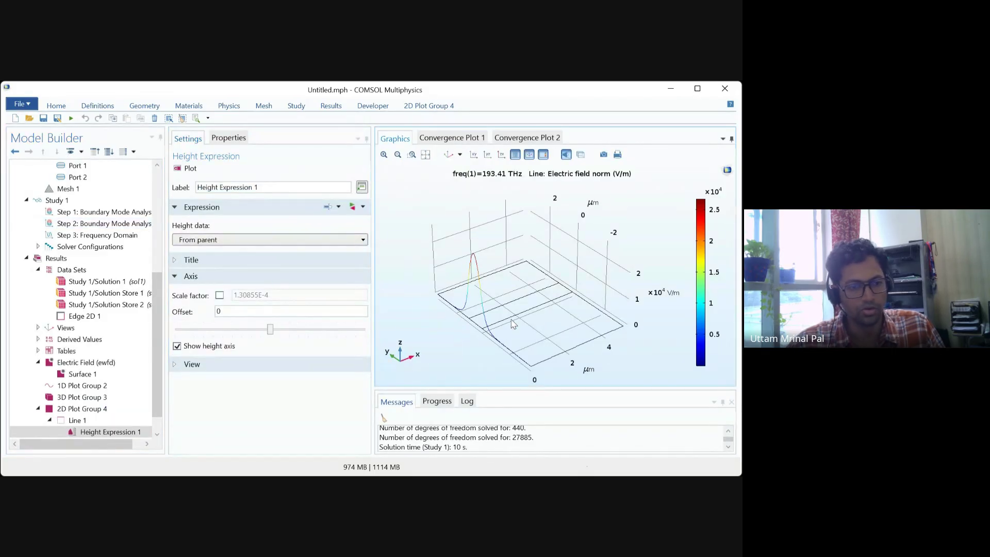
mouse_move(512, 321)
left_mouse_down()
mouse_move(503, 323)
mouse_move(516, 306)
left_mouse_up()
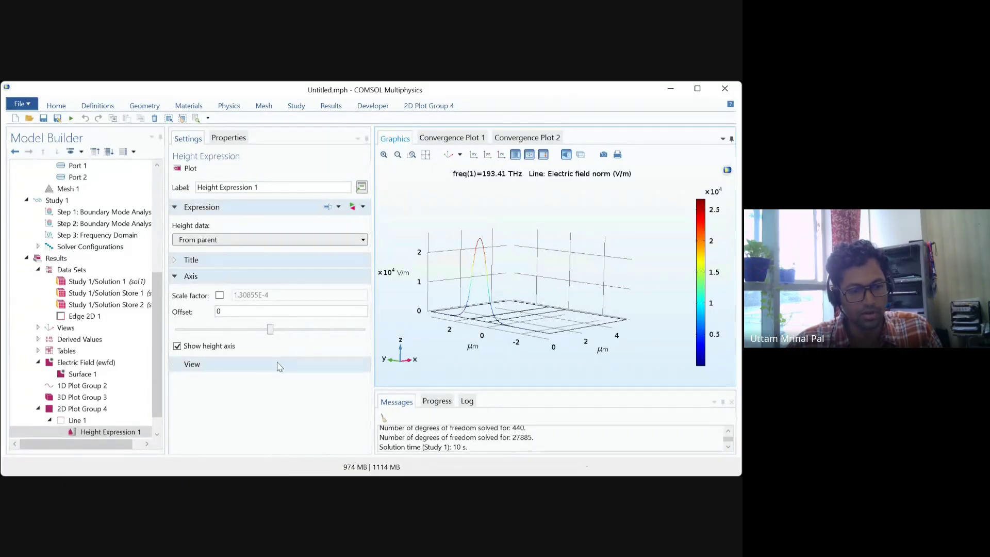
Step: Plot Line 1 with the expression ewfd.nebm1, and replace the expression with ewfd.normEbm_1
left_click(102, 423)
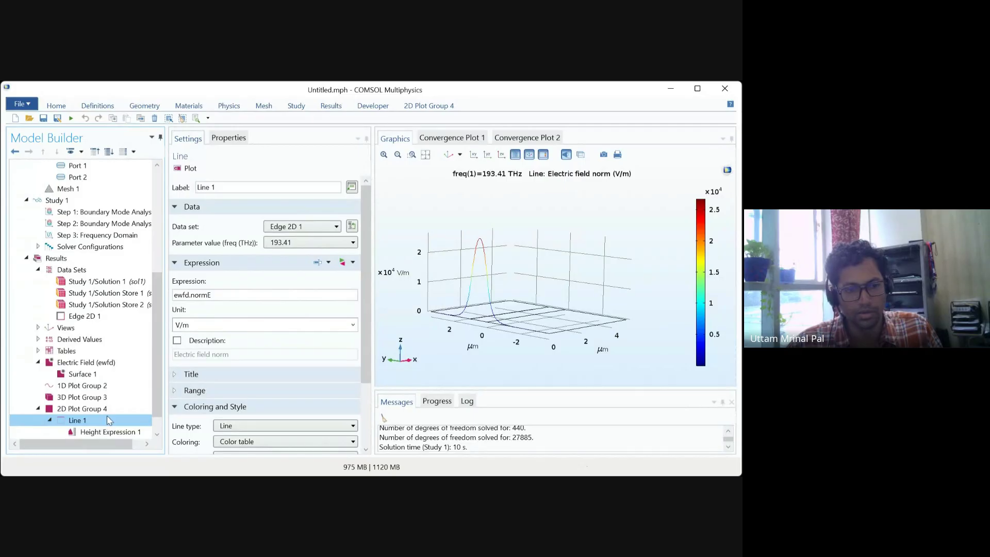
left_click(317, 227)
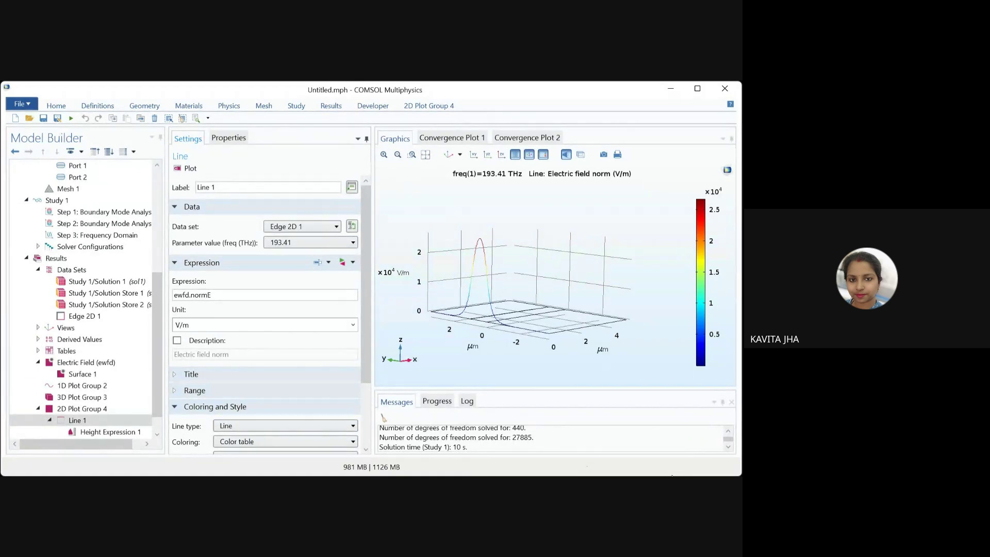
left_click(527, 430)
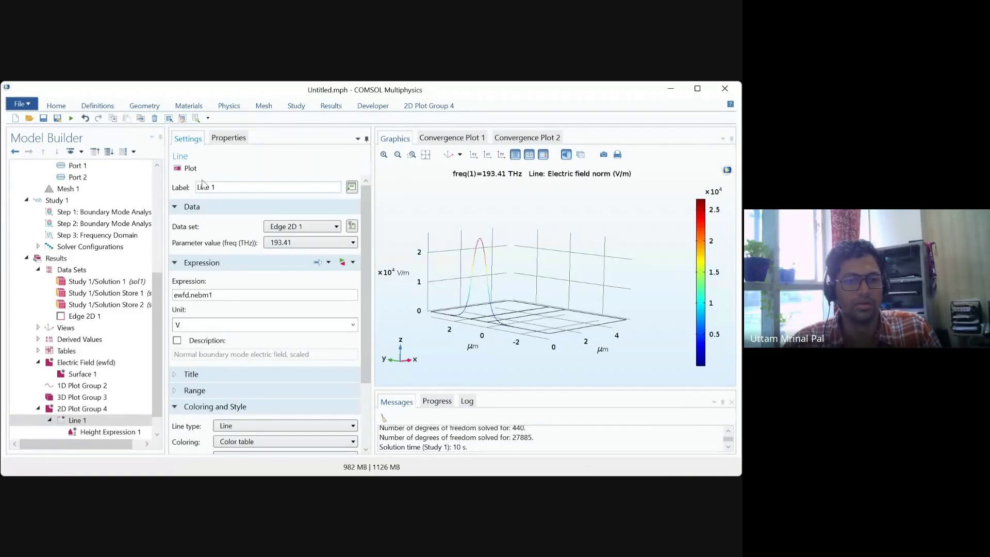
left_click(191, 169)
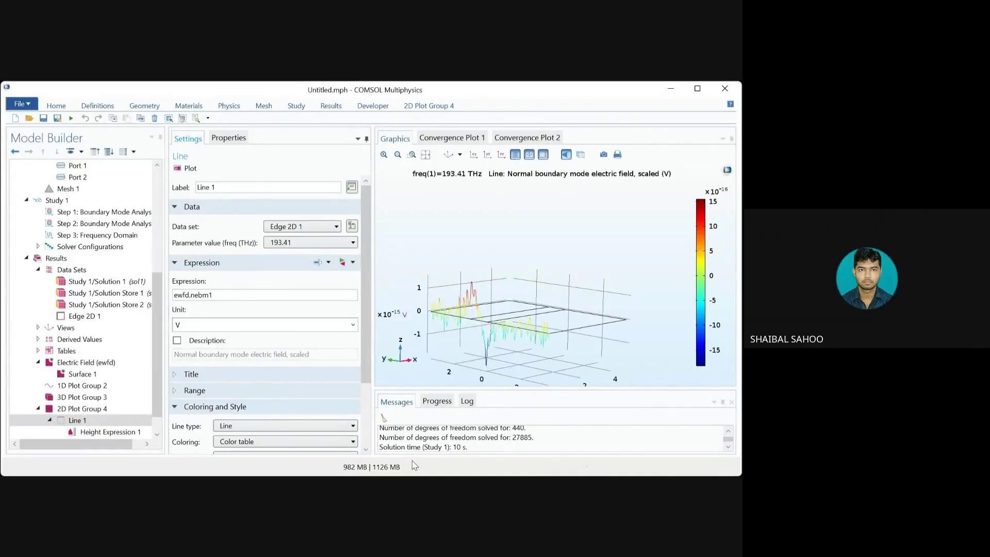
double_click(421, 406)
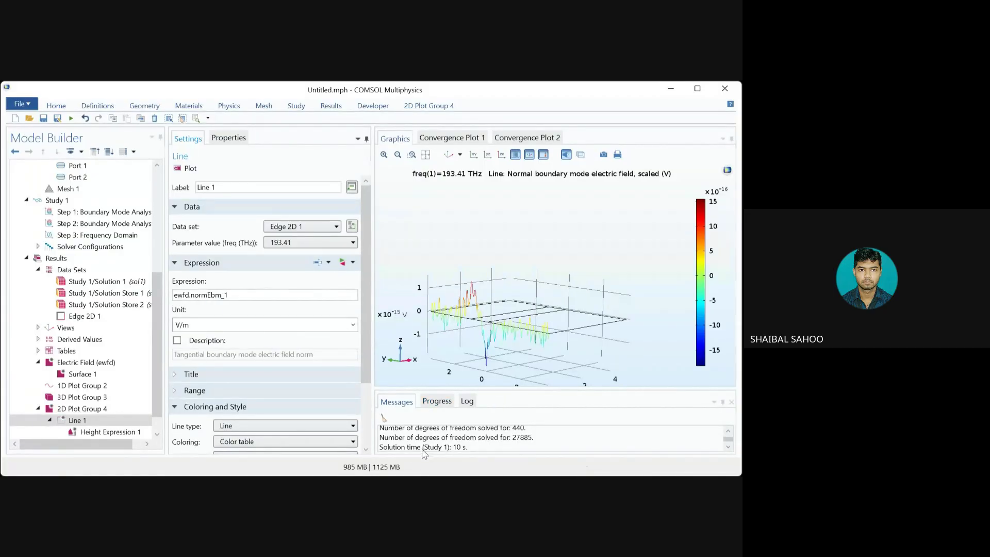
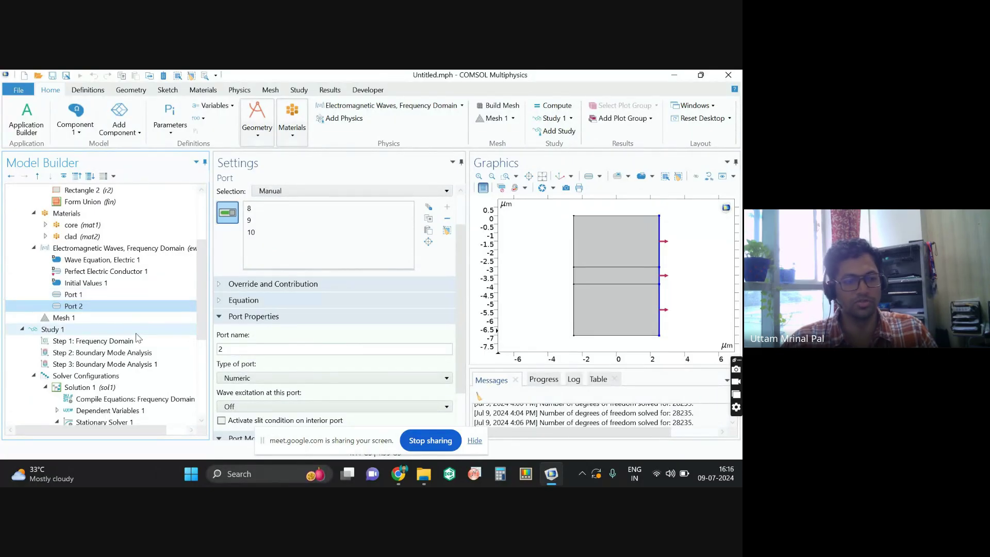
Step: In the next shared model, reorder Study 1 so the Frequency Domain step follows both Boundary Mode Analysis steps
left_click(110, 342)
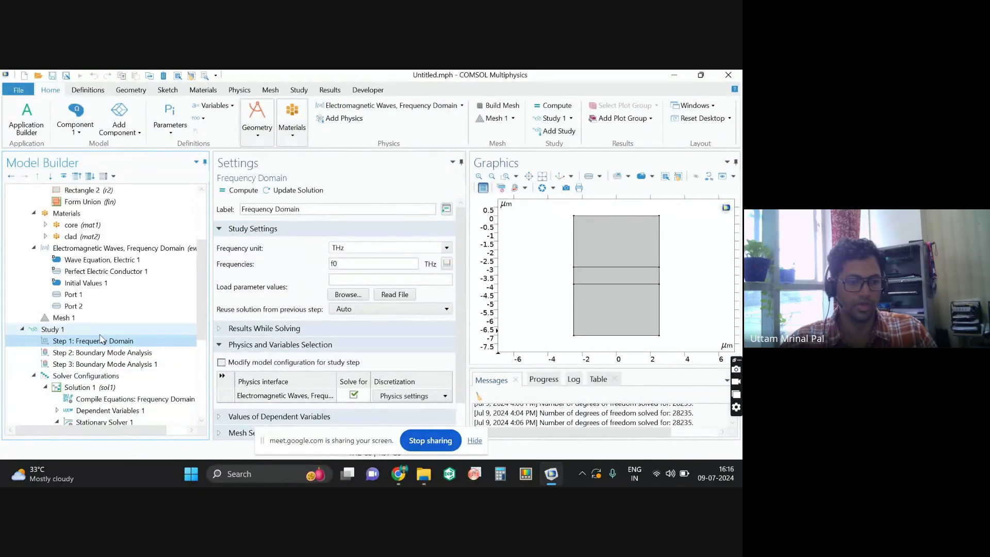
left_click_drag(103, 341, 103, 380)
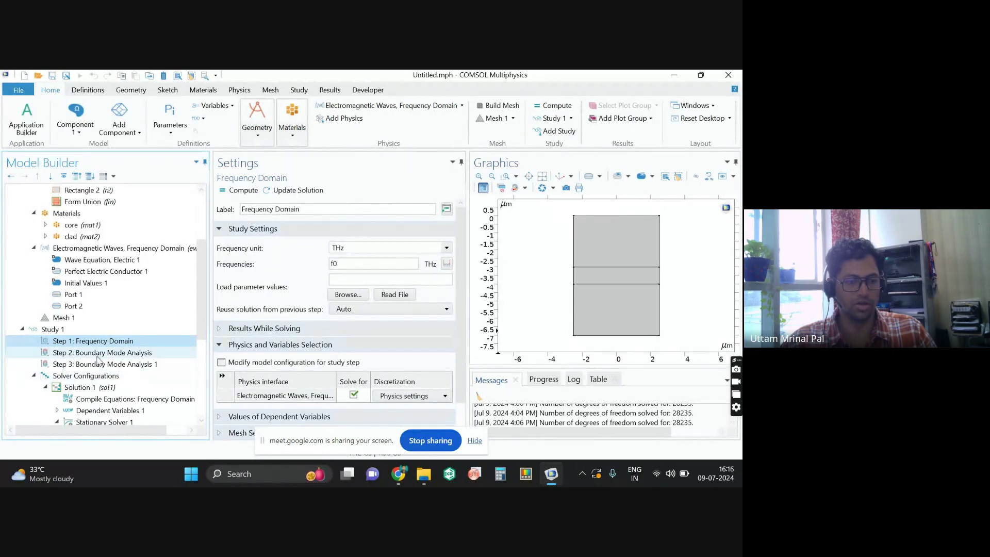
left_click_drag(103, 342, 105, 371)
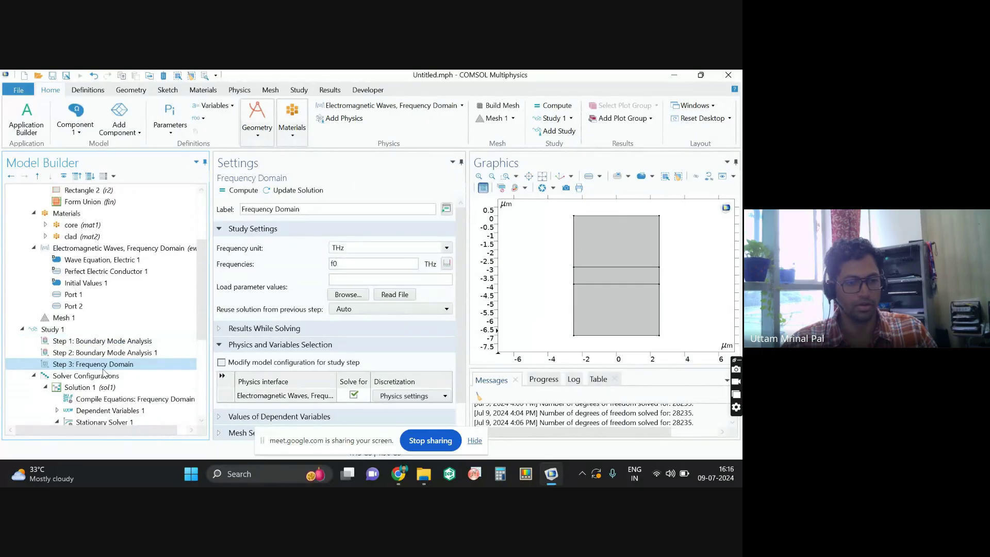
Step: Check the first Boundary Mode Analysis step's settings, compute Study 1, and stop sharing the screen
left_click(155, 343)
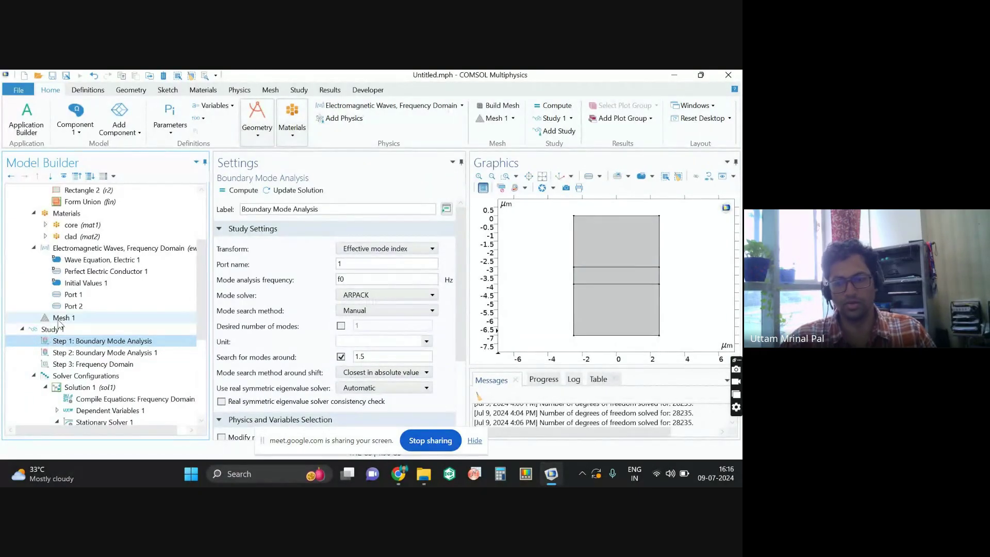
left_click(55, 329)
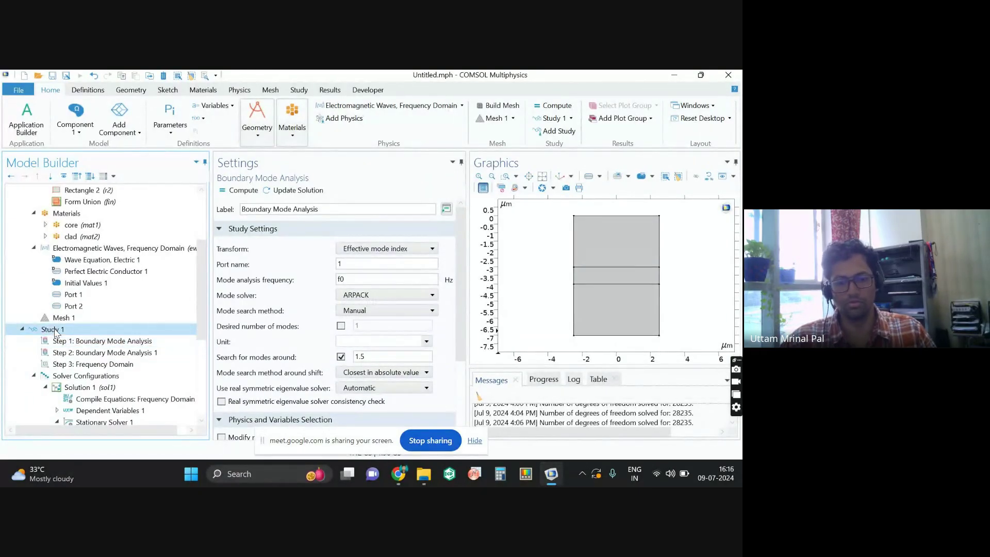
left_click(242, 191)
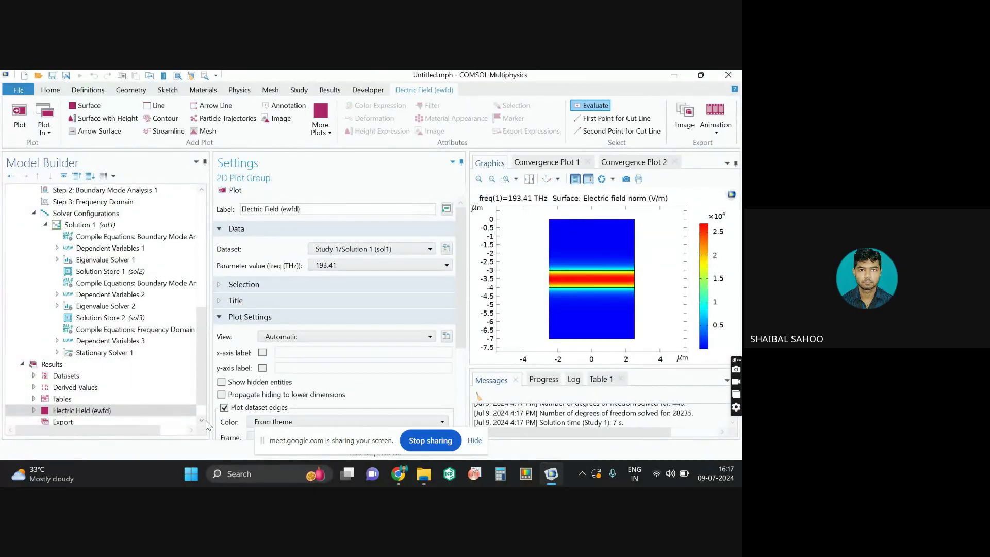
left_click(434, 448)
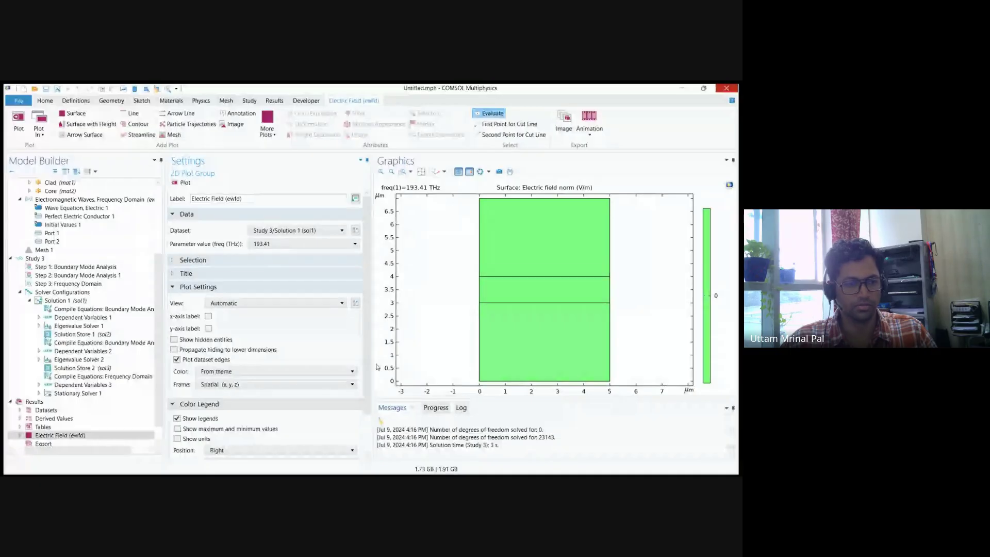
Step: Set the type of port to Numeric for both Port 1 and Port 2
scroll(145, 329, "up", 4)
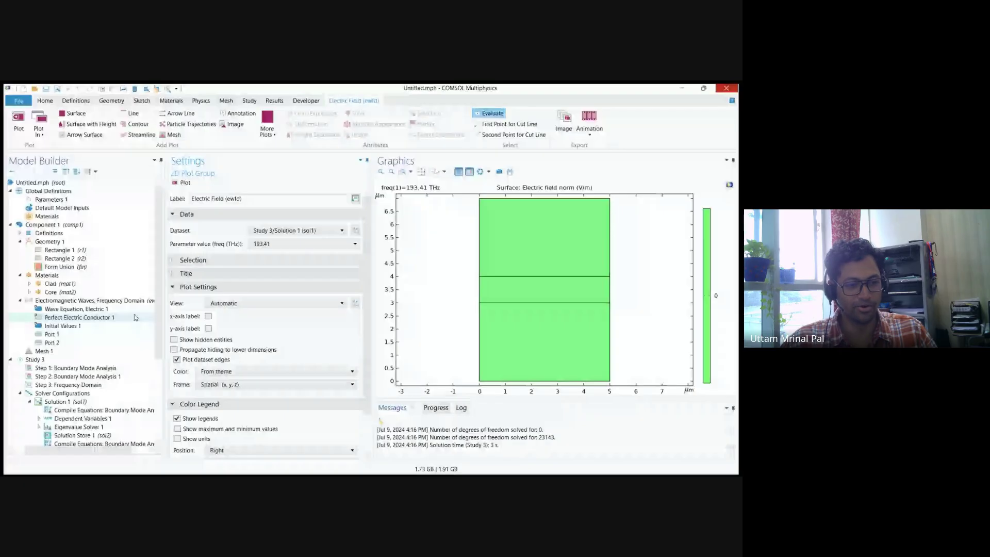
left_click(54, 334)
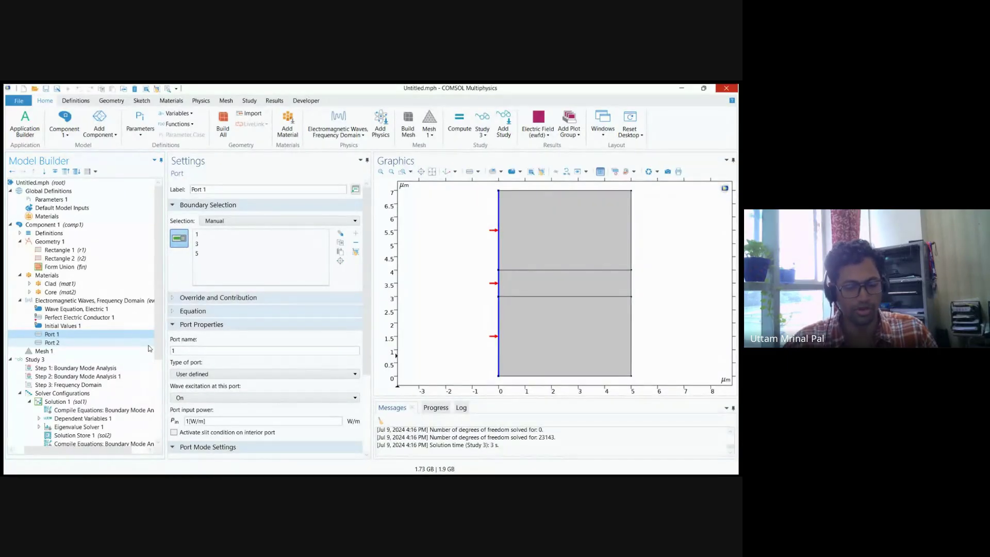
left_click(182, 374)
left_click(186, 398)
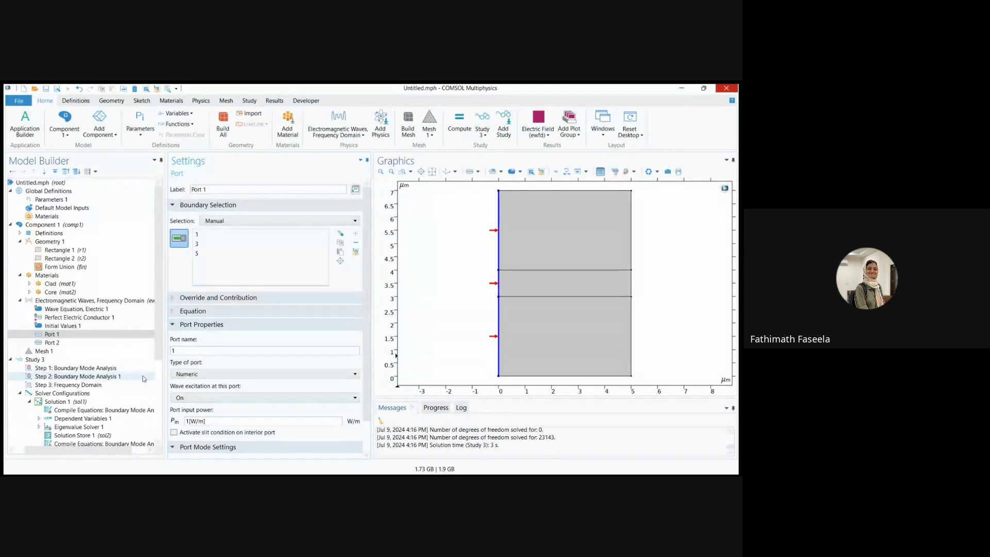
left_click(127, 343)
left_click(207, 305)
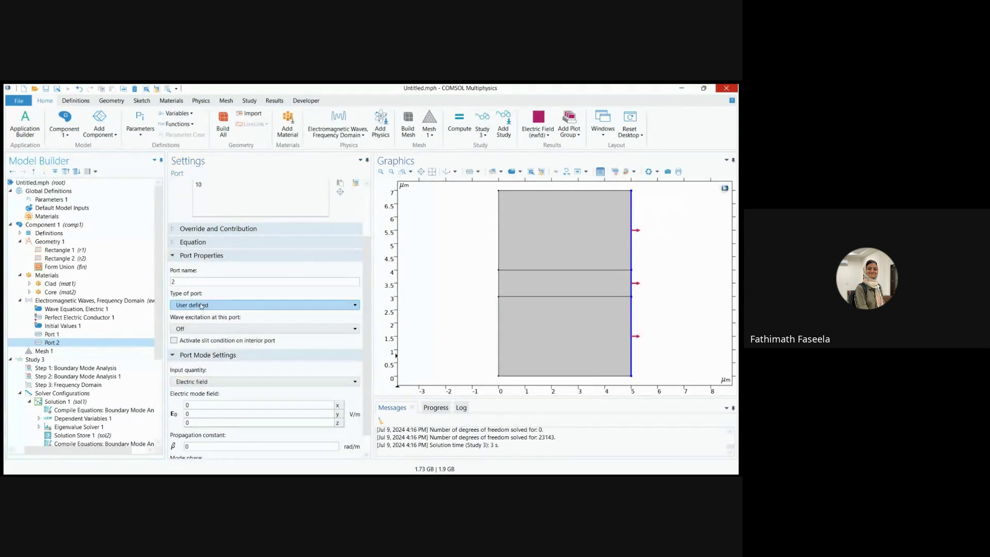
left_click(204, 331)
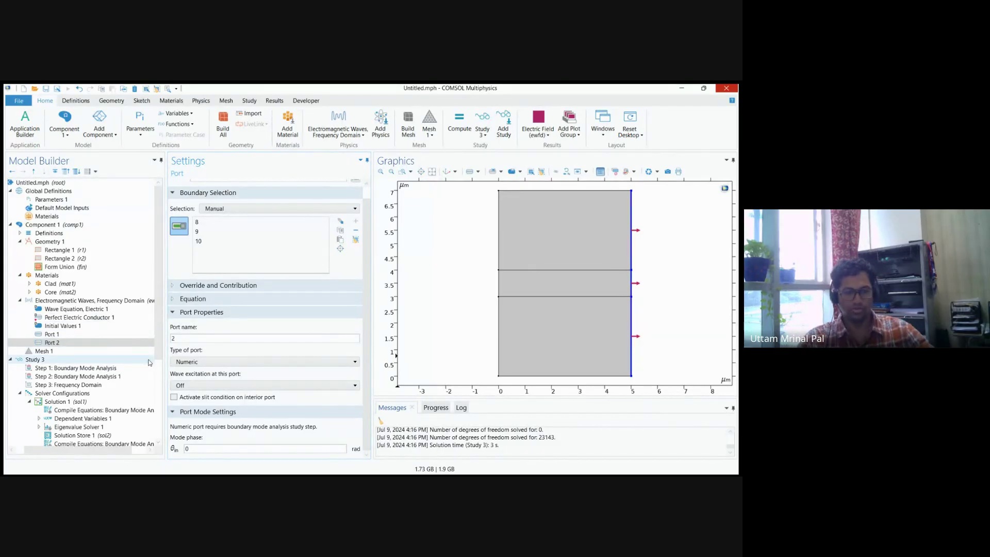
Step: Recheck Port 1's properties and the Mesh 1 settings, and compute Study 3
scroll(159, 365, "down", 1)
left_click(144, 309)
scroll(232, 404, "down", 1)
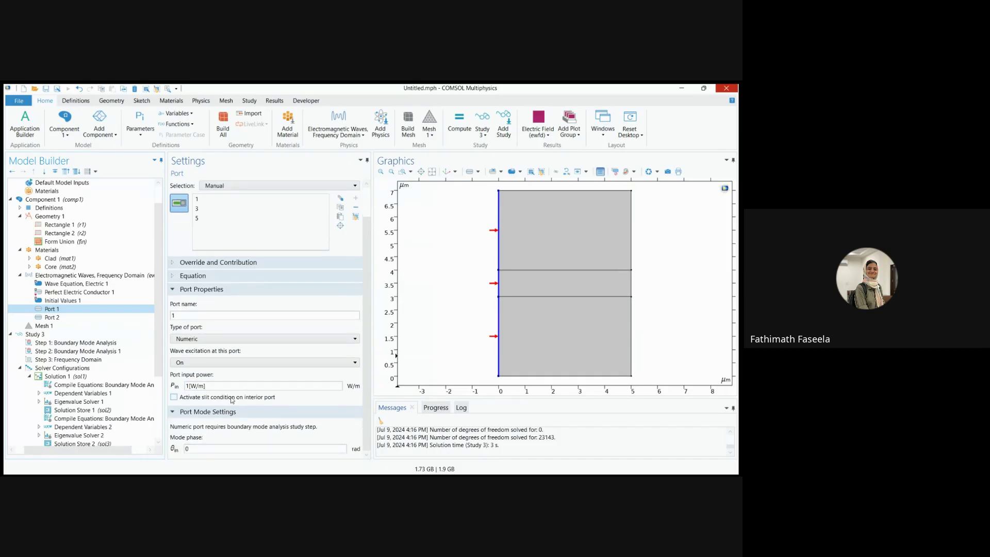
scroll(244, 345, "up", 2)
scroll(279, 327, "down", 2)
scroll(240, 369, "up", 2)
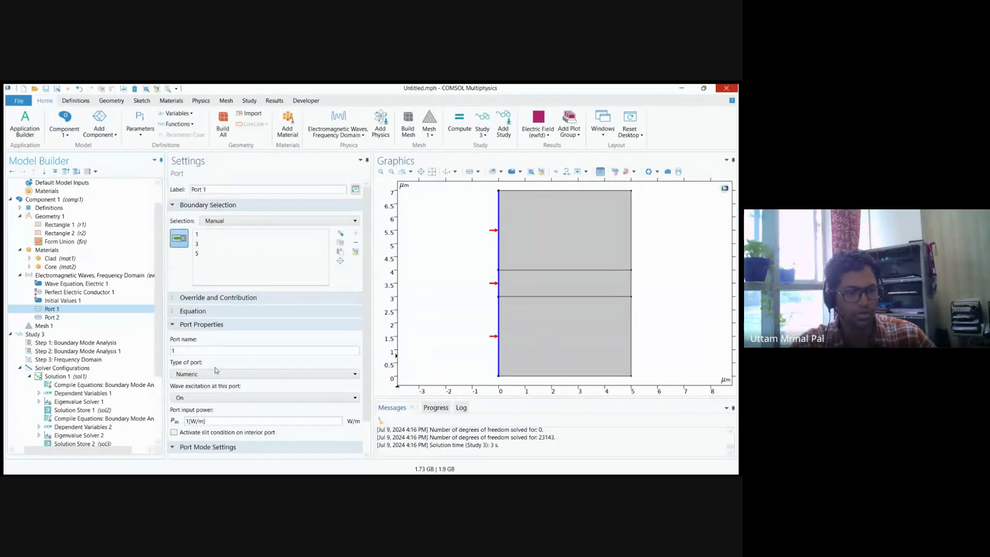
left_click(66, 328)
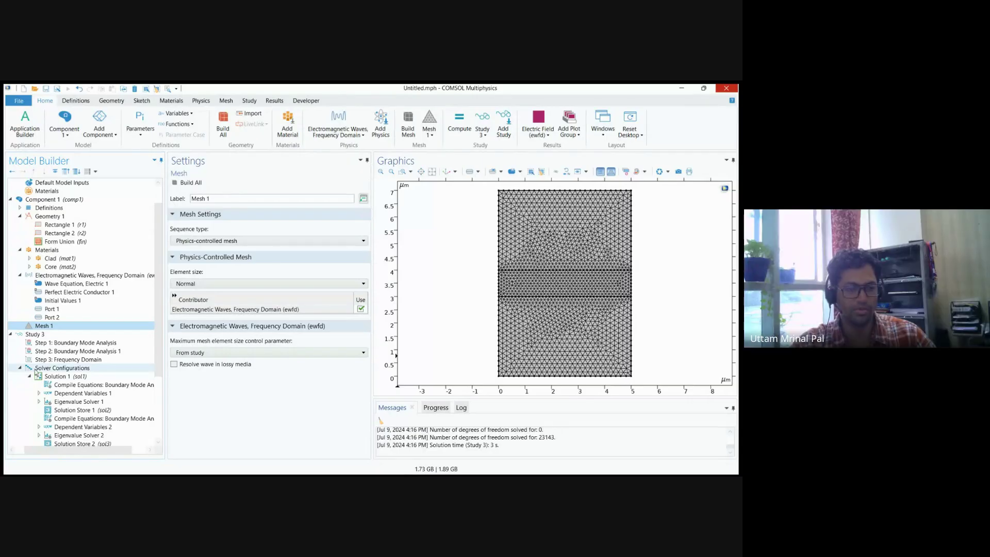
left_click(33, 334)
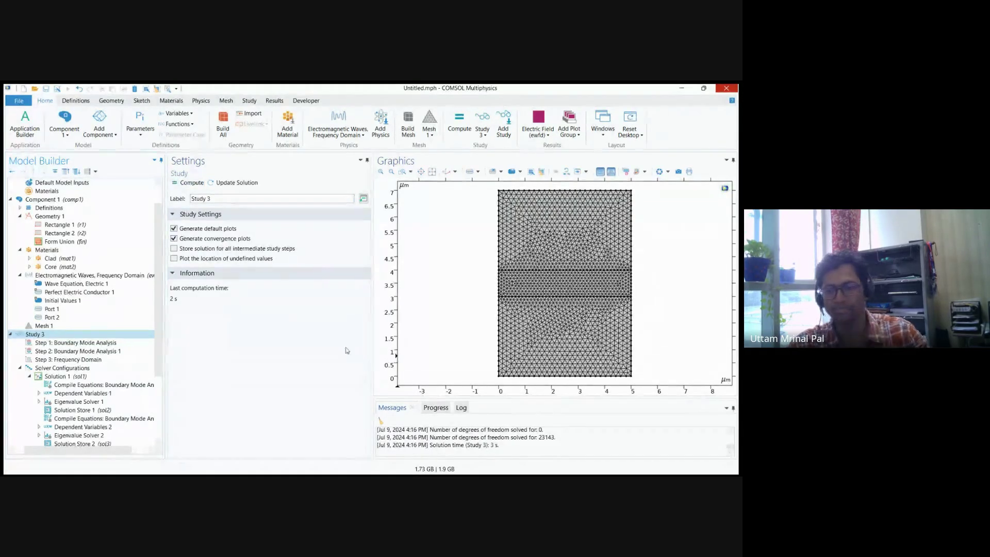
left_click(181, 184)
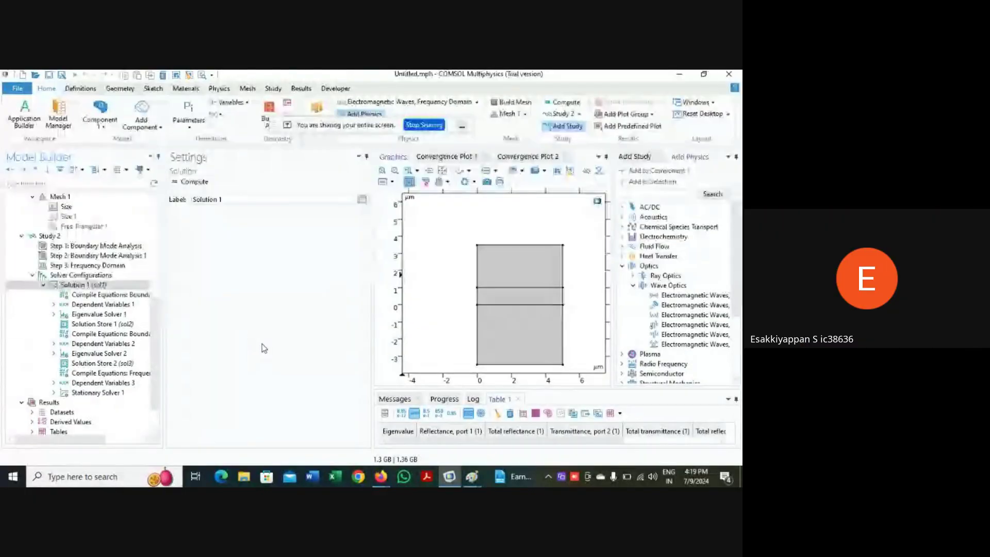
Step: In the next shared model, switch Mesh 1 to a physics-controlled mesh and check the settings of Port 1 and Port 2
scroll(147, 248, "up", 6)
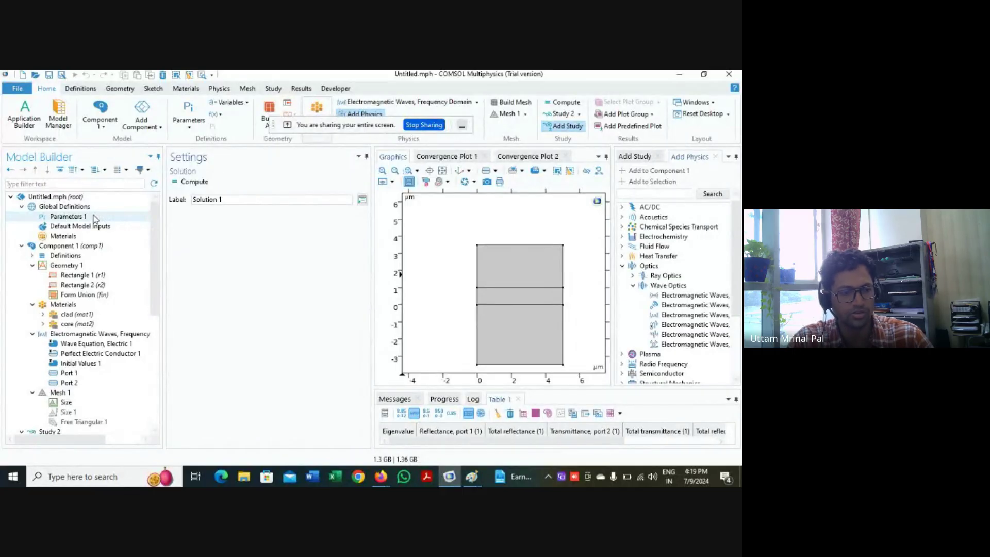
left_click(58, 395)
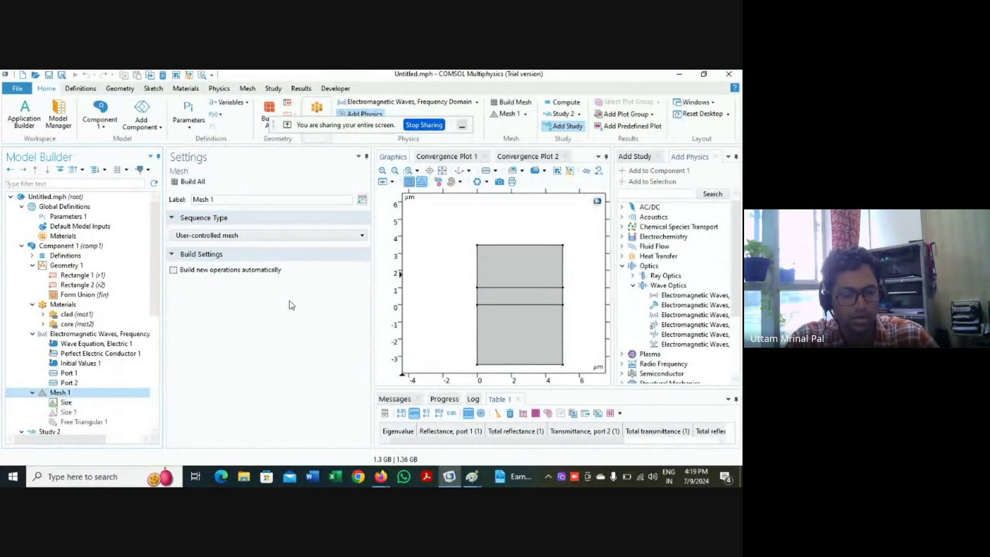
left_click(260, 236)
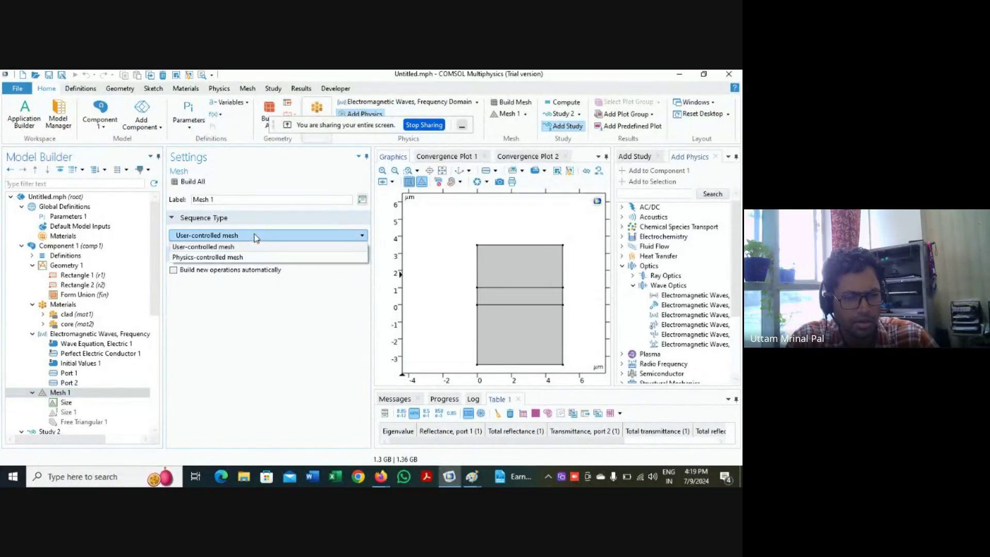
left_click(239, 257)
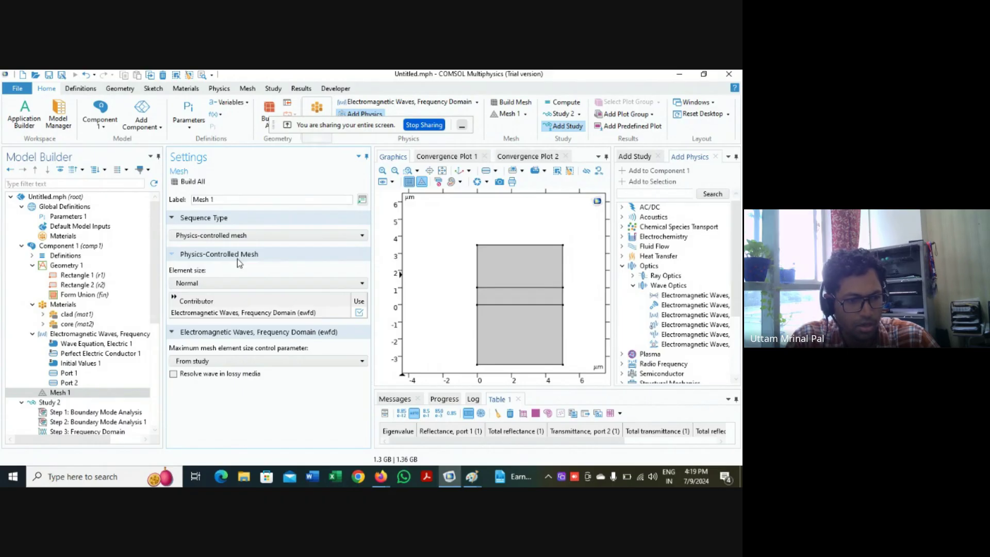
left_click(69, 373)
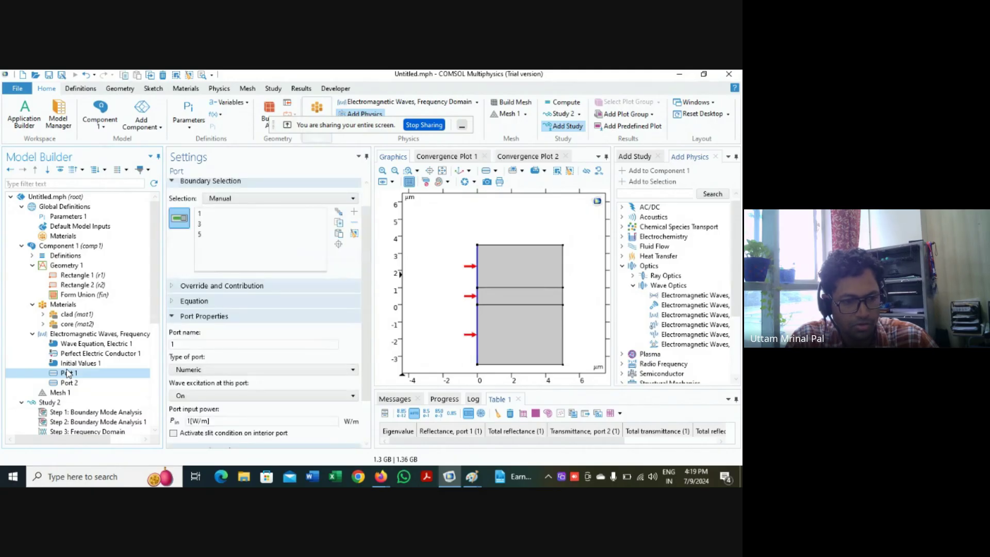
left_click(67, 384)
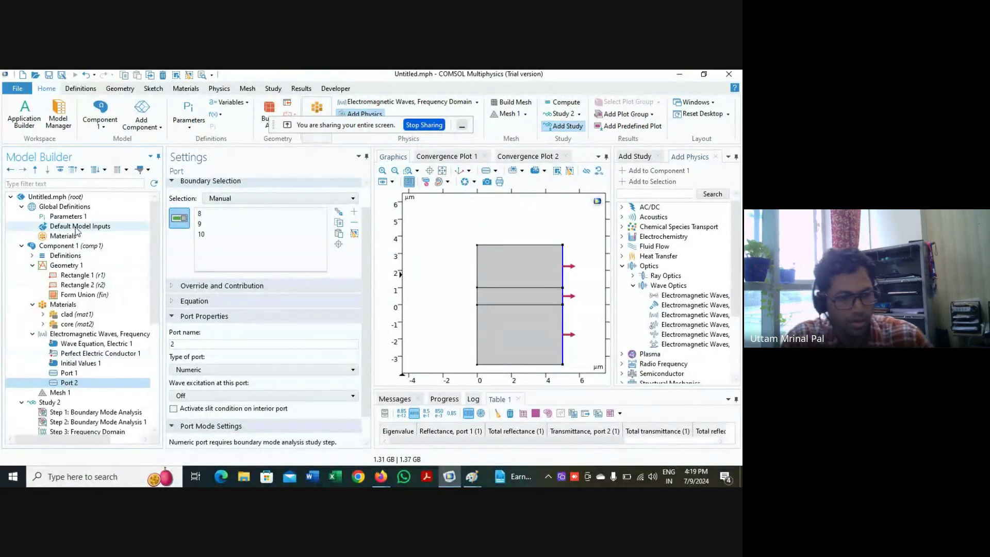
Step: In Step 1: Boundary Mode Analysis, set the mode analysis frequency to c_const/1.55[um] and search for modes around shift 1.5
left_click(73, 413)
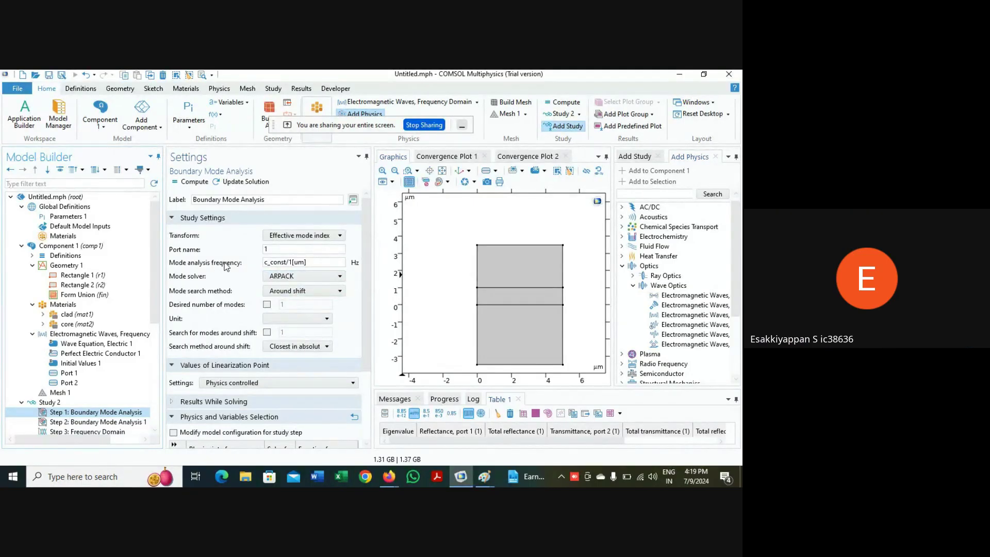
left_click(295, 263)
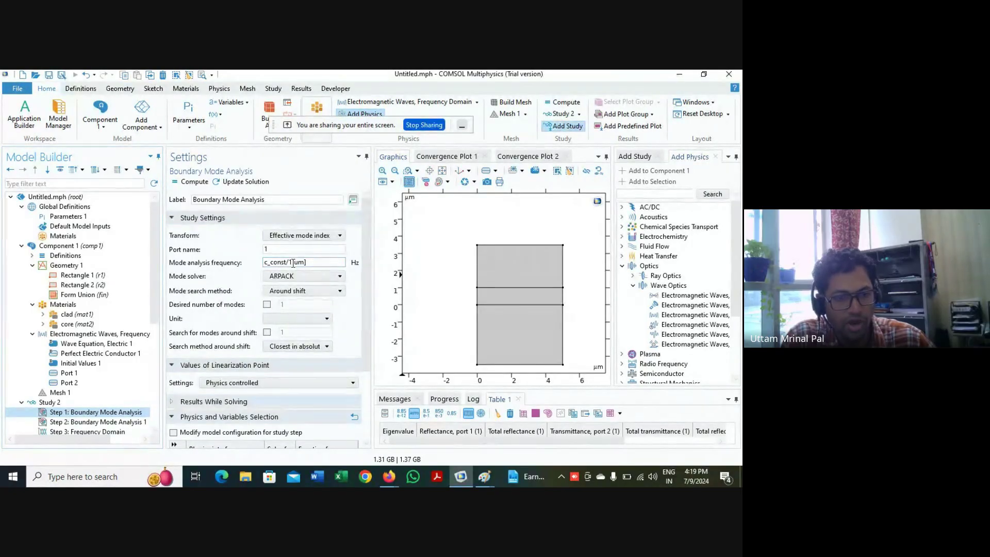
left_click(292, 250)
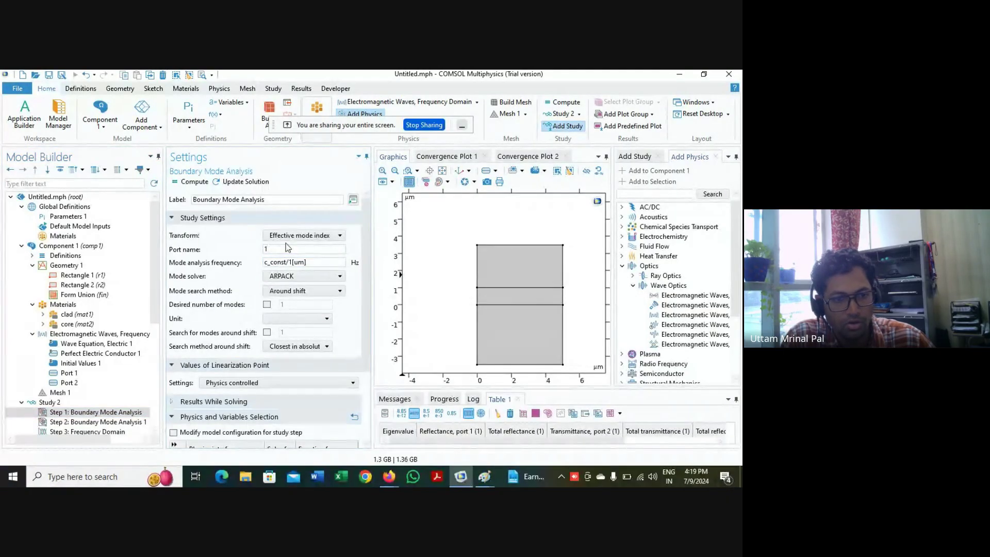
left_click(294, 262)
type(".55")
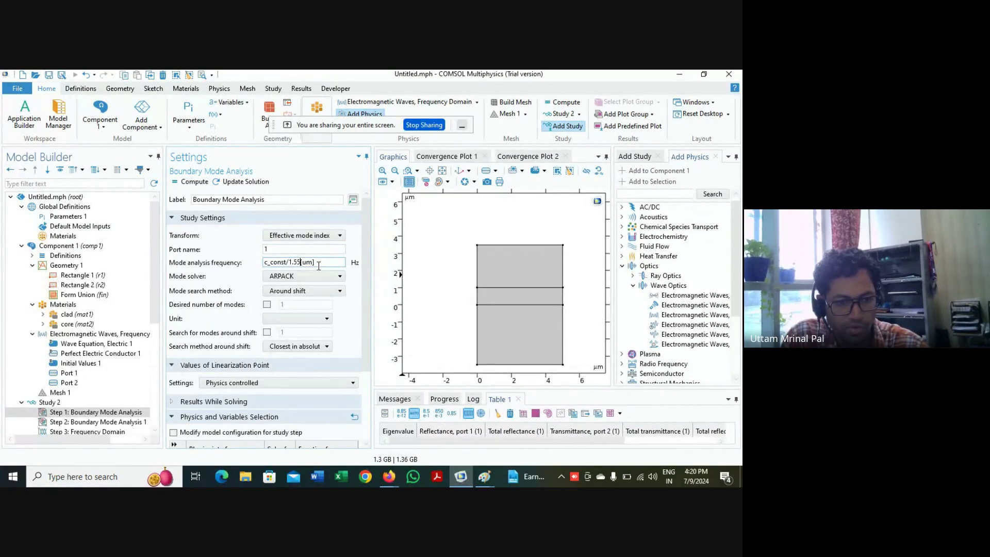
scroll(284, 358, "down", 2)
scroll(284, 359, "down", 1)
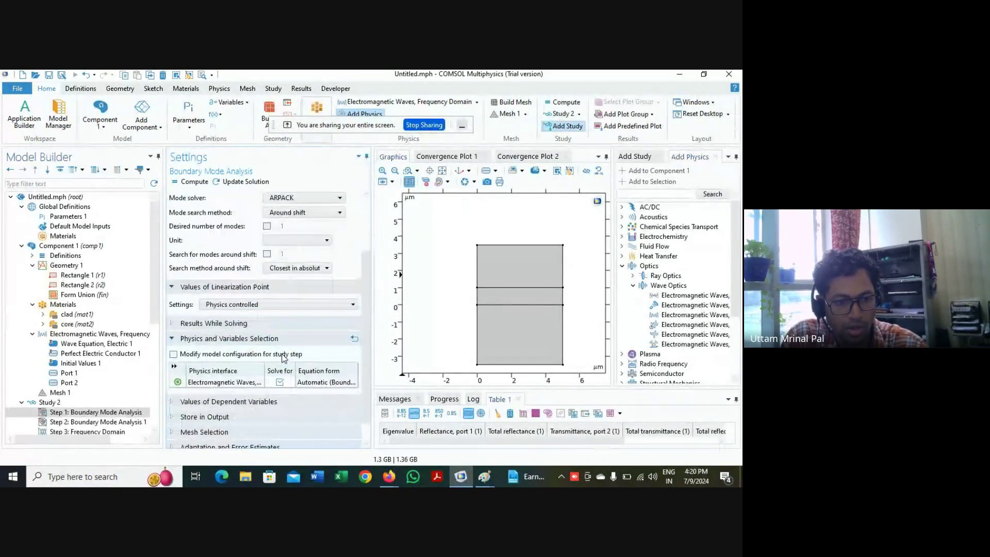
scroll(286, 355, "down", 1)
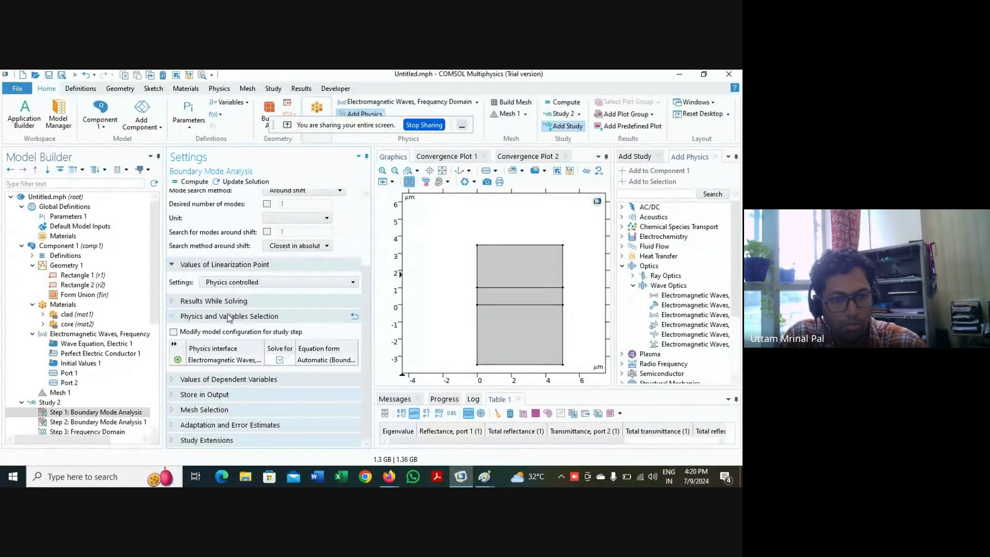
left_click(267, 232)
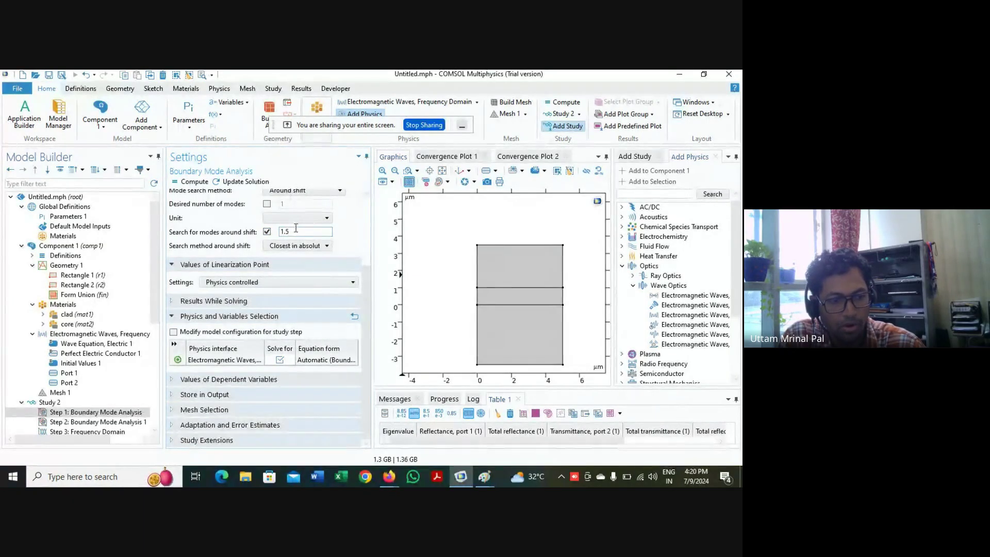
Step: In Step 2: Boundary Mode Analysis 1, set the mode analysis frequency to c_const/1.55[um] and search for modes around shift 1.5
left_click(128, 423)
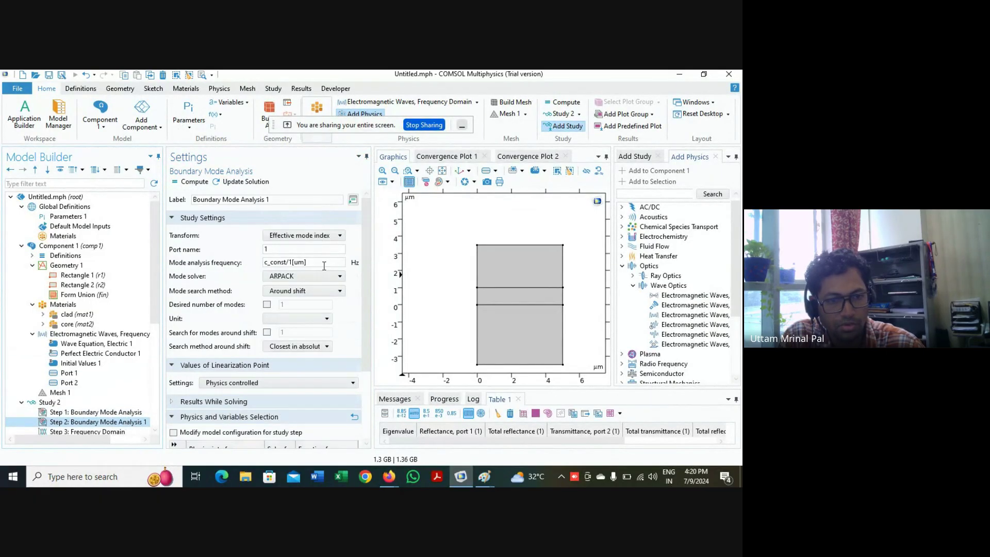
left_click(294, 262)
type(".55")
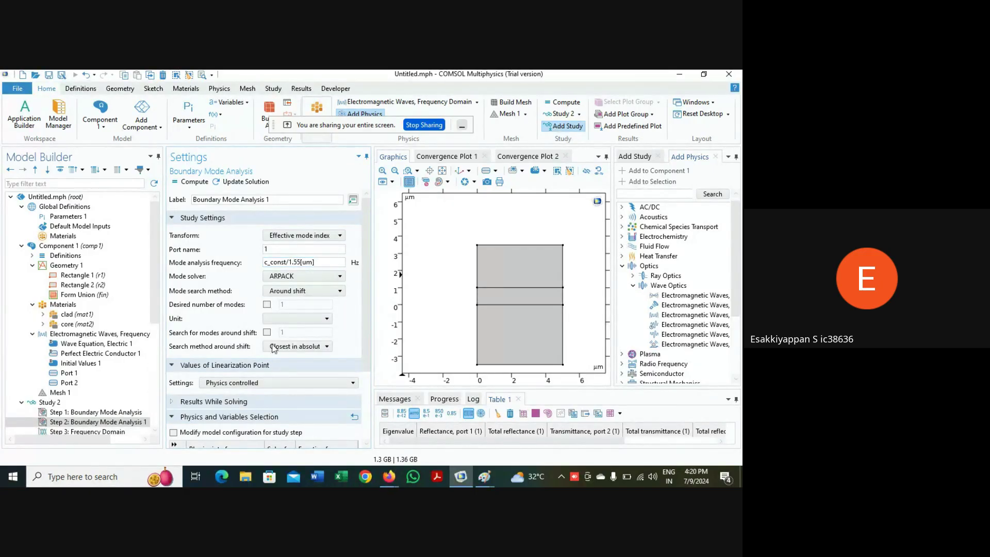
scroll(216, 374, "down", 3)
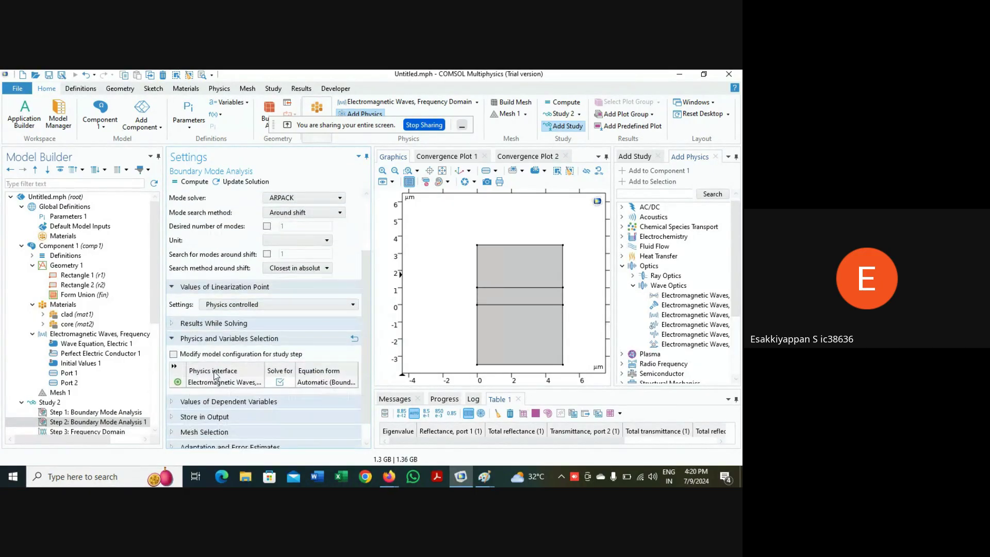
scroll(220, 344, "down", 1)
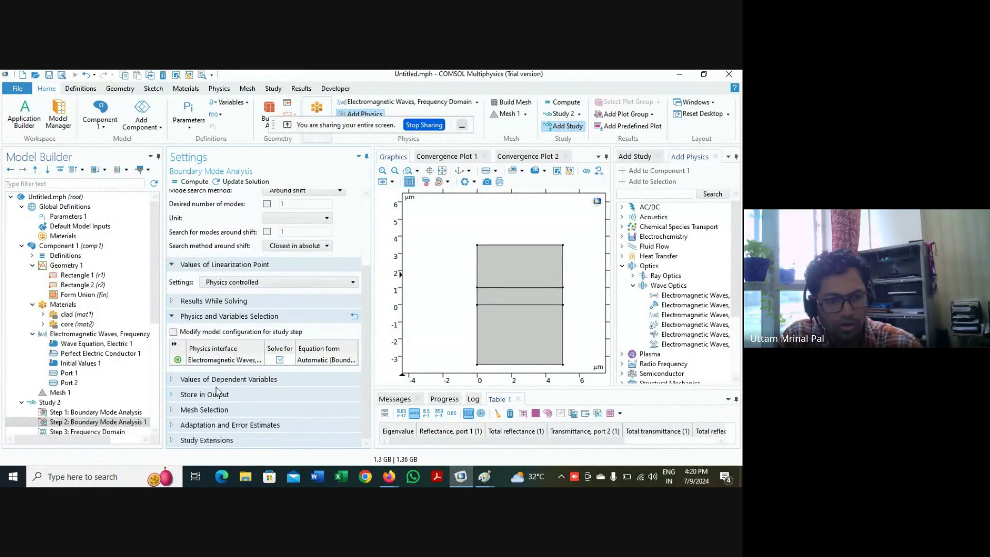
left_click(267, 231)
left_click(296, 232)
type(".55")
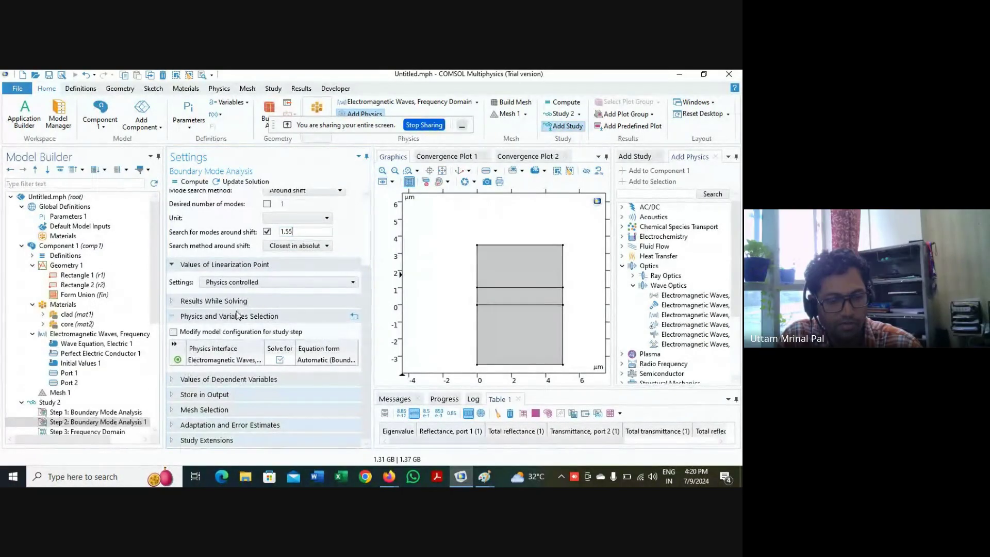
key("BackSpace")
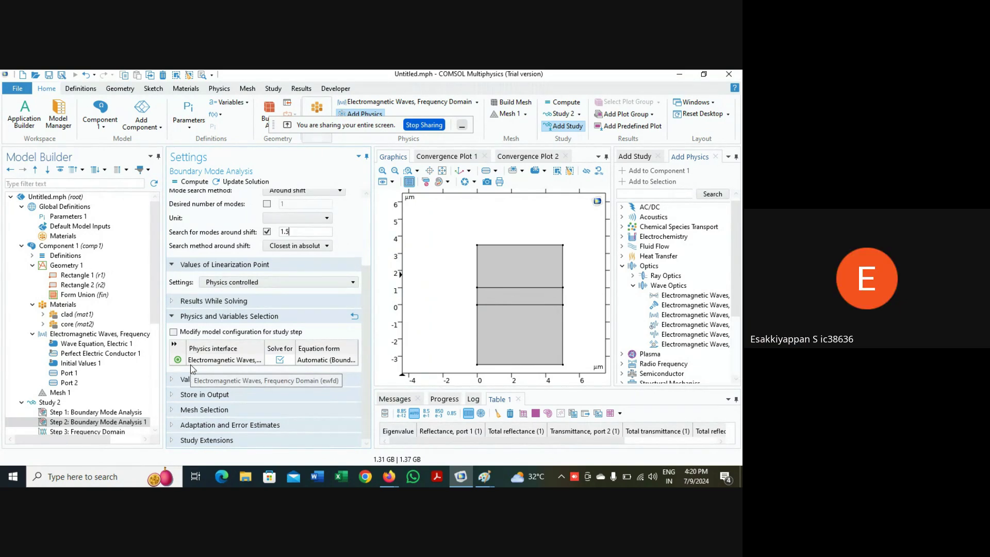
Step: Set the frequencies of Step 3: Frequency Domain to c_const/1.55[um]
left_click(105, 432)
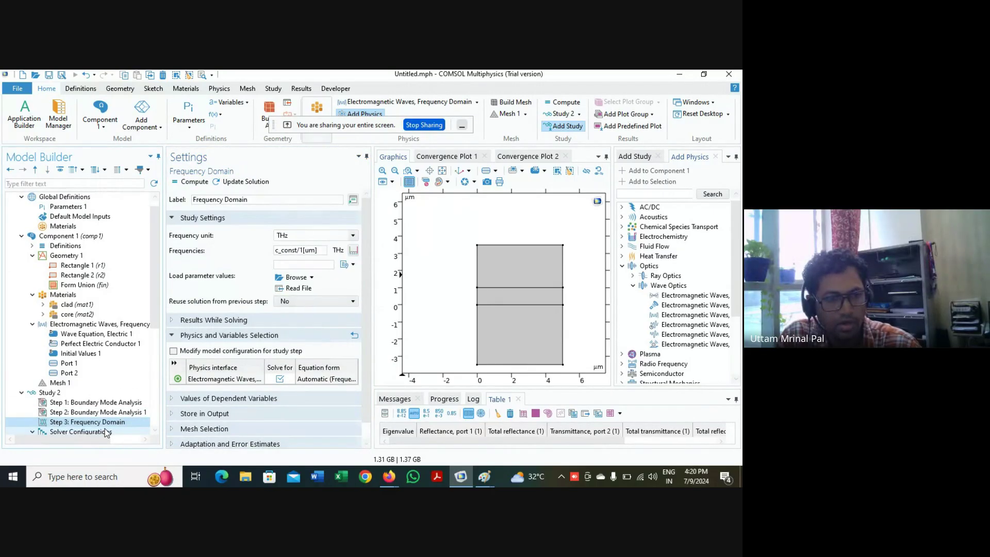
left_click(303, 250)
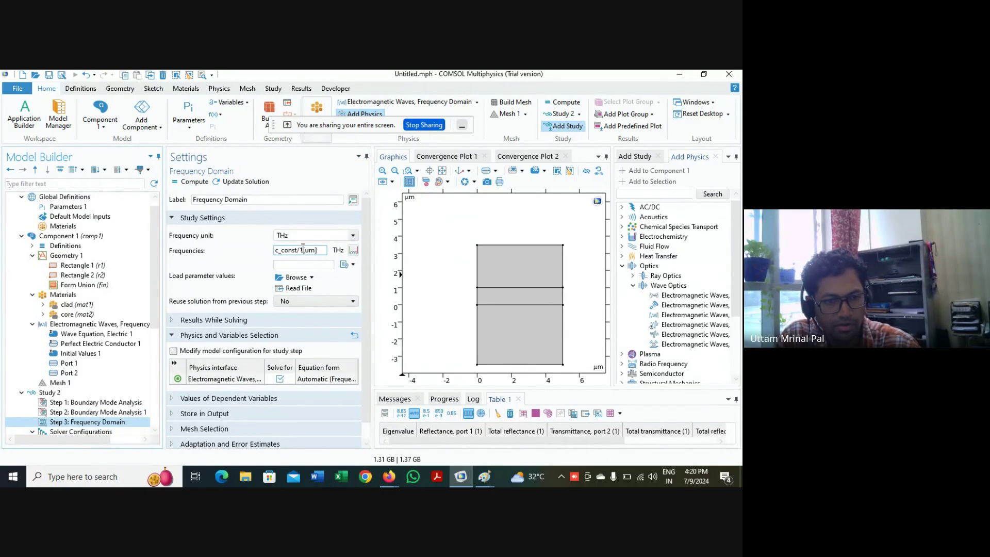
type(".55")
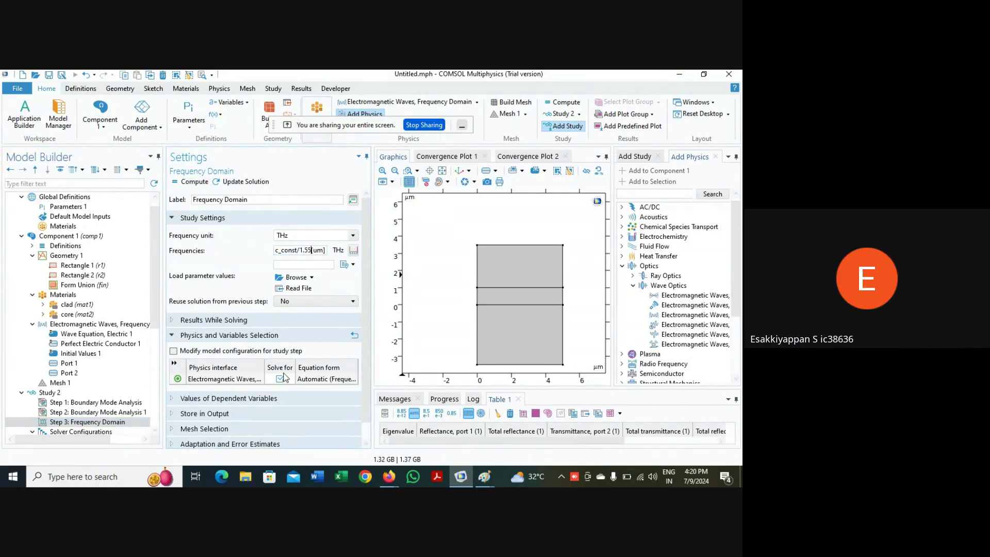
scroll(279, 382, "down", 1)
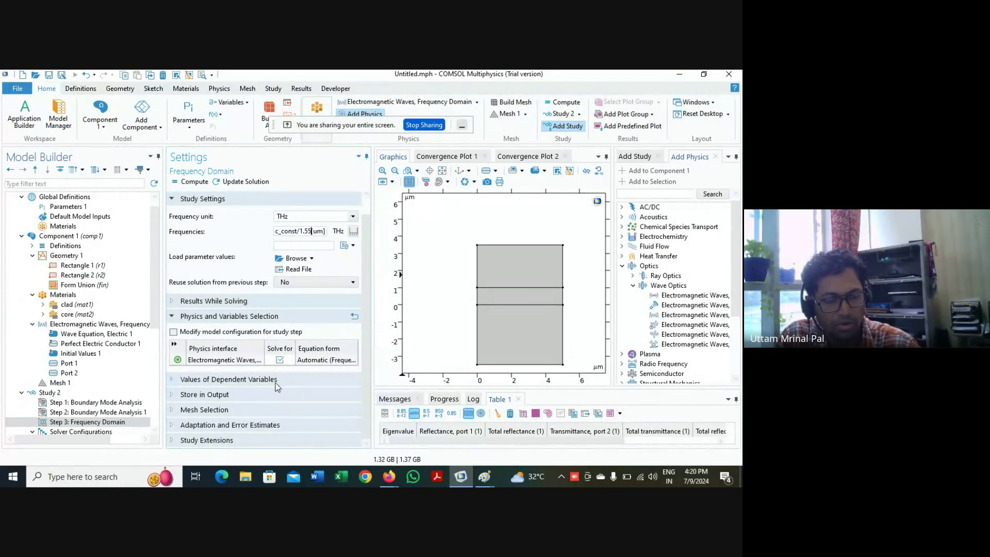
Step: Try to compute Study 2 with the updated mode analysis and frequency settings
right_click(45, 393)
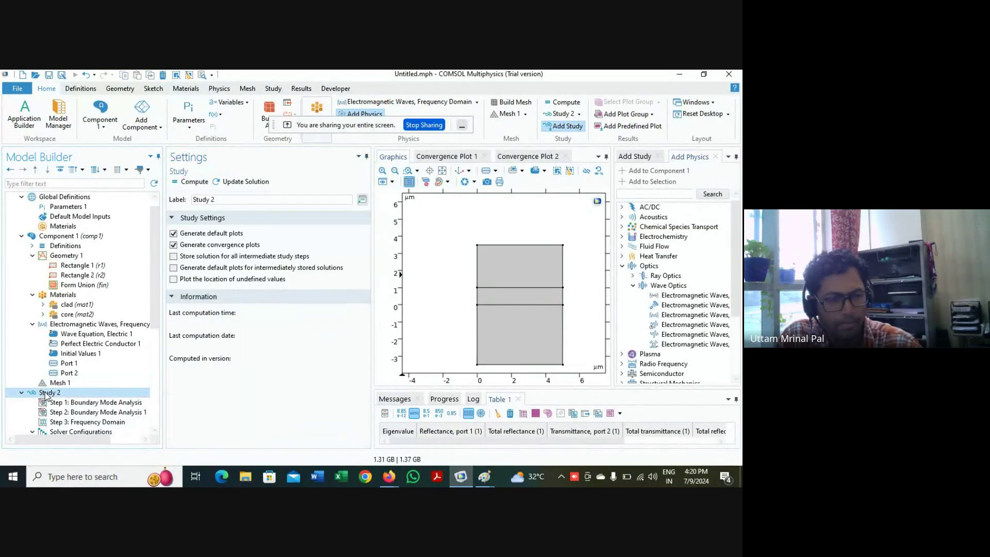
left_click(290, 167)
left_click(67, 431)
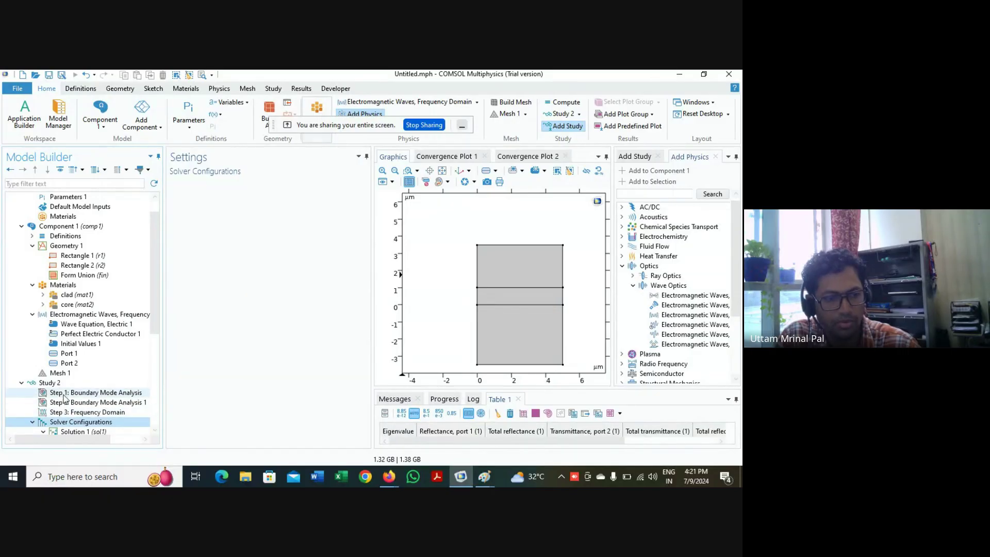
left_click(41, 385)
right_click(41, 384)
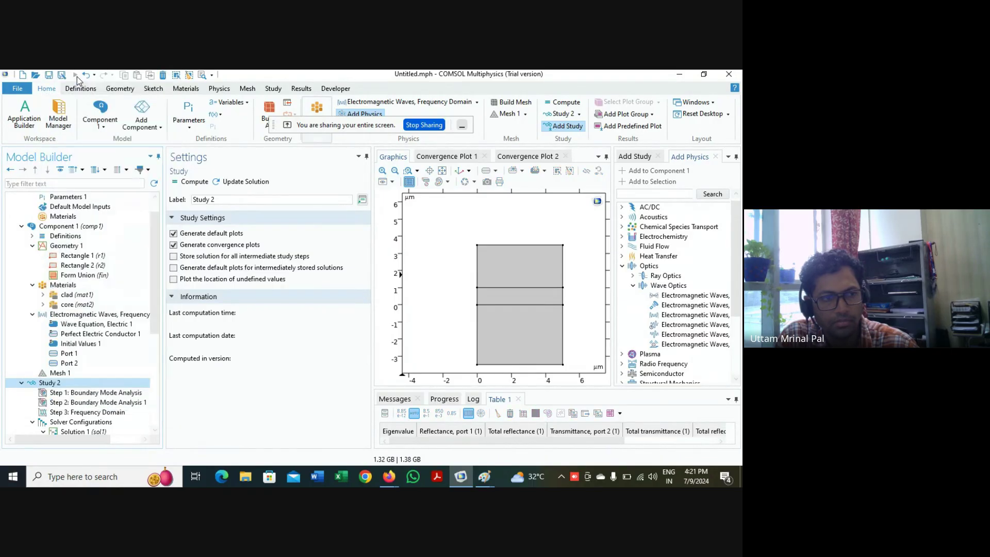
left_click(75, 78)
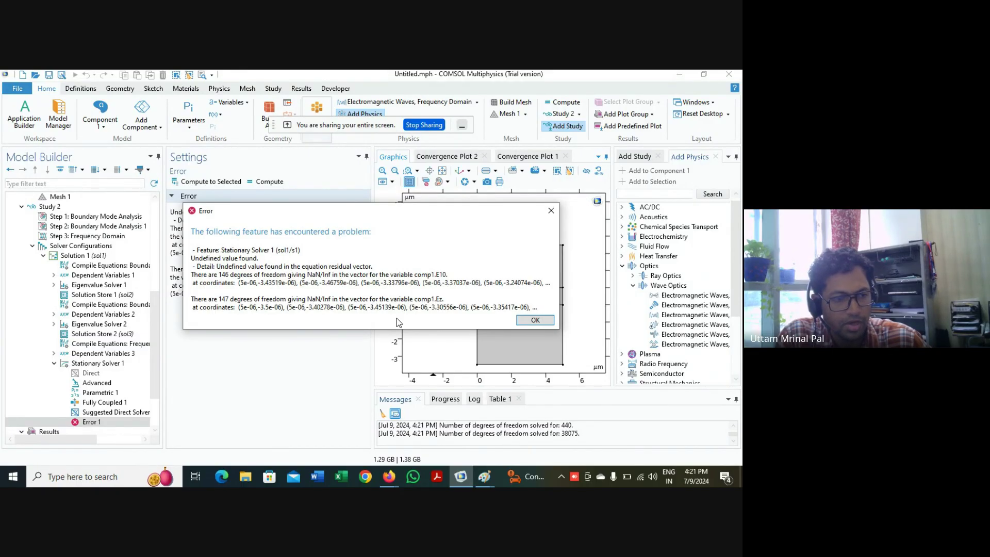
left_click(536, 321)
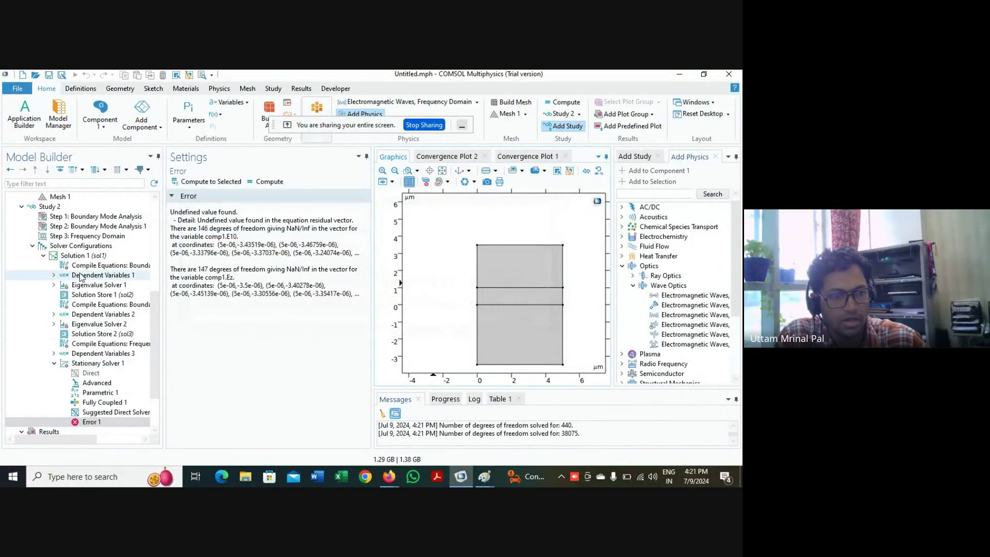
Step: Delete all solver configurations of Study 2 together with the result nodes associated with the study
right_click(89, 249)
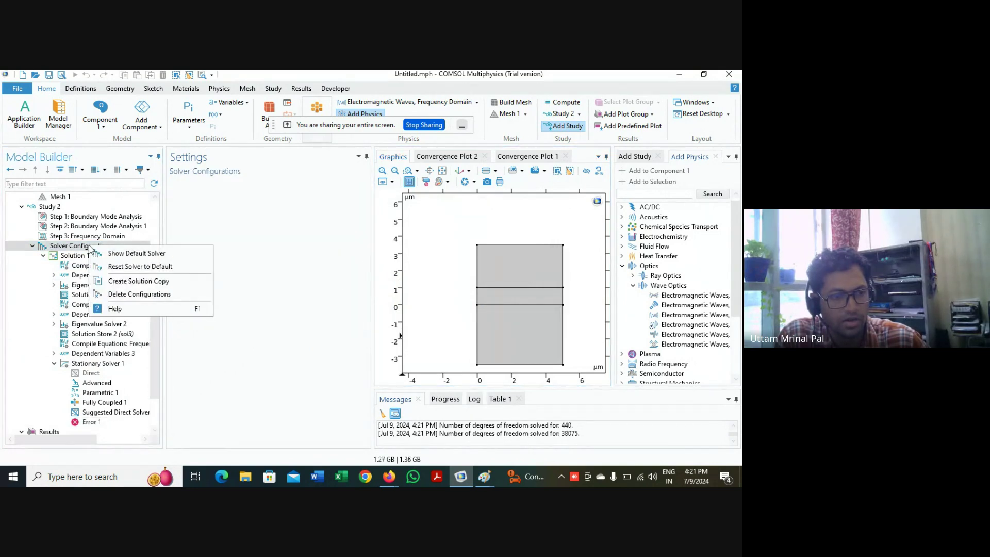
left_click(133, 295)
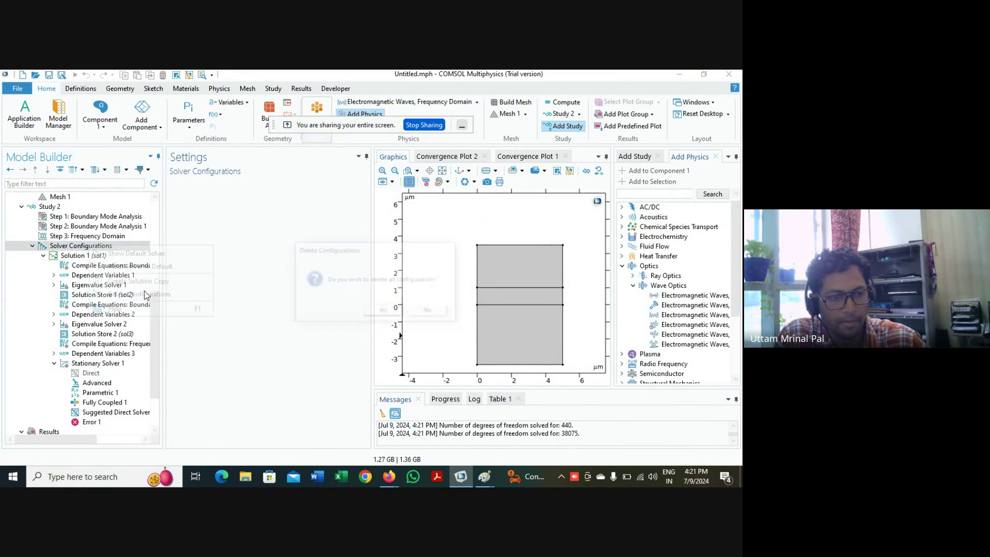
left_click(382, 312)
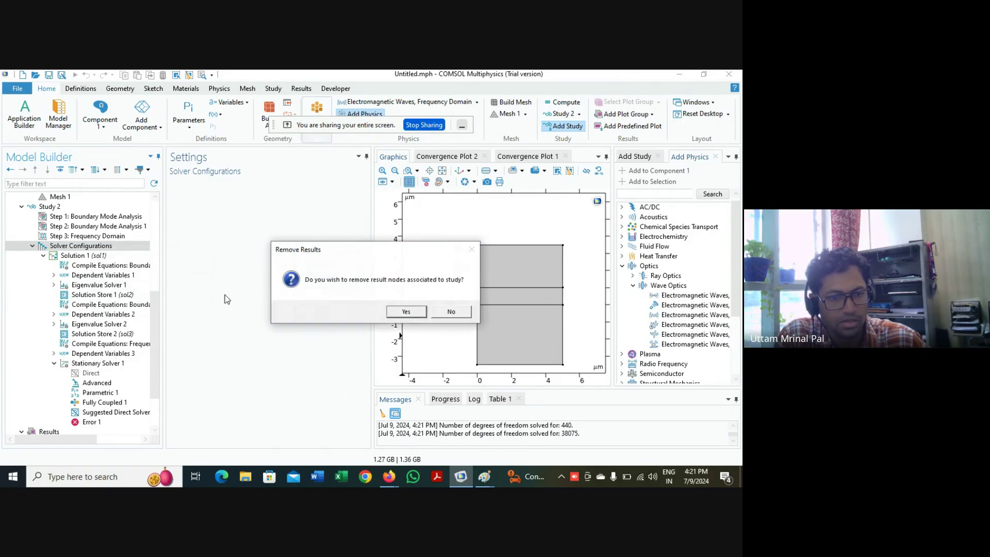
left_click(399, 312)
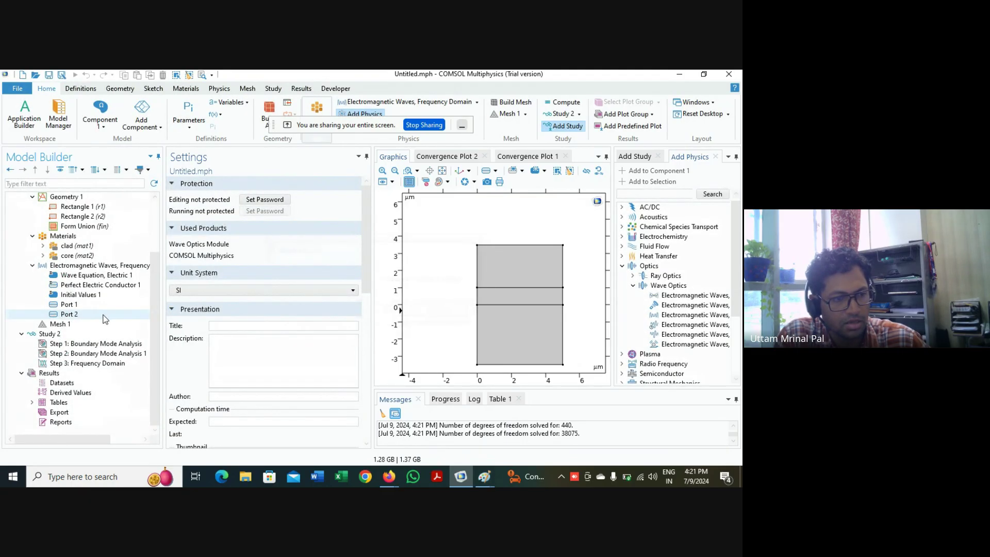
Step: Set the real part of the clad material's refractive index to 1
left_click(71, 248)
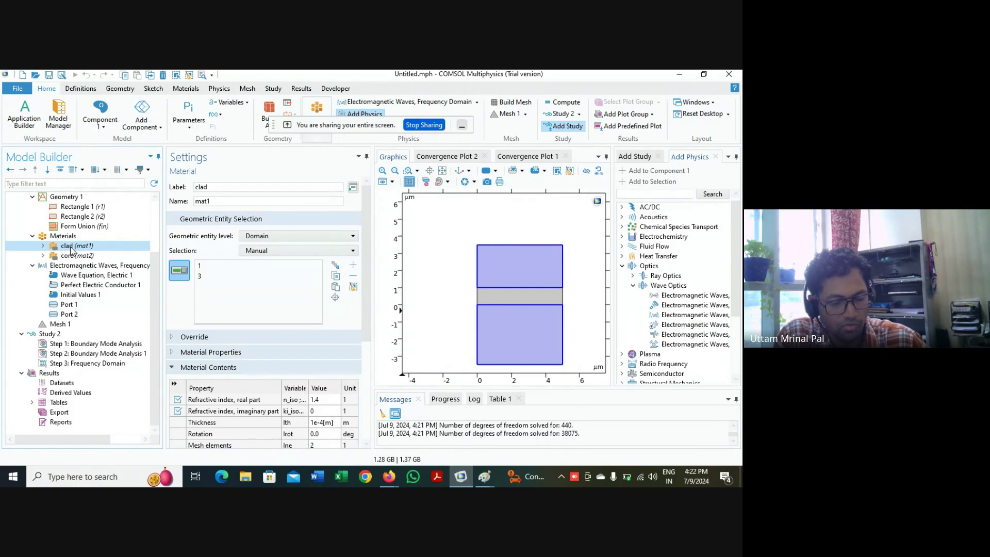
left_click(326, 402)
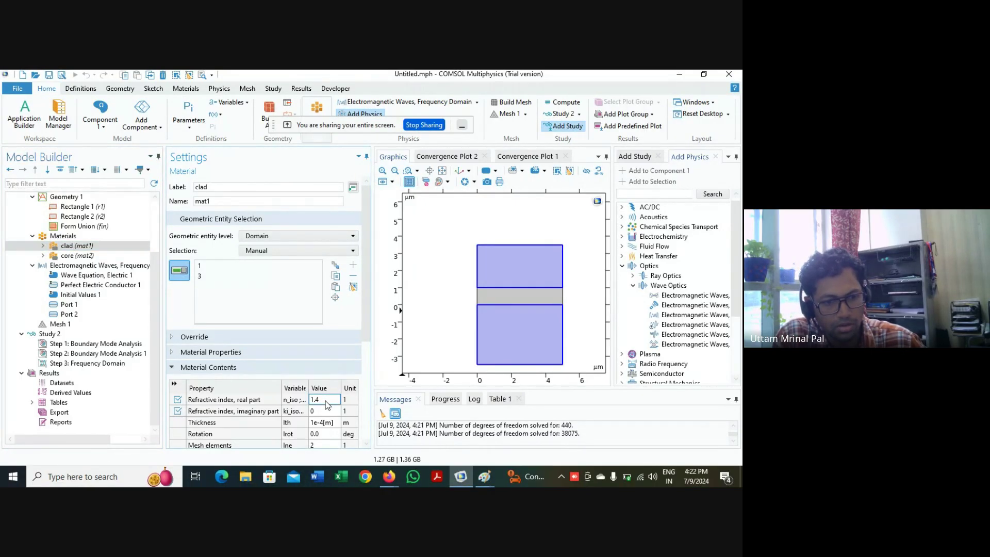
double_click(326, 402)
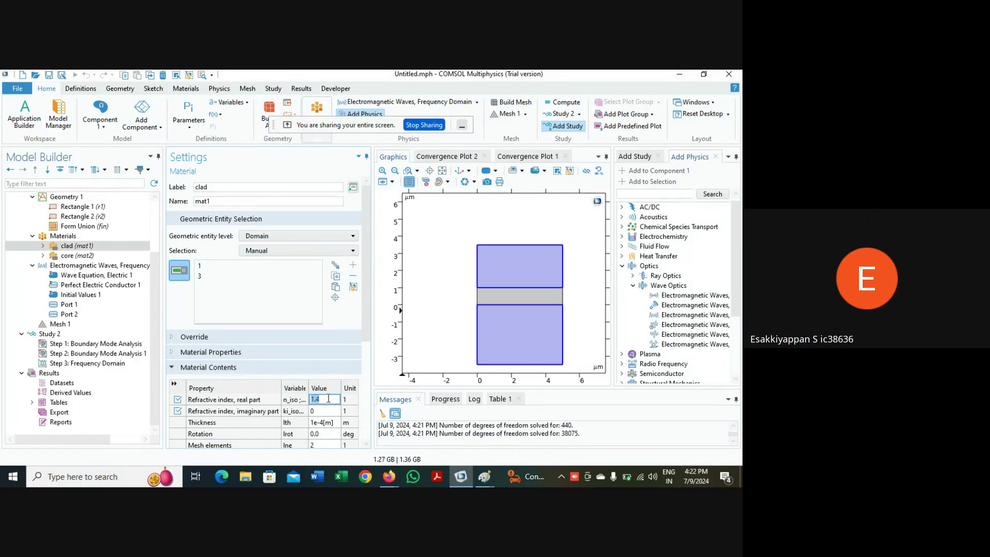
type("1")
left_click(177, 302)
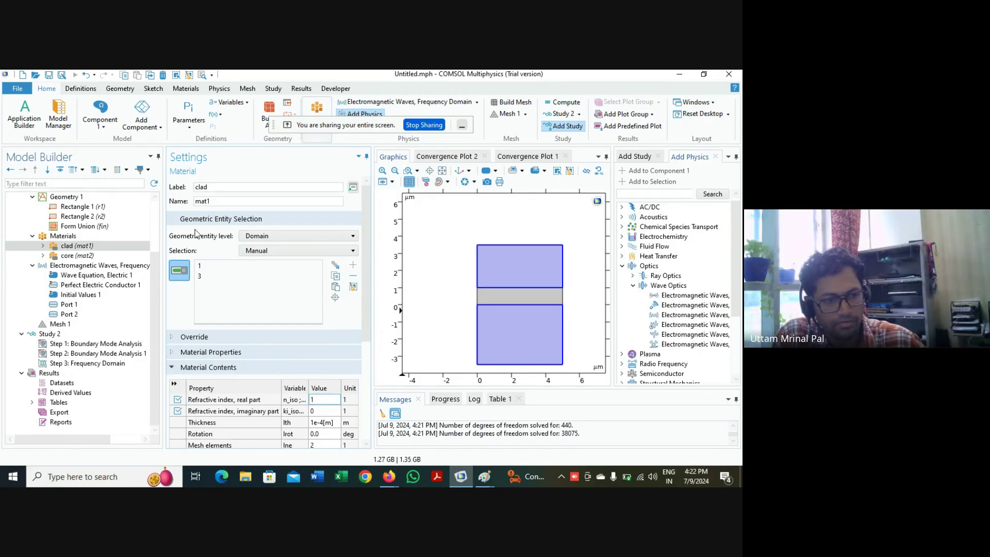
Step: Set the real part of the core material's refractive index to 1.5
left_click(82, 256)
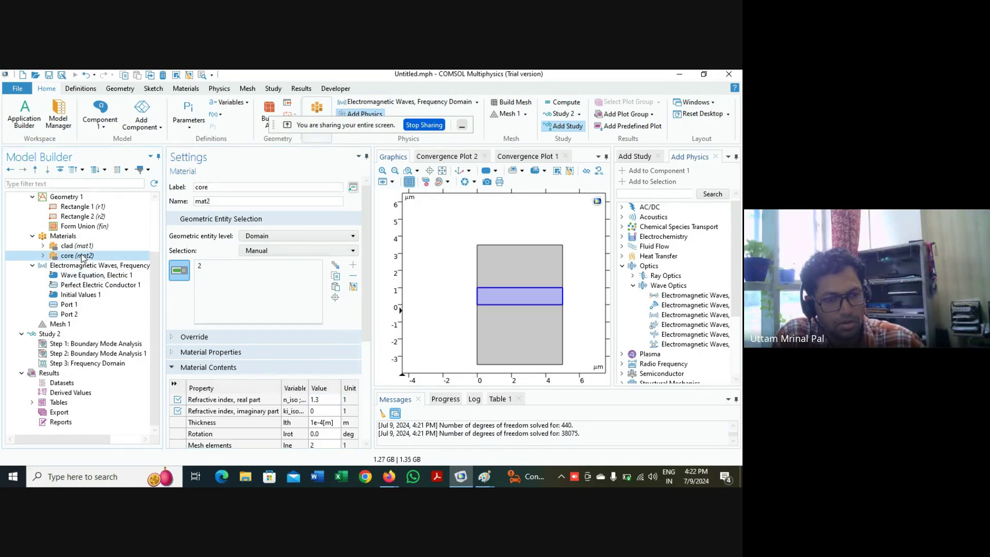
left_click(329, 401)
left_click(330, 401)
key("BackSpace")
type("5")
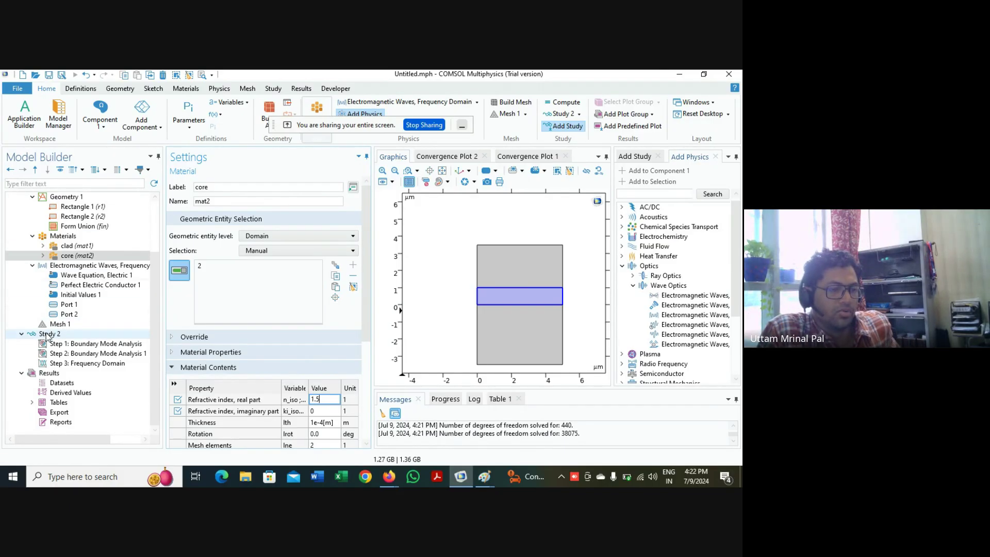
Step: Try to compute Study 2 with the new clad and core refractive indices
left_click(46, 334)
right_click(47, 335)
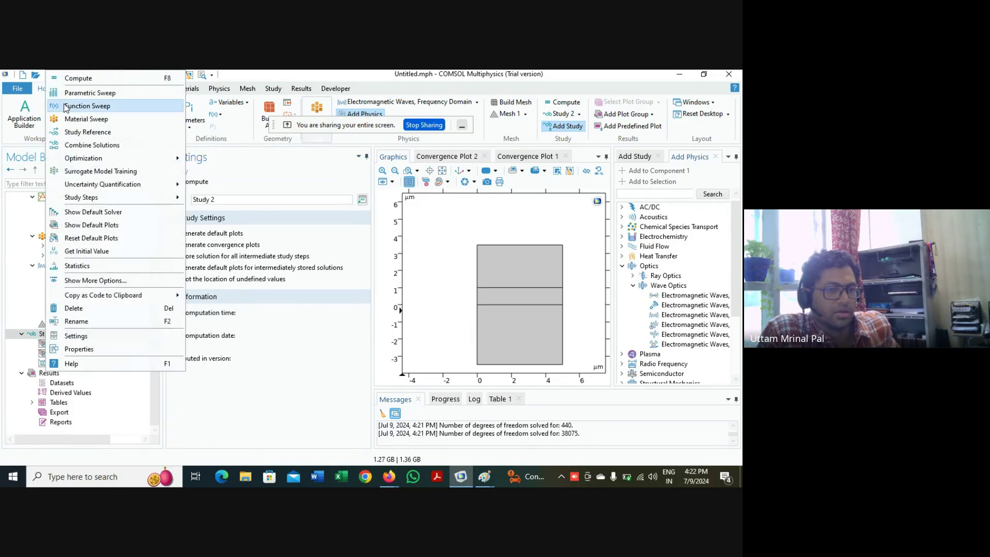
left_click(71, 77)
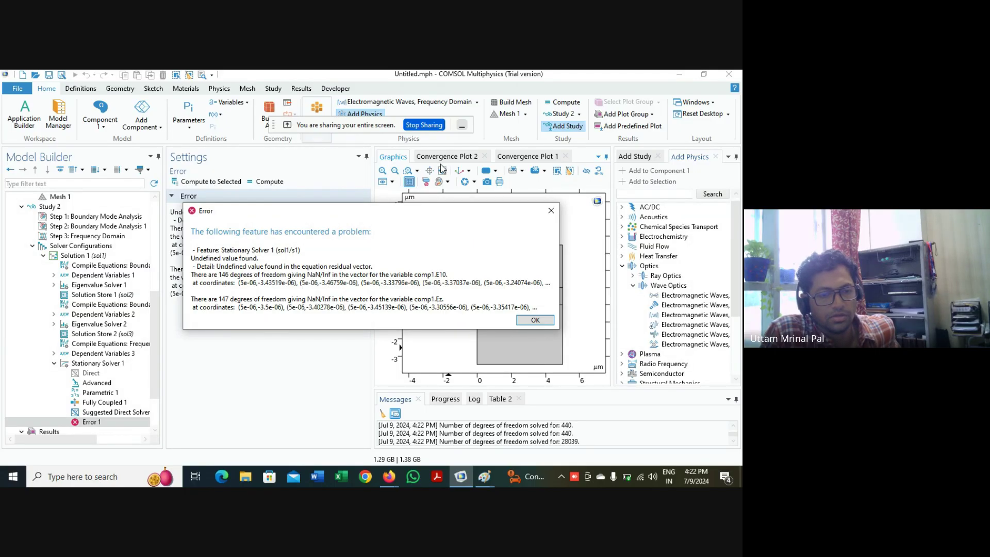
left_click(535, 320)
Step: Check the port names, frequencies and mode search settings of both boundary mode analysis steps and the Port 1 settings
scroll(89, 289, "up", 2)
left_click(93, 276)
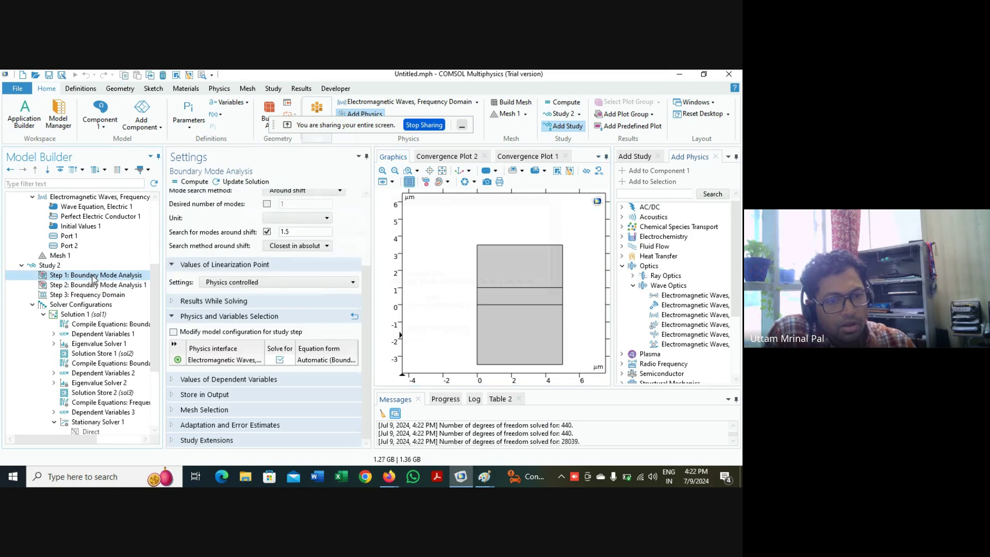
scroll(190, 280, "up", 3)
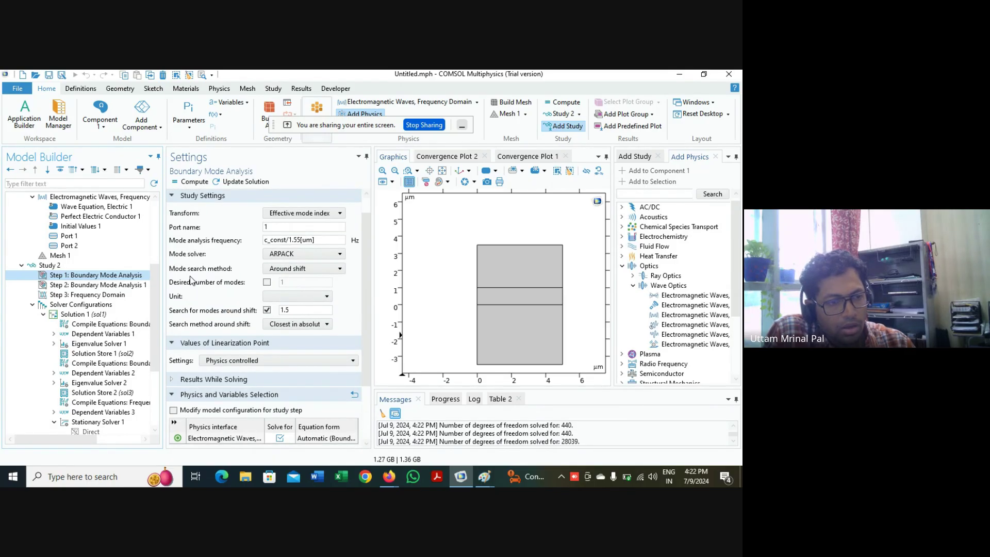
left_click(118, 286)
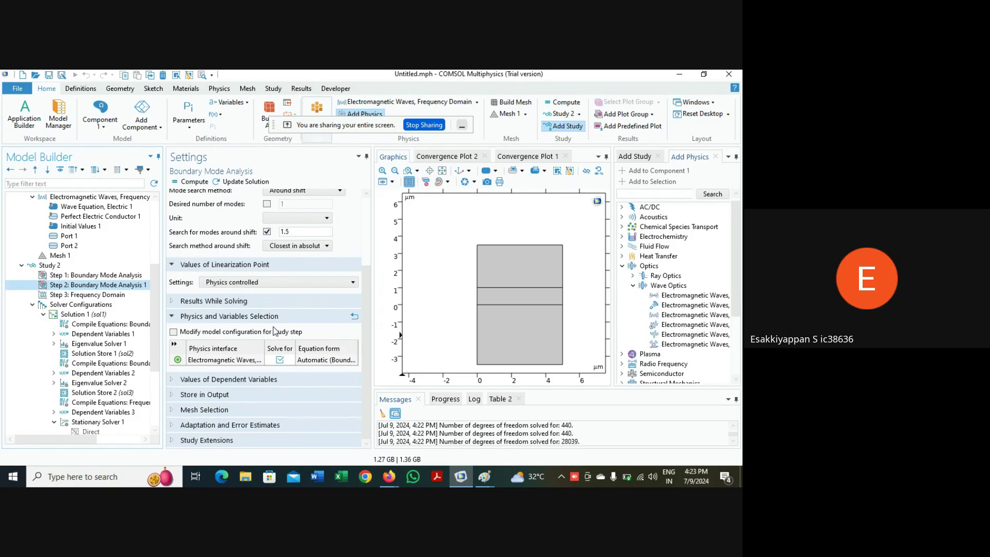
scroll(275, 331, "up", 4)
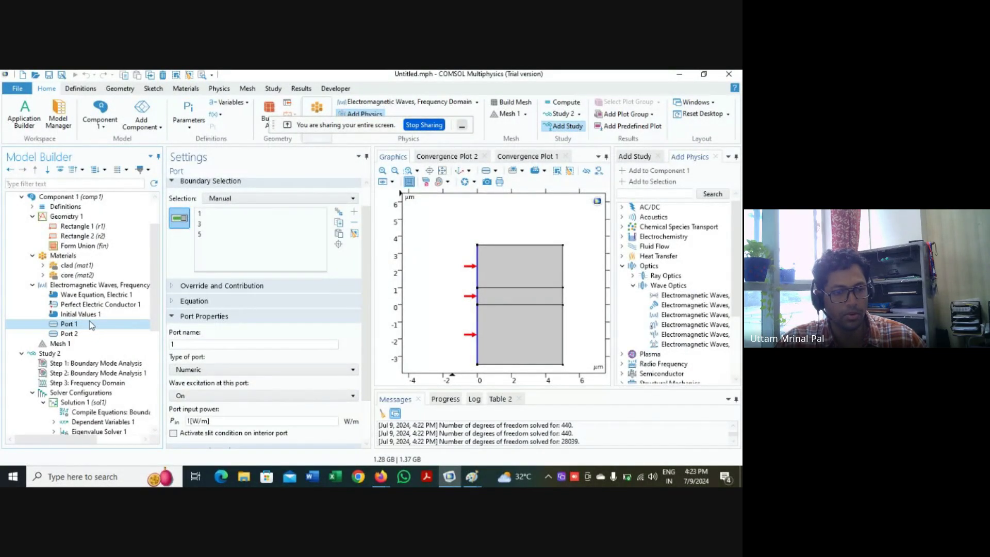
left_click(92, 373)
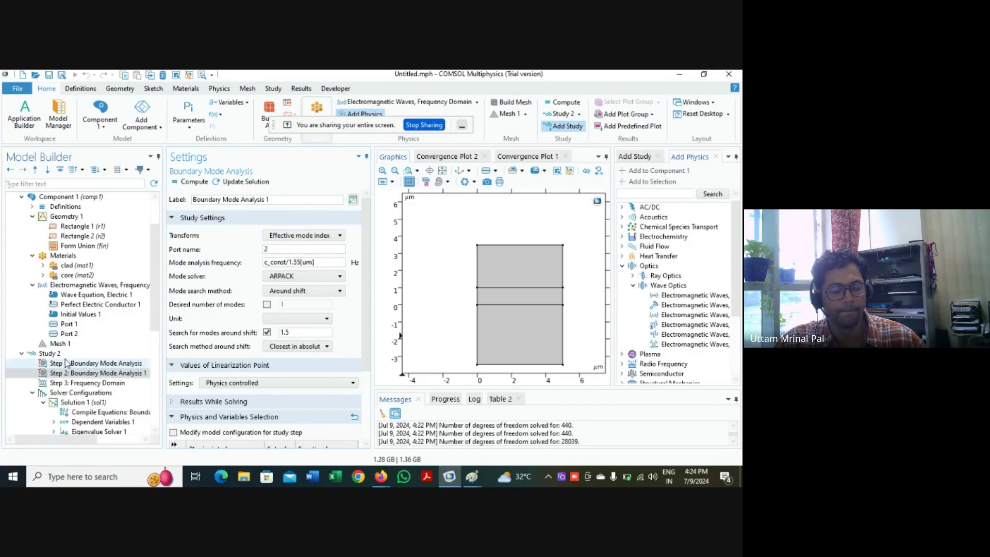
Step: Compute Study 2 again after checking the ports and study steps, and look through its result nodes
left_click(49, 354)
right_click(49, 354)
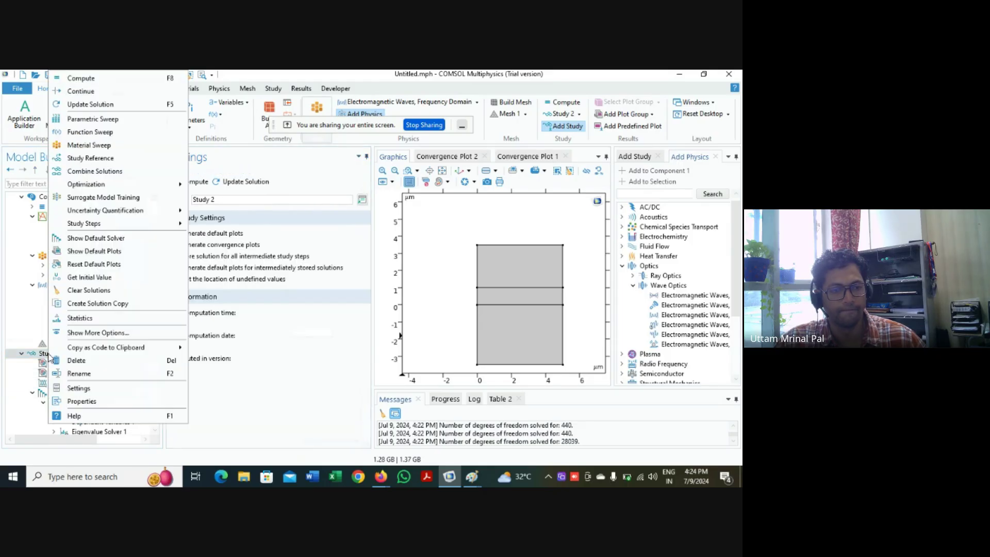
left_click(405, 220)
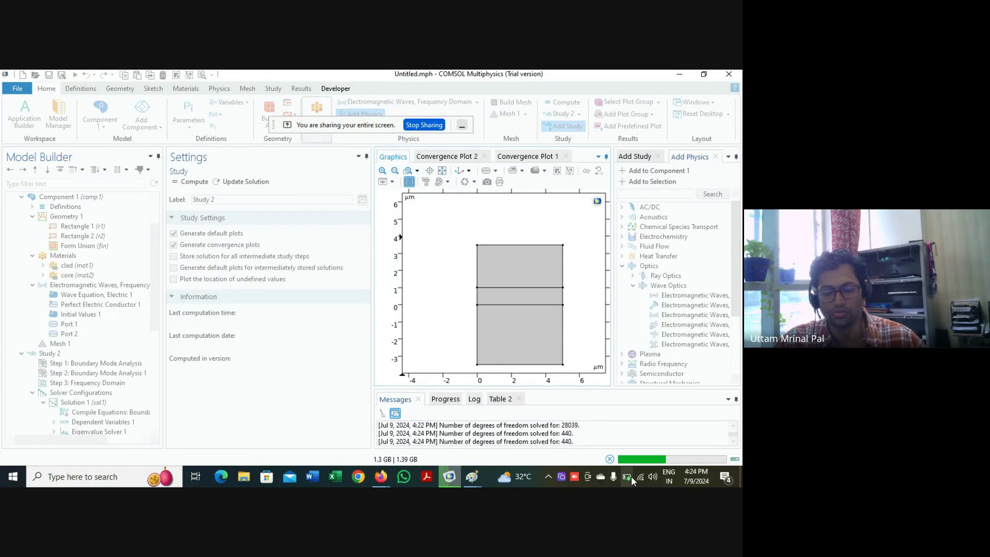
mouse_move(632, 477)
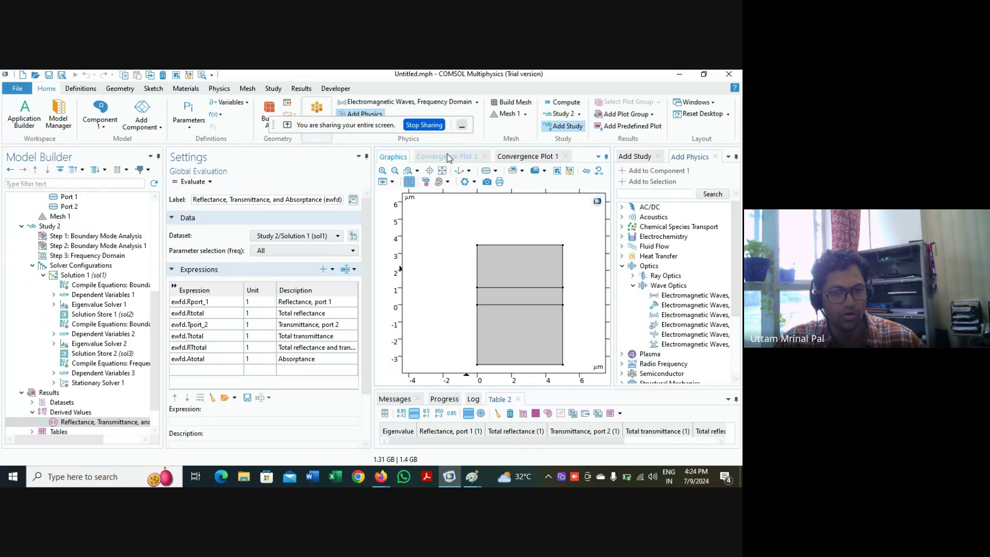
scroll(91, 415, "down", 1)
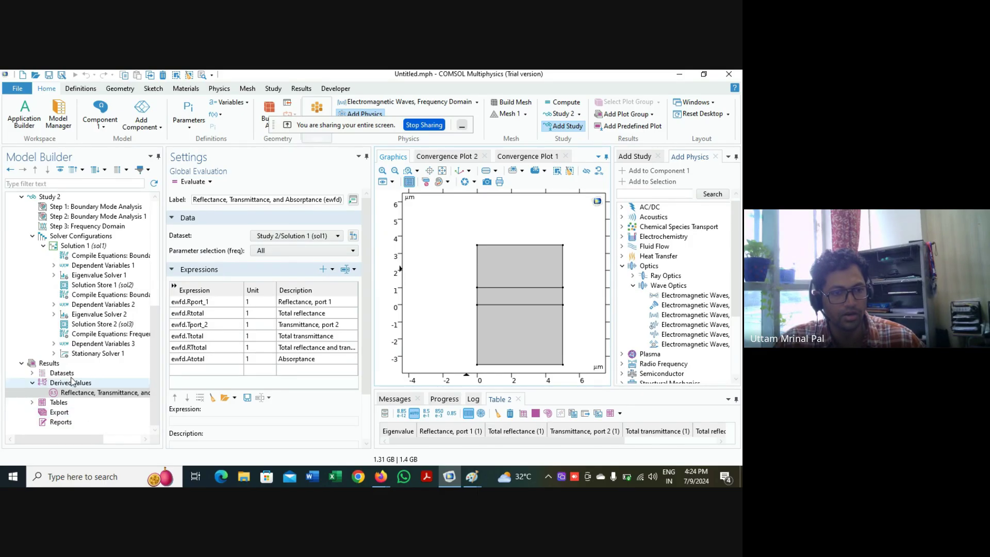
Step: Clear Study 2 for a fresh solve by deleting all its solver configurations and associated results
left_click(86, 238)
right_click(88, 237)
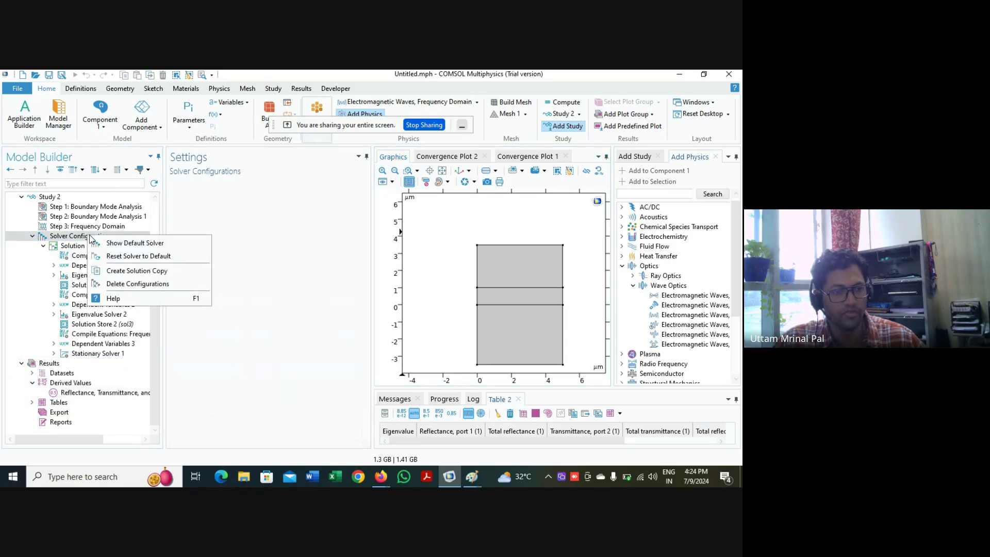
left_click(122, 283)
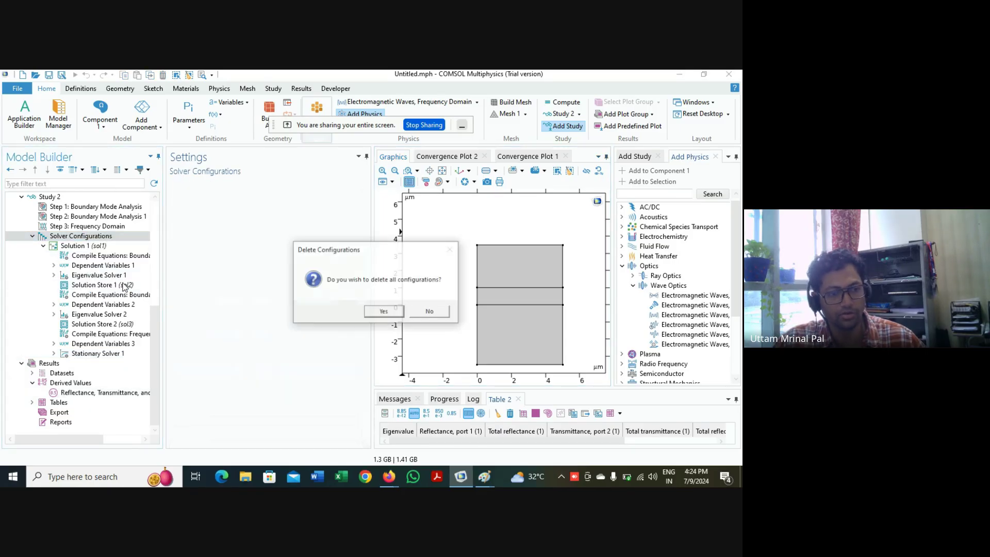
left_click(384, 311)
left_click(405, 311)
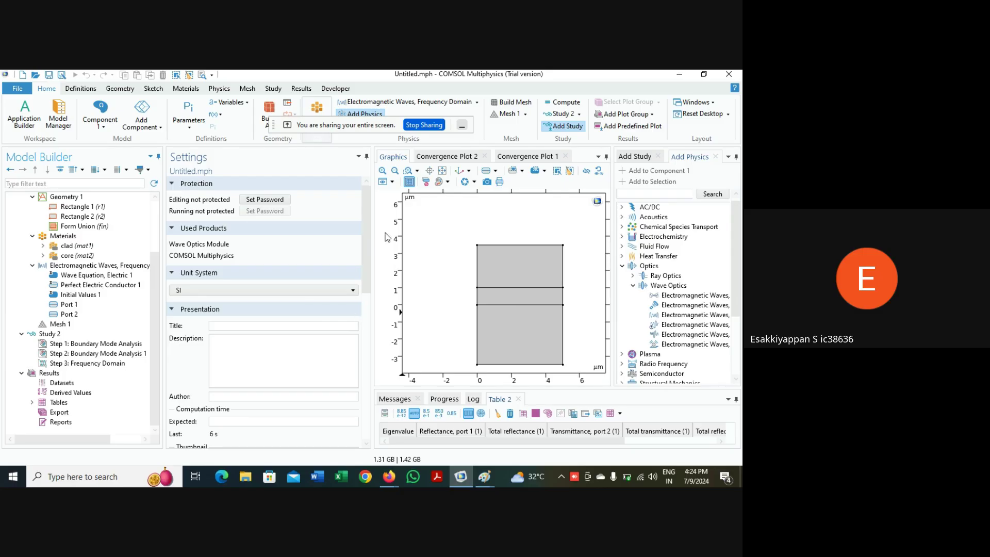
Step: Compute Study 2 from the cleared configuration, then switch to the Google Meet call in Firefox
left_click(52, 333)
right_click(52, 334)
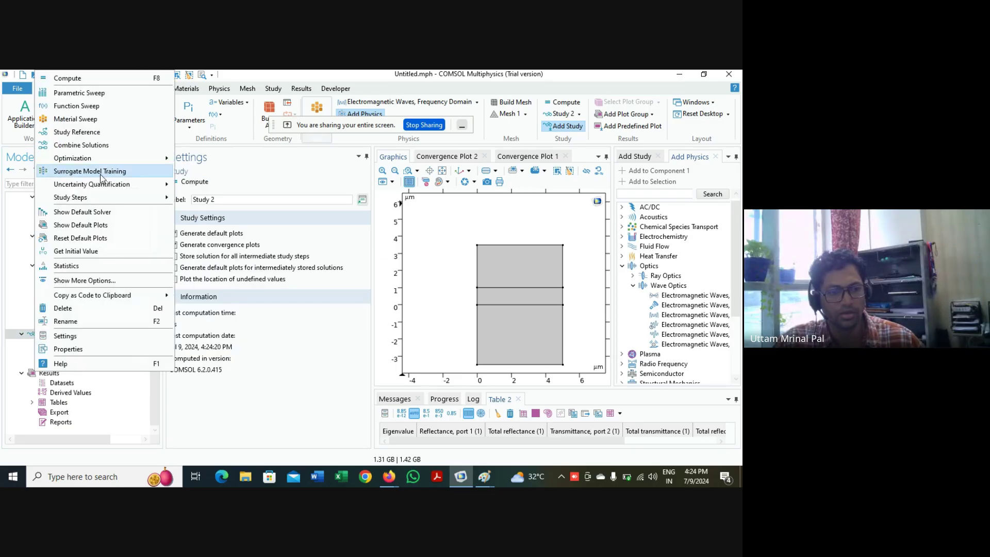
left_click(69, 78)
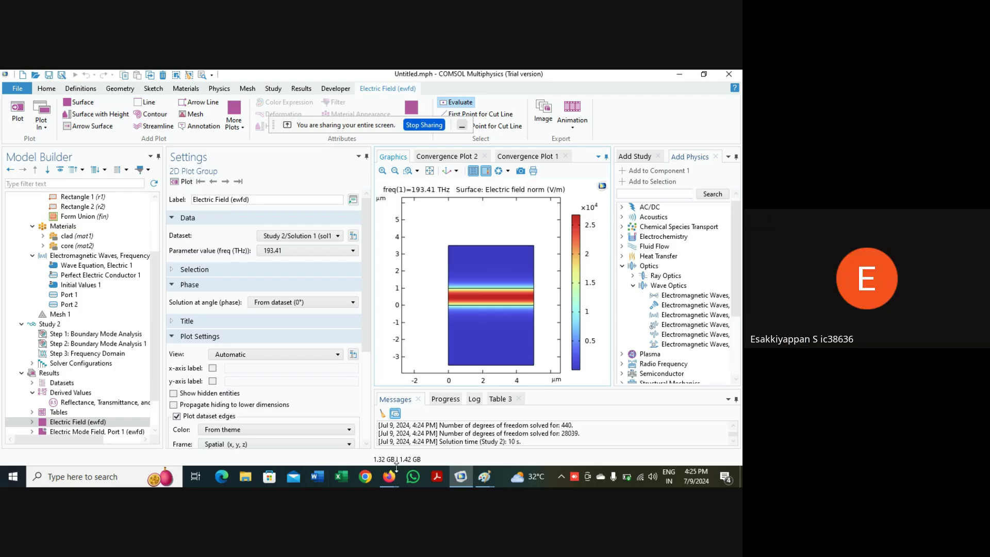
mouse_move(394, 481)
left_click(330, 432)
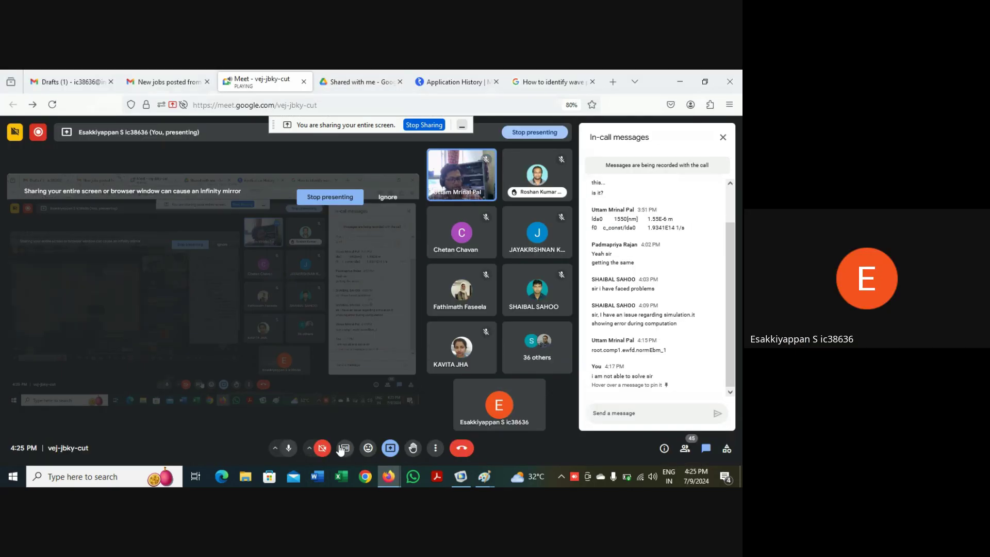
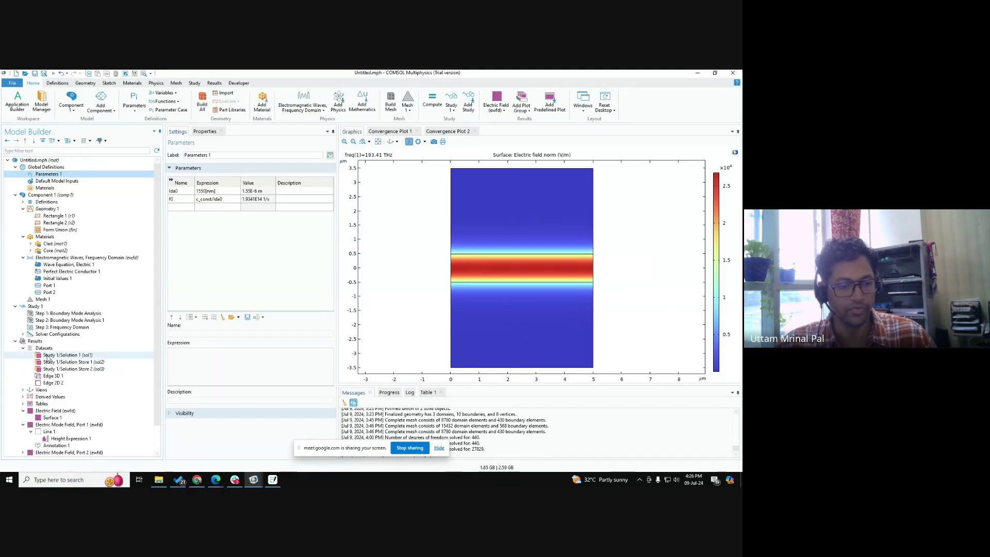
Step: Plot the z-component of the electric field by setting the expression of Surface 1 under Electric Field to ewfd.Ez
left_click(52, 417)
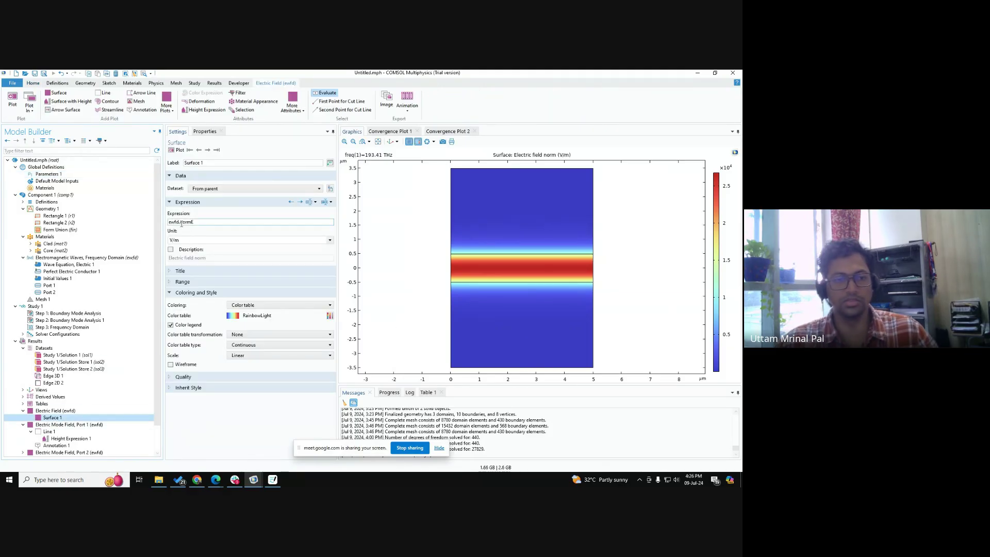
type("E")
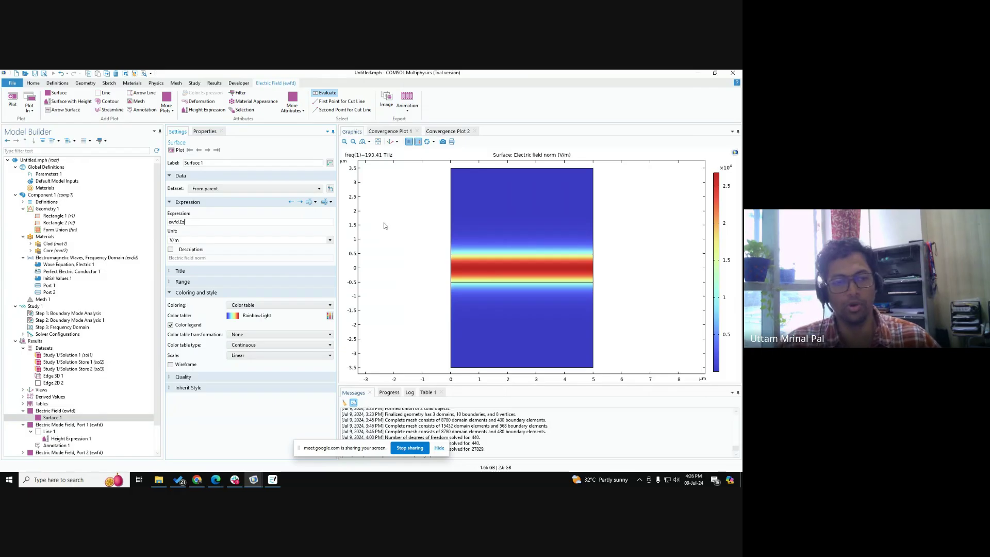
left_click(209, 203)
left_click(184, 202)
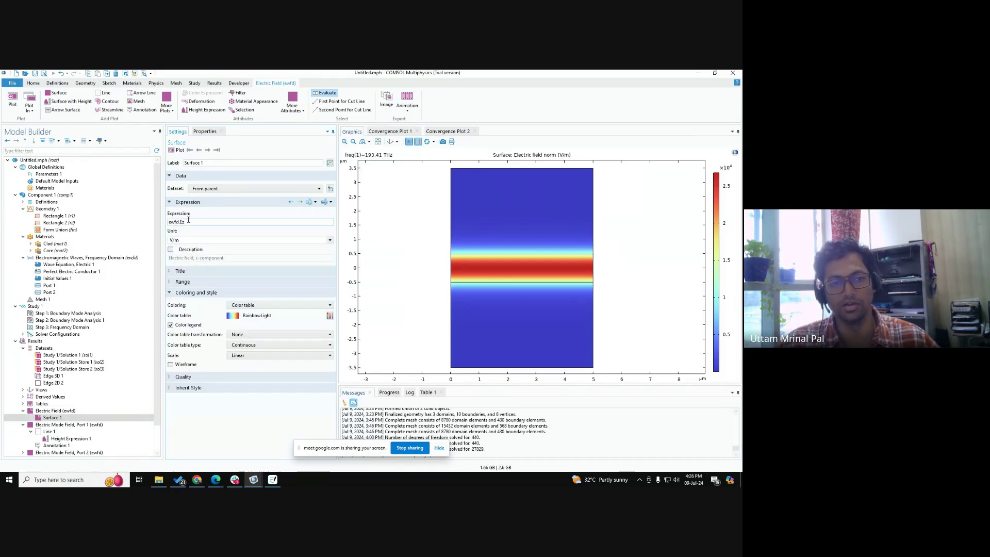
left_click(178, 150)
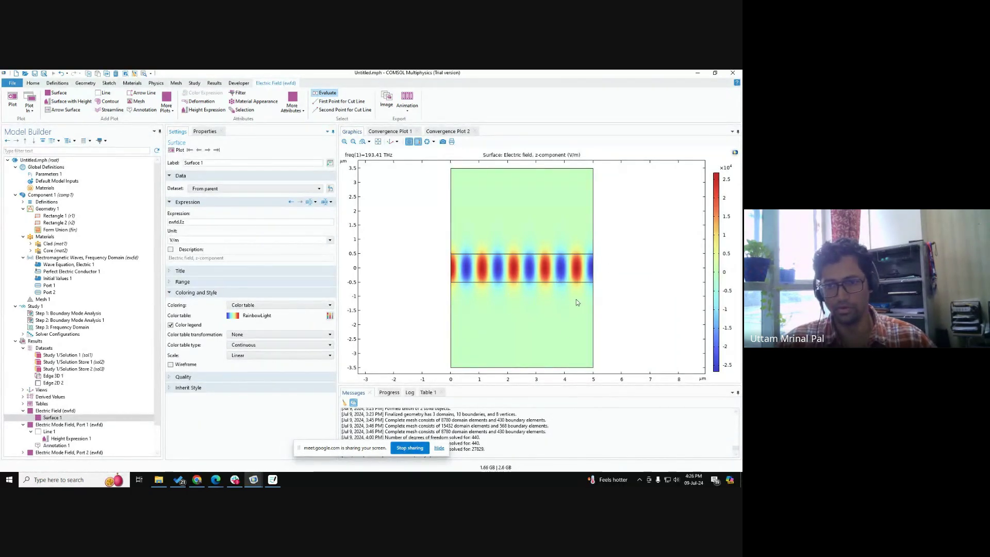
left_click(81, 415)
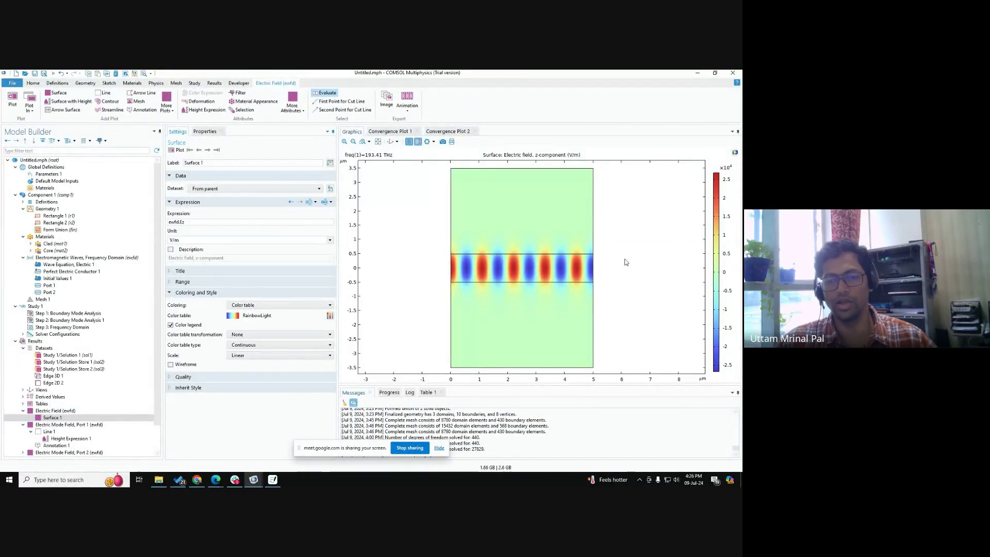
Step: Add a player animation of the Electric Field plot with the Dynamic data extension sequence type and repeat set to Forever
left_click(439, 447)
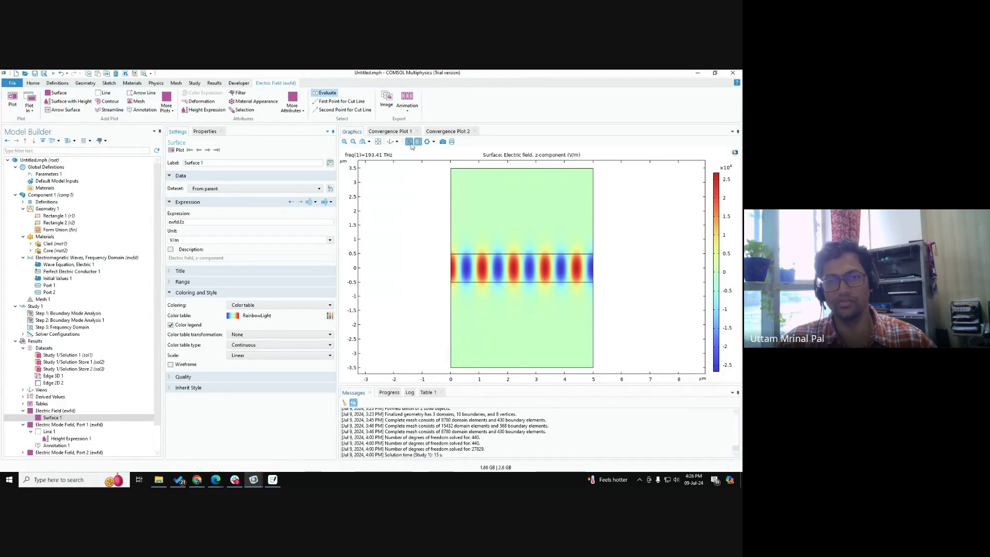
left_click(408, 106)
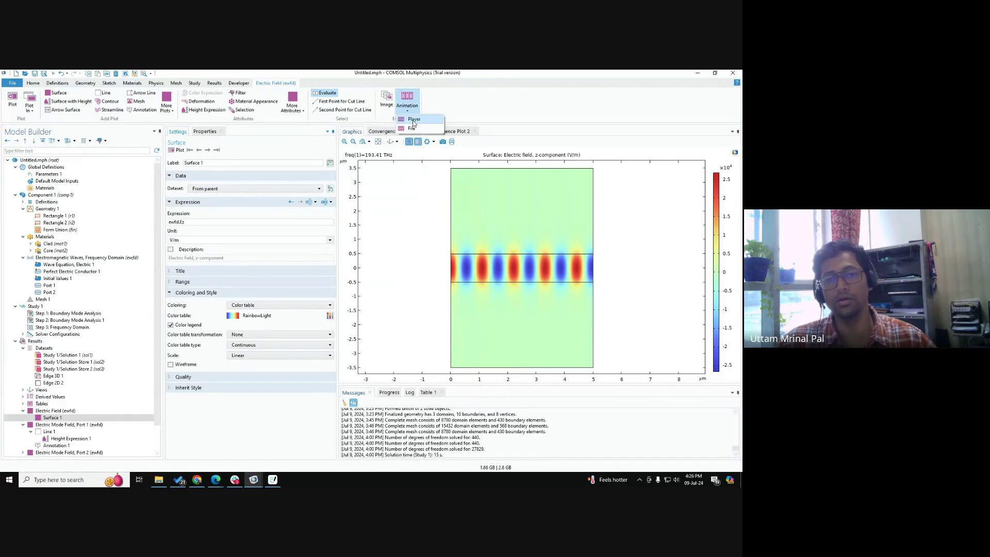
left_click(414, 119)
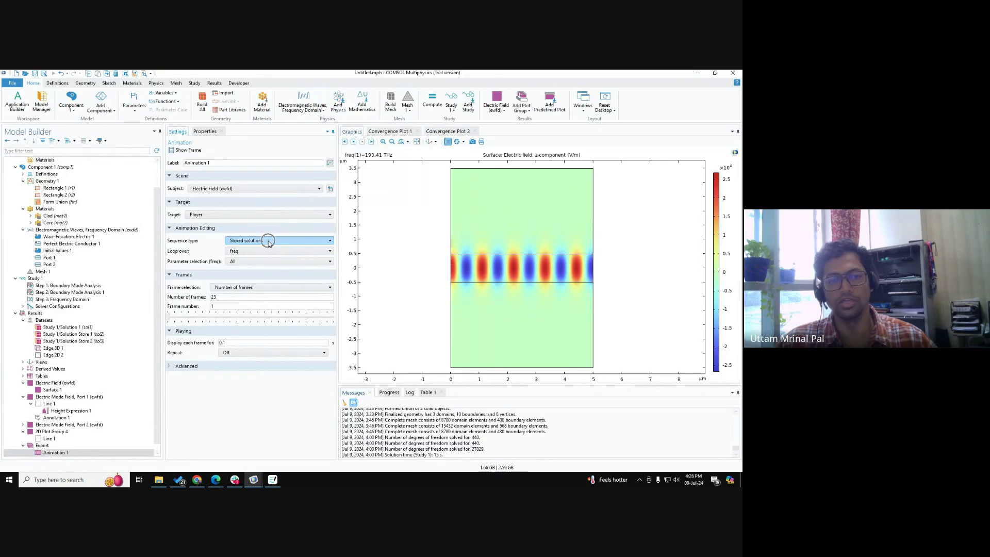
left_click(269, 241)
left_click(262, 260)
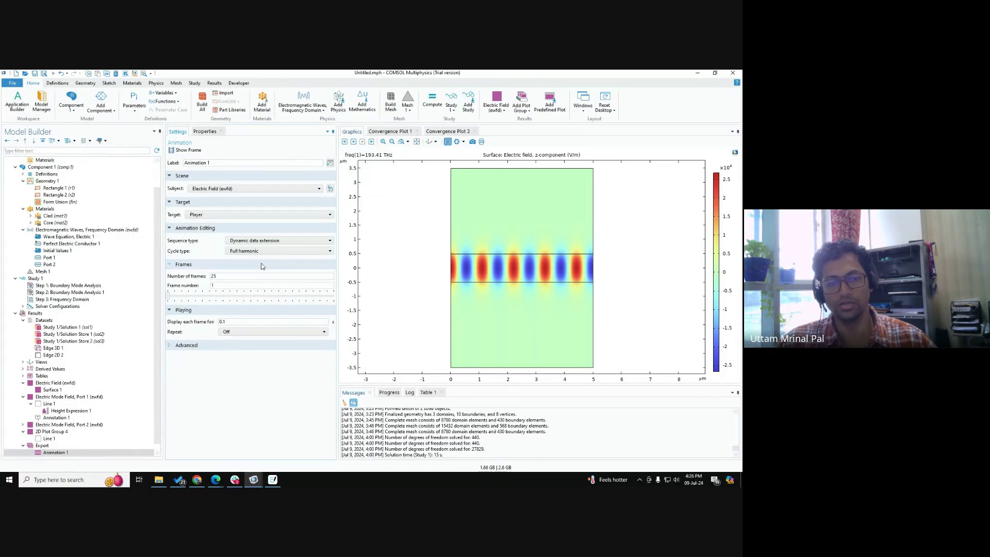
left_click(232, 332)
left_click(232, 341)
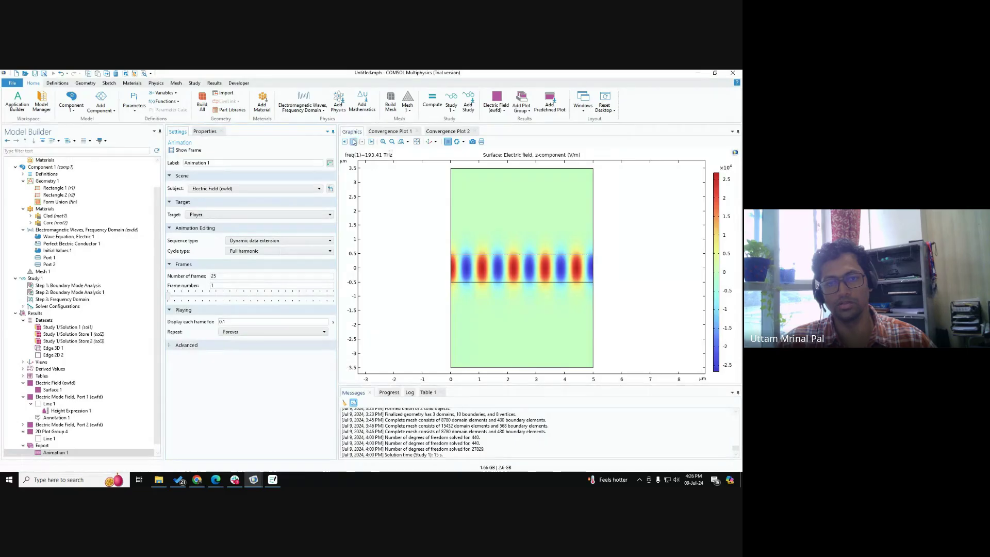
Step: Play the field animation, enlarge the graphics area slightly while it runs, and stop the playback
left_click(354, 142)
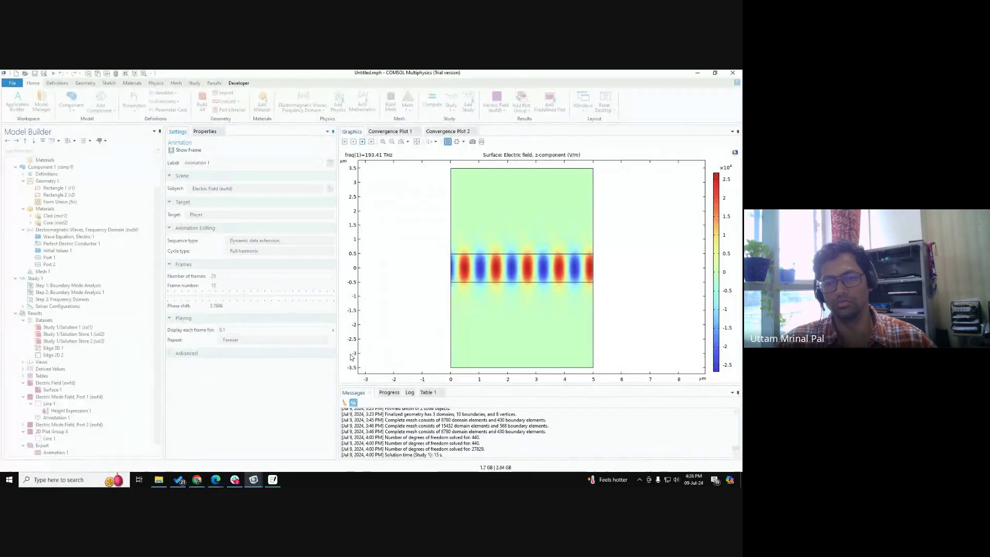
left_click_drag(467, 385, 466, 399)
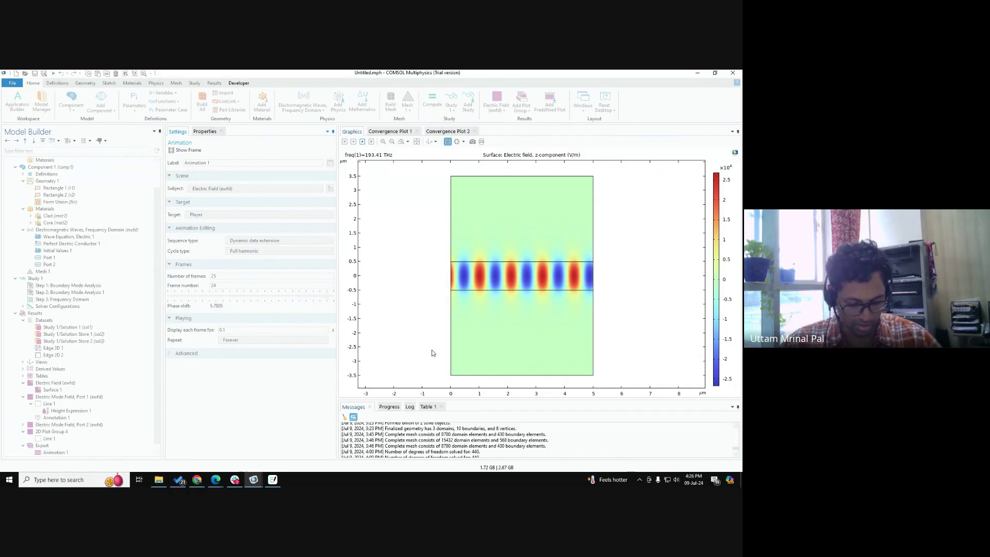
left_click(67, 260)
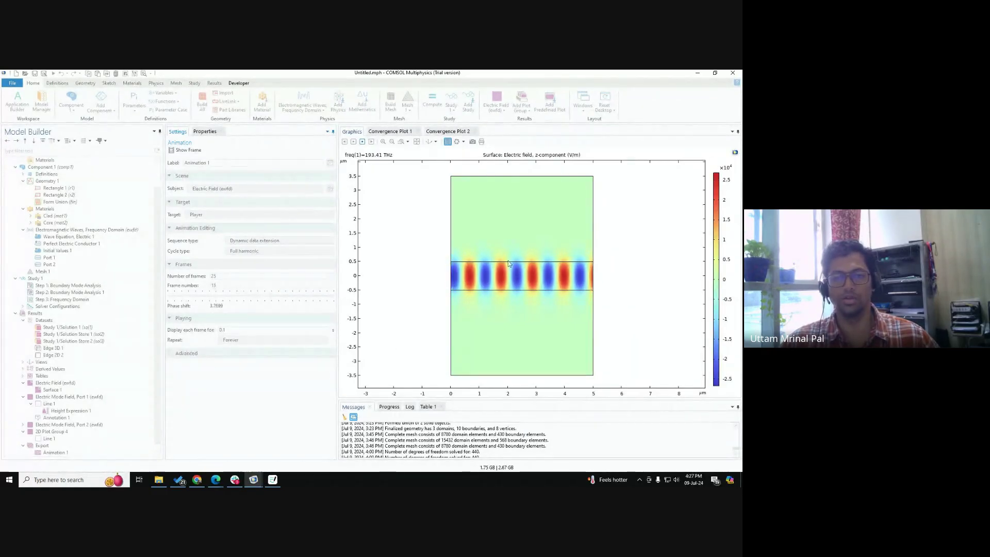
left_click(362, 144)
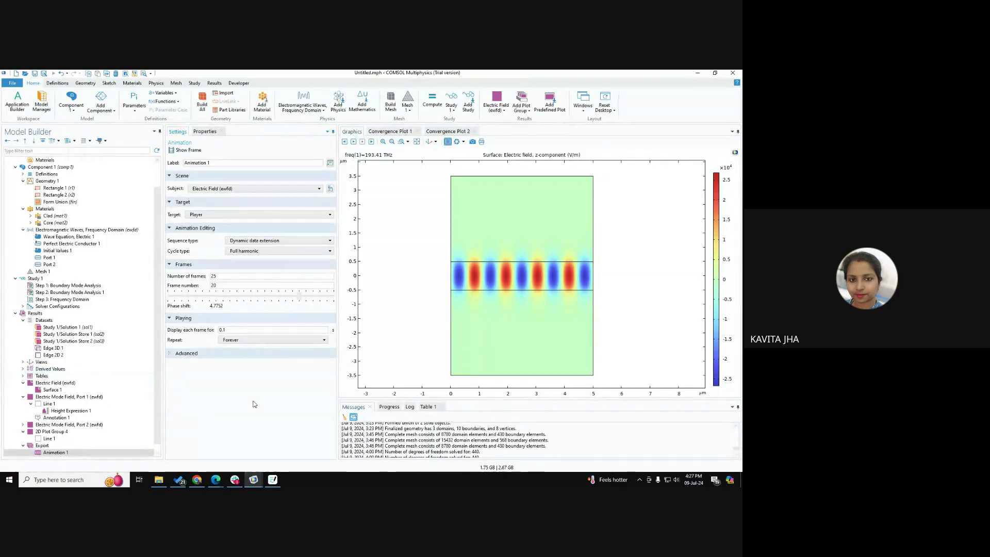
Step: Review the Electric Field surface plot and the Port 1 electric mode field plot
left_click(52, 390)
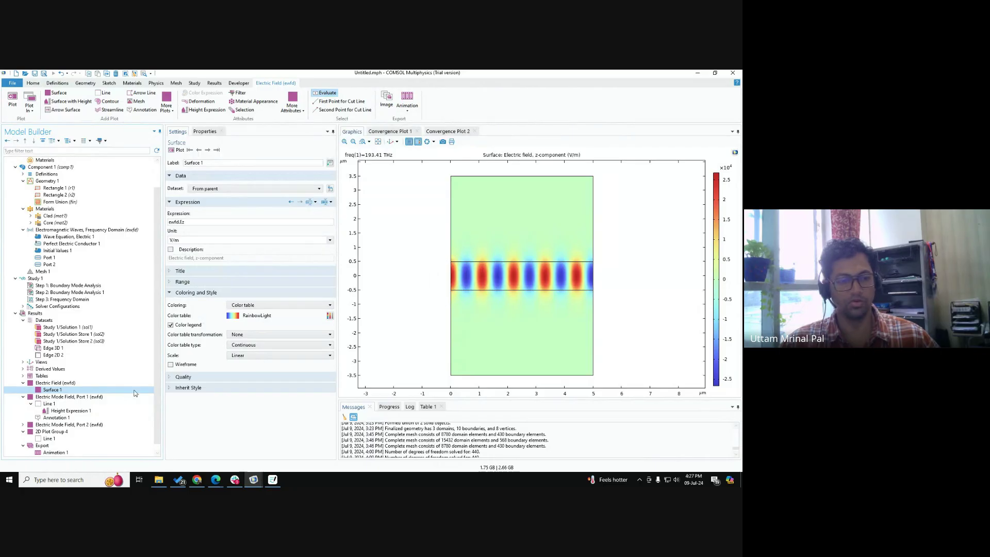
left_click(78, 397)
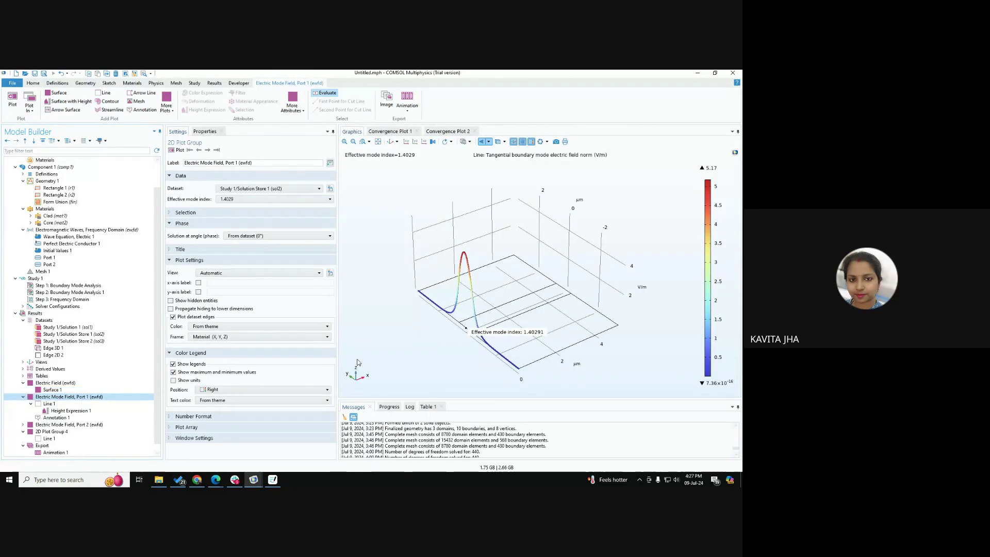
left_click(45, 384)
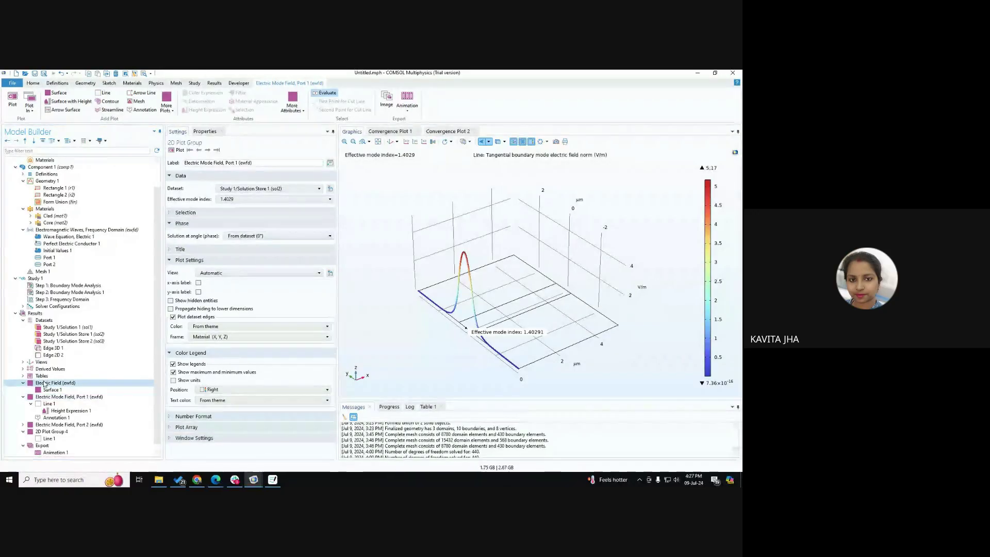
Step: Display the Port 2 electric mode field plot, followed by the Electric Field (ewfd) plot
left_click(55, 425)
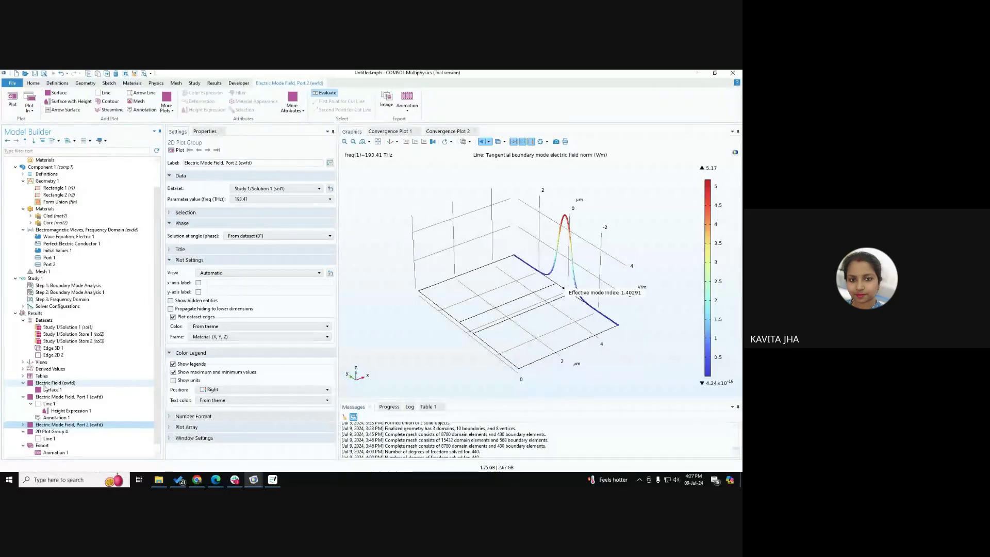
left_click(45, 384)
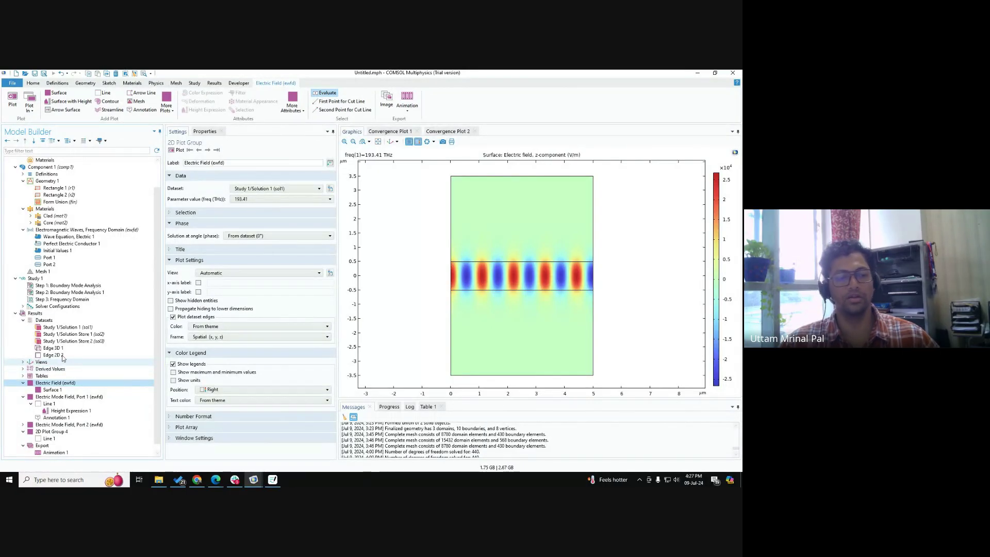
key("ctrl")
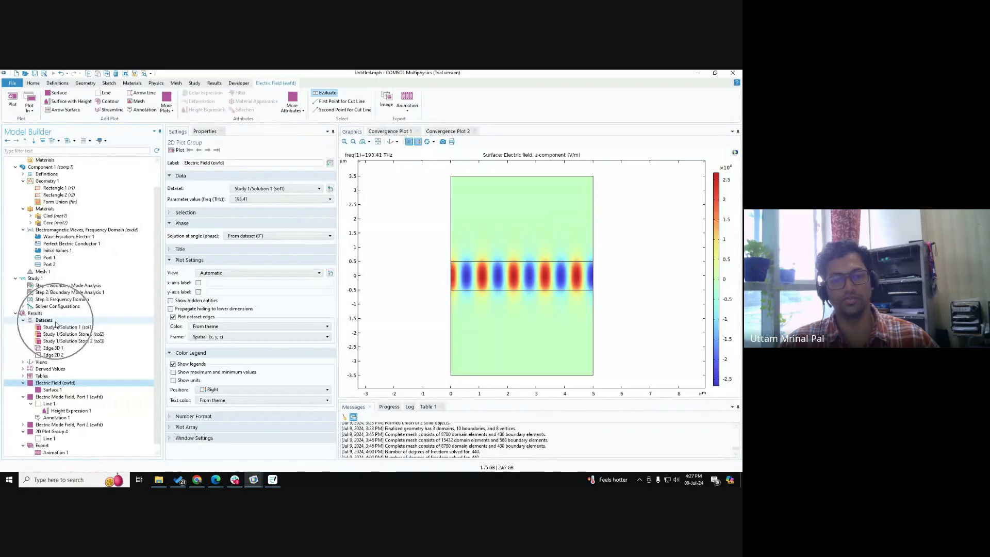
right_click(56, 322)
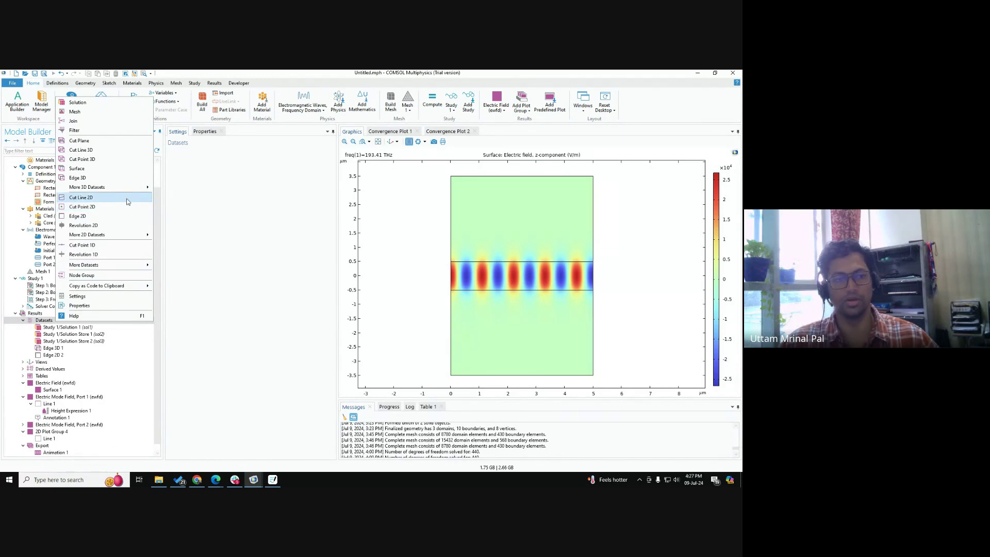
left_click(238, 333)
Step: Examine the settings of the exported animation and of the surface plot in the Electric Field group
scroll(71, 406, "down", 1)
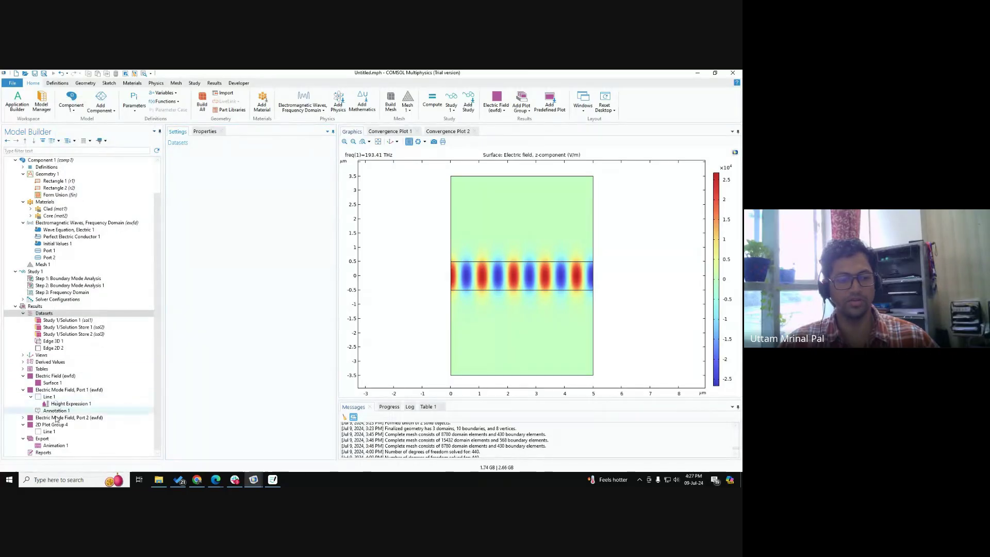
left_click(52, 445)
key("ctrl")
key("ctrl")
key("ctrl")
key("ctrl")
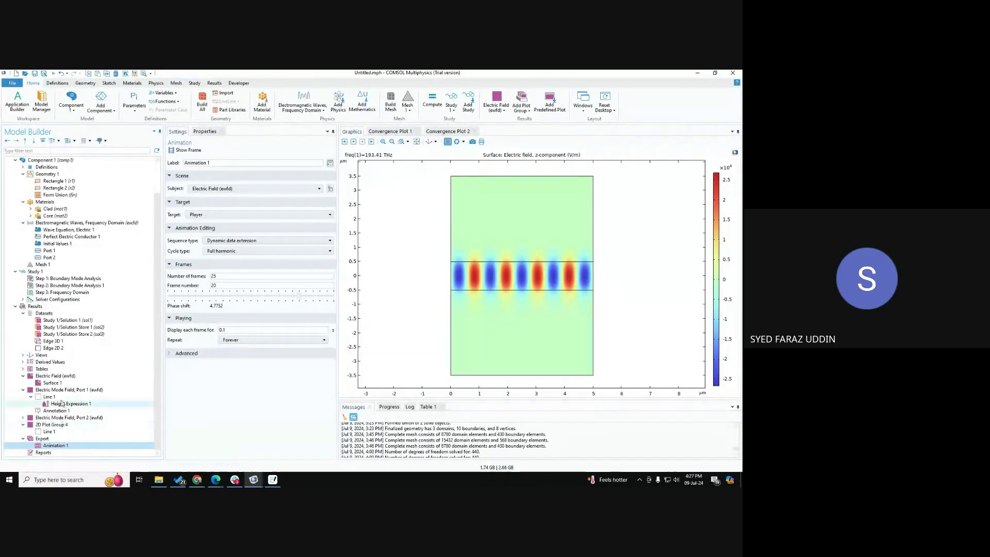
left_click(58, 384)
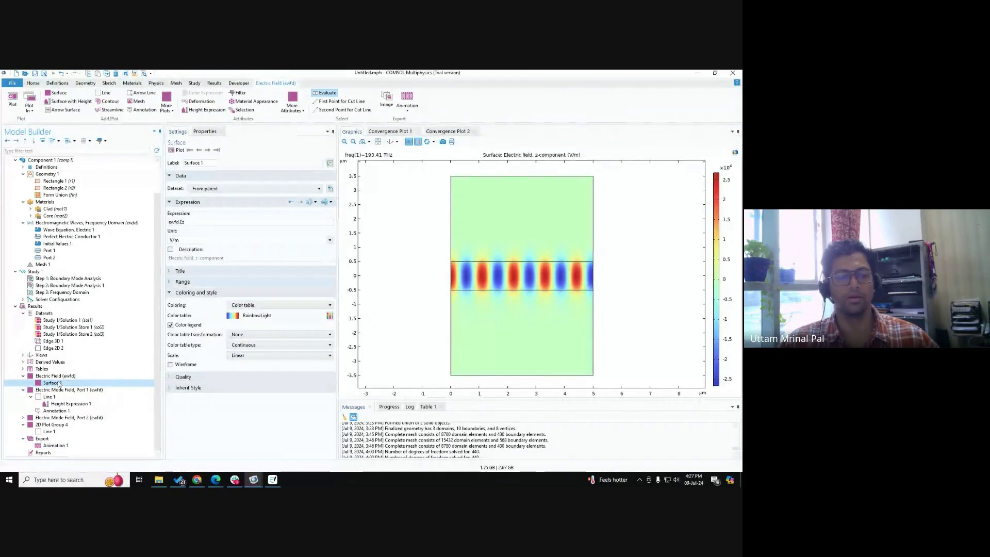
left_click(55, 446)
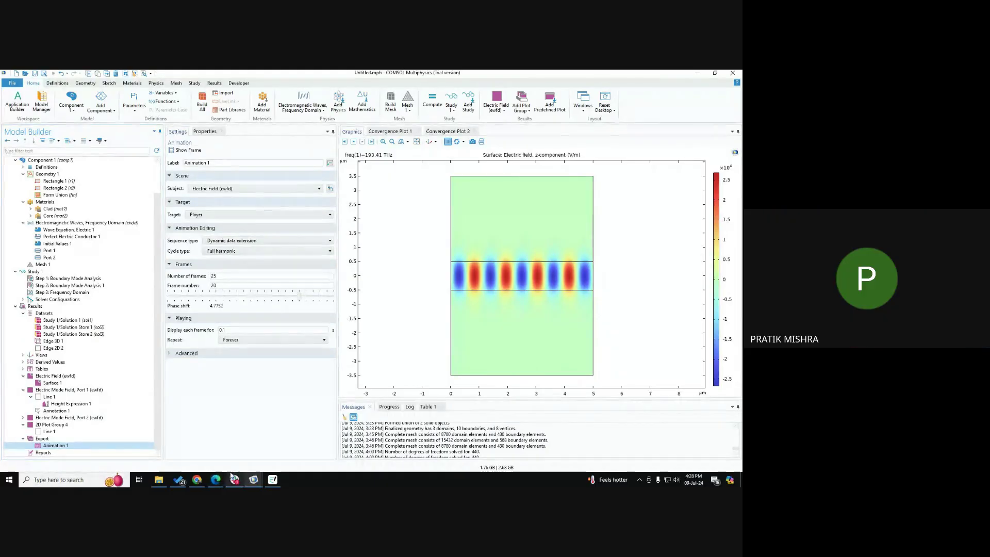
Step: Switch to the Google Meet call to check it and return to COMSOL Multiphysics
left_click(215, 480)
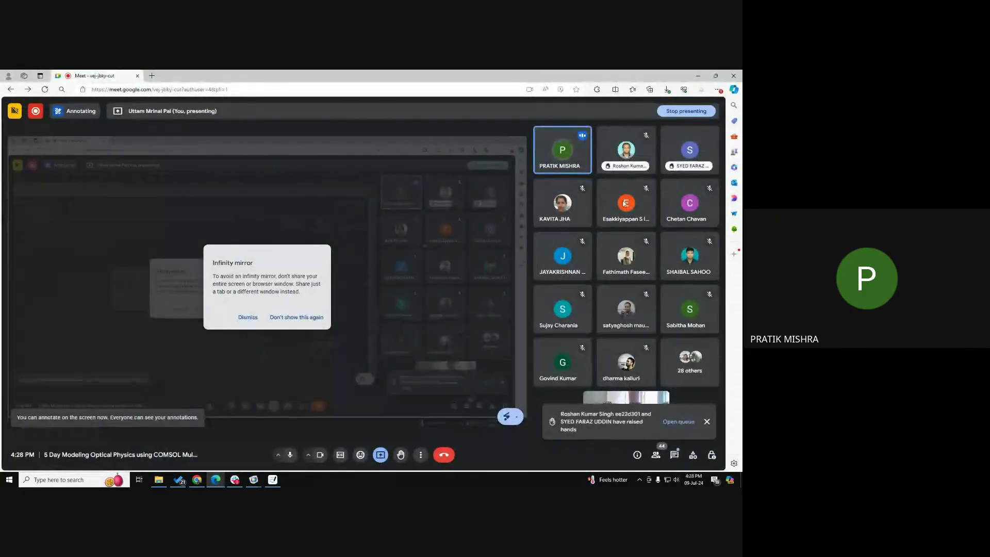
left_click(697, 76)
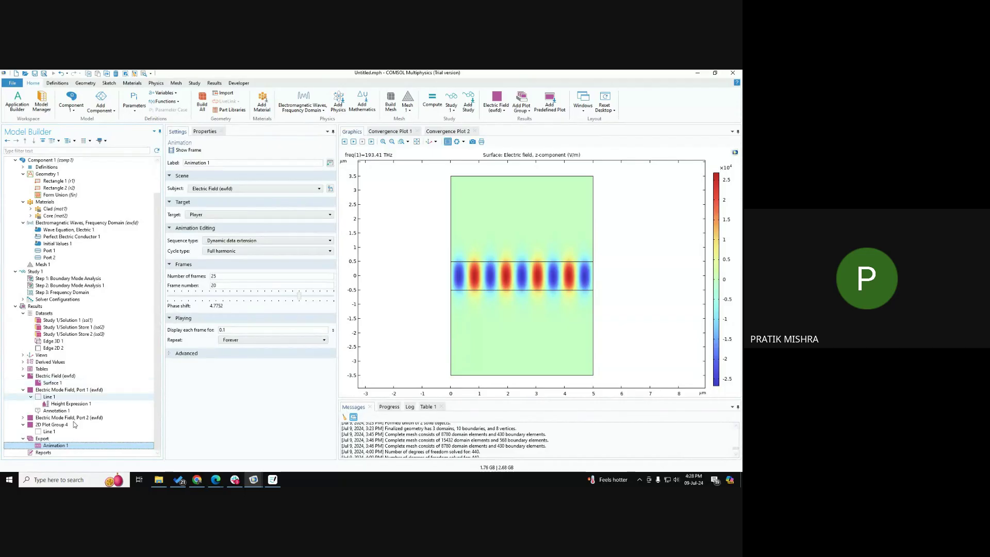
Step: Examine the animation's sequence type and number of frames
left_click(232, 241)
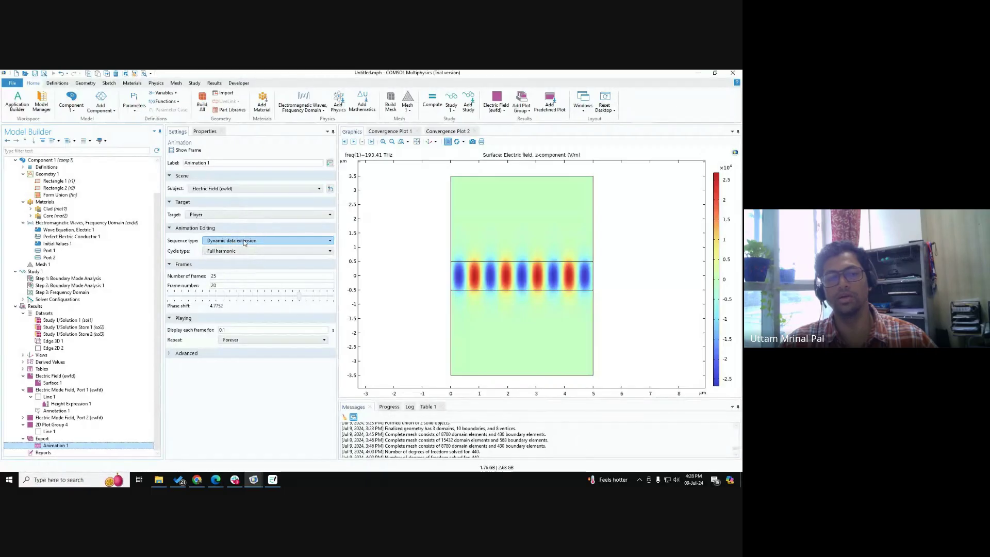
left_click(257, 276)
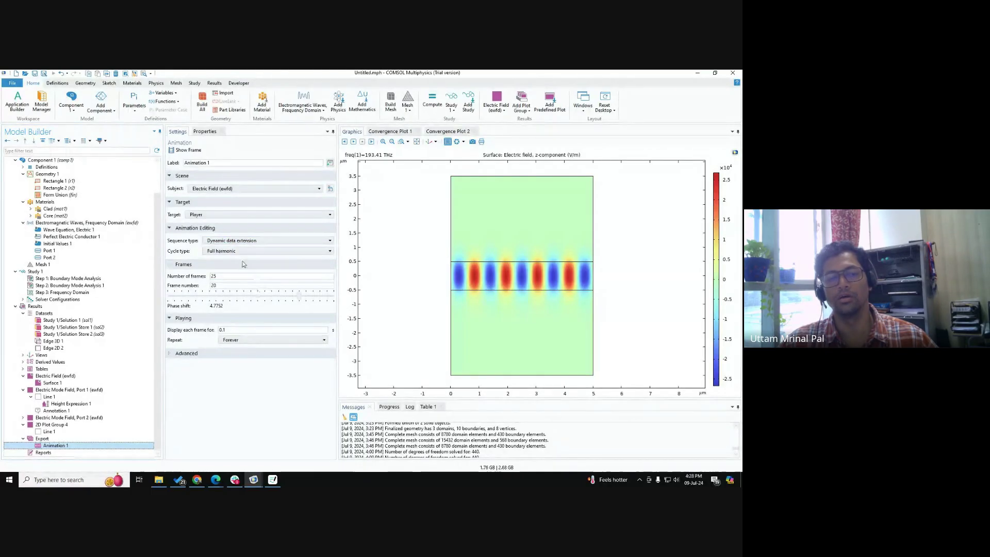
left_click(222, 241)
left_click(220, 275)
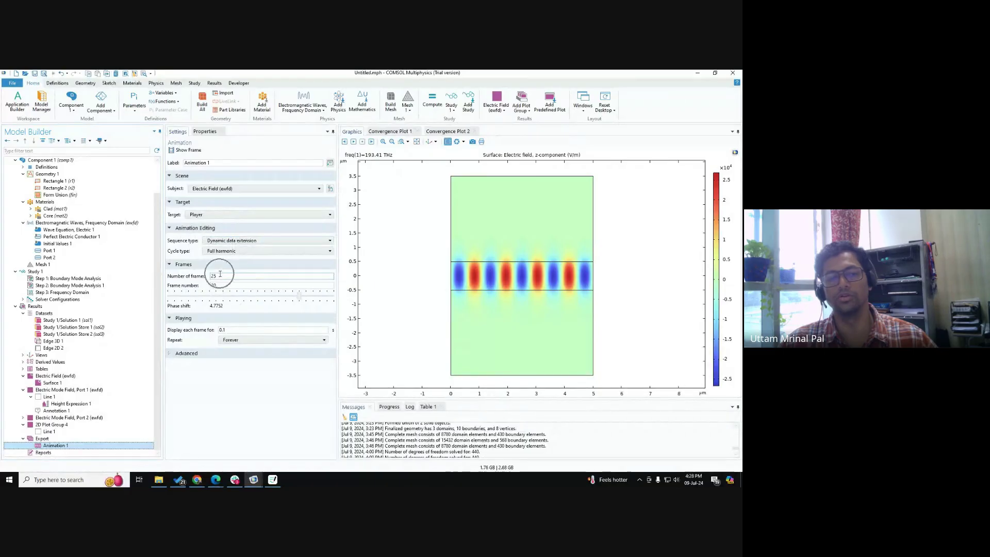
key("ctrl")
key("ctrl")
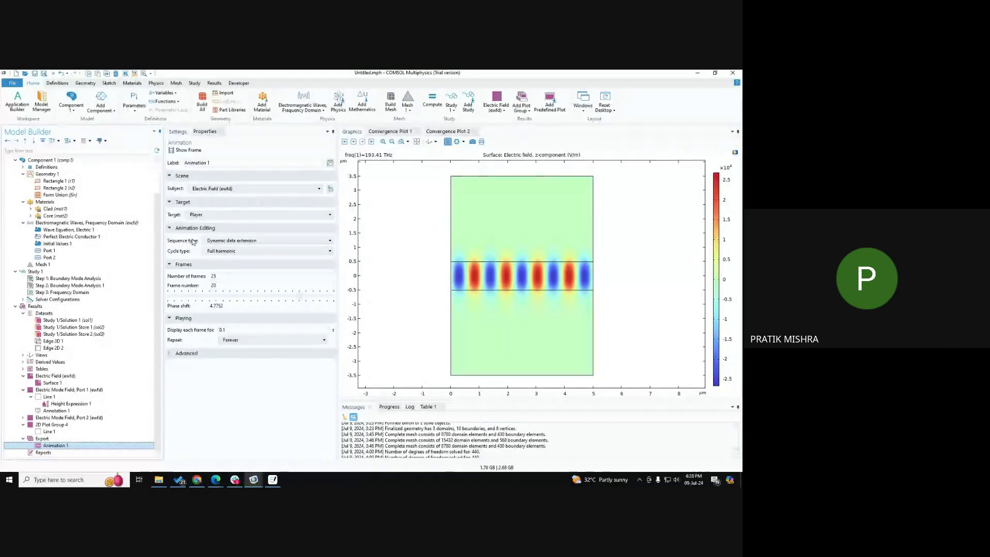
Step: Move the electric field animation to frame 25 and back to frame 1
left_click_drag(300, 297, 349, 300)
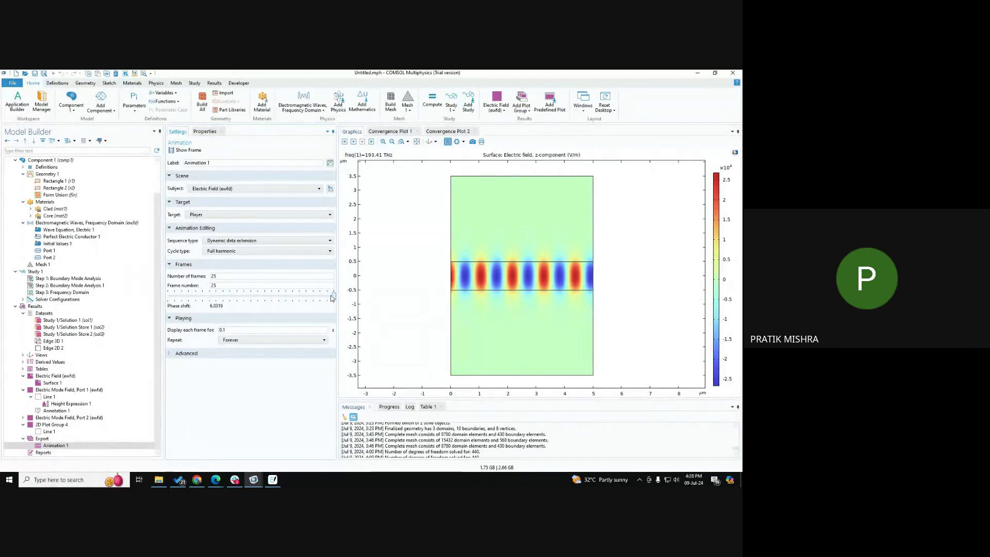
left_click_drag(331, 296, 128, 314)
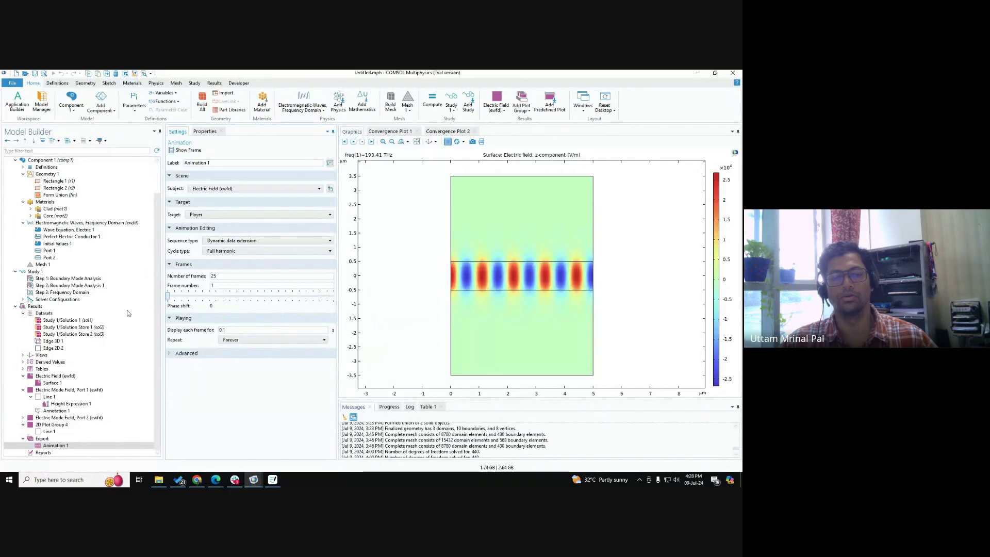
left_click(231, 238)
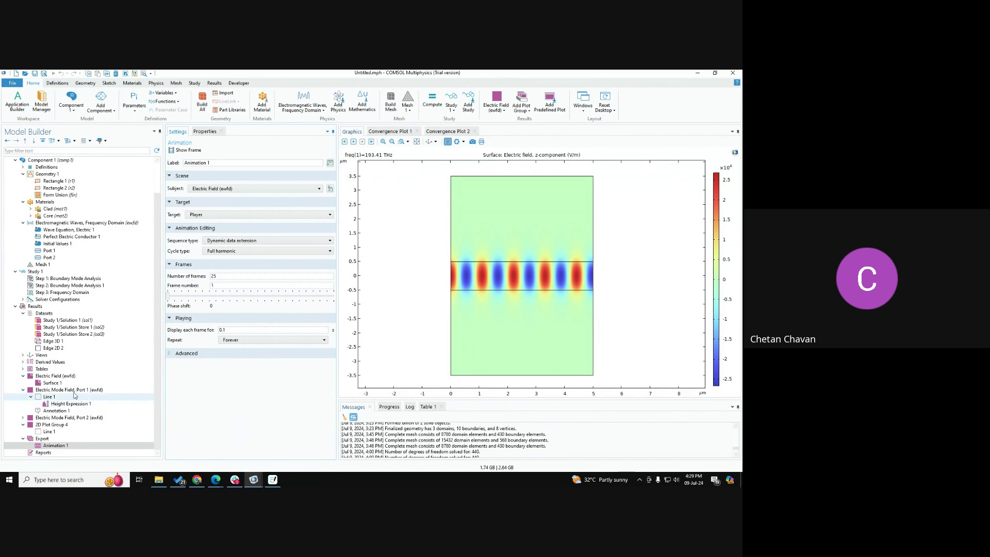
Step: Copy the expression ewfd.Ez from the surface plot of the Electric Field group
left_click(51, 383)
double_click(180, 222)
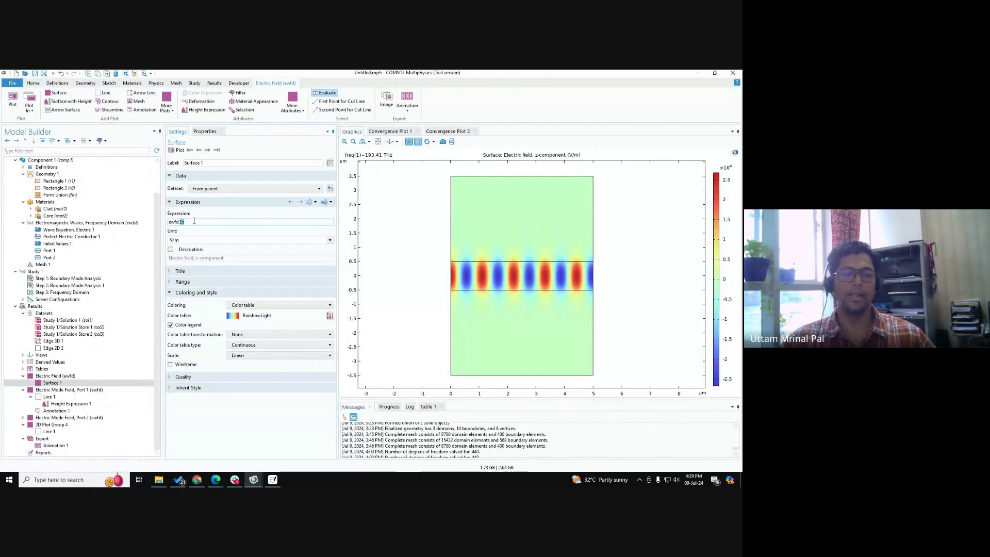
left_click(192, 221)
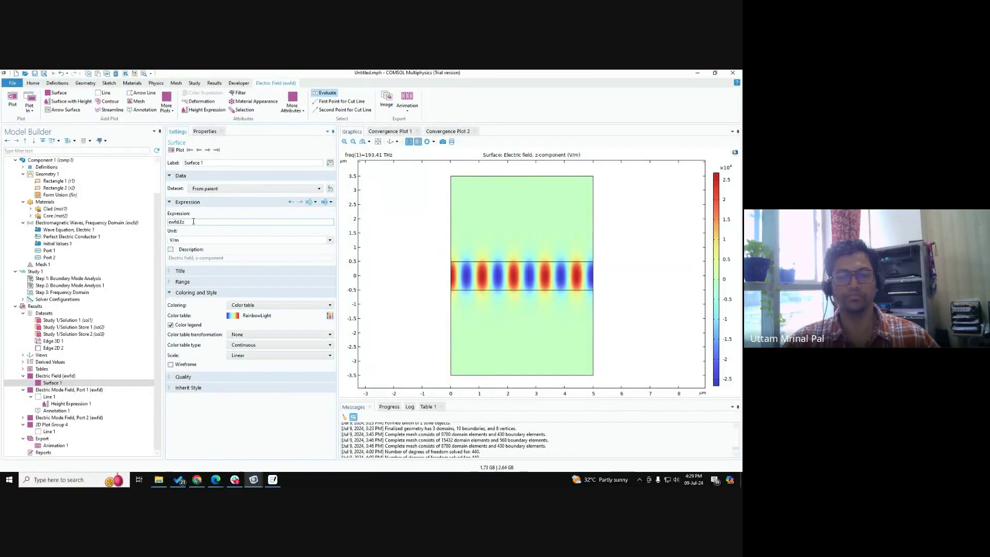
left_click_drag(193, 222, 93, 220)
key("ctrl+c")
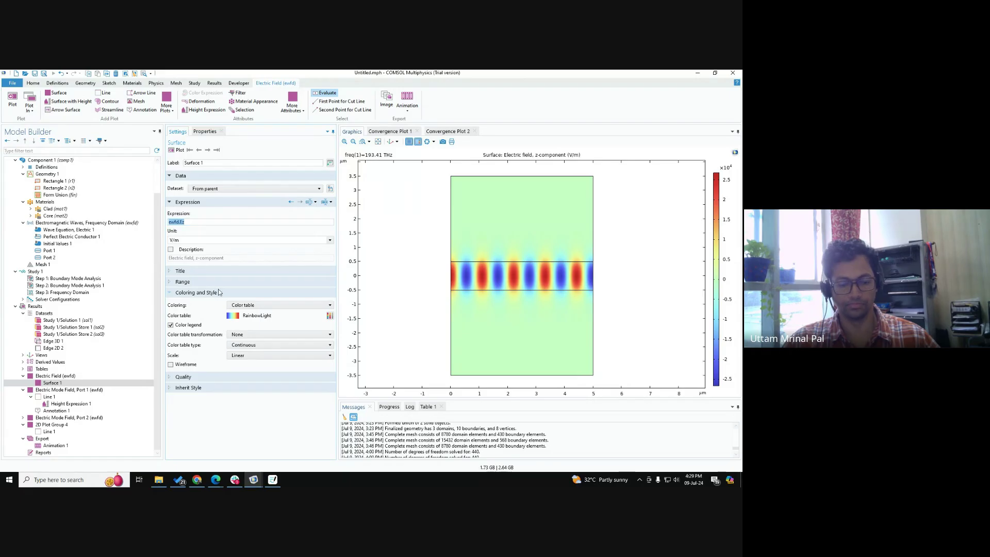
Step: Switch to Google Meet, send the copied expression ewfd.Ez as an in-call message, and return to COMSOL Multiphysics
left_click(214, 484)
left_click(258, 444)
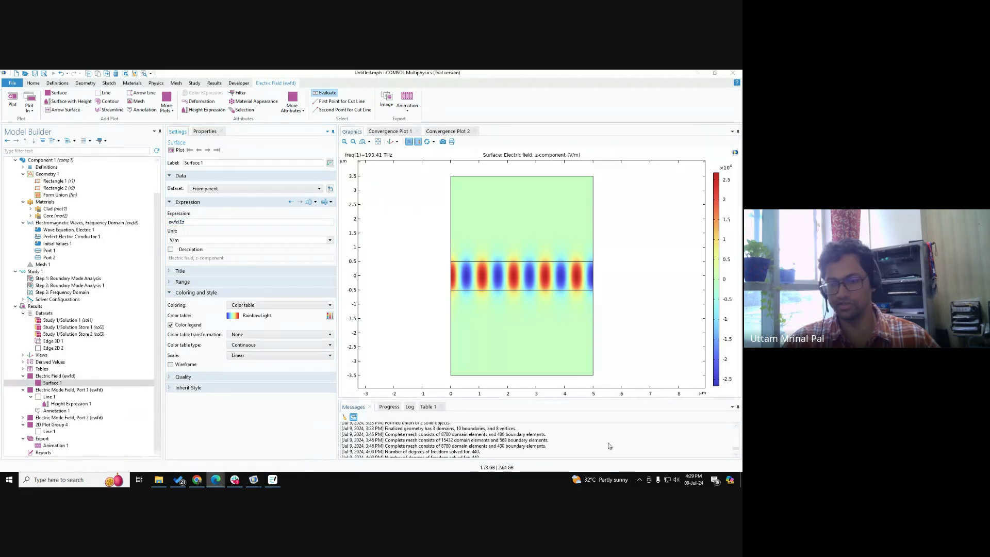
left_click(661, 423)
key("ctrl+v")
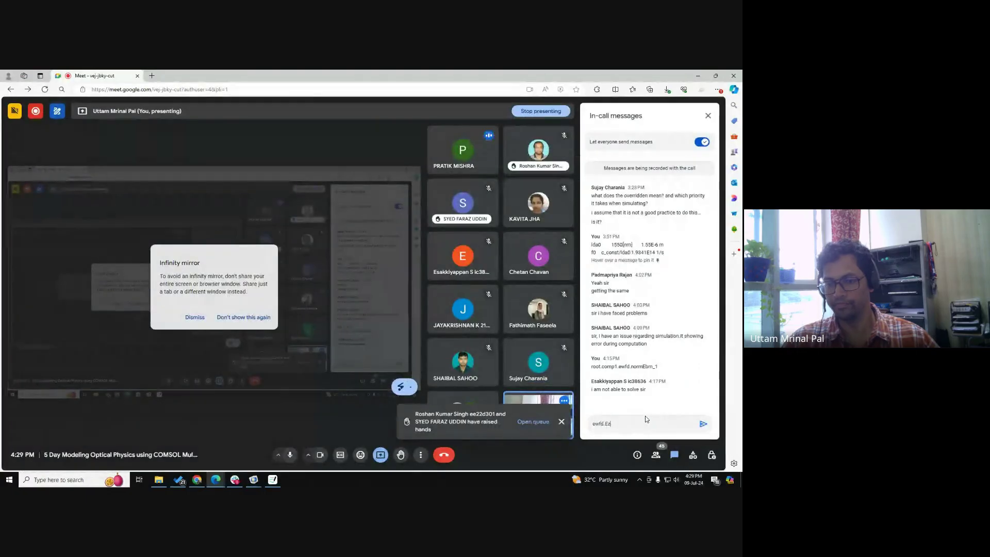
key("Return")
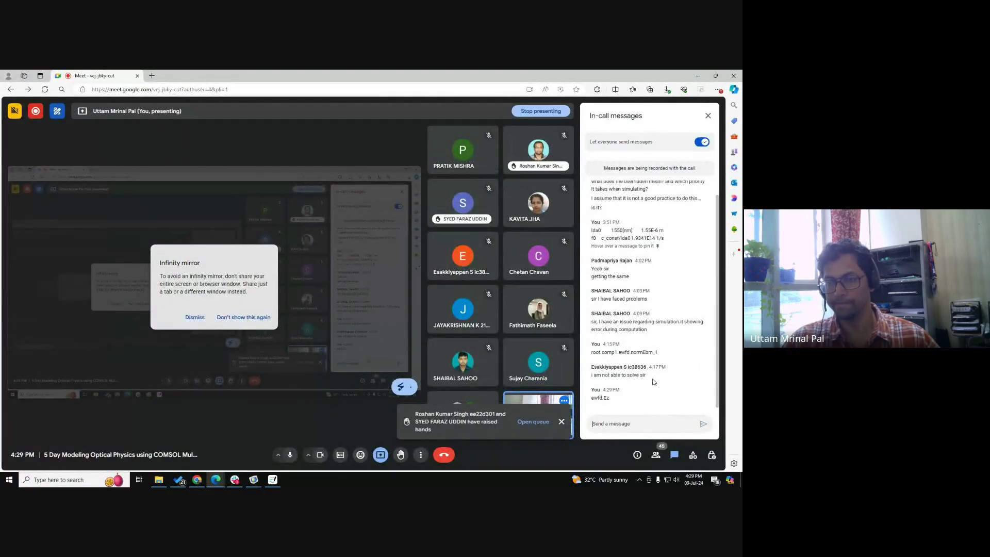
left_click(700, 77)
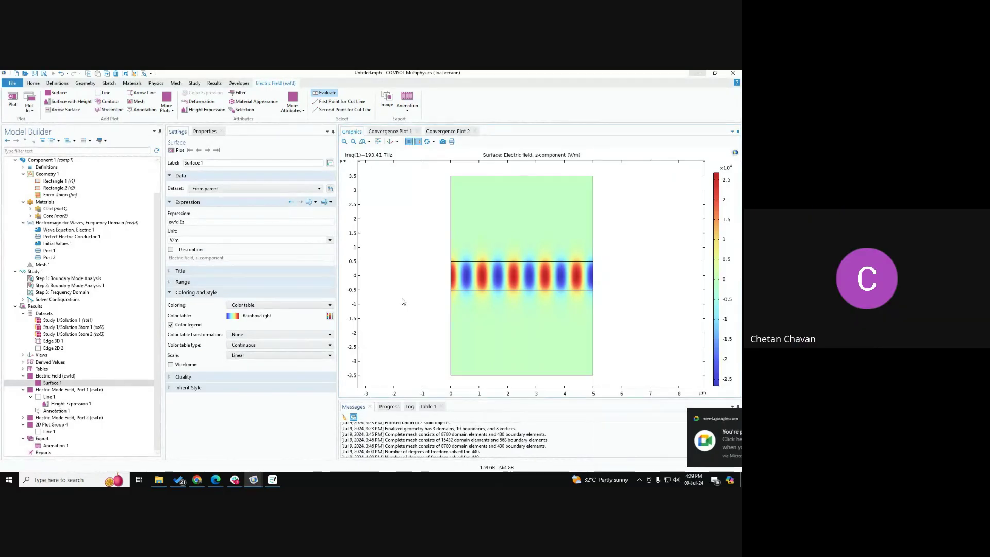
Step: Add a Cut Line 2D dataset to the results and plot it
left_click(52, 446)
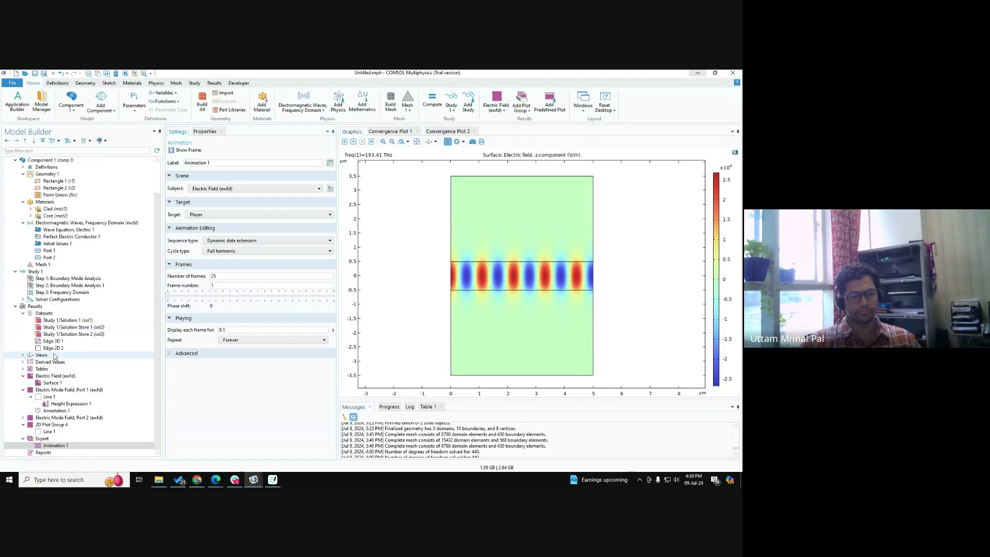
right_click(47, 313)
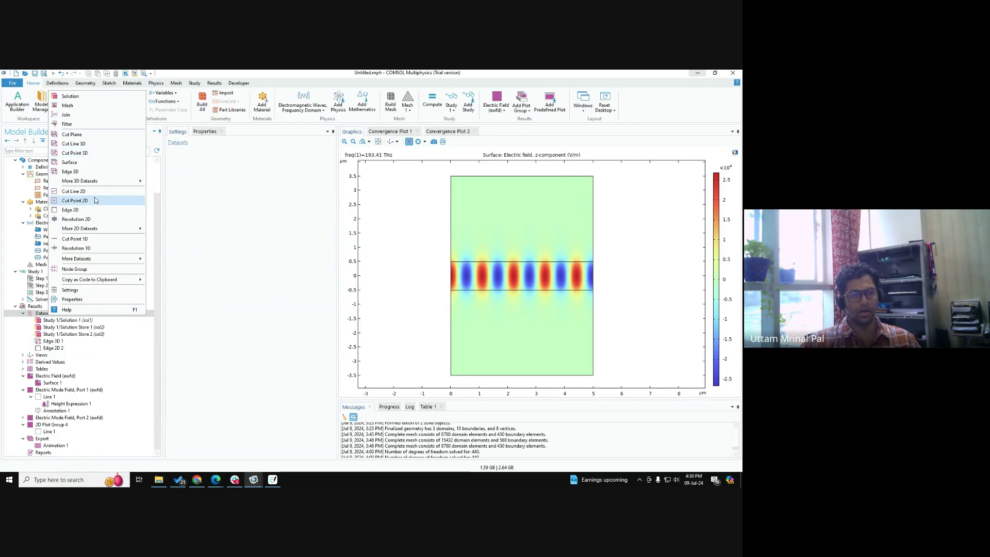
key("ctrl")
key("ctrl")
key("ctrl")
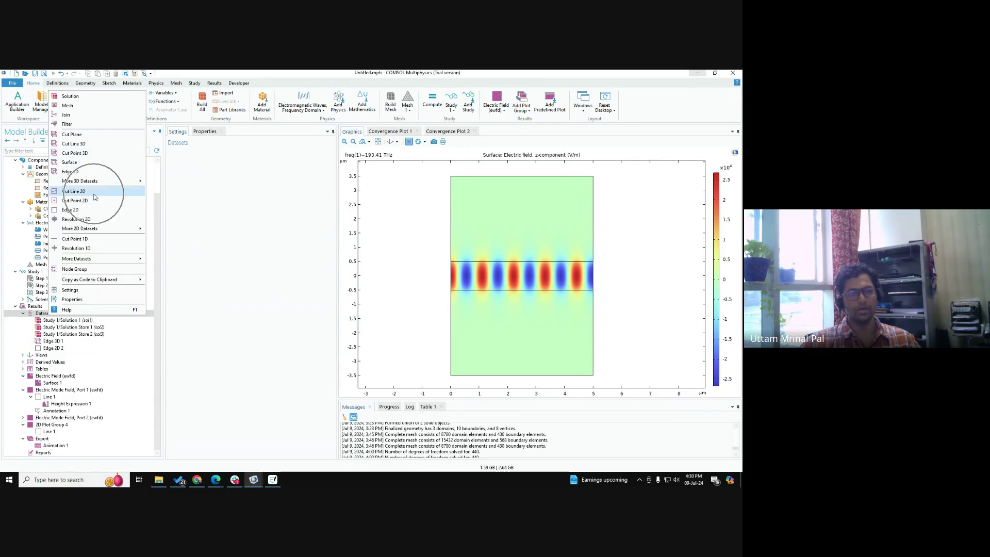
left_click(95, 194)
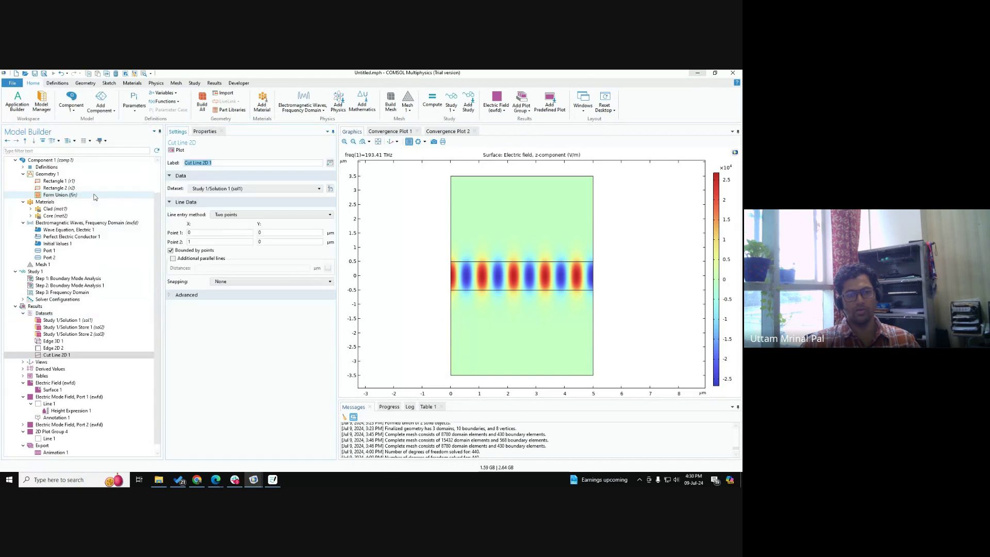
left_click(176, 151)
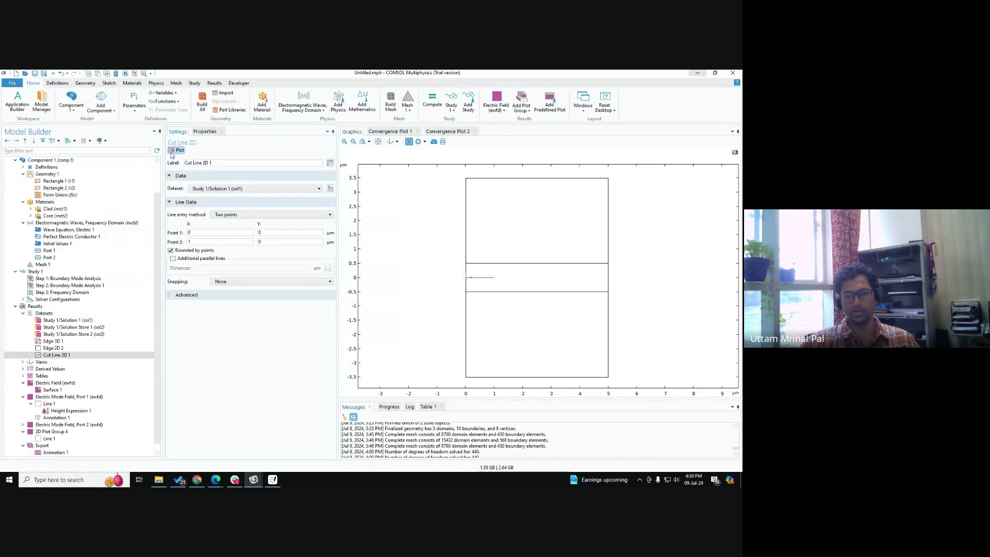
Step: Set the cut line's Point 2 X coordinate to 5 µm and replot the line
key("ctrl")
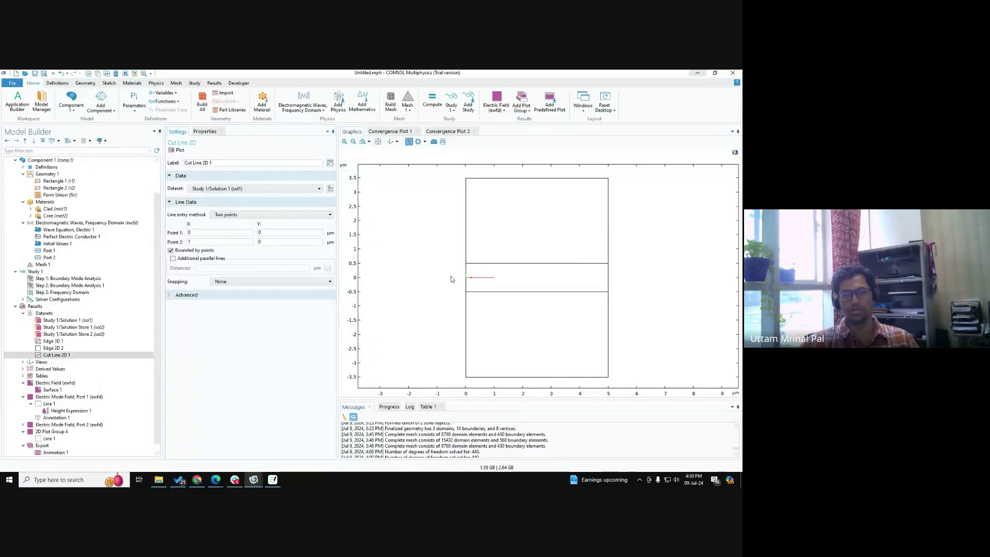
left_click(194, 242)
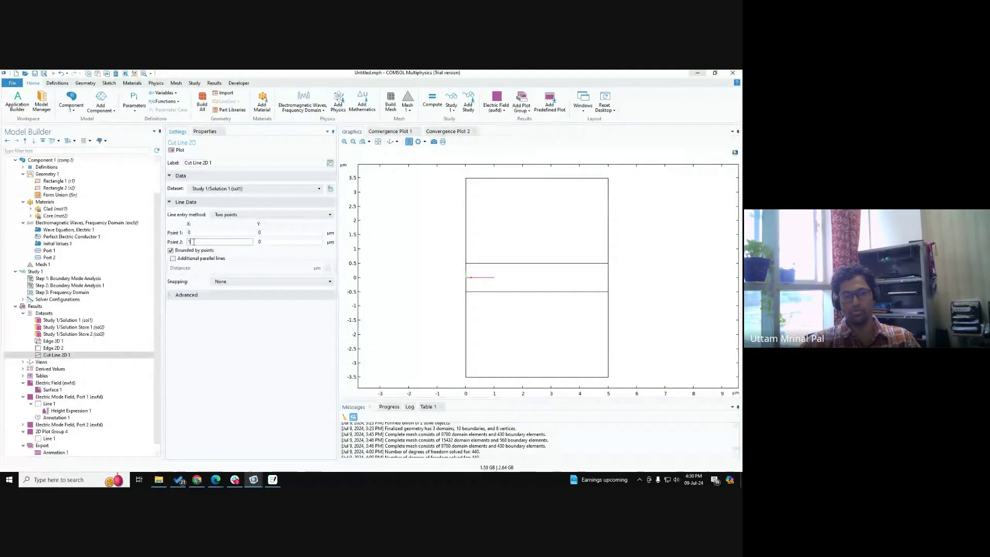
key("BackSpace")
type("5")
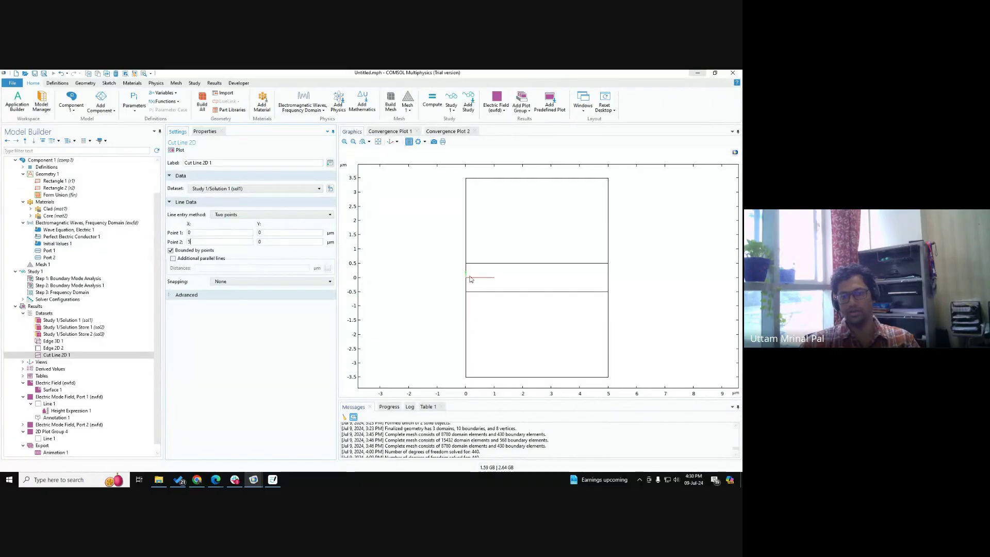
left_click(180, 152)
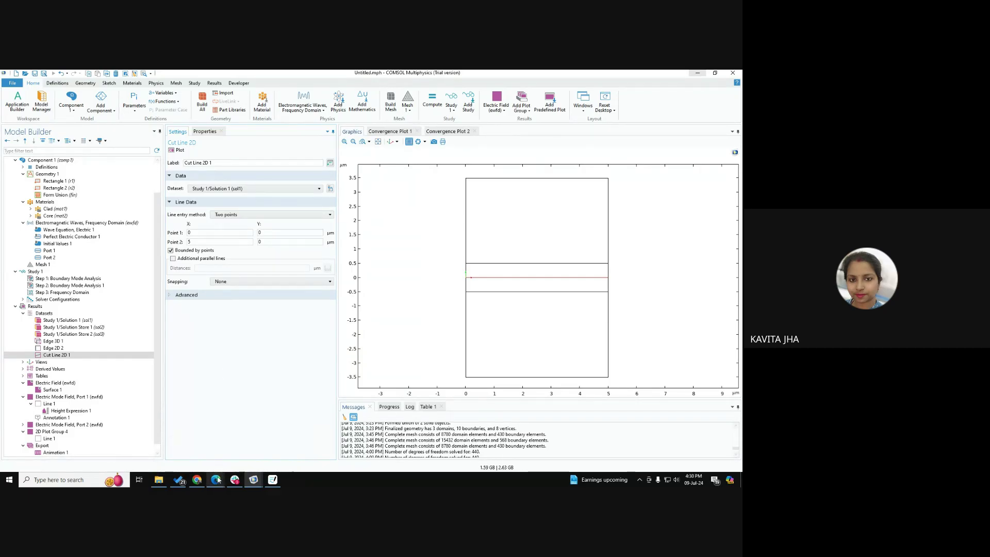
Step: Switch to the Google Meet call and mute the microphone
mouse_move(217, 480)
left_click(195, 458)
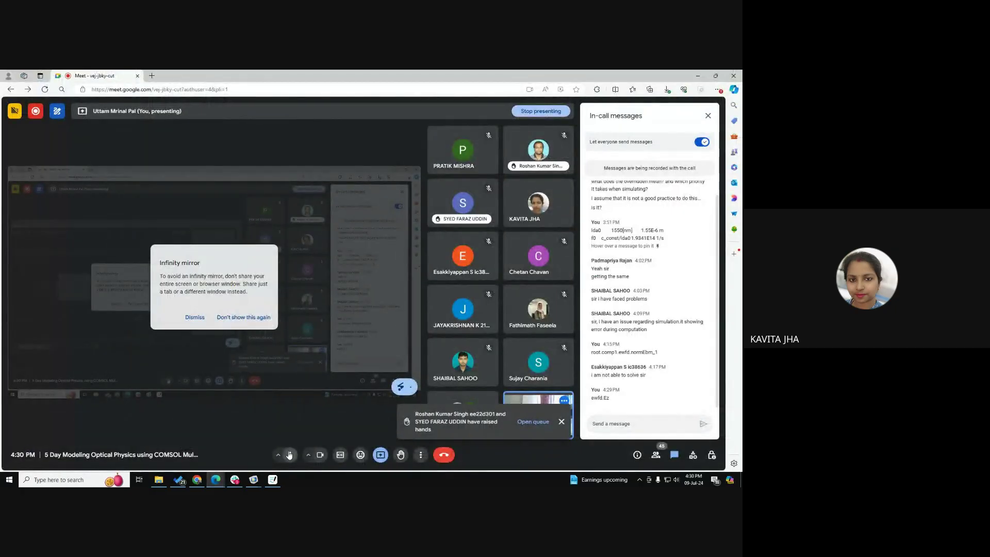
left_click(289, 455)
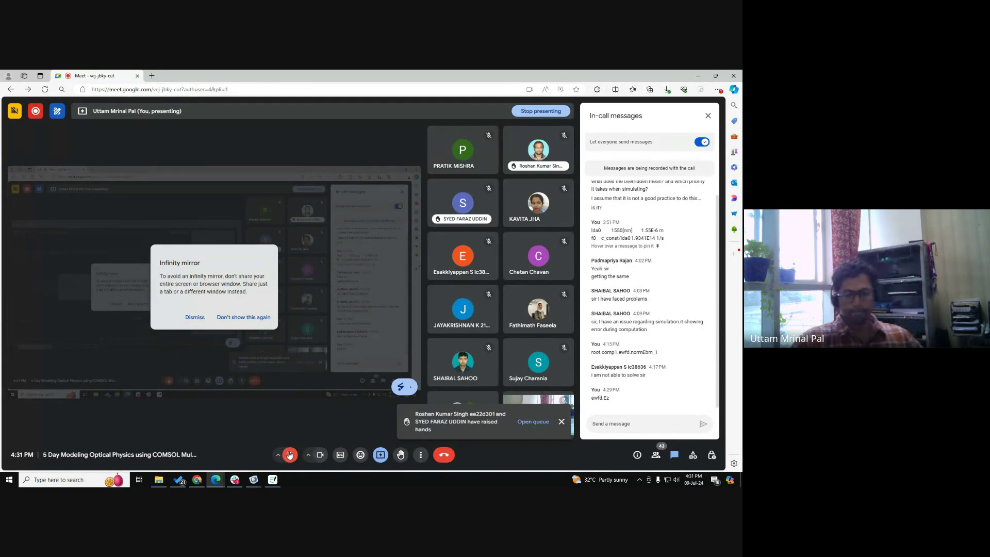
Step: Unmute the microphone in the Google Meet call and return to COMSOL Multiphysics
left_click(290, 455)
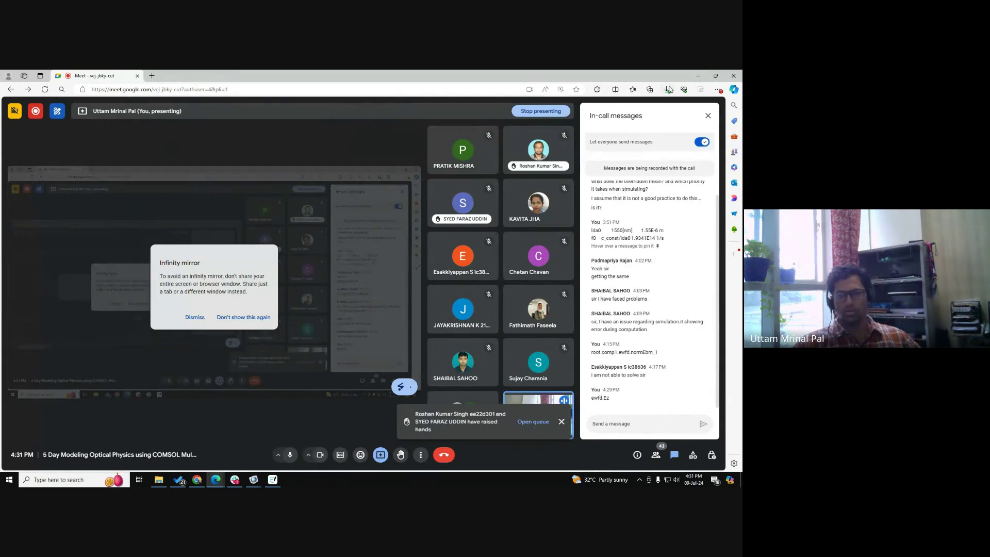
left_click(697, 76)
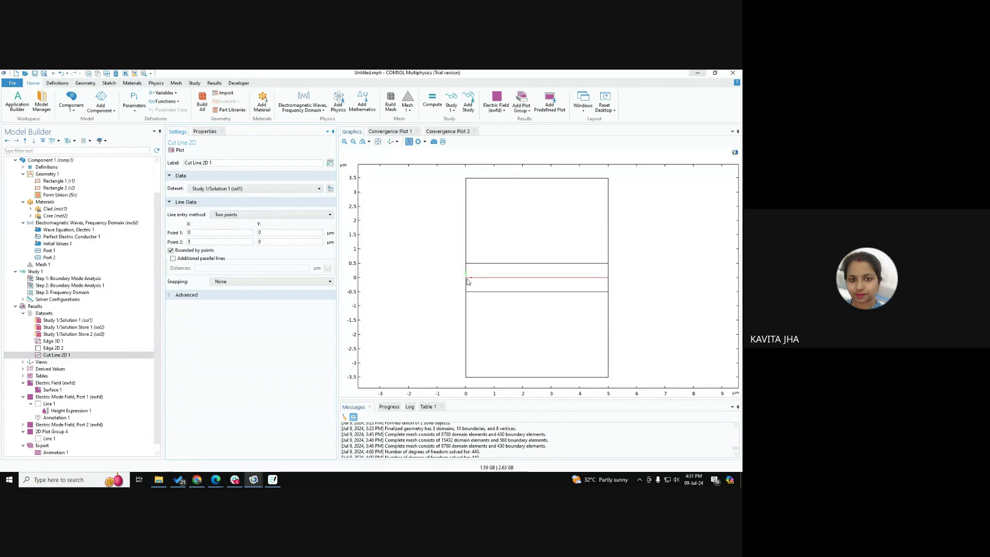
Step: Examine how the cut line's Point 1 and Point 2 coordinates correspond to its two ends in the geometry
left_click(196, 233)
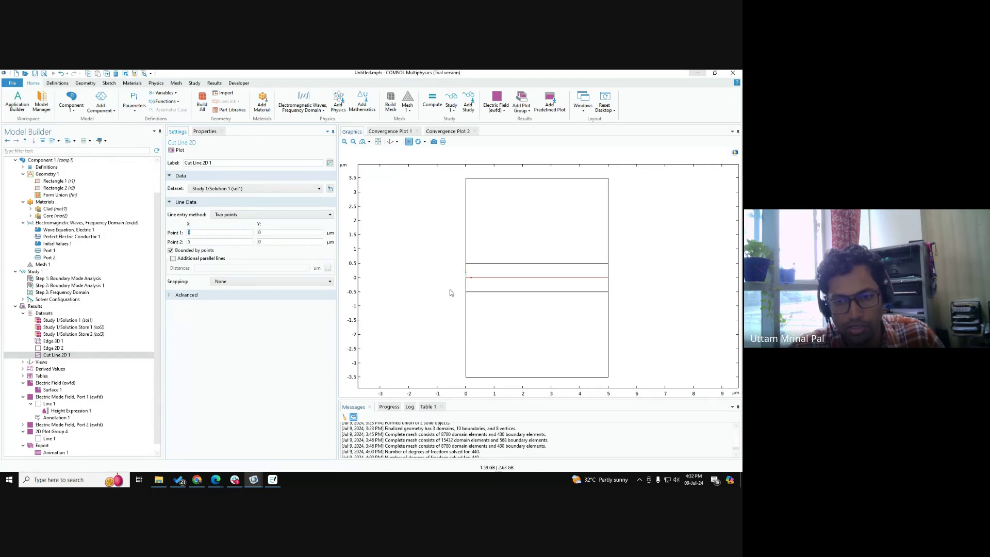
left_click(468, 280)
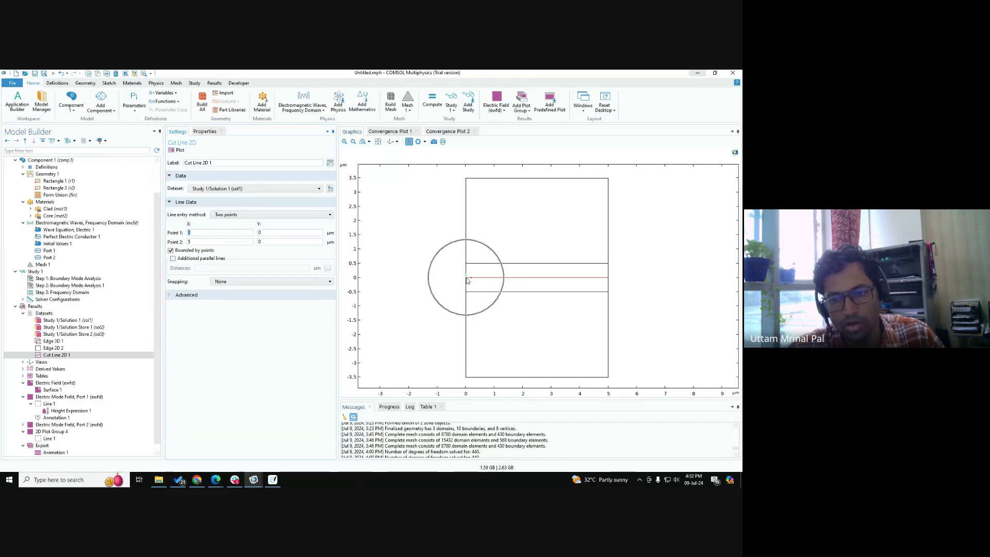
left_click(606, 280)
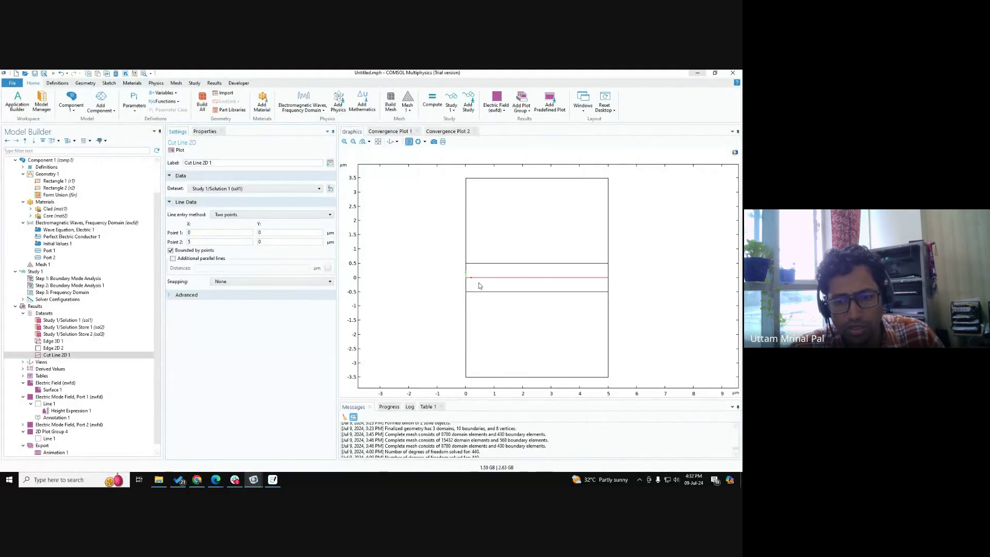
left_click(467, 393)
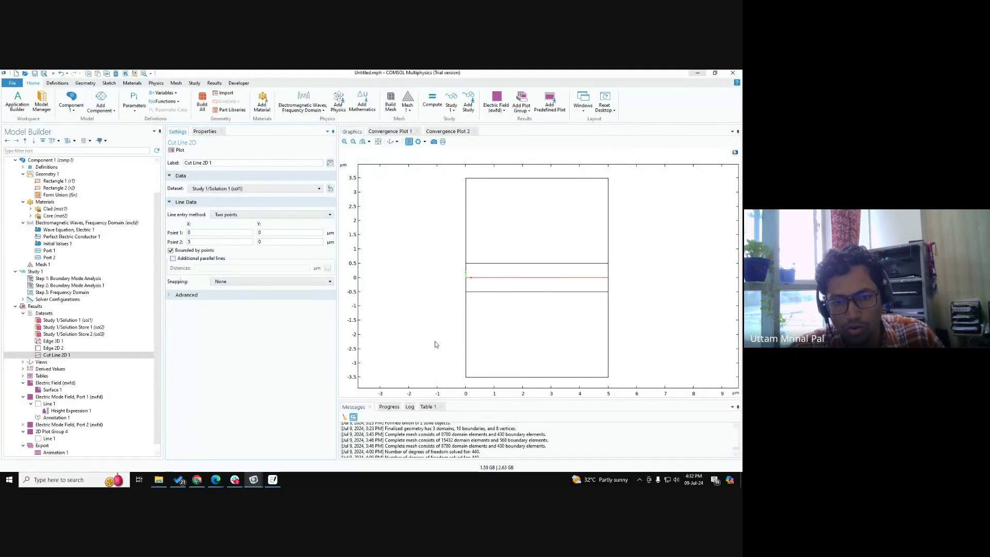
left_click(193, 233)
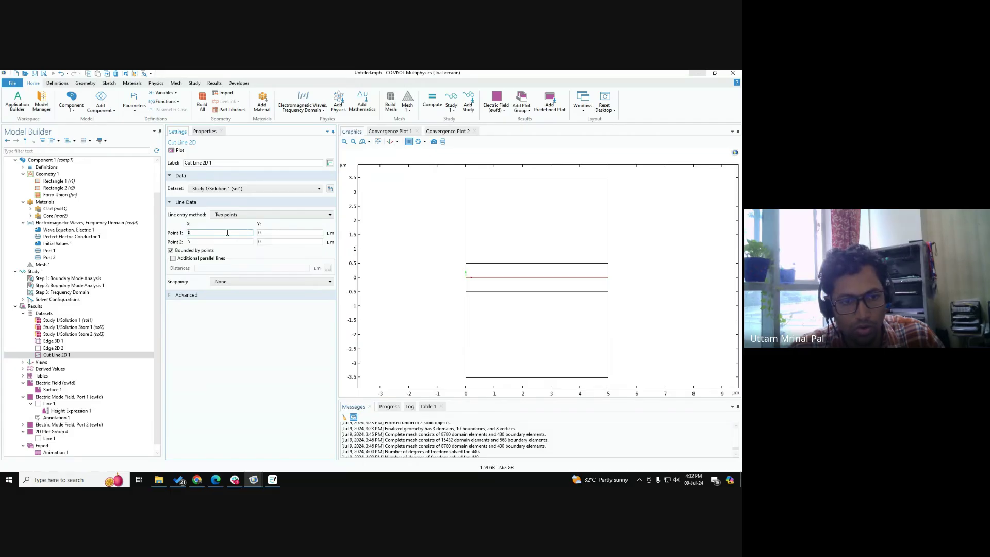
left_click(262, 232)
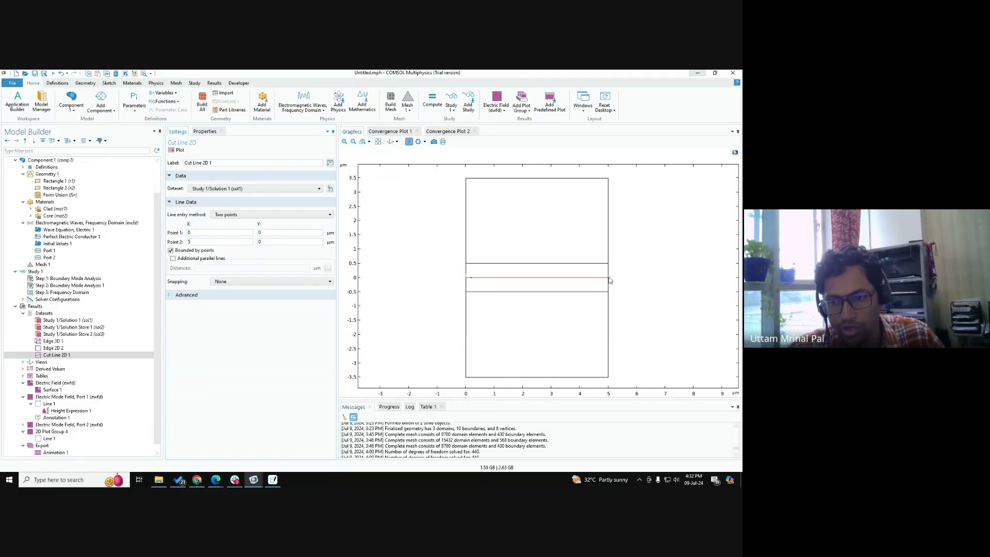
left_click(272, 242)
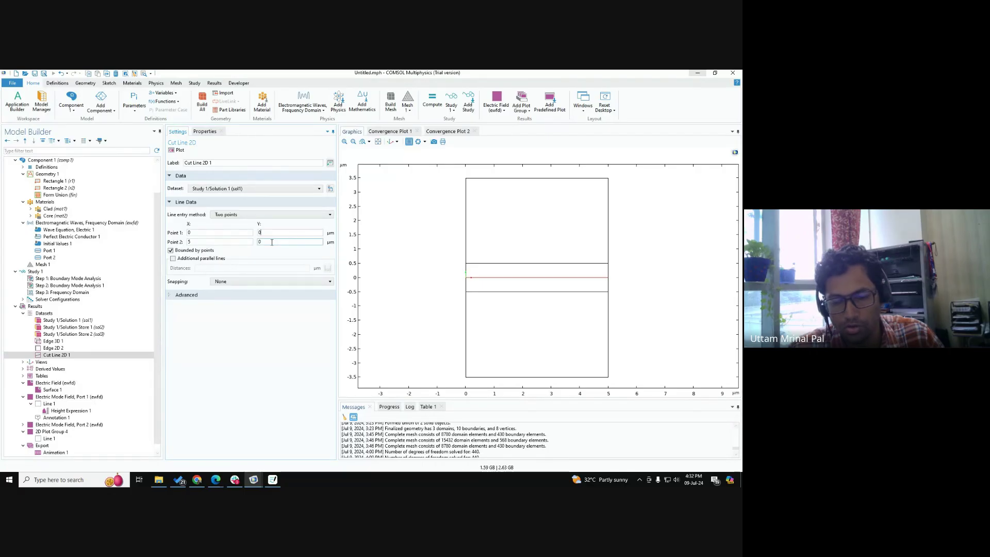
key("super+shift+s")
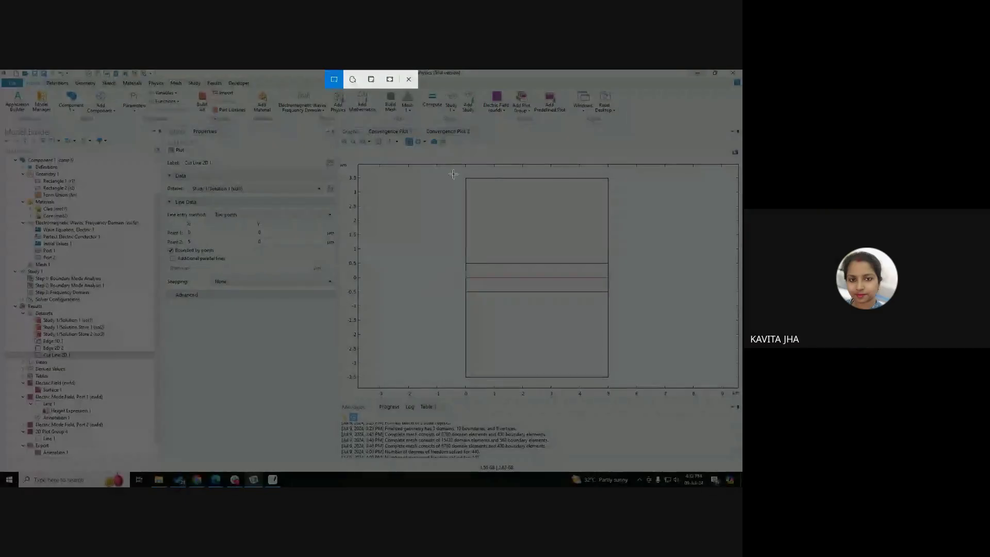
key("Escape")
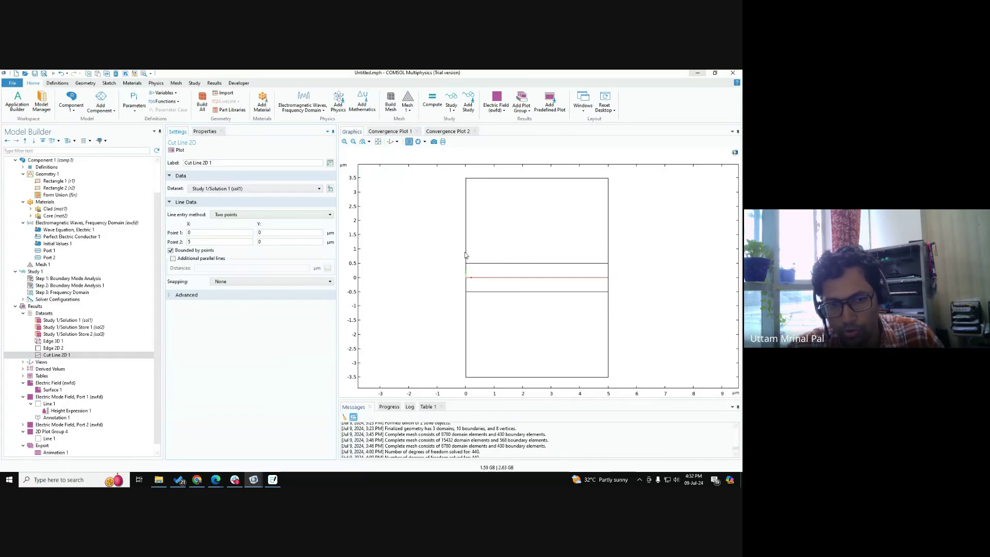
Step: Set the Y coordinates of both cut line points to 1 µm and replot the line
left_click_drag(264, 233, 208, 236)
type("11")
left_click(174, 151)
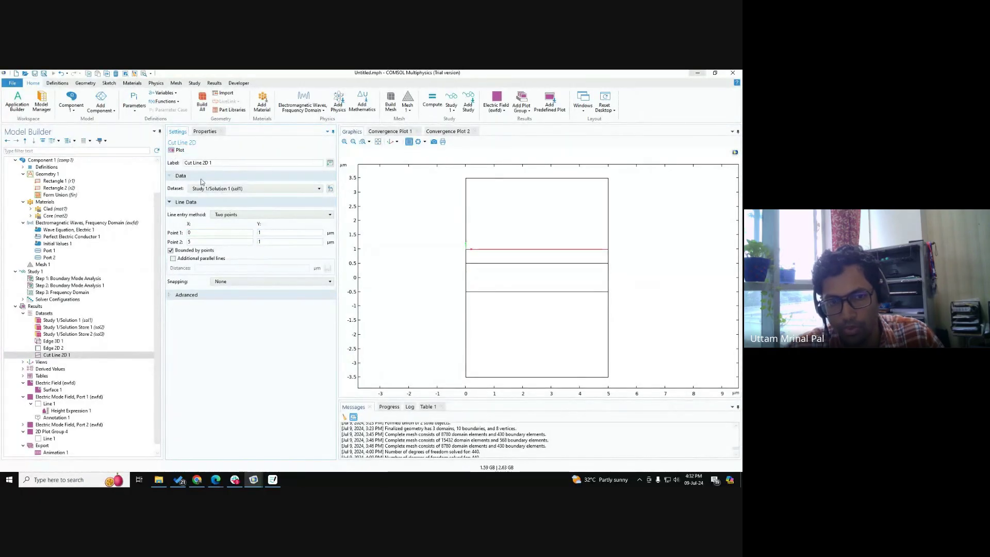
Step: Restore the Y coordinates of both cut line points to 0 µm and replot the line
left_click_drag(266, 233, 237, 241)
type("00")
left_click(178, 152)
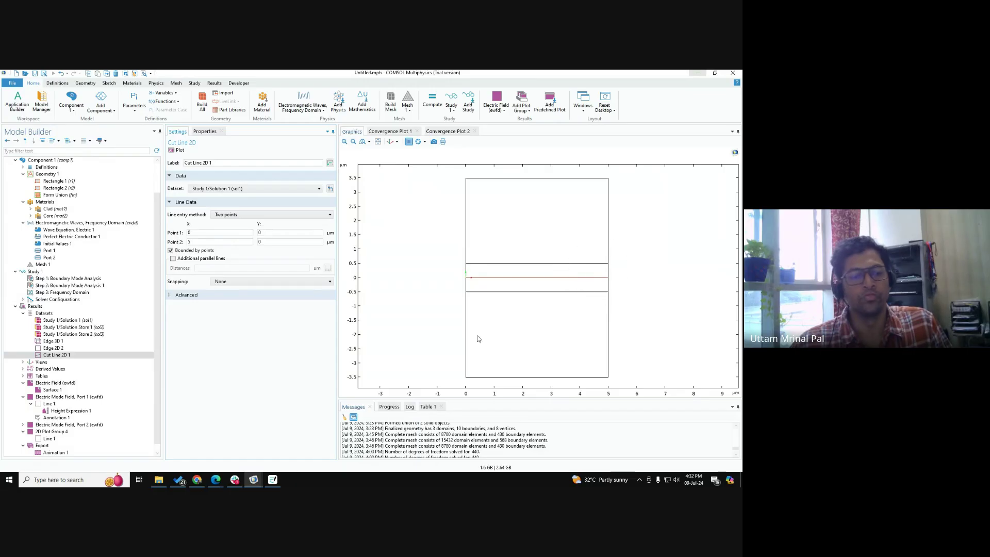
Step: Add a 1D Plot Group to the results
right_click(54, 307)
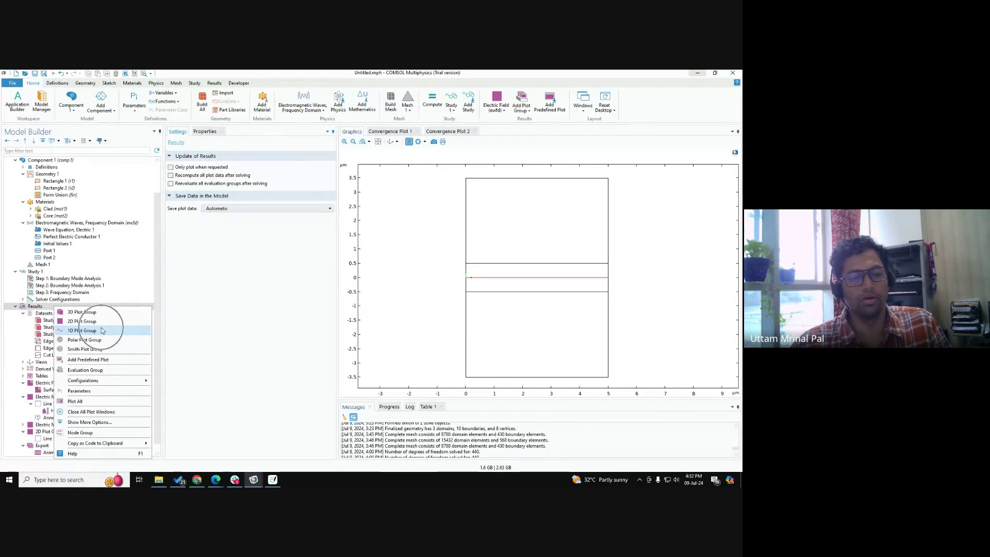
left_click(101, 331)
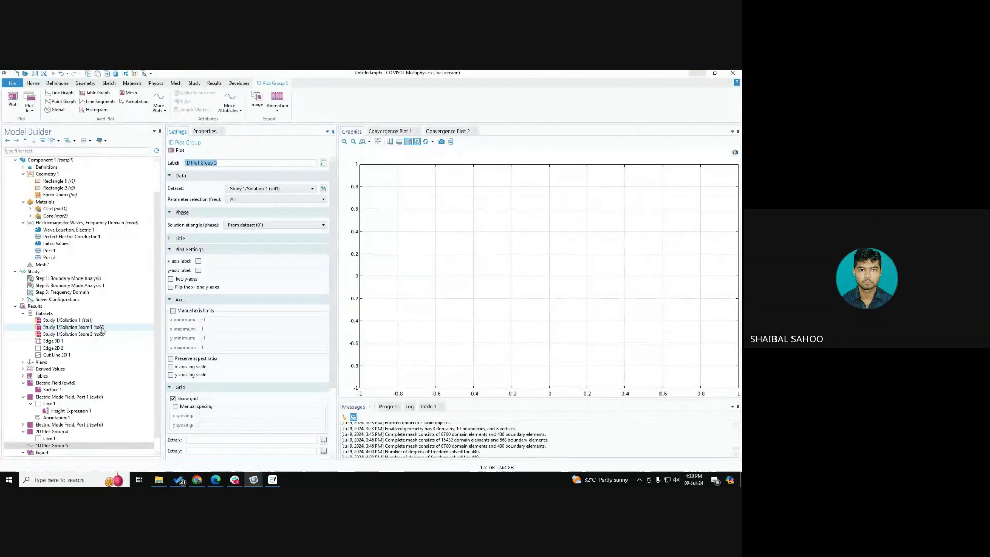
Step: Switch to the Google Meet call, dismiss the raised-hands notification, and return to COMSOL Multiphysics
left_click(214, 480)
left_click(193, 458)
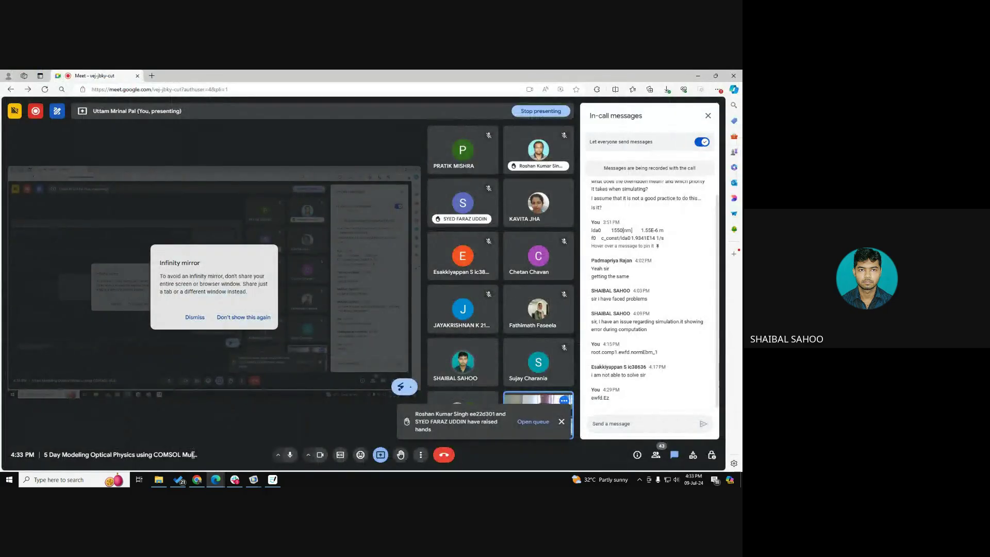
left_click(561, 423)
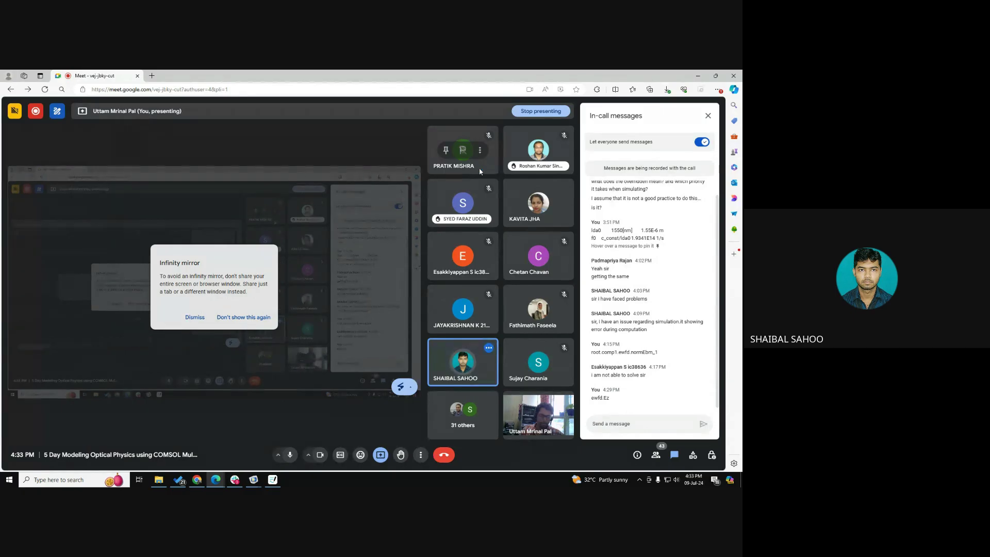
left_click(698, 76)
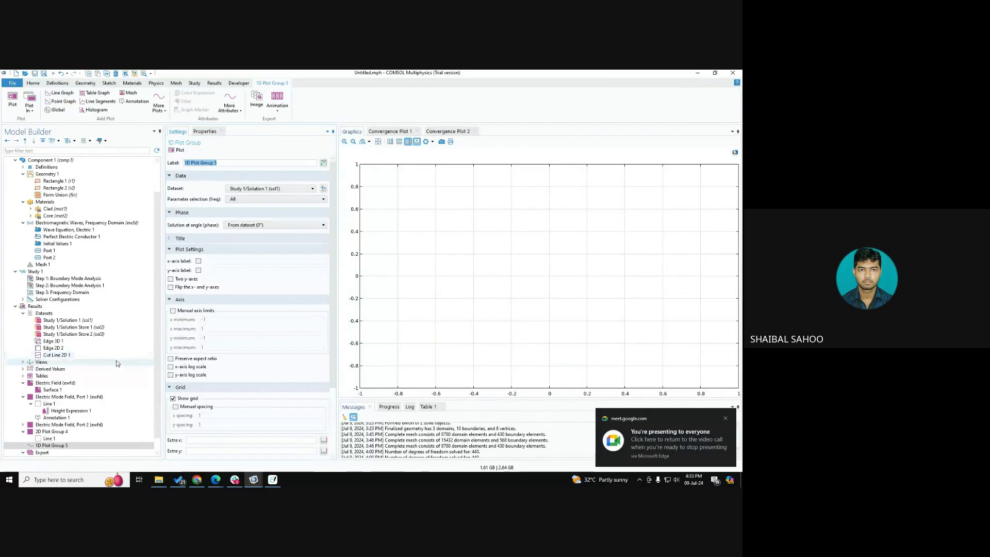
Step: Set the Y coordinates of both points of Cut Line 2D 1 to -0.5 µm and plot the line
left_click(80, 356)
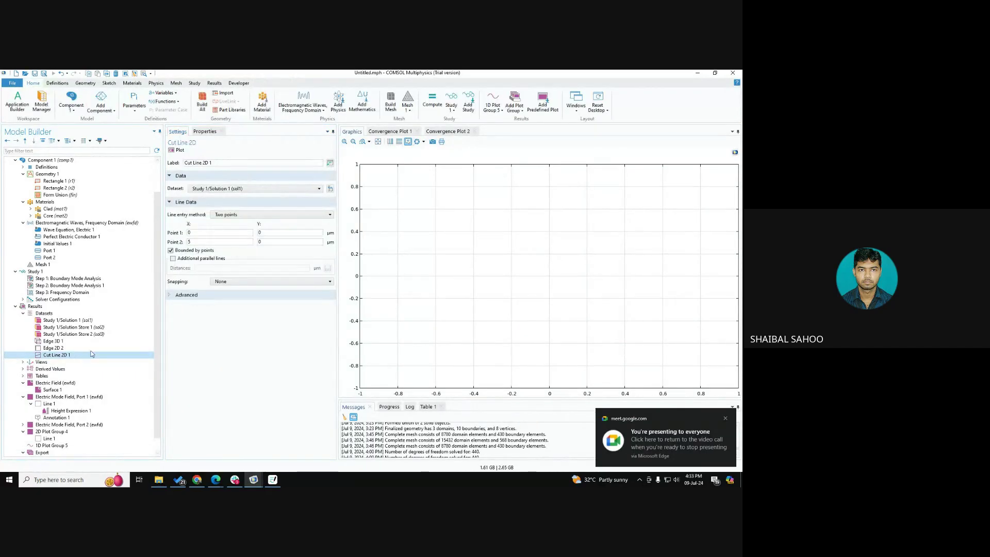
left_click(178, 150)
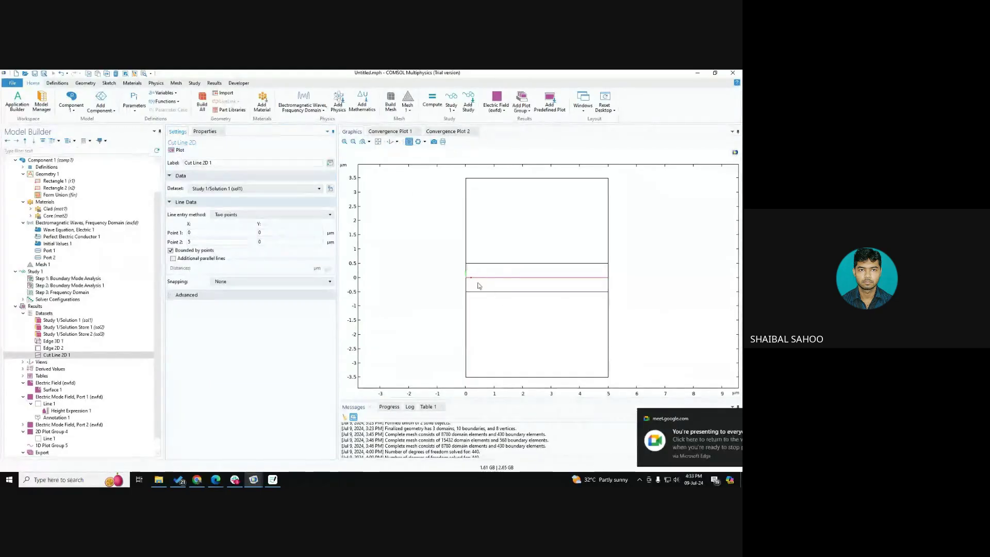
left_click(267, 232)
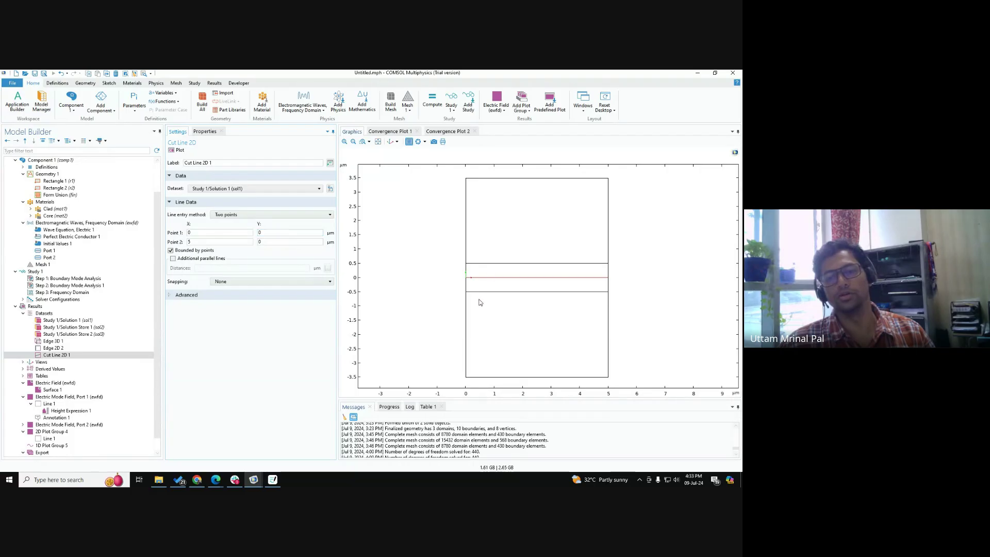
left_click_drag(262, 232, 224, 236)
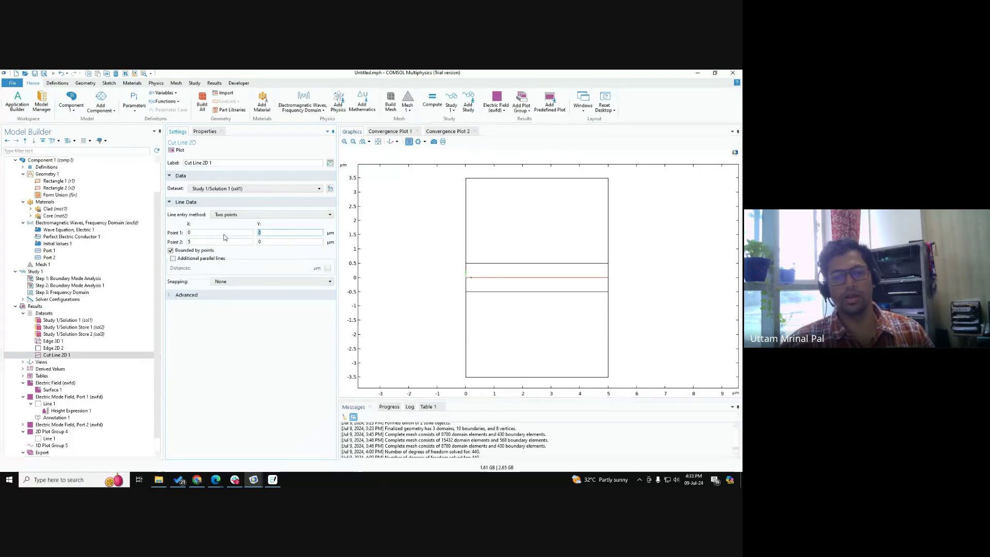
type("-0.5")
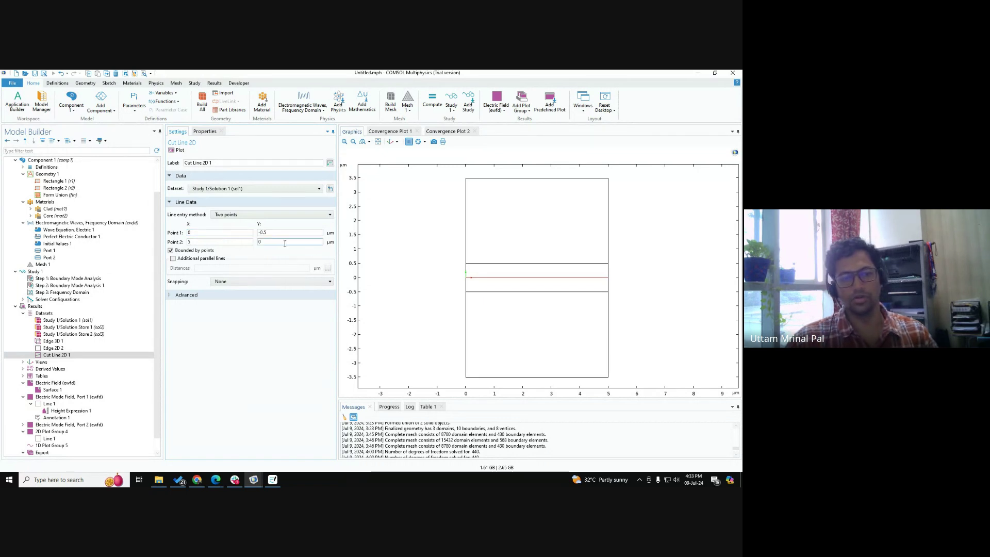
left_click_drag(284, 242, 189, 240)
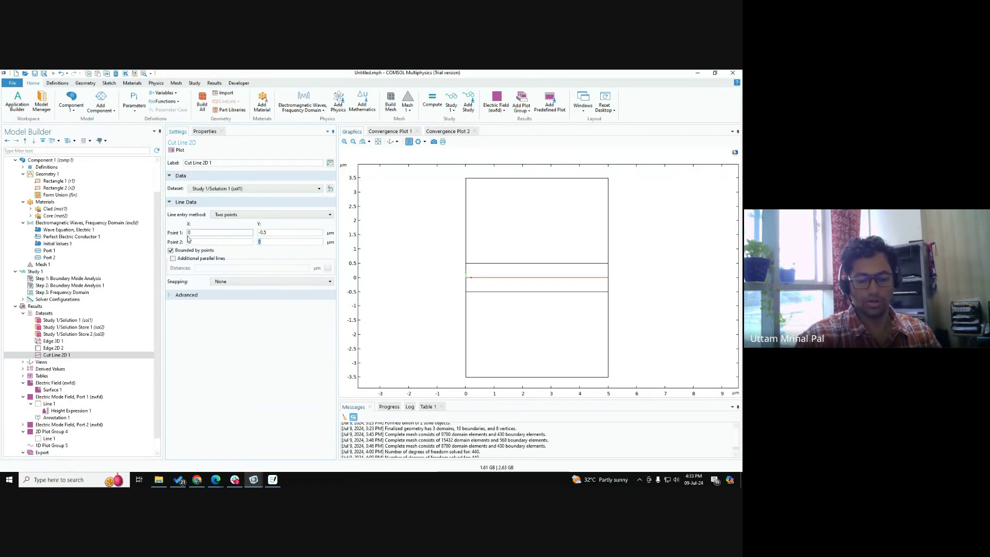
type("0")
type("-")
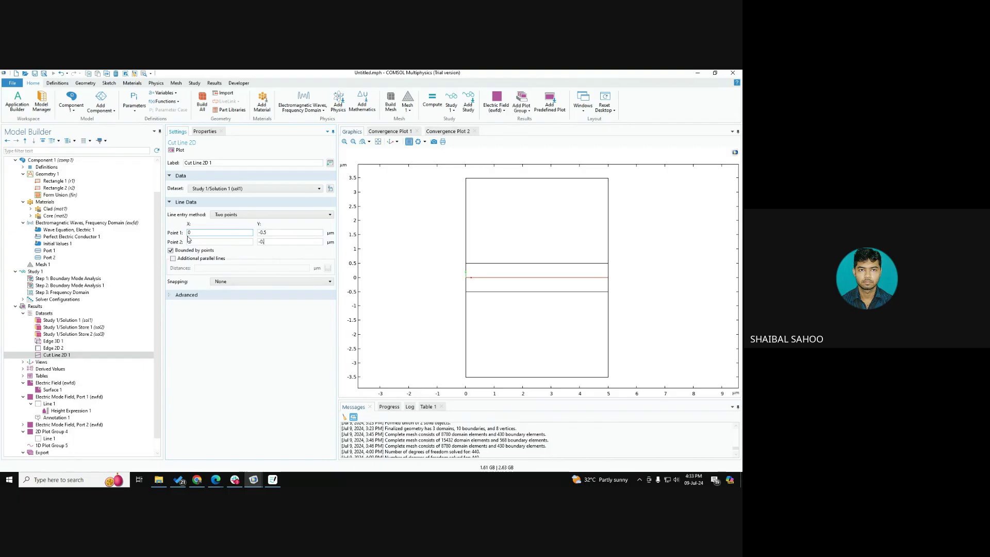
left_click(177, 150)
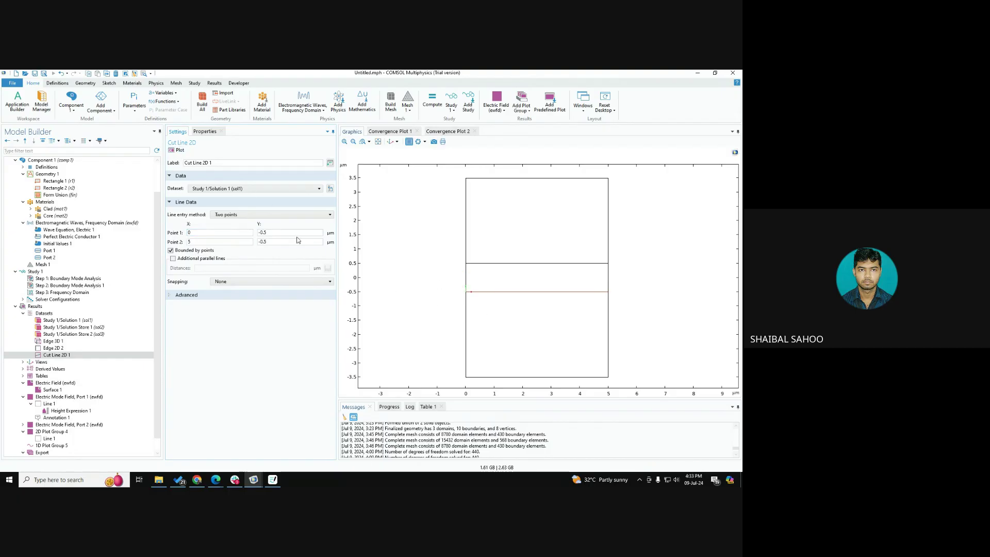
Step: Set both cut line points' Y coordinates back to 0 µm and replot the line through the core
left_click_drag(296, 233, 211, 233)
type("0")
left_click_drag(305, 241, 254, 241)
type("0")
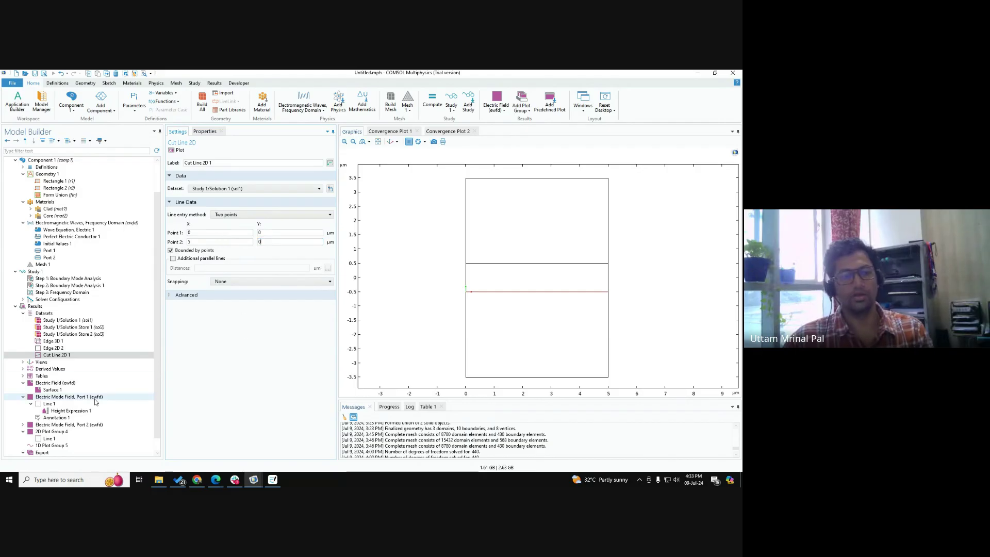
left_click(179, 150)
left_click(179, 150)
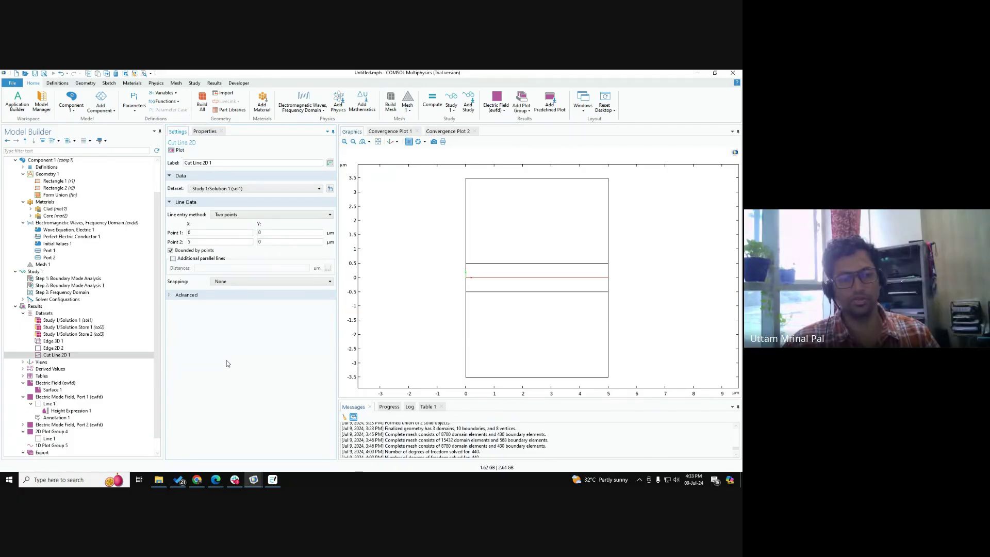
Step: Add a Line Graph to 1D Plot Group 5 and set its dataset to Cut Line 2D 1
scroll(57, 435, "down", 1)
left_click(56, 432)
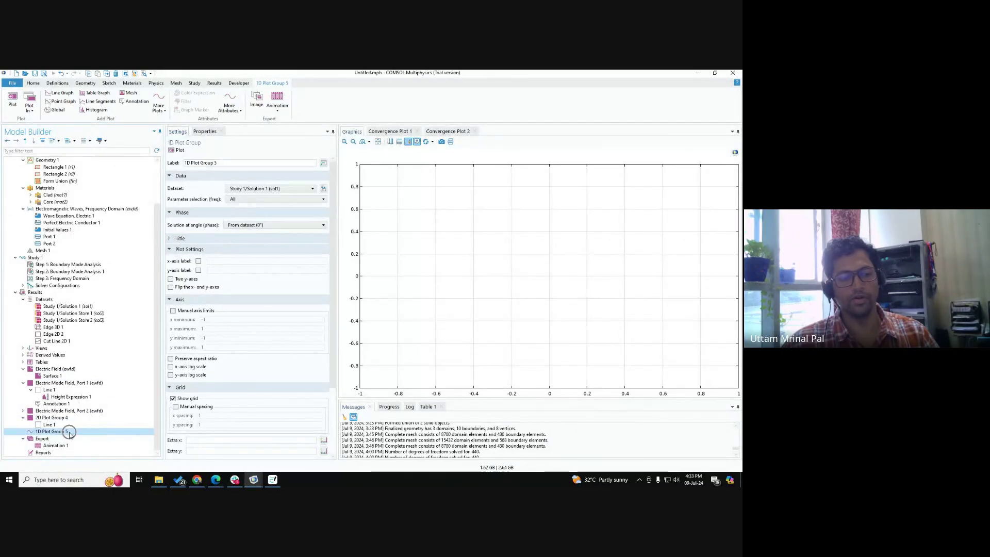
right_click(39, 292)
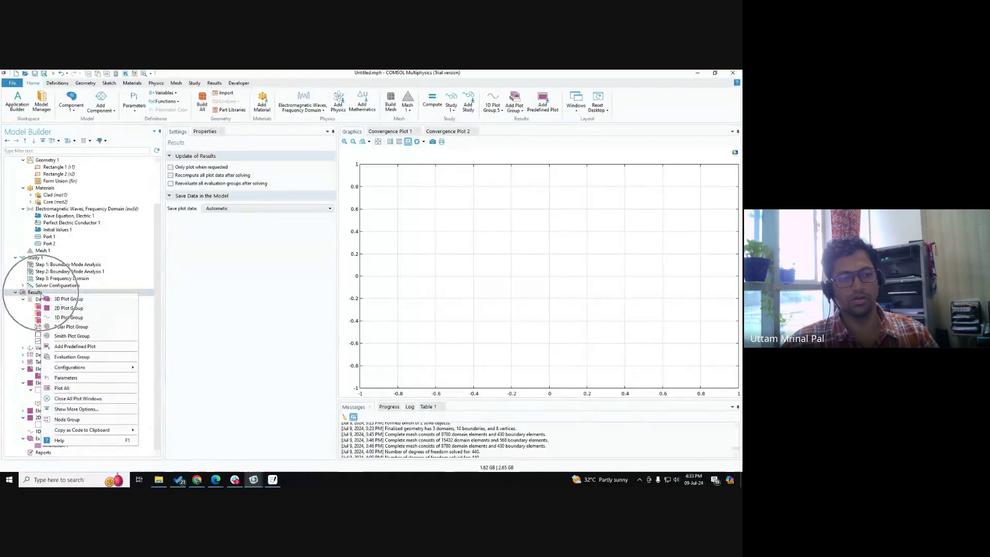
key("Escape")
left_click(51, 432)
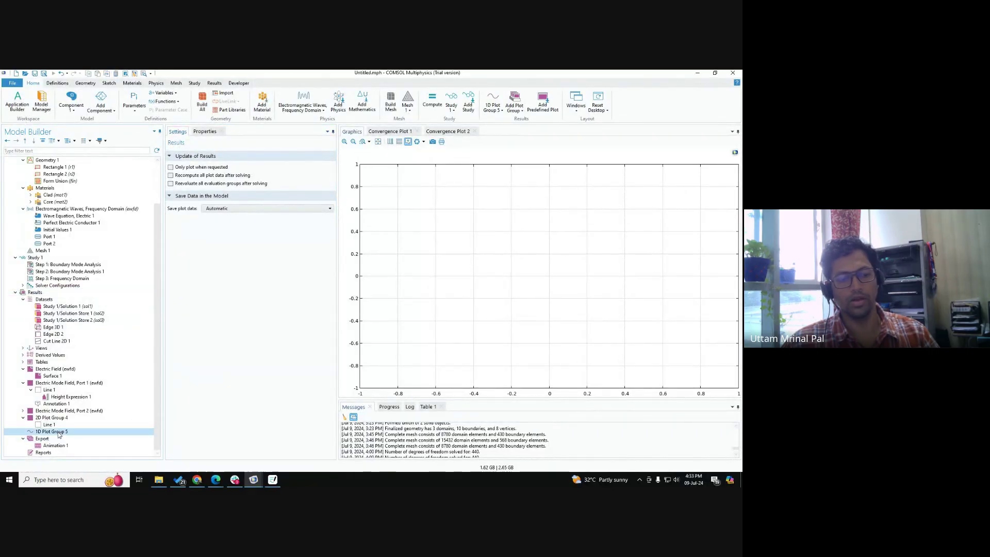
right_click(58, 434)
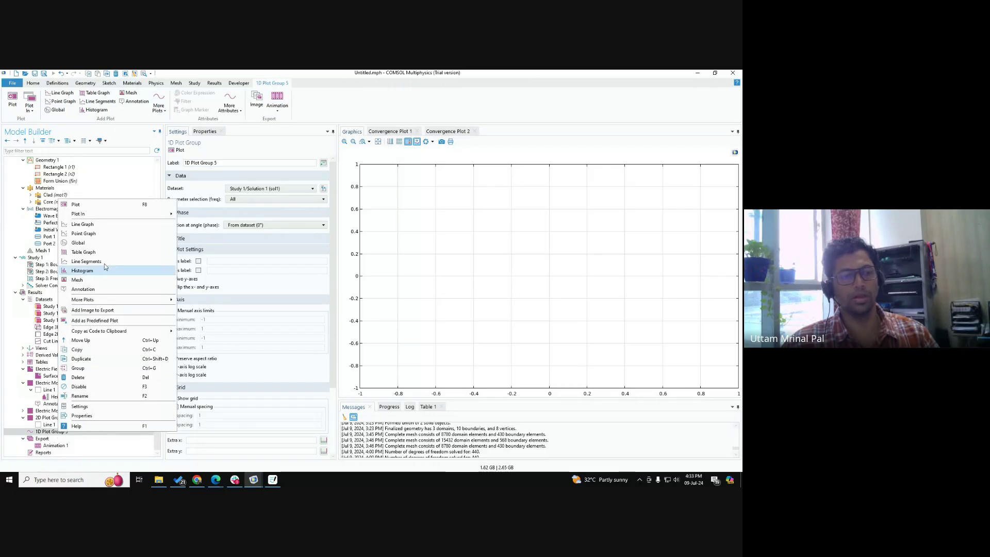
left_click(89, 227)
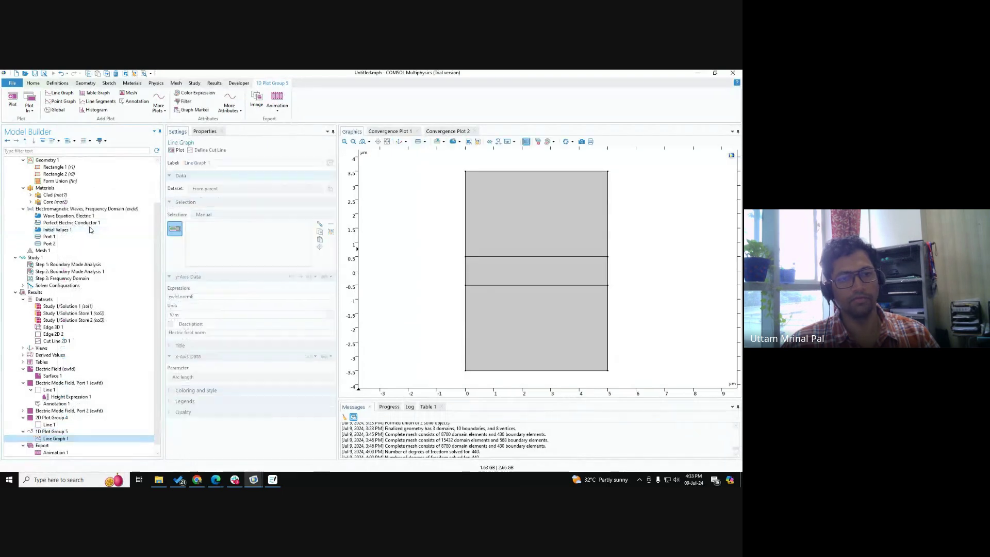
left_click(216, 188)
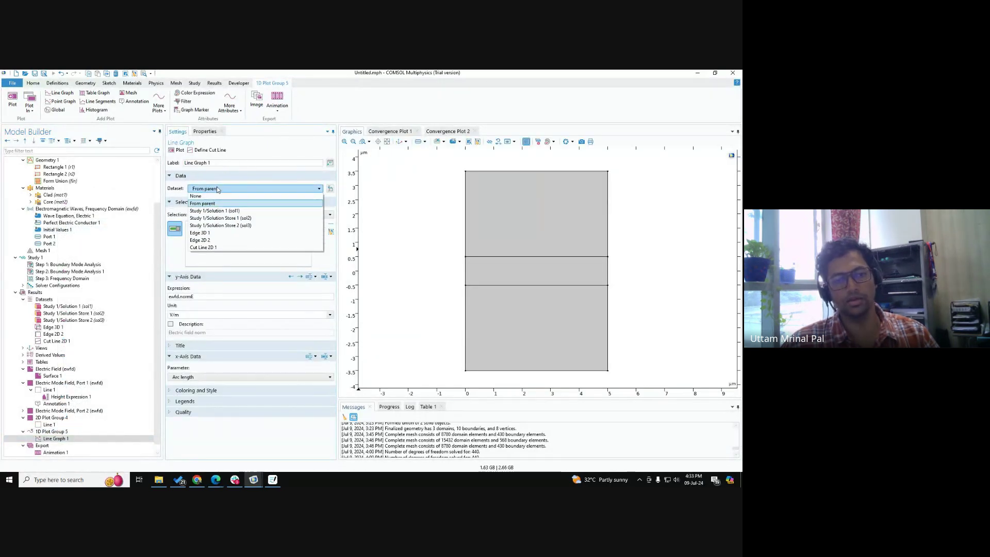
left_click(224, 249)
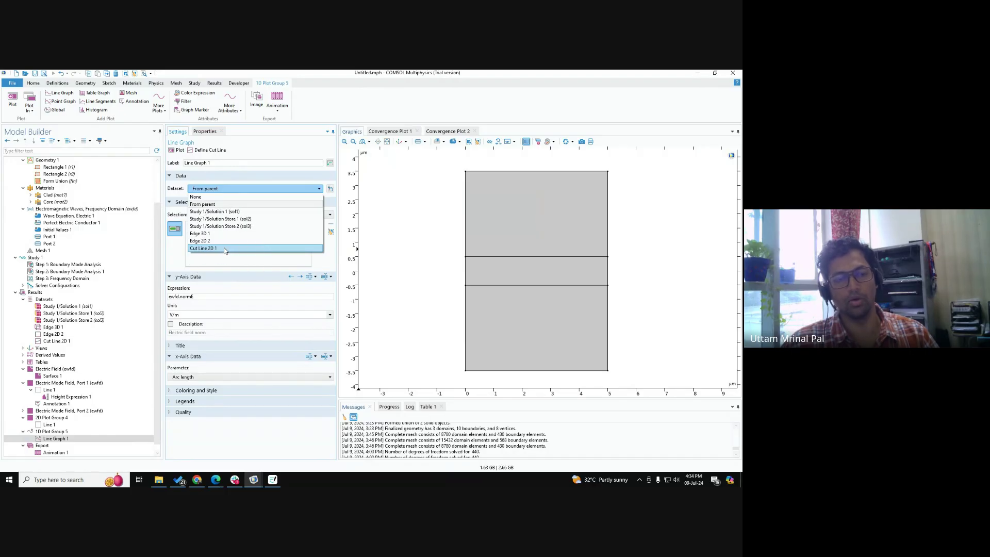
Step: Plot the line graph with y-axis expression ewfd.Ez and compare it with the Electric Field (ewfd) surface plot
type("Ez")
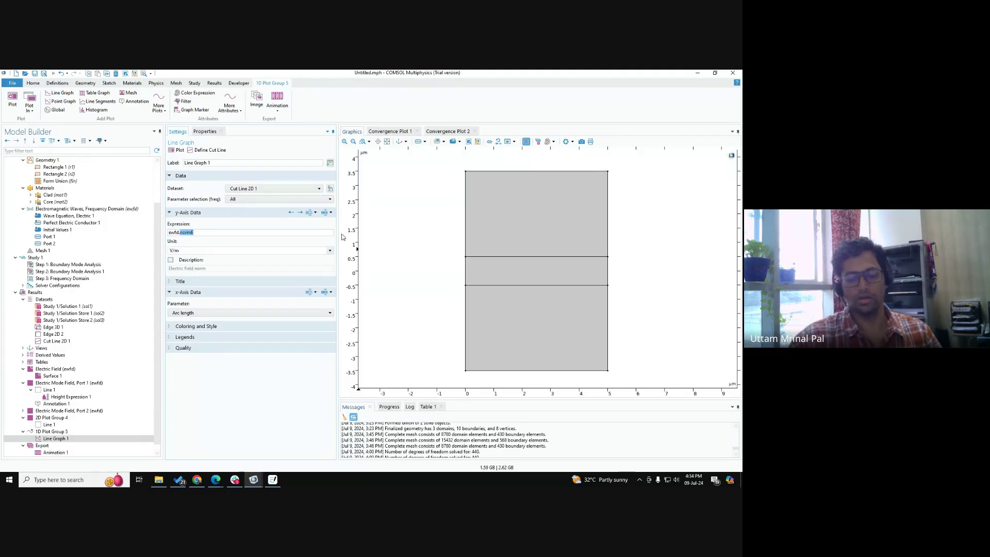
left_click(175, 150)
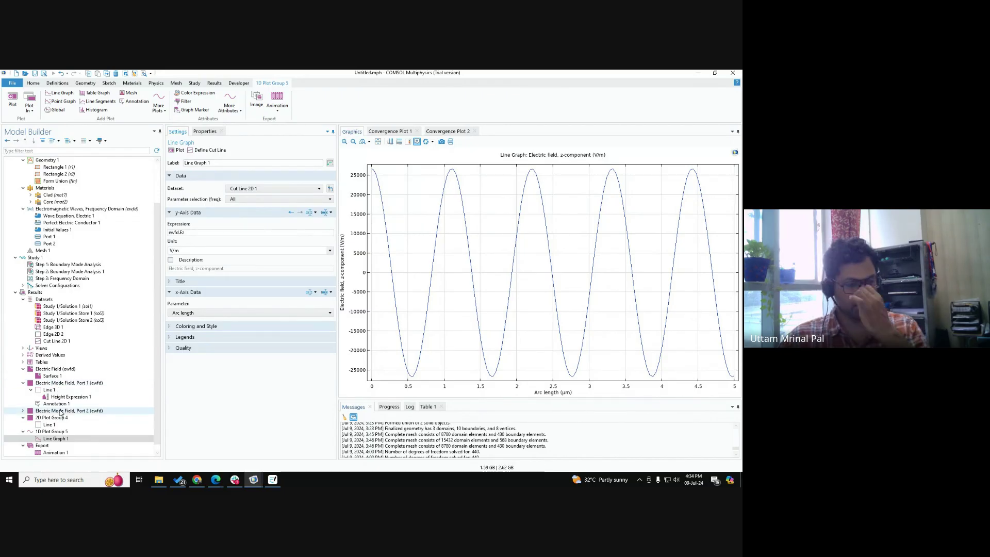
left_click(55, 368)
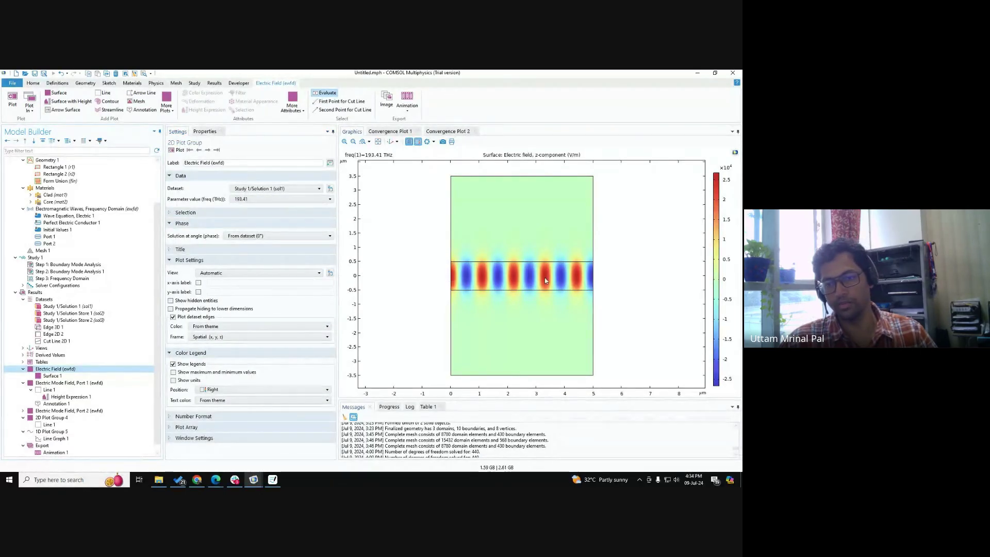
left_click(56, 438)
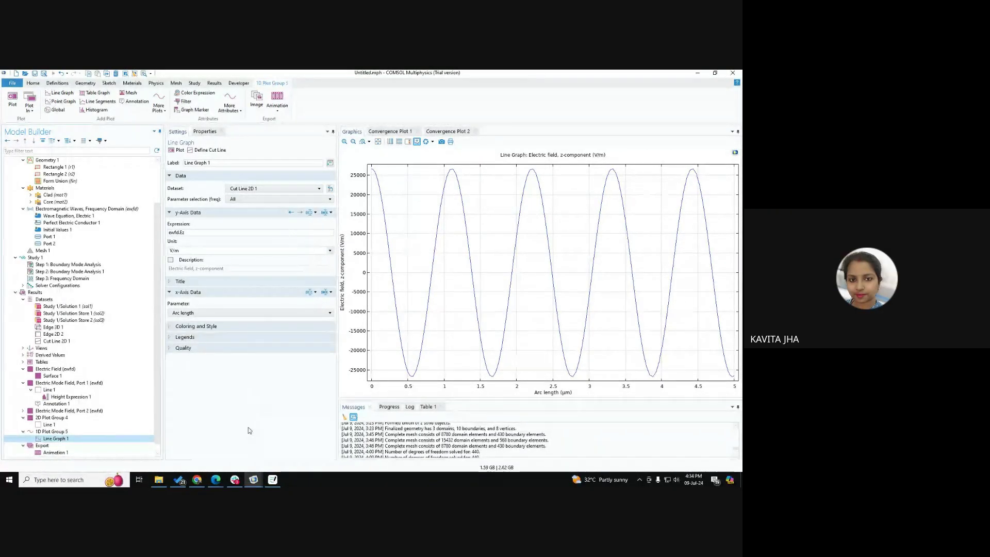
Step: Switch to the Google Meet call, turn off the microphone and camera, and stop presenting the screen
mouse_move(216, 483)
left_click(197, 462)
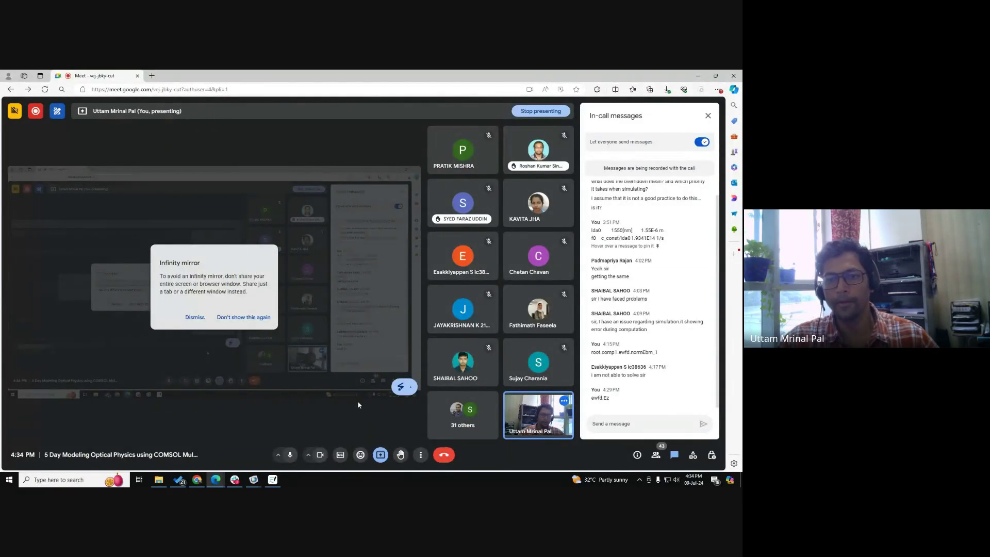
left_click(290, 455)
left_click(320, 455)
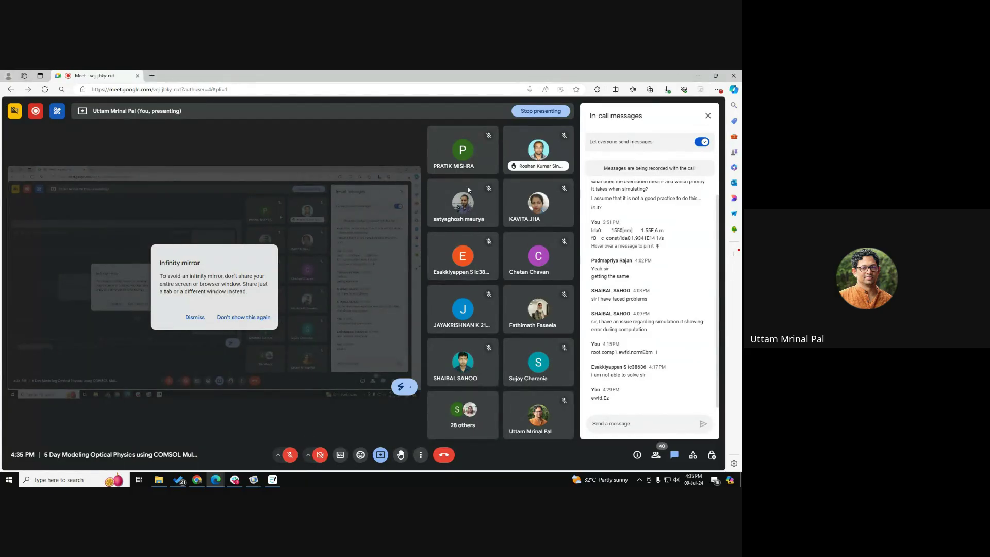
left_click(380, 455)
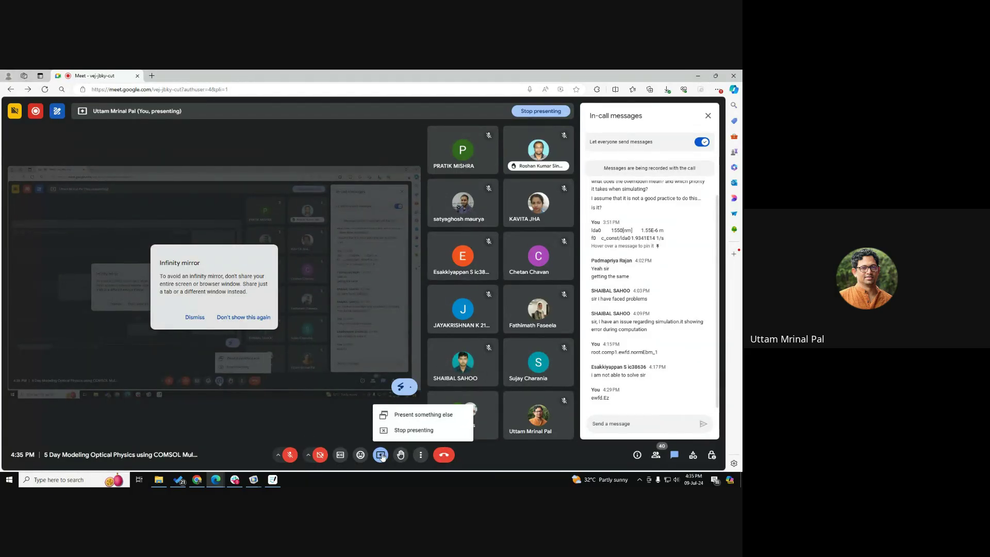
left_click(400, 432)
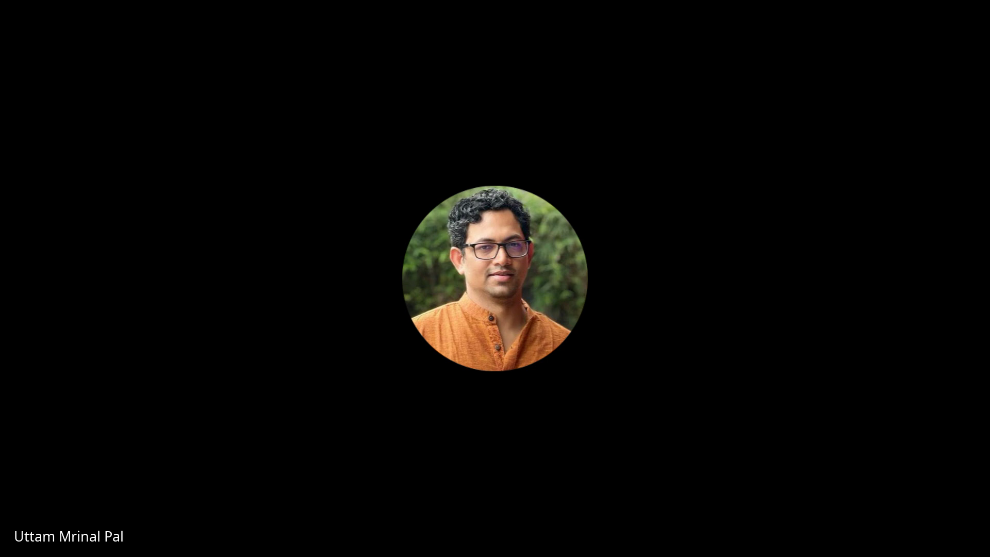
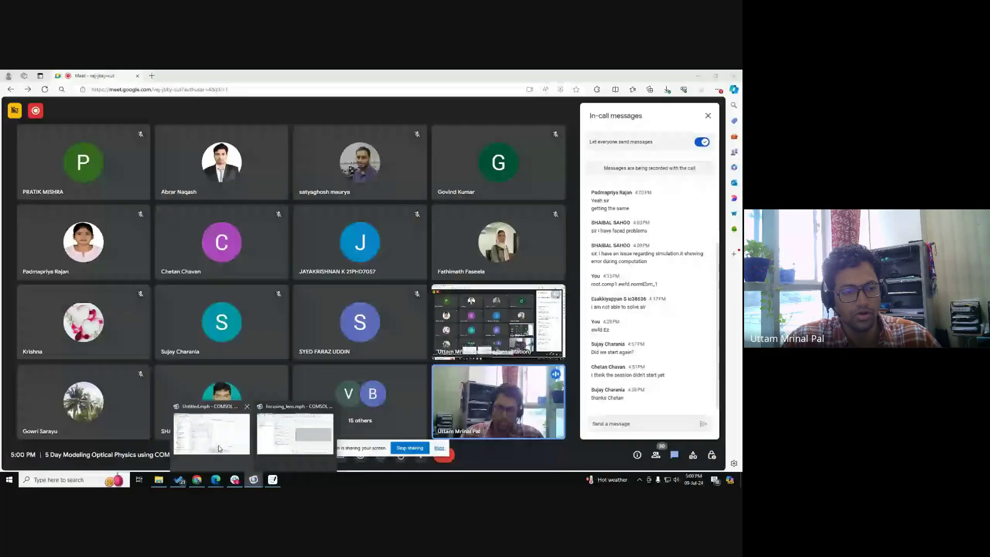
Step: Switch to the untitled COMSOL Multiphysics model and show the settings of the Cut Line 2D 1 dataset
left_click(219, 448)
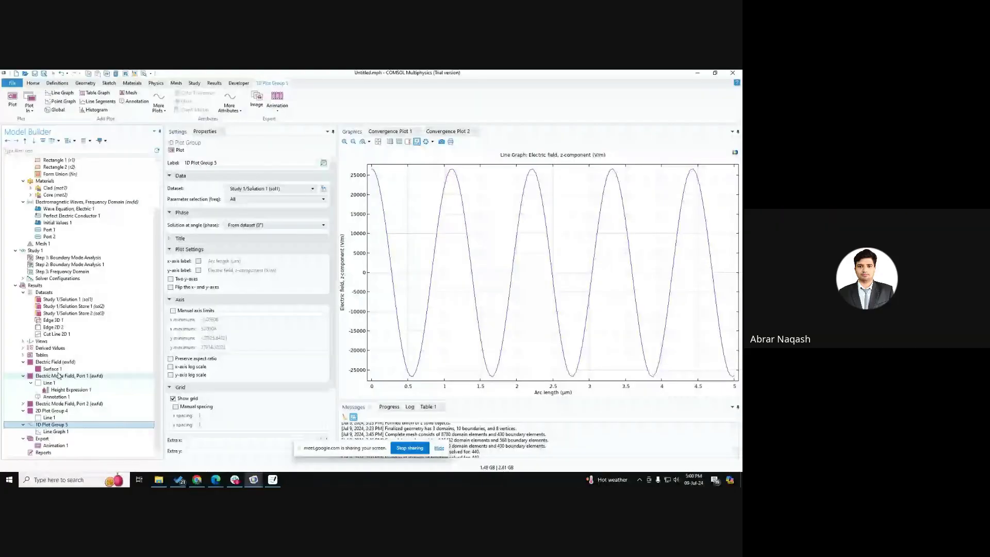
left_click(62, 334)
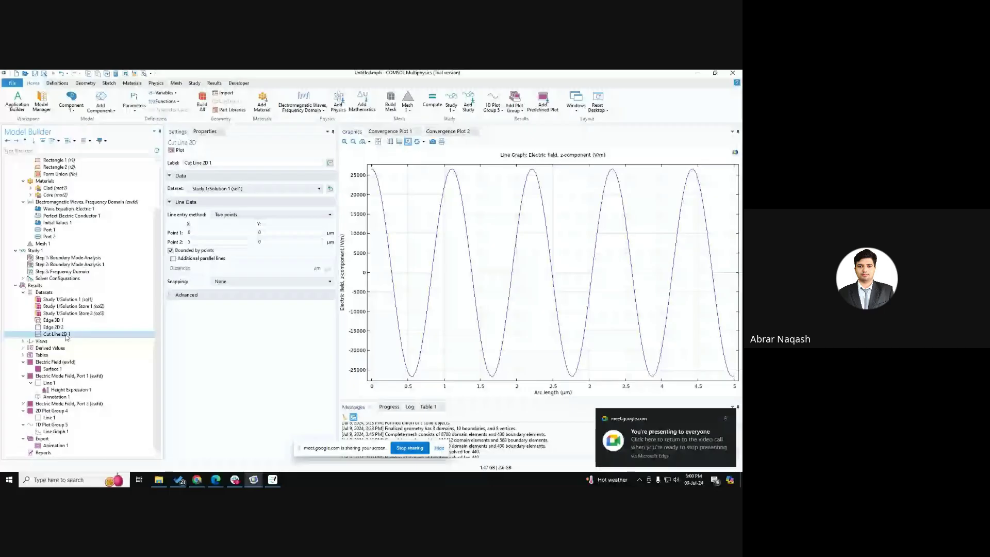
left_click(66, 337)
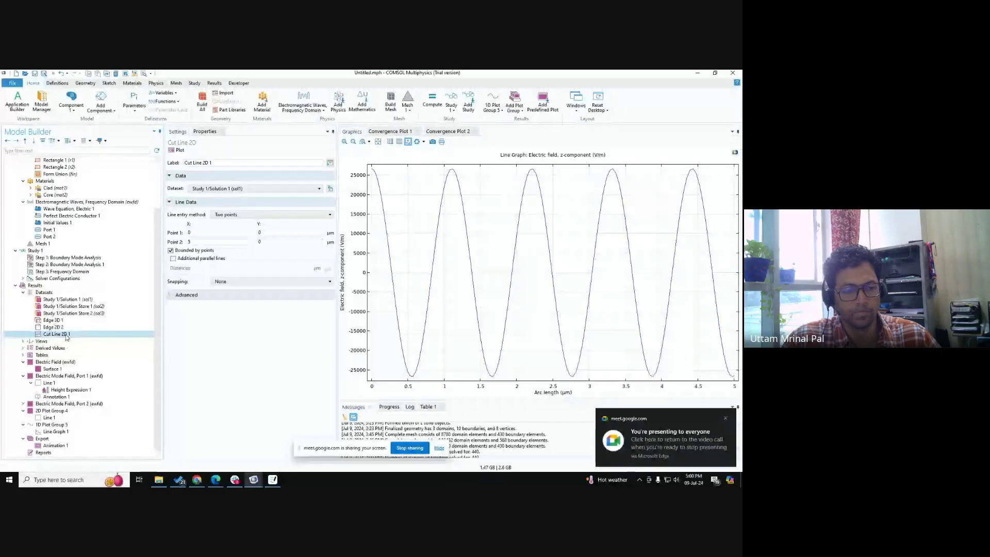
key("ctrl")
key("ctrl")
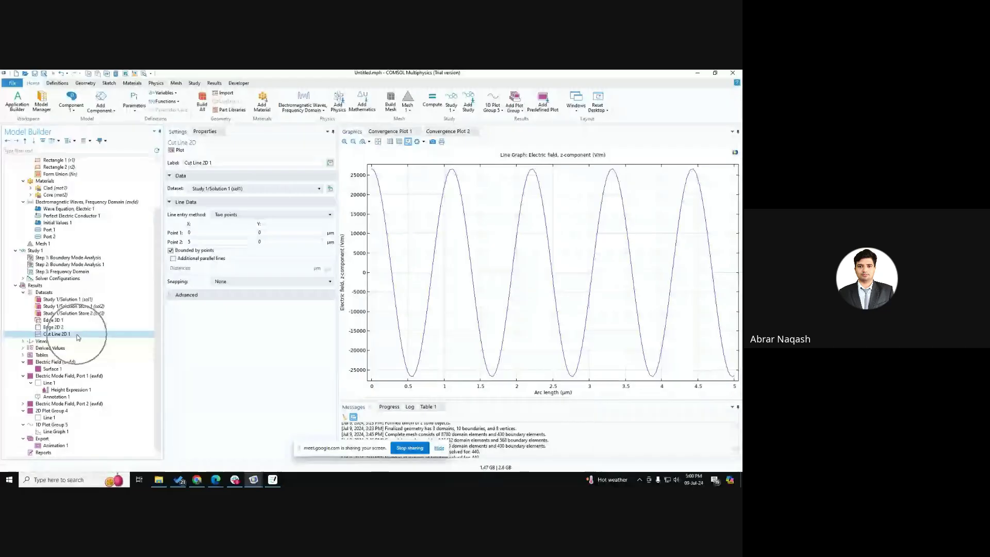
Step: Add another 1D Plot Group under Results
right_click(53, 287)
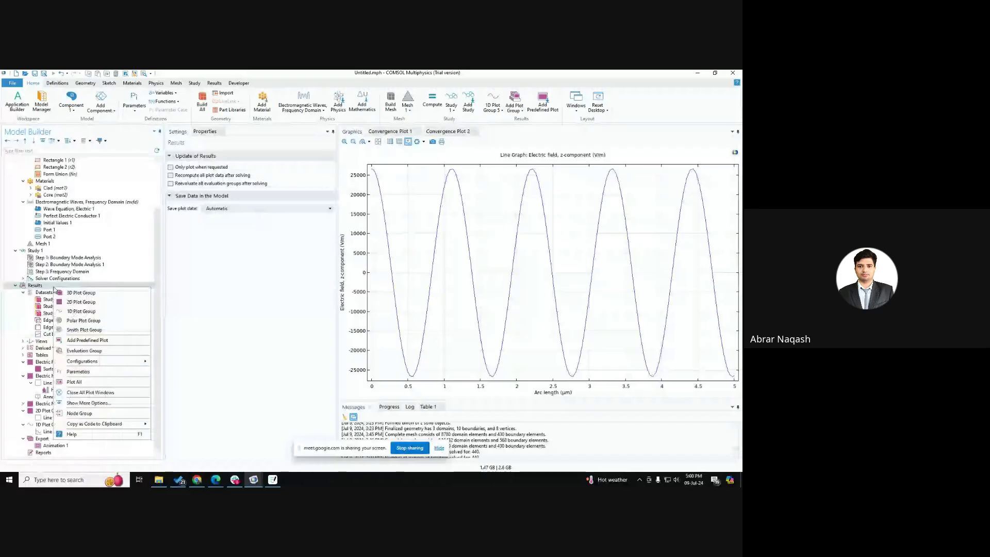
key("ctrl")
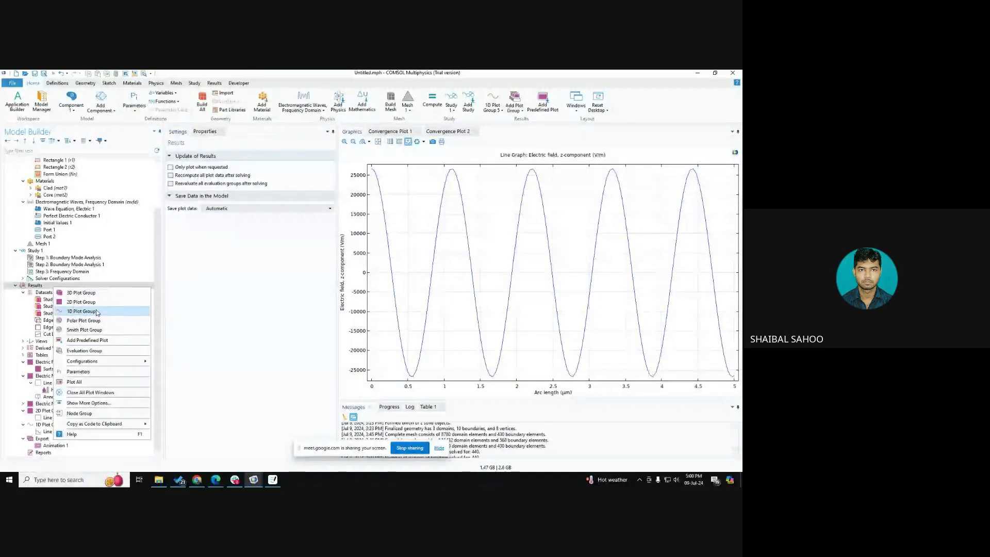
left_click(83, 312)
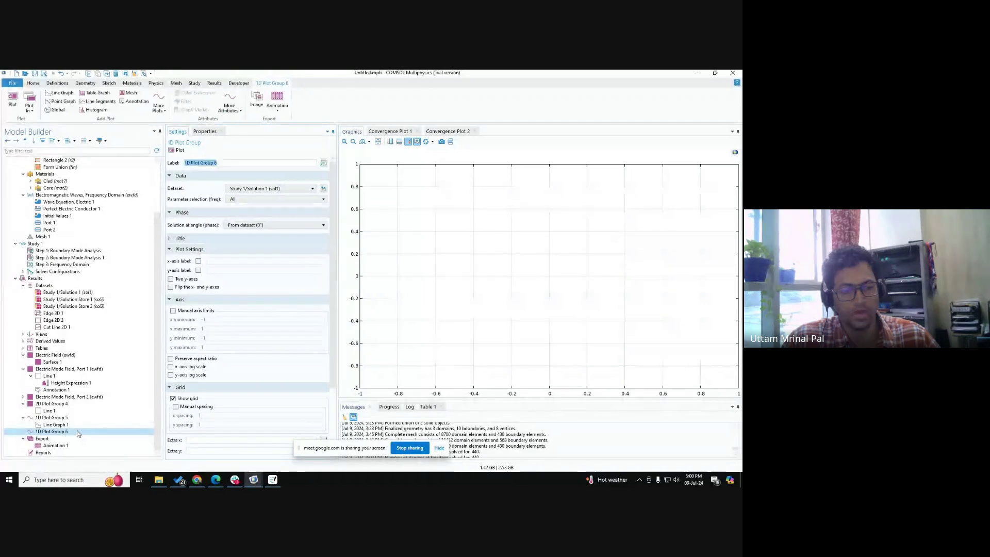
key("ctrl")
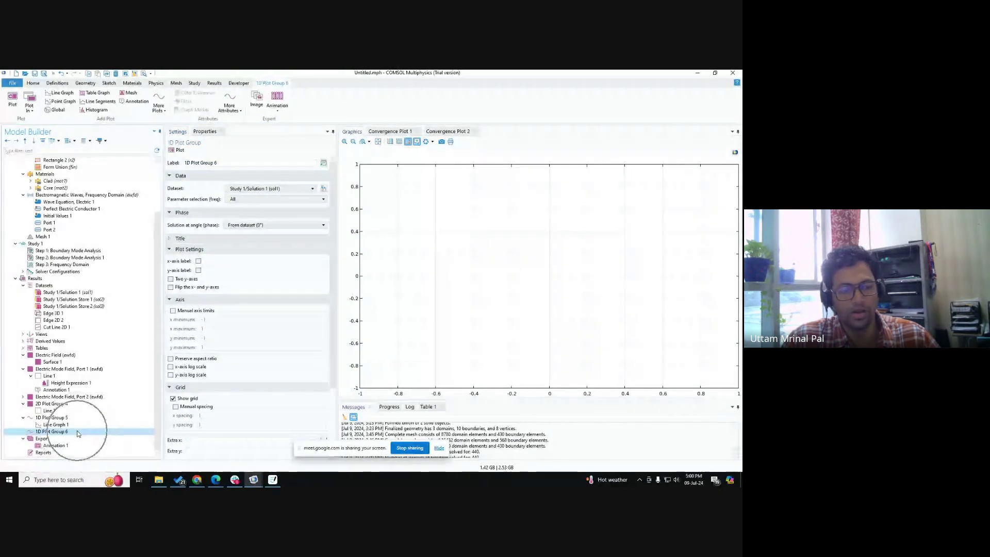
Step: Add a Line Graph to the new 1D plot group
right_click(79, 432)
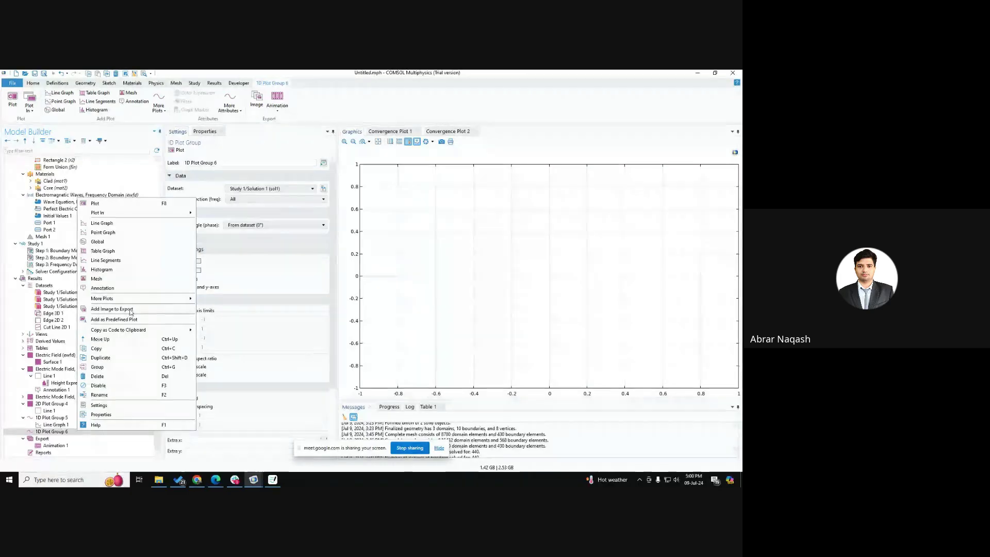
key("ctrl")
key("ctrl")
key("ctrl")
key("ctrl")
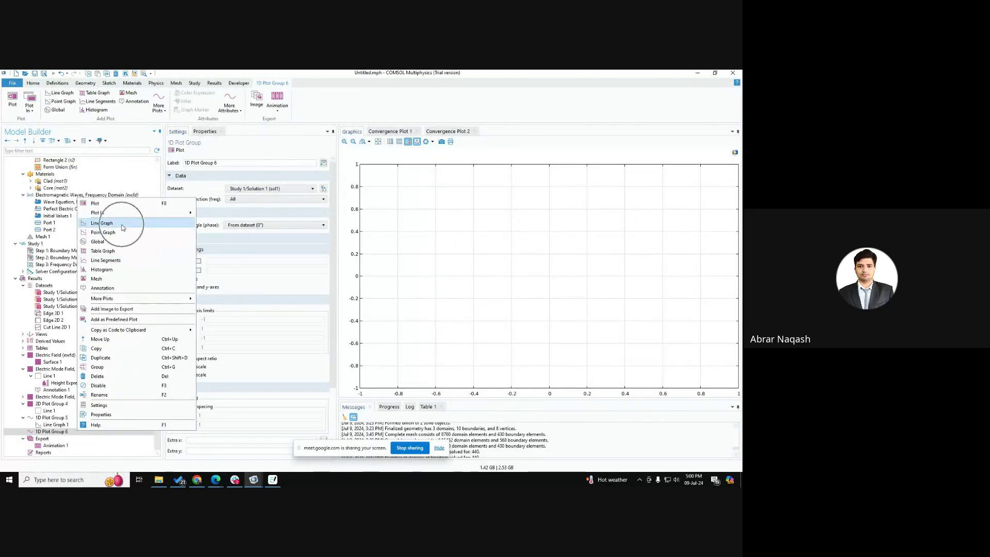
key("ctrl")
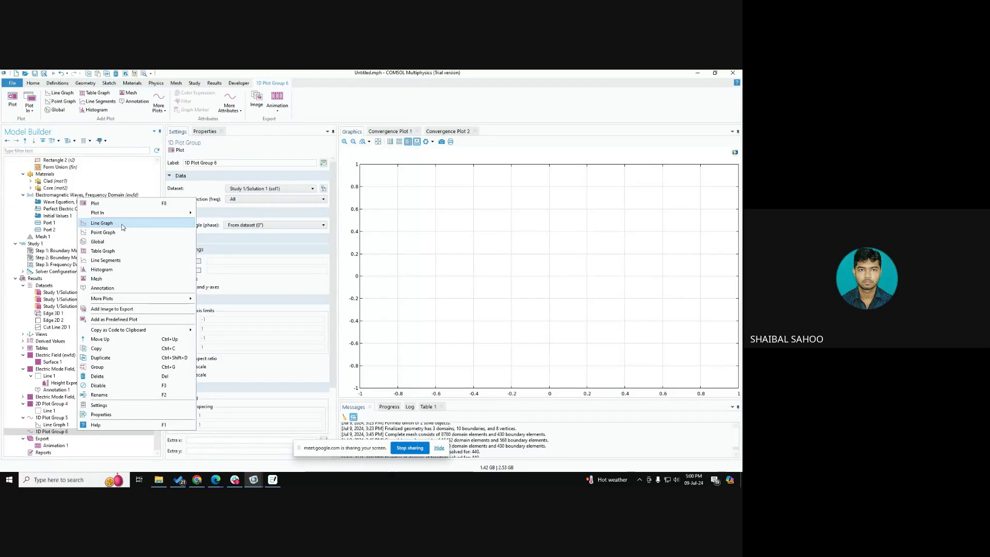
left_click(123, 228)
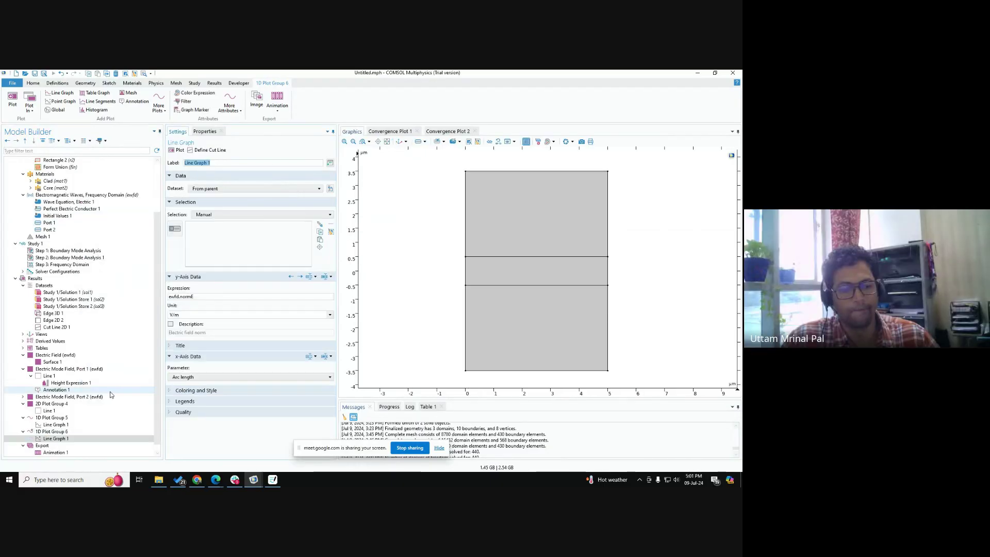
key("ctrl")
key("ctrl")
key("ctrl")
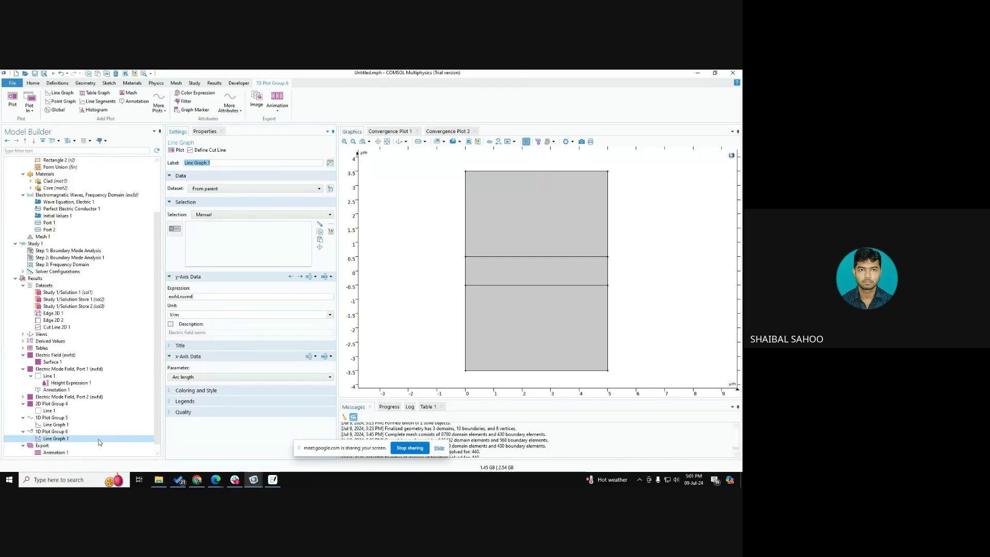
Step: Set the dataset of the new plot group's line graph to Cut Line 2D 1
right_click(72, 432)
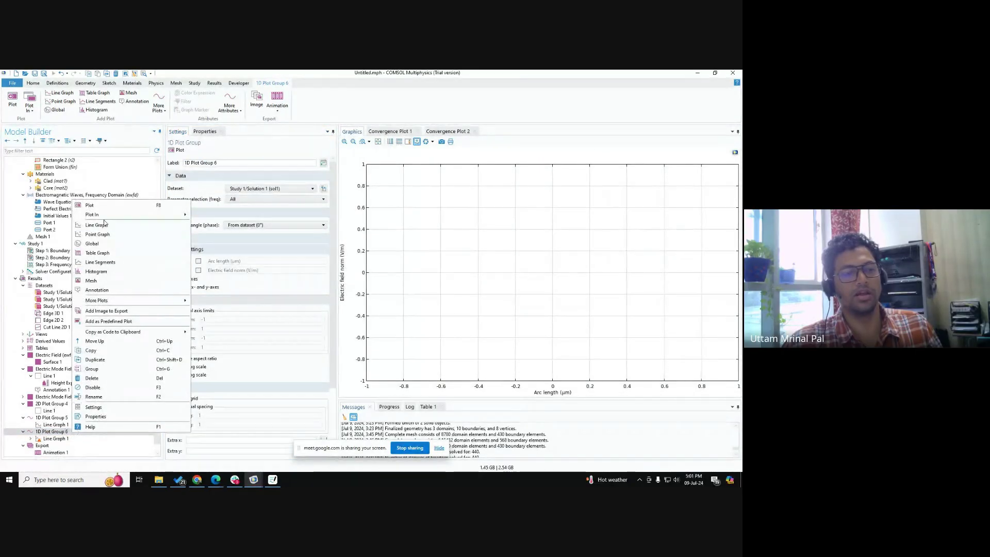
double_click(44, 442)
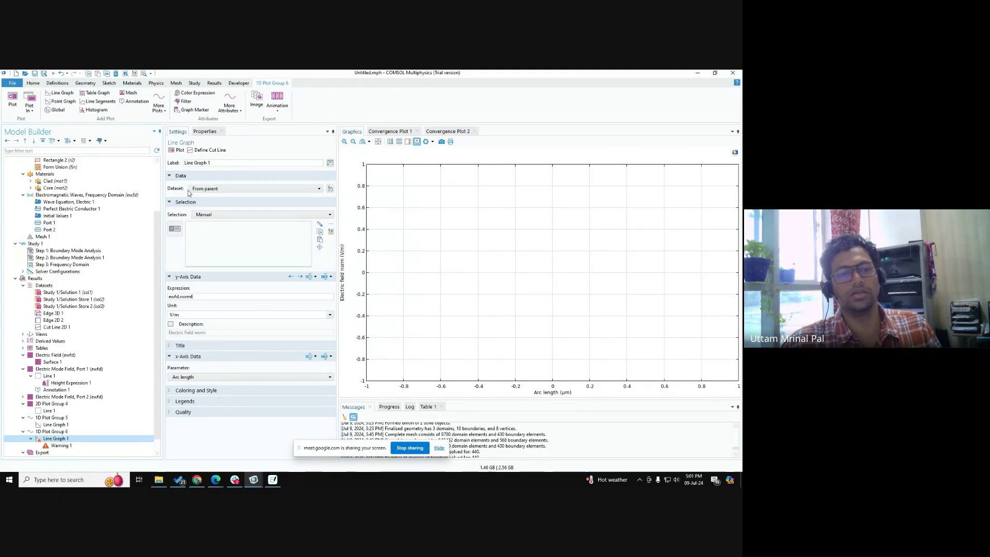
key("ctrl")
key("ctrl")
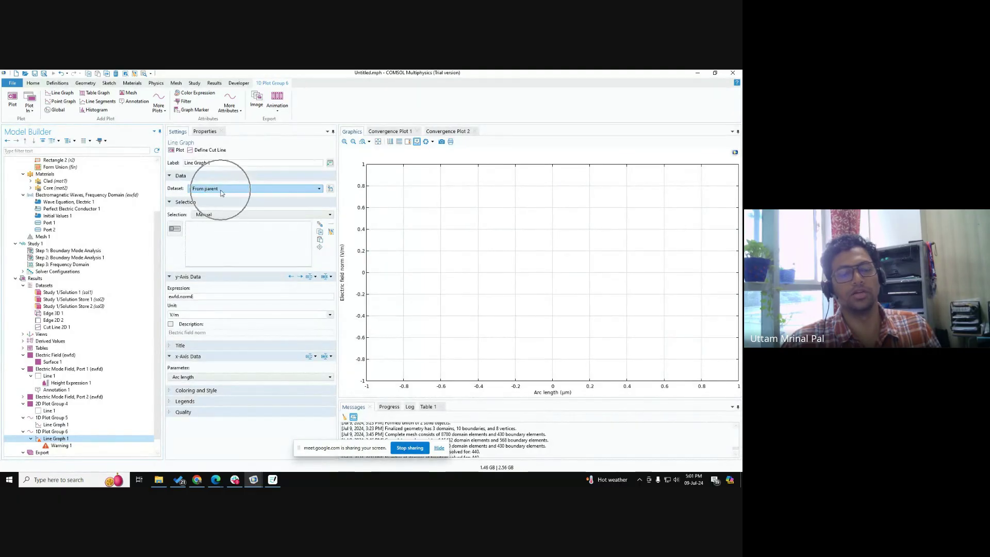
left_click(221, 189)
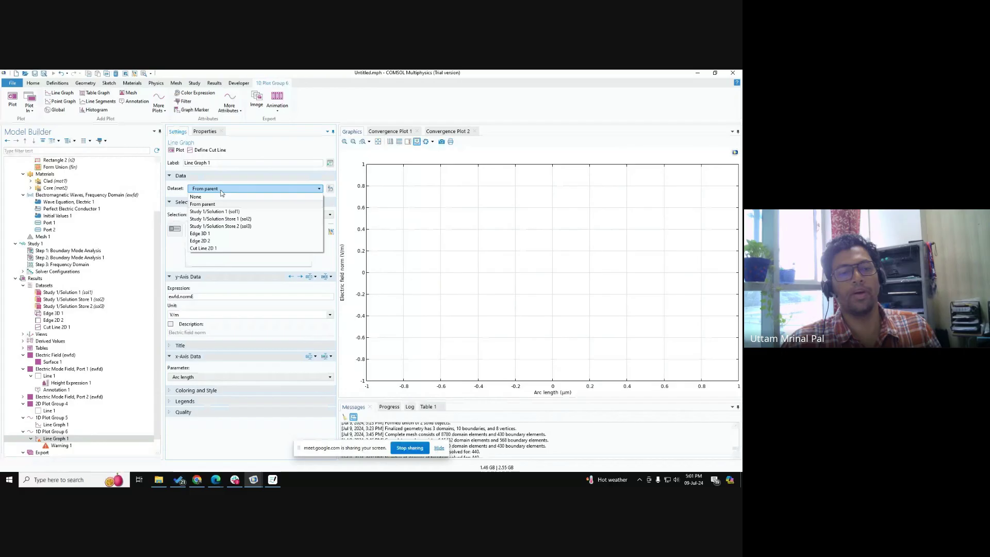
key("ctrl")
left_click(225, 248)
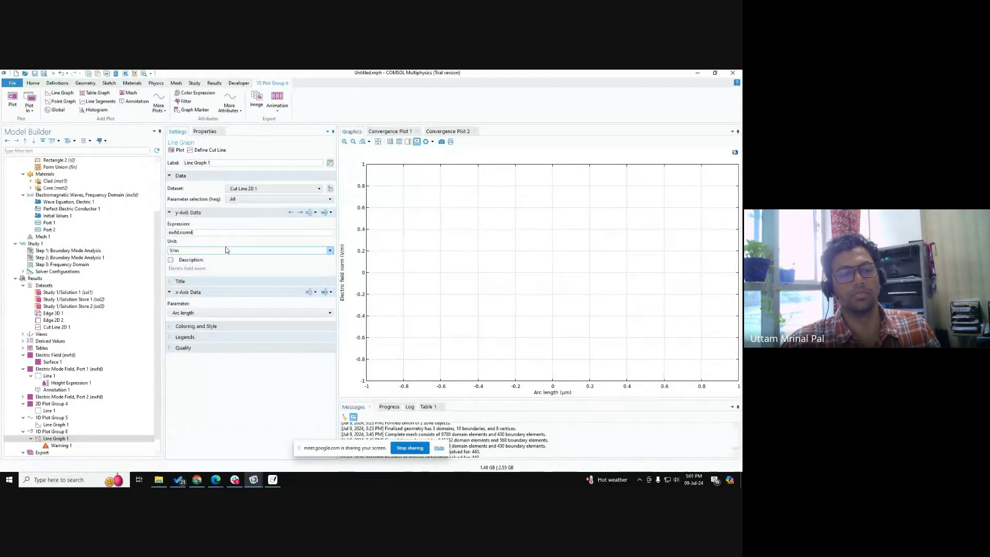
key("ctrl")
key("ctrl")
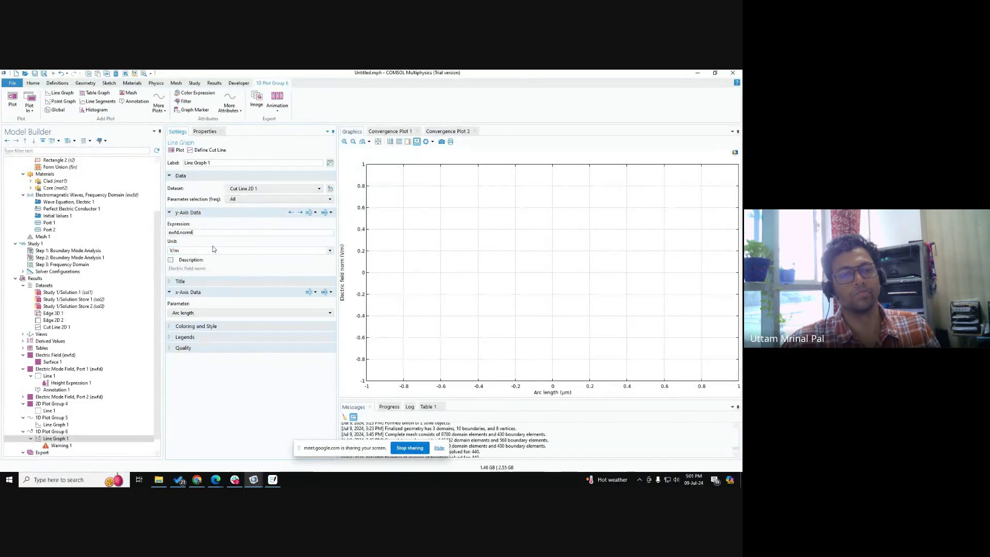
left_click(283, 188)
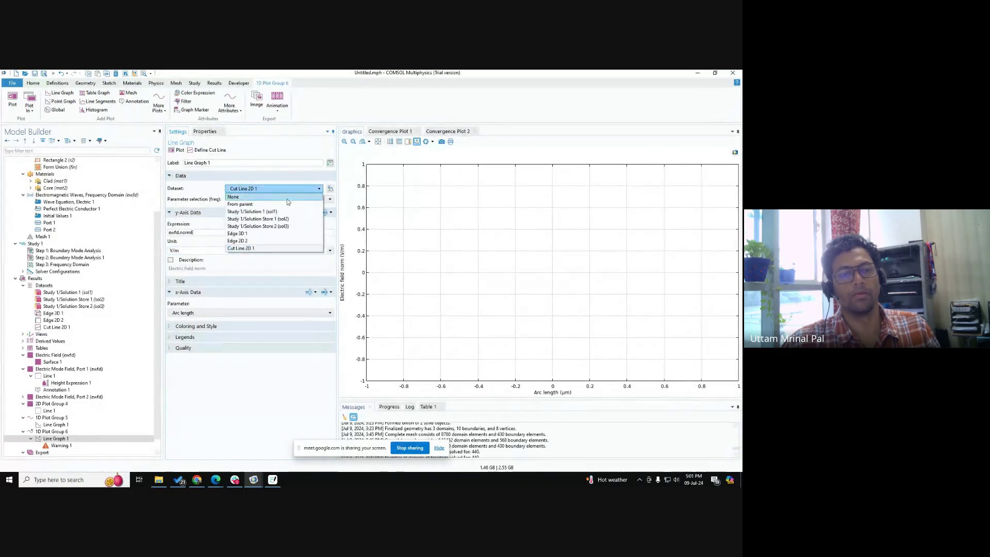
left_click(281, 248)
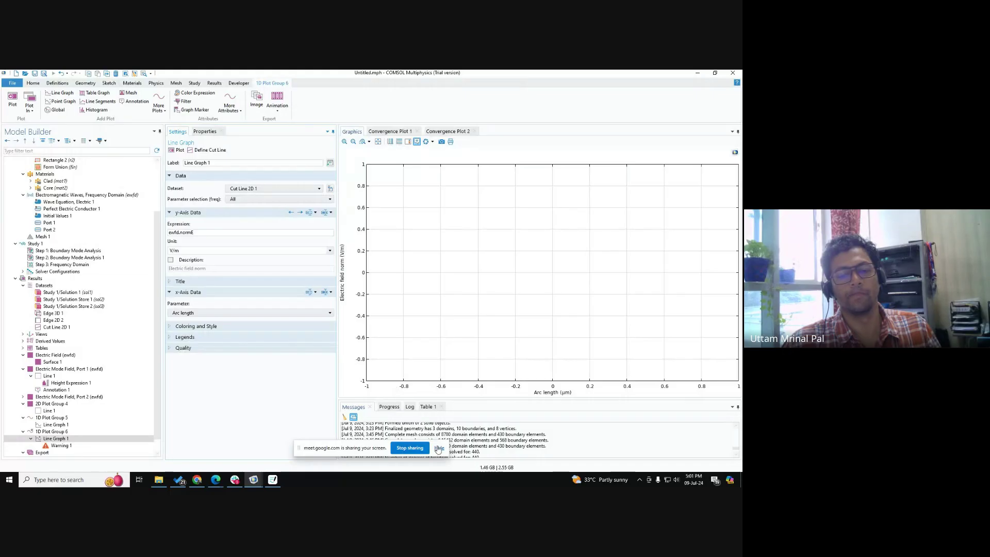
left_click(268, 189)
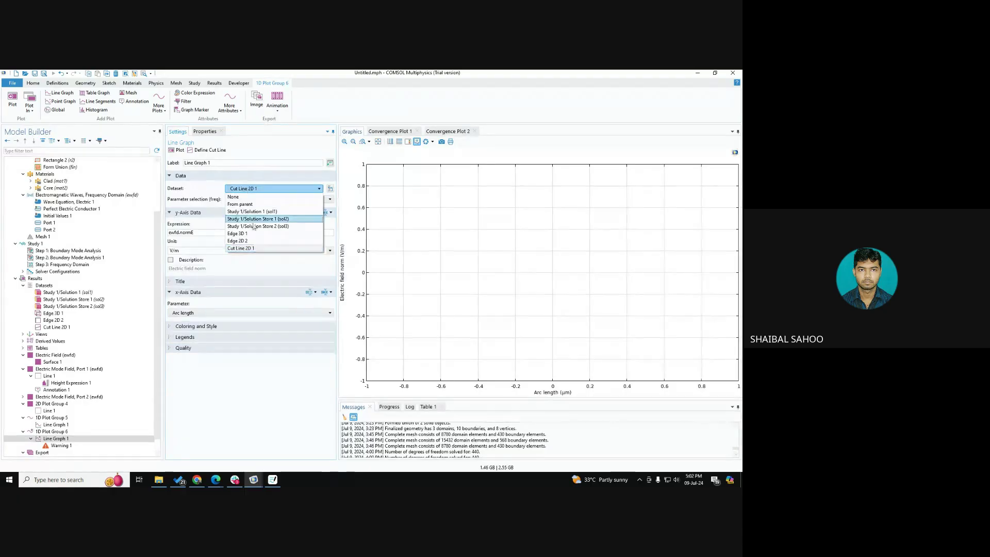
left_click(205, 201)
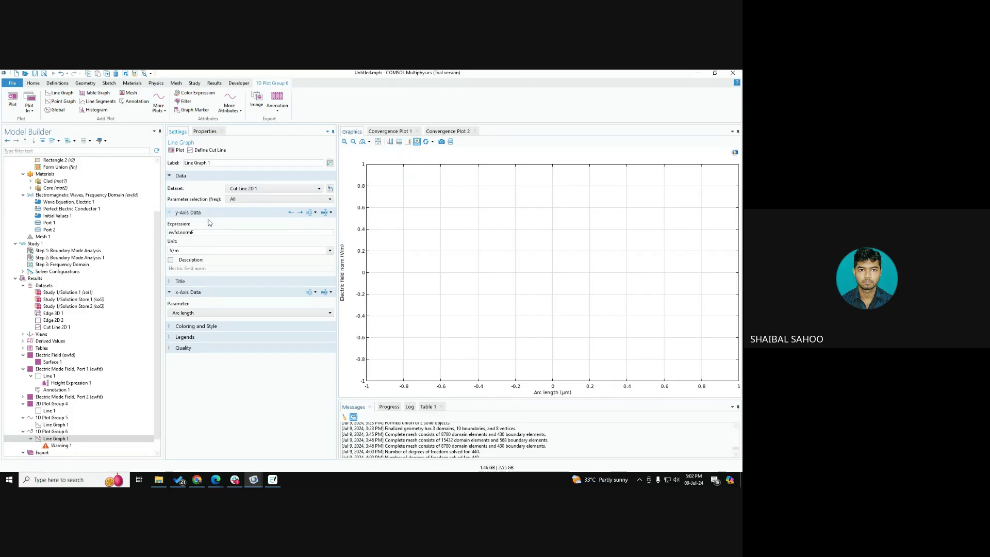
Step: Set the new line graph's y-axis expression to ewfd.Ez and plot it along the cut line
left_click(179, 234)
left_click_drag(180, 233, 281, 241)
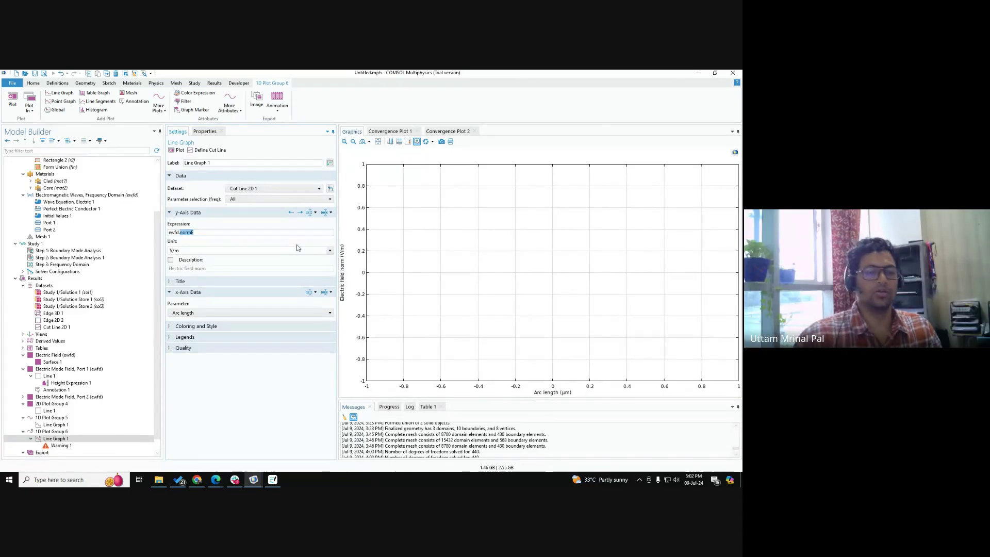
type("Ez")
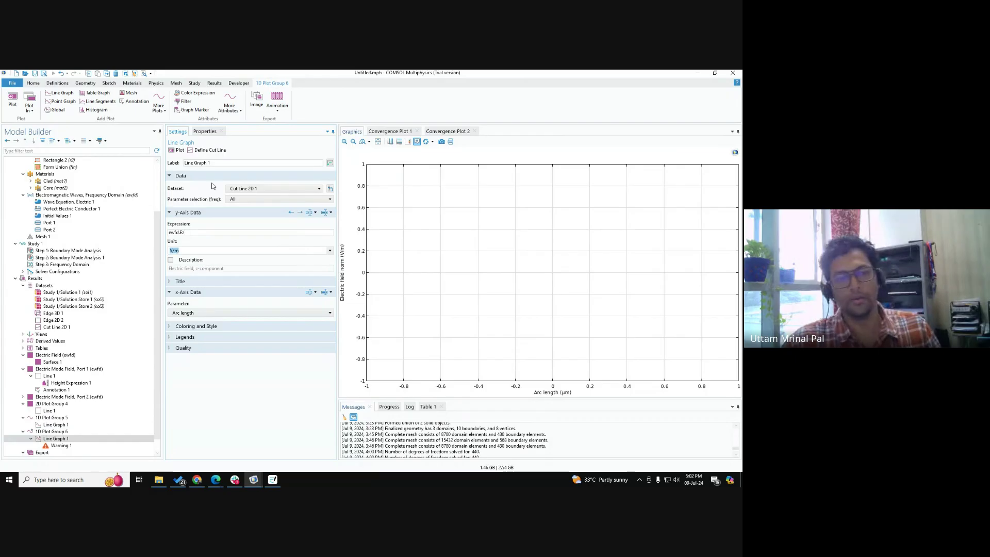
left_click(176, 151)
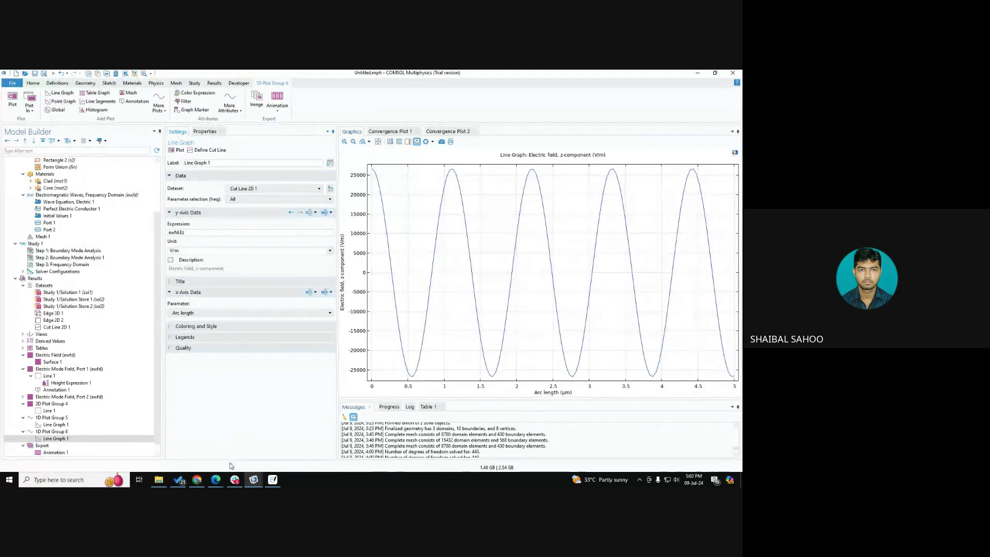
Step: Switch to the Google Meet call, dismiss the raised-hands notification, and return to COMSOL Multiphysics
mouse_move(215, 479)
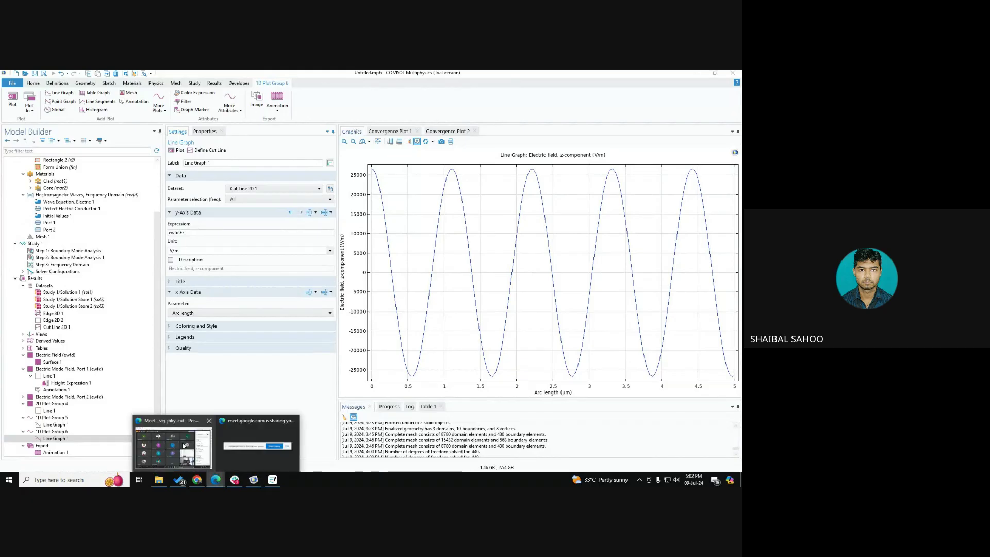
left_click(177, 440)
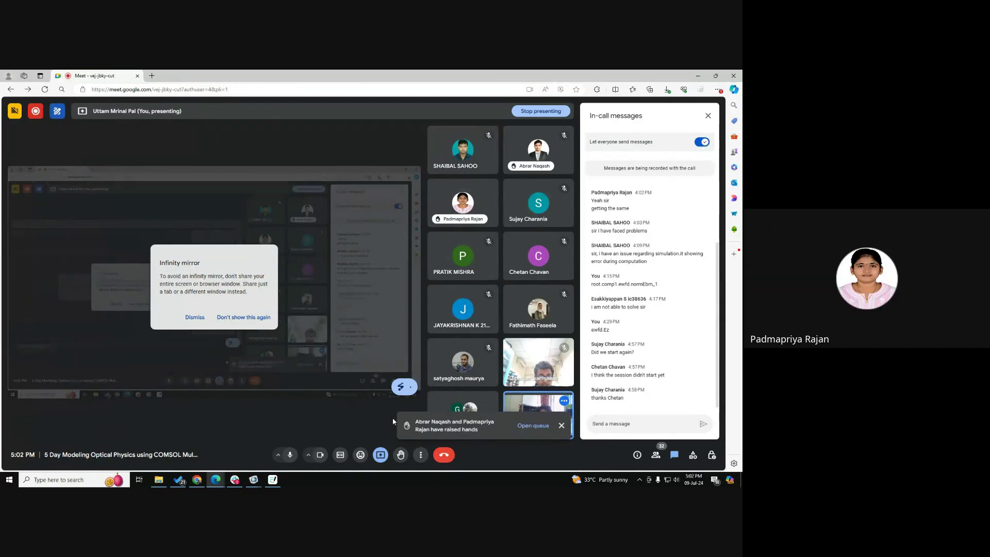
left_click(562, 426)
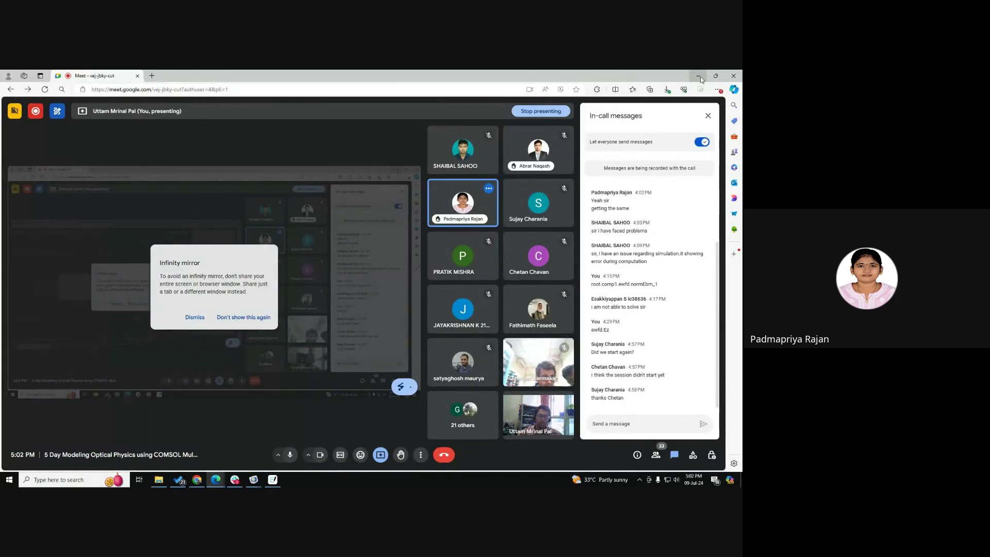
left_click(700, 77)
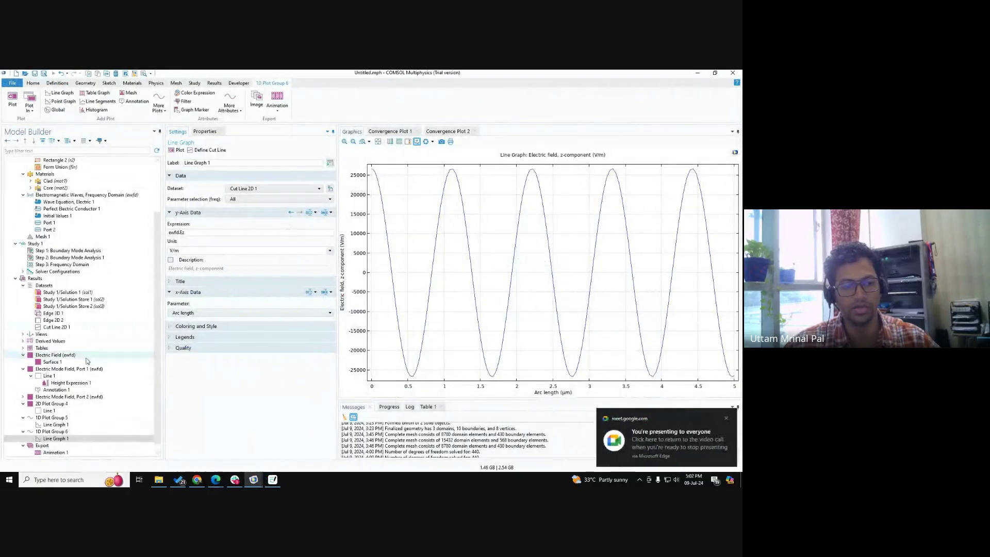
Step: Plot the Cut Line 2D 1 dataset over the waveguide geometry and examine its end points and coordinates
left_click(57, 327)
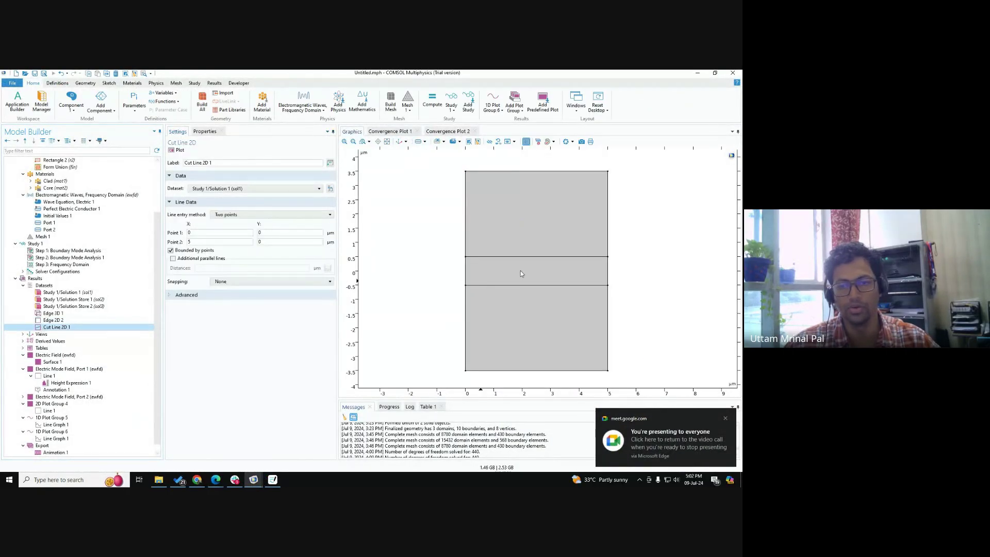
left_click(178, 150)
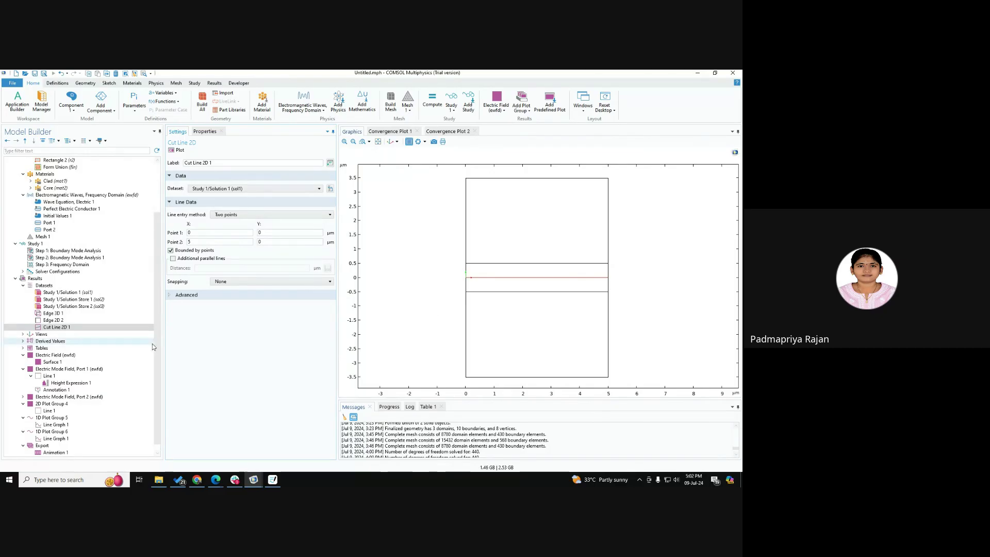
left_click(79, 327)
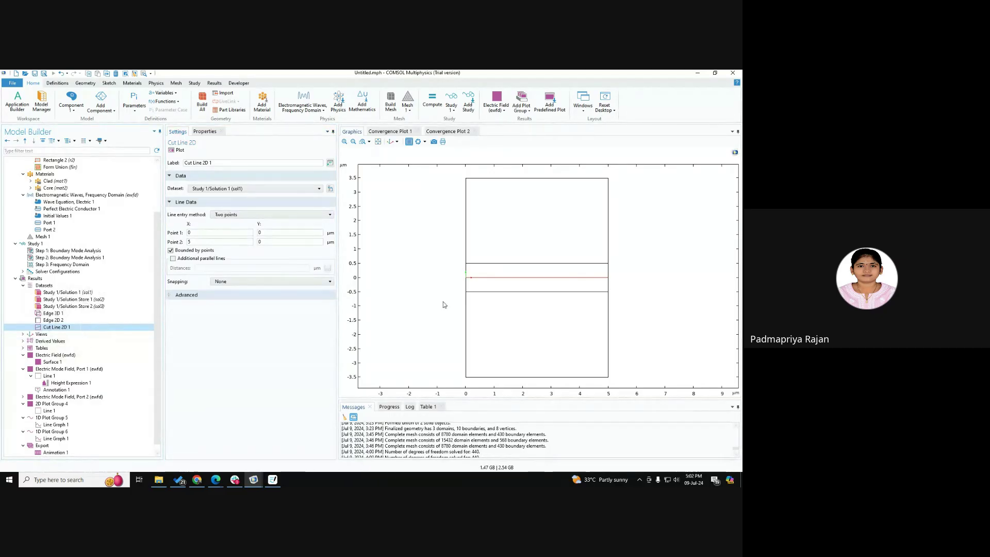
left_click(599, 278)
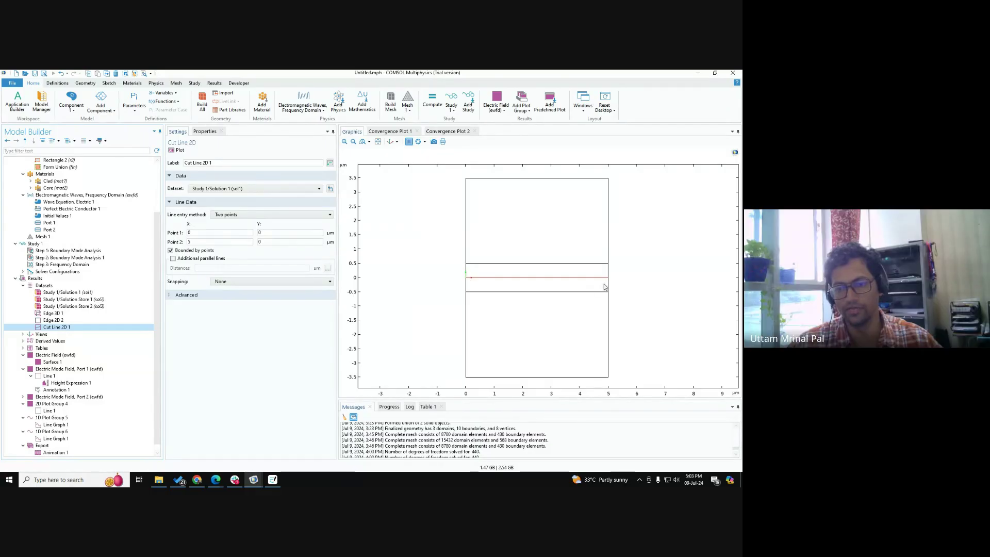
key("ctrl")
key("ctrl")
key("ctrl")
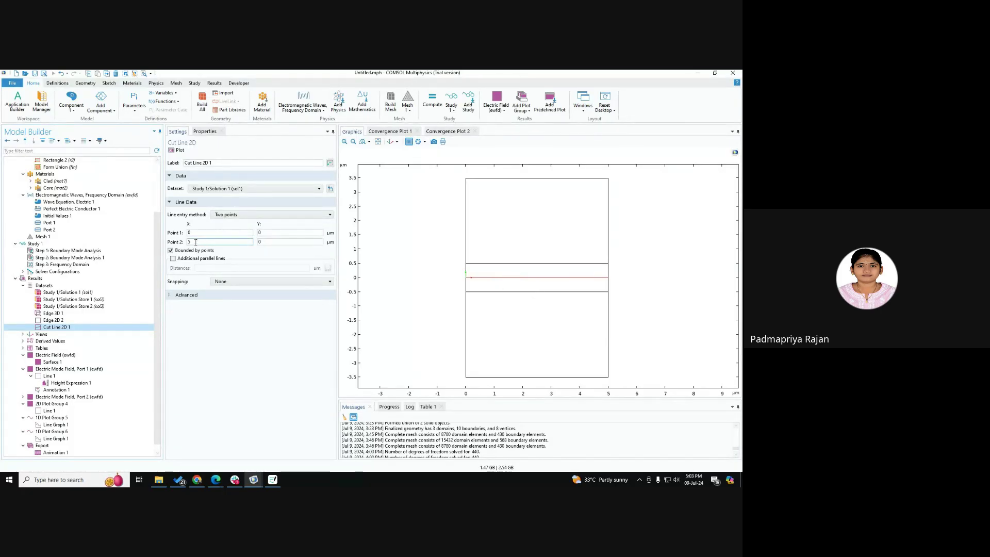
key("ctrl")
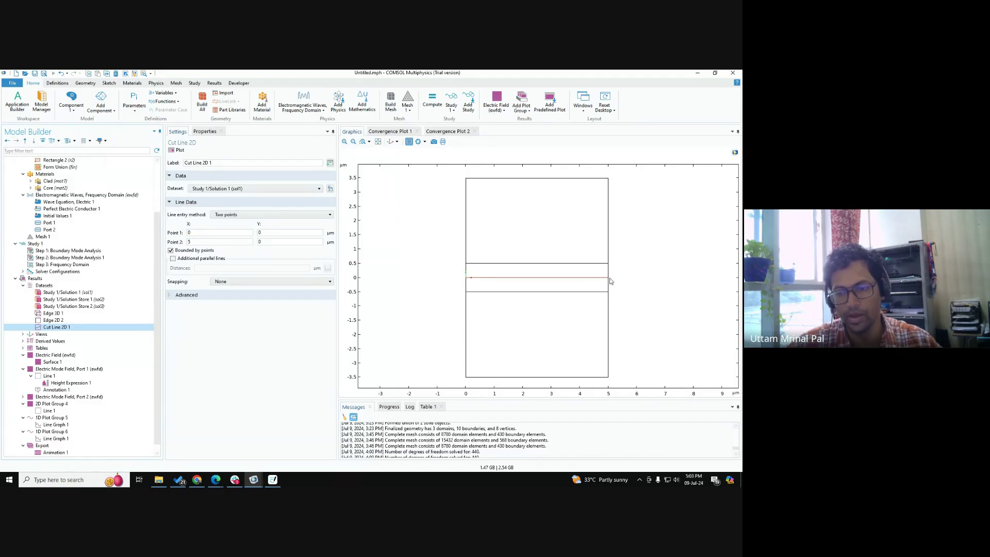
key("ctrl")
key("ctrl")
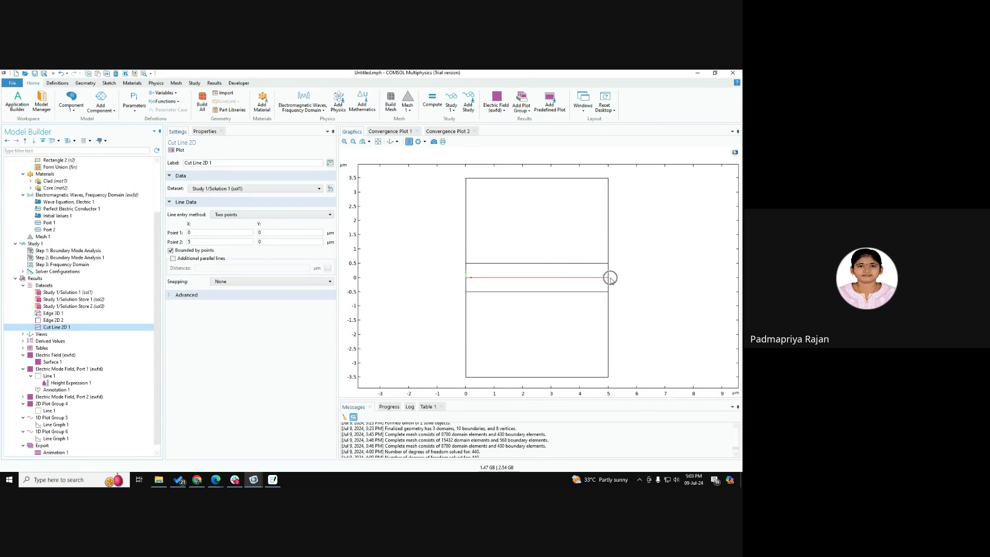
key("ctrl")
left_click(310, 235)
Step: Switch to the Google Meet call and stop presenting the screen
mouse_move(213, 482)
left_click(173, 445)
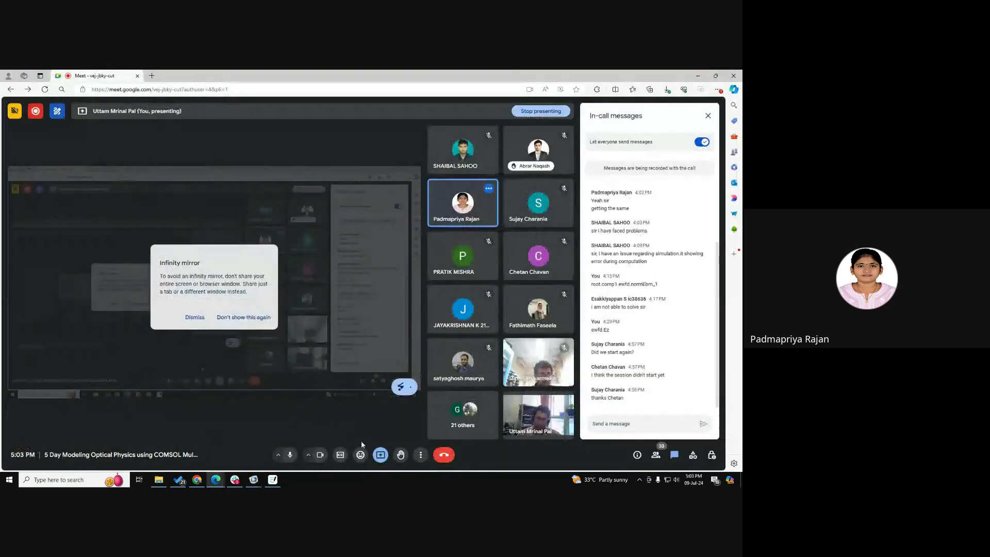
left_click(381, 456)
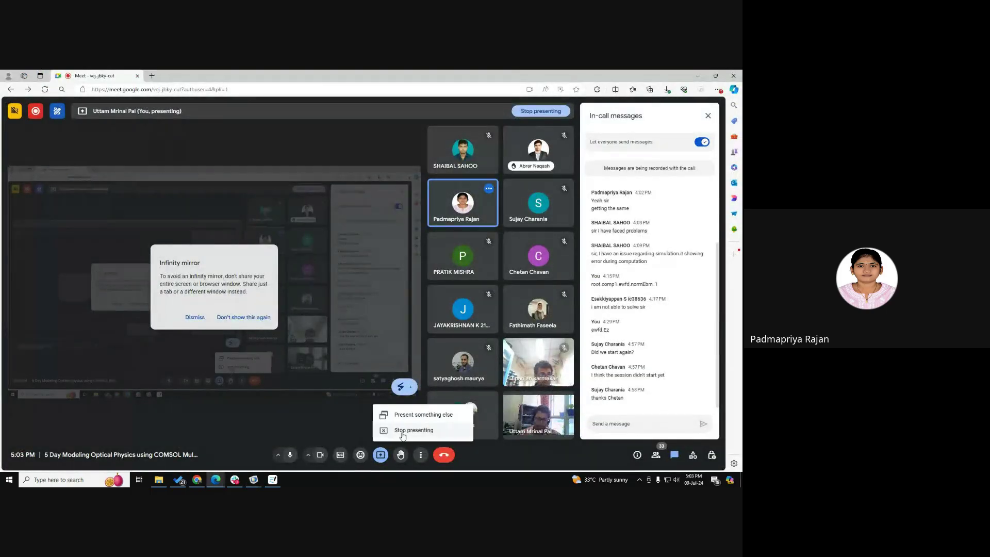
left_click(412, 430)
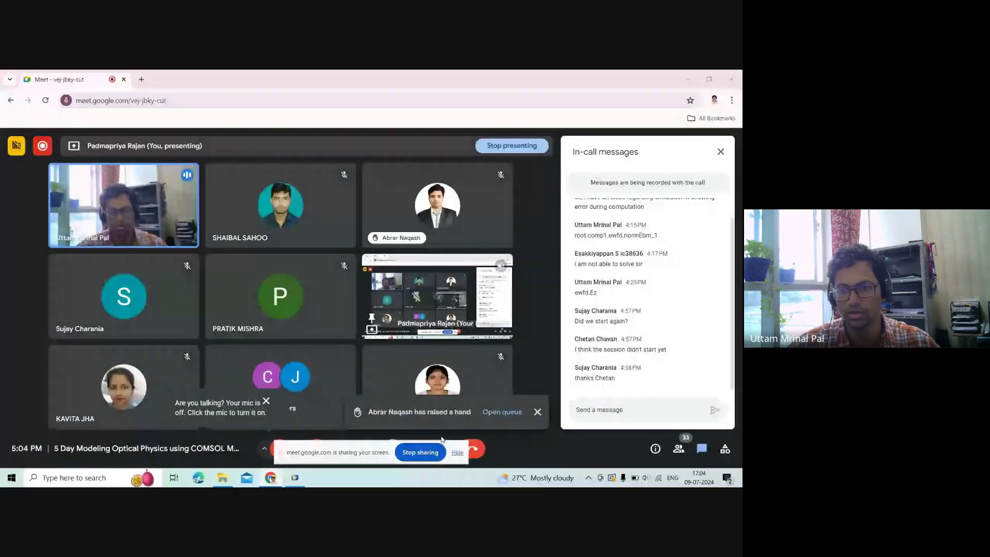
Step: Switch from the Google Meet call to the COMSOL Multiphysics window with the attendee's waveguide model
left_click(298, 481)
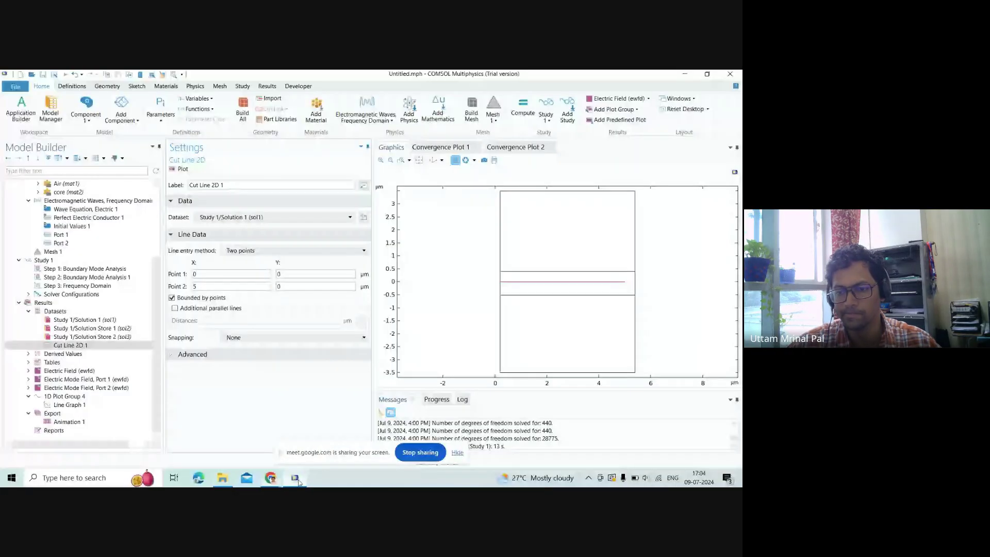
mouse_move(245, 455)
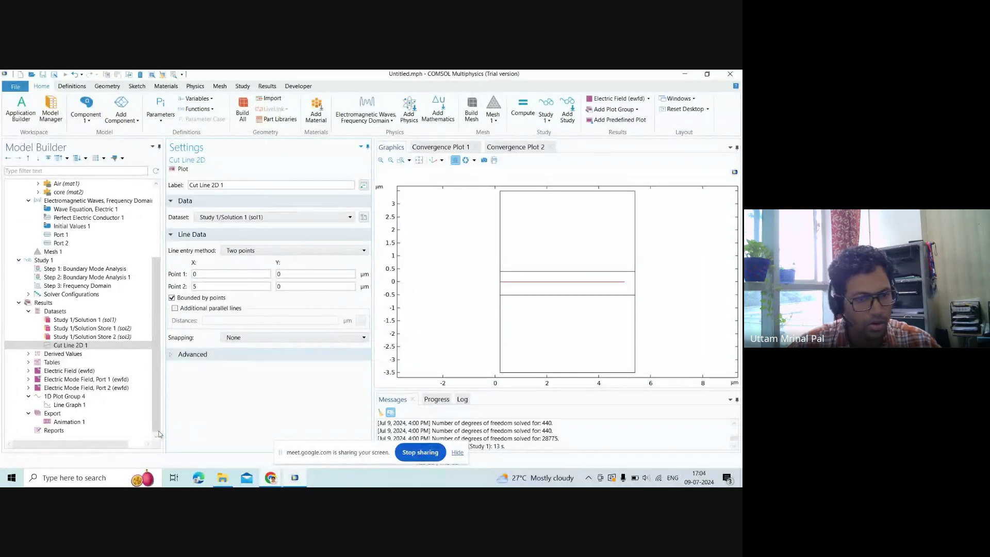
mouse_move(271, 477)
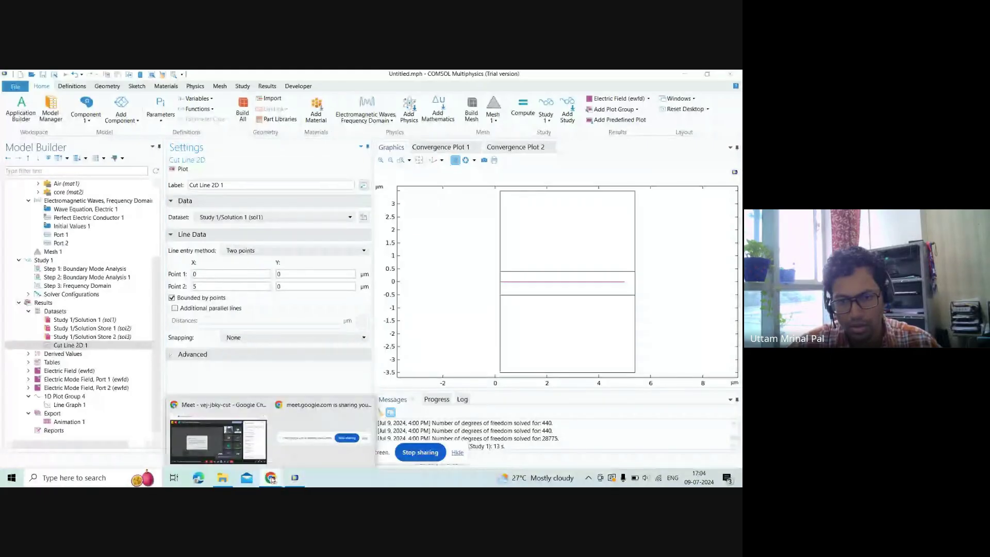
left_click(253, 446)
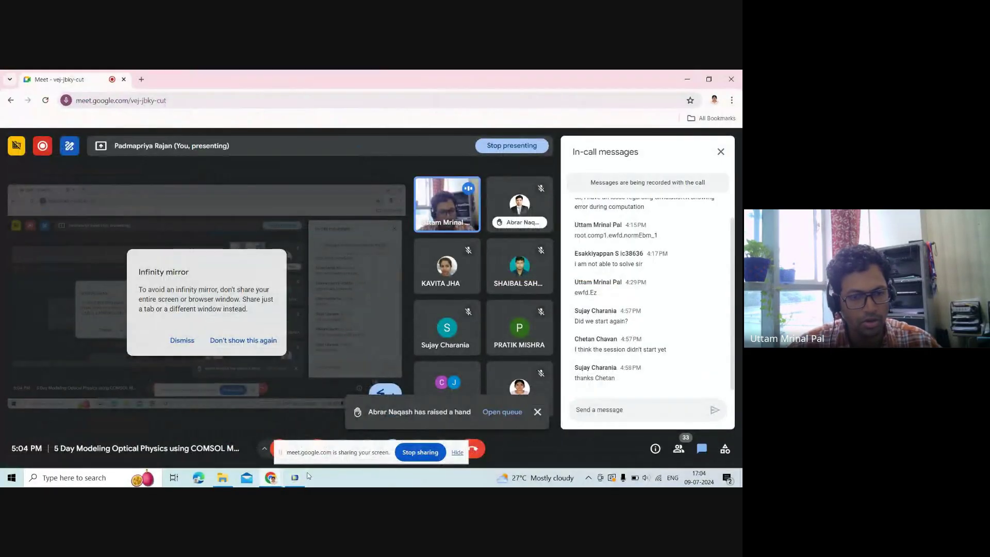
mouse_move(303, 479)
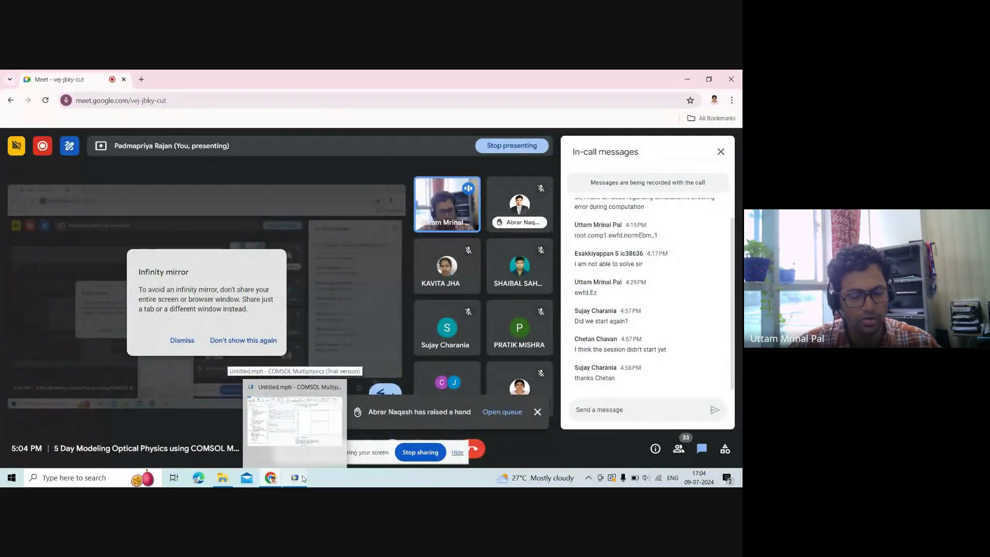
left_click(294, 418)
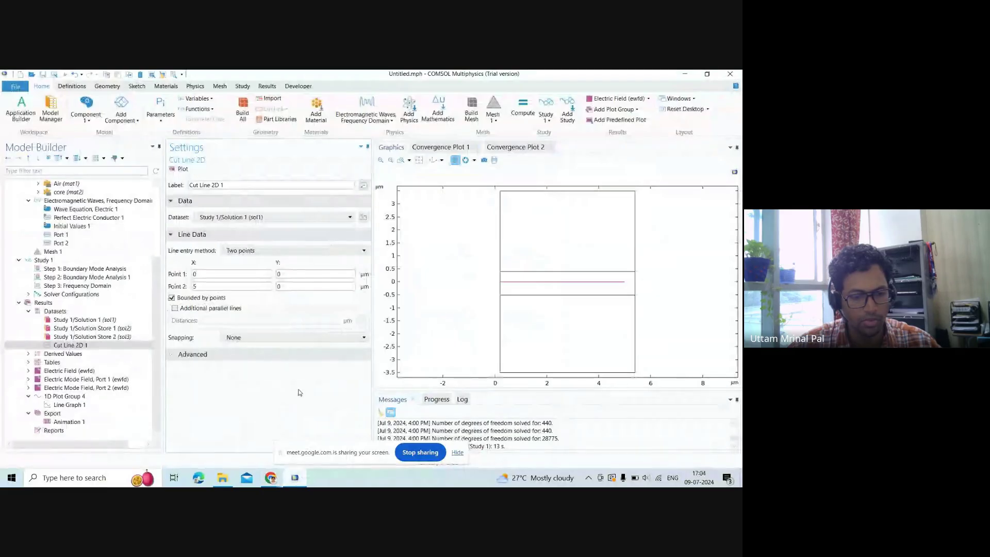
Step: Set the y-axis expression of 1D Plot Group 4's line graph to ewfd.Ez, checking the meeting chat for it, and plot it
left_click(84, 398)
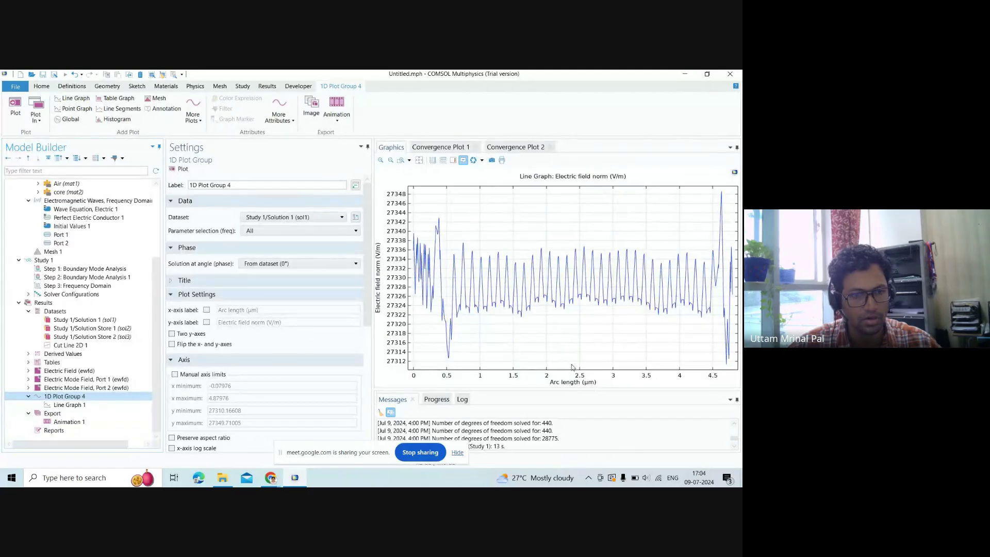
left_click(69, 406)
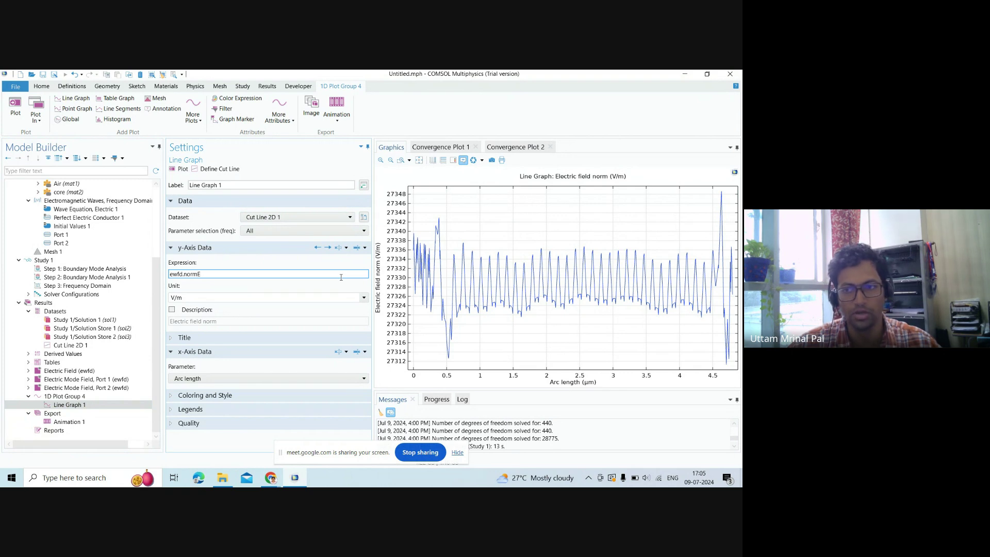
key("BackSpace")
key("BackSpace")
key("BackSpace")
key("BackSpace")
key("BackSpace")
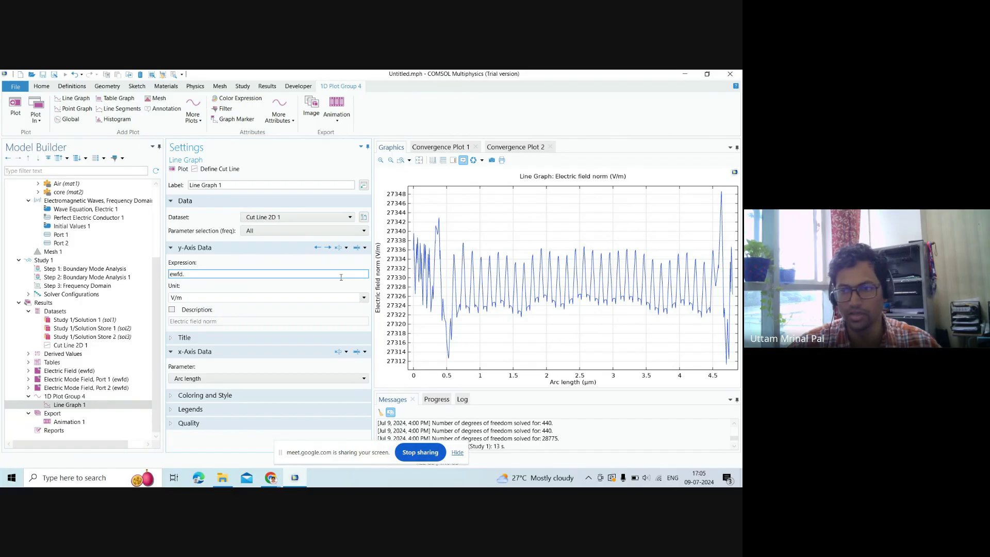
key("BackSpace")
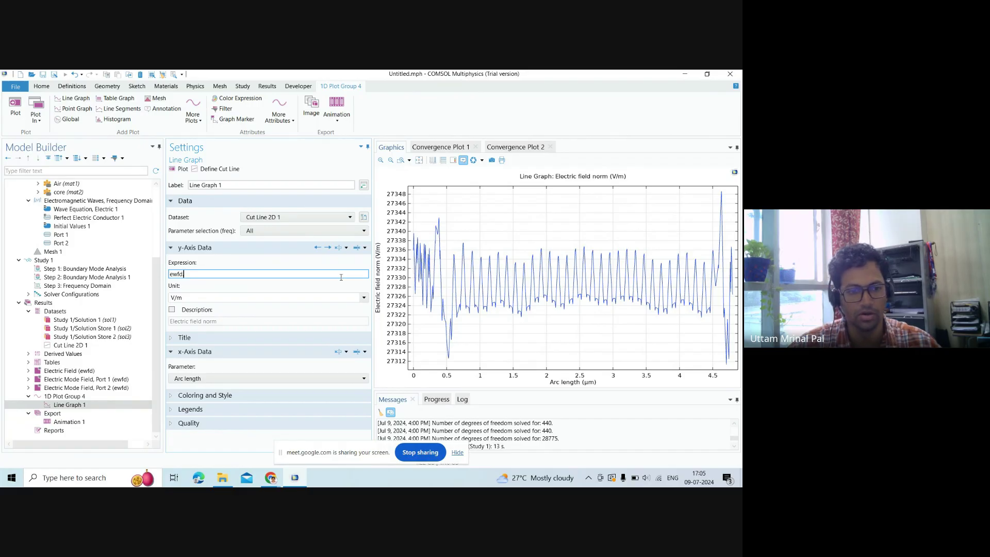
mouse_move(279, 481)
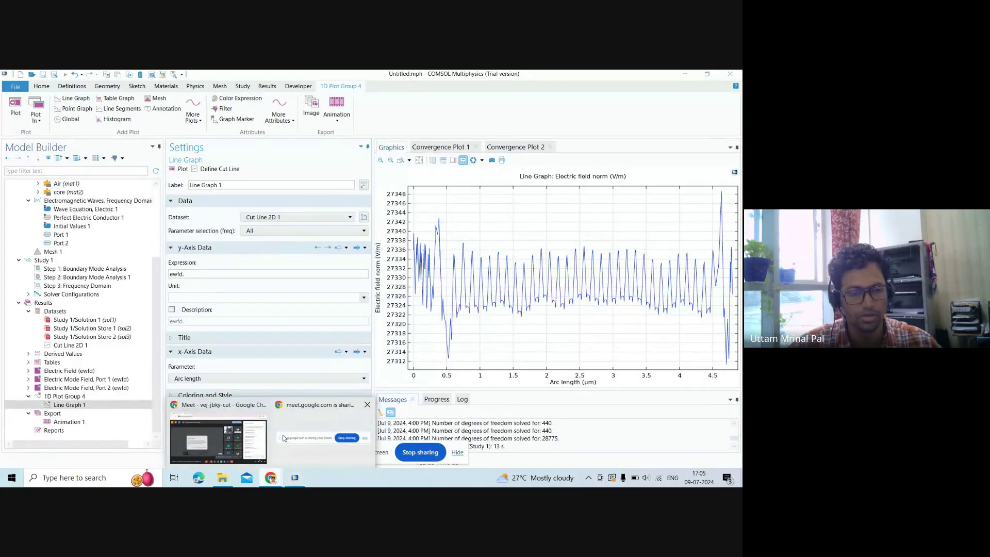
left_click(269, 446)
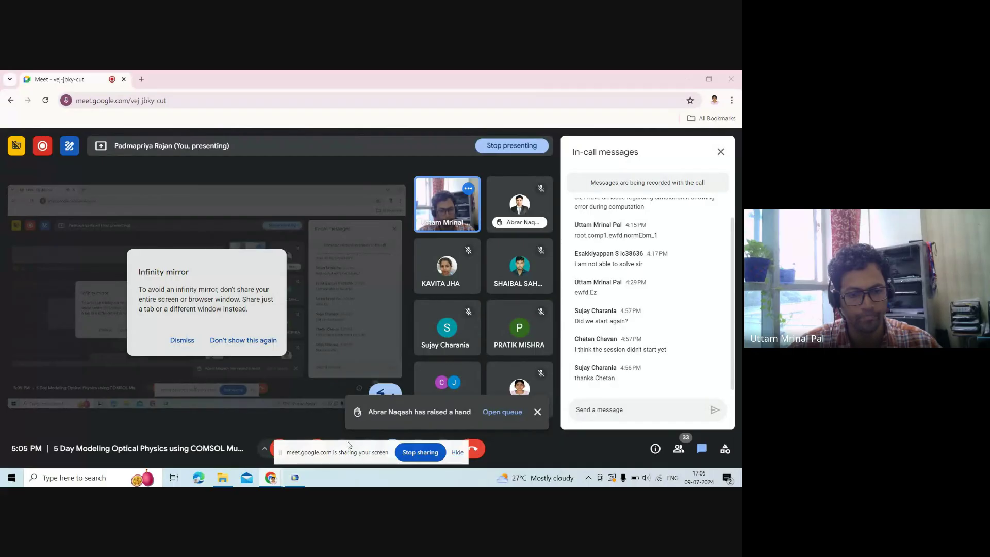
left_click(303, 483)
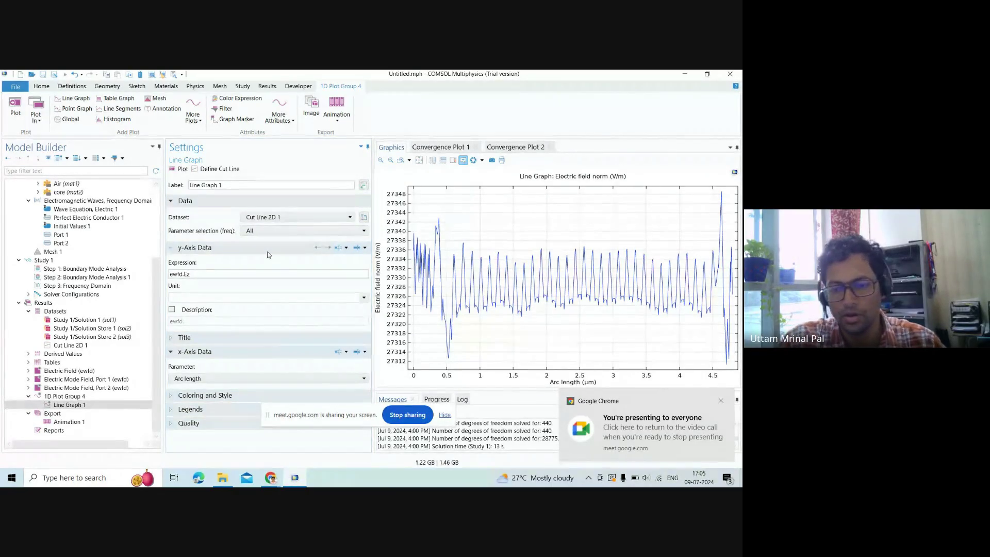
mouse_move(428, 283)
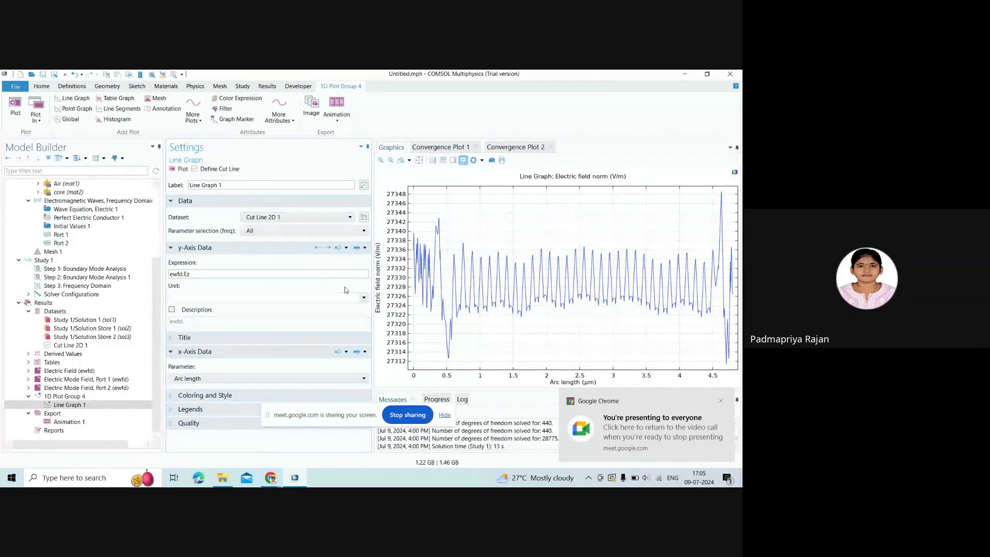
left_click(181, 169)
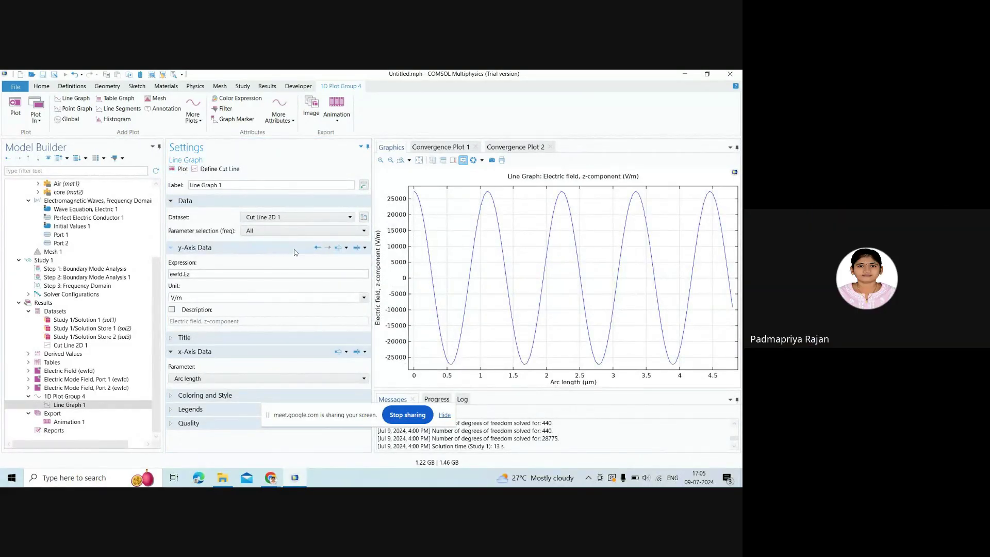
Step: Open the settings of Animation 1 under Export and check which plot groups are available as its subject
left_click(79, 405)
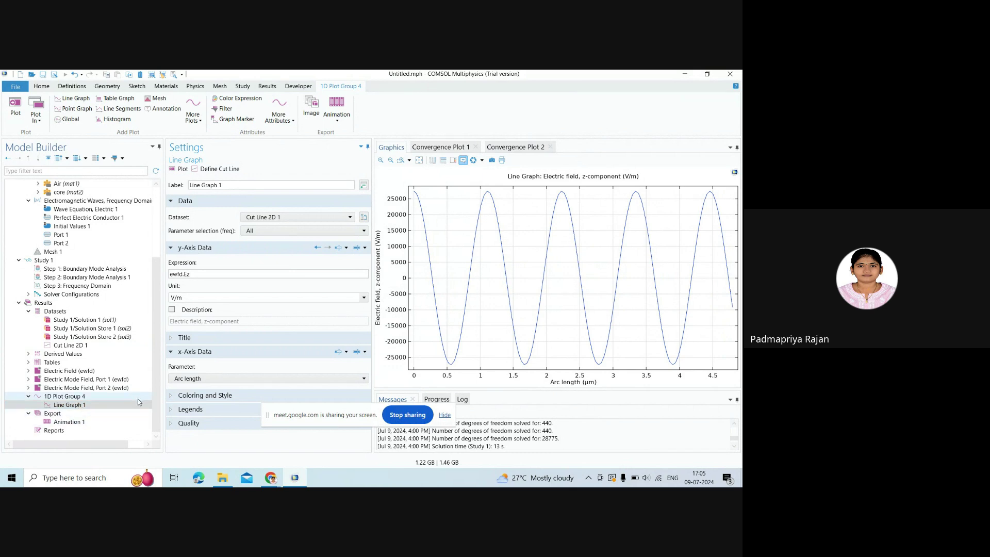
left_click(64, 422)
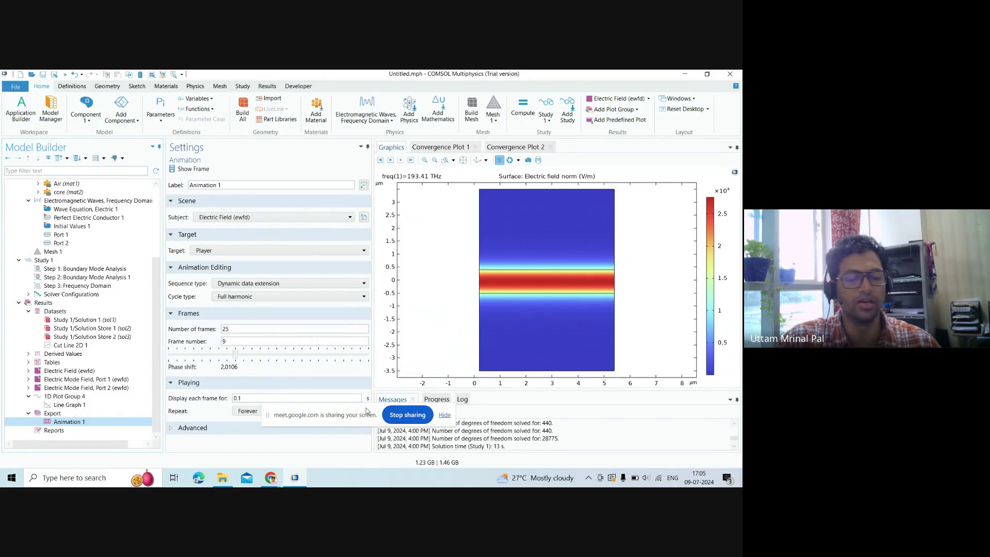
left_click(290, 215)
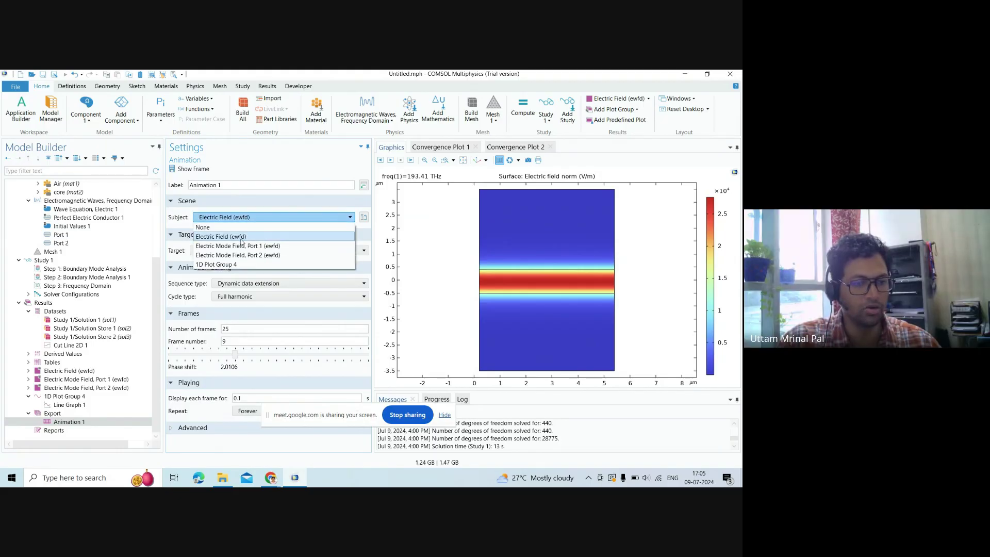
left_click(242, 218)
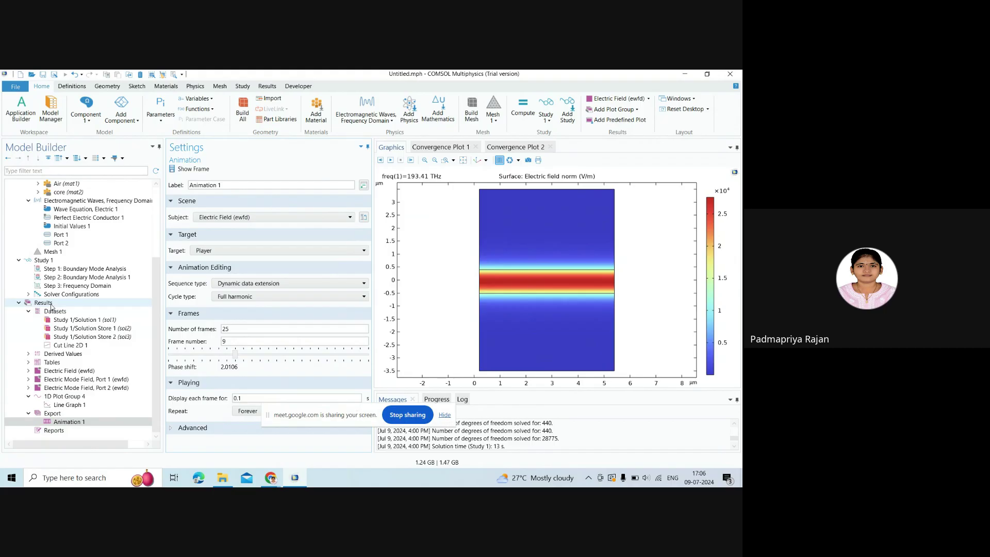
Step: Set the expression of Surface 1 in the Electric Field (ewfd) plot group to ewfd.Ez and plot it
left_click(57, 373)
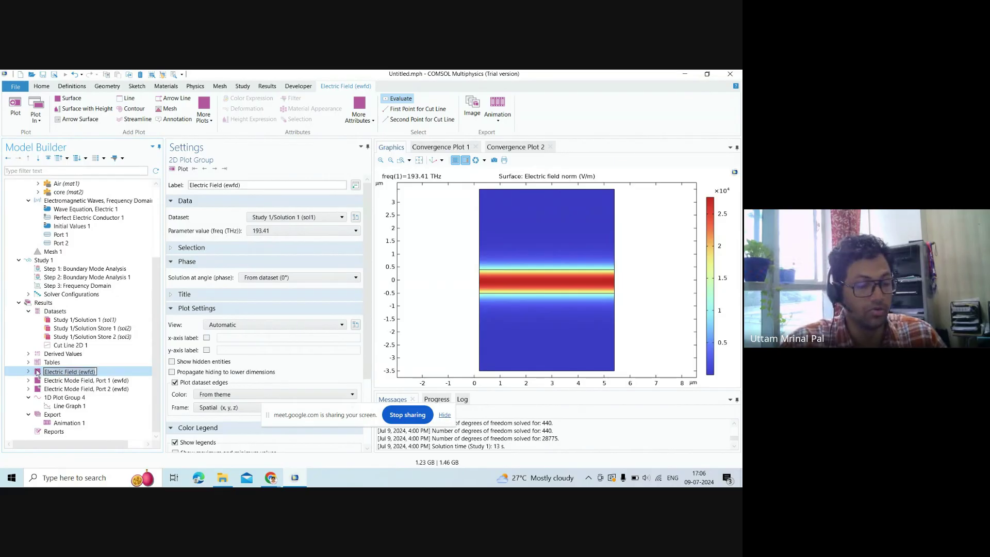
left_click(91, 372)
left_click(46, 375)
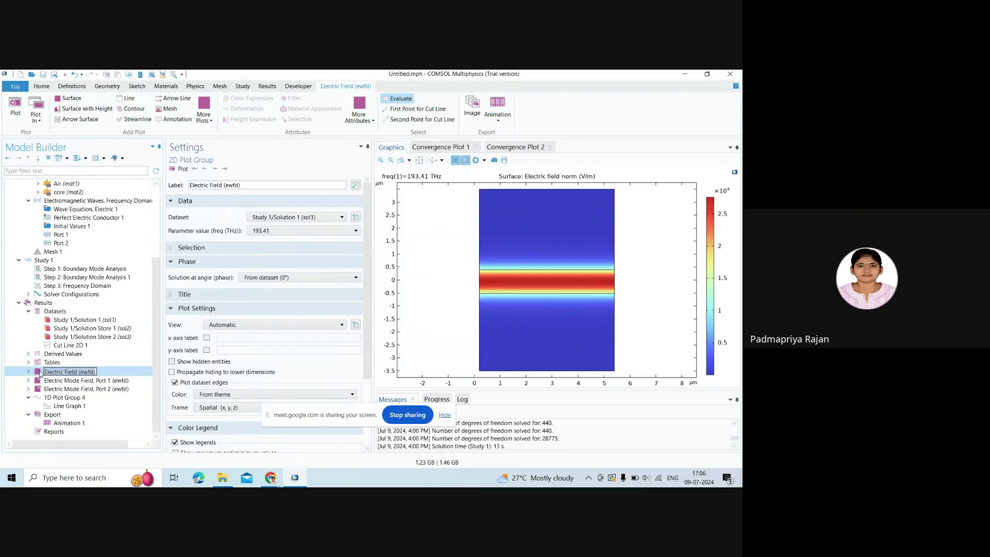
double_click(39, 372)
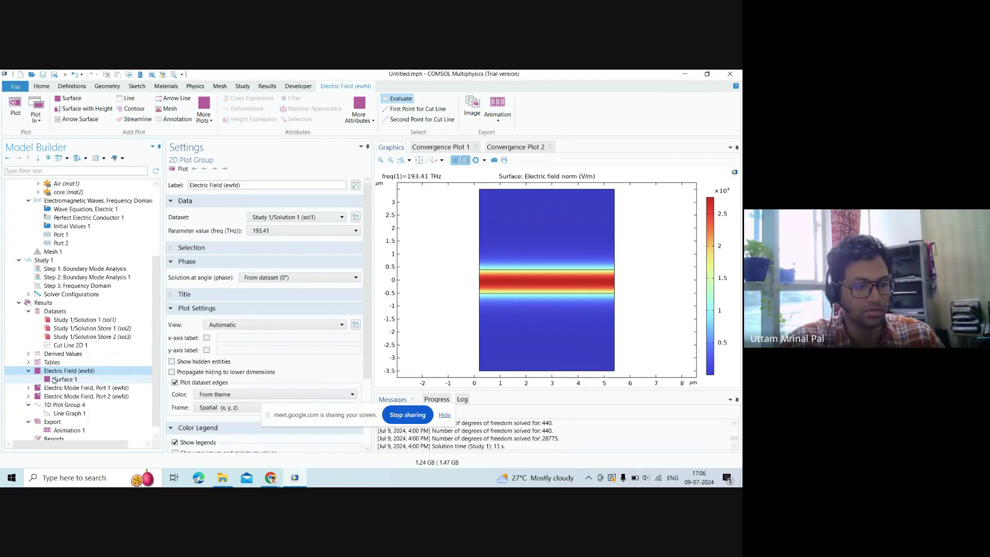
left_click(55, 380)
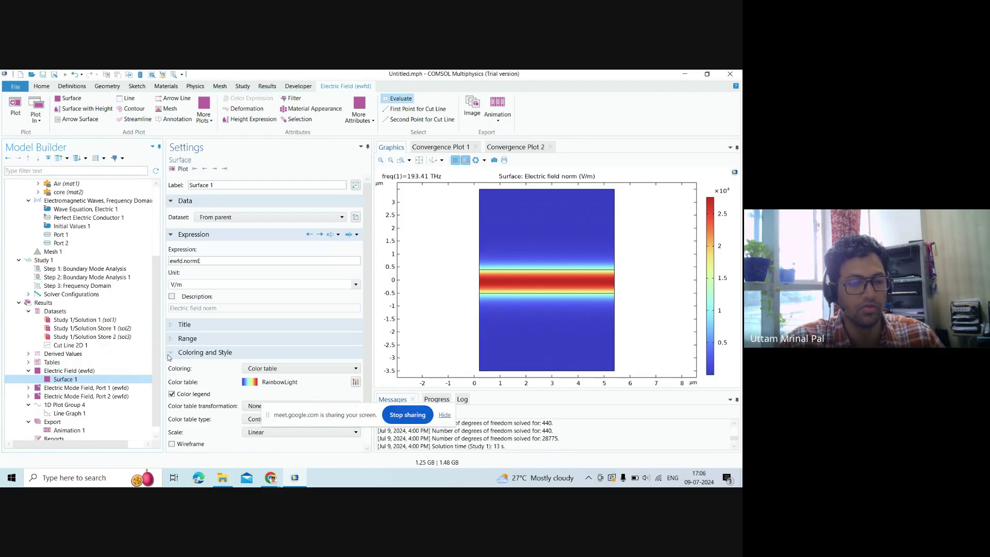
left_click(255, 261)
key("BackSpace")
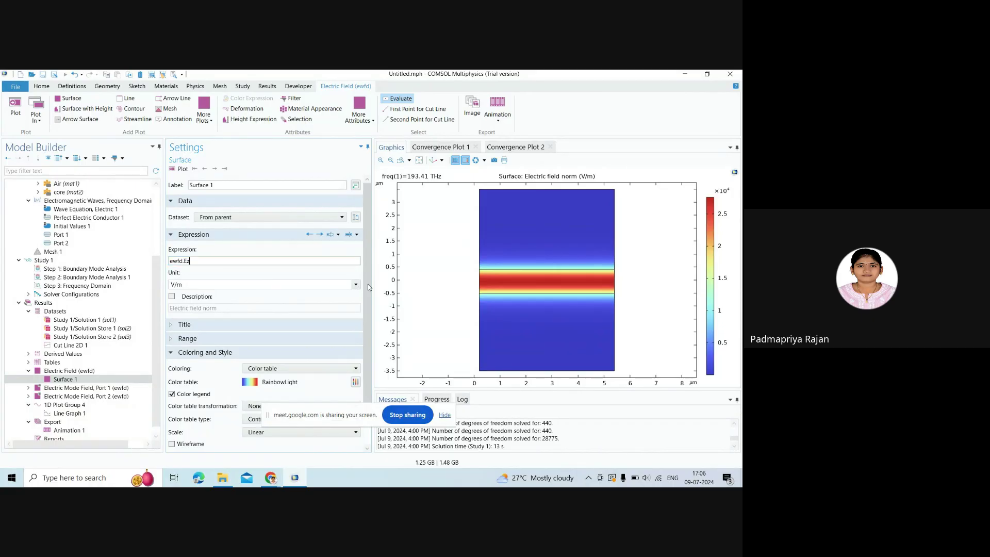
scroll(369, 411, "down", 1)
left_click(369, 411)
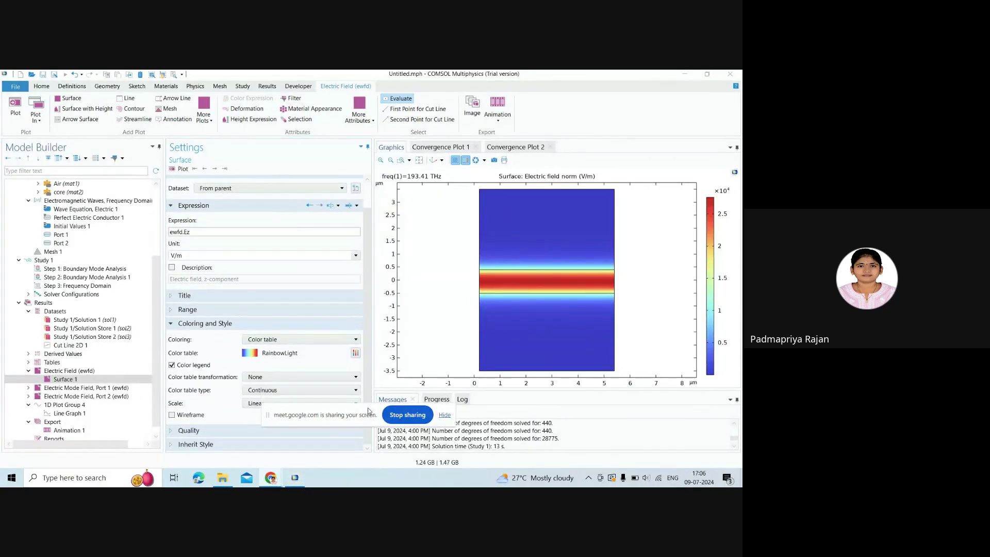
left_click(182, 170)
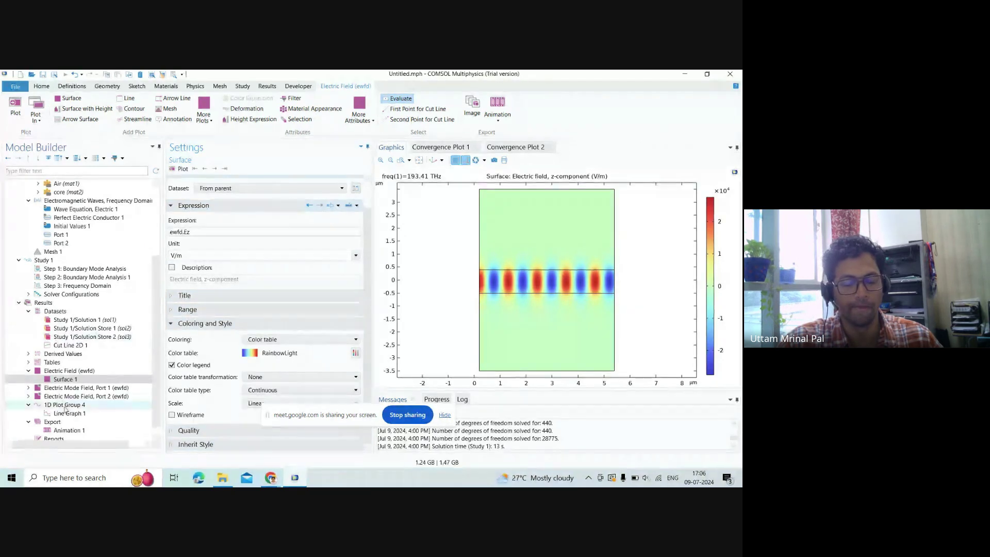
Step: Show the current frame of Animation 1 and play the animation, finishing by ending the screen share
left_click(74, 431)
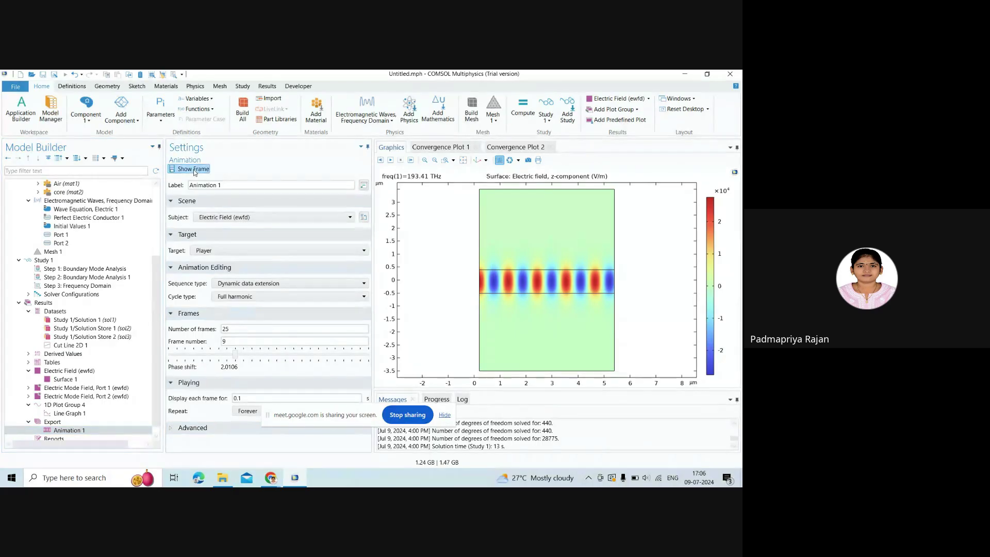
left_click(194, 170)
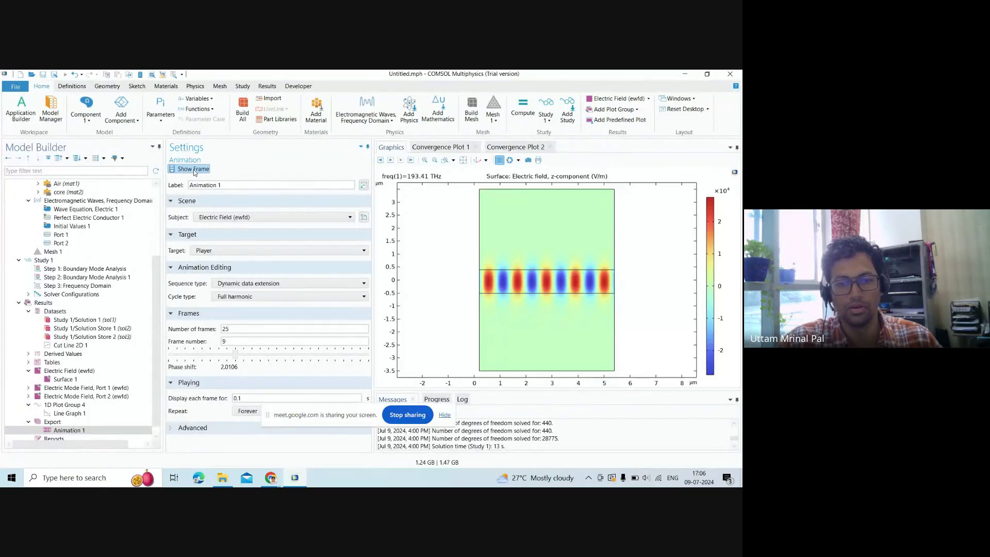
left_click(391, 161)
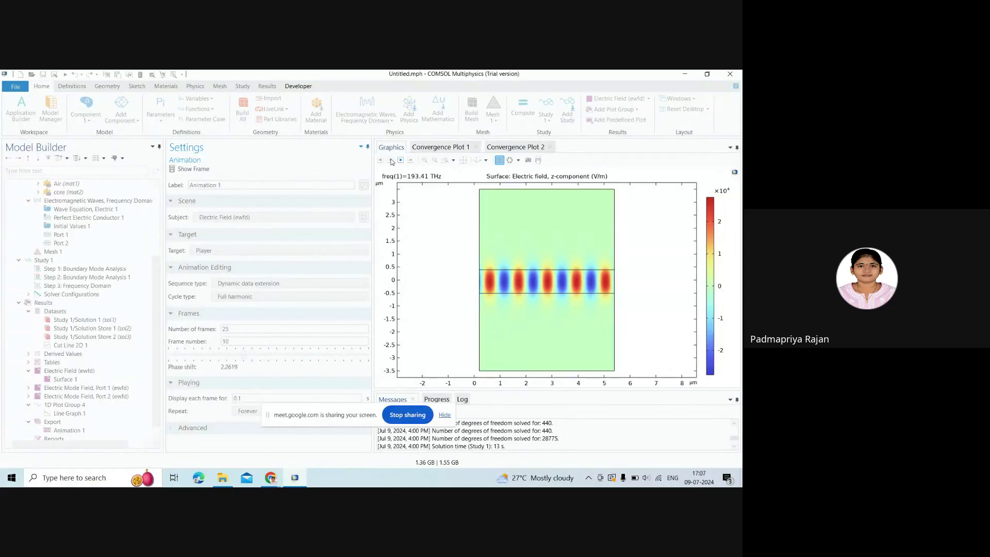
left_click(408, 415)
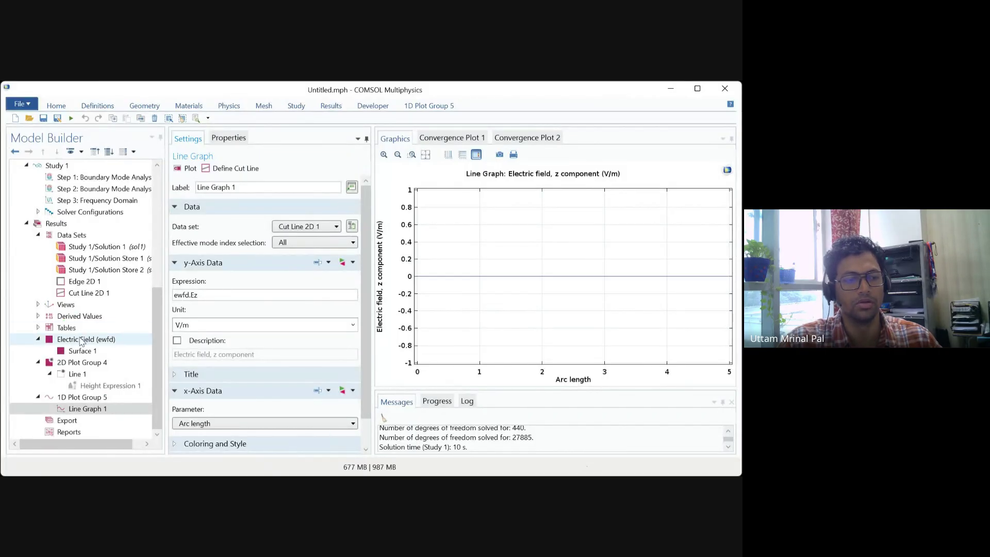
Step: Set the data set of Cut Line 2D 1 to Study 1/Solution 1 (sol1) and plot the cut line
left_click(87, 293)
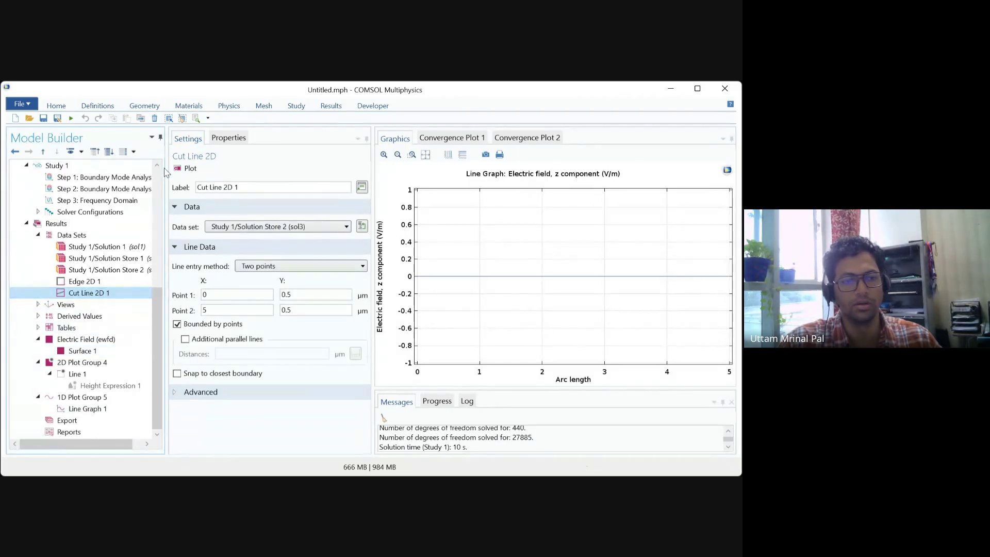
left_click(186, 168)
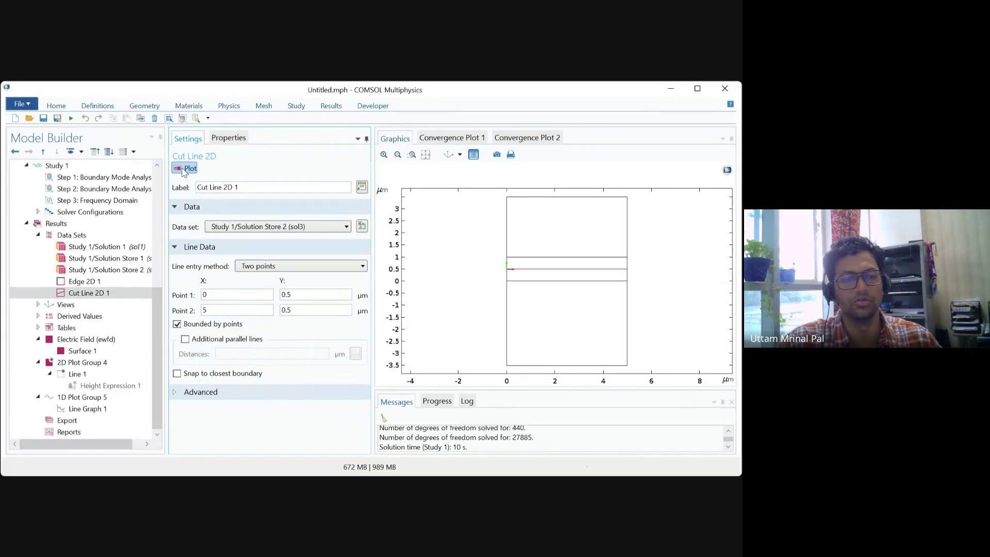
left_click(282, 231)
left_click(275, 247)
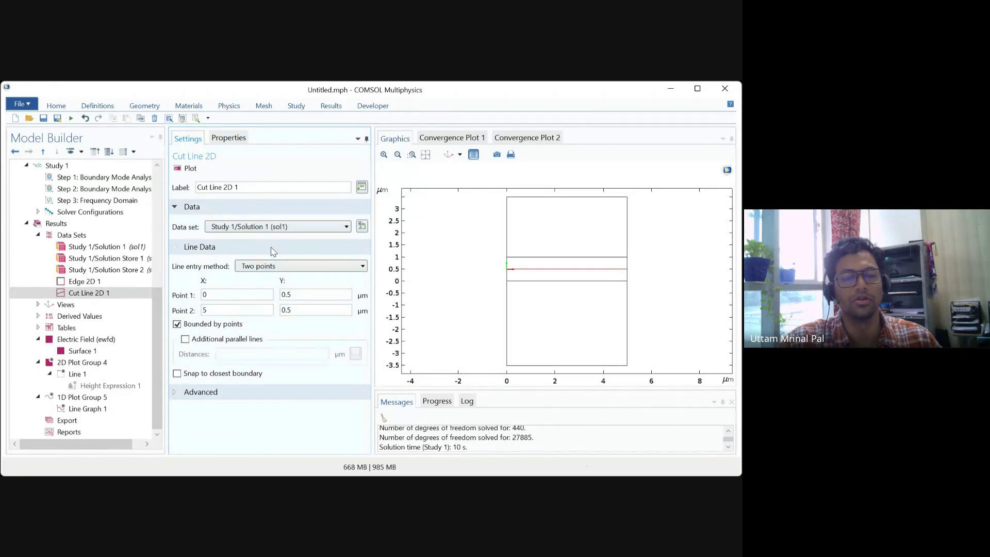
left_click(190, 168)
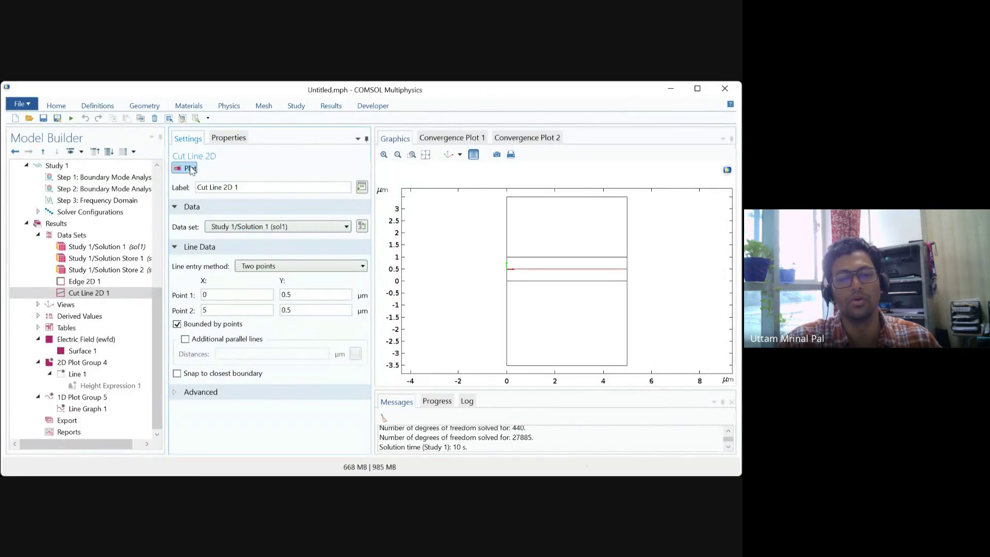
Step: Replot Line Graph 1 in 1D Plot Group 5 and check the expression of the Electric Field plot's Surface 1
left_click(87, 409)
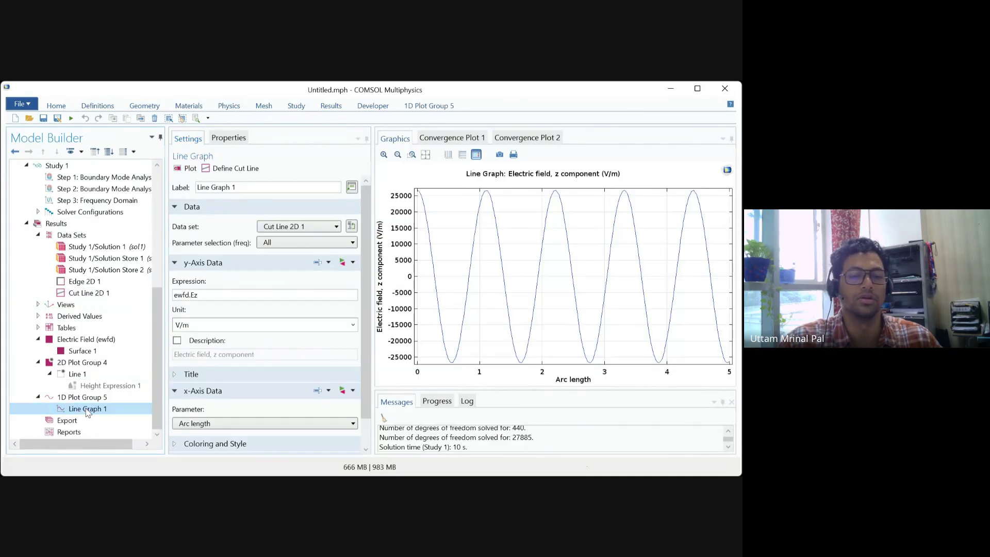
left_click(190, 168)
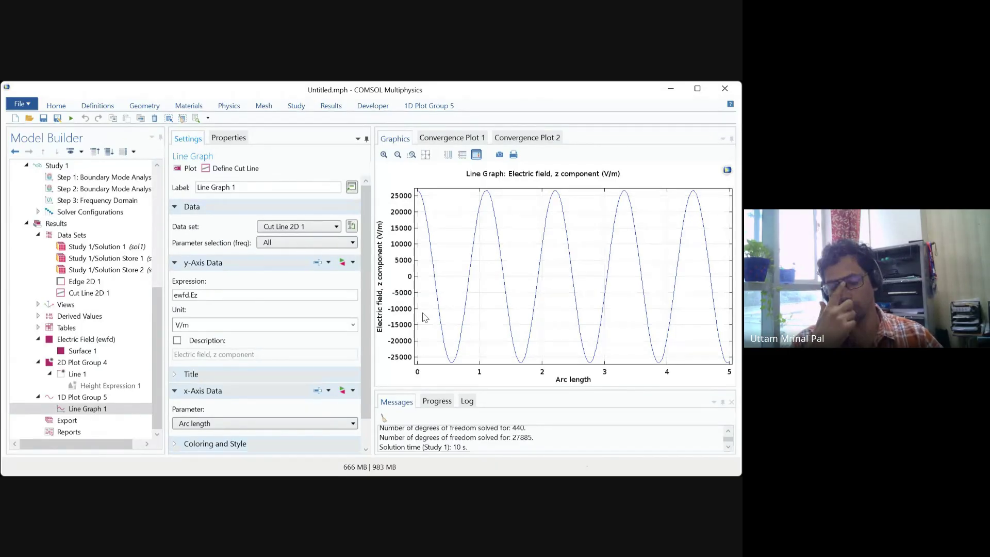
left_click(220, 296)
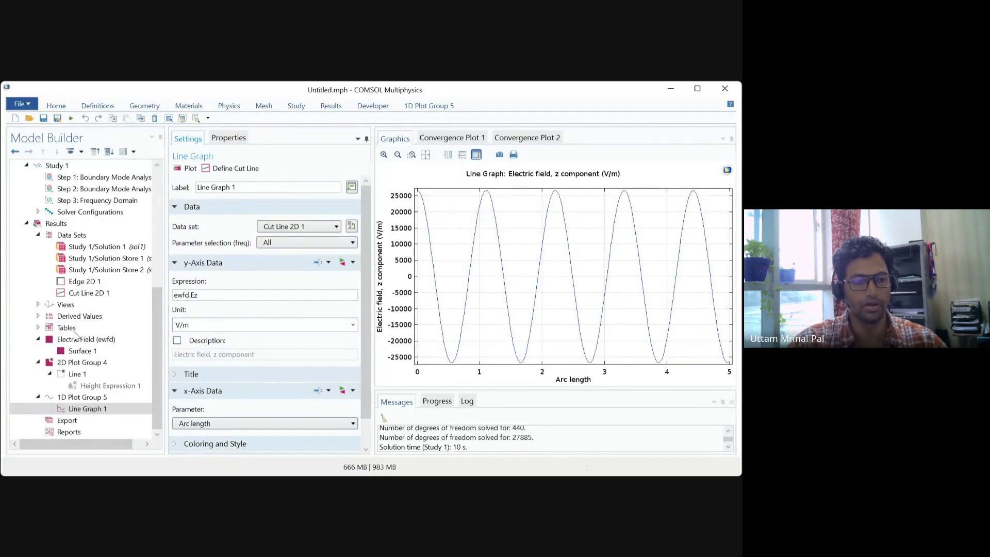
left_click(78, 351)
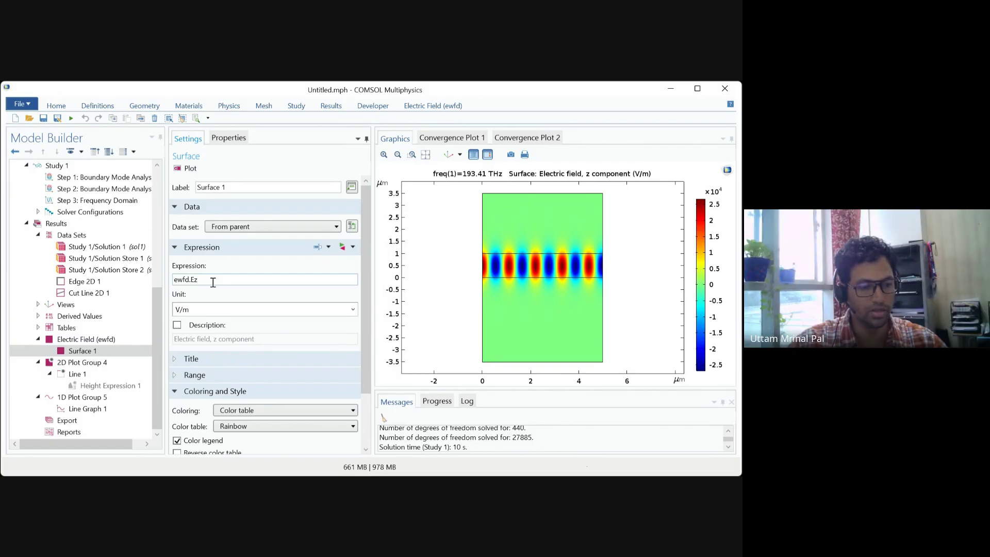
Step: Set the data set of Line 1 in 2D Plot Group 4 to Edge 2D 1 and plot it
left_click(77, 374)
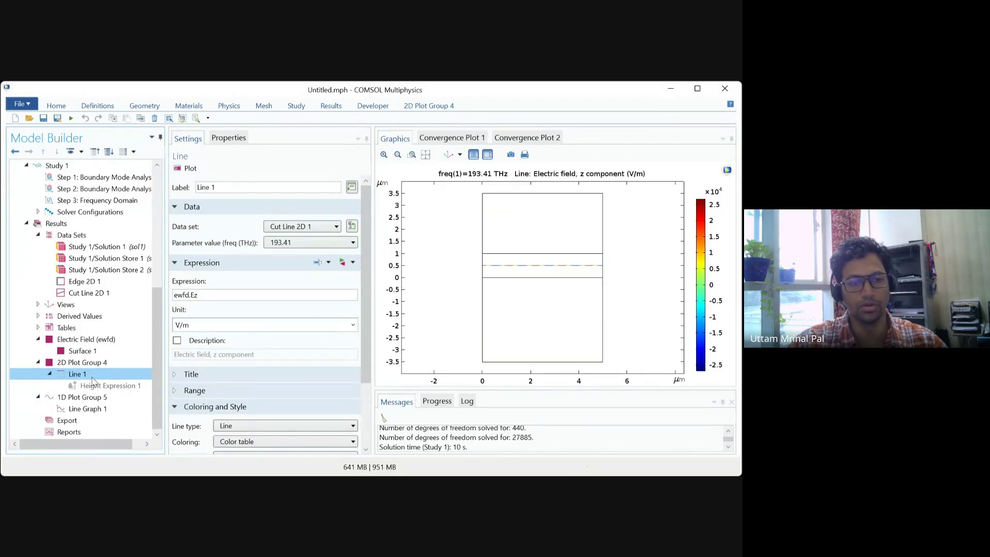
left_click(313, 228)
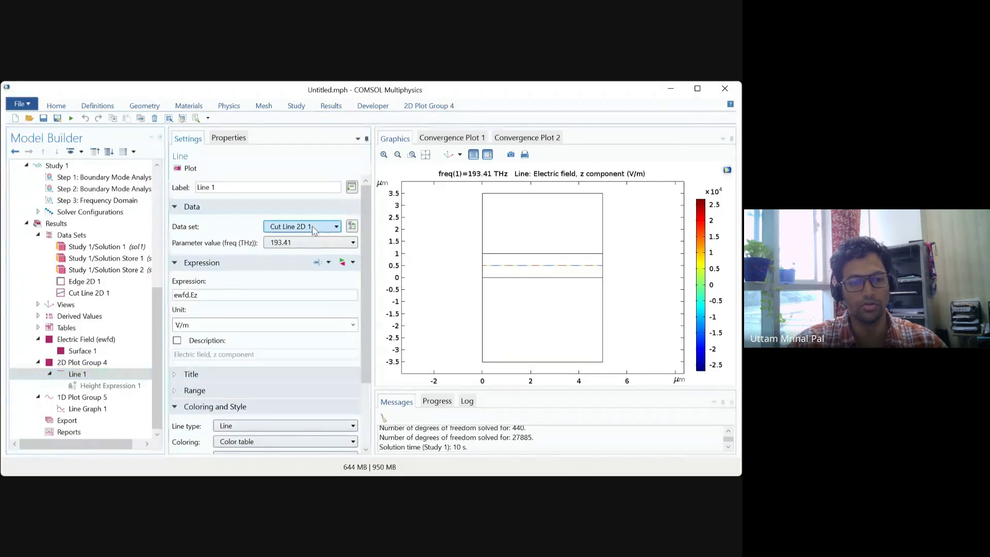
left_click(294, 299)
left_click(194, 167)
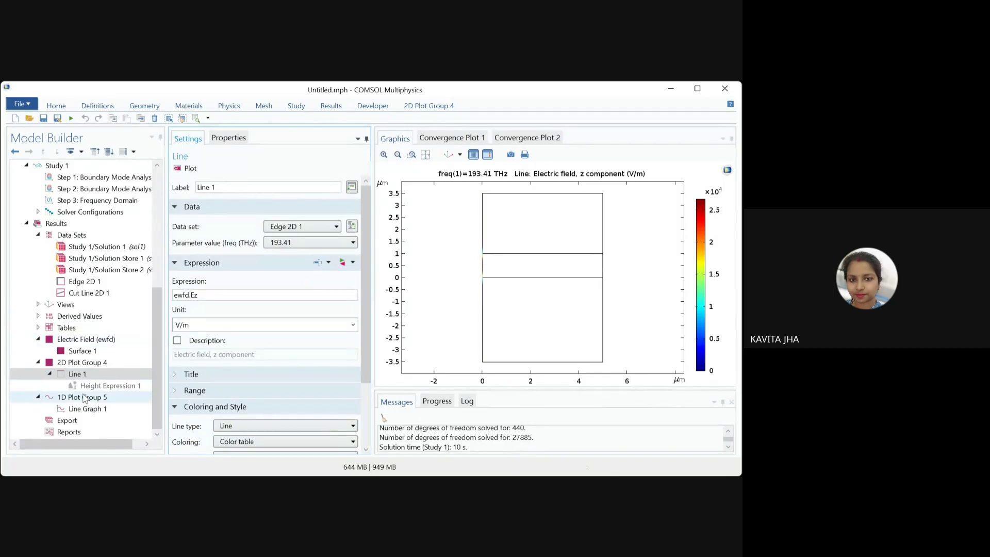
left_click(106, 408)
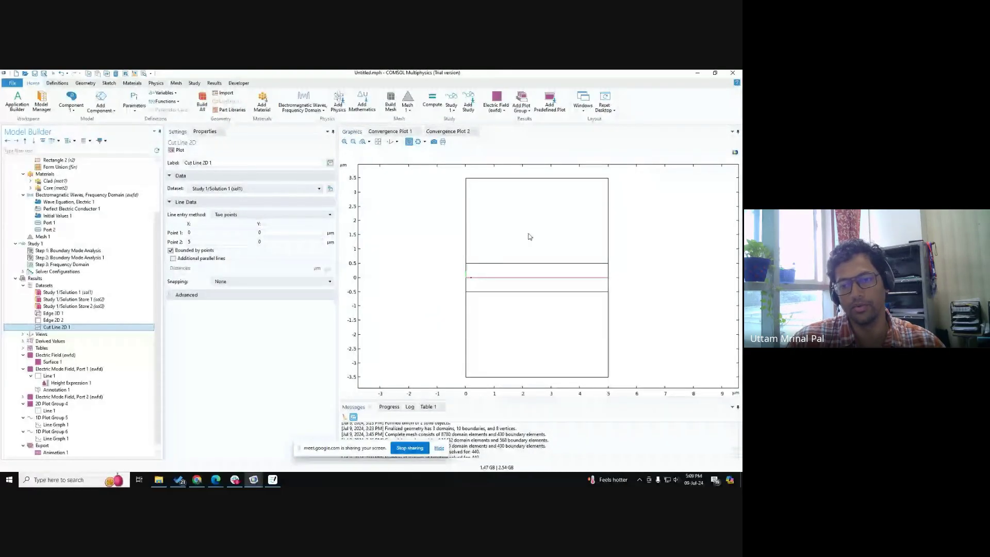
Step: Hide the screen-sharing notice and add another Cut Line 2D dataset under Datasets
left_click(439, 448)
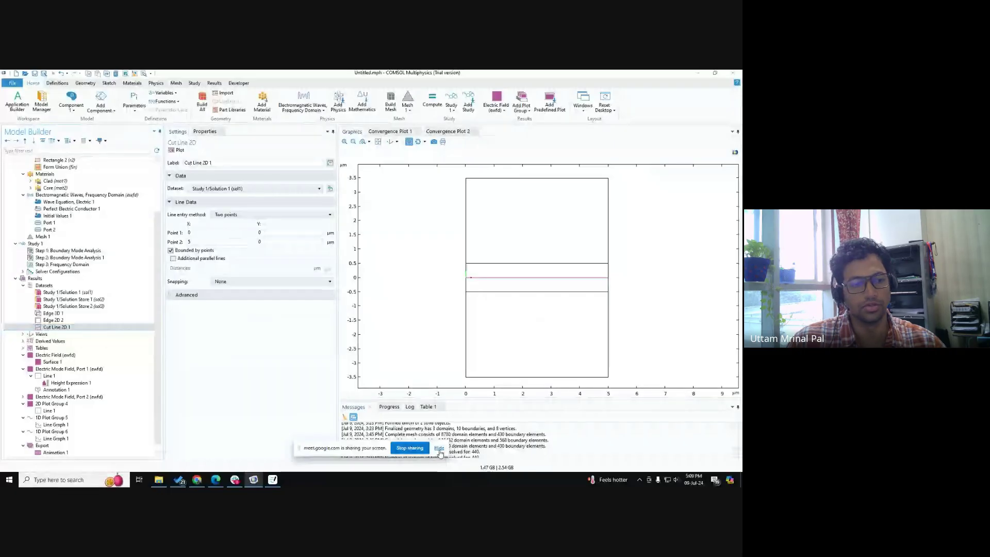
right_click(46, 286)
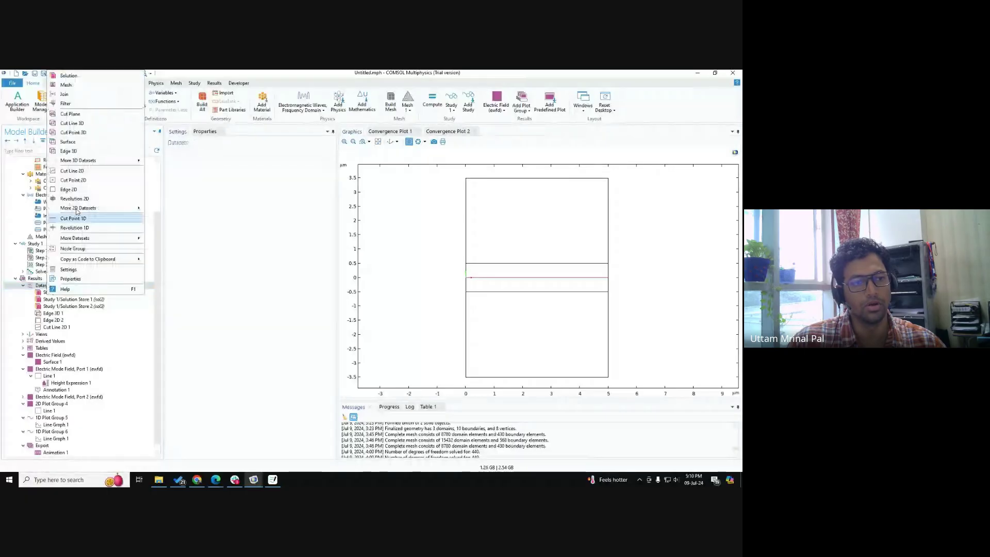
left_click(75, 171)
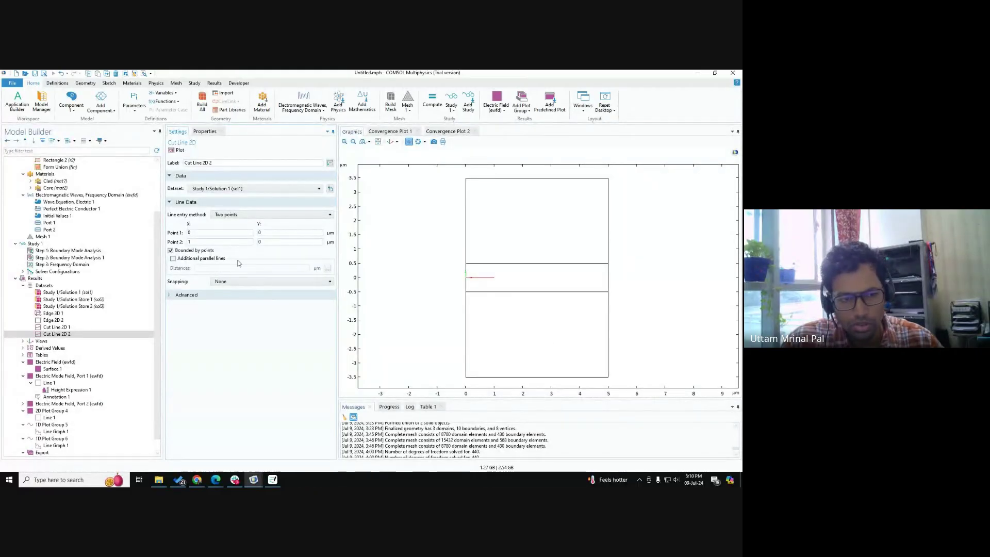
Step: Set Point 1 of the new cut line to x 2 µm and y -2.5 µm
left_click(204, 232)
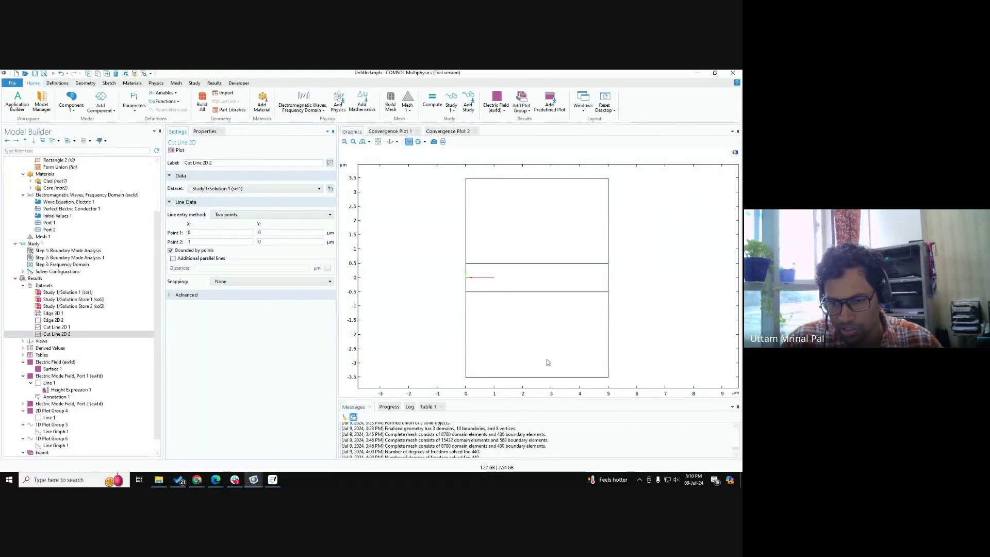
left_click(537, 347)
left_click(534, 351)
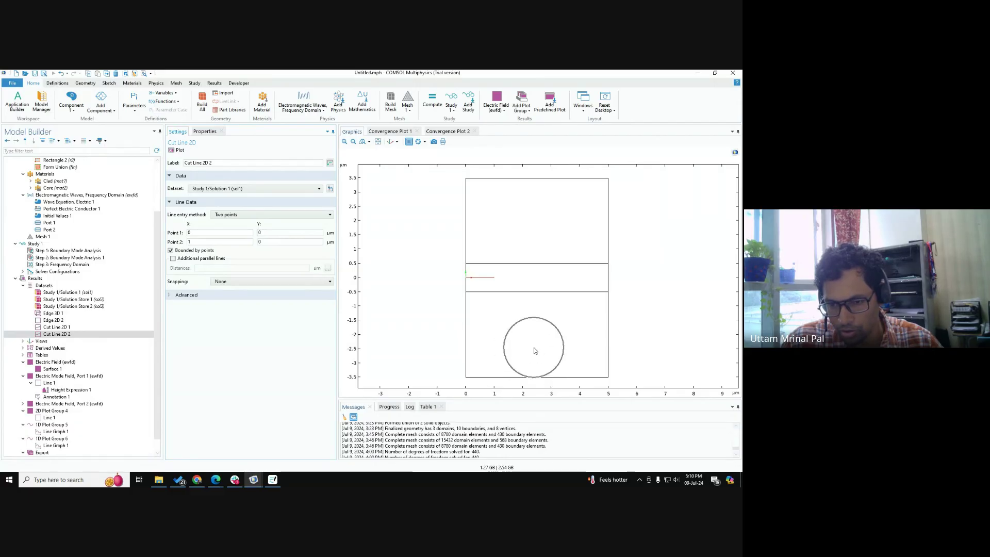
left_click(525, 349)
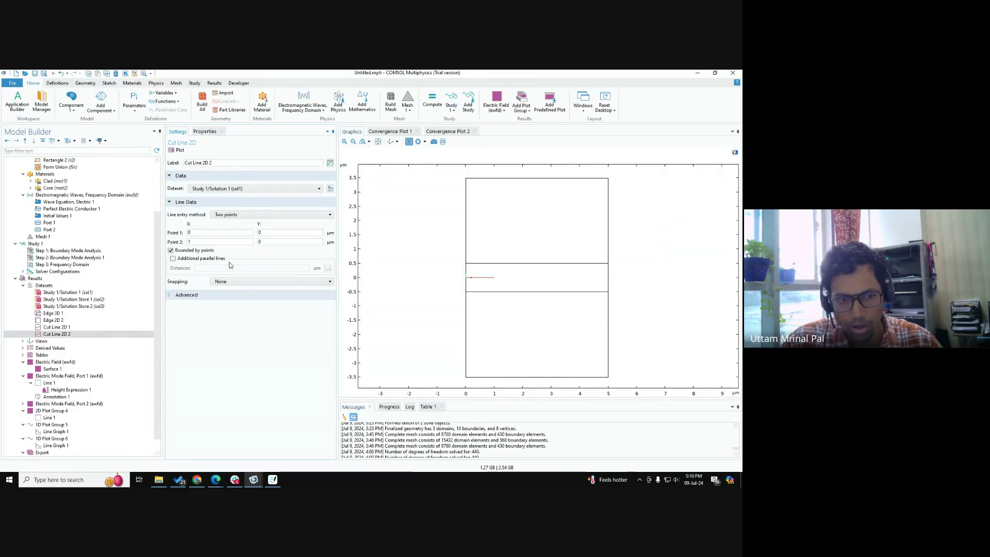
double_click(206, 232)
type("2")
key("Tab")
type("-2")
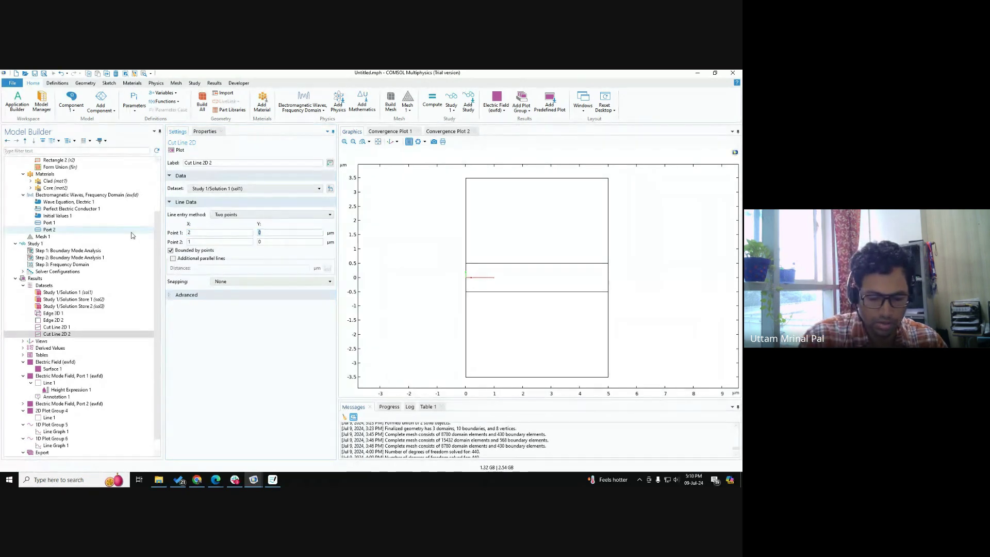
type(".5")
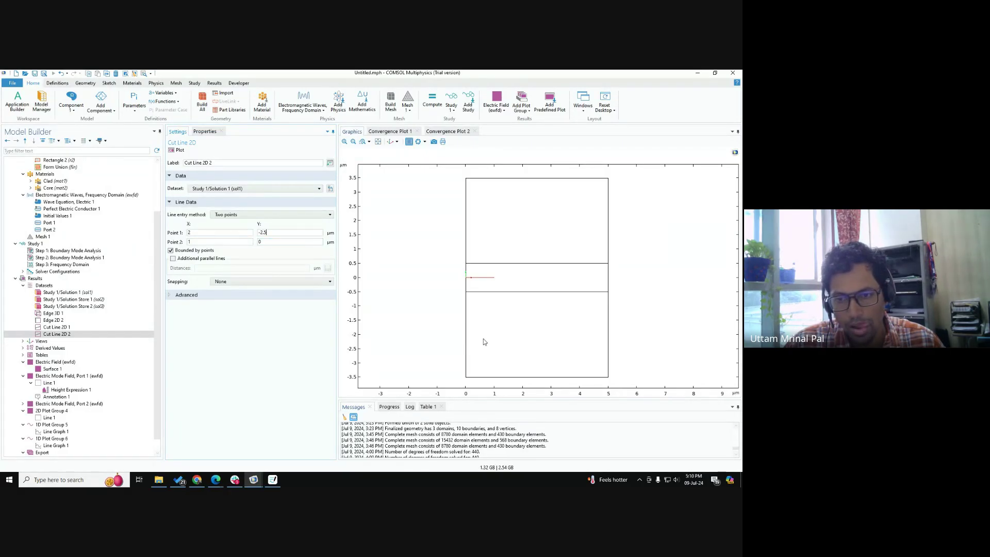
Step: Set Point 2 of the new cut line to x 2 µm and y 2.5 µm, and plot the line
left_click_drag(279, 243, 164, 243)
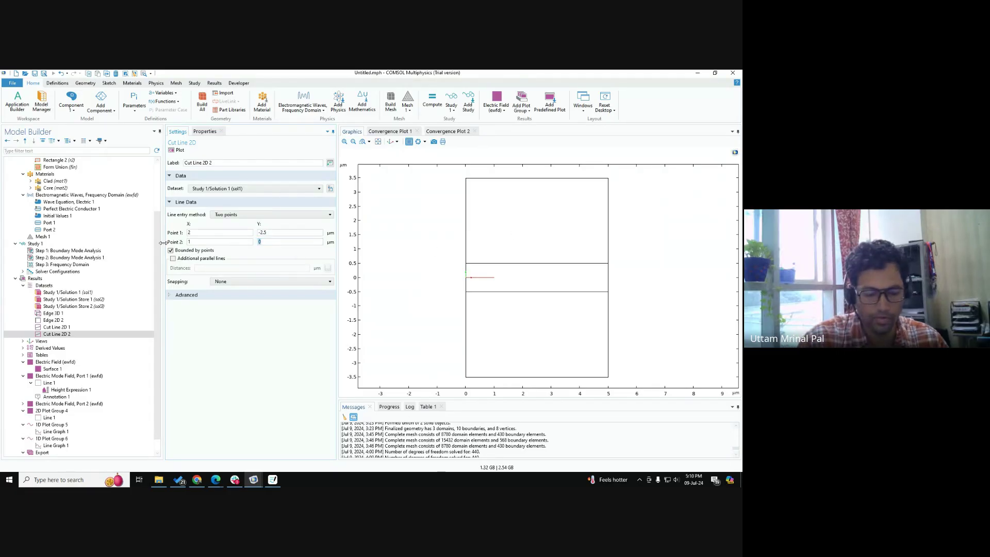
type("2.5")
left_click(178, 151)
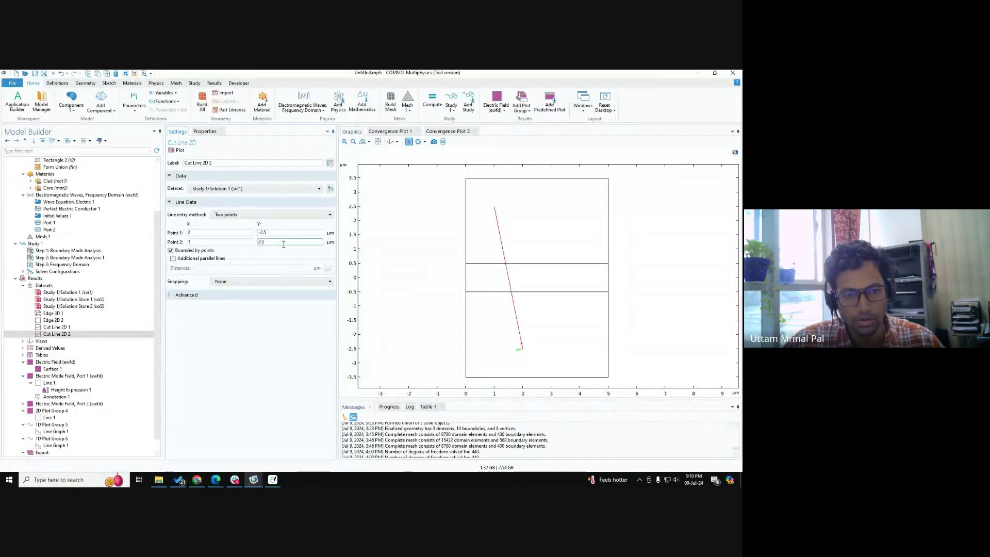
left_click_drag(214, 242, 158, 243)
type("2")
left_click(175, 150)
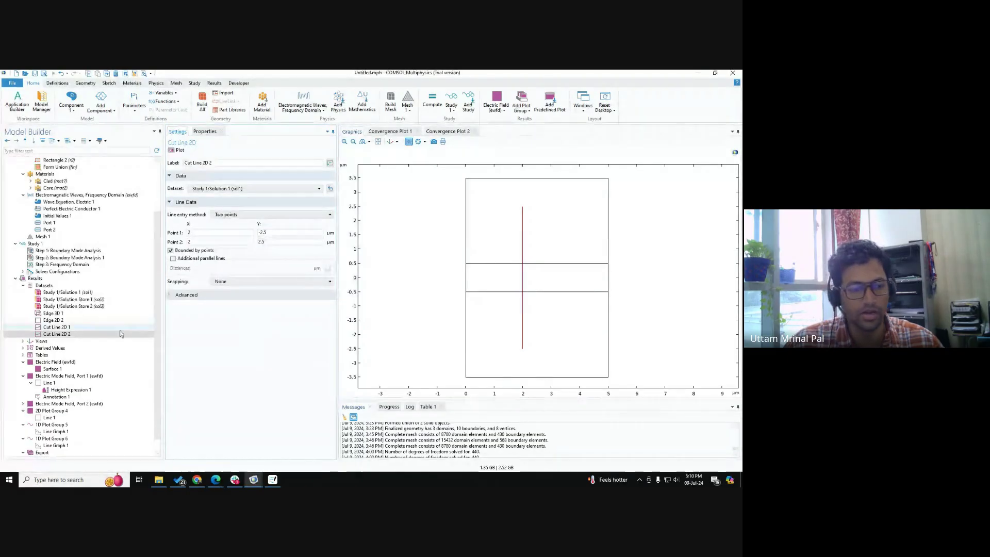
scroll(92, 323, "down", 2)
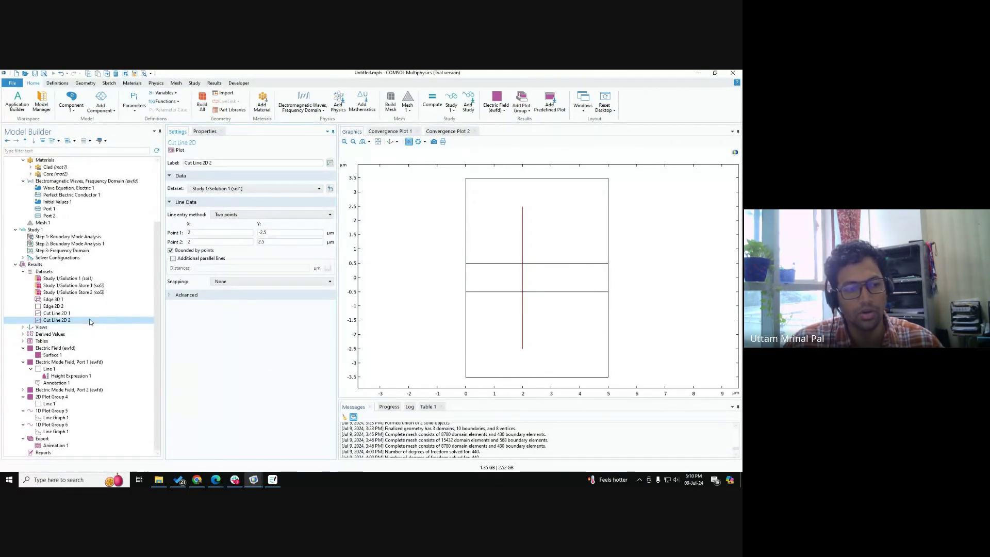
Step: Add a new 1D plot group under Results and insert a line graph into it
right_click(49, 264)
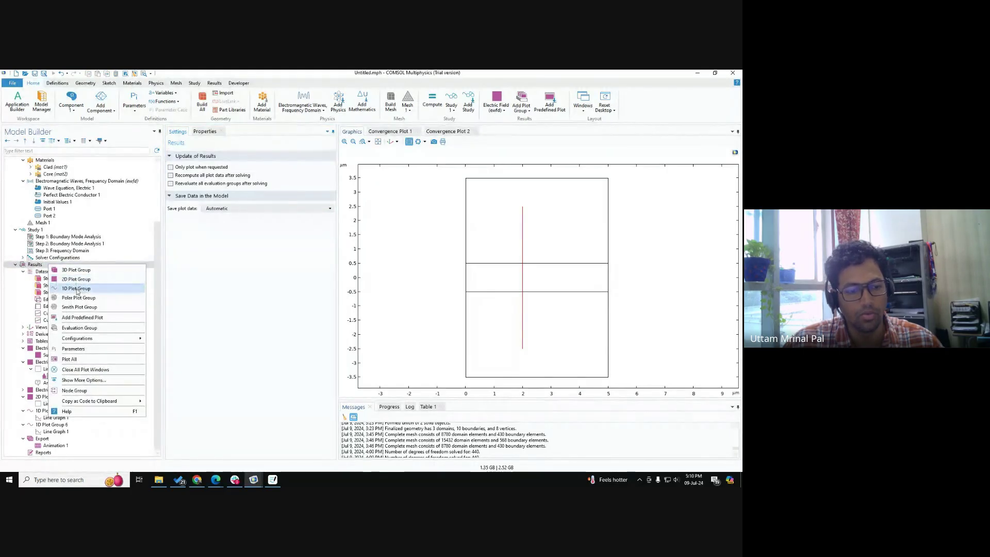
left_click(77, 288)
right_click(57, 439)
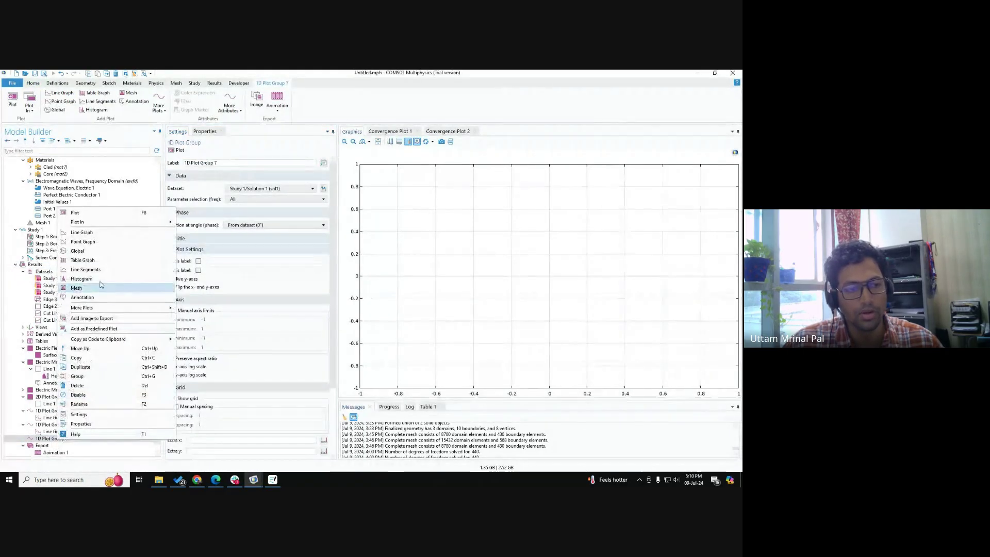
left_click(89, 233)
Step: Set the new line graph's dataset to Cut Line 2D 2 and plot the electric field norm ewfd.normE
left_click(243, 189)
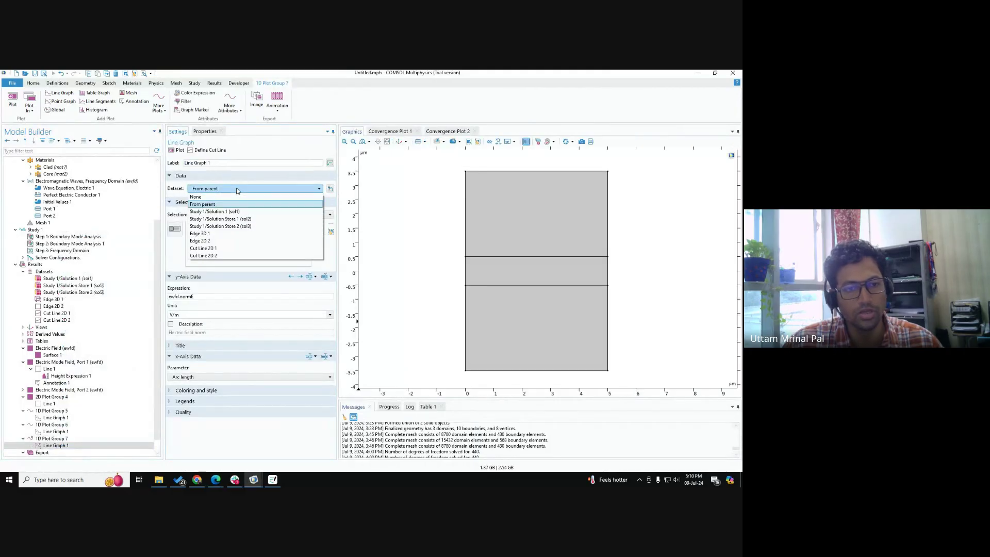
left_click(214, 256)
double_click(187, 232)
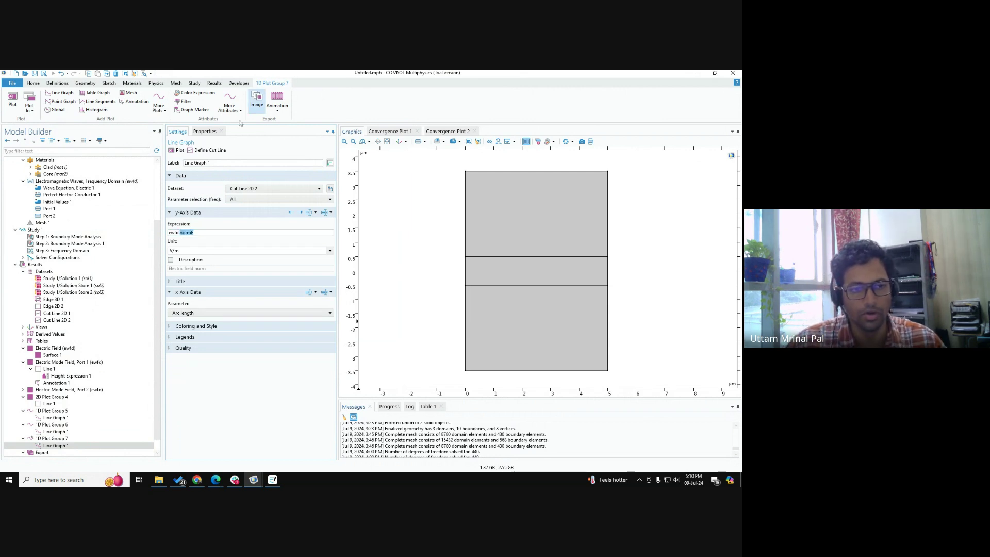
left_click(179, 150)
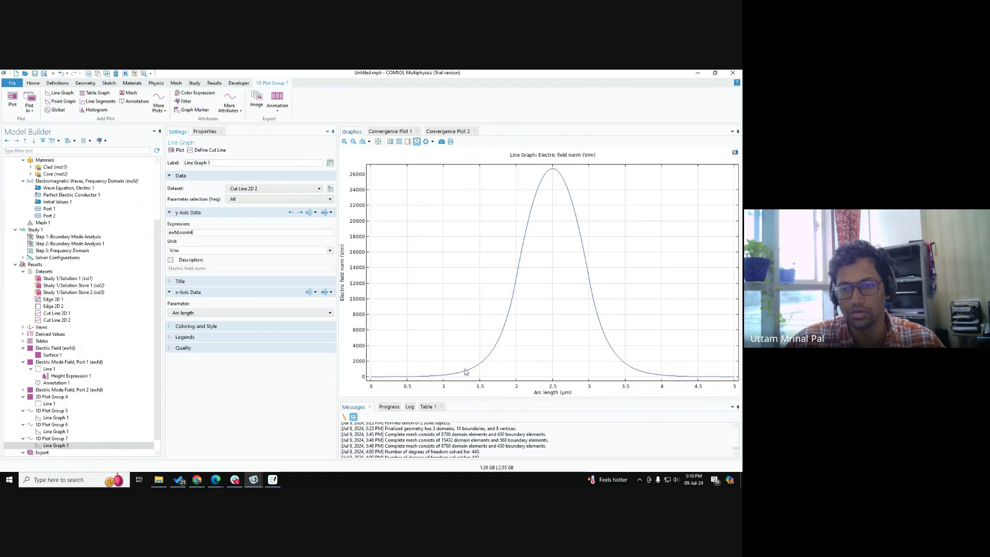
Step: Review the Cut Line 2D 2 dataset's point coordinates and its position across the waveguide
scroll(73, 334, "up", 5)
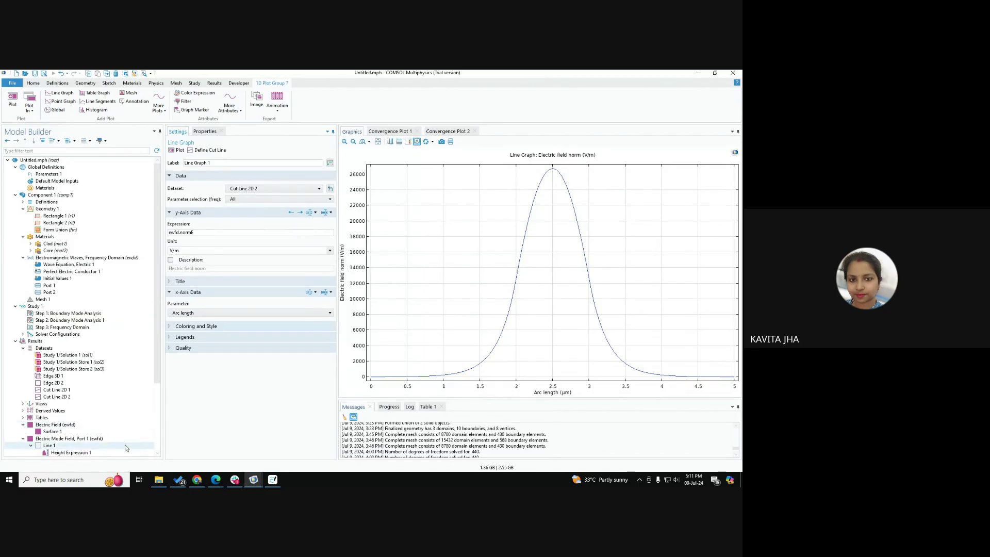
scroll(125, 445, "down", 4)
mouse_move(388, 378)
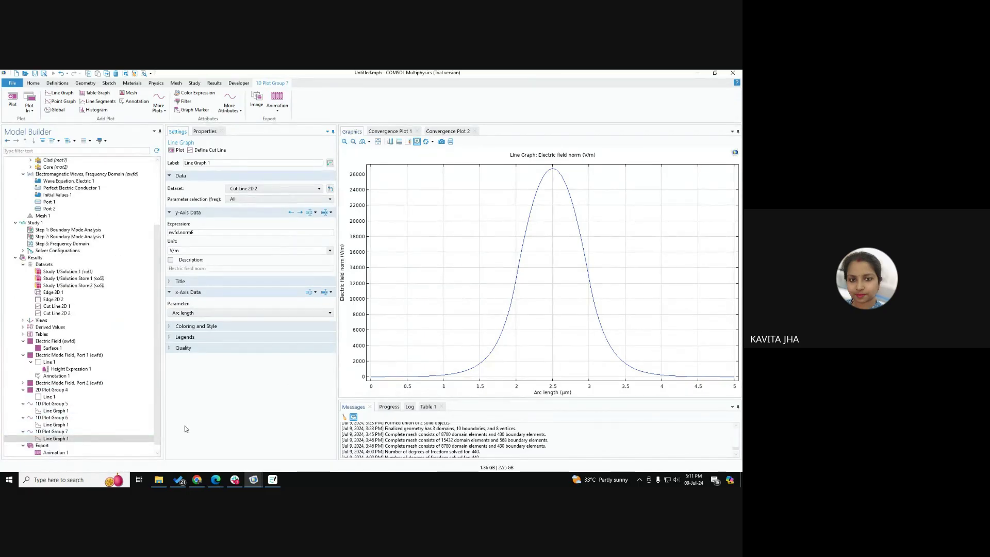
left_click(58, 313)
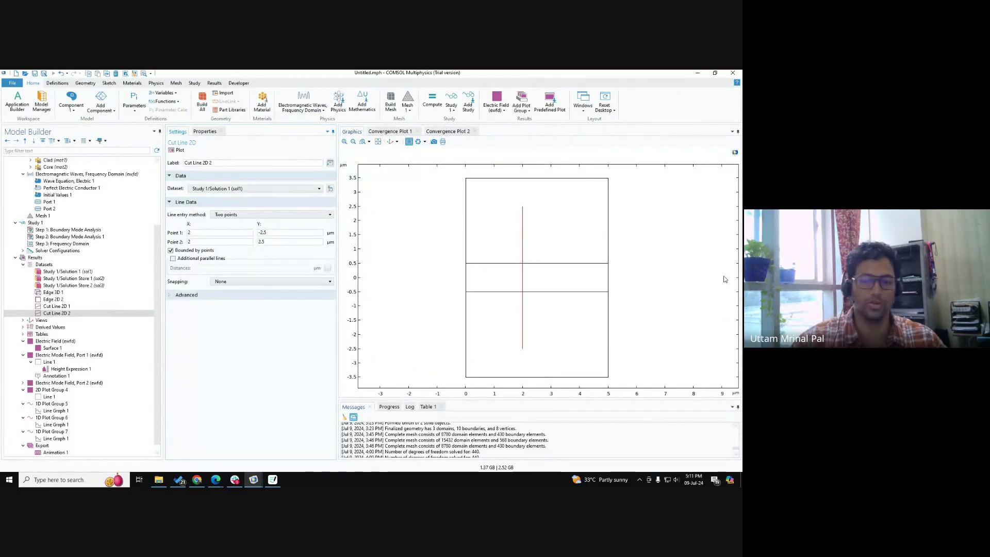
scroll(63, 436, "down", 1)
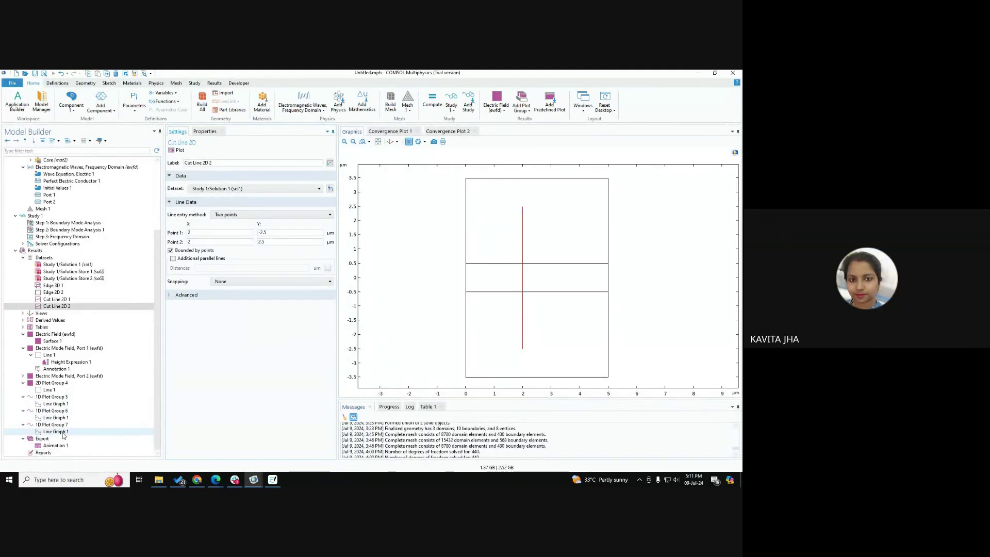
Step: Set the y-axis expression of the line graph in 1D Plot Group 7 to ewfd.Ez and plot it
left_click(58, 432)
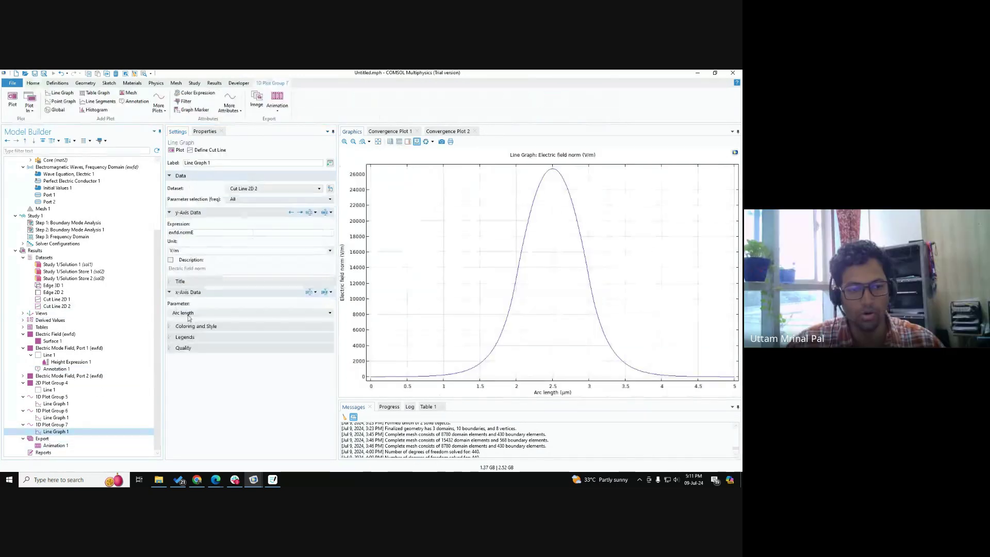
left_click(182, 233)
double_click(181, 232)
type("Ez")
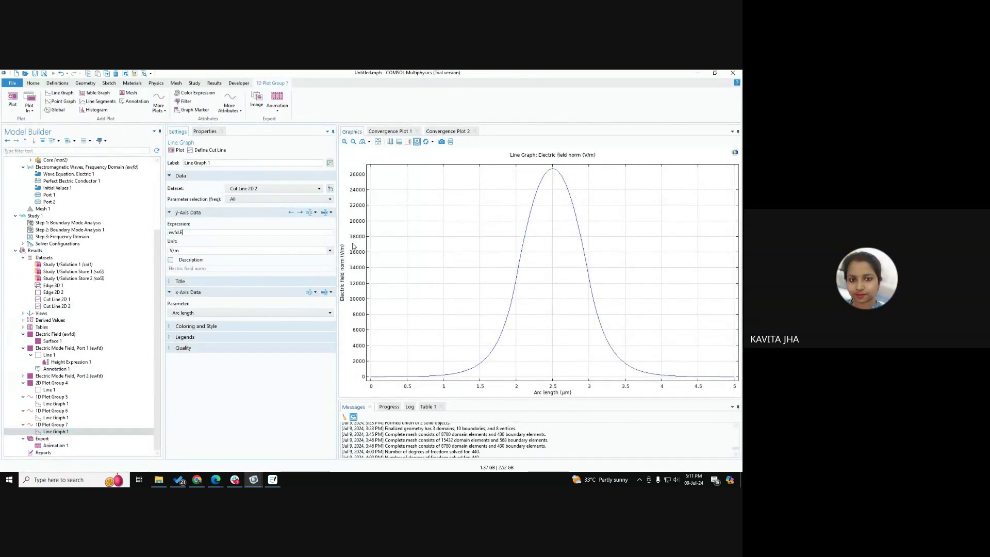
left_click(178, 151)
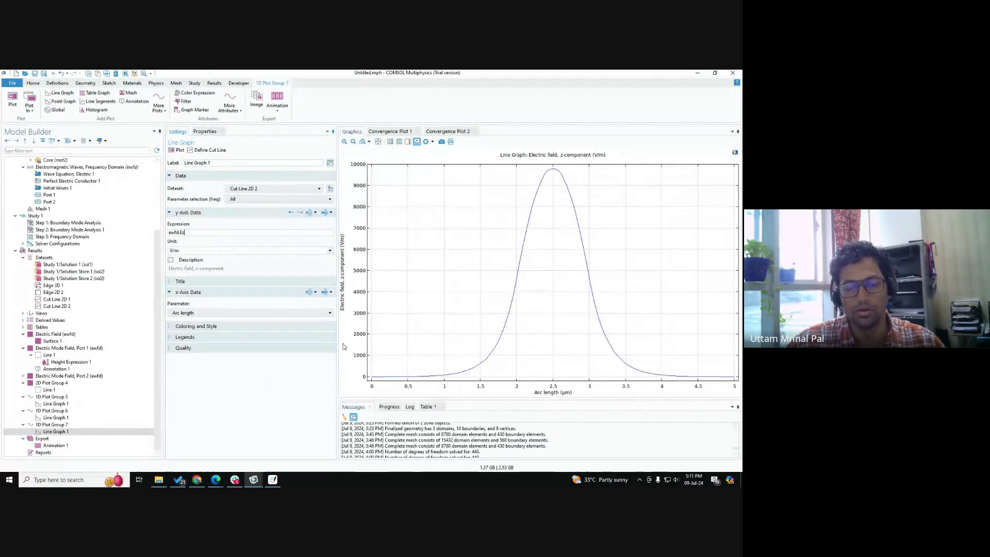
Step: Change the line graph's y-axis expression back to ewfd.normE and replot it
left_click(182, 232)
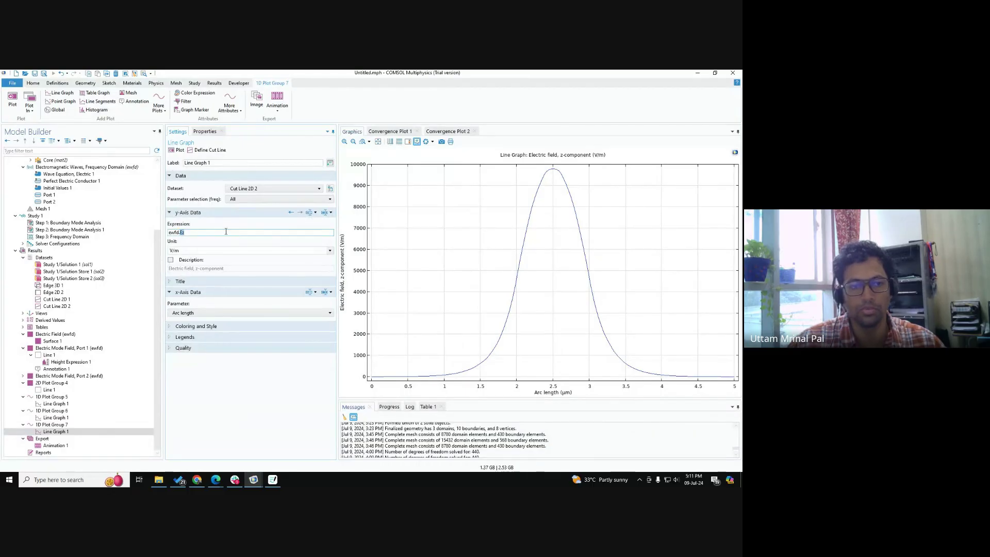
type("norm")
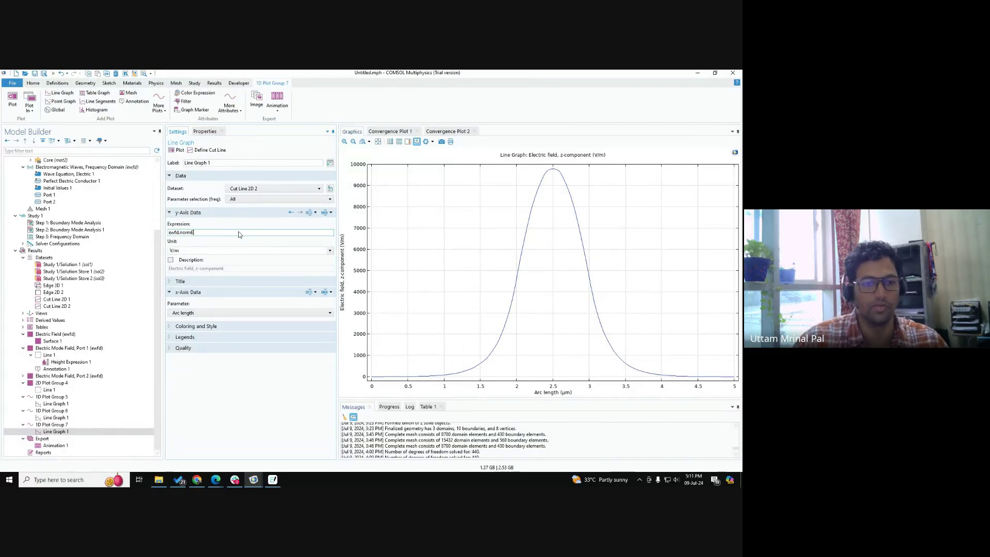
type("E")
left_click(176, 149)
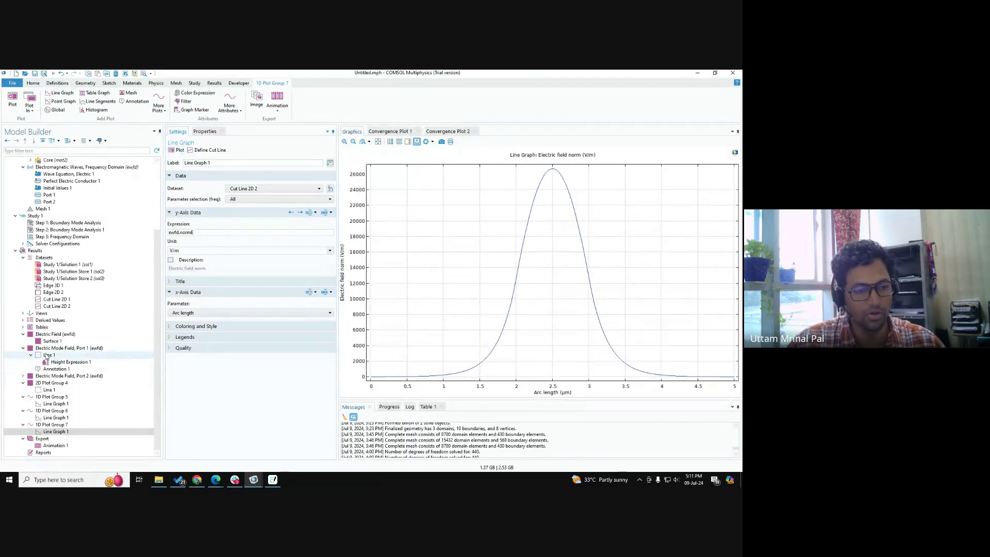
Step: Check the Ez surface plot and set the x coordinate of both Cut Line 2D 2 points to 1.8 µm
left_click(50, 341)
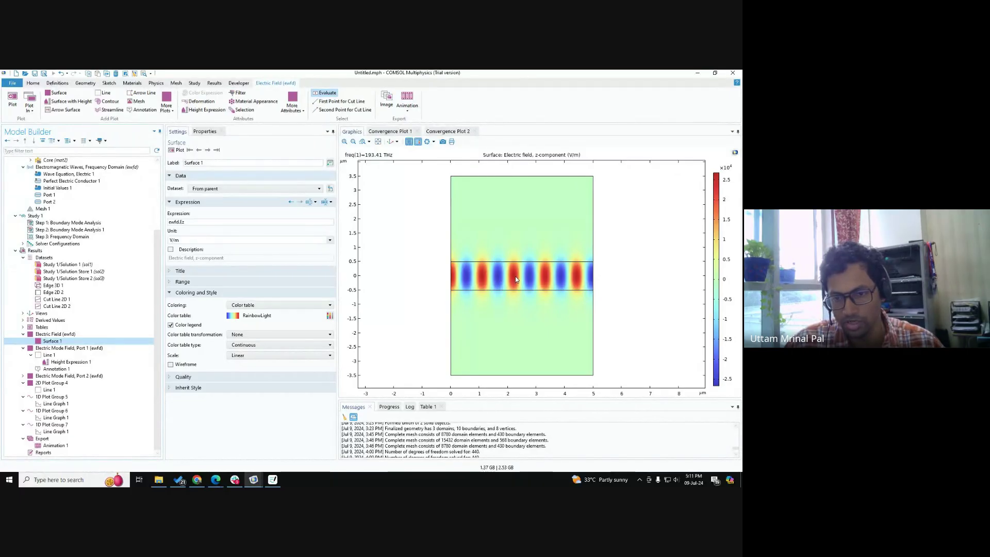
key("ctrl")
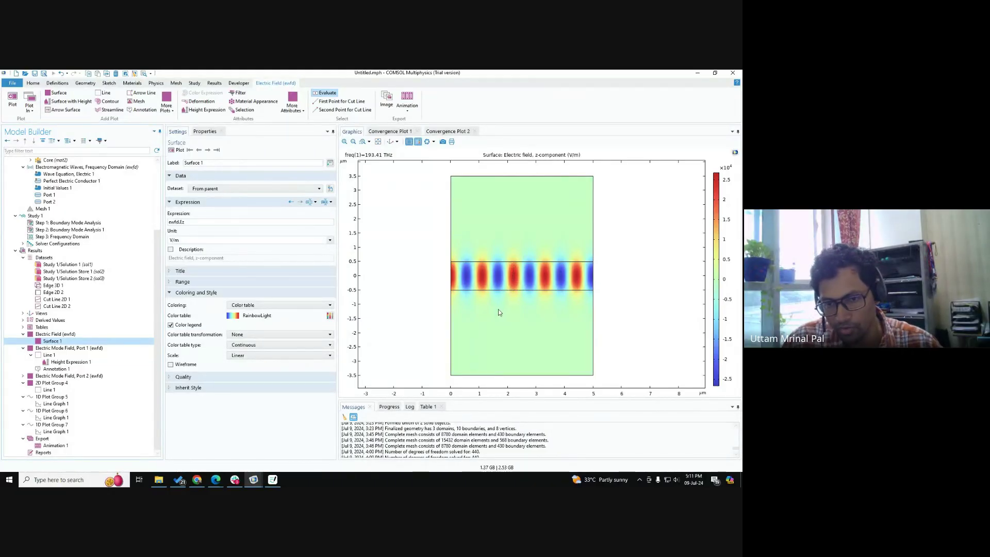
left_click(57, 307)
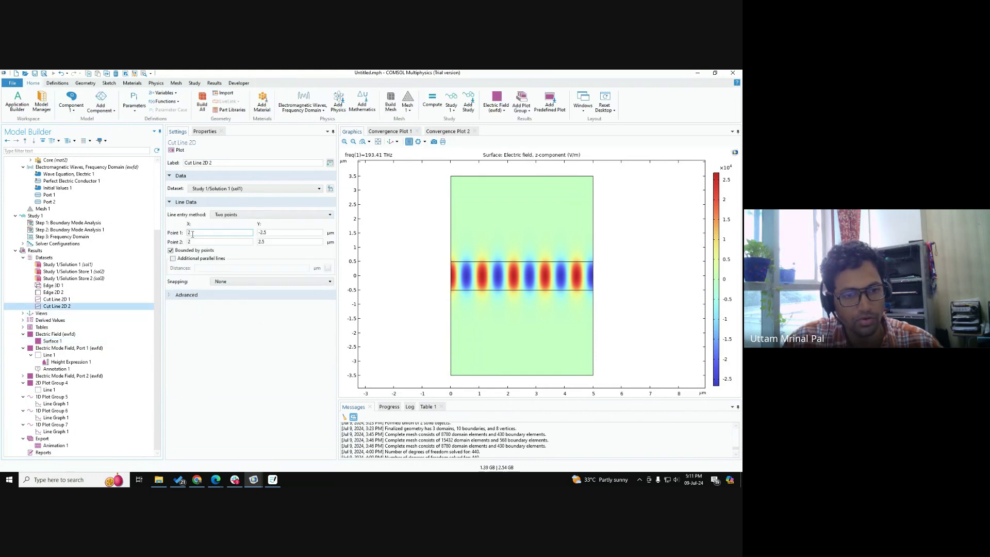
double_click(192, 234)
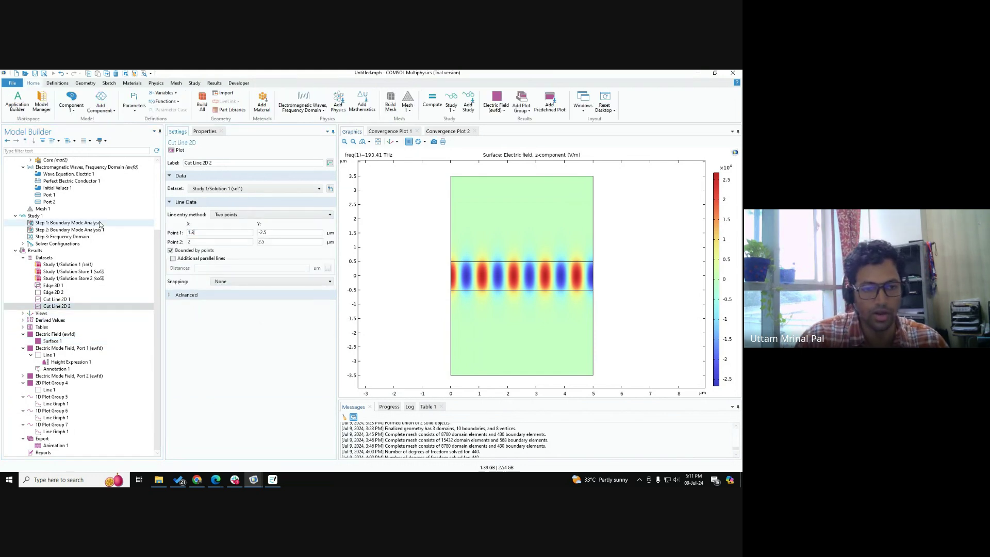
left_click_drag(197, 242, 124, 233)
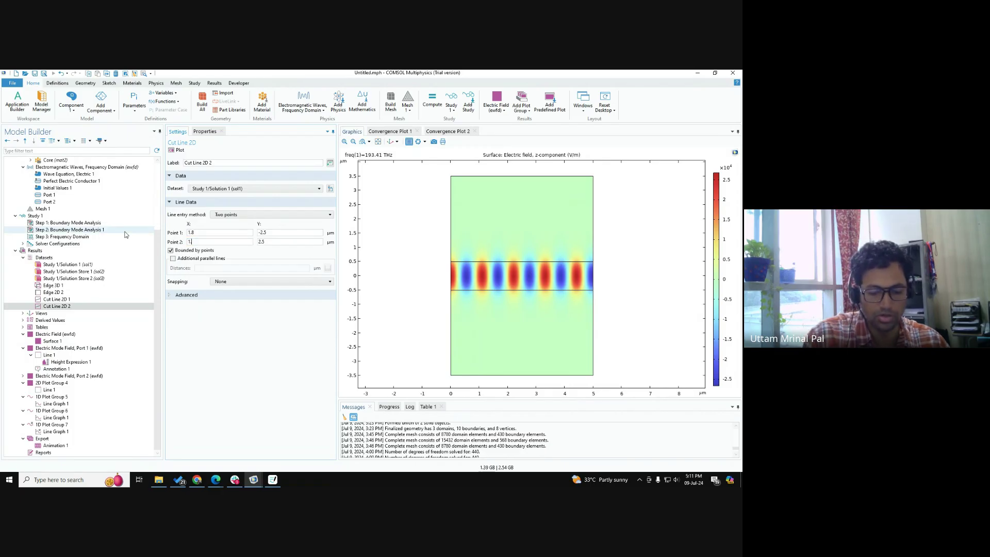
Step: Plot ewfd.Ez along the moved cut line in the line graph of 1D Plot Group 7
left_click(55, 432)
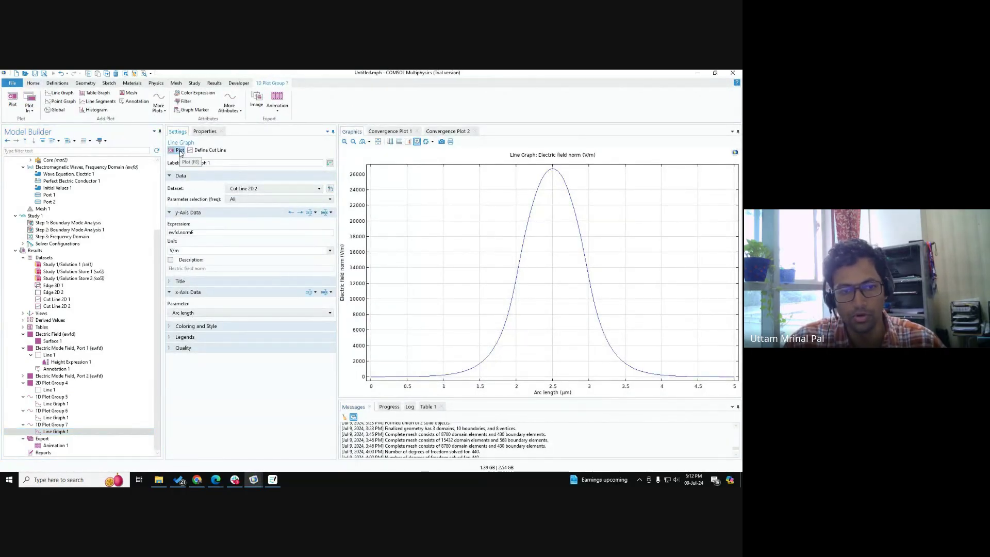
left_click(178, 233)
double_click(182, 232)
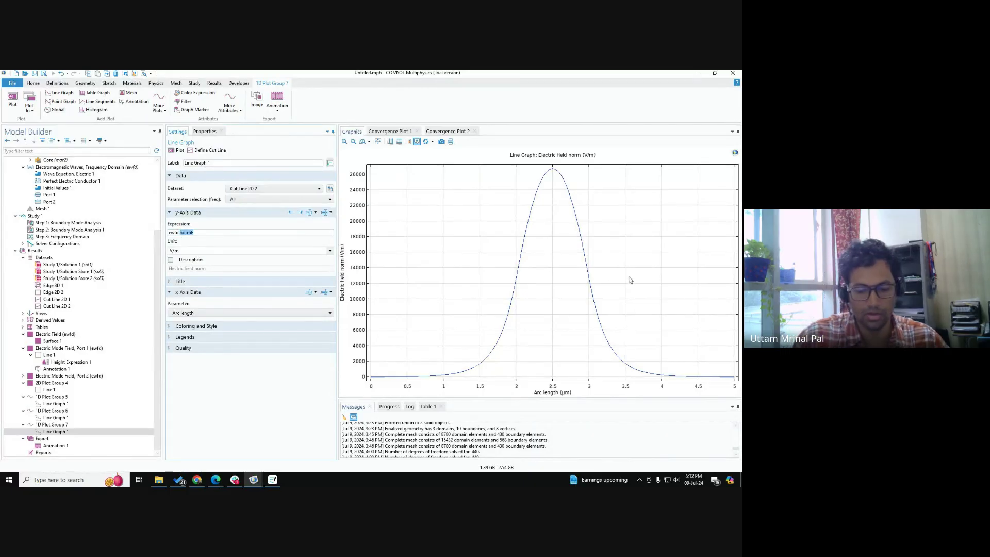
type("Ez")
key("F8")
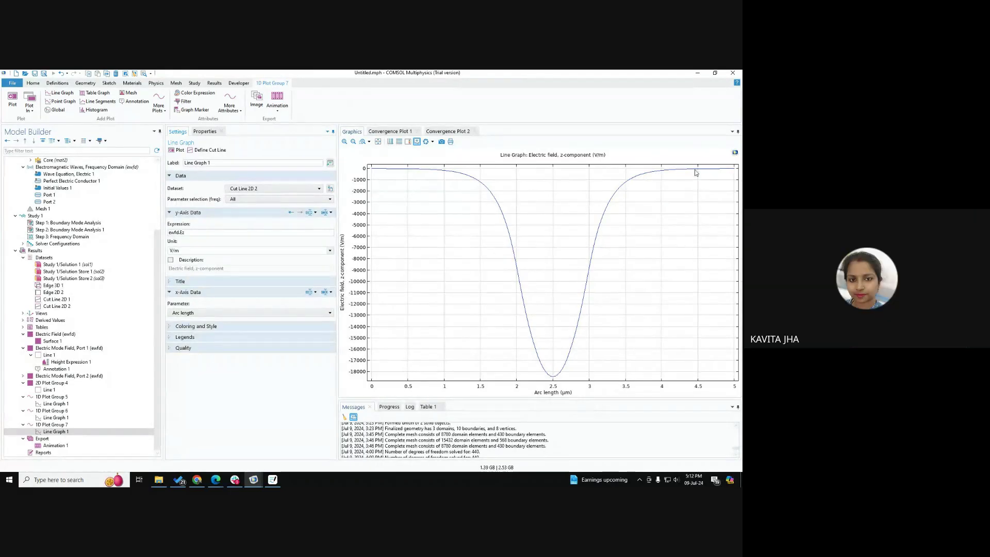
Step: Create a player animation of 1D Plot Group 7 and set it to repeat forever
left_click(277, 100)
left_click(281, 127)
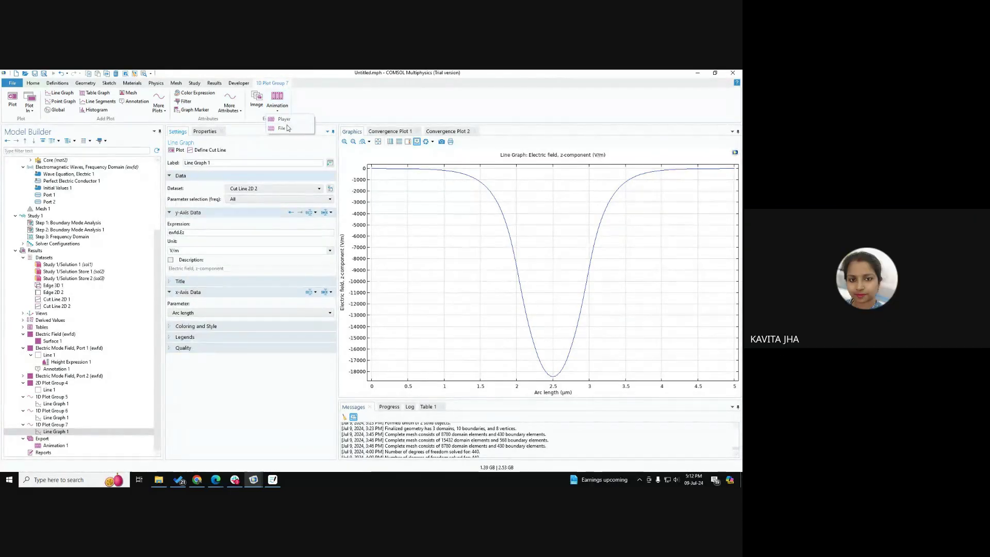
left_click(223, 353)
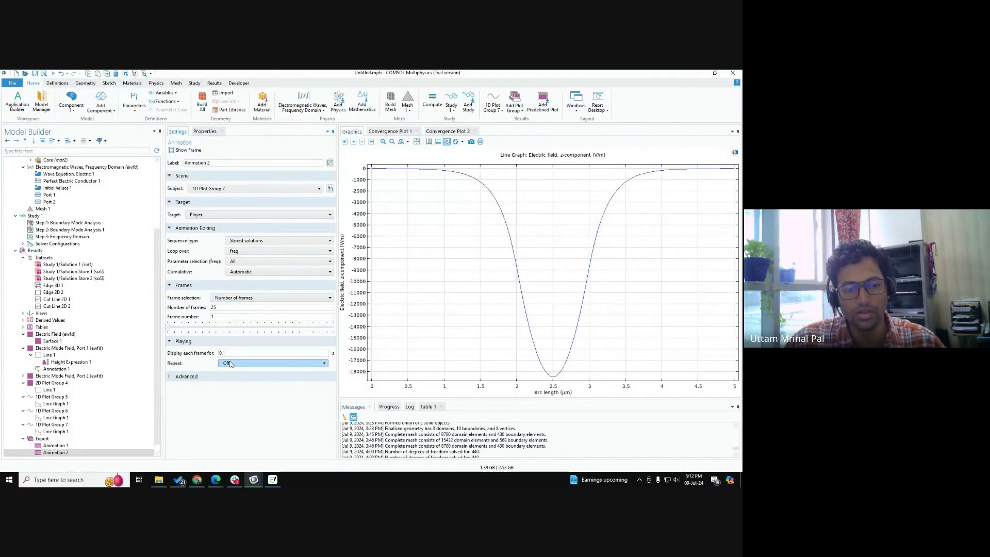
left_click(231, 364)
left_click(232, 378)
Step: Set the animation's sequence type to Dynamic data extension, then play and stop it
left_click(256, 241)
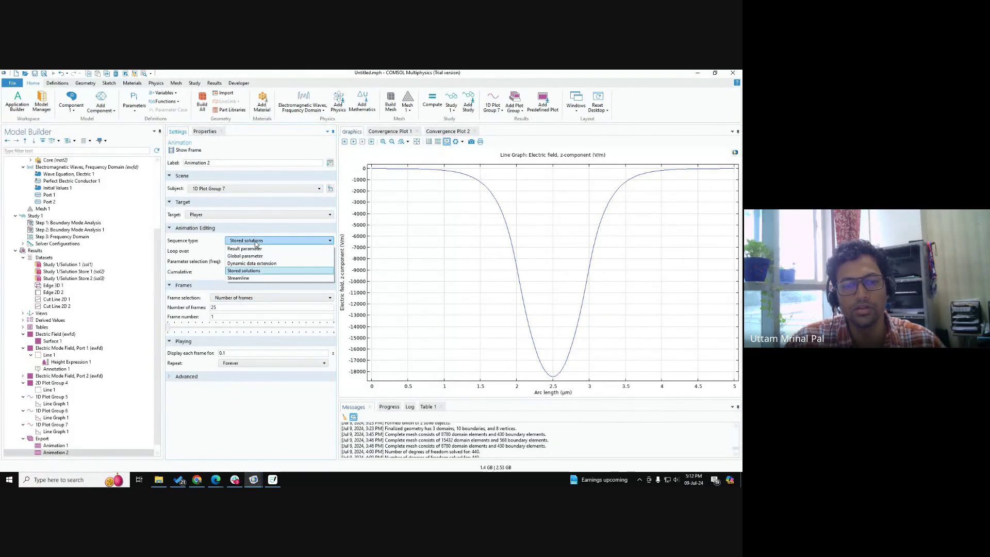
left_click(258, 264)
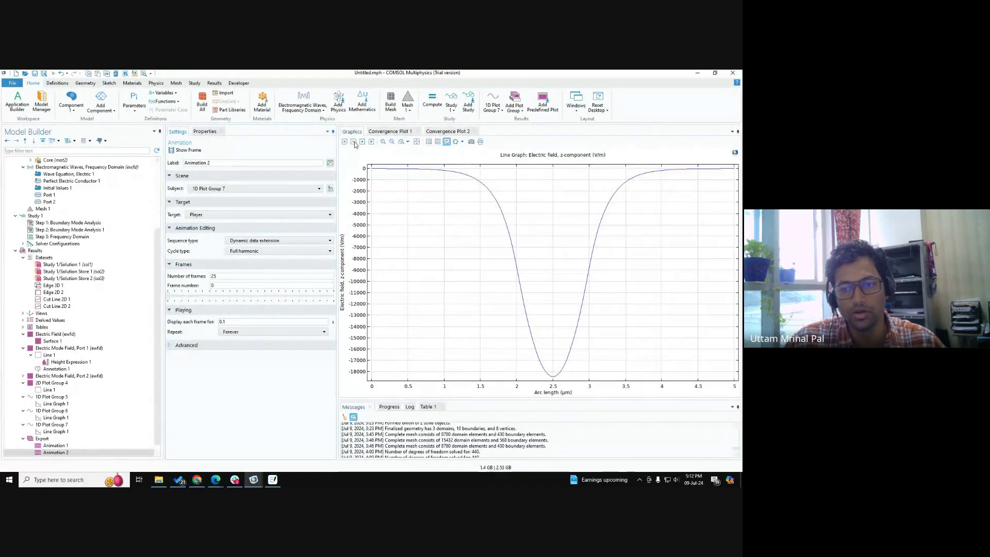
left_click(353, 142)
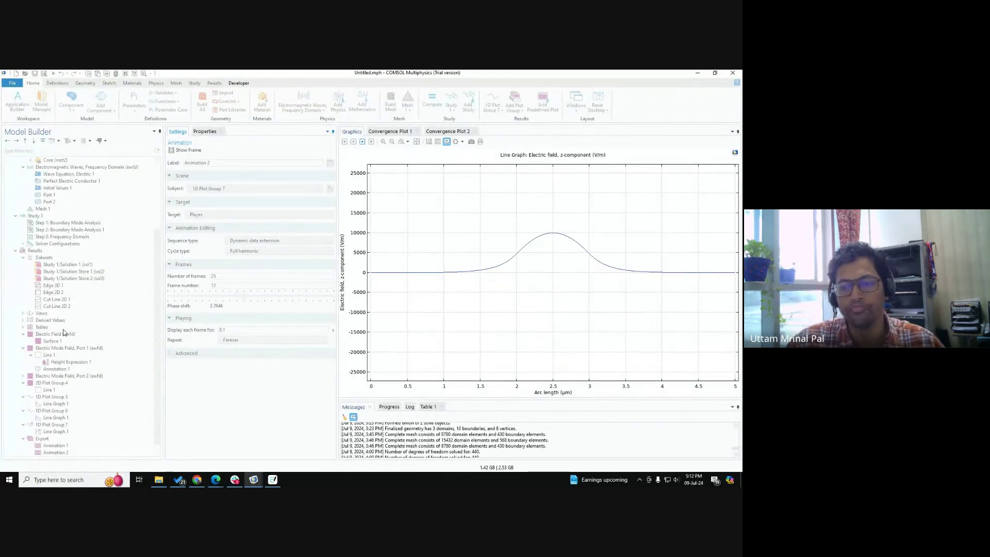
left_click(363, 143)
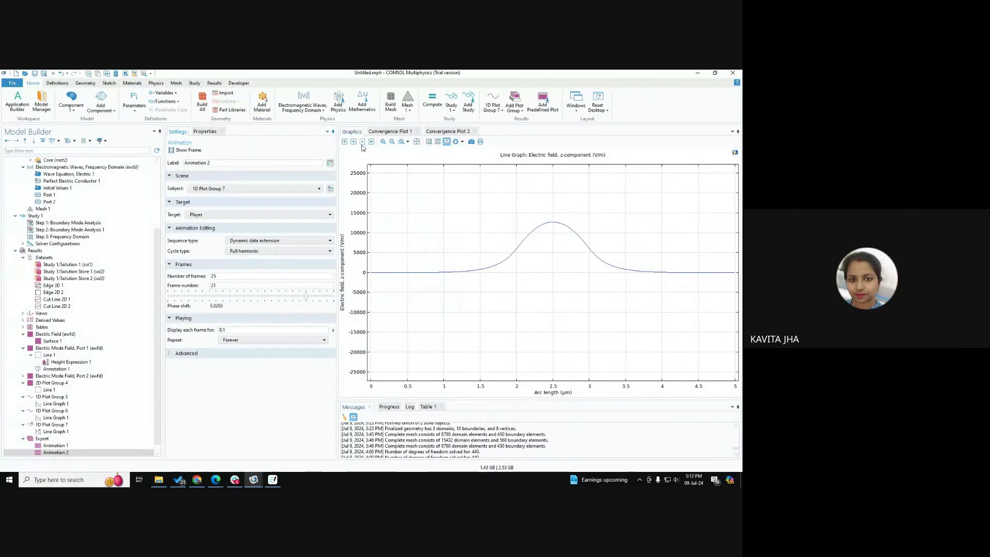
Step: Examine the Ez surface plot, the Electromagnetic Waves interface settings and the input power of Port 1
left_click(60, 343)
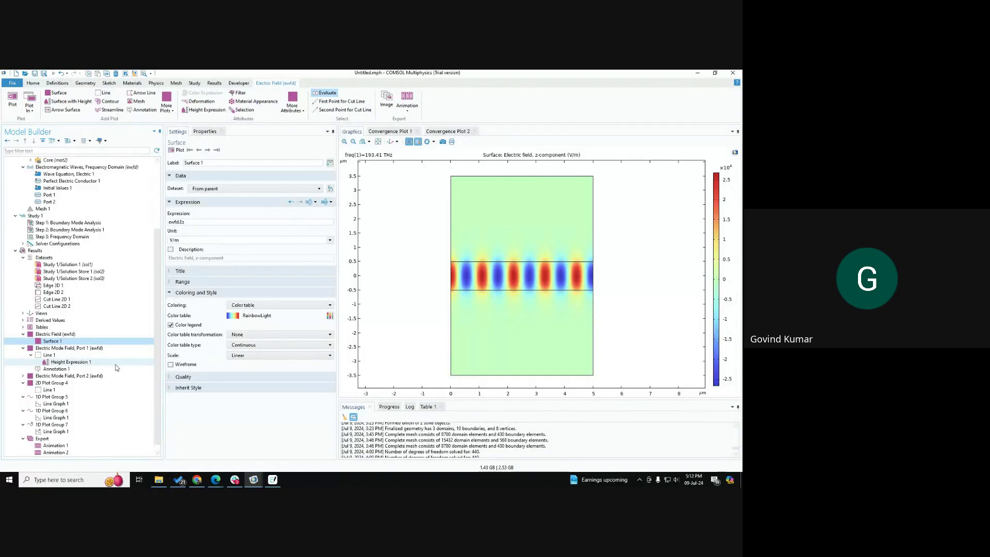
scroll(94, 371, "up", 3)
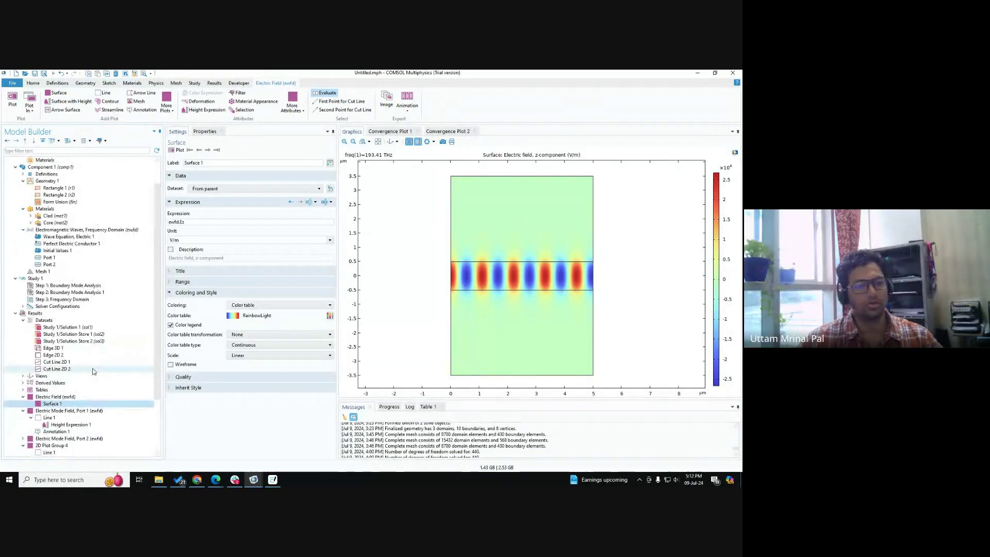
left_click(58, 258)
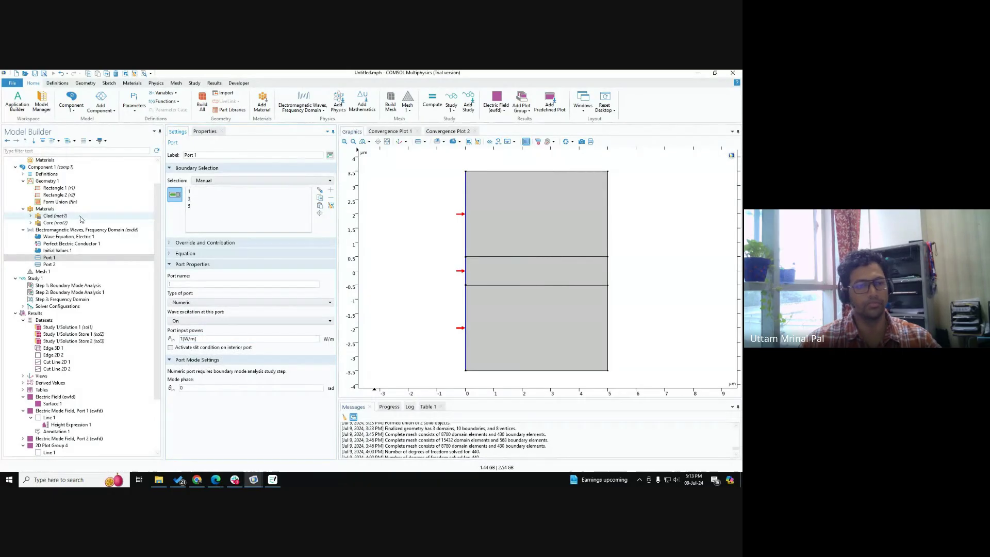
left_click(74, 232)
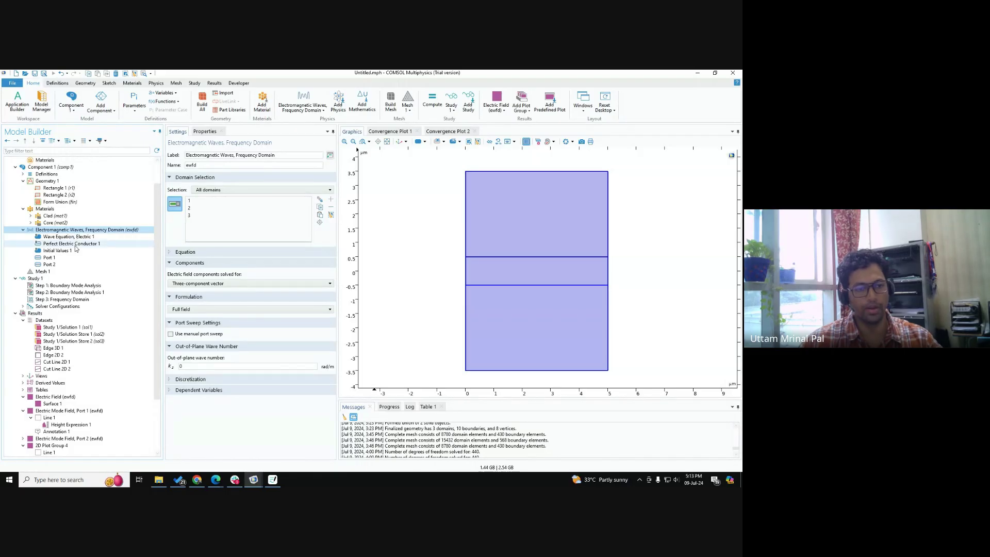
left_click(49, 258)
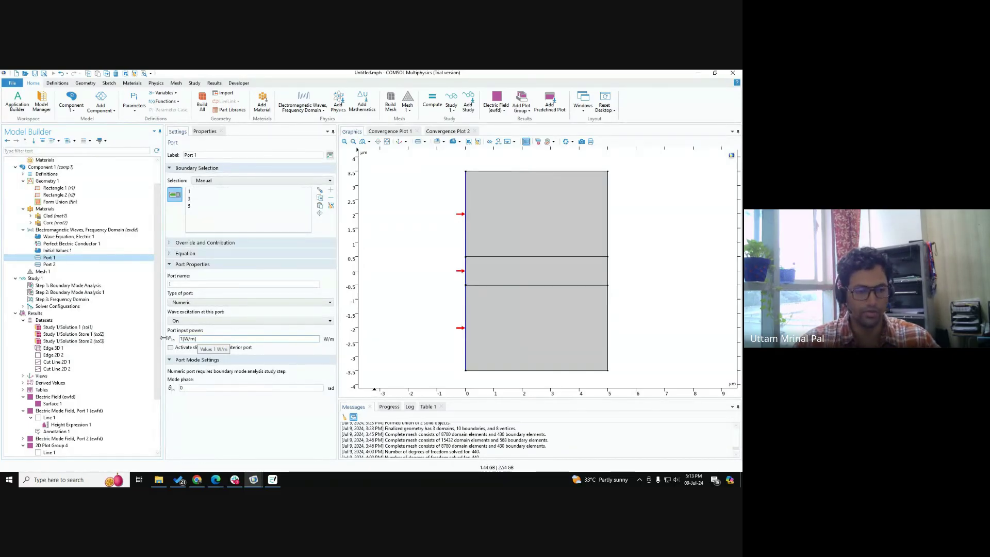
left_click(51, 321)
right_click(52, 322)
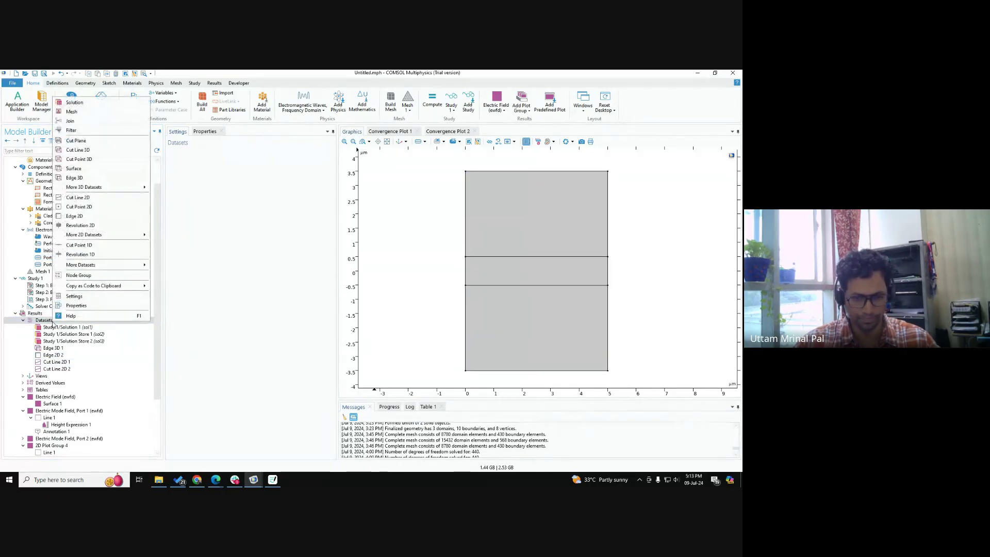
left_click(267, 328)
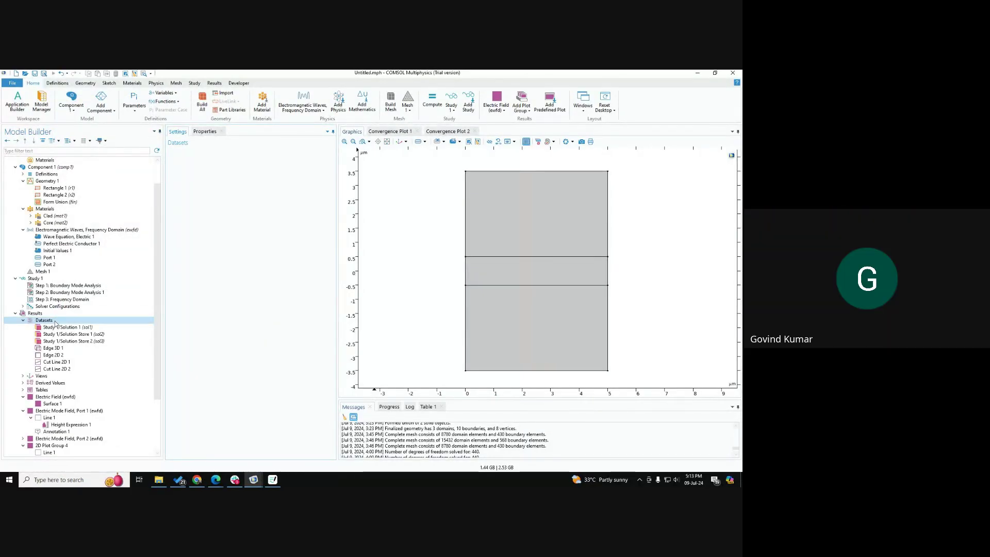
key("ctrl")
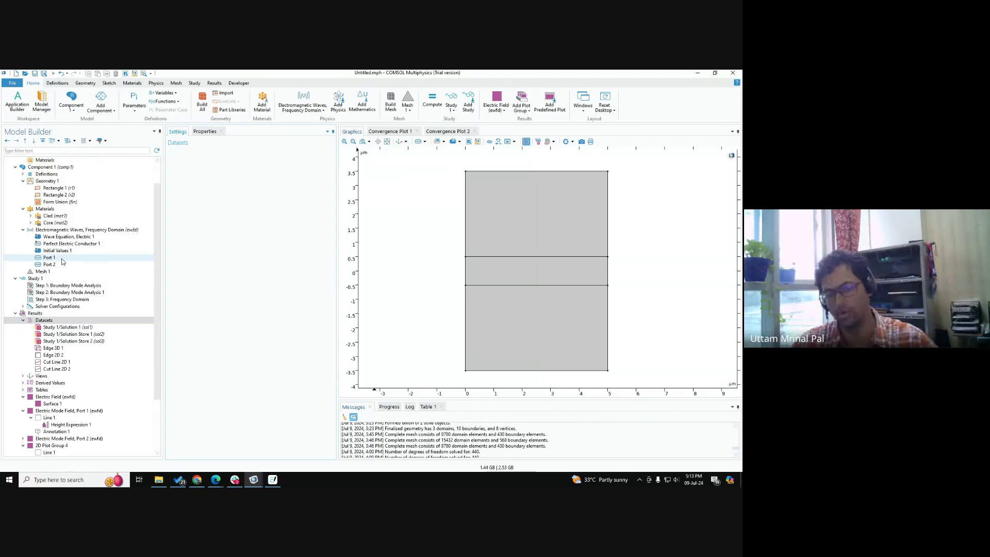
Step: Set the Y coordinates of Cut Line 2D 2 to 0.5 µm for point 1 and -0.5 µm for point 2, and plot the line
left_click(56, 369)
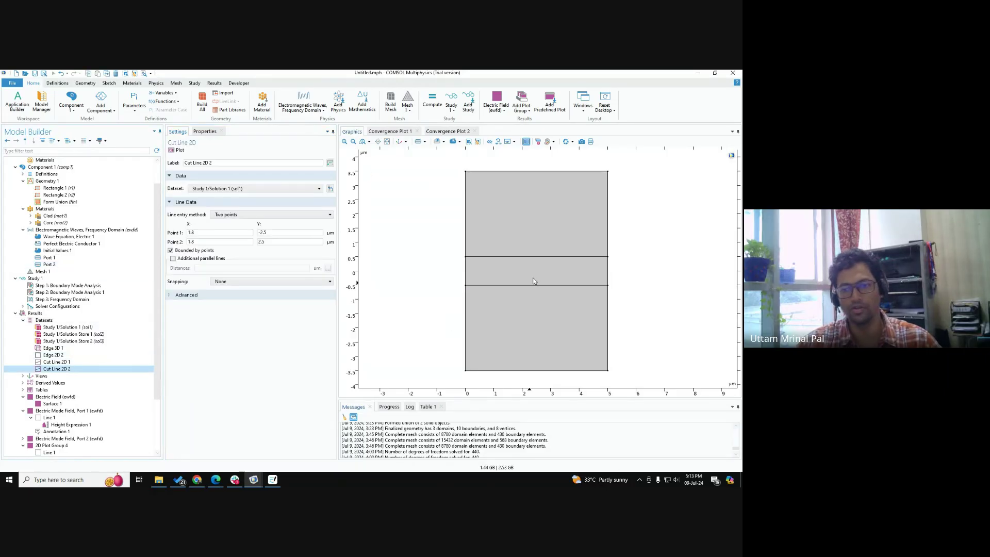
left_click(175, 151)
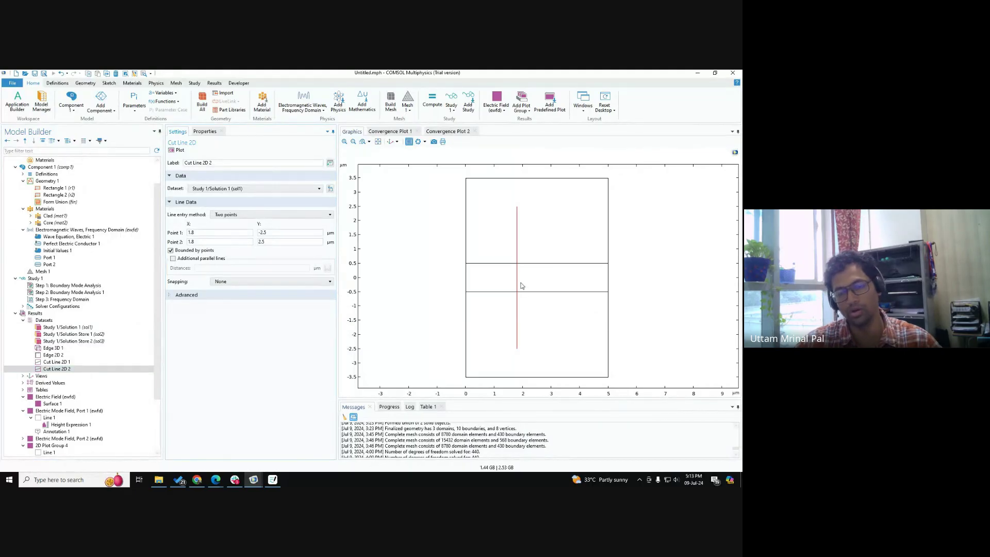
scroll(518, 299, "up", 5)
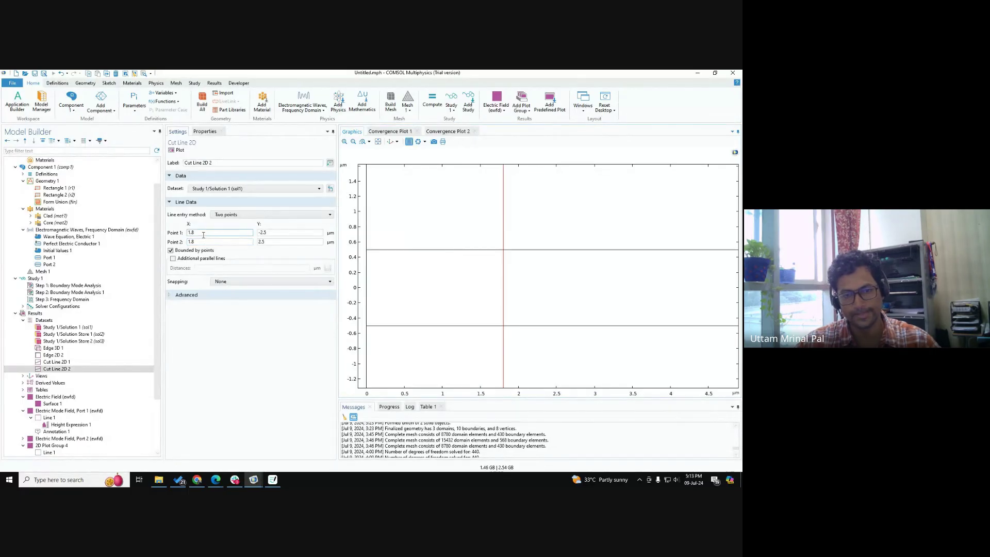
left_click_drag(268, 232, 167, 231)
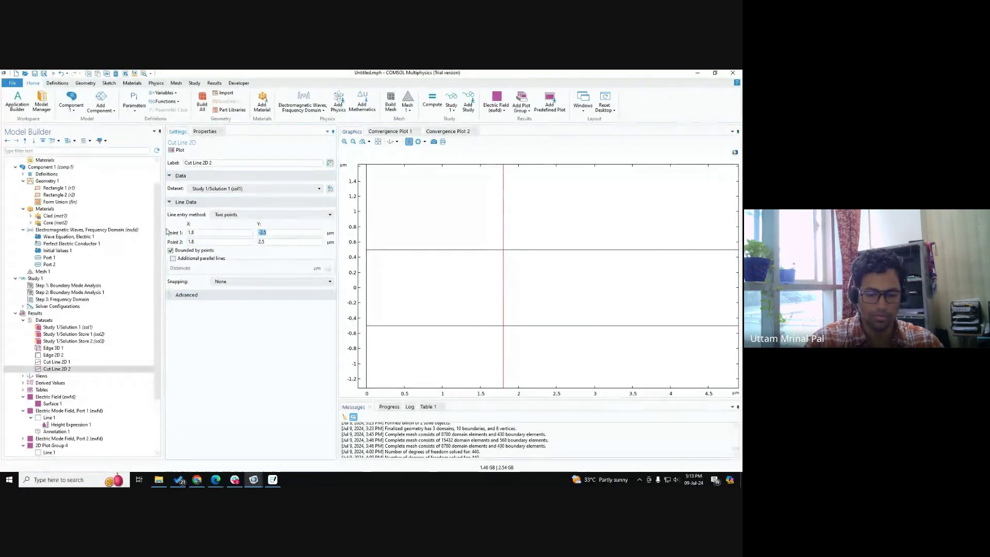
type("0.5")
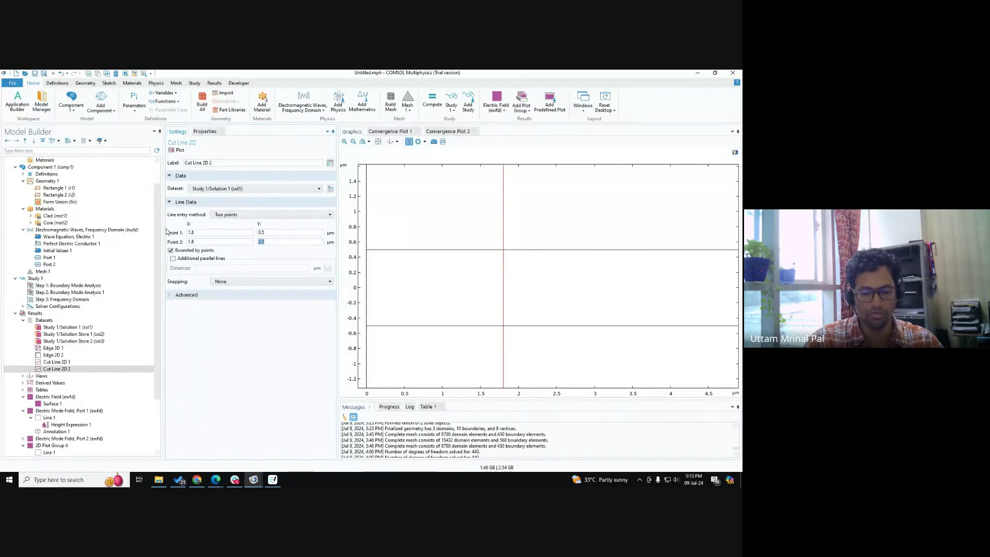
left_click(176, 150)
mouse_move(482, 270)
middle_mouse_down()
mouse_move(537, 310)
mouse_move(490, 277)
middle_mouse_up()
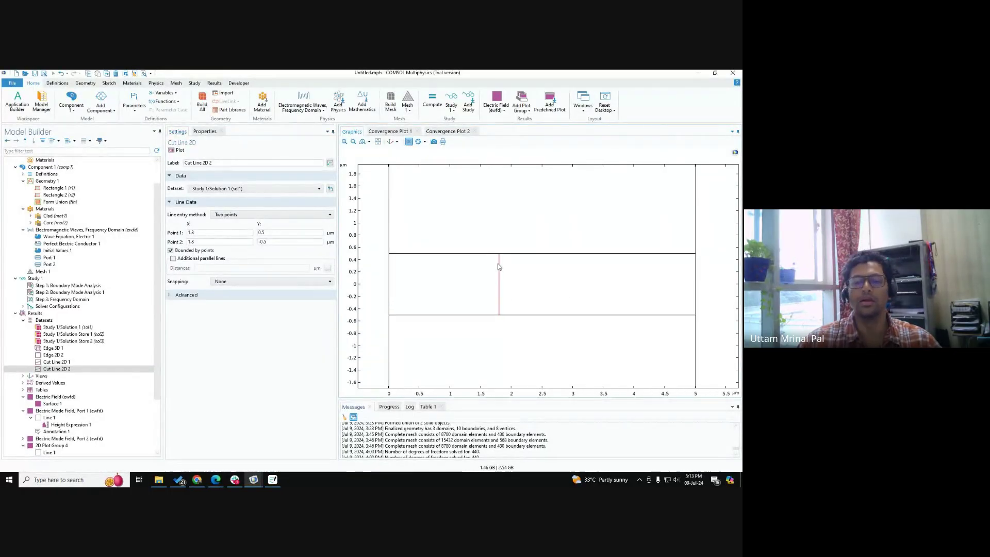
left_click(55, 324)
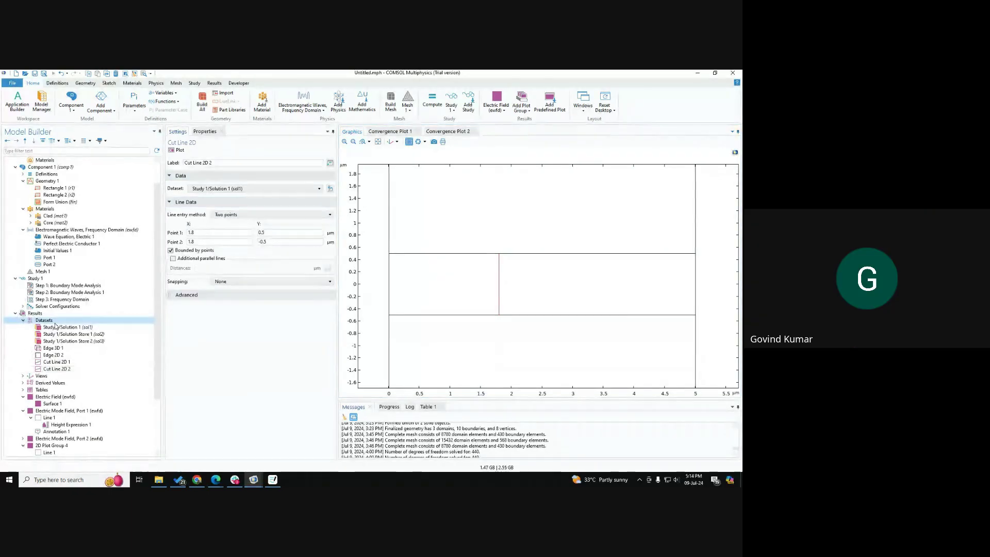
right_click(55, 323)
mouse_move(120, 240)
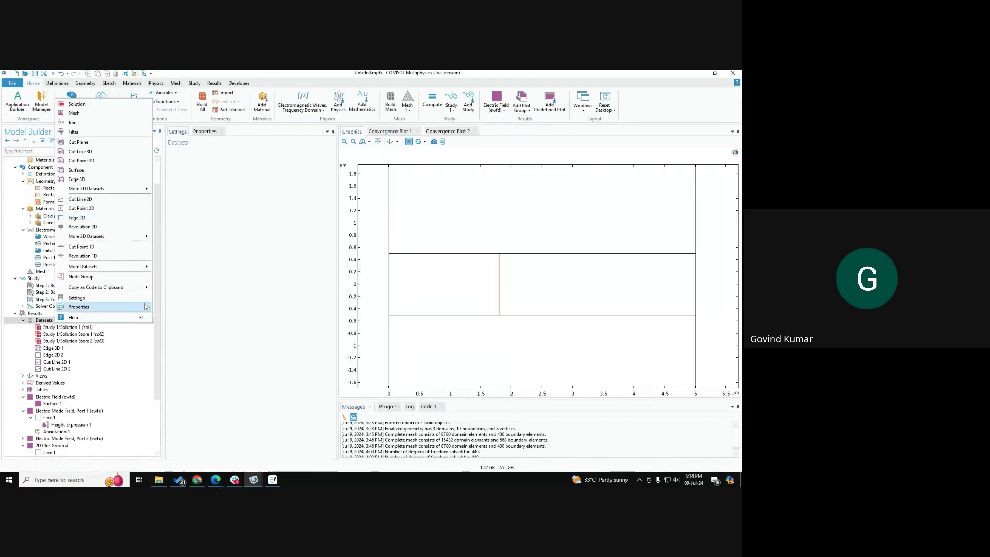
mouse_move(135, 289)
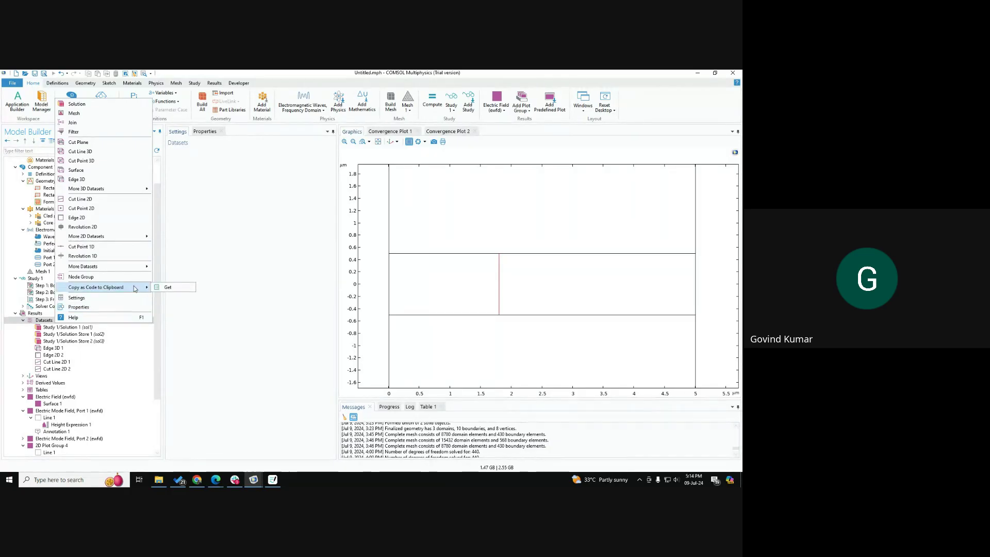
left_click(276, 289)
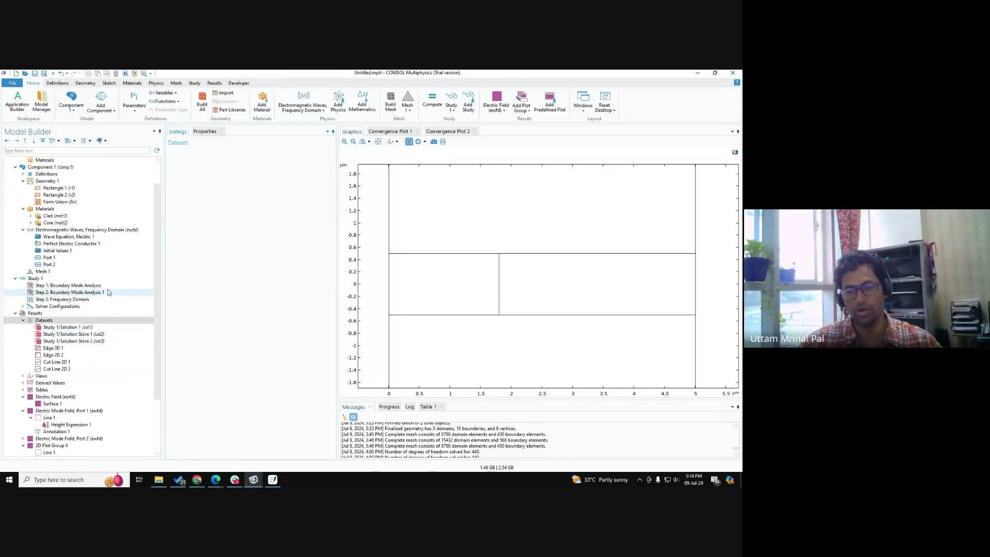
left_click(45, 321)
right_click(45, 324)
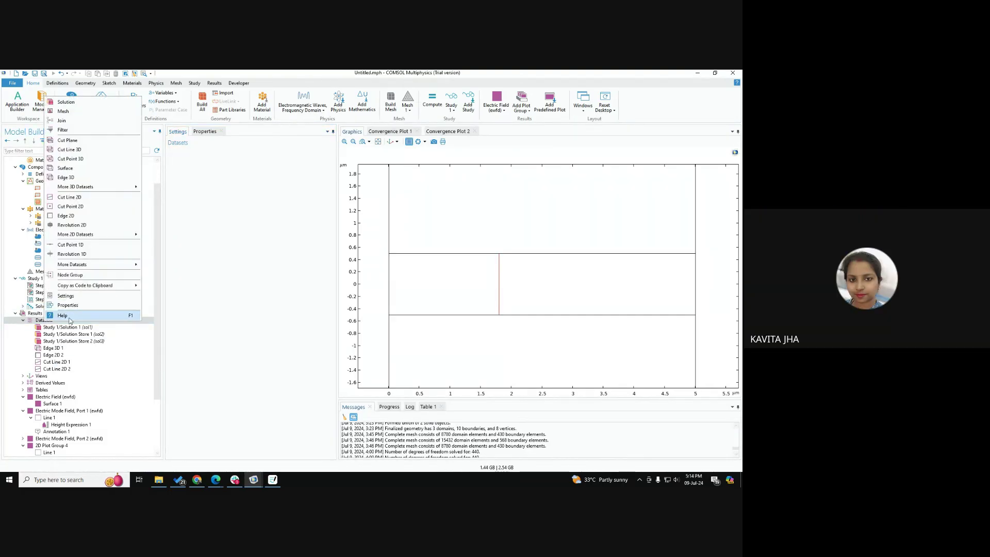
left_click(209, 320)
right_click(81, 322)
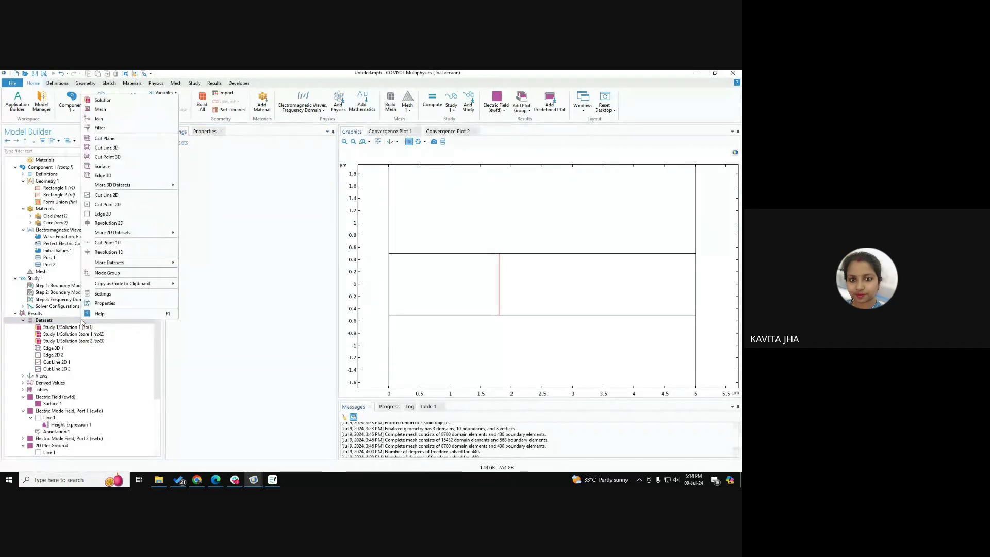
mouse_move(134, 267)
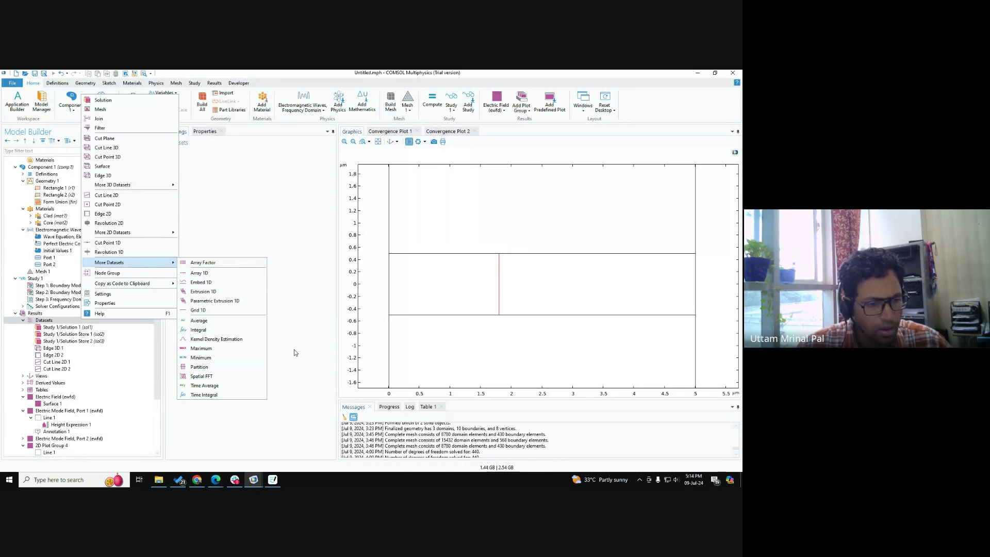
Step: Add a Line Integration under Derived Values and set its dataset to Cut Line 2D 2
left_click(51, 383)
scroll(54, 384, "down", 1)
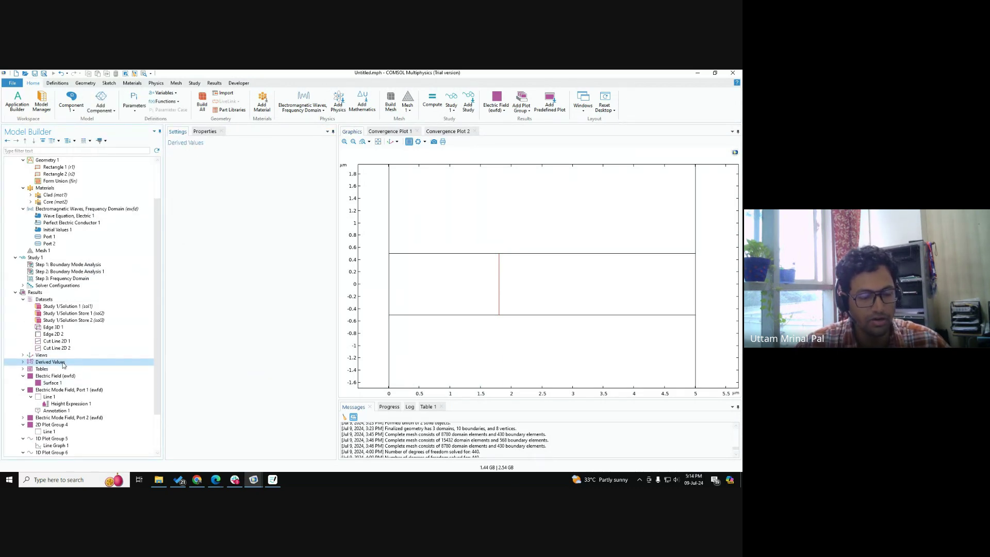
right_click(63, 364)
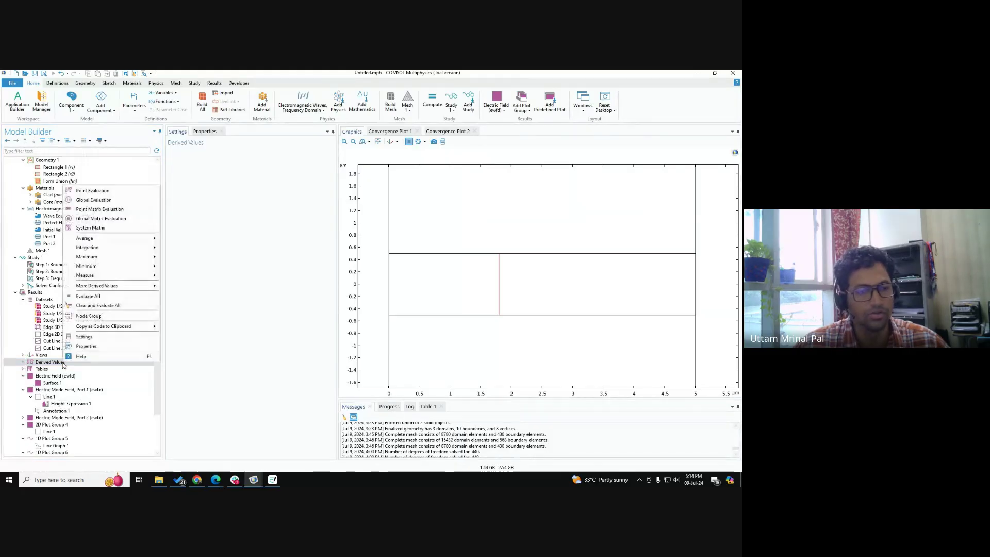
mouse_move(143, 251)
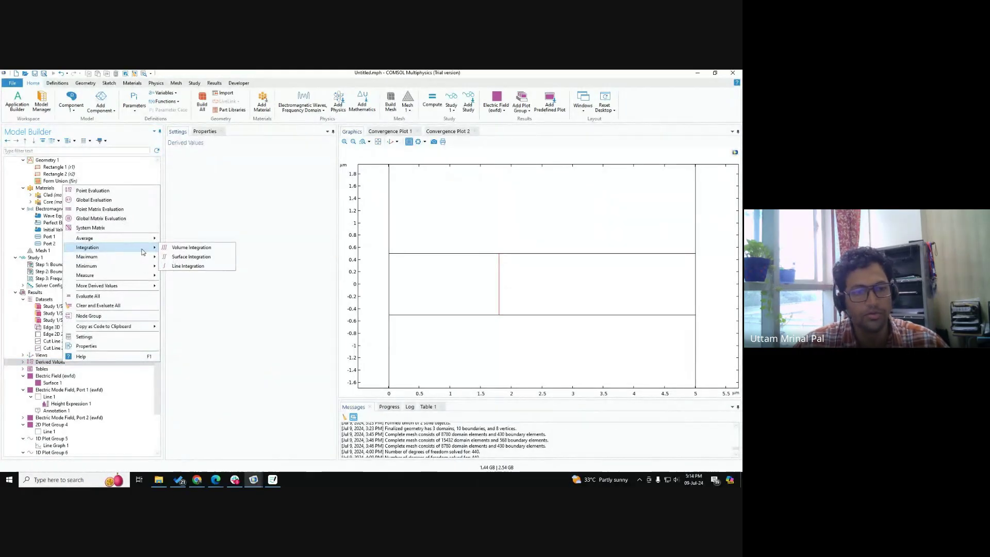
left_click(215, 259)
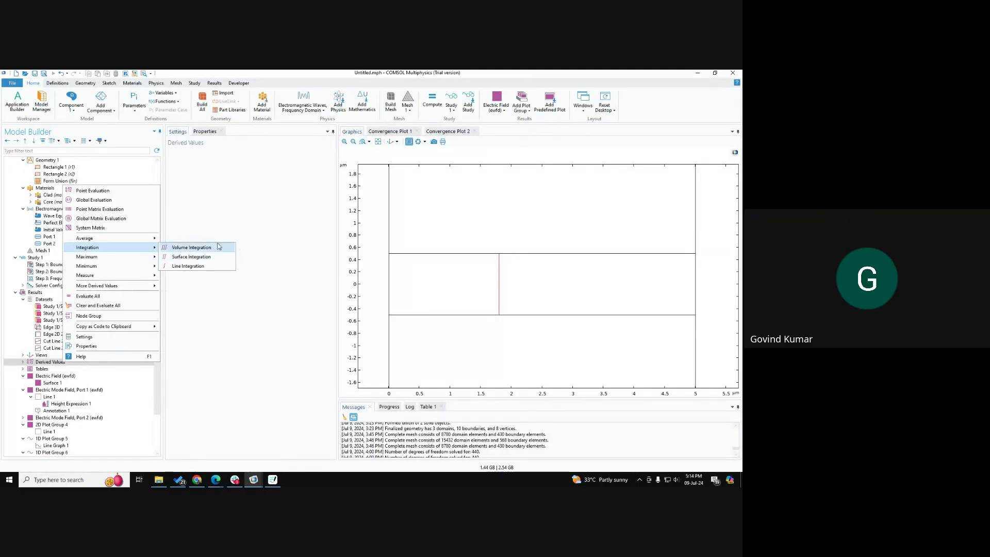
left_click(188, 266)
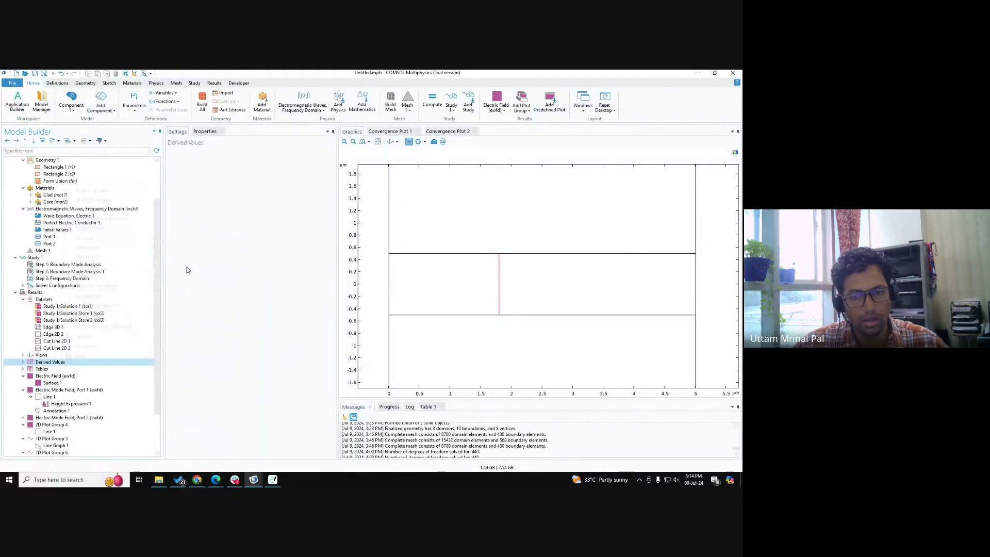
left_click(250, 191)
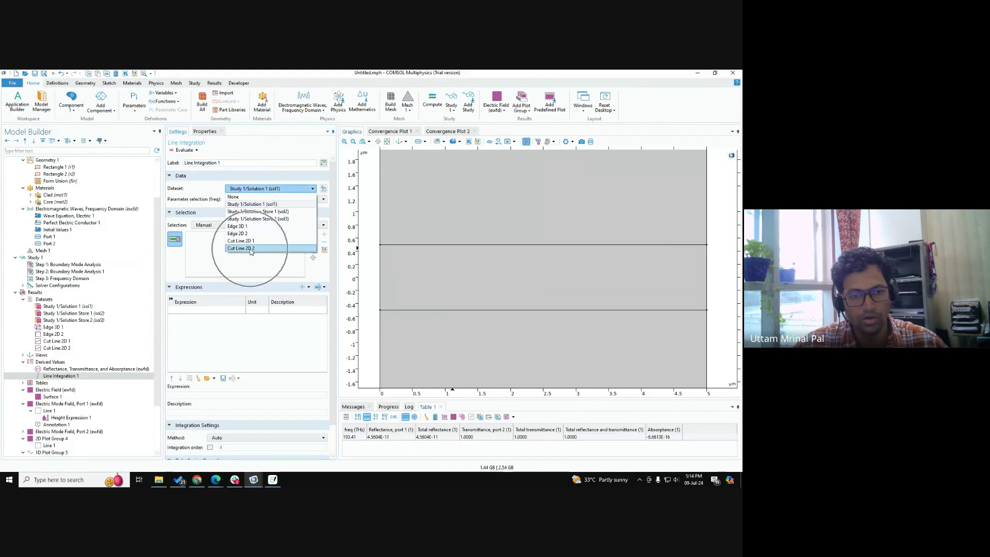
left_click(251, 249)
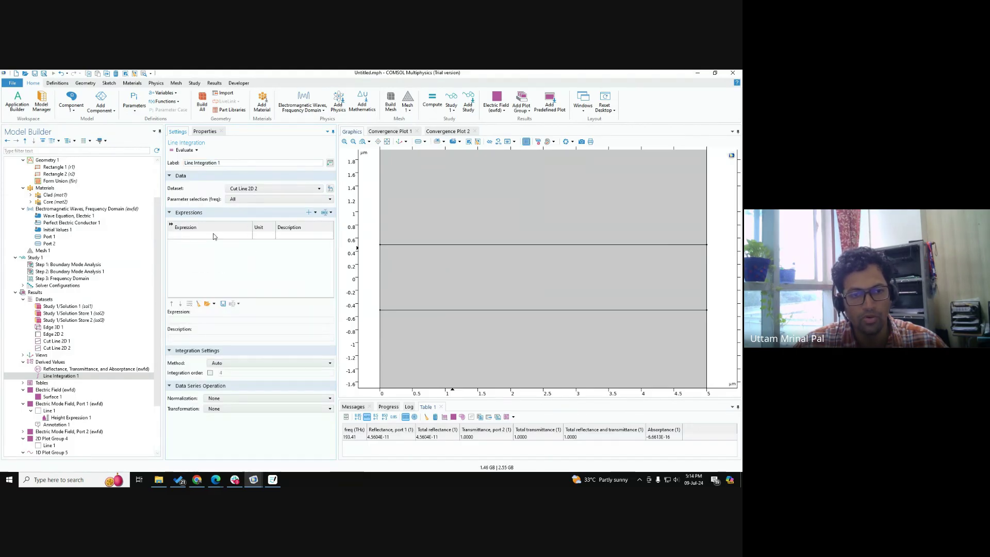
Step: Search the expressions for power and add ewfd.Poavx, the time-average power flow's x-component, to the line integration
left_click(325, 216)
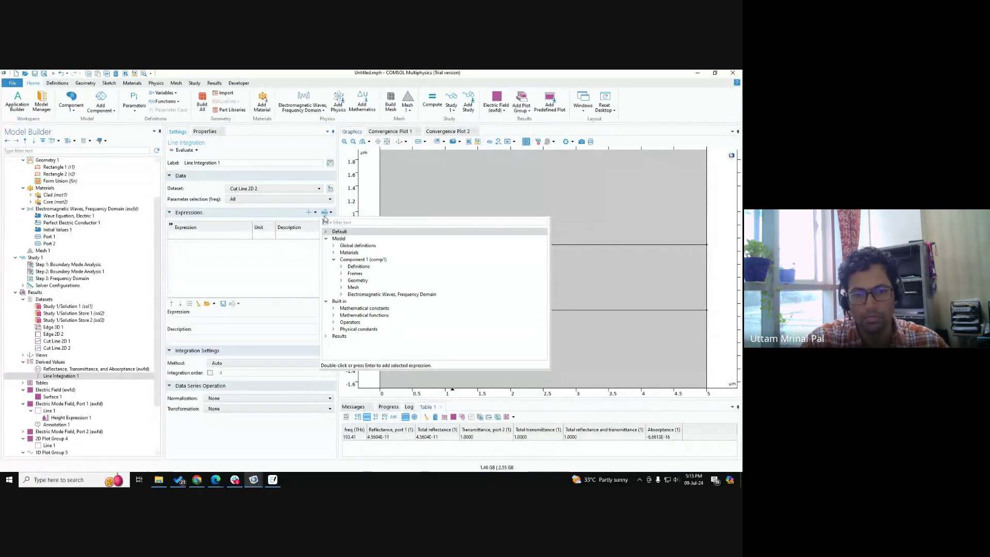
type("power")
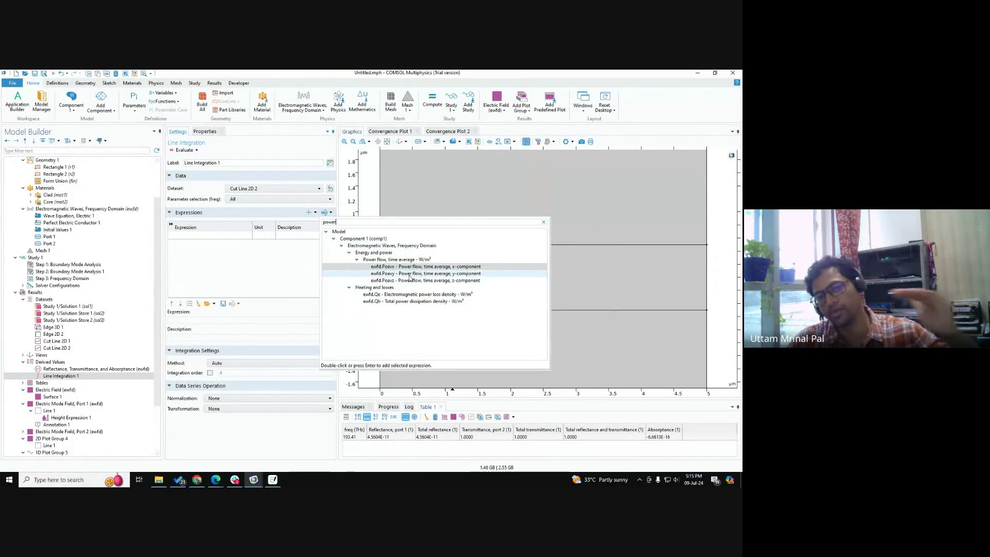
left_click(410, 267)
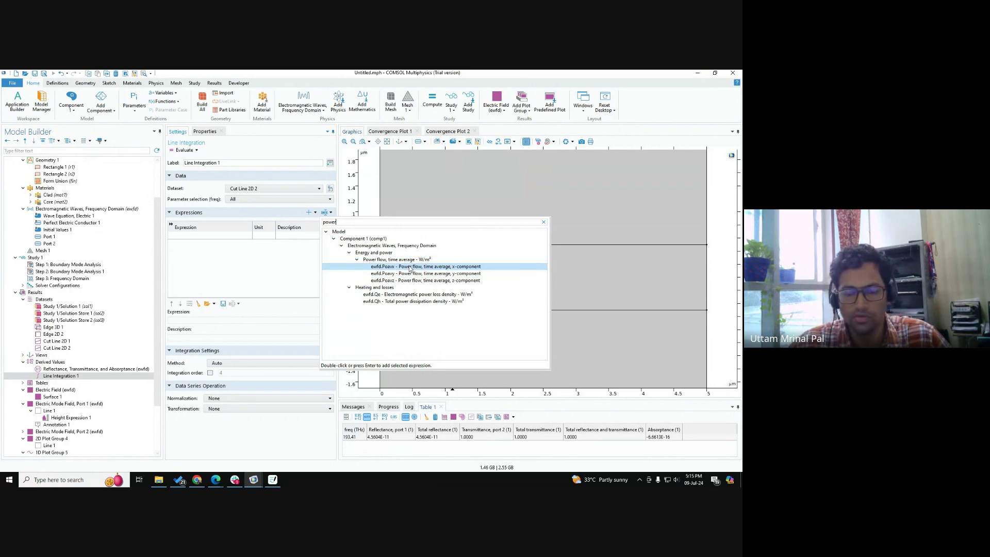
double_click(410, 267)
left_click(215, 243)
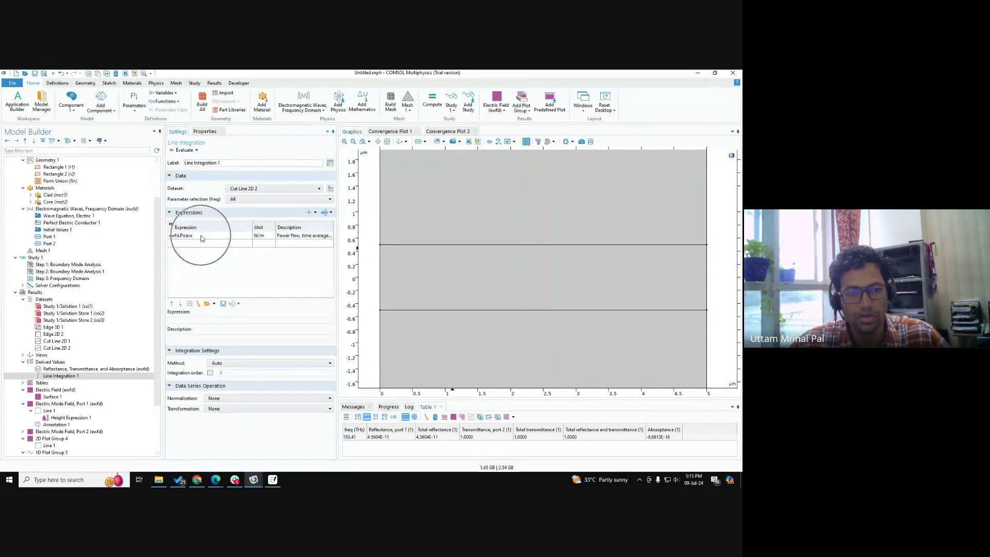
Step: Clear the results table and evaluate the power flow integral along the cut line
left_click_drag(408, 397, 408, 336)
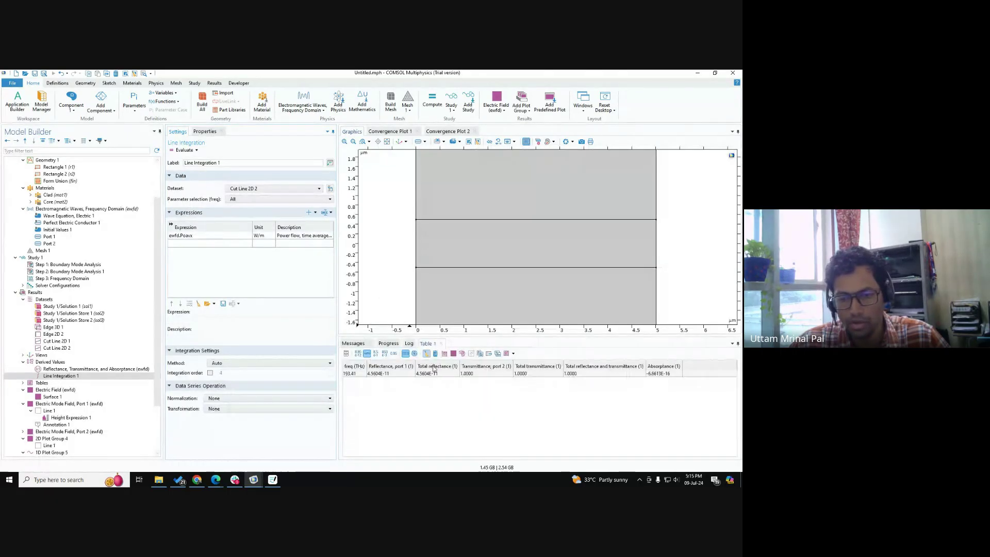
left_click(426, 355)
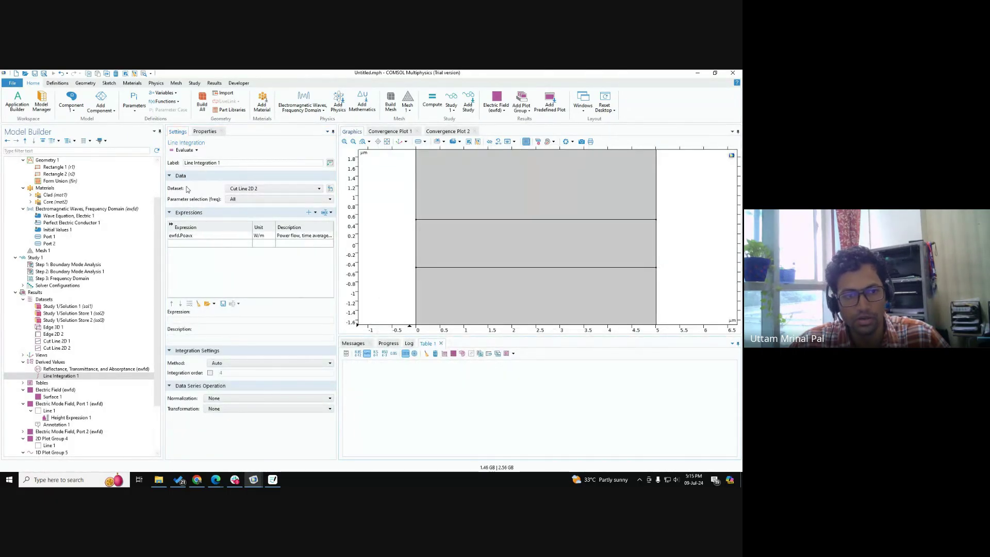
left_click(179, 150)
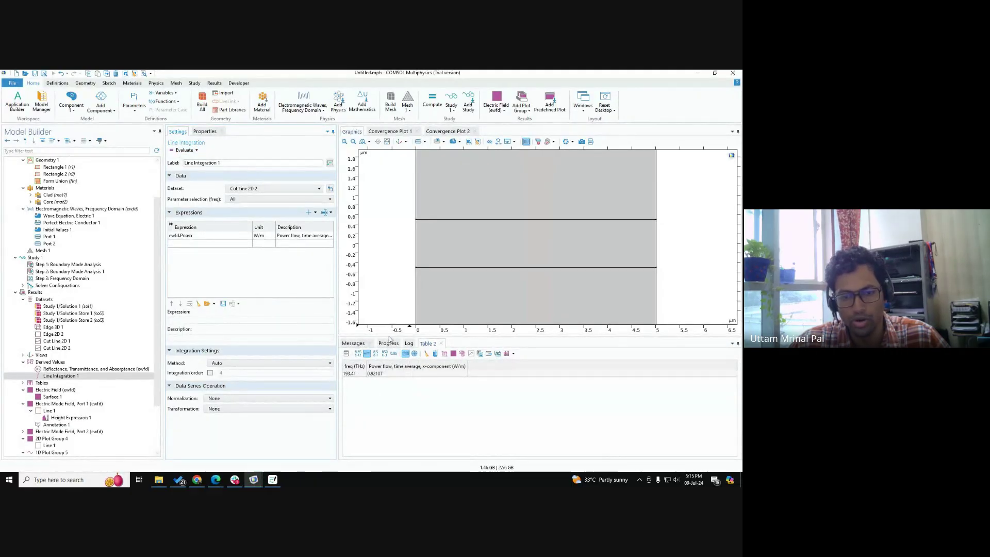
left_click_drag(390, 338, 390, 369)
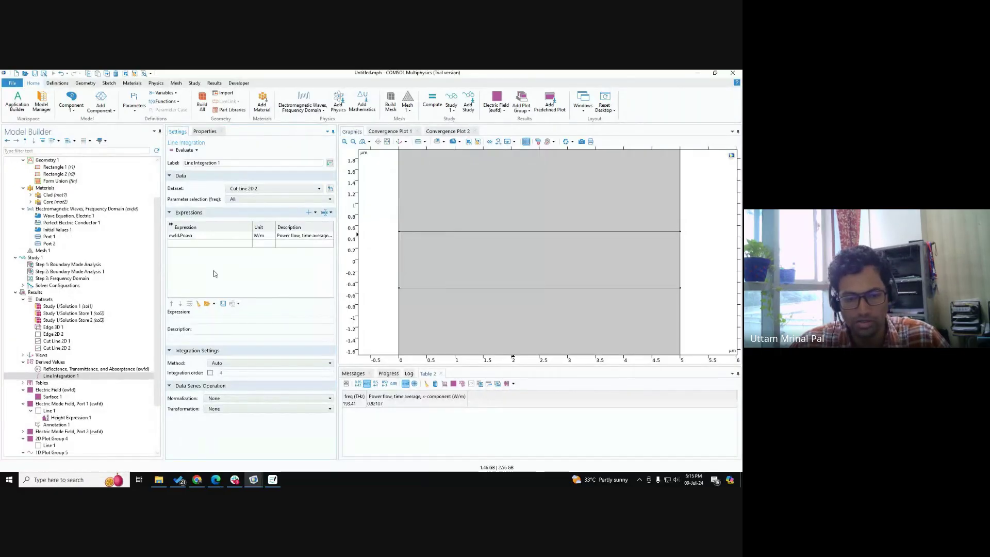
Step: Move Cut Line 2D 2 along the waveguide by setting the X coordinate of both points to 4 µm, and plot it
left_click(65, 348)
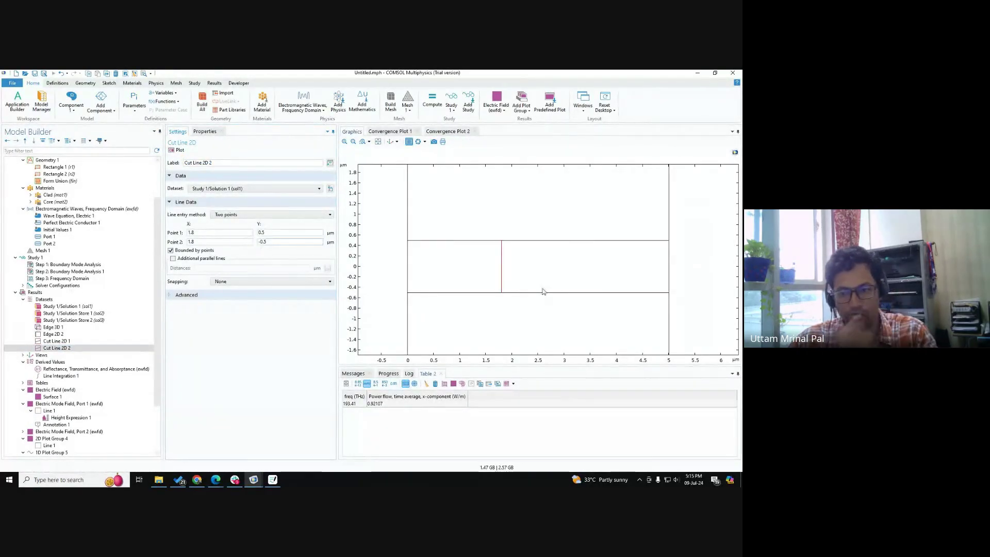
double_click(216, 235)
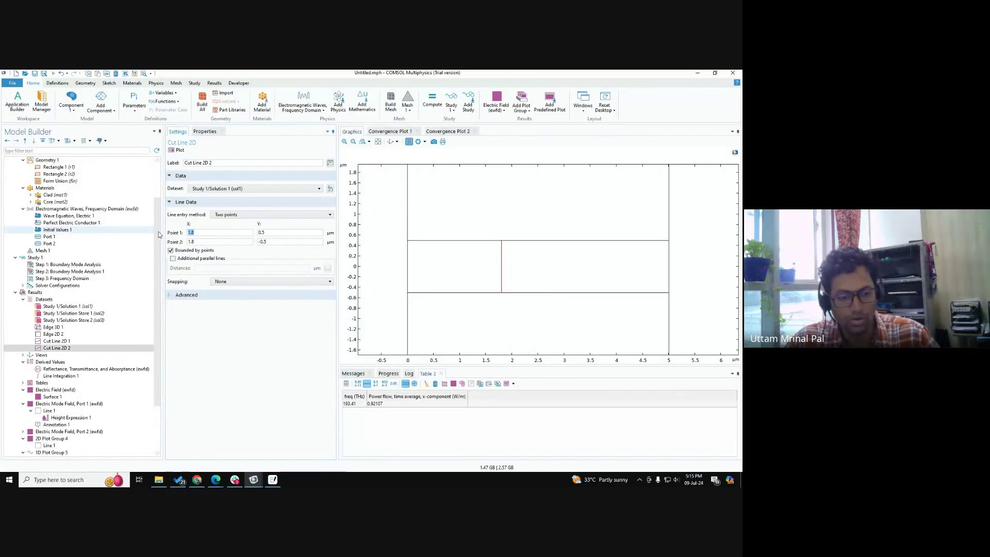
double_click(214, 241)
type("4")
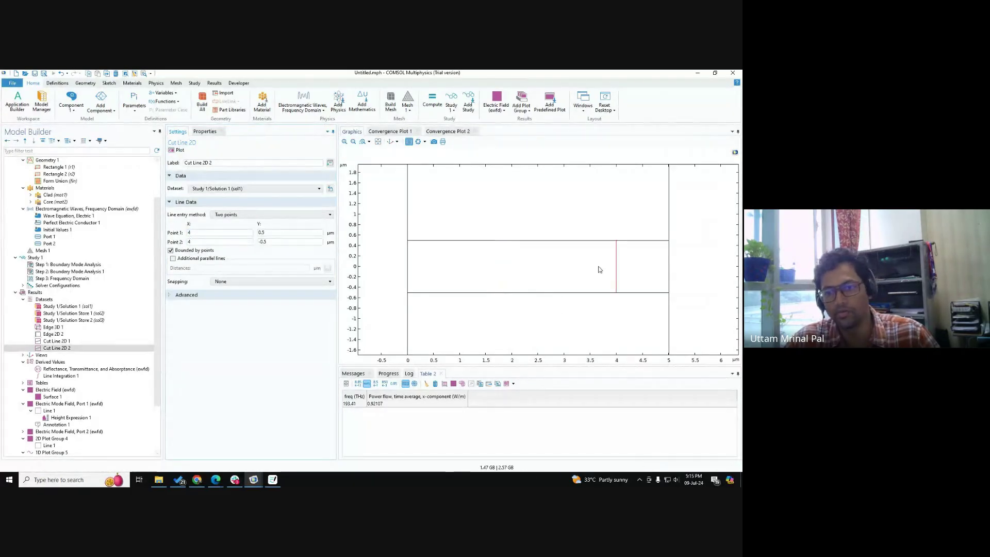
Step: Evaluate Line Integration 1 again to compute the power flow along the relocated cut line
left_click(60, 376)
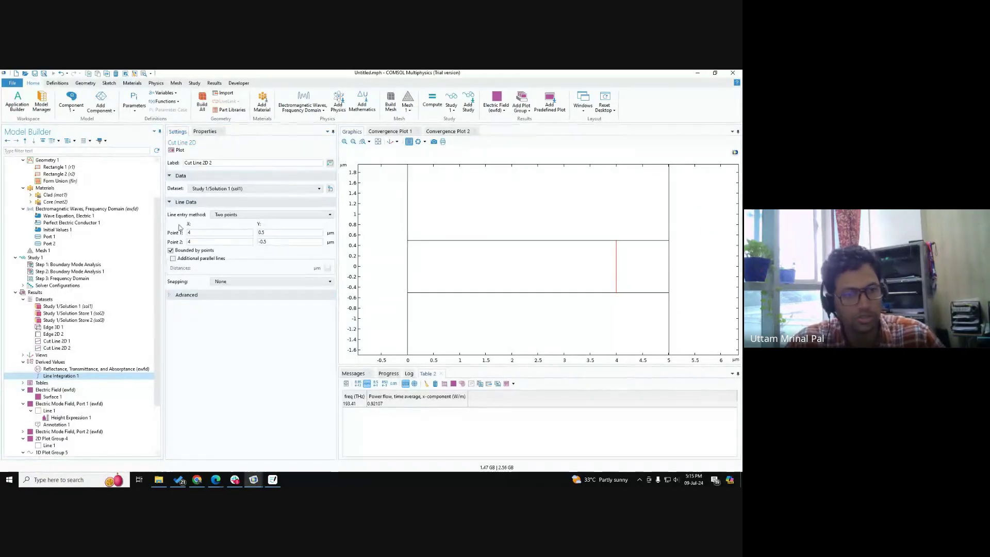
left_click(176, 151)
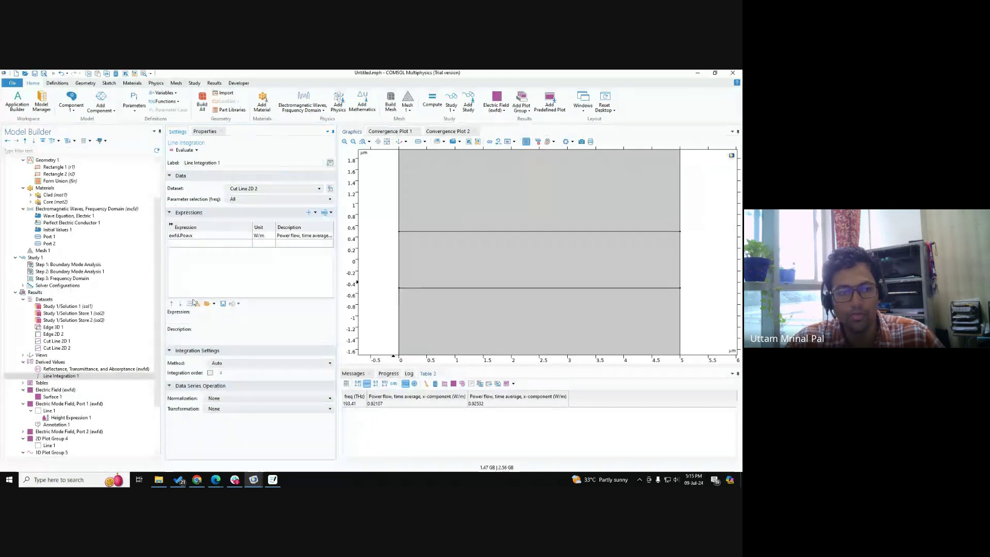
Step: Plot Cut Line 2D 2 and examine where it crosses the core within the full waveguide geometry
scroll(57, 240, "up", 1)
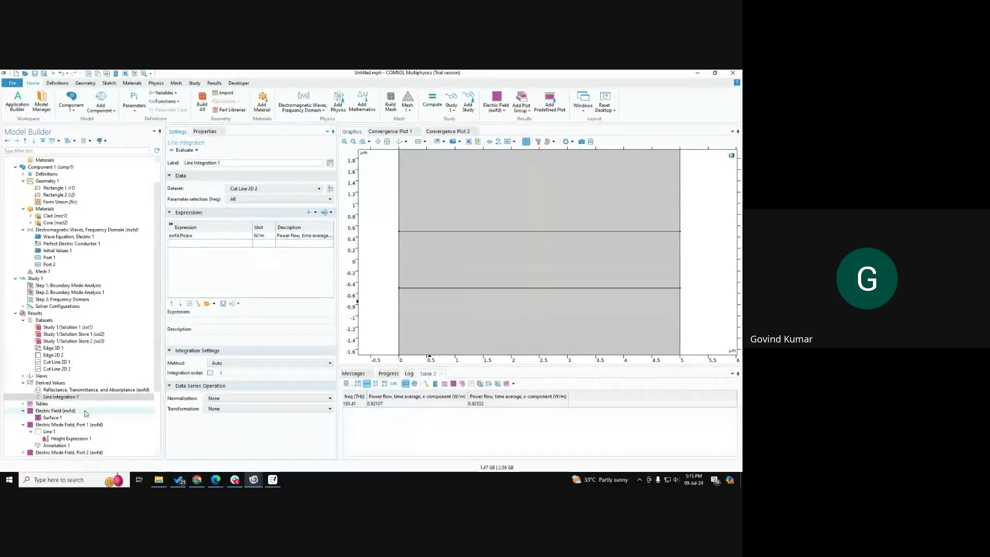
left_click(57, 369)
left_click(176, 151)
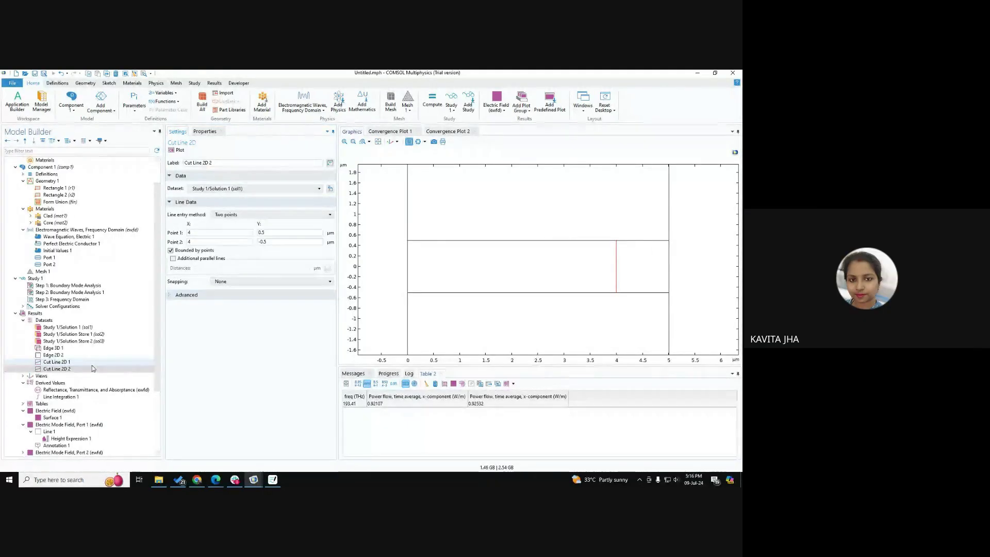
scroll(475, 205, "down", 2)
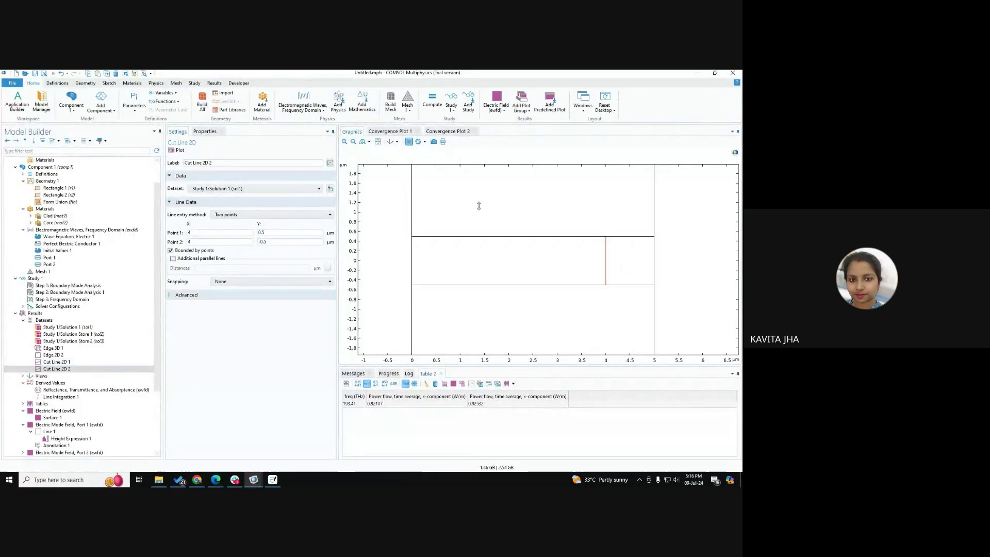
left_click(70, 369)
right_click(70, 370)
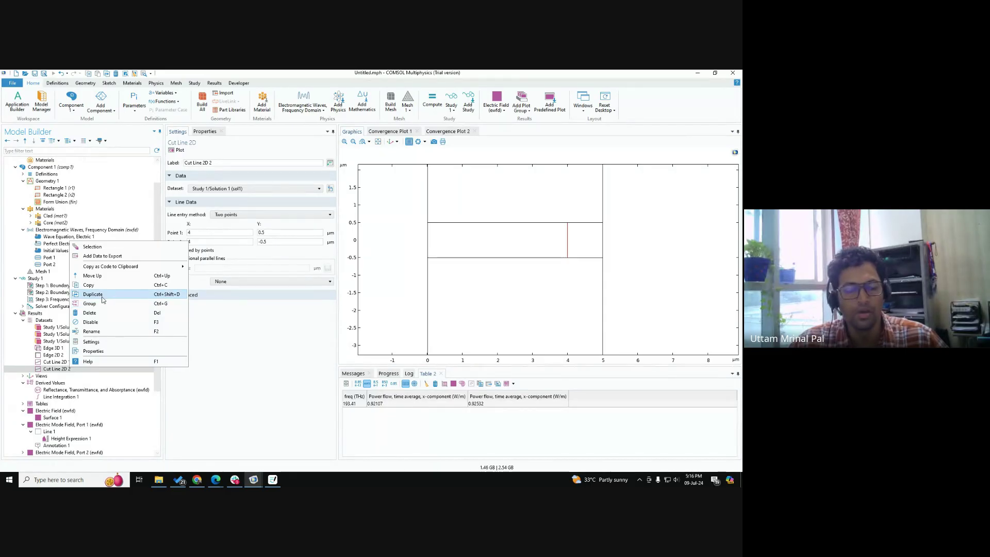
left_click(582, 231)
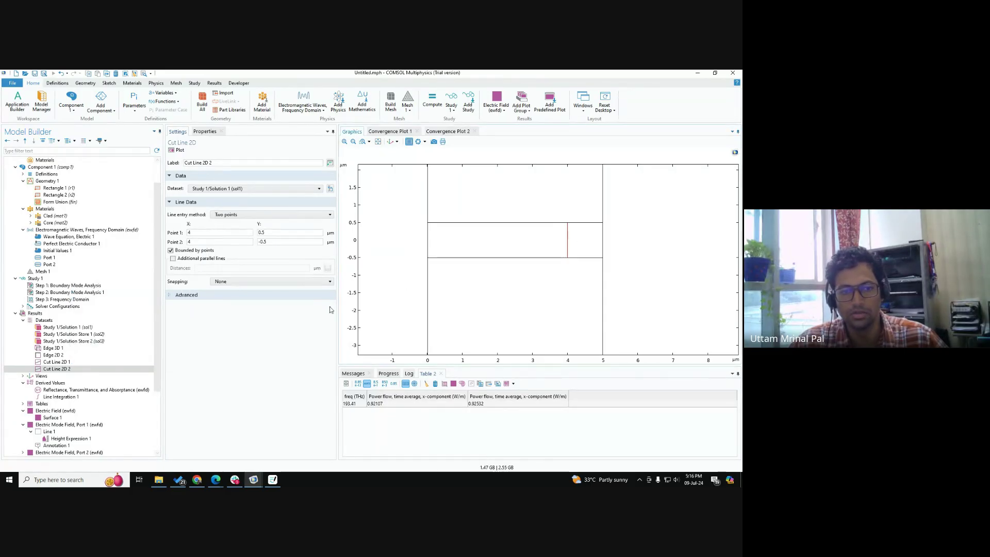
scroll(418, 265, "down", 3)
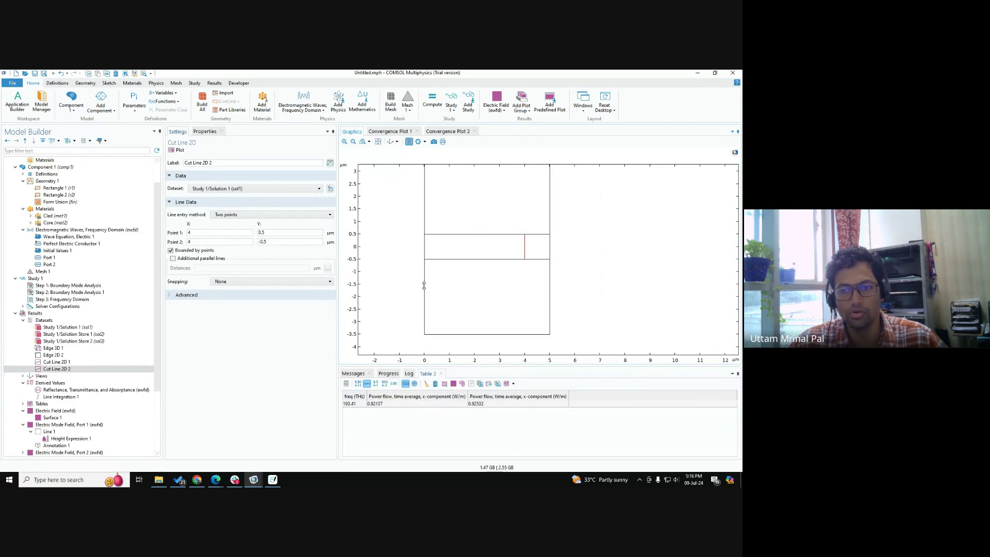
left_click(60, 369)
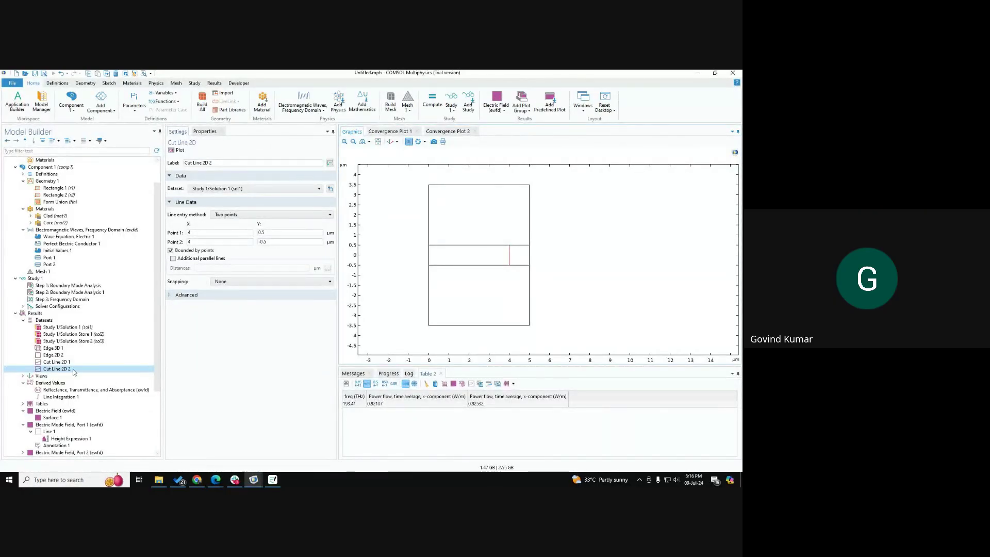
scroll(99, 358, "down", 1)
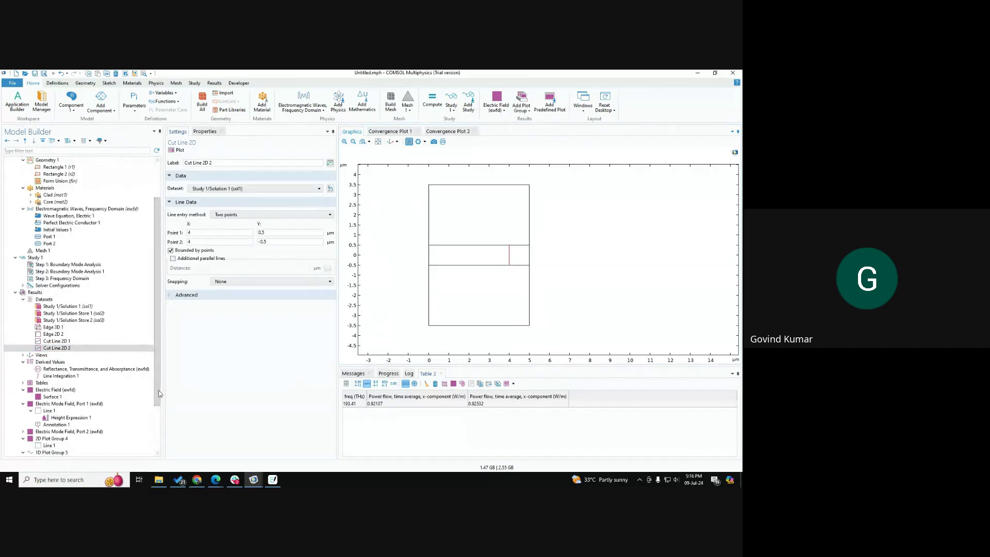
left_click(77, 347)
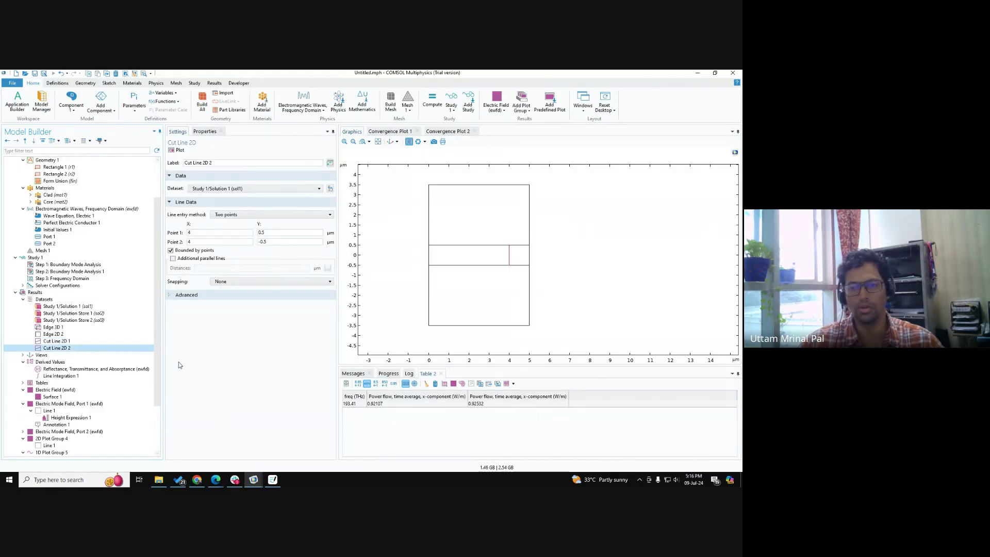
left_click(378, 142)
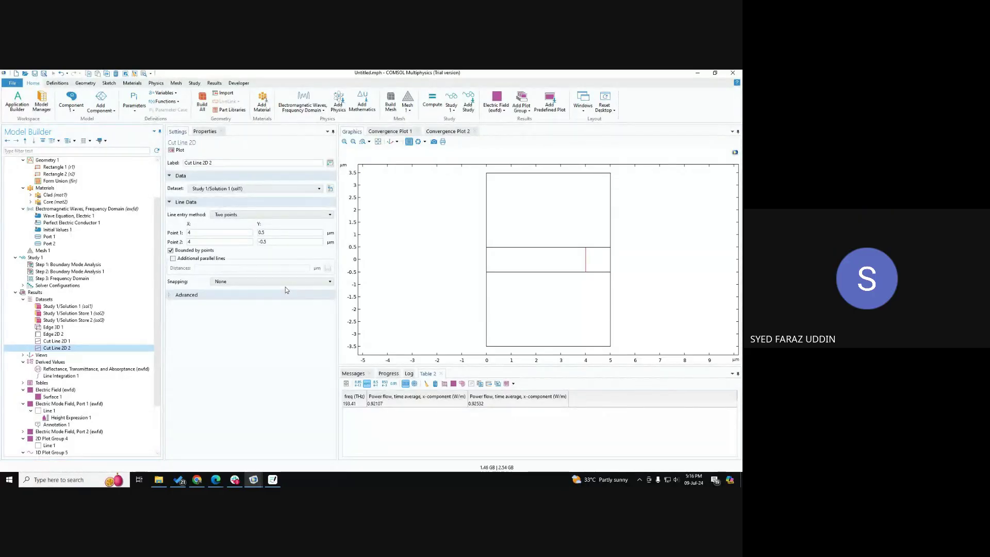
left_click(679, 481)
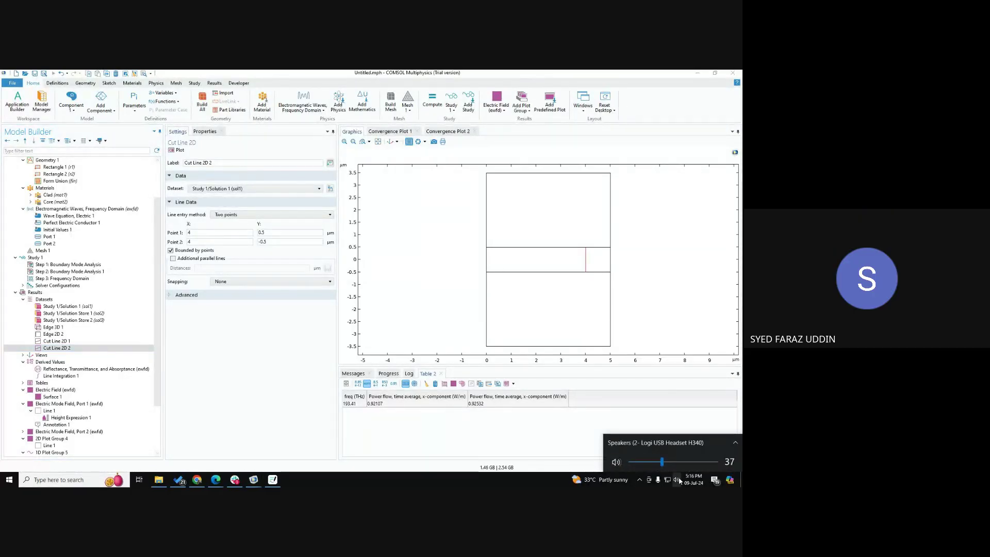
left_click(271, 413)
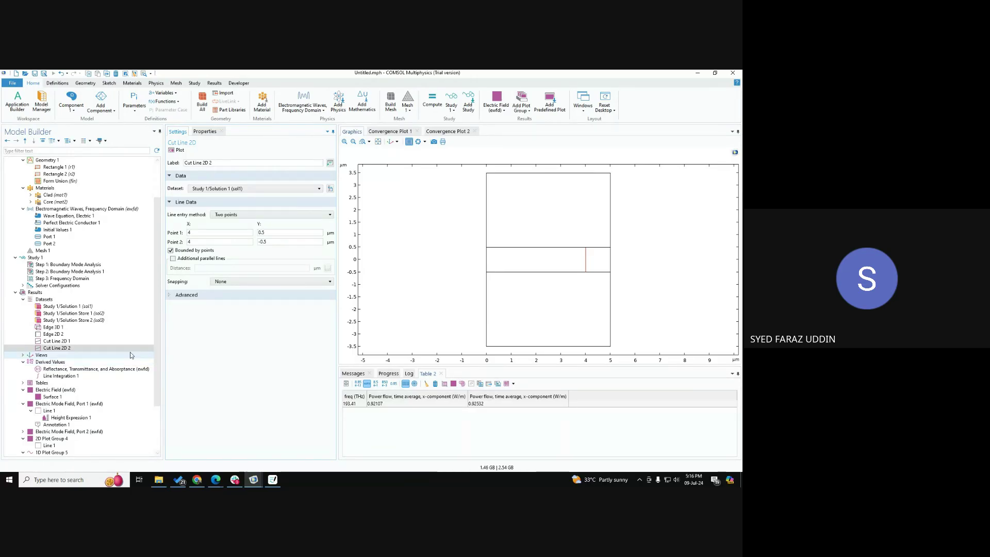
mouse_move(426, 367)
left_mouse_down()
mouse_move(426, 384)
mouse_move(425, 366)
left_mouse_up()
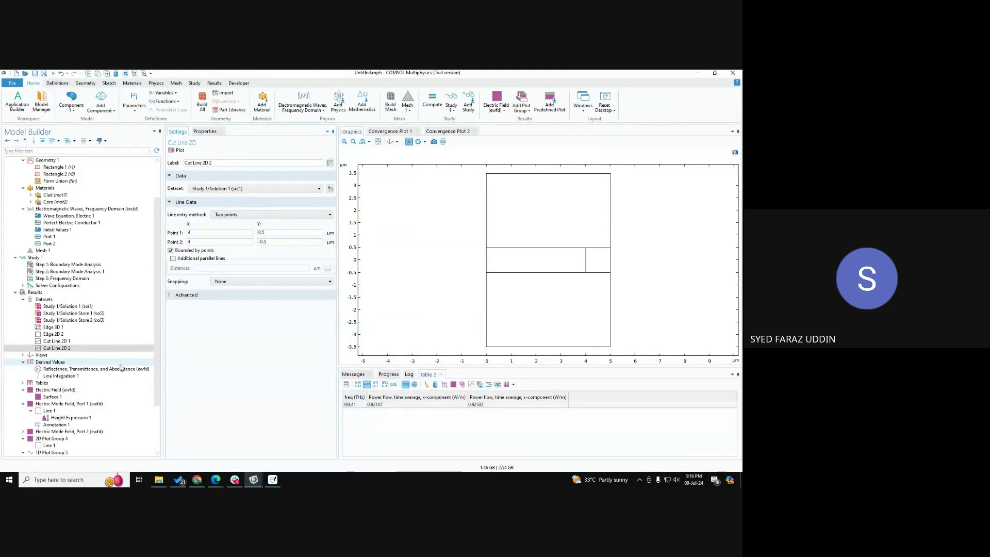
right_click(119, 364)
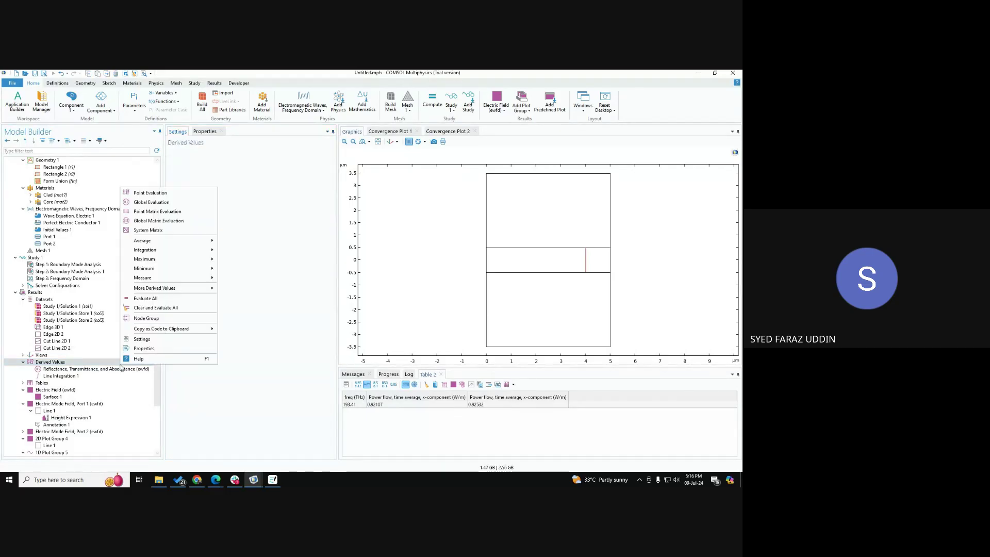
left_click(330, 272)
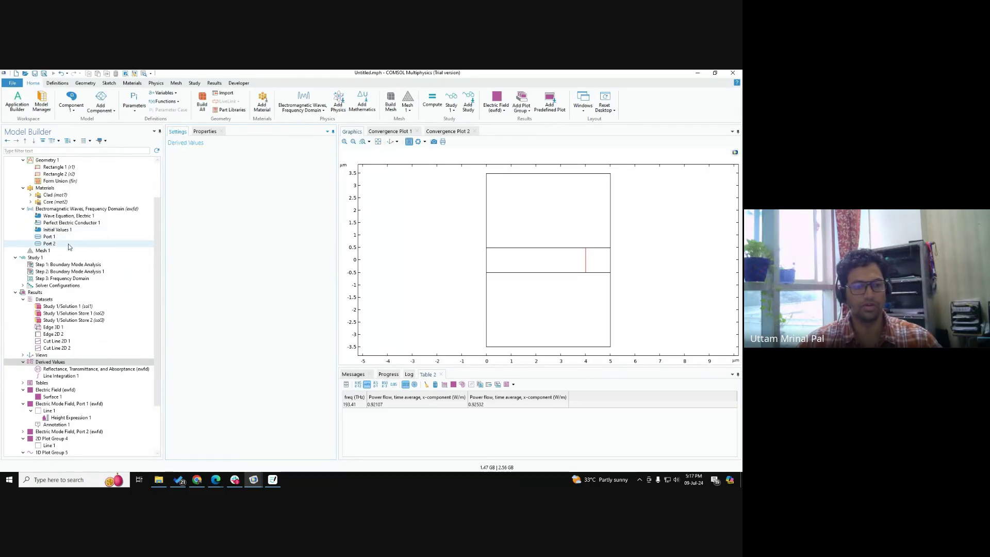
Step: Add a Global Evaluation under Derived Values and insert the S-parameter ewfd.S21 as its expression
left_click(74, 363)
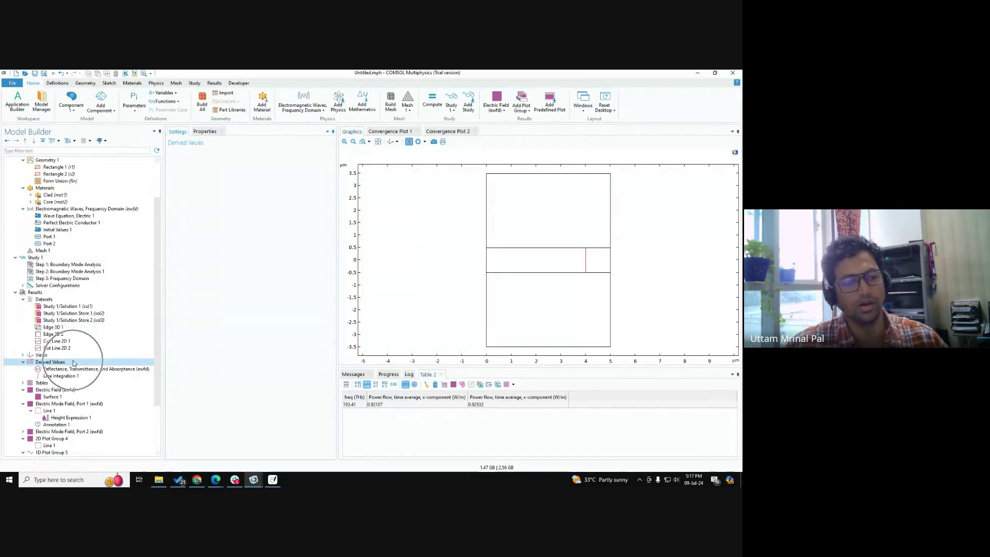
right_click(73, 364)
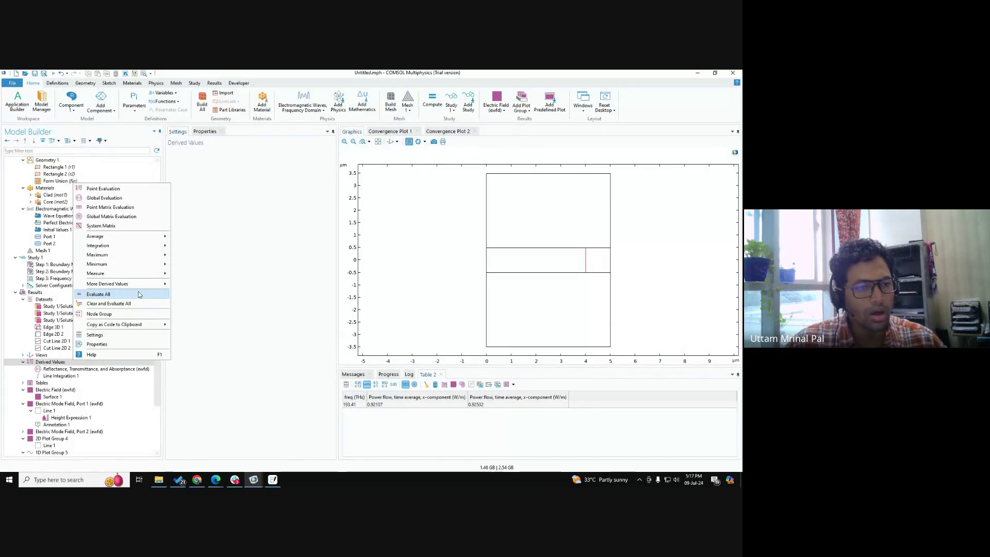
left_click(138, 199)
left_click(104, 198)
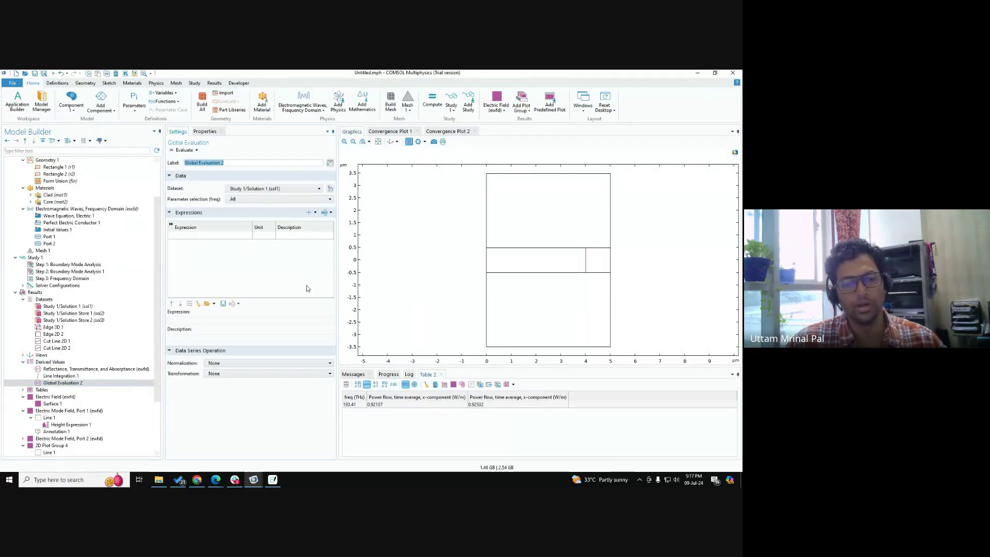
left_click(325, 212)
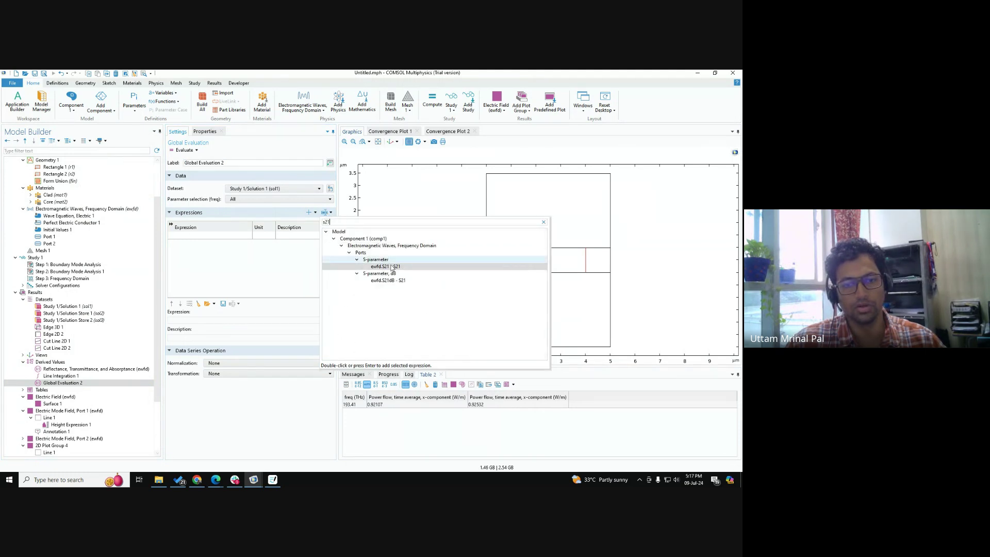
double_click(398, 268)
Step: Change the S21 expression to abs(ewfd.S21)^2 and set its description to T
left_click(209, 240)
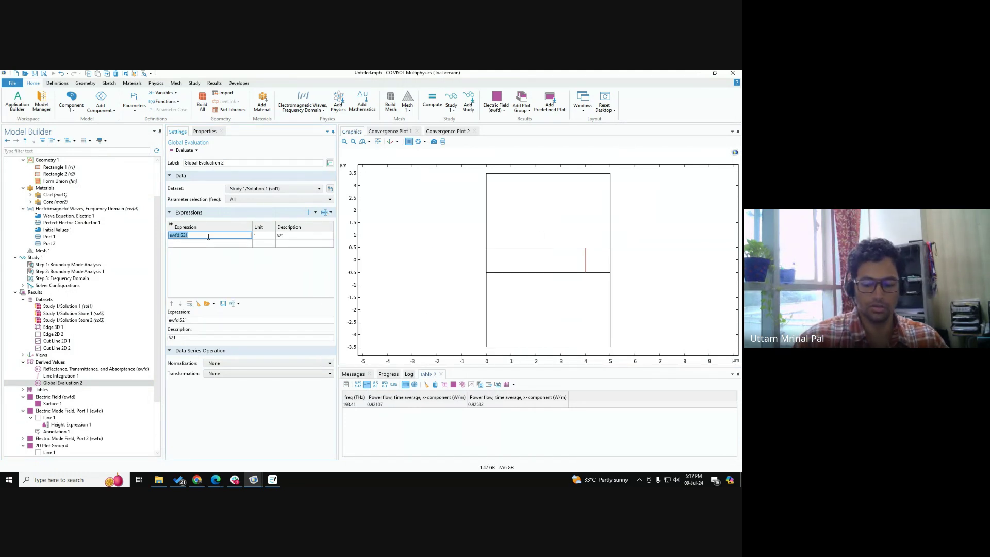
key("Home")
type("abs")
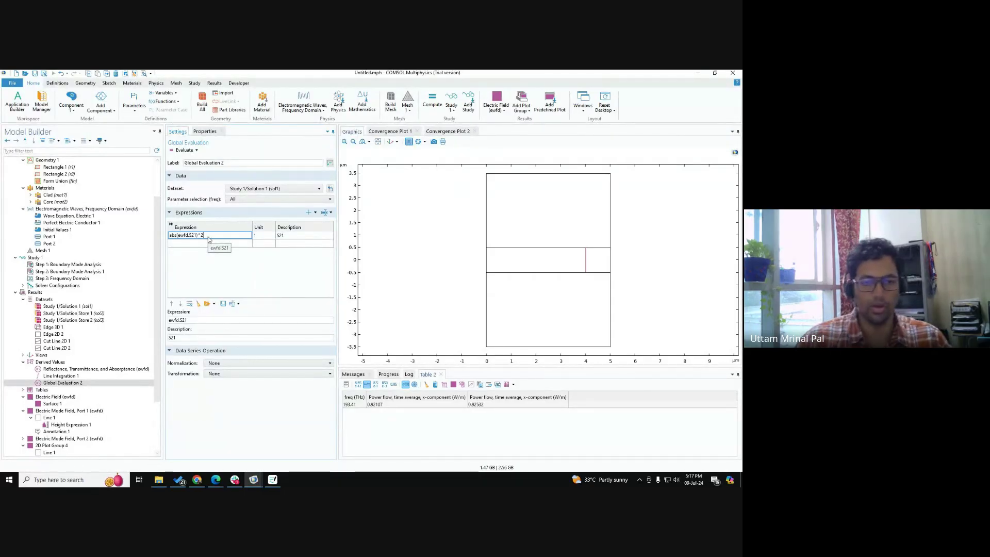
left_click(288, 237)
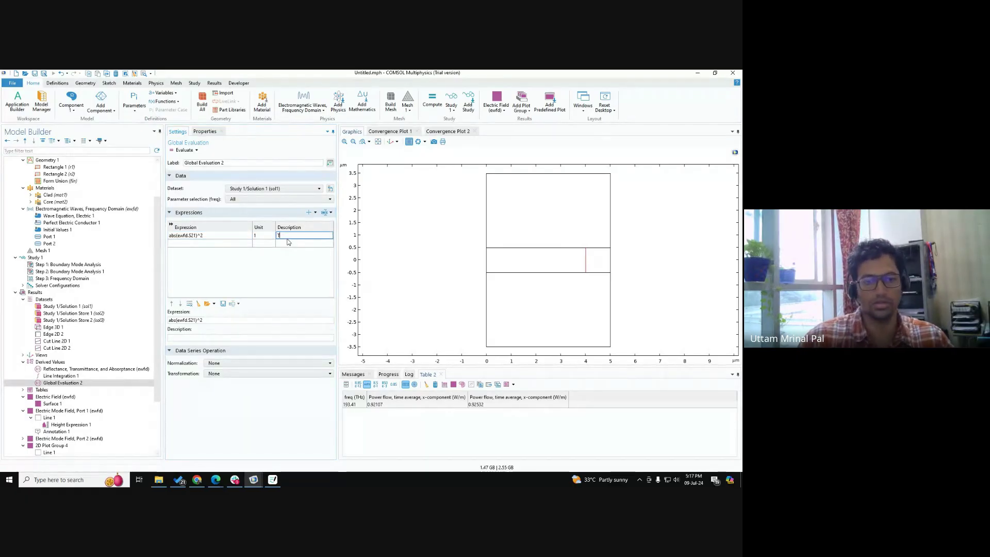
Step: Copy the transmittance expression into a second row, change it to abs(ewfd.S11)^2 and describe it as R
left_click(204, 236)
key("ctrl+c")
left_click(204, 244)
key("ctrl+v")
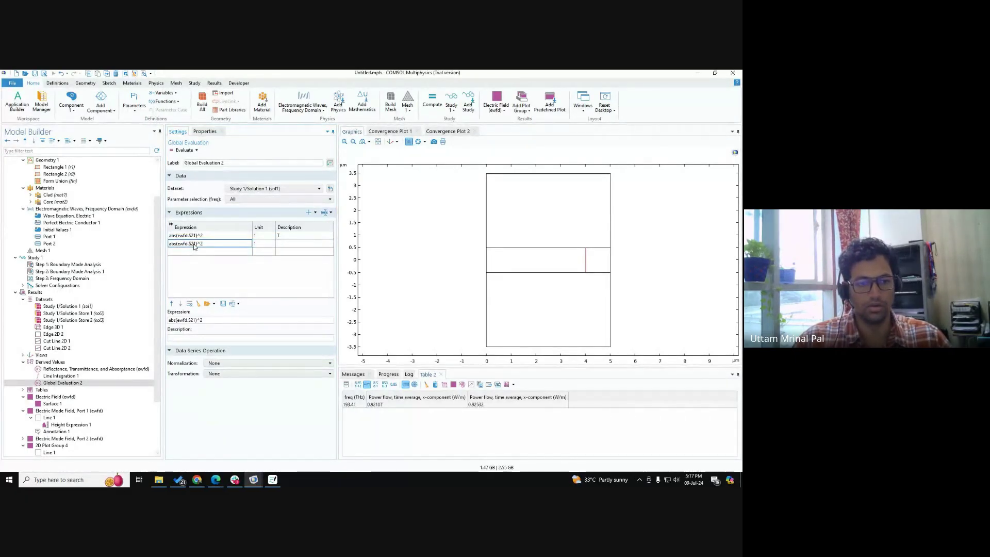
double_click(195, 244)
left_click(195, 244)
key("BackSpace")
type("1")
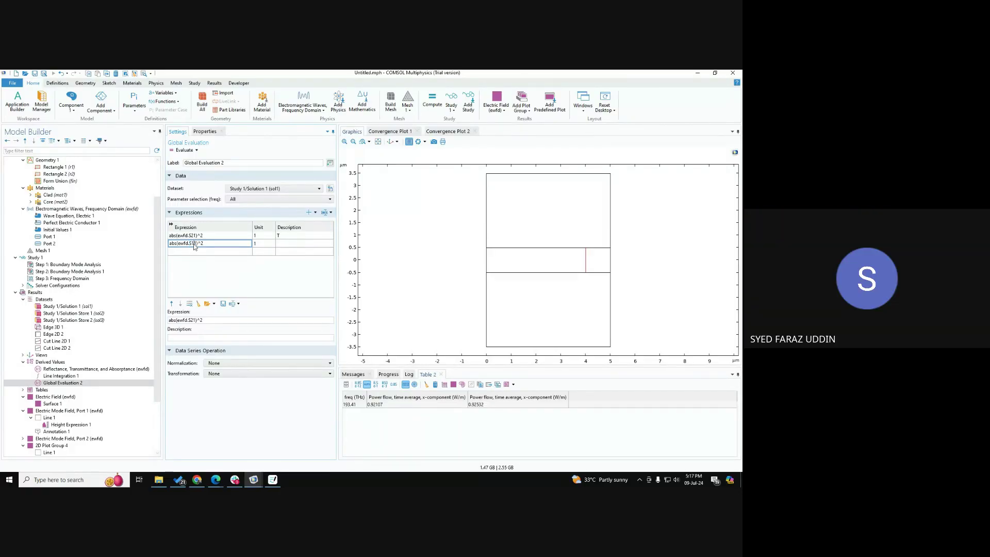
key("Tab")
left_click(292, 237)
left_click(293, 245)
type("R")
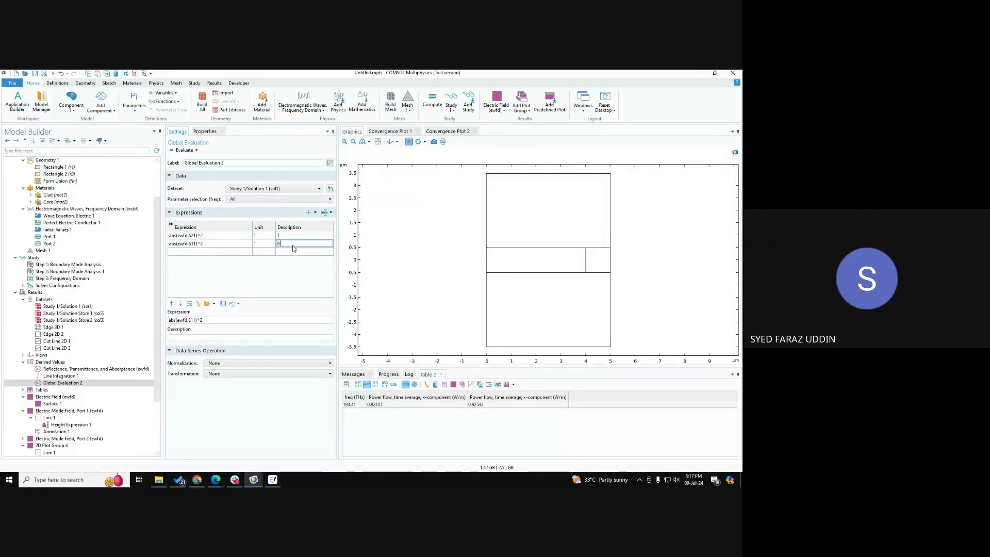
key("Tab")
Step: Search the available expressions for s21 and examine the S-parameter entries under Ports
left_click(324, 213)
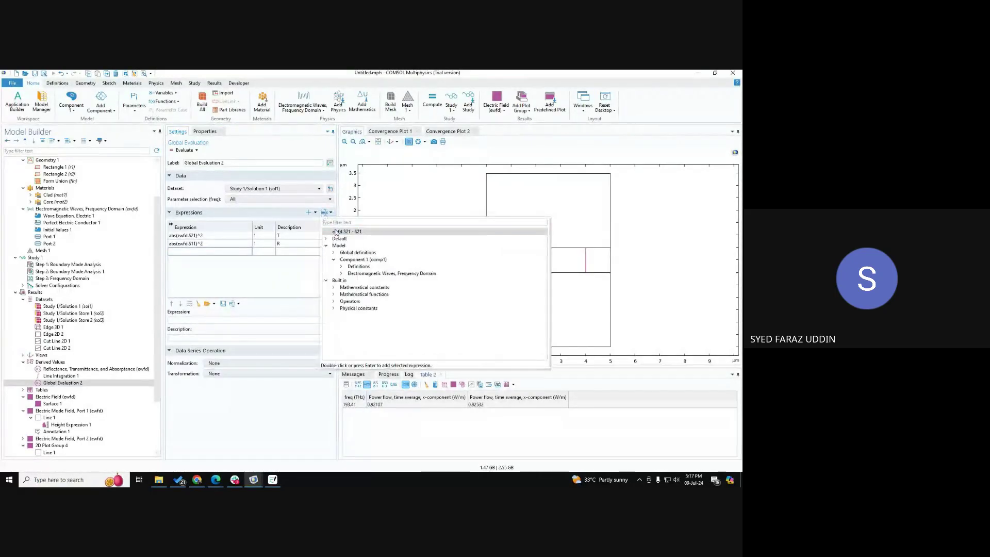
type("21")
key("BackSpace")
key("BackSpace")
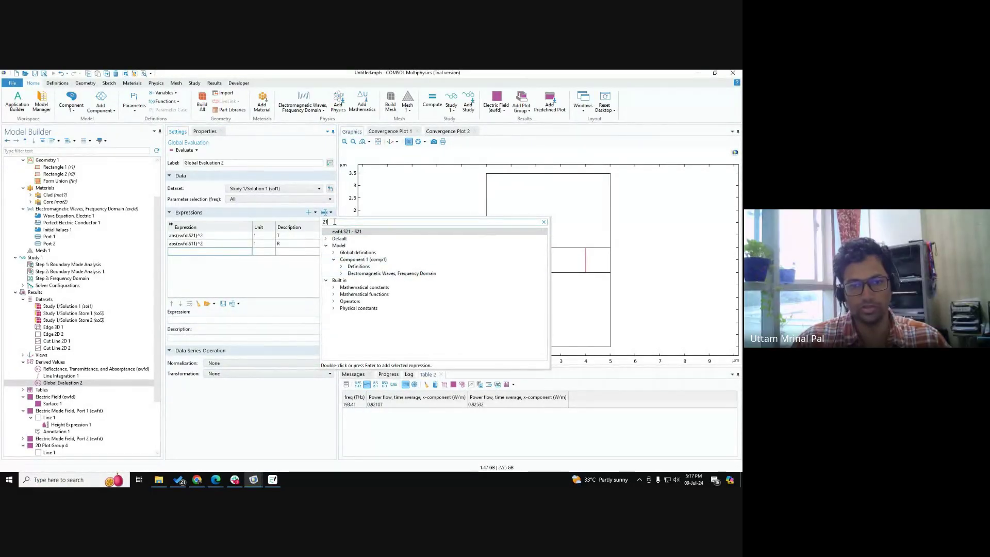
type("s21")
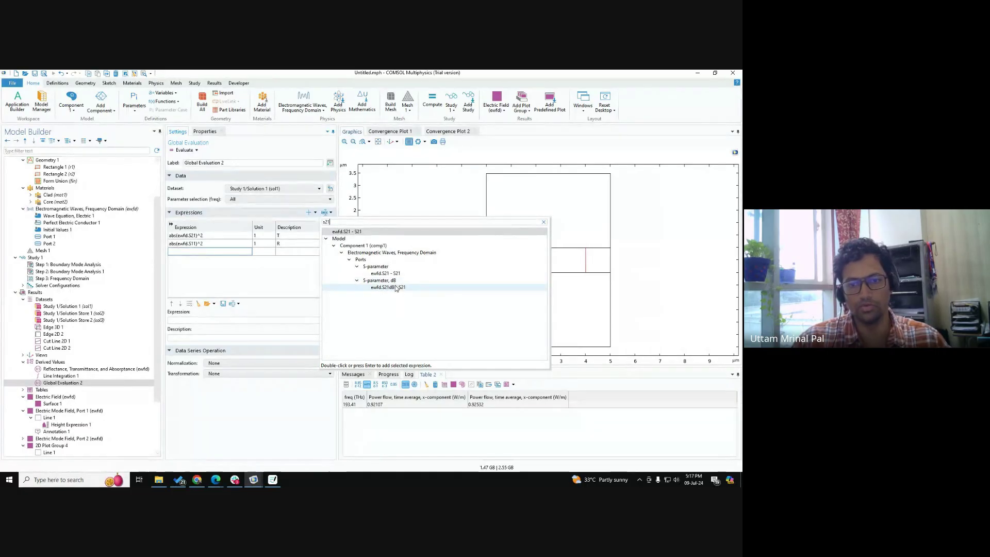
key("ctrl")
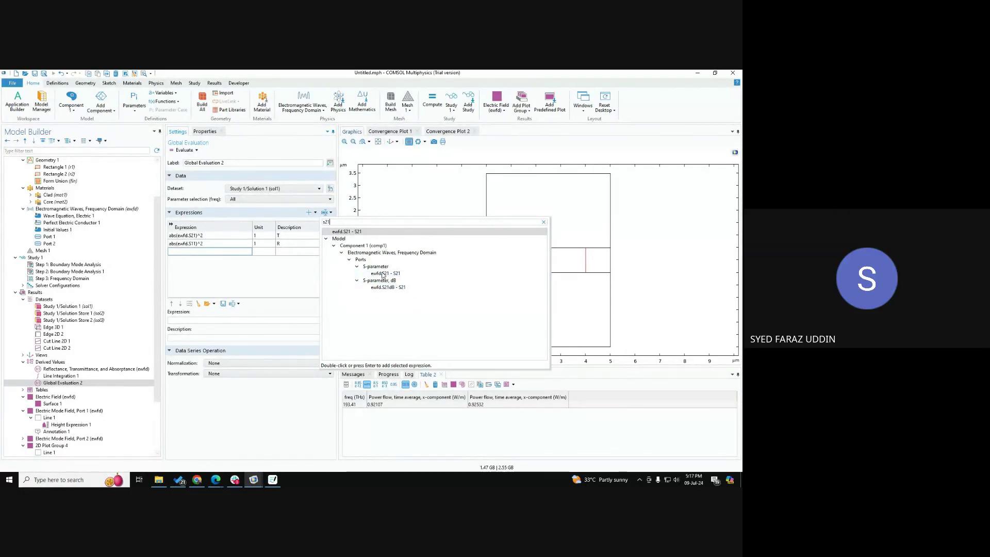
left_click(240, 225)
Step: Evaluate the Global Evaluation to tabulate transmittance T and reflectance R
left_click(185, 151)
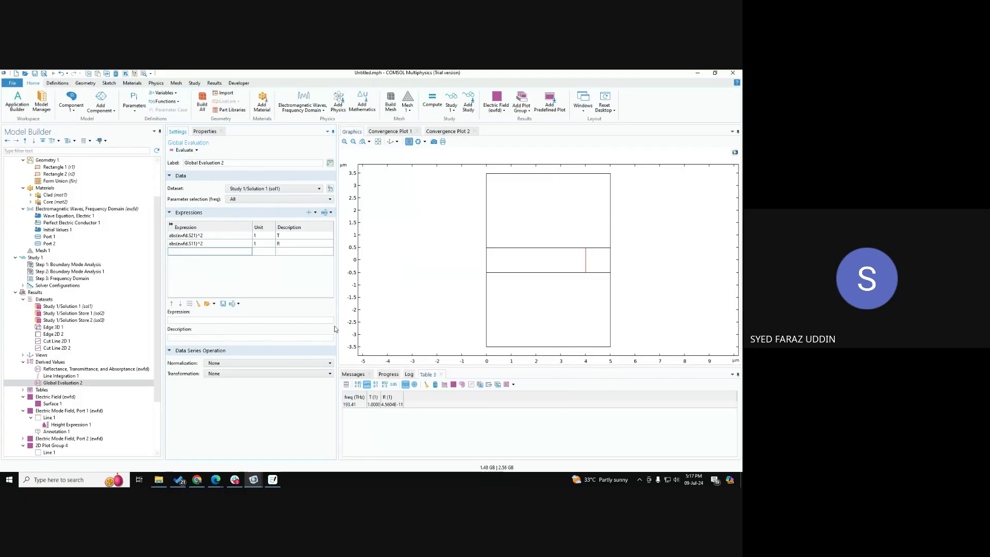
key("ctrl")
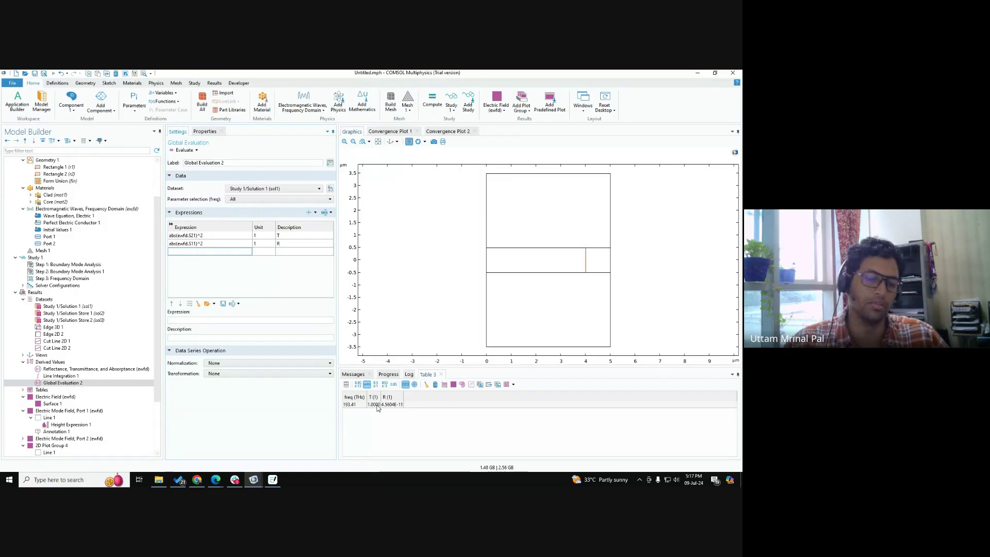
key("ctrl")
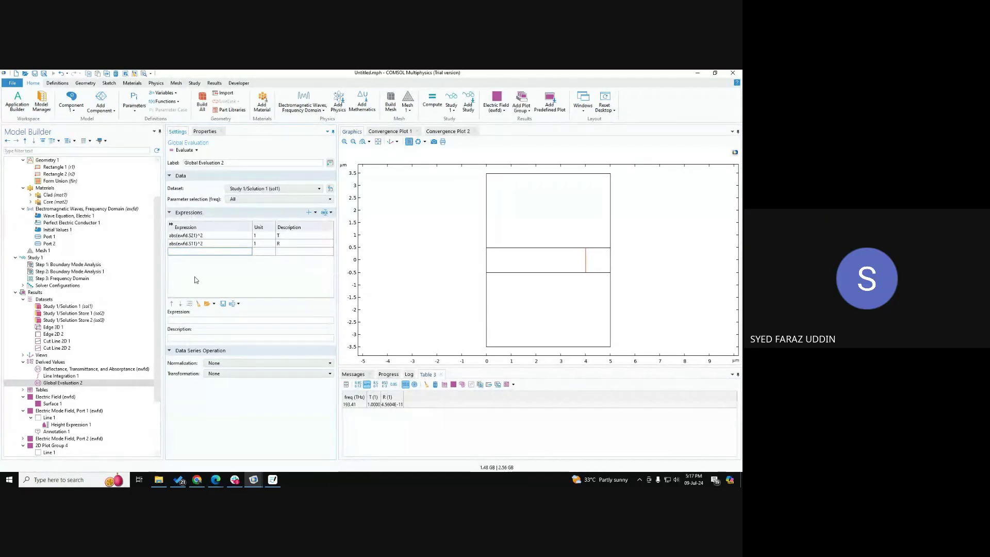
double_click(206, 235)
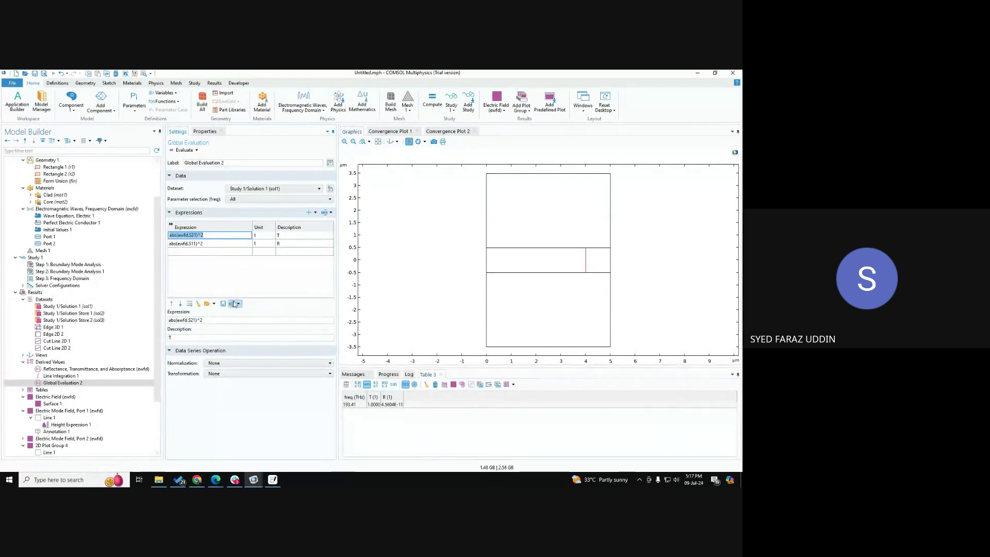
Step: Switch to the Google Meet call, send the copied transmittance expression in the chat, and return to COMSOL
left_click(215, 480)
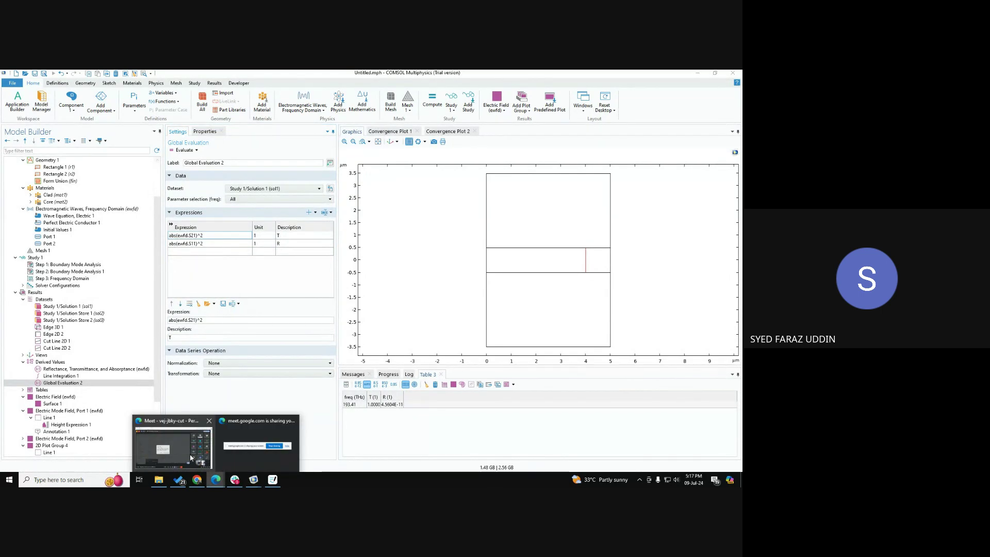
left_click(173, 449)
left_click(675, 455)
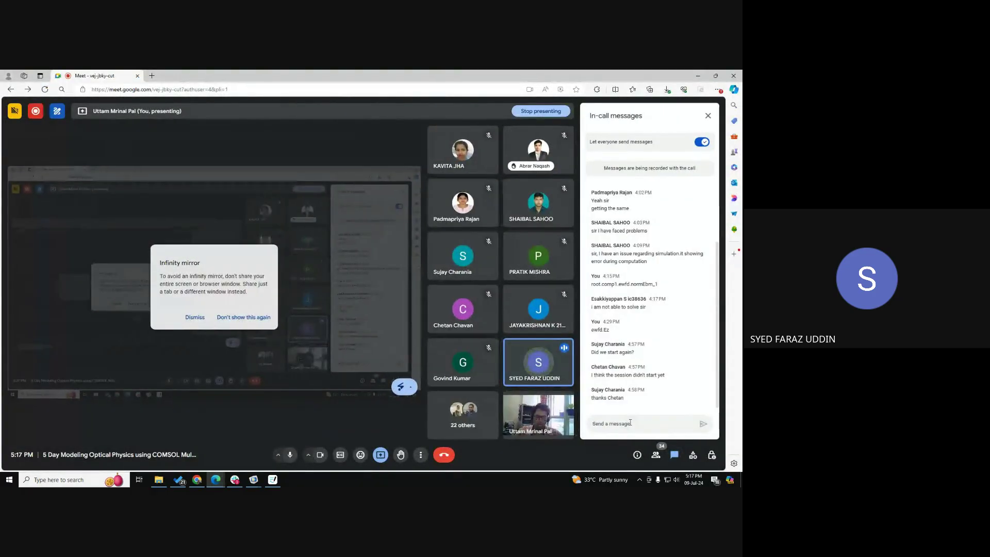
key("ctrl+v")
key("Return")
left_click(698, 75)
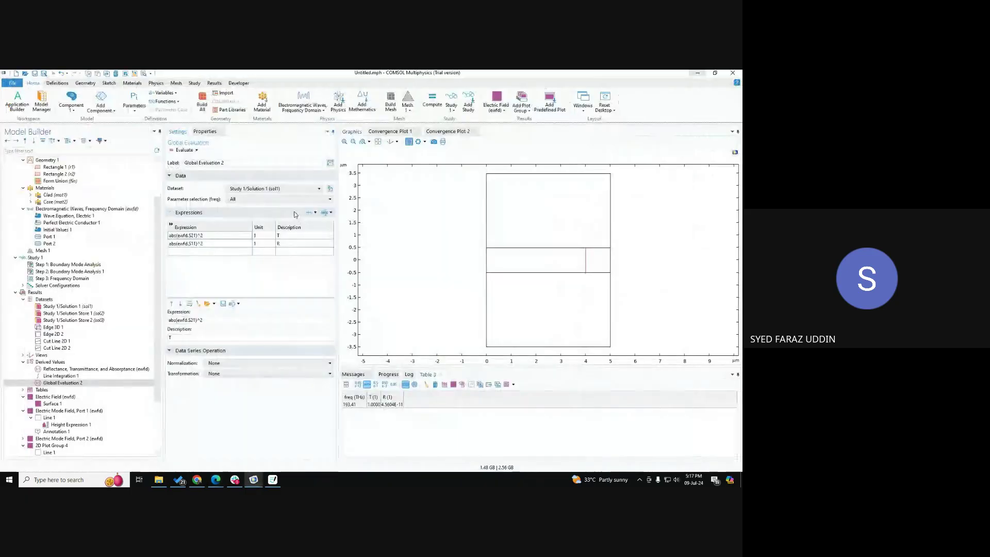
Step: Search the available expressions for s21, examine the S-parameter entries under Ports and close the list
left_click(324, 213)
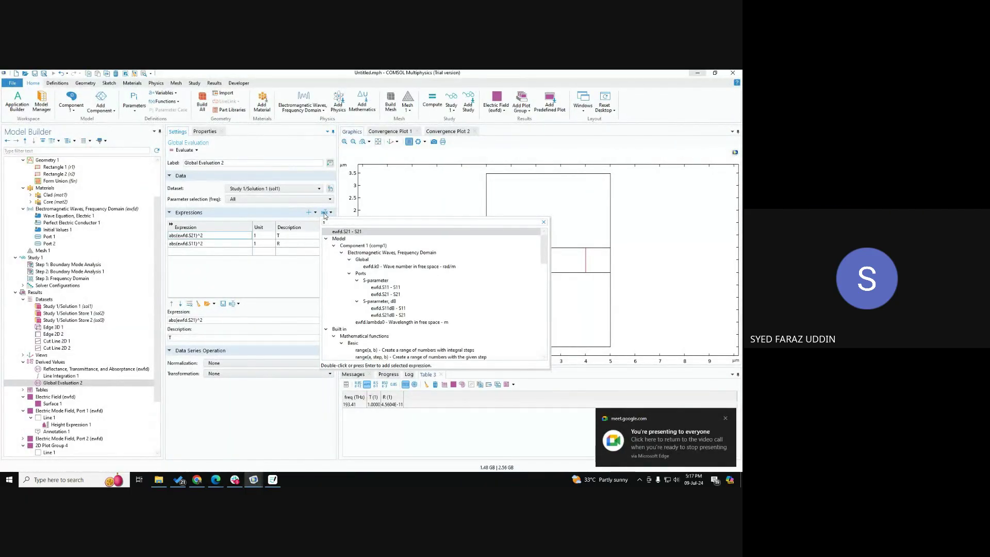
type("s21")
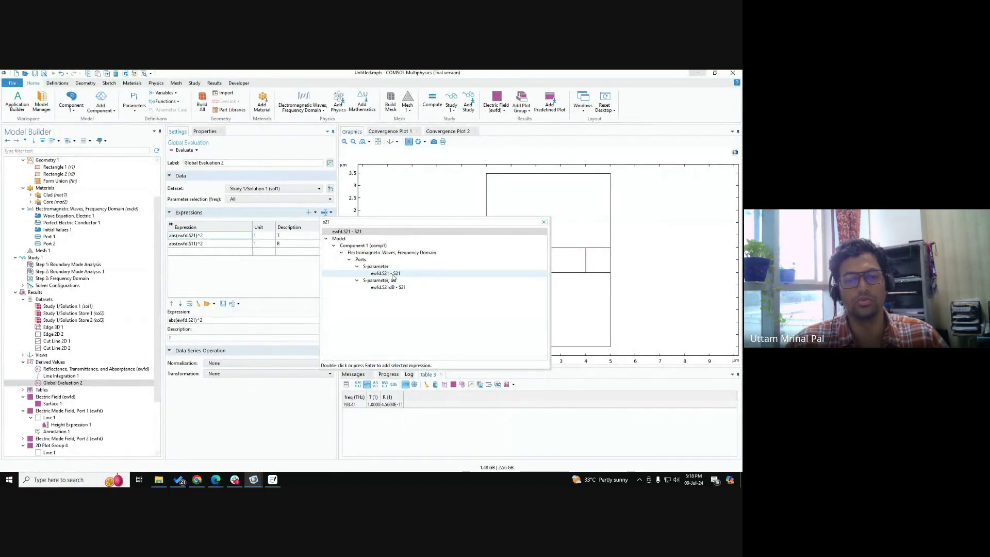
left_click(233, 288)
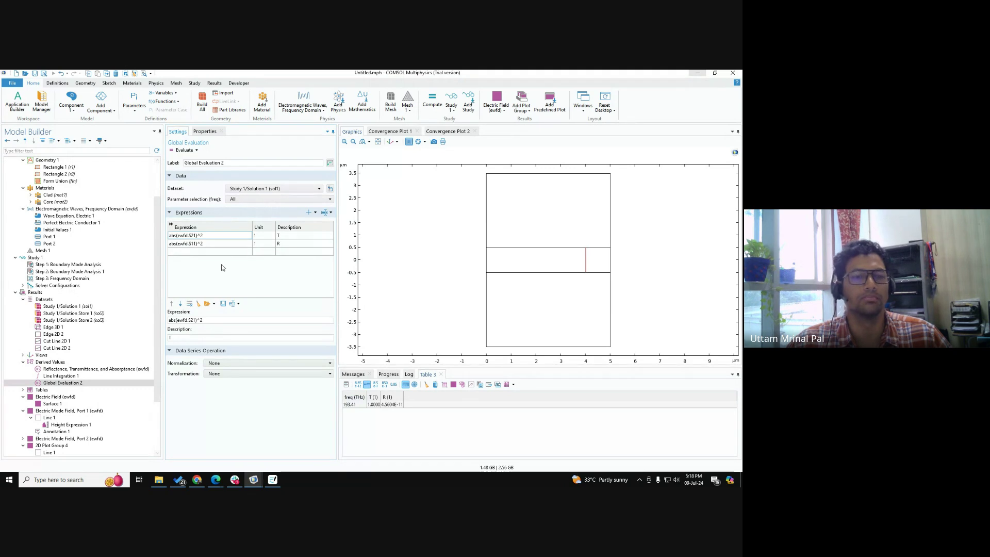
left_click(212, 245)
left_click(211, 252)
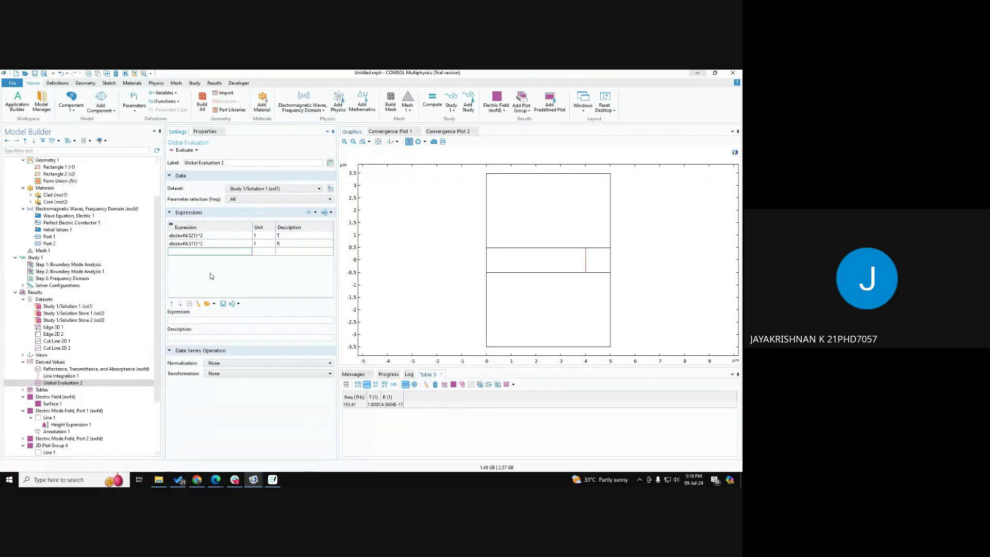
Step: Evaluate the predefined Reflectance, Transmittance, and Absorptance node and compare its expressions and results with Global Evaluation 2
left_click(93, 370)
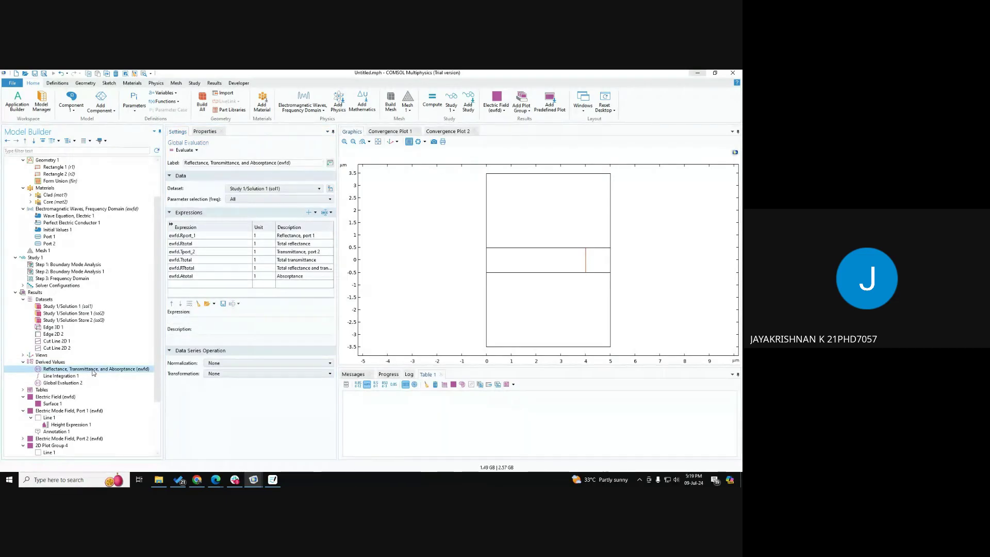
left_click(183, 150)
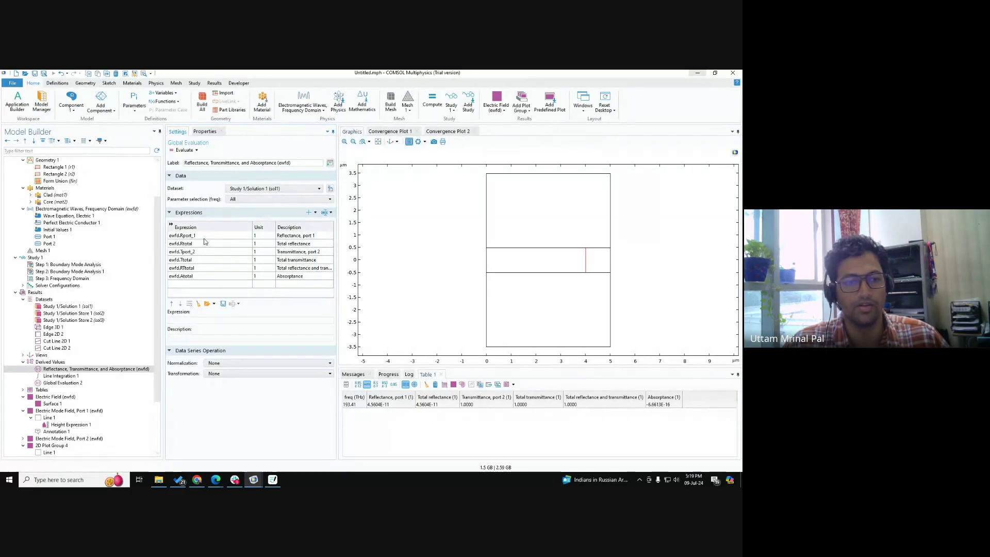
left_click(79, 383)
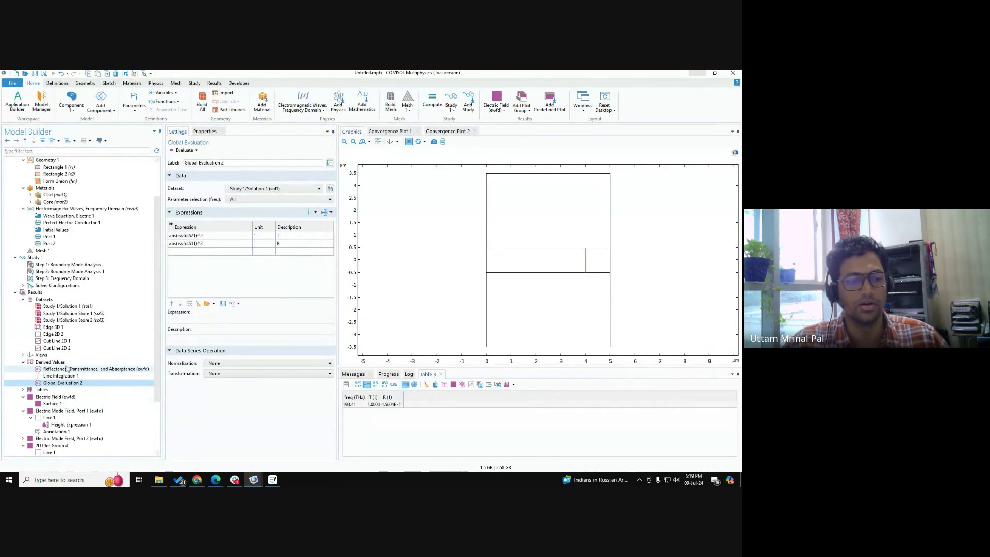
left_click(96, 369)
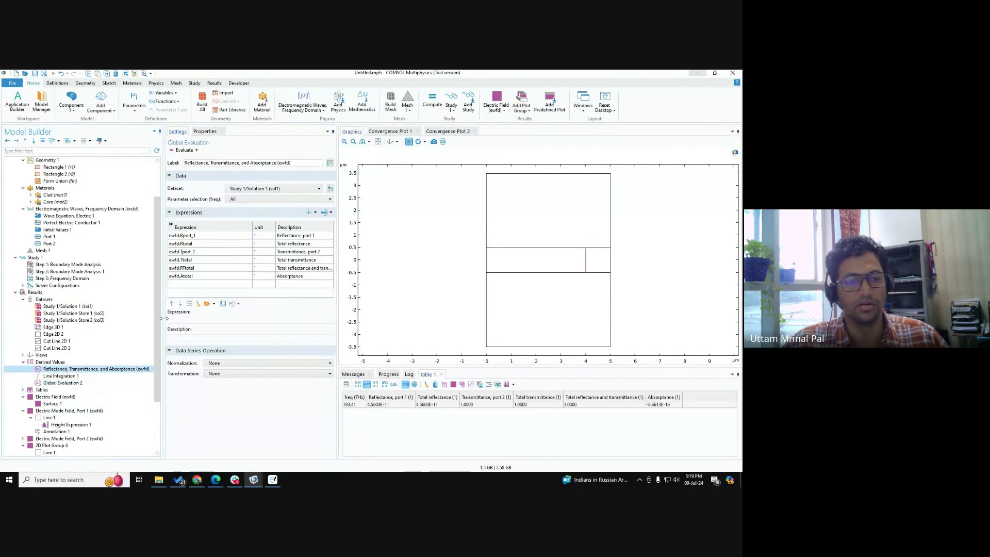
left_click(302, 277)
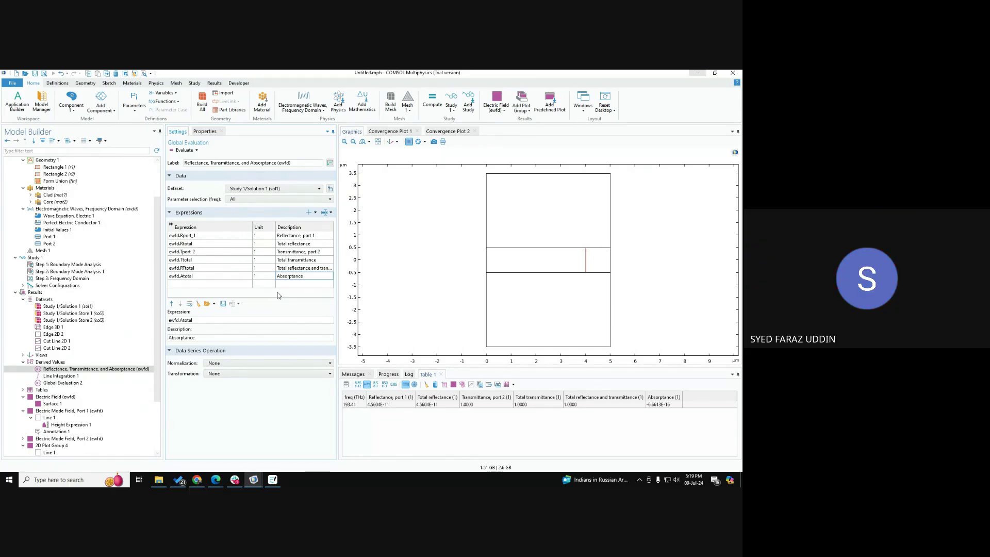
left_click(63, 383)
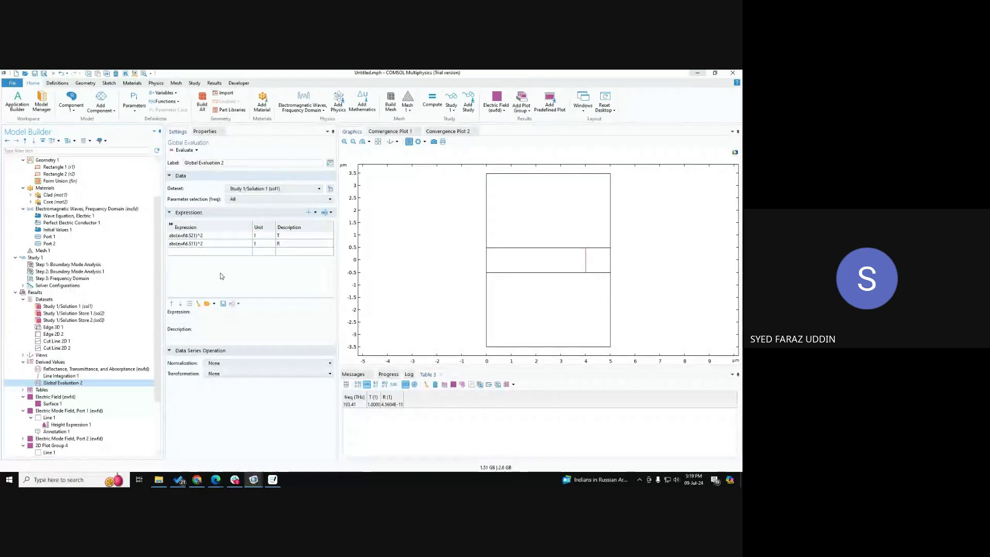
Step: Switch to the Goodnotes notes and examine the two-port S-parameter diagram with the T and R formulas on page 11
left_click(274, 481)
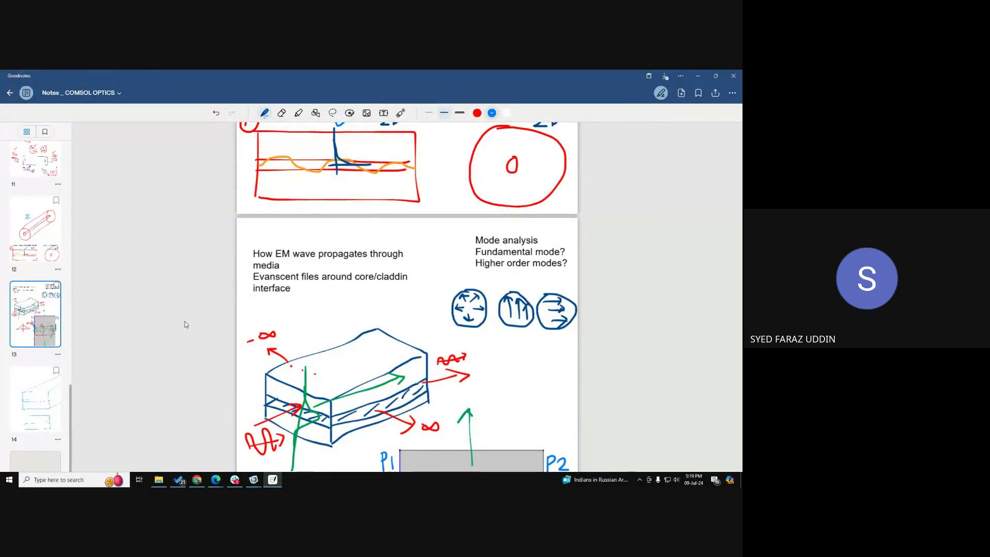
scroll(205, 308, "up", 6)
scroll(204, 308, "up", 8)
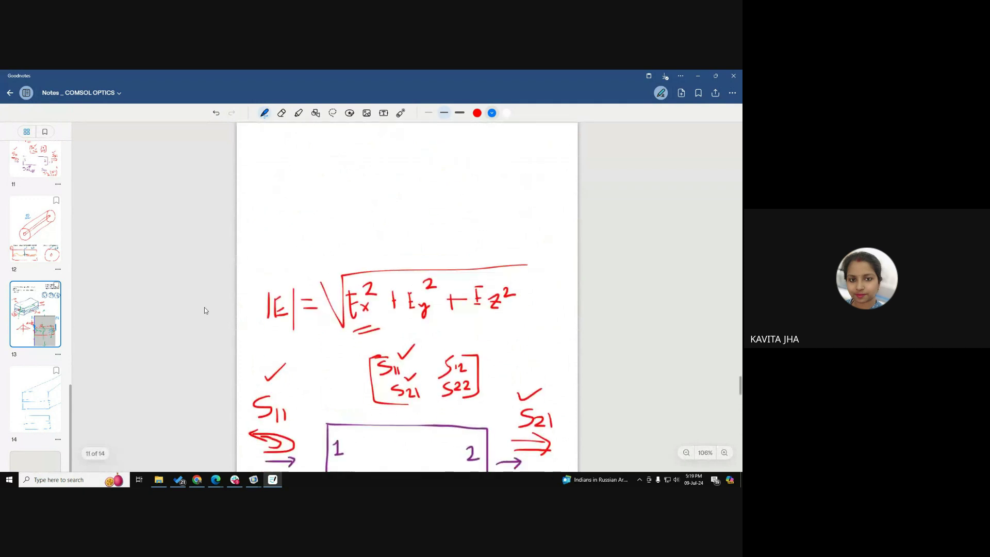
scroll(204, 308, "down", 4)
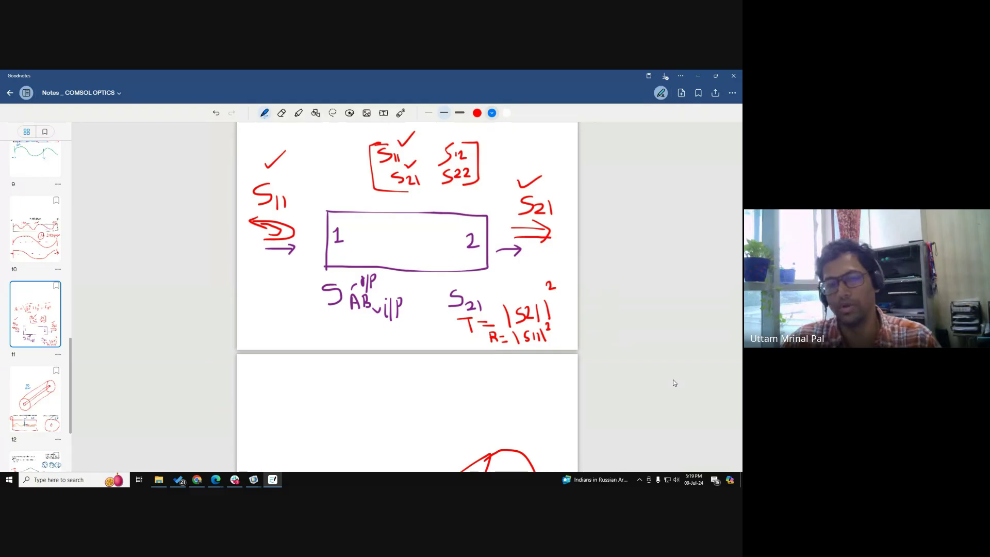
scroll(673, 380, "up", 2)
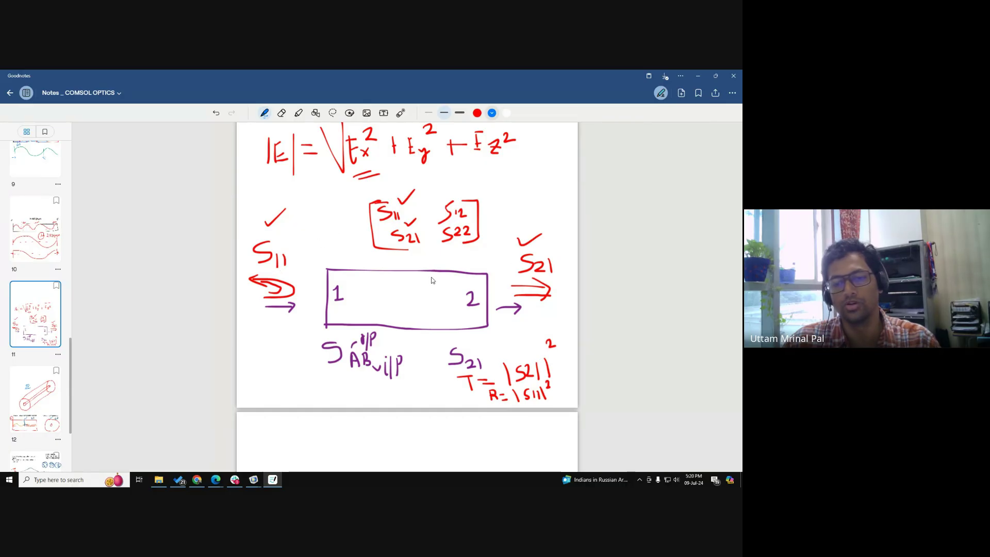
key("ctrl")
key("ctrl")
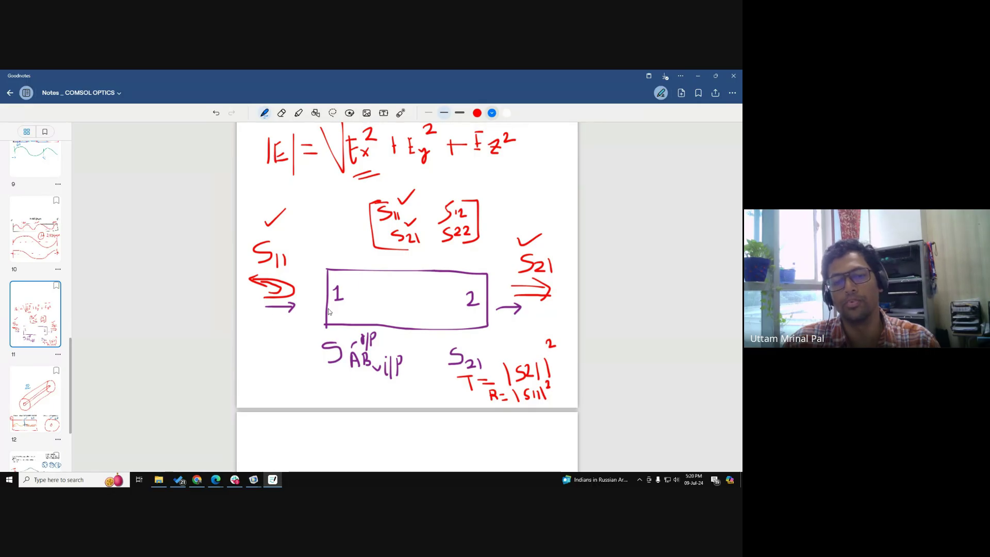
key("ctrl")
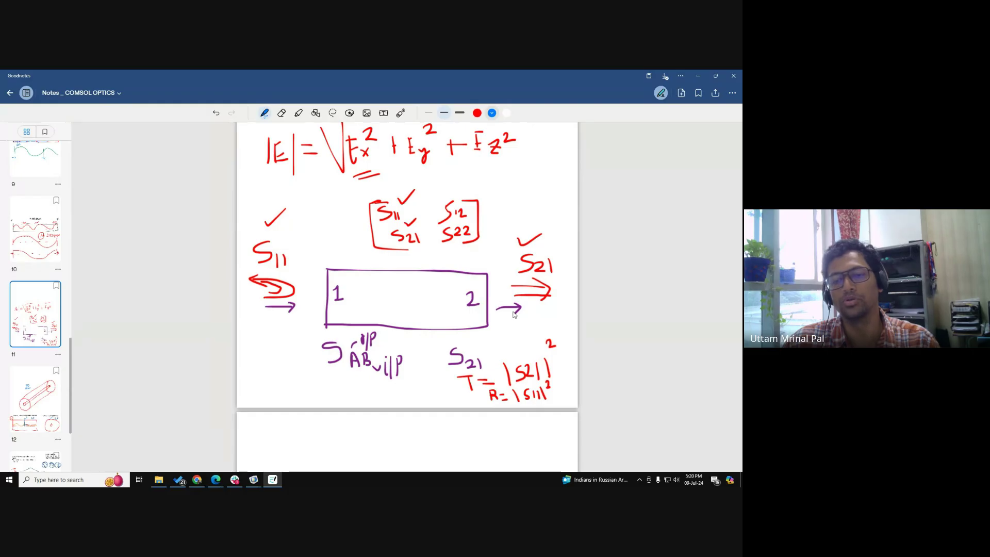
key("ctrl")
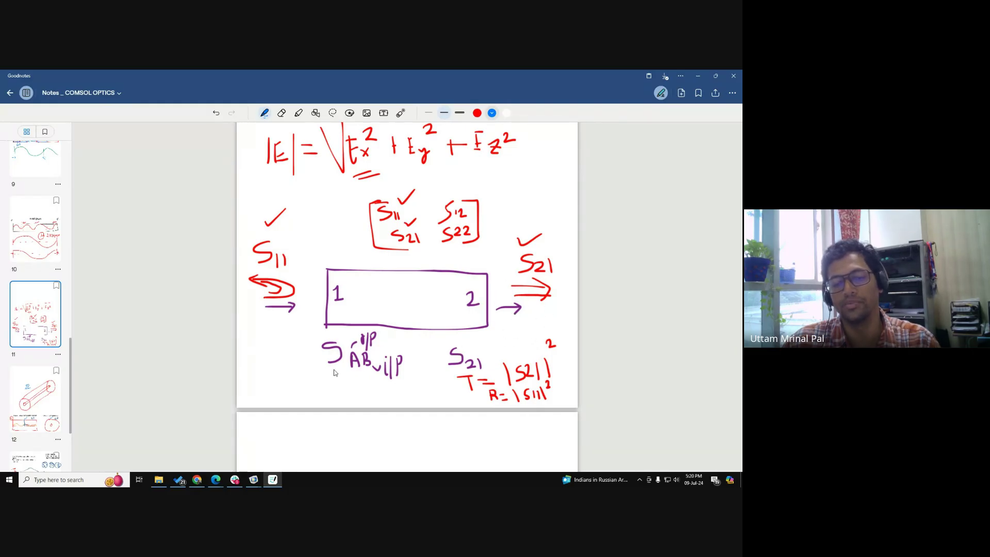
key("ctrl")
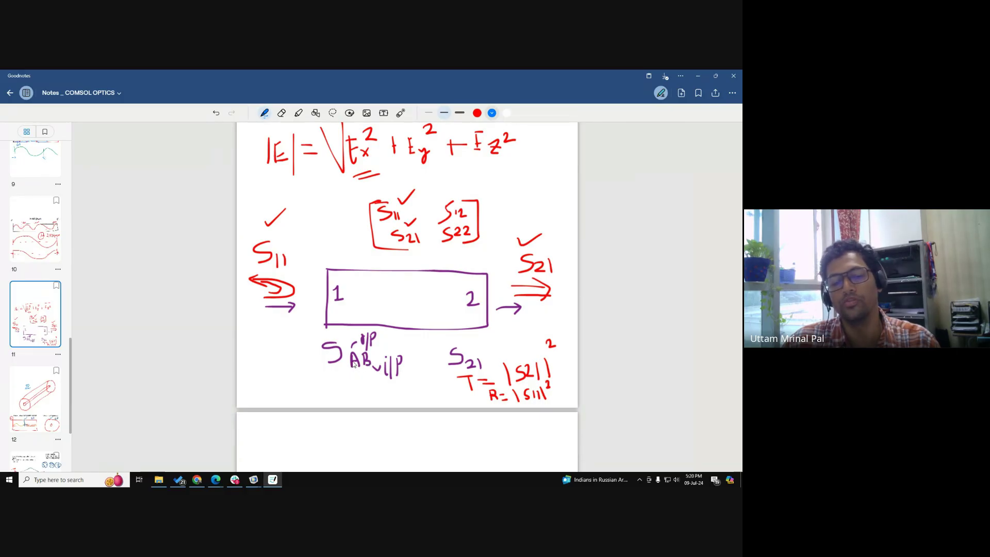
key("ctrl")
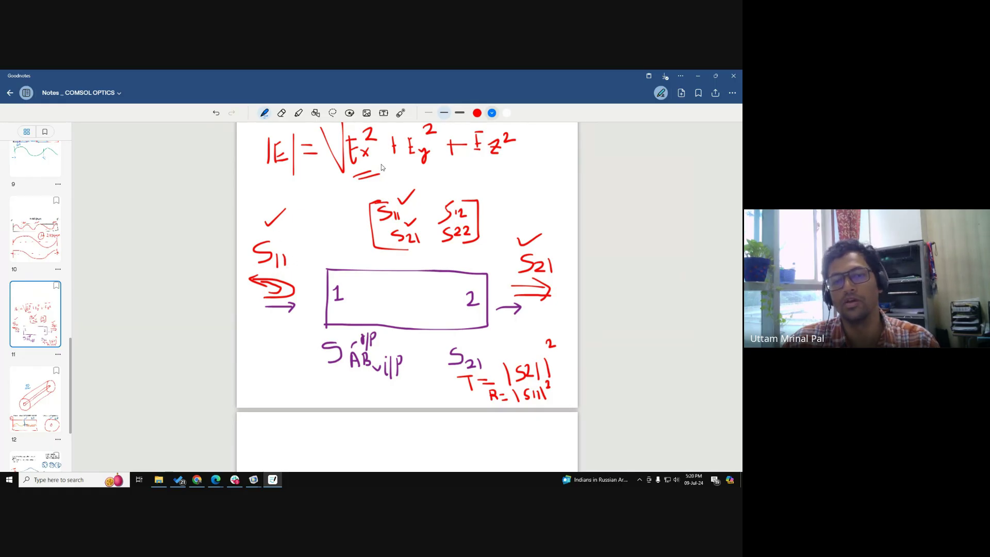
Step: Point out the S11 reflection at port 1 of the diagram with the laser pointer
left_click(402, 113)
left_click_drag(251, 249, 278, 275)
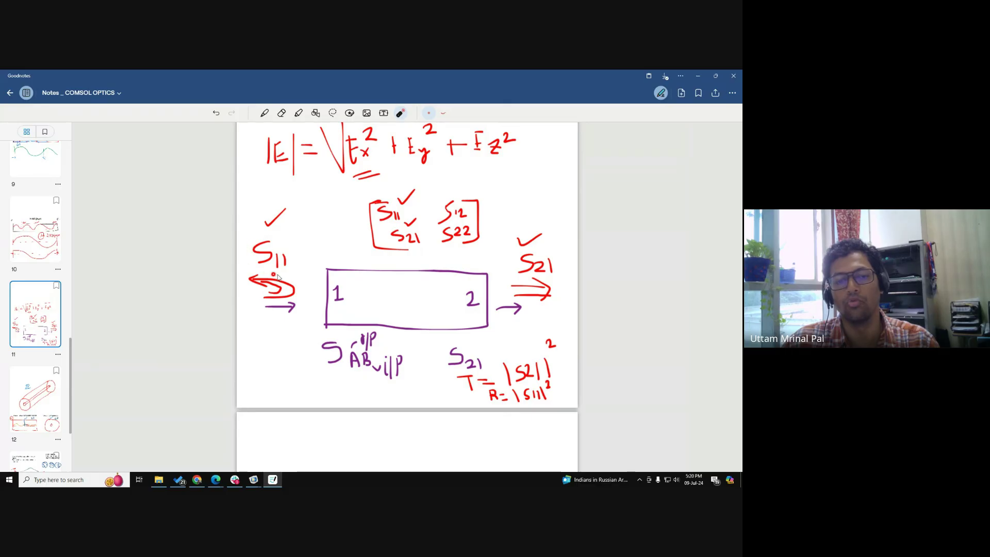
left_click_drag(259, 237, 274, 274)
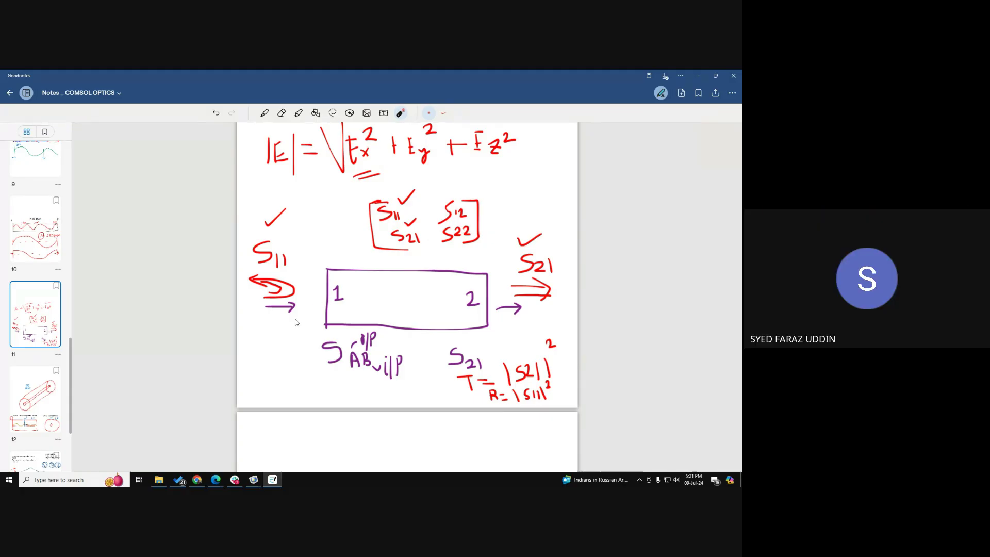
Step: Switch back to COMSOL and widen the T and R columns of Table 3 to read their values
key("alt+Tab")
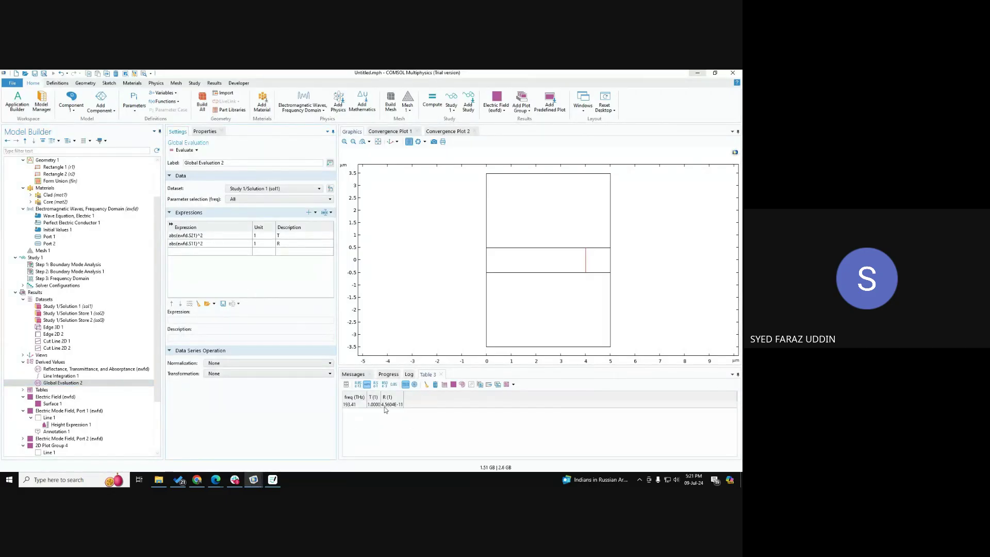
key("ctrl")
key("ctrl")
left_click_drag(381, 397, 433, 397)
key("ctrl")
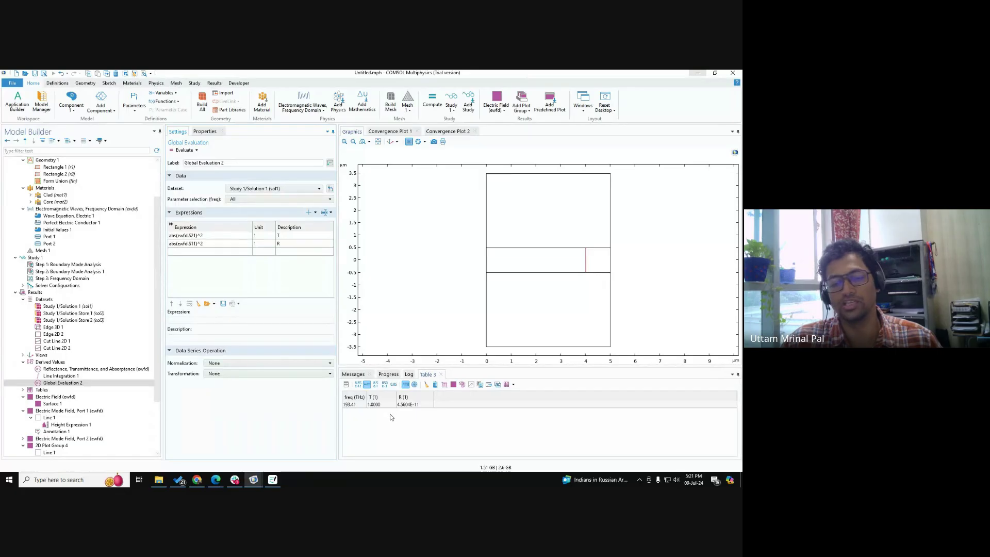
key("ctrl")
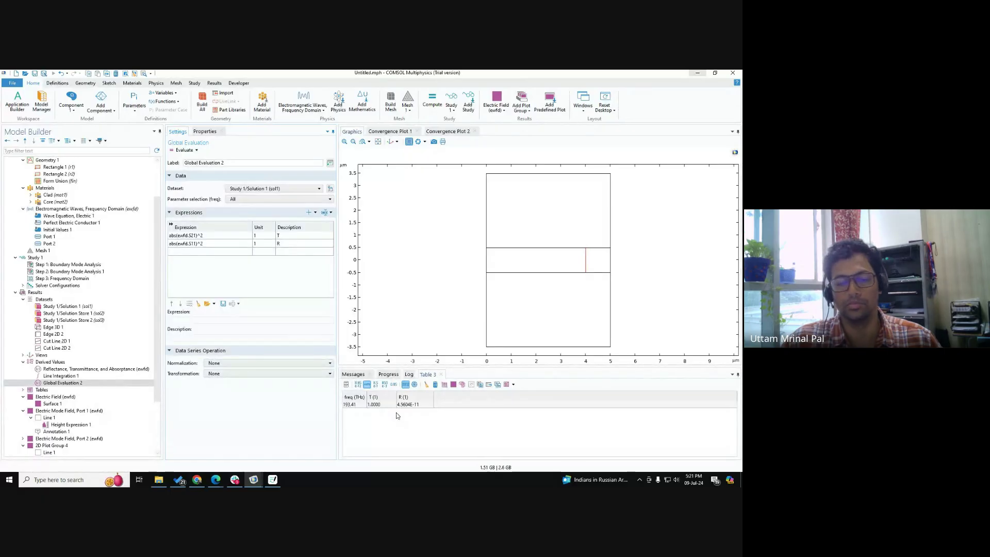
key("ctrl")
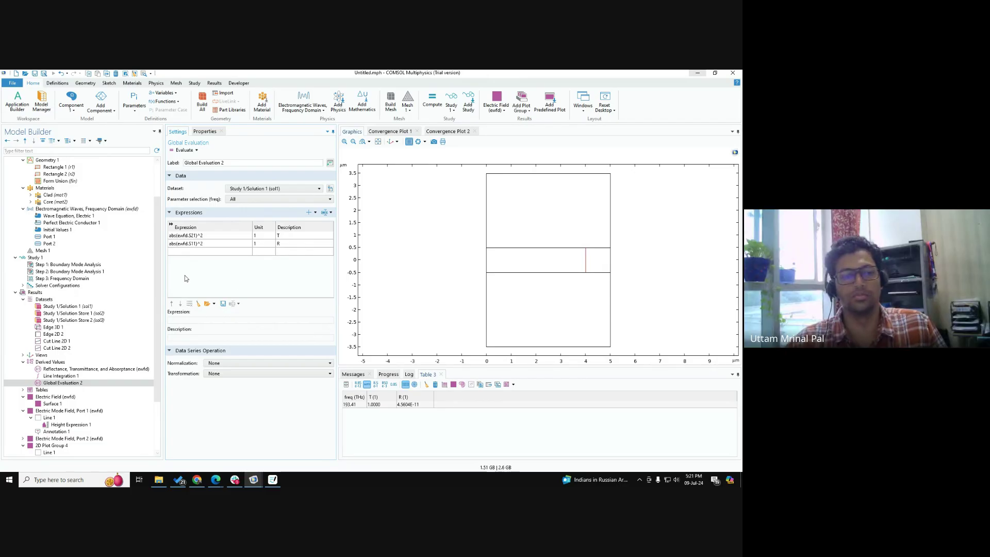
Step: Set the imaginary part of the Core material's refractive index to 1e-3 and recompute Study 1
left_click(60, 202)
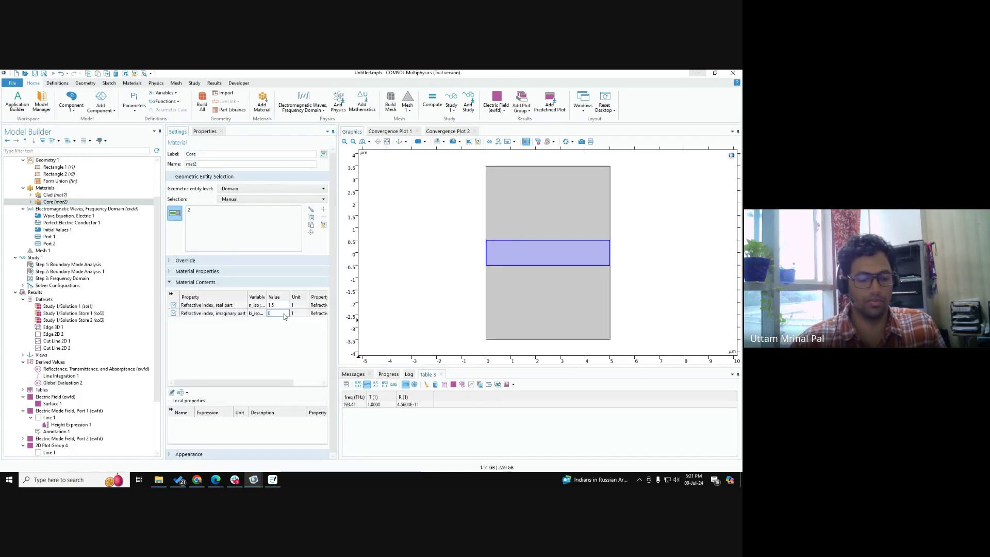
double_click(284, 314)
type("1e-3")
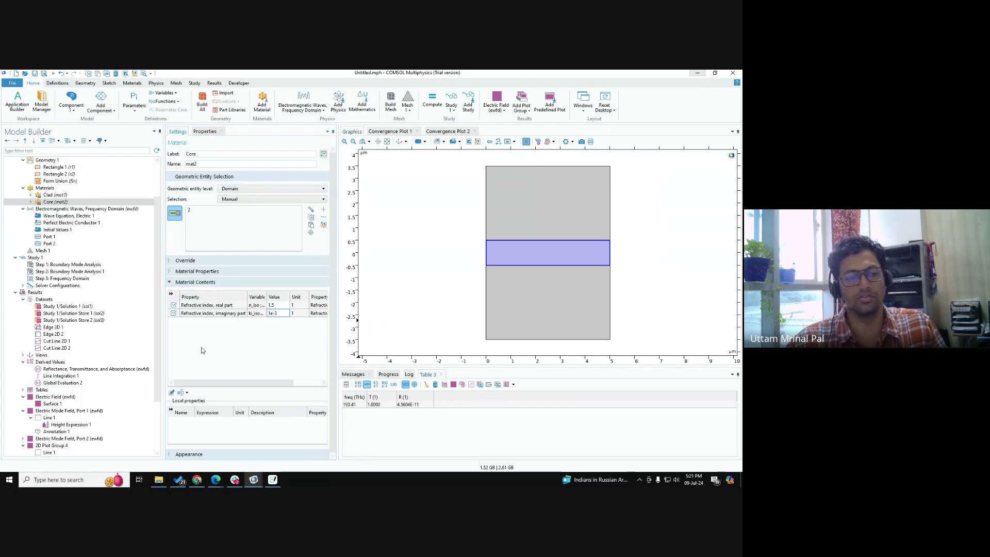
left_click(35, 257)
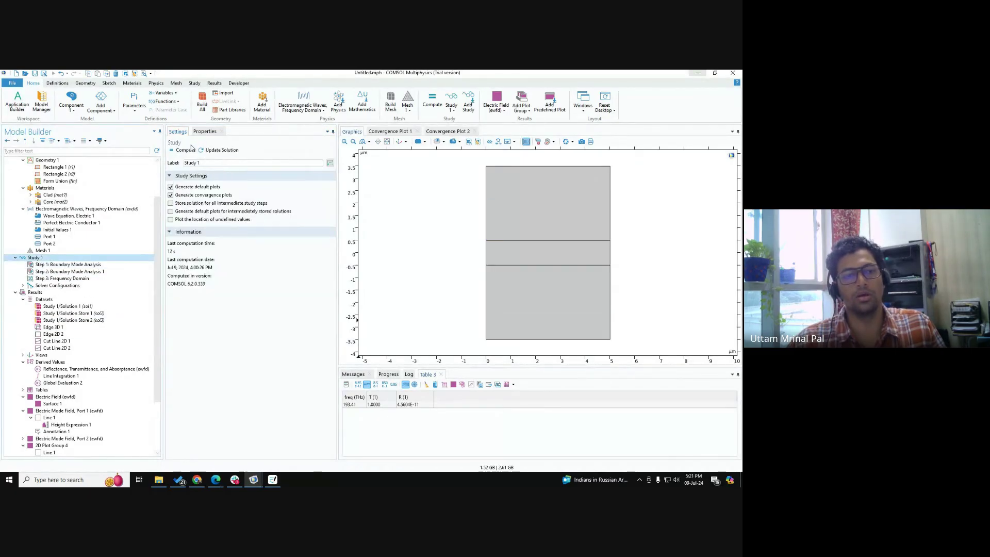
left_click(185, 151)
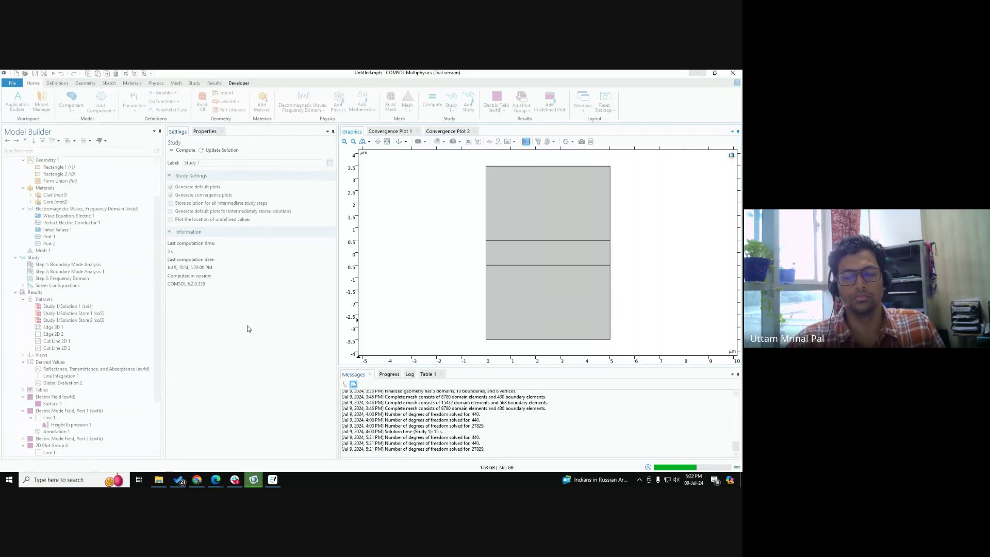
Step: Examine the Electric Field surface plot and the line graphs of 1D Plot Groups 7 and 6 for the recomputed solution
left_click(78, 405)
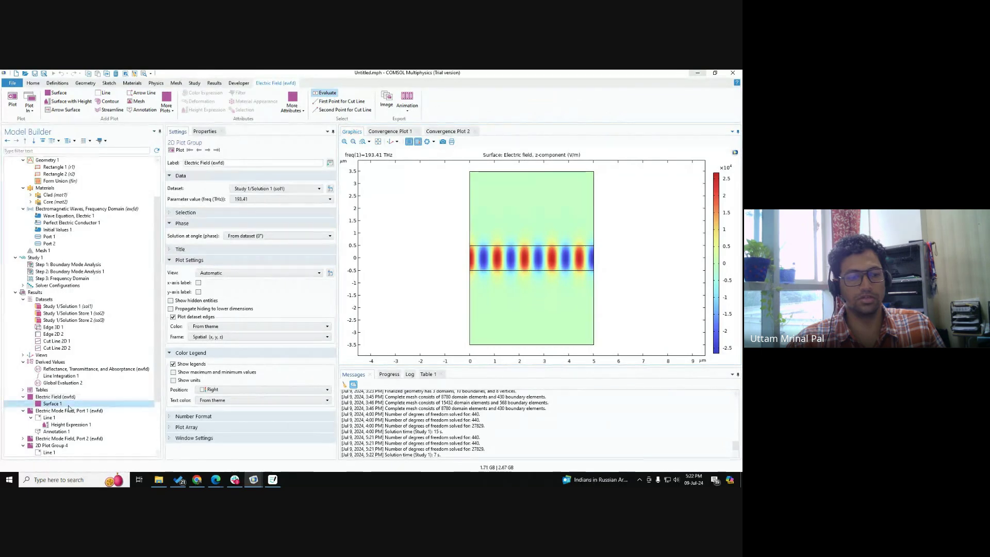
scroll(72, 407, "down", 1)
scroll(71, 408, "down", 2)
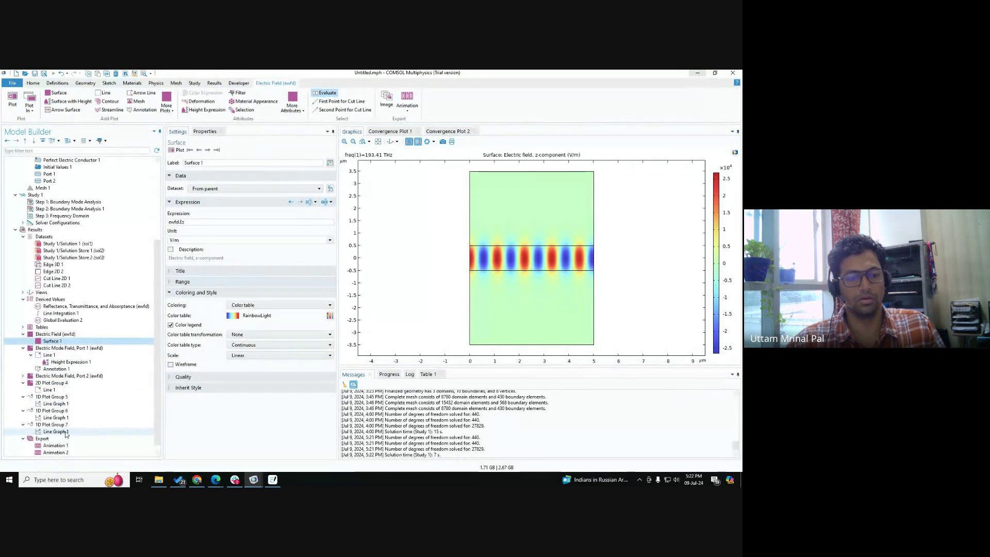
left_click(57, 433)
left_click(59, 418)
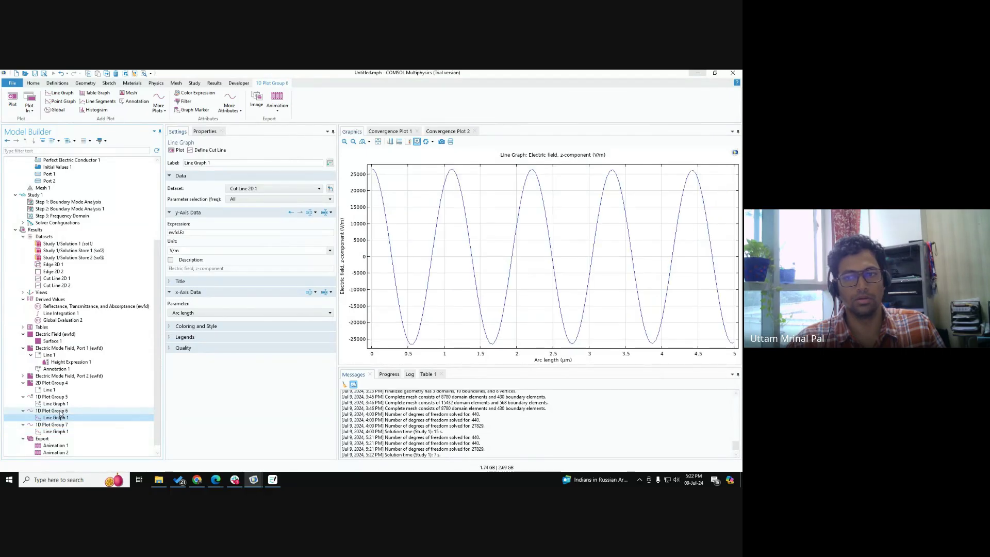
Step: Set the imaginary part of the Core material's refractive index to 0.1 and recompute Study 1
scroll(59, 289, "up", 3)
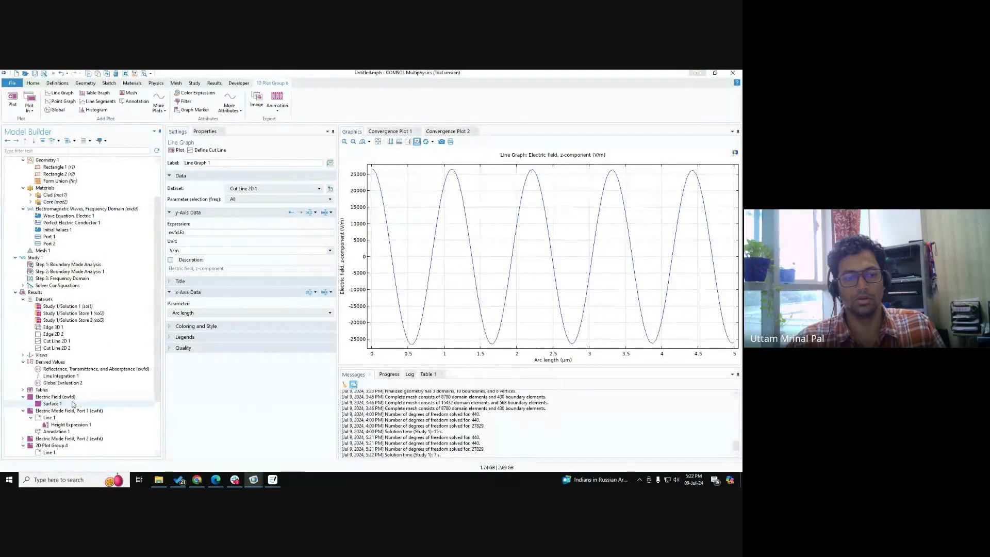
left_click(61, 203)
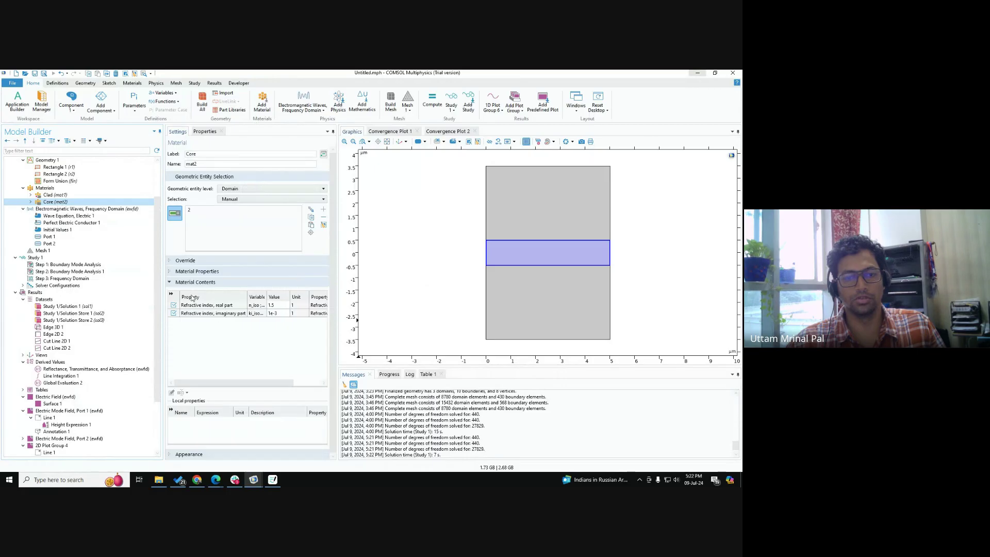
double_click(273, 313)
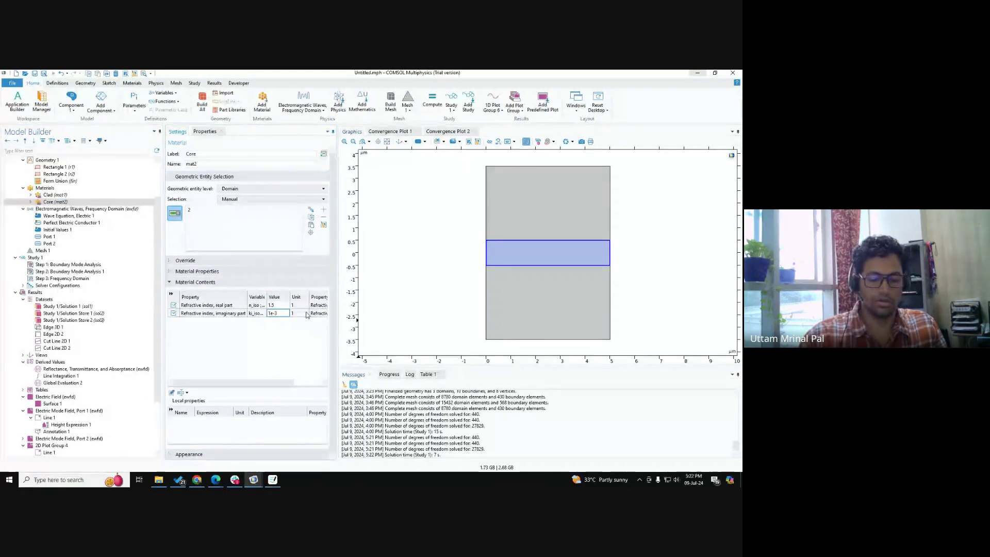
type("0.1")
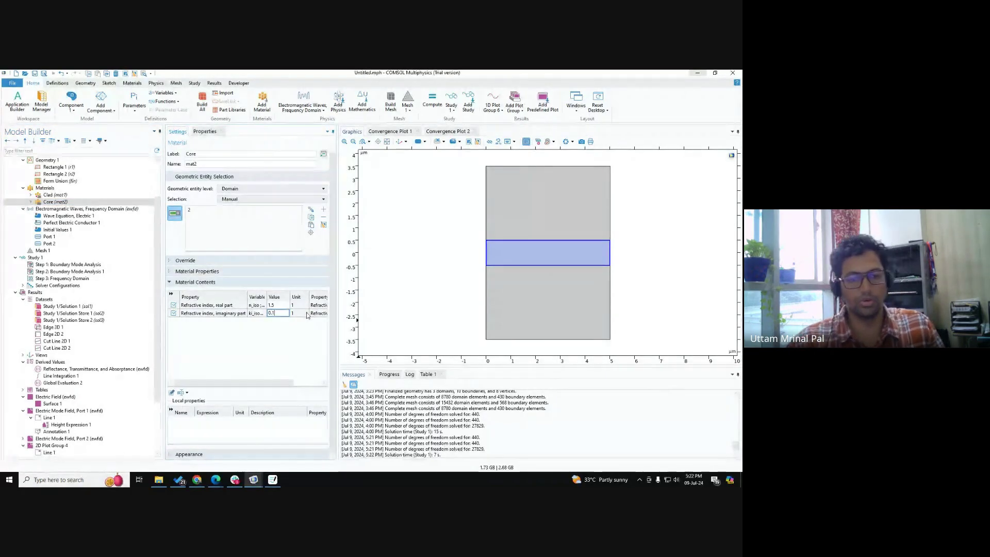
left_click(42, 257)
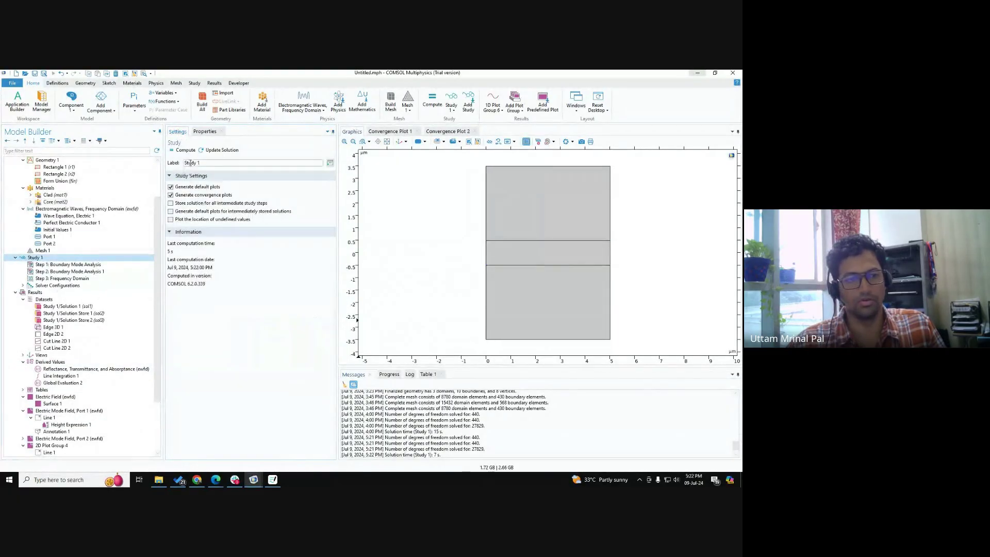
left_click(185, 150)
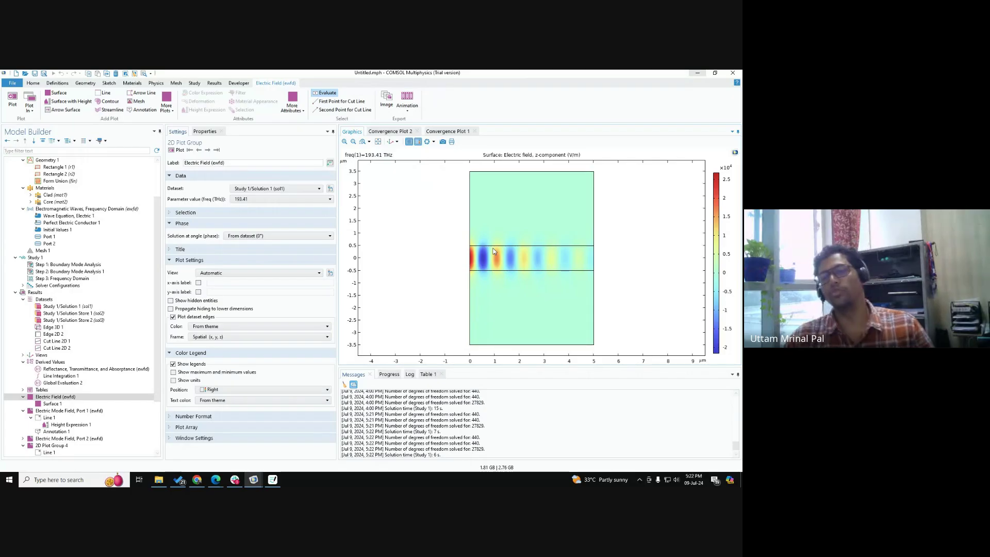
Step: Add a Height Expression to Surface 1 of the Electric Field plot and inspect the field profile in 3D from the side
right_click(69, 403)
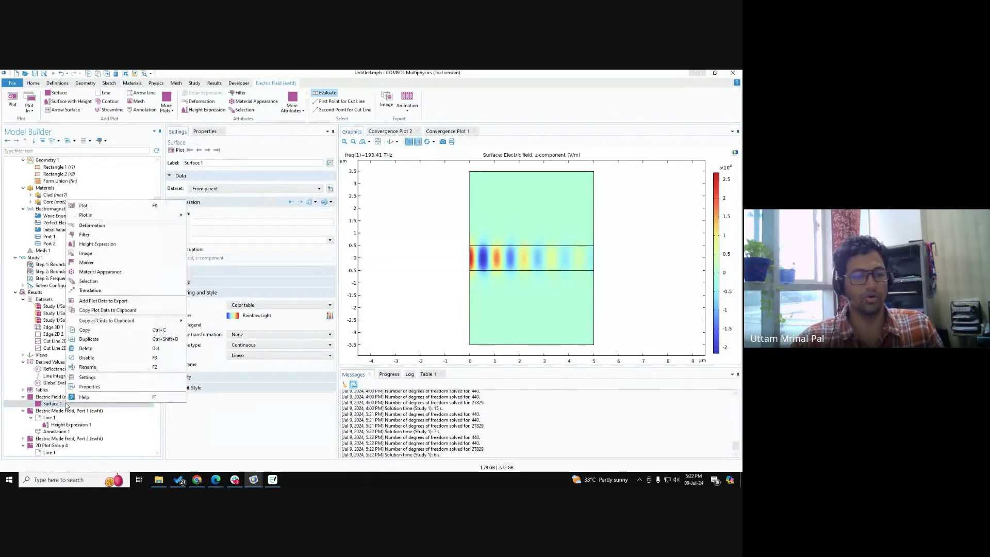
left_click(97, 244)
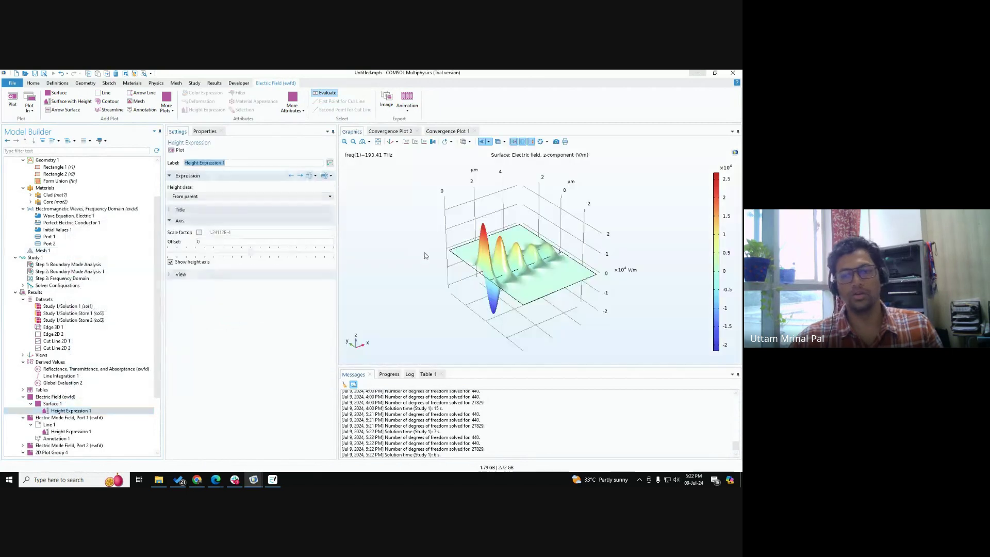
left_click_drag(465, 280, 492, 240)
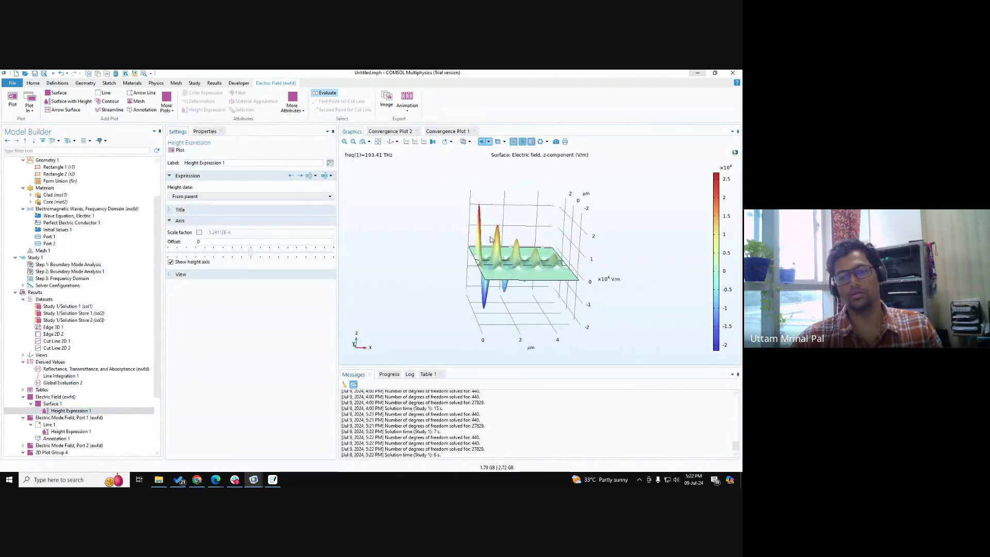
scroll(518, 288, "up", 4)
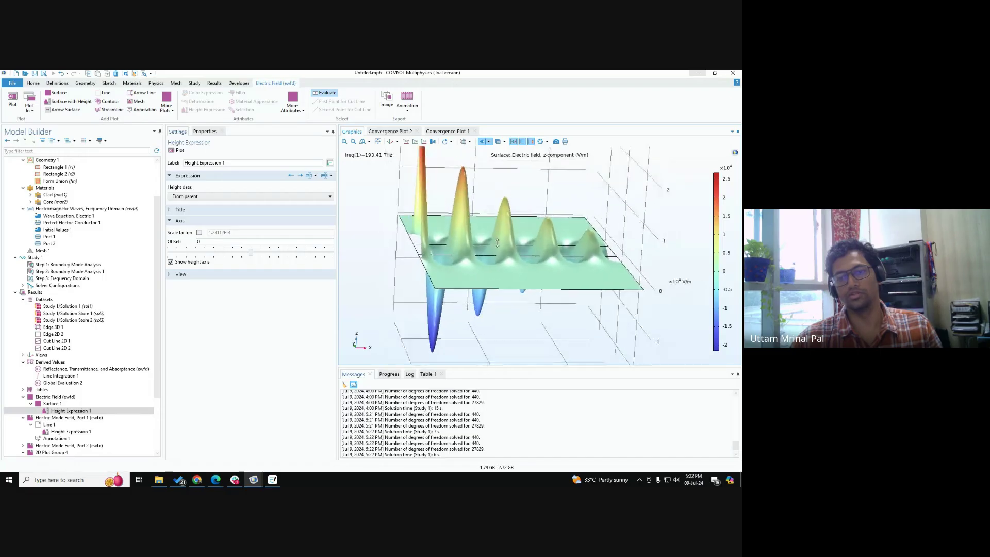
mouse_move(499, 298)
left_mouse_down()
mouse_move(484, 259)
mouse_move(506, 316)
left_mouse_up()
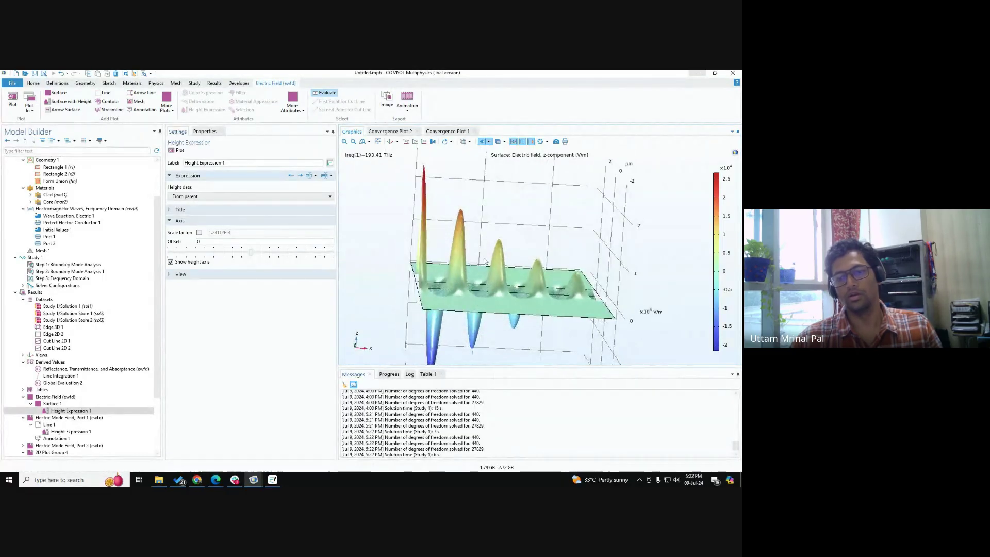
scroll(508, 321, "down", 4)
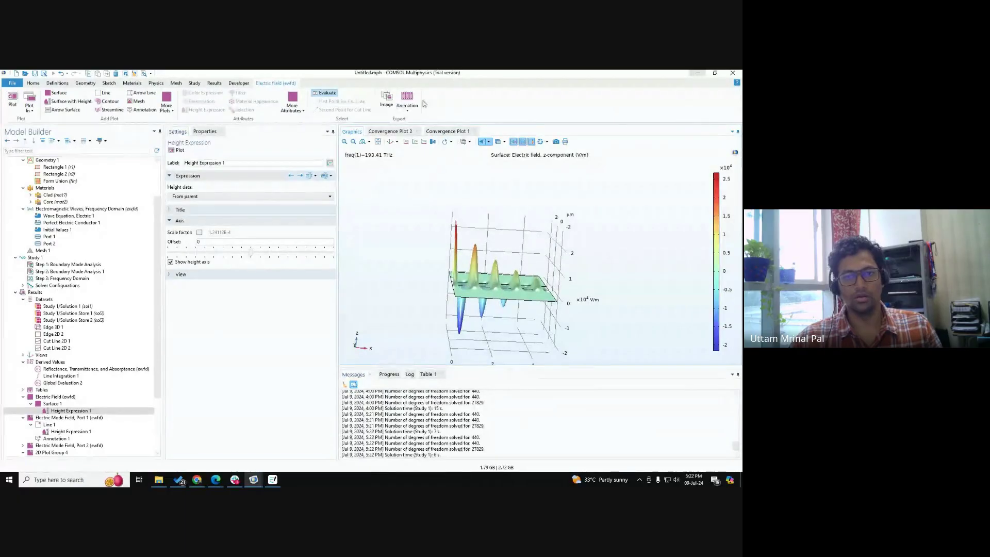
Step: Play Animation 1 of the Electric Field plot to view the wave propagating through the lossy core
scroll(57, 449, "down", 3)
left_click(56, 452)
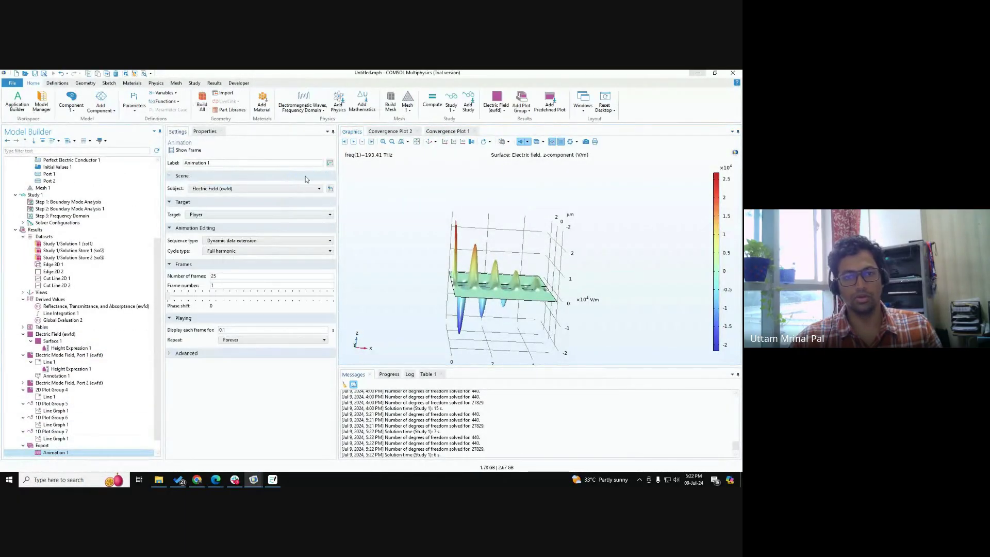
left_click(355, 142)
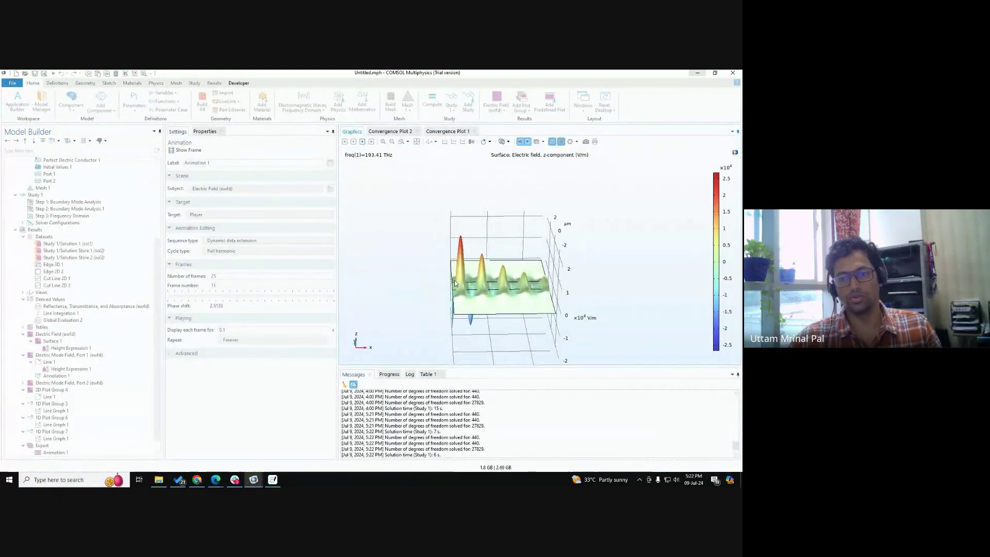
Step: Stop the electric field animation and evaluate the T and R expressions of Global Evaluation 2
left_click_drag(450, 273, 457, 285)
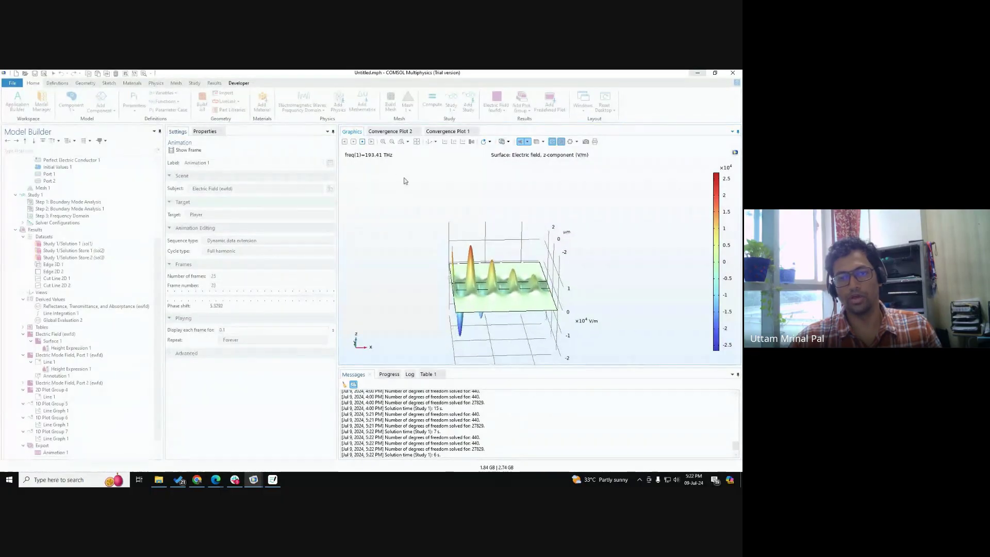
left_click(363, 142)
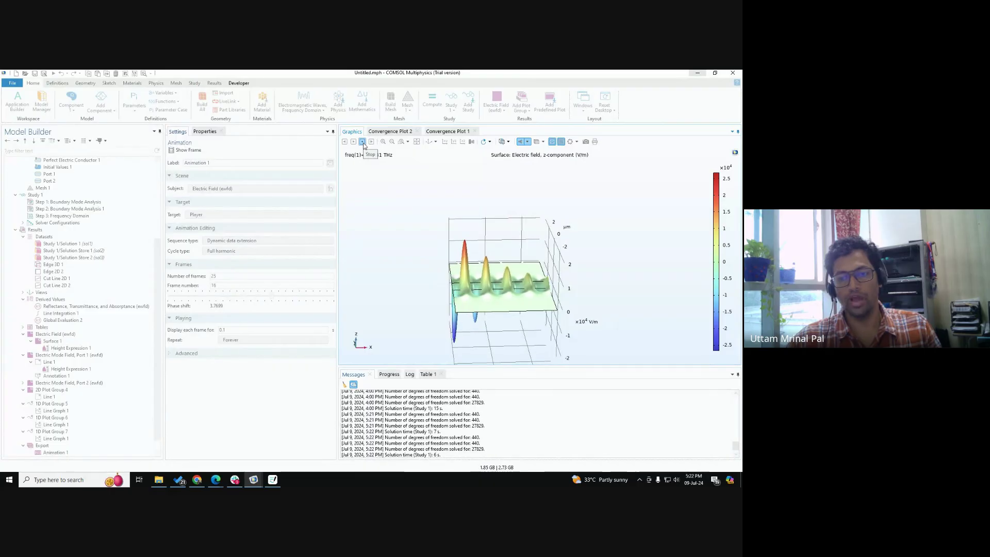
left_click(62, 320)
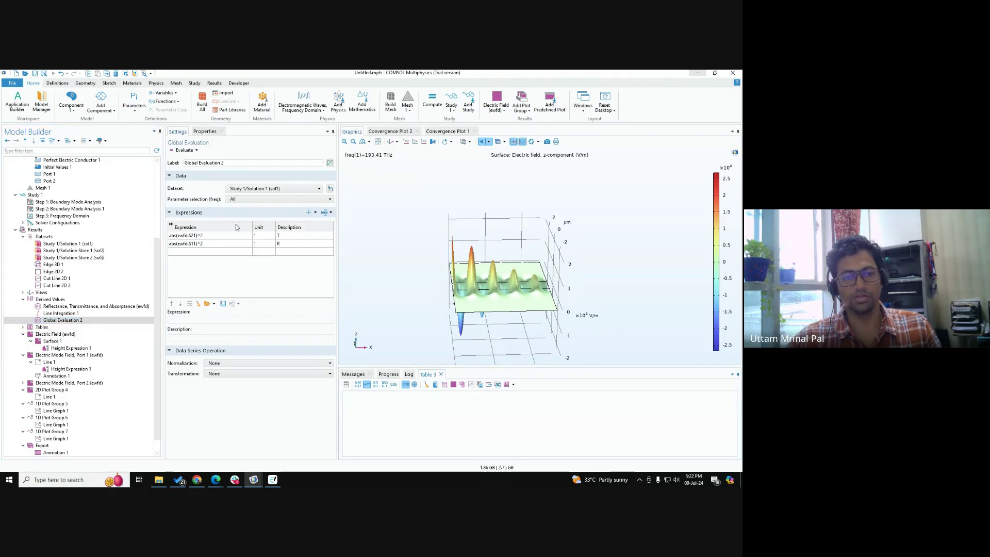
left_click(182, 151)
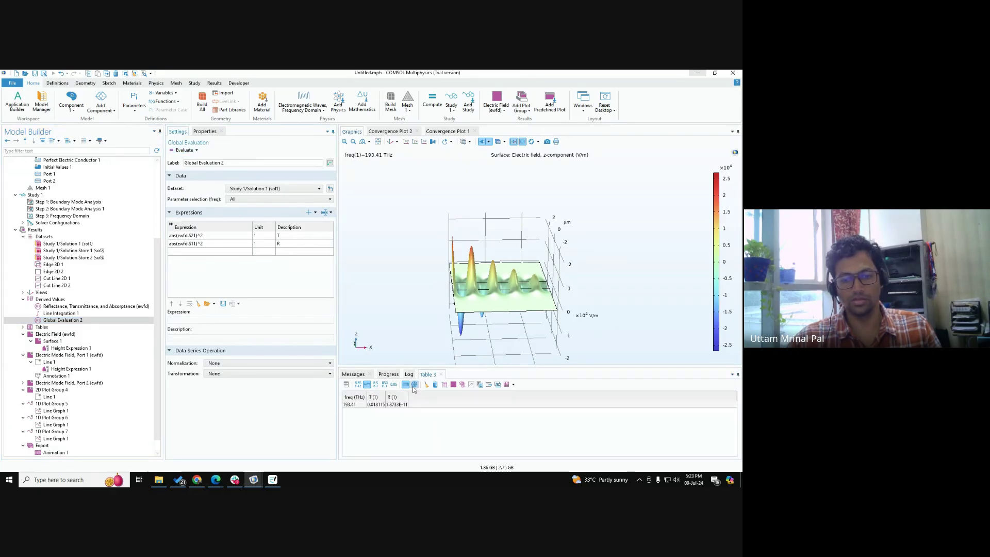
mouse_move(408, 397)
left_mouse_down()
mouse_move(428, 396)
mouse_move(401, 396)
left_mouse_up()
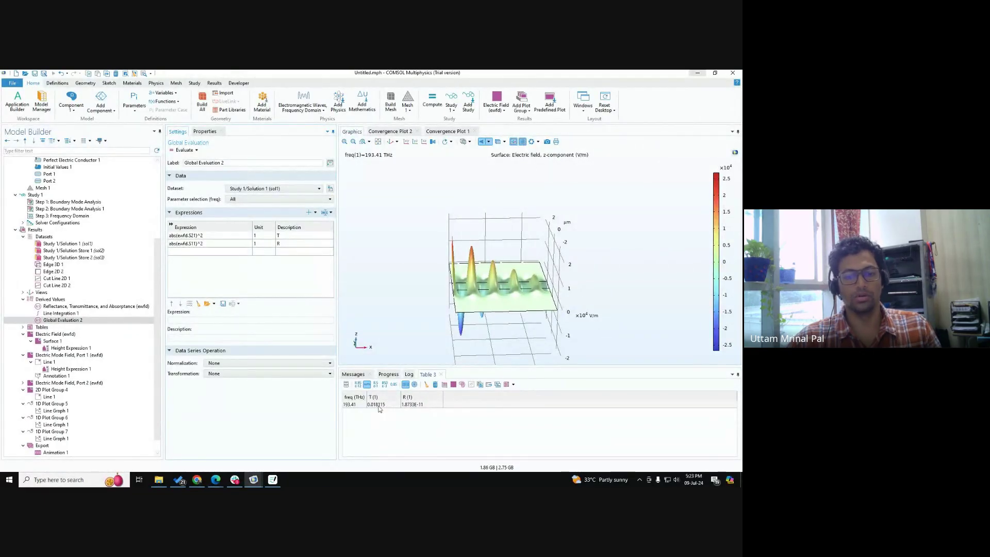
key("ctrl")
key("ctrl")
key("ctrl")
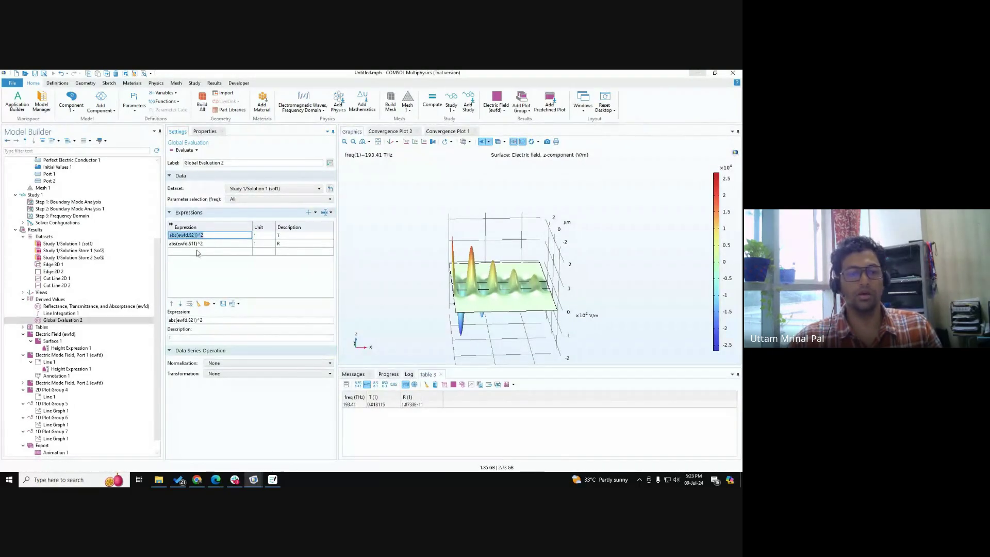
Step: Add the expression 1-(abs(ewfd.S21)^2+abs(ewfd.S11)^2) to Global Evaluation 2 with the description A
left_click(223, 252)
type("1-")
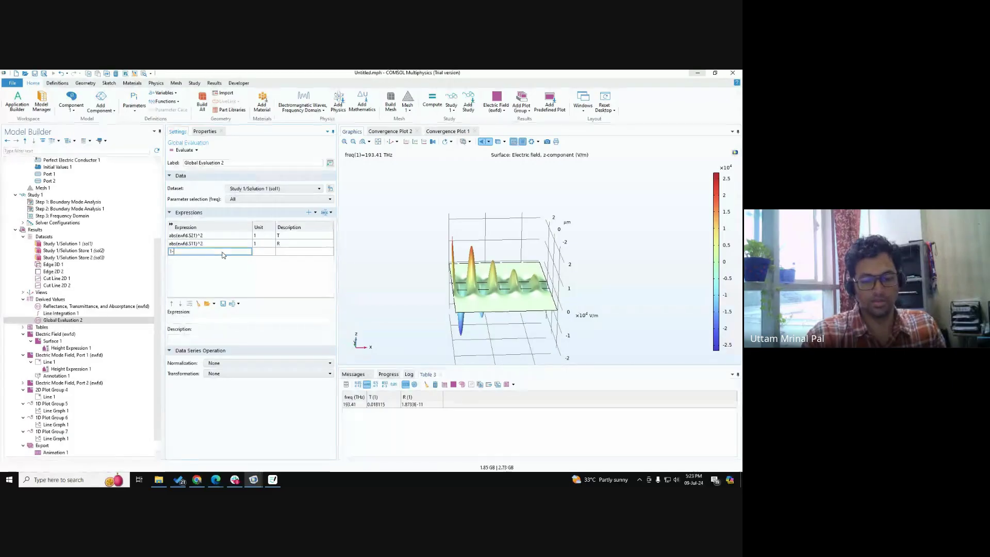
type(" (")
type("abs(ewfd.S21)^2")
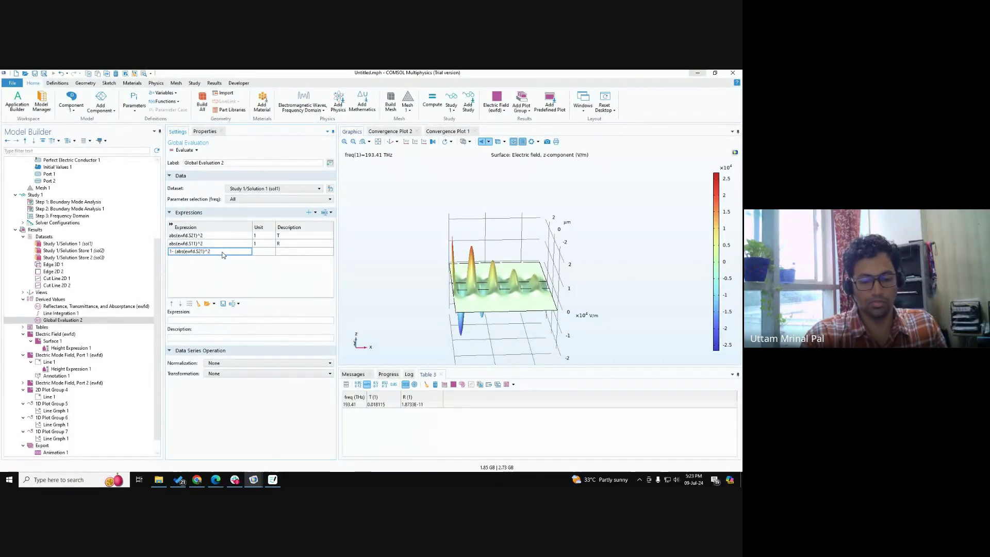
type("+")
type("abs(ewfd.S21)^2")
type(")")
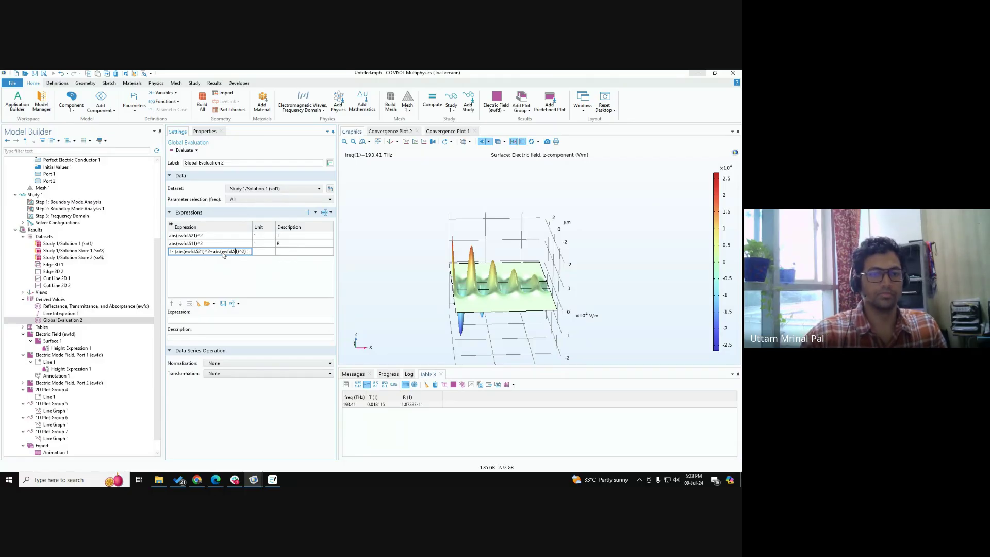
left_click(284, 252)
type("A")
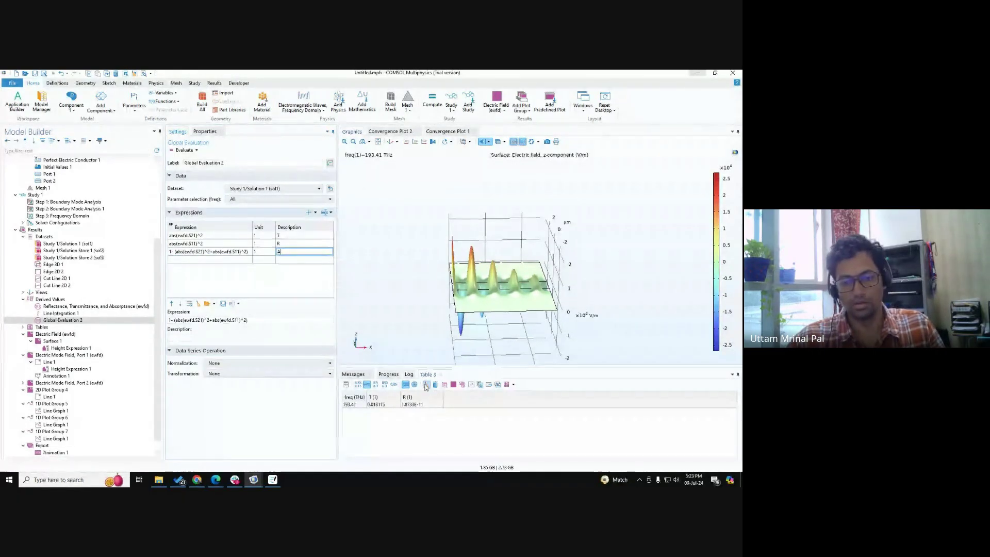
Step: Evaluate Global Evaluation 2 with the added A expression and inspect the T, R and A values in its table
left_click(178, 150)
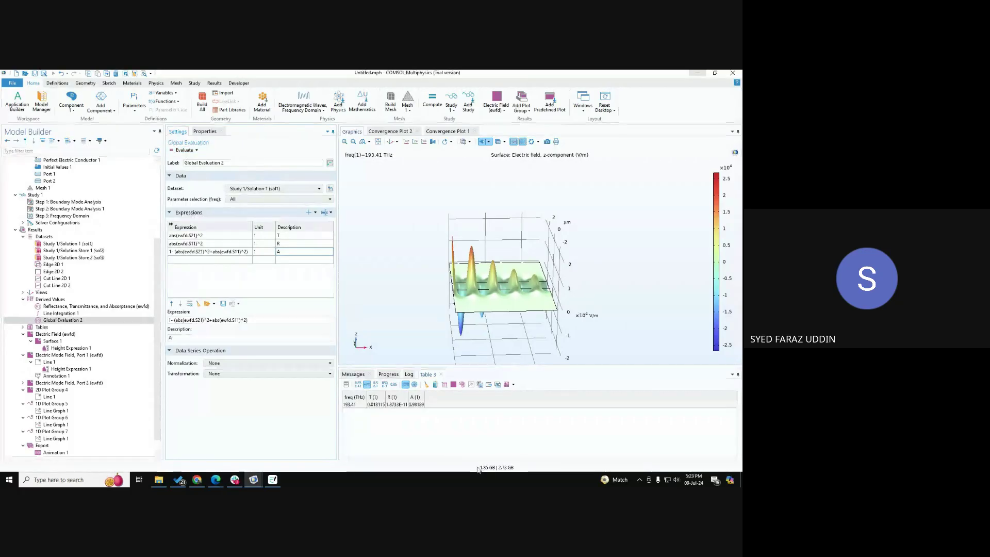
left_click(416, 407)
key("ctrl")
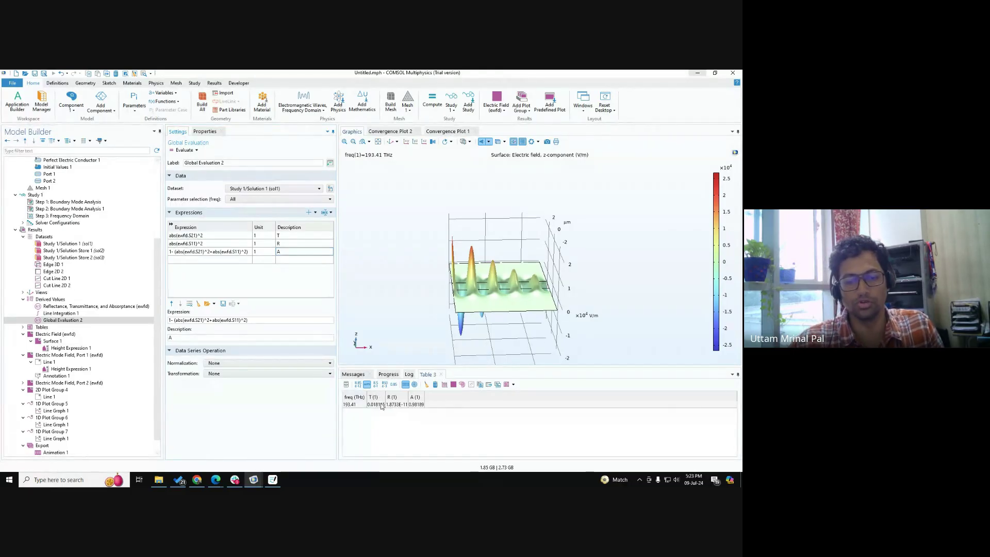
key("ctrl")
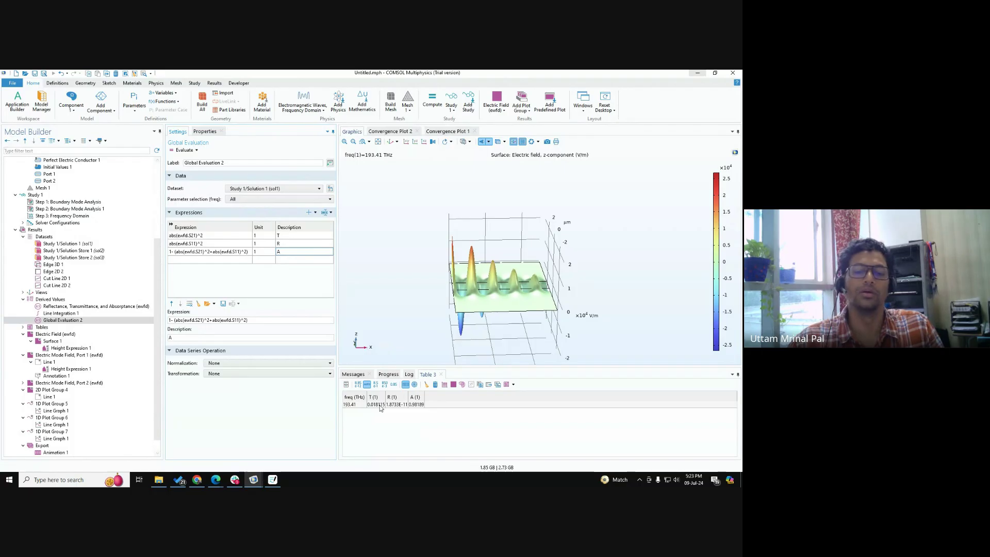
key("ctrl")
left_click_drag(531, 297, 547, 303)
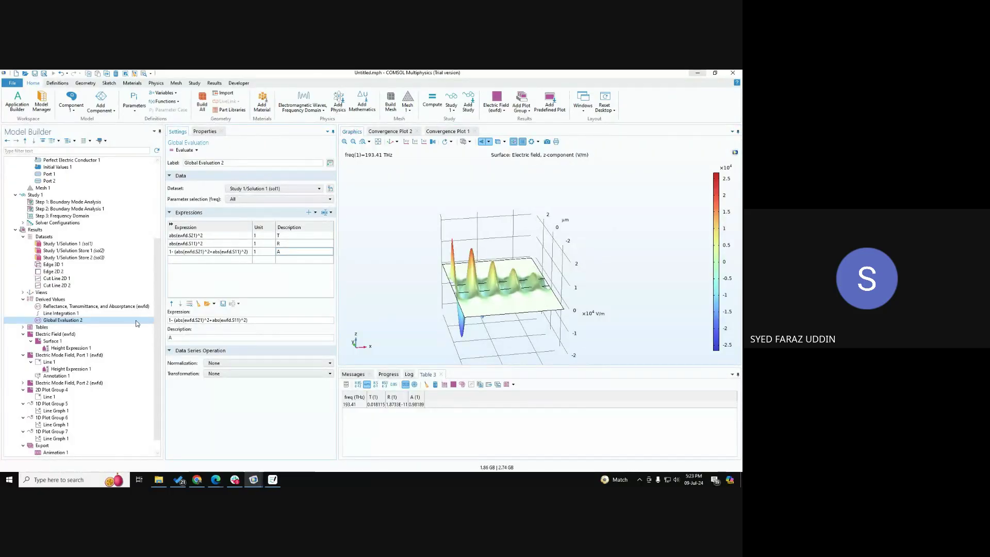
Step: Evaluate the built-in Reflectance, Transmittance, and Absorptance node, check its absorptance, and return to Global Evaluation 2 for comparison
left_click(65, 308)
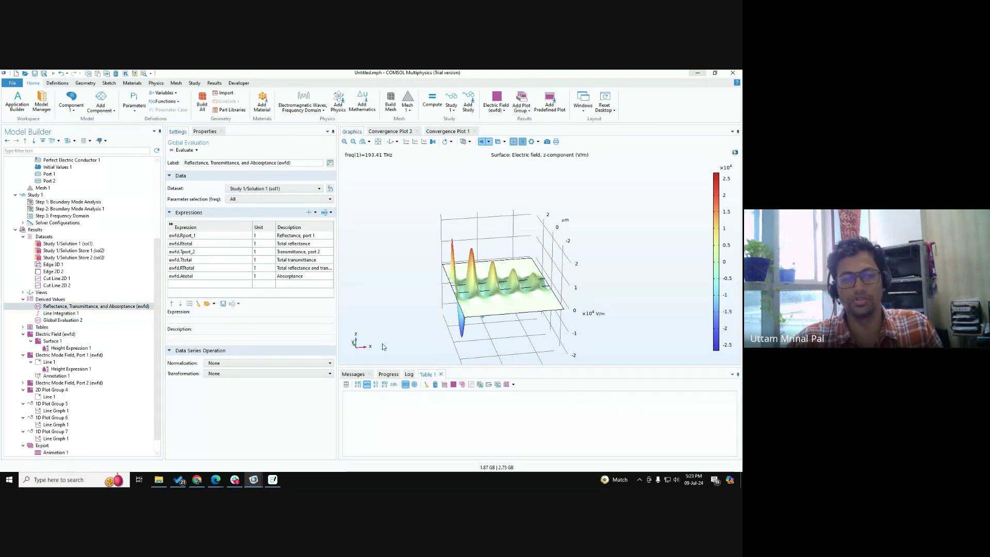
left_click(185, 151)
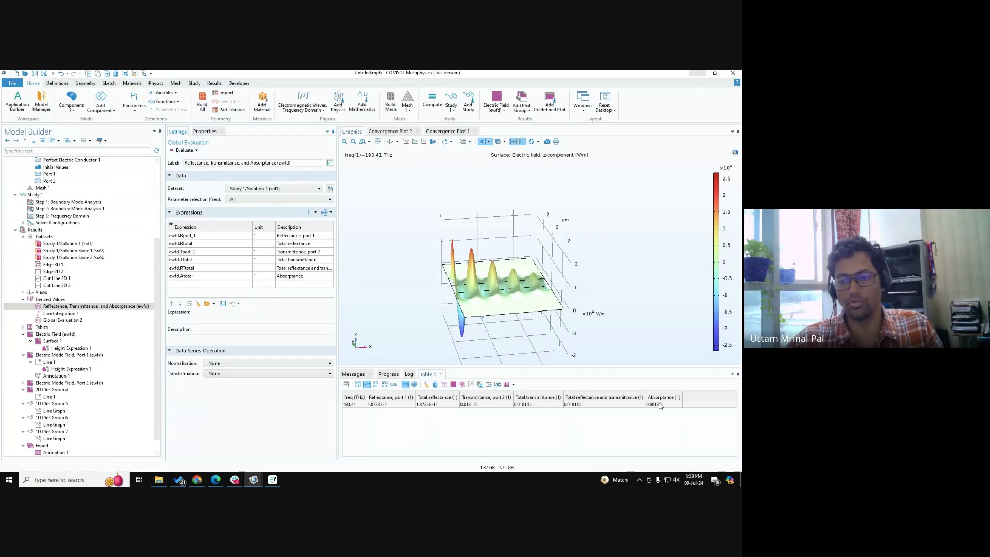
left_click(657, 405)
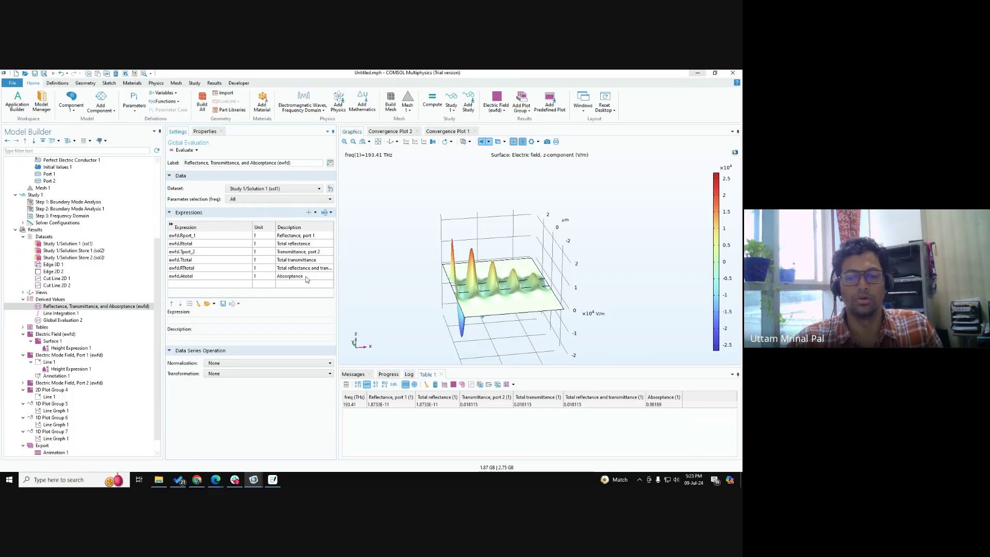
left_click(80, 321)
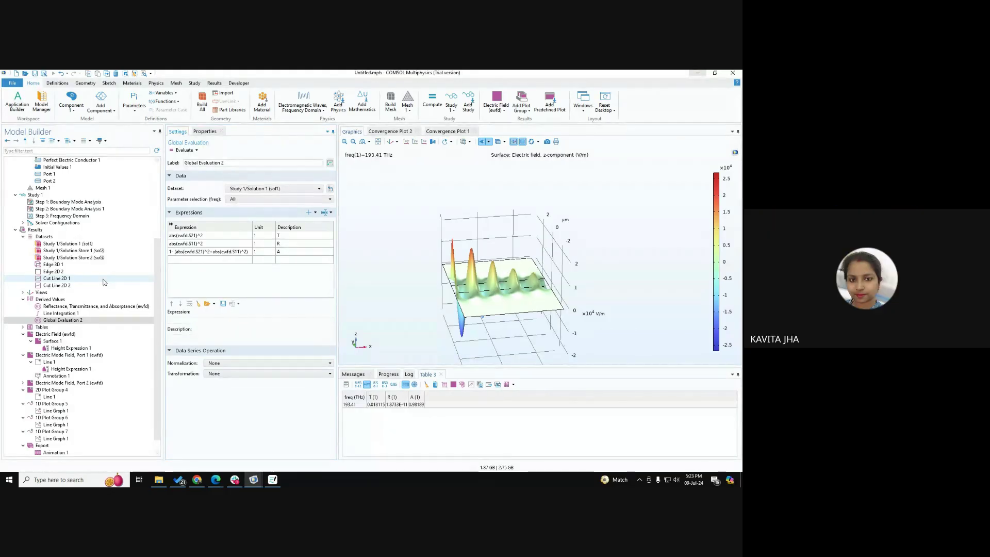
left_click(675, 480)
left_click(211, 280)
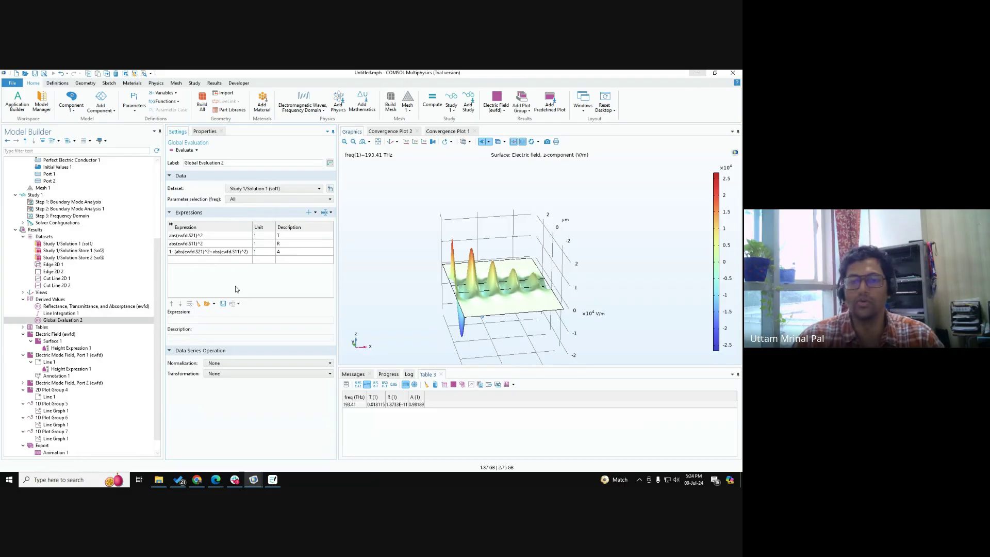
left_click_drag(502, 313, 505, 333)
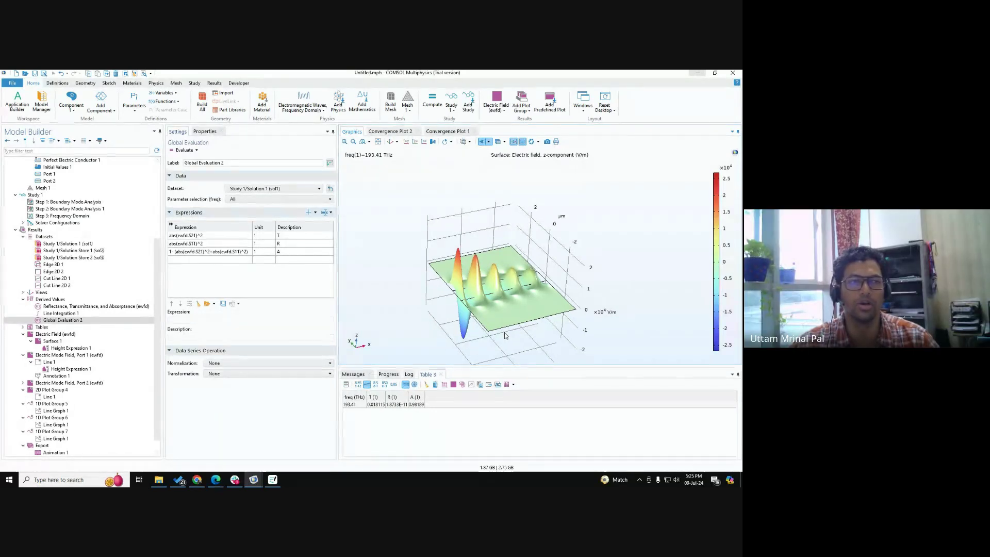
left_click(198, 480)
left_click(326, 78)
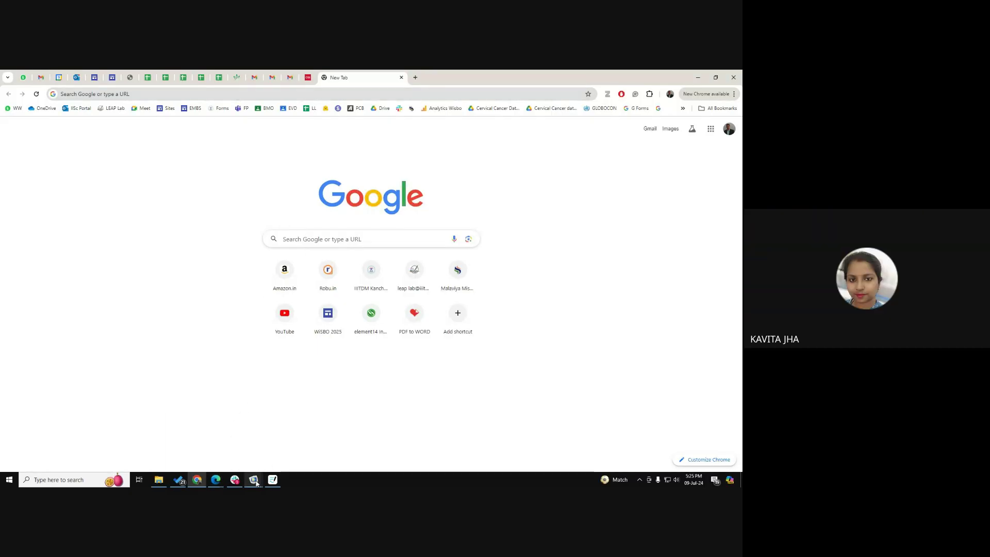
mouse_move(253, 478)
left_click(243, 439)
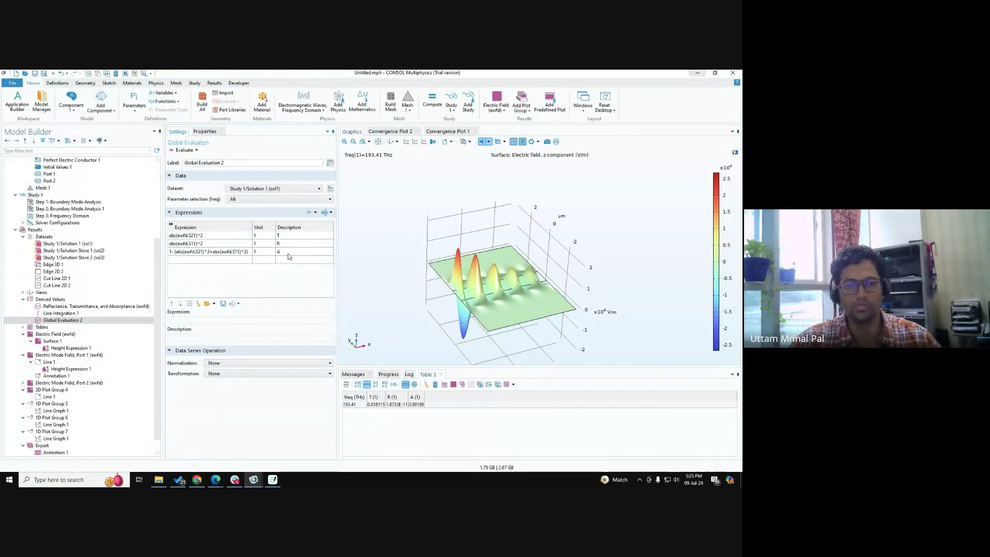
Step: Search the expressions available for Global Evaluation 2 for "beta" and "dam" without adding any
left_click(325, 212)
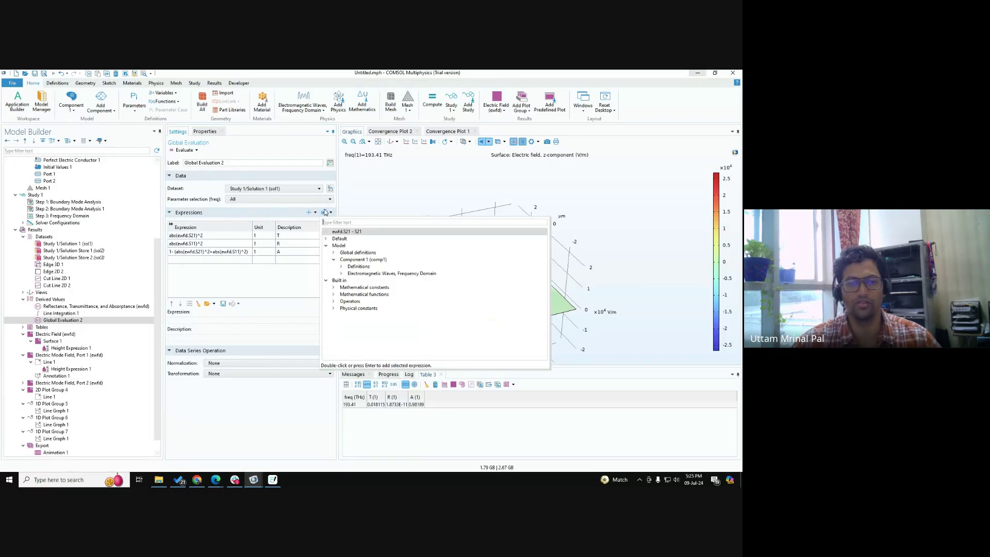
type("beta")
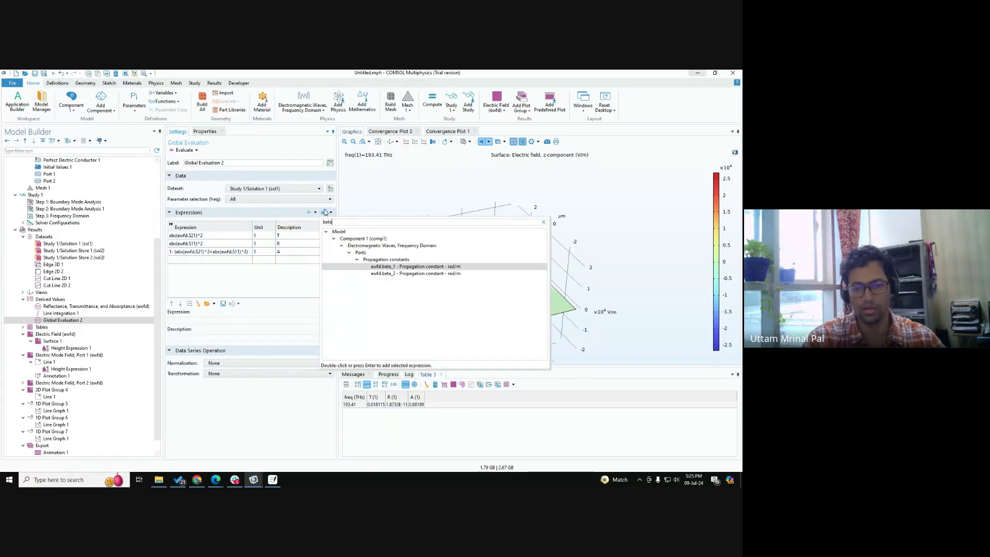
left_click(255, 287)
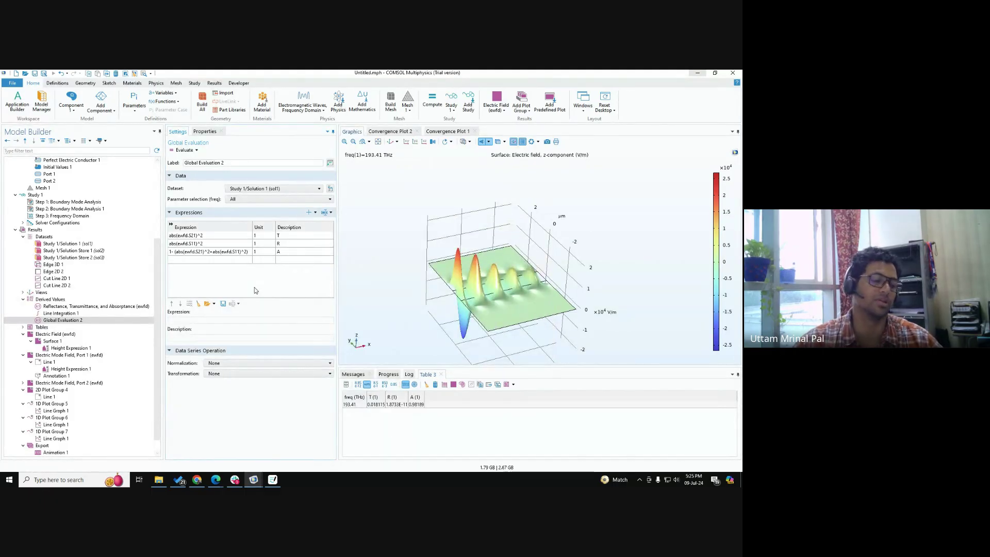
left_click(331, 212)
type("d")
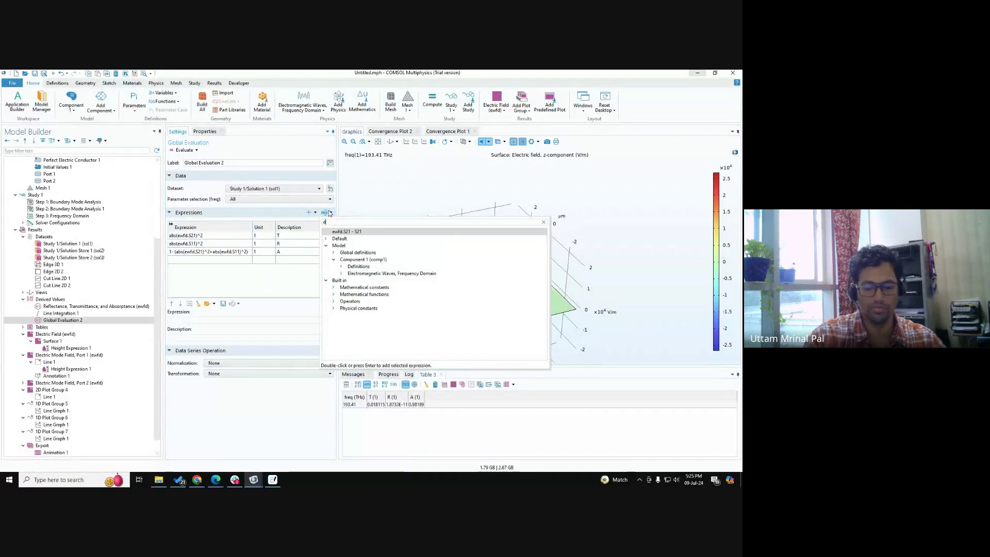
type("am")
key("BackSpace")
key("BackSpace")
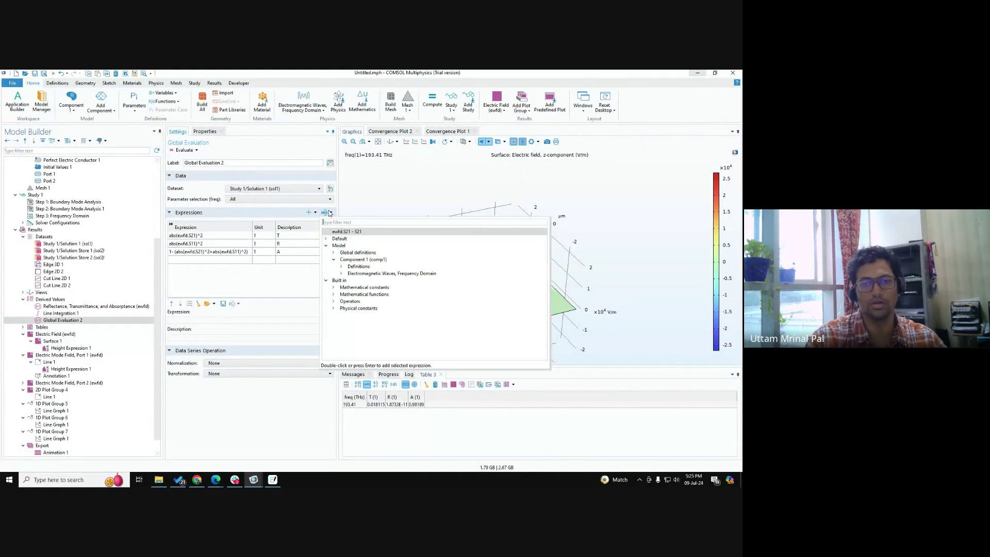
left_click(274, 277)
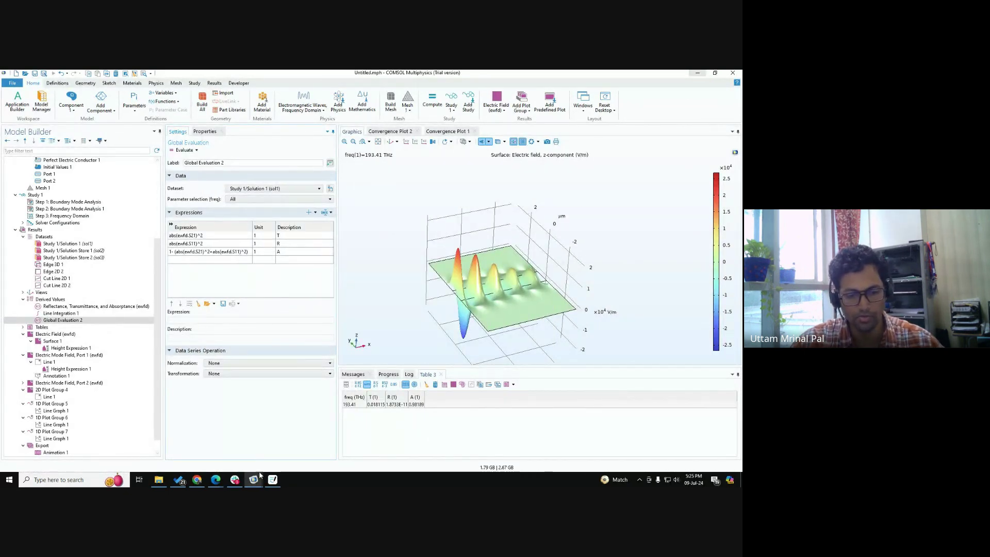
mouse_move(255, 479)
left_click(219, 280)
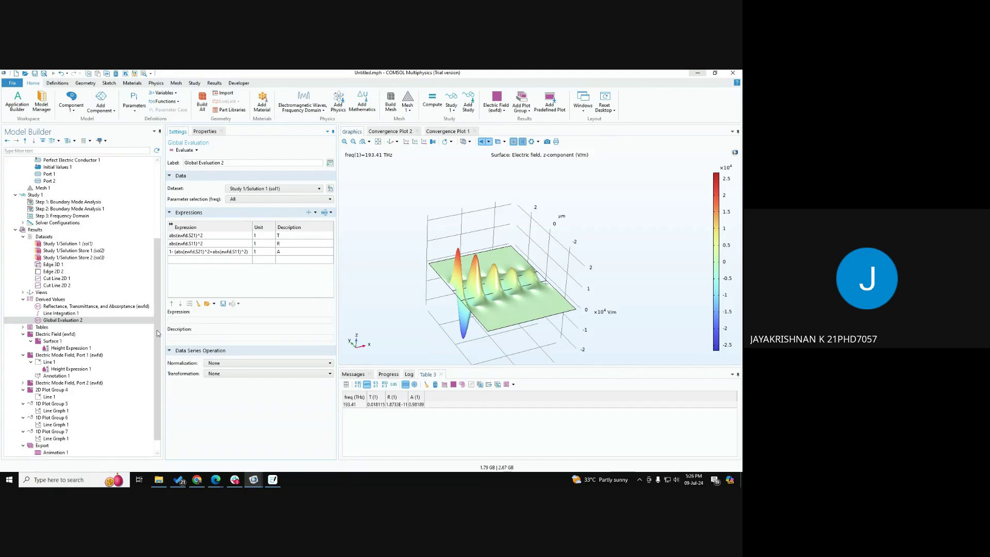
left_click_drag(157, 330, 176, 291)
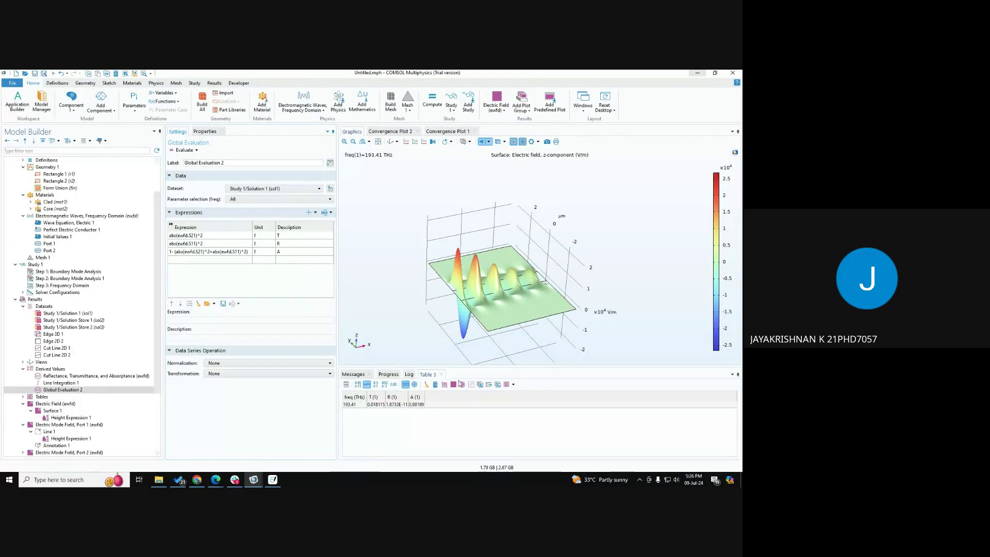
left_click(678, 480)
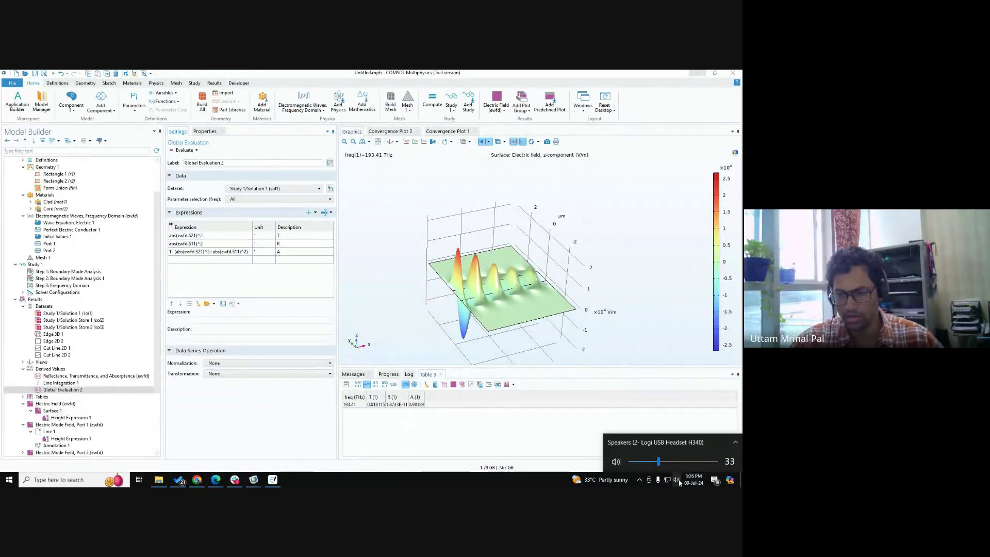
left_click(504, 441)
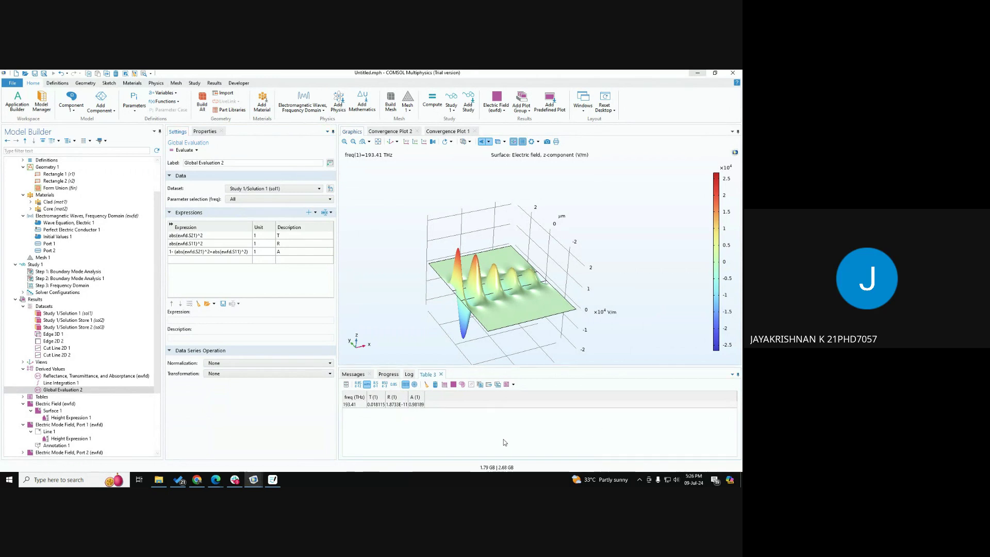
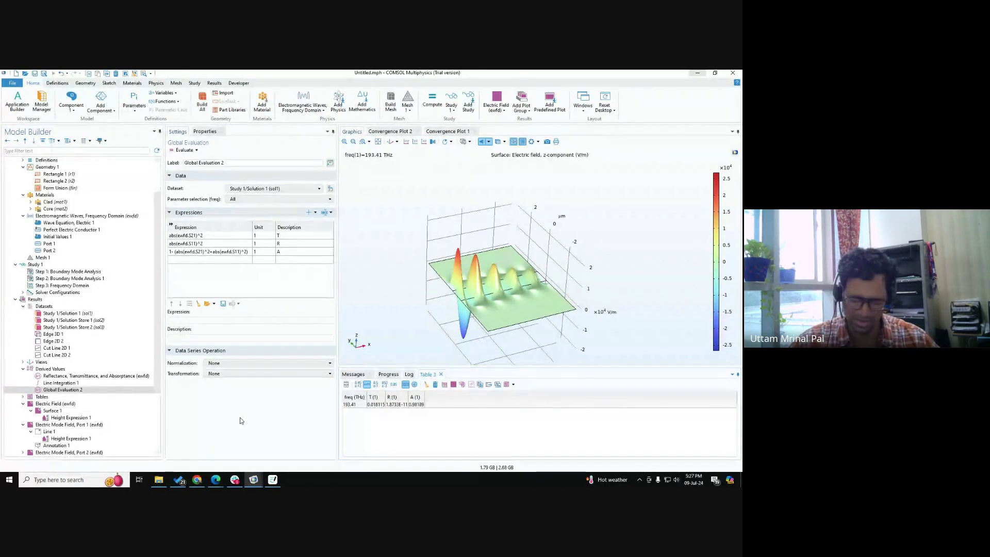
Step: Switch to File Explorer and open the Multiphysics folder of COMSOL62 under Program Files\COMSOL on Local Disk (C:)
left_click(158, 480)
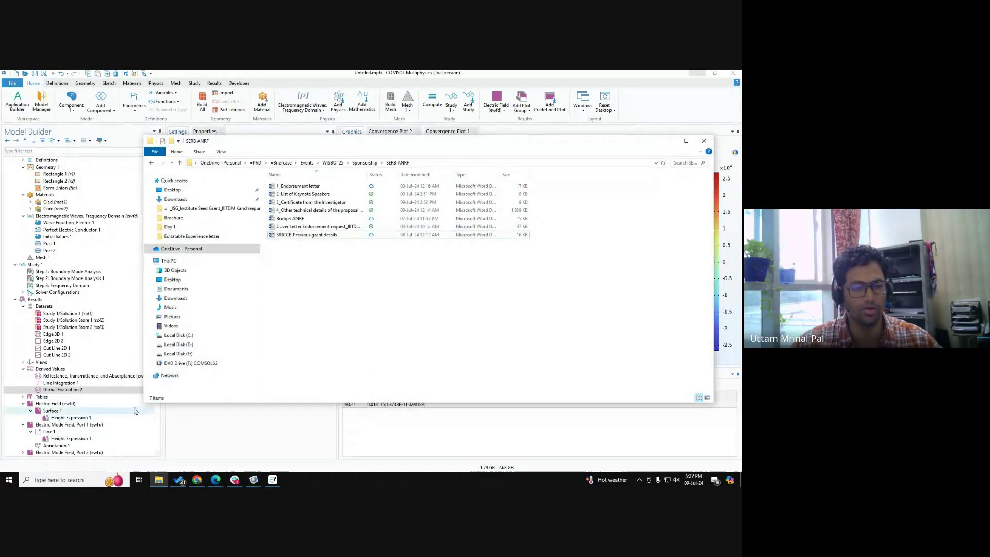
left_click(188, 337)
double_click(291, 243)
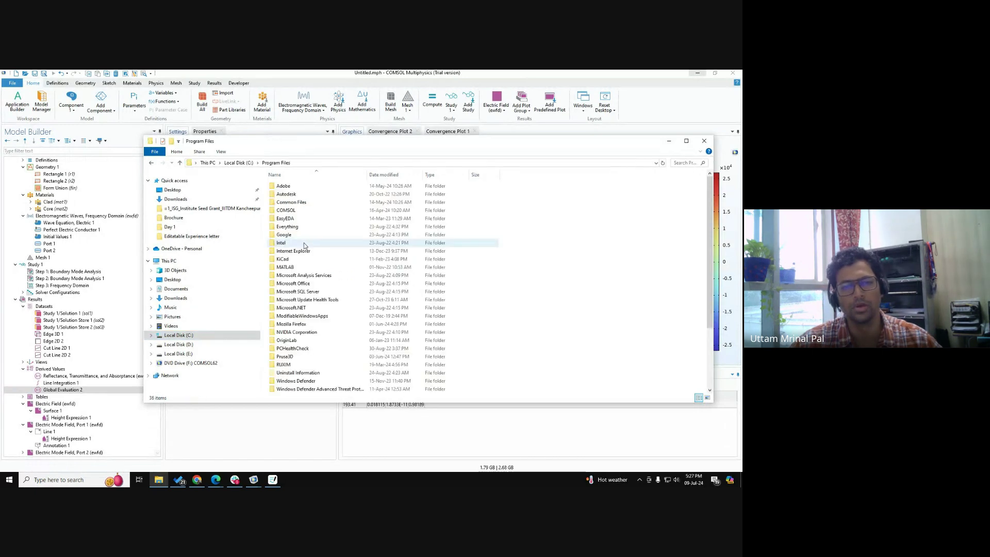
left_click(287, 211)
double_click(288, 210)
double_click(288, 203)
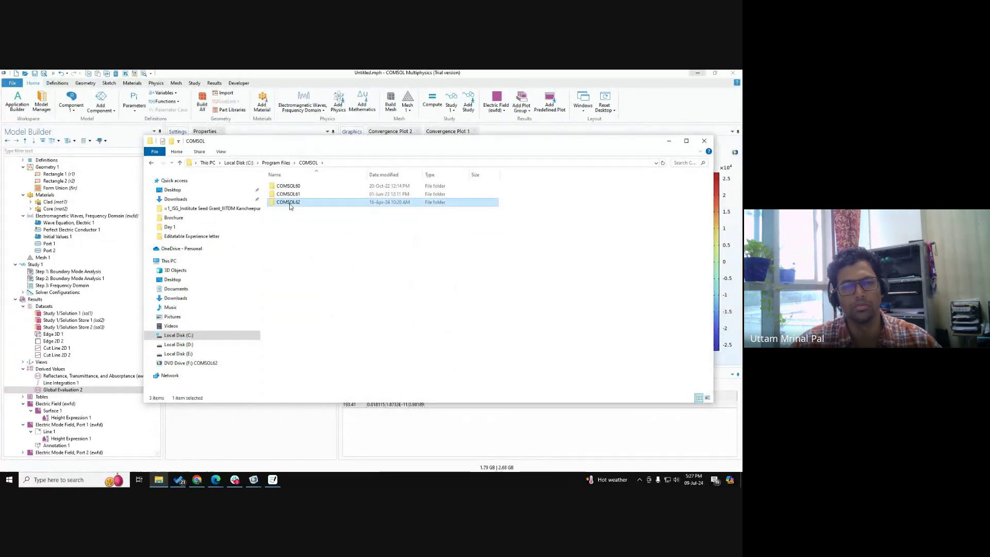
double_click(291, 186)
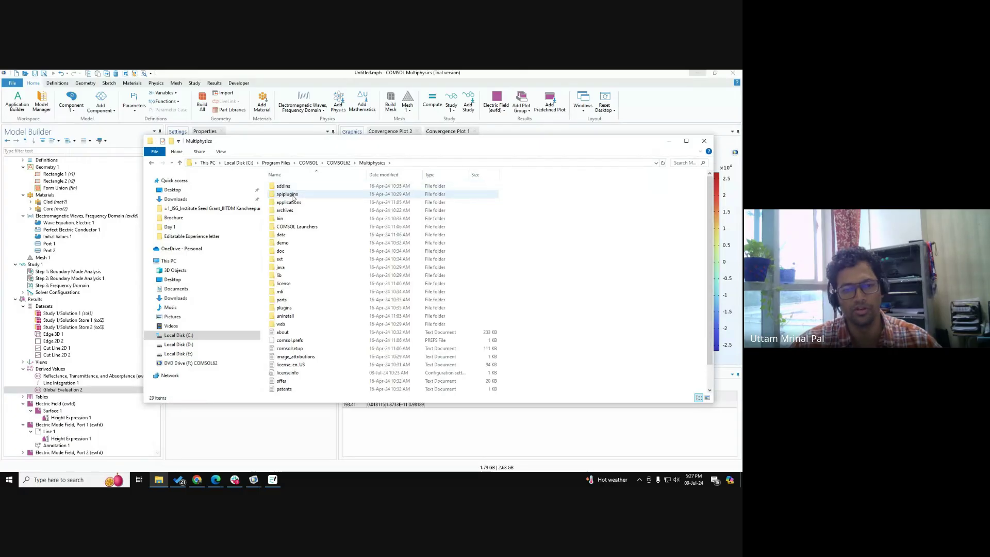
Step: Open the Wave_Optics_Module documentation folder inside doc\pdf of the Multiphysics directory
left_click(302, 227)
double_click(289, 251)
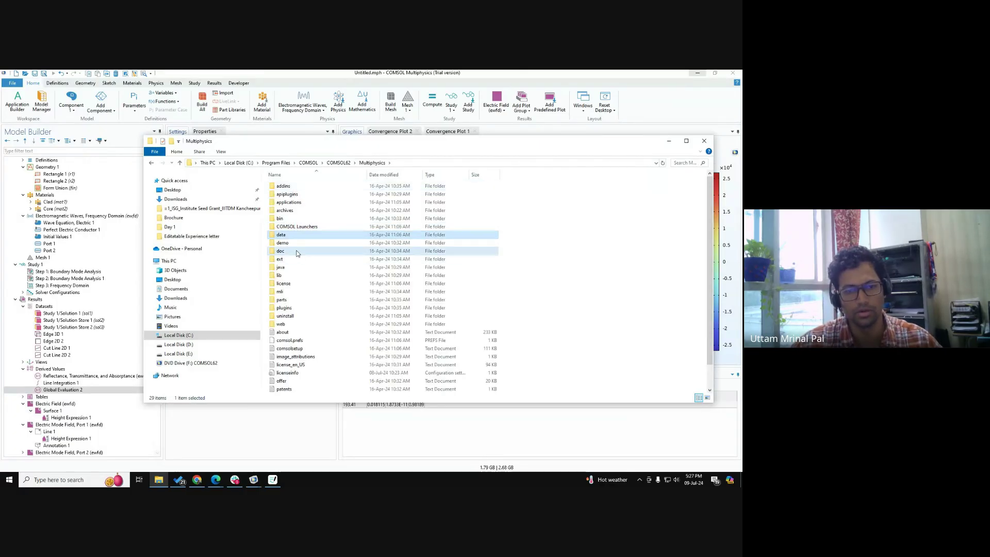
double_click(284, 195)
left_click(292, 211)
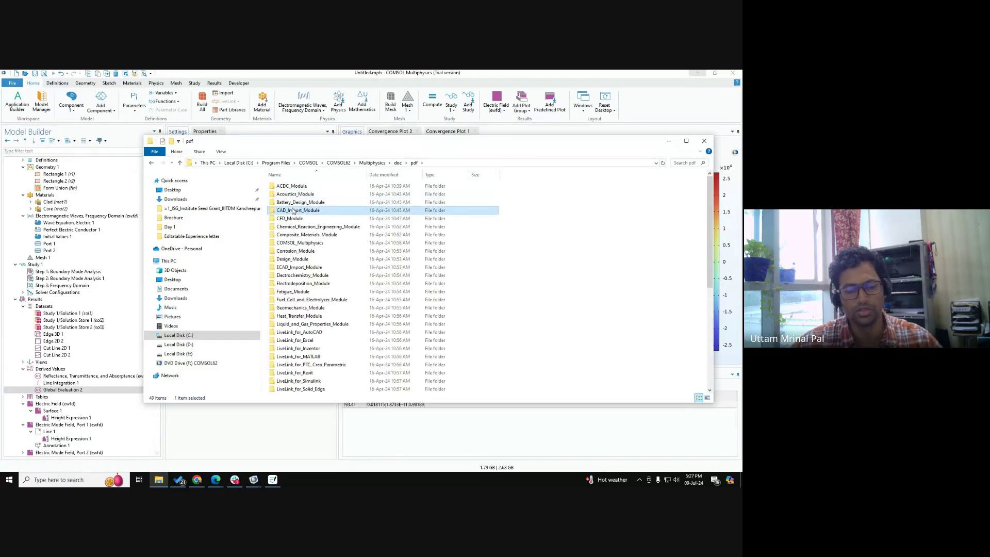
key("w")
key("Return")
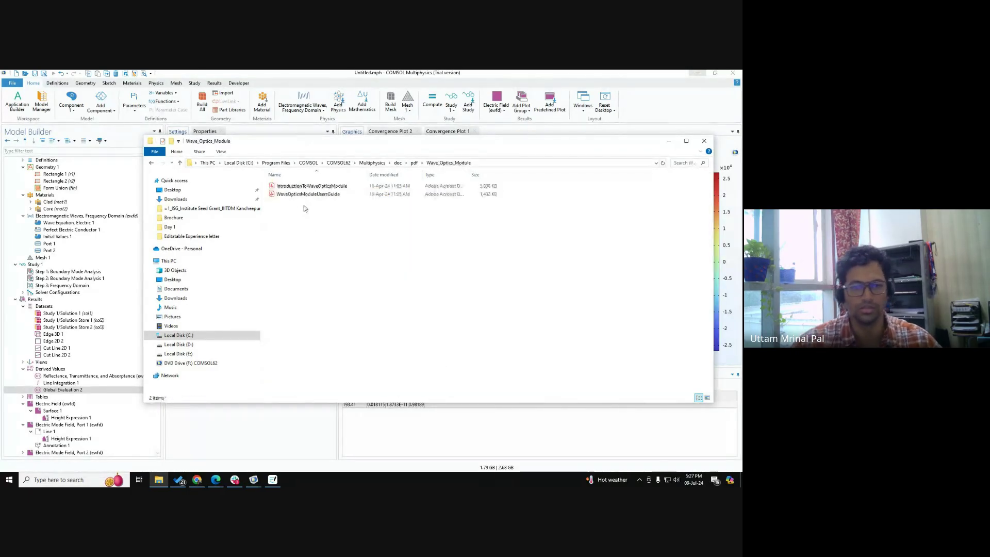
Step: Open the WaveOpticsModuleUsersGuide PDF and hide its Bookmarks and All tools panes
double_click(317, 194)
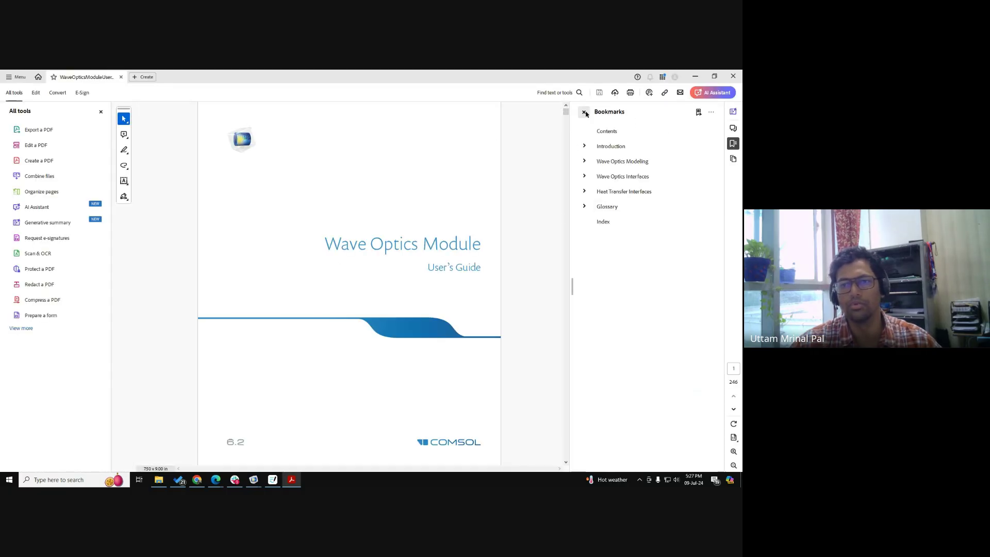
left_click(585, 112)
left_click(101, 111)
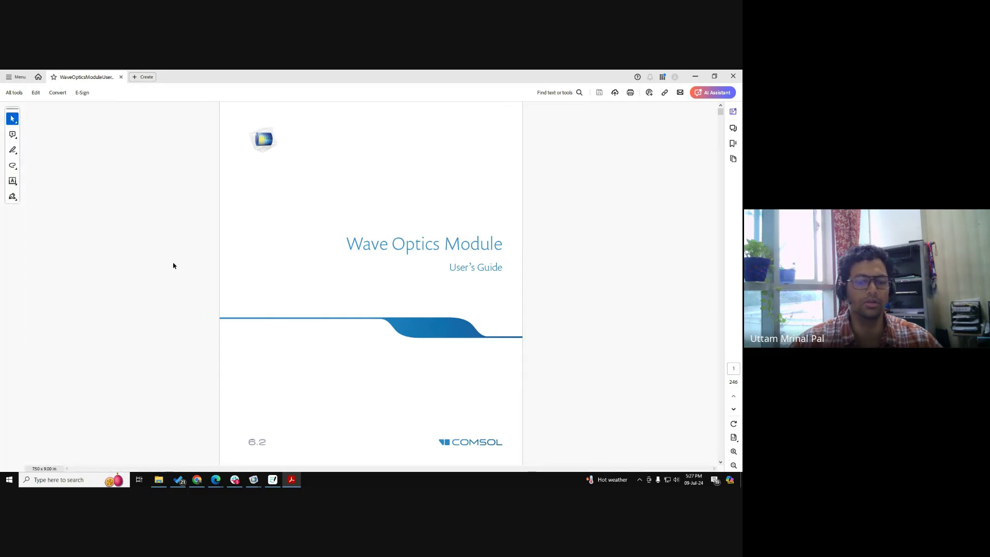
Step: Search the Wave Optics Module User's Guide for "damp"
key("ctrl+f")
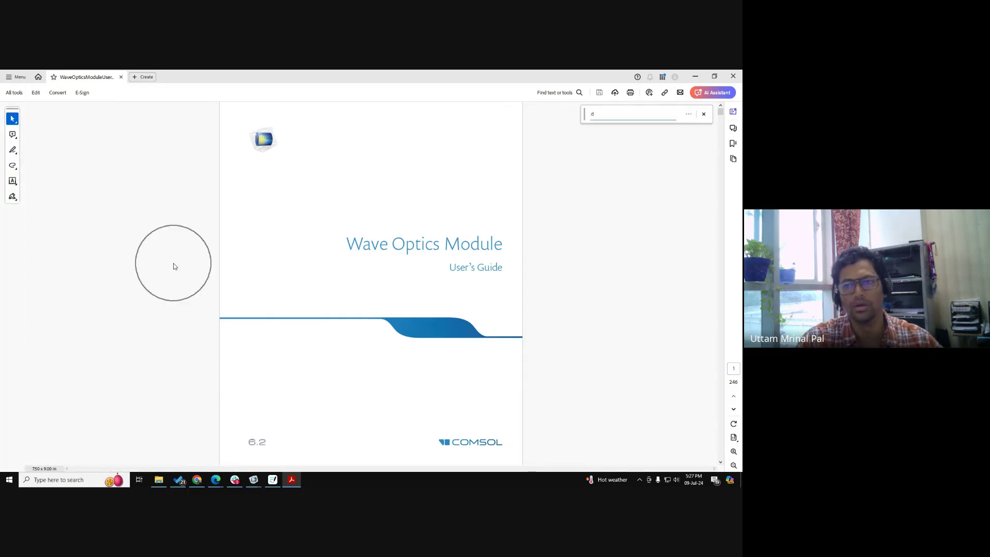
type("damp")
key("Return")
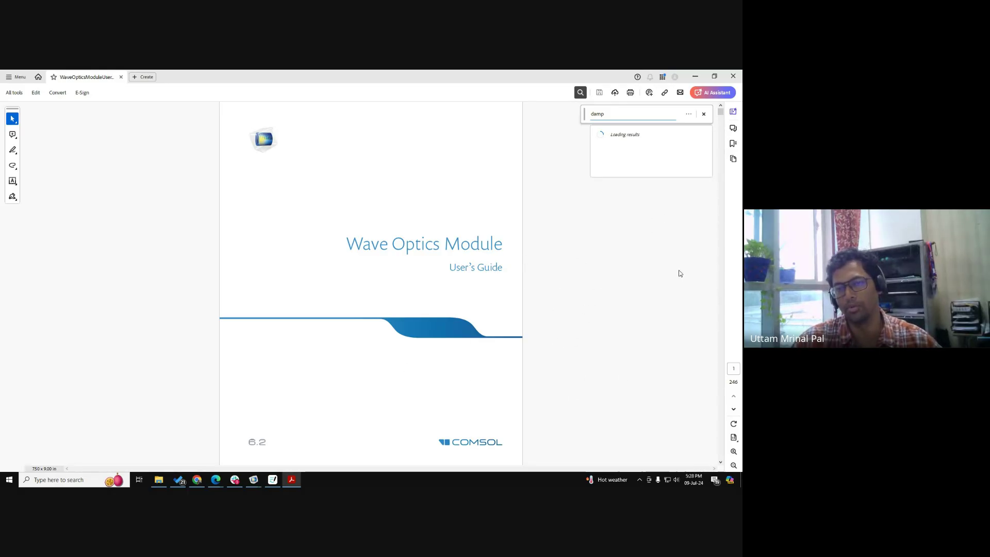
type("z")
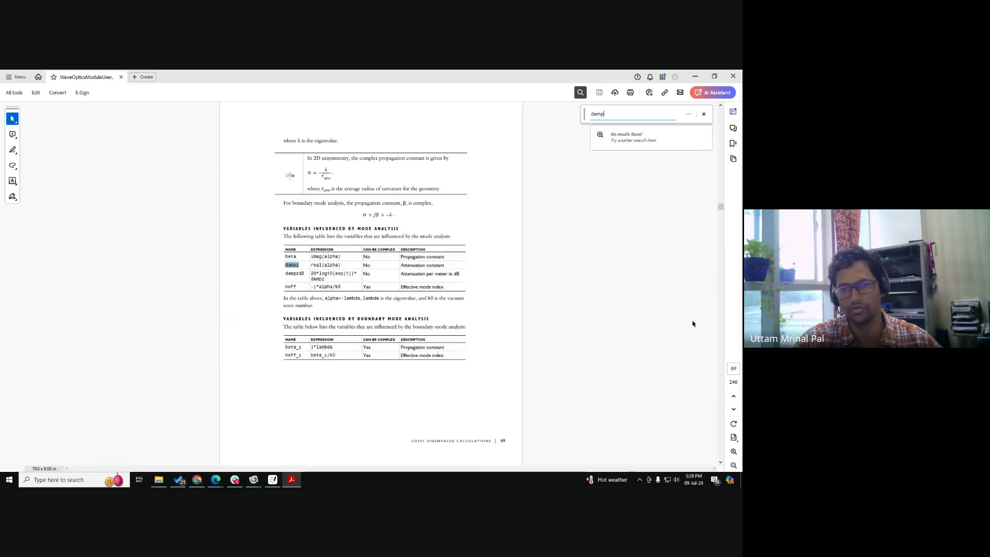
left_click(205, 390)
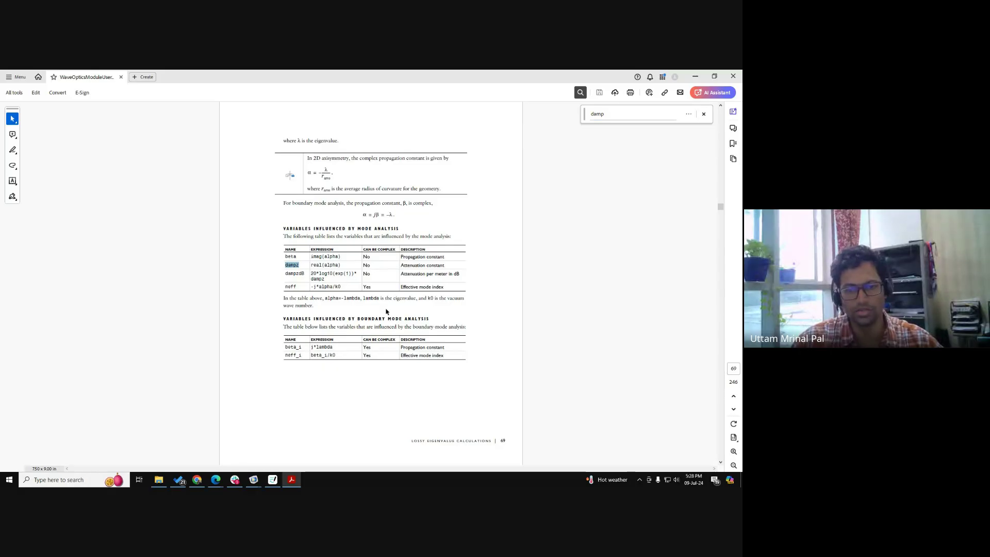
Step: Examine the dampz and dampzdB entries in the table of variables influenced by mode analysis
scroll(310, 271, "up", 1, "ctrl")
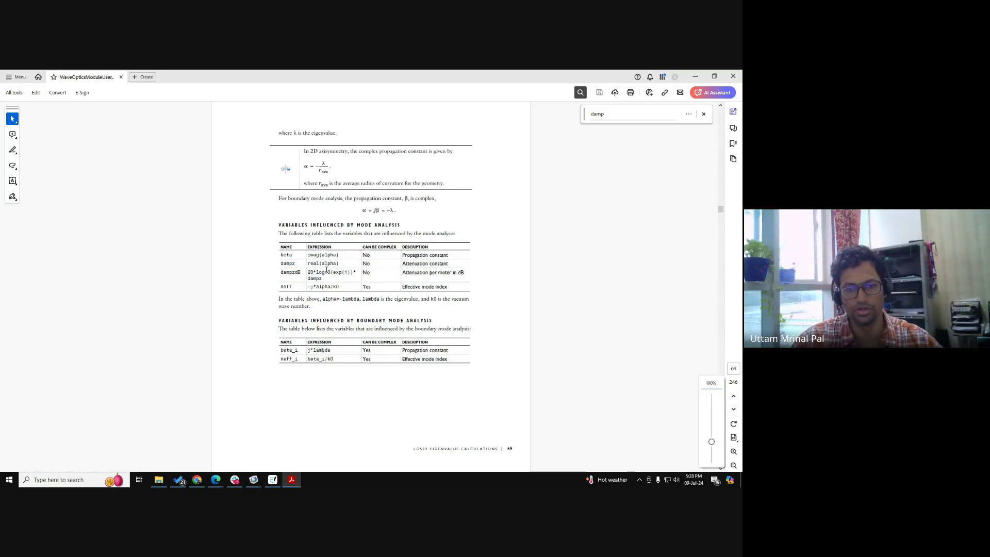
scroll(188, 284, "up", 1)
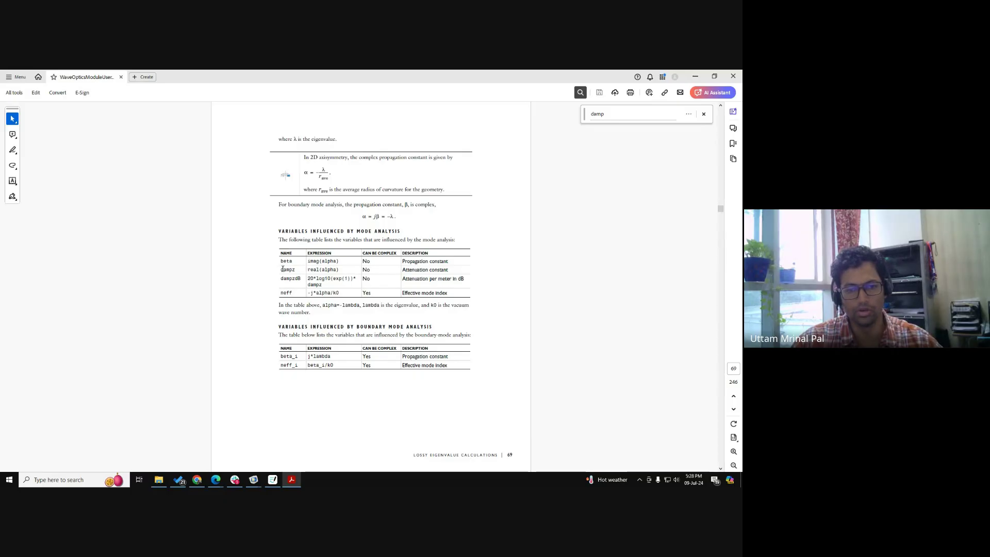
left_click_drag(387, 279, 453, 268)
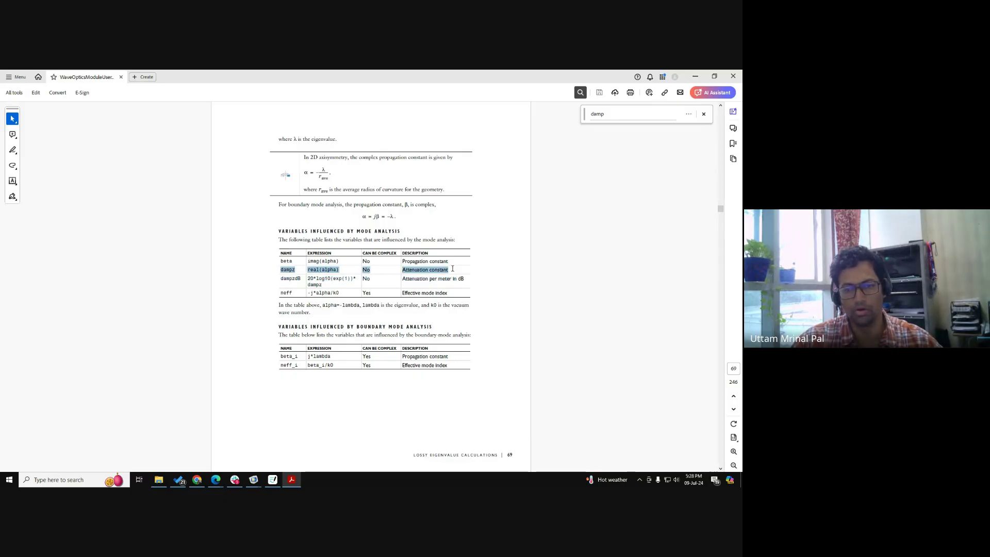
left_click(452, 268)
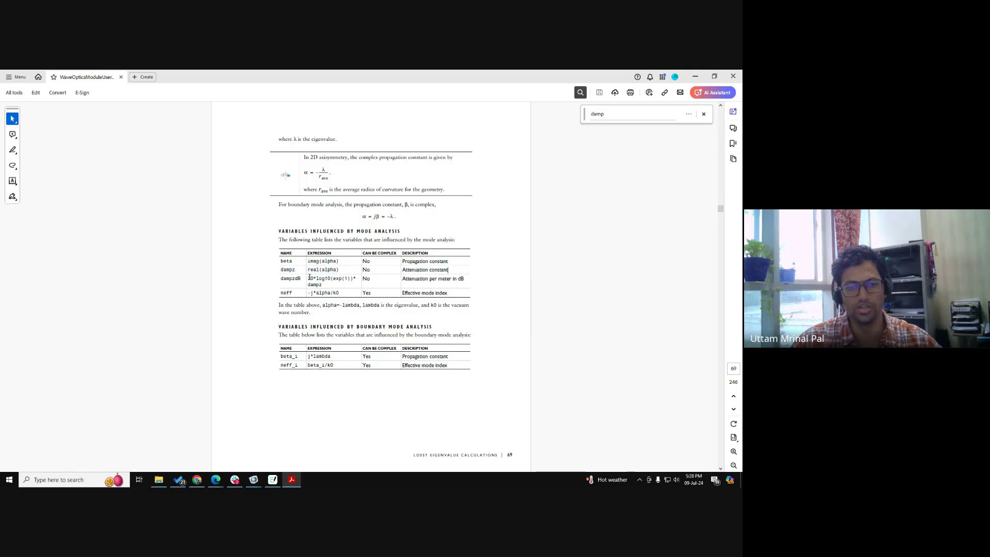
left_click(148, 286)
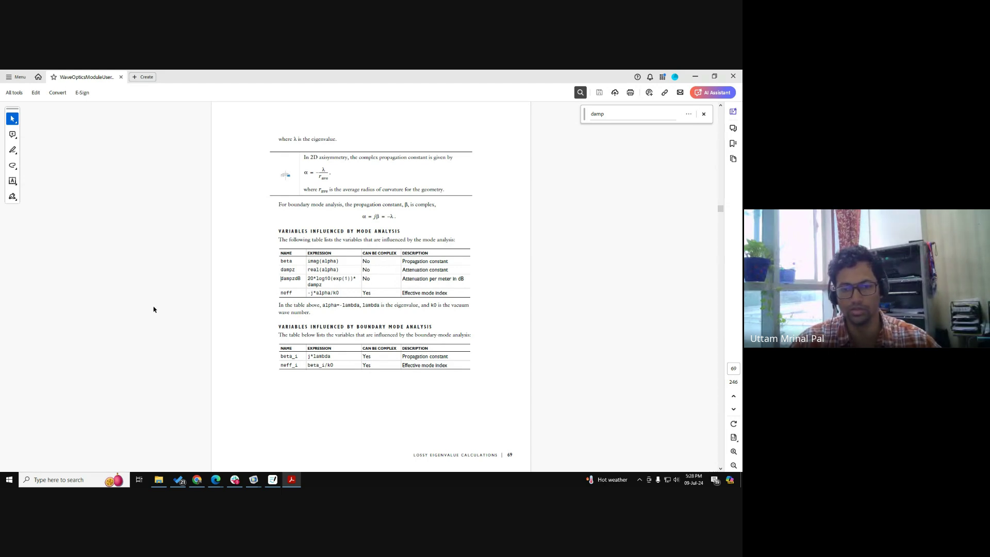
Step: Look through the neighbouring guide pages on mode analysis and material libraries, and return to the variable tables on page 69
scroll(140, 330, "up", 3)
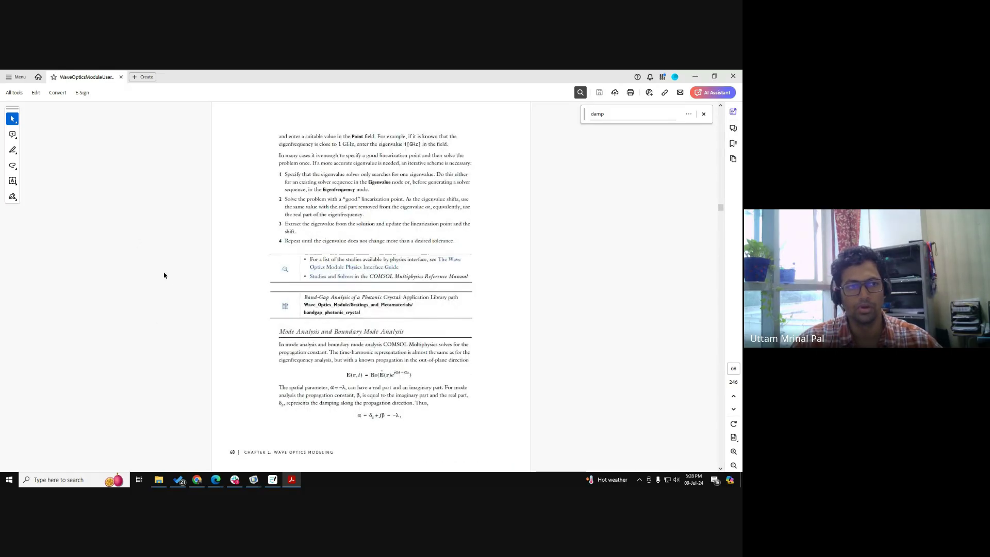
scroll(164, 275, "down", 6)
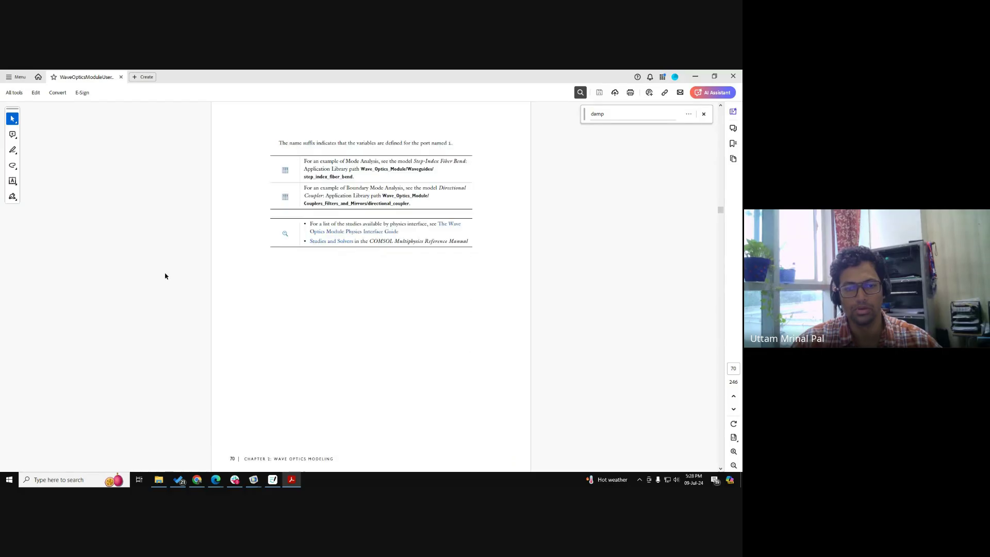
scroll(165, 276, "down", 3)
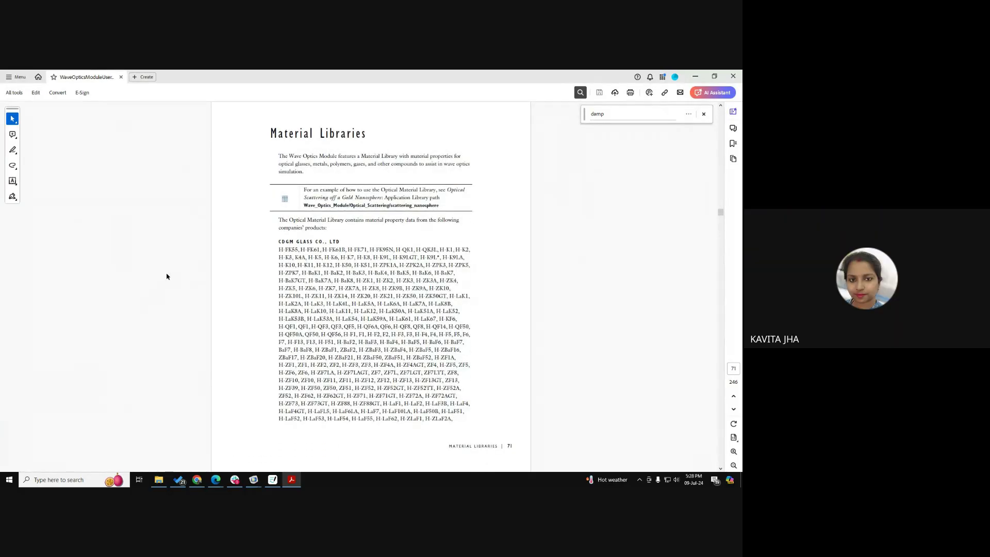
scroll(167, 276, "up", 8)
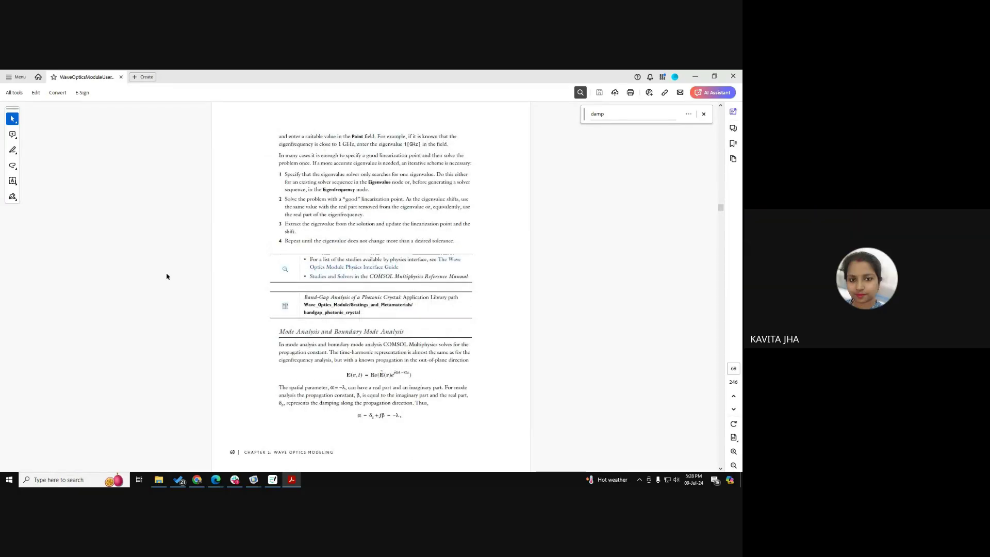
scroll(167, 276, "down", 3)
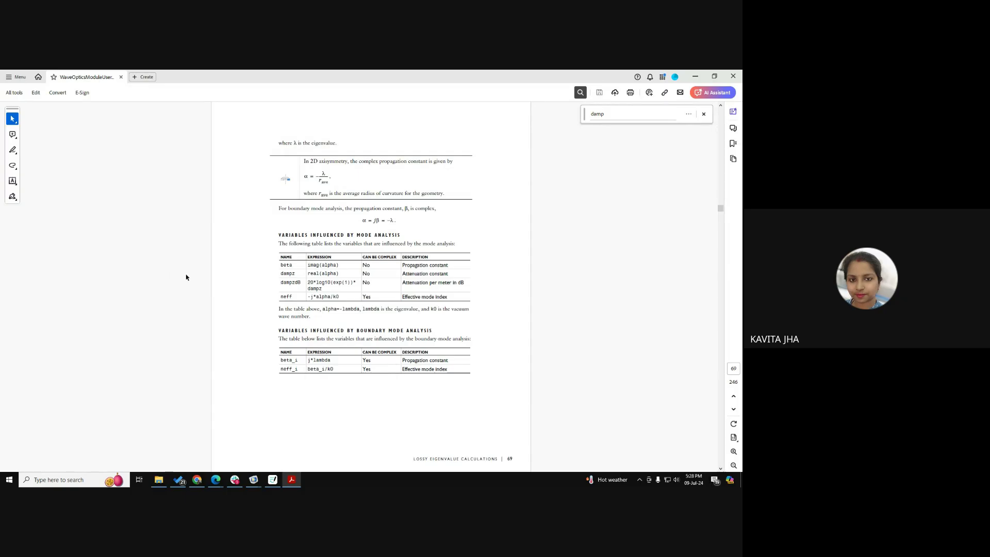
scroll(186, 278, "down", 1)
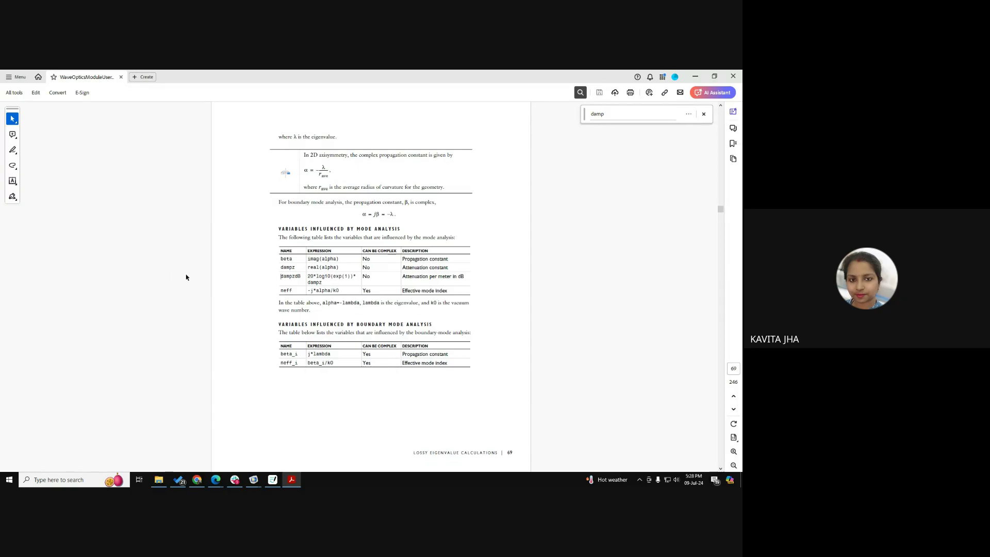
Step: Minimize the guide, switch back to COMSOL Multiphysics and slightly enlarge the graphics area above Table 3
left_click(695, 77)
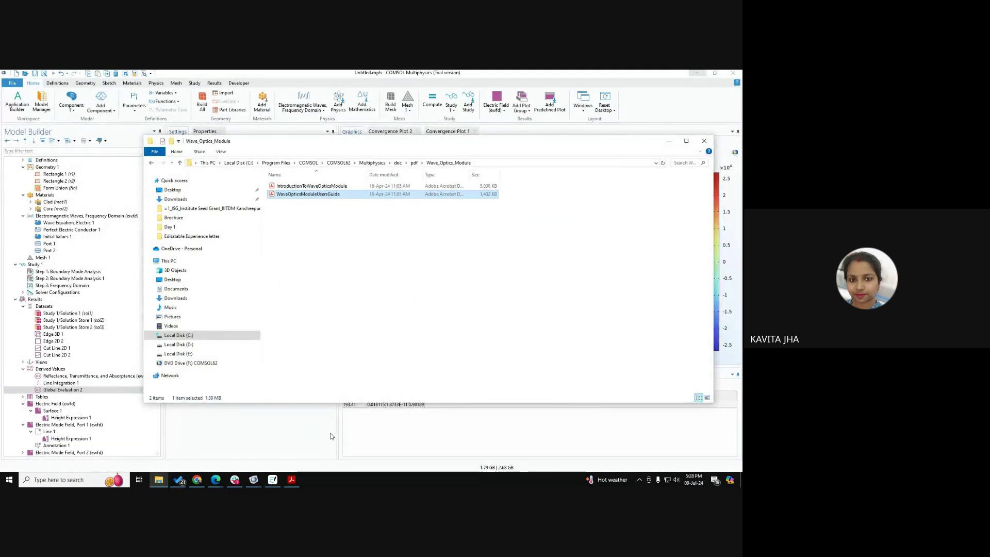
left_click(331, 437)
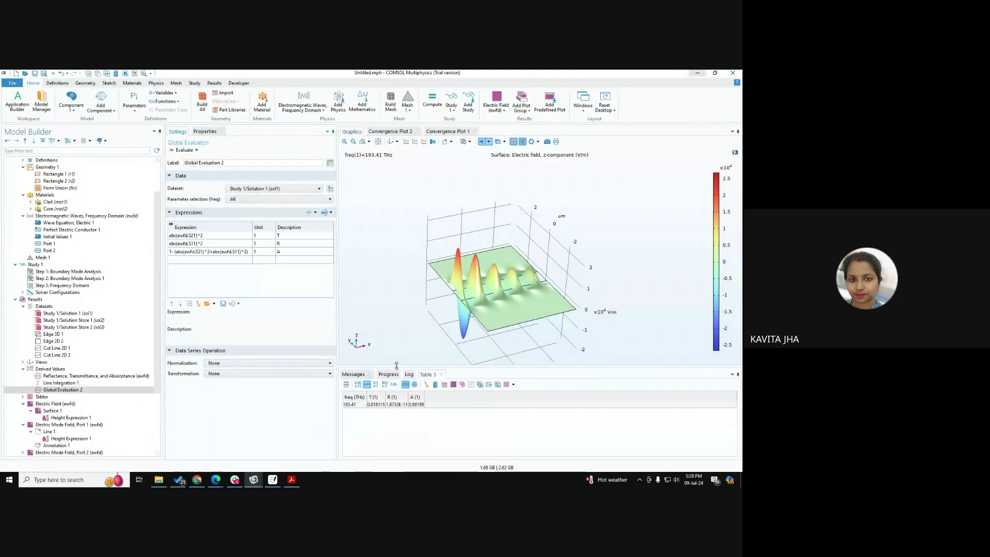
left_click_drag(393, 370, 400, 377)
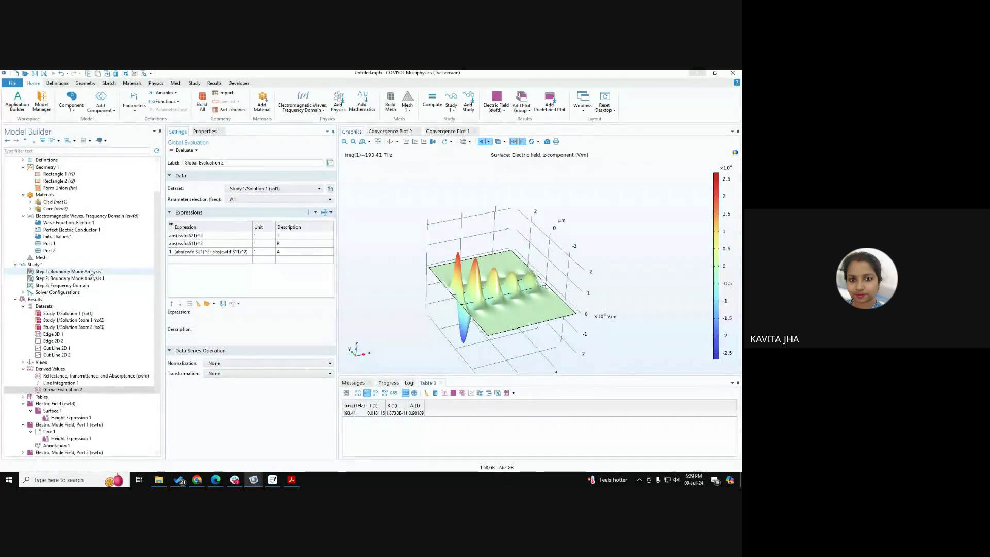
Step: Open the Application Libraries and expand the Waveguides category of the Wave Optics Module
left_click(12, 83)
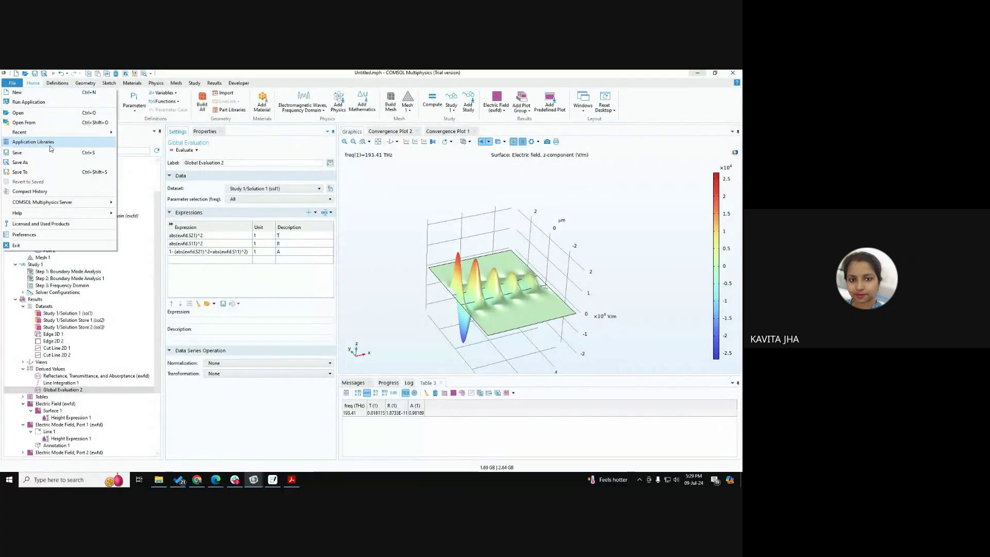
left_click(51, 146)
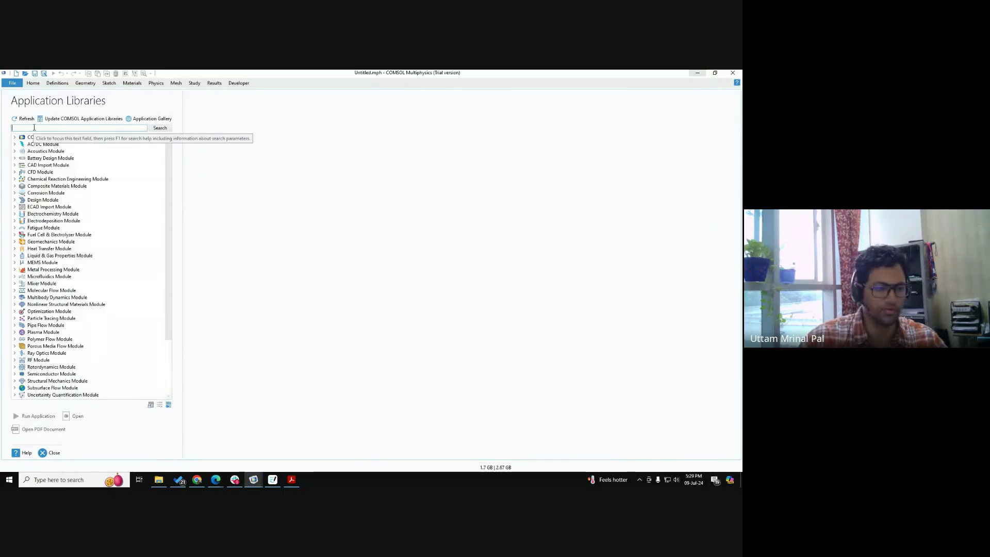
scroll(57, 353, "down", 3)
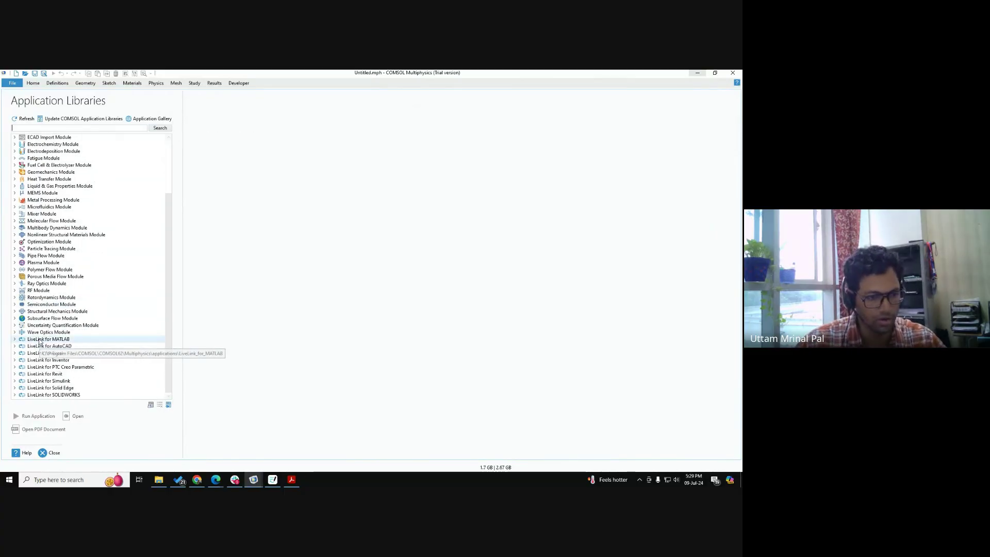
left_click(15, 332)
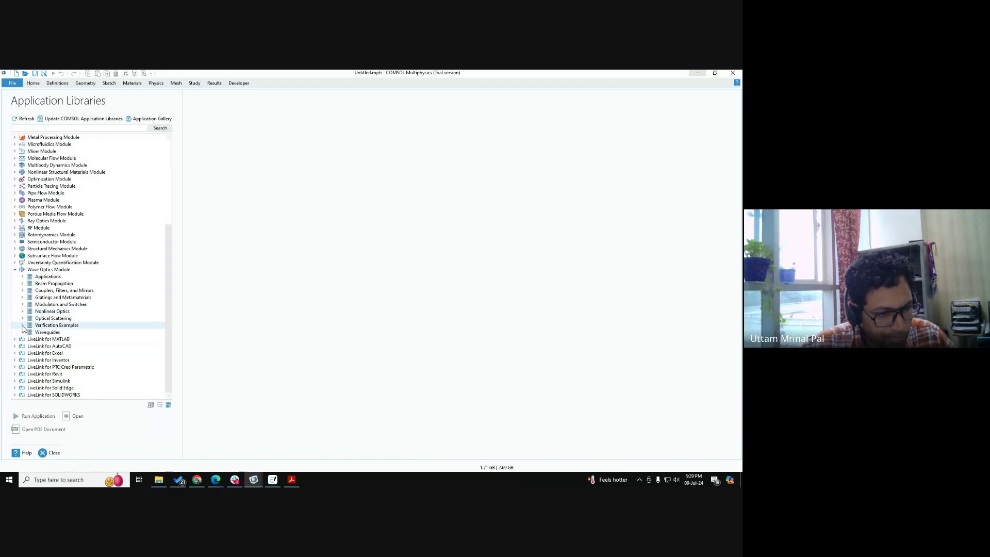
left_click(23, 332)
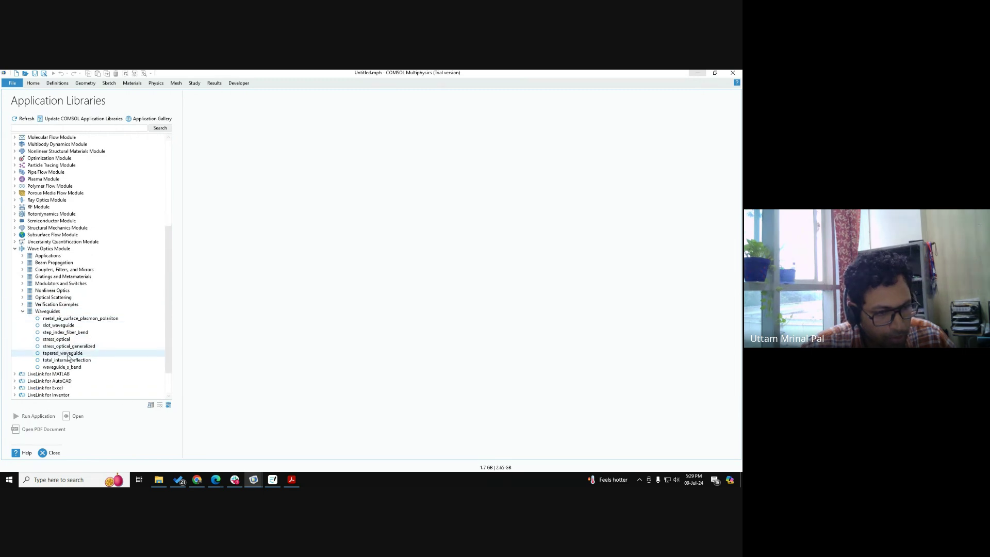
Step: Preview the descriptions of the Waveguides example models, going from waveguide_s_bend up to slot_waveguide
left_click(68, 367)
left_click(68, 360)
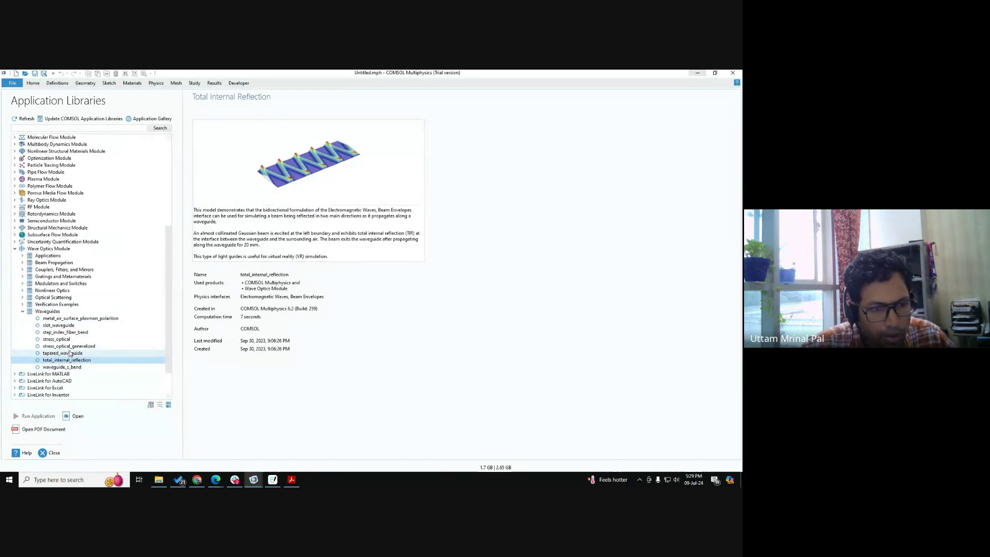
left_click(71, 354)
left_click(70, 346)
left_click(71, 339)
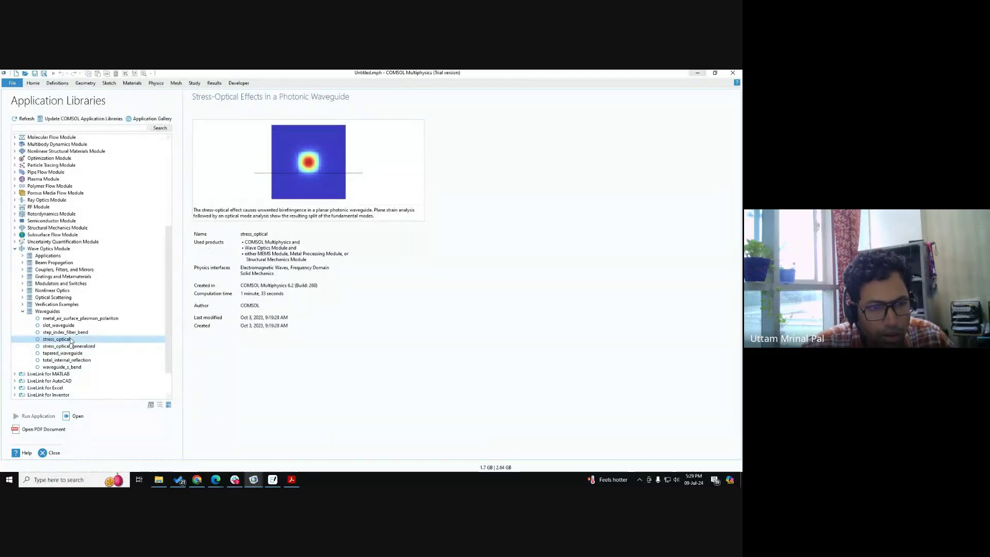
left_click(67, 332)
left_click(62, 325)
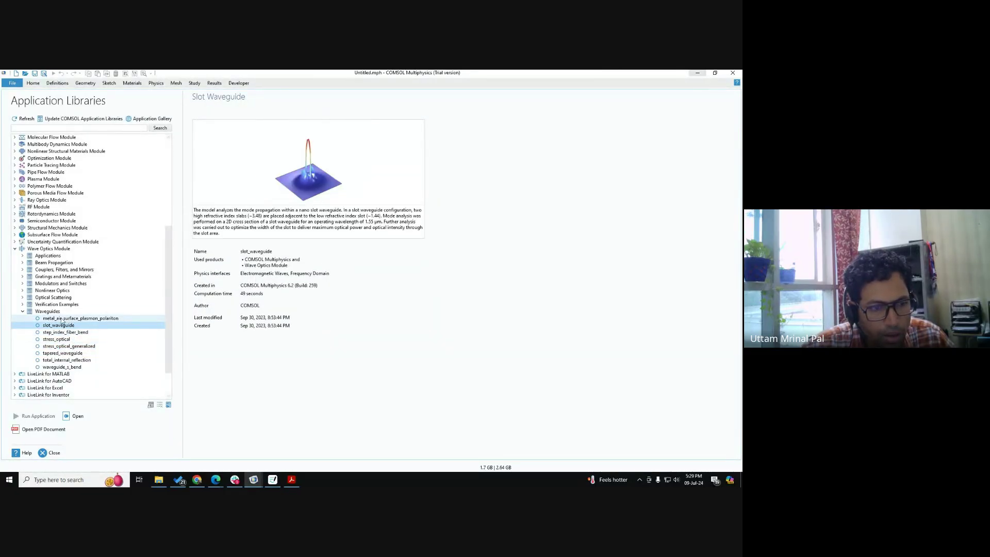
Step: Preview the metal_air_surface_plasmon_polariton example, then the Verification Examples models from dielectric_slab_waveguide down to microstructured_optical_fiber
left_click(61, 320)
left_click(22, 304)
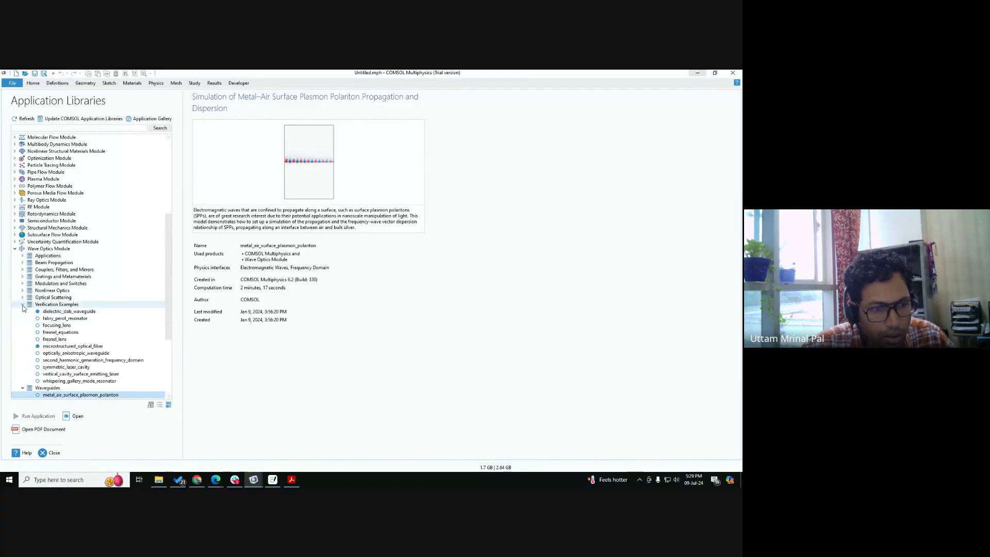
left_click(60, 312)
left_click(59, 319)
left_click(59, 326)
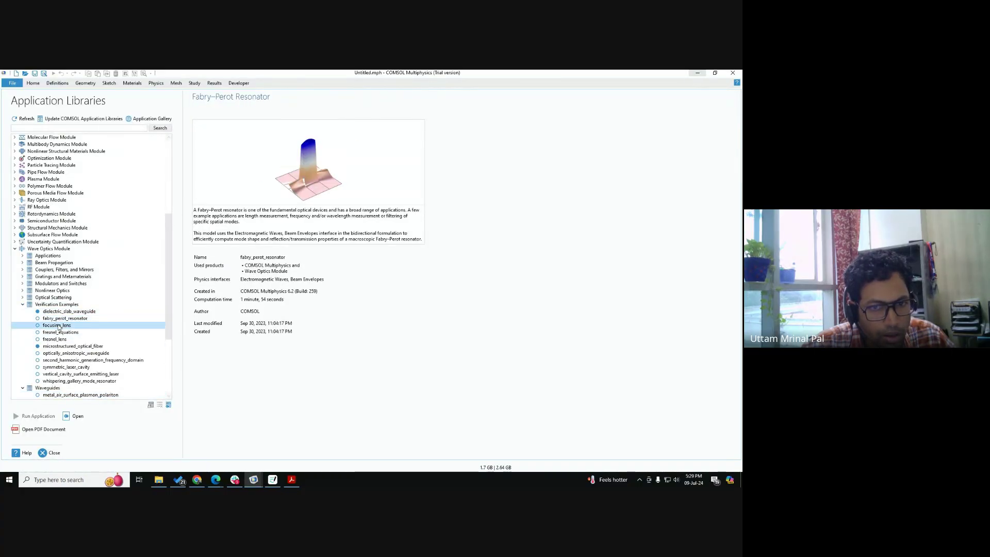
left_click(60, 333)
left_click(55, 339)
left_click(61, 346)
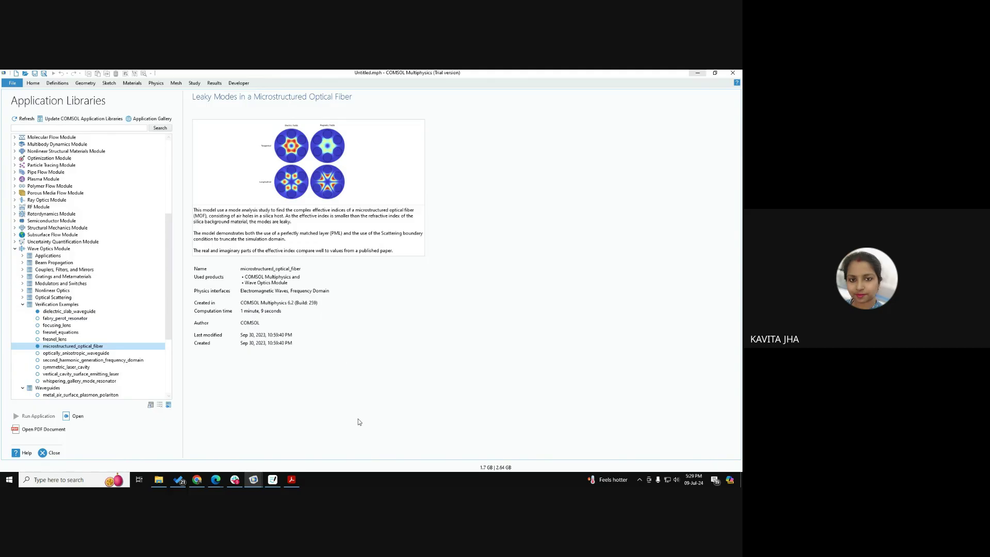
Step: Close the Application Libraries and display the settings of Step 1: Boundary Mode Analysis under Study 1
left_click(42, 453)
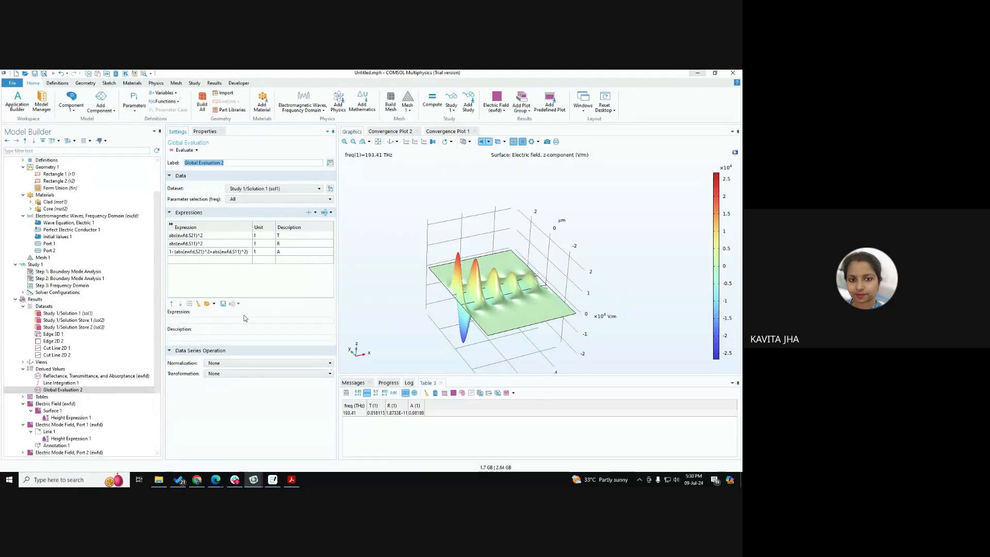
left_click(223, 427)
left_click(120, 272)
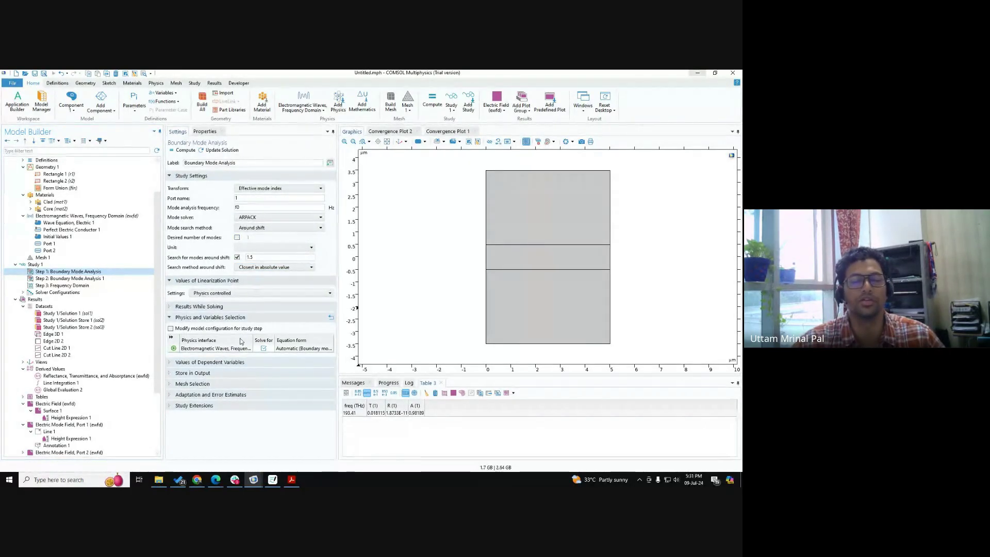
Step: Switch to Chrome and search Google for "anisotropic comsol blog" in a new tab
left_click(197, 479)
key("ctrl+t")
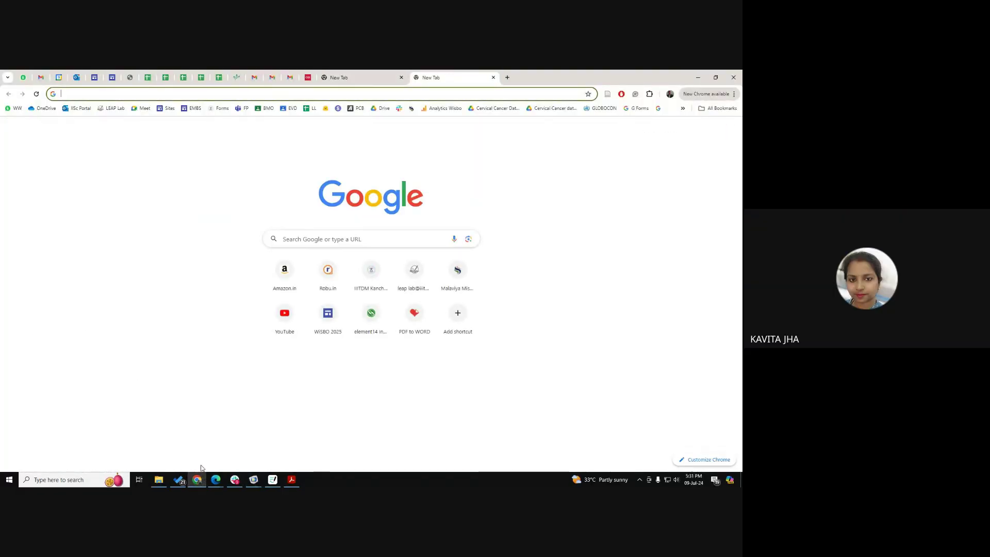
type("anisop")
key("BackSpace")
type("t")
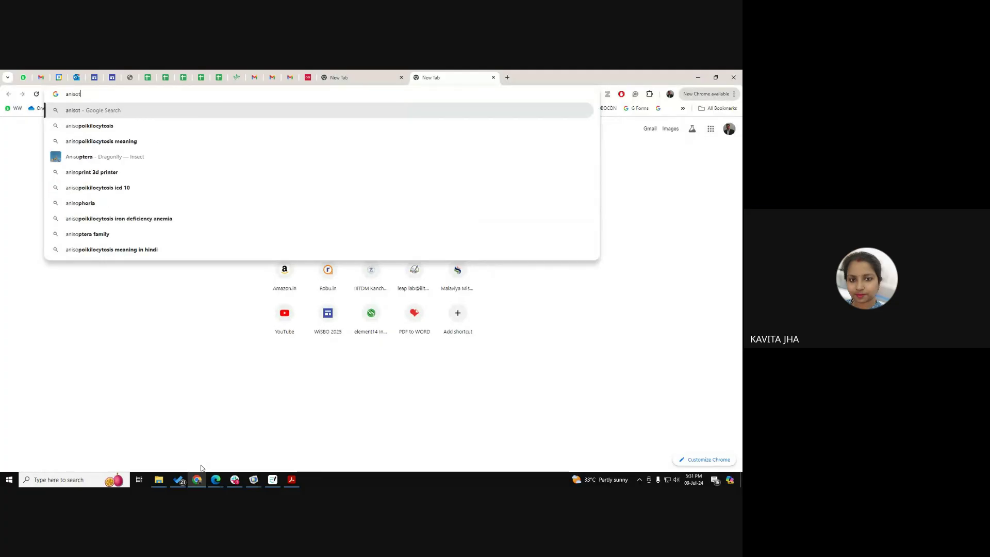
type("ropic comsol blog")
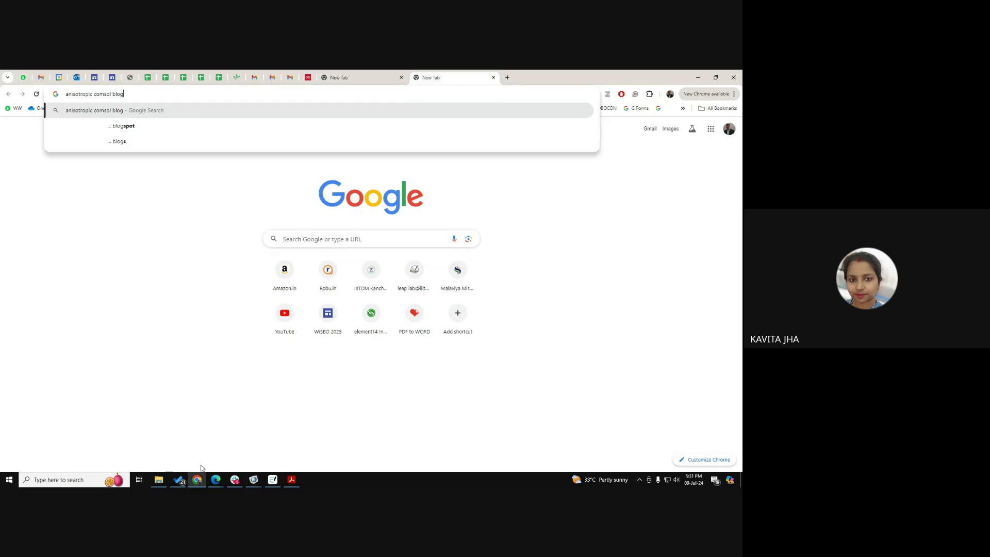
key("Return")
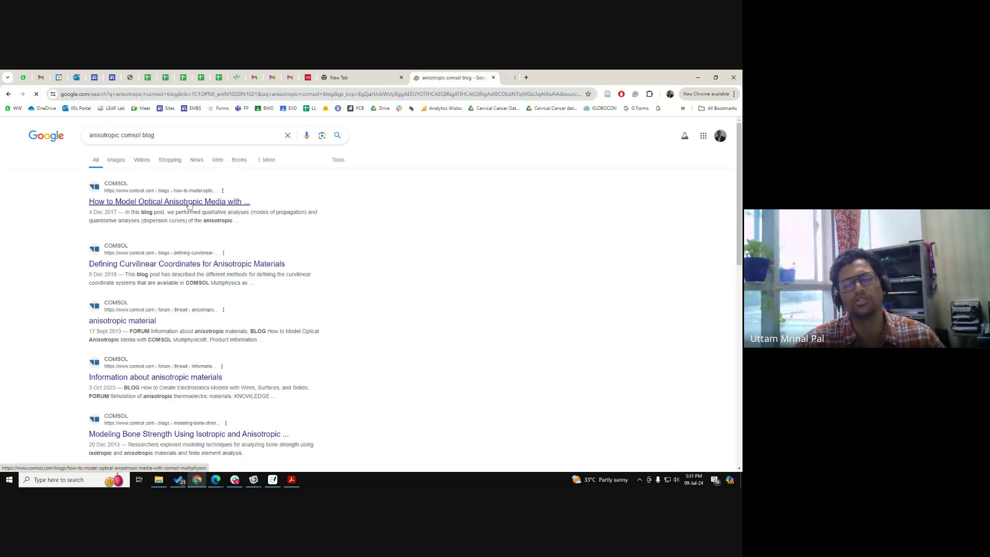
Step: Open the COMSOL post "How to Model Optical Anisotropic Media" in a separate tab and skim through its modes and dispersion curves
middle_click(189, 204)
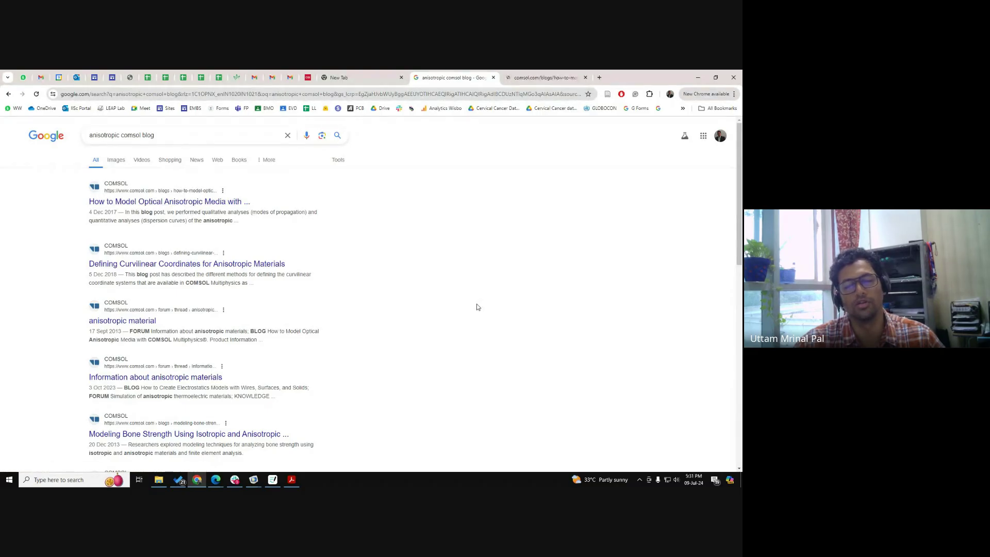
left_click(537, 81)
scroll(89, 326, "down", 15)
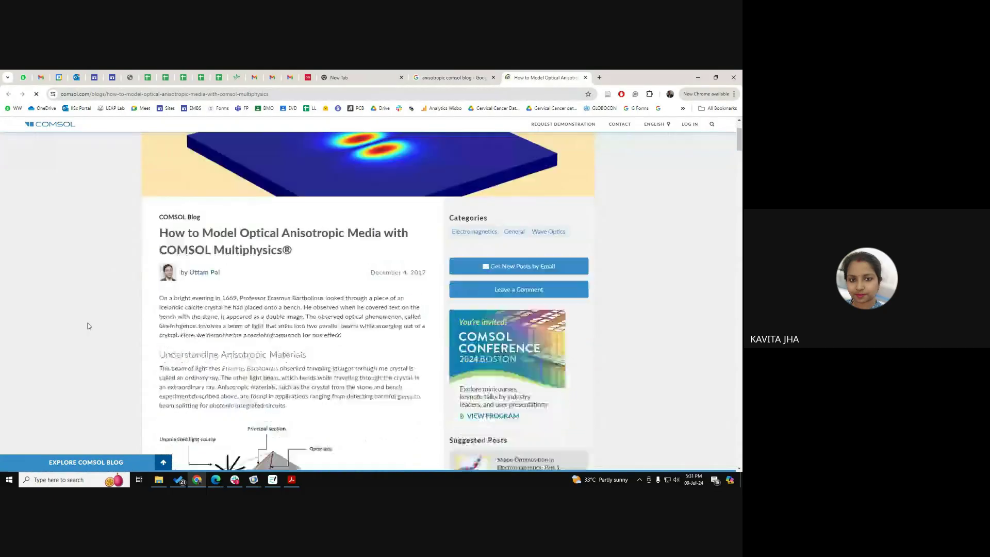
scroll(89, 326, "down", 5)
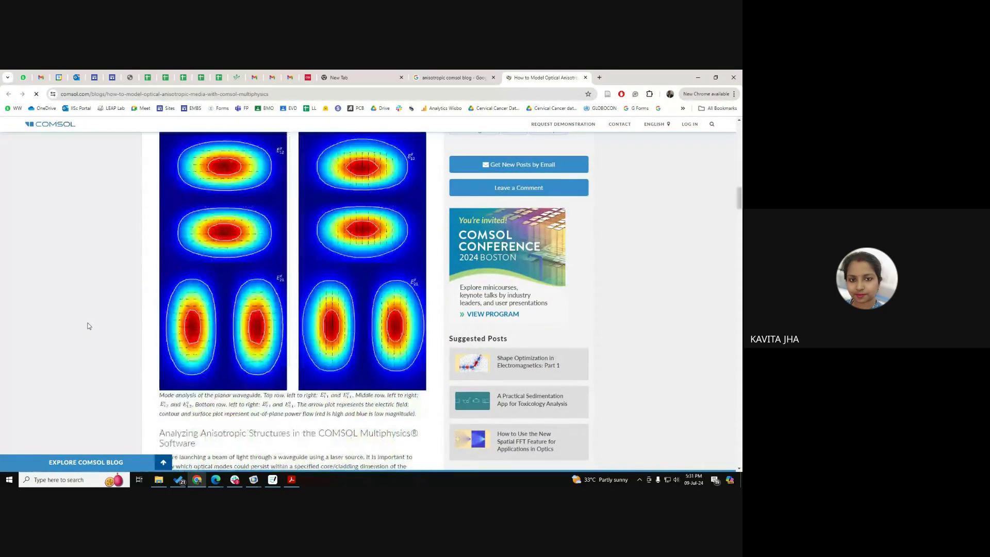
scroll(89, 326, "down", 8)
scroll(90, 326, "down", 20)
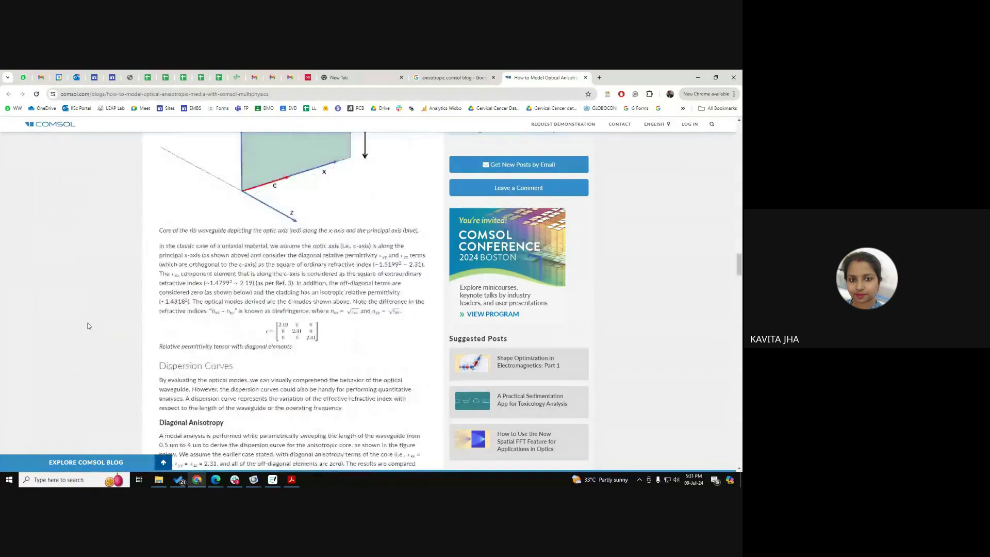
scroll(89, 326, "down", 20)
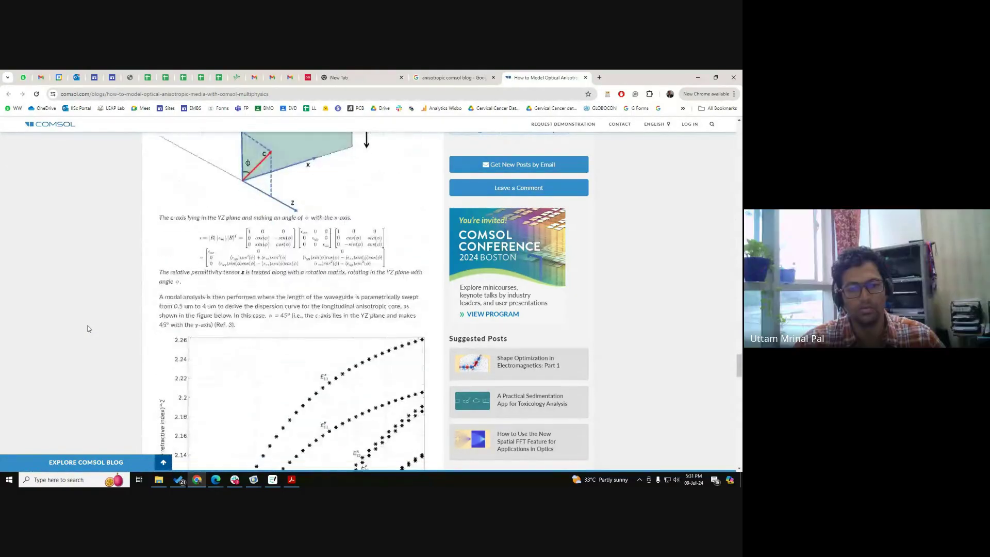
Step: Glance through the other Google results on anisotropic materials and return to the optical anisotropic media post
left_click(481, 74)
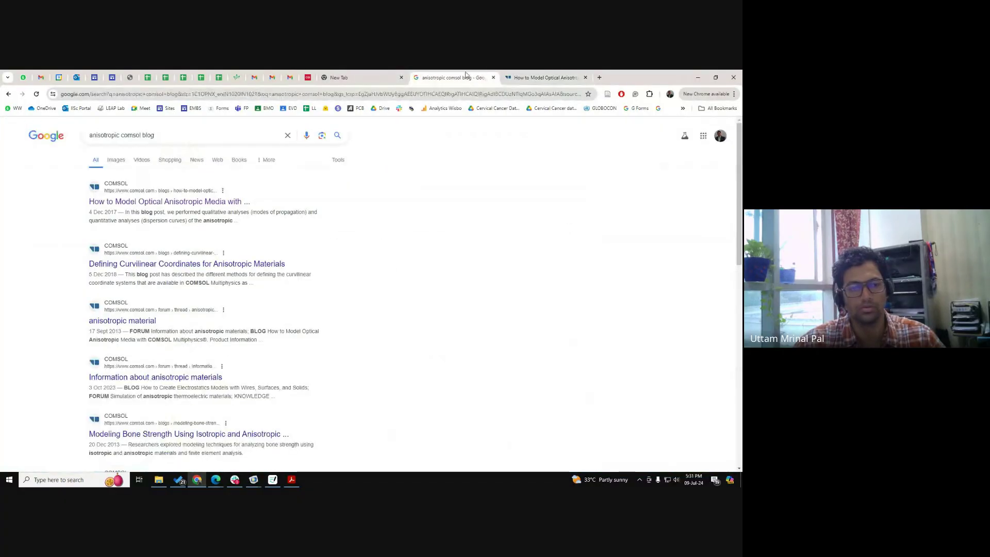
scroll(1, 285, "down", 1)
scroll(1, 285, "down", 1)
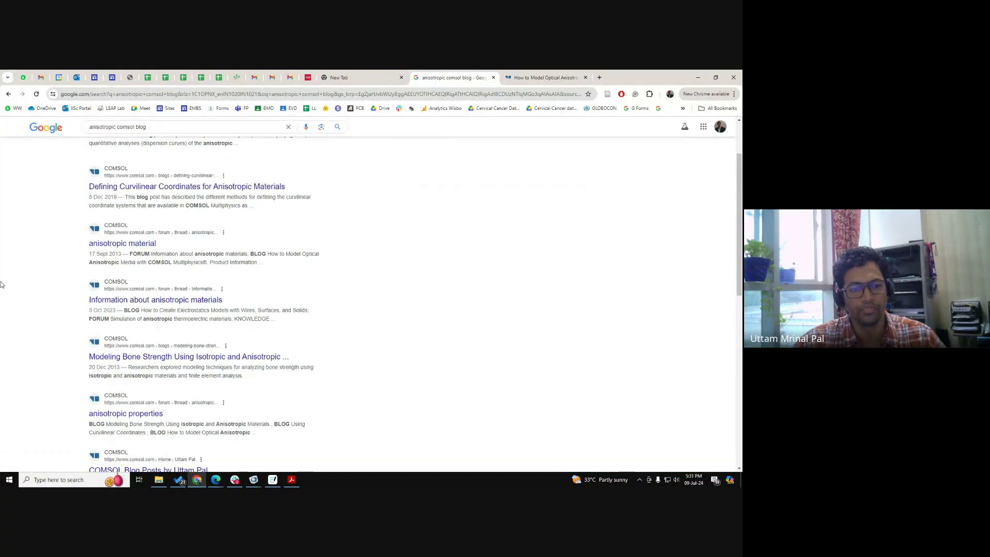
scroll(1, 284, "up", 2)
left_click(529, 76)
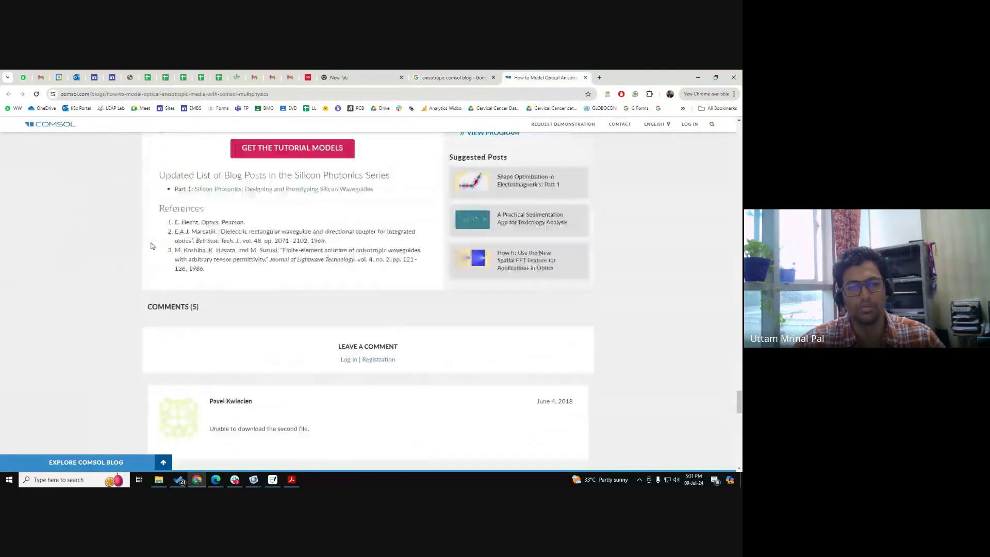
Step: Open the author's page from the blog post's byline and look through the listed COMSOL Blog articles
scroll(728, 351, "up", 10)
left_click_drag(741, 361, 730, 140)
left_click(206, 273)
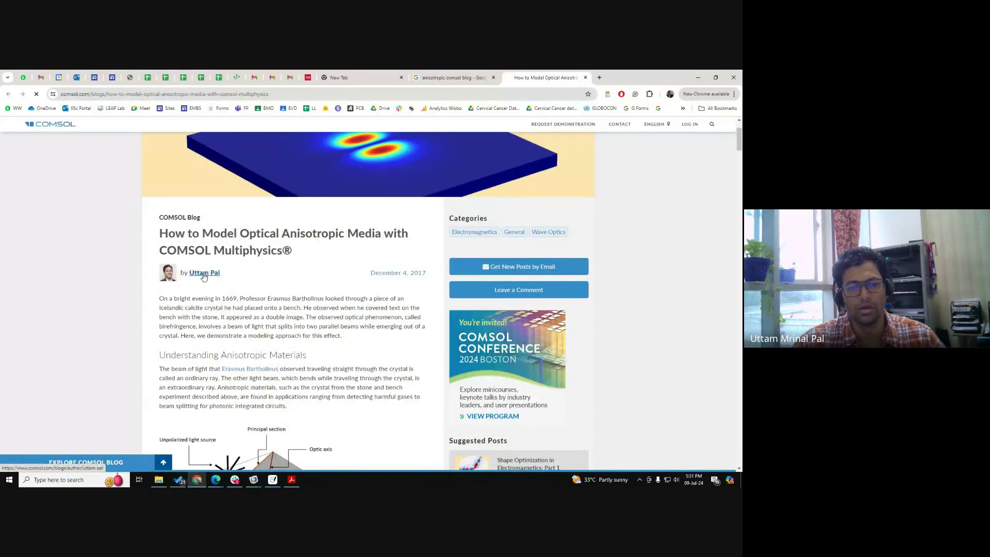
scroll(114, 303, "down", 3)
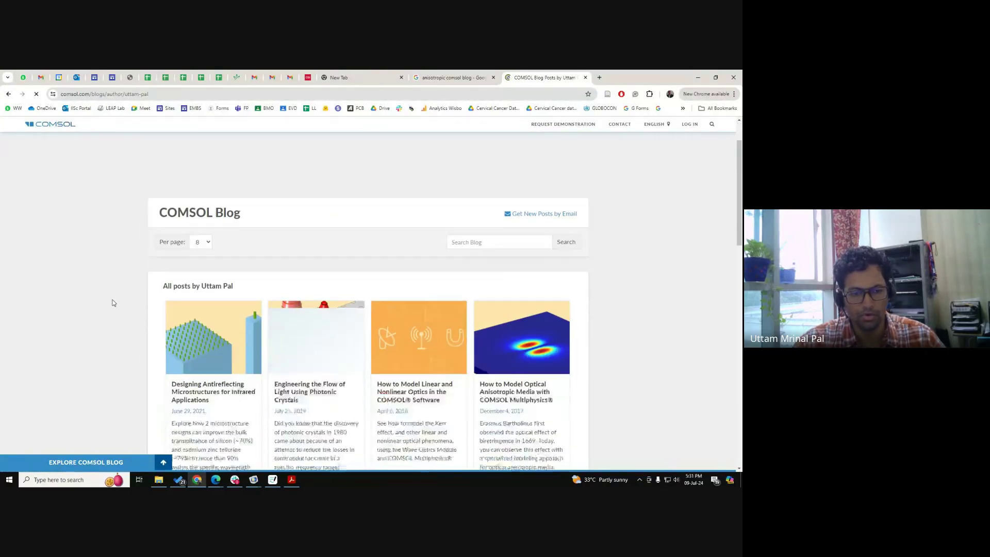
scroll(114, 303, "down", 2)
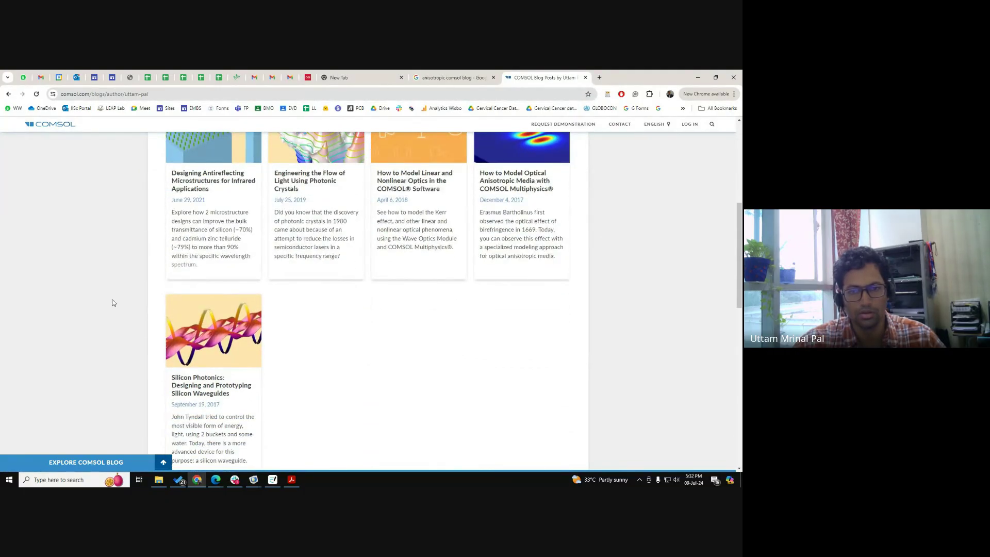
scroll(113, 303, "up", 1)
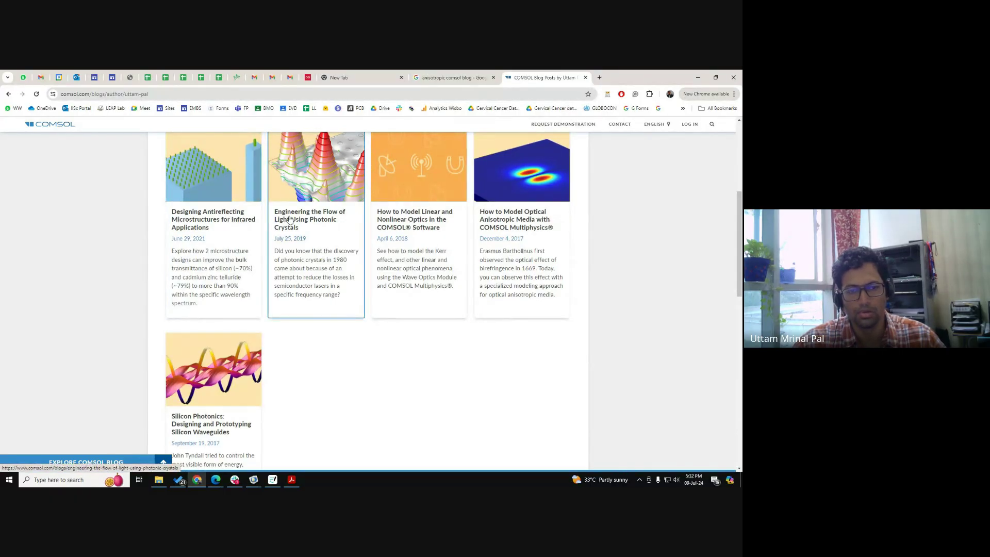
scroll(356, 325, "up", 1)
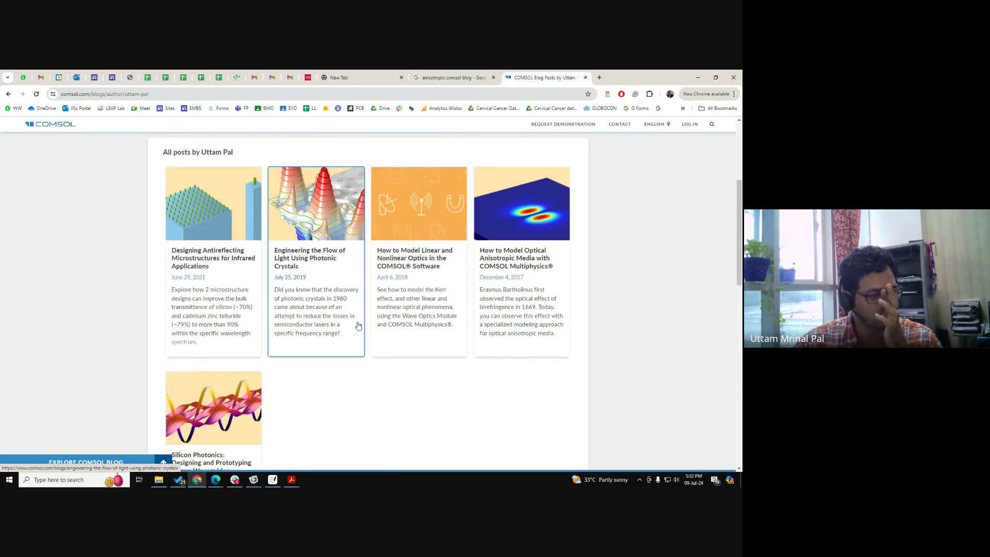
Step: Open "Engineering the Flow of Light Using Photonic Crystals" and read down to the graph of core power versus effective mode index
left_click(302, 250)
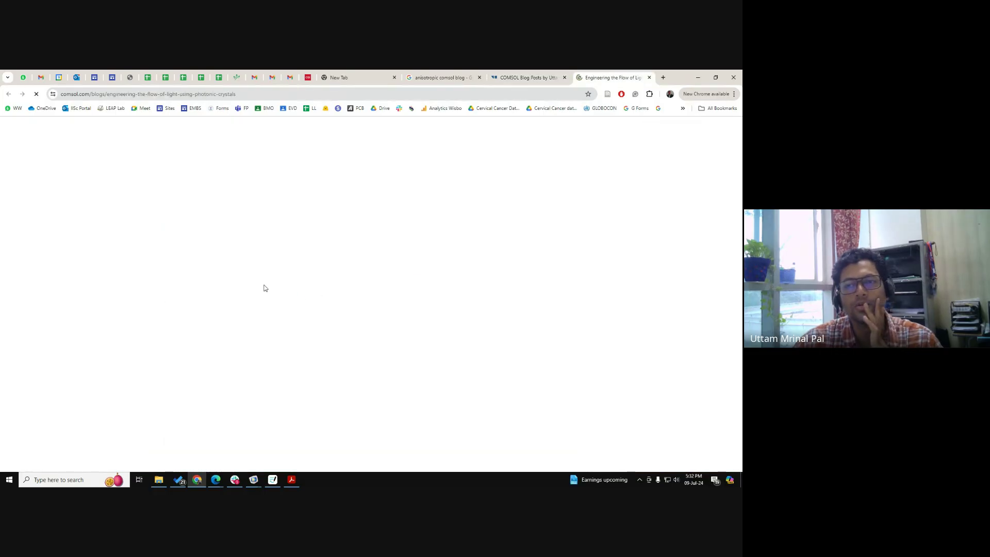
scroll(104, 327, "down", 3)
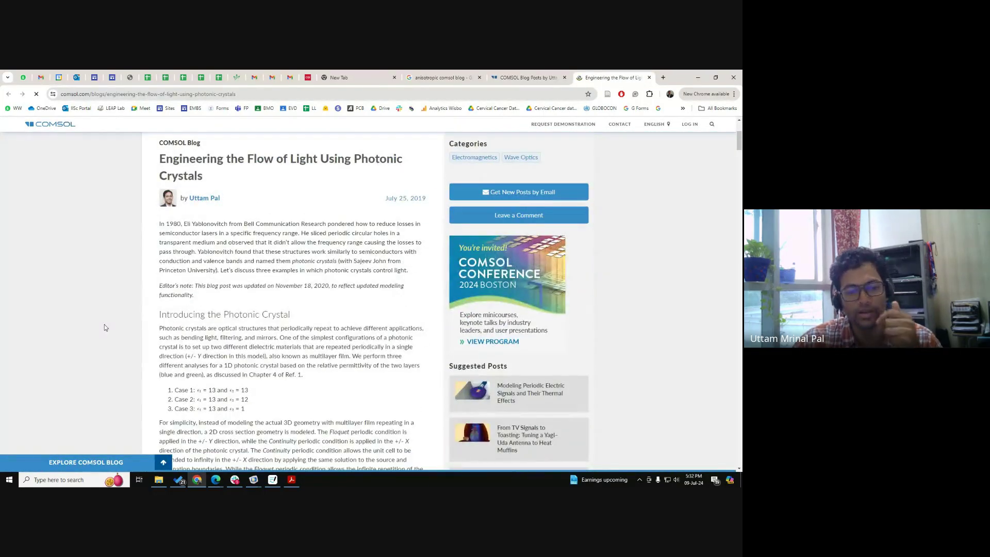
scroll(105, 327, "down", 10)
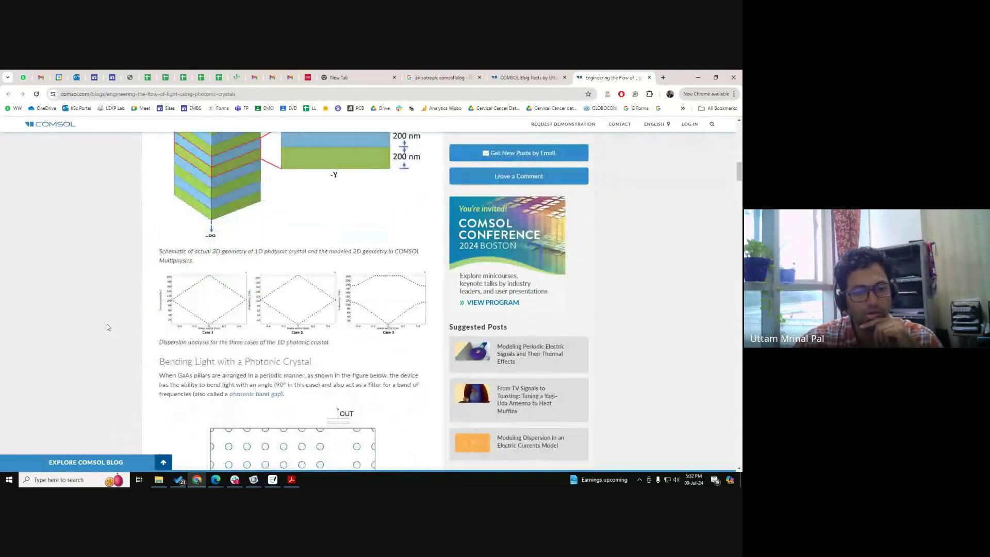
scroll(108, 327, "down", 10)
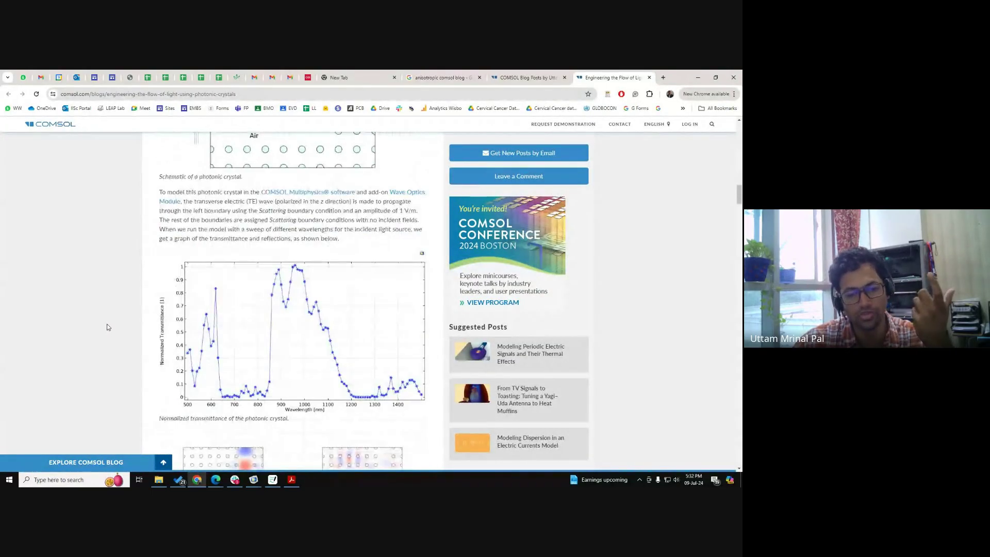
scroll(108, 327, "down", 5)
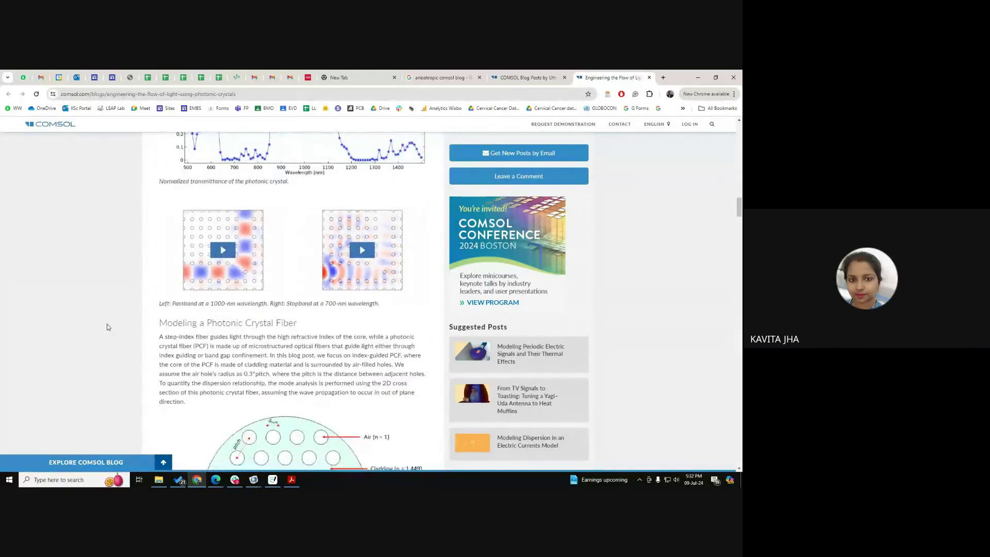
scroll(108, 327, "down", 9)
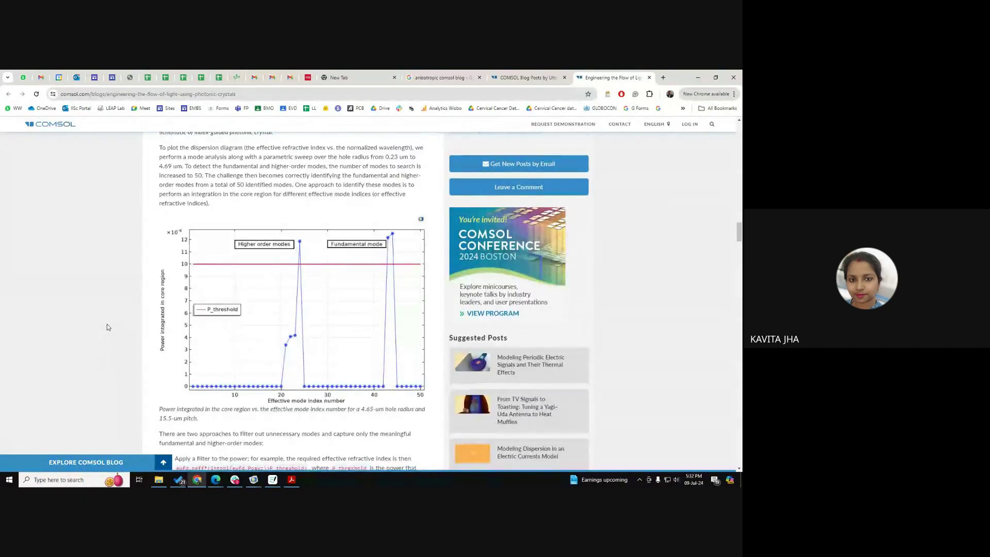
Step: Examine the index-guided photonic crystal schematic together with the graph separating fundamental and higher-order modes
scroll(107, 328, "up", 4)
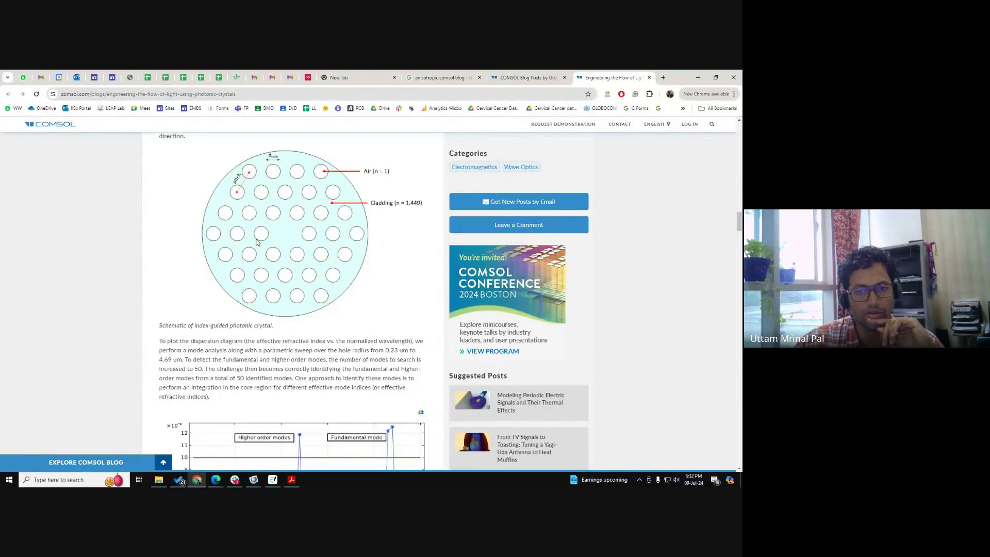
scroll(257, 242, "down", 4)
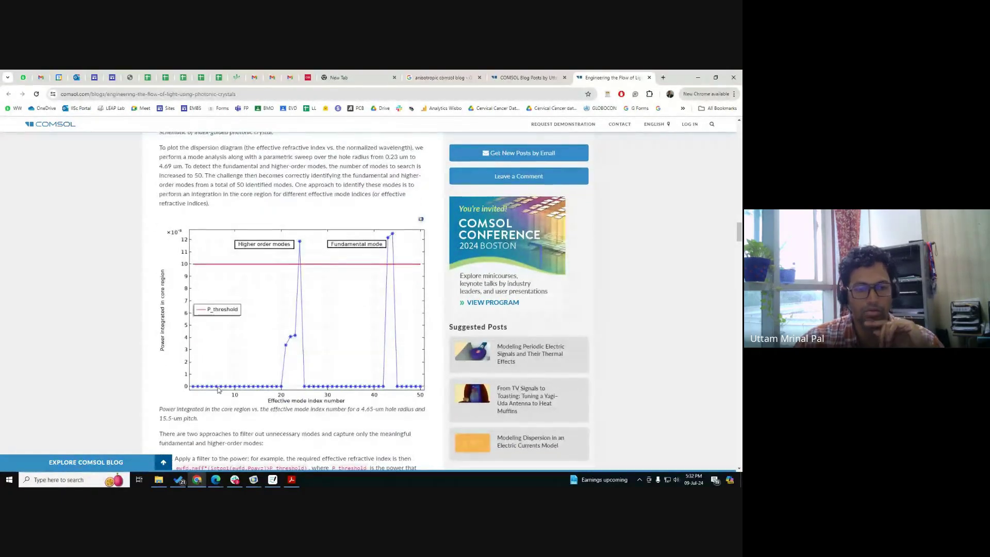
key("ctrl")
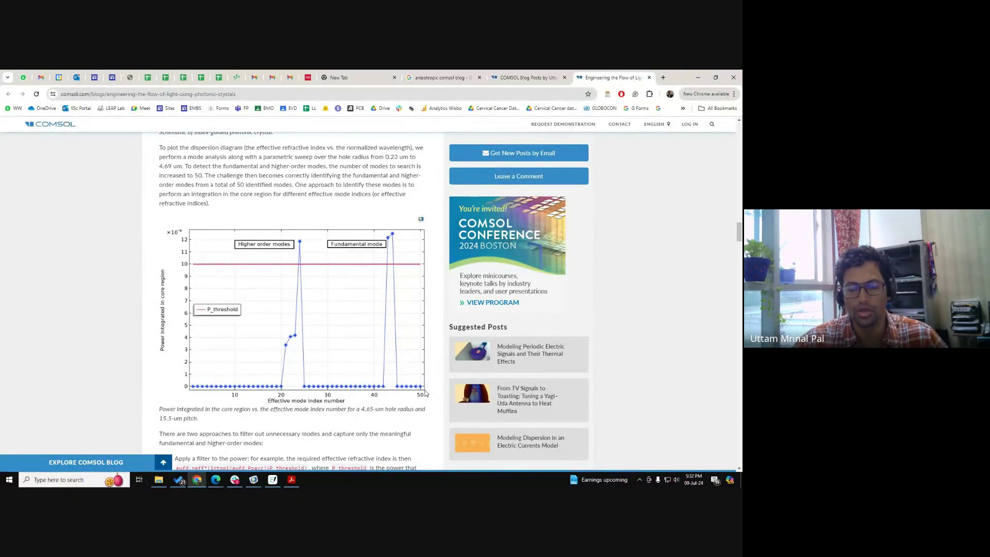
key("ctrl")
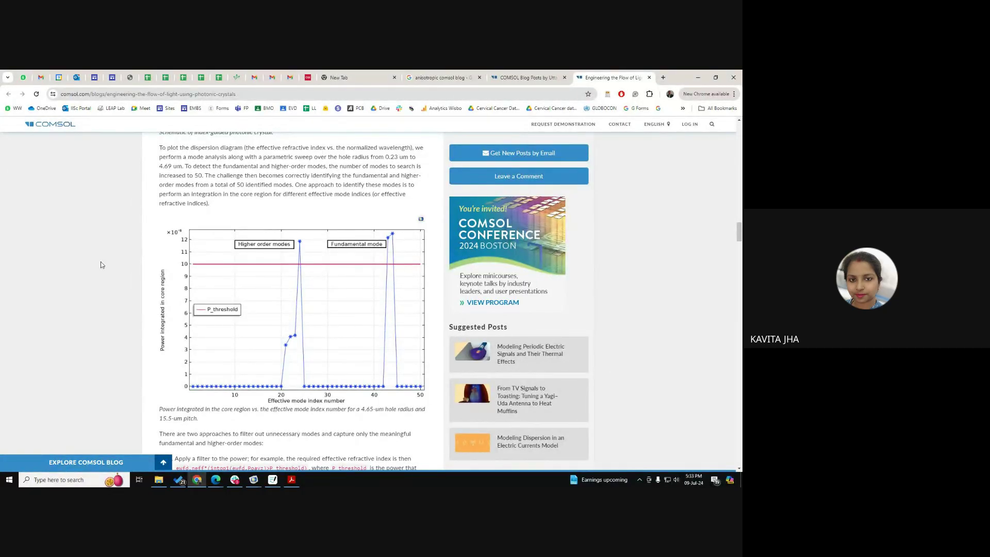
Step: Review the Modeling a Photonic Crystal Fiber section again and continue to the microstructured fiber mode plots above Analyzing a Photonic Band Gap
scroll(100, 265, "up", 4)
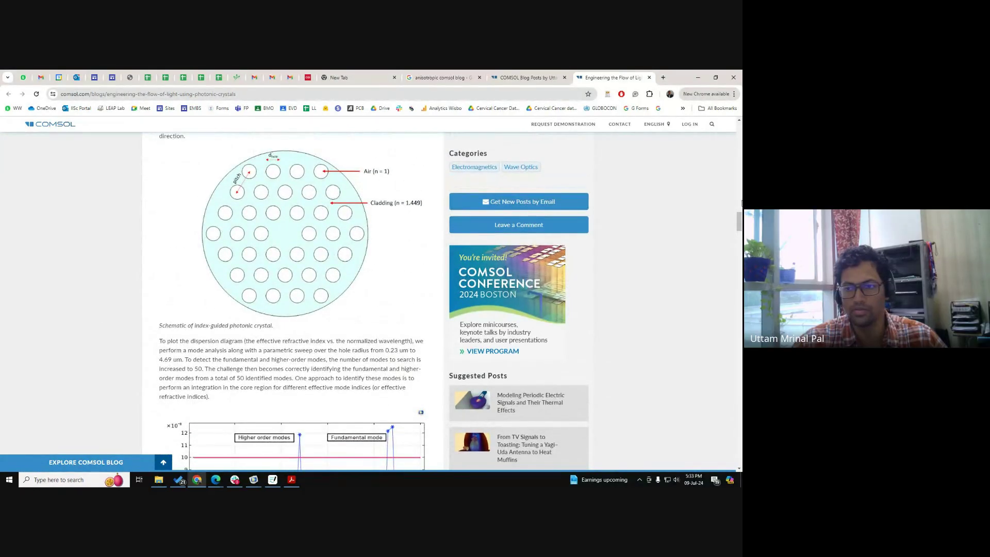
scroll(116, 311, "up", 3)
scroll(293, 302, "up", 1)
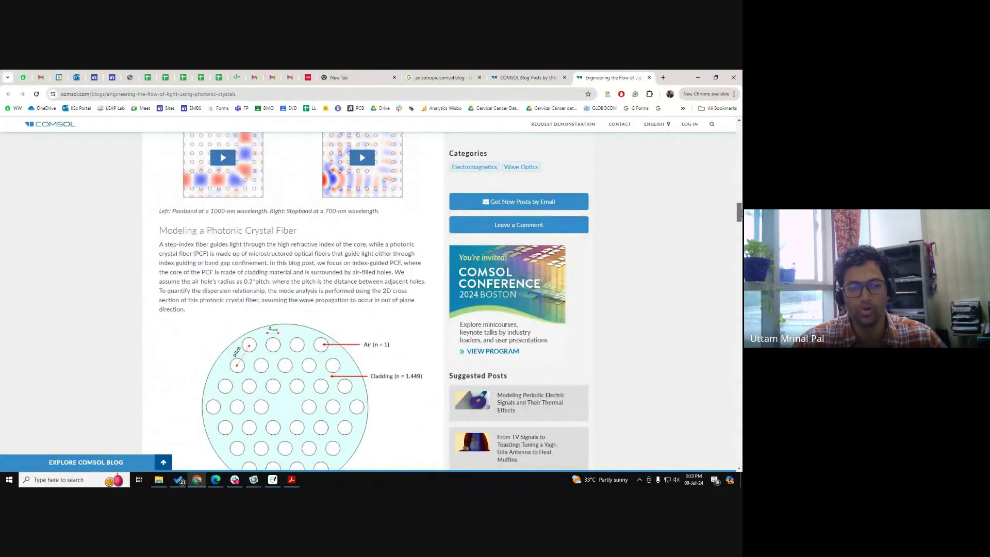
scroll(293, 302, "down", 15)
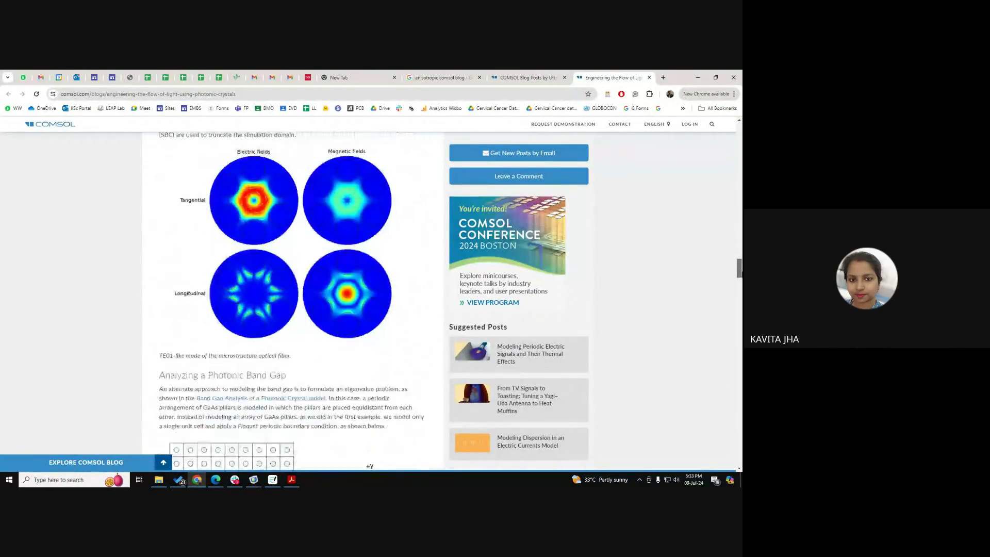
Step: Read the two mode-filtering approaches below the graph of core power versus effective mode index
scroll(309, 329, "up", 10)
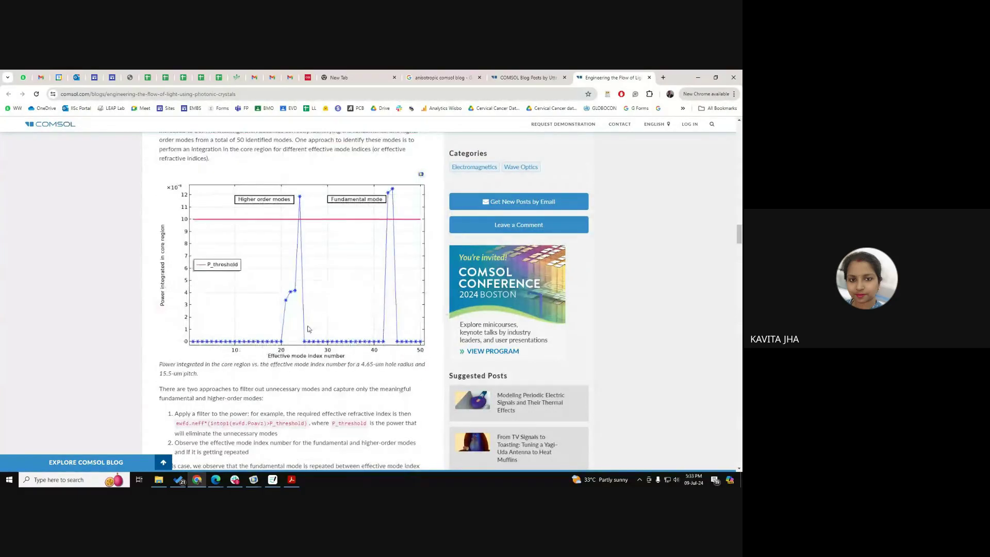
scroll(309, 329, "down", 2)
left_click_drag(179, 336, 370, 368)
left_click(346, 382)
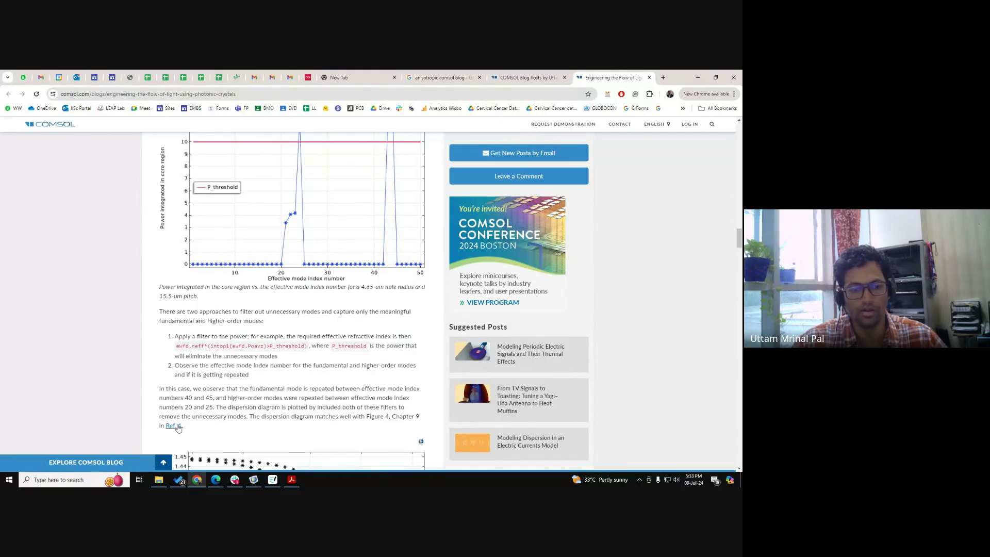
Step: Follow the Ref. 1 citation and read the Reference entry together with the related tutorial model links
left_click(176, 427)
scroll(237, 321, "up", 2)
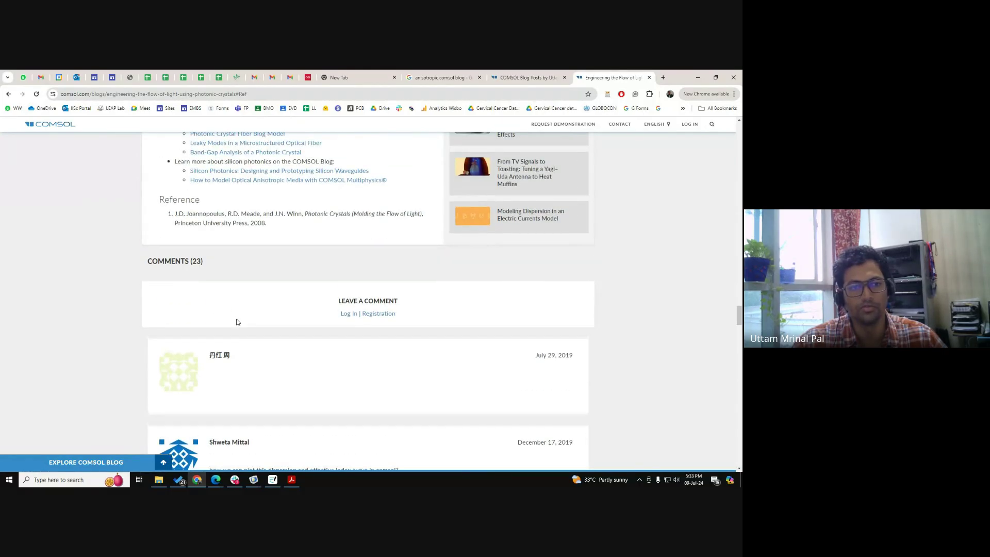
scroll(236, 322, "up", 1)
triple_click(247, 260)
left_click(128, 250)
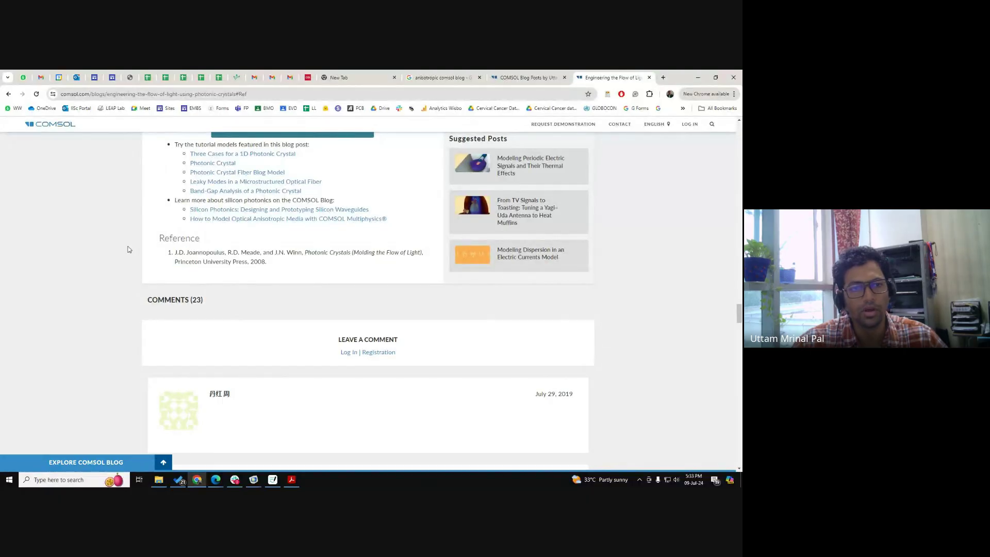
scroll(128, 250, "up", 1)
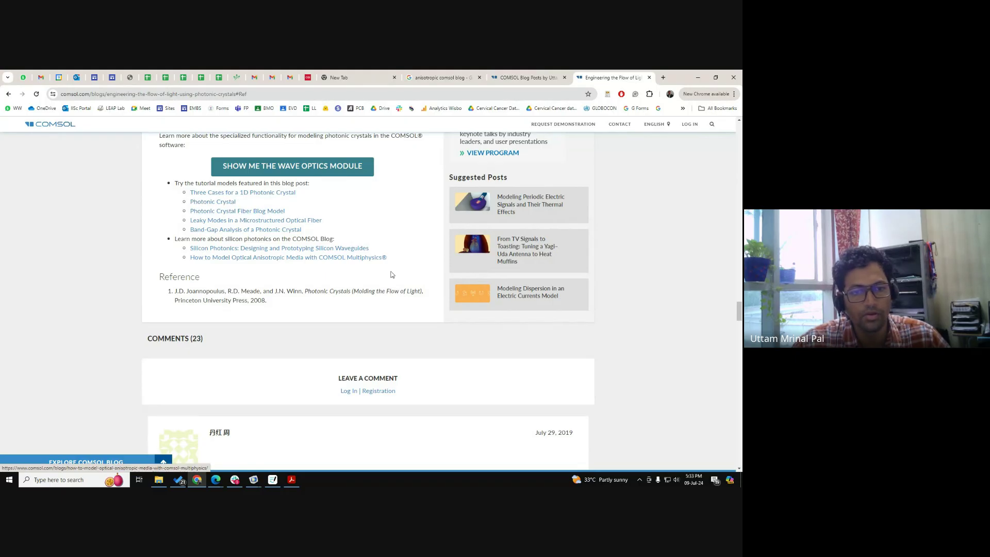
Step: Return to the Modeling a Photonic Crystal Fiber section and highlight its heading above the index-guided crystal schematic
left_click_drag(740, 317, 740, 236)
scroll(226, 336, "up", 4)
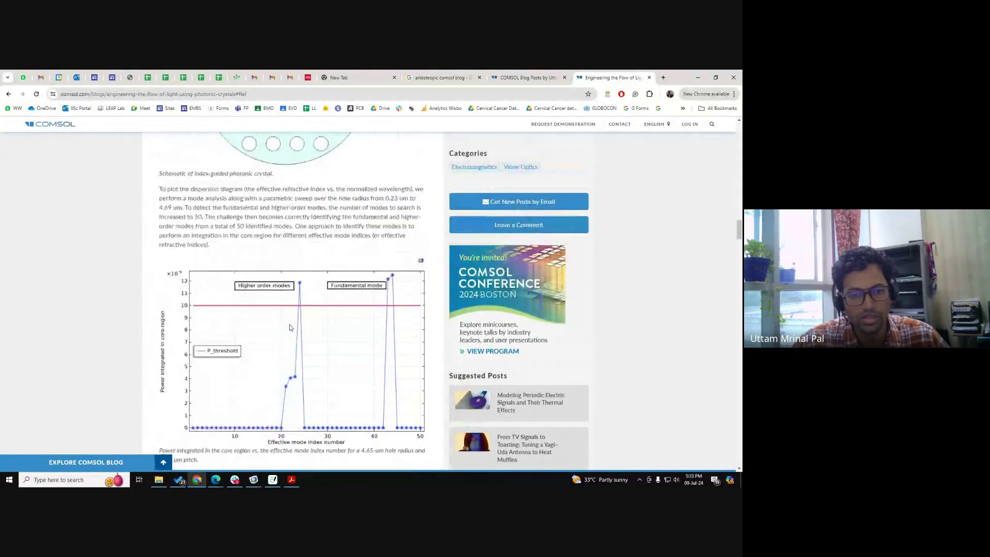
scroll(225, 285, "up", 3)
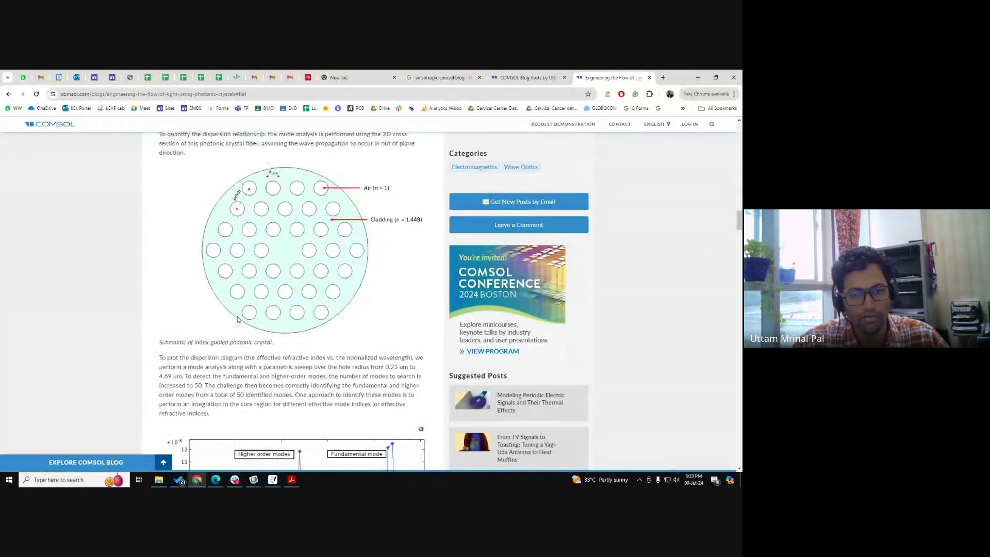
scroll(211, 282, "up", 1)
left_click_drag(173, 180, 324, 184)
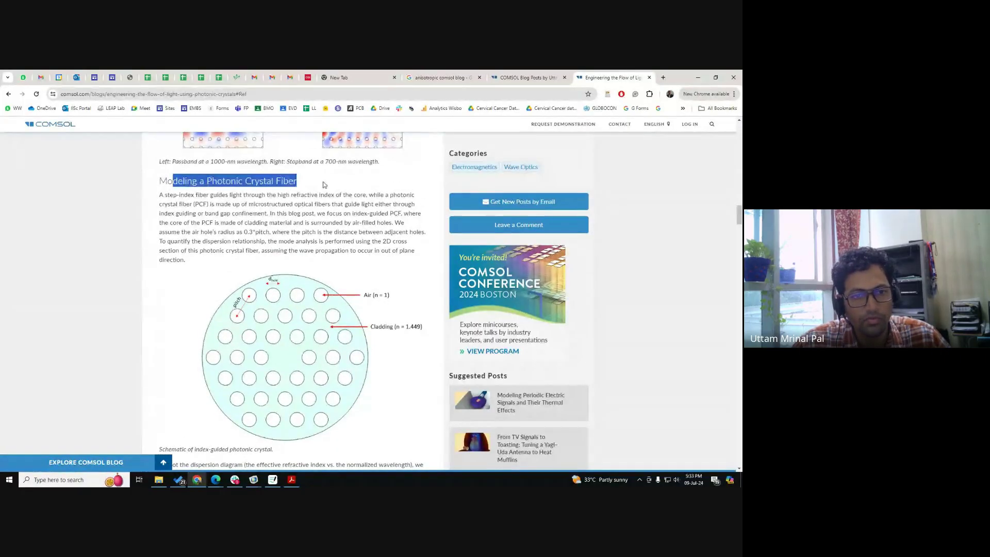
left_click(21, 316)
Step: Open the Photonic Crystal Fiber Blog Model from the post's Next Steps in a new tab and view its download files
scroll(65, 346, "down", 5)
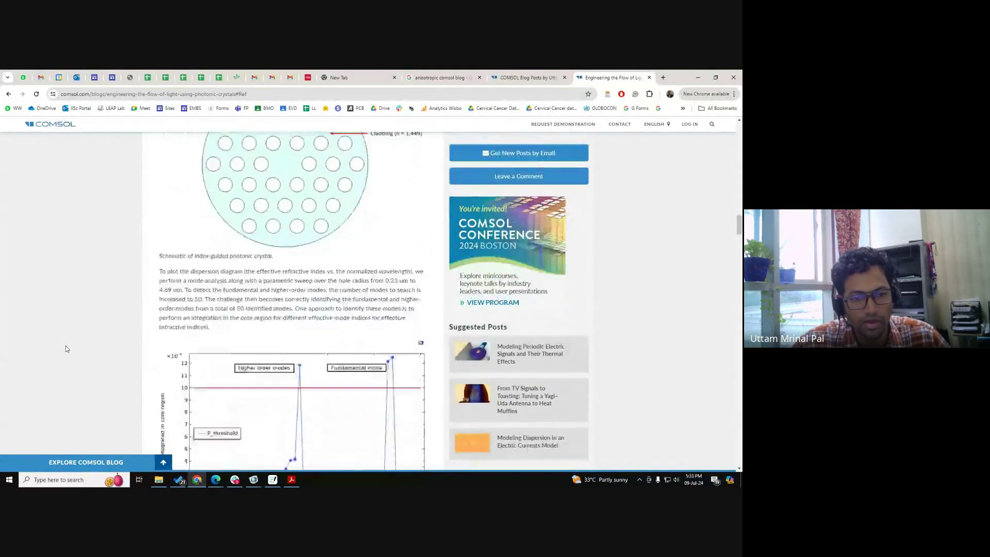
scroll(66, 345, "down", 10)
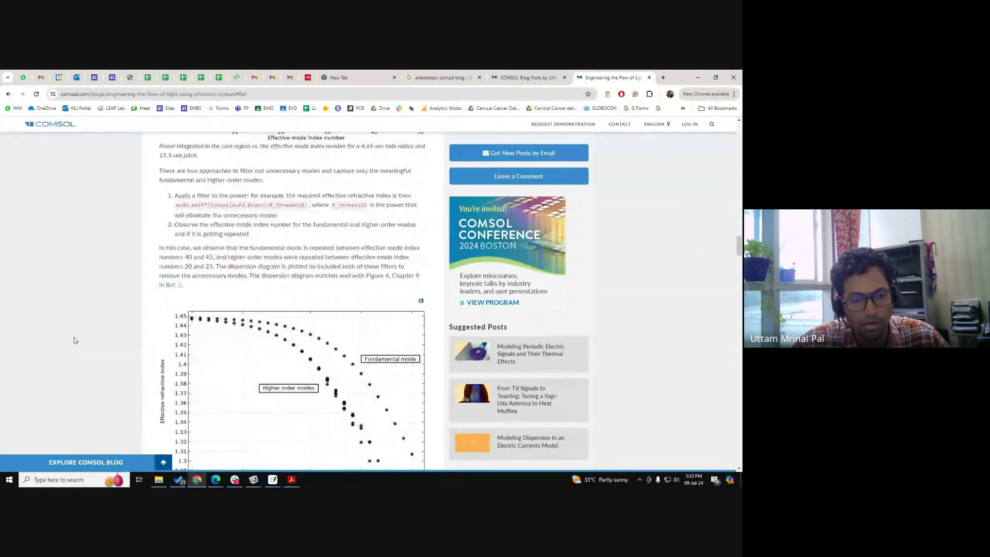
scroll(74, 340, "down", 15)
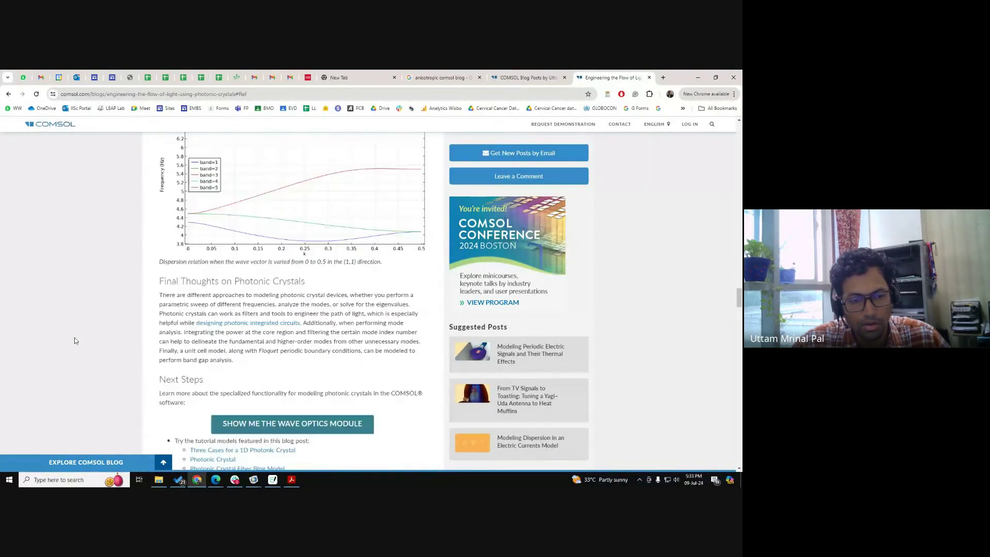
scroll(75, 341, "up", 1)
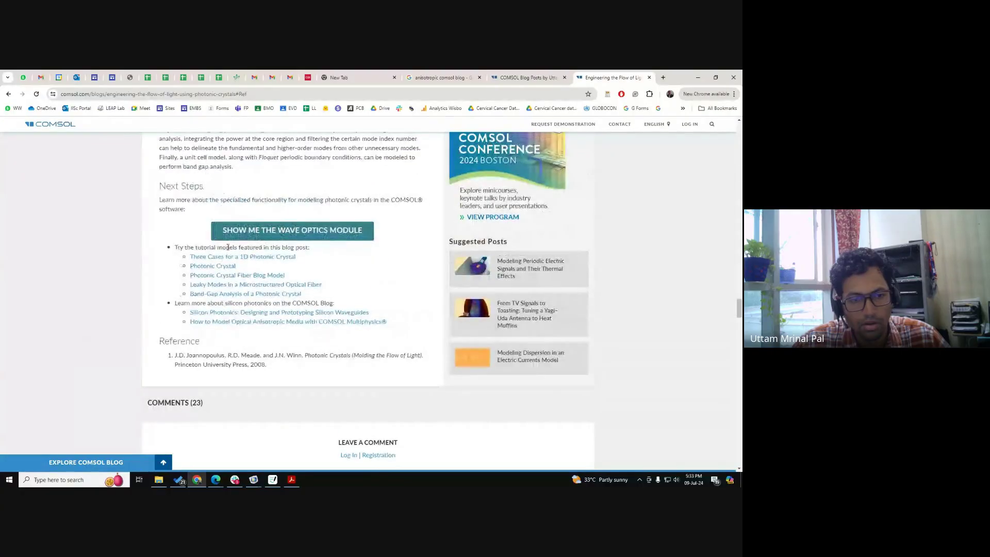
left_click(239, 276, "ctrl")
left_click(617, 76)
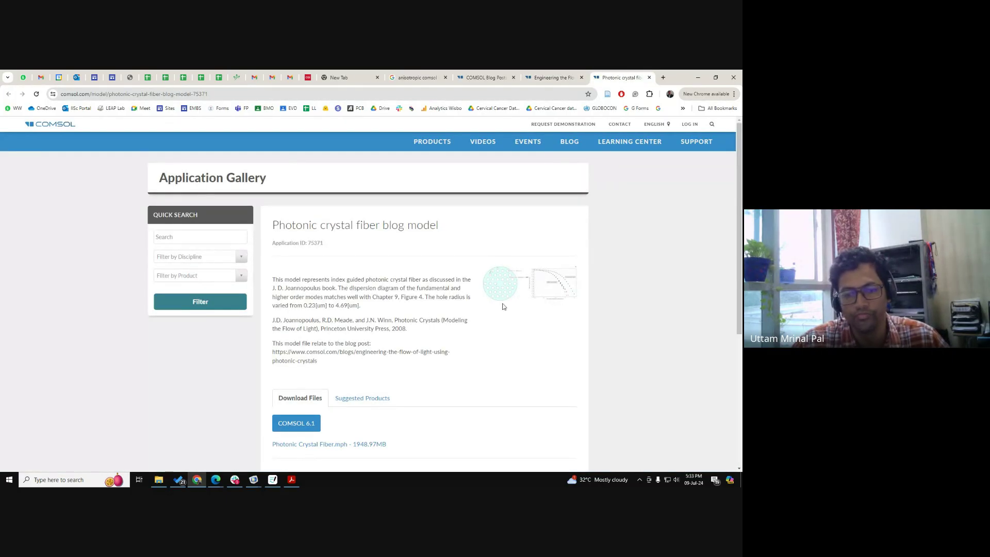
scroll(382, 381, "down", 1)
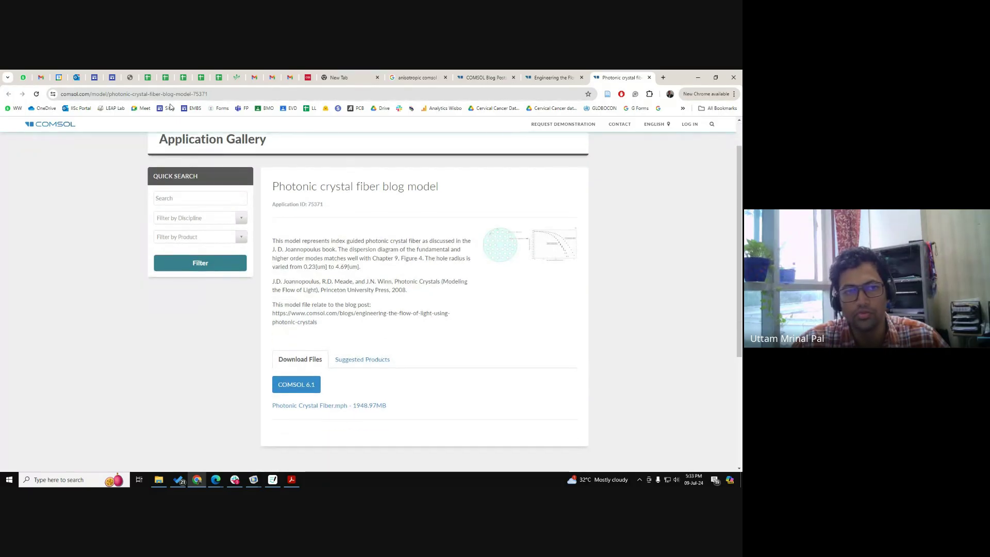
Step: Return to the photonic crystals blog post and copy its web address
left_click(552, 78)
left_click(196, 94)
key("ctrl+c")
Step: Examine the photonic crystal fiber's dispersion diagram and the core power graph with its P_threshold line
scroll(441, 245, "up", 10)
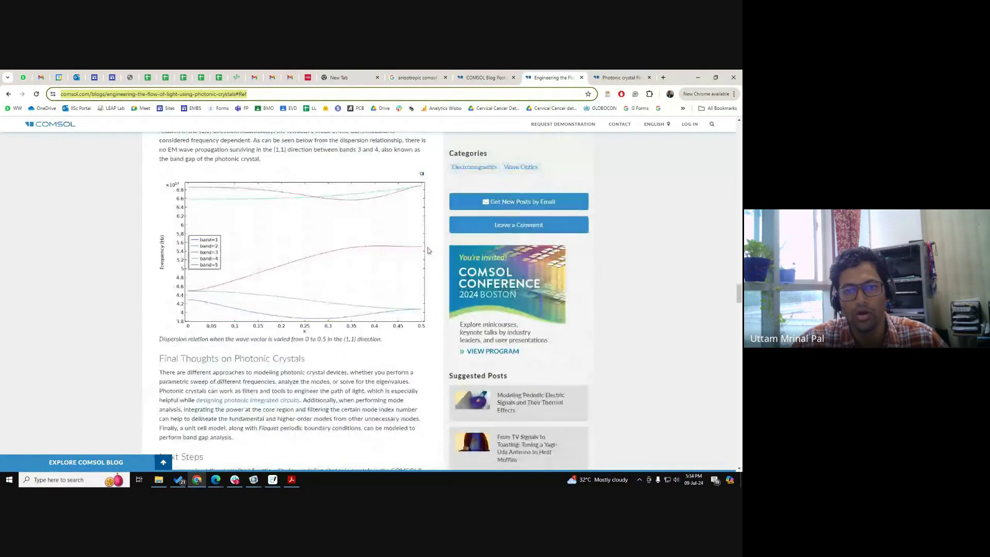
scroll(328, 339, "up", 5)
scroll(242, 278, "down", 10)
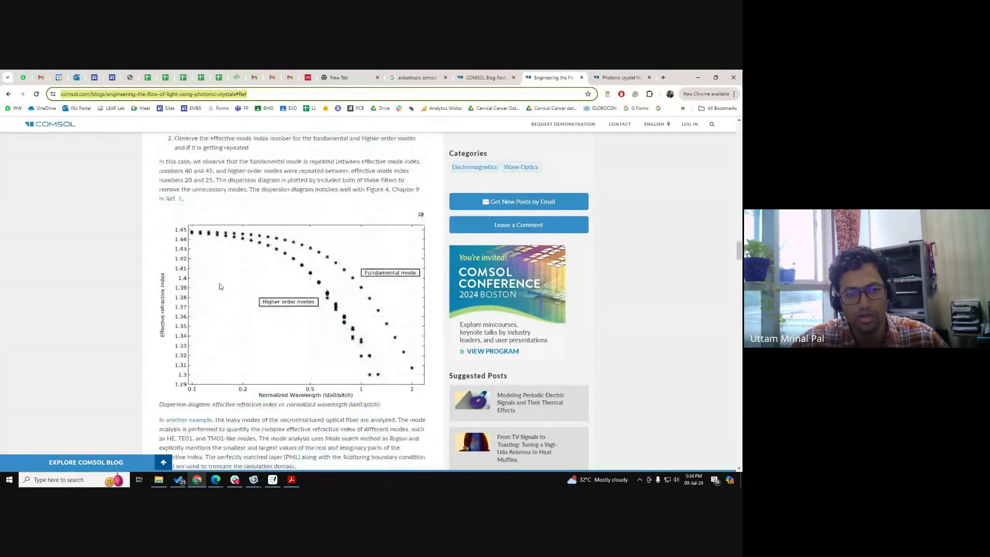
scroll(243, 276, "up", 5)
scroll(208, 264, "up", 3)
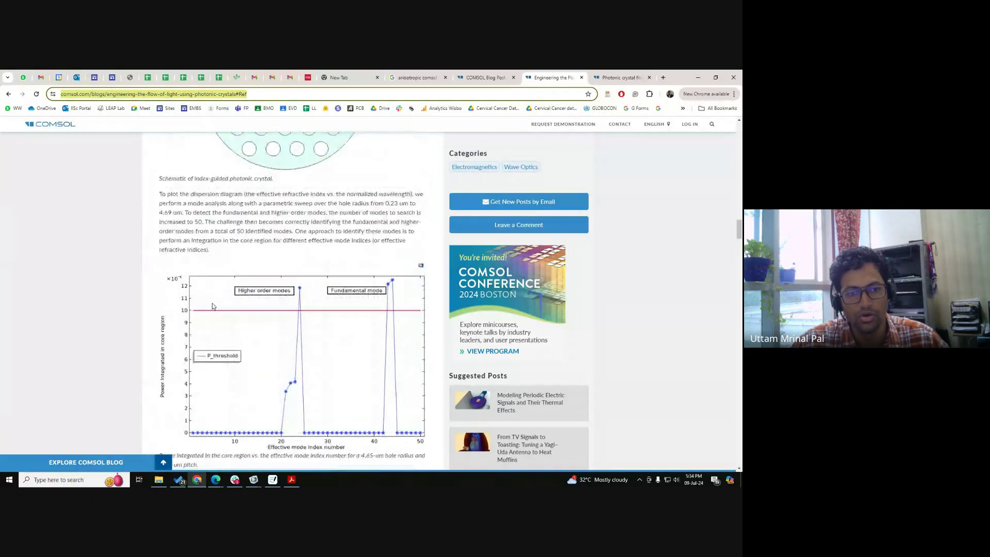
left_click(242, 340)
scroll(259, 313, "down", 1)
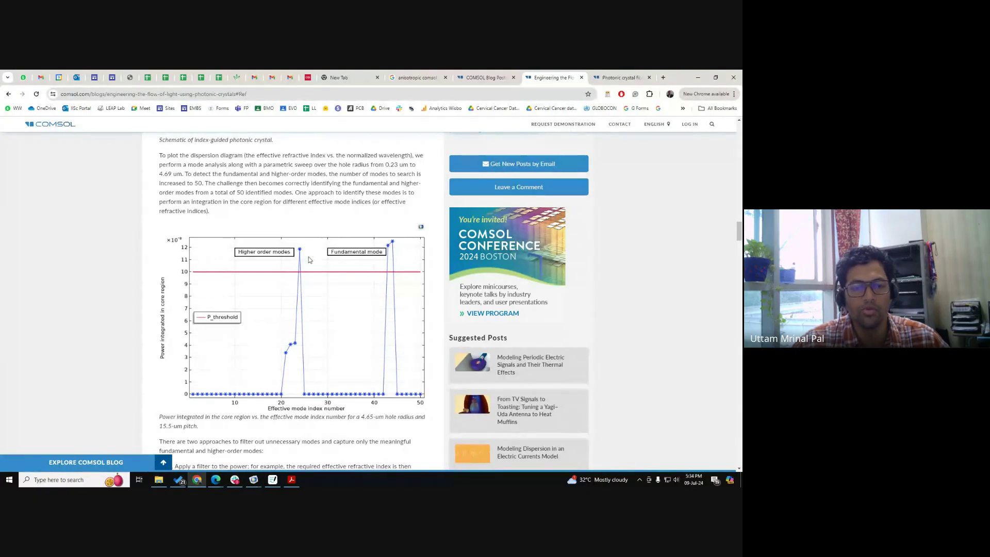
scroll(318, 368, "down", 1)
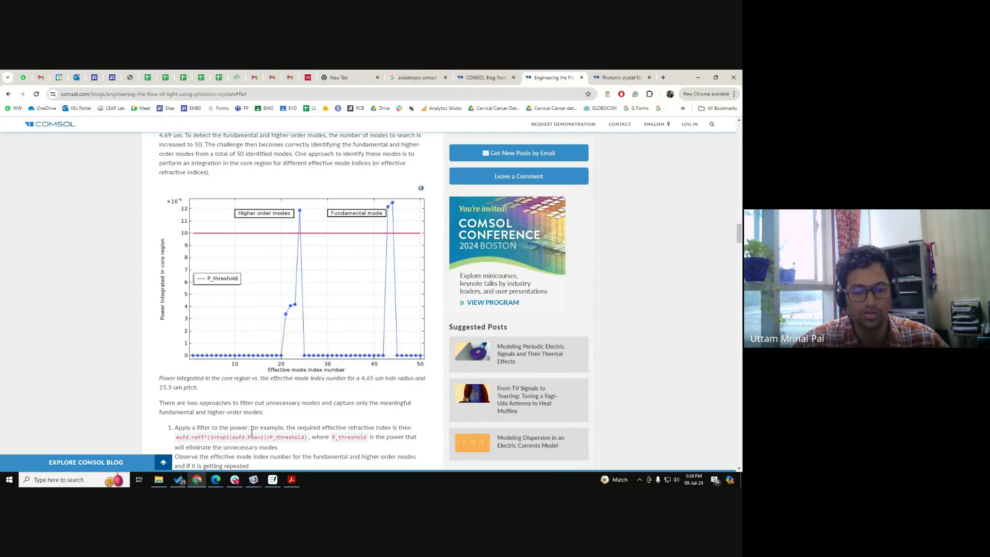
Step: Switch to the Google Meet call and send the copied blog post link as an in-call message
mouse_move(216, 480)
left_click(173, 445)
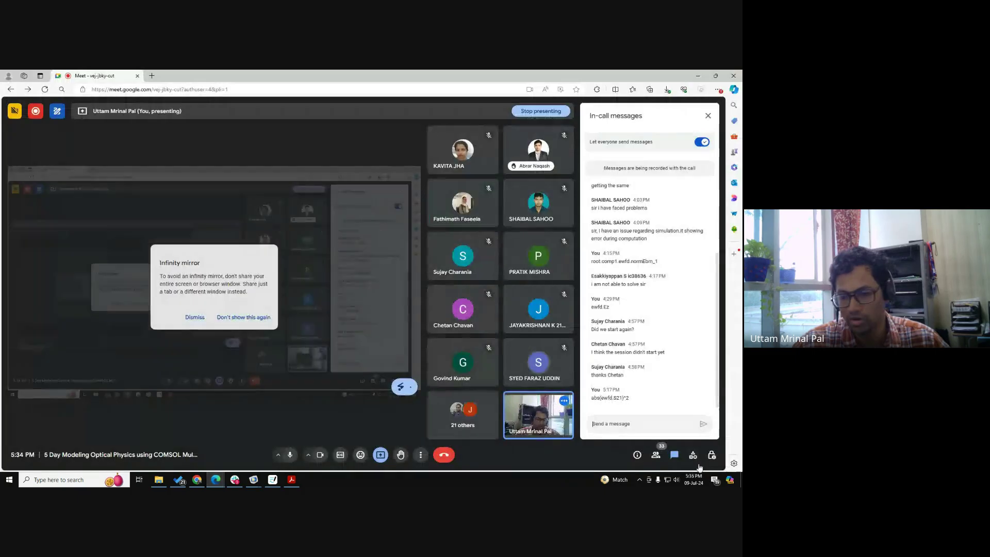
key("ctrl+v")
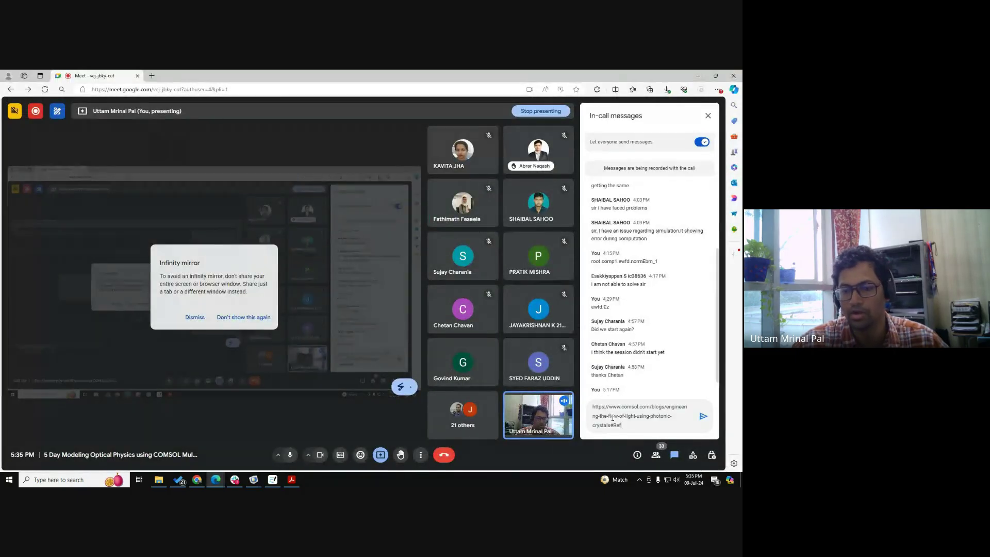
key("Return")
Step: Share the Photonic crystal fiber blog model page's link in the Google Meet chat and return to the model page in Chrome
key("alt+Tab")
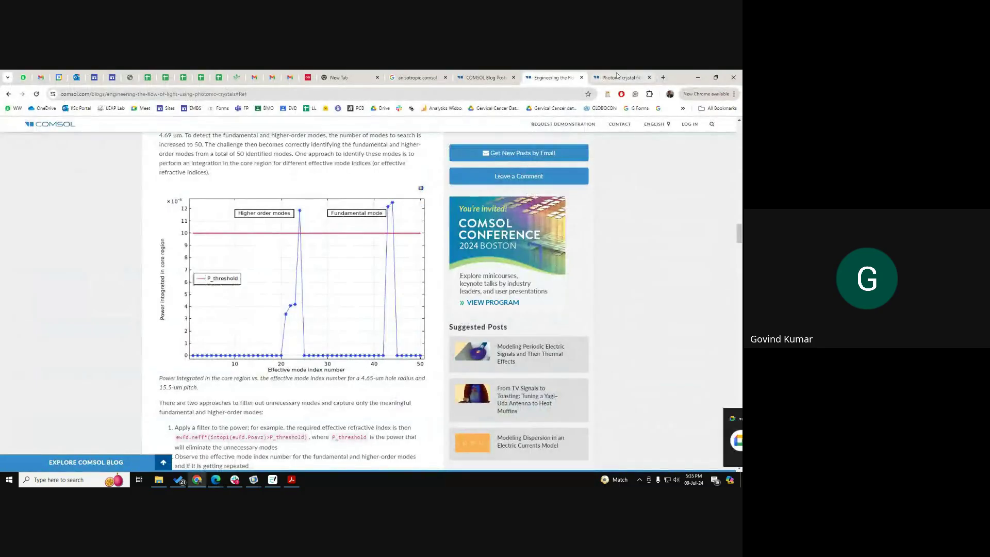
left_click(619, 77)
key("ctrl+l")
key("alt+Tab")
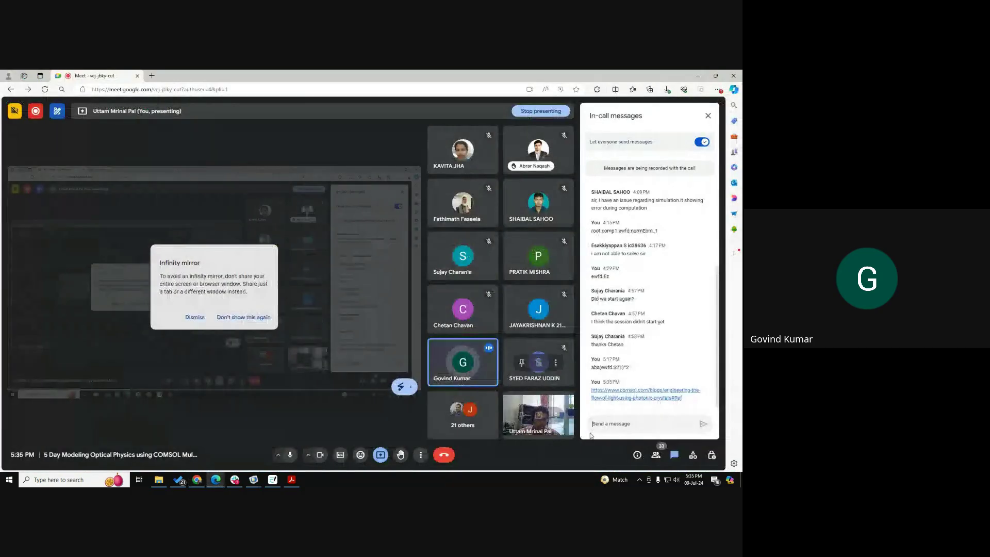
type("https://www.comsol.com/model/photonic-crystal-fiber-blog-model-75371")
key("Return")
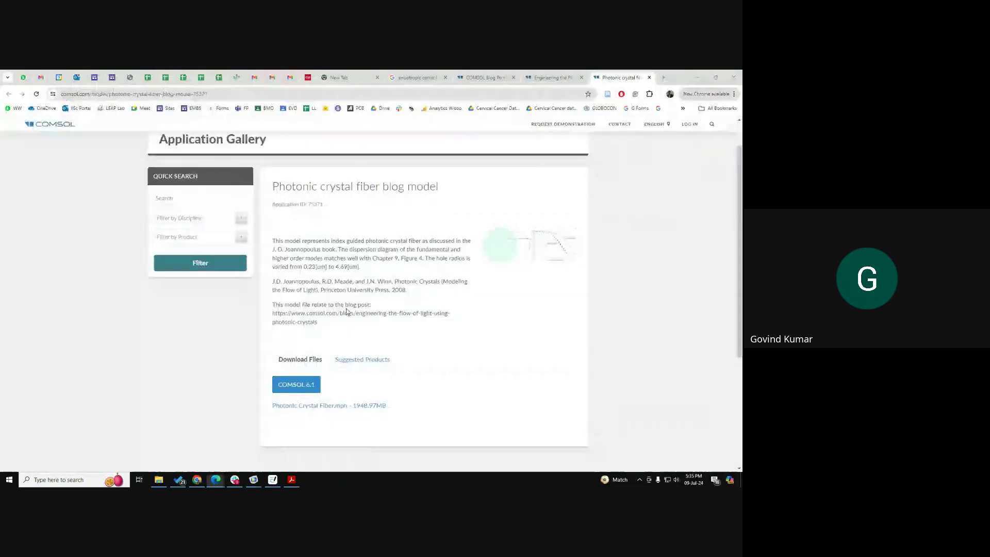
key("alt+Tab")
left_click(351, 305)
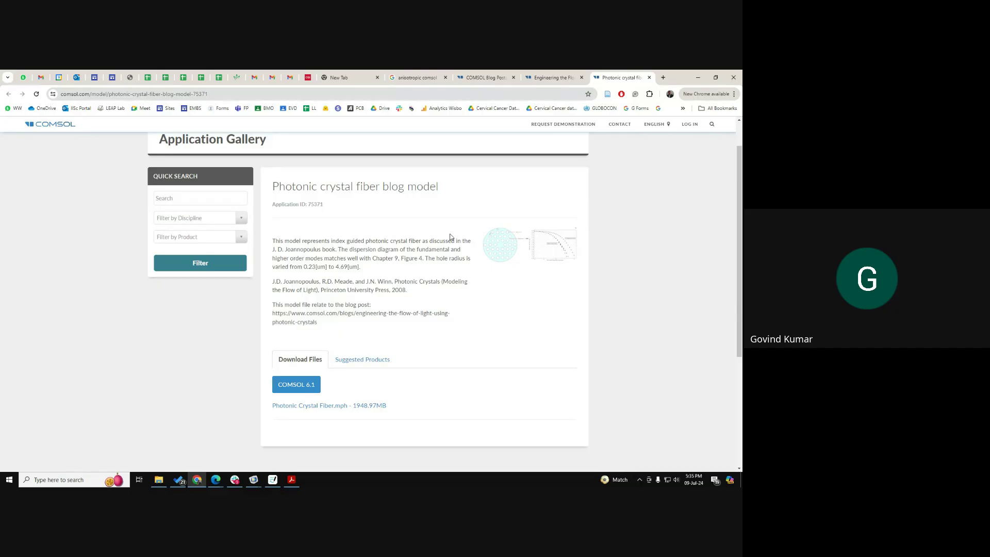
Step: Look through the photonic crystals blog post again, from Introducing the Photonic Crystal to Next Steps and back to Bending Light with a Photonic Crystal
left_click(557, 84)
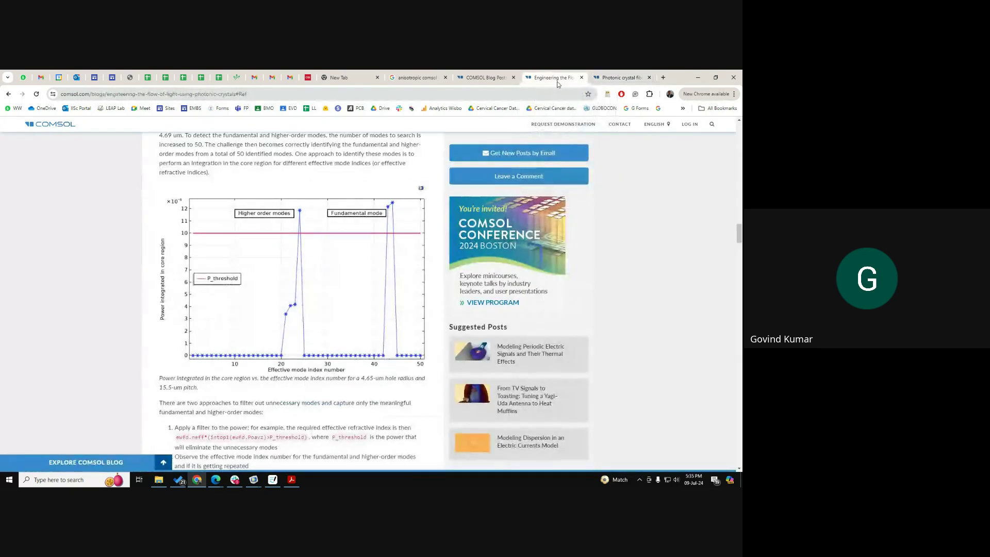
scroll(106, 264, "up", 10)
scroll(107, 265, "up", 20)
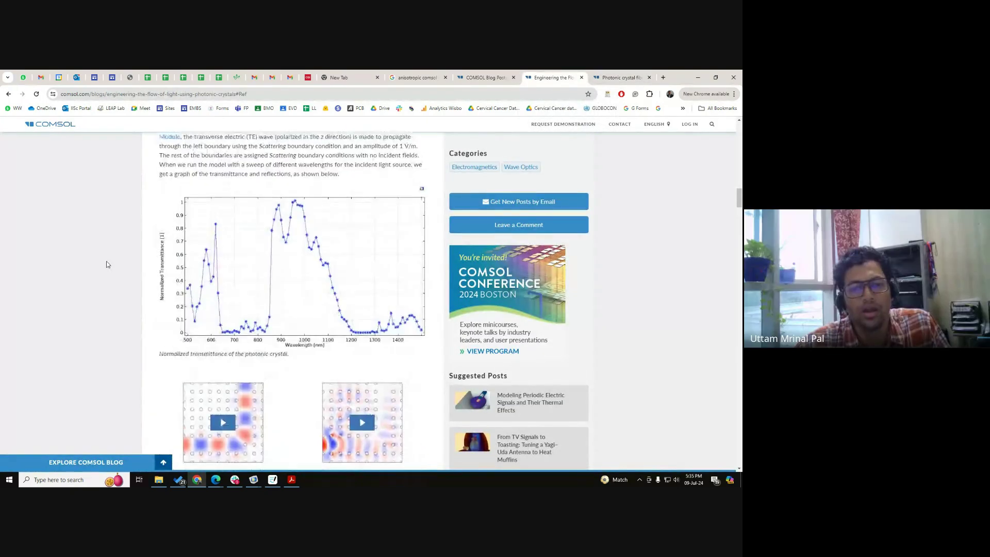
scroll(107, 265, "up", 5)
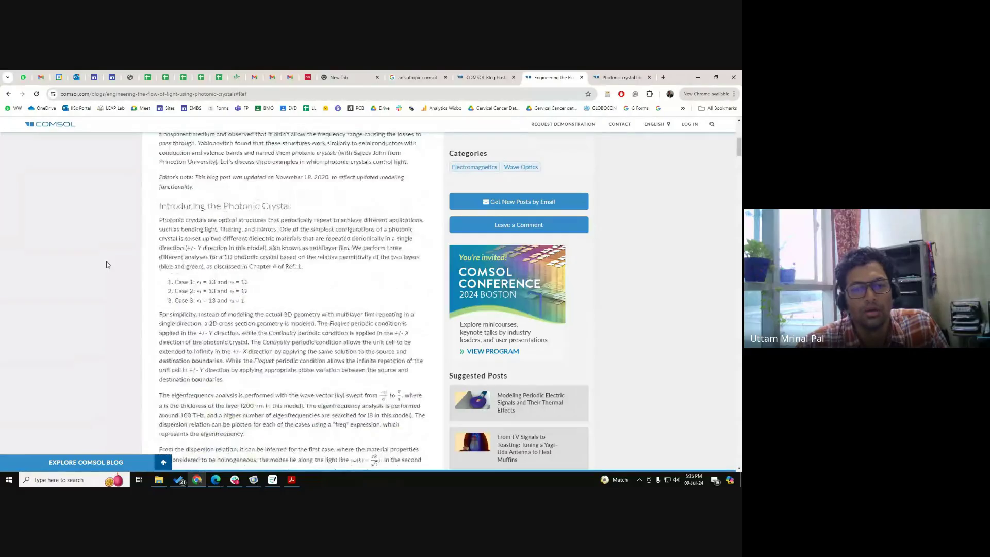
scroll(107, 265, "down", 20)
scroll(108, 265, "down", 20)
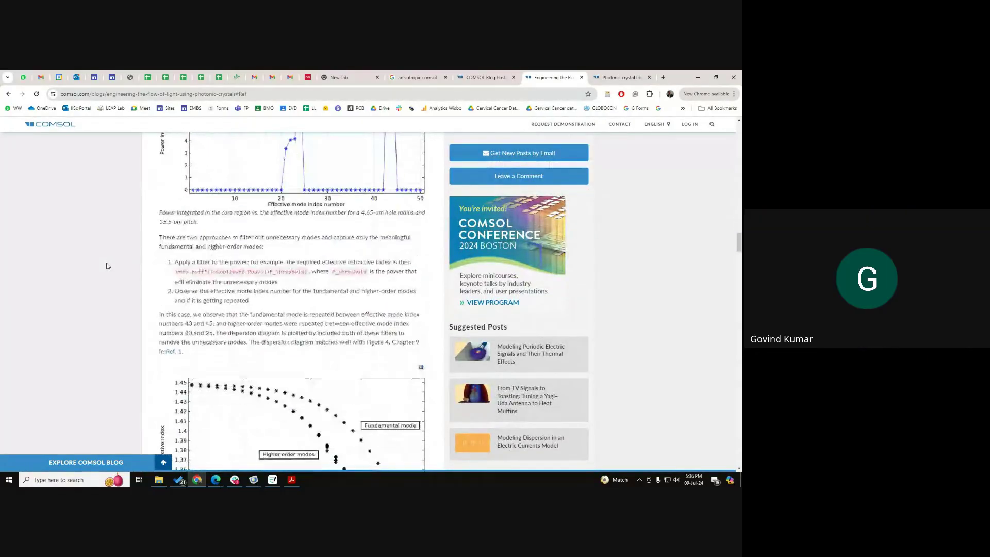
scroll(107, 266, "down", 3)
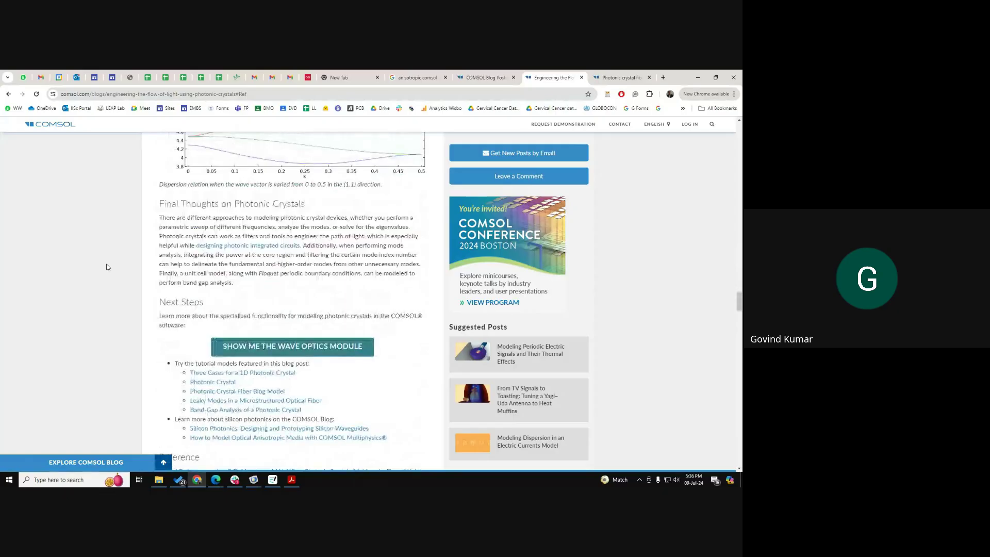
scroll(107, 267, "up", 15)
scroll(106, 267, "up", 15)
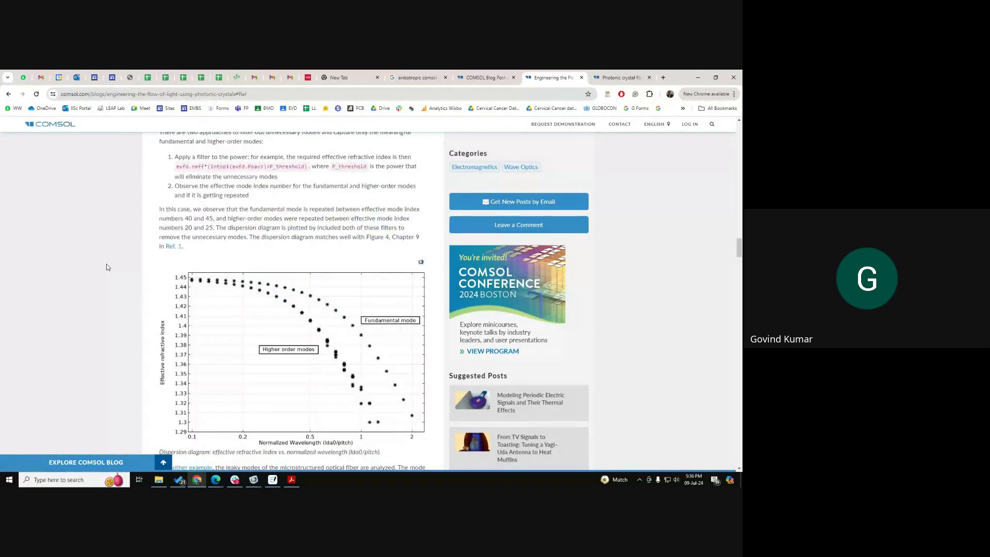
scroll(107, 267, "up", 15)
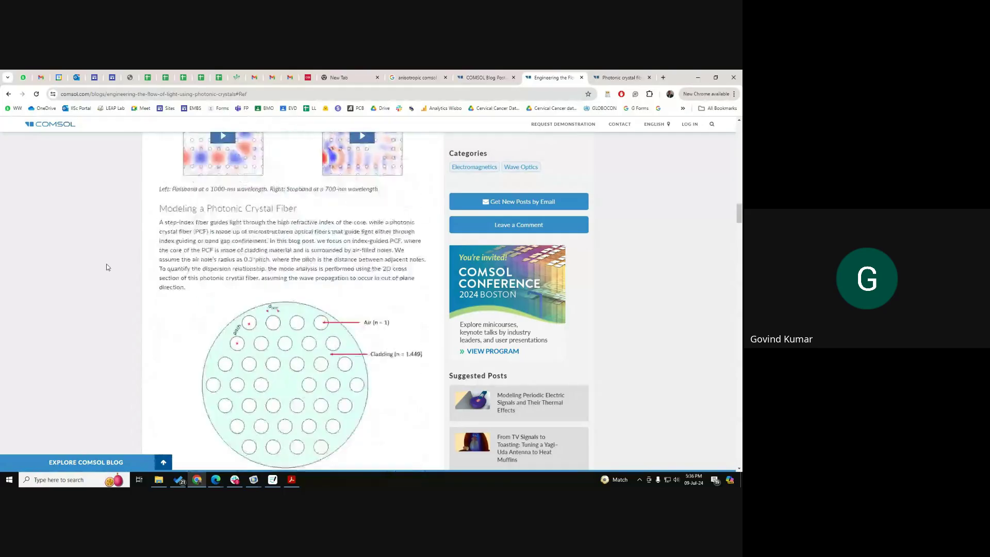
scroll(106, 266, "up", 15)
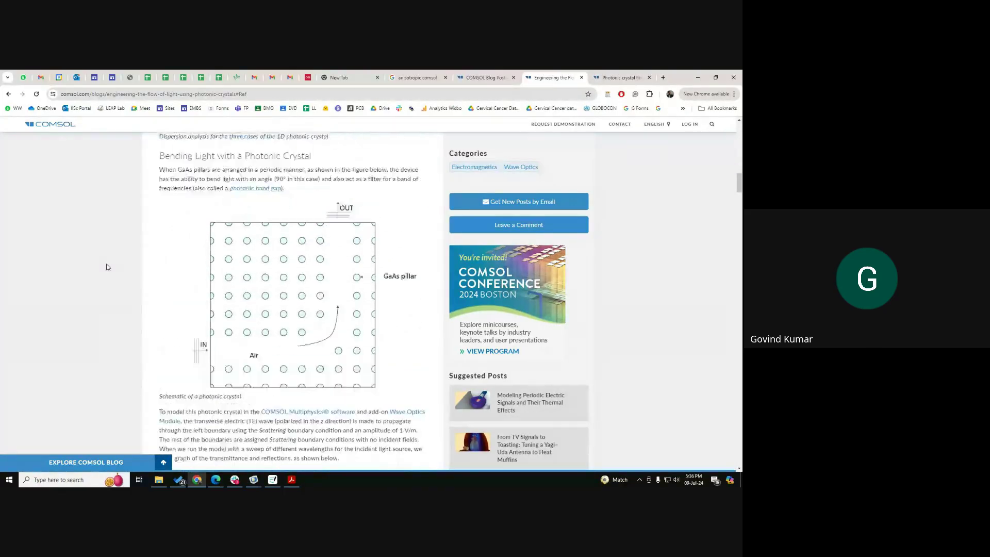
scroll(106, 267, "down", 5)
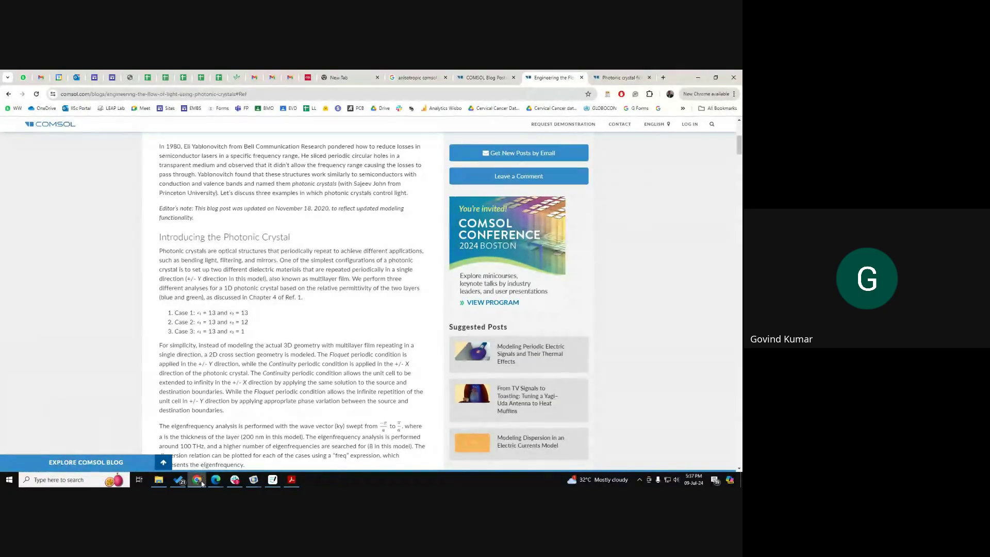
Step: Switch to the Google Meet call to view the participants and in-call messages
mouse_move(216, 480)
left_click(289, 437)
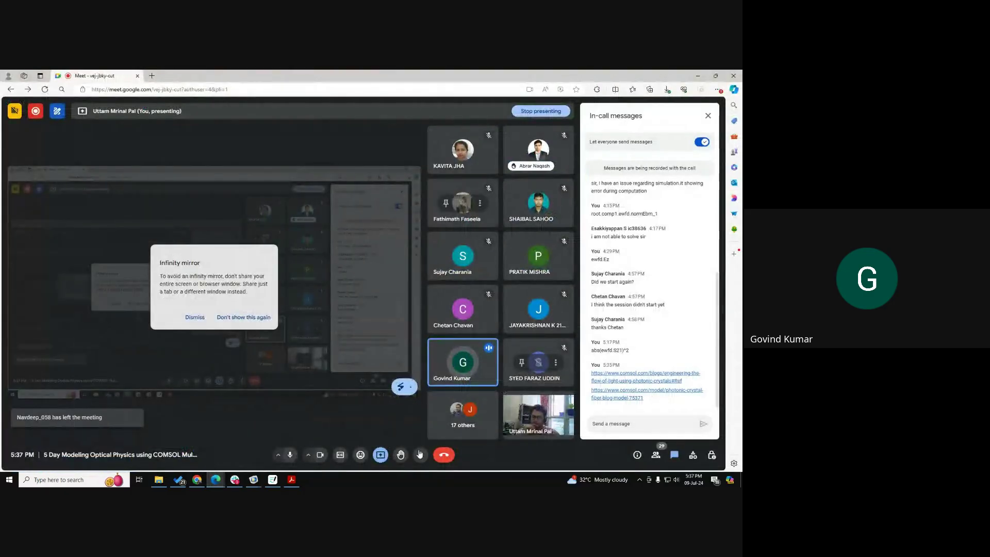
Step: Switch to the Untitled.mph model in COMSOL and set the desired number of modes to 10 in both Boundary Mode Analysis steps
left_click(381, 454)
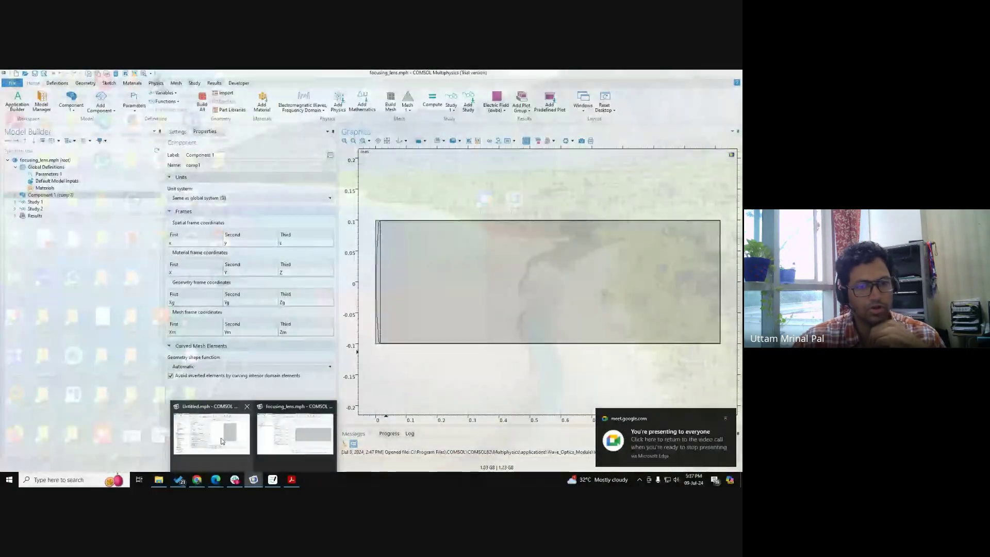
left_click(212, 433)
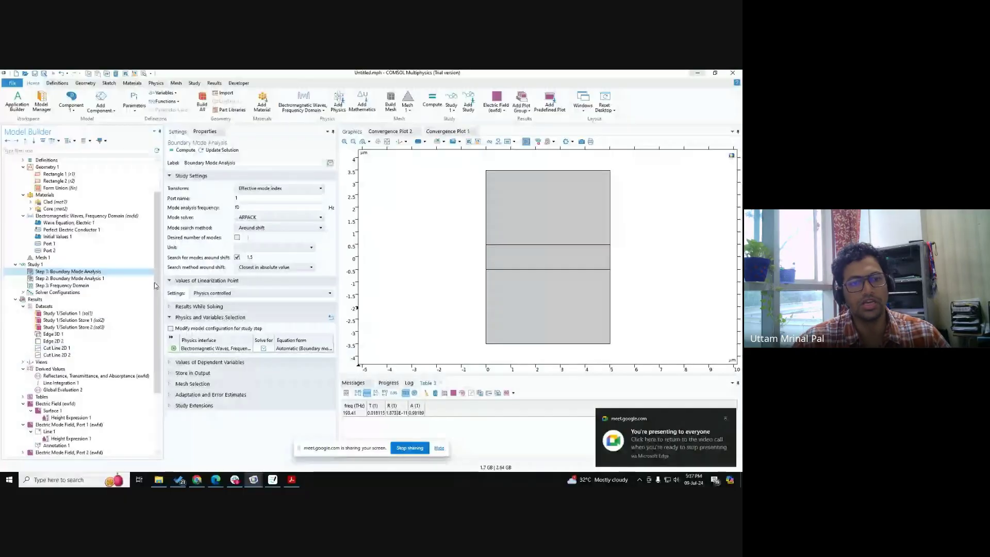
left_click(237, 237)
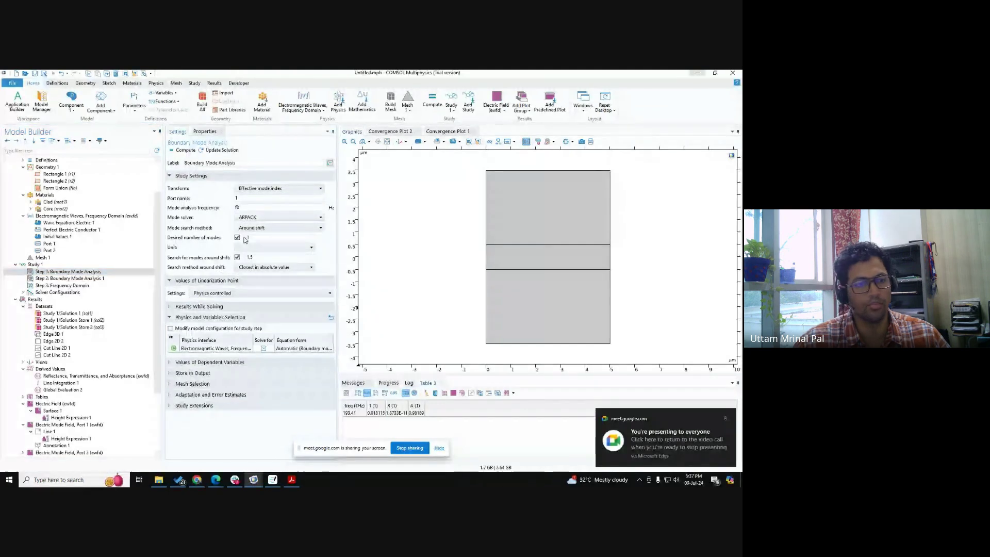
left_click(259, 238)
left_click(67, 279)
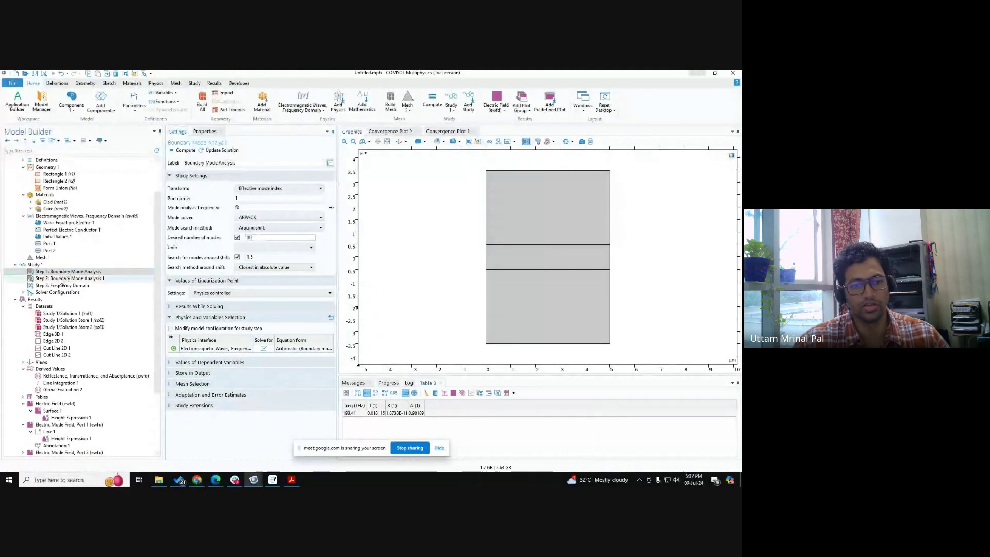
left_click(264, 238)
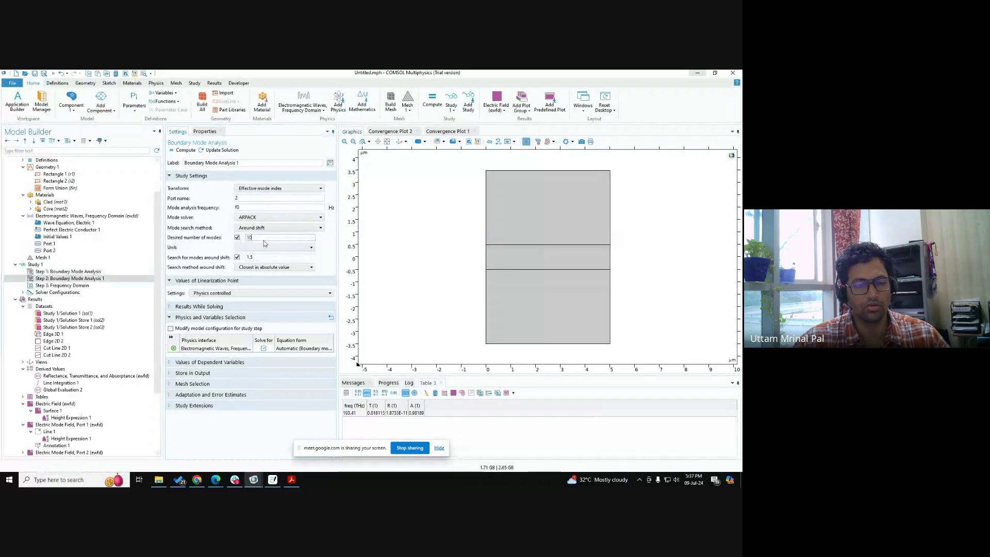
left_click(184, 150)
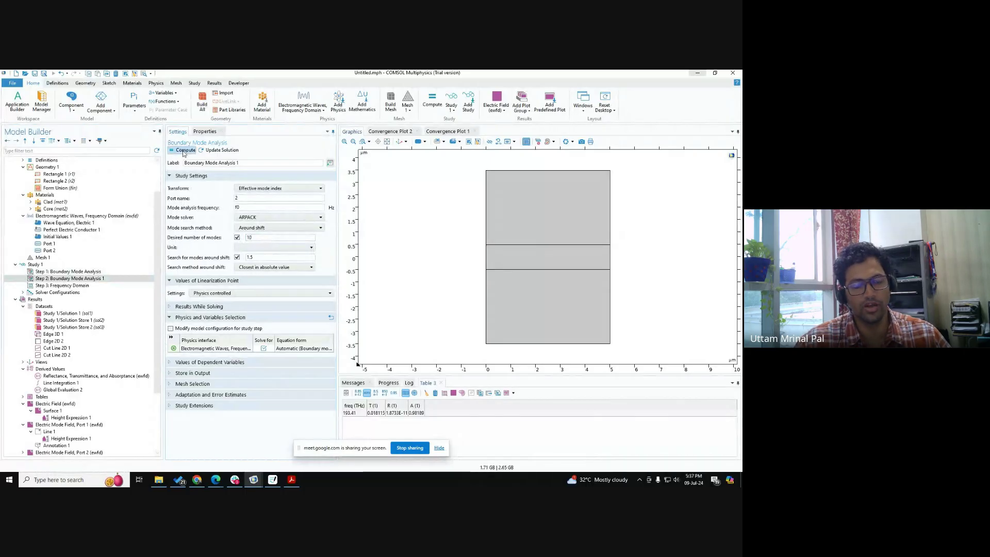
left_click(248, 238)
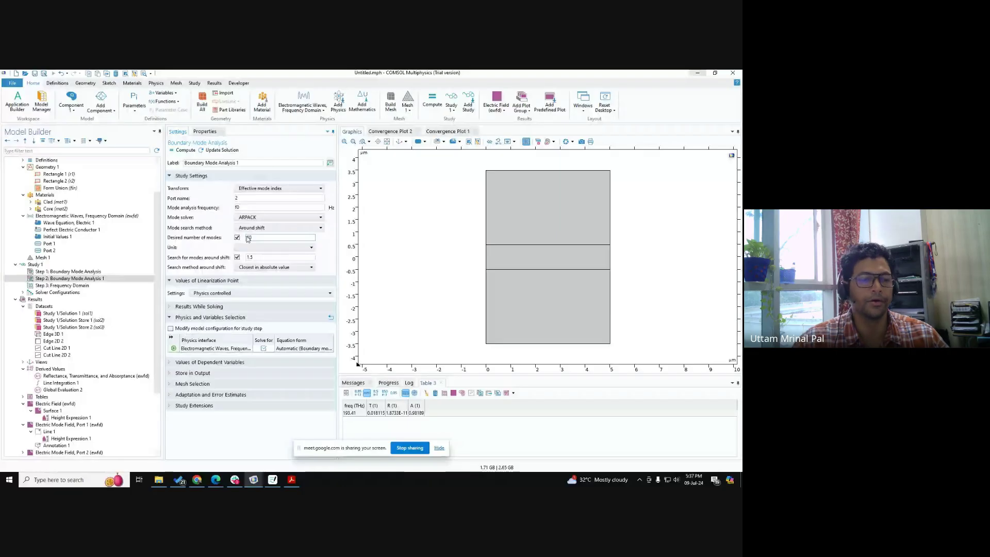
Step: Disable the Frequency Domain step of Study 1
left_click(86, 286)
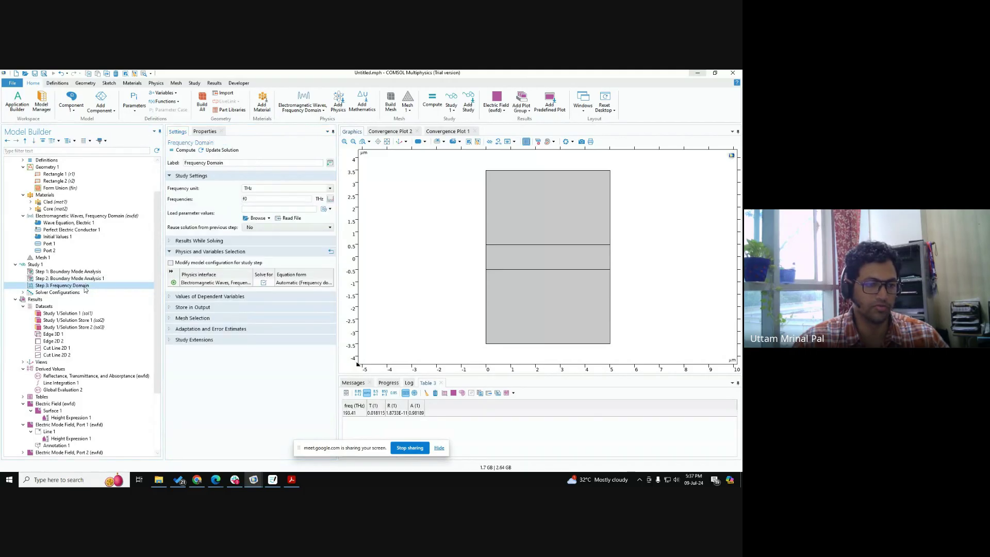
right_click(85, 288)
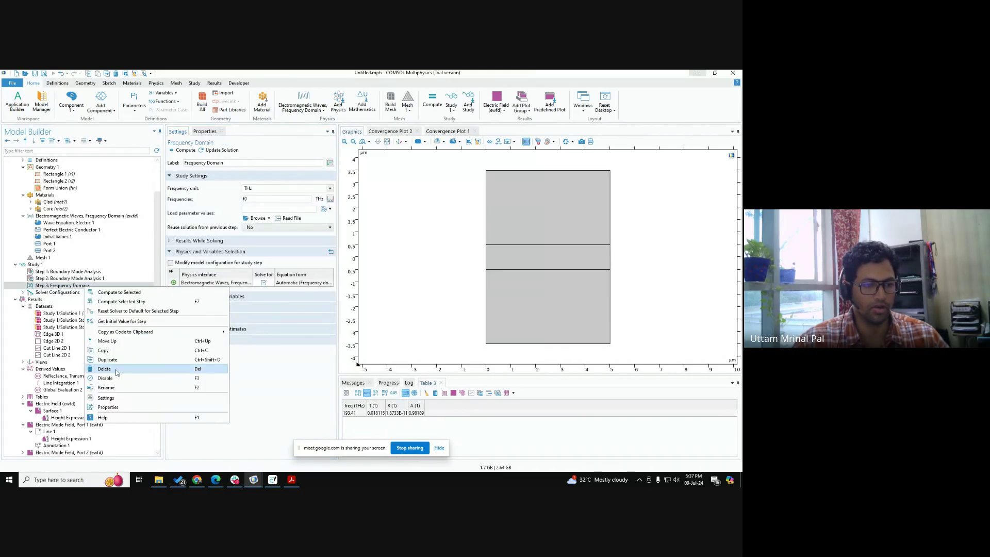
left_click(77, 287)
Step: Recheck the desired number of modes in the Boundary Mode Analysis steps, compute Study 1, and hide the screen-sharing notice
left_click(72, 272)
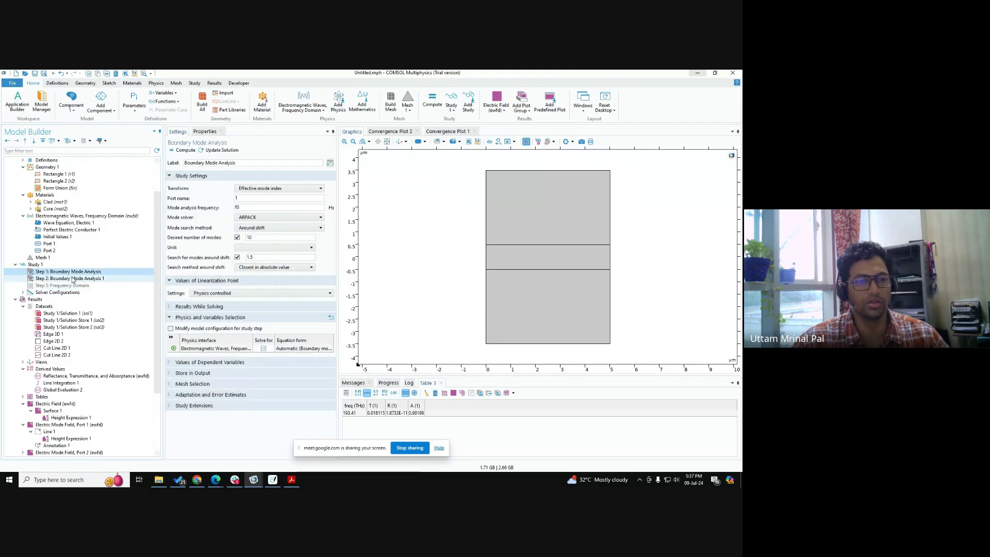
left_click(73, 278)
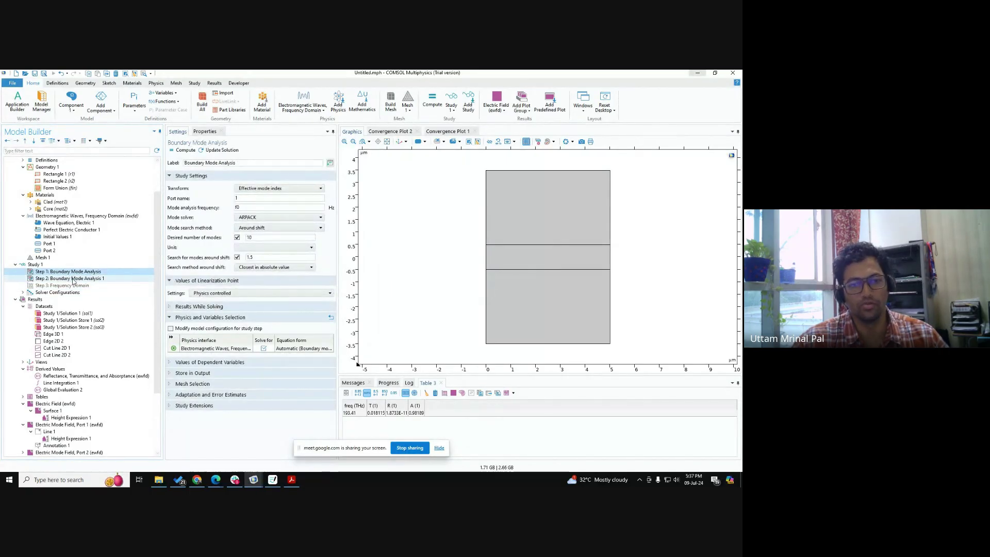
left_click(249, 237)
left_click_drag(257, 236, 201, 238)
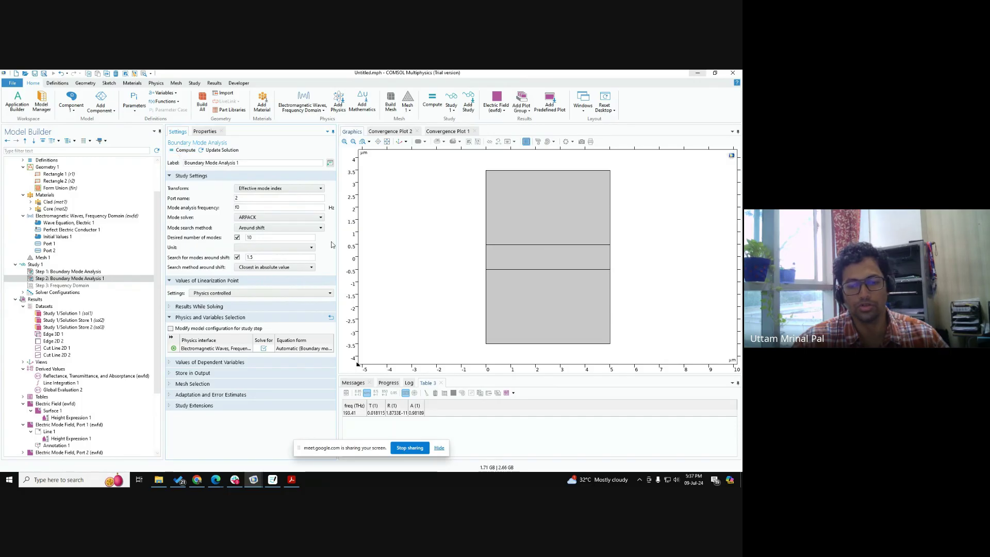
left_click(439, 447)
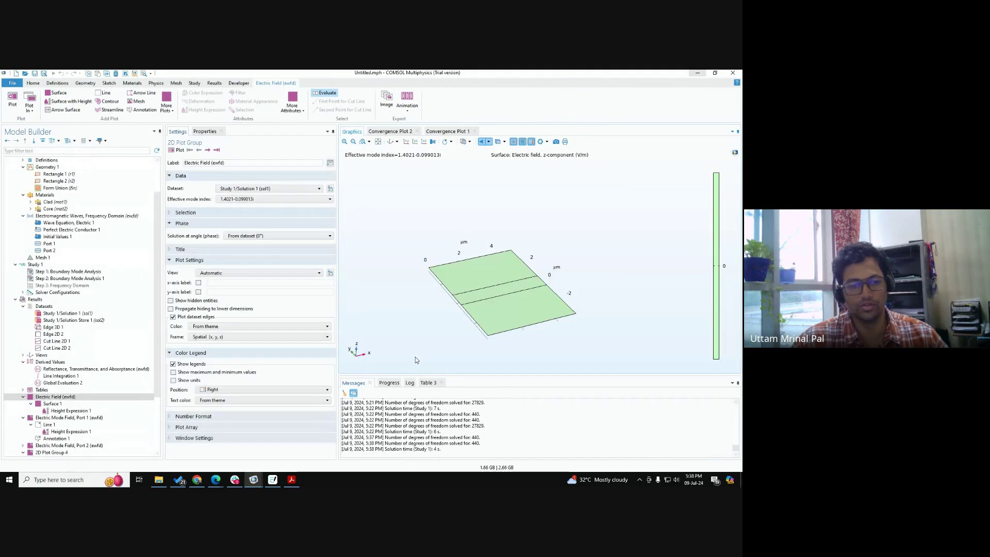
Step: Display the Electric Mode Field, Port 1 plot and advance it to effective mode index 1.1086-0.082025i
scroll(51, 360, "down", 3)
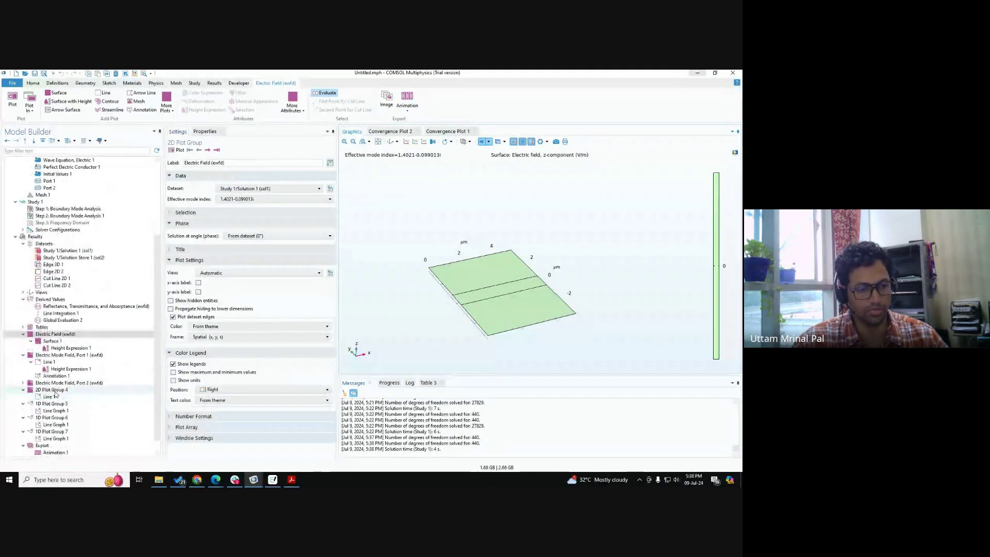
left_click(50, 356)
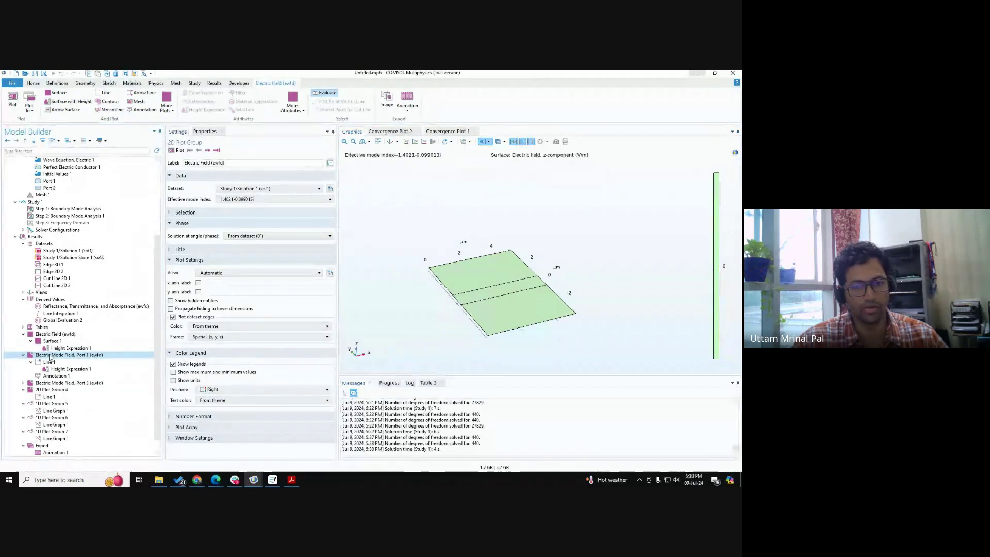
left_click(330, 199)
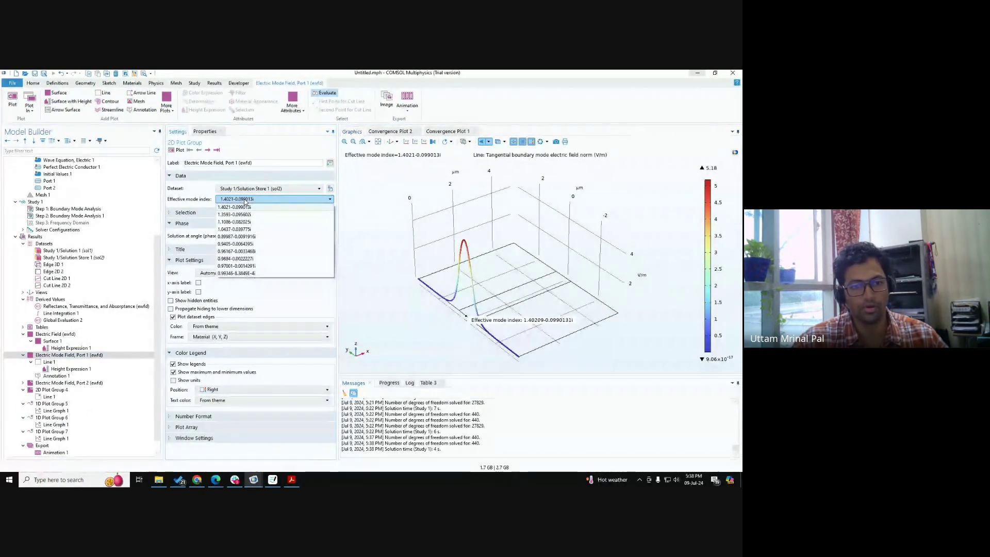
left_click(221, 208)
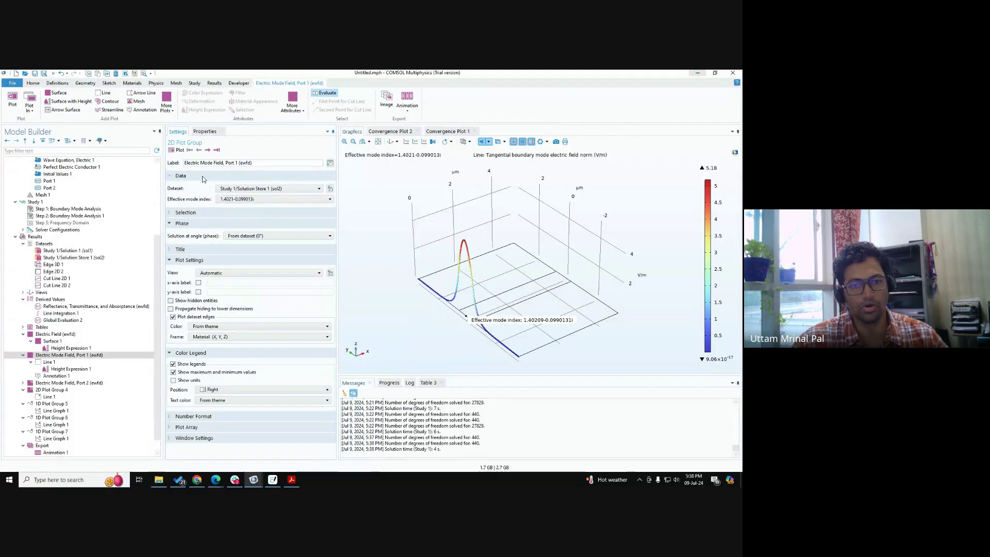
left_click(208, 150)
left_click_drag(462, 281, 510, 265)
left_click(207, 151)
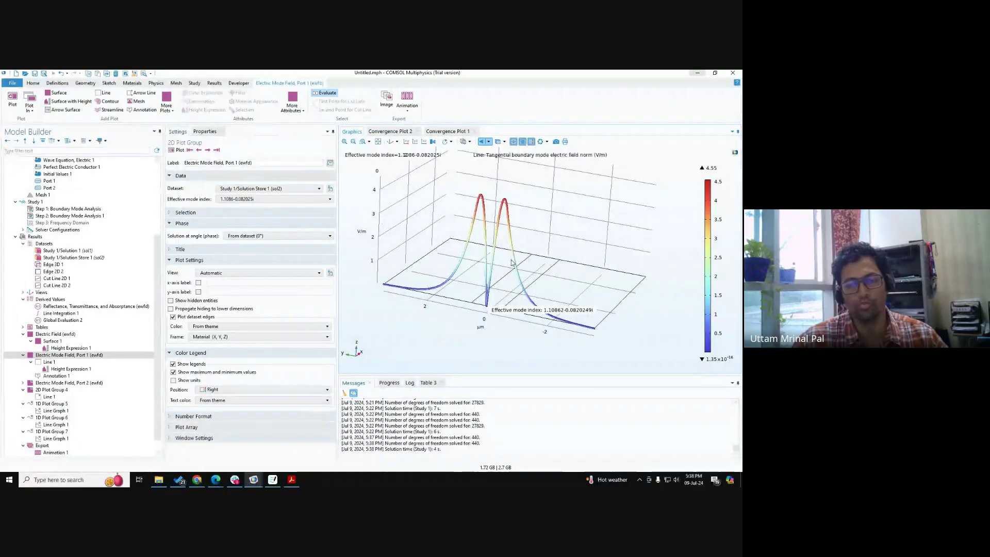
Step: Step forward through the remaining Port 1 mode fields to the last effective mode index in the list
left_click_drag(541, 209, 401, 274)
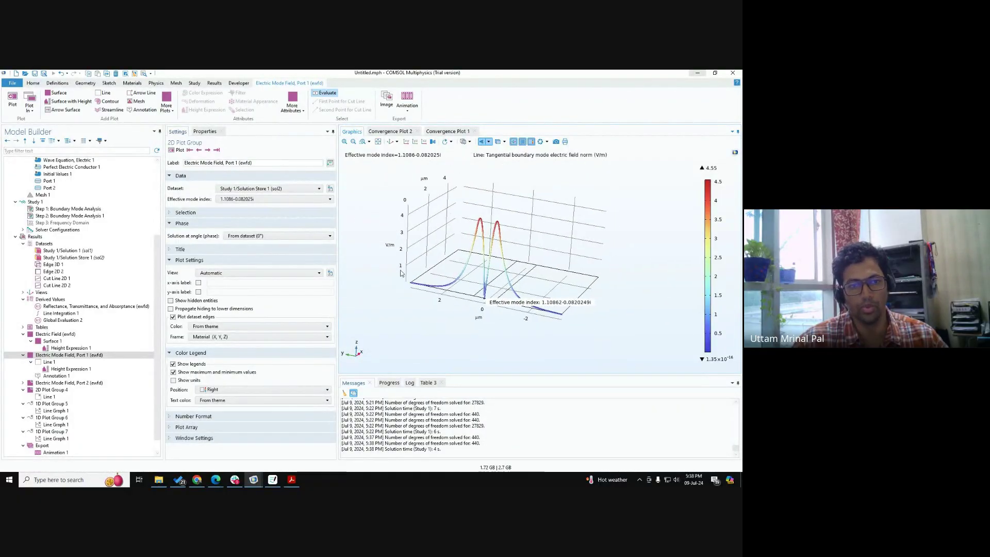
left_click(207, 150)
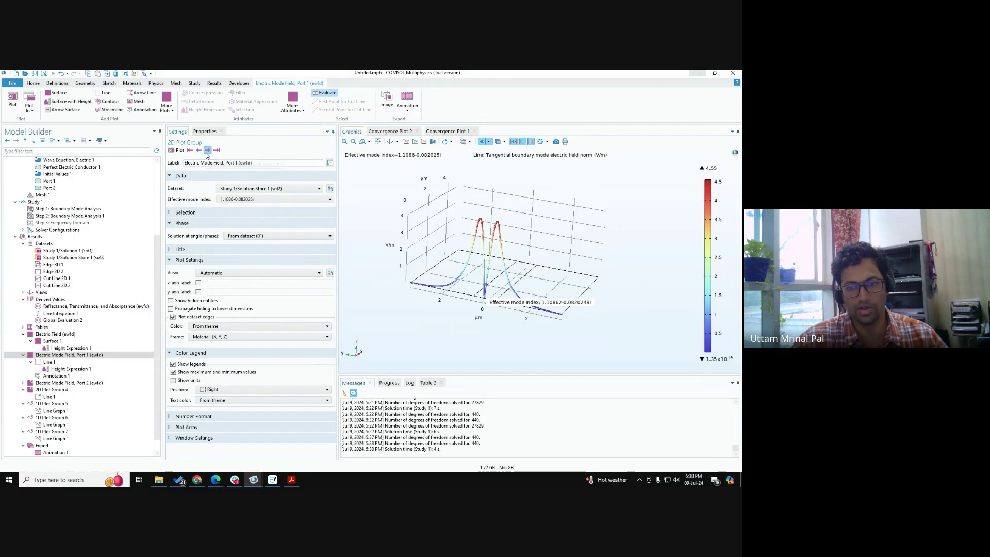
left_click(207, 150)
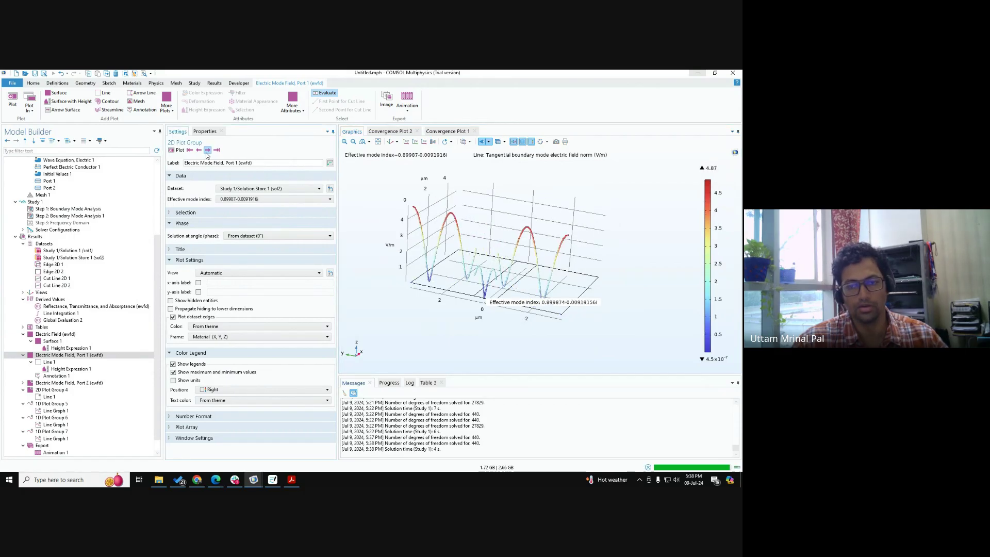
left_click(208, 150)
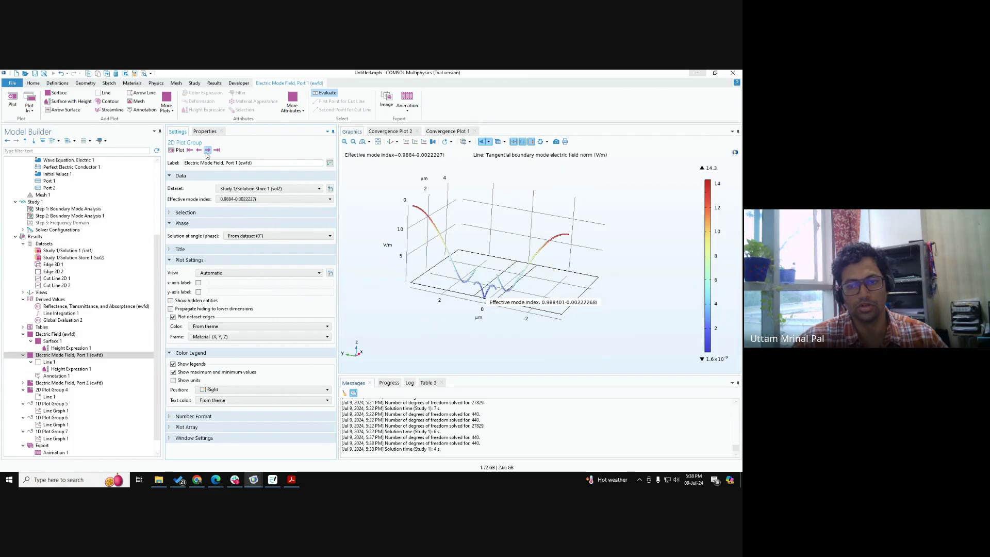
left_click(207, 150)
left_click(208, 150)
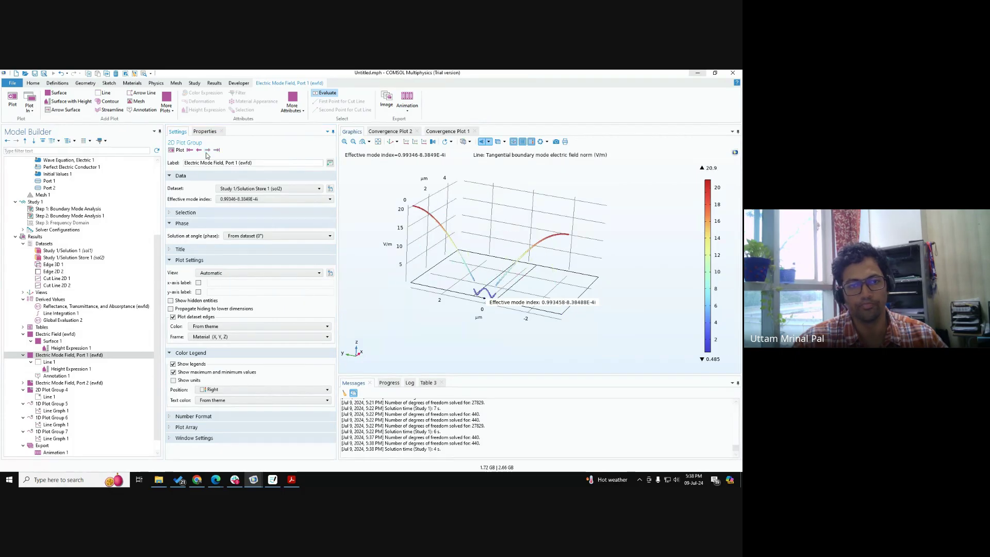
Step: Step the Port 1 mode field plot back to effective mode index 1.1086-0.082025i, comparing the mode shapes on the way
left_click(199, 150)
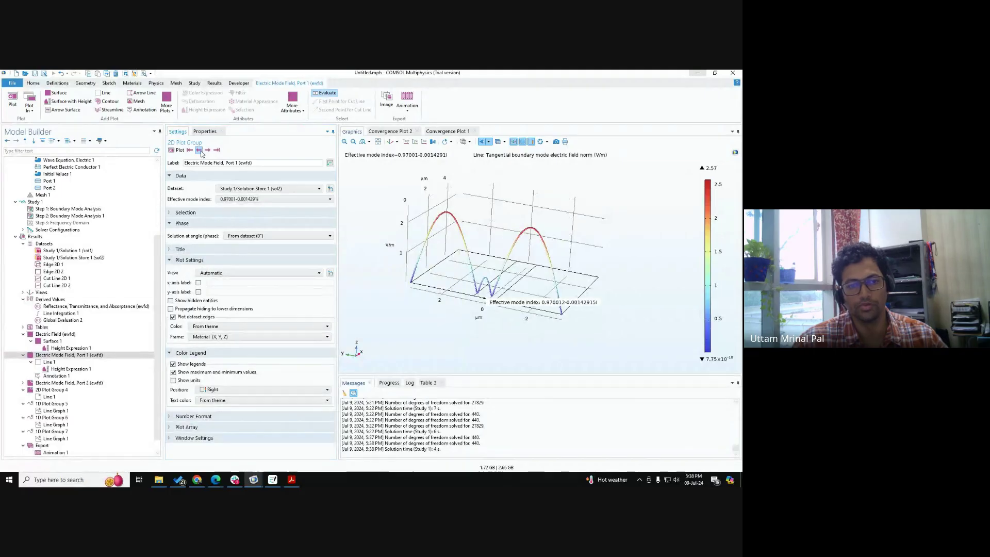
left_click(199, 150)
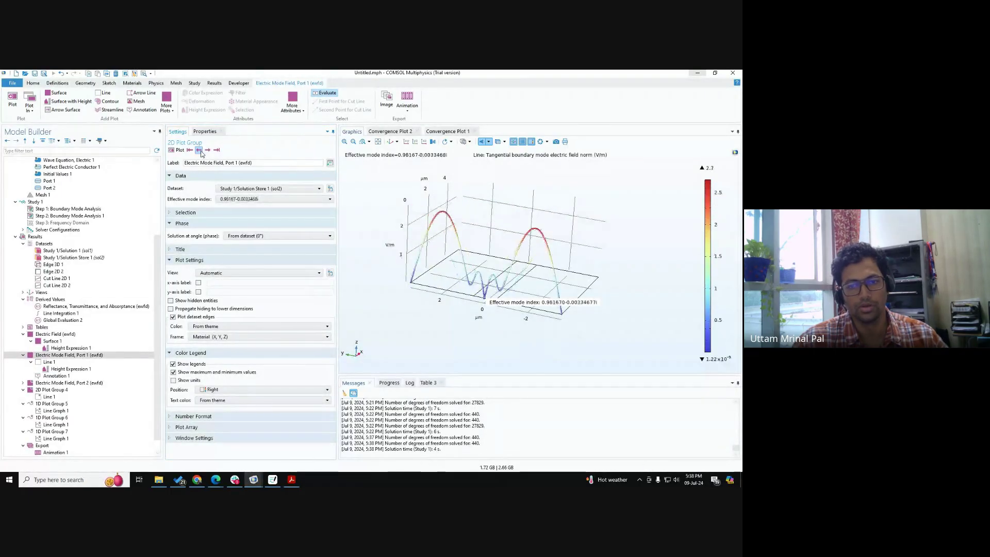
left_click(201, 150)
left_click(200, 150)
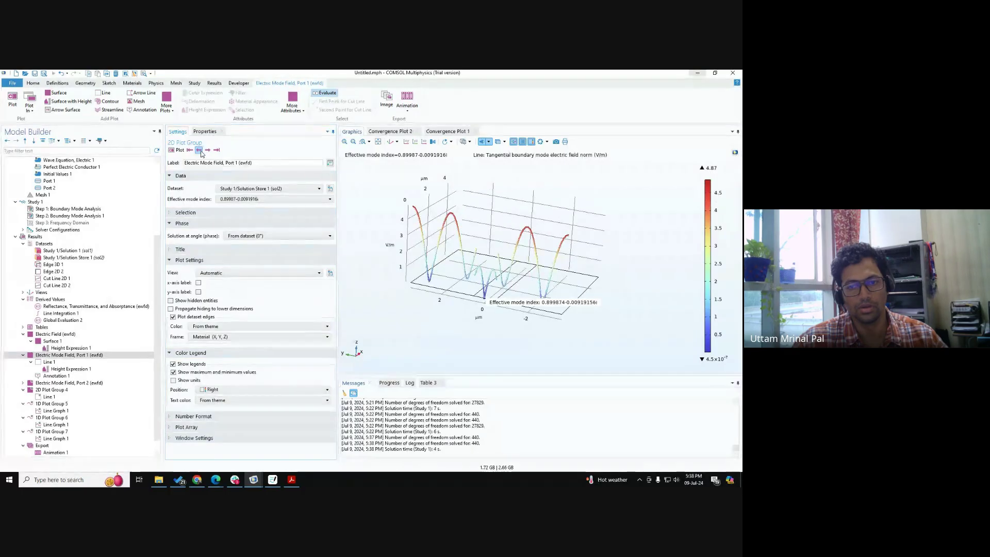
left_click(200, 150)
left_click(200, 151)
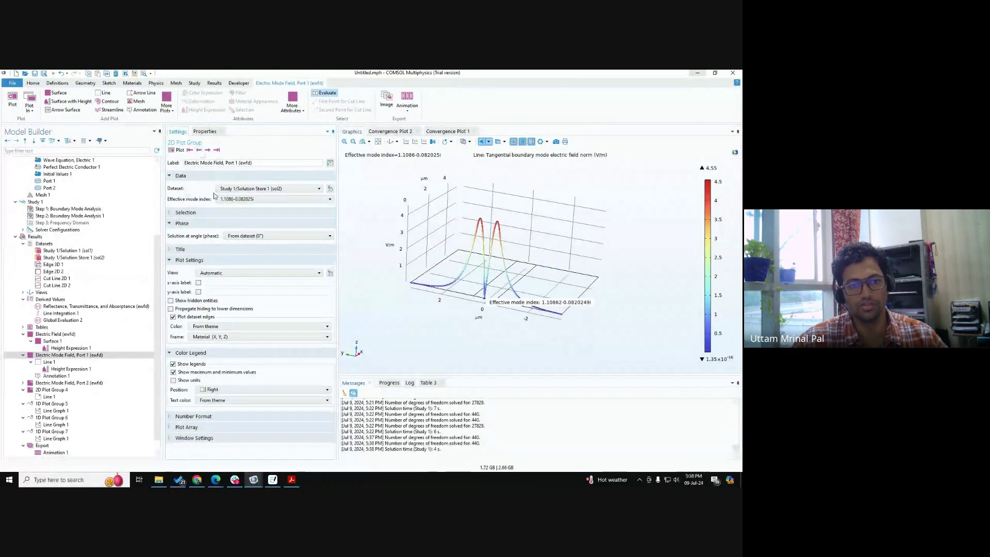
left_click(228, 201)
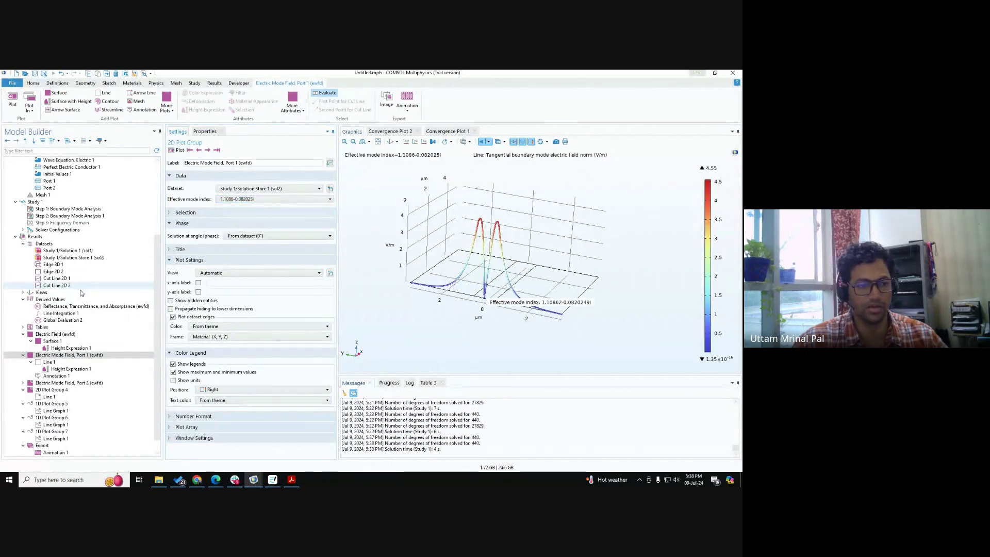
Step: Review the Frequency Domain settings, the mode search shift of the first Boundary Mode Analysis, and the Study 1 settings
left_click(69, 223)
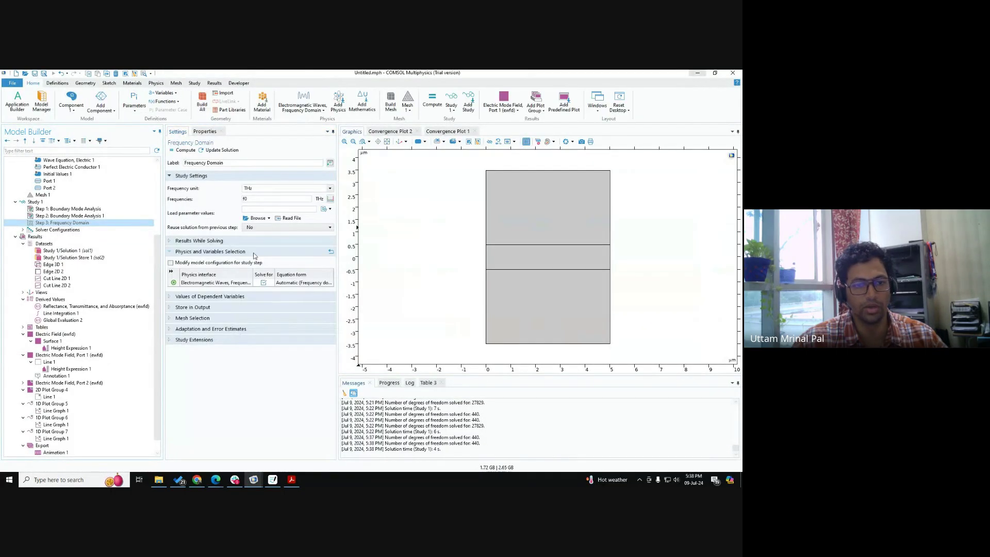
left_click(59, 209)
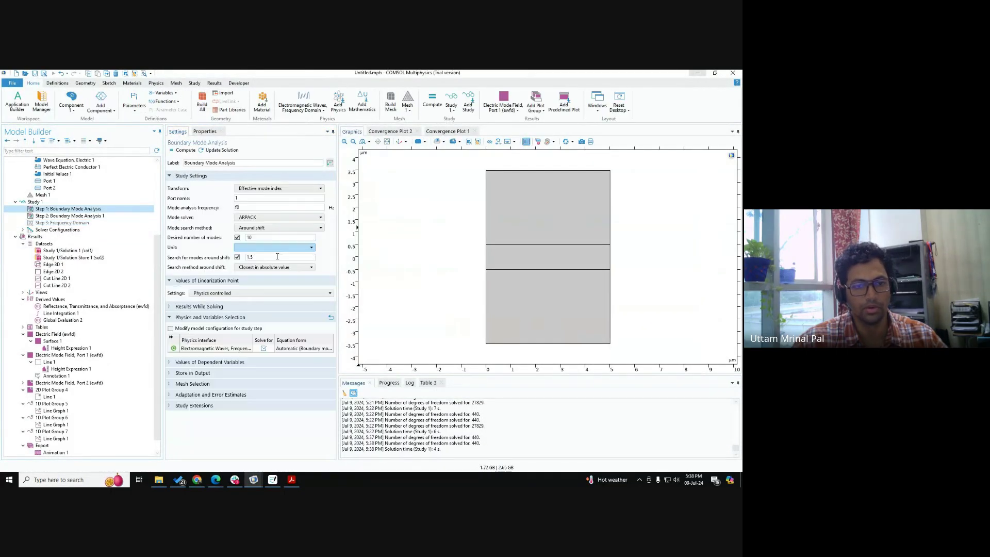
left_click(257, 257)
key("BackSpace")
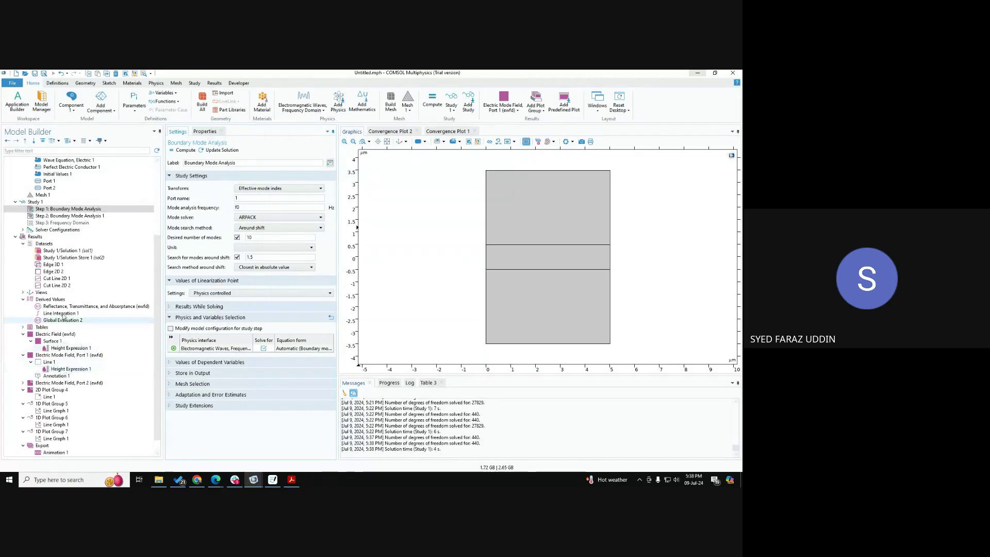
left_click(51, 223)
left_click(33, 201)
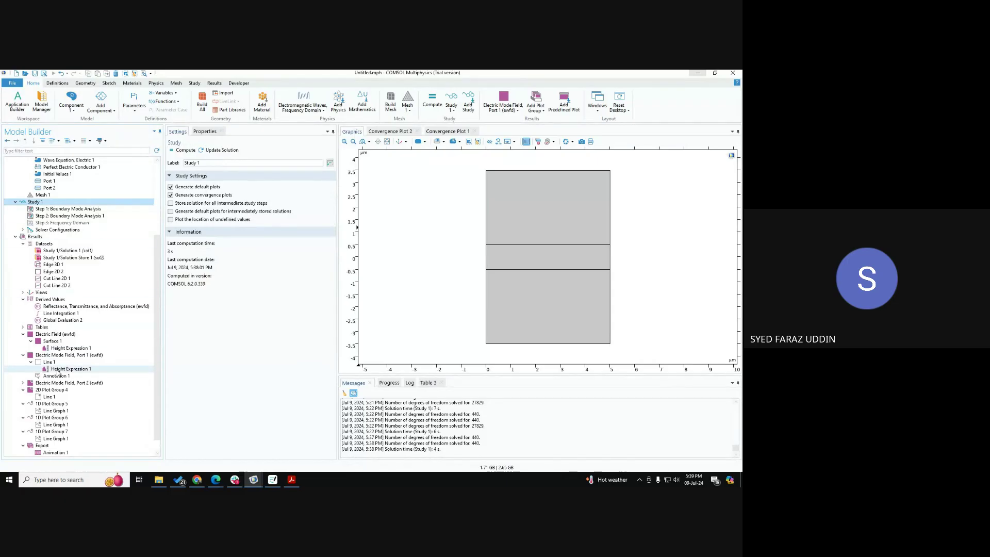
Step: Show the Electric Mode Field, Port 1 plot again and collapse the Electric Field, 2D Plot Group 4 and 1D Plot Group 5 nodes
left_click(64, 355)
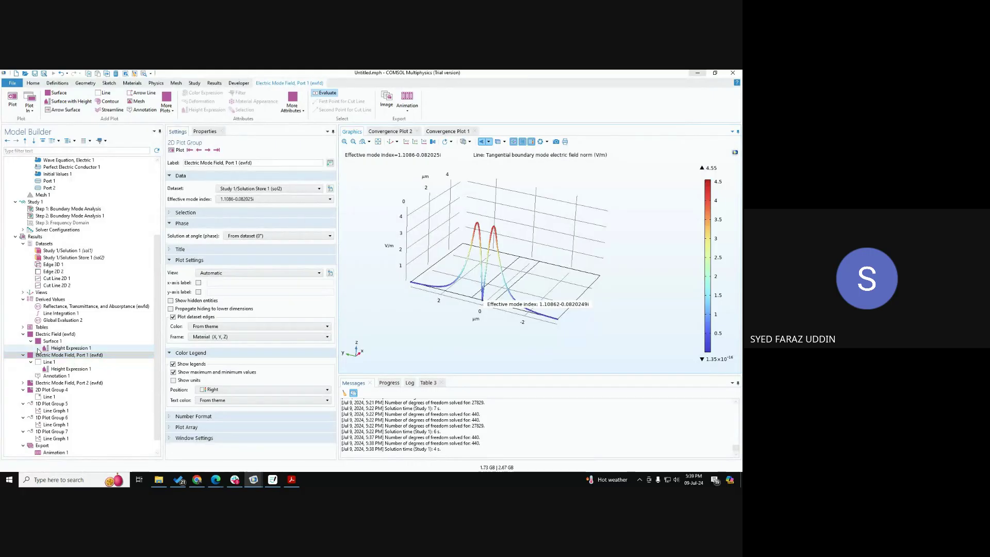
left_click(23, 333)
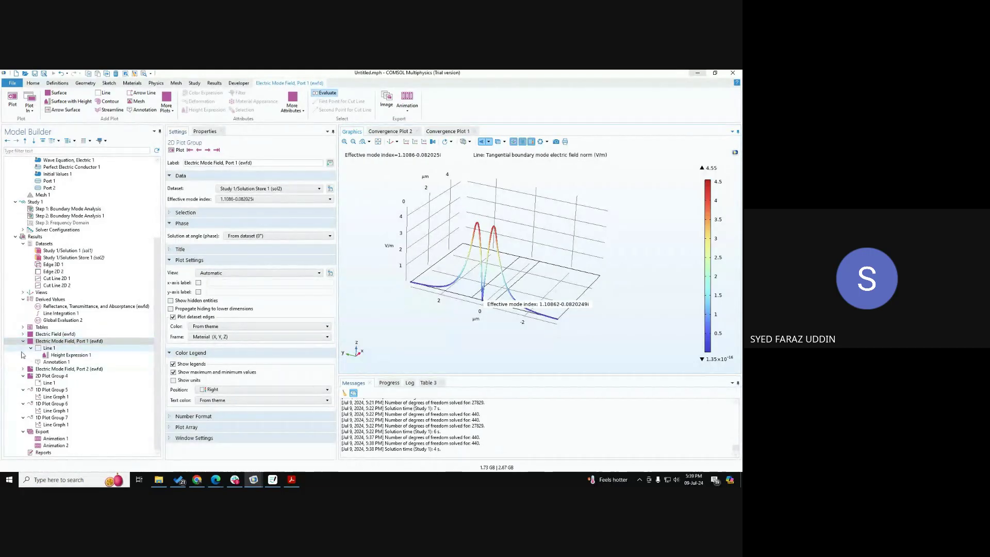
left_click(22, 376)
left_click(23, 390)
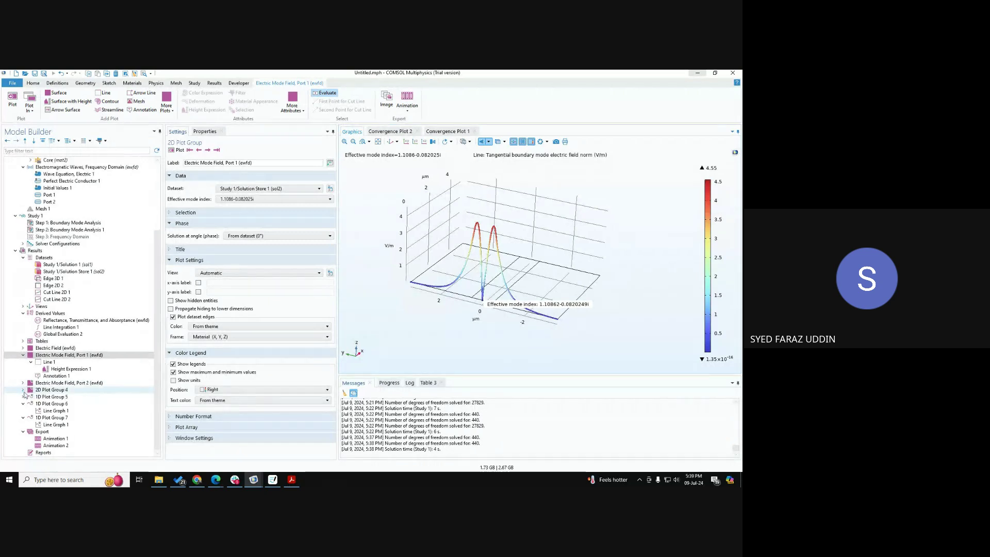
Step: Collapse the 1D Plot Group 6, 1D Plot Group 7, Export and Electric Mode Field, Port 1 nodes, keeping the Port 1 plot selected
left_click(23, 404)
left_click(23, 418)
left_click(23, 431)
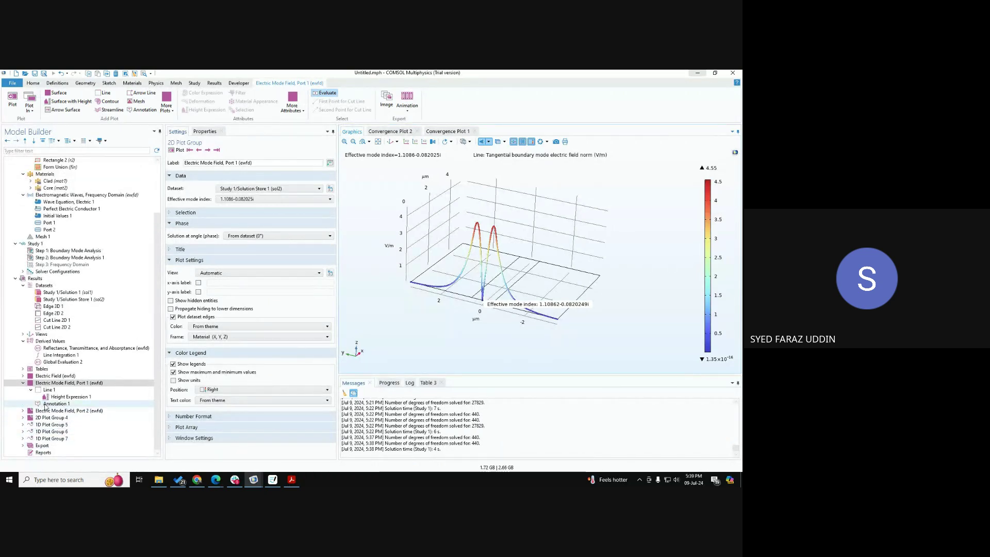
left_click(30, 390)
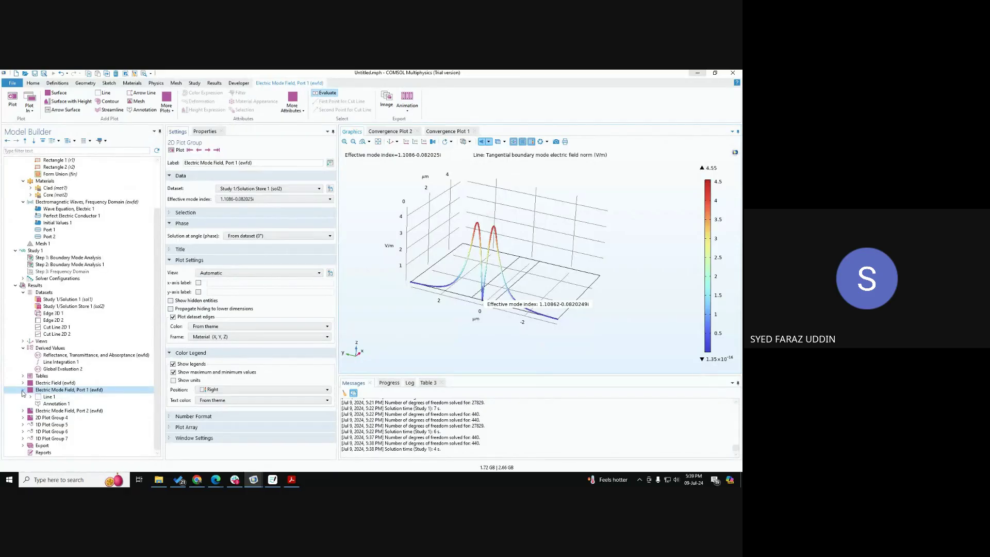
left_click(22, 391)
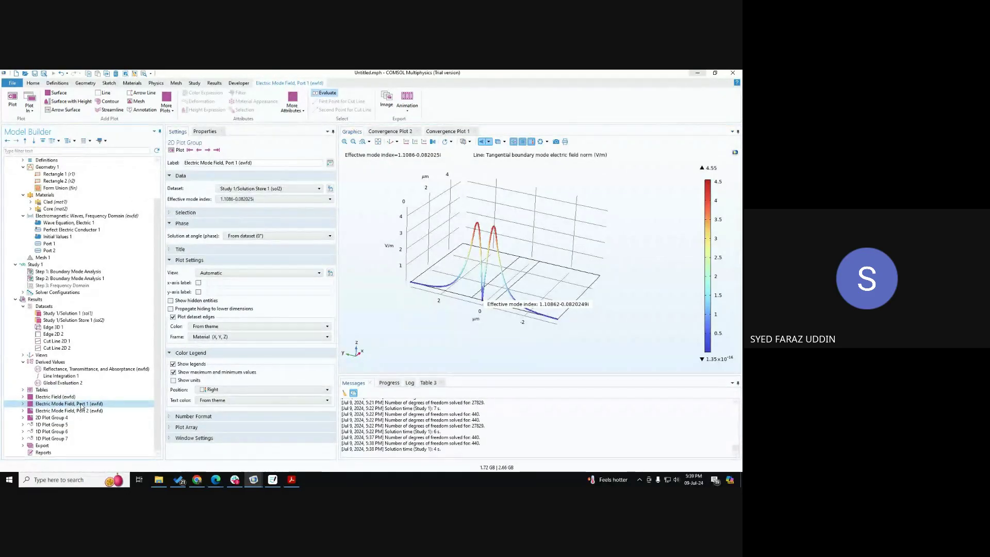
left_click(99, 405)
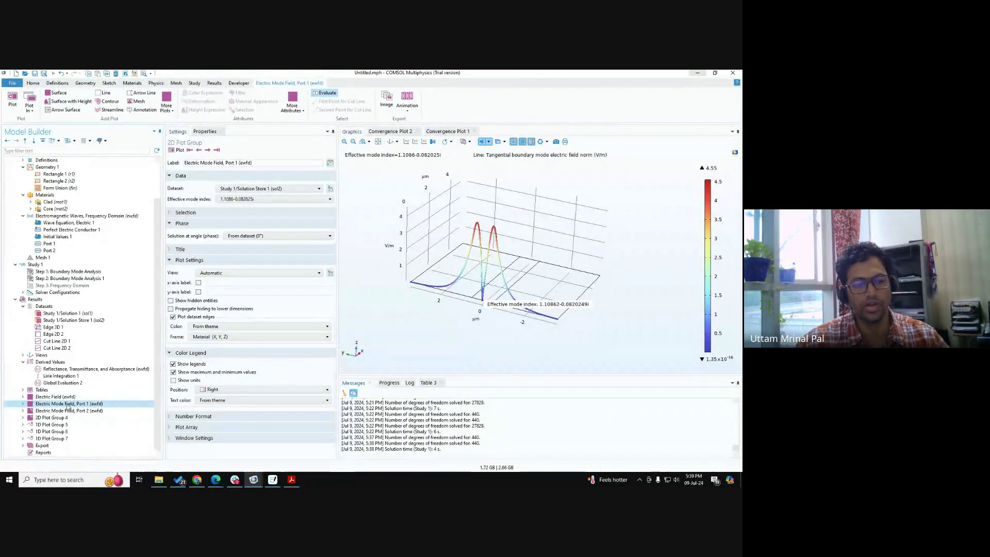
Step: Step the Port 1 mode field through neighbouring modes, return to effective mode index 1.1086-0.082025i, and expand the plot's node
key("ctrl")
key("ctrl")
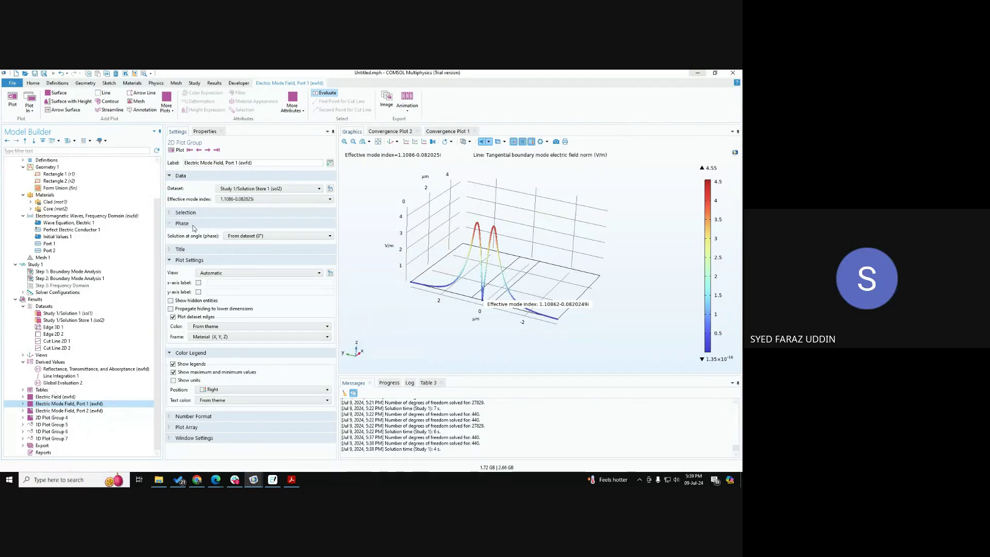
left_click(211, 151)
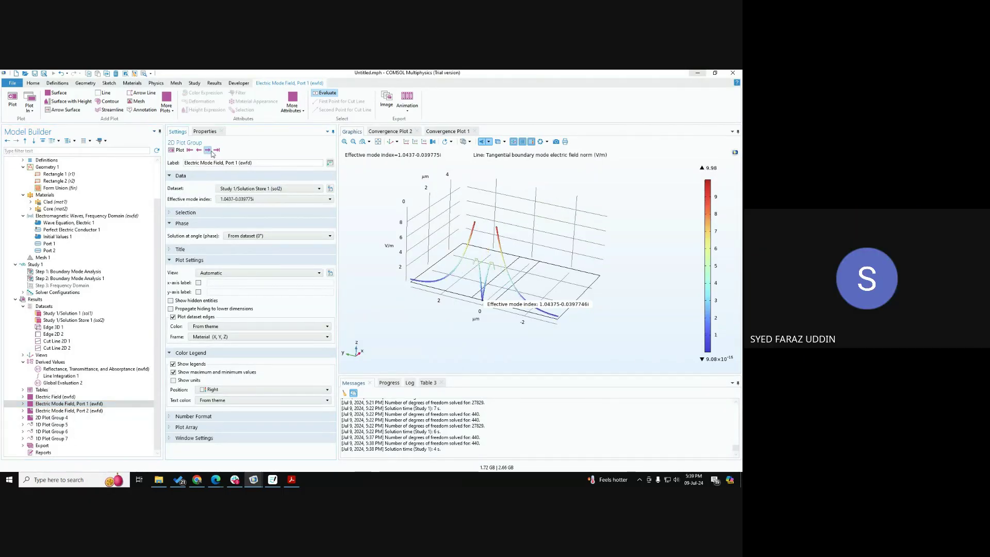
left_click(197, 151)
left_click(197, 151)
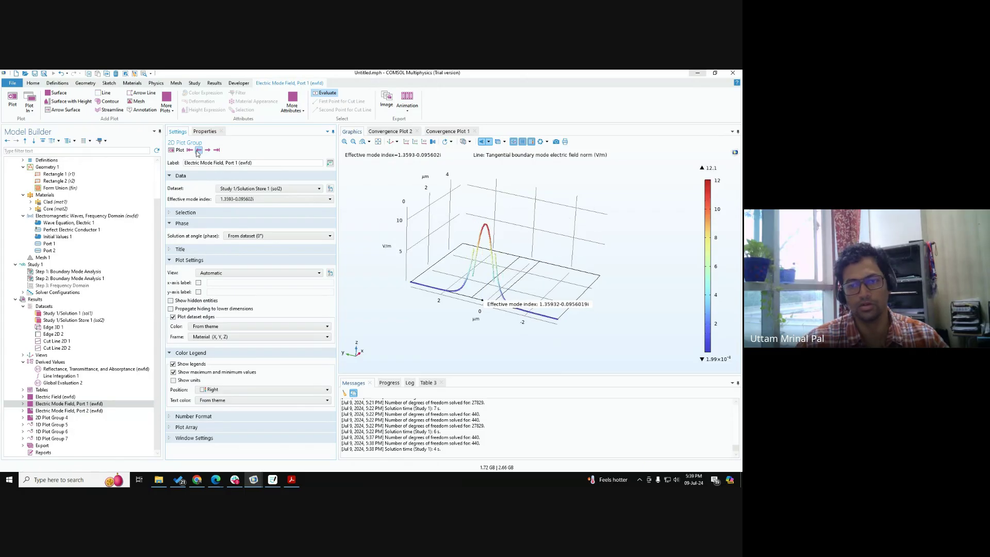
left_click(197, 150)
left_click(208, 151)
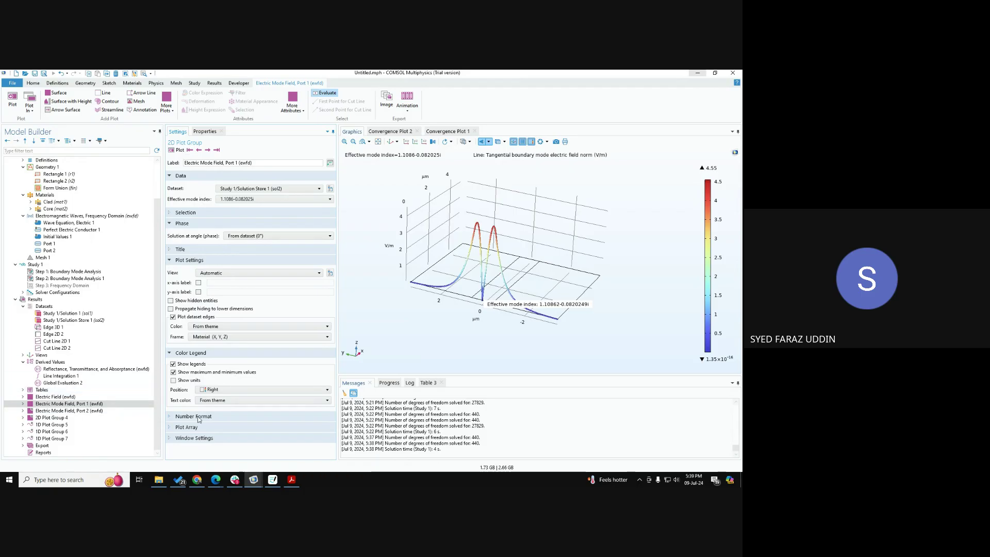
left_click(23, 404)
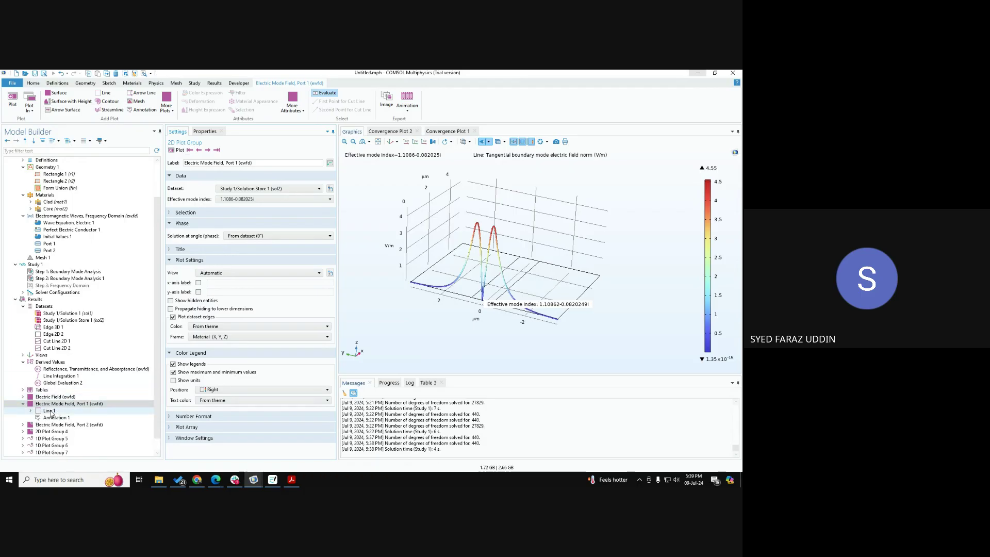
Step: Switch to the Google Meet call and stop presenting the screen
mouse_move(215, 480)
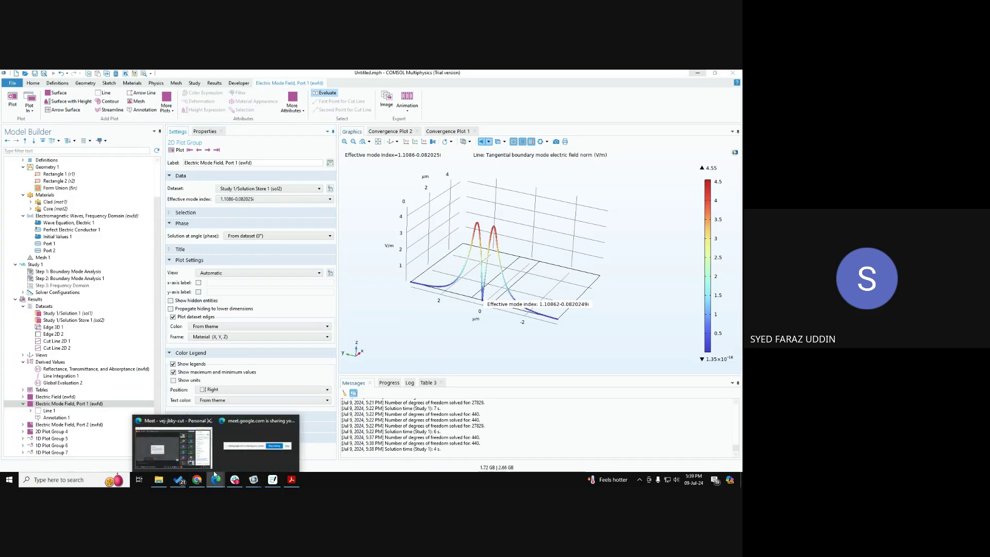
left_click(180, 449)
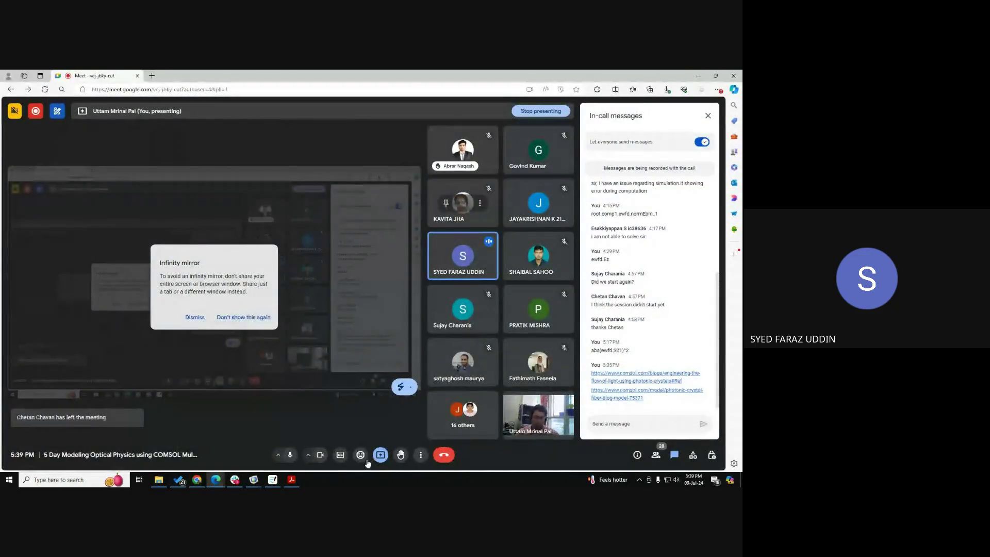
left_click(381, 454)
left_click(405, 431)
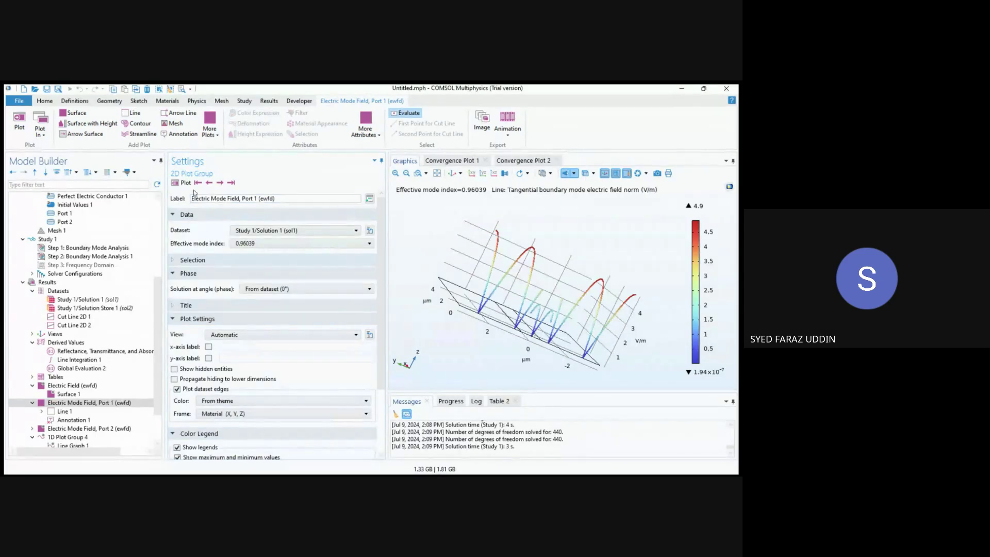
Step: Try to plot the participant's Port 1 mode field at the last and first effective mode indices, closing the error dialogs
left_click(231, 184)
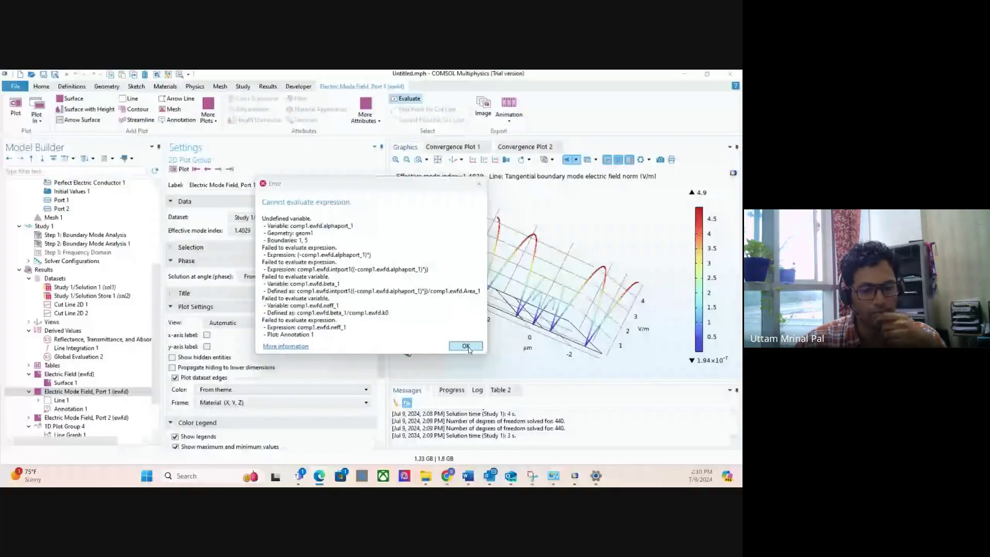
left_click(467, 347)
left_click(207, 169)
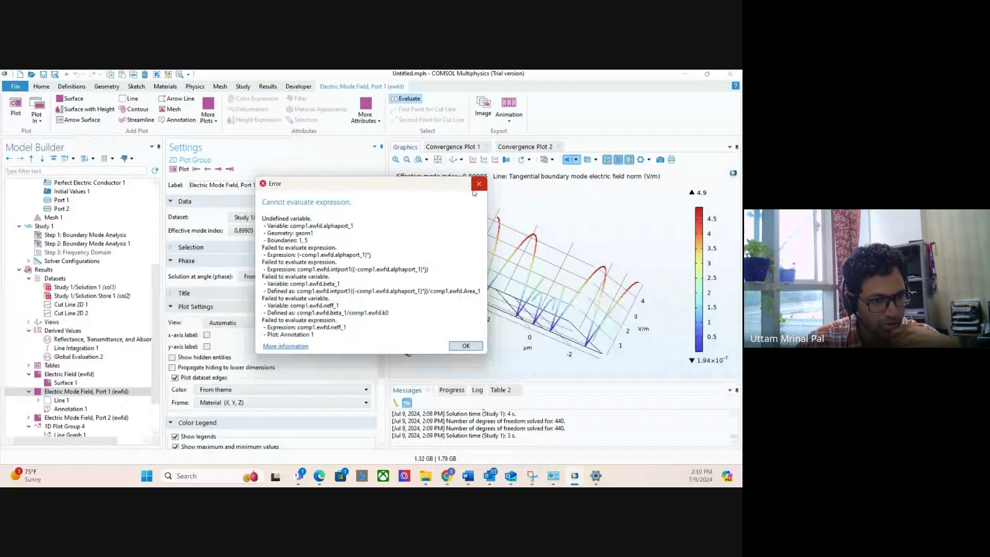
left_click(476, 186)
Step: Inspect Line 1 and Annotation 1 under Electric Mode Field, Port 1, and disable Annotation 1
left_click(60, 400)
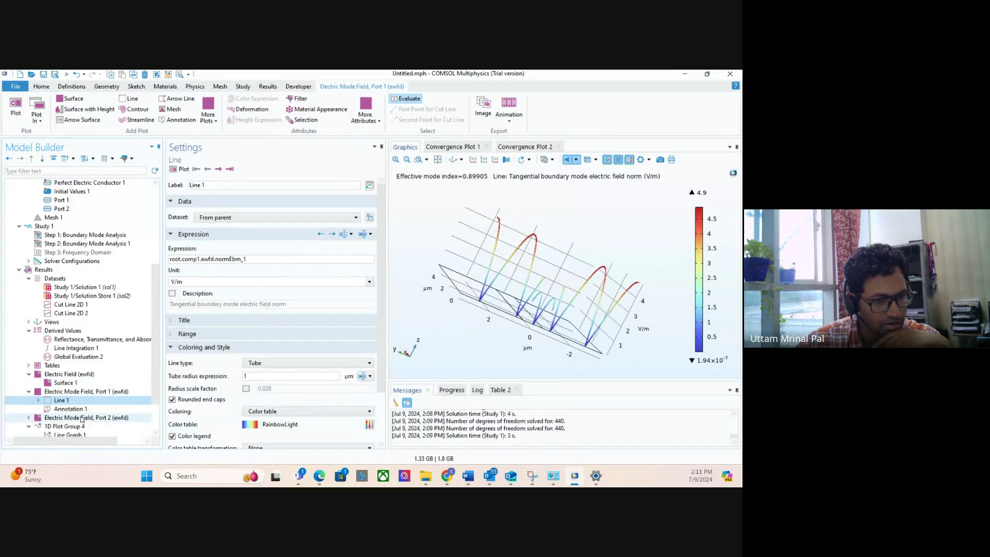
left_click(69, 409)
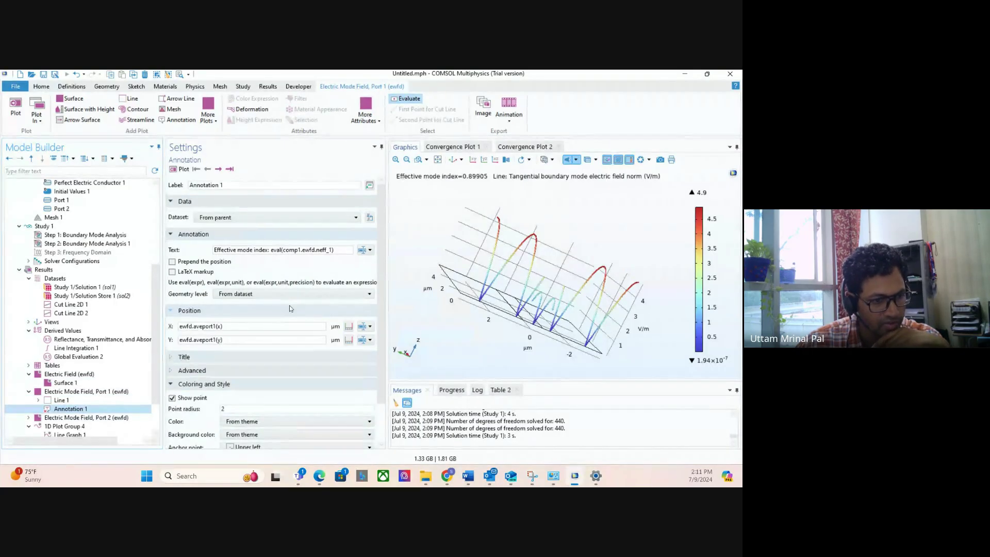
right_click(71, 409)
left_click(131, 352)
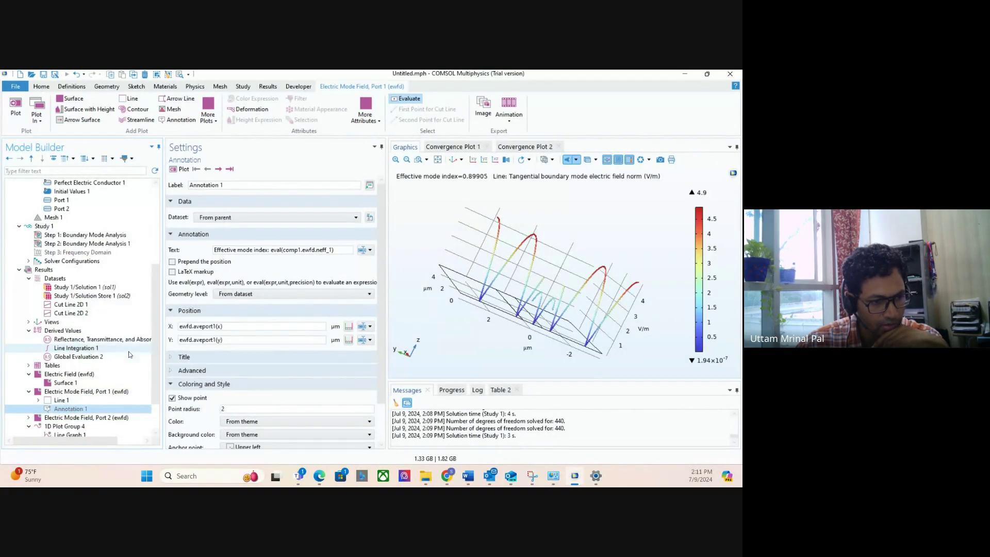
Step: Step the Port 1 Line 1 plot forward to effective mode index 0.97018
left_click(61, 401)
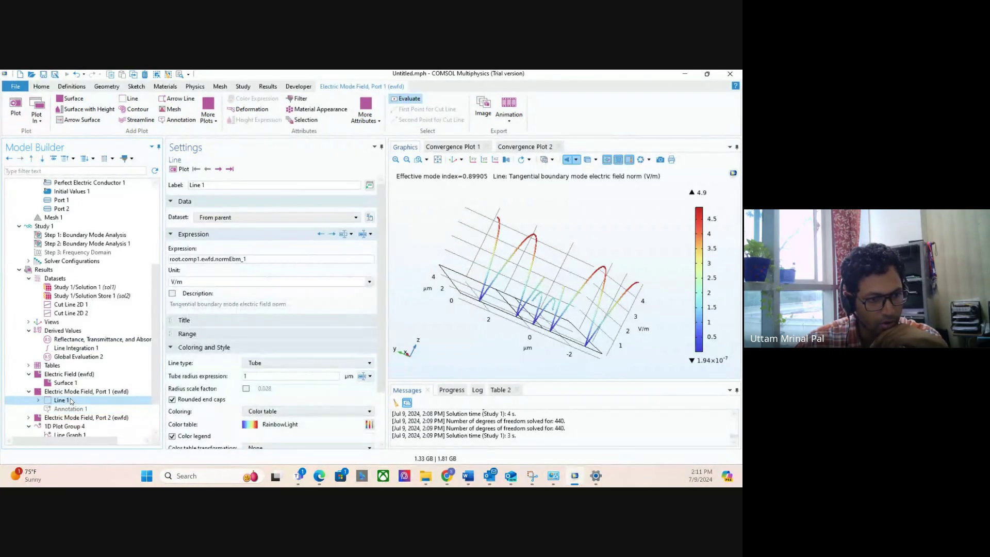
left_click(219, 170)
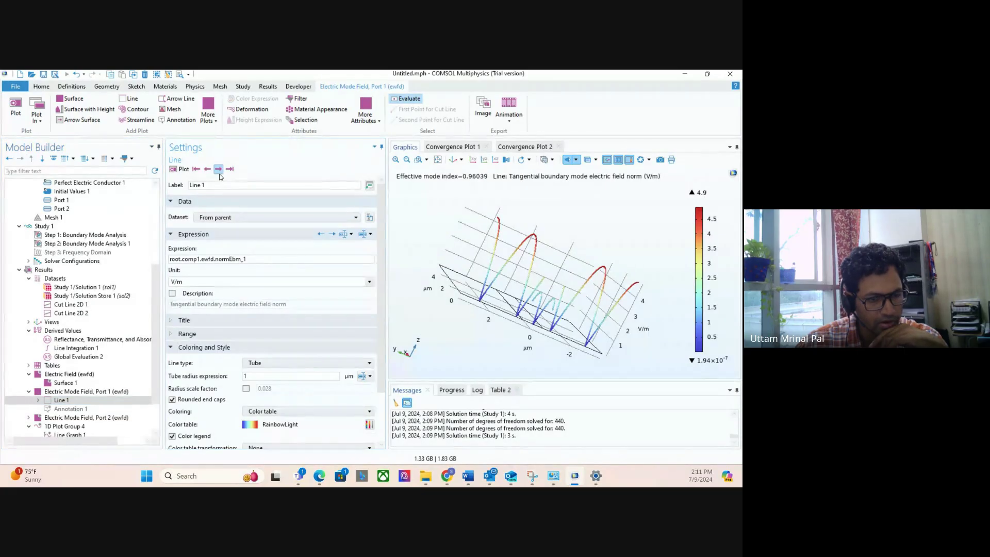
left_click(219, 169)
Step: Set Line 1's dataset to Study 1/Solution Store 1 (sol2) with effective mode index 1.4029 and plot it
left_click(220, 259)
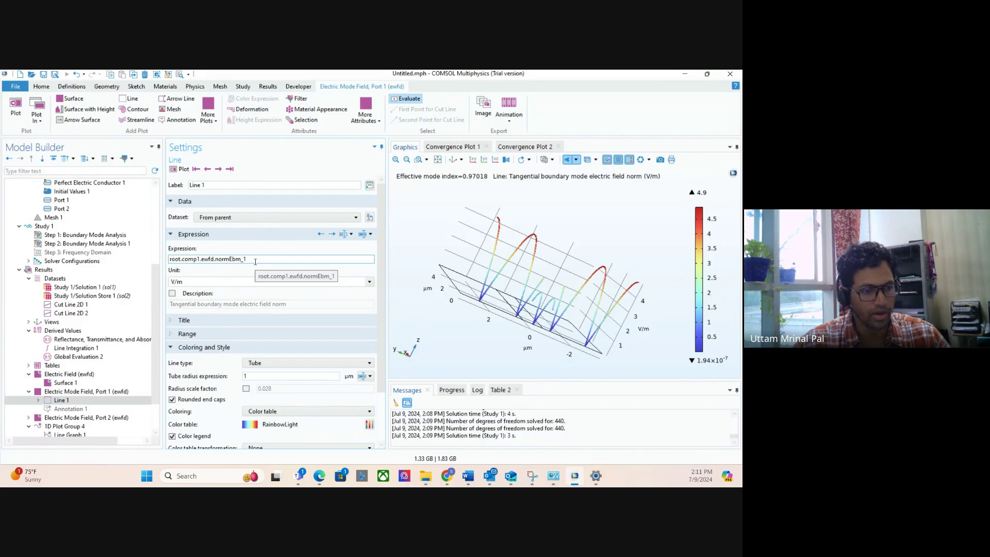
left_click(246, 218)
left_click(244, 257)
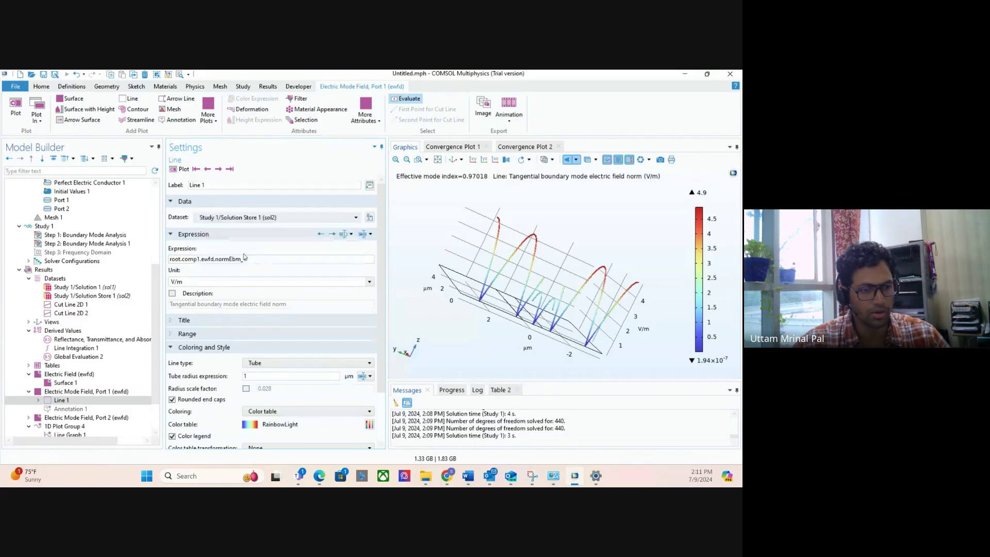
left_click(303, 219)
left_click(305, 221)
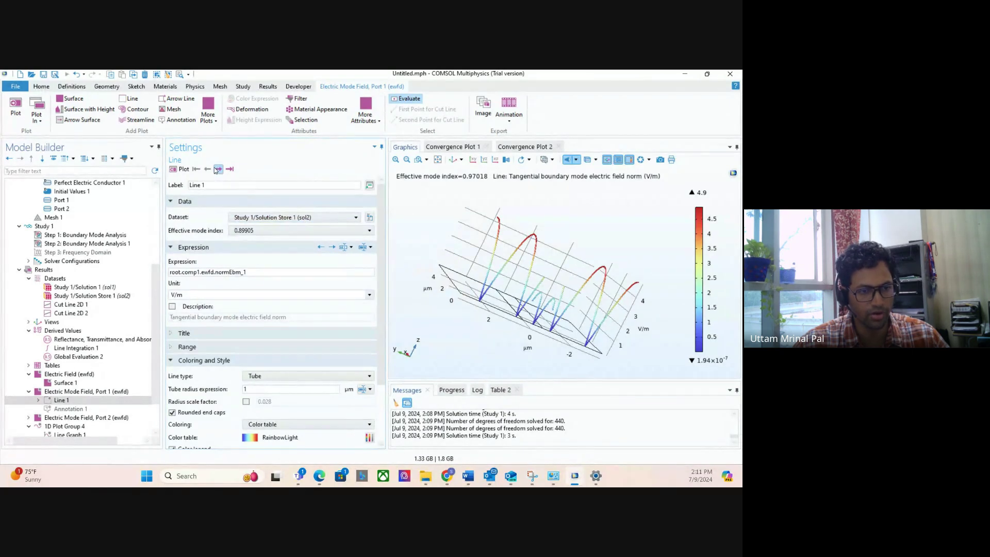
left_click(256, 231)
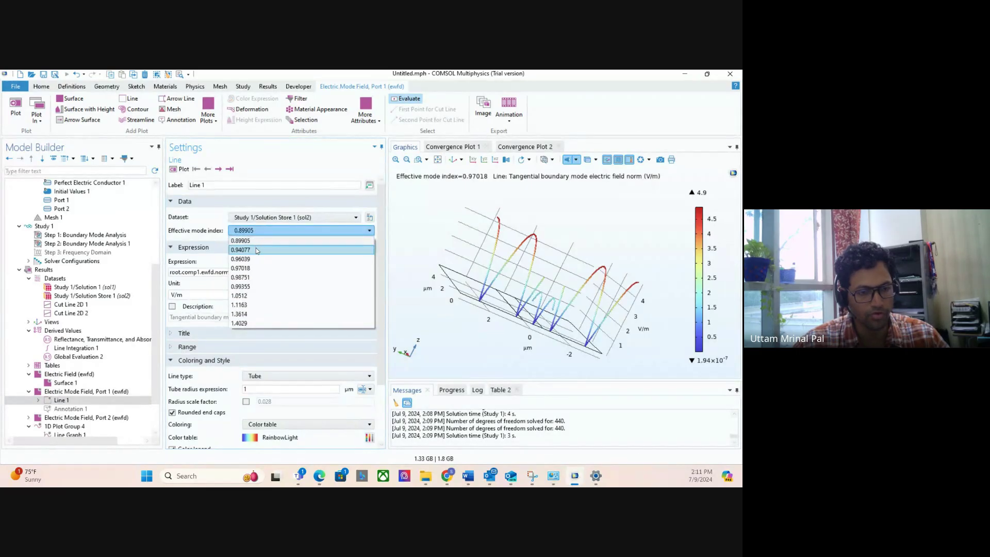
left_click(241, 323)
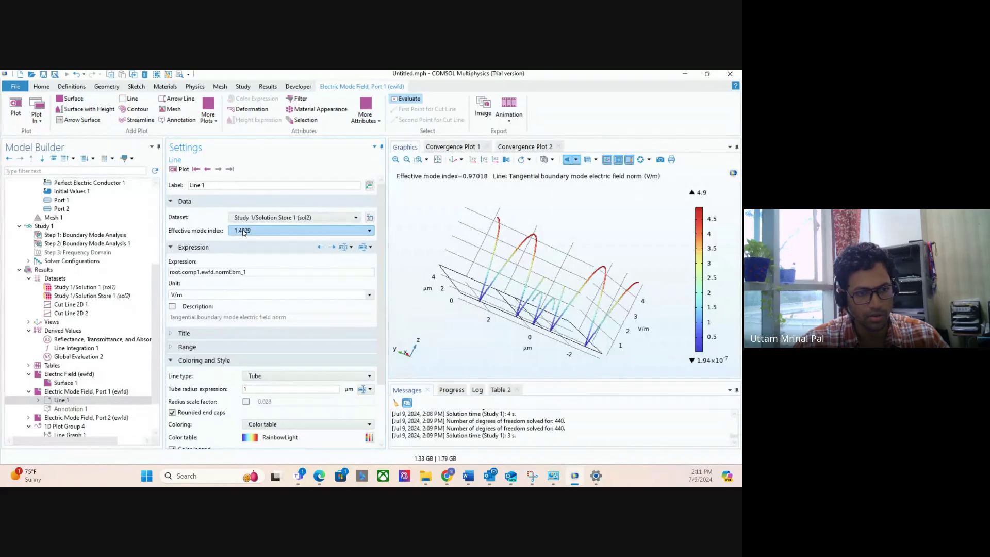
left_click(181, 169)
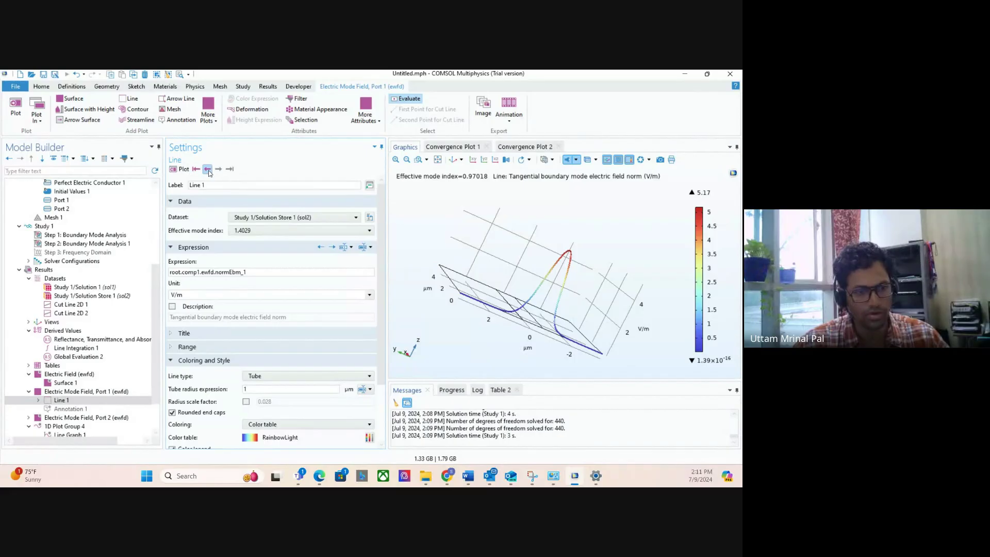
Step: Step the Line 1 plot back from the highest effective mode index through the lower modes to compare their shapes
left_click(208, 170)
left_click(208, 170)
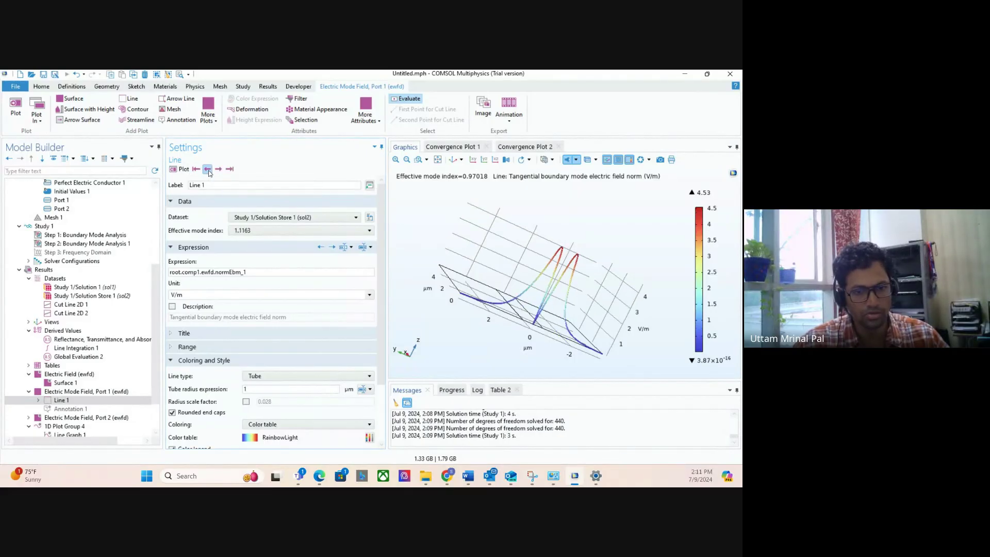
left_click(207, 170)
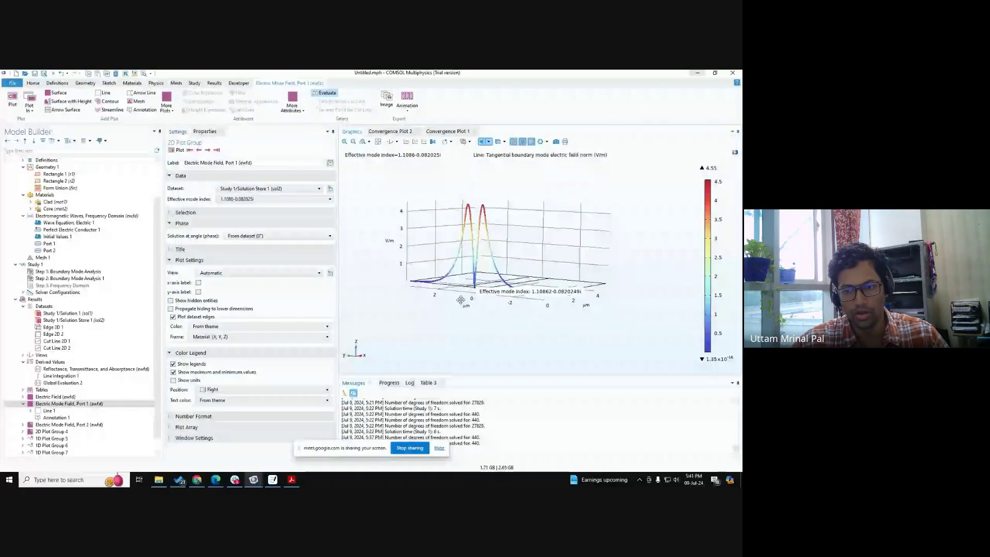
Step: In the presenter's model, set the first Boundary Mode Analysis to search for modes around 1.10862
left_click_drag(461, 300, 535, 305)
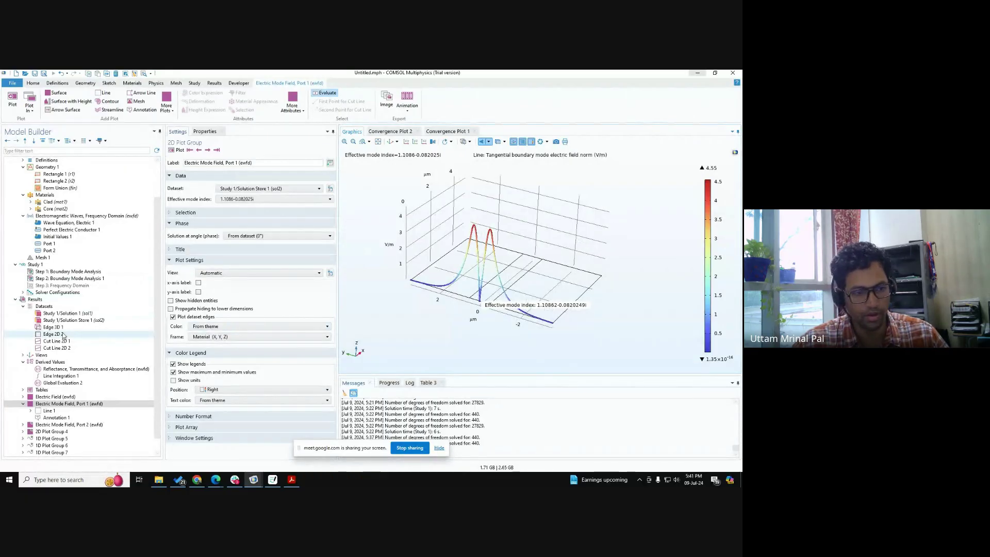
left_click(69, 272)
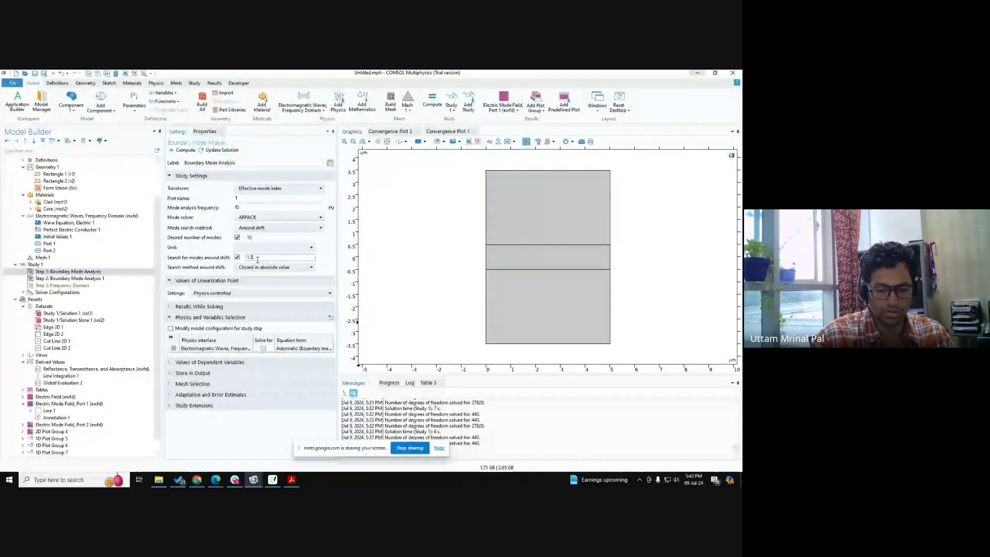
type("0862")
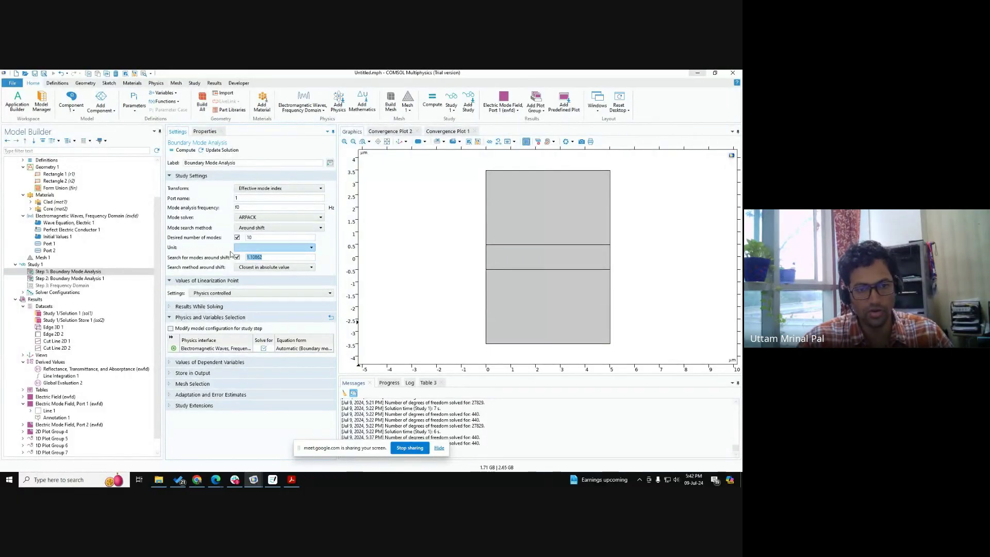
left_click(190, 258)
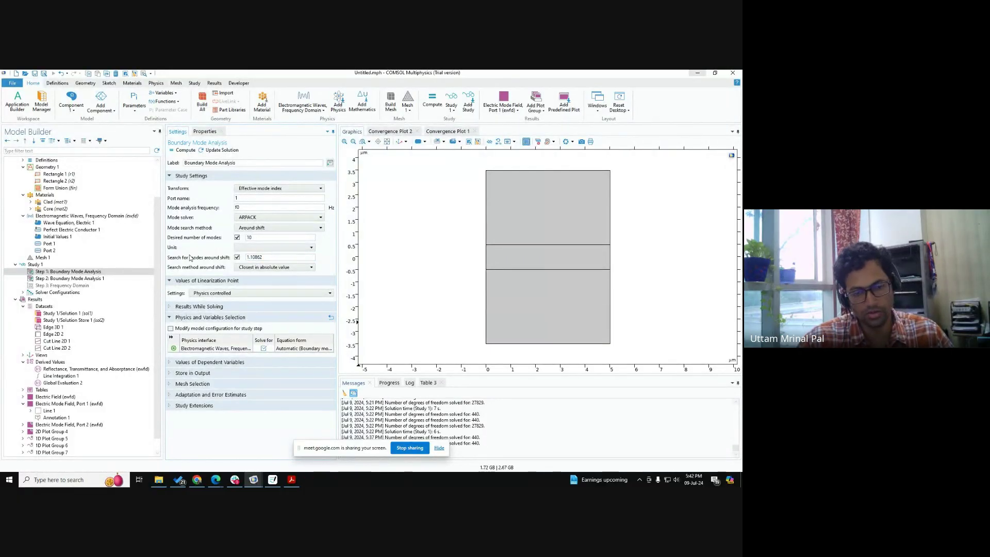
Step: Set the second Boundary Mode Analysis to search for modes around 1.10862 and enable the Frequency Domain study step
left_click(69, 279)
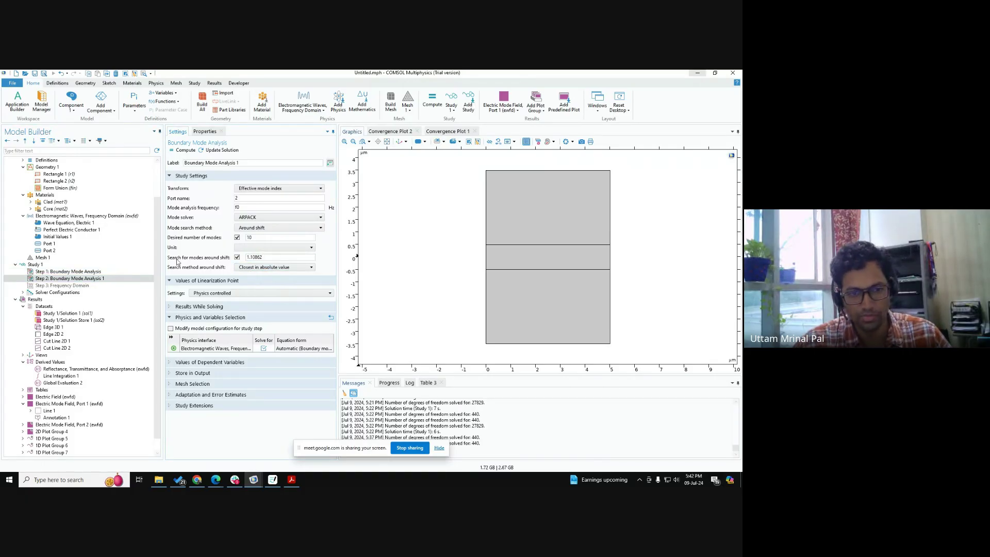
left_click(94, 285)
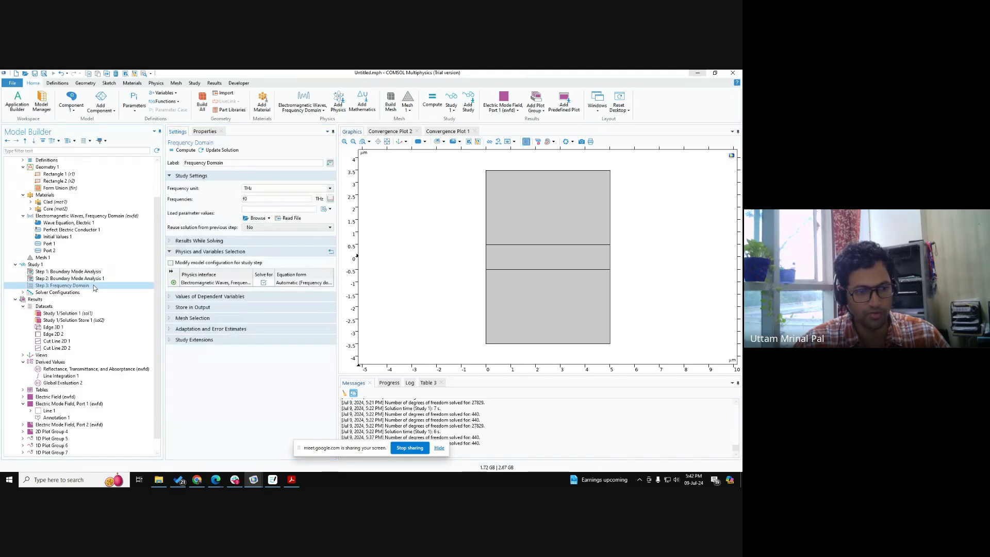
right_click(93, 285)
key("Escape")
left_click(85, 271)
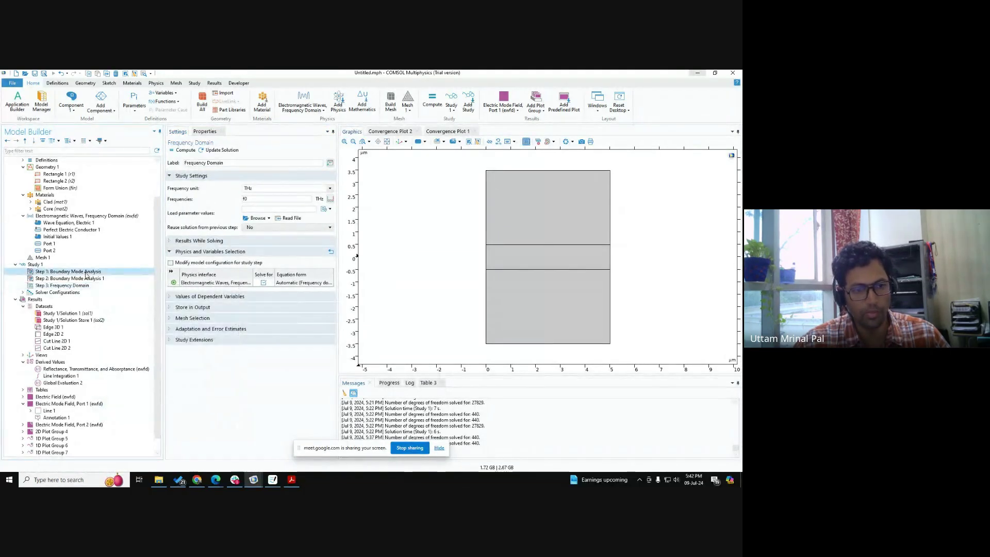
left_click(119, 278)
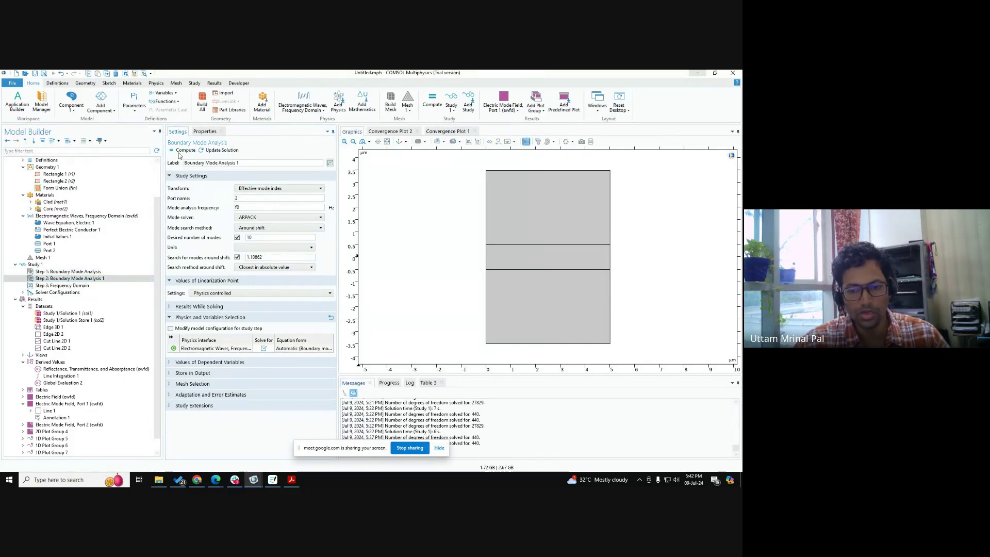
Step: Compute the study with the 1.10862 mode search, then play and stop Animation 1 of the electric field
left_click(180, 151)
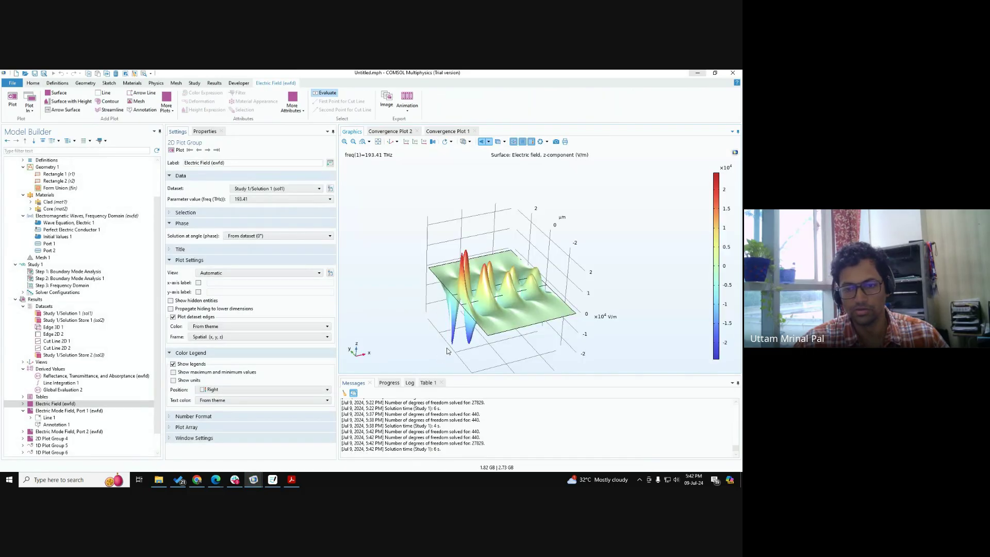
left_click_drag(551, 345, 547, 294)
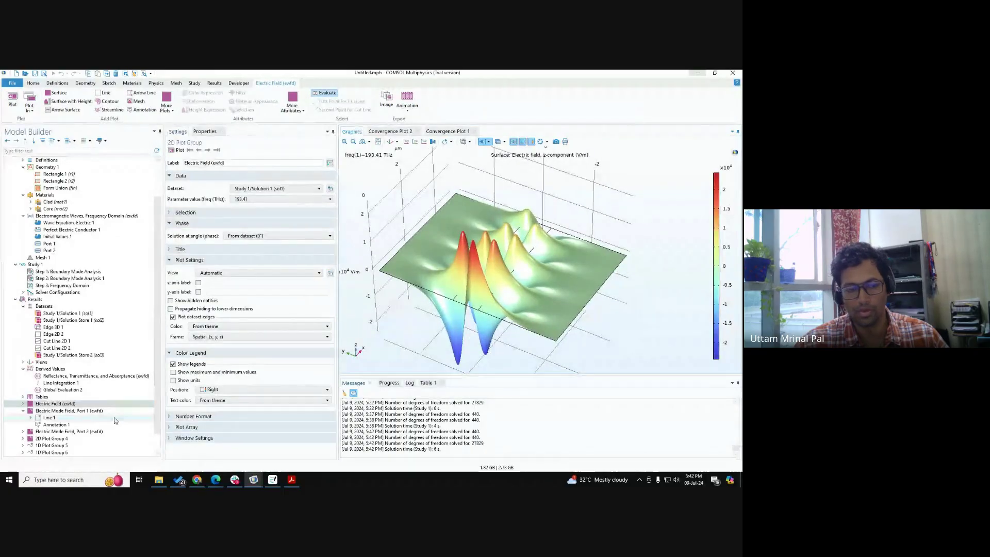
scroll(61, 449, "down", 1)
left_click(23, 446)
left_click(30, 447)
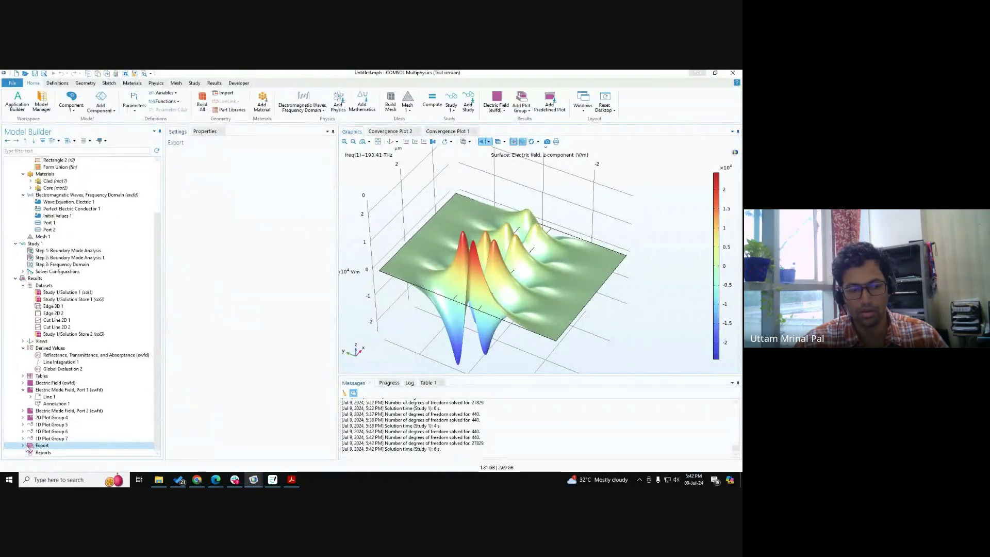
left_click(54, 452)
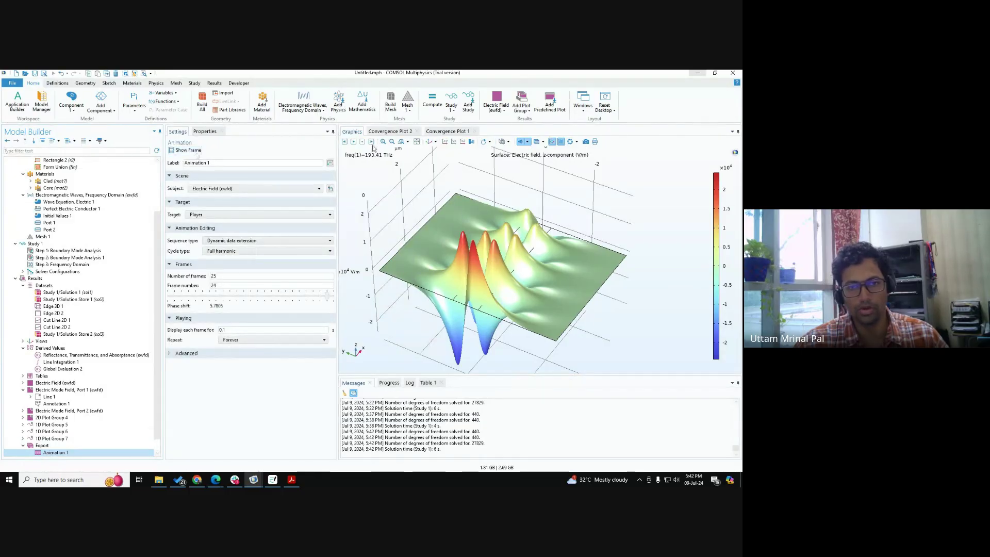
left_click(353, 141)
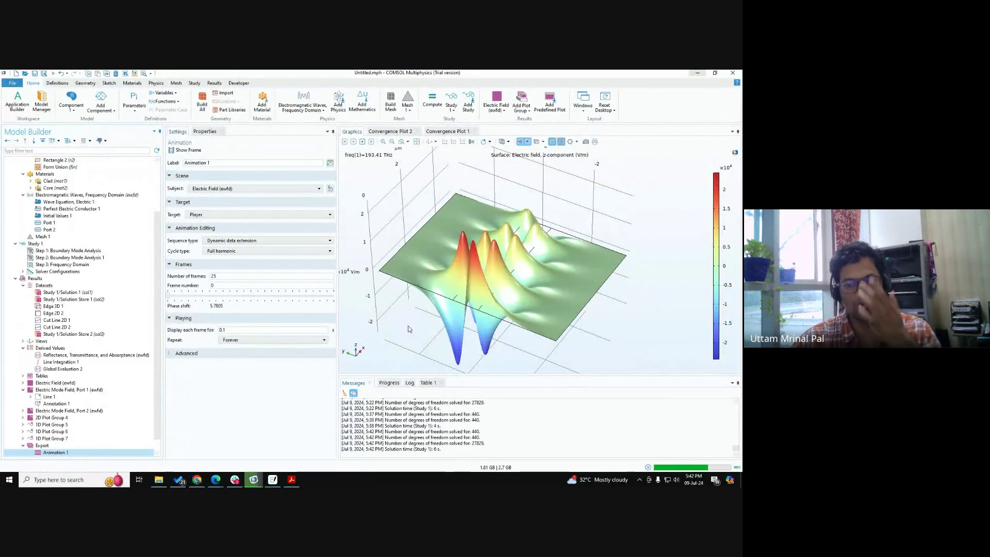
left_click_drag(411, 329, 374, 316)
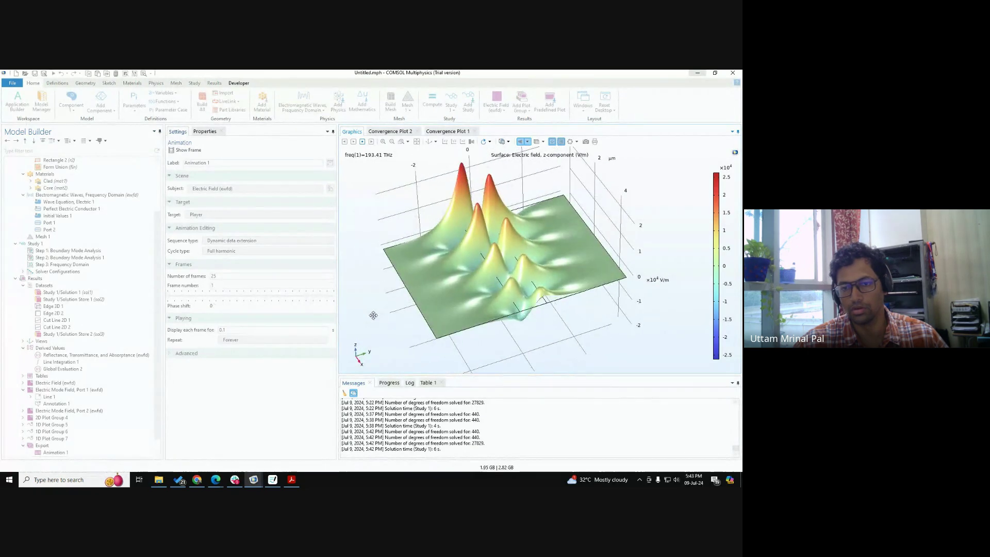
left_click(365, 141)
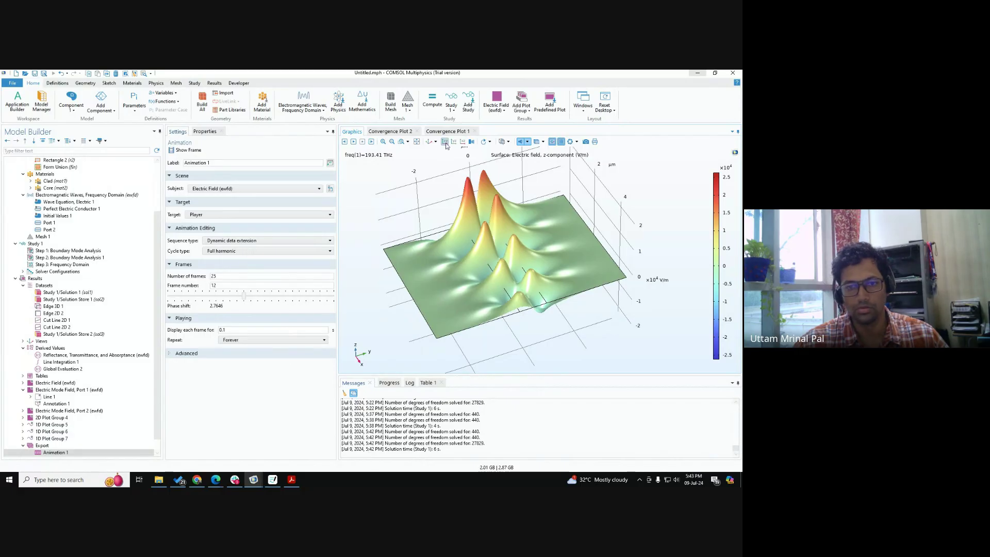
right_click_drag(503, 260, 509, 273)
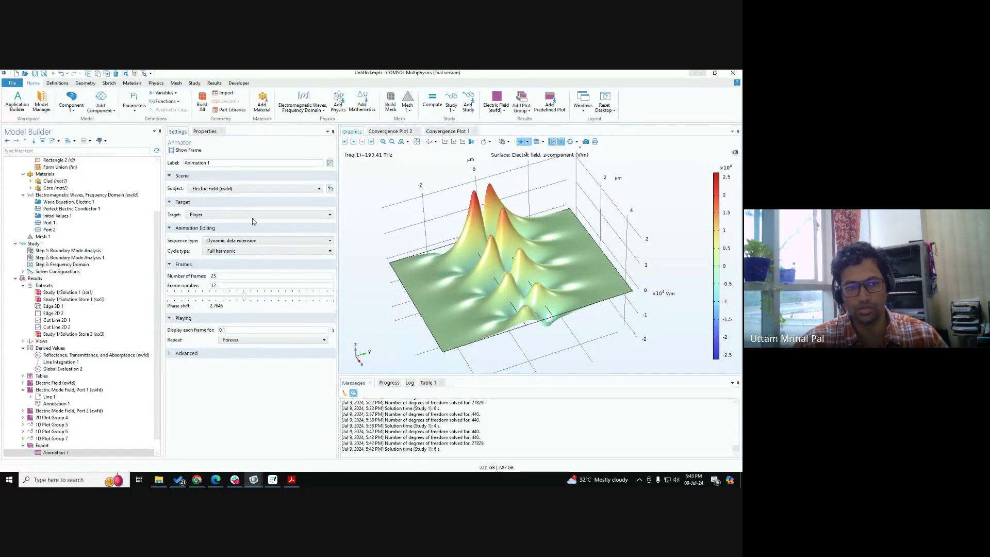
Step: Change Animation 1's target to File and export it as a GIF named animation in the Downloads folder
left_click(211, 215)
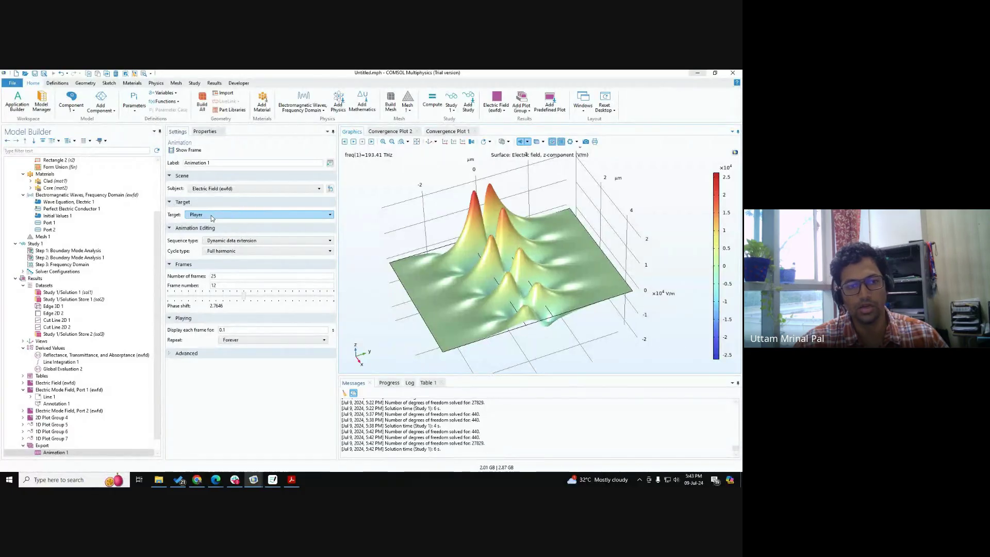
left_click(211, 218)
left_click(211, 226)
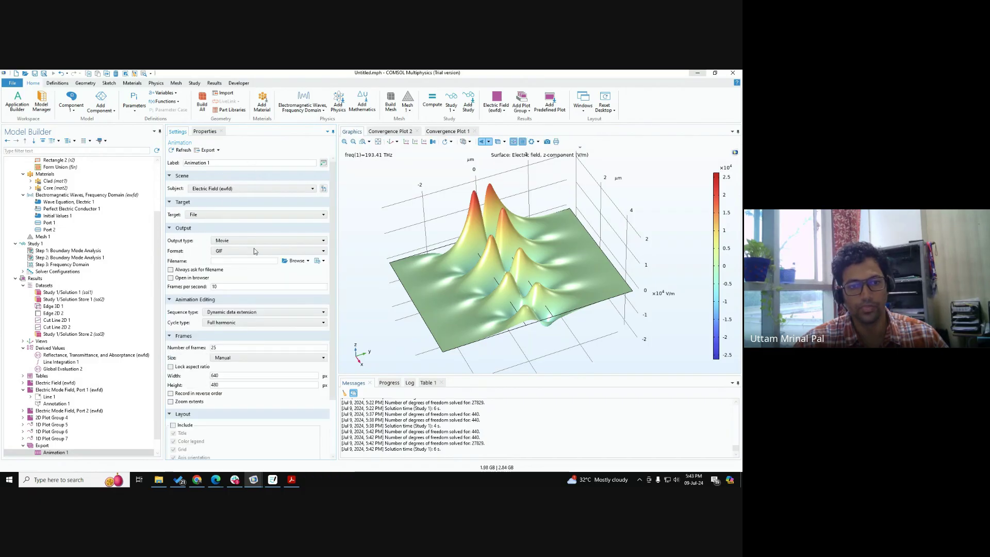
left_click(205, 150)
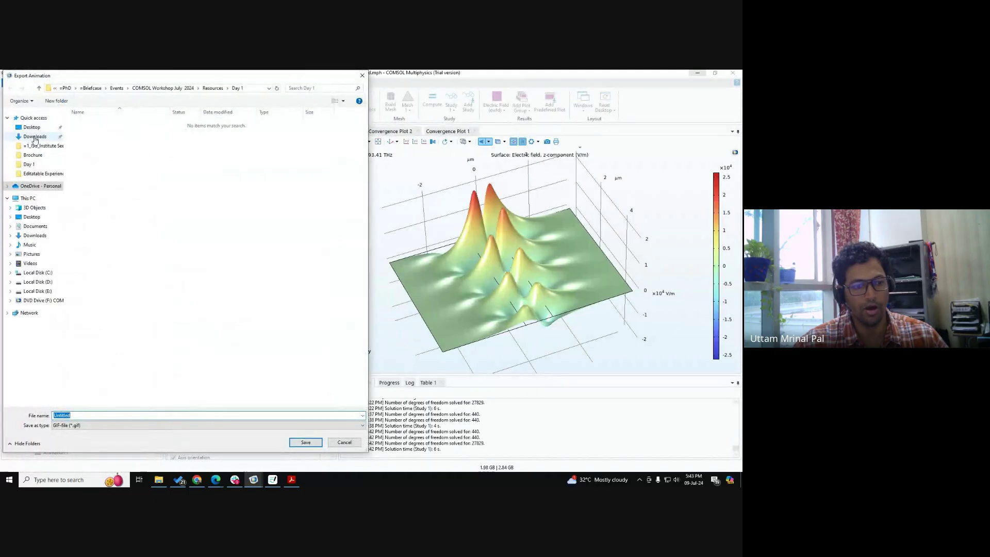
left_click(34, 136)
left_click(90, 415)
type("anima")
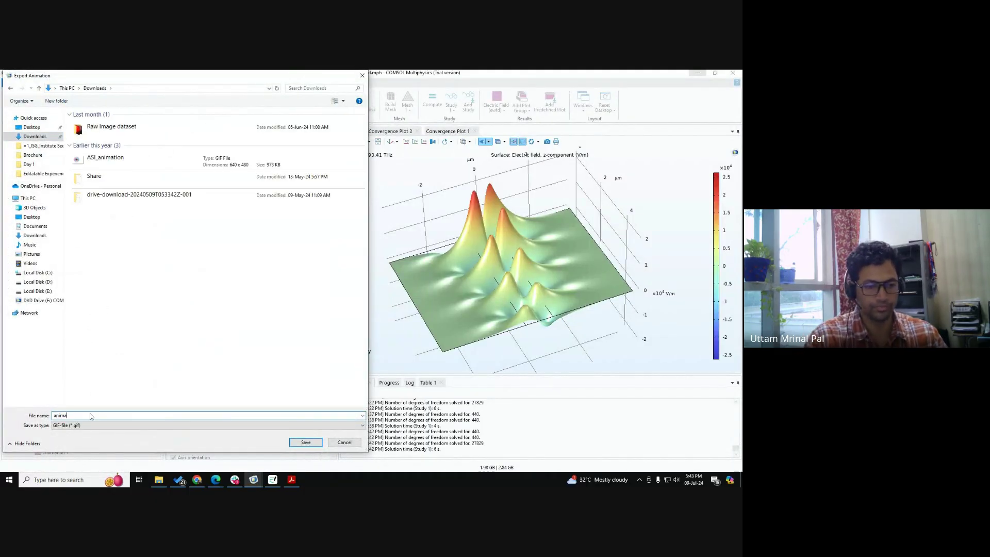
type("tion")
left_click(307, 441)
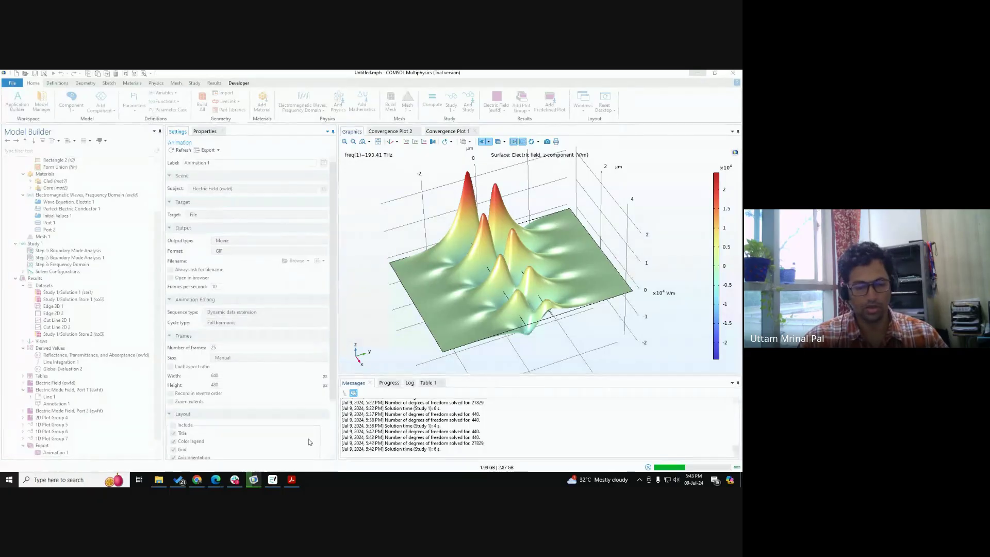
key("super")
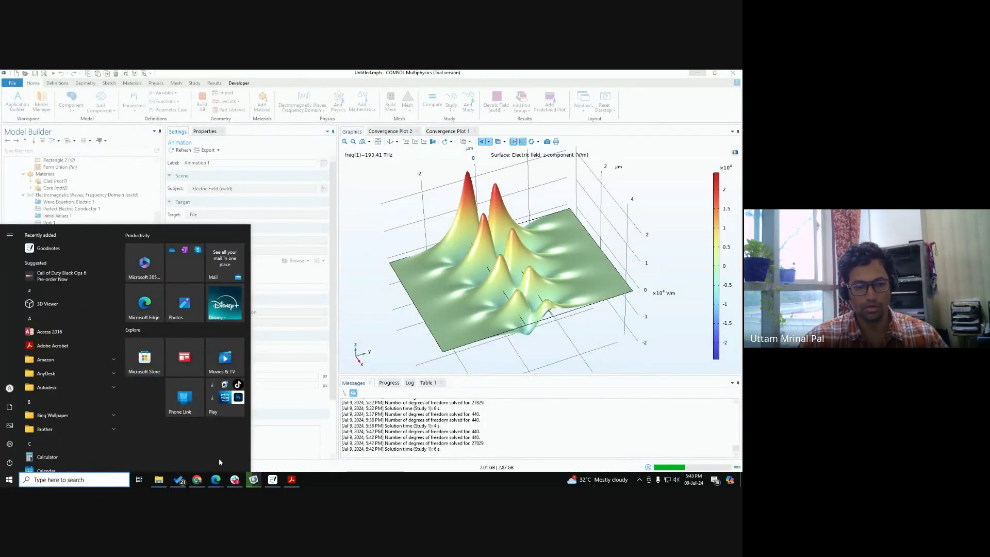
type("power")
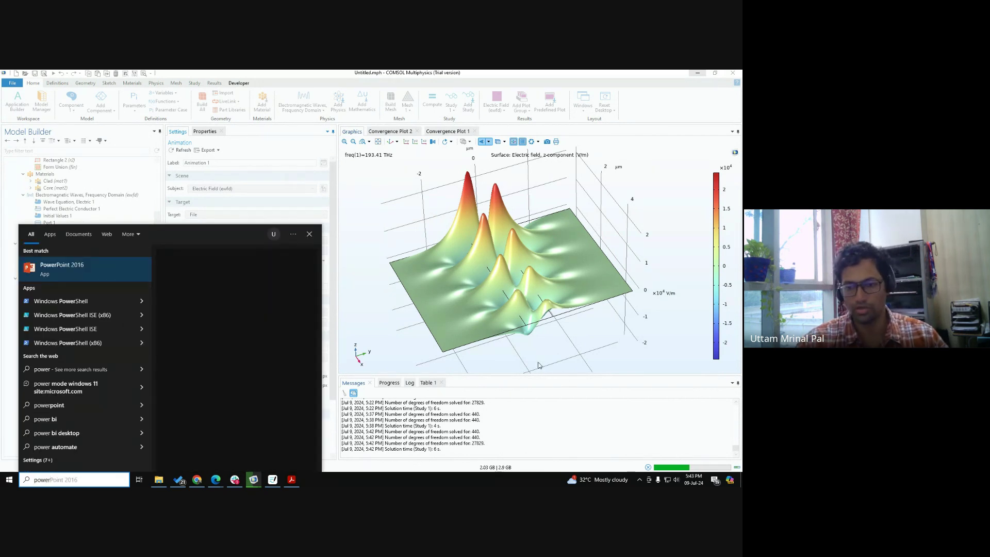
left_click(516, 388)
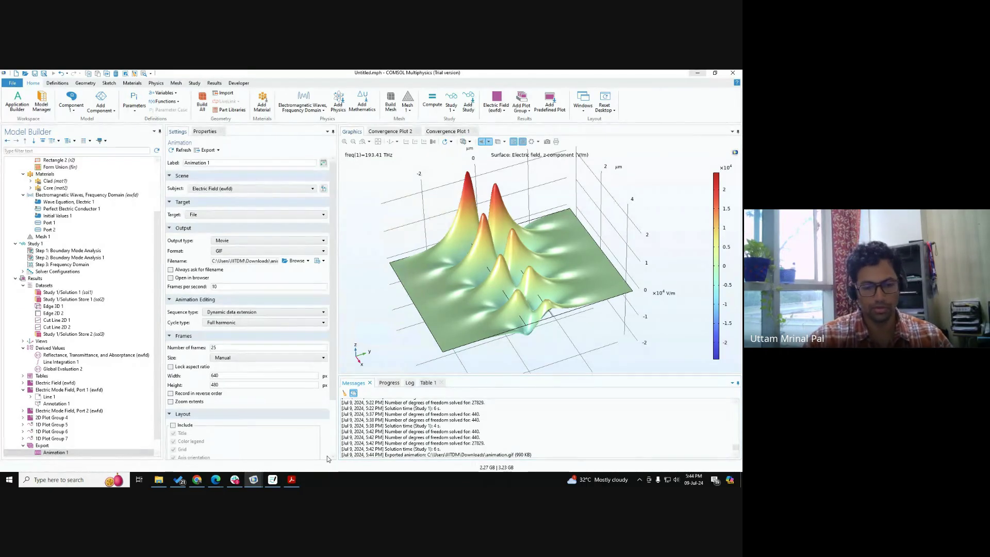
Step: Close the Wave Optics Module user's guide PDF and launch PowerPoint 2016
mouse_move(288, 482)
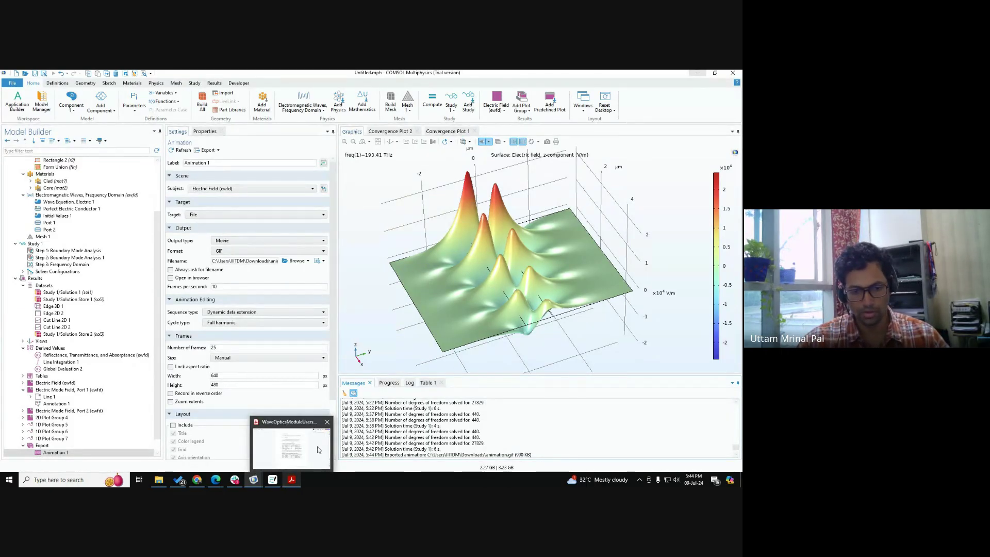
left_click(328, 424)
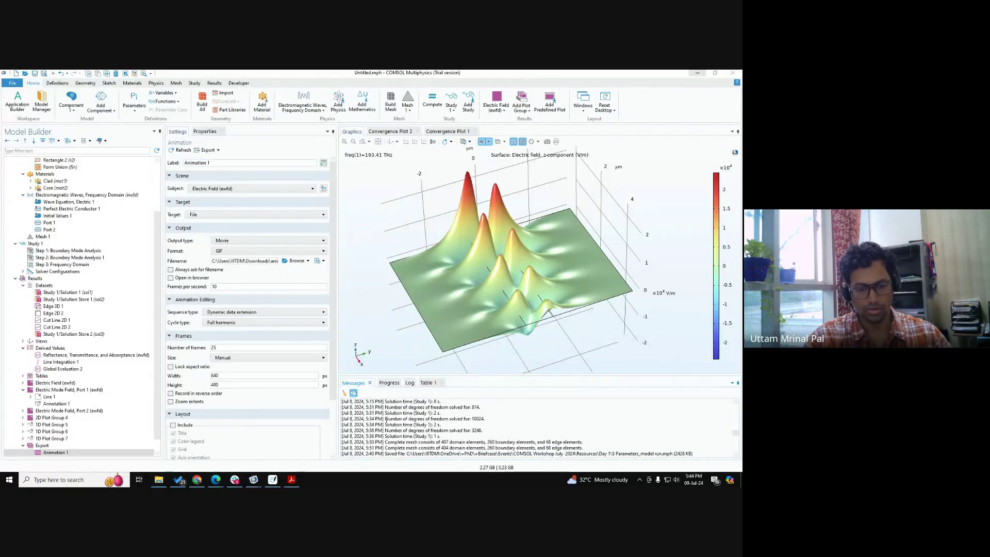
type("power")
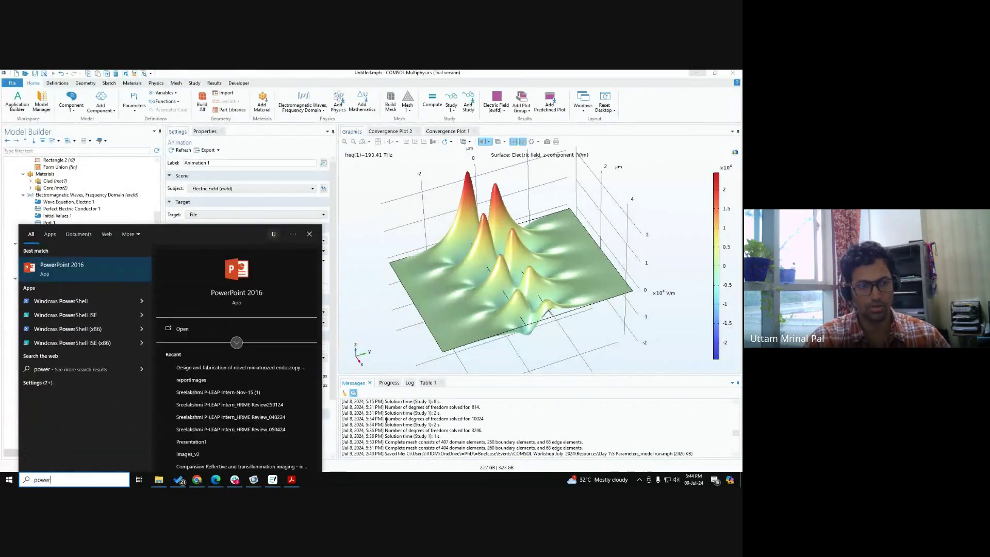
key("Return")
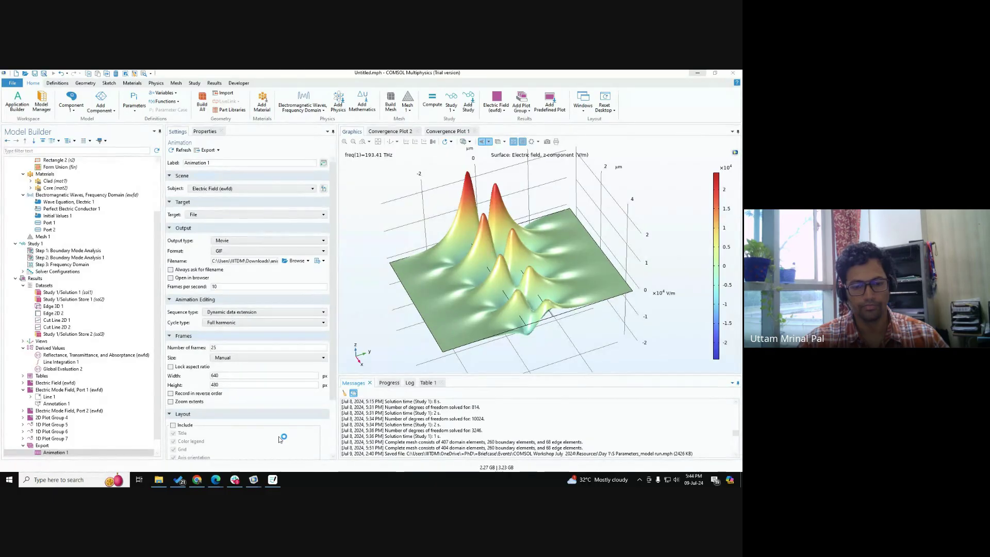
Step: Review the Boundary Mode Analysis and Frequency Domain steps, and plot Cut Line 2D 2 to check its position
scroll(105, 318, "up", 3)
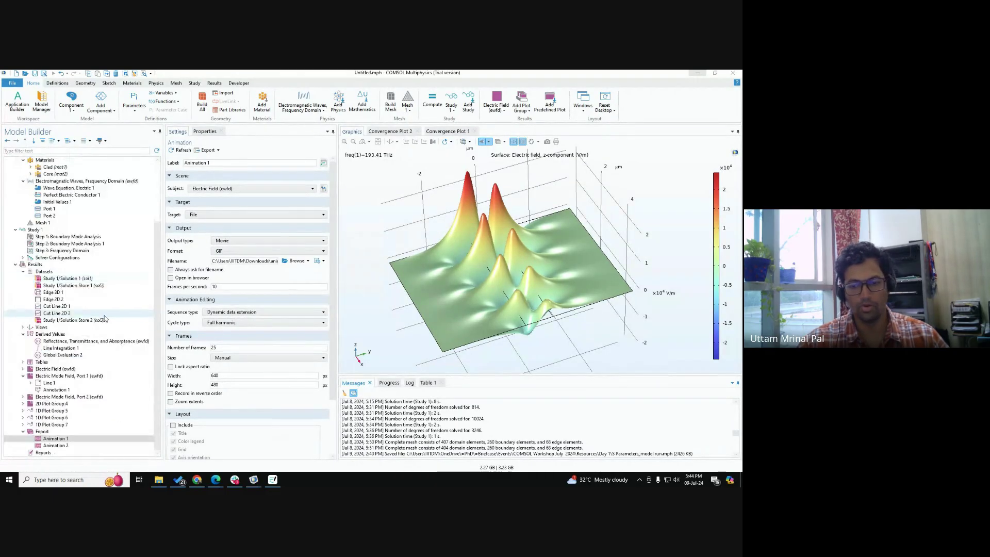
left_click(105, 314)
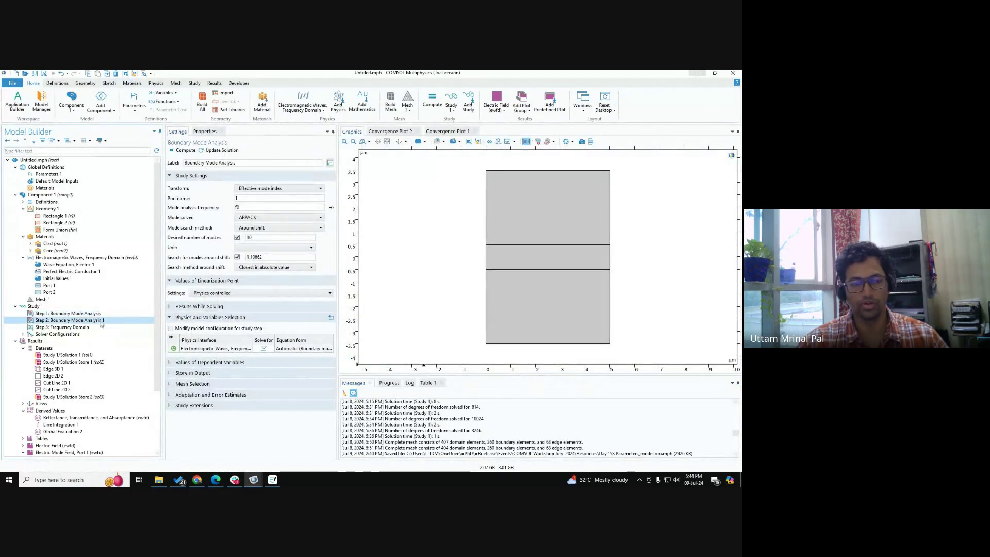
left_click(86, 328)
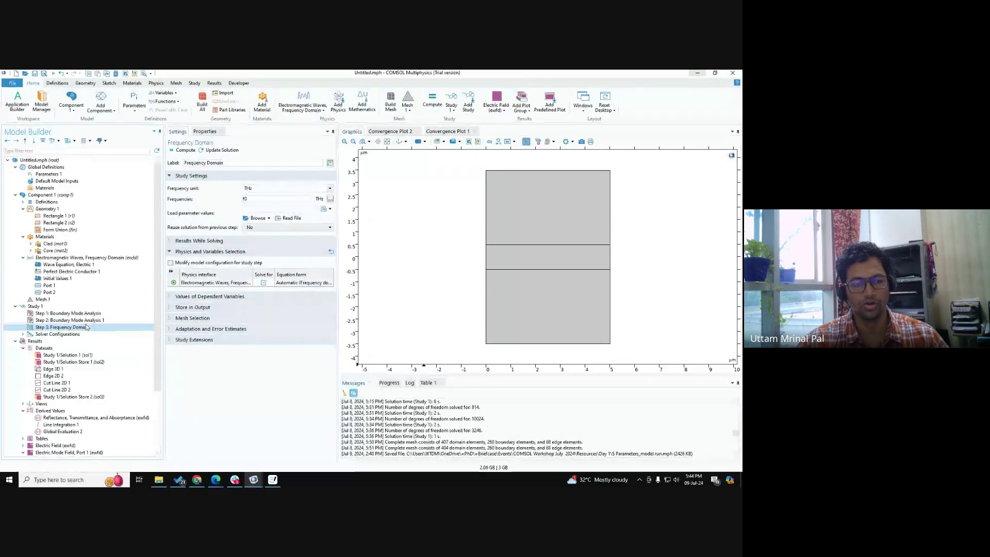
left_click(77, 321)
left_click(78, 328)
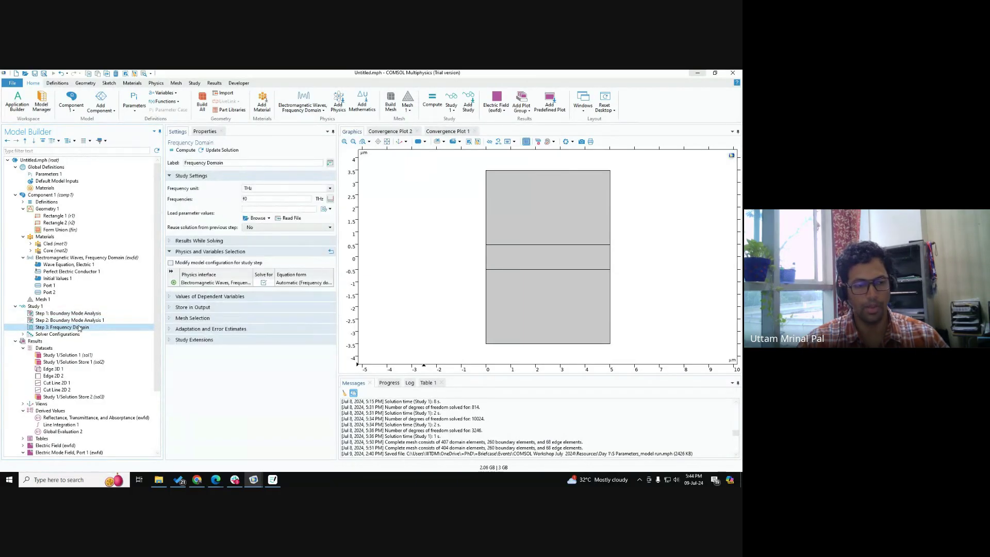
scroll(75, 340, "down", 2)
left_click(62, 391)
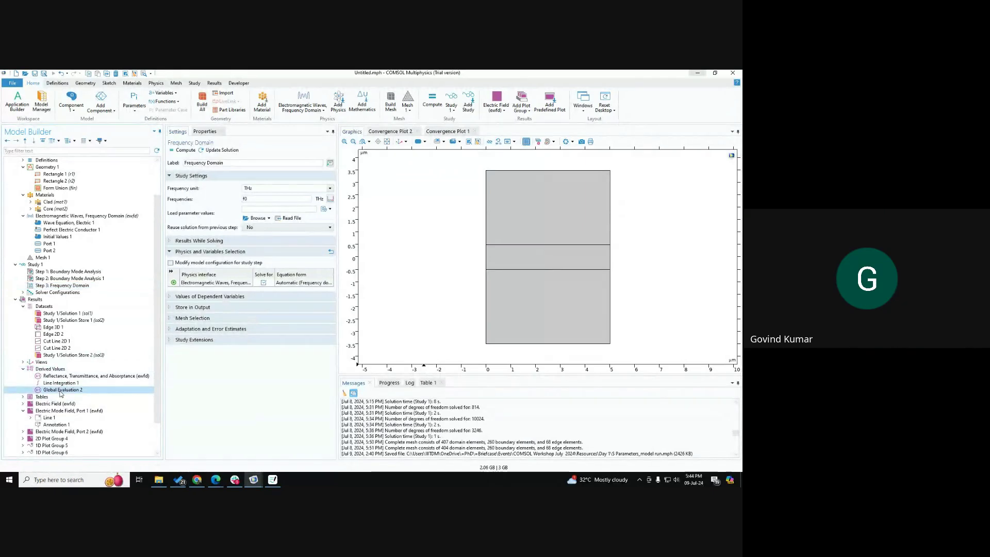
left_click(56, 348)
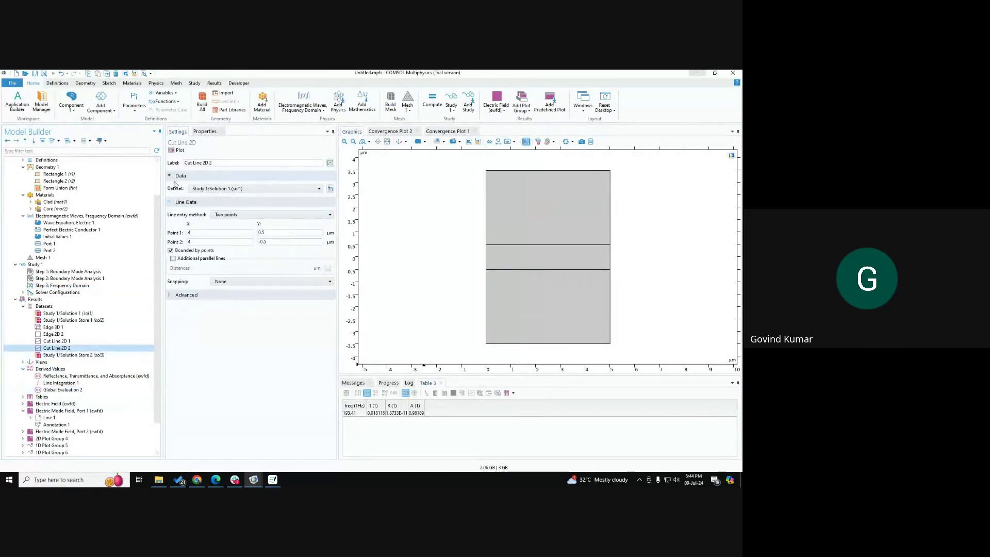
left_click(177, 150)
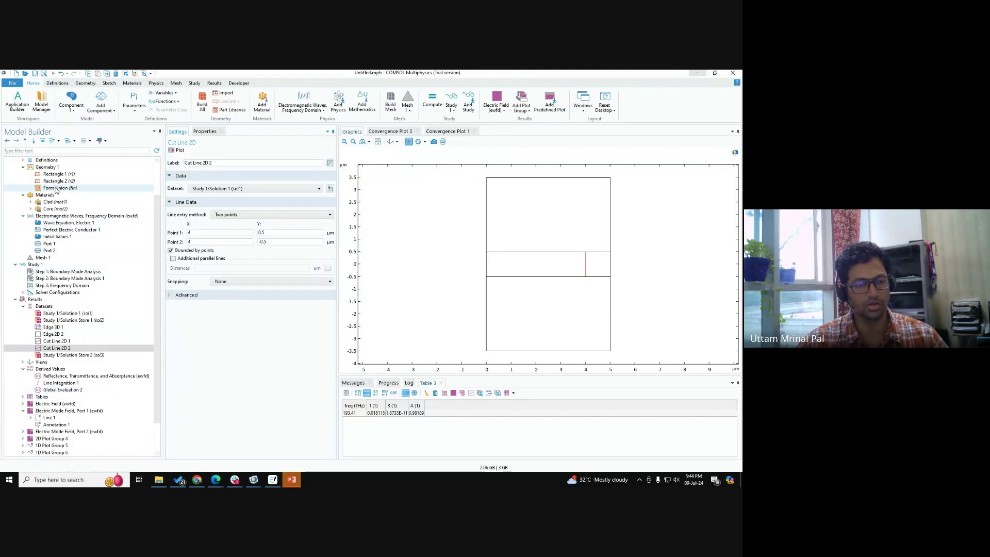
Step: Set the imaginary part of the Core material's refractive index to 0 and recompute Study 1
left_click(54, 209)
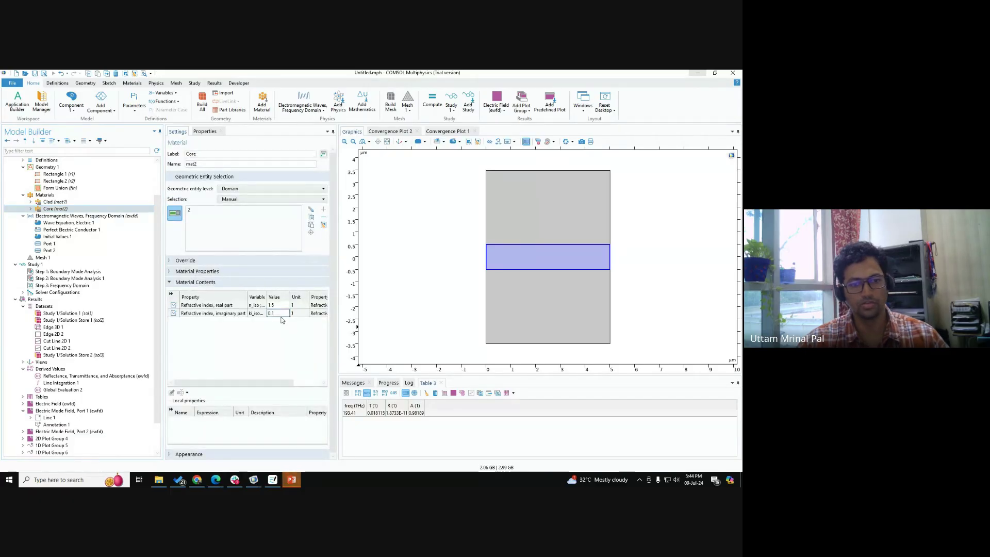
key("BackSpace")
key("BackSpace")
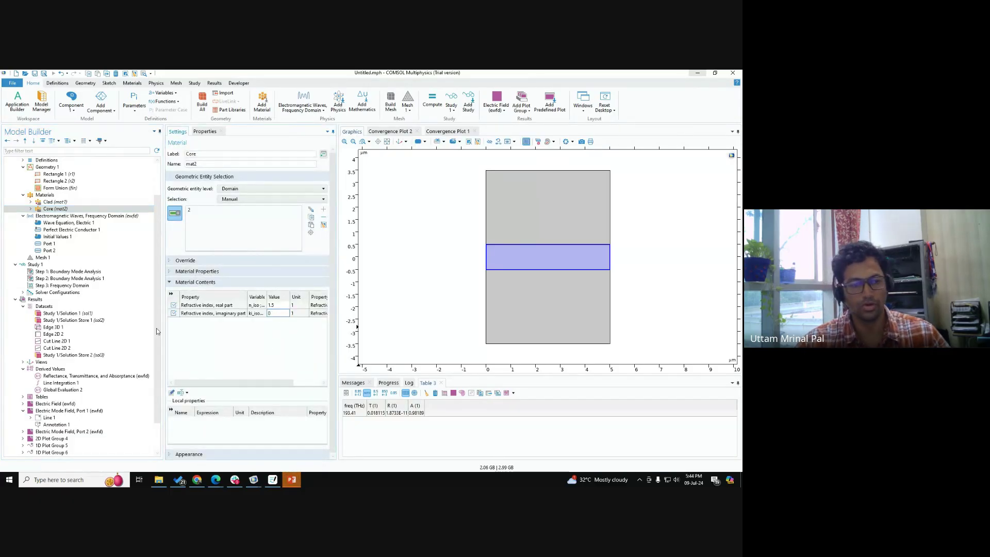
left_click(32, 265)
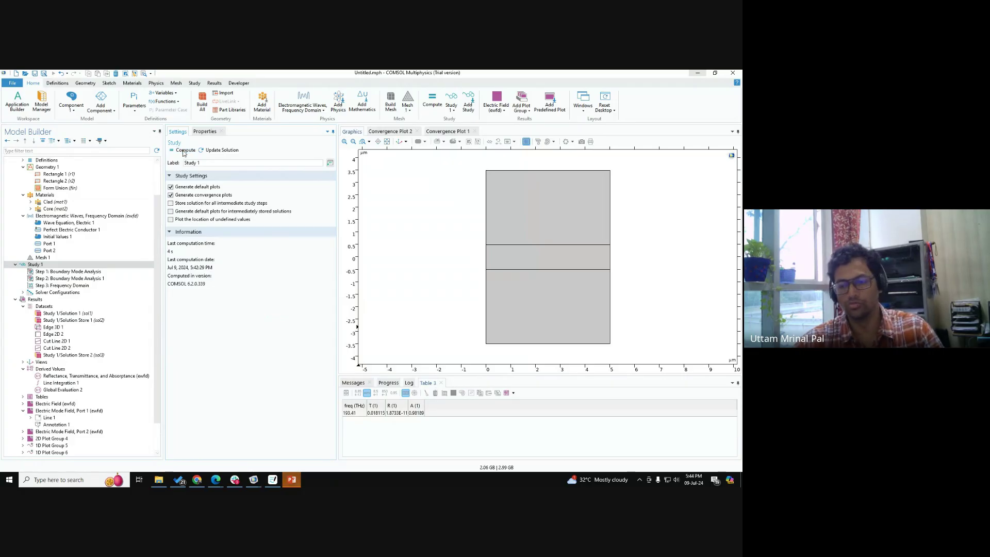
left_click(184, 151)
Step: Switch to PowerPoint, create a blank presentation, and insert the exported animation GIF from Downloads onto the first slide
mouse_move(295, 480)
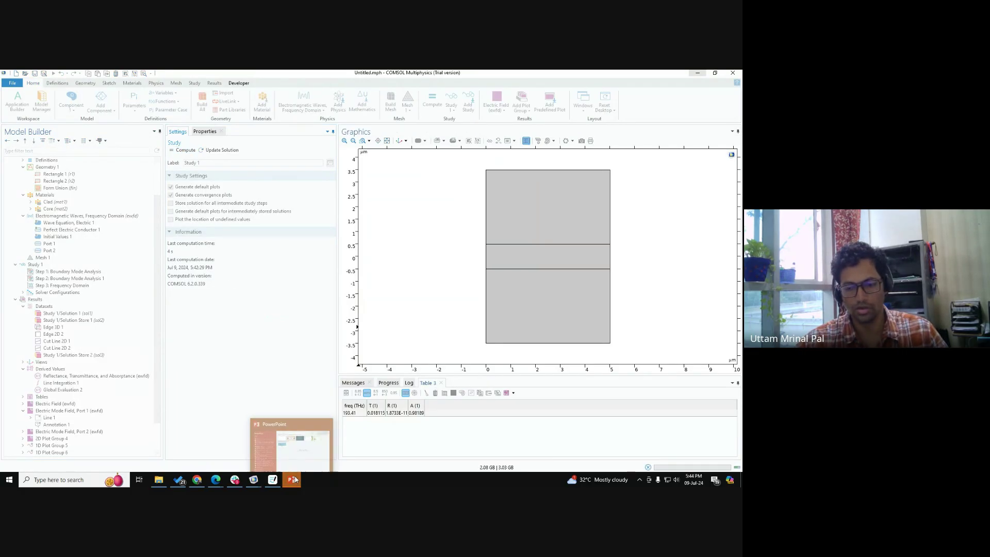
left_click(314, 428)
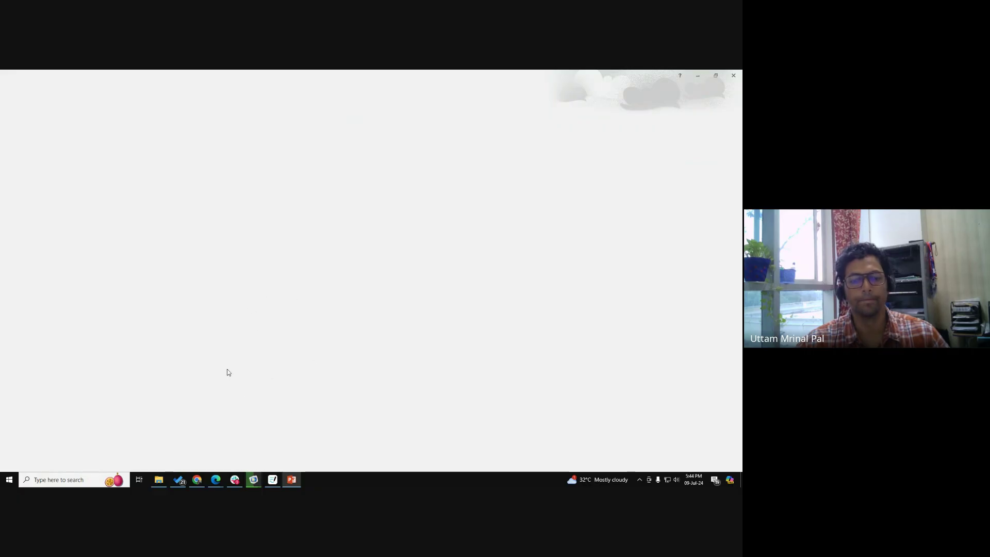
mouse_move(255, 482)
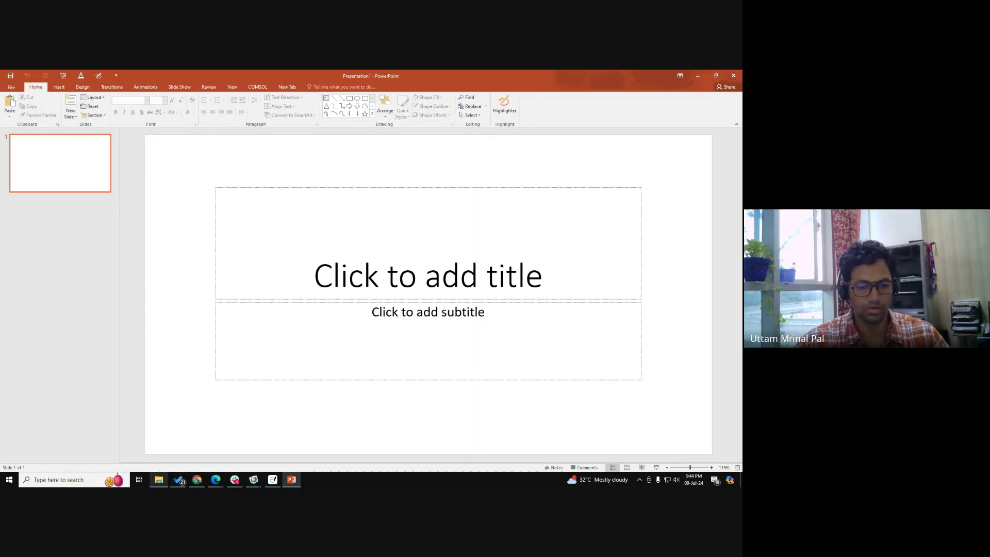
left_click(159, 480)
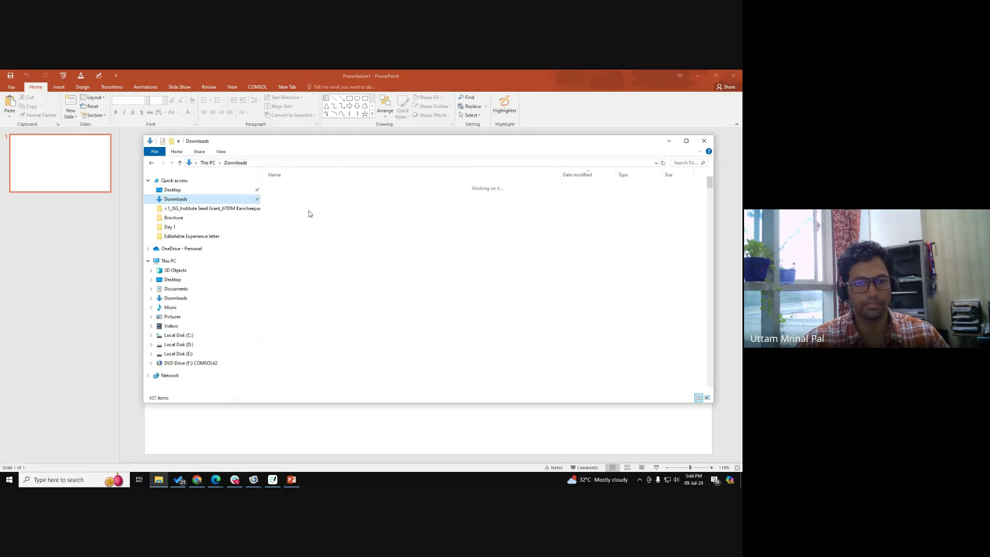
left_click_drag(285, 198, 351, 280)
key("alt+Tab")
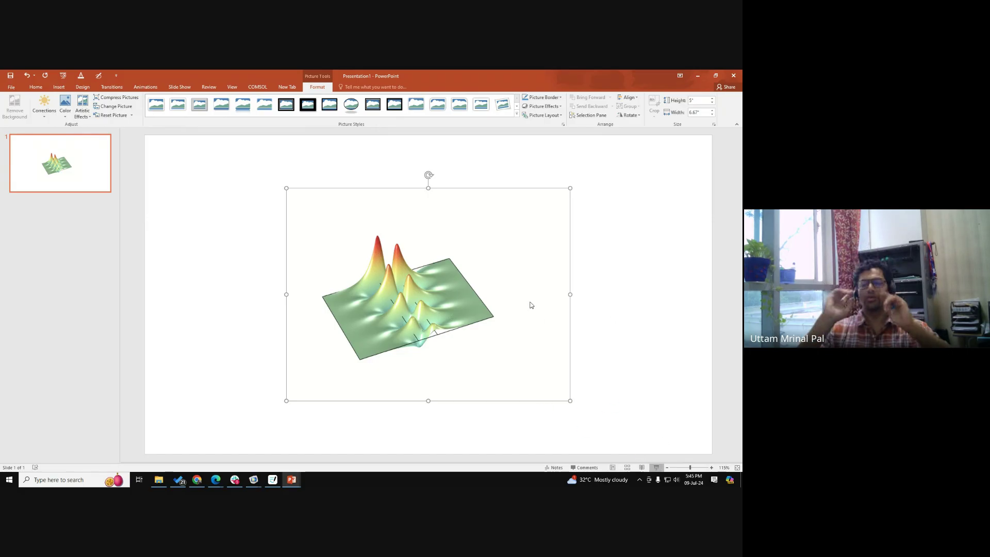
Step: Play the slide show to view the inserted animation, end it, and close the presentation without saving
key("F5")
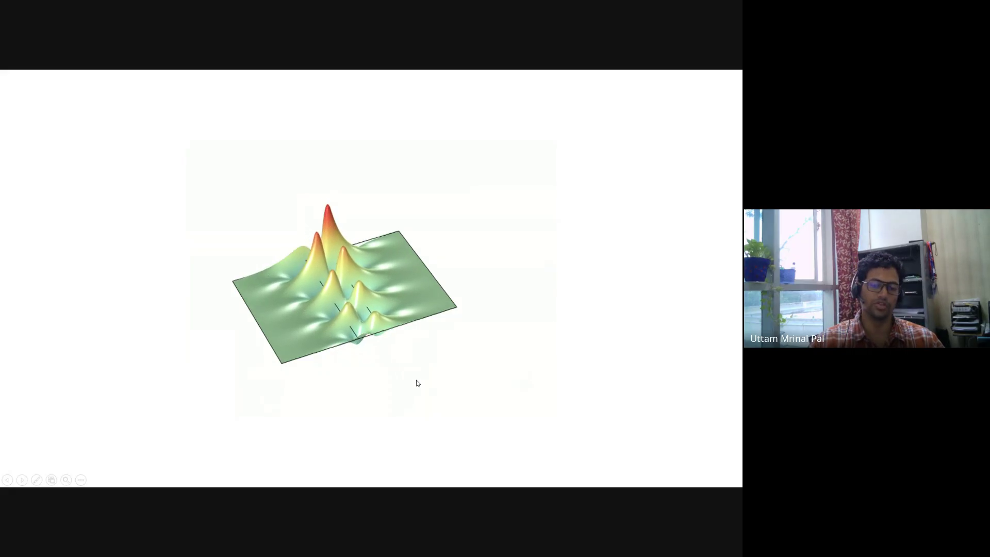
key("Escape")
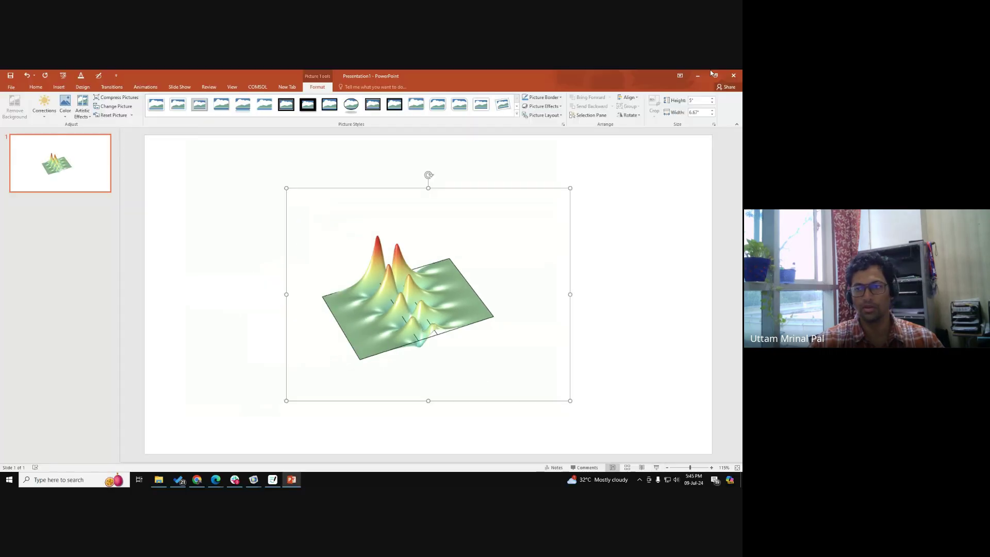
left_click(733, 76)
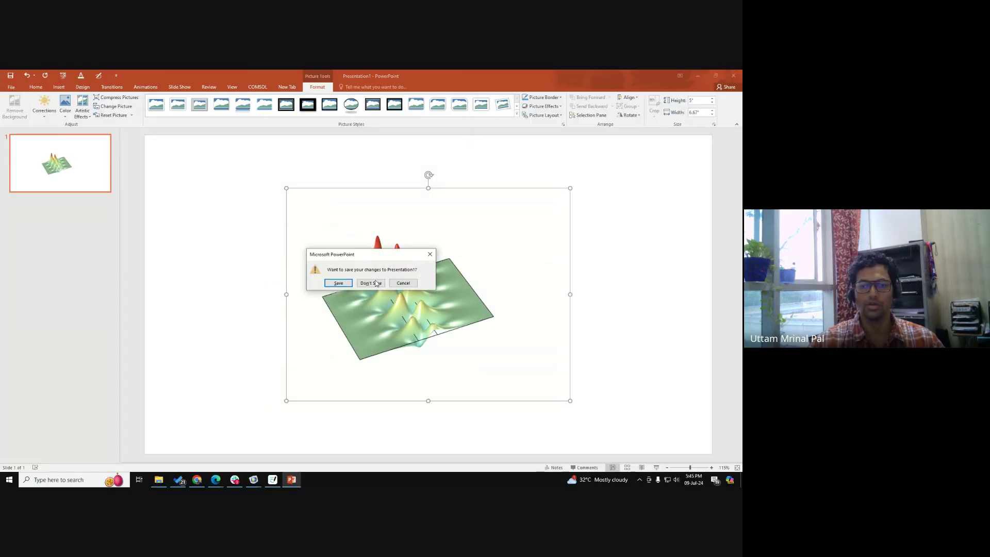
left_click(370, 283)
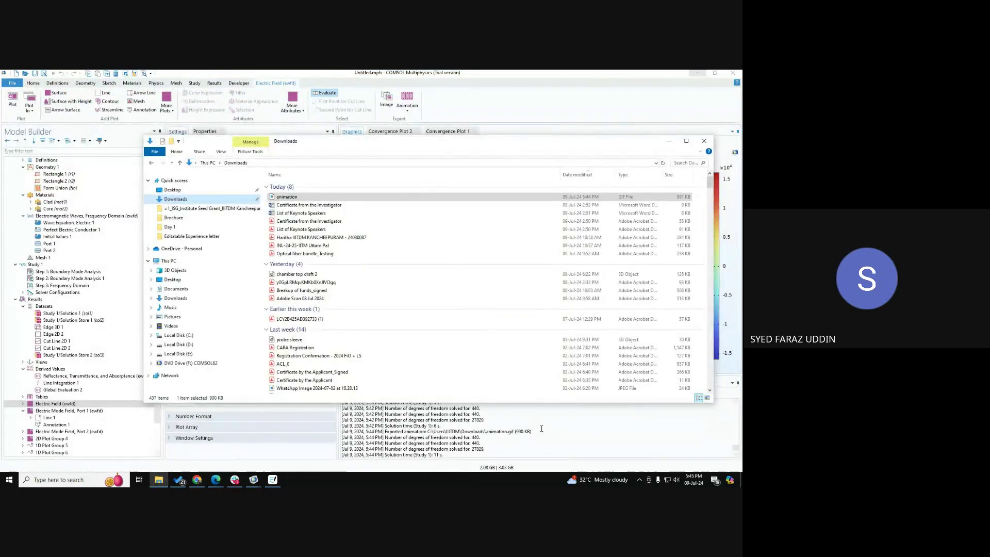
Step: Switch back to COMSOL and enlarge the Graphics window by shrinking the Messages window below it
left_click(542, 428)
left_click_drag(530, 375, 530, 423)
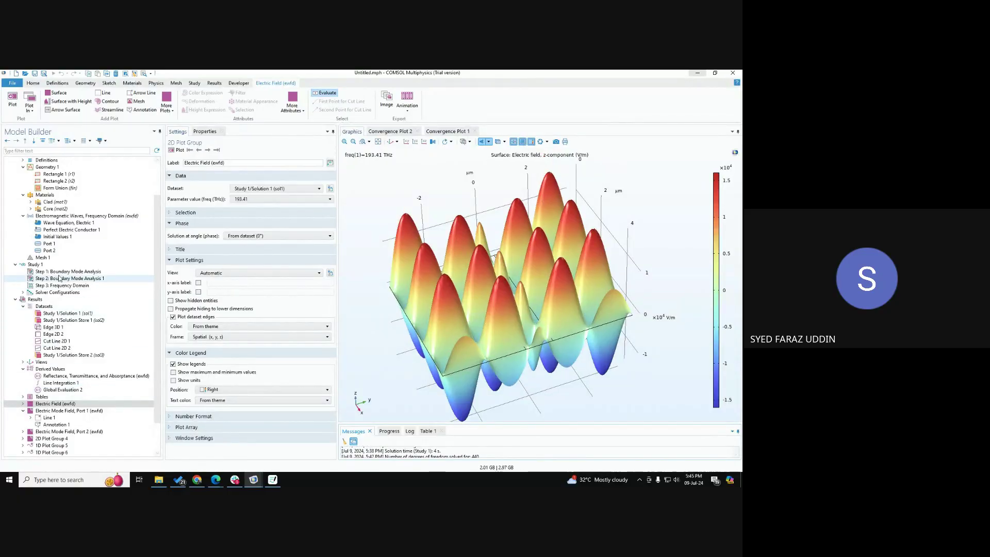
Step: Review Study 1, its Boundary Mode Analysis and Frequency Domain steps, and the Electric Mode Field plots for Port 1 and Port 2
left_click(35, 264)
scroll(110, 410, "down", 2)
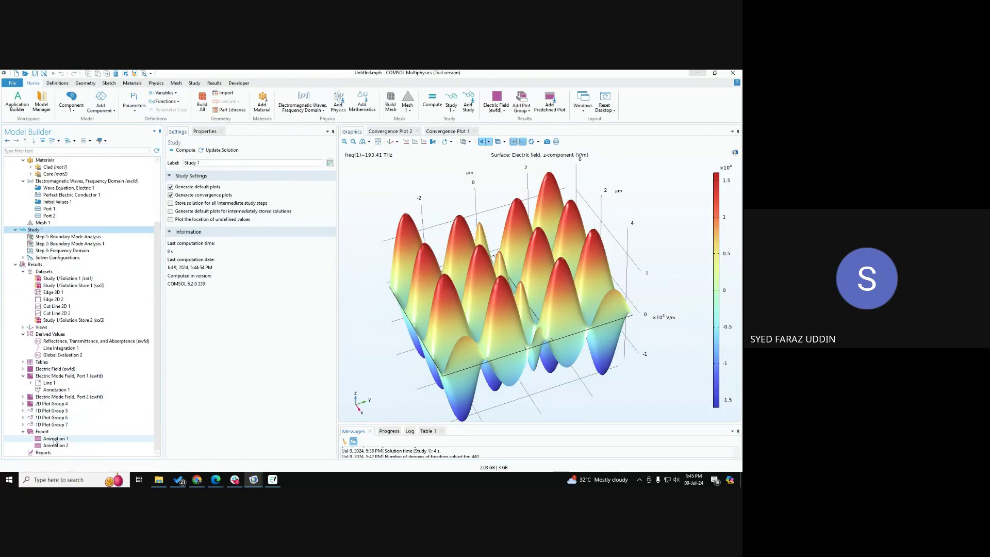
left_click(67, 250)
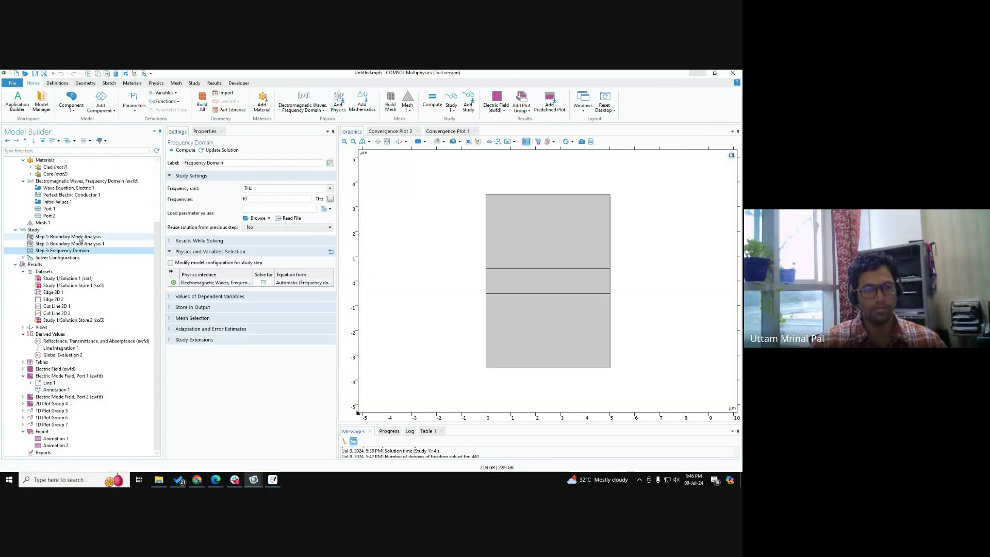
left_click(77, 236)
left_click(266, 256)
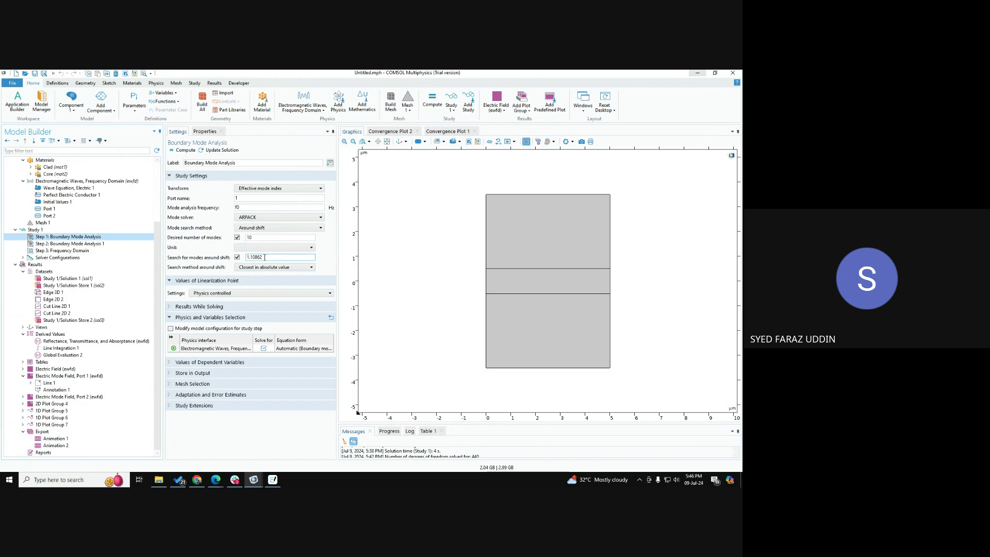
left_click(79, 245)
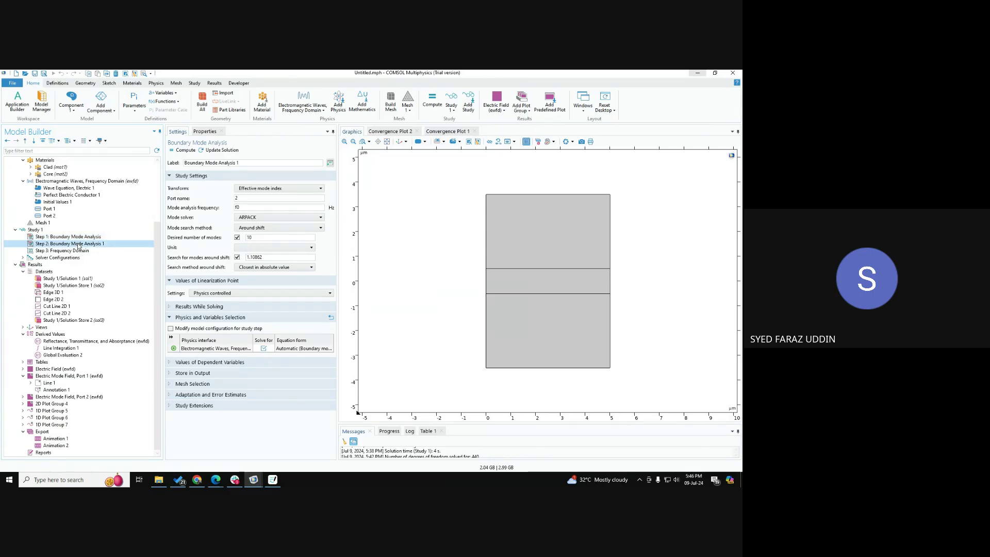
left_click(77, 251)
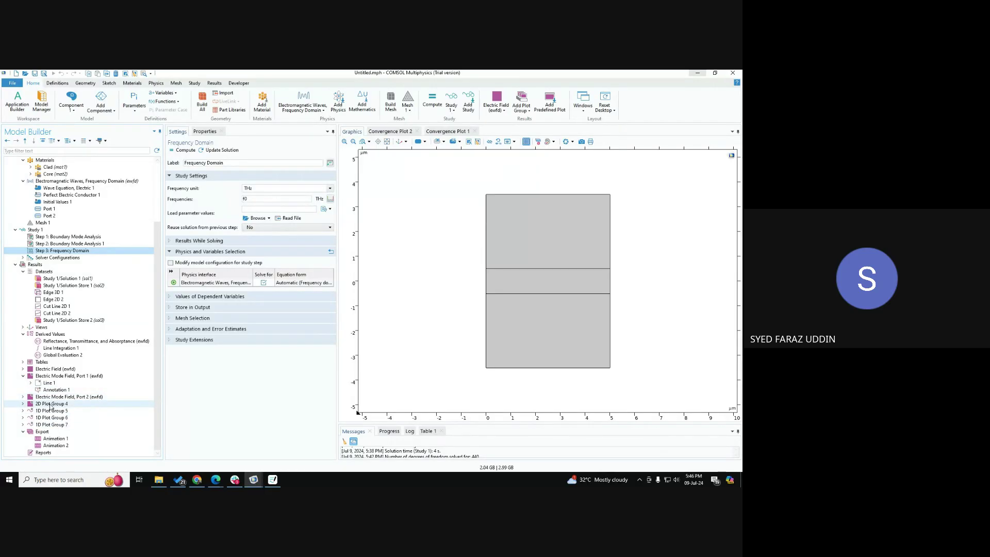
left_click(69, 376)
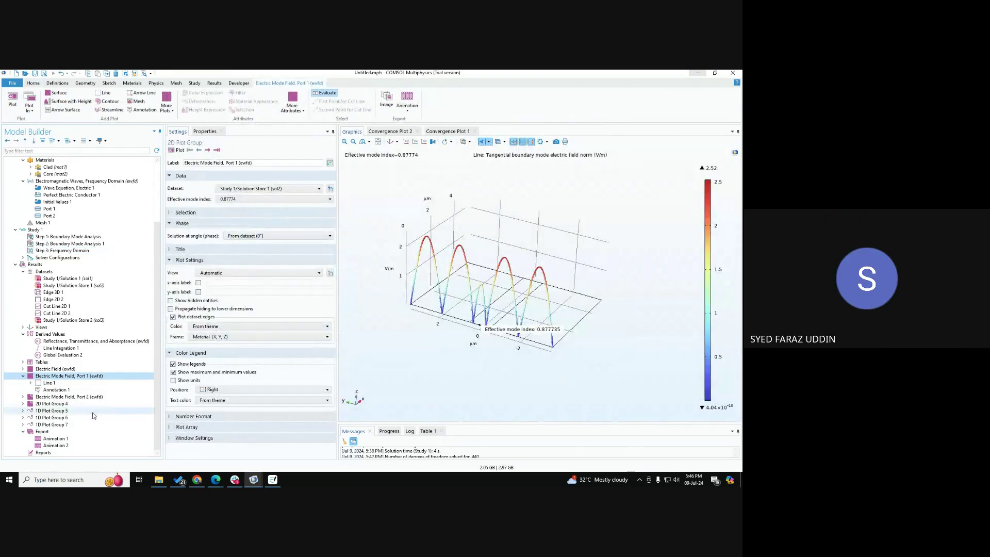
left_click(49, 397)
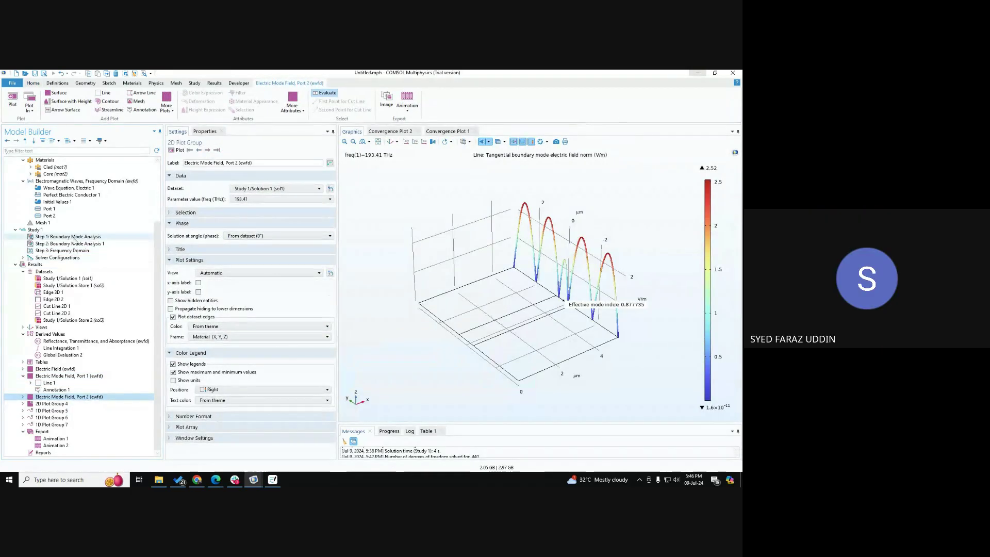
left_click(74, 237)
left_click(75, 244)
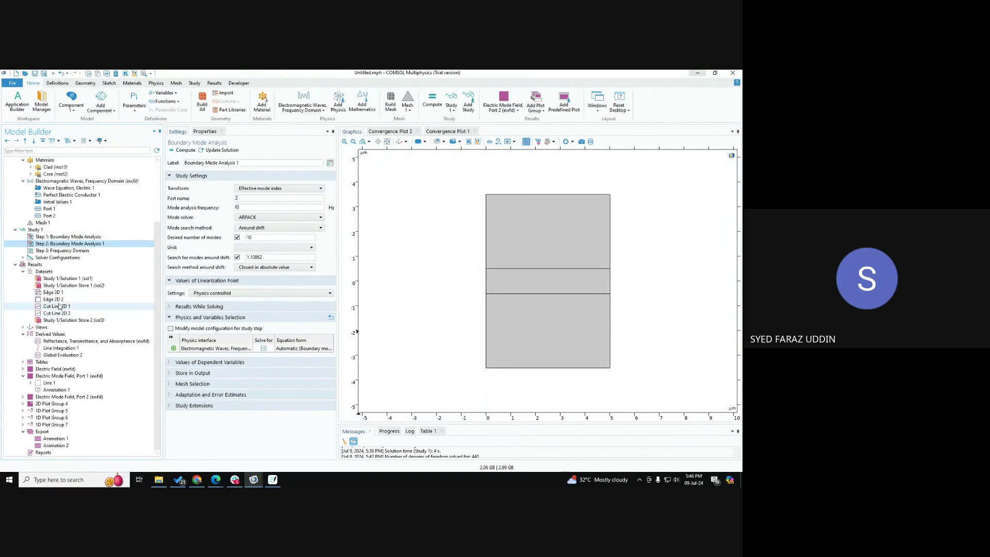
left_click(71, 250)
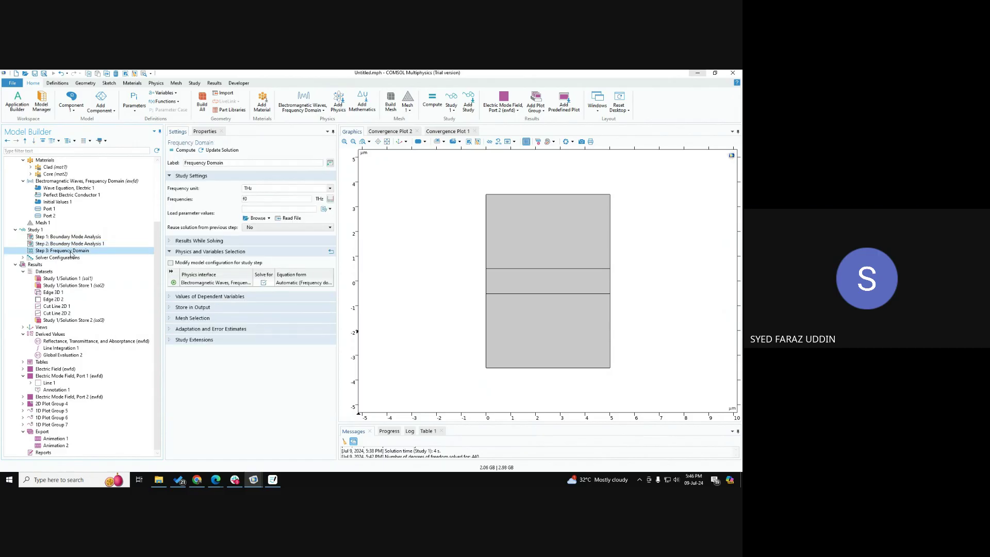
left_click(83, 242)
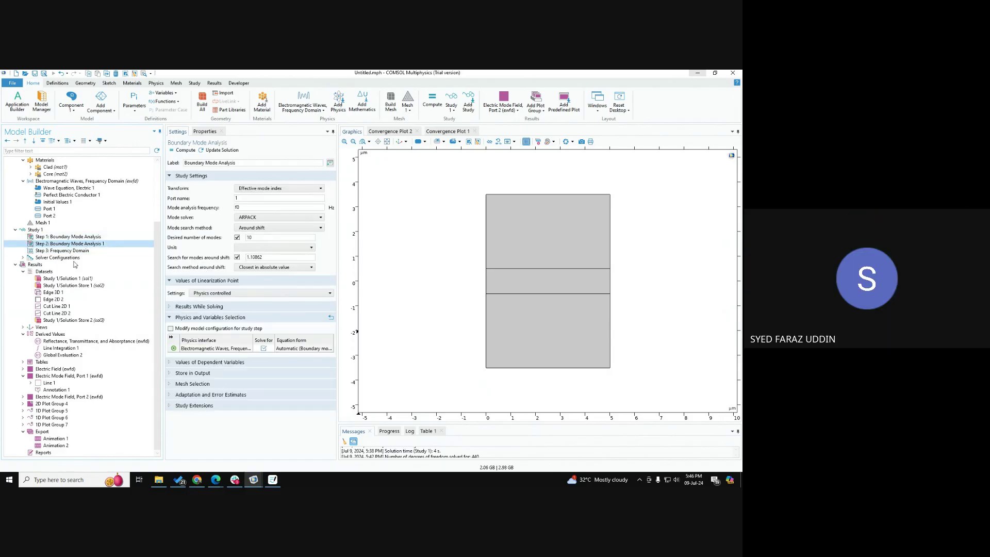
Step: Disable Height Expression 1 under Surface 1 of the Electric Field plot group and replot the surface as a flat 2D map
left_click(65, 357)
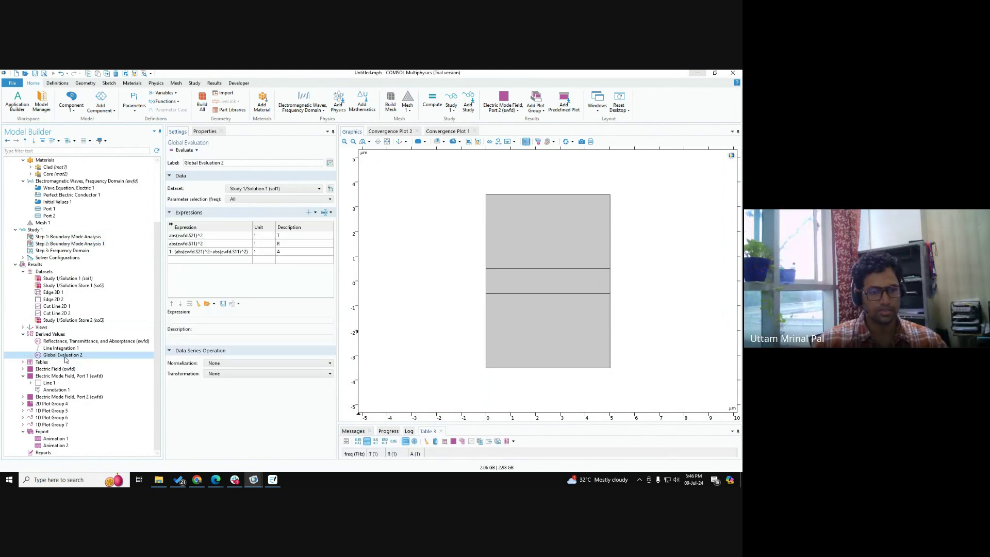
double_click(30, 370)
right_click(46, 383)
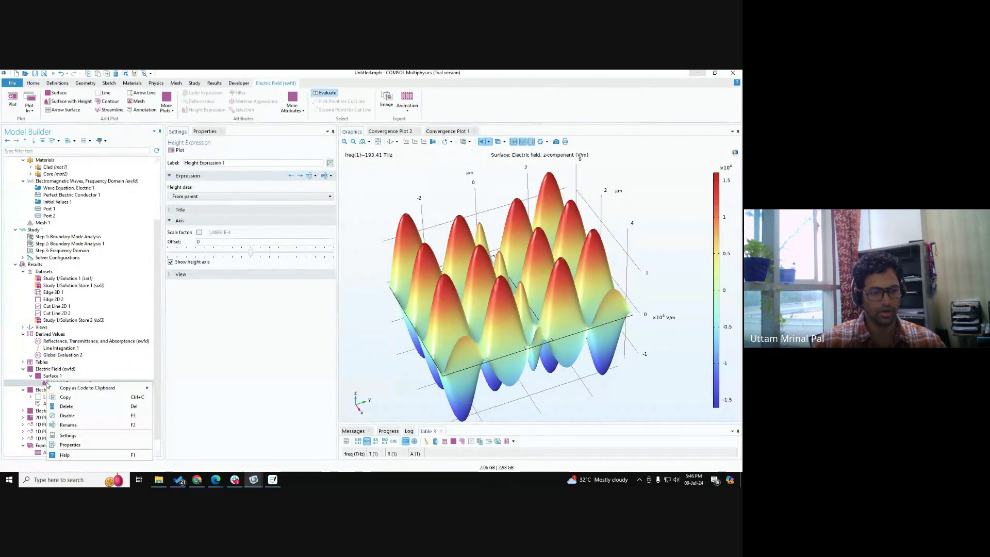
left_click(75, 418)
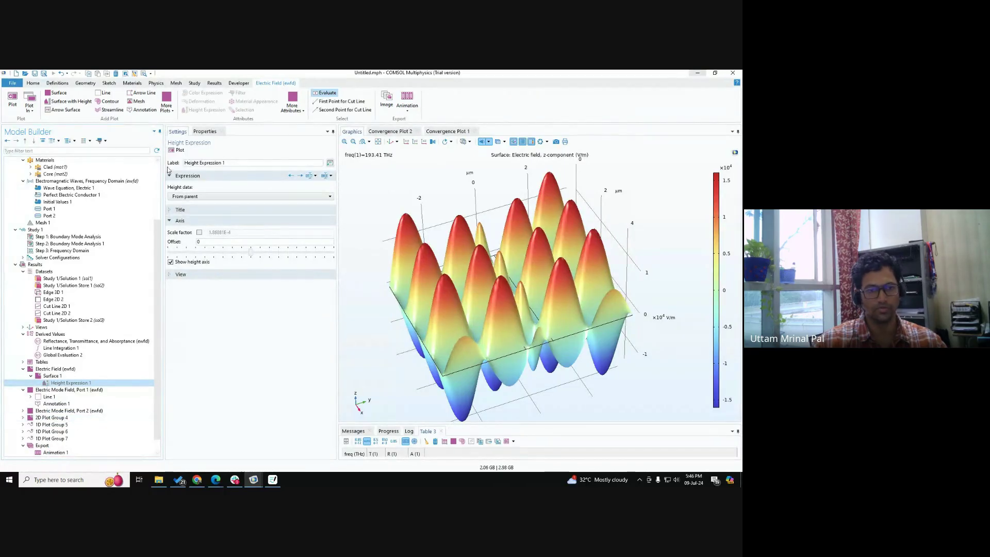
left_click(178, 150)
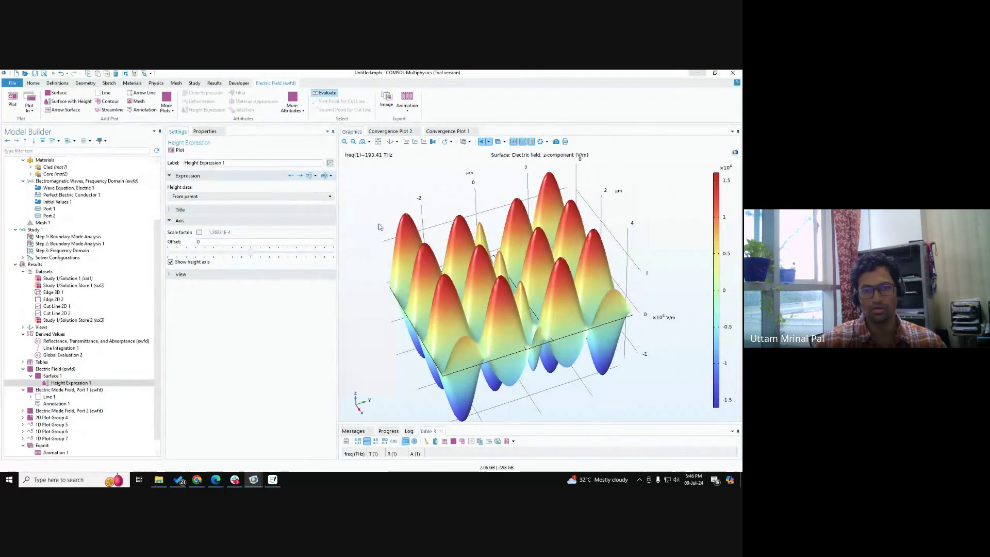
right_click(81, 383)
left_click(103, 415)
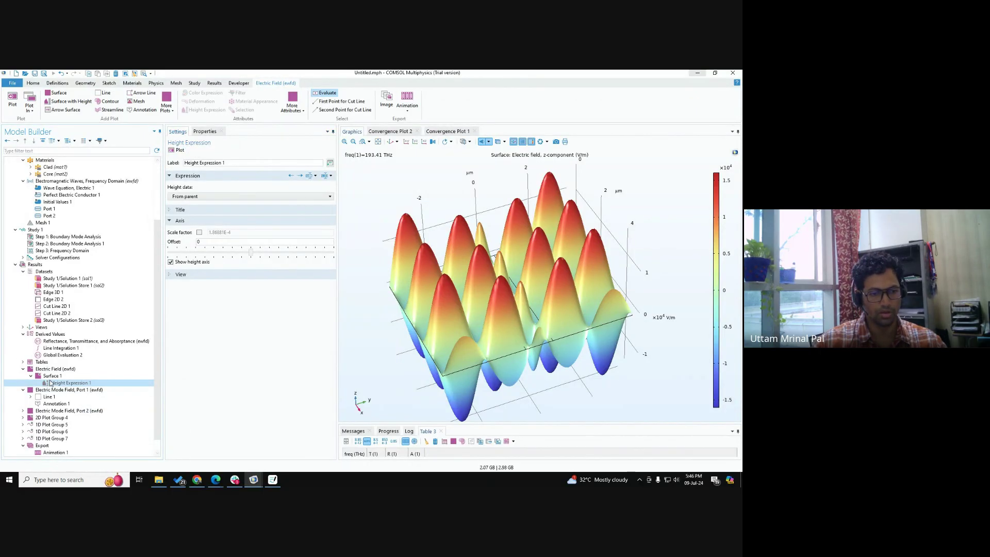
left_click(177, 151)
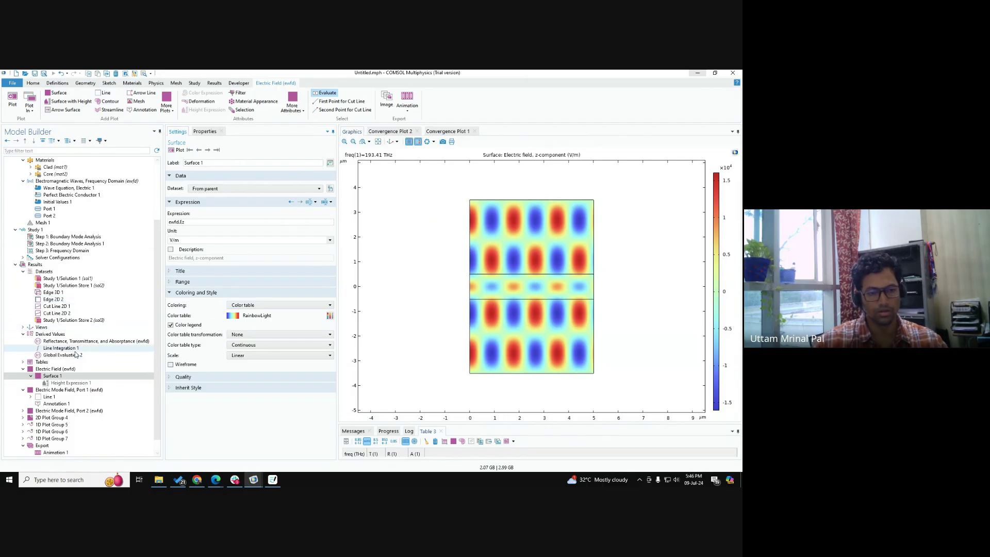
Step: Set the imaginary part of the Core material's refractive index to 1e-6 and recompute Study 1
left_click(67, 237)
left_click(64, 245)
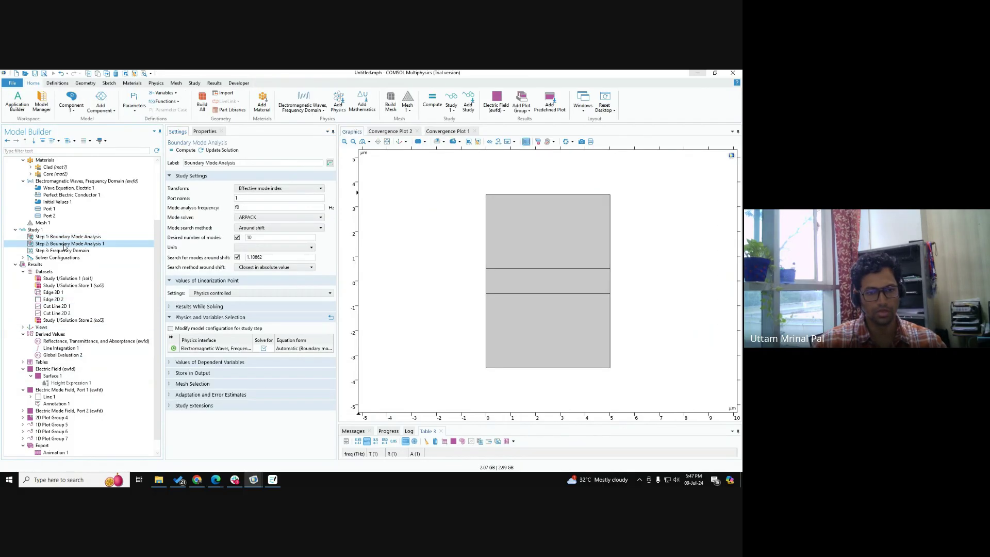
left_click(64, 250)
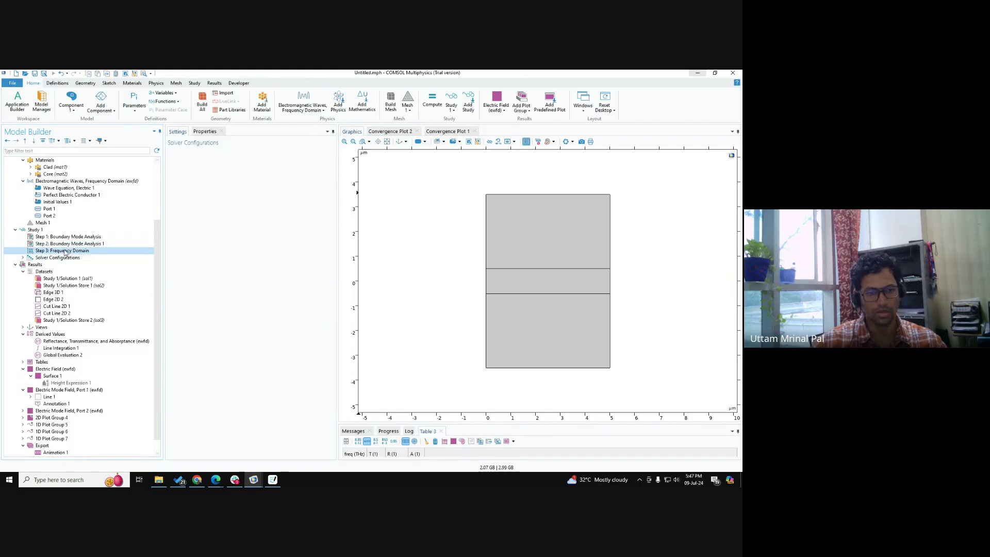
scroll(65, 252, "up", 3)
left_click(48, 230)
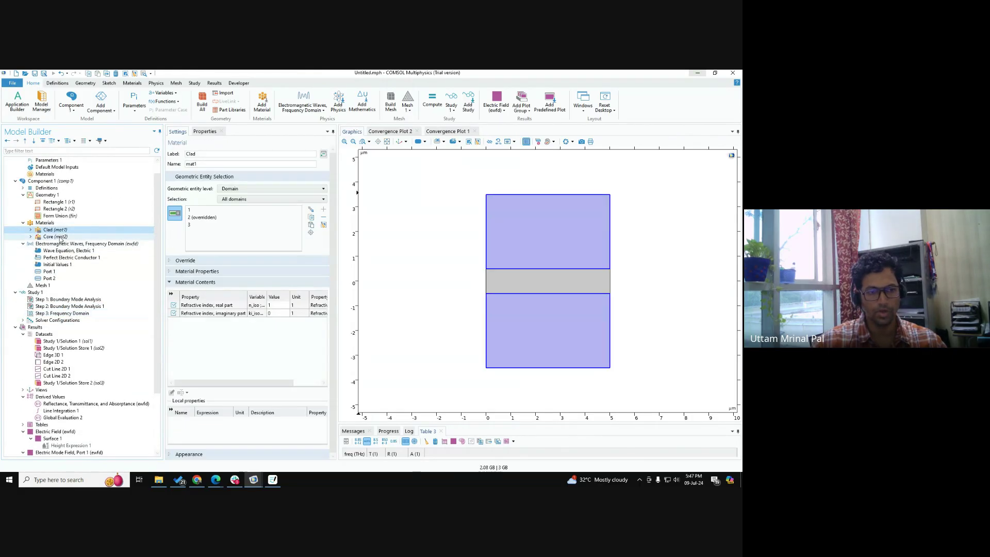
left_click(48, 236)
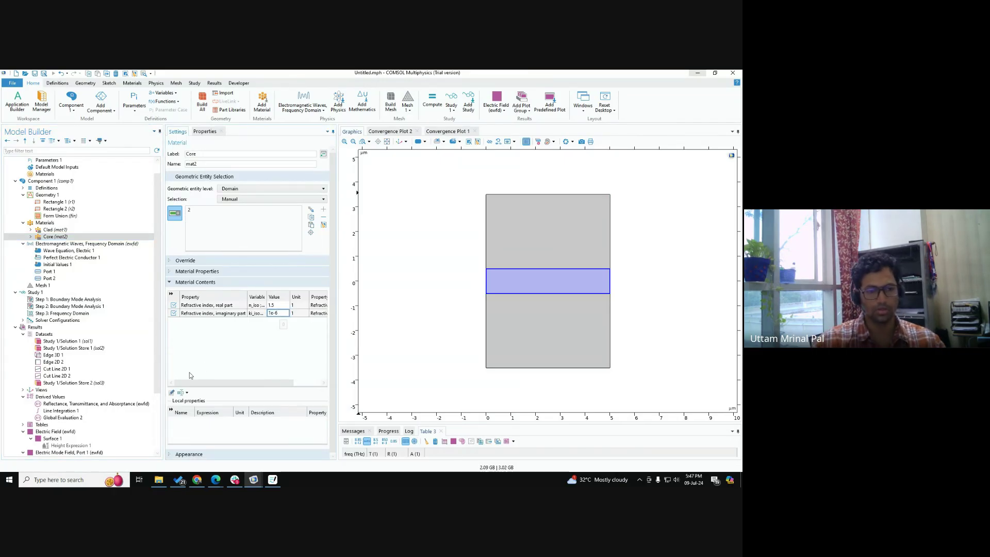
left_click(123, 292)
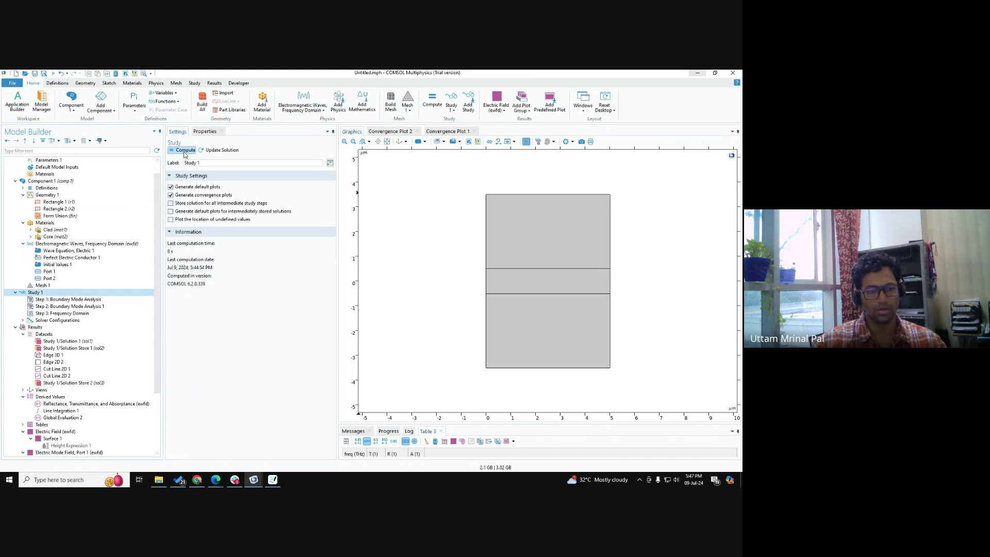
left_click(184, 151)
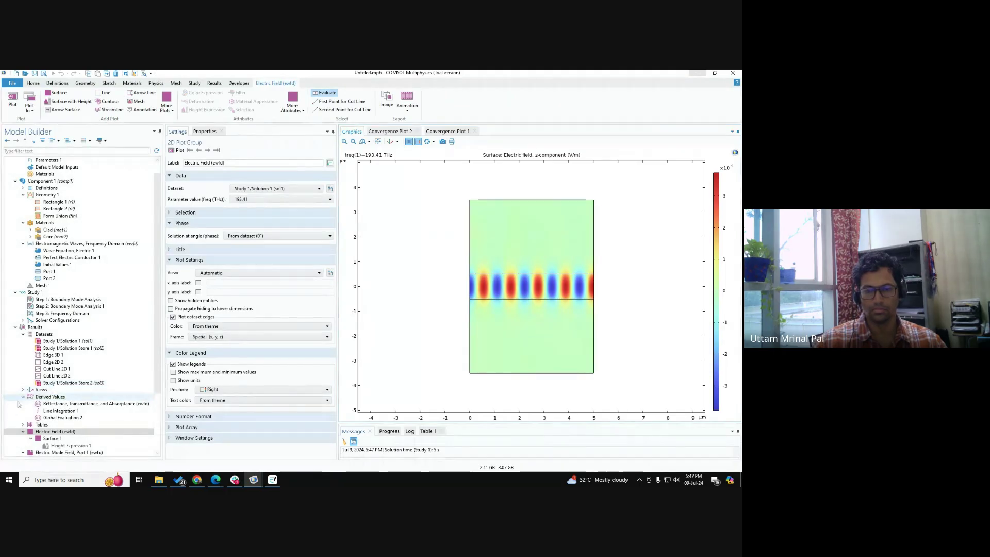
Step: Examine the recomputed Electric Field plot against the settings of both Boundary Mode Analysis steps
left_click(62, 300)
left_click(62, 306)
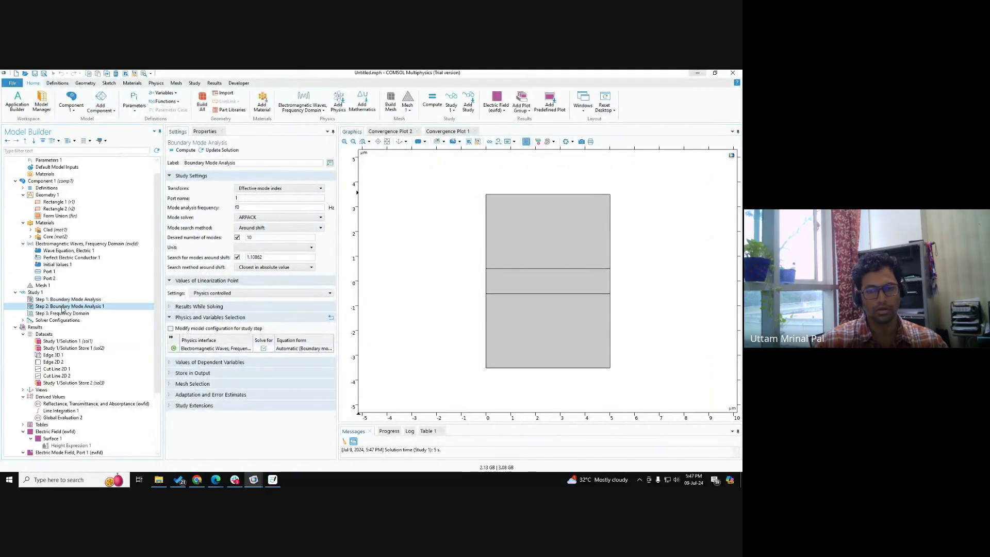
scroll(57, 426, "down", 3)
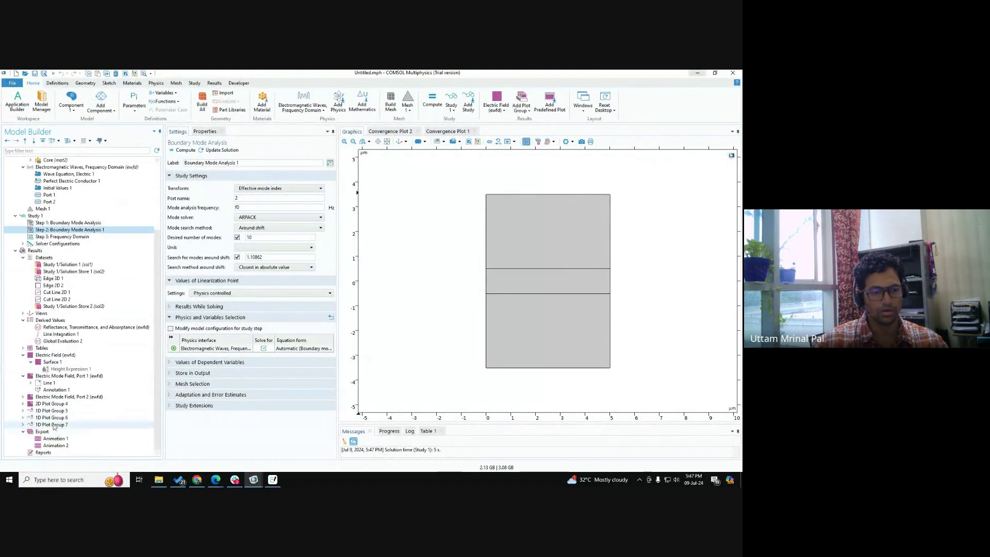
left_click(46, 355)
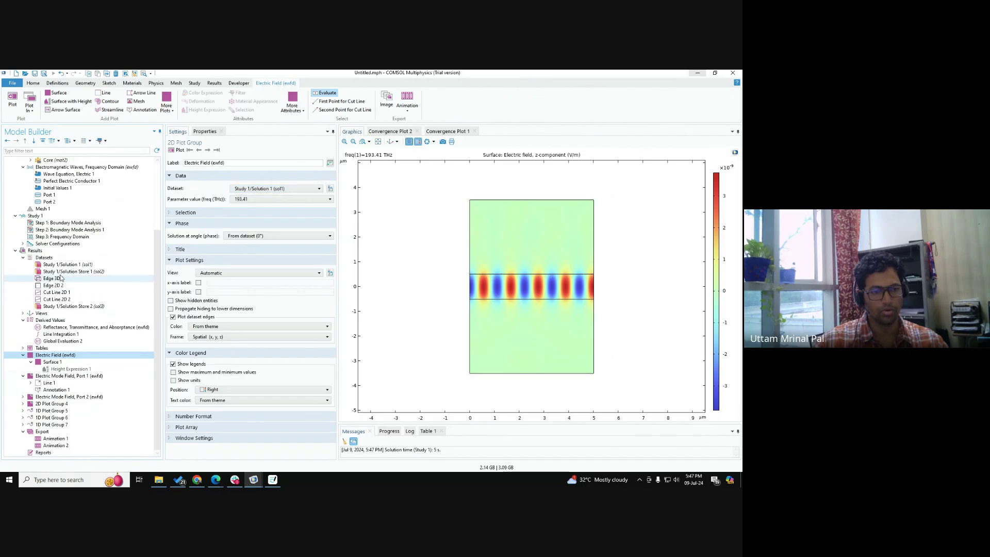
left_click(57, 229)
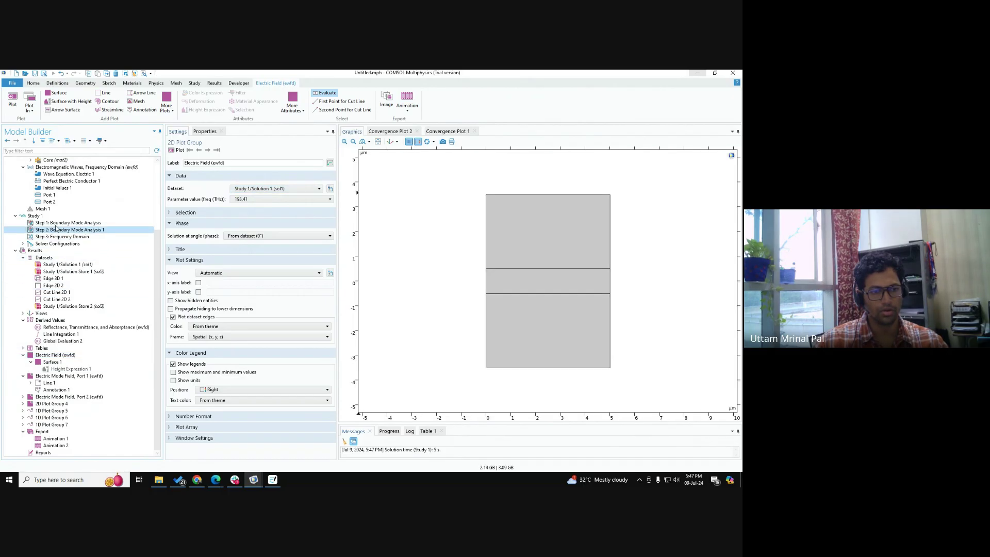
left_click(57, 224)
scroll(57, 227, "up", 4)
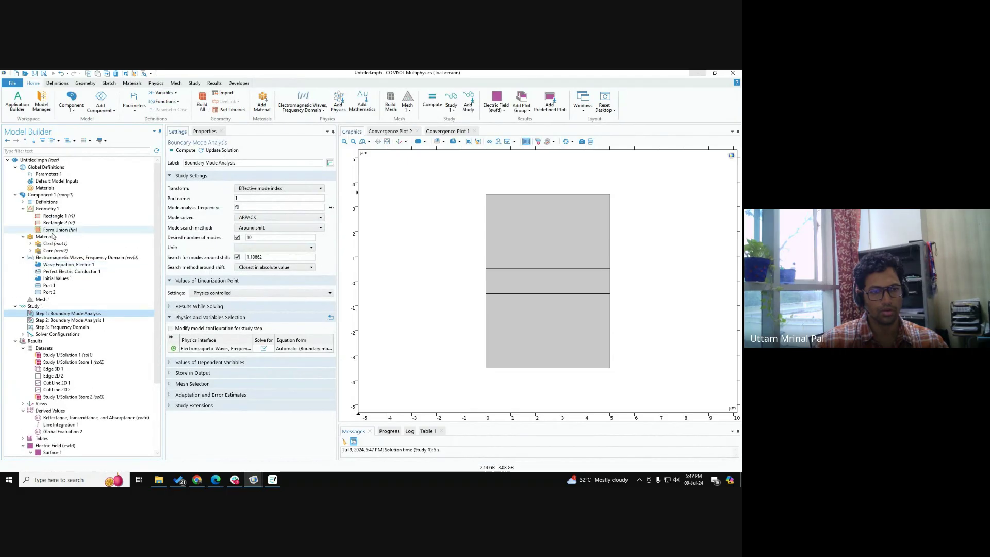
Step: Set the imaginary part of the Core material's refractive index to 0 and disable the Frequency Domain study step
left_click(50, 251)
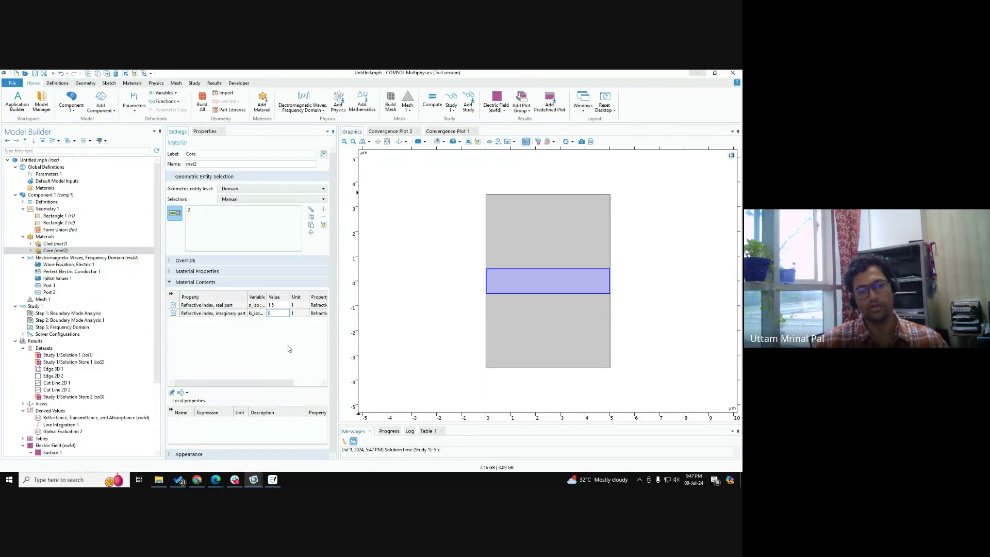
right_click(77, 328)
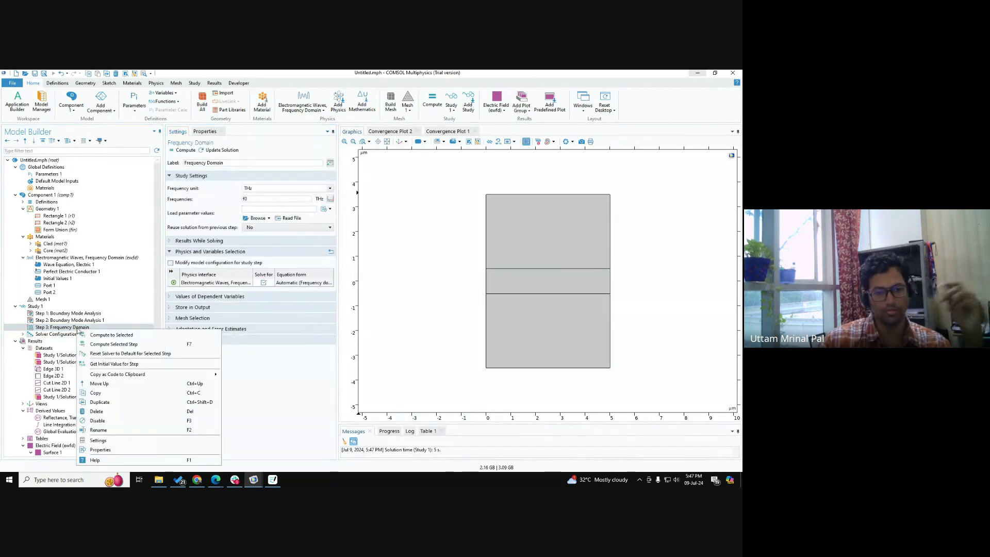
left_click(100, 422)
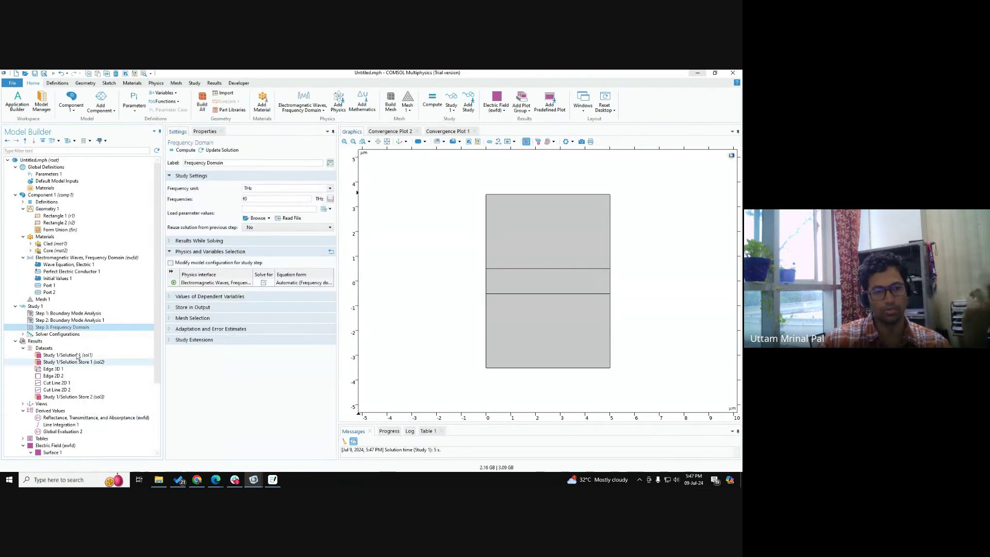
Step: Recompute Study 1 and plot the Port 1 electric mode field for the effective mode index 1.3614
left_click(35, 306)
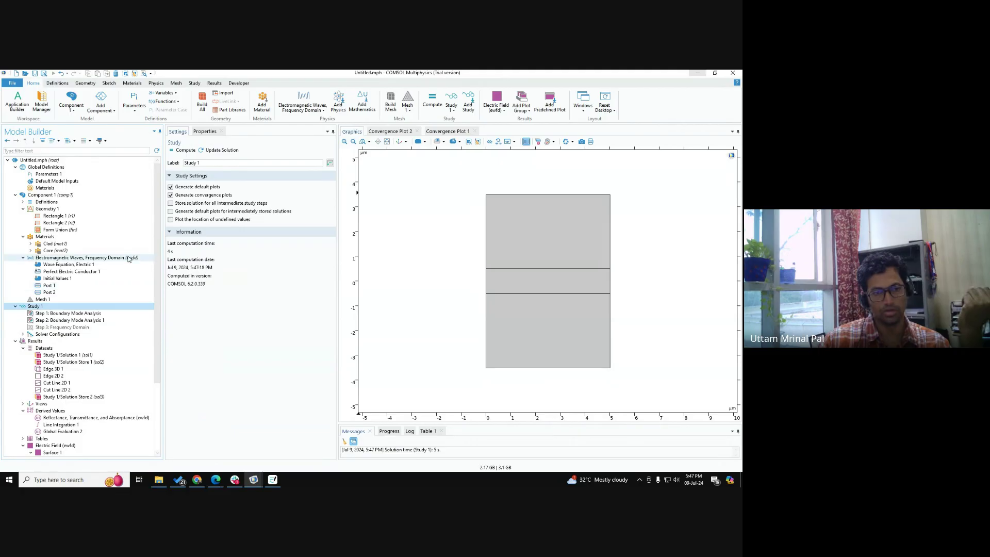
left_click(181, 151)
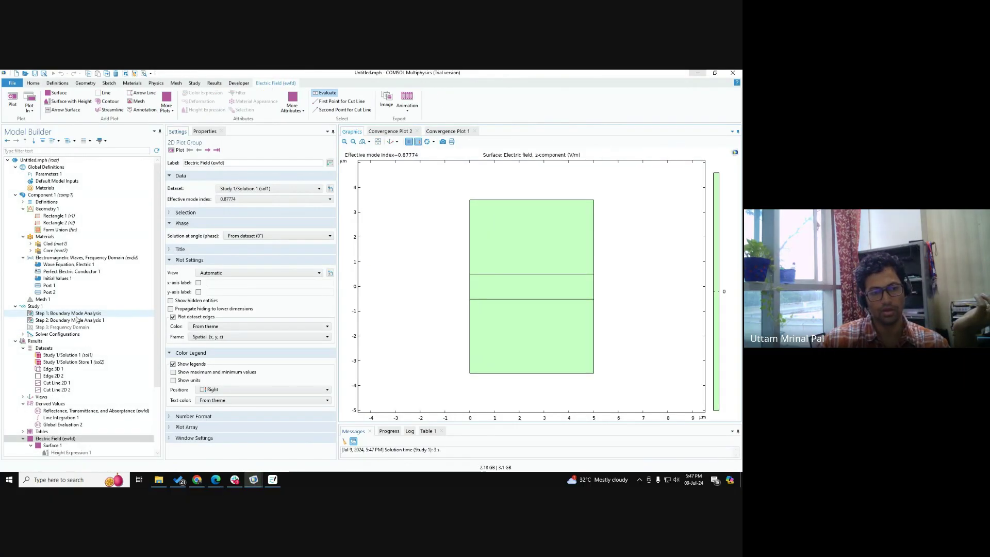
scroll(76, 320, "down", 4)
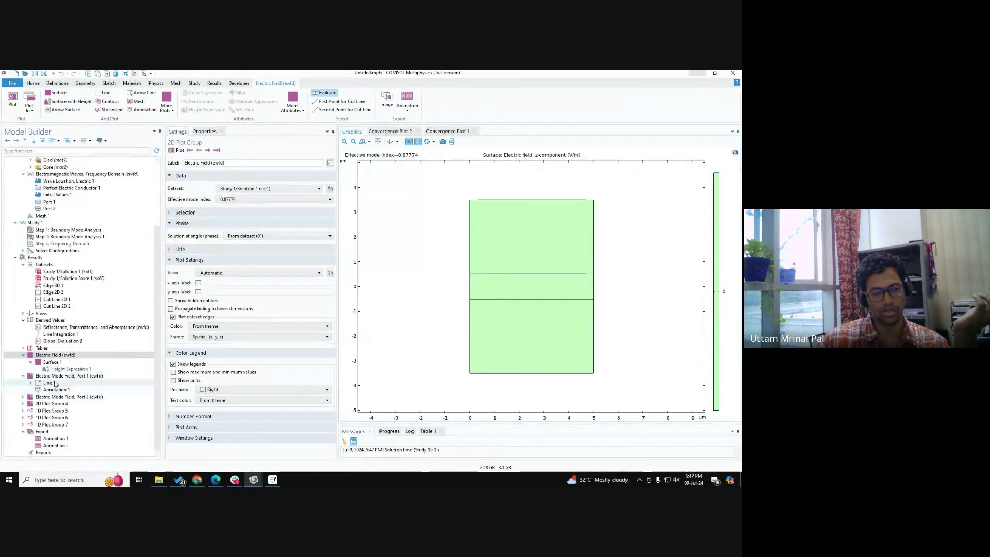
left_click(58, 376)
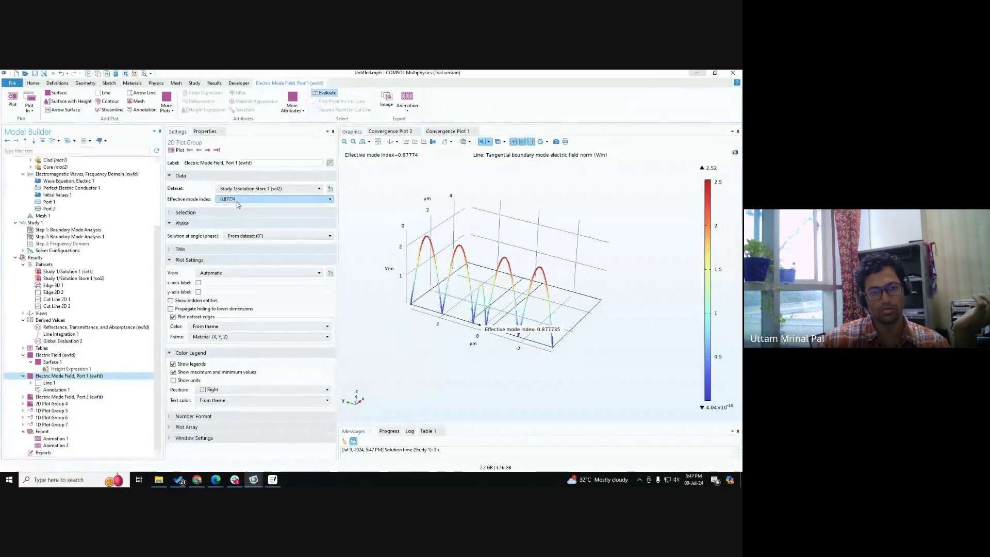
left_click(237, 203)
left_click(244, 277)
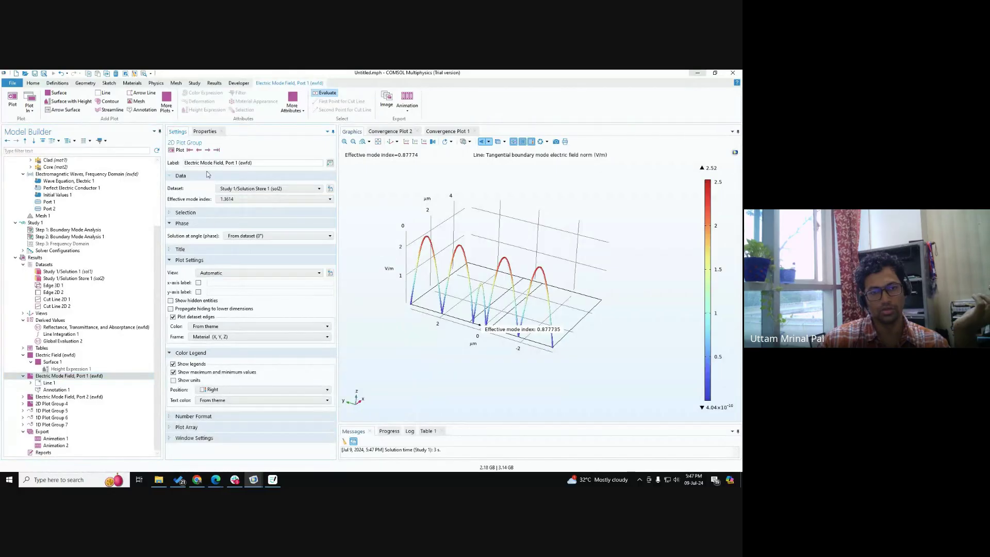
left_click(180, 151)
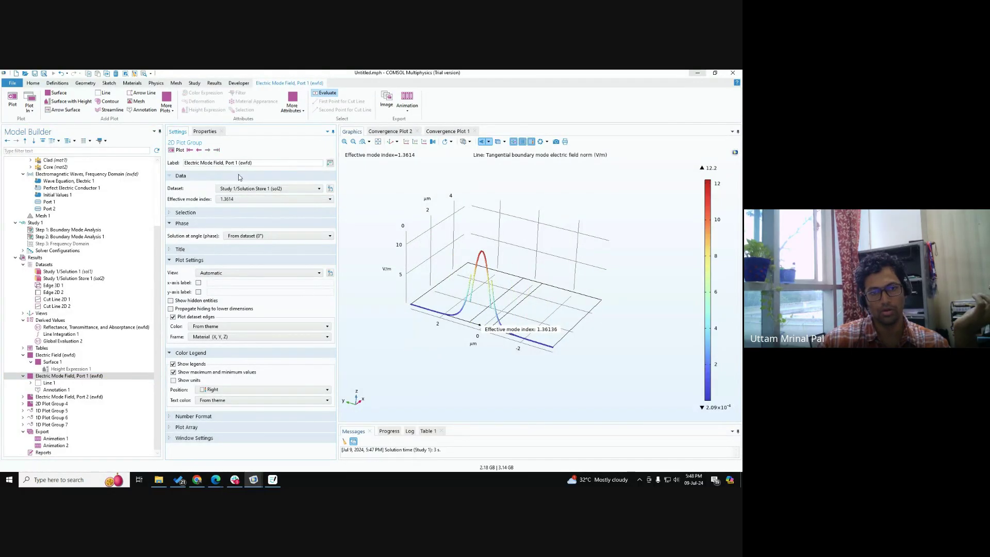
Step: Plot the Port 1 electric mode field for the effective mode index 1.1163
left_click(238, 199)
left_click(243, 278)
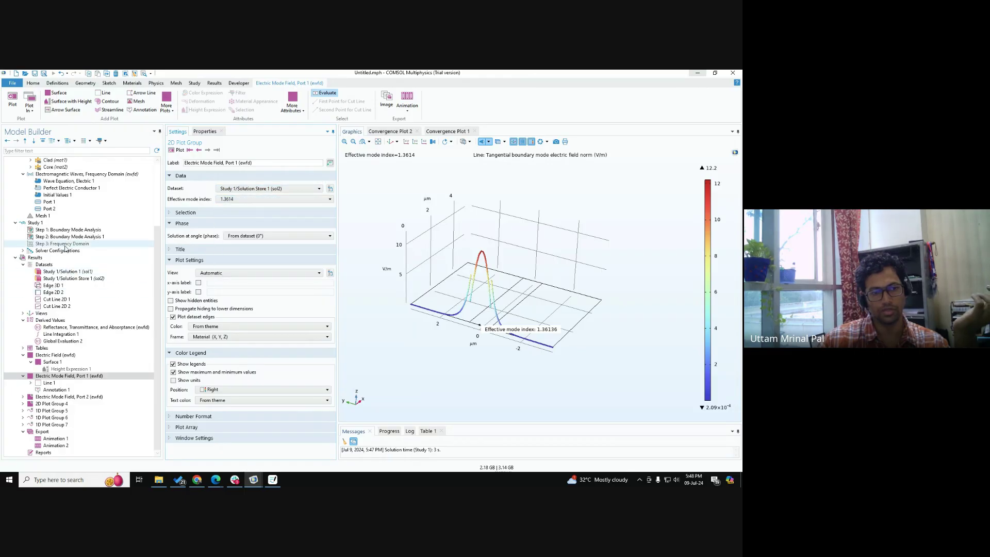
left_click(199, 150)
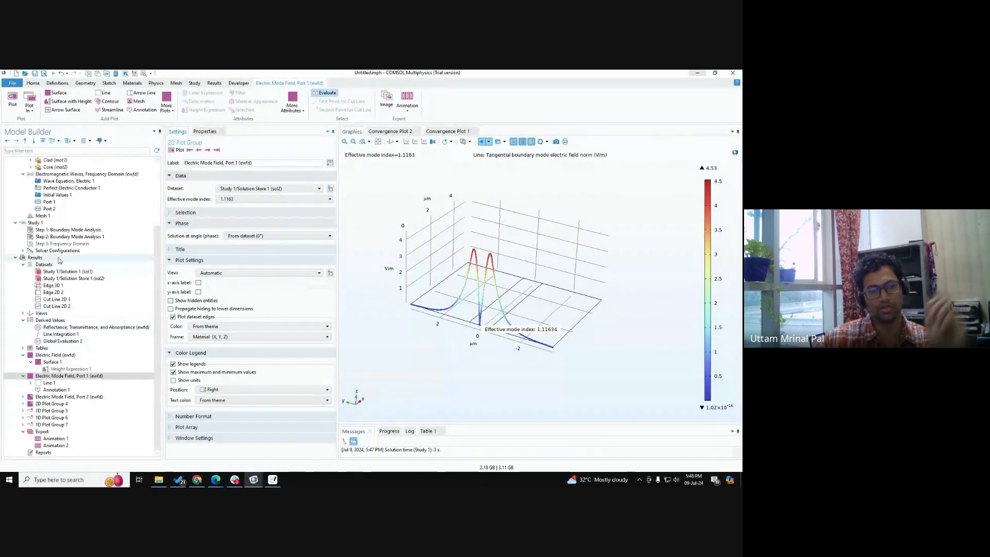
Step: Set the mode search shift to 1.11634 in both Boundary Mode Analysis steps of Study 1
left_click(70, 230)
left_click(269, 258)
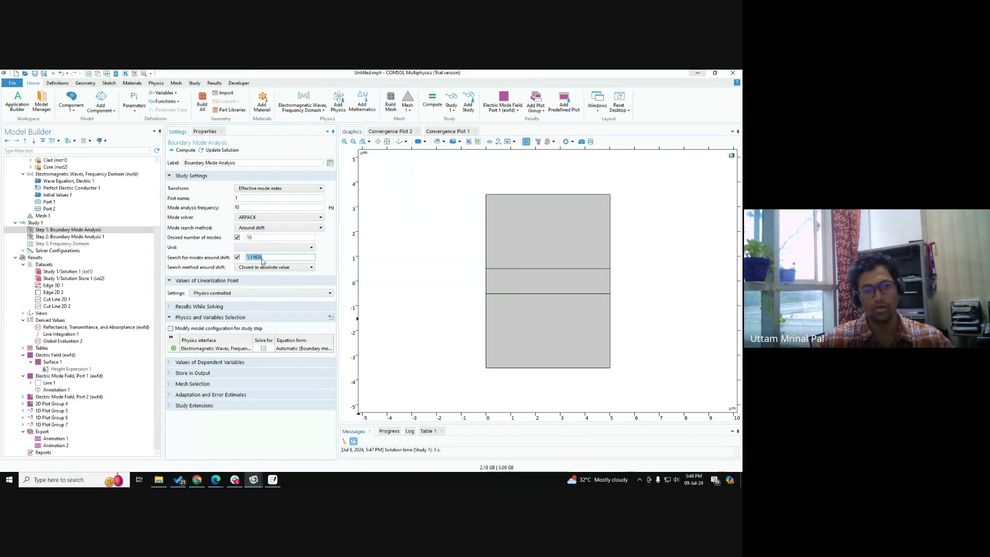
left_click(70, 237)
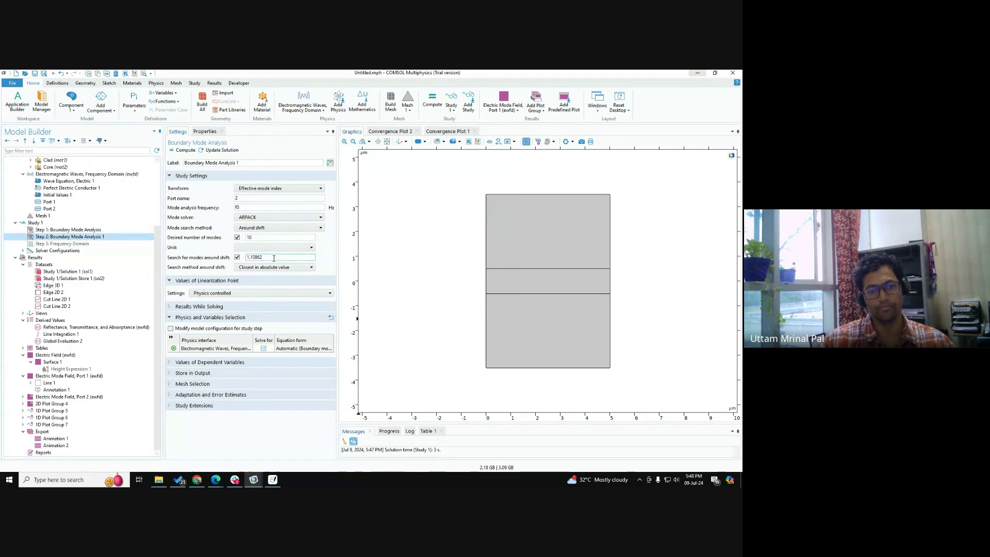
left_click_drag(261, 257, 196, 251)
type("1.11634")
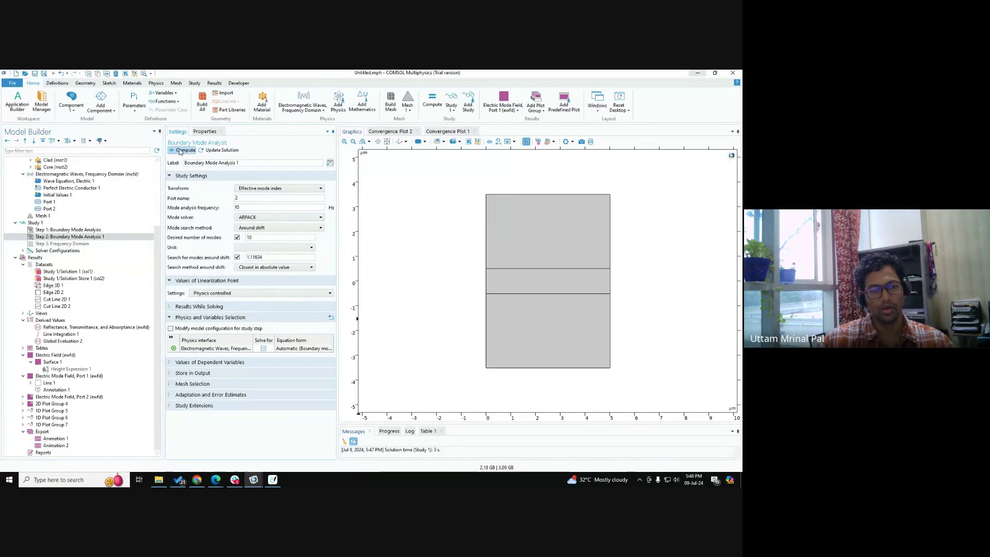
Step: Recompute Study 1 with the Frequency Domain step enabled again and view the Port 1 electric mode field
right_click(67, 244)
left_click(95, 336)
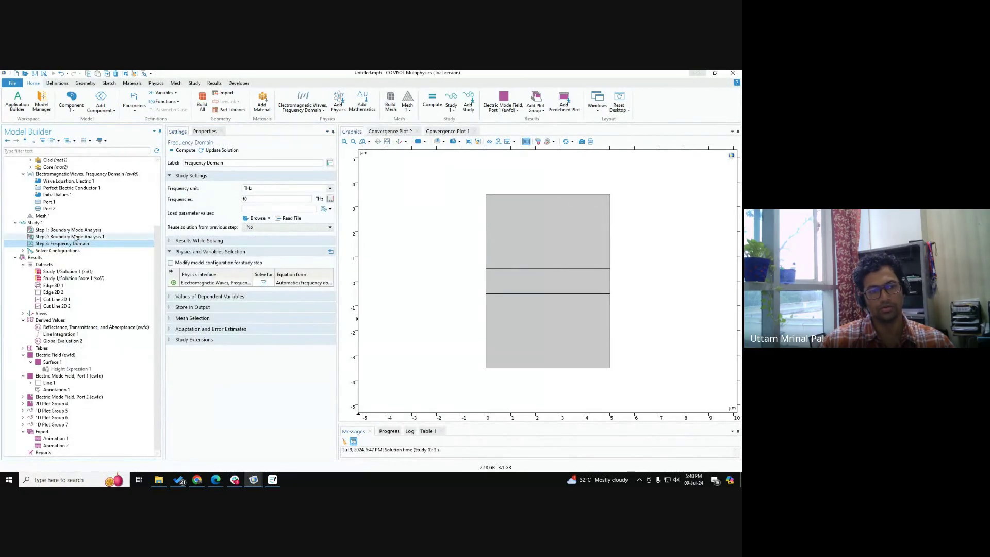
left_click(35, 222)
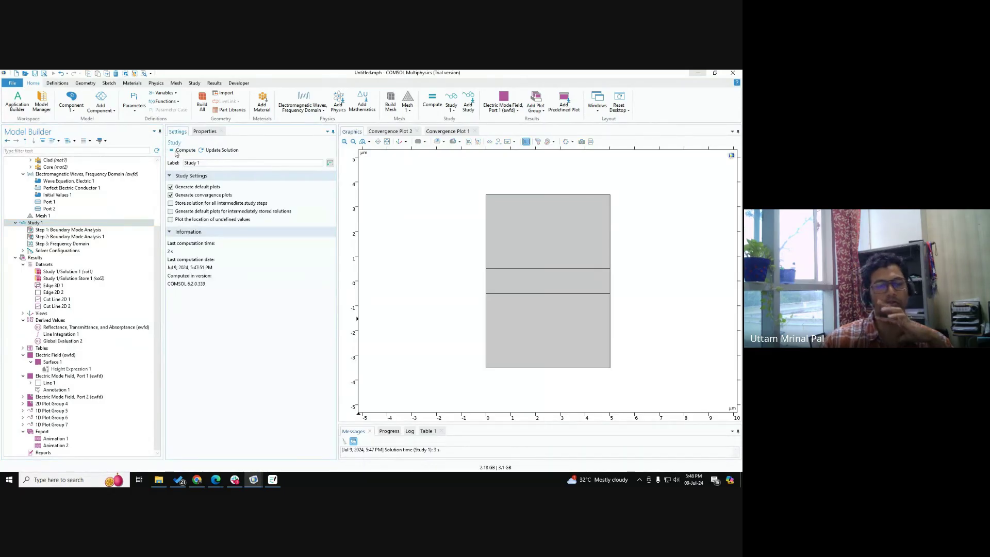
key("F8")
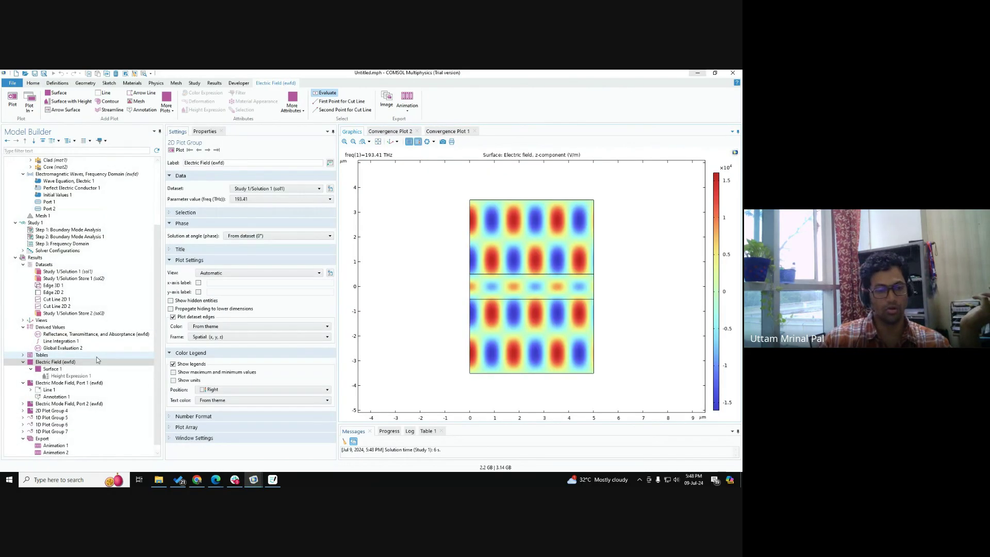
scroll(97, 359, "down", 1)
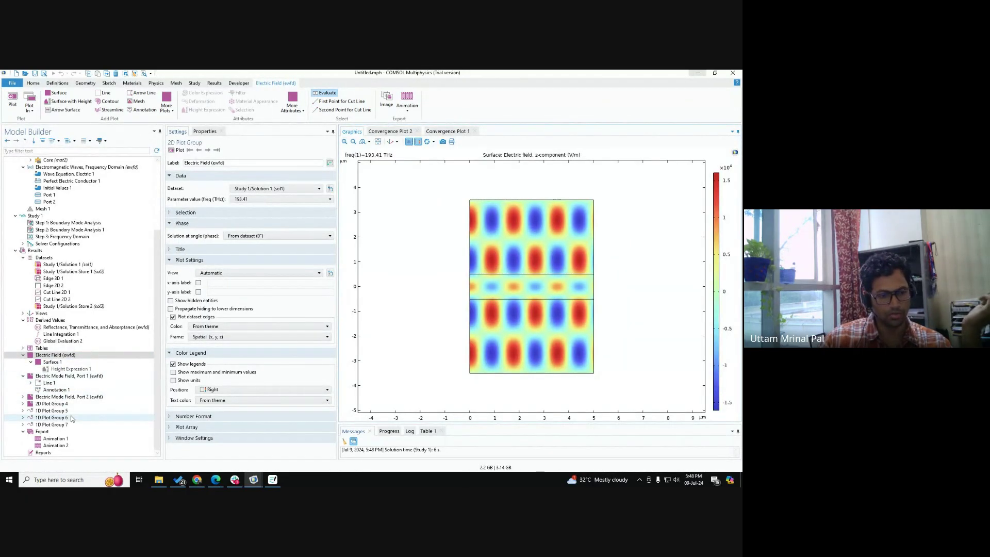
left_click(60, 377)
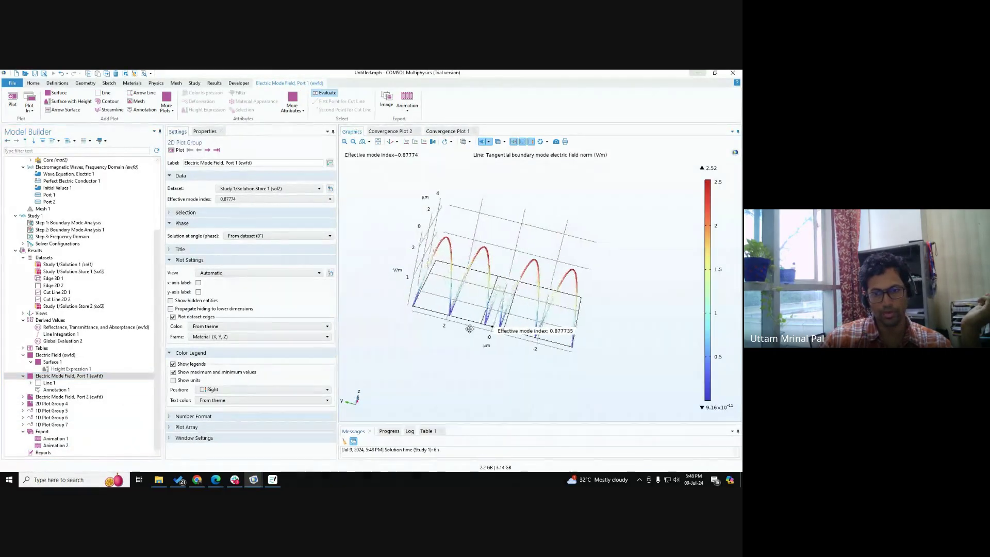
left_click_drag(470, 329, 463, 318)
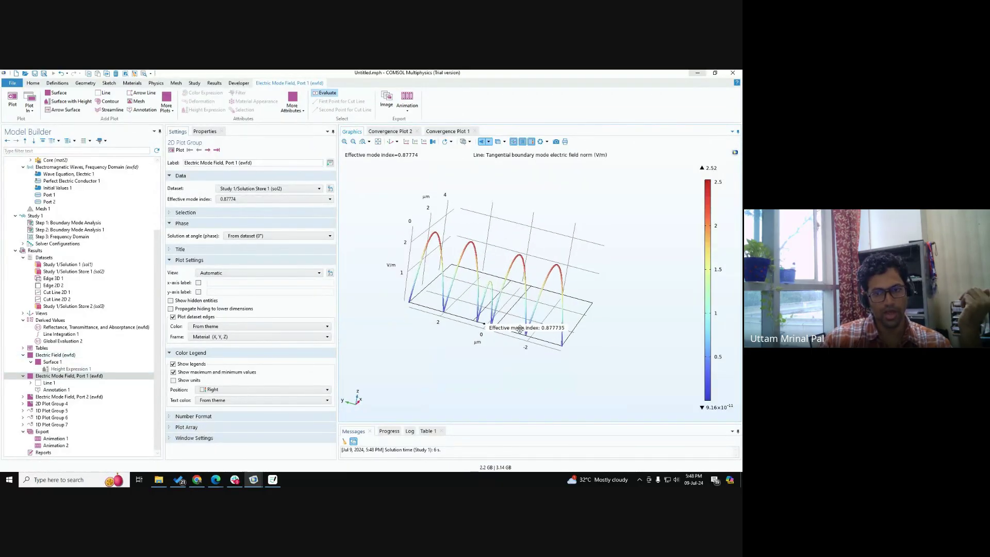
Step: Evaluate Line Integration 1 for the time-averaged x-component power flow along Cut Line 2D 2 and enlarge the results table
left_click(80, 342)
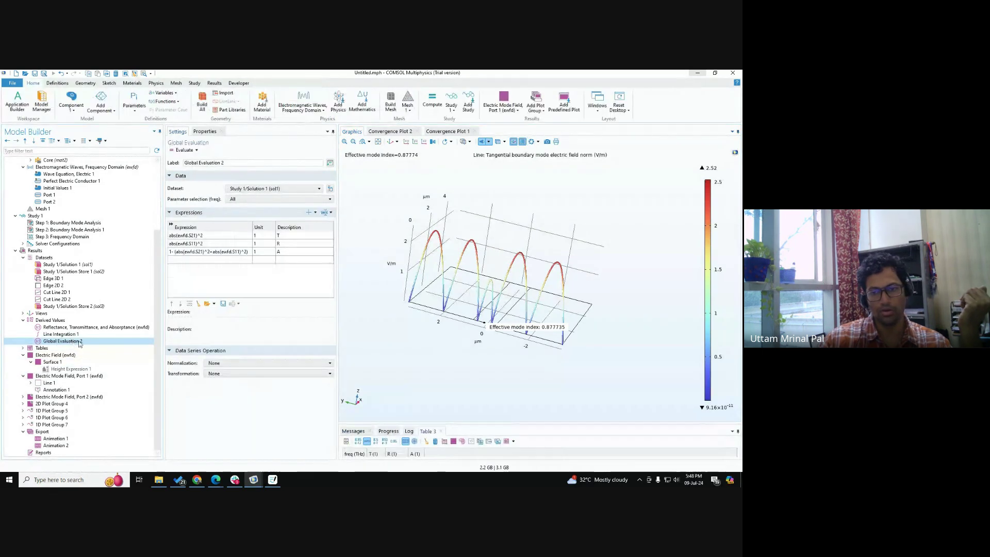
left_click(90, 334)
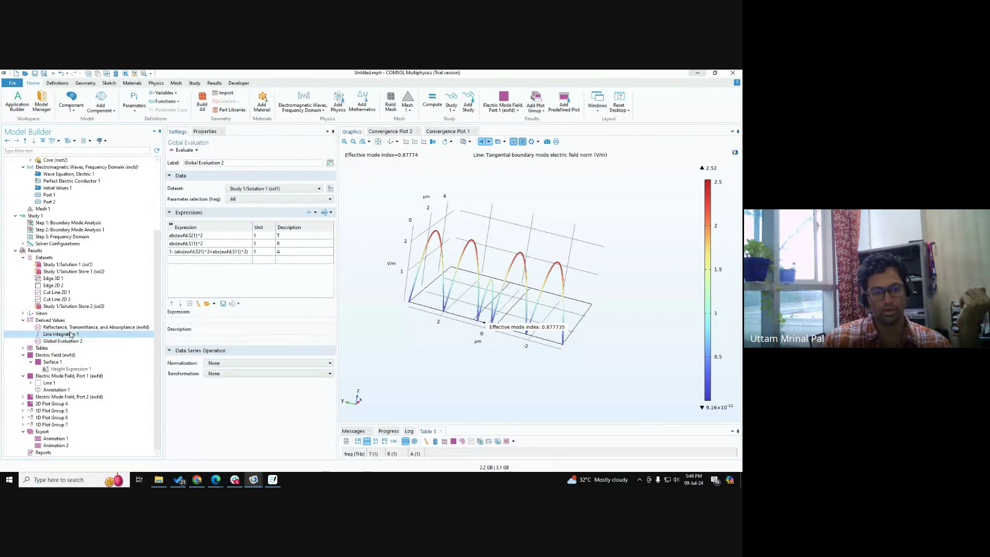
left_click(73, 300)
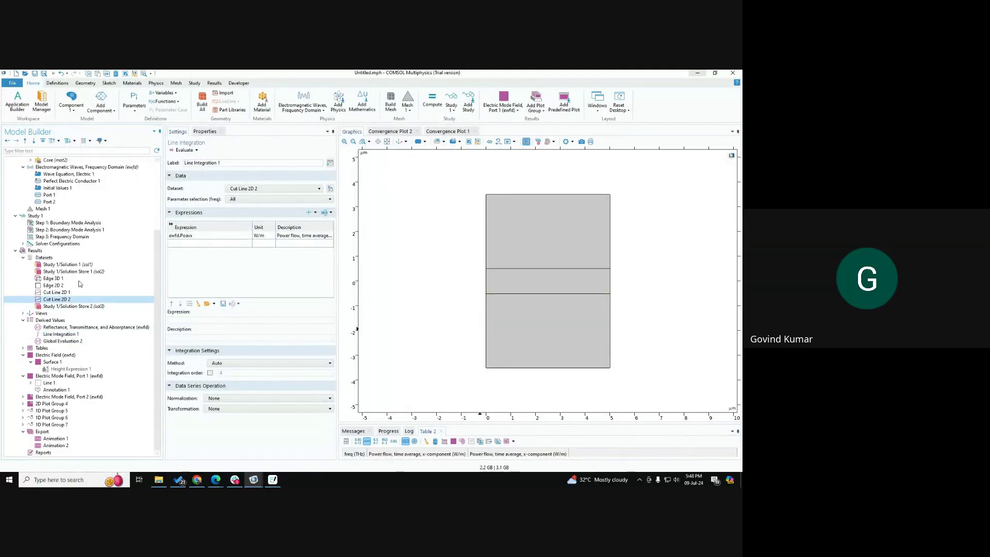
left_click(60, 334)
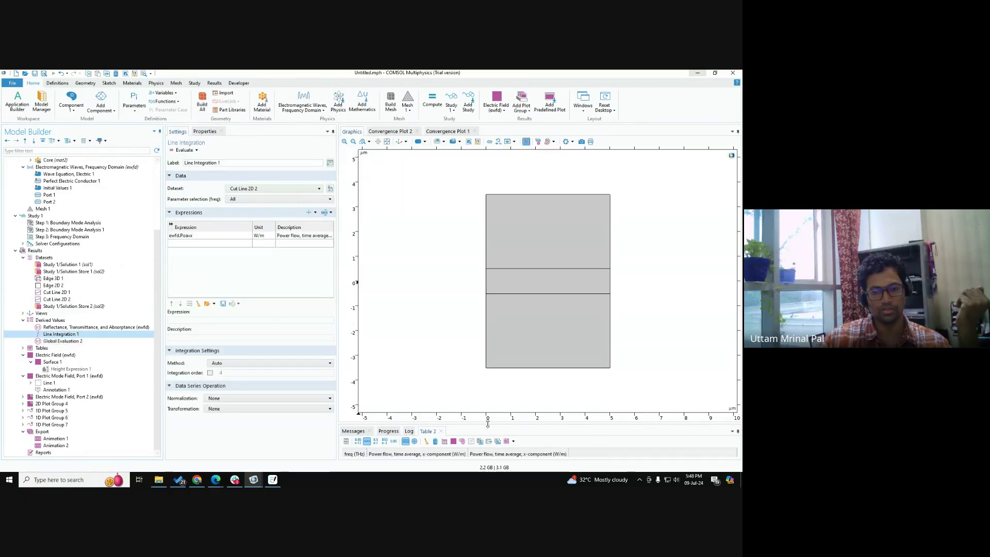
left_click_drag(488, 423, 474, 364)
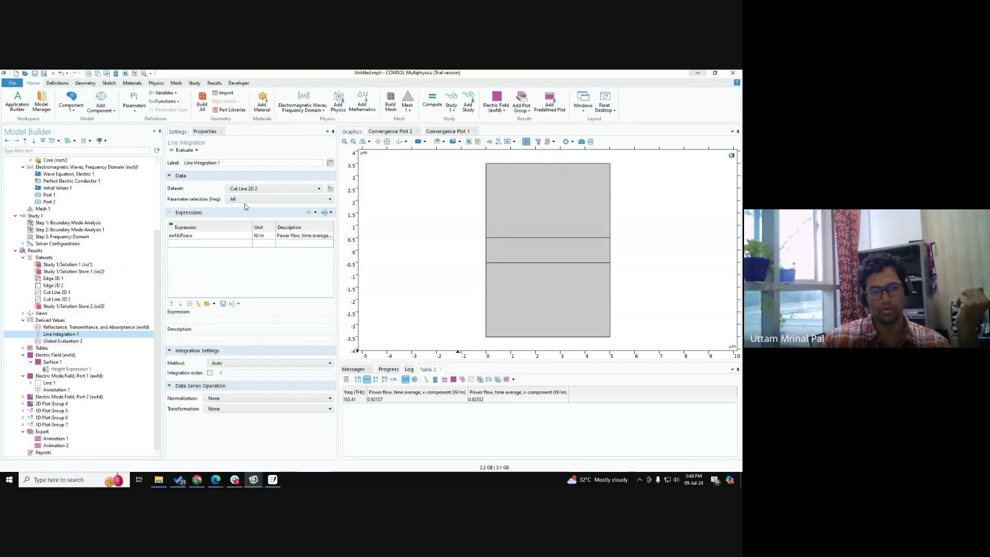
left_click(174, 150)
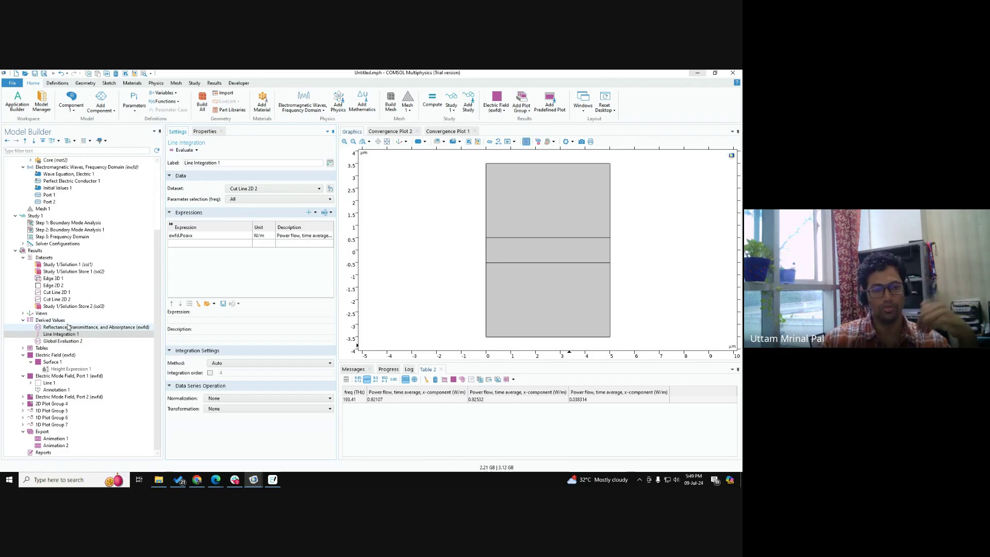
Step: Disable the Frequency Domain study step and recompute Study 1 with only the boundary mode analyses
scroll(69, 329, "up", 1)
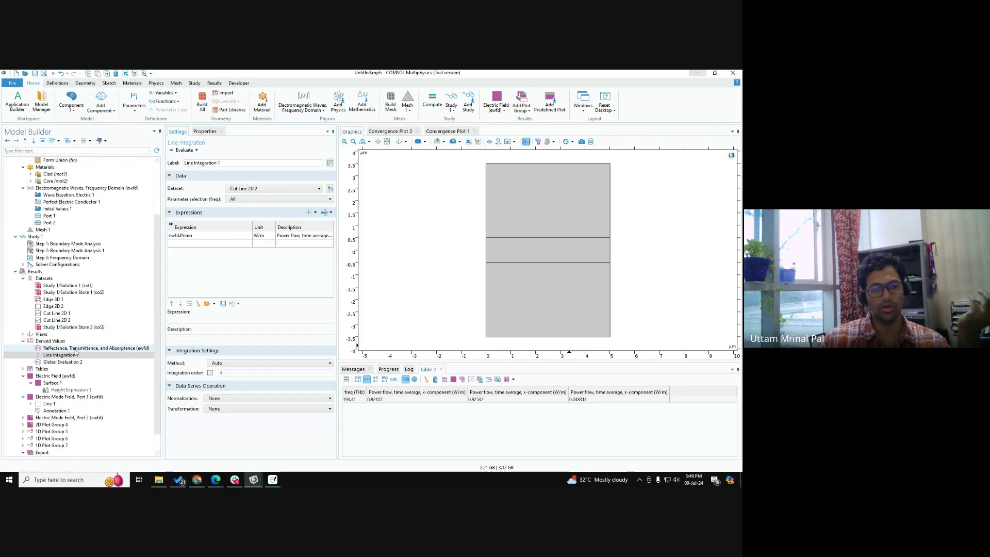
right_click(57, 259)
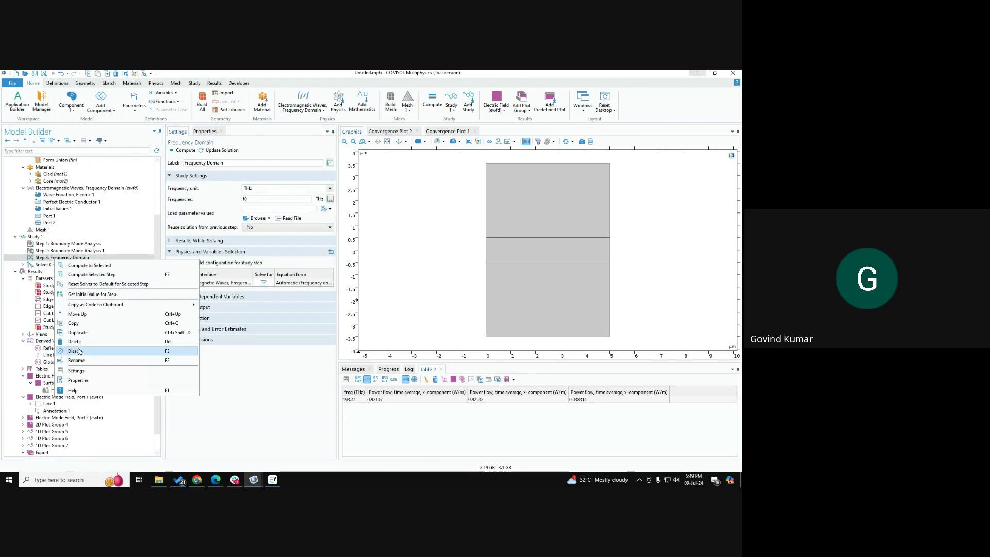
left_click(78, 352)
left_click(47, 238)
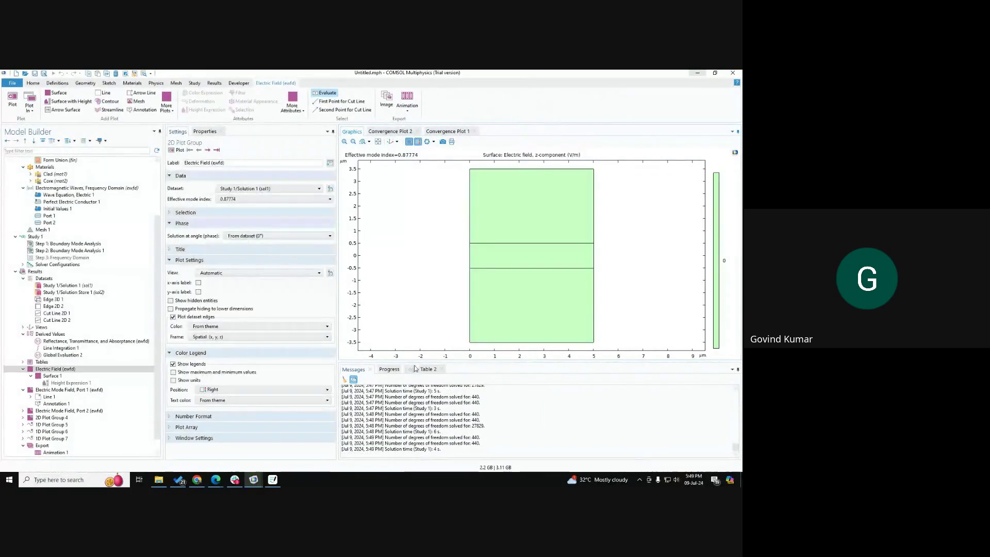
Step: Review the Port 1 electric mode field, the first Boundary Mode Analysis settings, the Line Integration 1 table and the Electric Field plot
left_click_drag(414, 361, 414, 382)
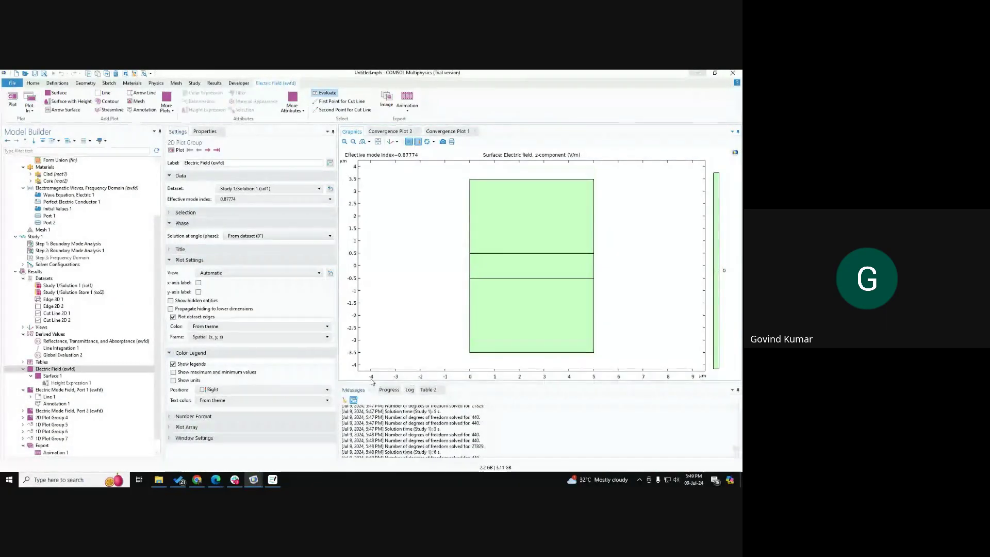
left_click(59, 390)
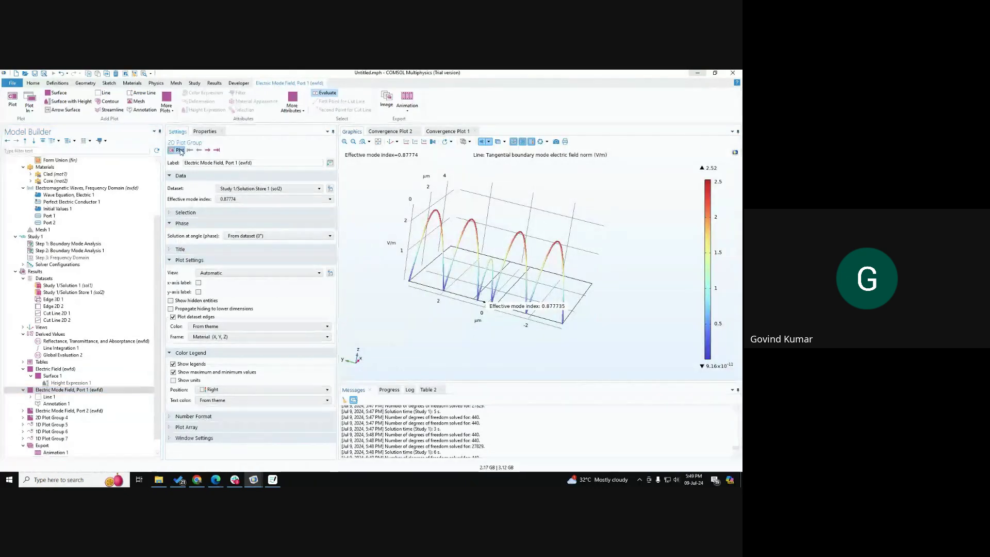
left_click_drag(444, 335, 442, 346)
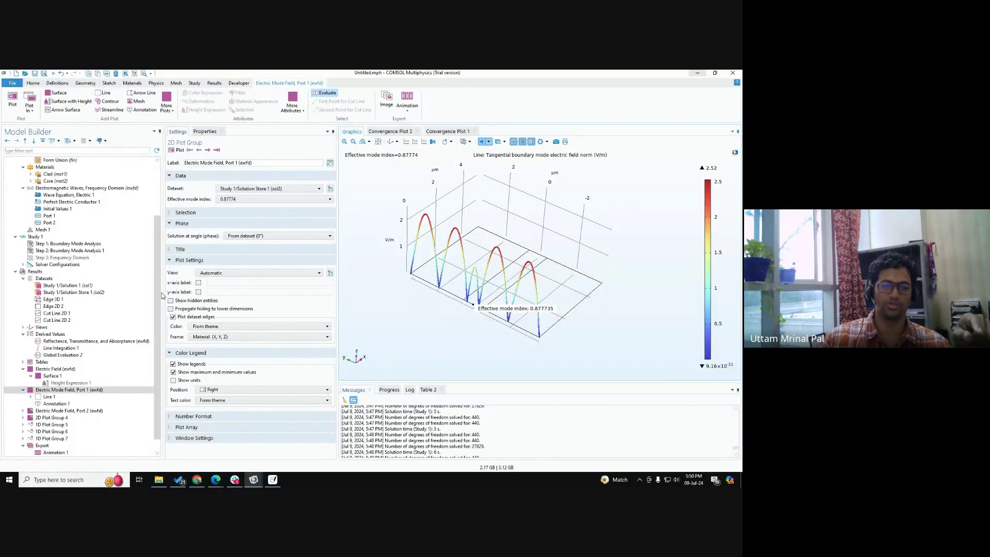
left_click(77, 257)
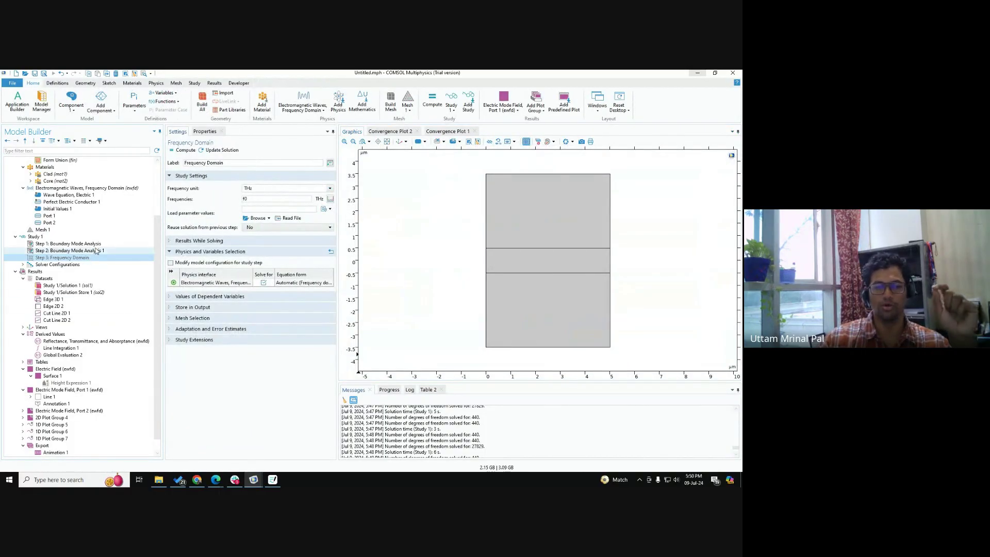
left_click(106, 243)
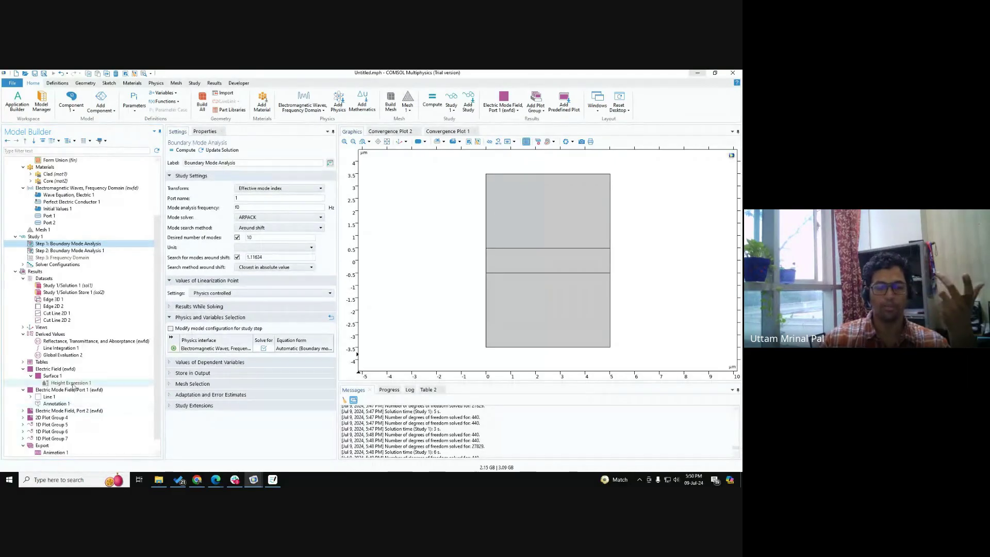
left_click(78, 349)
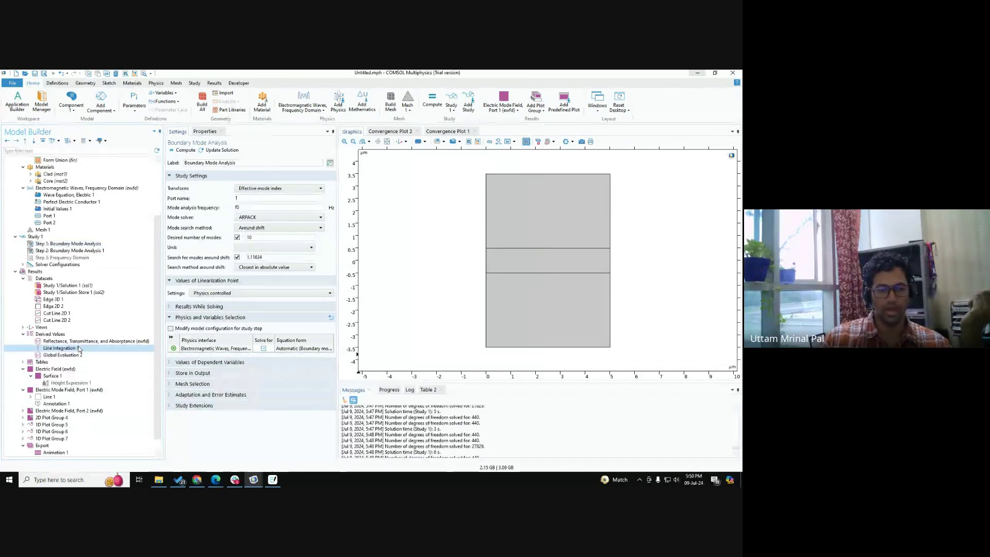
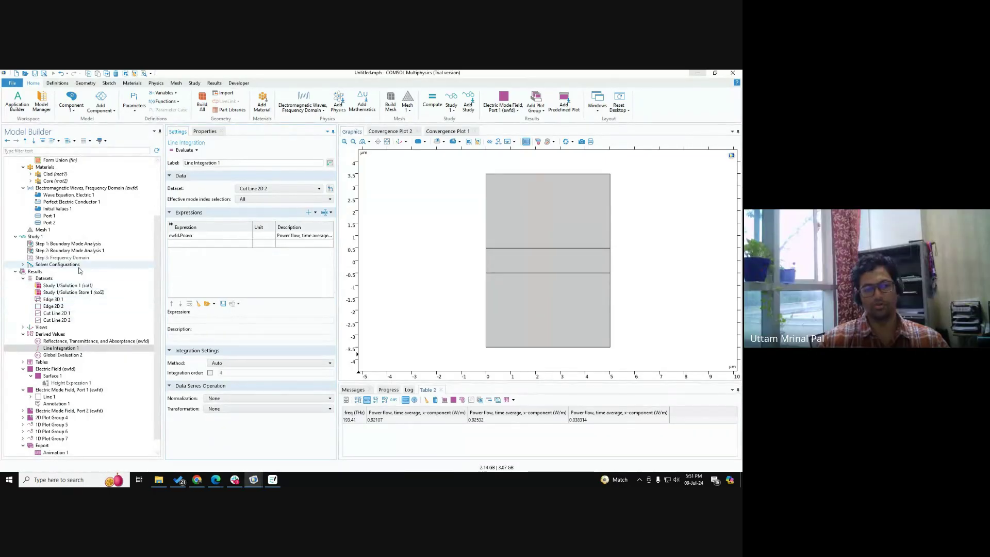
left_click(65, 370)
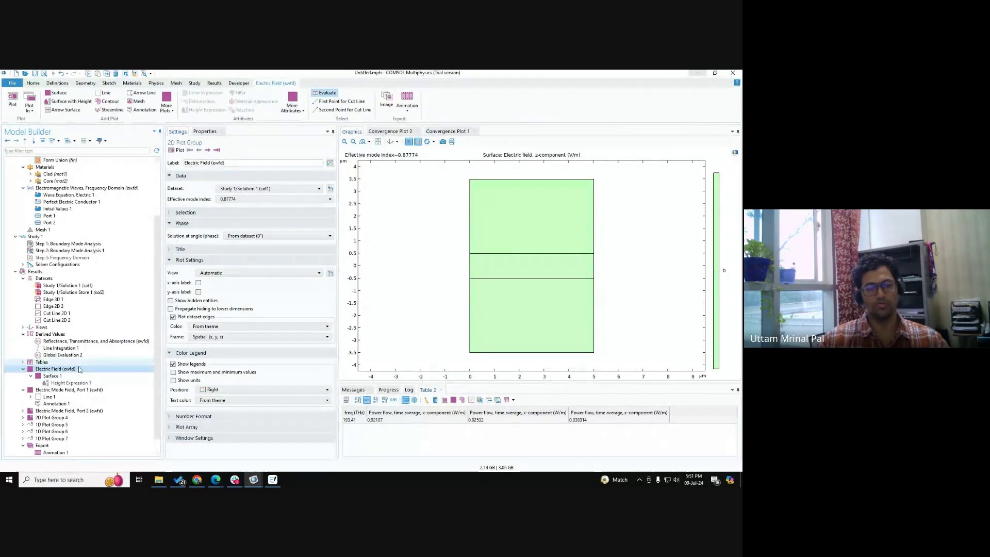
left_click(62, 390)
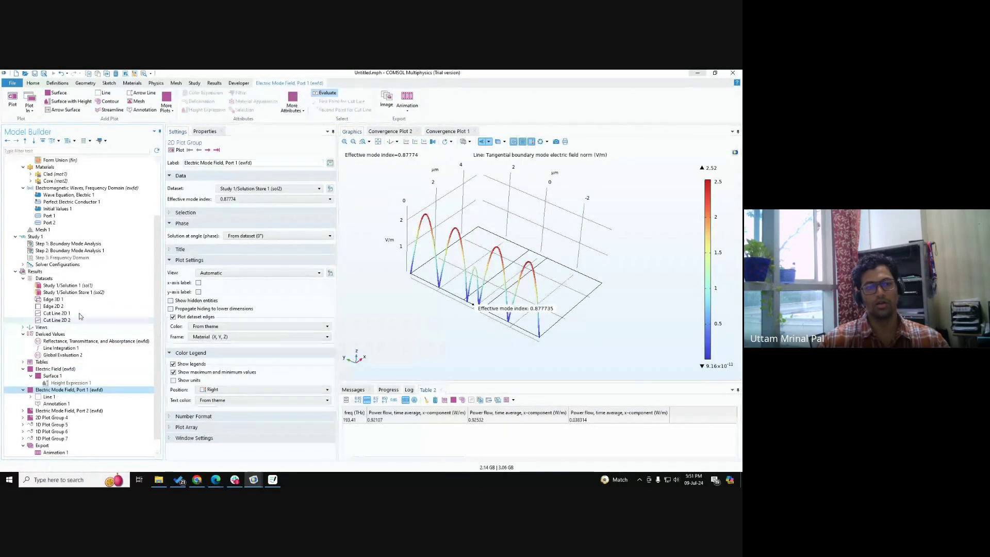
Step: Check the second Boundary Mode Analysis settings and step through the Port 1 electric mode fields to effective mode index 0.96039
left_click(72, 251)
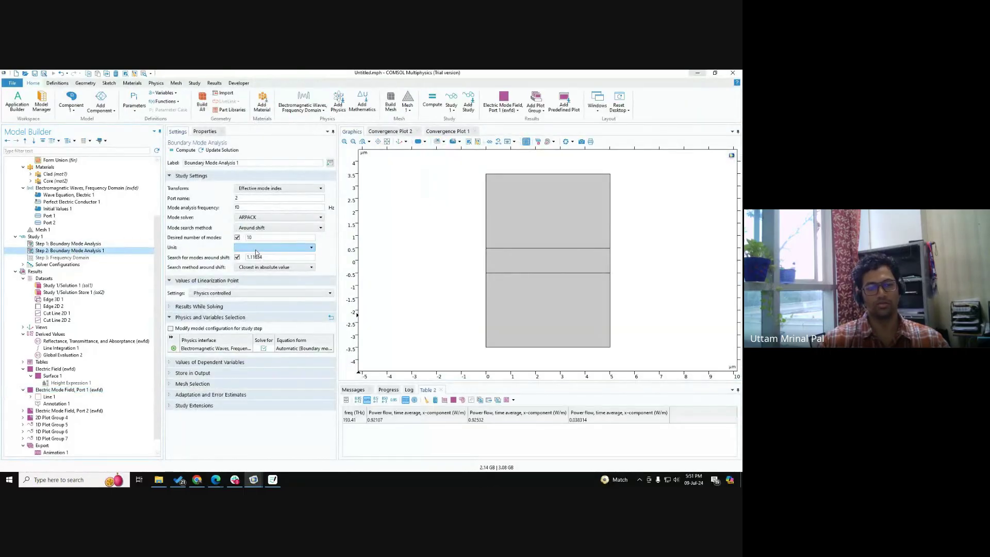
left_click(58, 391)
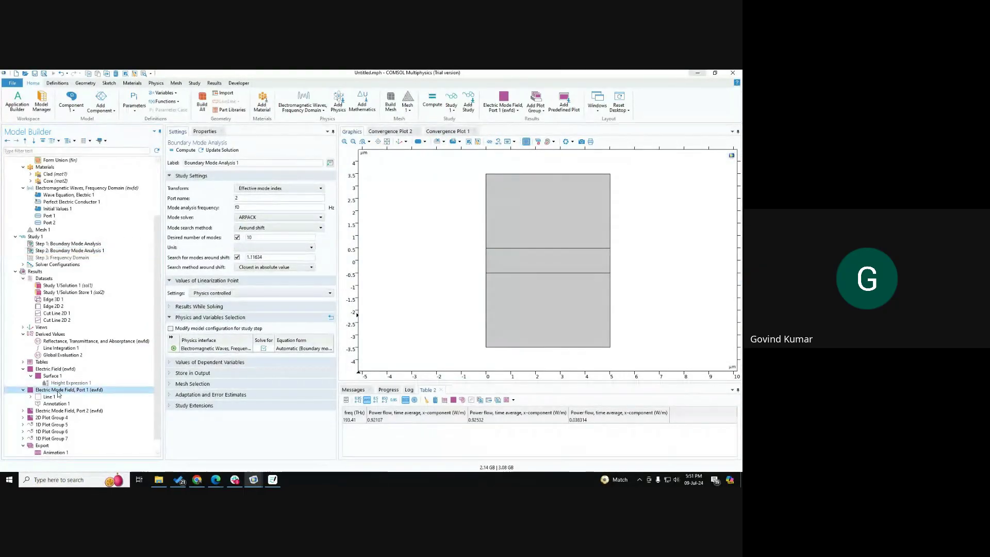
left_click(208, 151)
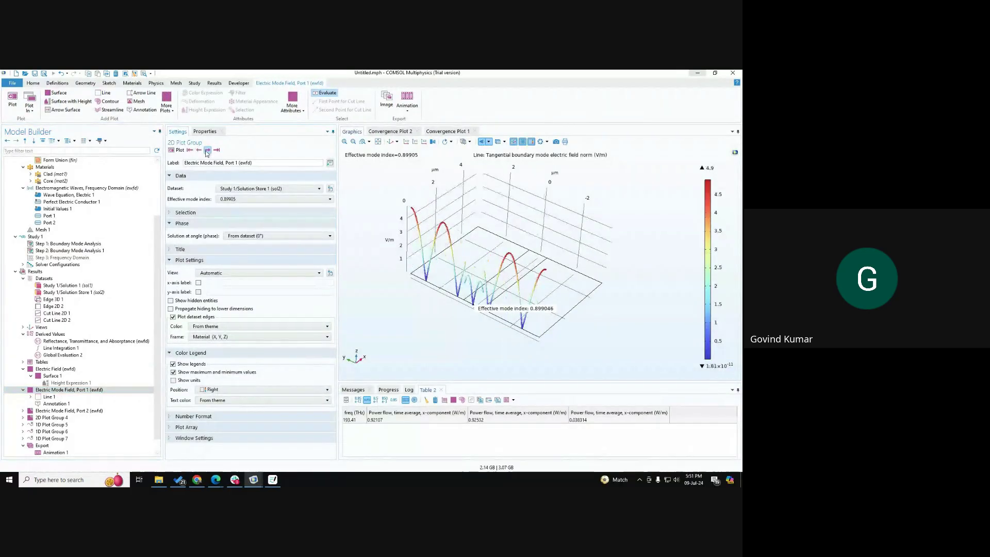
left_click(207, 150)
left_click(208, 150)
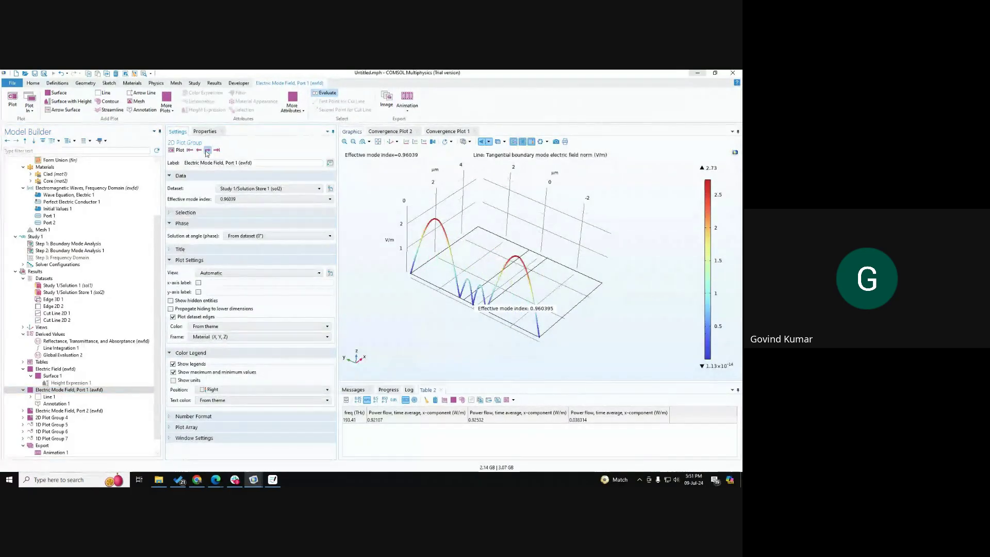
left_click(208, 151)
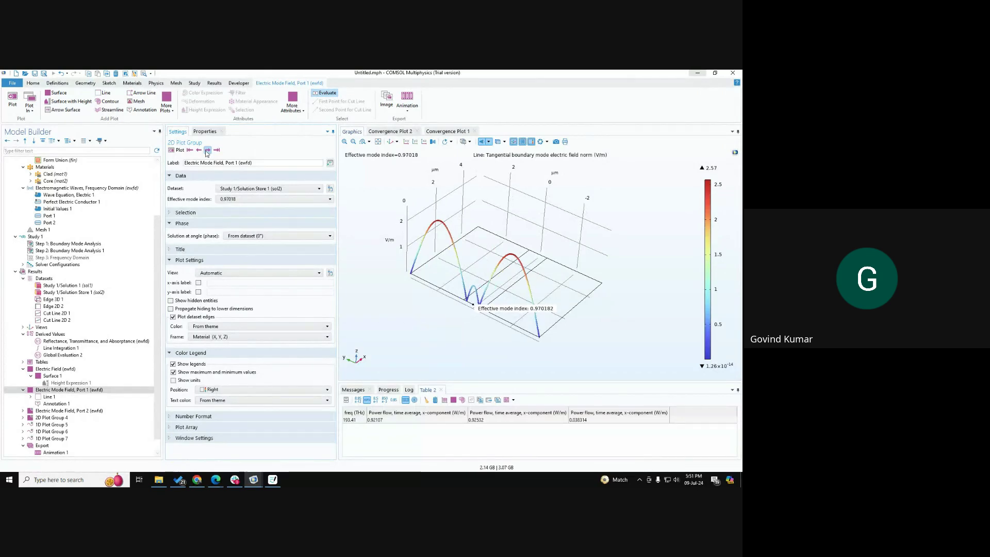
left_click(199, 151)
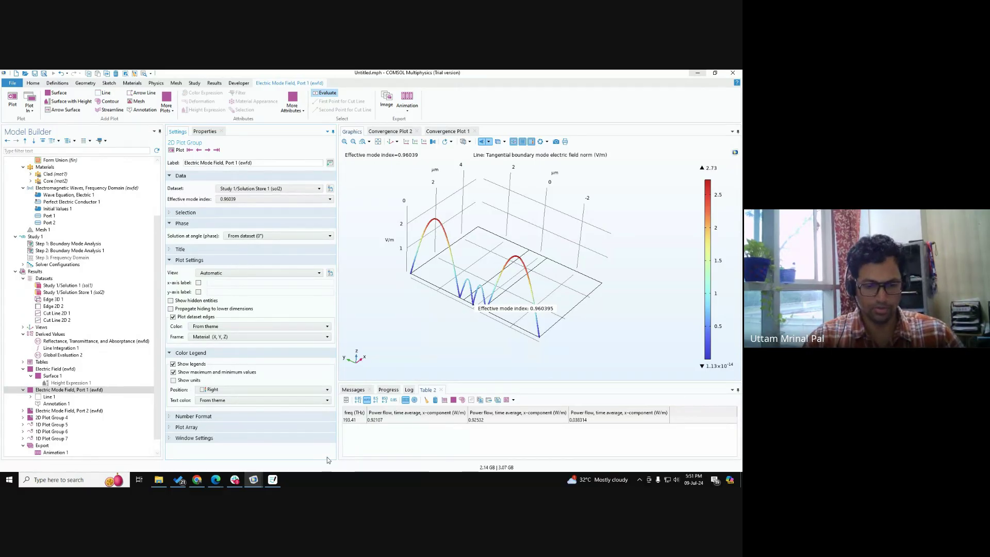
Step: Switch to the COMSOL OPTICS notes in Goodnotes and add a blank page after page 14
left_click(272, 480)
scroll(297, 407, "down", 15)
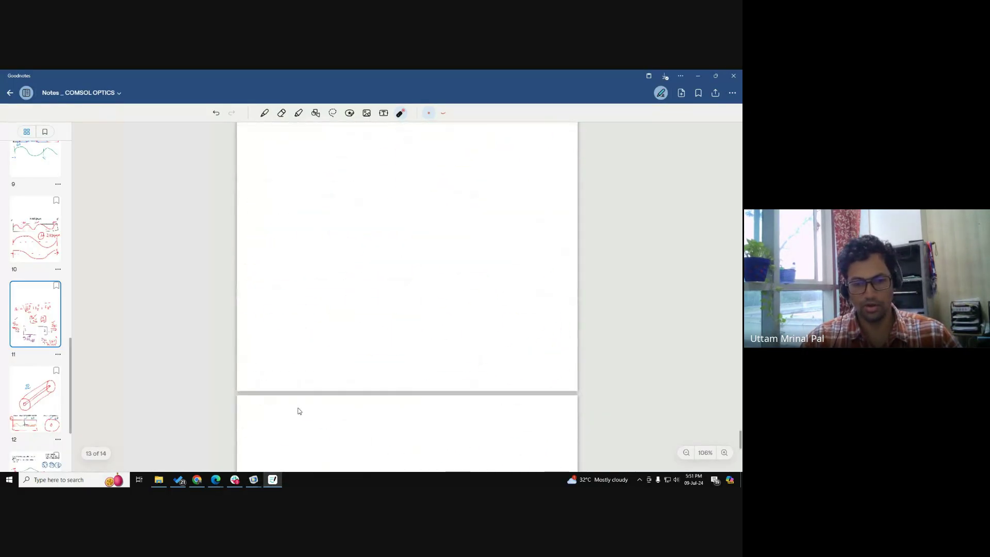
scroll(34, 392, "down", 4)
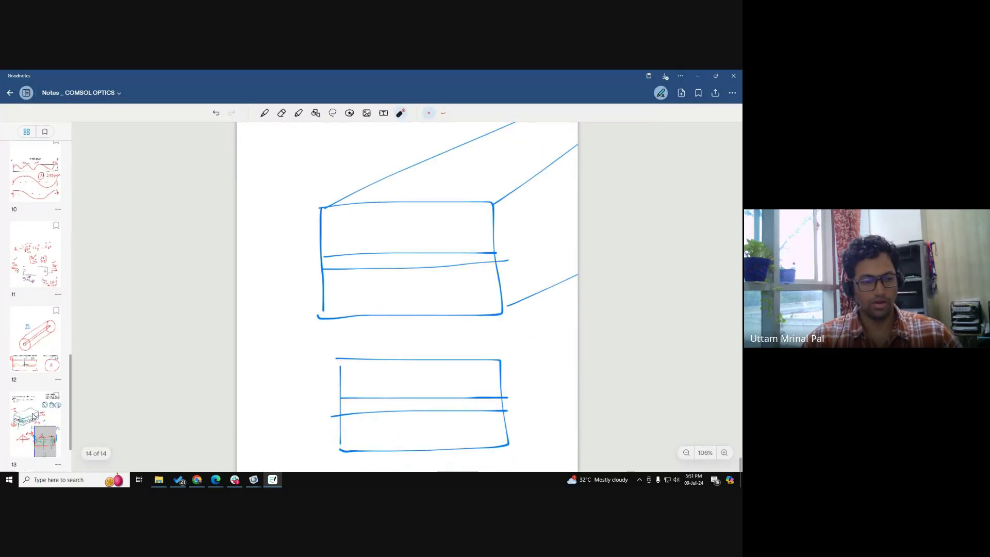
left_click(34, 436)
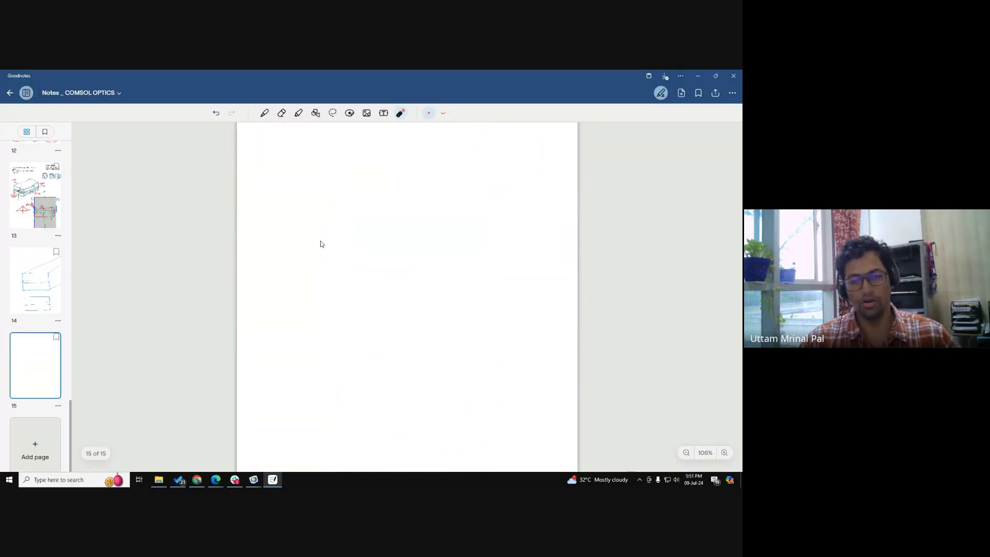
Step: Sketch a blue rectangle enclosing two side-by-side rounded loops with the Pen tool, and draw a horizontal line beneath it
left_click(265, 113)
left_click_drag(295, 191, 292, 275)
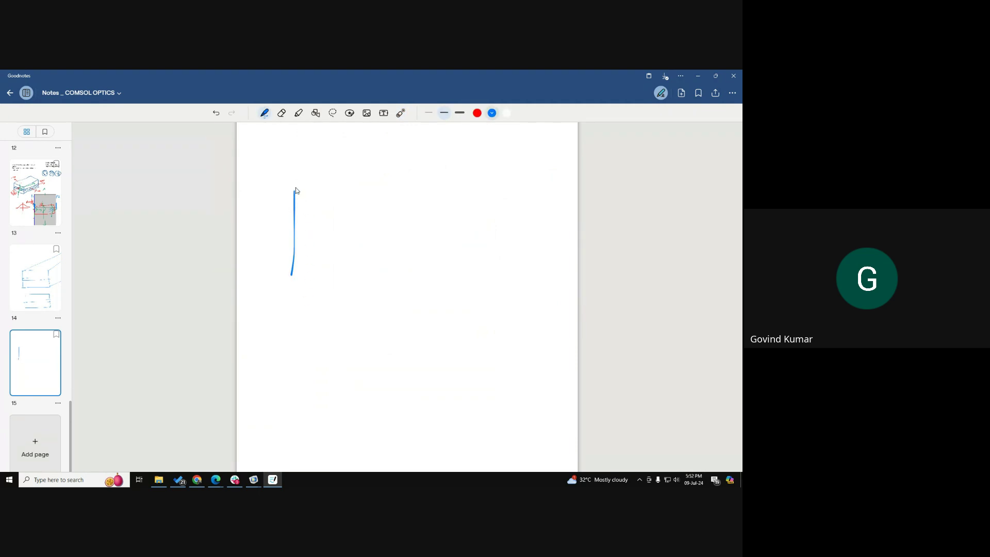
mouse_move(292, 189)
left_mouse_down()
mouse_move(425, 210)
mouse_move(428, 274)
left_mouse_up()
left_click_drag(293, 269, 428, 274)
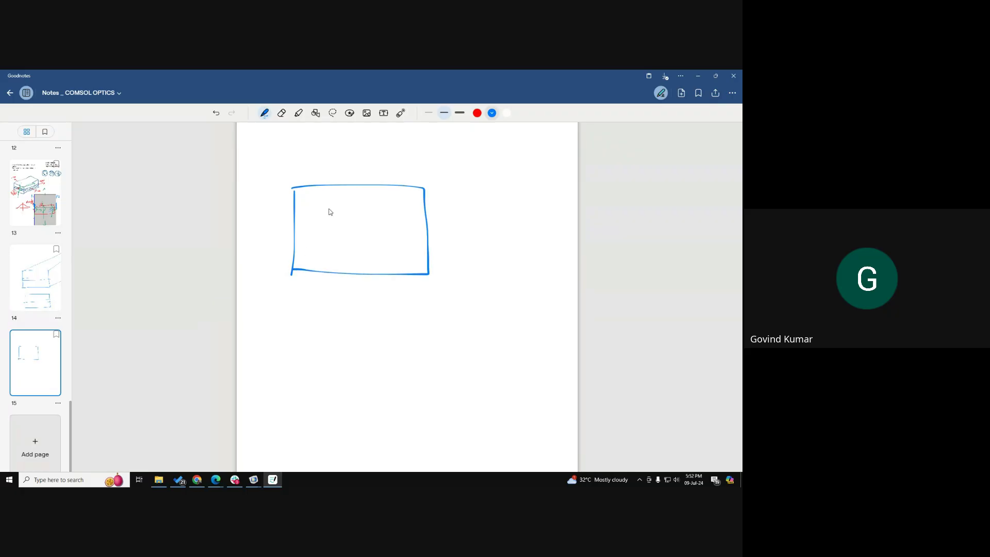
mouse_move(326, 207)
left_mouse_down()
mouse_move(370, 242)
mouse_move(324, 207)
left_mouse_up()
mouse_move(389, 206)
left_mouse_down()
mouse_move(382, 223)
mouse_move(414, 222)
mouse_move(386, 207)
left_mouse_up()
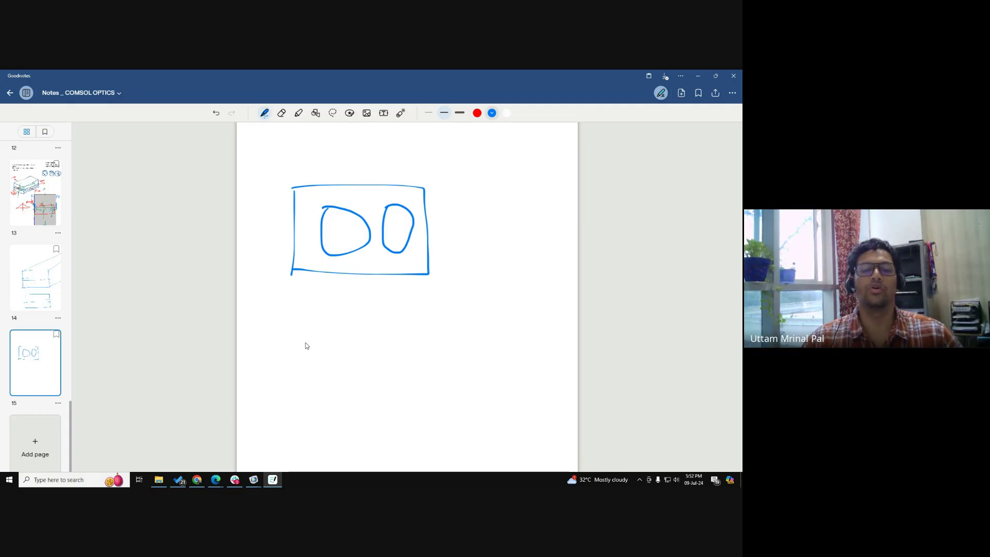
left_click_drag(271, 349, 451, 345)
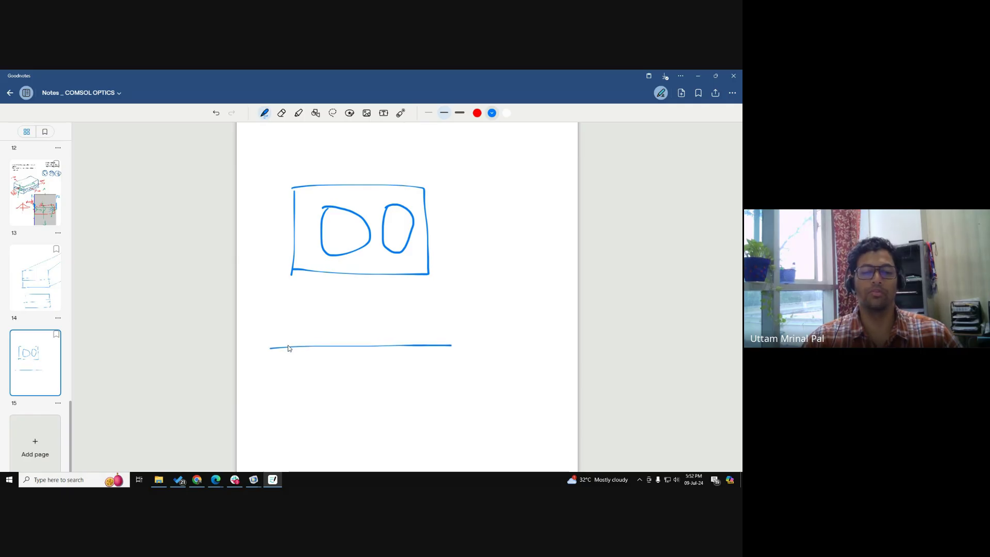
Step: Sketch two upward lobes on the horizontal line below the rectangle, one under each oval
mouse_move(319, 325)
left_mouse_down()
mouse_move(370, 328)
mouse_move(378, 351)
left_mouse_up()
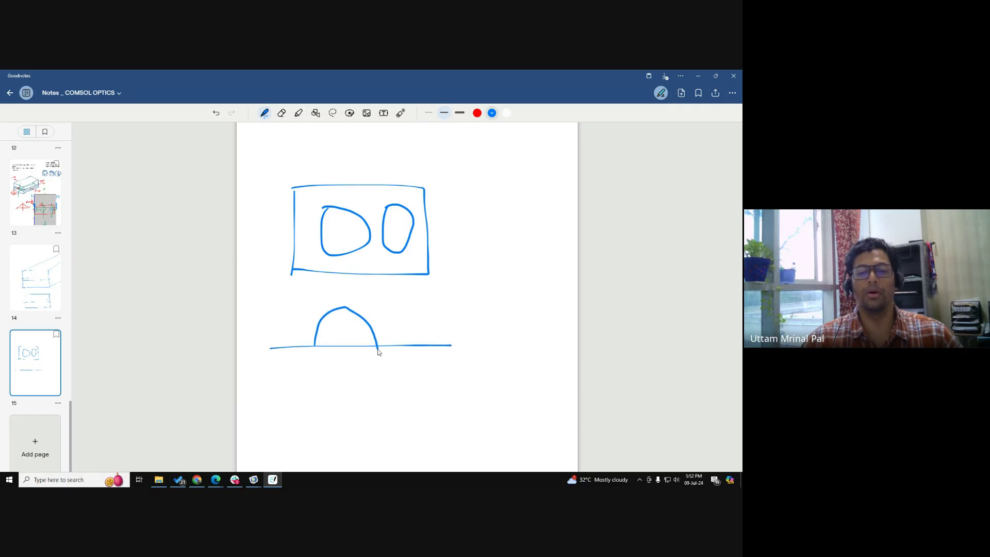
mouse_move(389, 309)
left_mouse_down()
mouse_move(424, 336)
mouse_move(385, 347)
mouse_move(406, 302)
mouse_move(423, 345)
left_mouse_up()
key("ctrl+z")
scroll(310, 375, "down", 1)
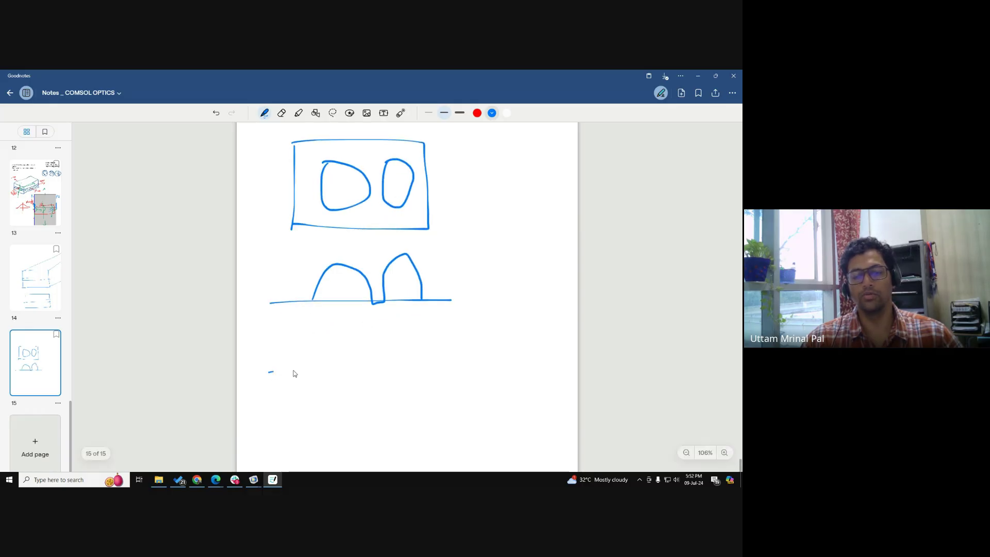
Step: Sketch a second baseline with an upward and a downward lobe, adding plus and equals signs to combine both profiles
left_click_drag(295, 374, 475, 369)
mouse_move(310, 370)
left_mouse_down()
mouse_move(309, 349)
mouse_move(356, 338)
mouse_move(391, 392)
mouse_move(421, 380)
left_mouse_up()
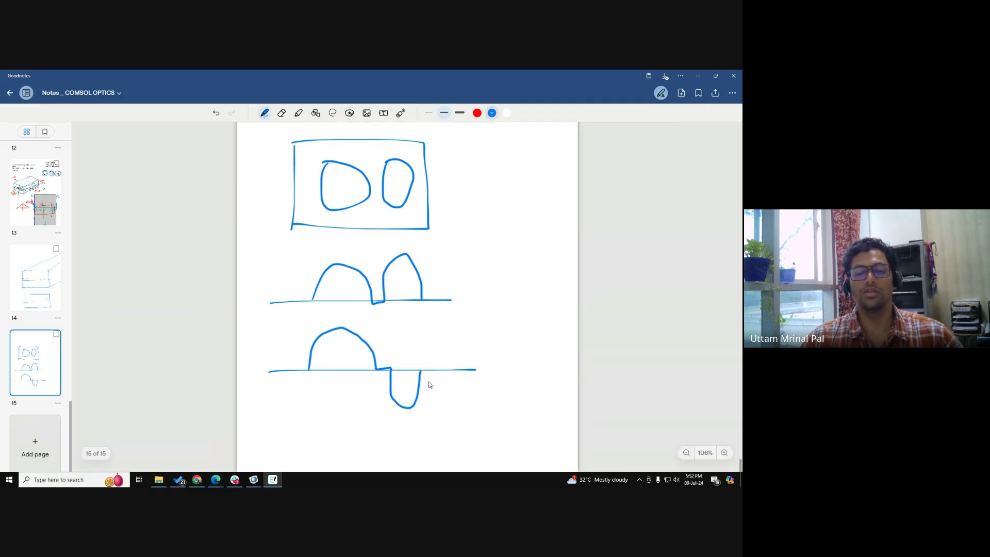
mouse_move(379, 311)
left_mouse_down()
mouse_move(379, 334)
mouse_move(397, 323)
left_mouse_up()
left_click(463, 319)
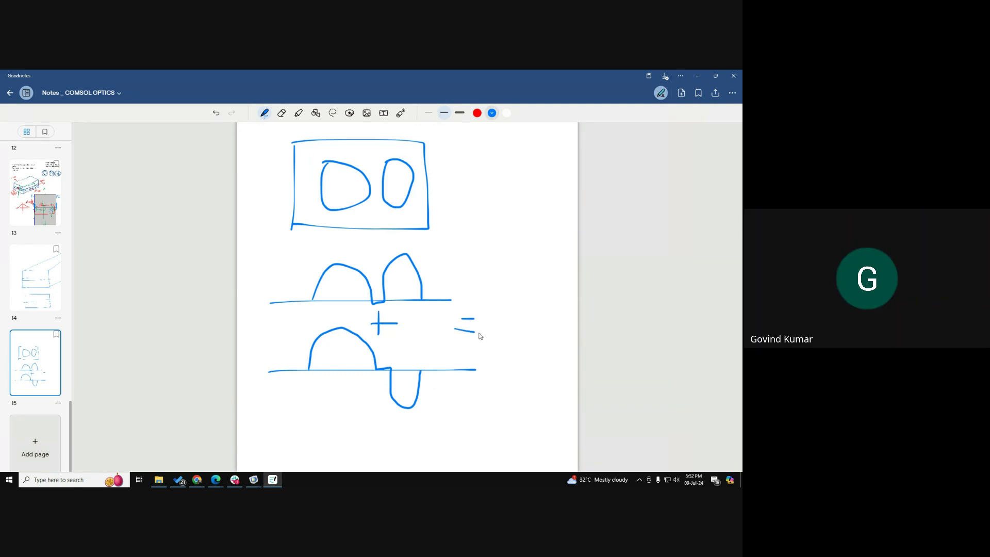
Step: Draw the sum after the equals sign as a pair of axes with one upward lobe followed by a flat line
left_click_drag(501, 276, 506, 362)
left_click_drag(488, 327, 578, 325)
mouse_move(514, 326)
left_mouse_down()
mouse_move(515, 301)
mouse_move(536, 287)
mouse_move(550, 314)
mouse_move(574, 325)
mouse_move(563, 327)
left_mouse_up()
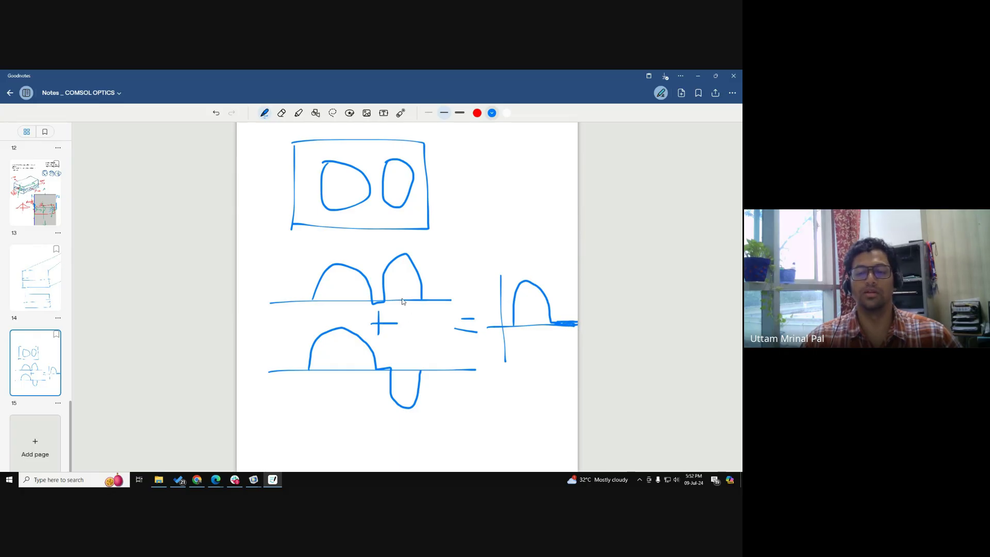
Step: Hatch the first oval in the rectangle and write "∬Pout = 1, 2." beneath it
right_click(328, 165)
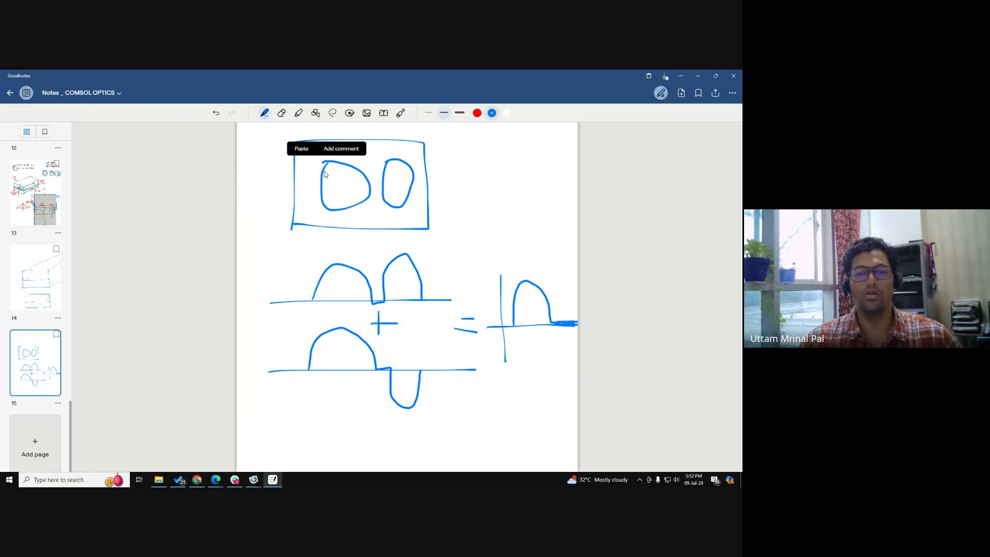
left_click(329, 163)
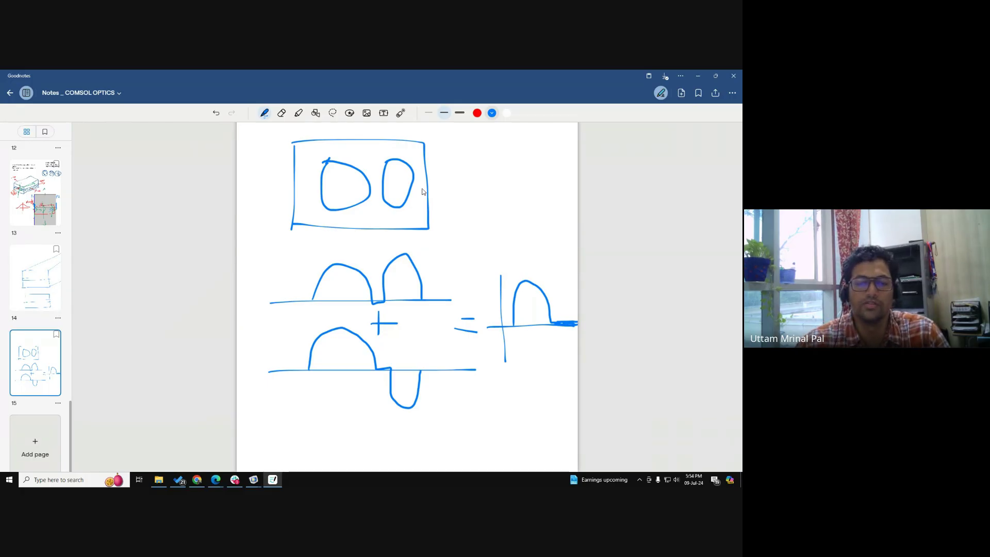
left_click_drag(343, 164, 322, 178)
mouse_move(350, 171)
left_mouse_down()
mouse_move(321, 195)
mouse_move(348, 209)
mouse_move(336, 242)
mouse_move(358, 230)
left_mouse_up()
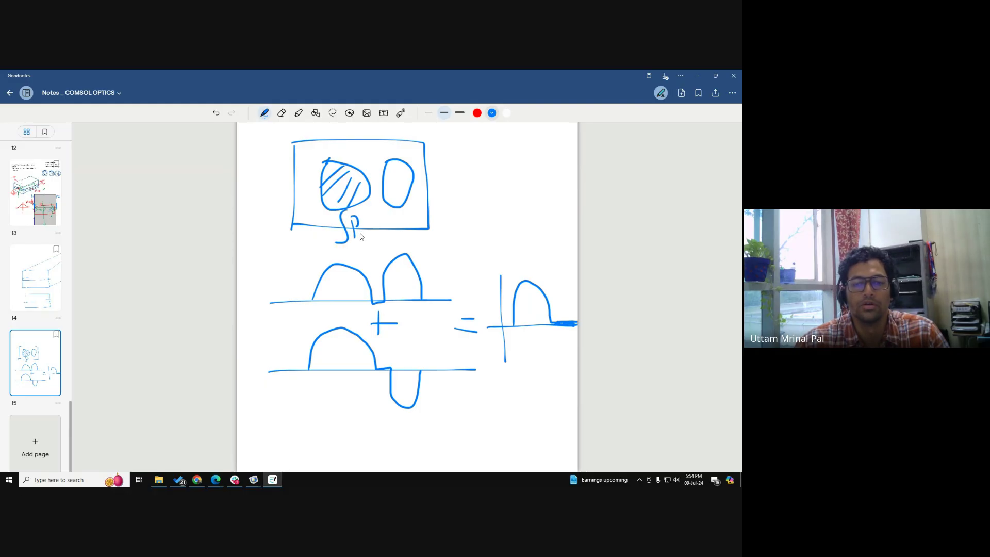
mouse_move(366, 234)
left_mouse_down()
mouse_move(383, 241)
mouse_move(386, 231)
mouse_move(334, 242)
left_mouse_up()
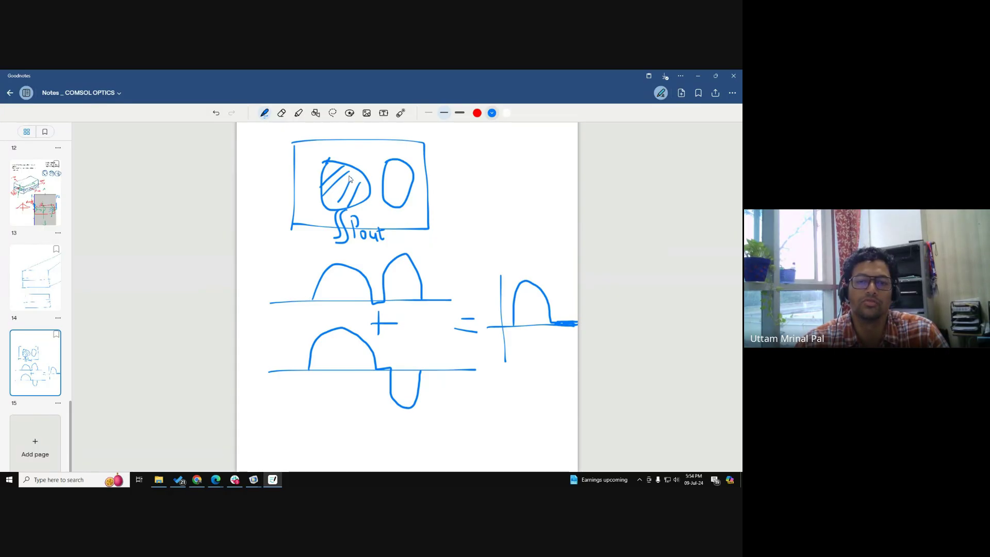
mouse_move(390, 230)
left_mouse_down()
mouse_move(459, 231)
mouse_move(464, 241)
left_mouse_up()
left_click(471, 238)
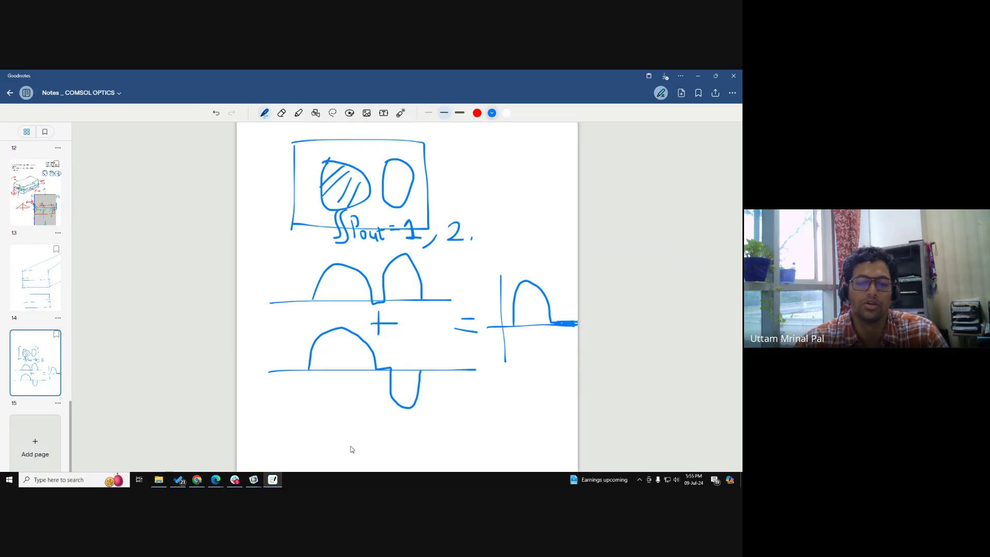
Step: Draw a new pair of axes below the mode profiles and mark ticks along the horizontal axis
mouse_move(311, 393)
left_mouse_down()
mouse_move(312, 466)
mouse_move(414, 440)
mouse_move(519, 440)
left_mouse_up()
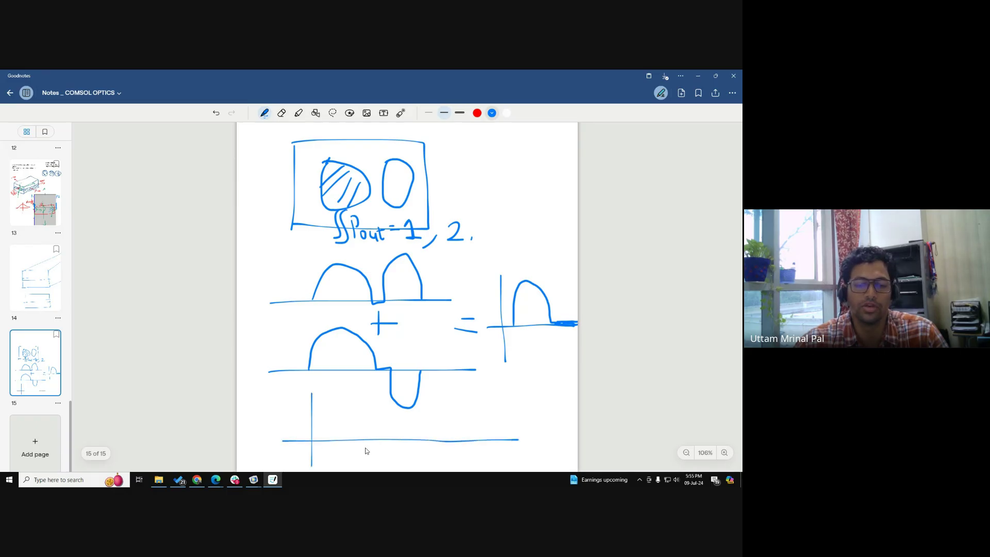
mouse_move(326, 436)
left_mouse_down()
mouse_move(326, 444)
mouse_move(380, 444)
left_mouse_up()
left_click_drag(394, 437, 415, 445)
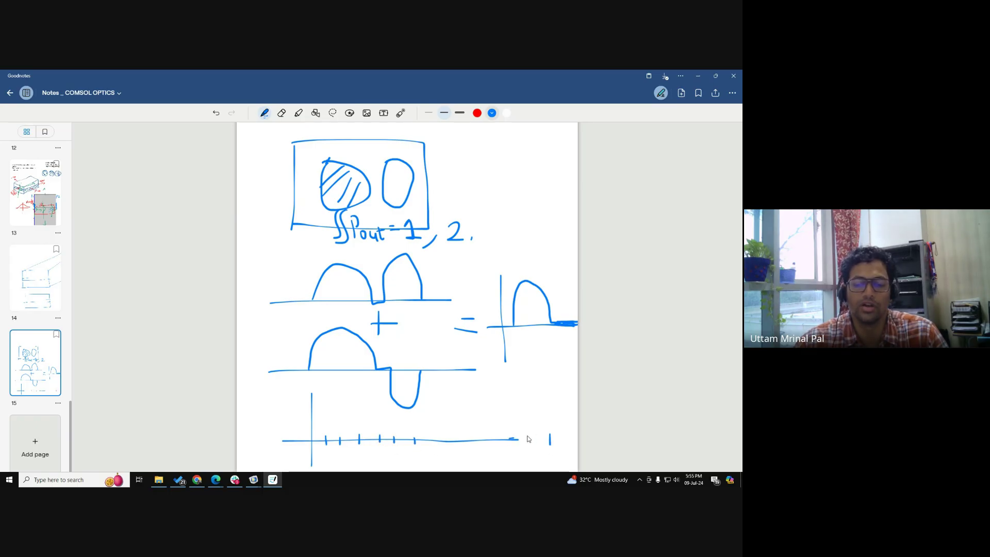
mouse_move(509, 439)
left_mouse_down()
mouse_move(558, 433)
mouse_move(550, 445)
left_mouse_up()
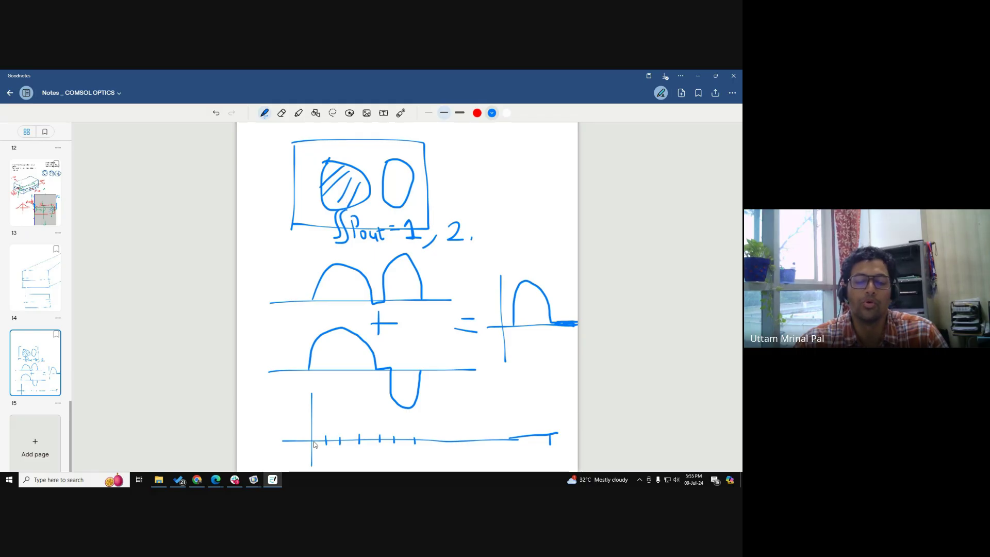
Step: Plot a curve with two sharp peaks on the new axes and put a check mark above the 2 in the Pout note
mouse_move(311, 441)
left_mouse_down()
mouse_move(340, 435)
mouse_move(378, 387)
mouse_move(401, 440)
mouse_move(557, 436)
left_mouse_up()
left_click_drag(378, 376, 377, 416)
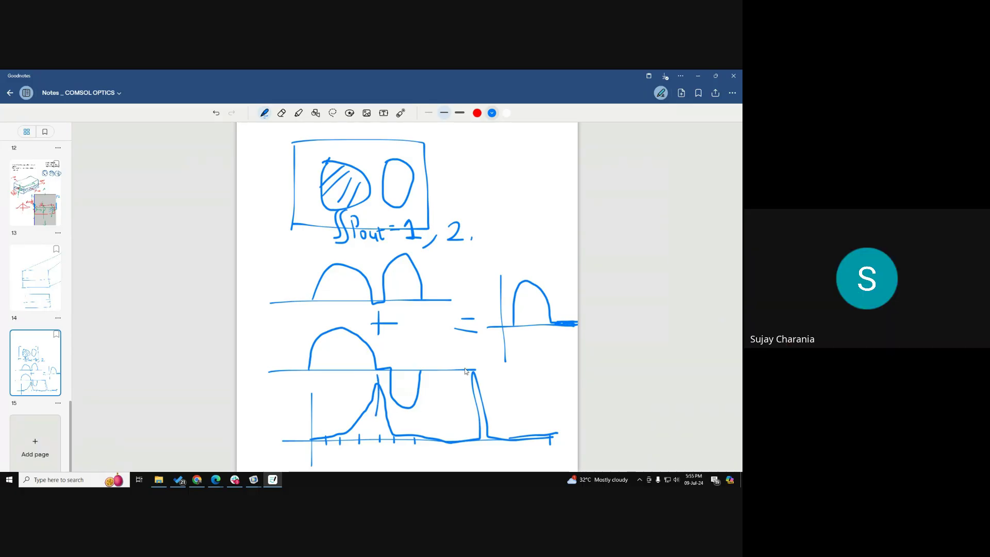
left_click_drag(473, 363, 476, 388)
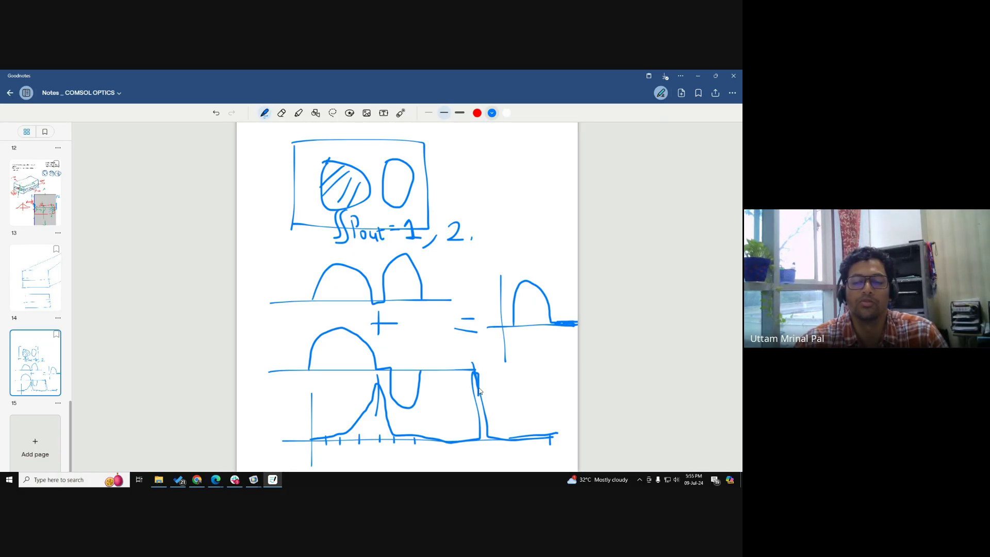
left_click_drag(454, 205, 455, 213)
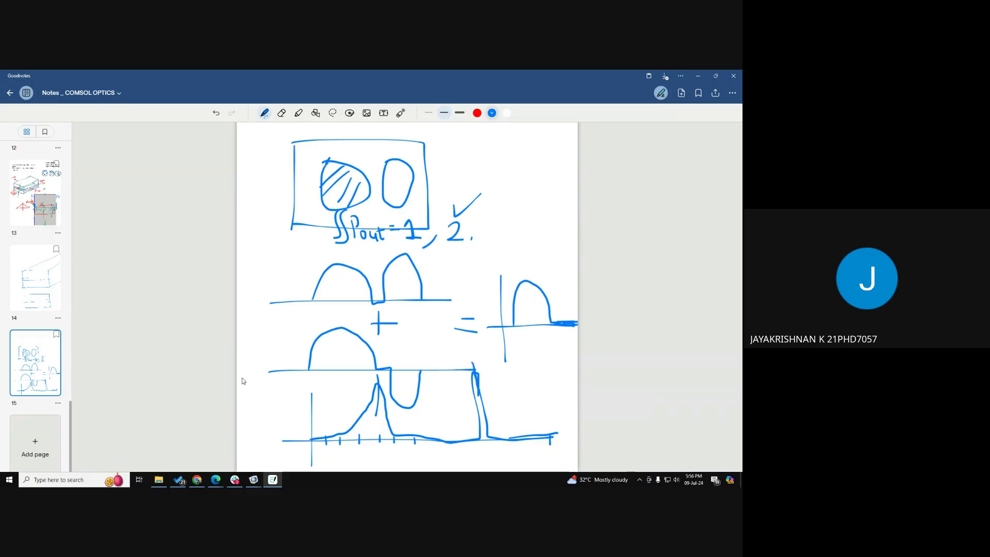
Step: Switch to the Untitled.mph model in COMSOL Multiphysics and open the settings of the Animation 1 export
left_click(253, 479)
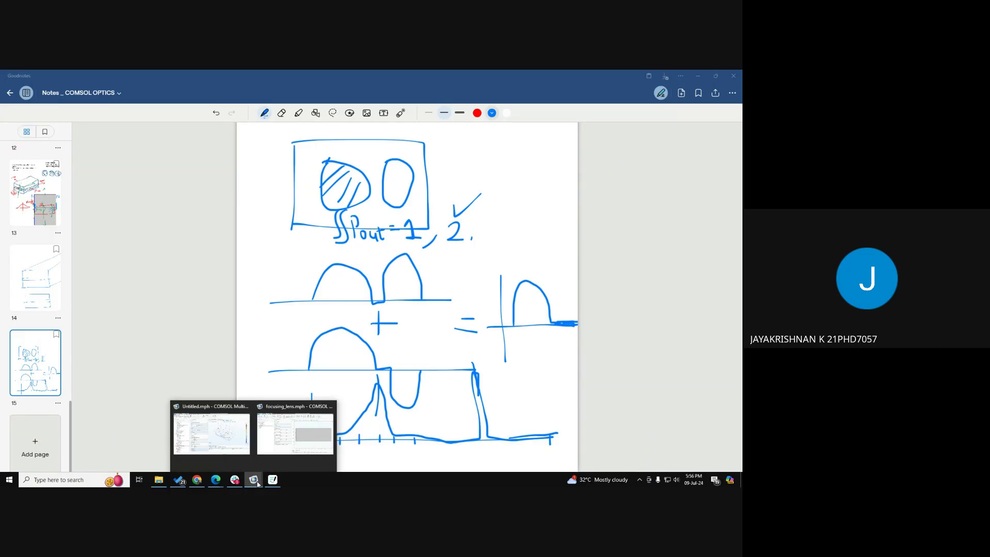
left_click(235, 448)
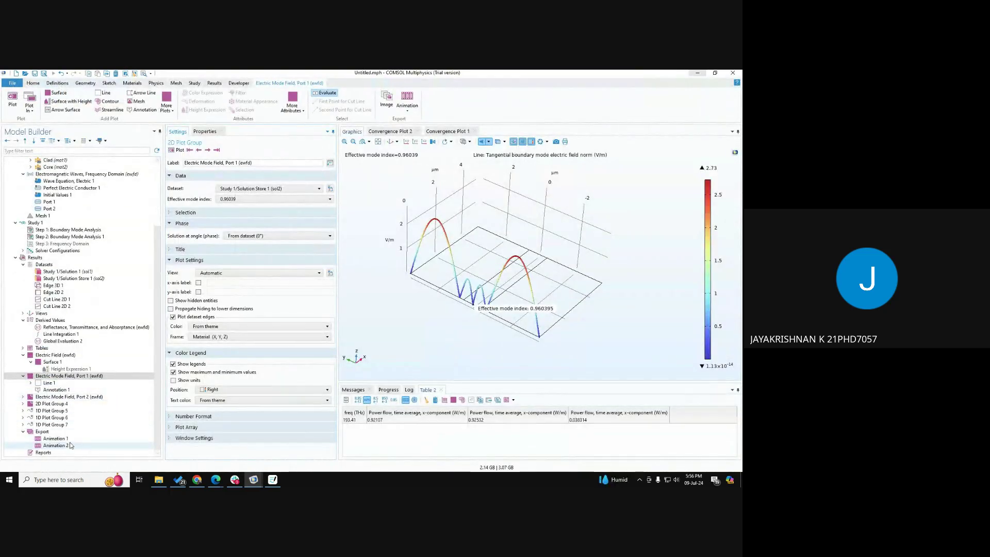
left_click(66, 446)
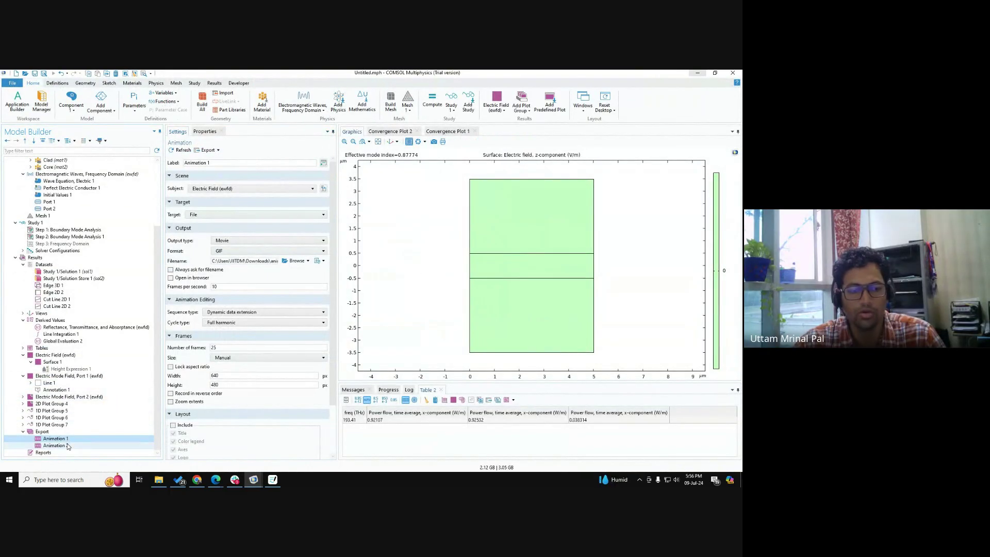
left_click(61, 438)
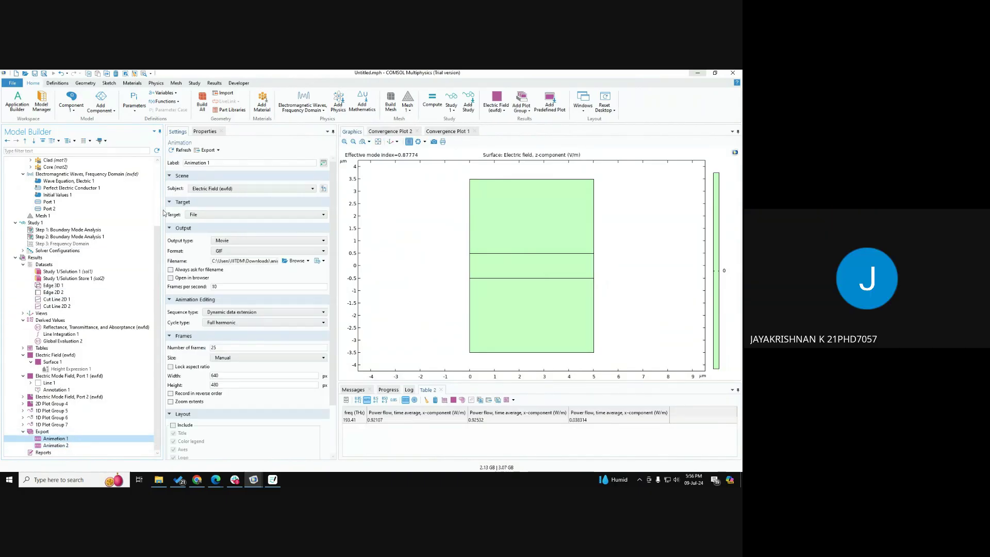
Step: Try the Player target for Animation 1, then return the target to File and export the animation
left_click(216, 215)
left_click(212, 222)
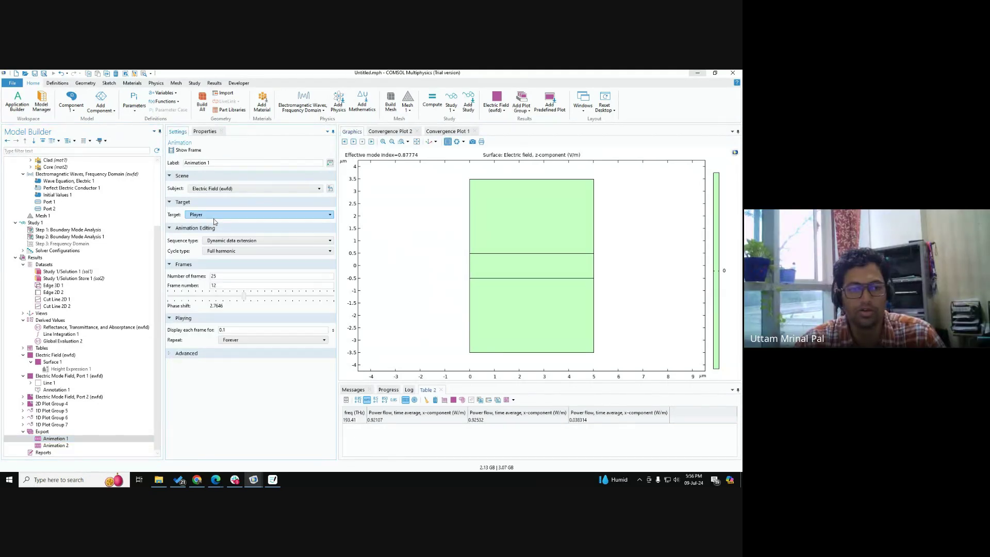
left_click(214, 216)
left_click(208, 230)
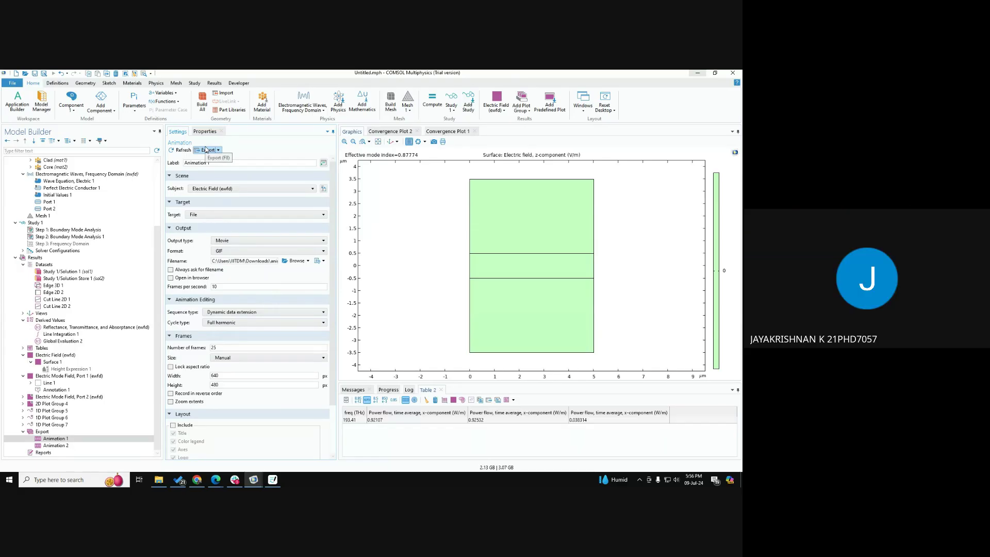
left_click(206, 149)
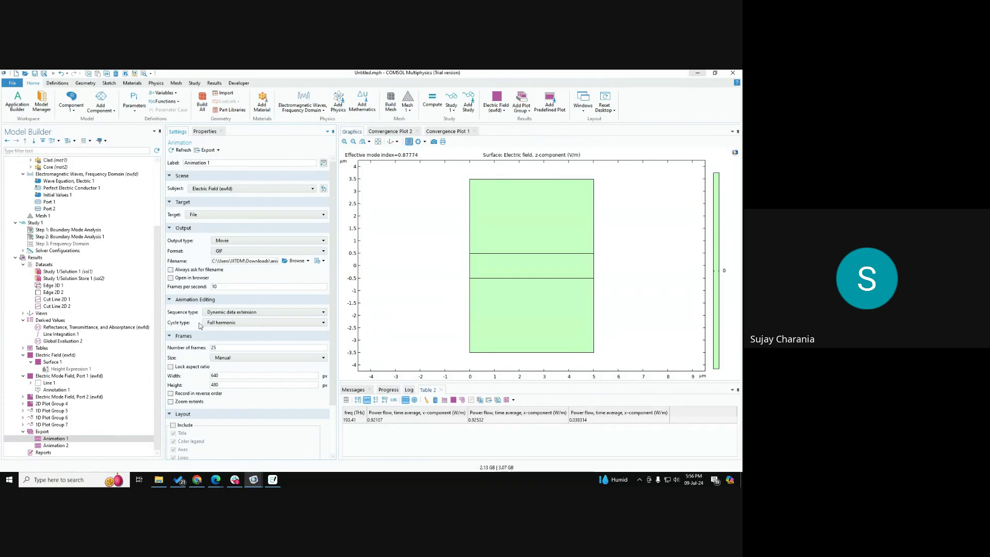
Step: Switch back to Goodnotes and add a blank page after the current one
key("alt+Tab")
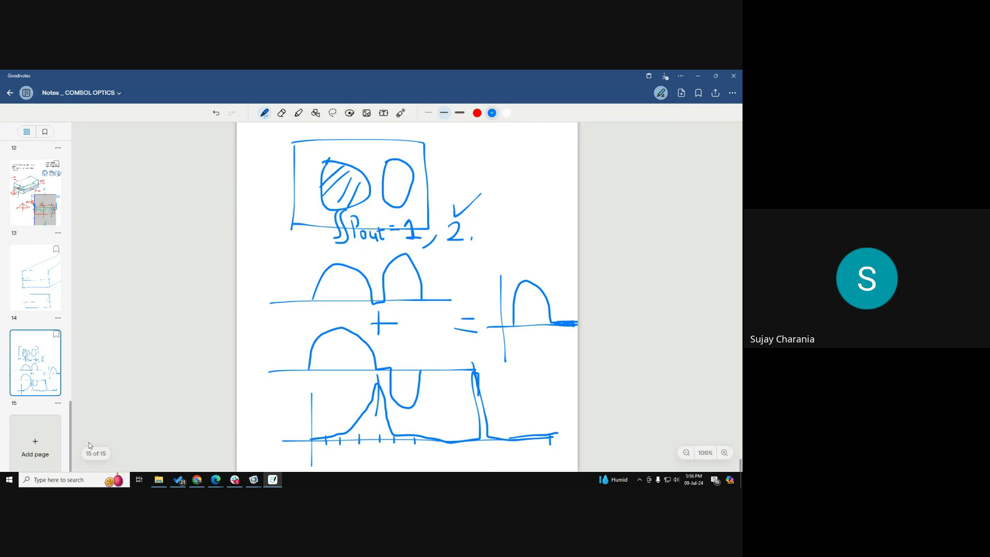
left_click(35, 441)
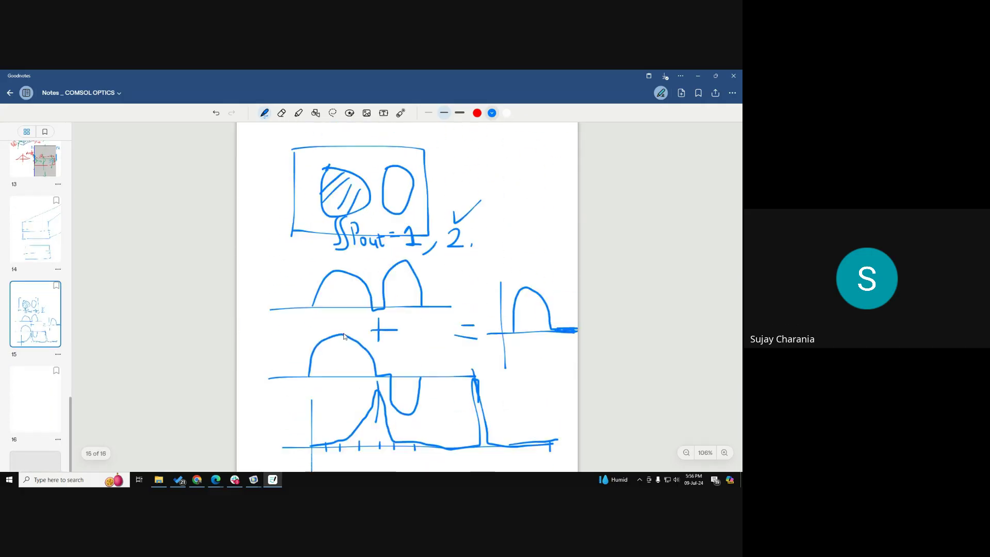
scroll(345, 336, "down", 4)
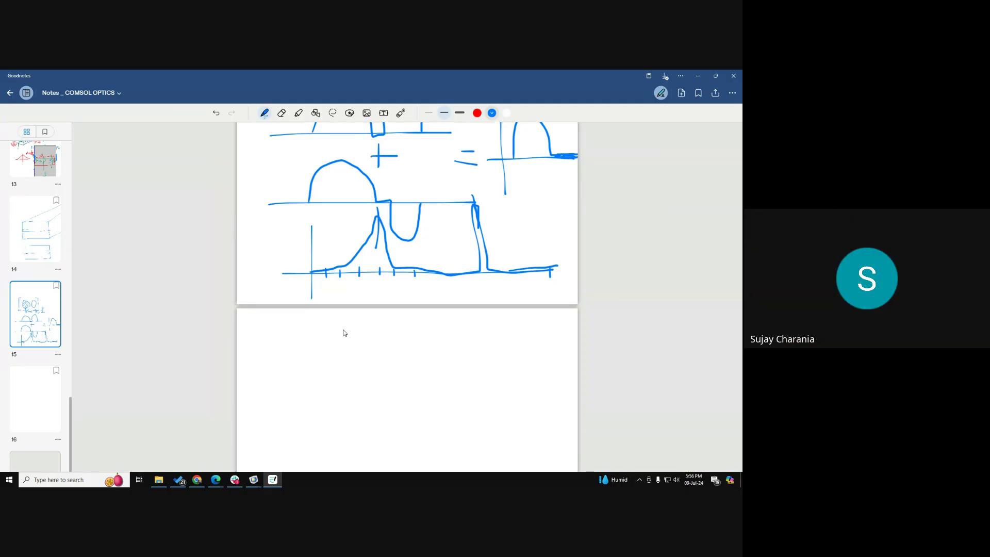
Step: Draw an arrow below the peaked plot's horizontal axis and label it "neff"
scroll(345, 333, "up", 1)
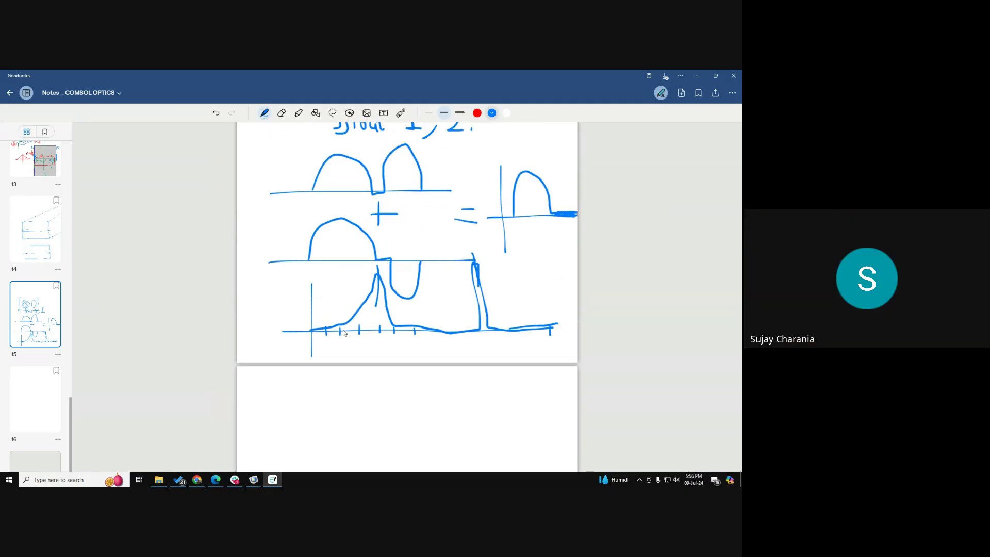
left_click_drag(408, 349, 554, 356)
left_click(557, 360)
mouse_move(552, 350)
left_mouse_down()
mouse_move(561, 347)
mouse_move(551, 345)
left_mouse_up()
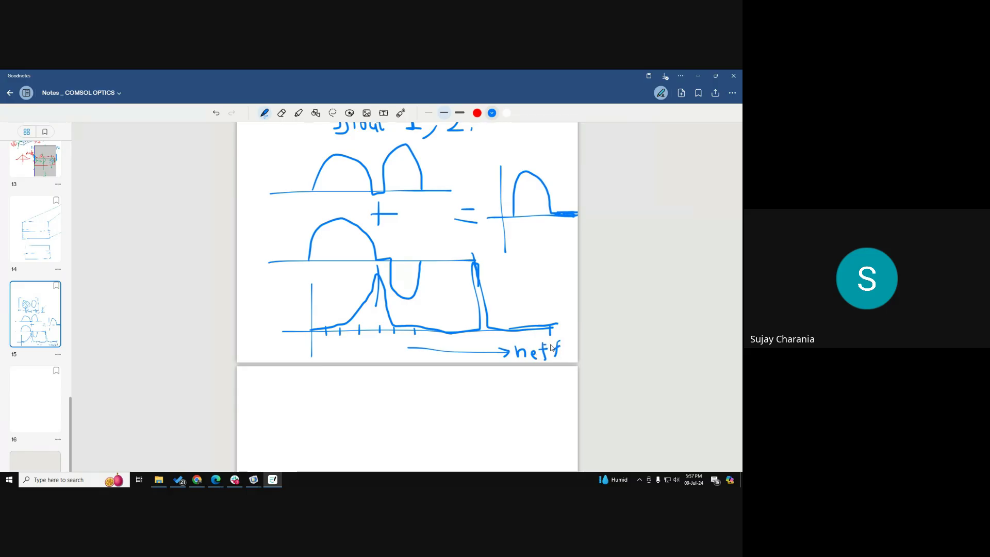
Step: Label the peaked plot's vertical axis "∬P" with a small "c" under the integral signs
left_click_drag(271, 297, 261, 328)
left_click(262, 296)
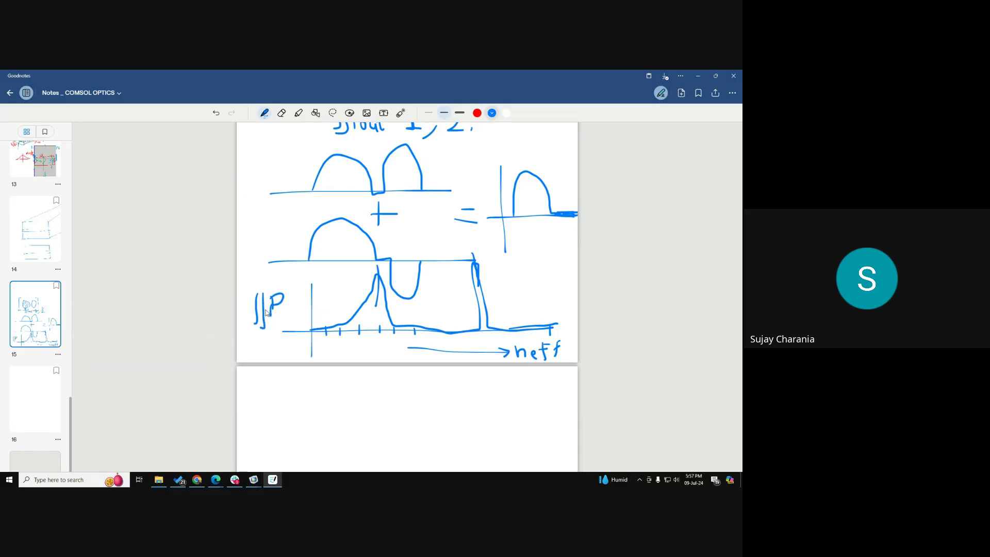
left_click_drag(269, 289, 262, 293)
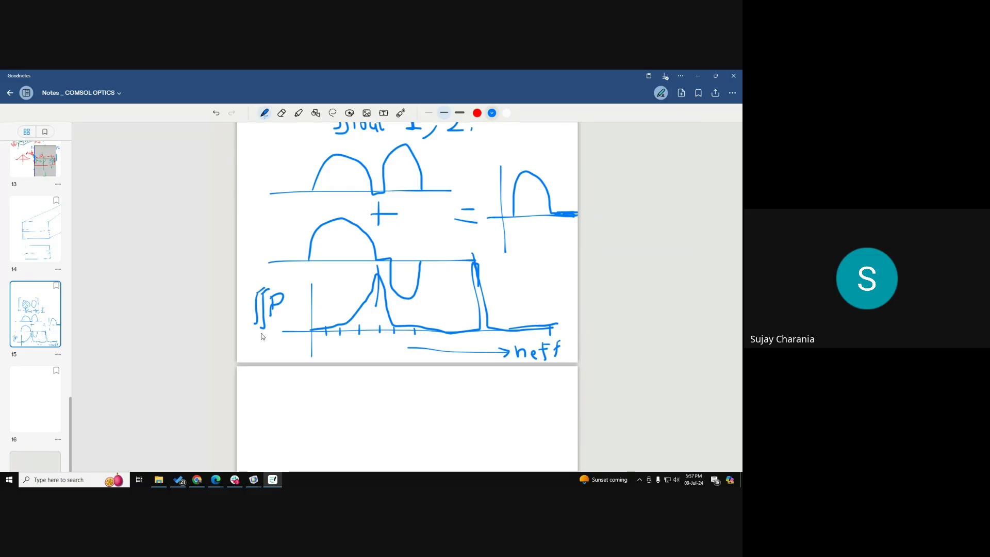
left_click_drag(264, 331, 257, 336)
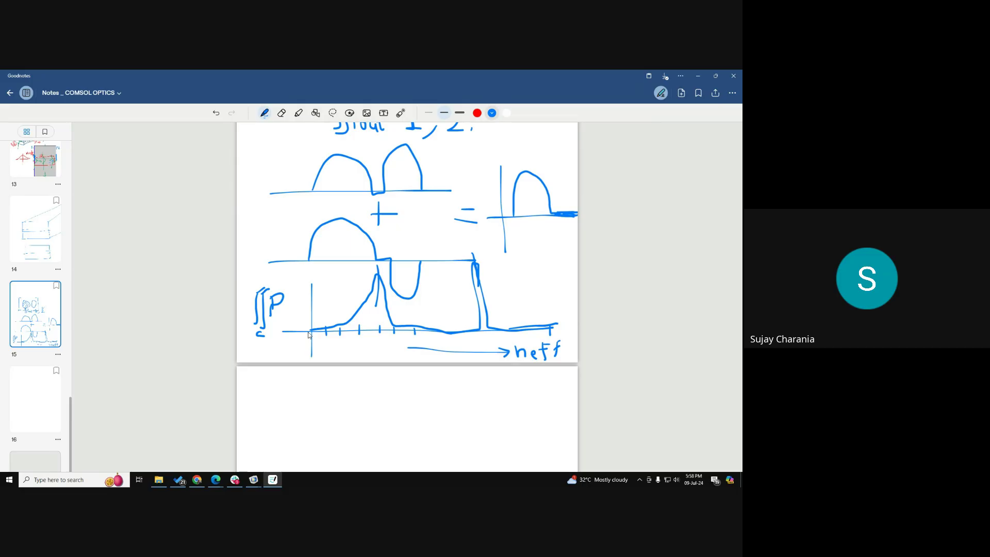
Step: Switch to the Google Meet call in Microsoft Edge and mute the microphone
left_click(216, 480)
left_click(186, 453)
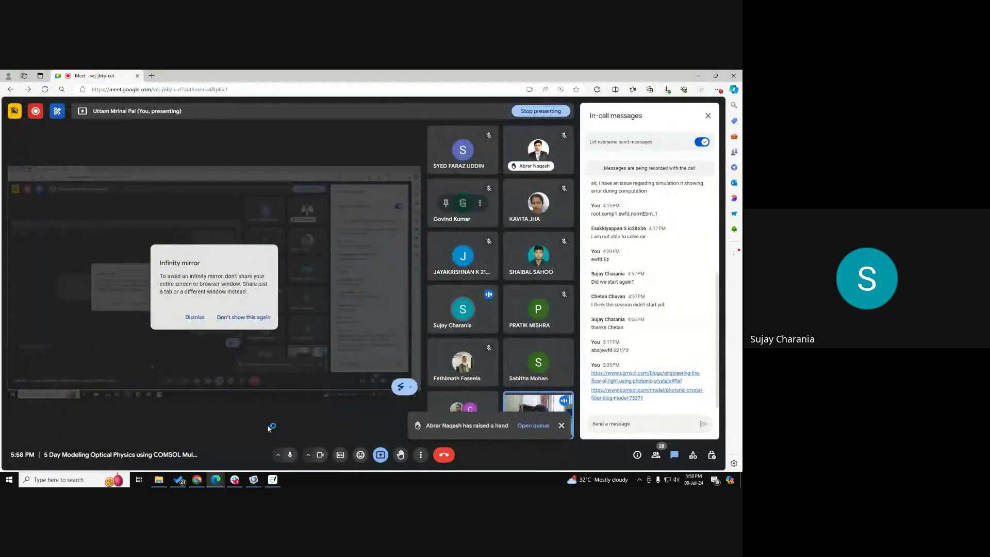
left_click(289, 456)
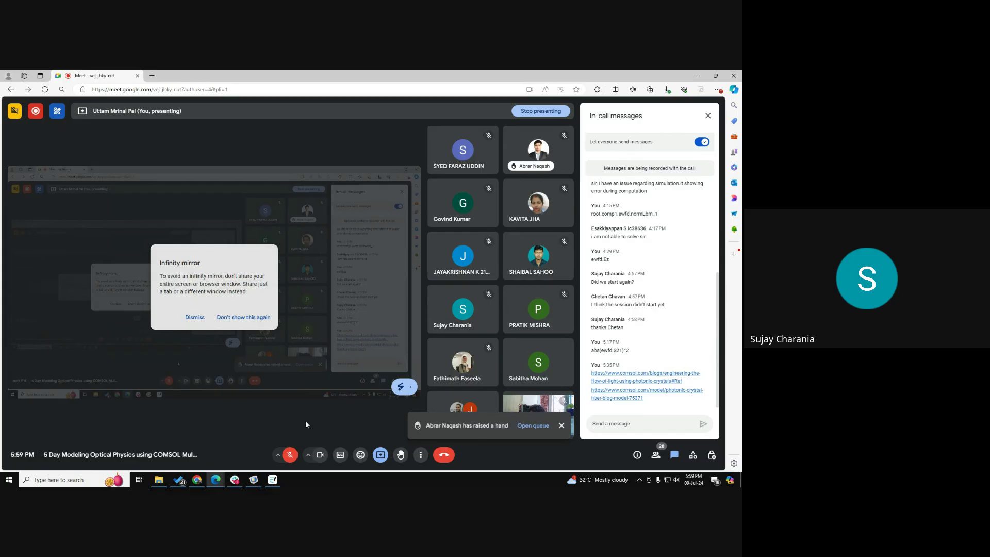
Step: Unmute the microphone and dismiss the raised-hand notification in the meeting
left_click(292, 455)
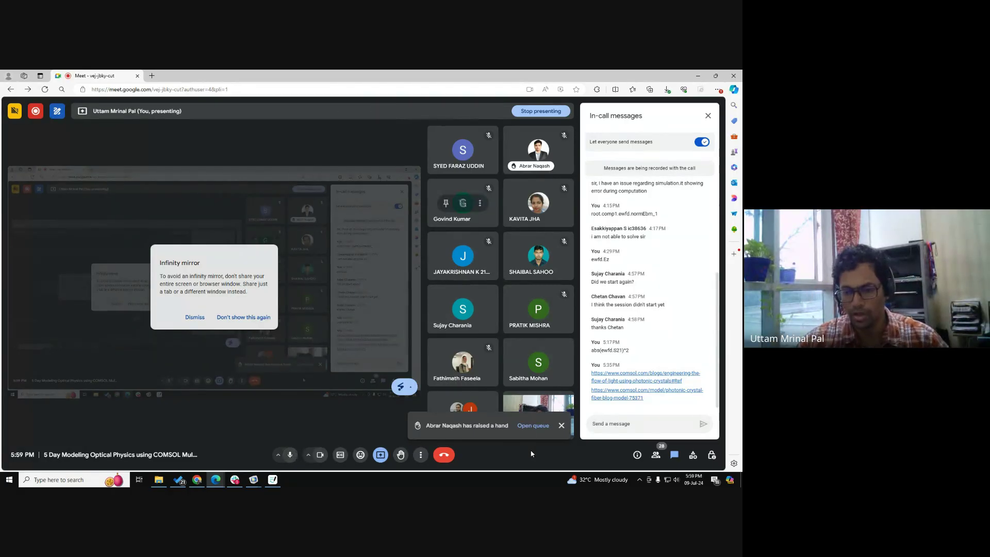
left_click(565, 428)
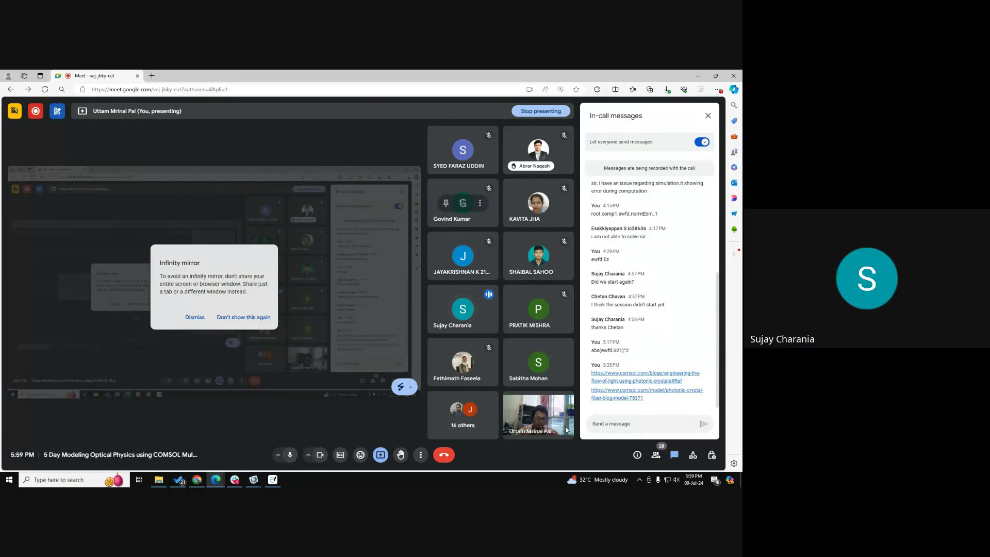
Step: Switch to the Goodnotes notes and draw a wide rectangle on the blank page 16 as a waveguide
left_click(270, 481)
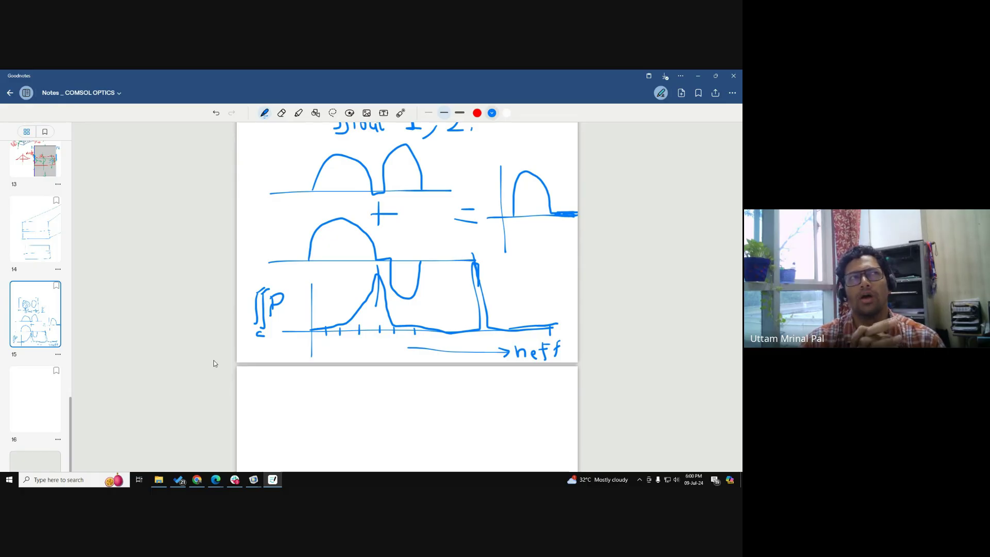
scroll(214, 361, "down", 4)
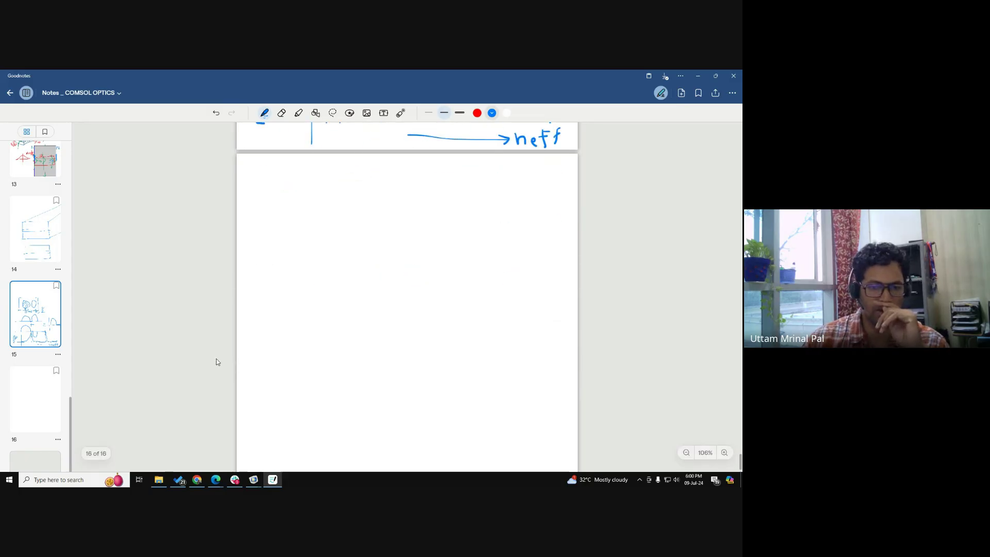
left_click_drag(302, 253, 301, 315)
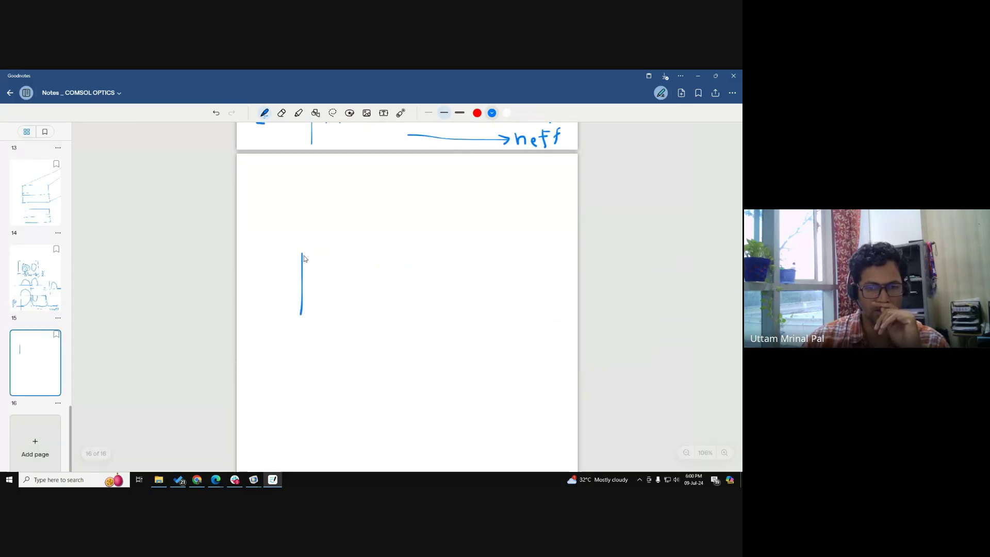
mouse_move(303, 254)
left_mouse_down()
mouse_move(502, 246)
mouse_move(508, 299)
mouse_move(296, 314)
left_mouse_up()
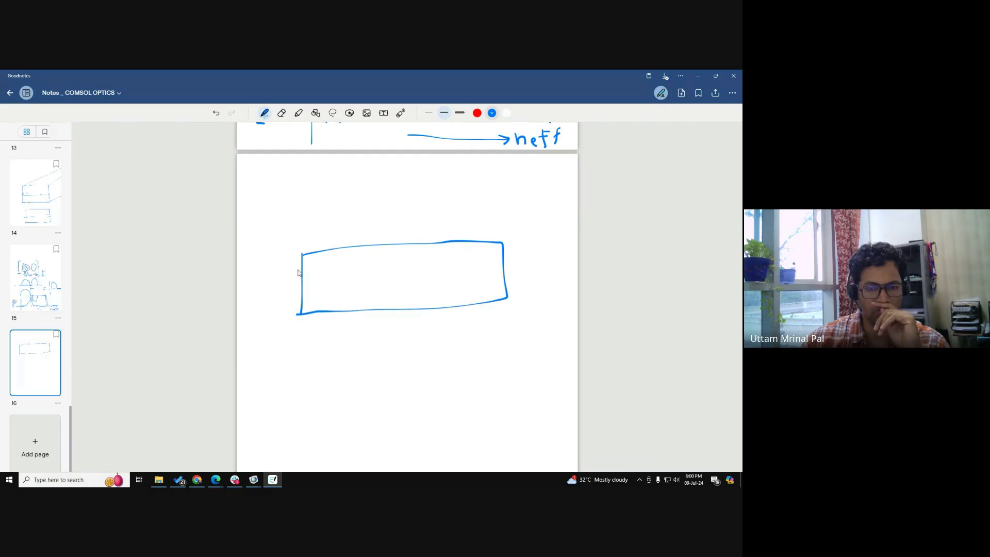
Step: Draw leader lines from both short ends of the waveguide rectangle and label each one "TE11"
mouse_move(302, 269)
left_mouse_down()
mouse_move(281, 234)
mouse_move(287, 202)
mouse_move(305, 202)
mouse_move(296, 221)
mouse_move(310, 224)
mouse_move(307, 212)
mouse_move(318, 225)
left_mouse_up()
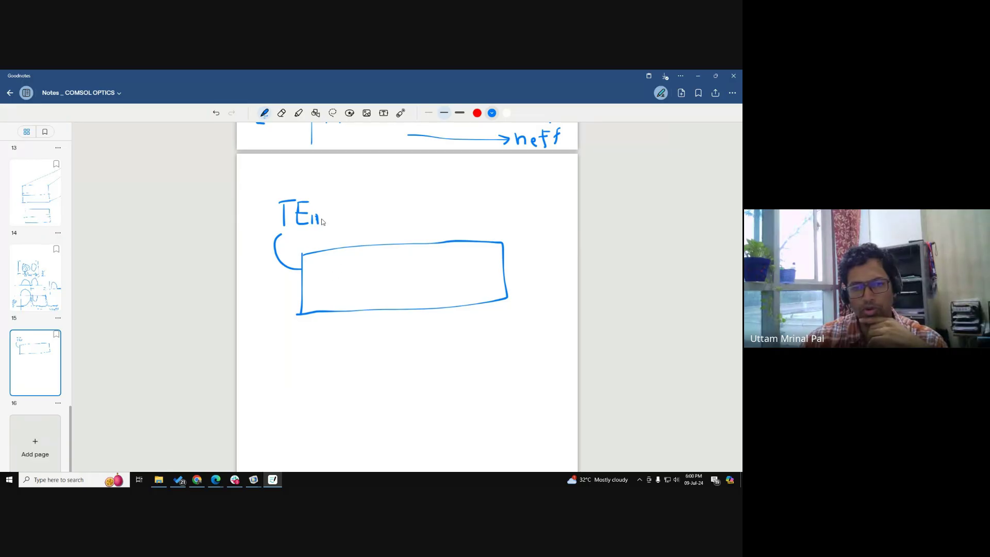
mouse_move(502, 259)
left_mouse_down()
mouse_move(516, 258)
mouse_move(533, 227)
left_mouse_up()
mouse_move(503, 194)
left_mouse_down()
mouse_move(521, 192)
mouse_move(514, 214)
mouse_move(542, 210)
left_mouse_up()
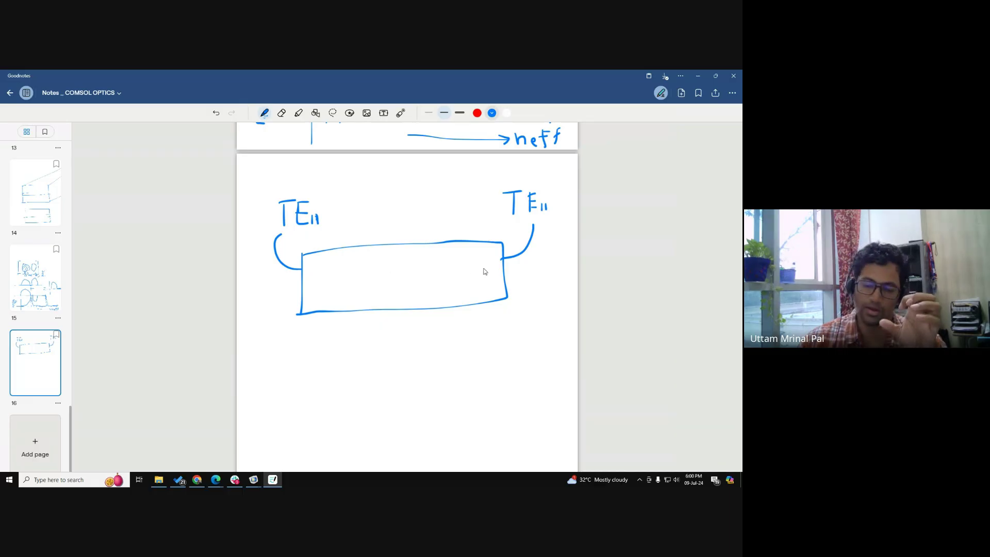
Step: Thicken the waveguide's output edge, label it with "TM10", "TM11" and "TM20", and draw an irregular closed shape inside the waveguide
mouse_move(505, 248)
left_mouse_down()
mouse_move(507, 284)
mouse_move(512, 253)
left_mouse_up()
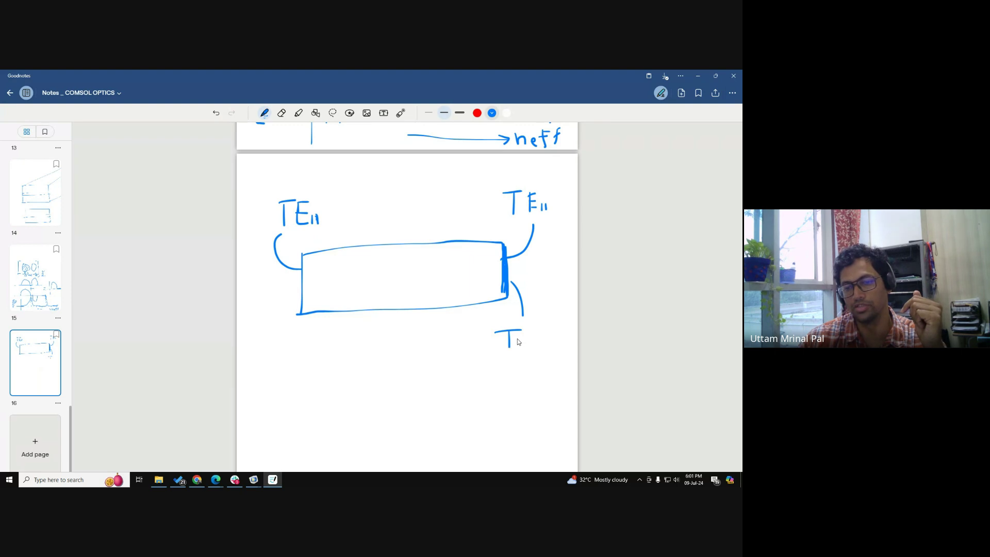
mouse_move(527, 334)
left_mouse_down()
mouse_move(539, 327)
mouse_move(540, 346)
left_mouse_up()
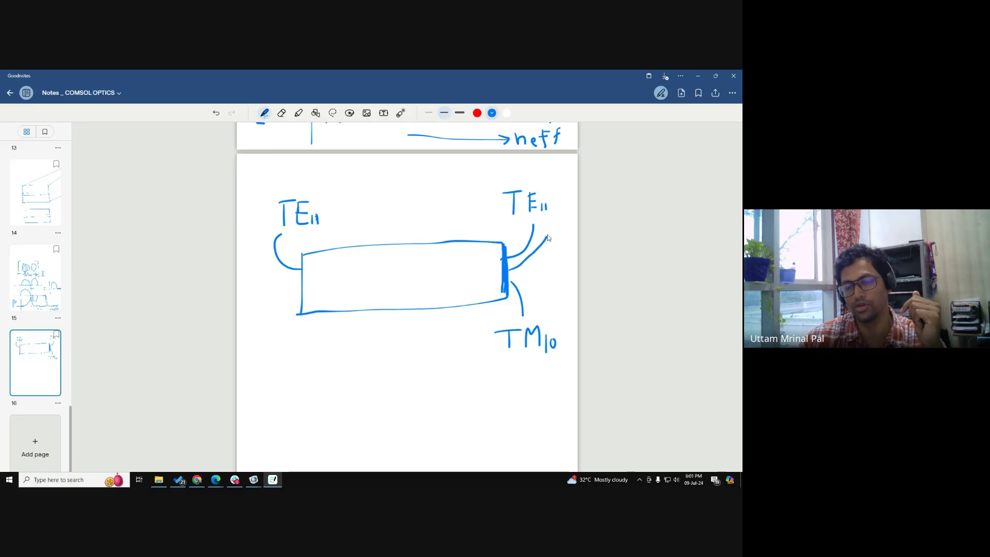
mouse_move(541, 250)
left_mouse_down()
mouse_move(550, 261)
mouse_move(526, 275)
mouse_move(540, 310)
mouse_move(558, 307)
left_mouse_up()
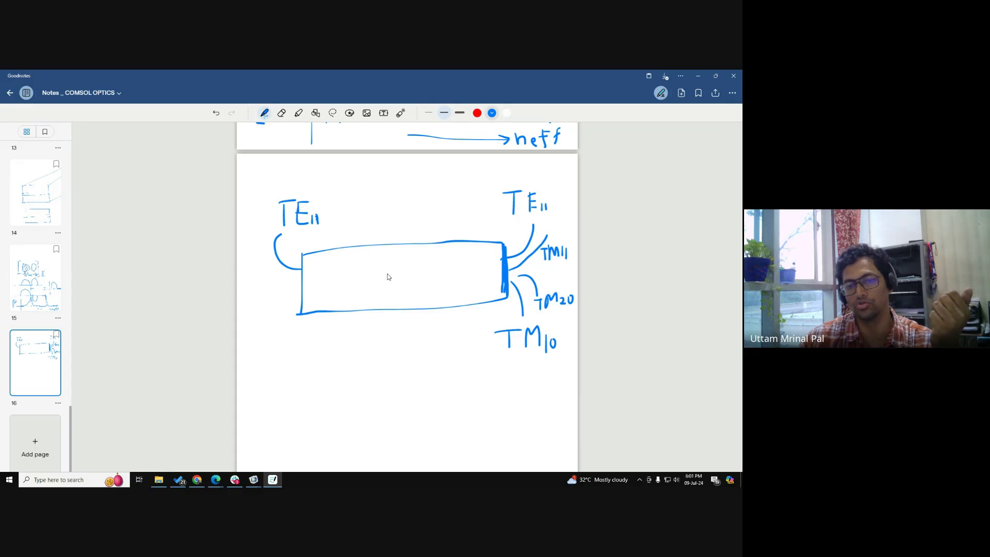
mouse_move(388, 277)
left_mouse_down()
mouse_move(397, 286)
mouse_move(461, 276)
mouse_move(391, 273)
left_mouse_up()
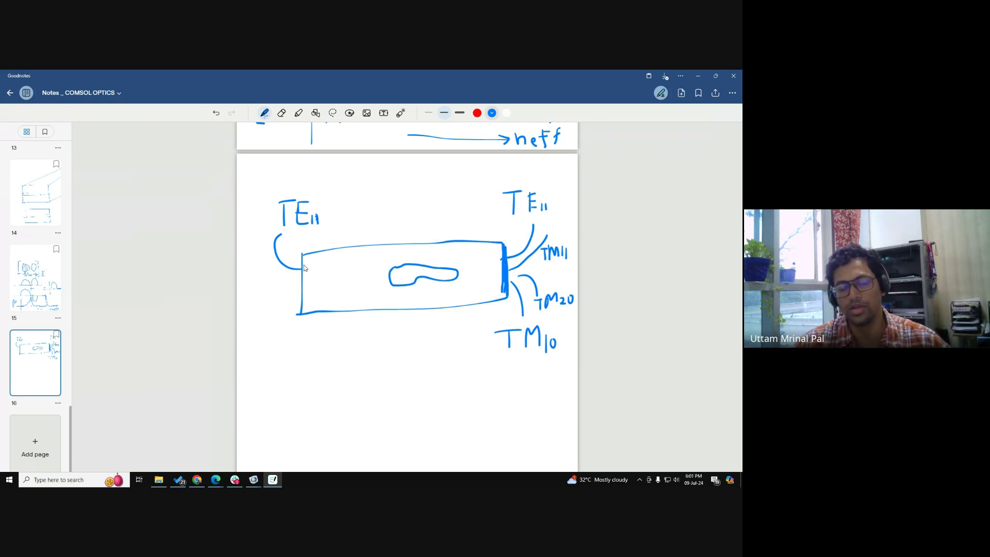
Step: Switch to COMSOL Multiphysics and duplicate Port 2 under Electromagnetic Waves, Frequency Domain
left_click(216, 480)
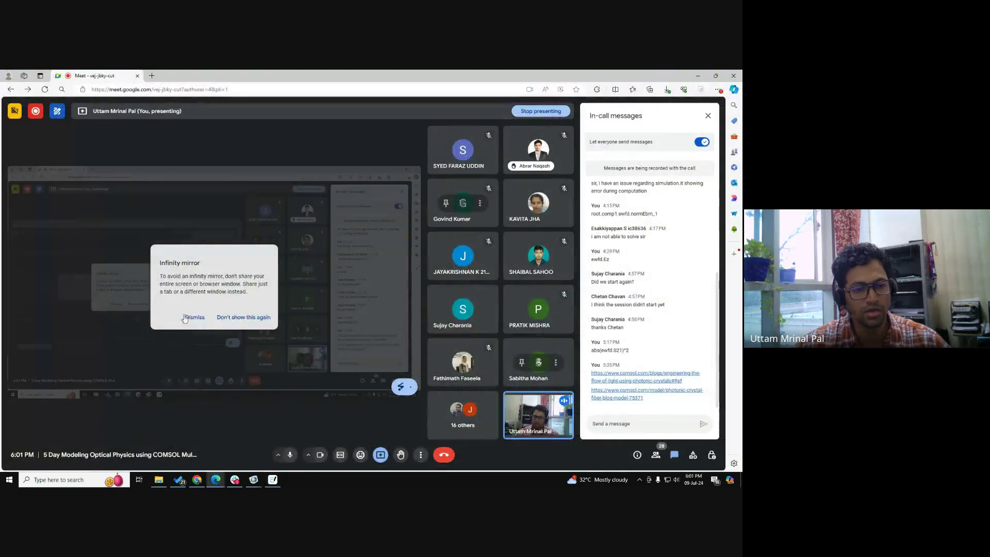
mouse_move(254, 480)
left_click(252, 450)
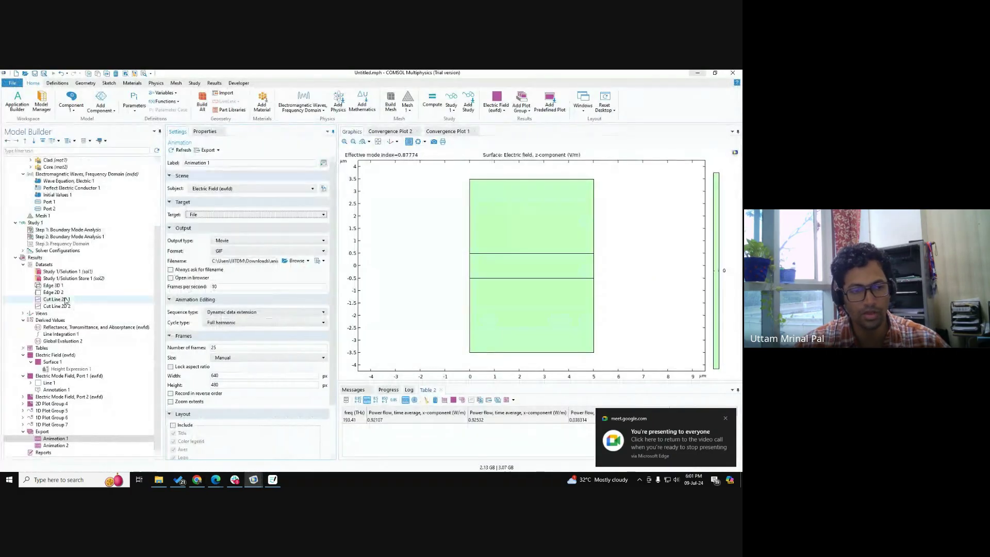
left_click(23, 257)
left_click(48, 285)
left_click(50, 292)
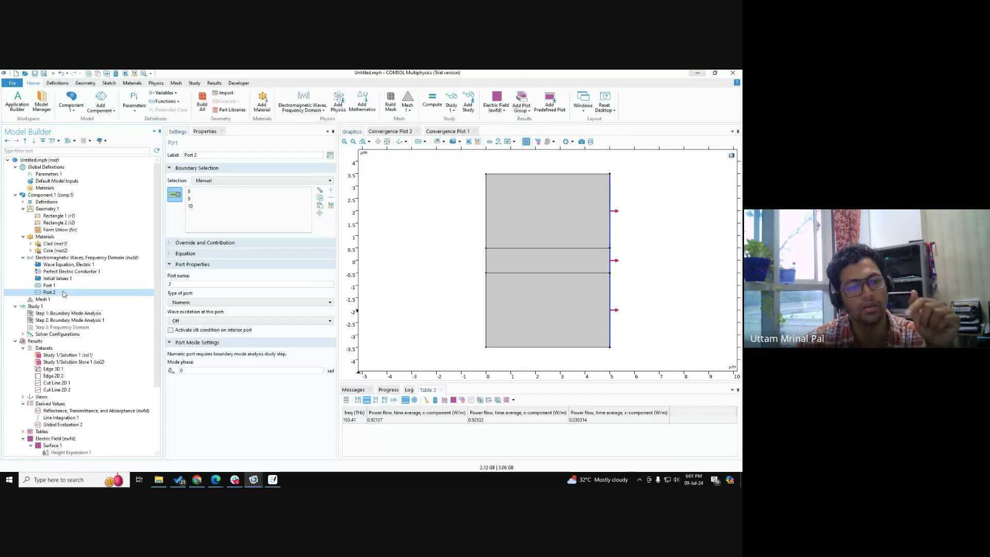
right_click(63, 293)
left_click(79, 322)
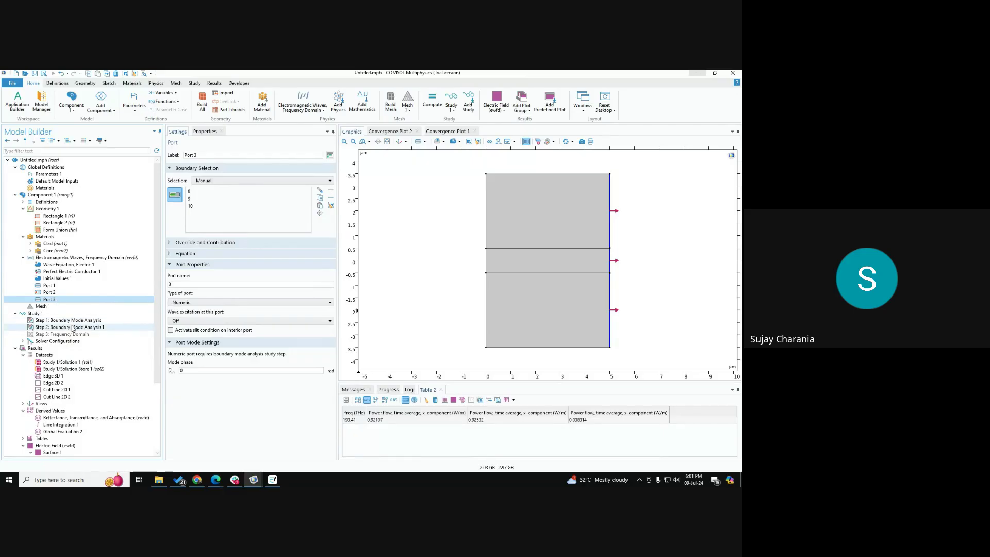
Step: Duplicate the Boundary Mode Analysis 1 study step and move the copy above the Frequency Domain step
left_click(73, 328)
right_click(73, 328)
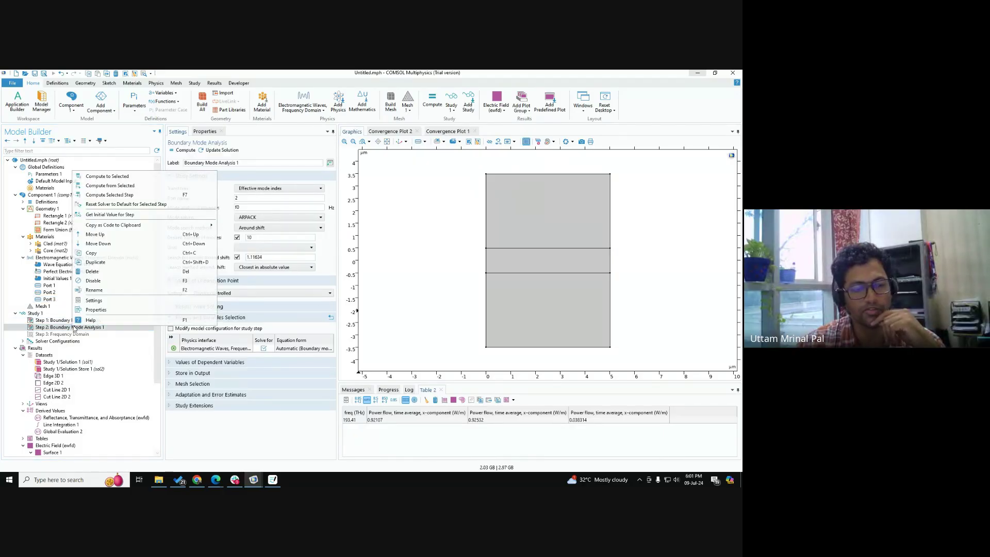
left_click(95, 262)
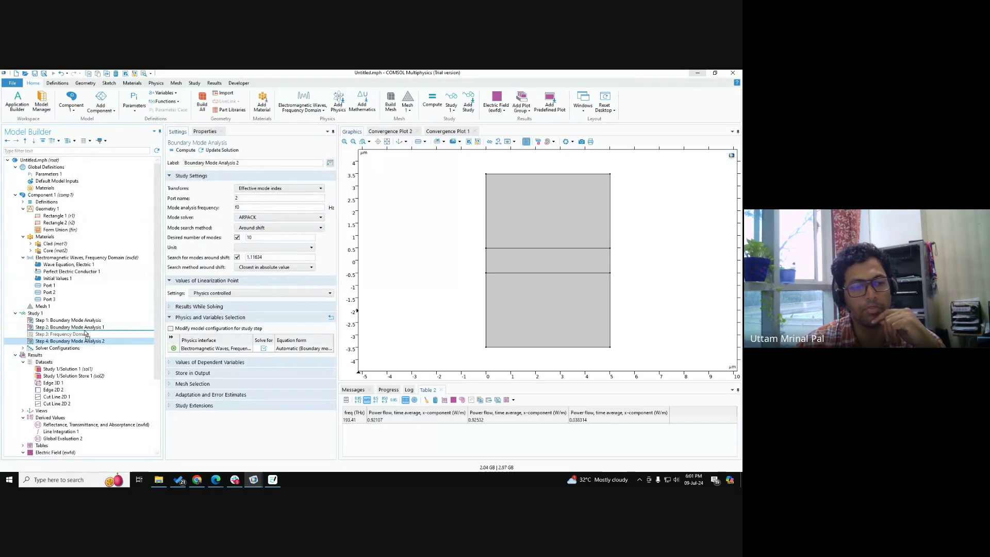
left_click_drag(86, 334, 86, 336)
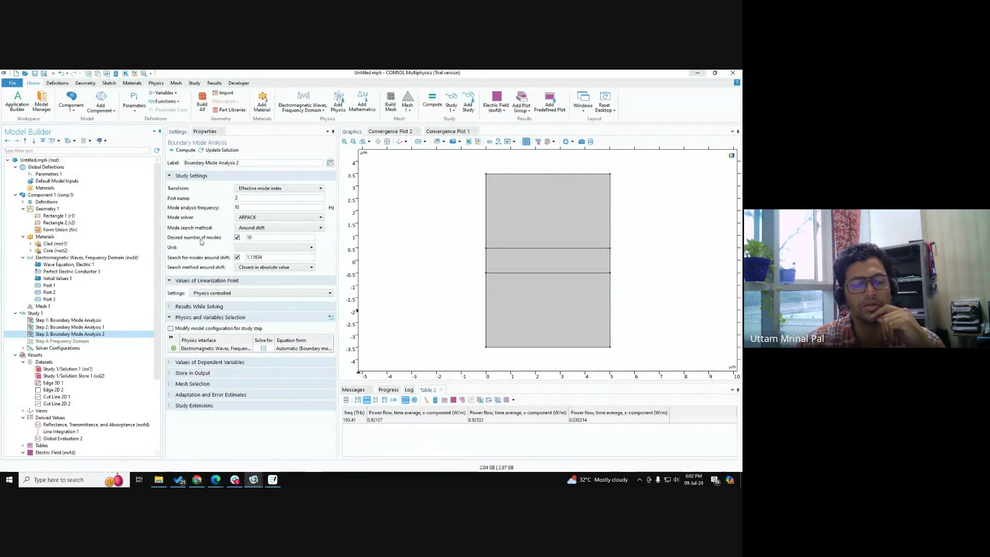
left_click_drag(265, 257, 187, 269)
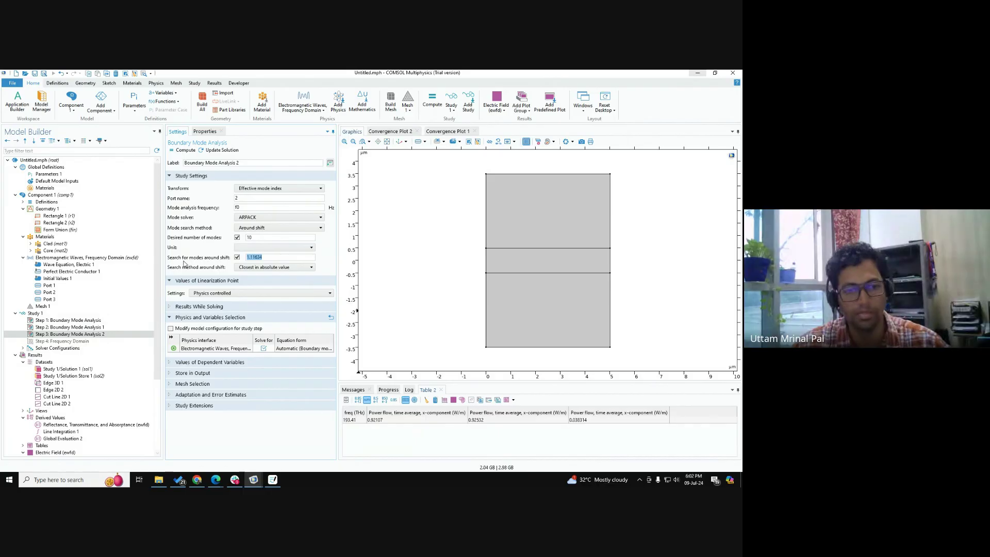
left_click(188, 261)
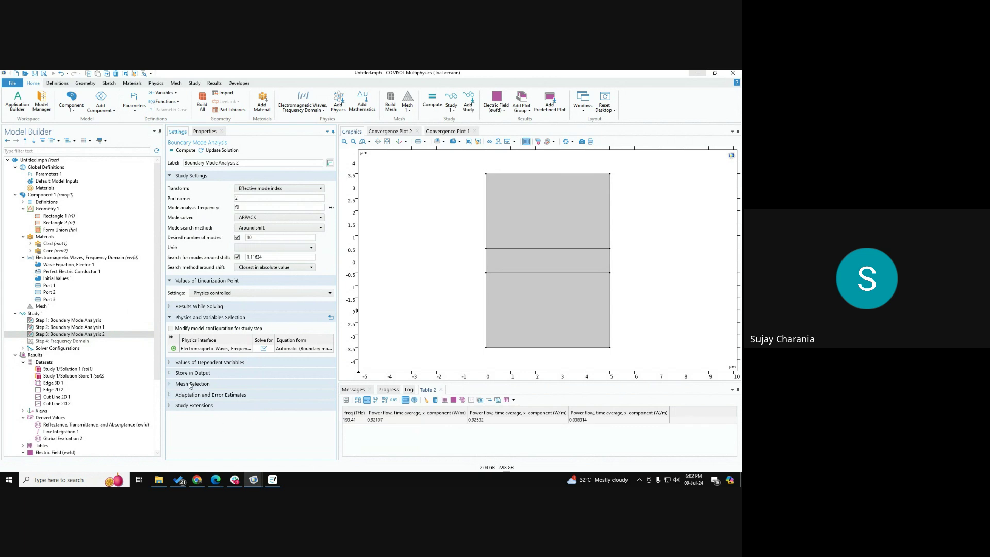
Step: Check Port 3's settings and review the mode superposition and output power sketches in the Goodnotes notes
left_click(66, 299)
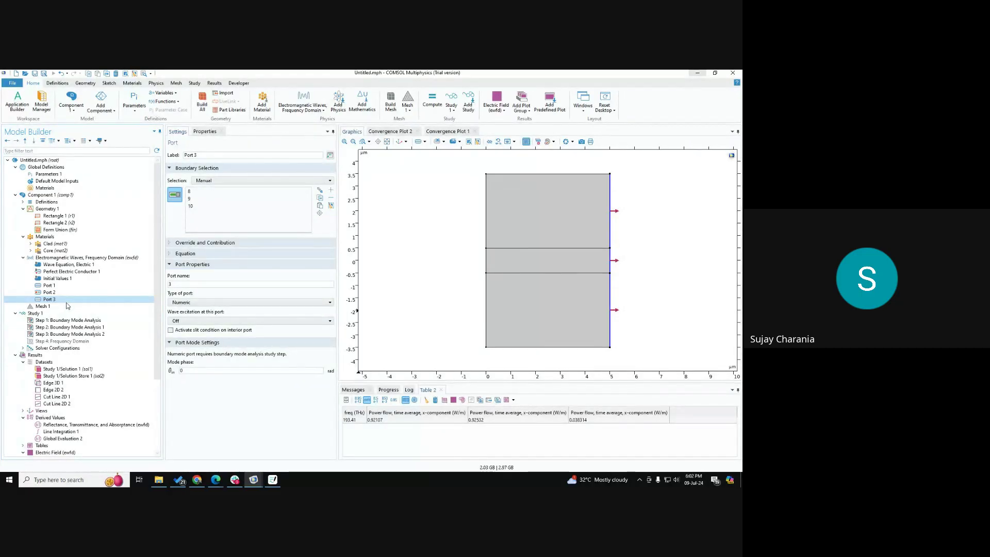
left_click(272, 479)
scroll(273, 381, "up", 3)
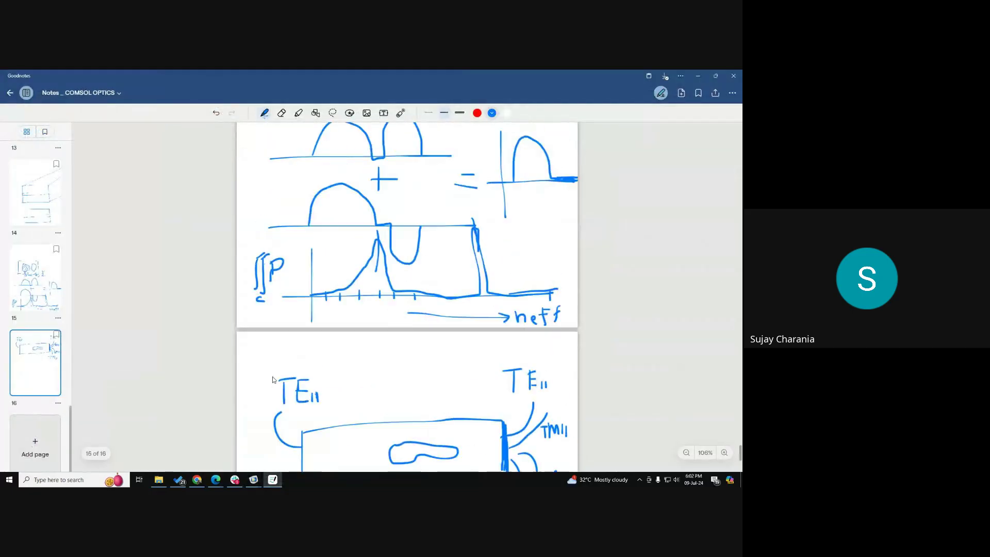
scroll(274, 380, "up", 5)
scroll(273, 380, "down", 5)
scroll(274, 380, "up", 4)
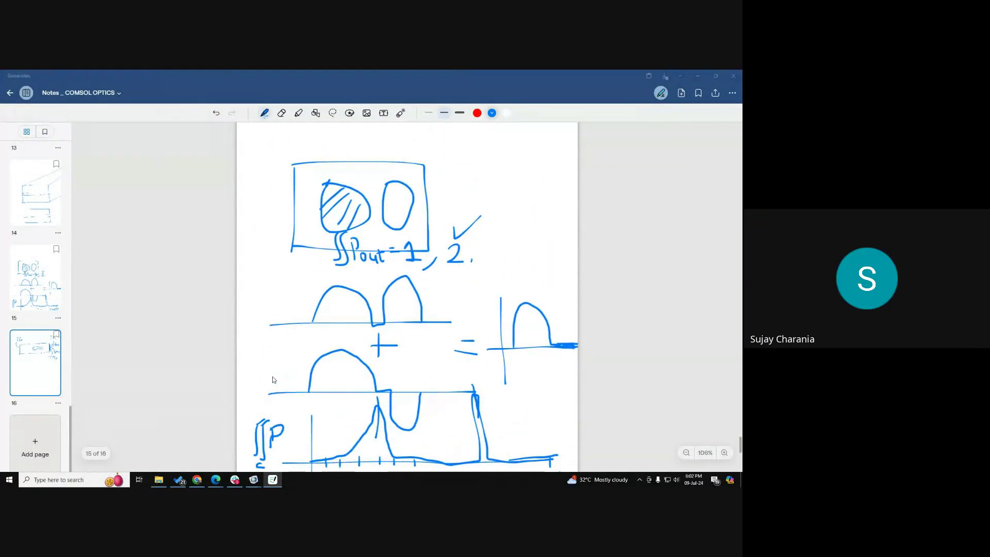
key("alt+Tab")
Step: In COMSOL's Boundary Mode Analysis 2 step, set the port name to 3 and search for modes around 0.99
left_click(86, 335)
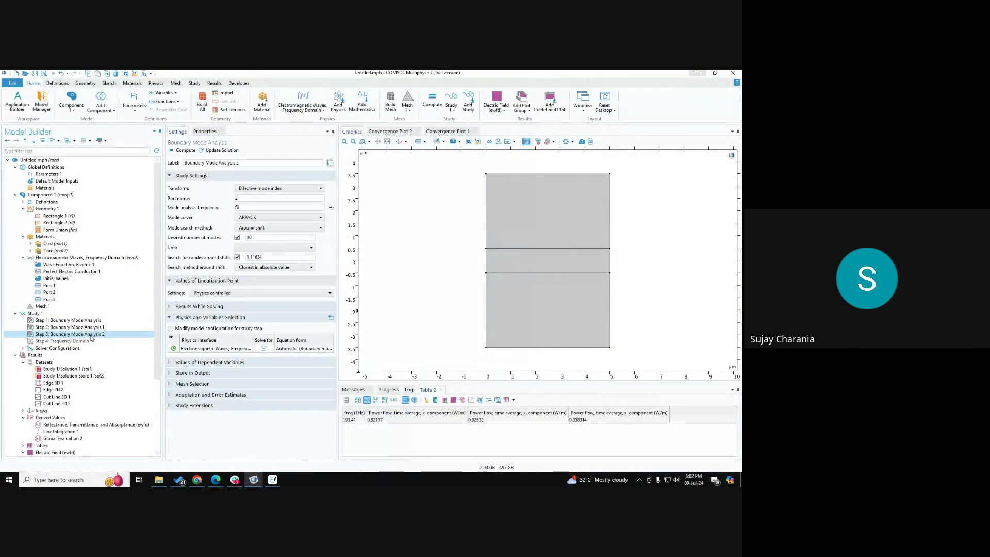
double_click(258, 198)
type("3")
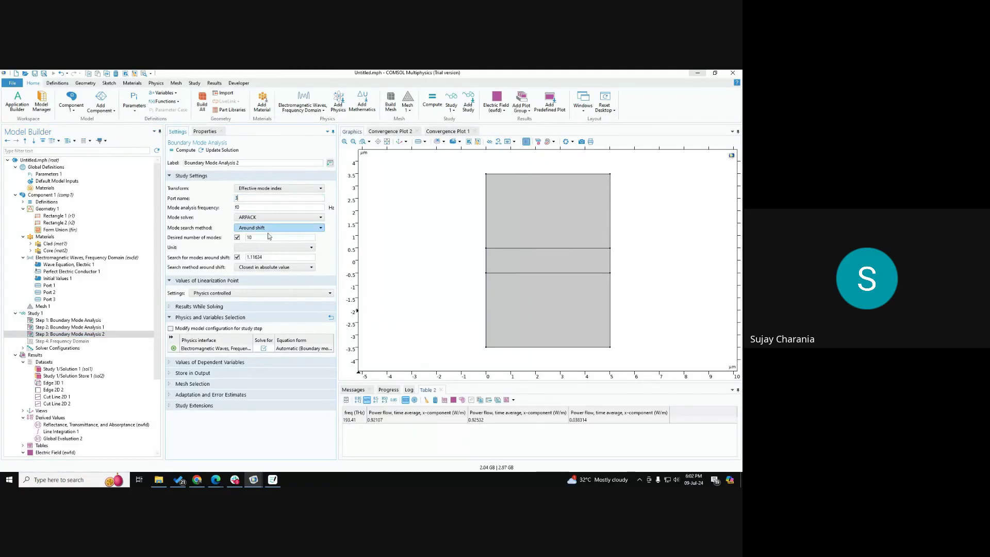
double_click(273, 257)
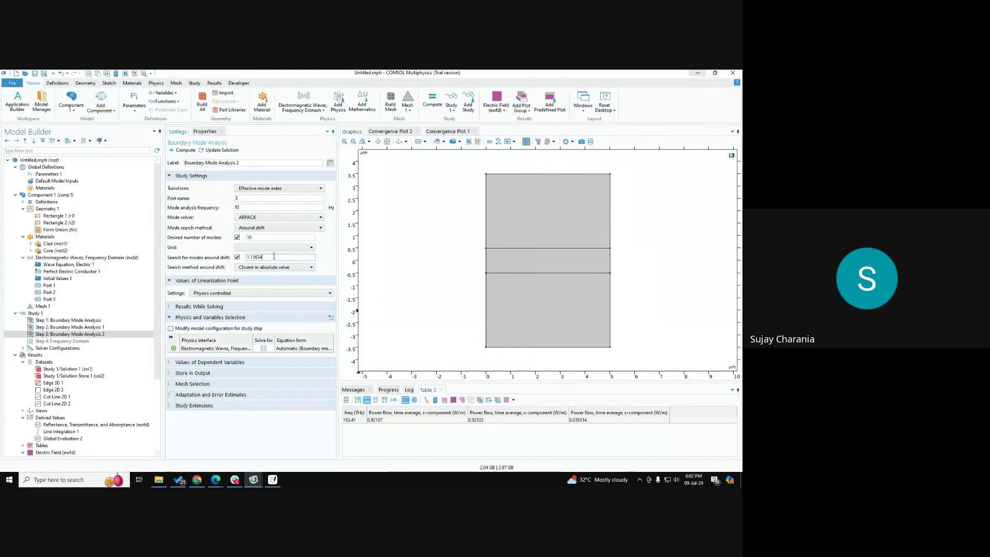
type("1")
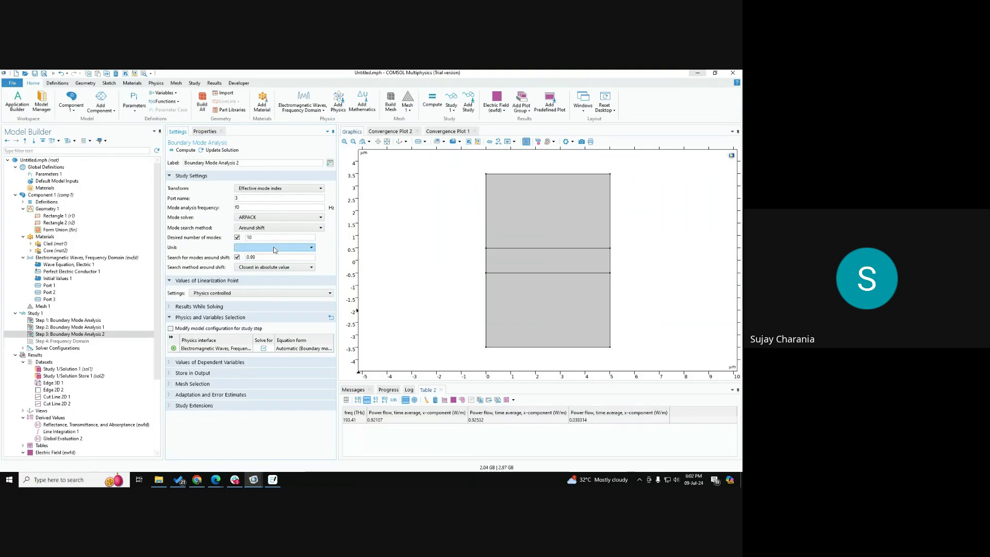
Step: Duplicate Port 3 to add another port on the same output boundaries and show the port settings
left_click(52, 285)
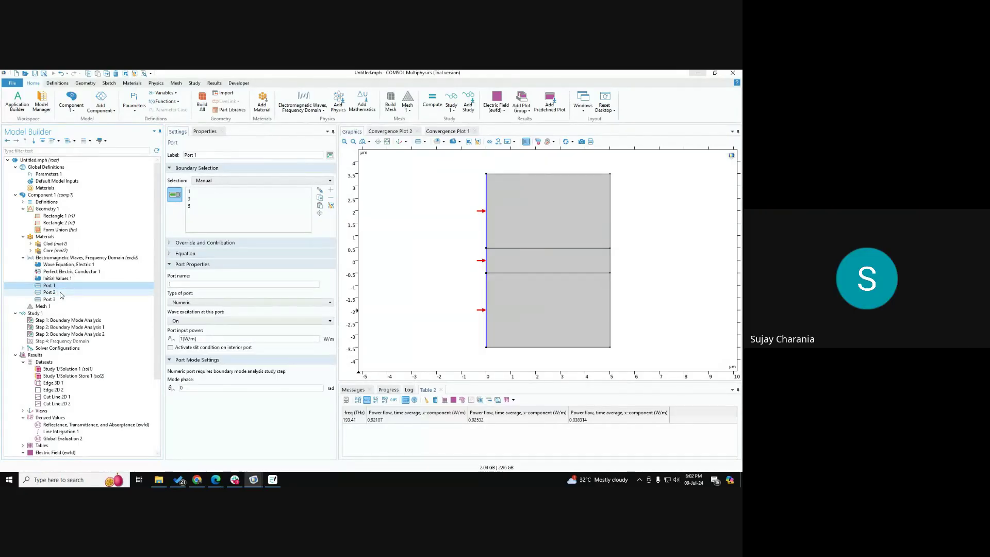
left_click(61, 298)
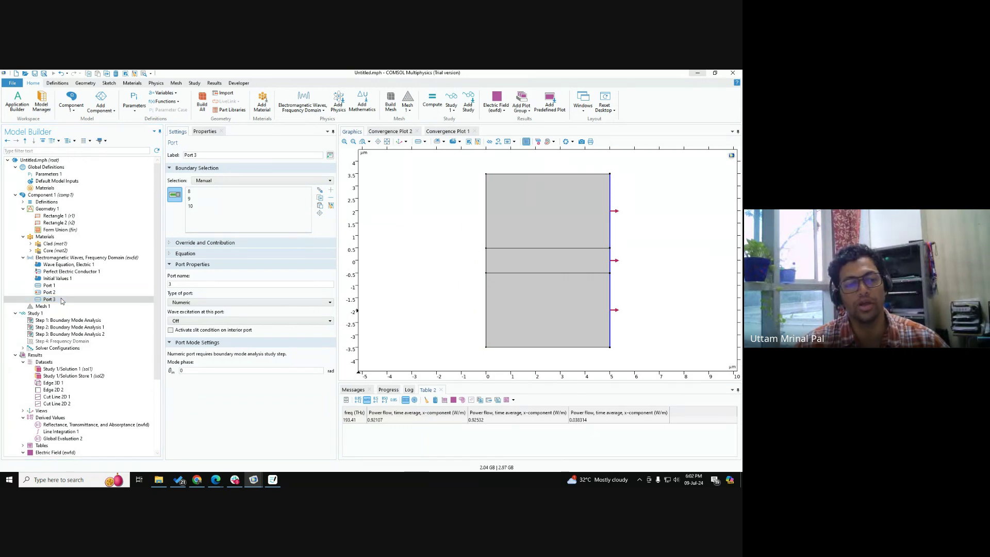
right_click(61, 299)
left_click(84, 331)
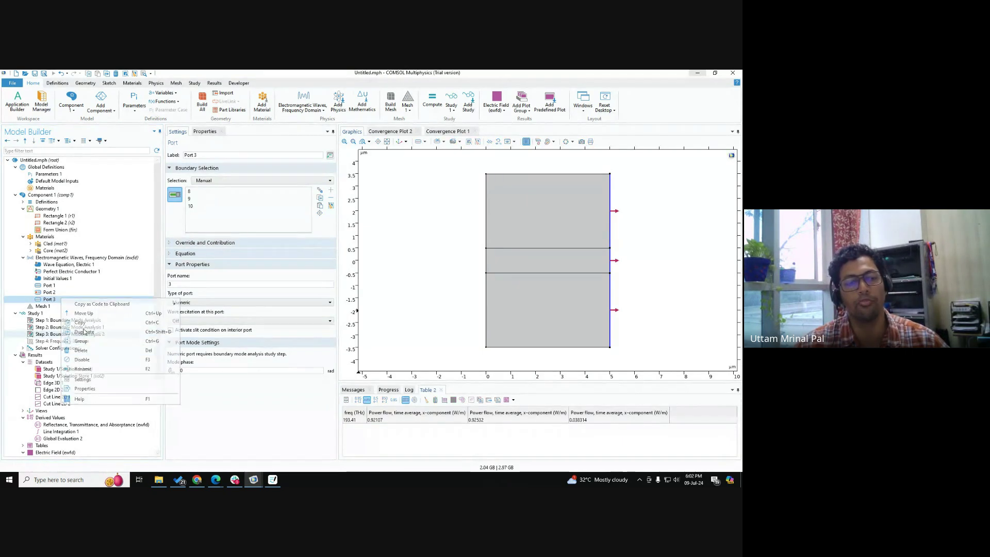
left_click(62, 293)
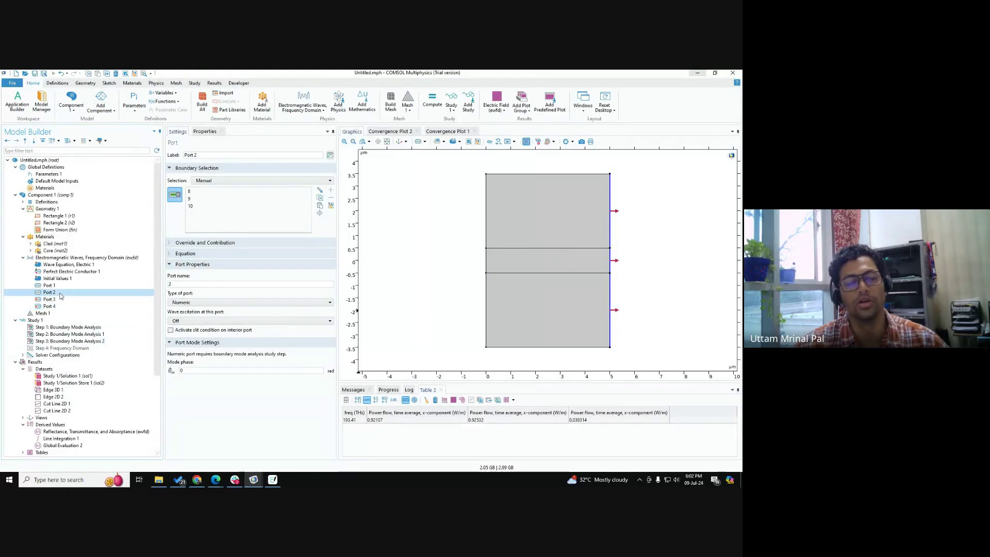
left_click(62, 298)
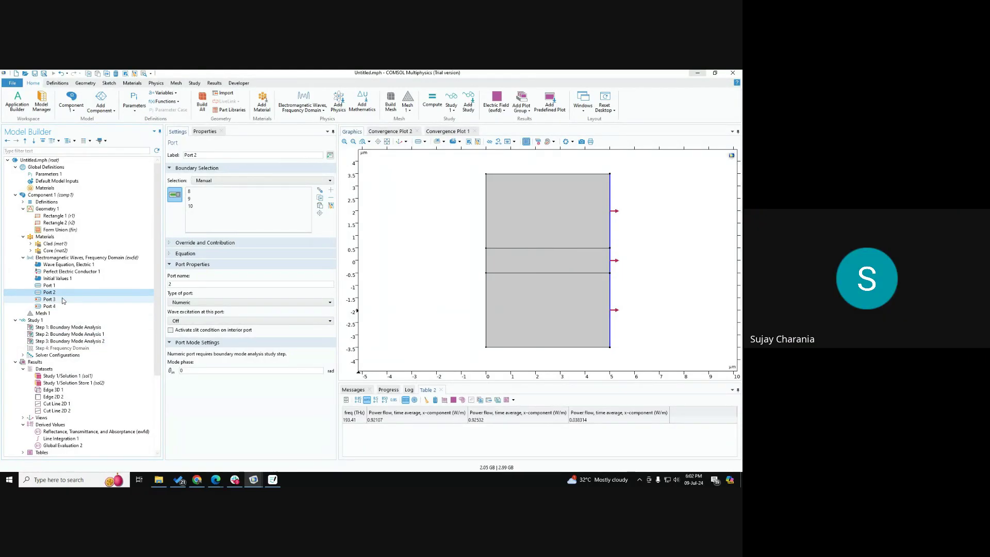
left_click(61, 306)
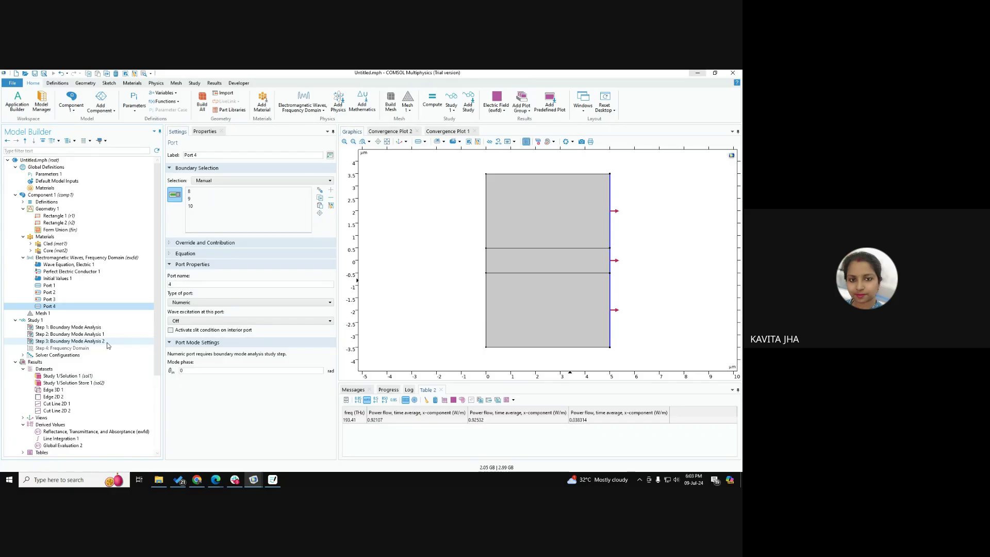
Step: Duplicate the Boundary Mode Analysis 2 study step
left_click(82, 342)
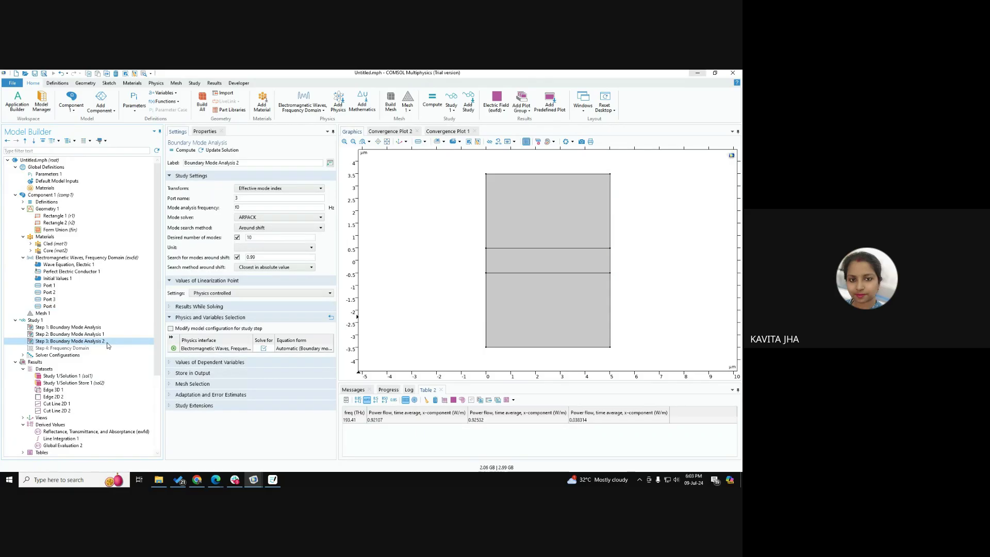
right_click(107, 342)
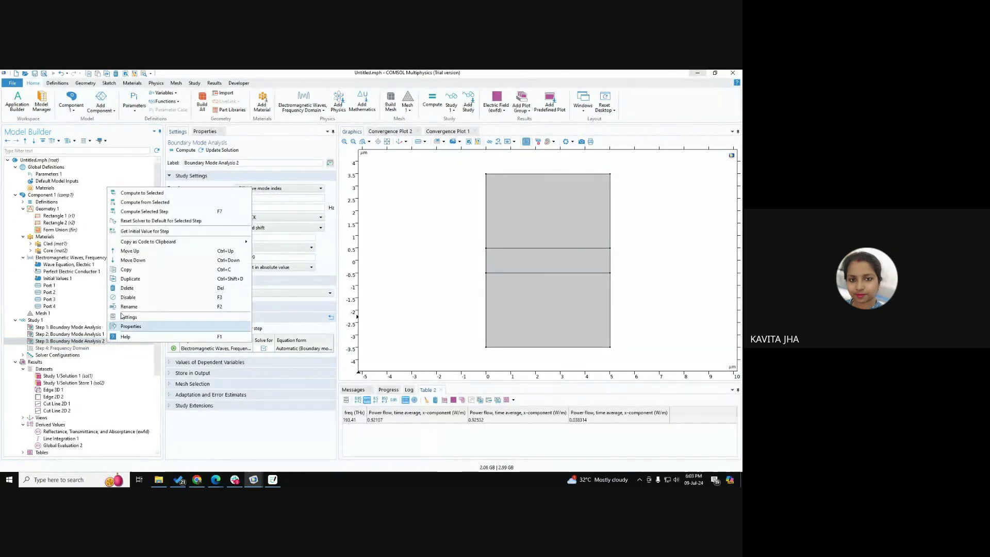
left_click(130, 279)
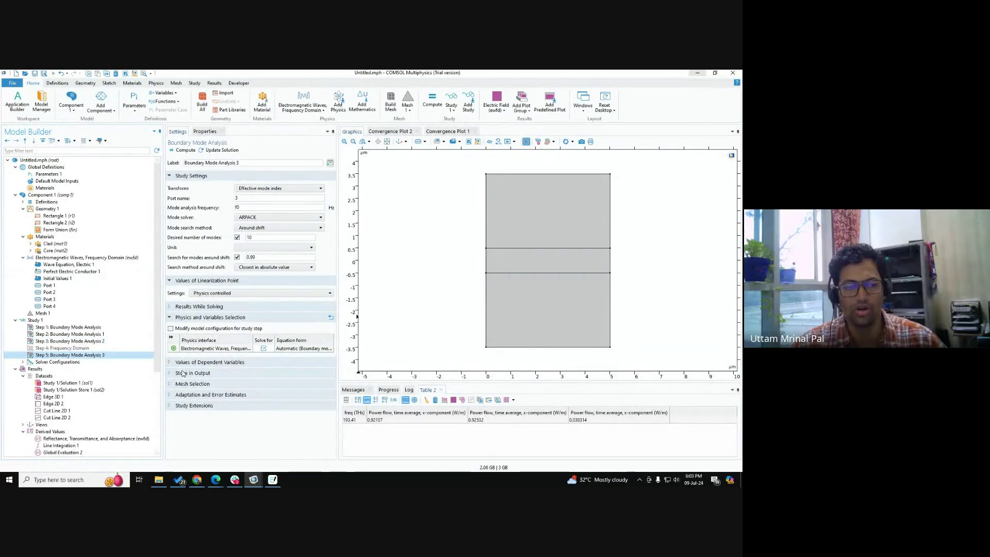
Step: Move the Boundary Mode Analysis 3 study step before Frequency Domain and compare the boundary selections of Ports 2 and 4
left_click_drag(103, 355, 102, 343)
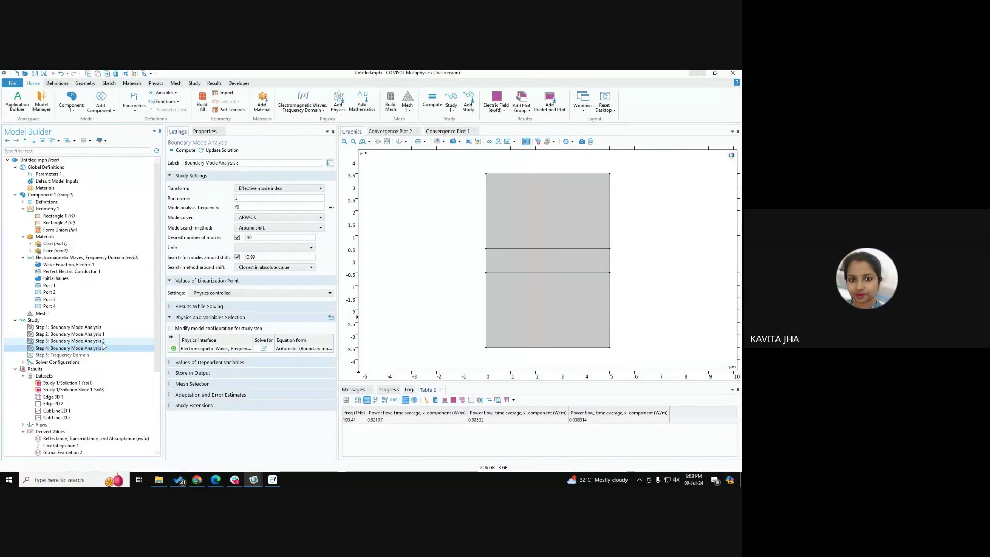
left_click(79, 294)
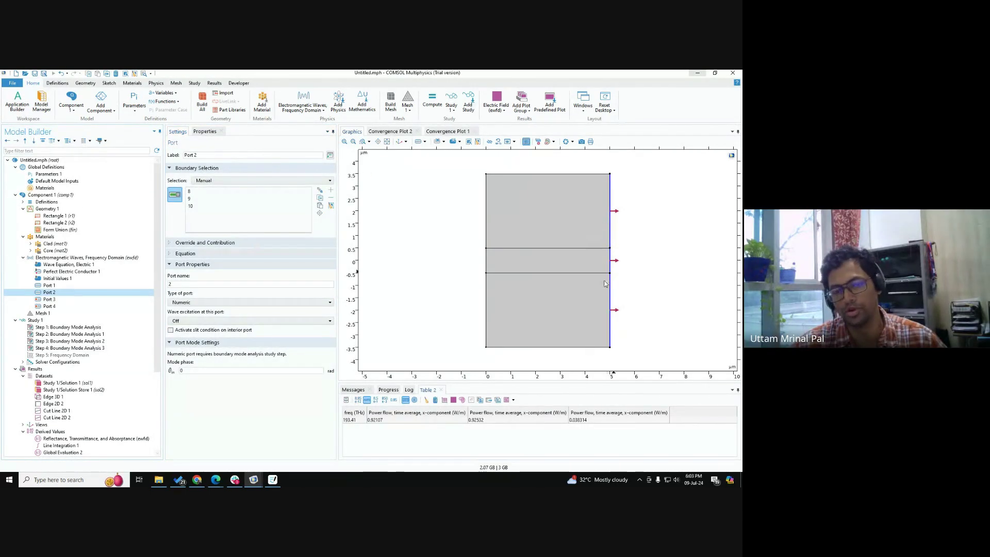
key("Down")
key("Down")
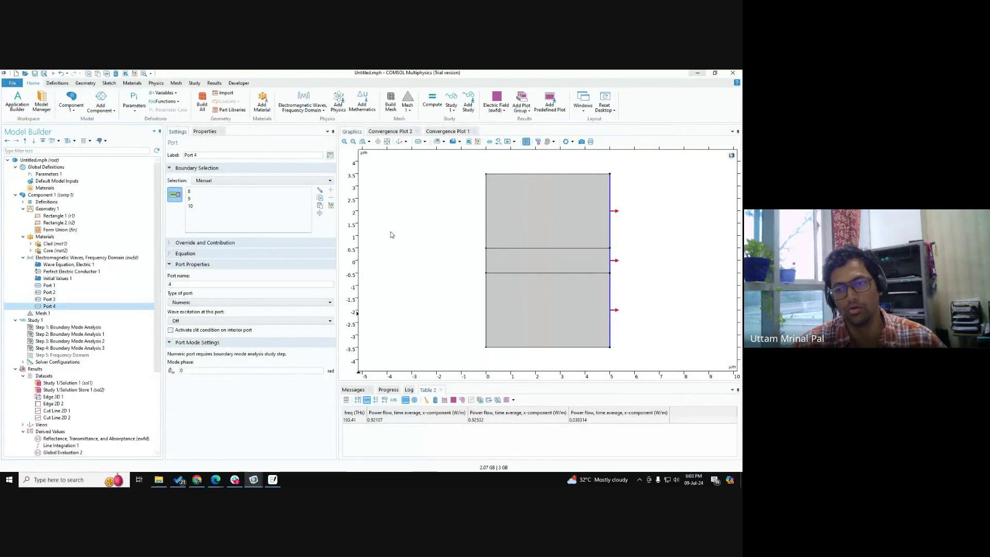
key("Up")
key("Up")
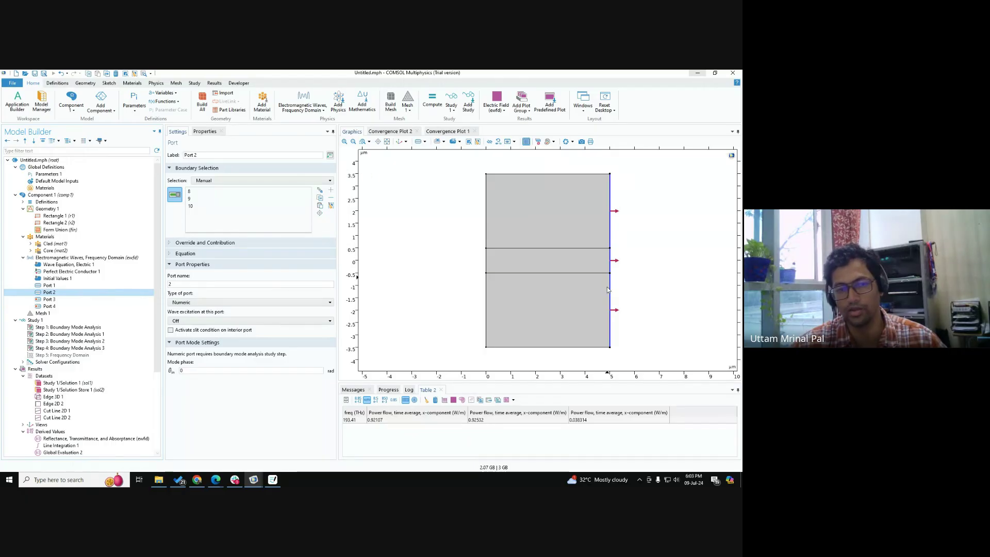
left_click(61, 306)
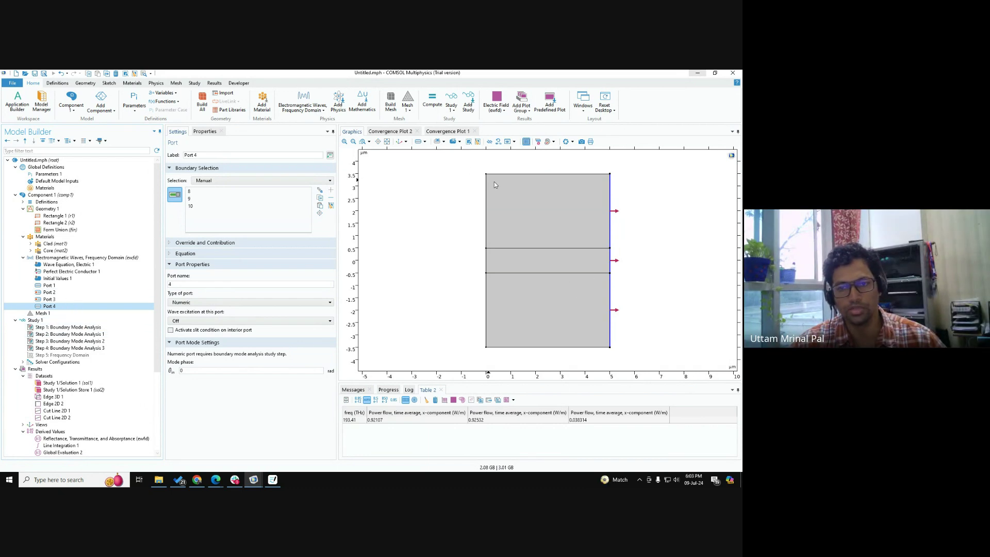
Step: Capture a rectangular screen snip of the waveguide geometry including its output port arrows
key("super+shift+s")
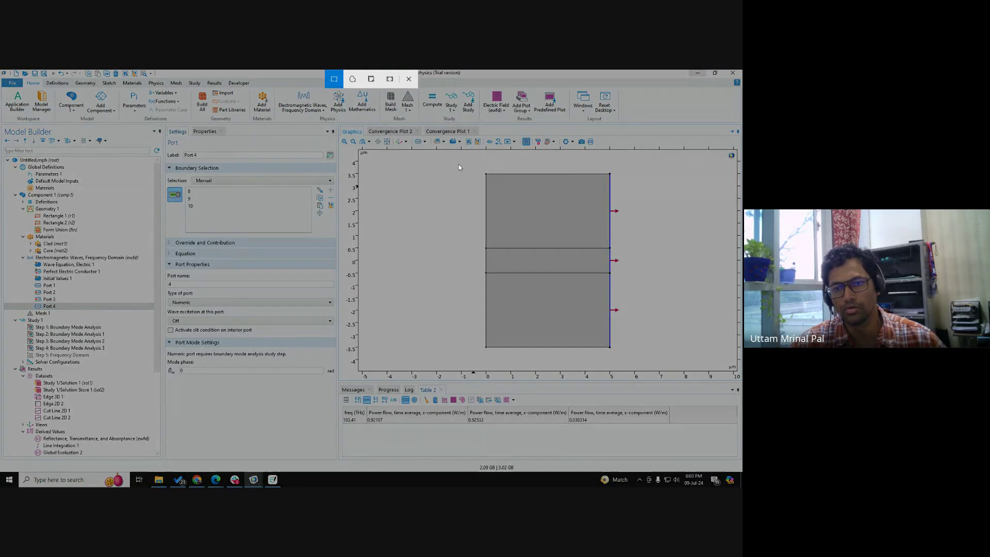
key("Escape")
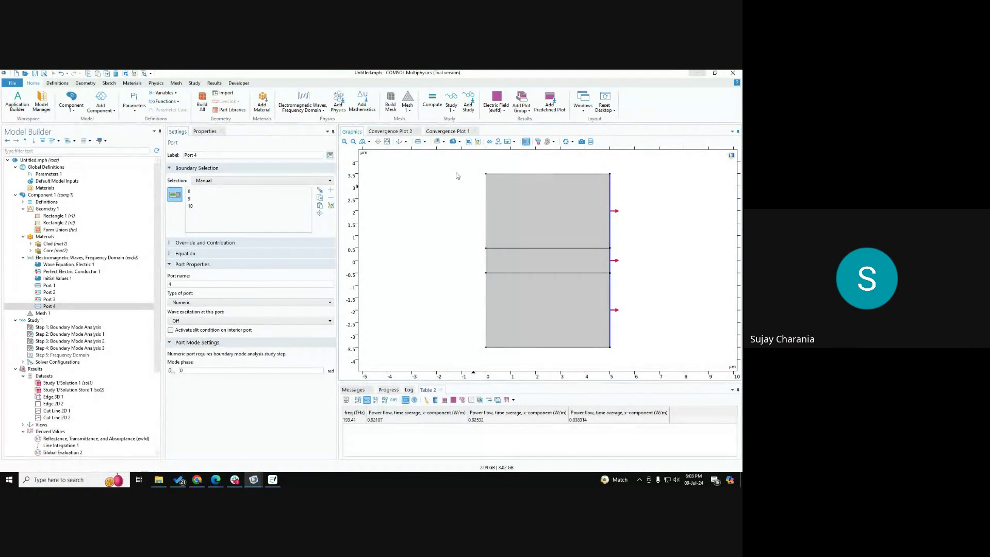
key("super+shift+s")
left_click_drag(460, 163, 633, 358)
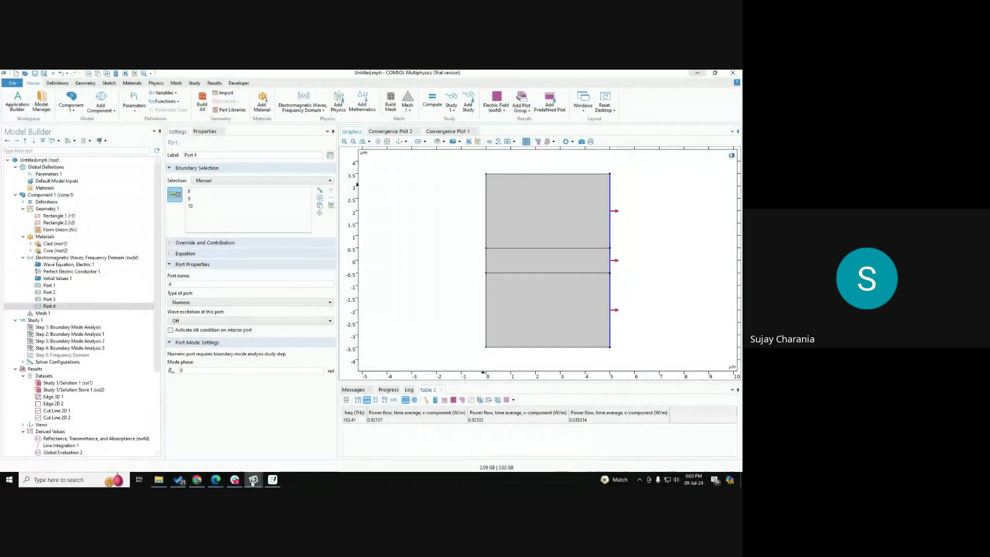
Step: Switch to the Goodnotes notes and paste the geometry snip below the TE/TM waveguide sketch on page 16
left_click(273, 480)
scroll(343, 371, "down", 10)
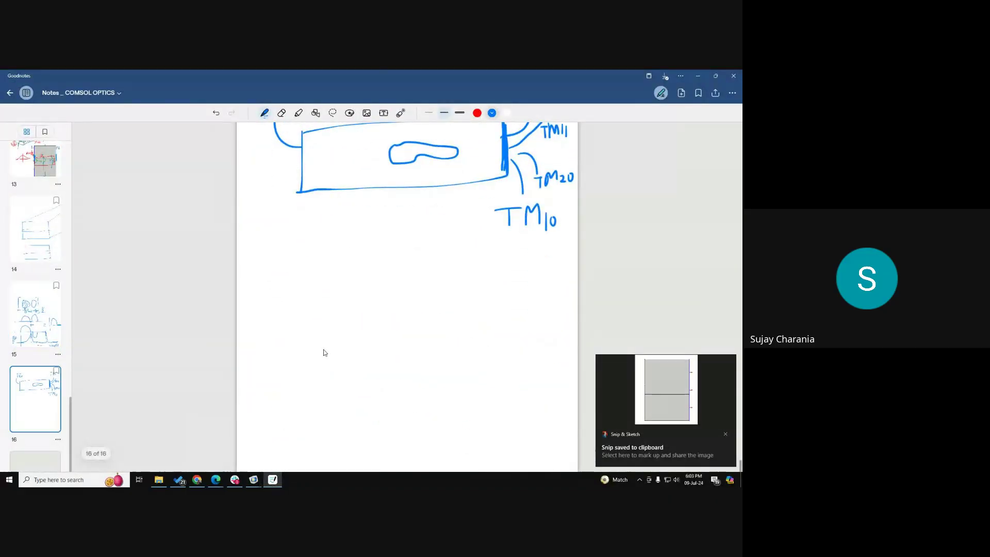
key("ctrl+v")
left_click_drag(323, 350, 356, 366)
left_click(301, 342)
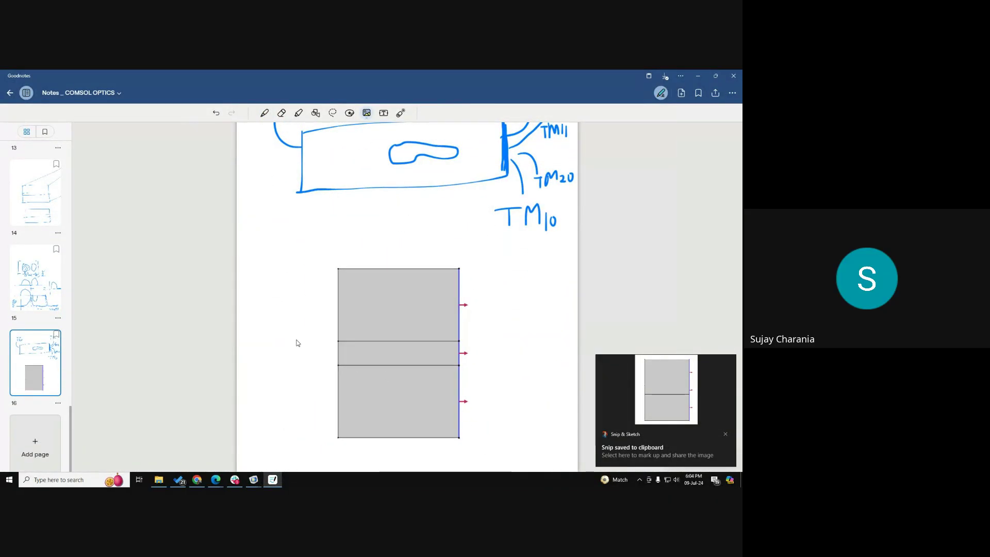
Step: With the pen, trace the pasted geometry's input boundary, draw an arrow into it and label it P1
left_click(265, 113)
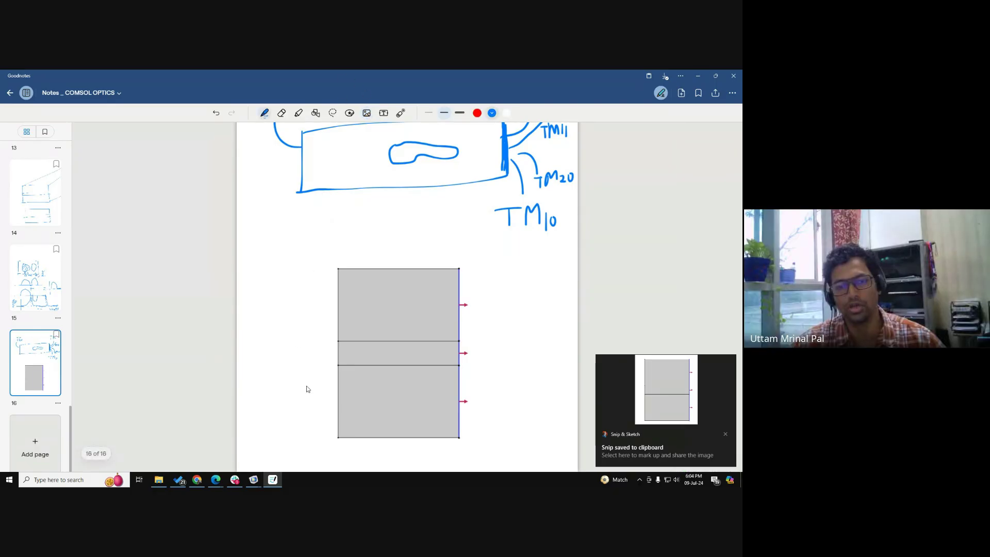
left_click_drag(300, 381, 344, 353)
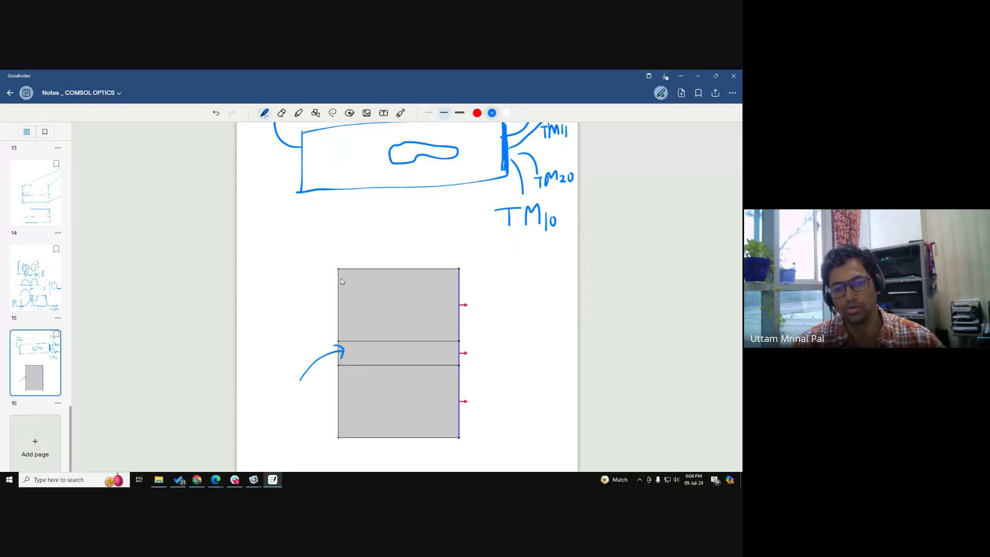
left_click_drag(339, 272, 341, 447)
mouse_move(274, 328)
left_mouse_down()
mouse_move(274, 353)
mouse_move(275, 340)
mouse_move(284, 354)
left_mouse_up()
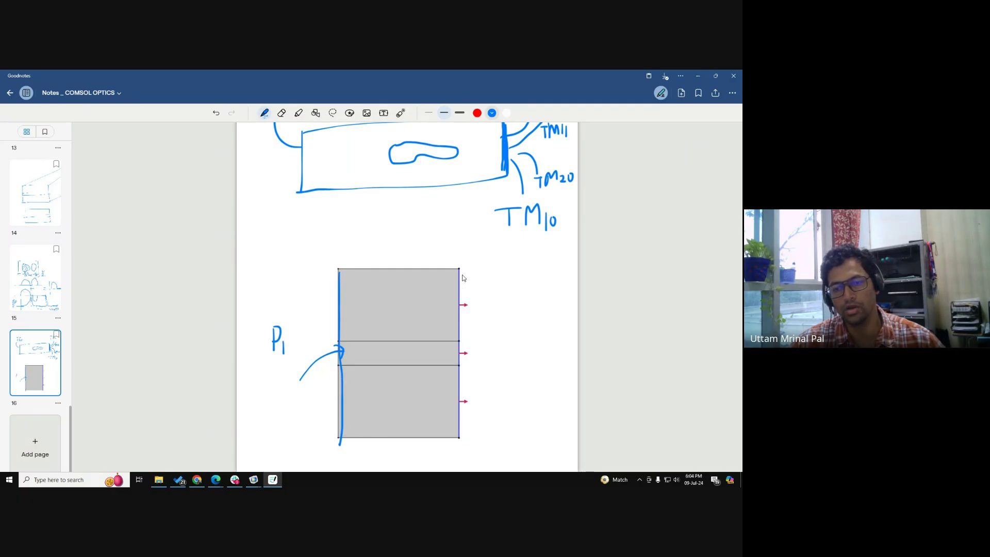
Step: Trace the output boundary of the pasted geometry and add lead lines labelled P2, P3 and P4
left_click_drag(461, 271, 457, 426)
mouse_move(445, 326)
left_mouse_down()
mouse_move(474, 305)
mouse_move(493, 315)
left_mouse_up()
left_click_drag(449, 349, 498, 382)
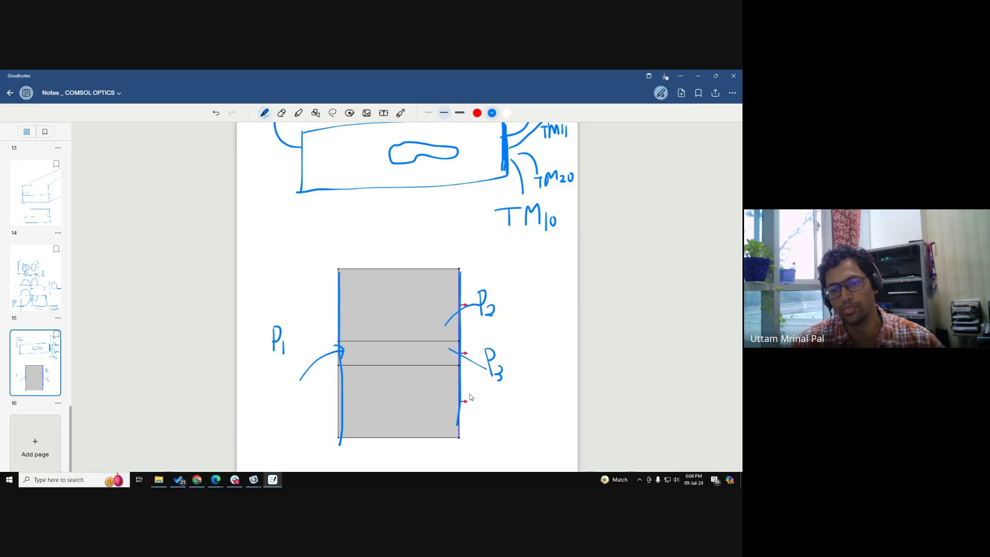
mouse_move(493, 421)
left_mouse_down()
mouse_move(497, 442)
mouse_move(526, 440)
mouse_move(512, 447)
left_mouse_up()
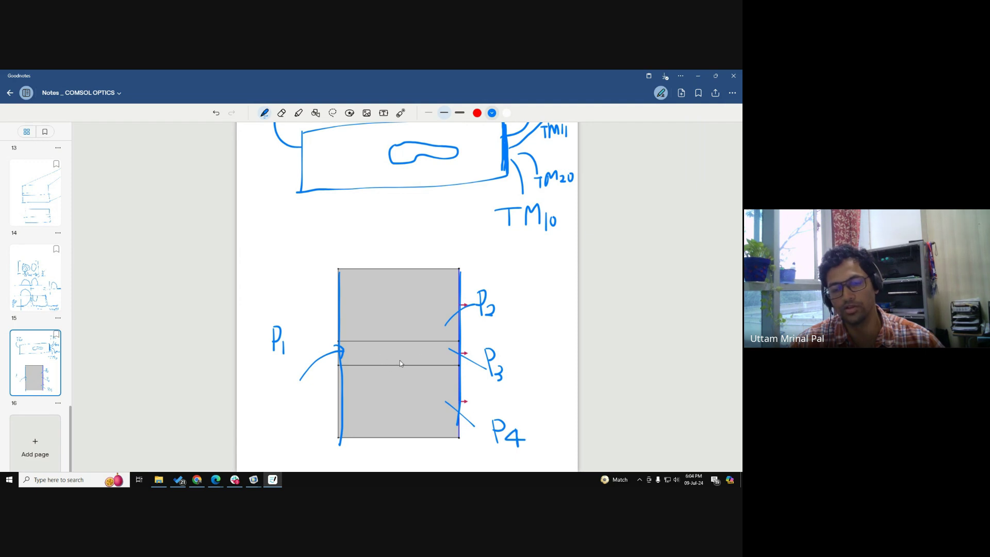
Step: Sketch a single-lobe mode profile at the input and one-, two- and three-lobe profiles beside P2, P3 and P4
mouse_move(343, 282)
left_mouse_down()
mouse_move(387, 373)
mouse_move(340, 426)
left_mouse_up()
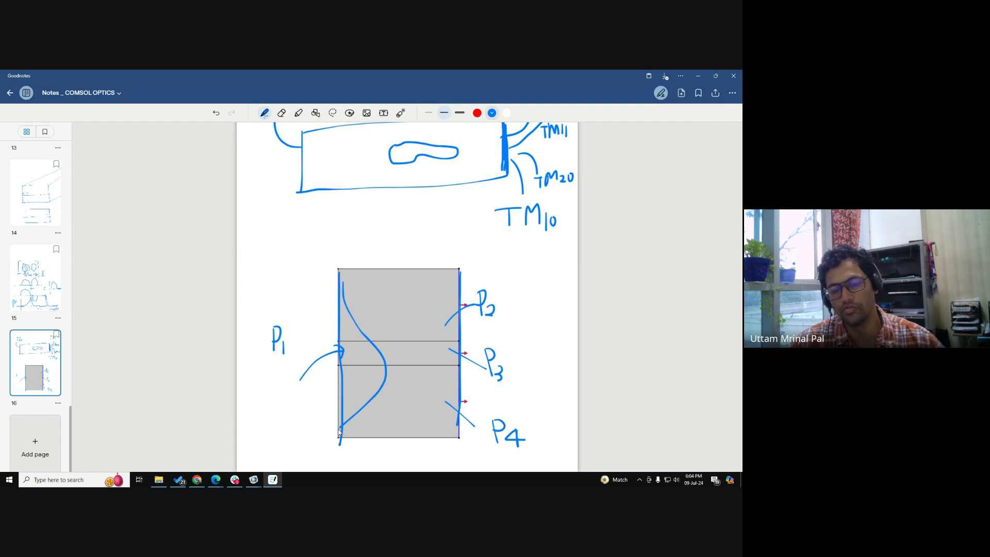
left_click_drag(504, 274, 505, 317)
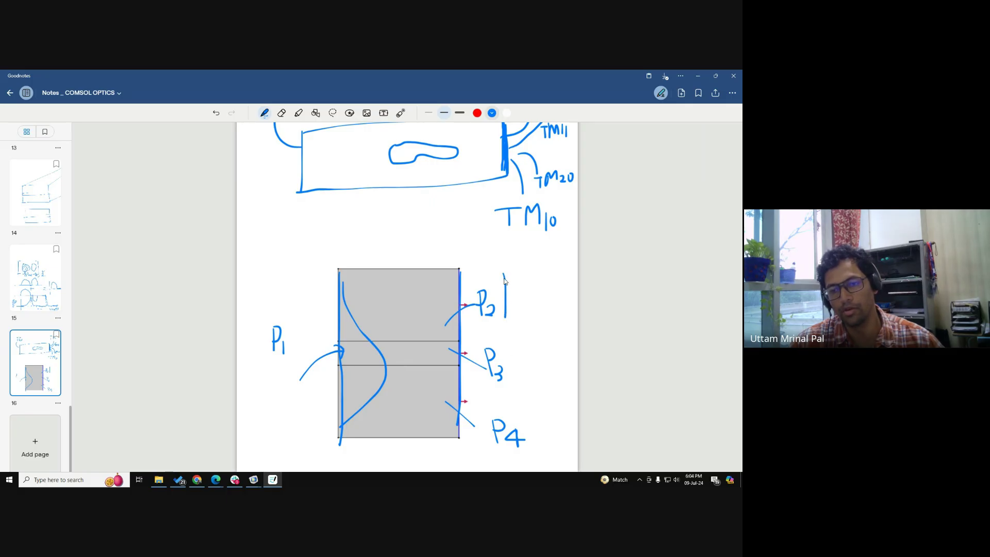
left_click_drag(504, 279, 536, 451)
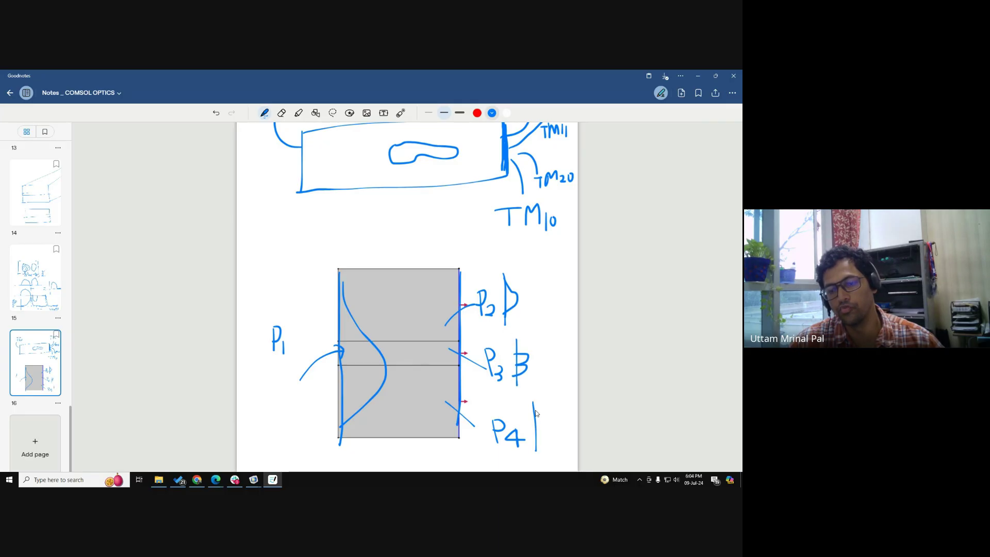
mouse_move(535, 409)
left_mouse_down()
mouse_move(546, 435)
mouse_move(537, 442)
left_mouse_up()
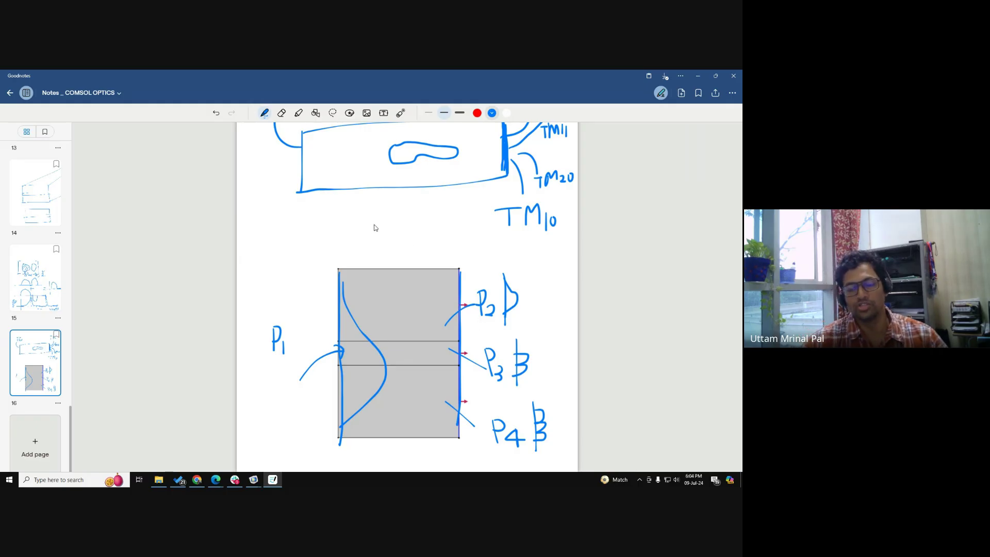
Step: Write S21 with an arrow, S31 and S41 above the port diagram, and review the earlier mode superposition sketches
mouse_move(374, 225)
left_mouse_down()
mouse_move(372, 236)
mouse_move(390, 248)
mouse_move(413, 232)
mouse_move(482, 263)
left_mouse_up()
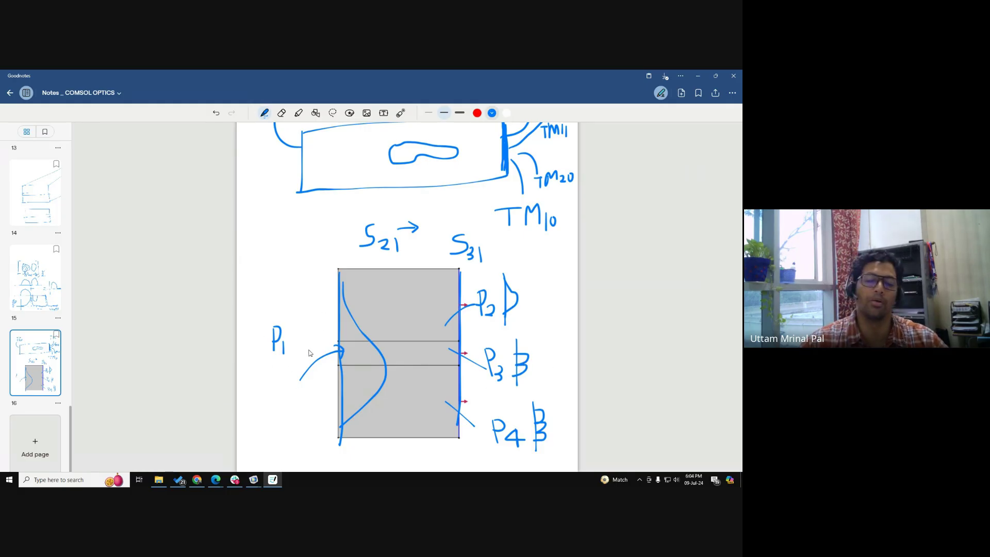
mouse_move(522, 244)
left_mouse_down()
mouse_move(500, 264)
mouse_move(536, 267)
left_mouse_up()
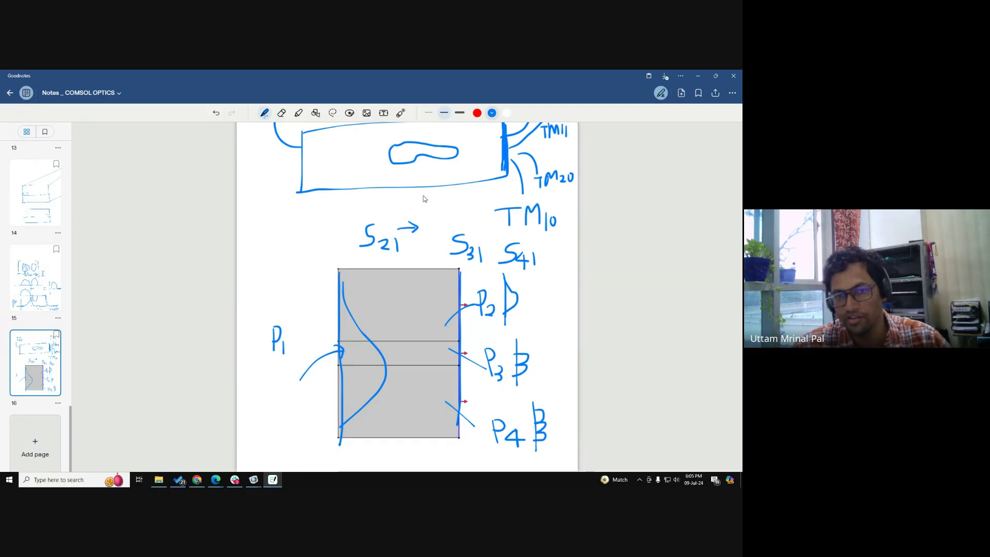
scroll(424, 199, "up", 5)
scroll(427, 212, "down", 5)
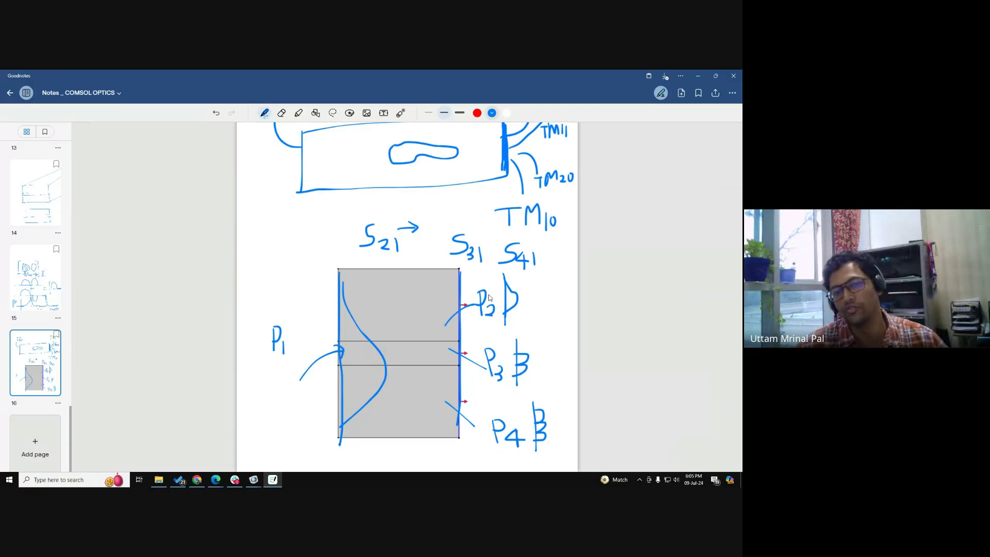
scroll(425, 316, "up", 8)
scroll(425, 316, "down", 5)
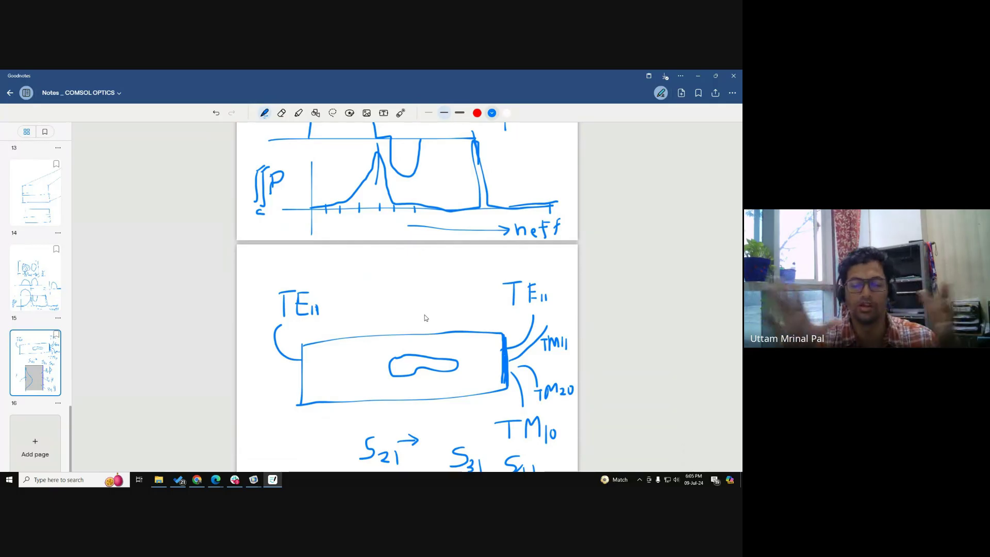
scroll(425, 316, "up", 5)
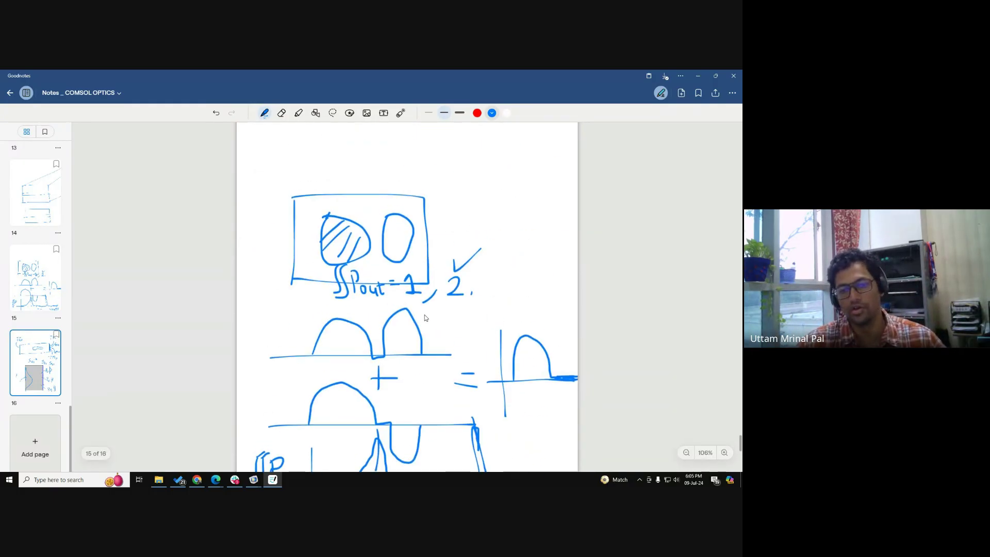
scroll(425, 314, "down", 9)
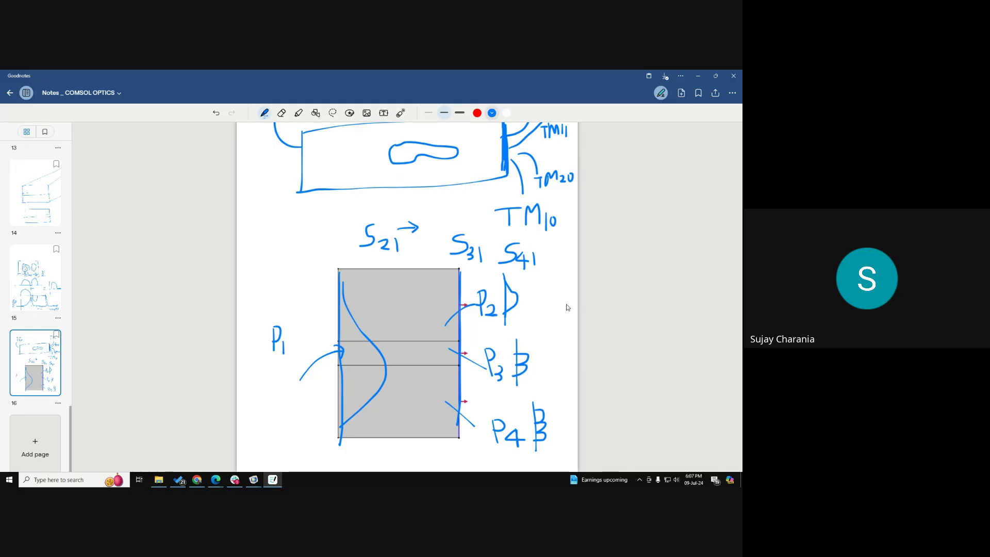
Step: Switch to the Untitled.mph model in COMSOL and review the first Boundary Mode Analysis step and the settings of Ports 2, 3 and 4
left_click(253, 479)
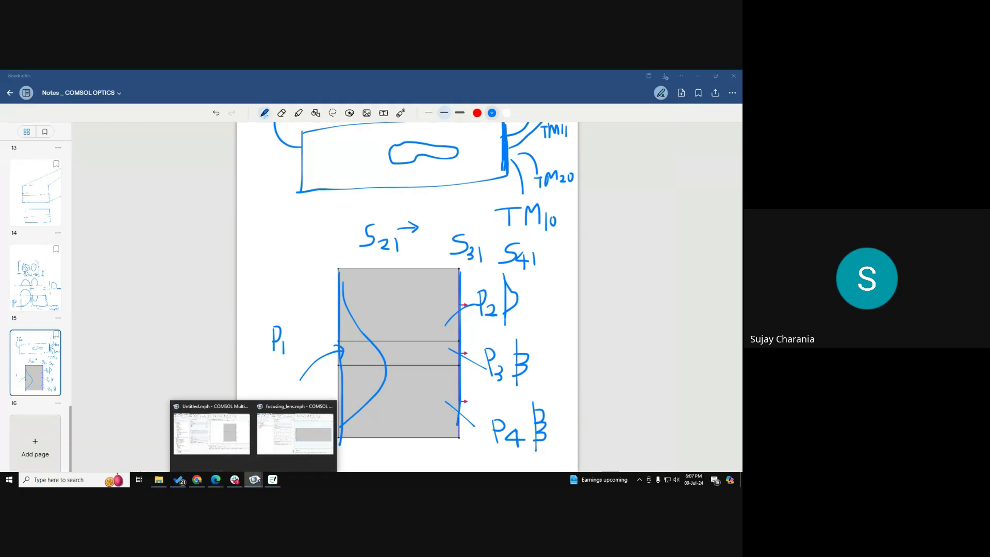
left_click(226, 445)
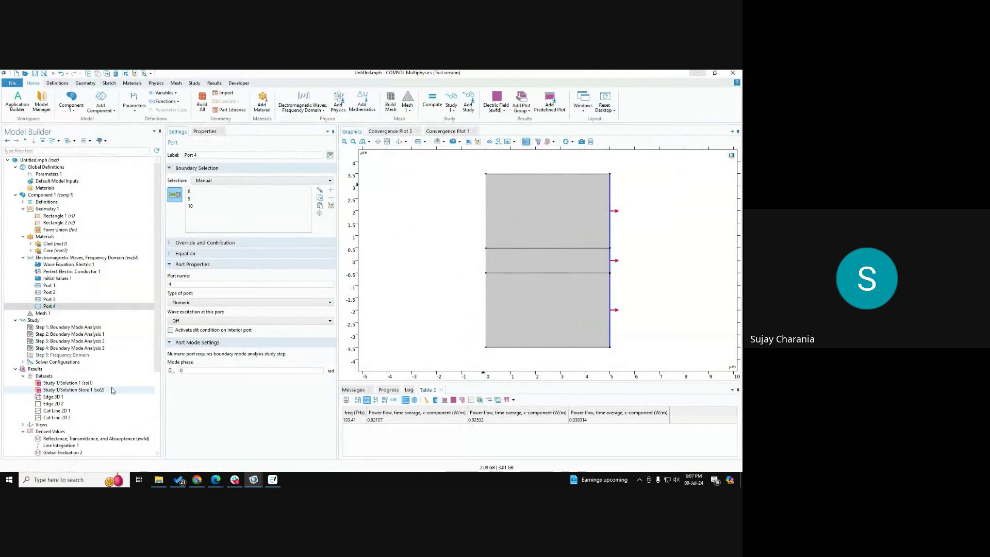
left_click(67, 330)
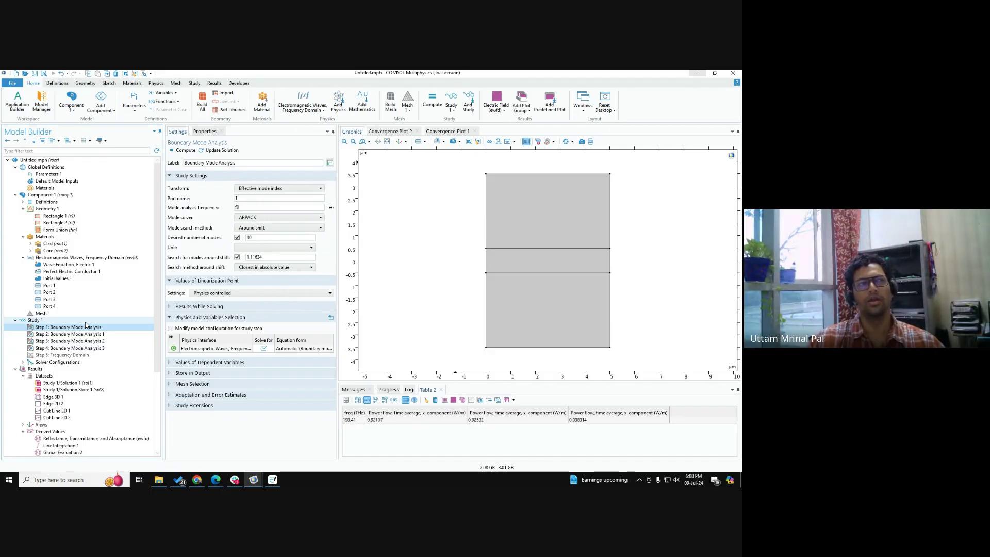
key("alt+Tab")
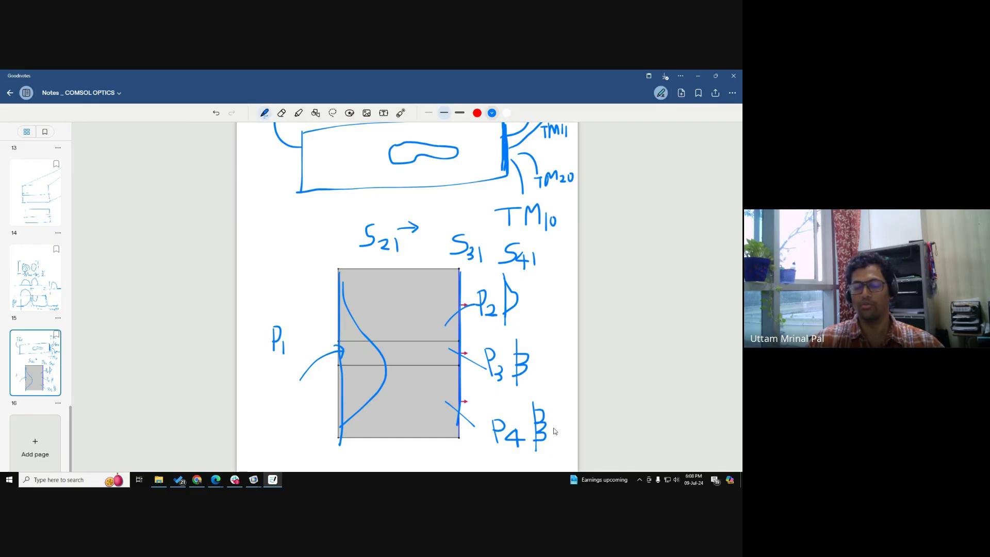
key("alt+Tab")
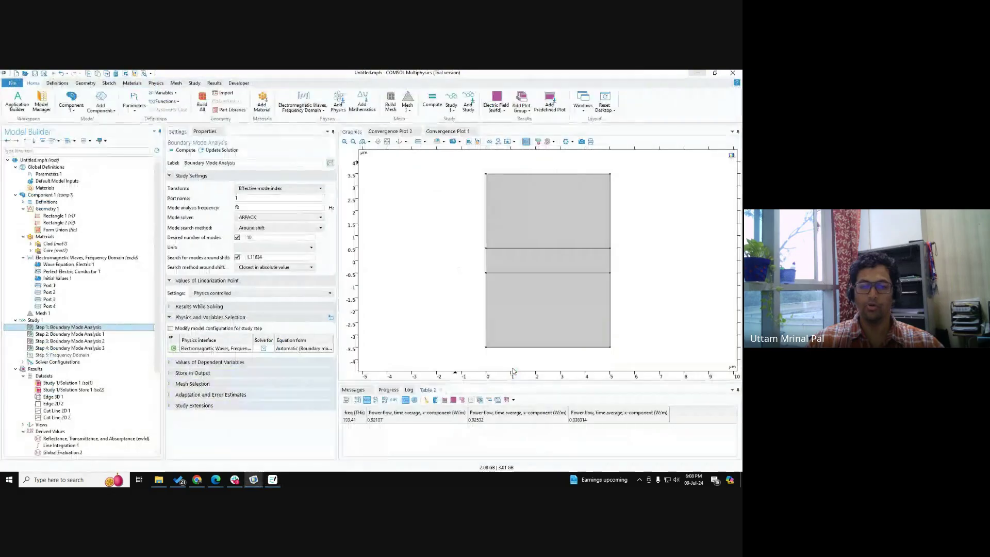
left_click(49, 291)
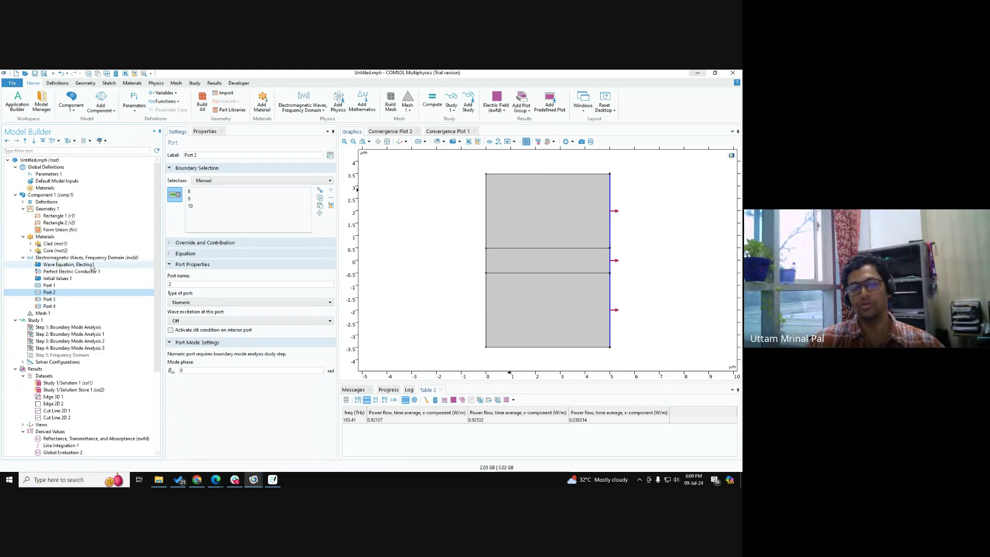
left_click(52, 300)
left_click(60, 307)
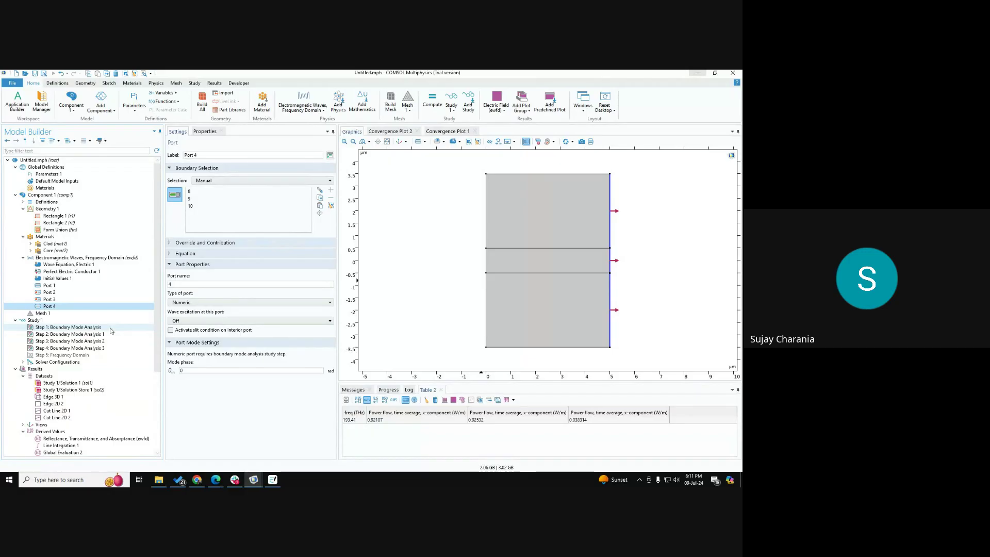
Step: Add a Transition Boundary Condition to Electromagnetic Waves, Frequency Domain on the core's upper boundary
left_click(65, 259)
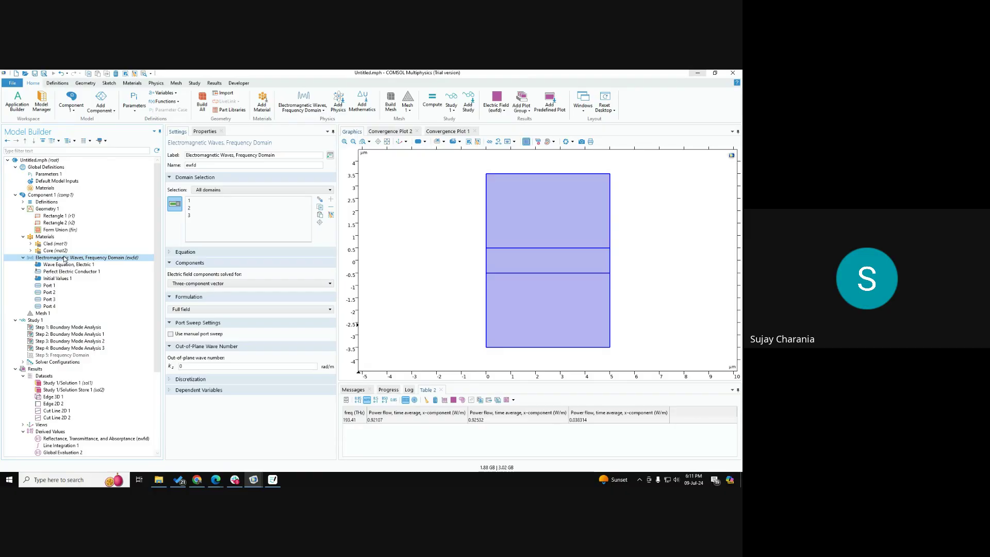
right_click(65, 258)
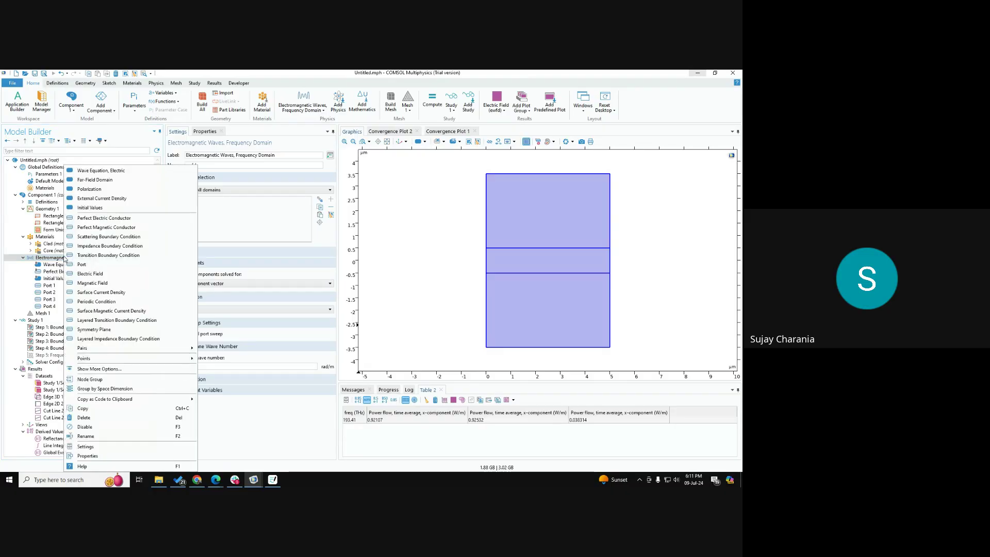
left_click(122, 255)
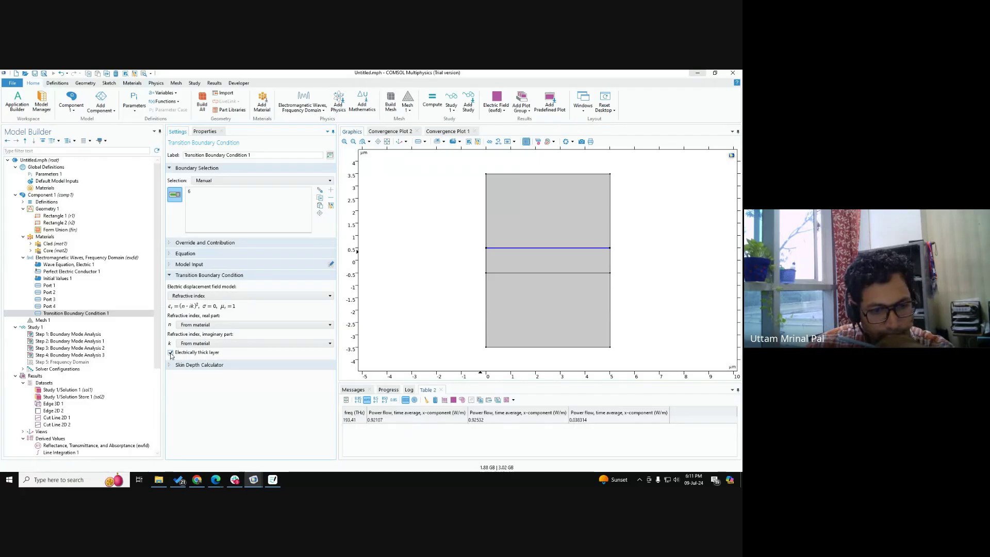
Step: Turn off the electrically thick layer option of the Transition Boundary Condition and inspect its Skin Depth Calculator
left_click(171, 382)
scroll(173, 382, "down", 2)
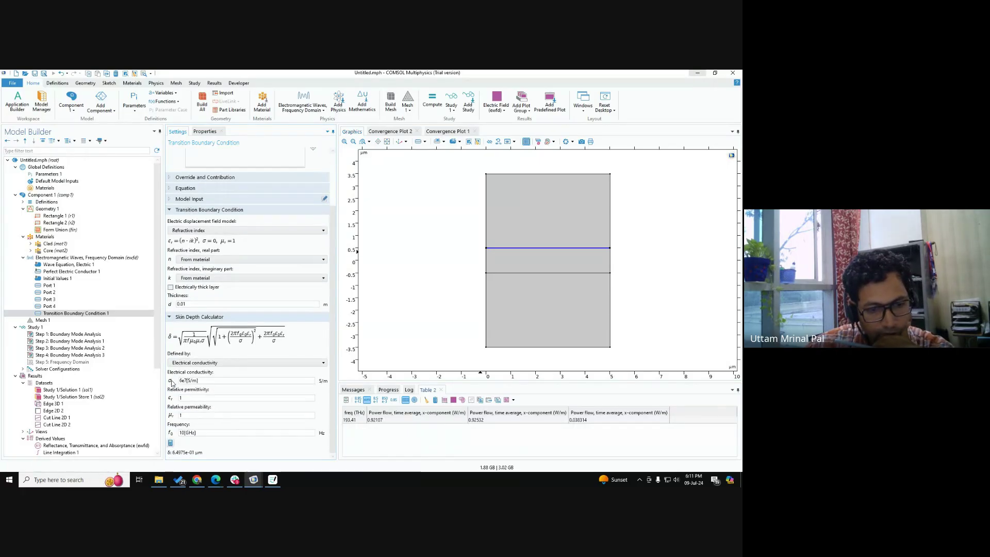
left_click(170, 317)
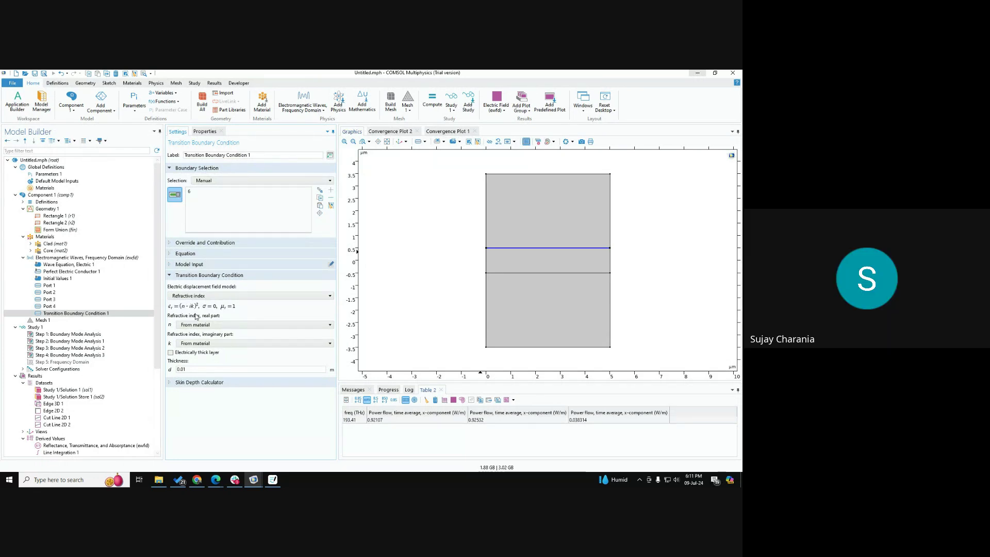
Step: Add the Radio Frequency interface Electromagnetic Waves, Frequency Domain (emw) to Component 1
right_click(68, 259)
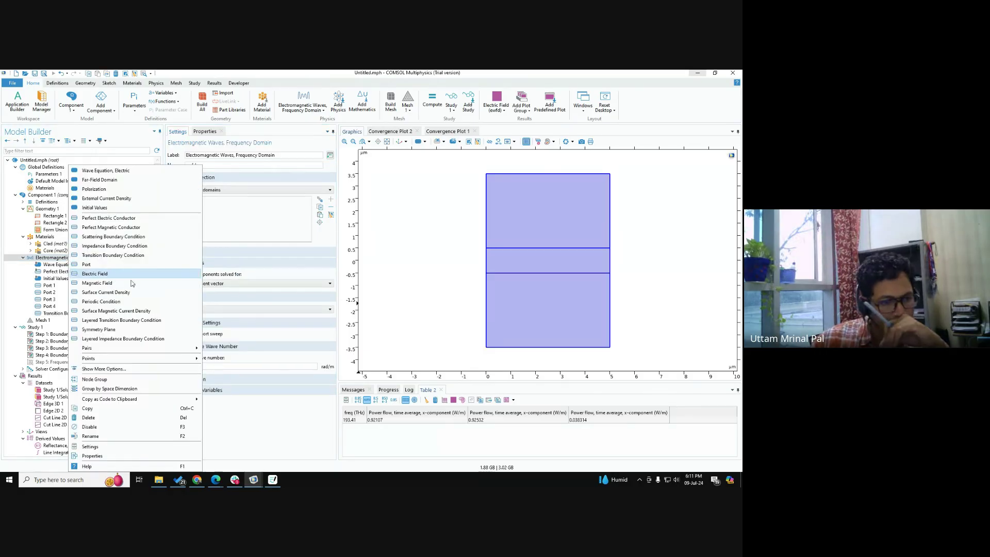
left_click(259, 432)
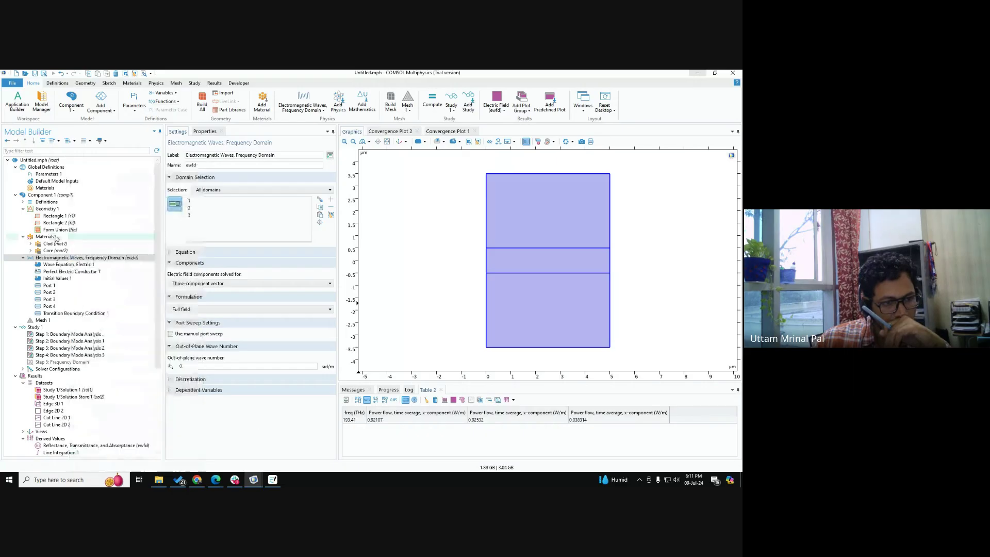
right_click(46, 161)
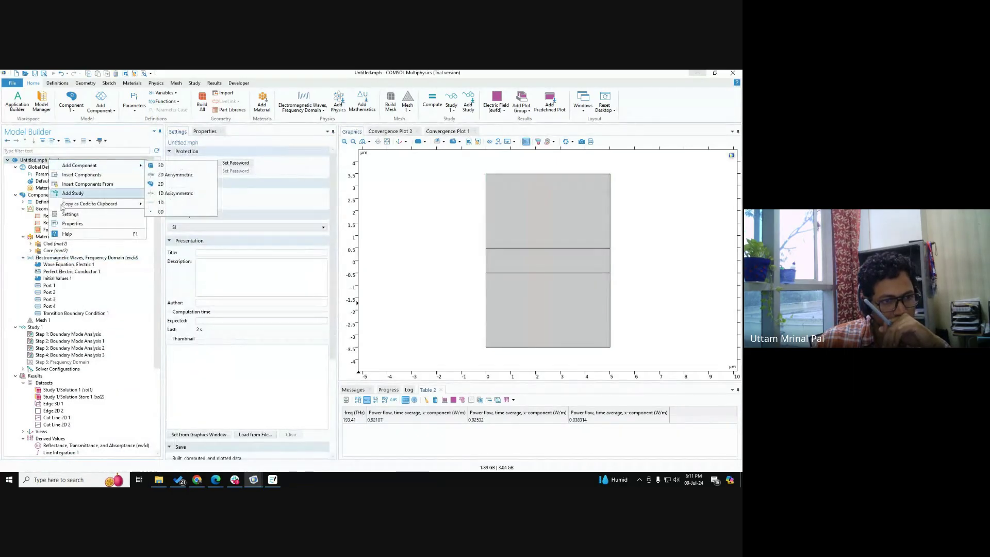
left_click(38, 196)
right_click(39, 196)
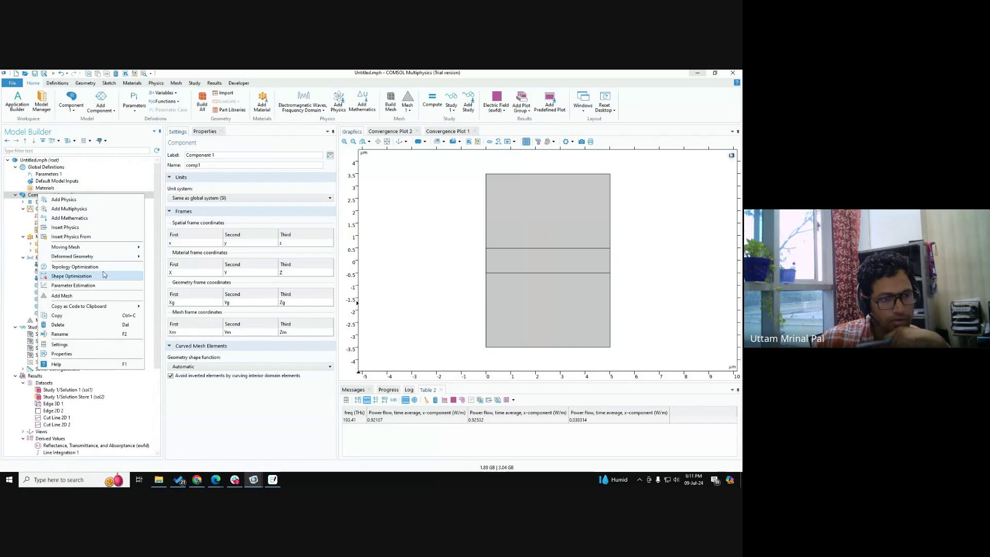
left_click(78, 199)
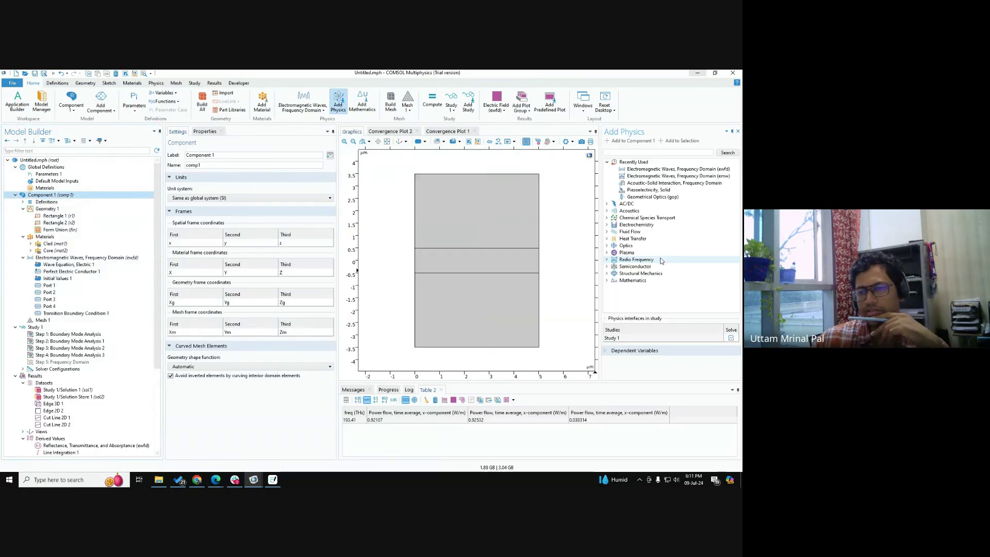
left_click(607, 261)
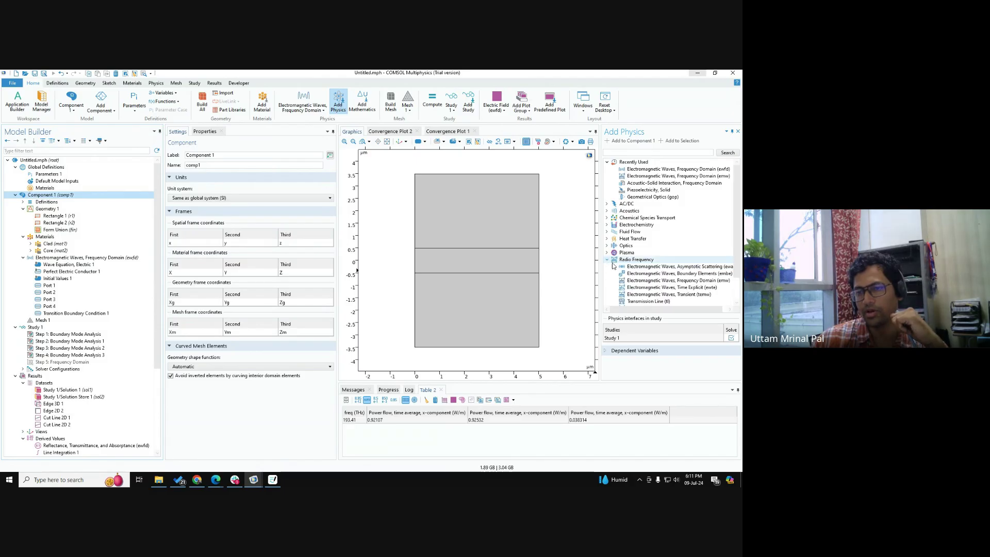
double_click(656, 280)
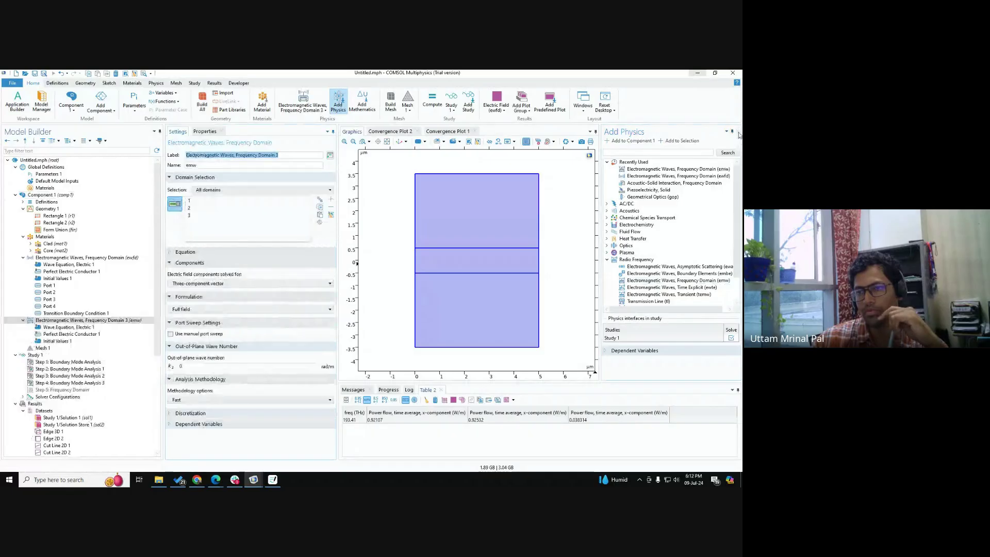
Step: Add a Transition Boundary Condition to the new emw interface on the core's upper boundary
right_click(73, 320)
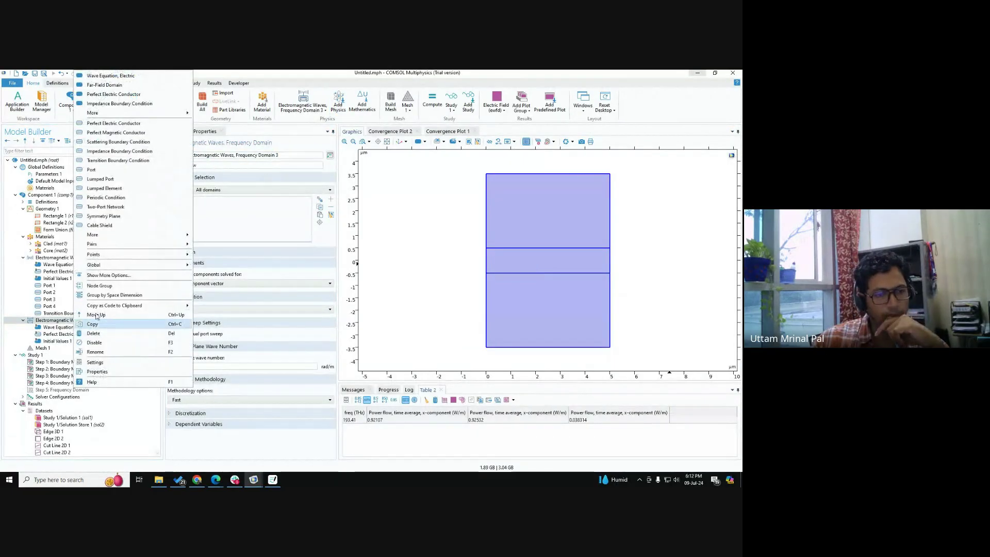
left_click(111, 160)
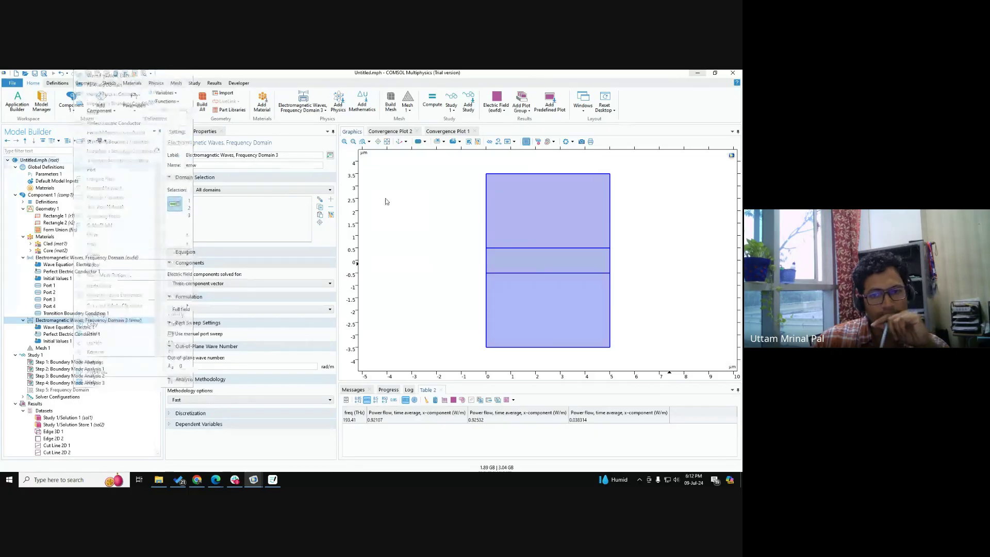
left_click(531, 249)
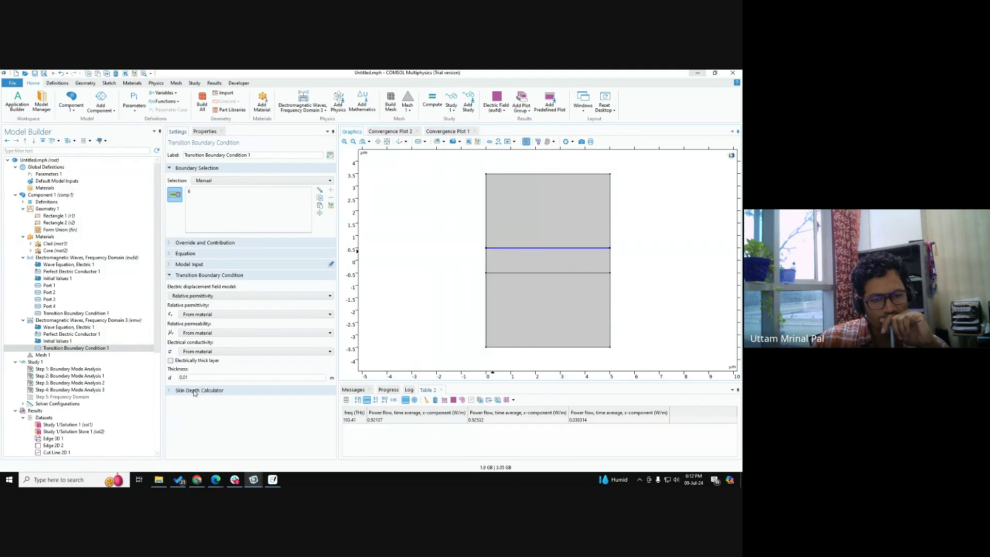
left_click(182, 377)
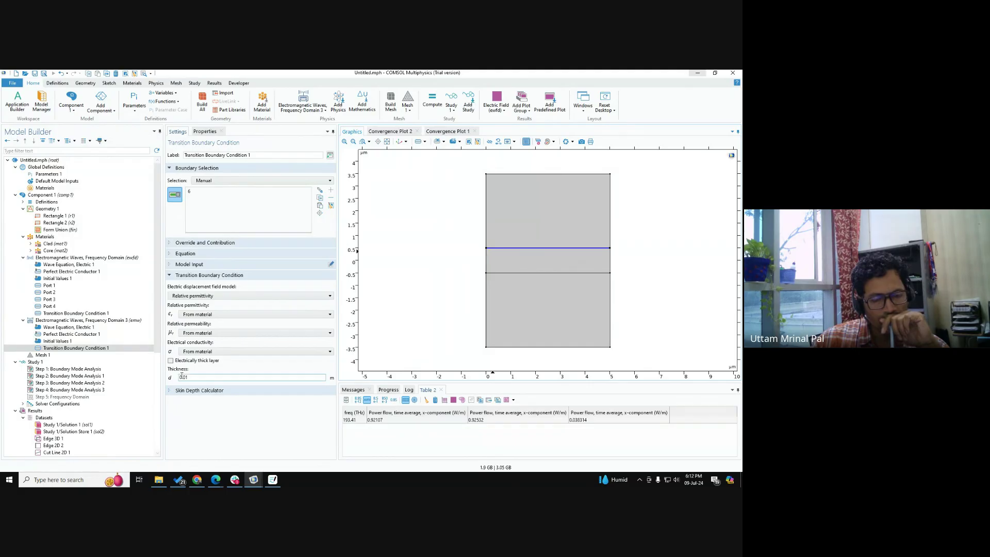
Step: Compare the subfeatures available for the Transition Boundary Conditions of the ewfd and emw interfaces
left_click(66, 314)
right_click(67, 315)
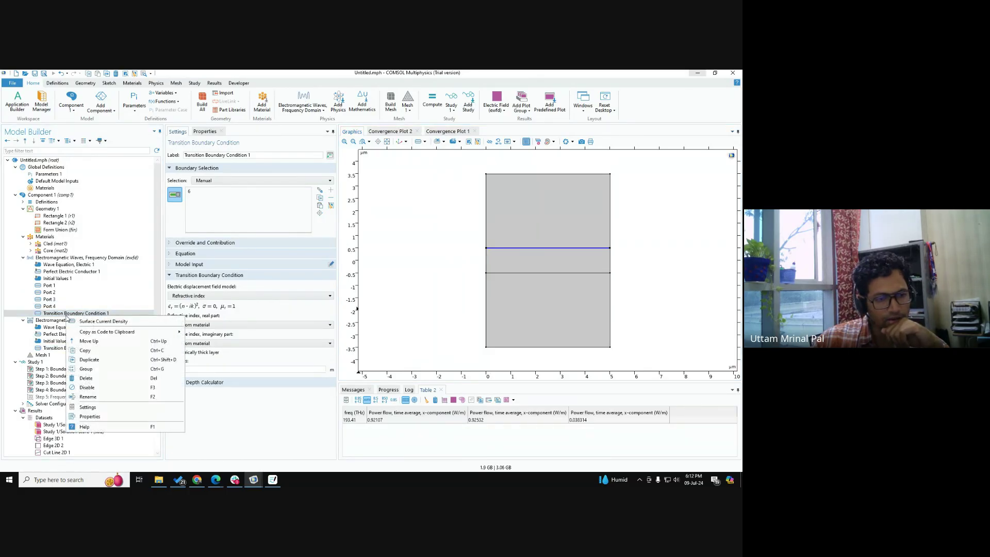
left_click(56, 350)
right_click(57, 351)
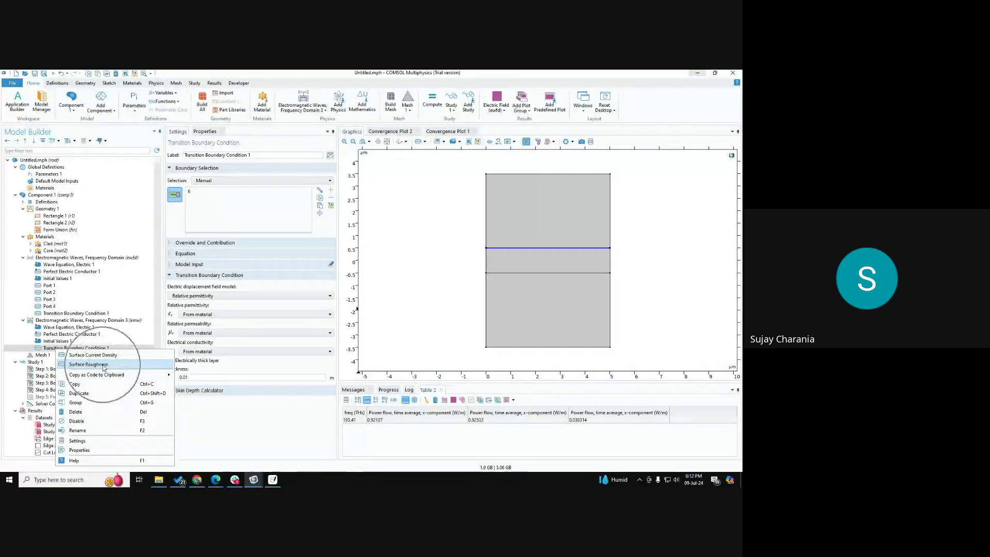
left_click(78, 348)
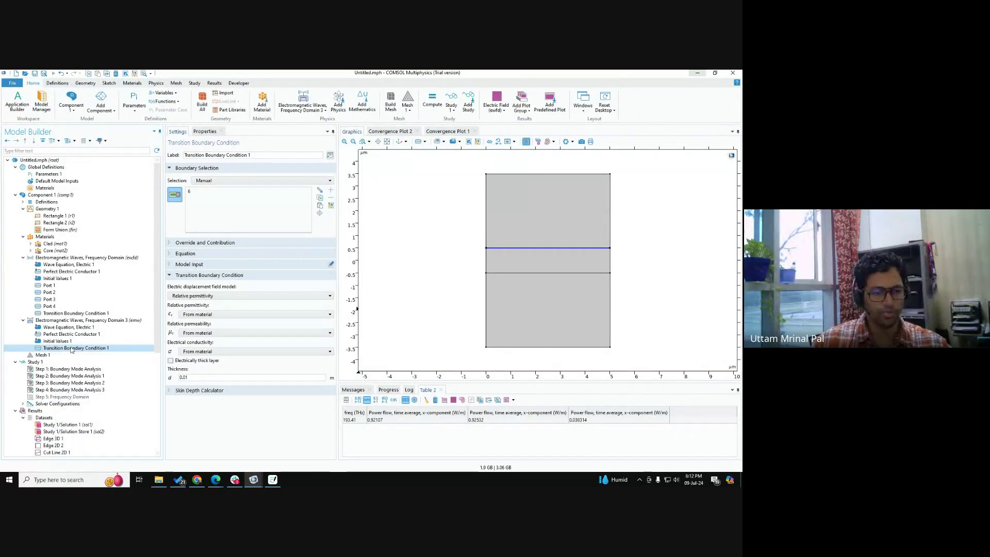
key("ctrl")
key("ctrl")
key("ctrl")
key("ctrl")
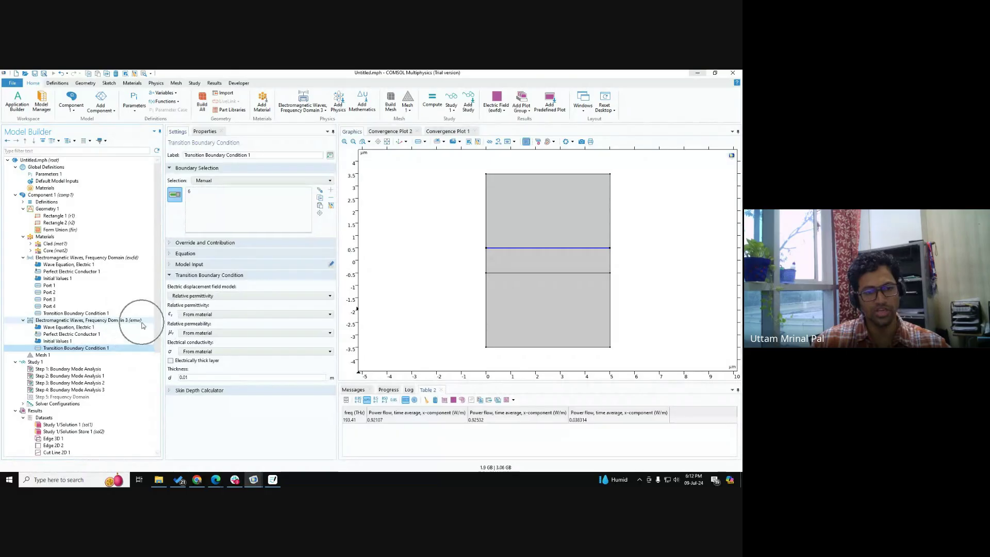
key("ctrl")
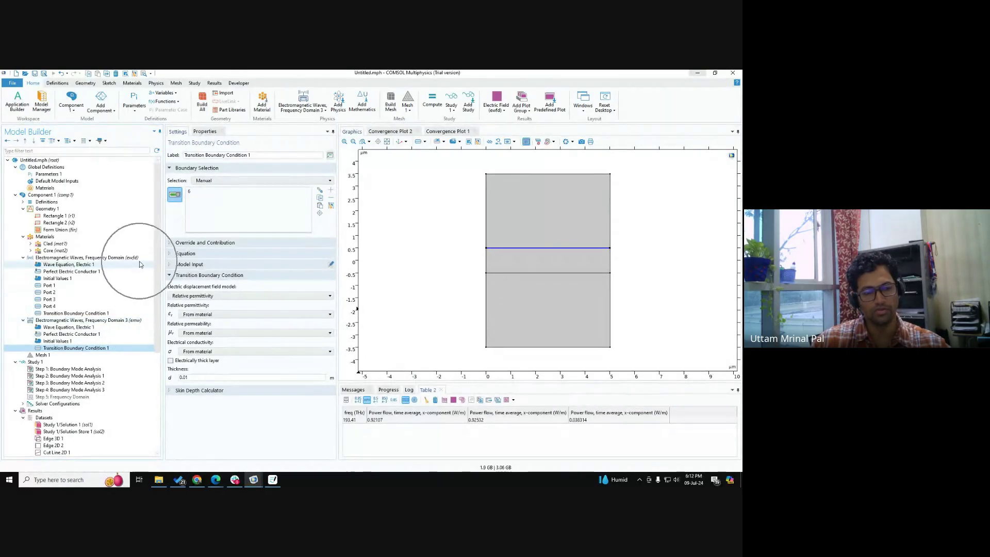
key("ctrl")
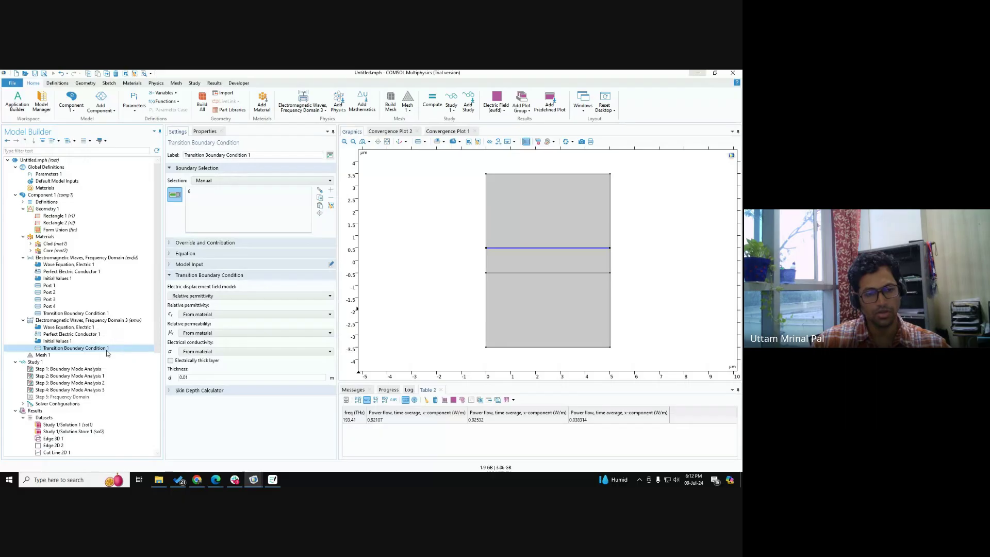
Step: Add a Surface Roughness subfeature to the emw Transition Boundary Condition
right_click(107, 353)
left_click(139, 366)
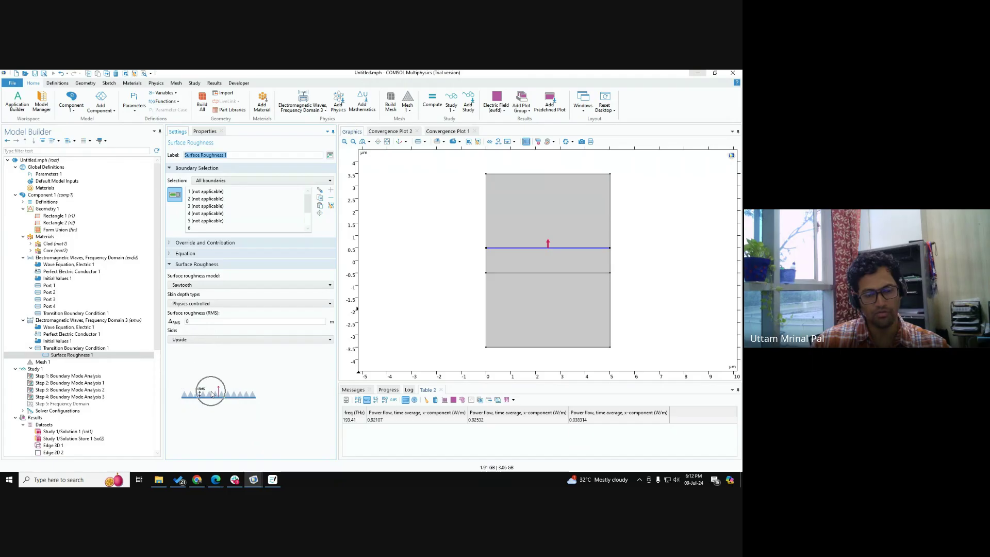
key("ctrl")
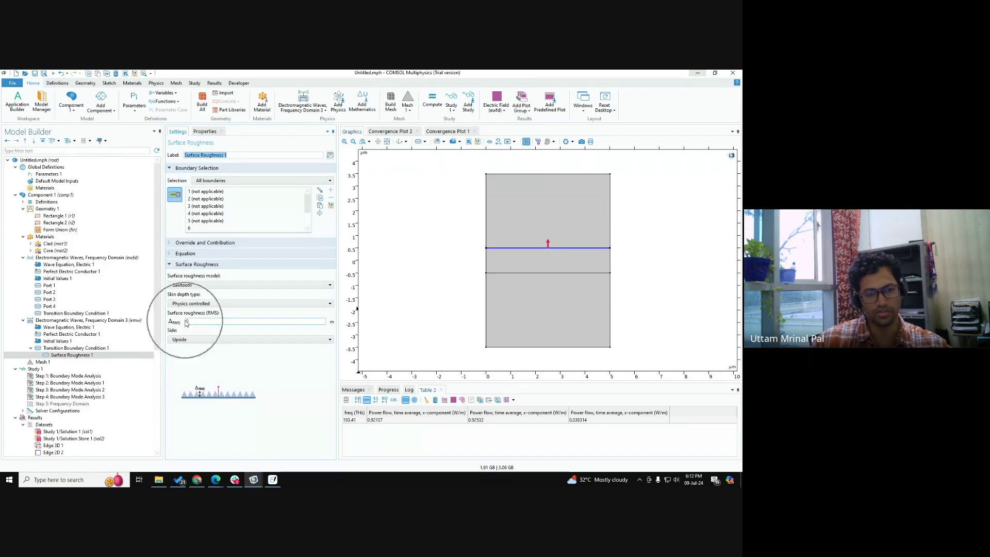
Step: Try the Snowball surface roughness model, inspect its inputs and diagram, and switch back to Sawtooth
left_click(197, 285)
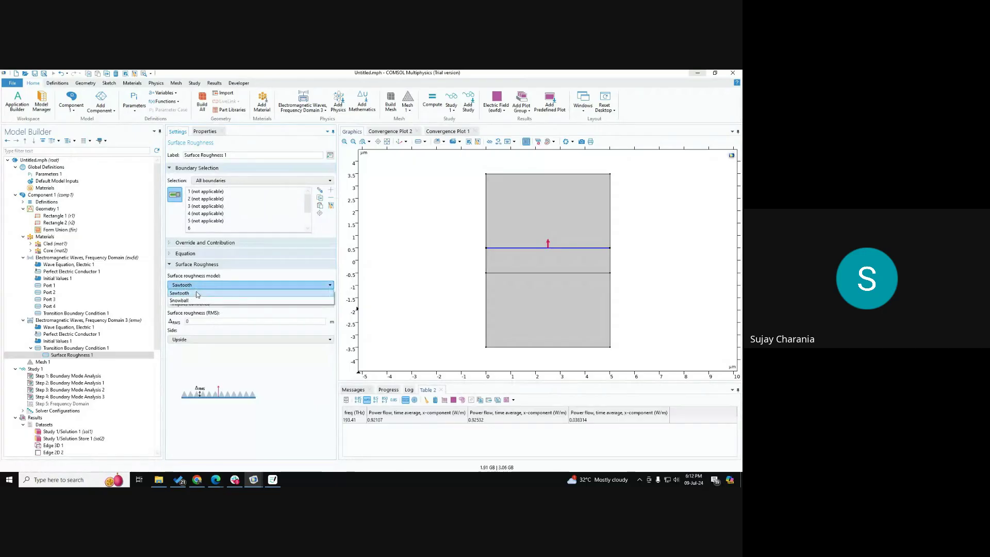
left_click(196, 301)
scroll(261, 419, "down", 2)
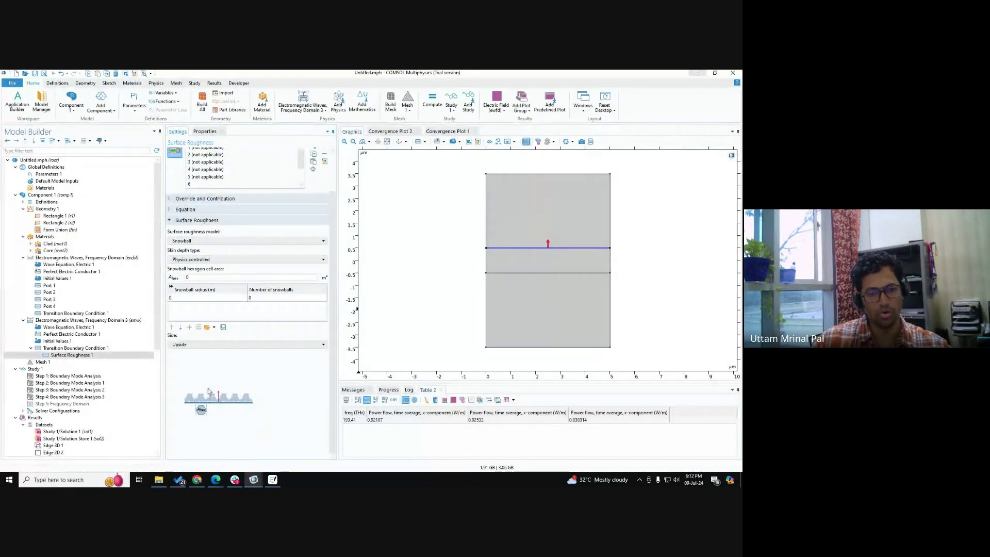
left_click(242, 241)
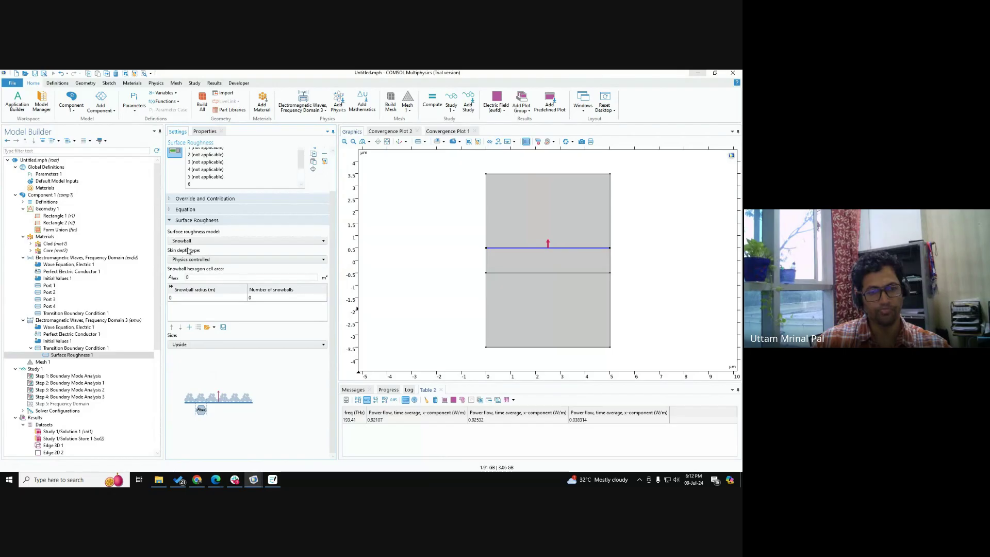
left_click(221, 249)
Step: Try the User defined skin depth type, inspect its skin depth and RMS roughness inputs, and restore Physics controlled
left_click(216, 303)
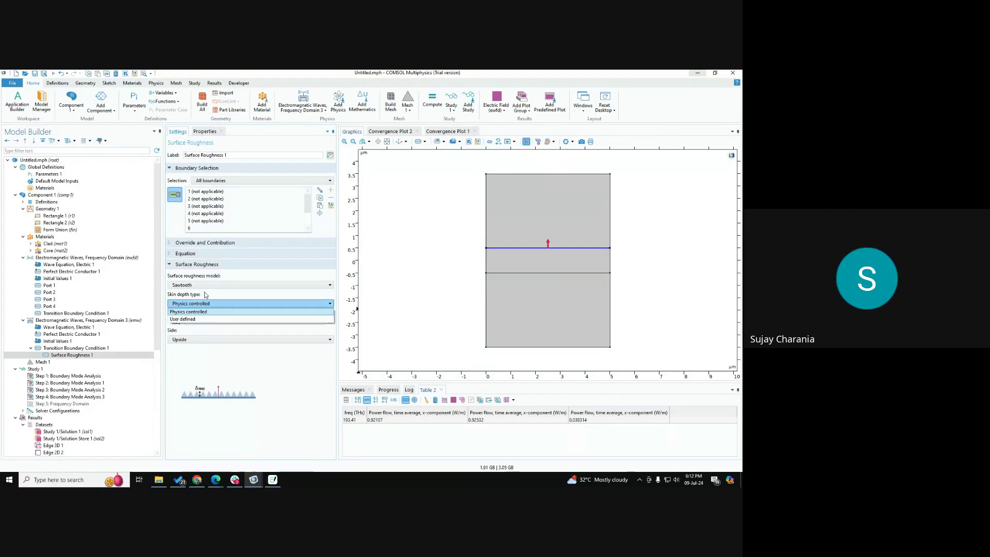
left_click(197, 319)
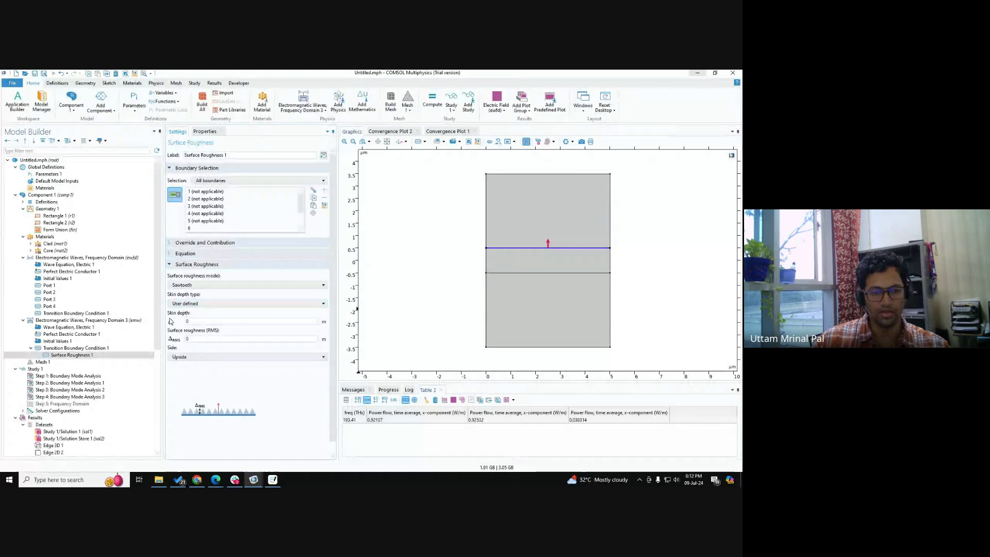
left_click(187, 339)
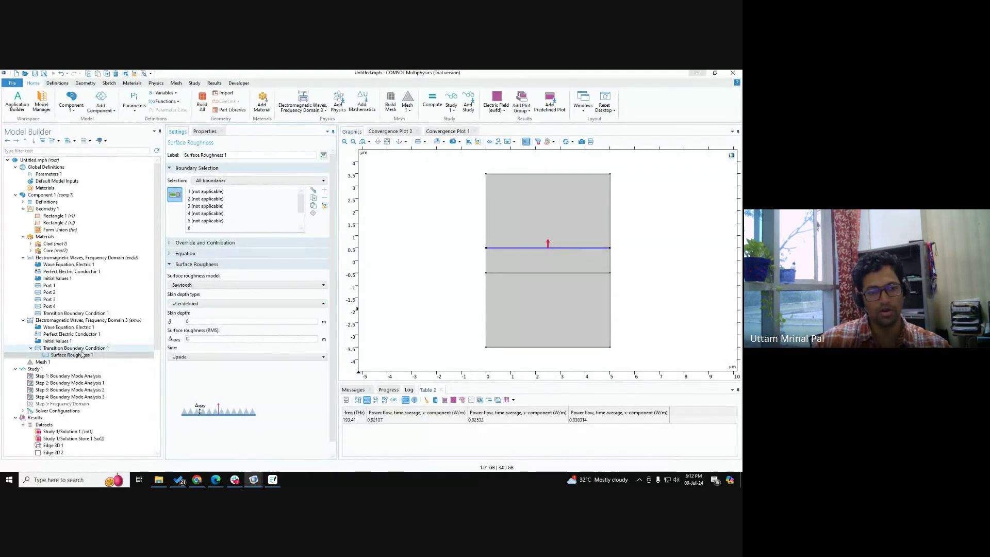
left_click(209, 305)
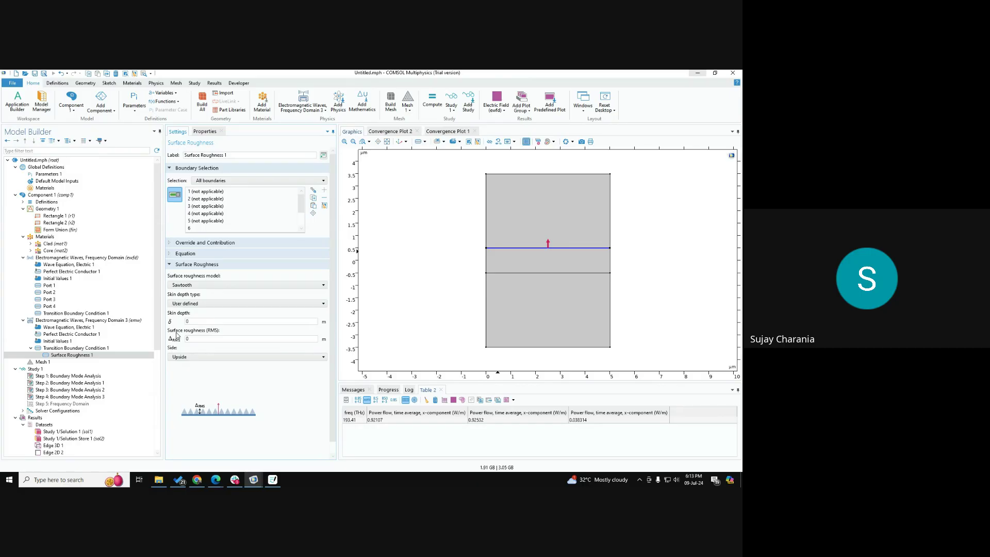
left_click(193, 304)
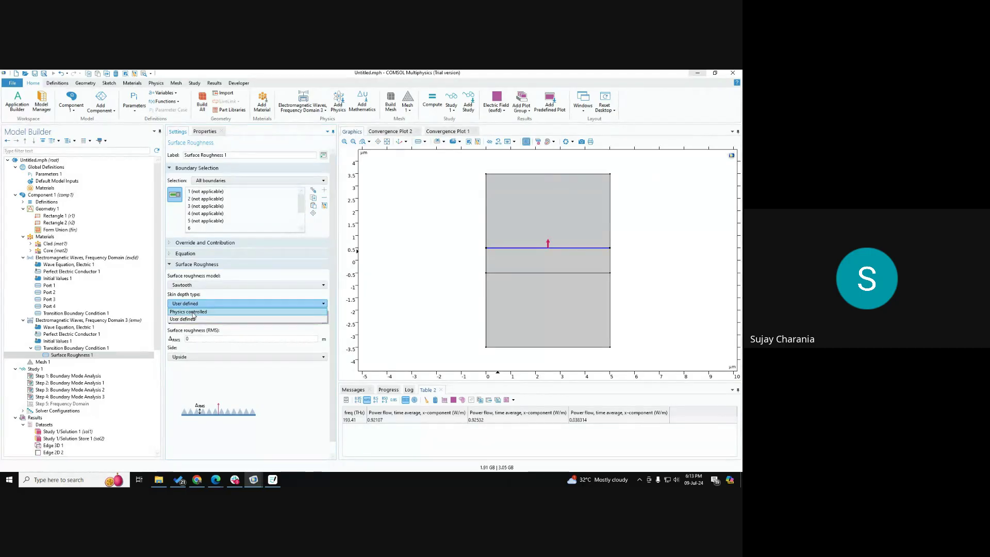
left_click(194, 313)
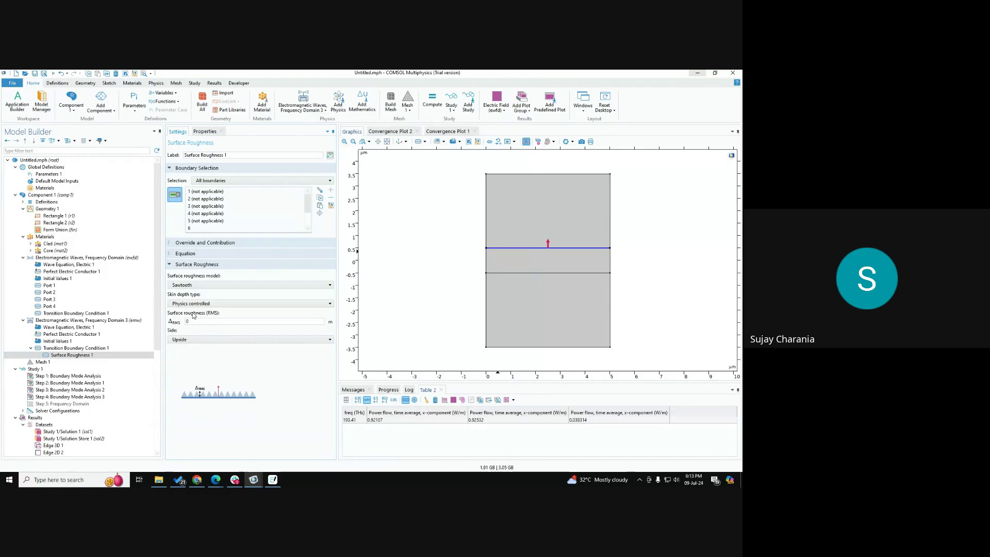
Step: Set the surface roughness model to Snowball and check it against the subfeatures offered by the ewfd Transition Boundary Condition
left_click(203, 289)
left_click(197, 305)
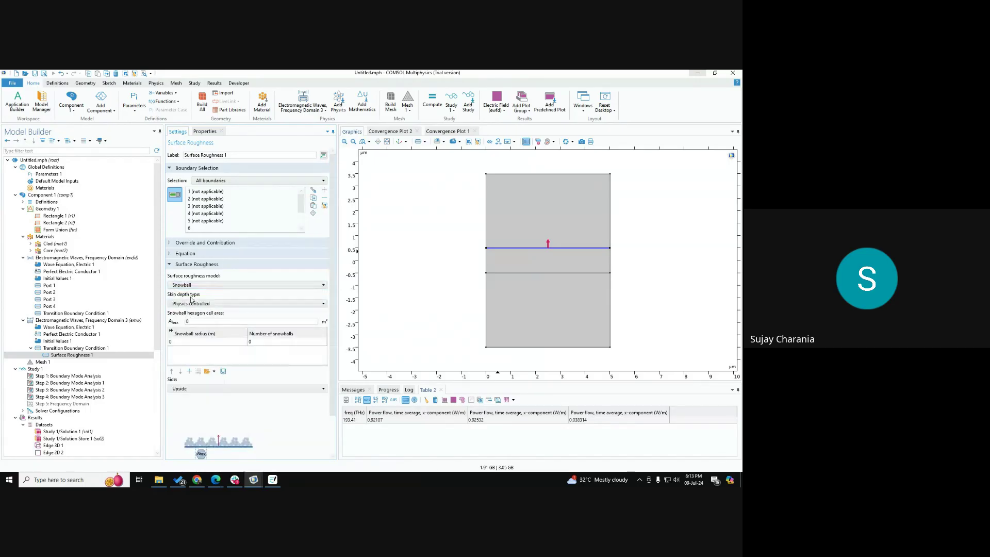
left_click(58, 314)
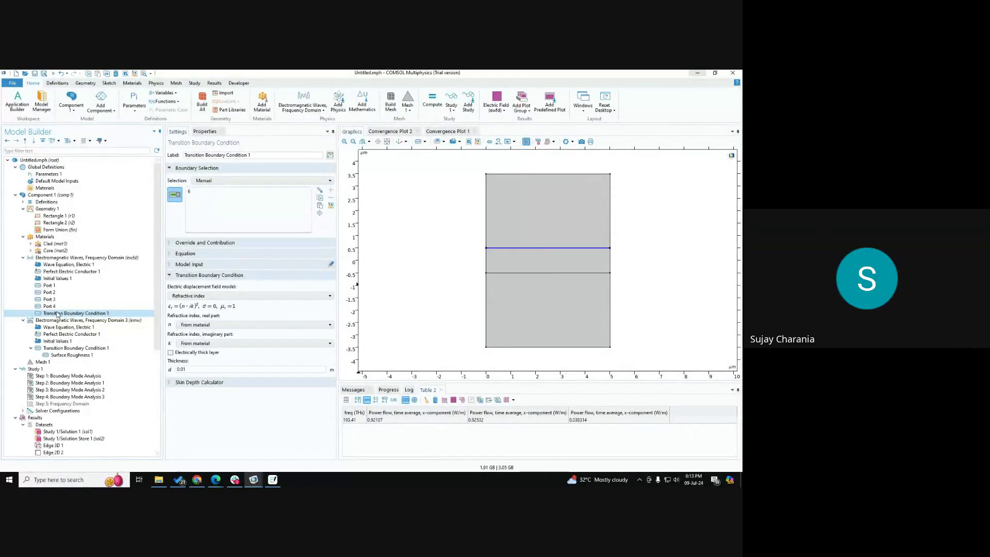
right_click(58, 313)
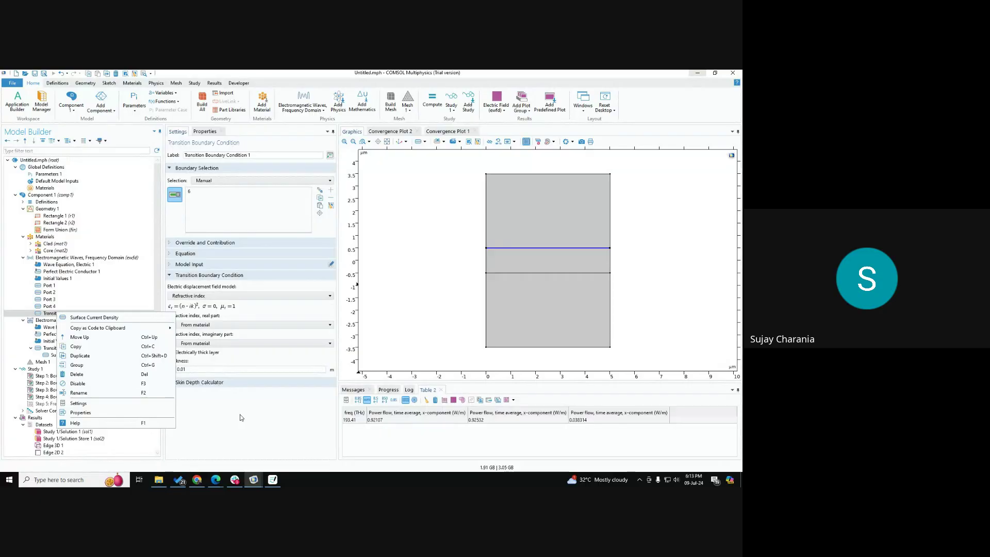
left_click(253, 413)
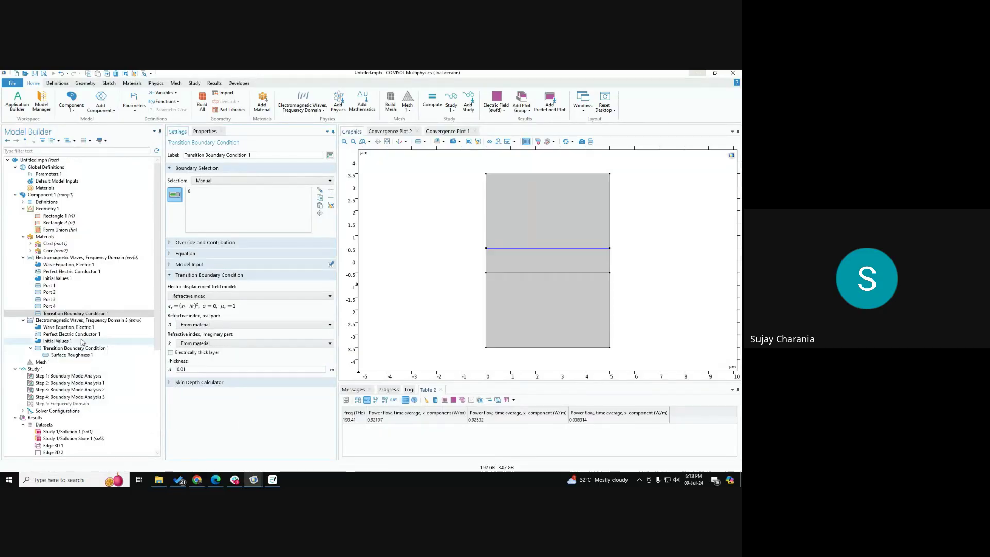
left_click(66, 356)
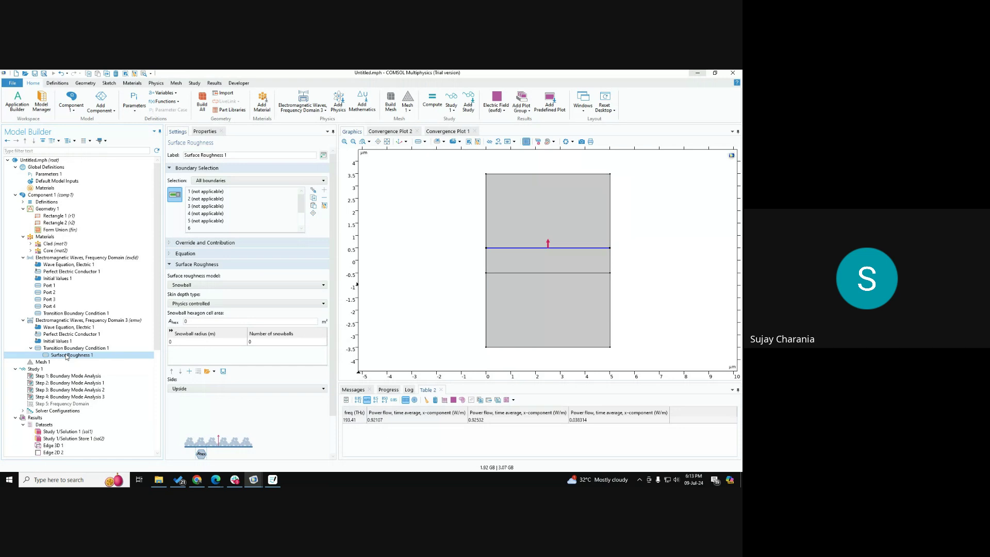
Step: Set the surface roughness model back to Sawtooth and open the ewfd Transition Boundary Condition settings
left_click(206, 287)
left_click(201, 294)
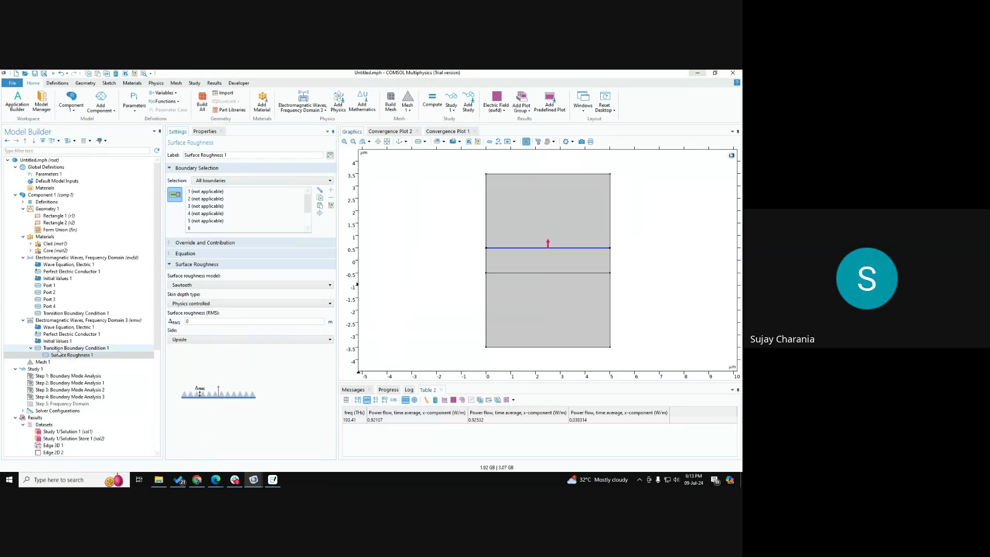
left_click(30, 349)
left_click(57, 314)
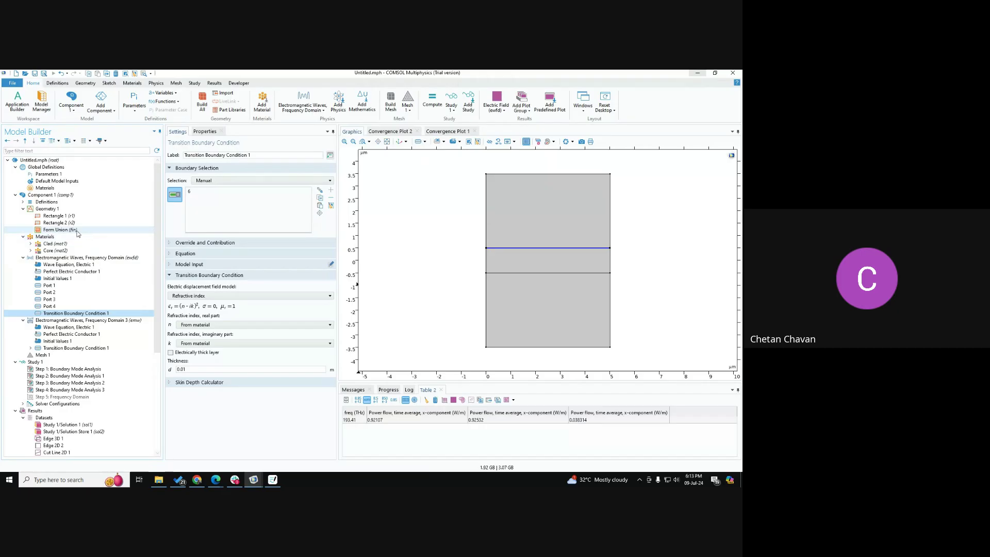
Step: Add a Random function to the Definitions of Component 1
left_click(23, 202)
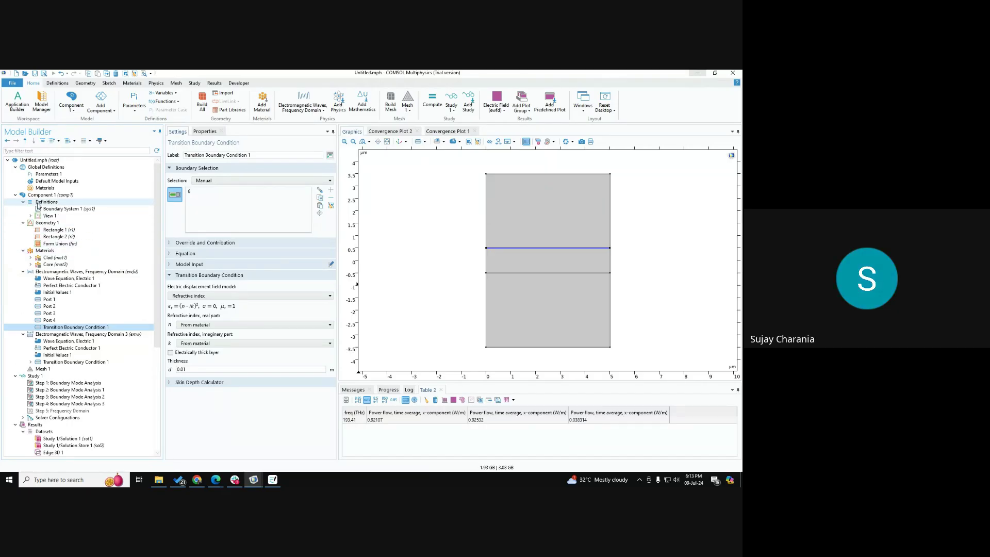
left_click(42, 202)
right_click(42, 202)
mouse_move(98, 224)
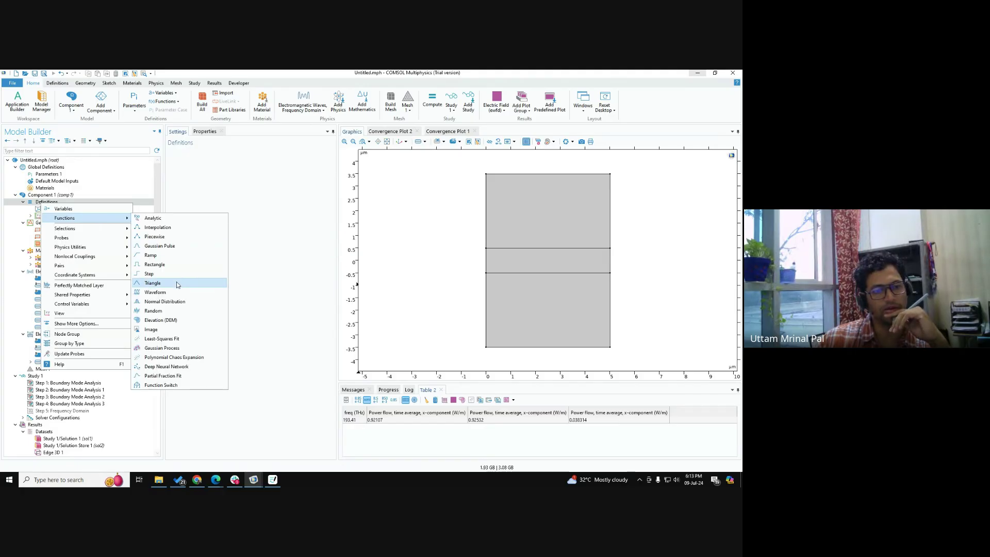
key("Escape")
left_click(175, 314)
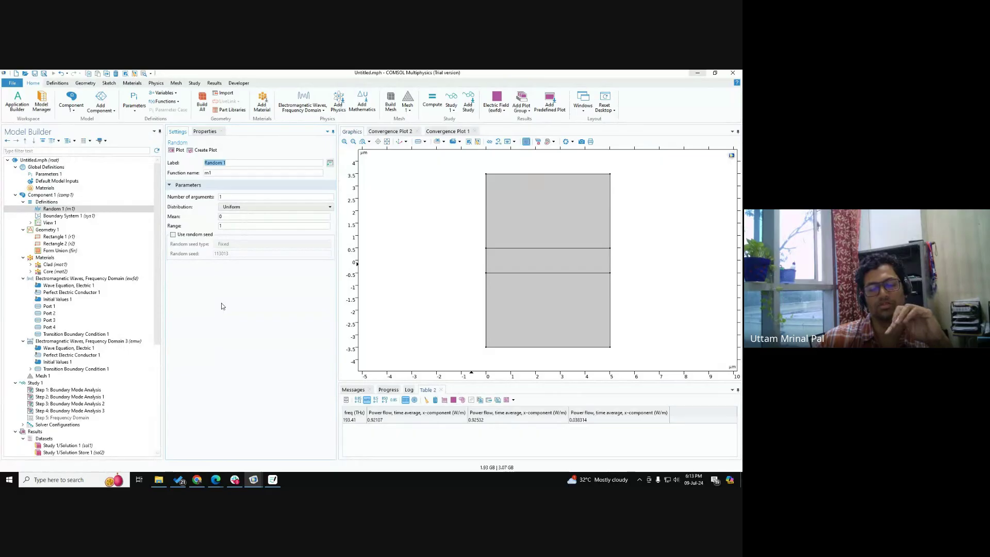
Step: Examine the physics-controlled mesh along the core layer's upper boundary
scroll(77, 364, "down", 3)
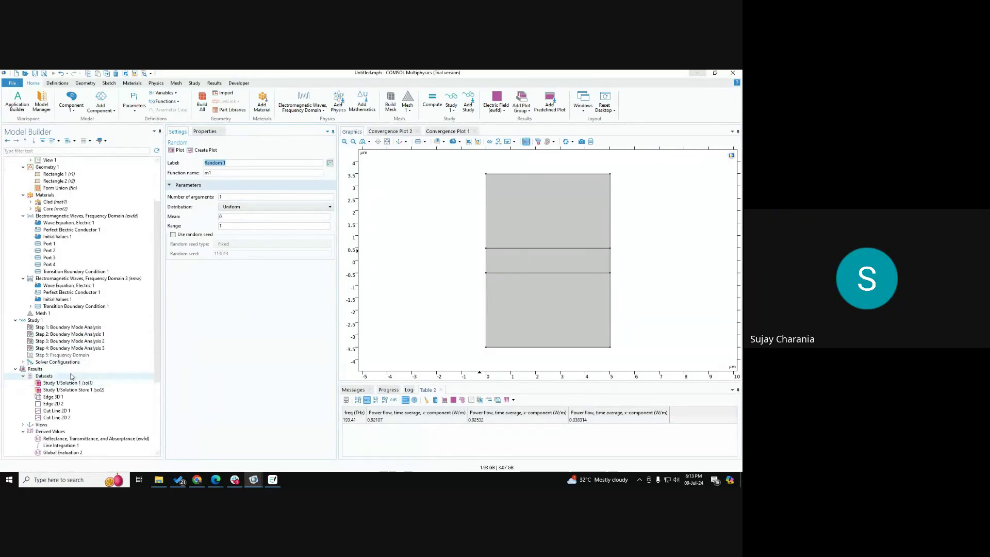
left_click(42, 313)
scroll(493, 249, "up", 6)
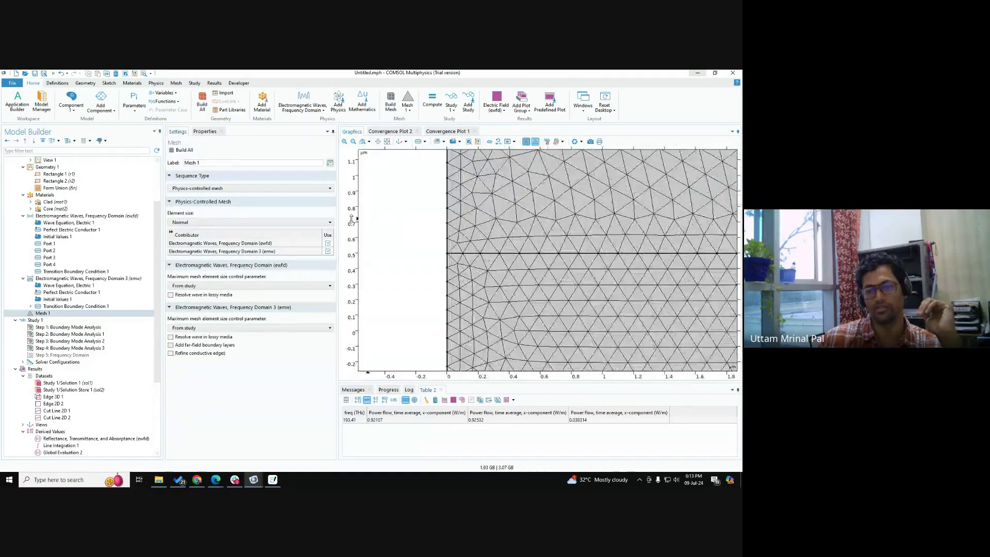
scroll(436, 240, "down", 3)
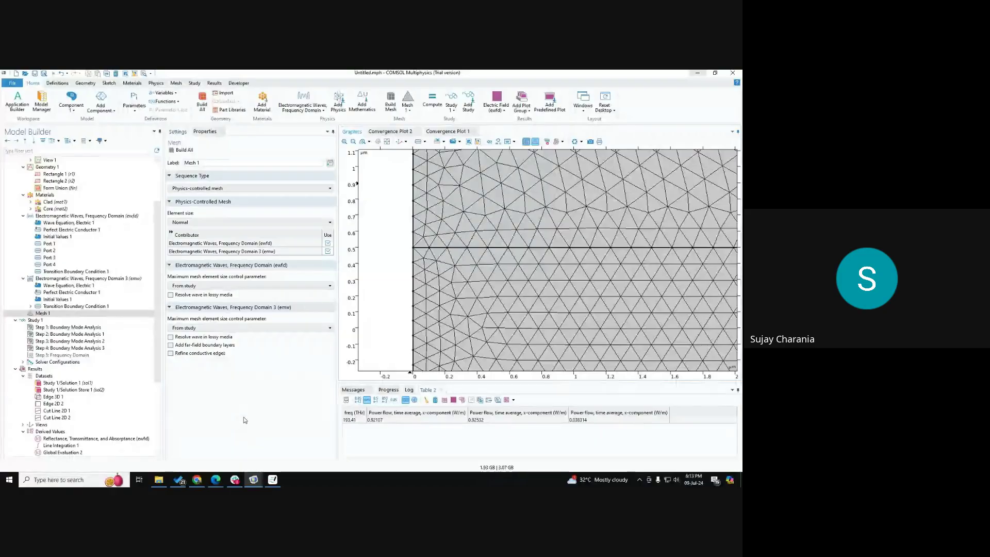
scroll(430, 305, "down", 1)
scroll(430, 305, "down", 2)
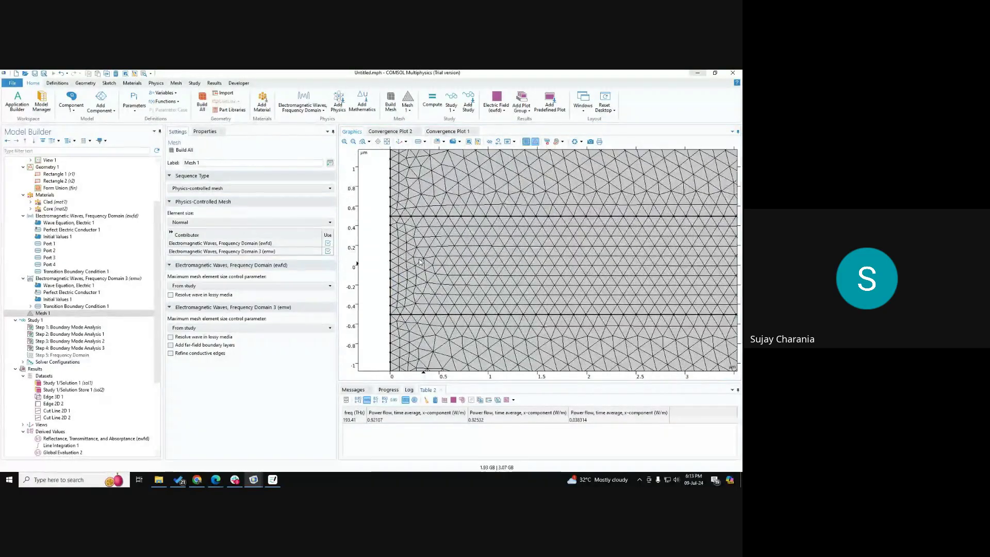
scroll(416, 253, "down", 1)
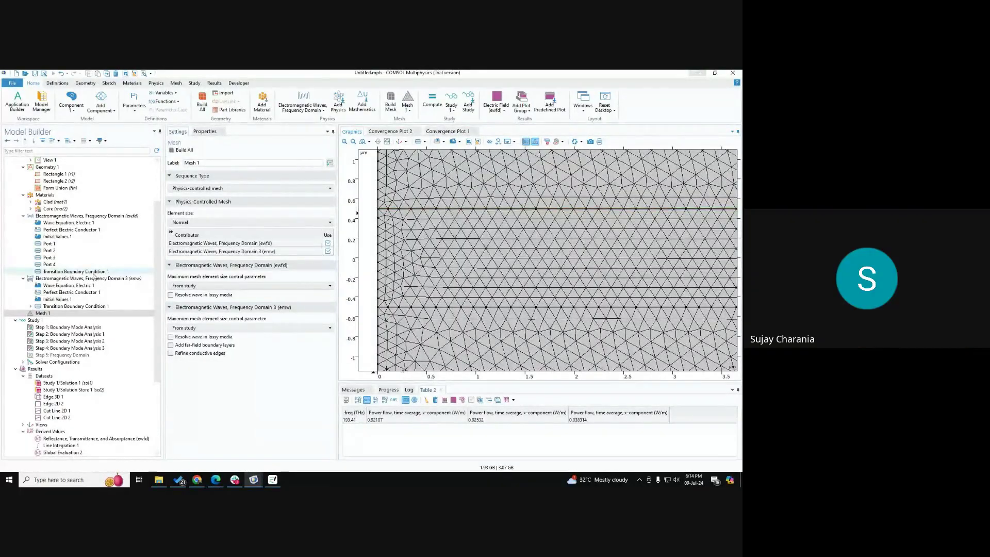
scroll(94, 276, "up", 1)
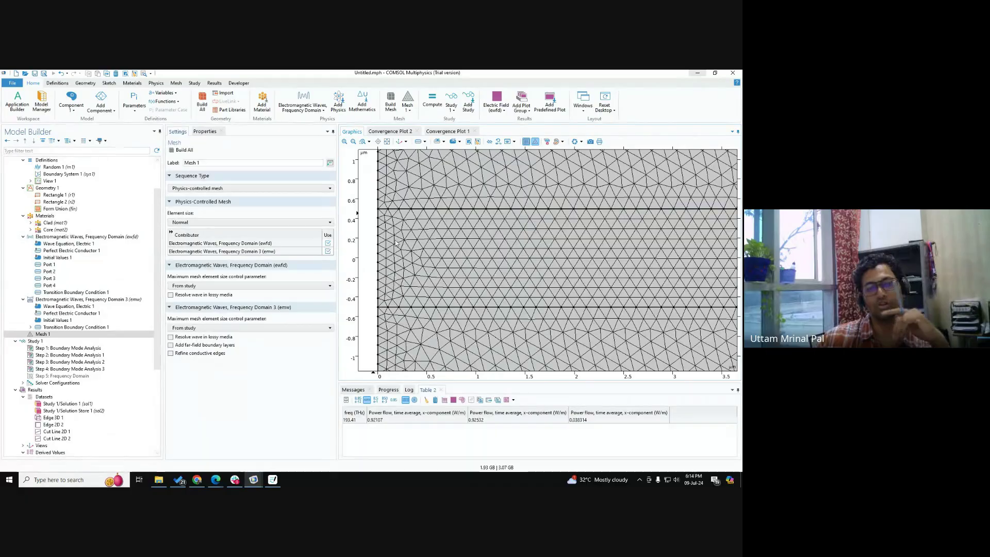
scroll(438, 268, "down", 4)
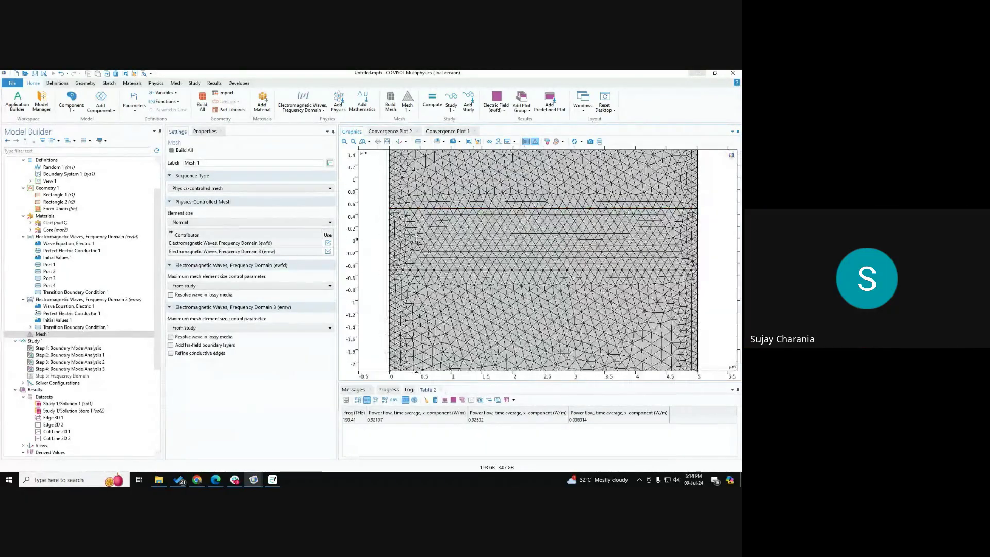
scroll(437, 268, "up", 3)
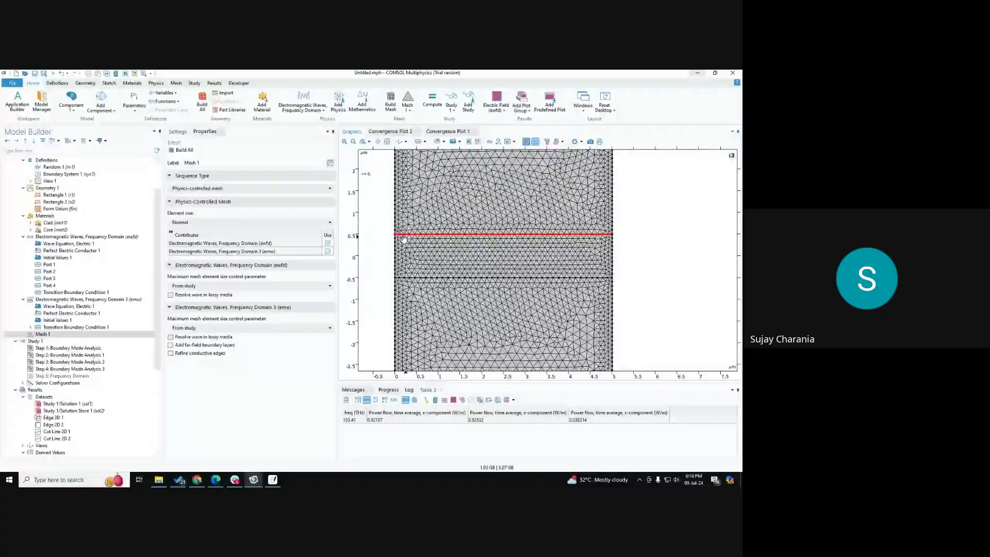
scroll(388, 235, "up", 2)
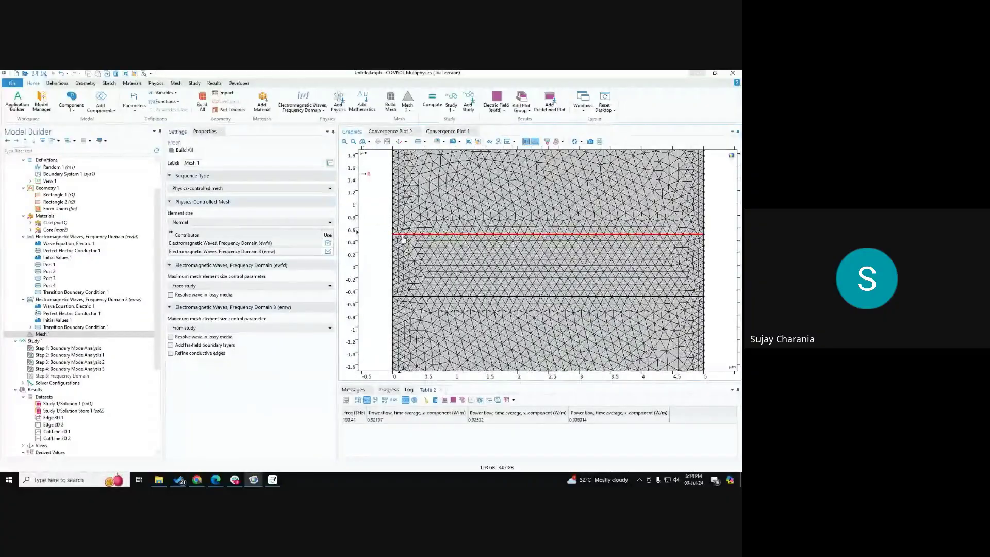
scroll(407, 240, "up", 3)
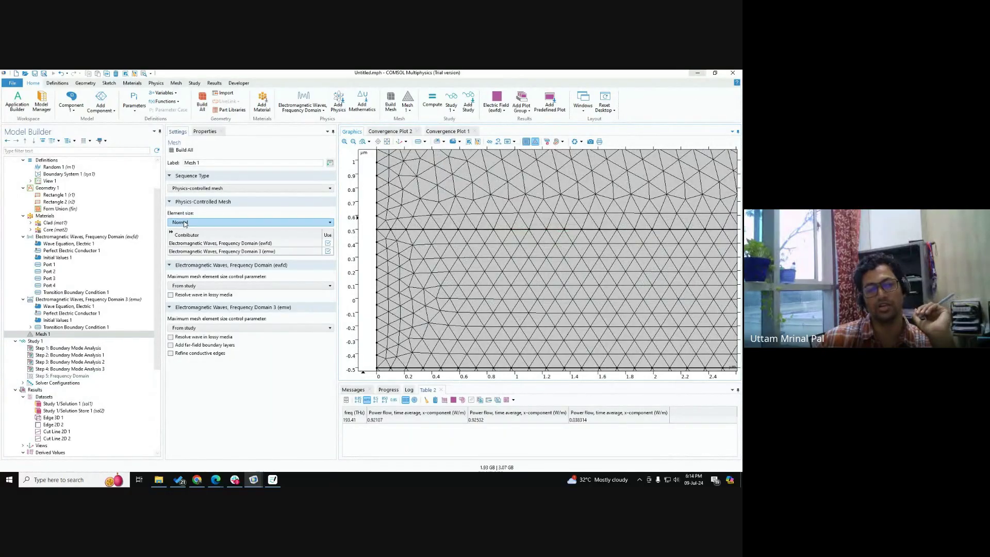
Step: Change the mesh sequence type to User-controlled mesh and add a Size node to it
left_click(201, 189)
left_click(200, 197)
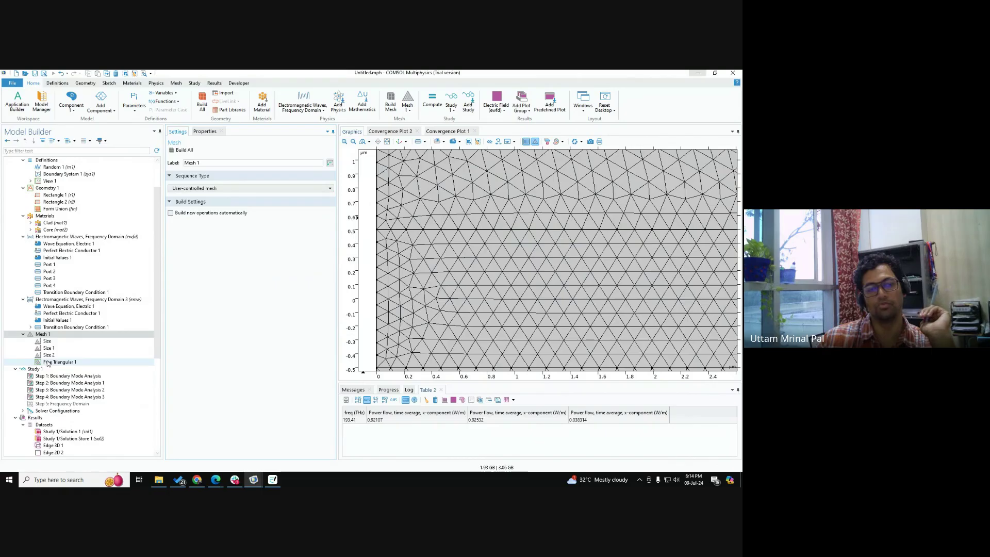
right_click(53, 336)
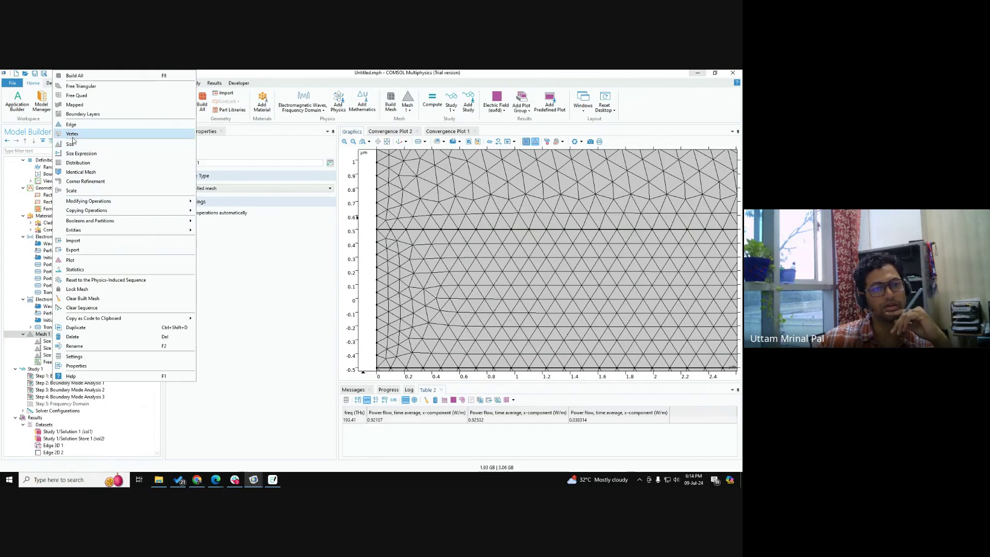
left_click(147, 162)
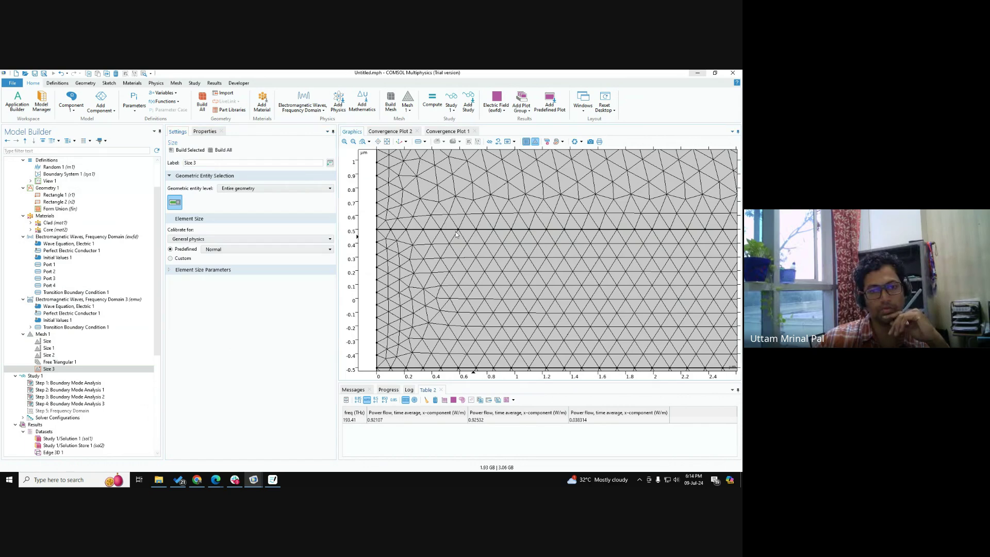
Step: Apply the new Size node to the core's upper boundary (boundary 6) and move it ahead of Free Triangular 1
scroll(456, 234, "down", 2)
left_click(245, 189)
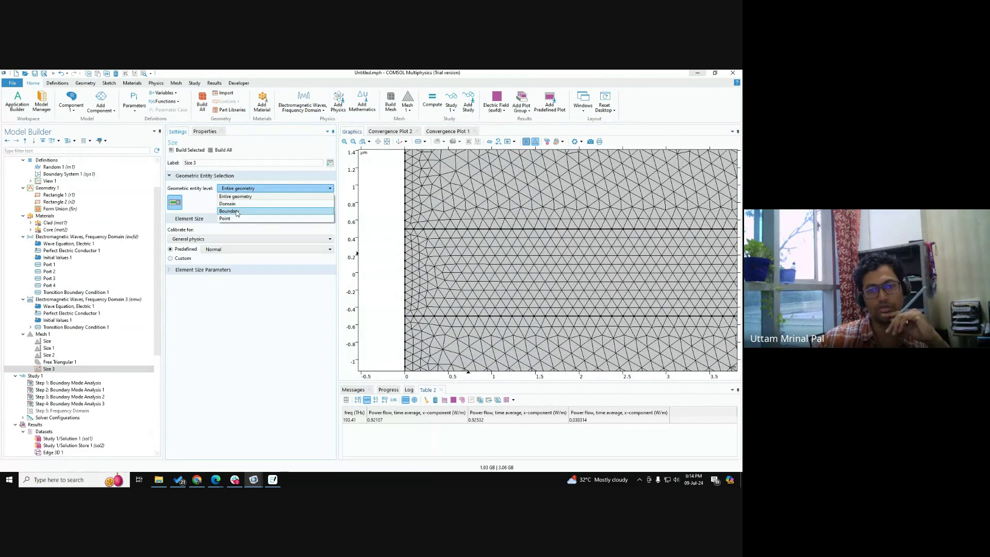
left_click(237, 211)
left_click(516, 229)
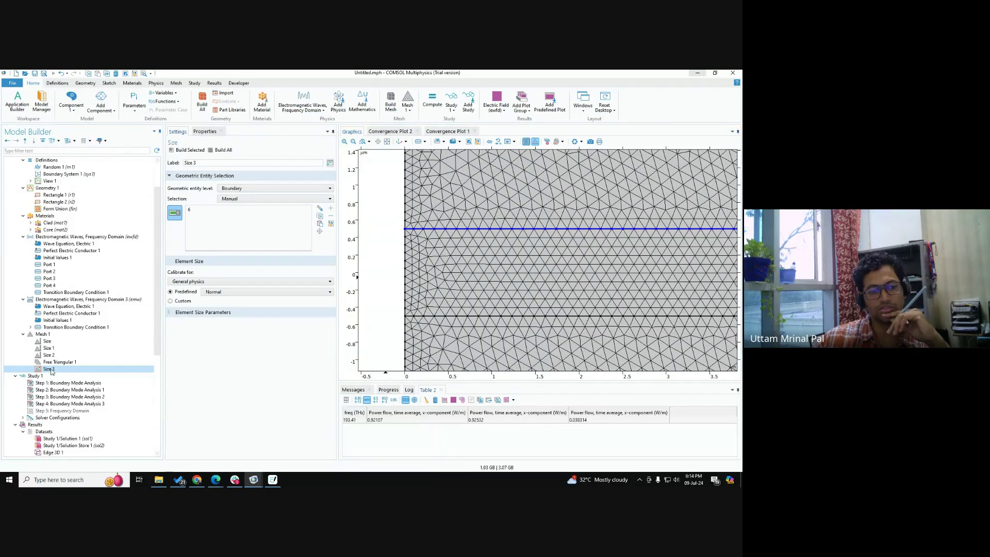
left_click_drag(52, 370, 60, 363)
Step: Try the predefined Extremely fine element size on the core's upper boundary and build the whole mesh
left_click(267, 292)
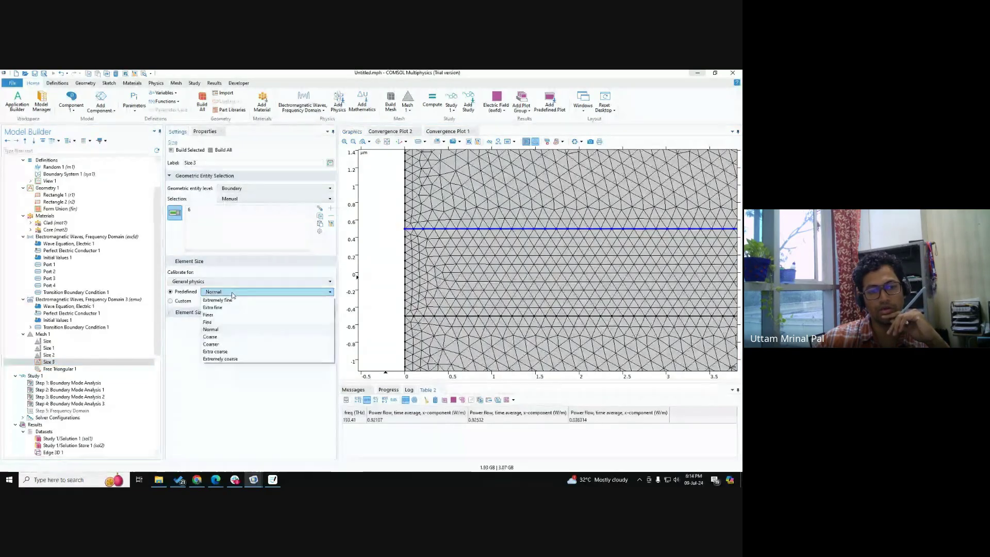
left_click(222, 299)
left_click(224, 150)
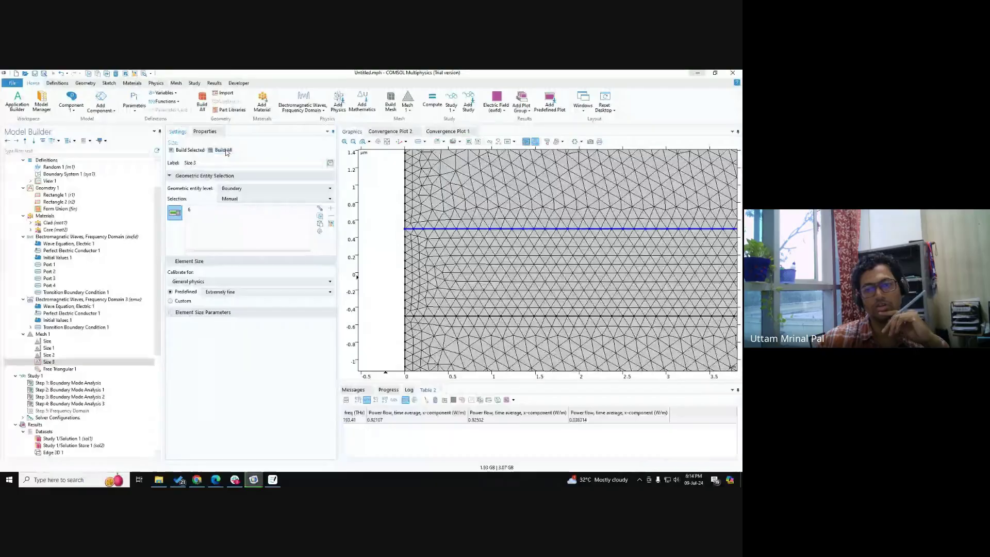
Step: Switch the boundary's element size to Custom, set its maximum element size to 30[nm], and build the mesh
left_click(183, 301)
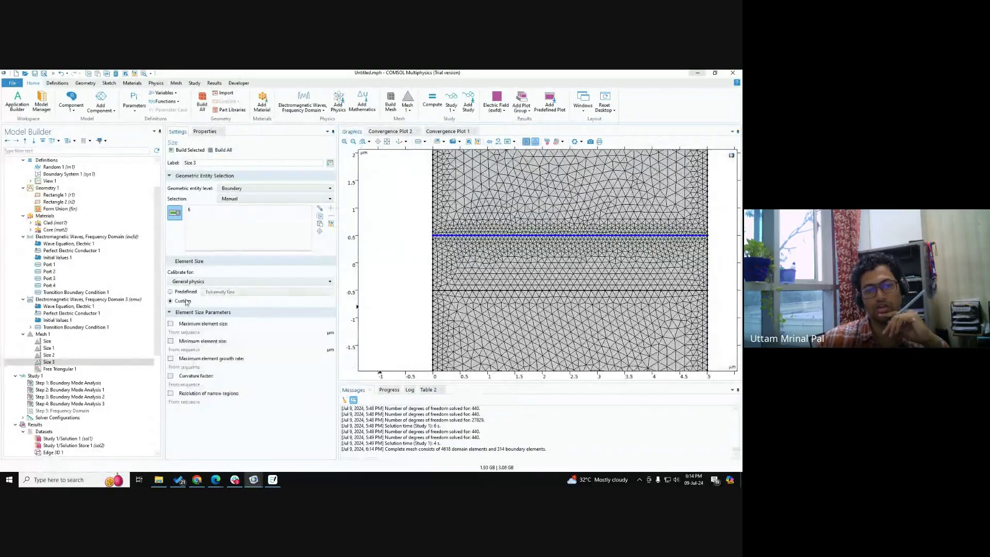
left_click(171, 323)
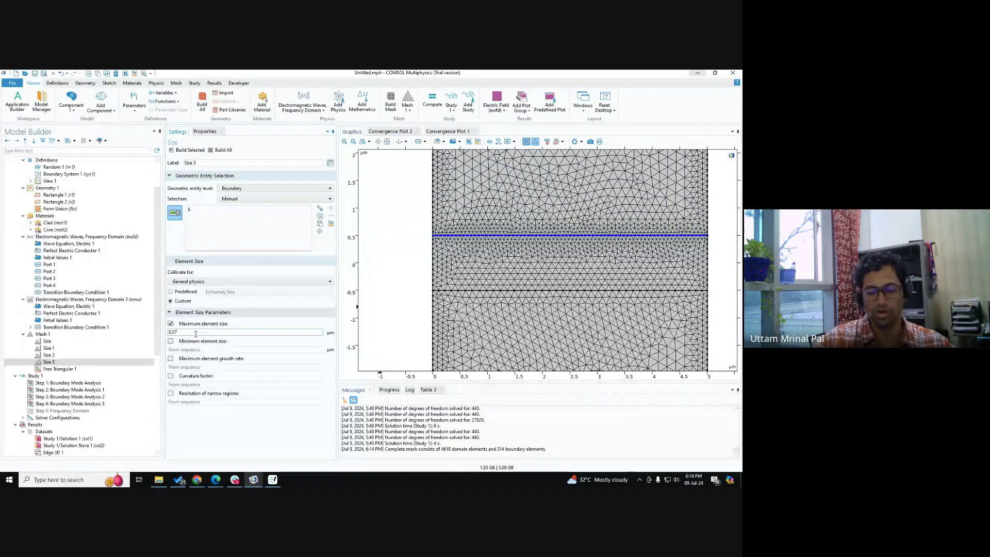
key("BackSpace")
key("BackSpace")
key("BackSpace")
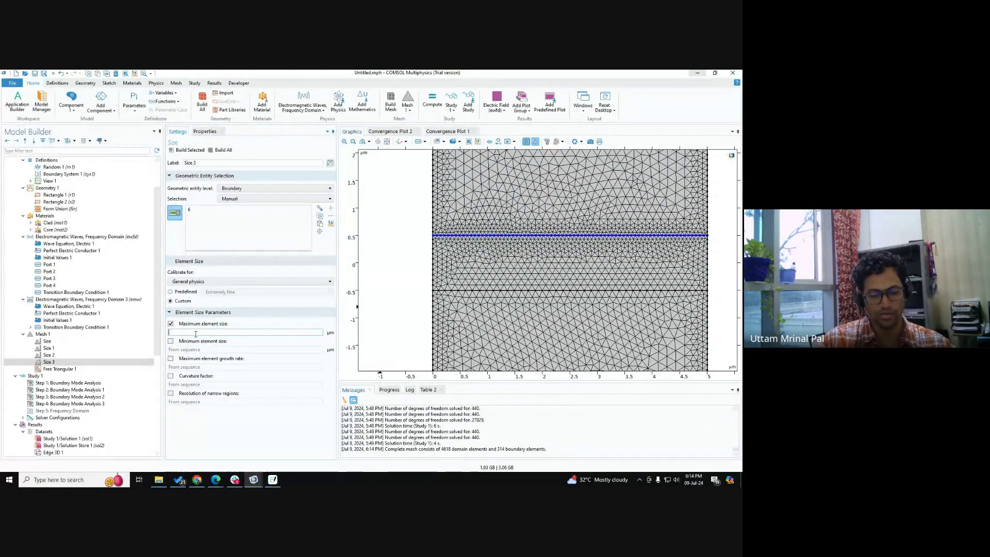
type("30[nm")
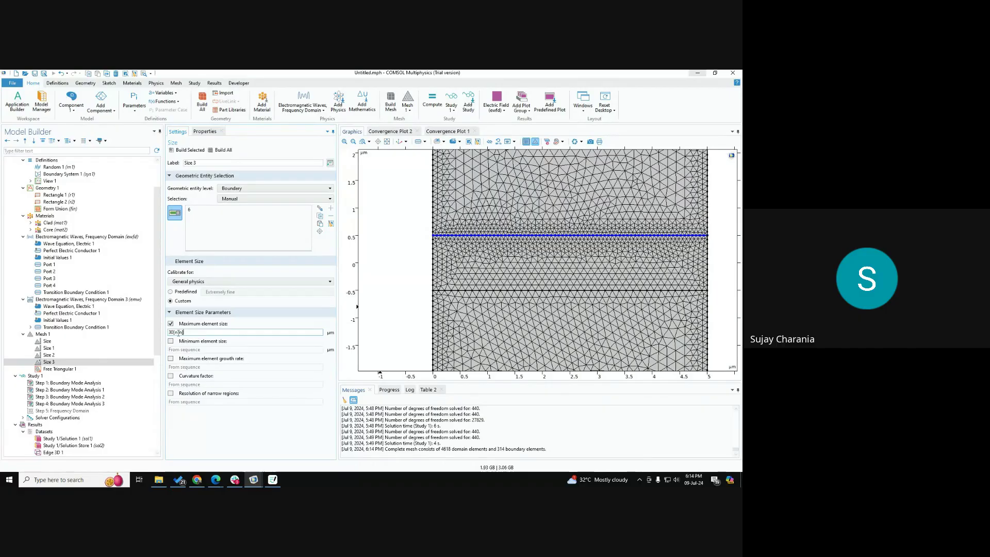
left_click(188, 150)
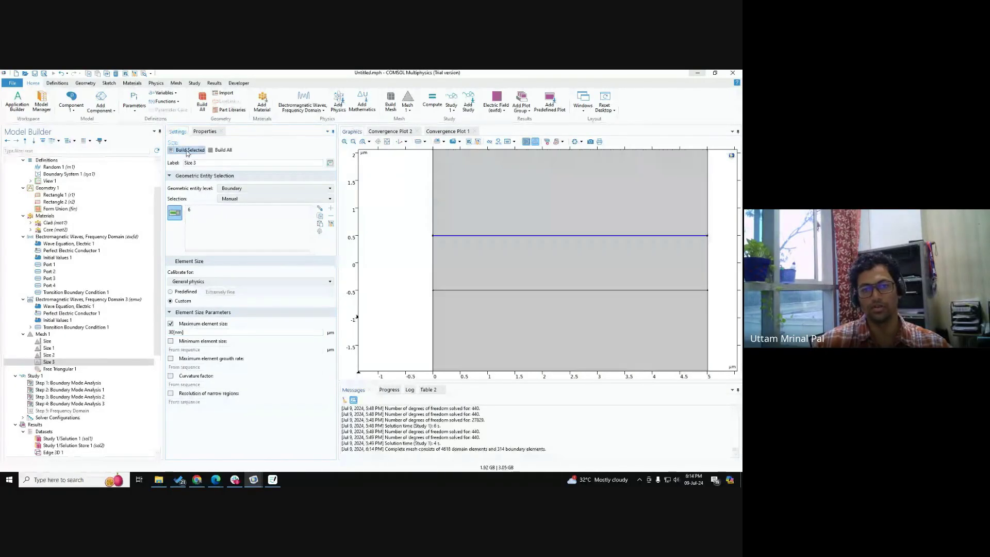
Step: Set the boundary's maximum element size to 20[nm], rebuild the whole mesh, and examine the elements along the boundary
scroll(398, 250, "up", 3)
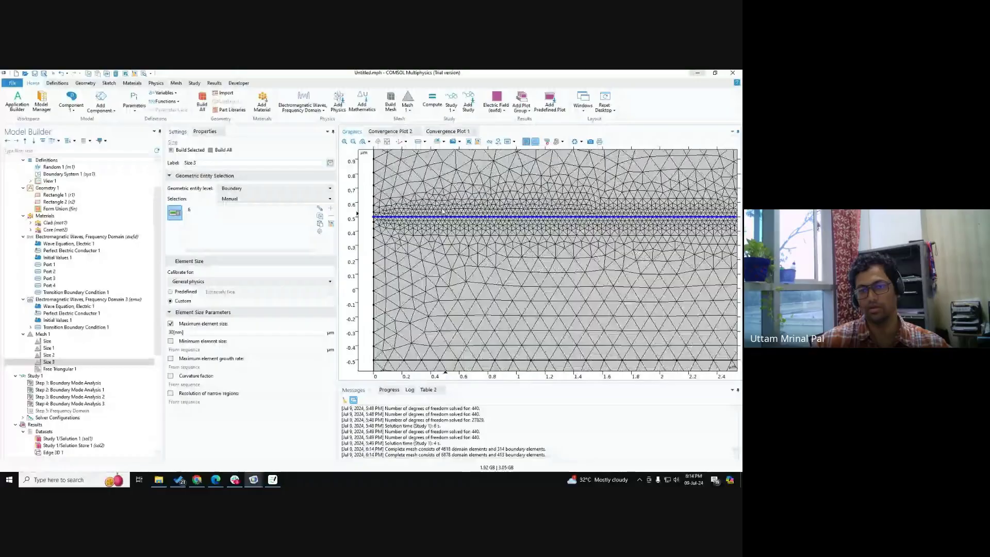
scroll(443, 212, "down", 4)
left_click_drag(443, 212, 439, 238)
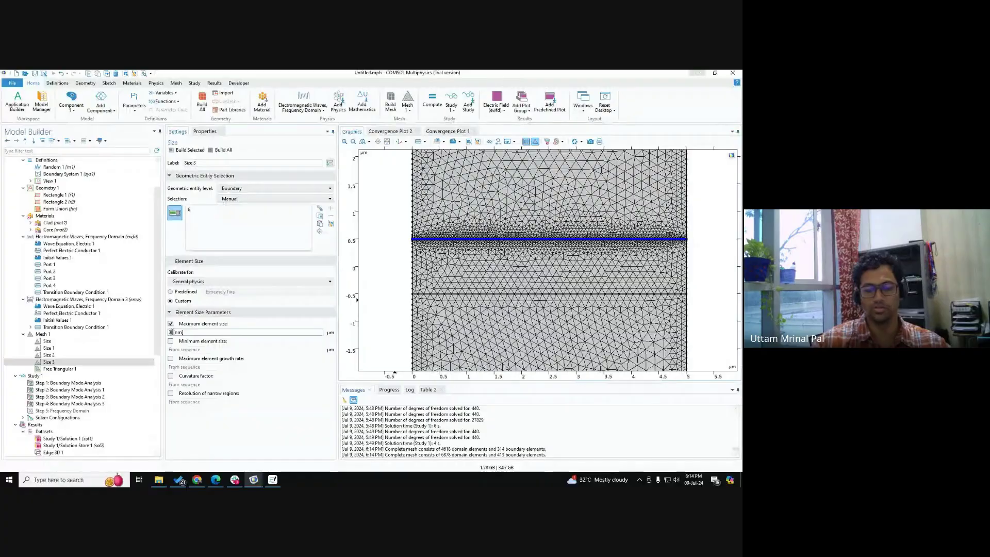
type("0")
left_click(220, 150)
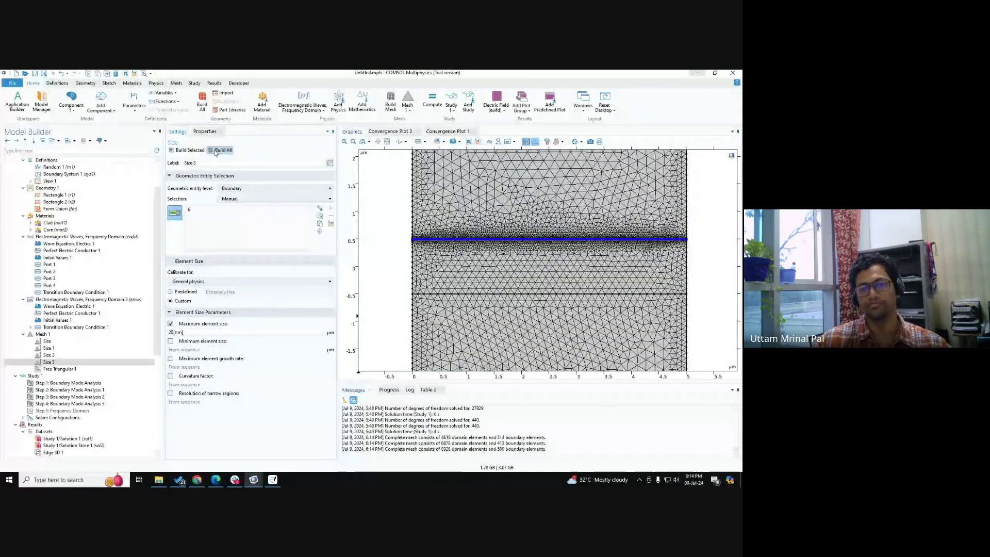
scroll(450, 248, "up", 4)
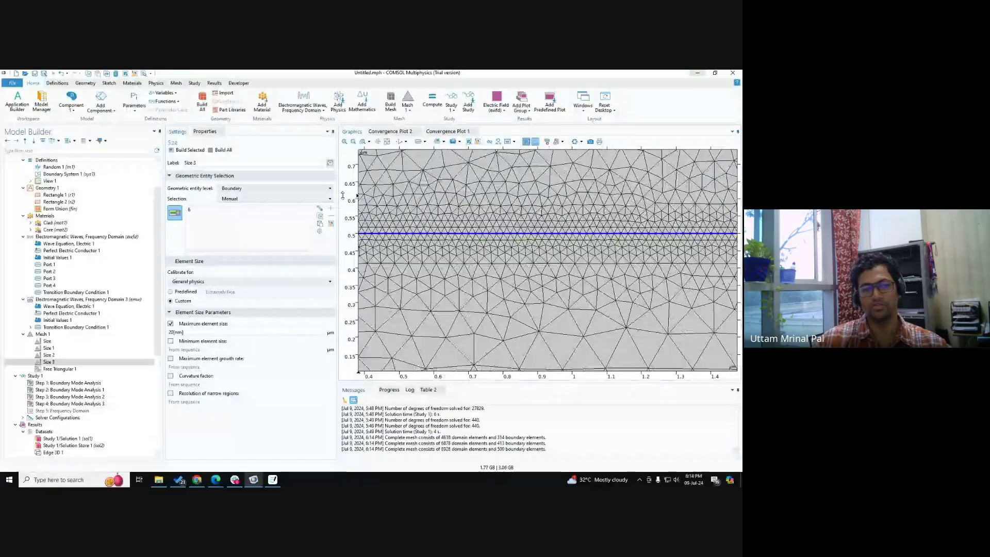
scroll(457, 256, "down", 2)
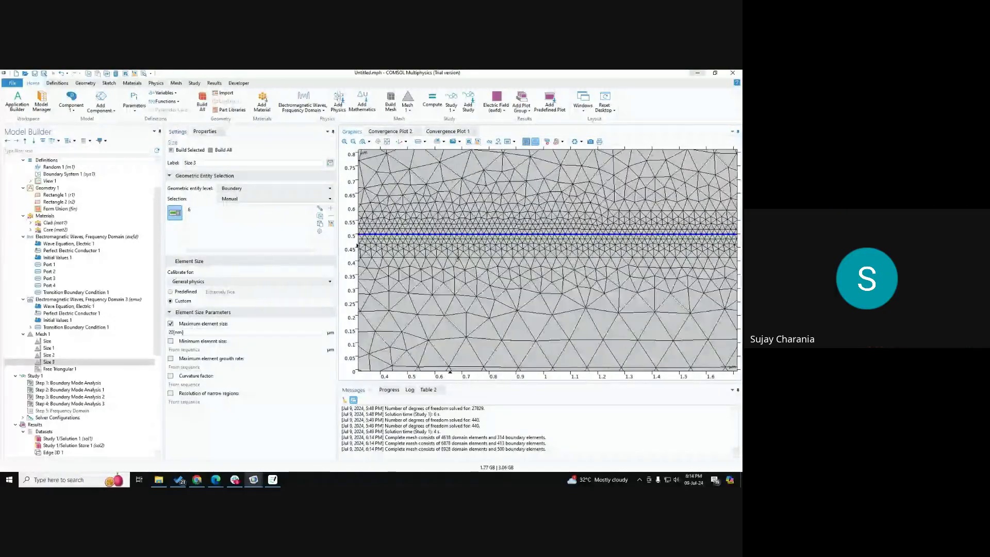
scroll(458, 258, "down", 6)
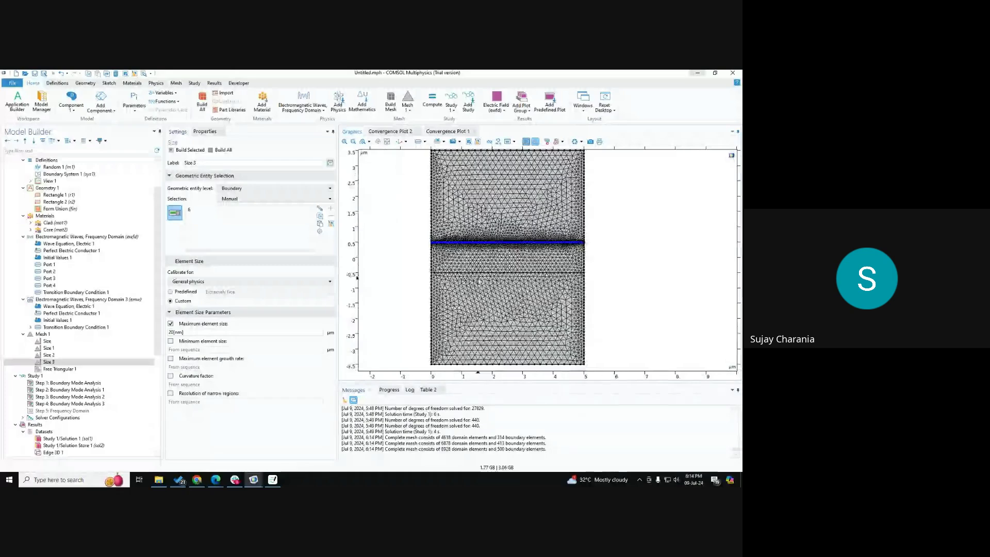
left_click(388, 142)
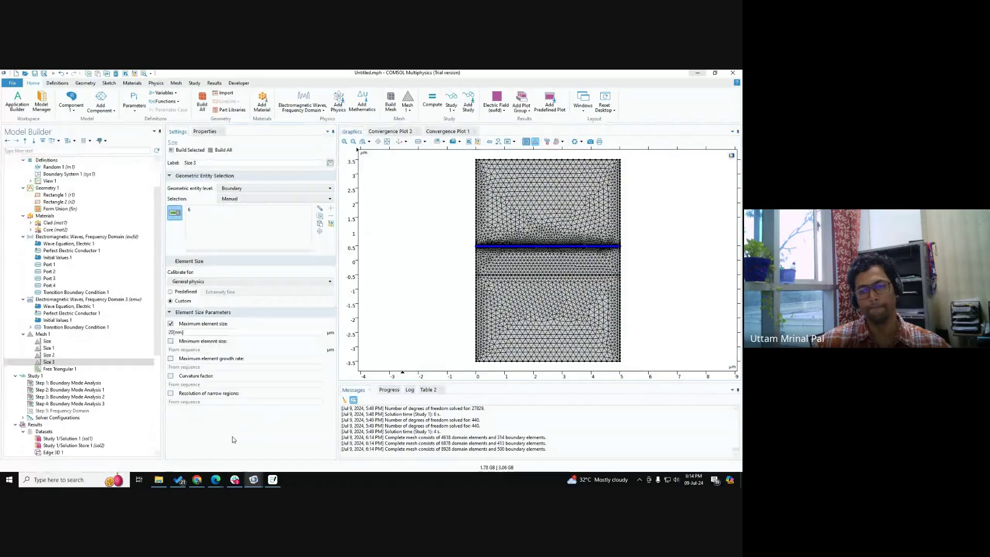
scroll(533, 250, "up", 8)
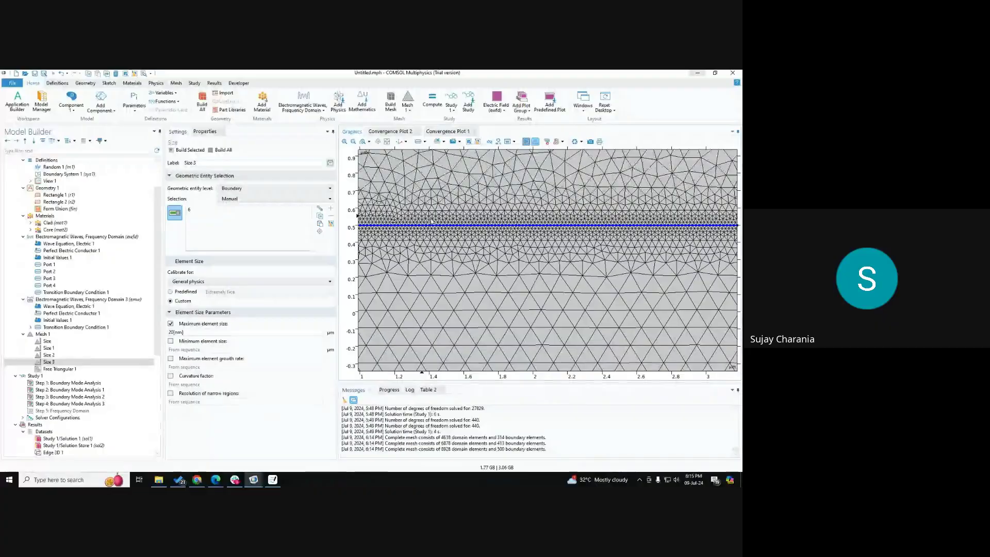
Step: Examine the refined mesh along the core's upper boundary and the settings of the Random 1 function
scroll(438, 228, "down", 2)
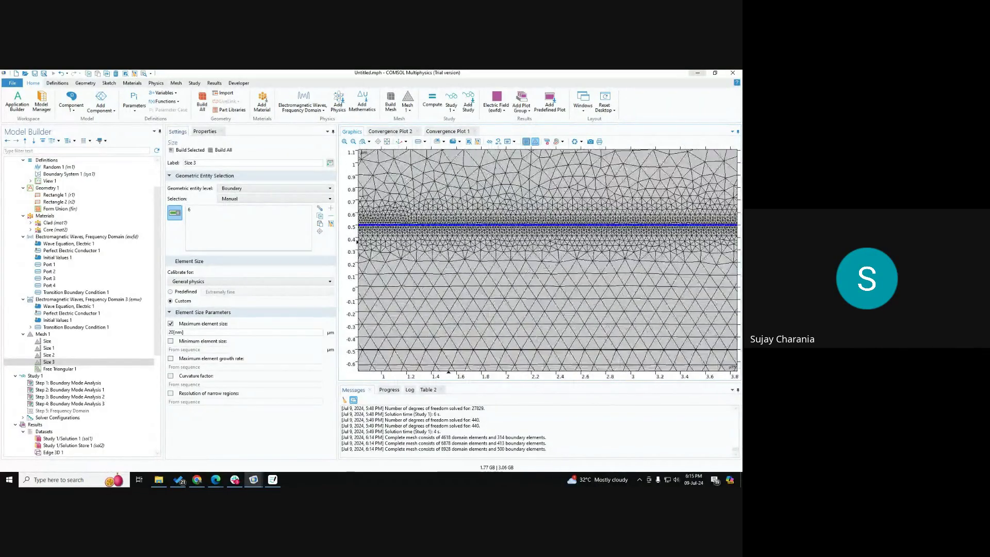
scroll(455, 232, "down", 4)
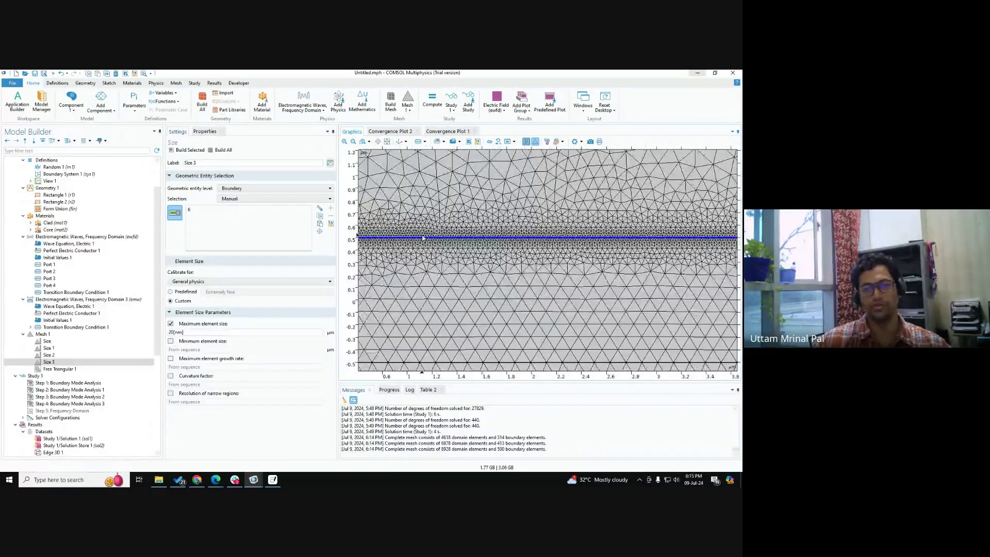
left_click_drag(461, 277, 514, 275)
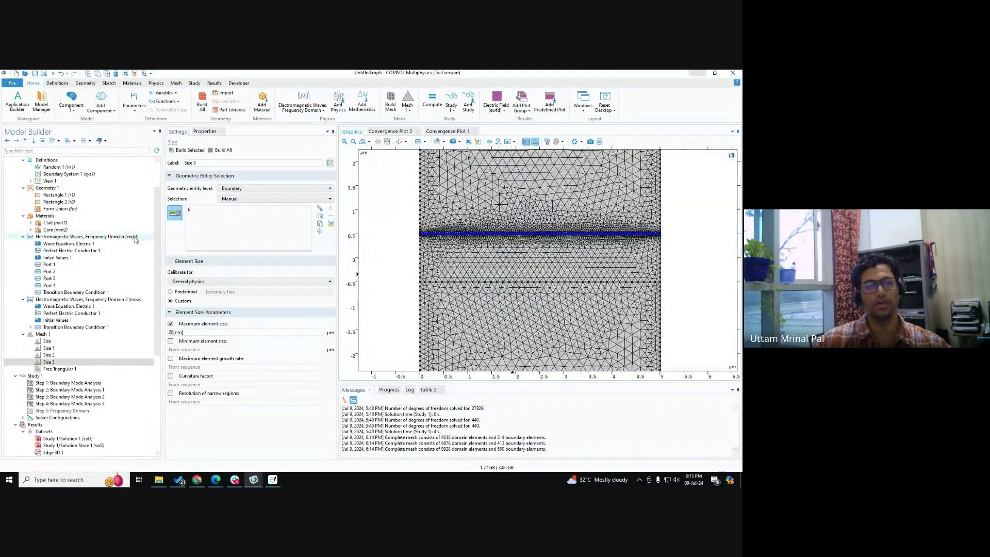
scroll(90, 223, "up", 2)
left_click(50, 209)
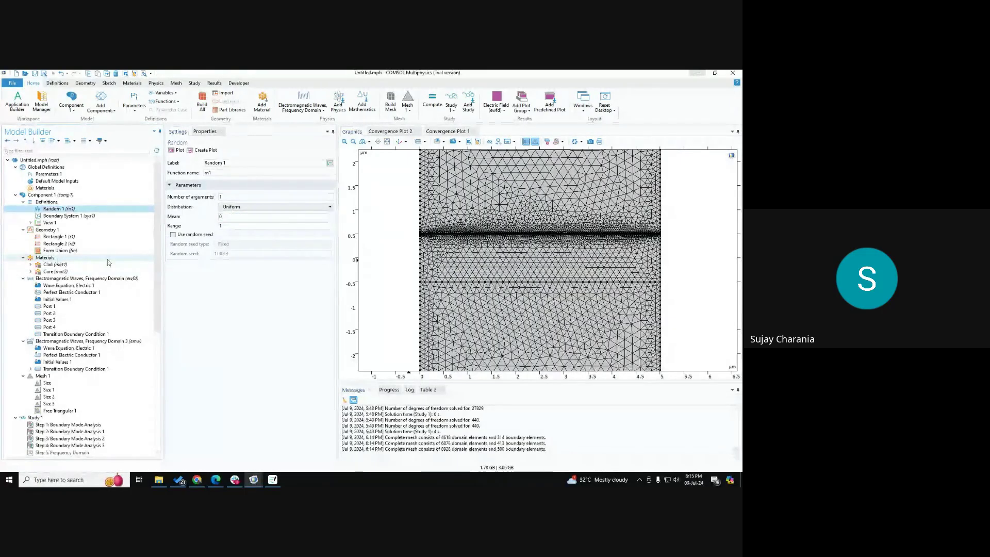
scroll(399, 274, "down", 3)
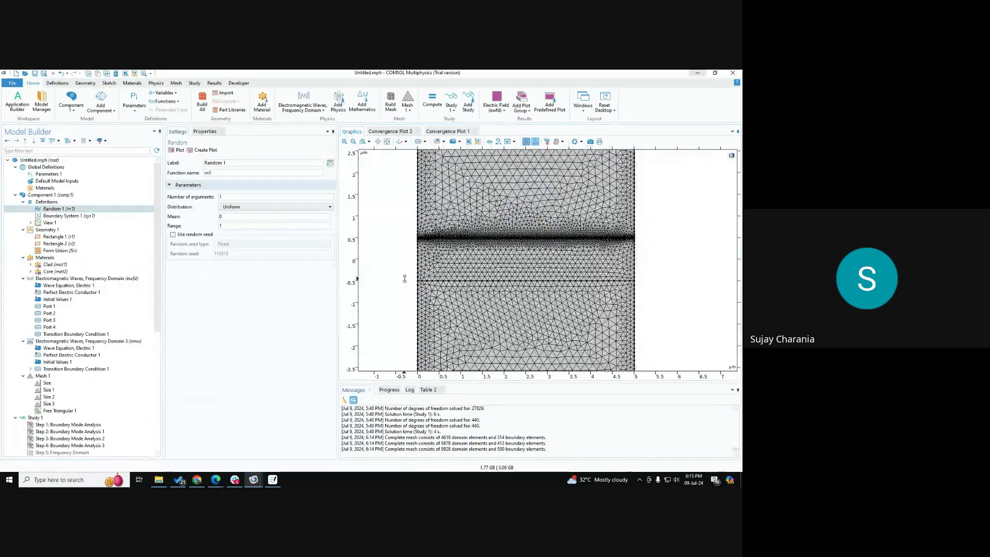
left_click_drag(417, 286, 419, 289)
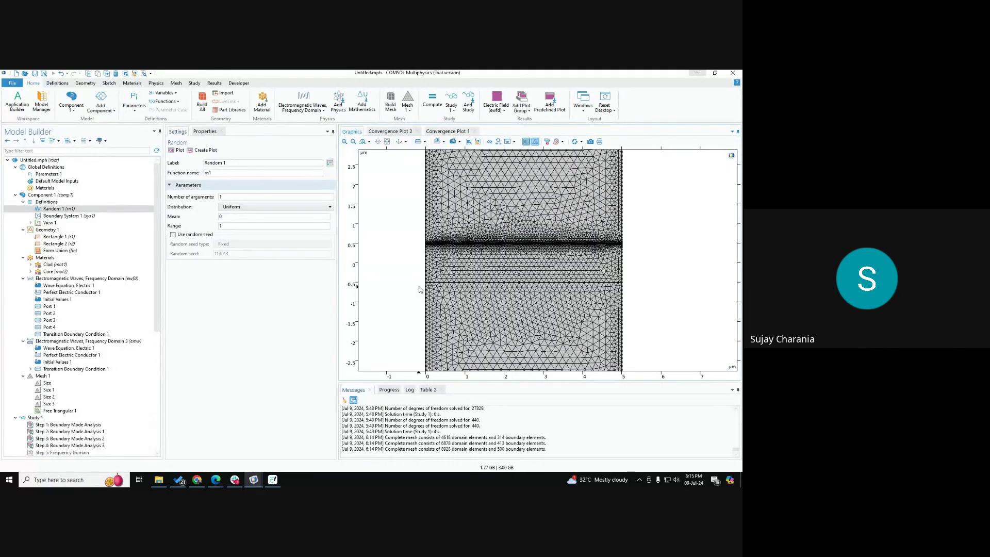
Step: Switch to Chrome and open the post "Silicon Photonics: Designing and Prototyping Silicon Waveguides" from the COMSOL blog author's post list
left_click(198, 480)
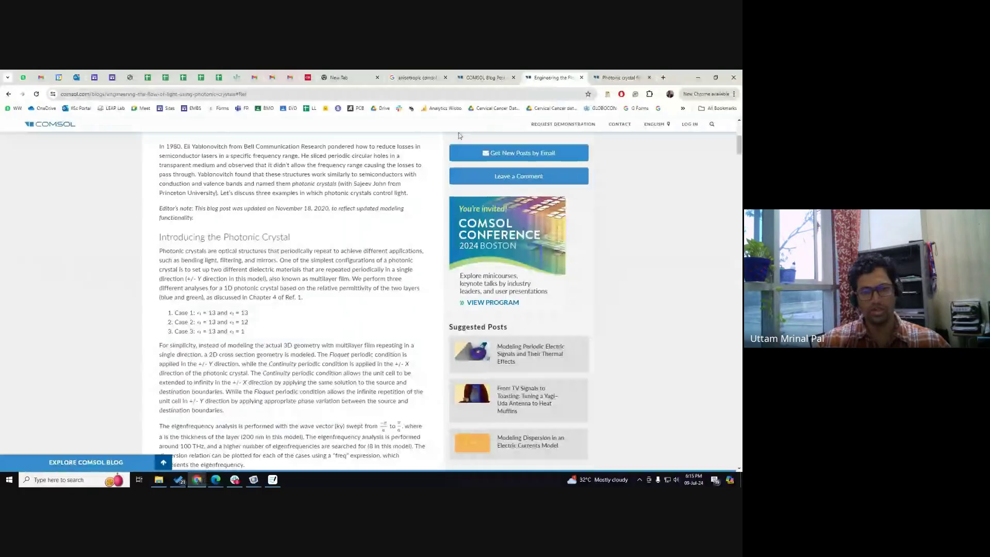
left_click(484, 78)
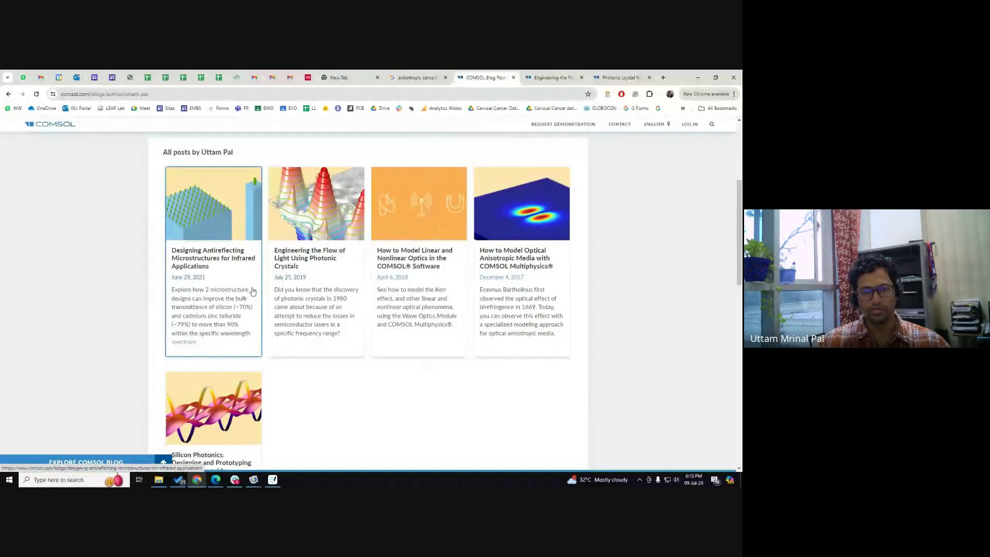
scroll(252, 291, "down", 2)
middle_click(196, 386)
left_click(514, 77)
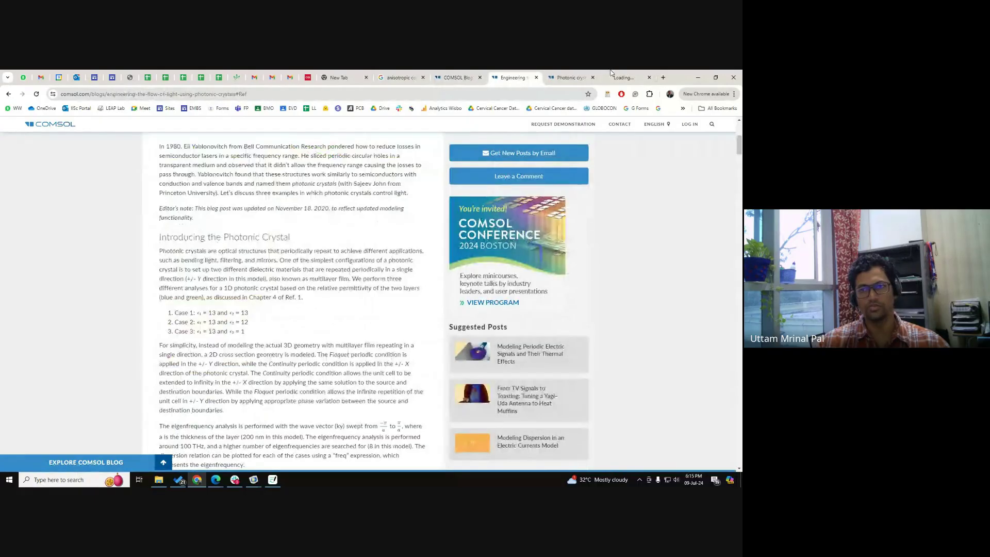
left_click(623, 77)
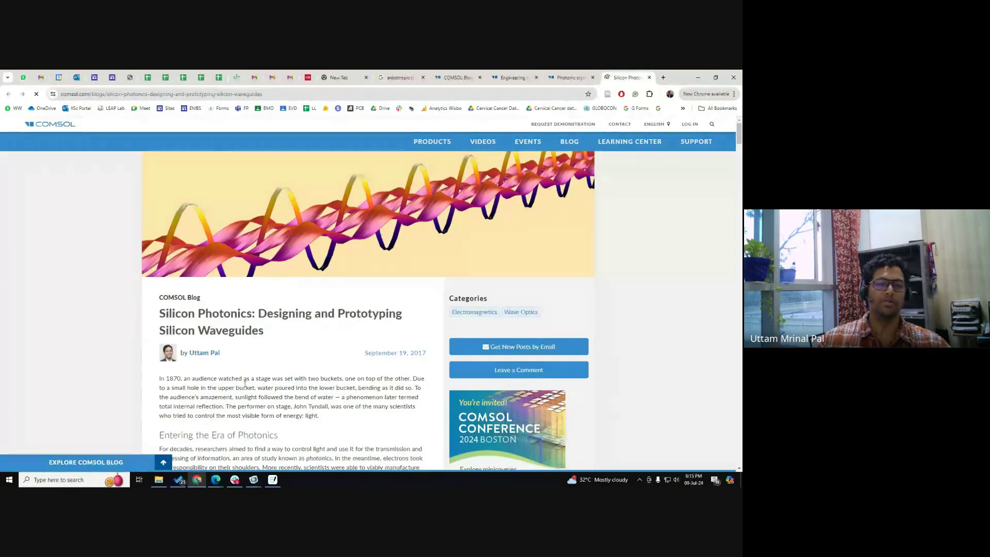
Step: Find the waveguide animations in the article and view the H-field animation of the high-refractive-index case in full screen
scroll(198, 406, "down", 4)
scroll(198, 406, "down", 11)
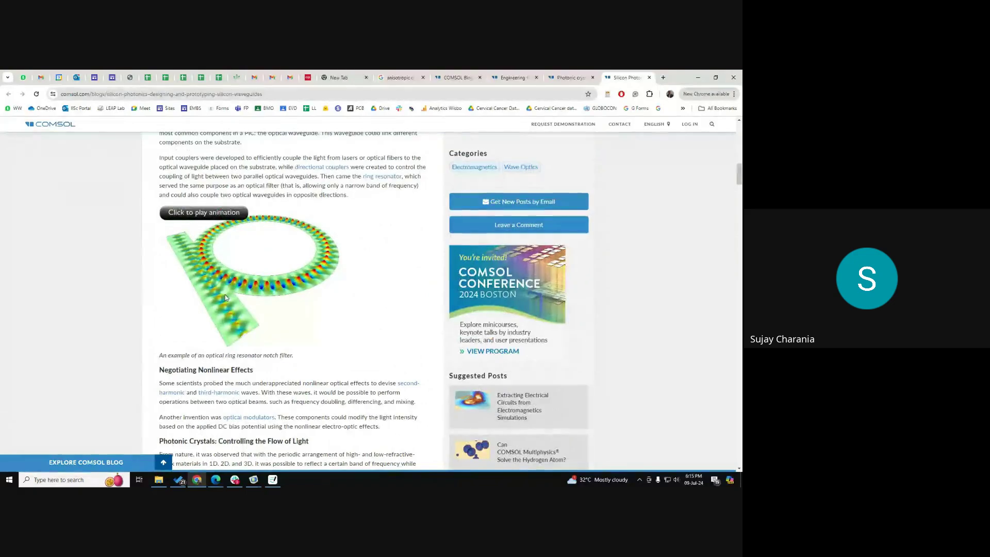
scroll(224, 295, "down", 12)
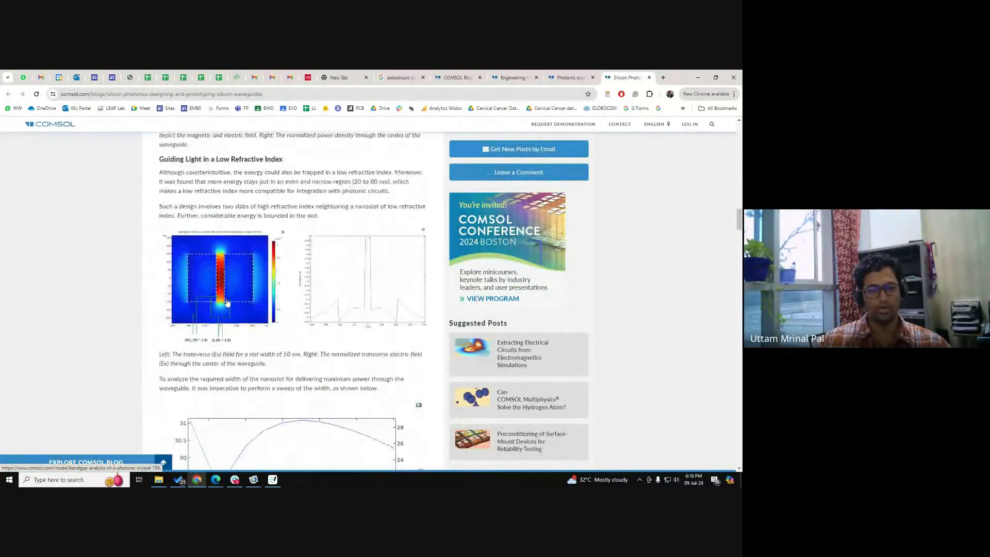
scroll(225, 304, "down", 14)
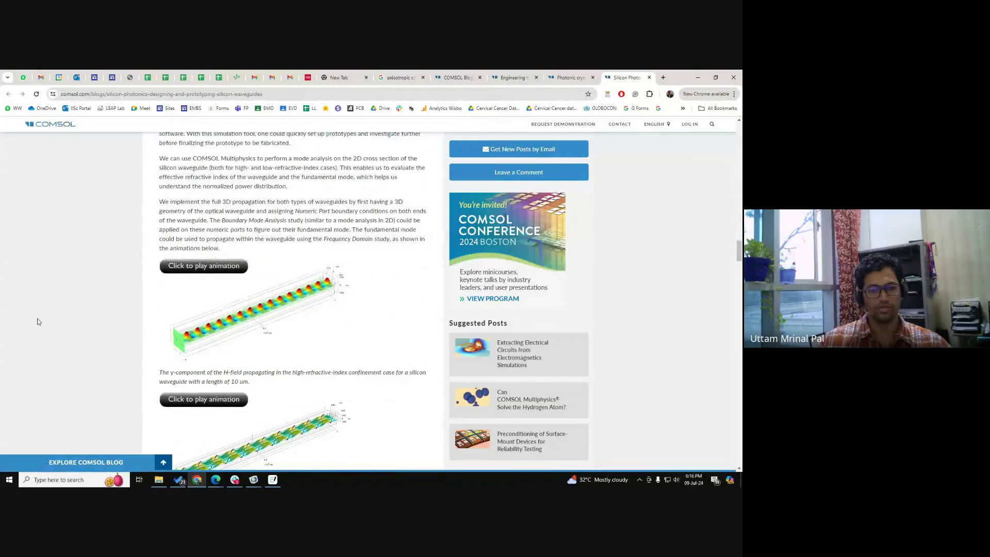
scroll(38, 320, "down", 1)
left_click(263, 292)
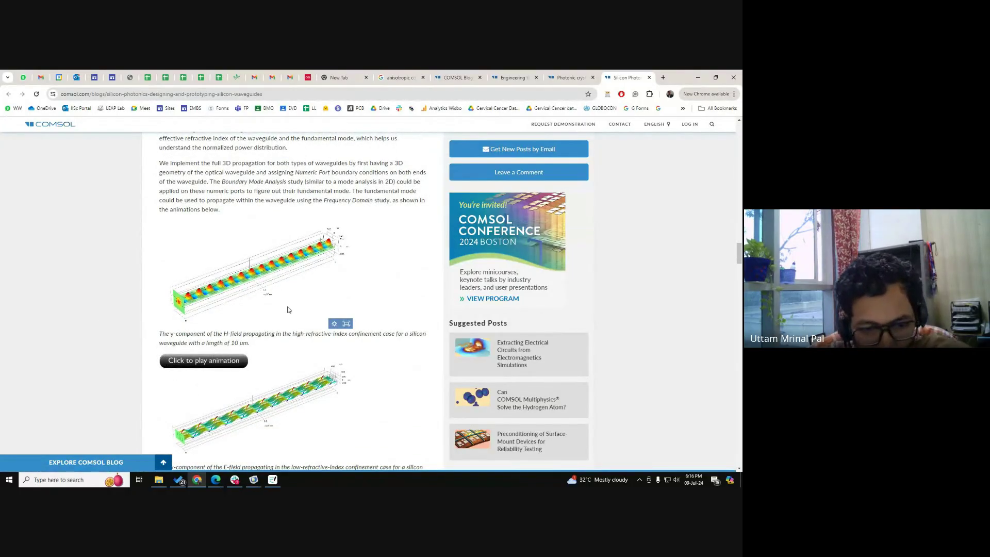
left_click(342, 323)
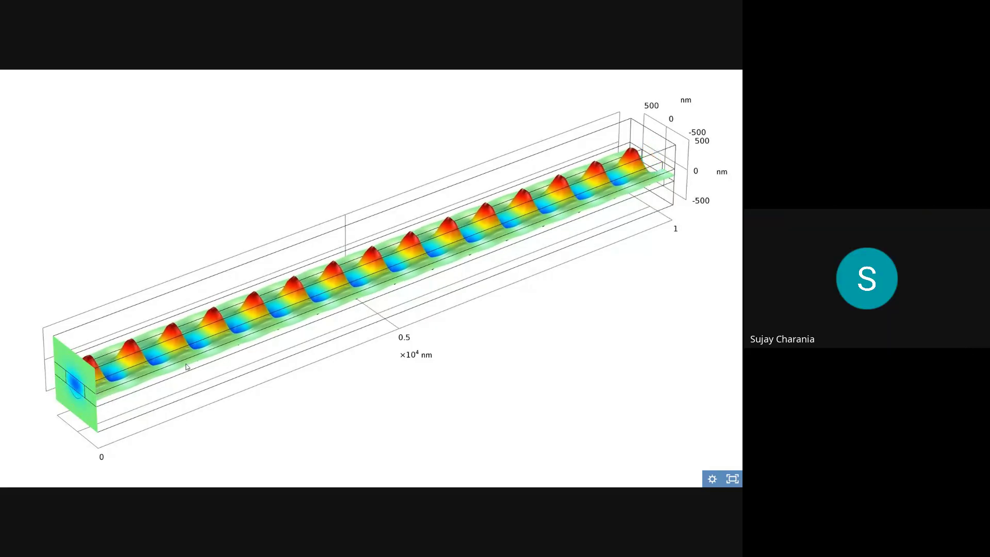
key("Escape")
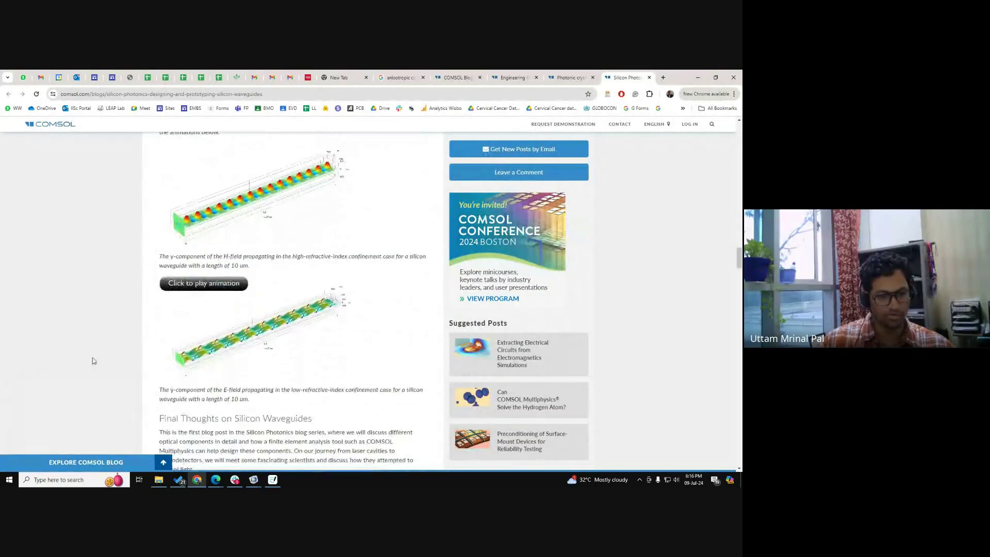
Step: Play the E-field animation of the low-refractive-index waveguide case and view it in full screen
left_click(232, 338)
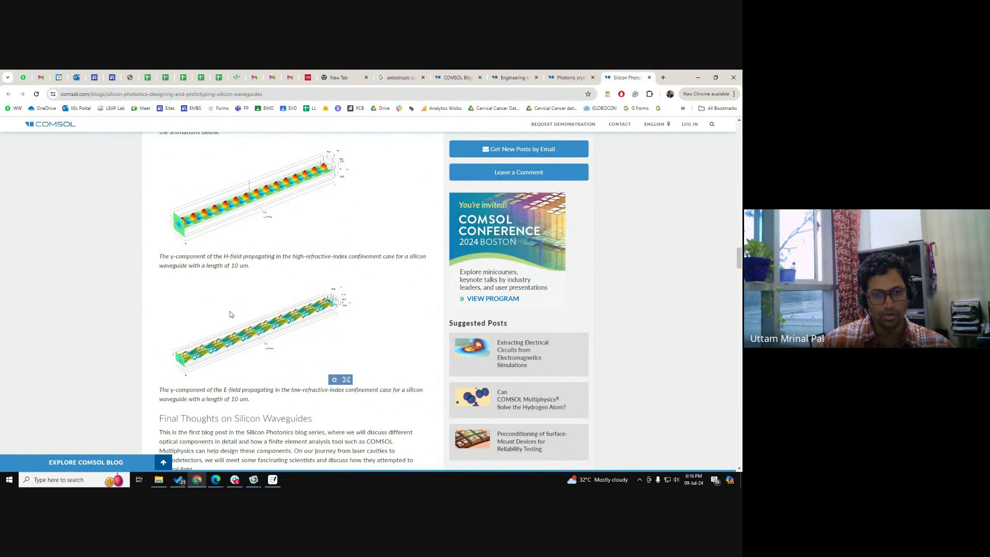
left_click(347, 380)
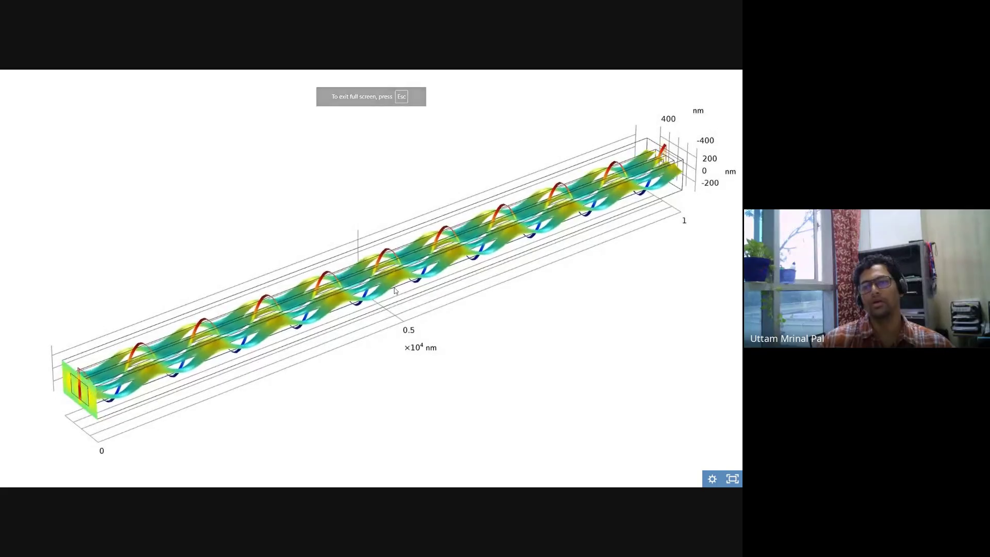
key("Escape")
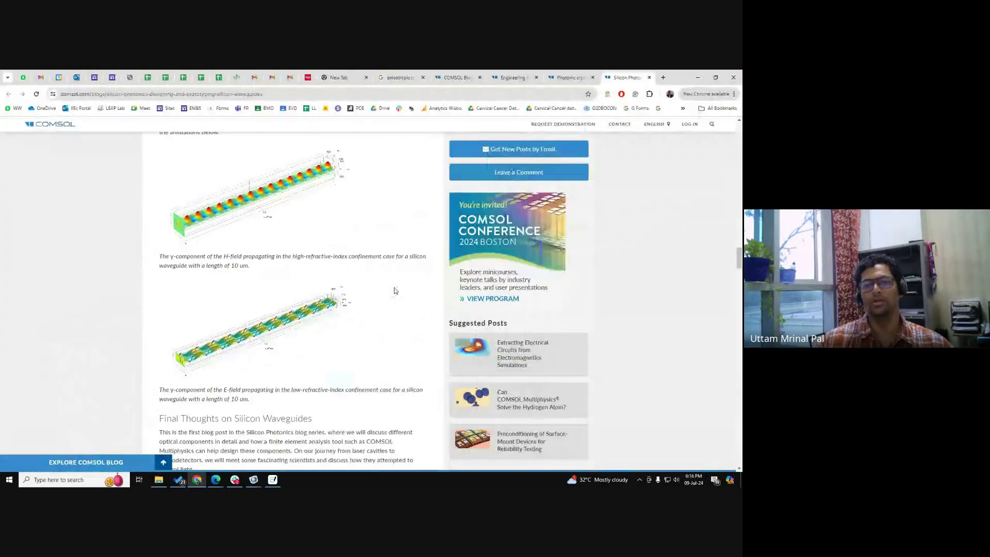
Step: Copy the silicon waveguide article's URL and send it to the participants in the Google Meet chat
left_click(227, 94)
key("ctrl+c")
left_click(125, 269)
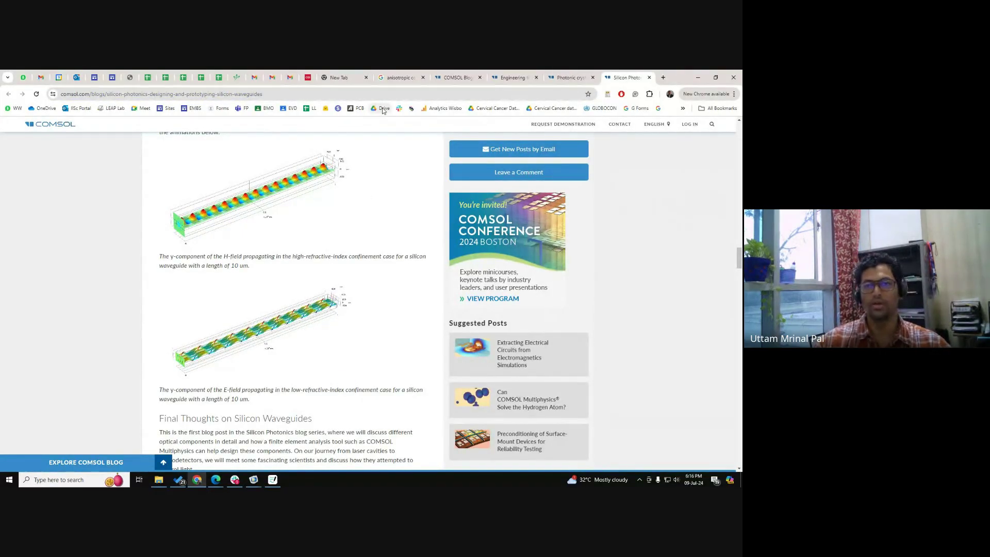
mouse_move(216, 481)
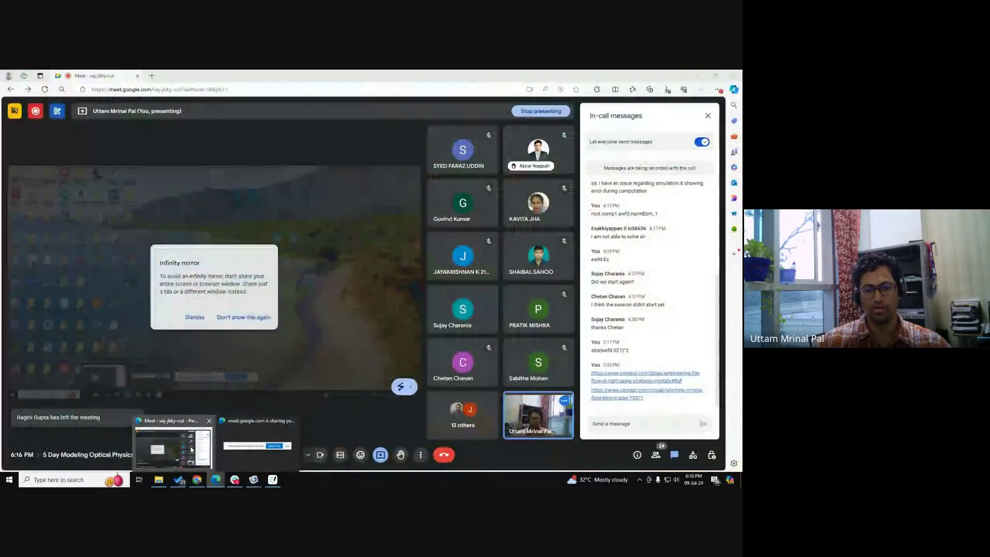
left_click(172, 442)
left_click(627, 427)
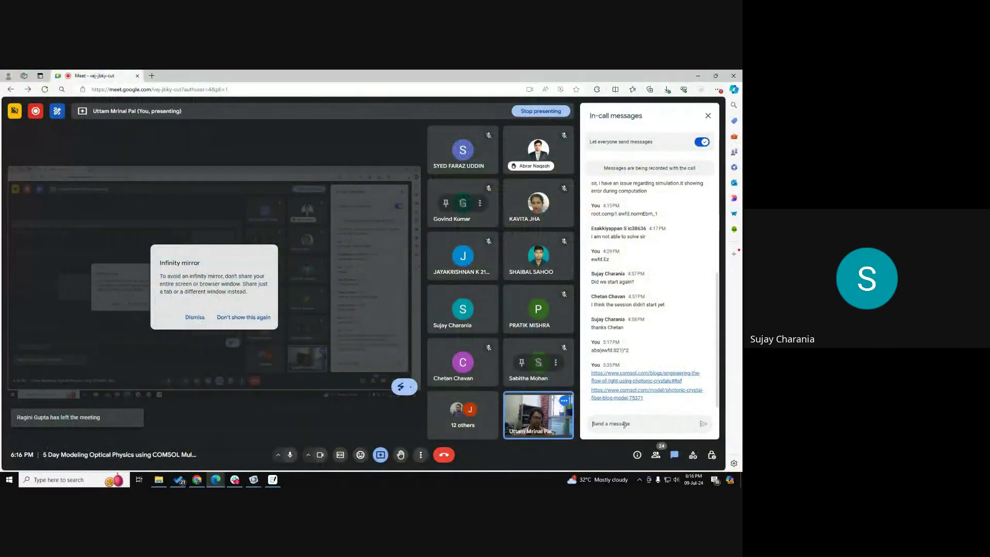
key("ctrl+v")
key("Return")
left_click(700, 77)
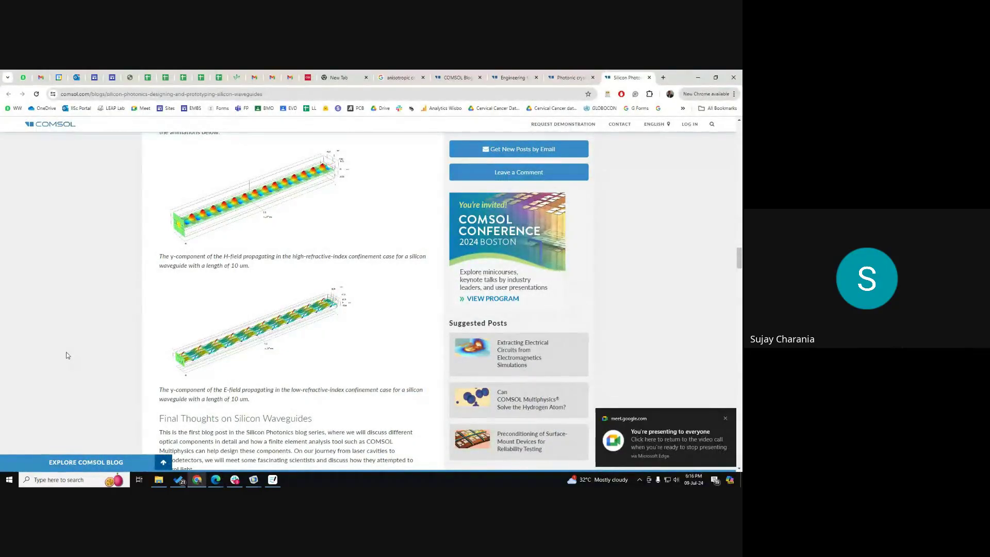
Step: Return to the Google Meet call and stop presenting the screen
mouse_move(215, 480)
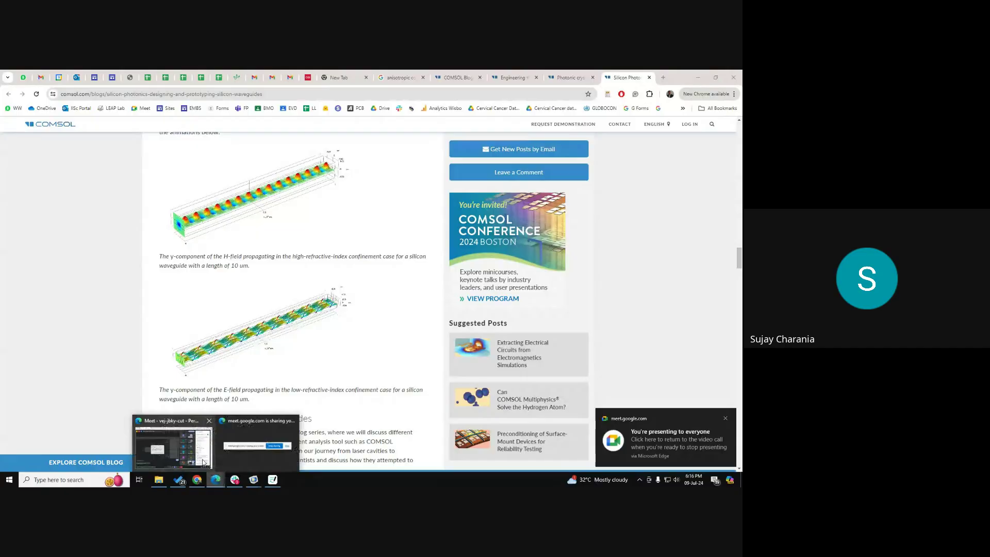
left_click(203, 463)
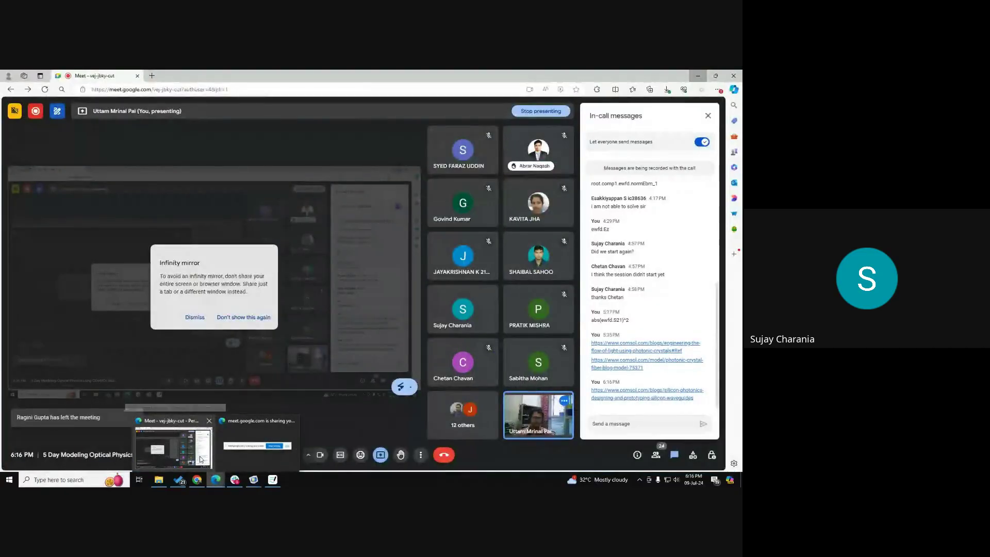
left_click(381, 455)
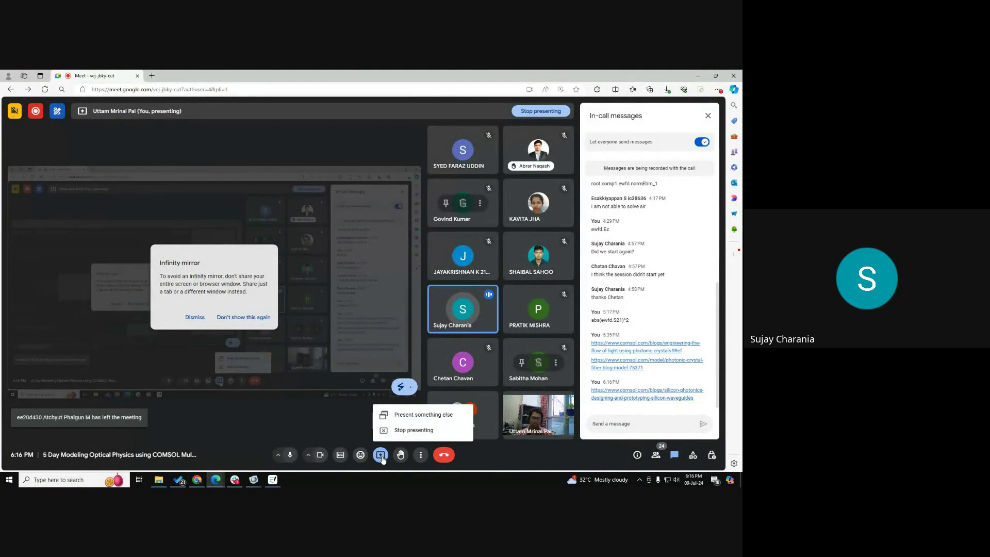
left_click(401, 431)
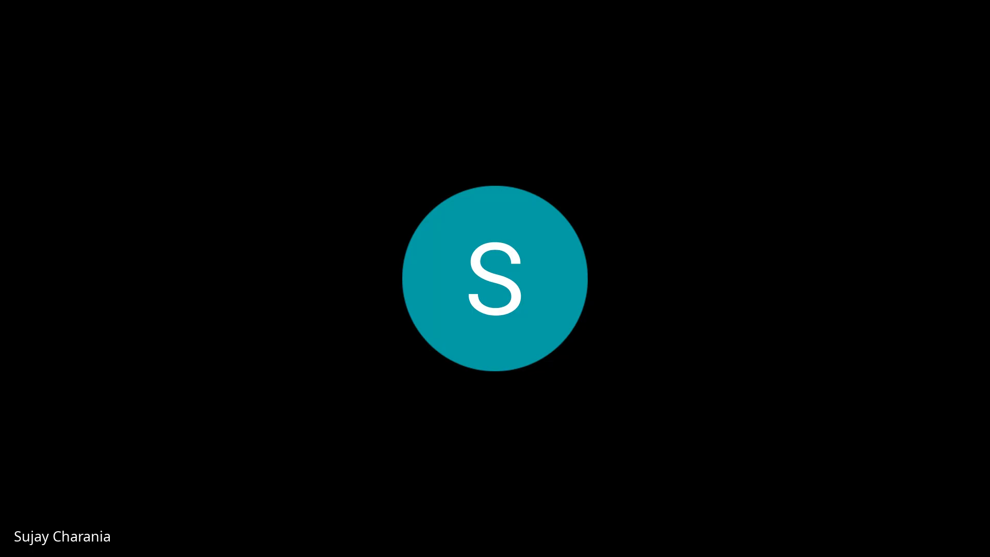
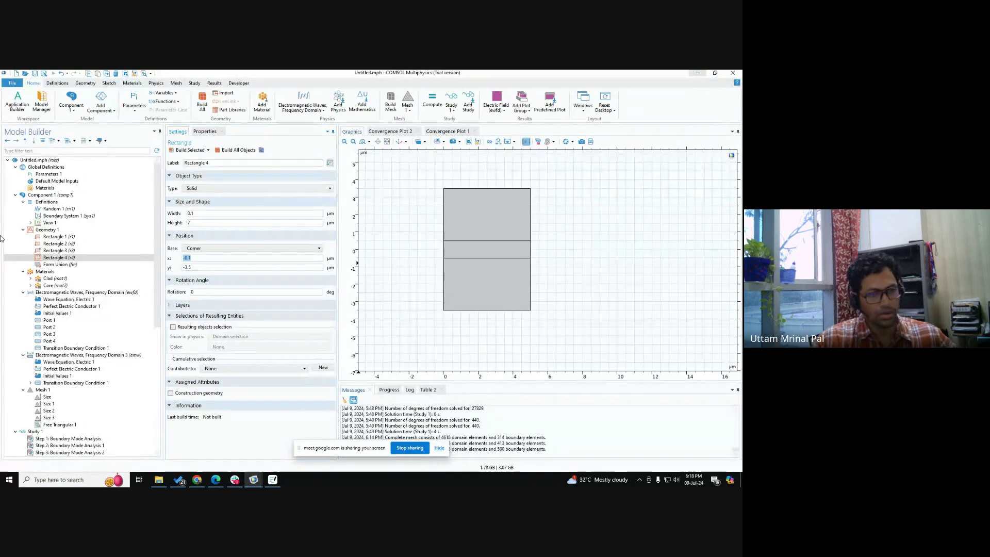
Step: Build all geometry objects, including Rectangle 3 and Rectangle 4, and inspect the thin strip beside the waveguide in COMSOL
left_click(58, 250)
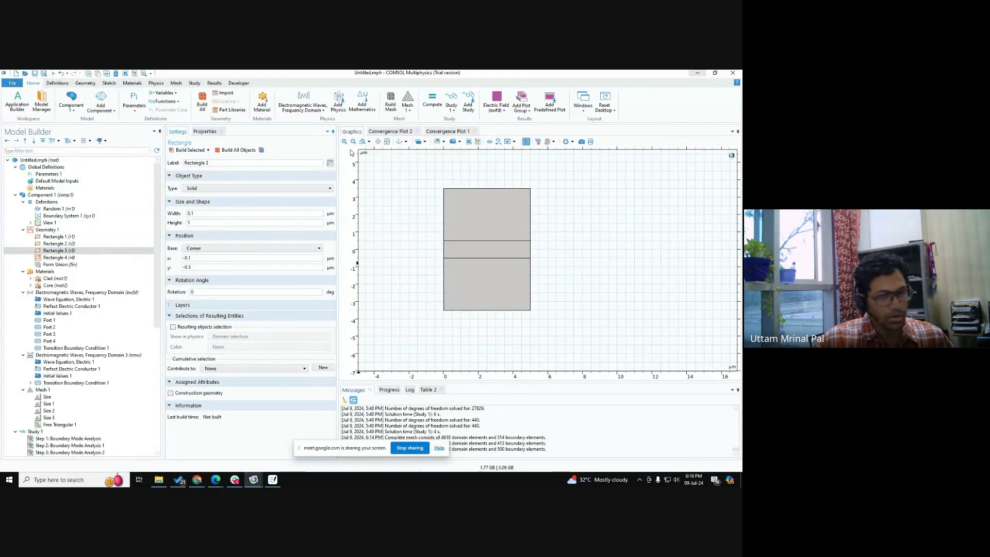
left_click(239, 150)
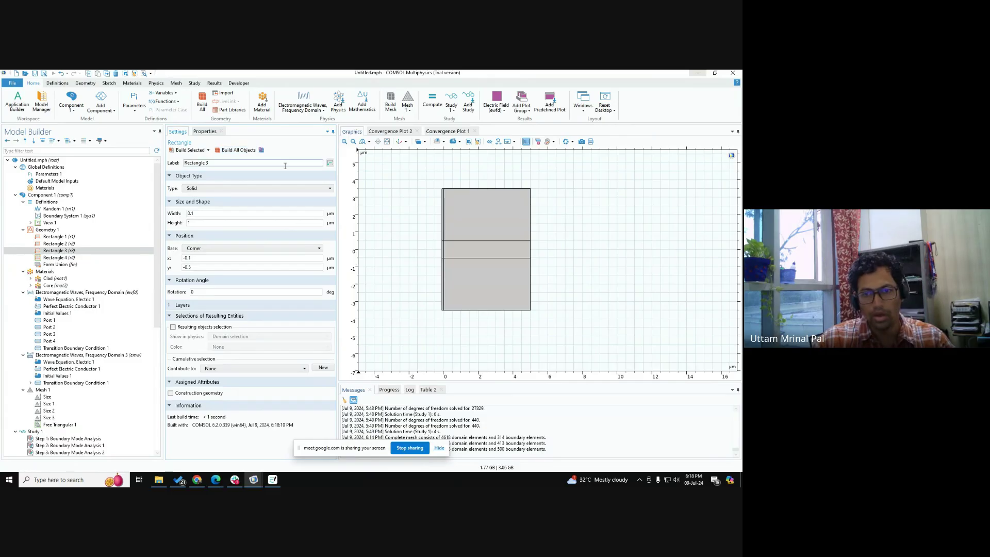
scroll(434, 265, "up", 5)
scroll(434, 265, "down", 2)
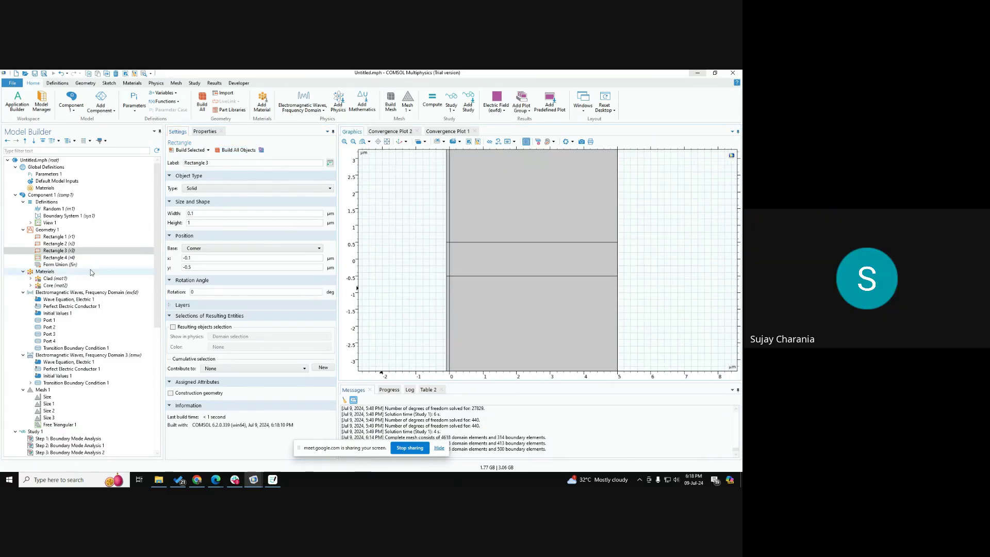
Step: Add a Move transform for Rectangle 4 with a y displacement of 0.1 µm and build all geometry objects
left_click(47, 229)
right_click(50, 230)
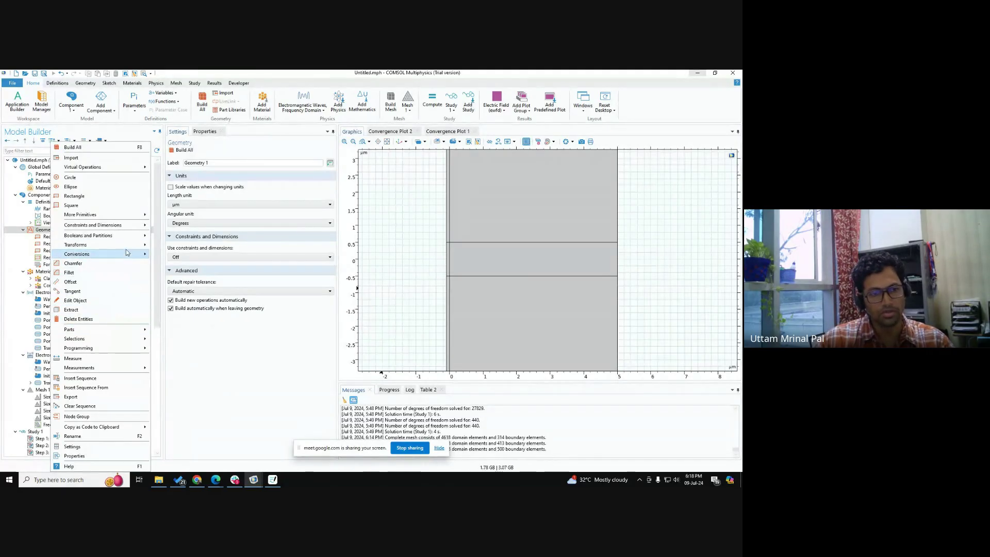
mouse_move(126, 248)
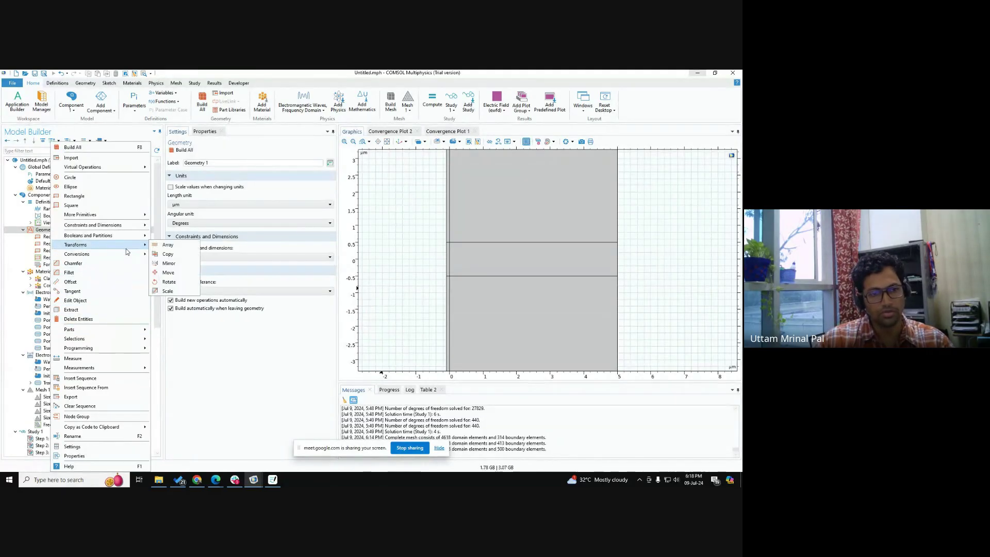
left_click(169, 272)
left_click(448, 218)
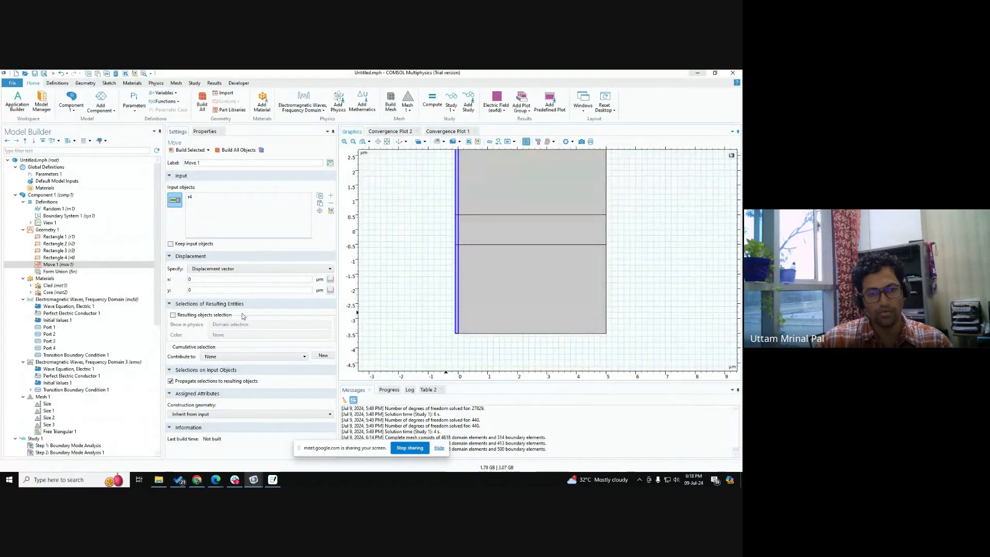
double_click(197, 291)
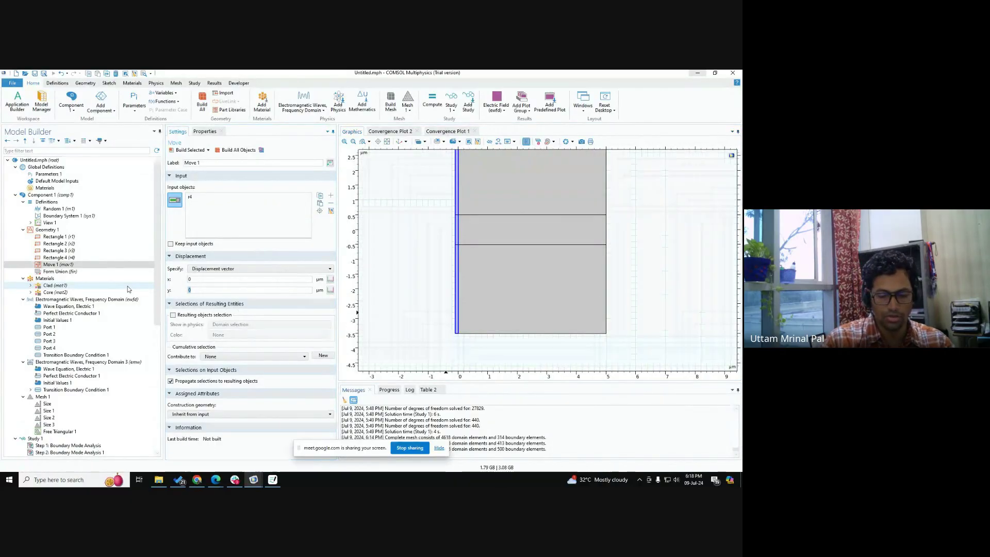
left_click(238, 150)
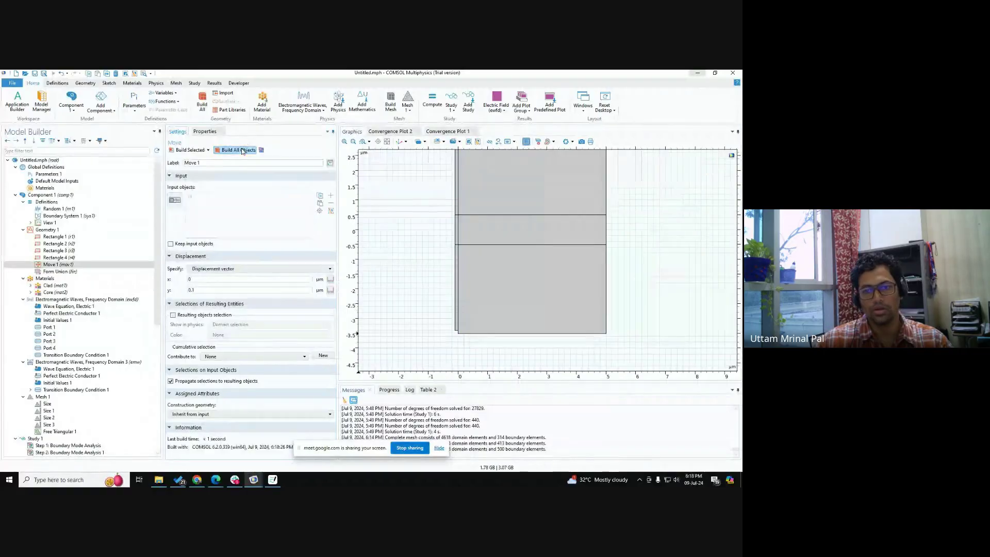
middle_click_drag(462, 245, 427, 273)
right_click_drag(427, 272, 398, 251)
Step: Remove the core segment of the thin side strip (domain 2) from the Clad material and assign it to Core
left_click(52, 286)
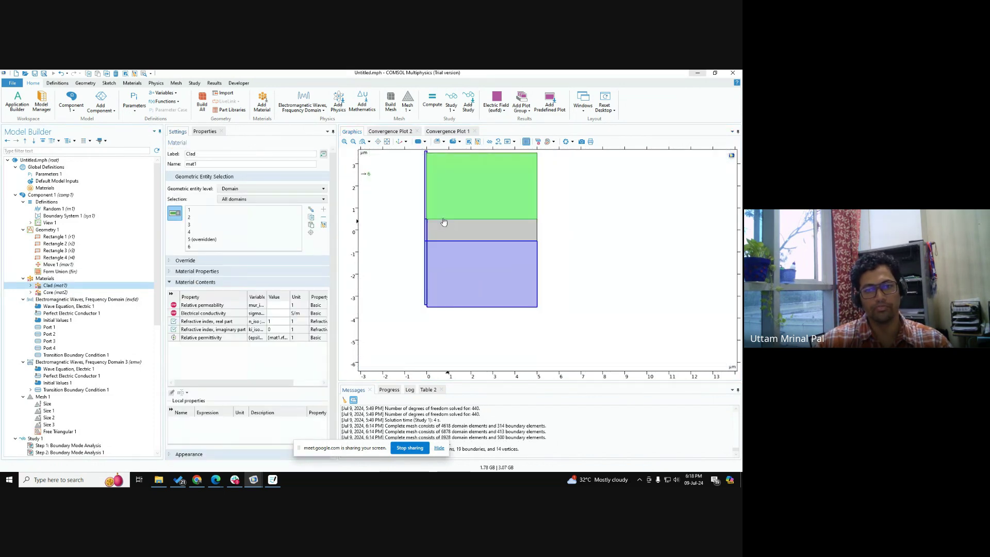
left_click(55, 292)
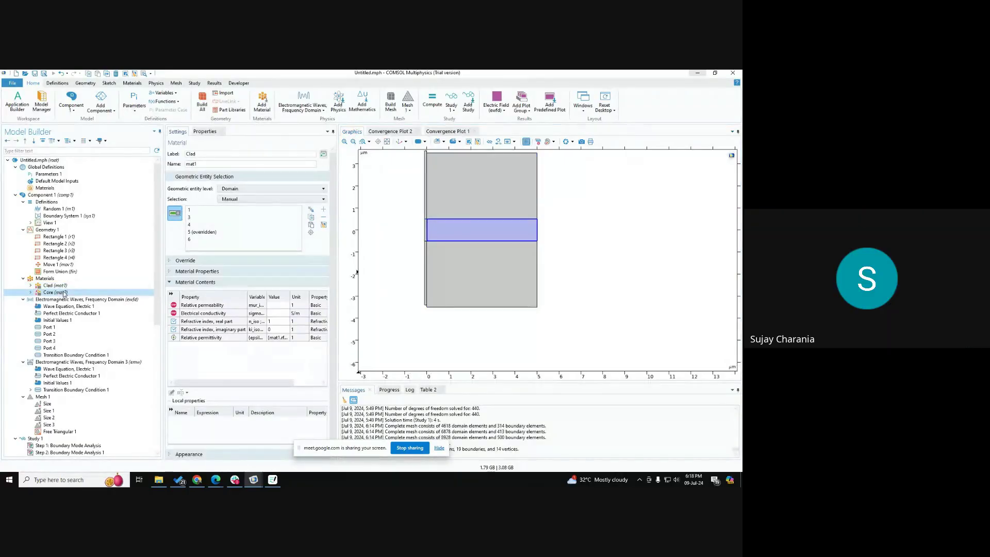
scroll(410, 248, "down", 1)
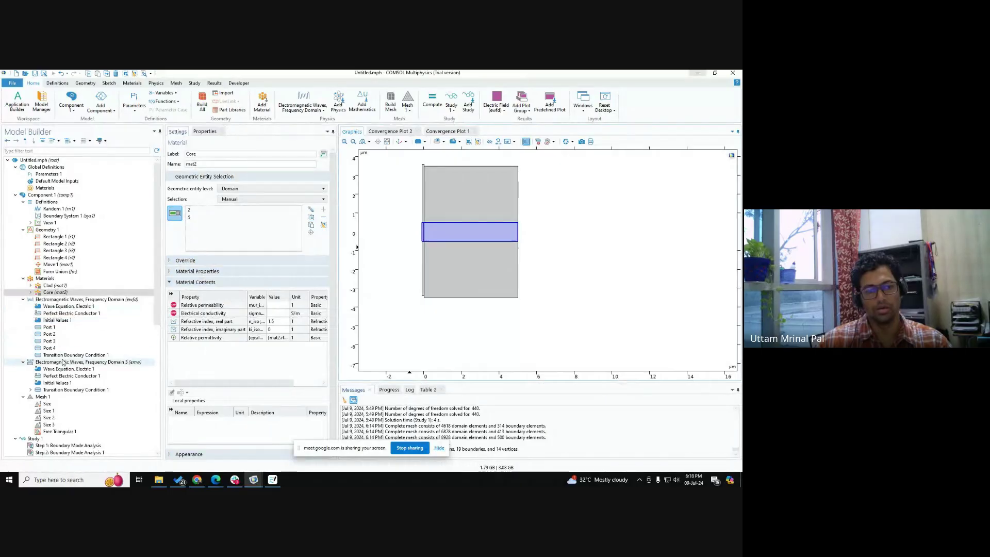
Step: Delete Port 3 and Port 4 from the first Electromagnetic Waves, Frequency Domain interface
left_click(50, 342)
left_click(56, 349, "ctrl")
key("Delete")
key("Return")
Step: Delete the second Electromagnetic Waves, Frequency Domain interface and set Mesh 1 to a physics-controlled mesh
left_click(59, 349)
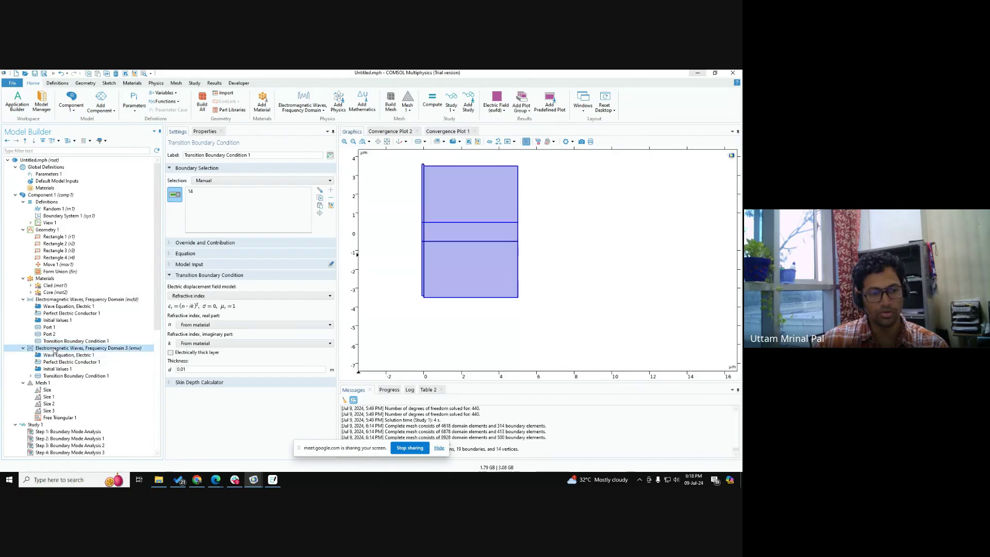
key("Delete")
key("Return")
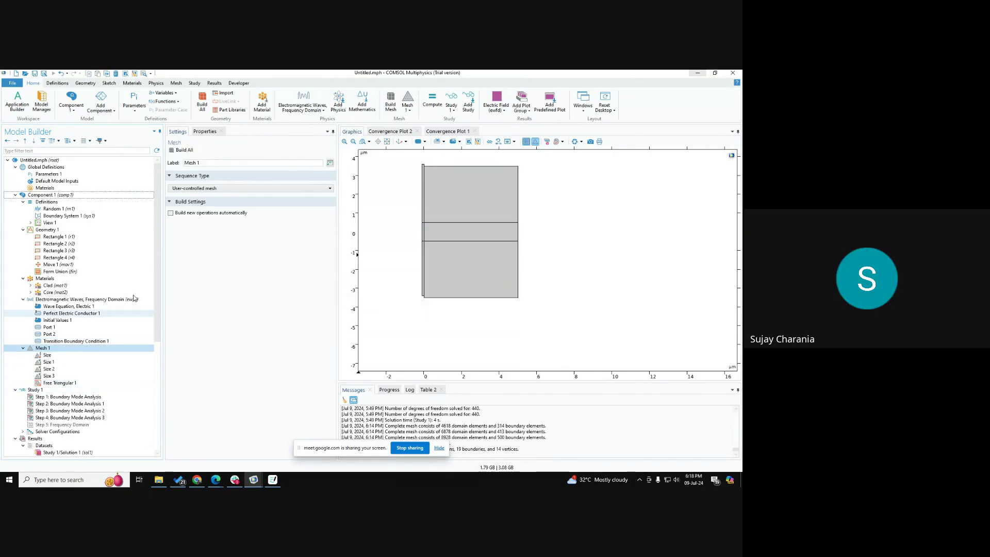
left_click(232, 189)
left_click(206, 204)
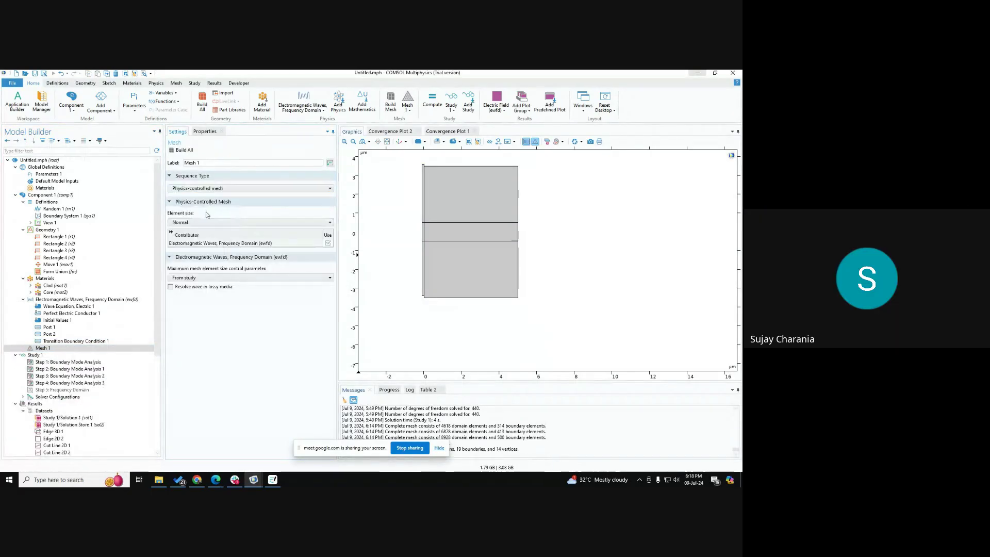
Step: Delete the Boundary Mode Analysis 2 and 3 steps from Study 1 and enable the Frequency Domain step
left_click(59, 376)
key("Delete")
key("Return")
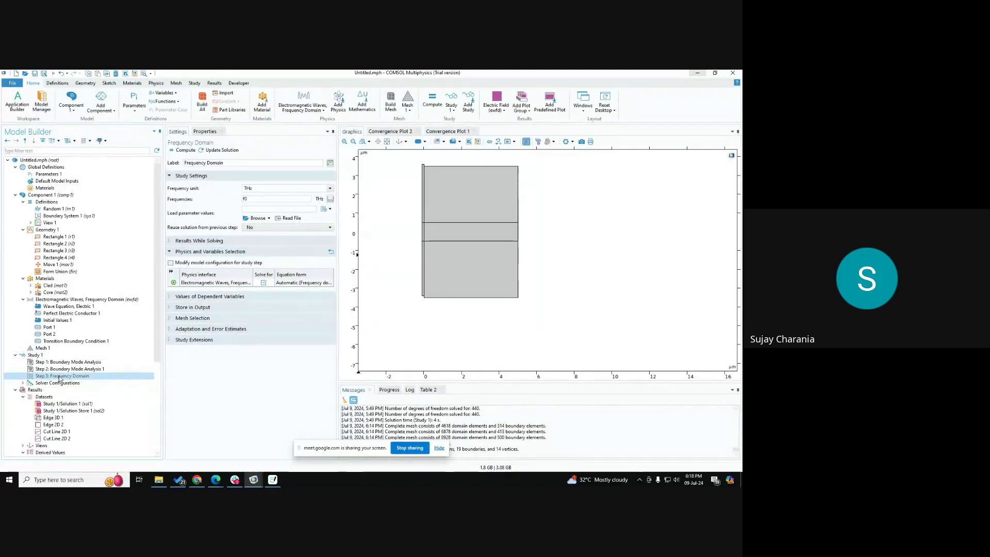
right_click(60, 378)
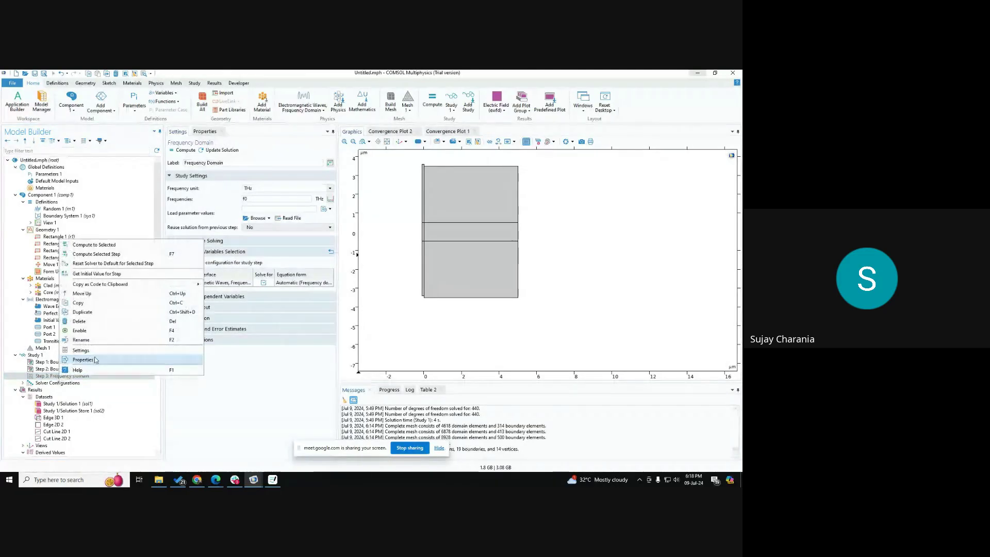
left_click(95, 332)
Step: Examine how the thin side strip lines up with the core and cladding edges of the waveguide
scroll(402, 215, "up", 5)
scroll(376, 209, "down", 4)
left_click_drag(389, 226, 407, 236)
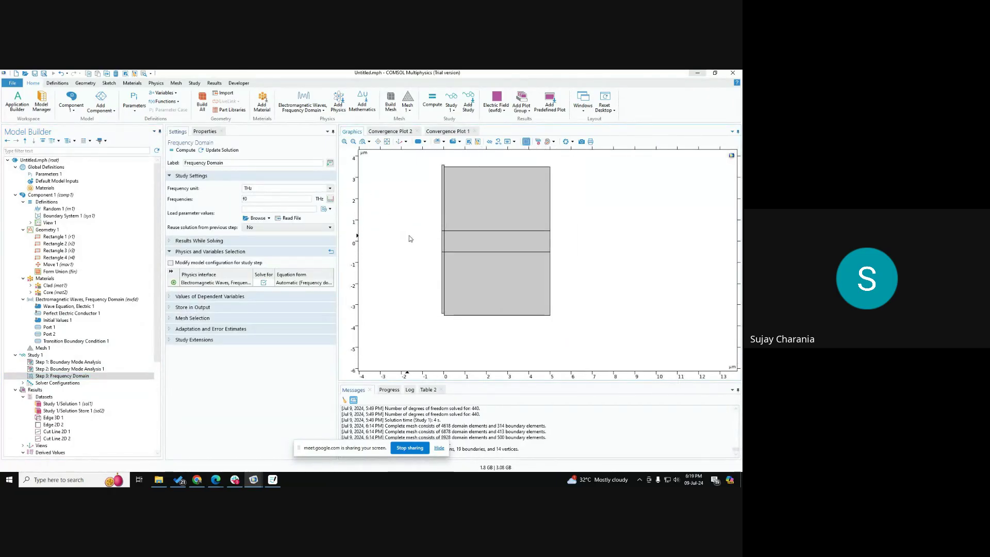
scroll(409, 234, "up", 8)
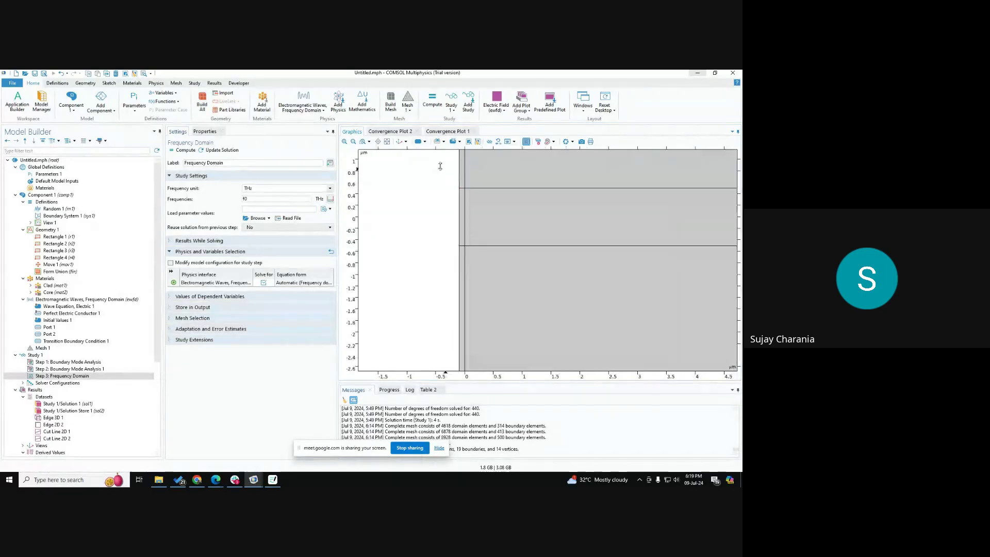
scroll(392, 210, "down", 7)
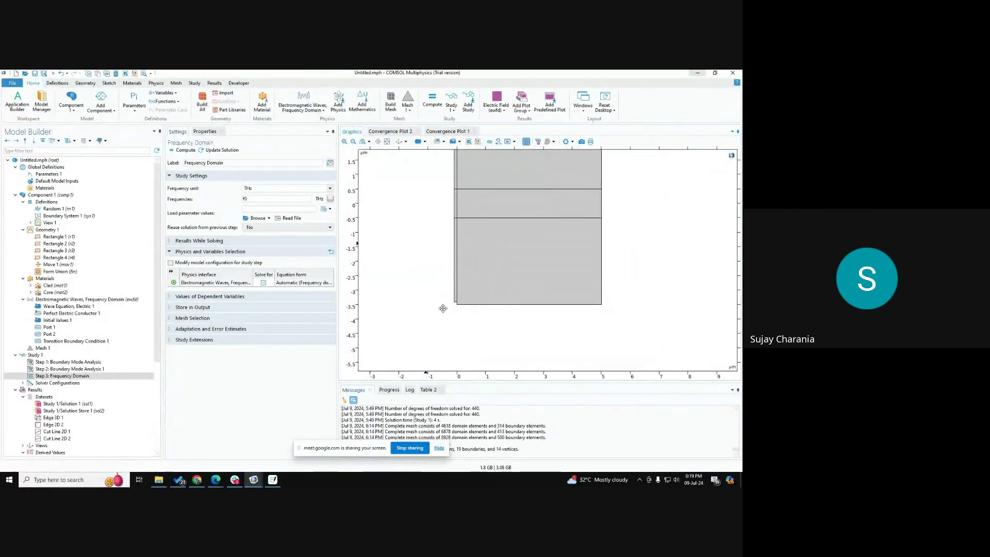
left_click_drag(444, 308, 423, 380)
scroll(379, 224, "up", 6)
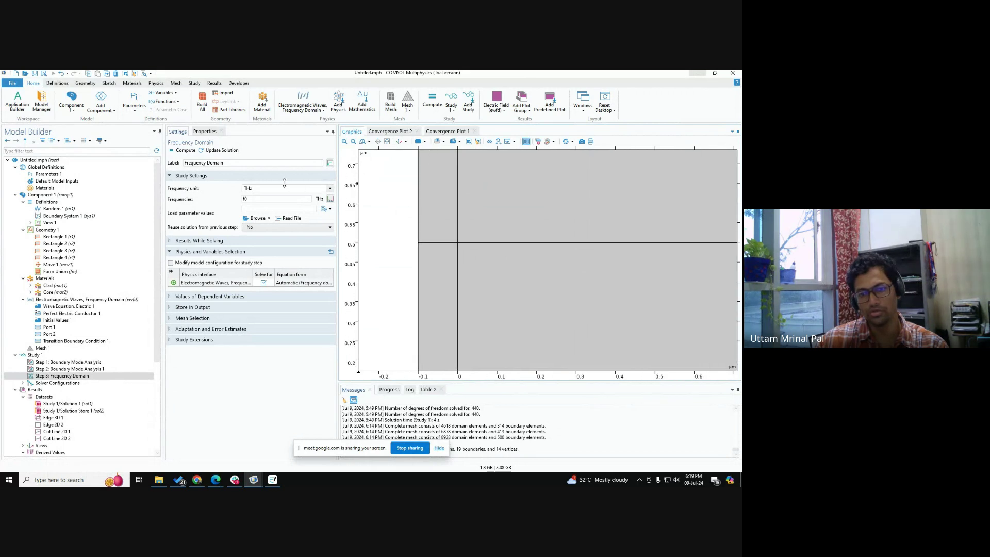
scroll(379, 224, "down", 4)
scroll(379, 224, "up", 5)
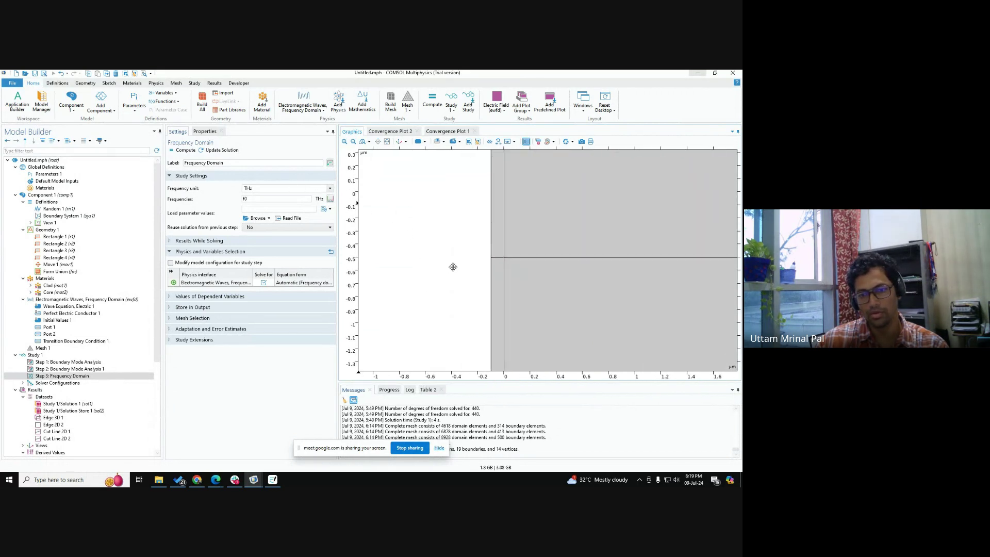
scroll(376, 222, "down", 3)
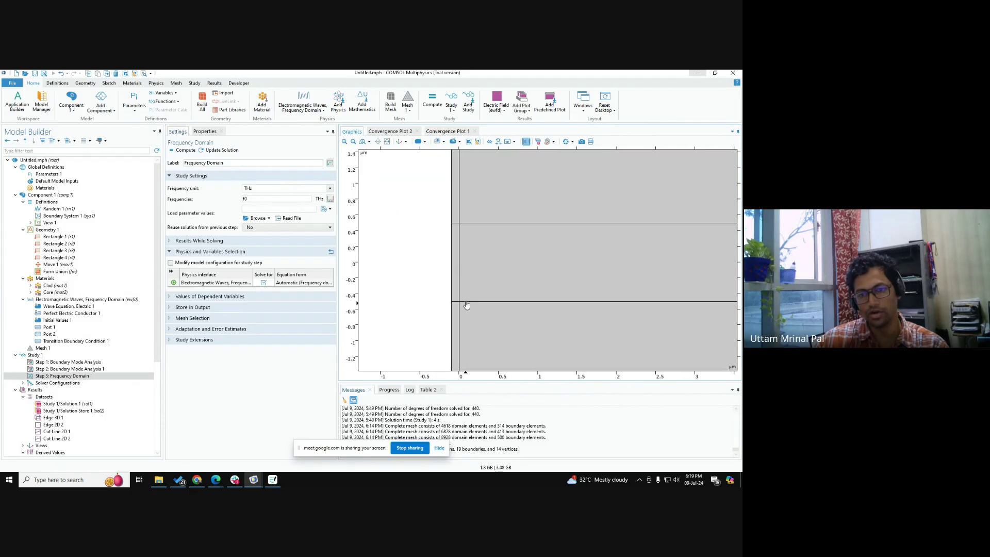
Step: Inspect Move 1, Rectangle 3 and Rectangle 4, building the geometry up to each of the two rectangles
left_click(52, 264)
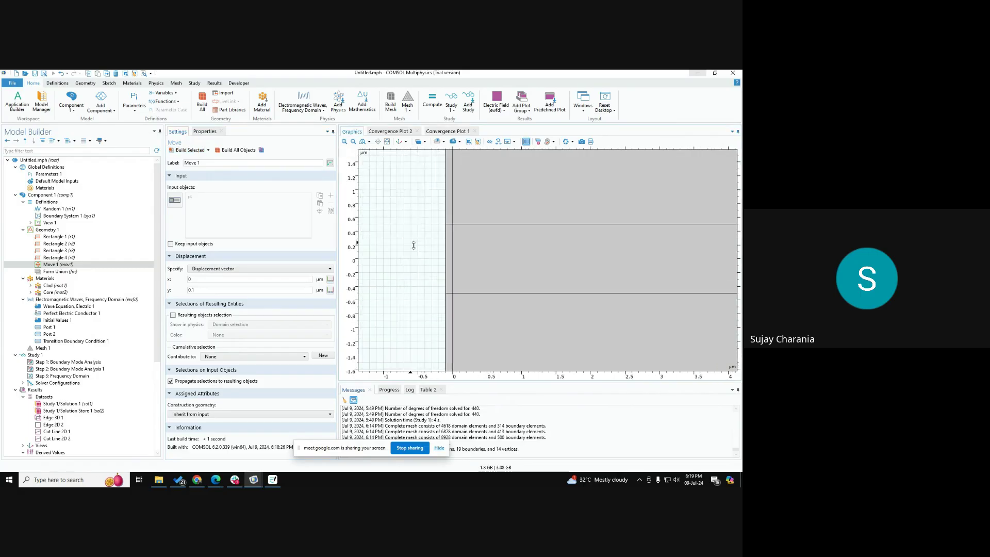
scroll(438, 299, "down", 4)
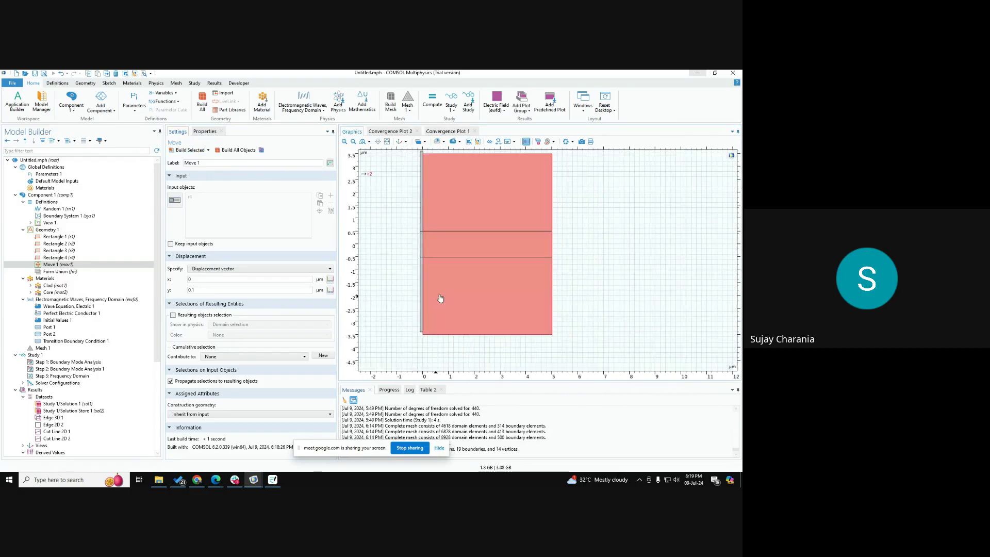
left_click(57, 251)
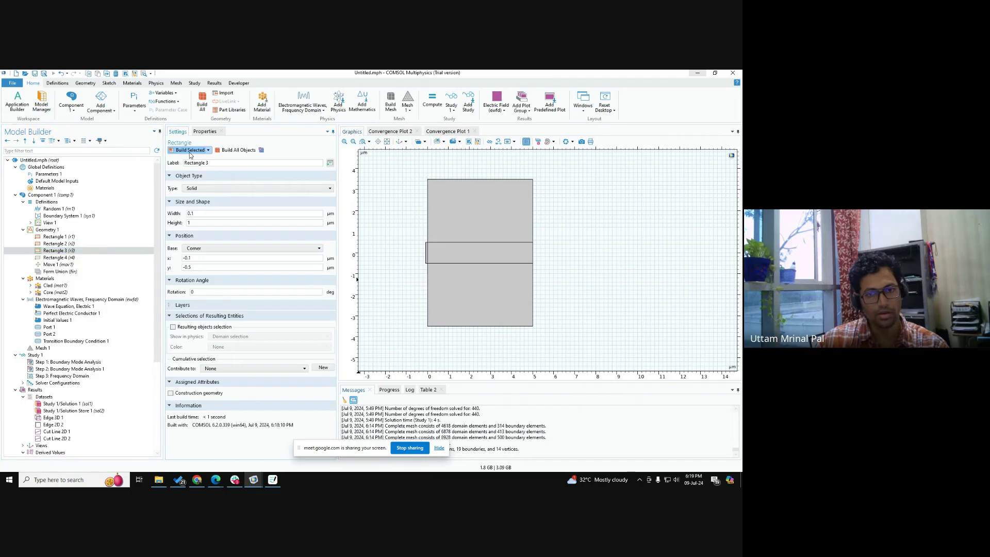
scroll(428, 261, "up", 3)
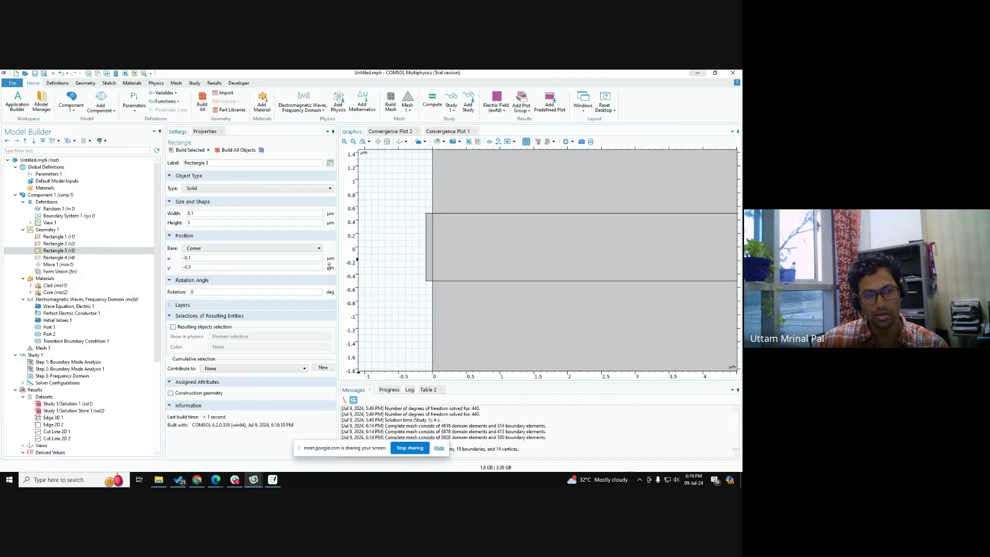
left_click(58, 258)
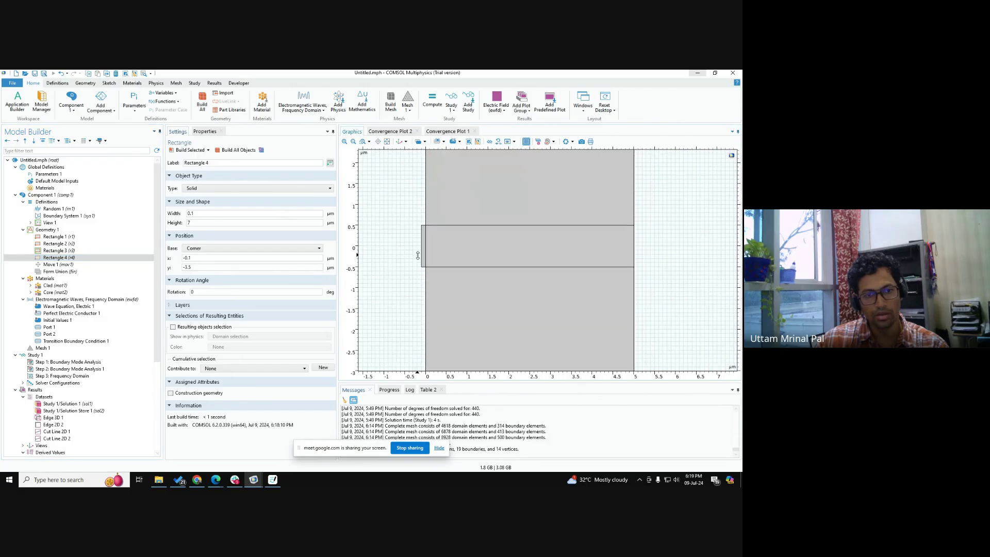
left_click(178, 153)
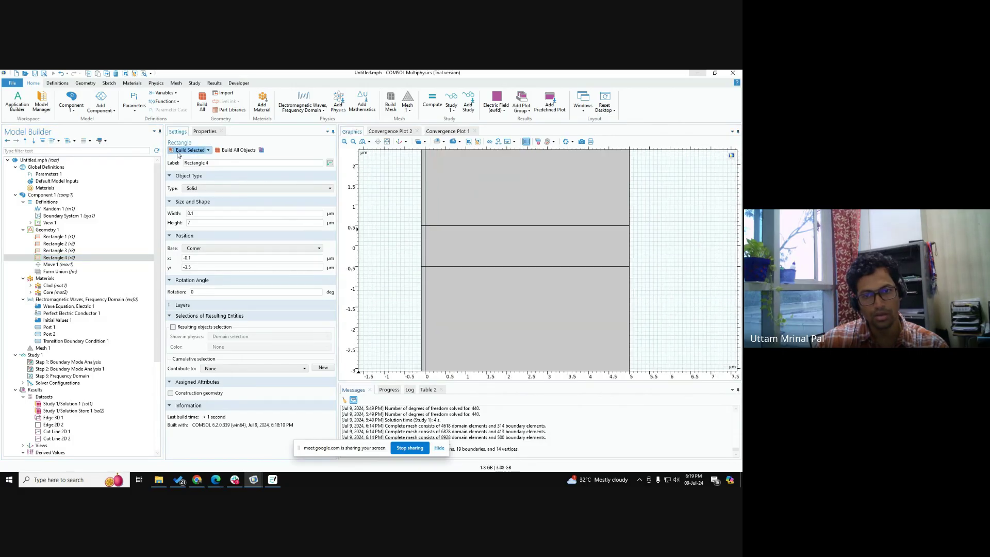
Step: Set Rectangle 3's y position to -0.4 µm and build it to offset the core strip
left_click(57, 251)
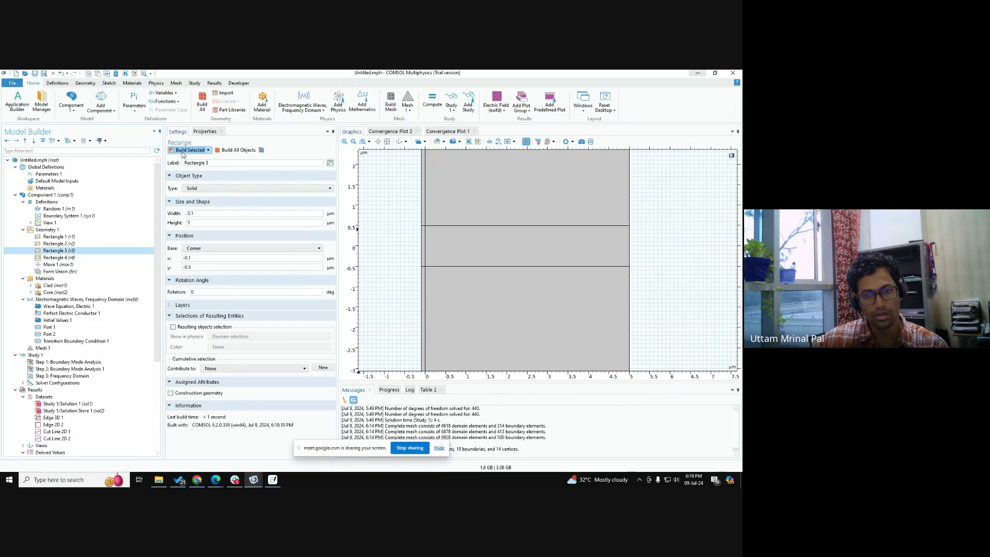
scroll(405, 238, "up", 3)
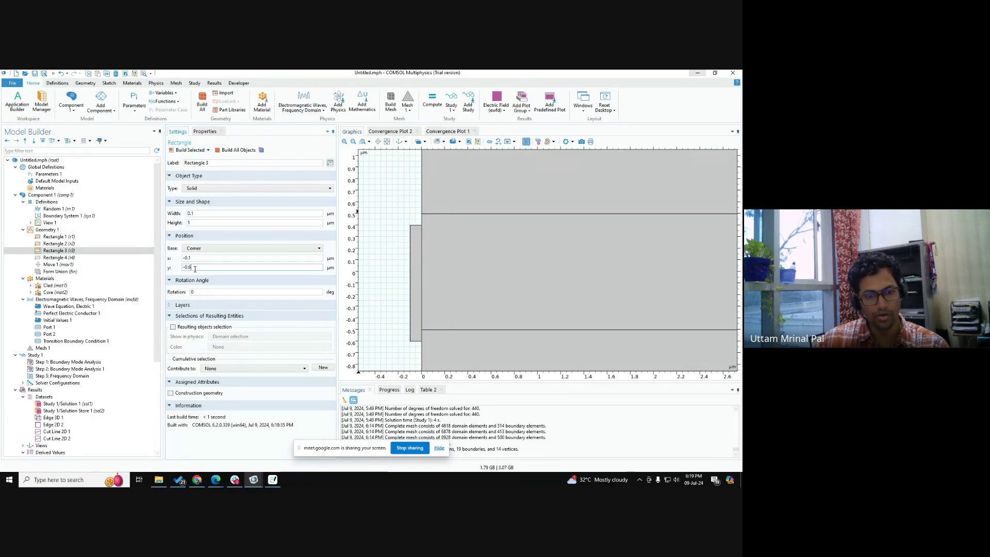
left_click(190, 150)
left_click(195, 266)
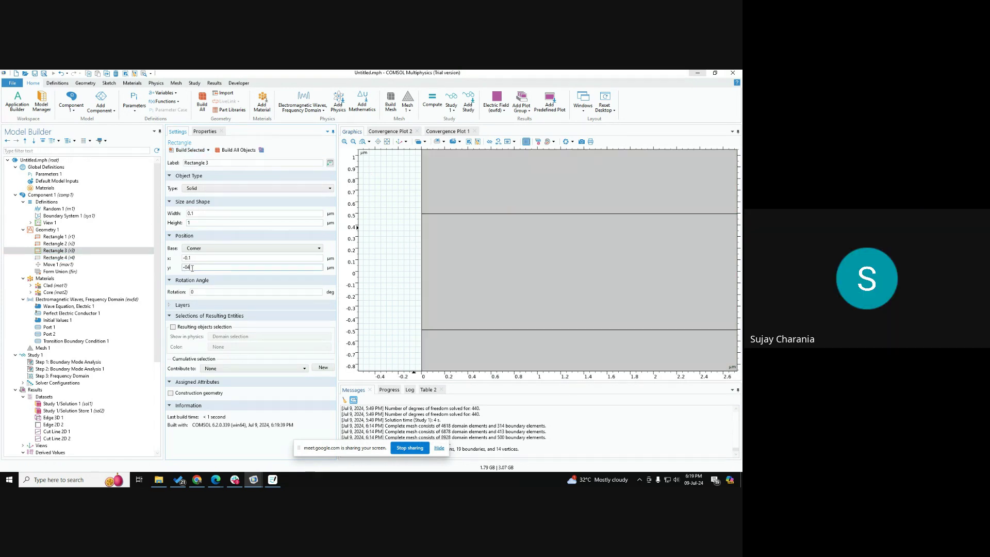
type(".")
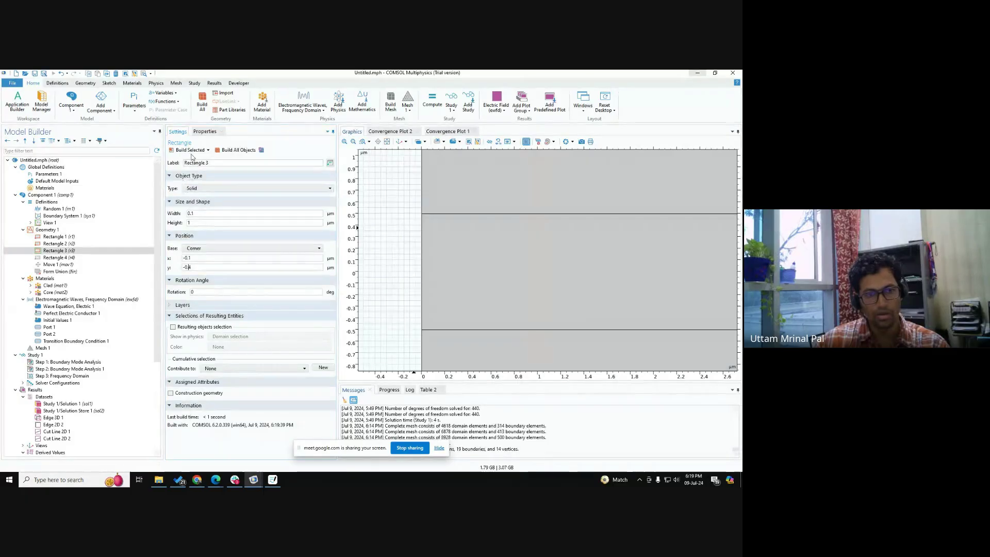
left_click(191, 150)
Step: Set Rectangle 4's y position to -3.4 µm and build it
left_click(67, 258)
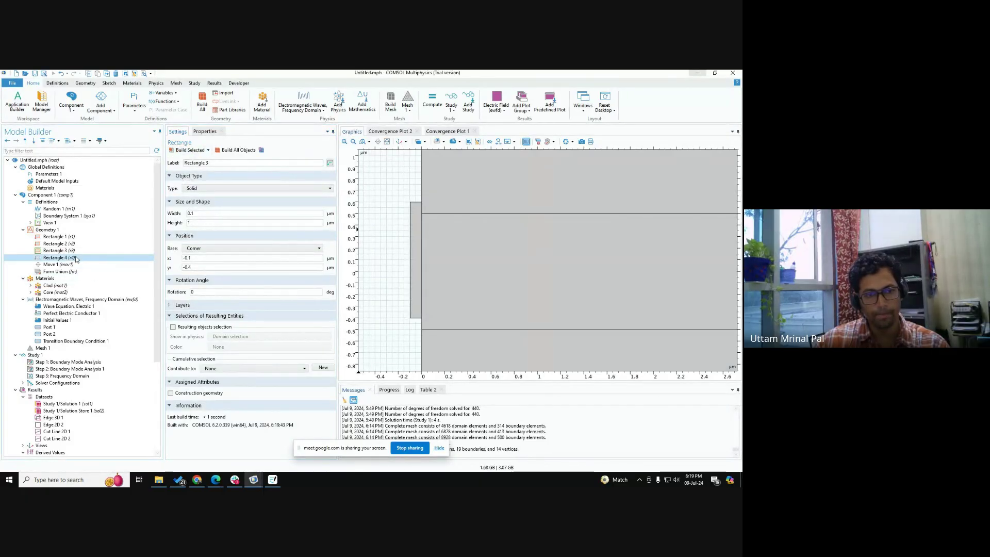
type("4")
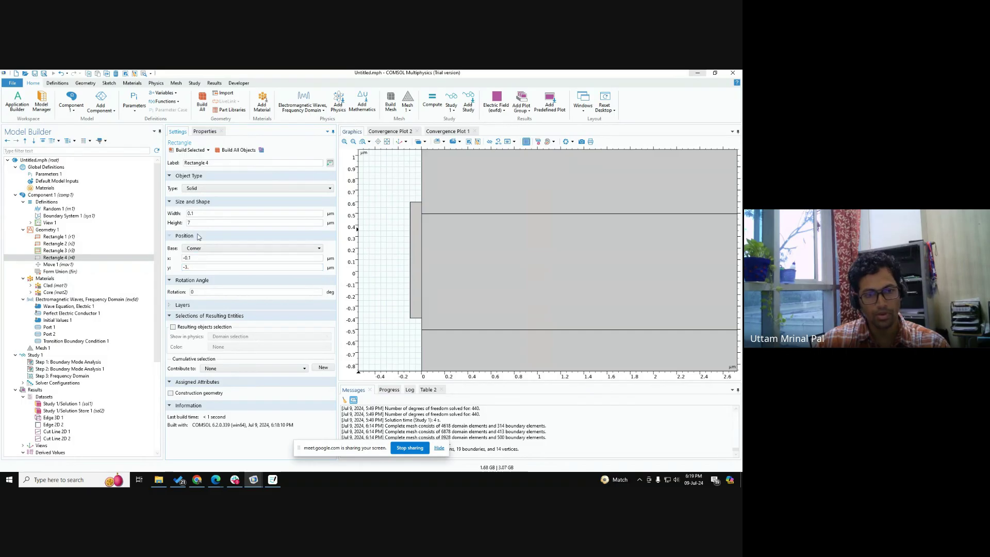
left_click(190, 150)
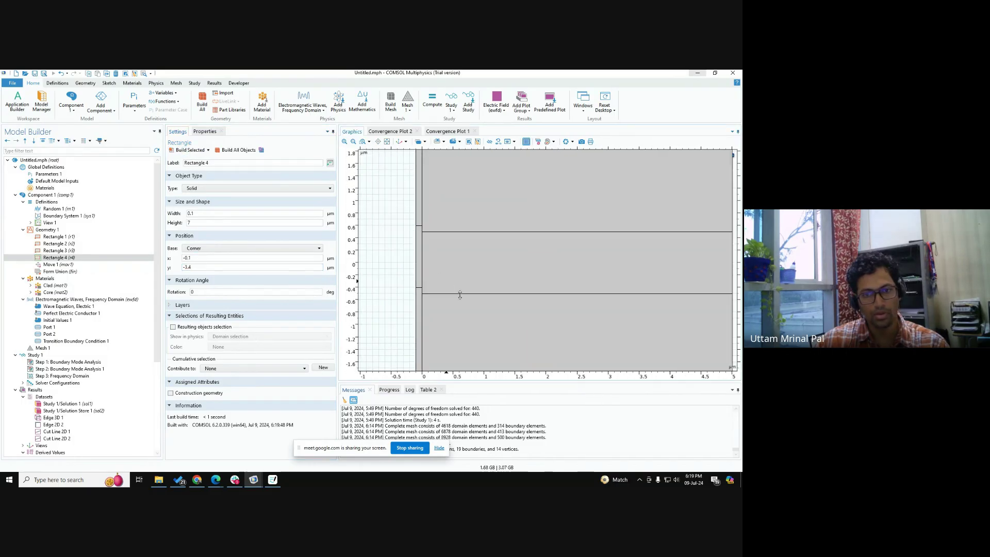
Step: Disable the Move 1 transform and rebuild all geometry objects
right_click(57, 265)
left_click(79, 367)
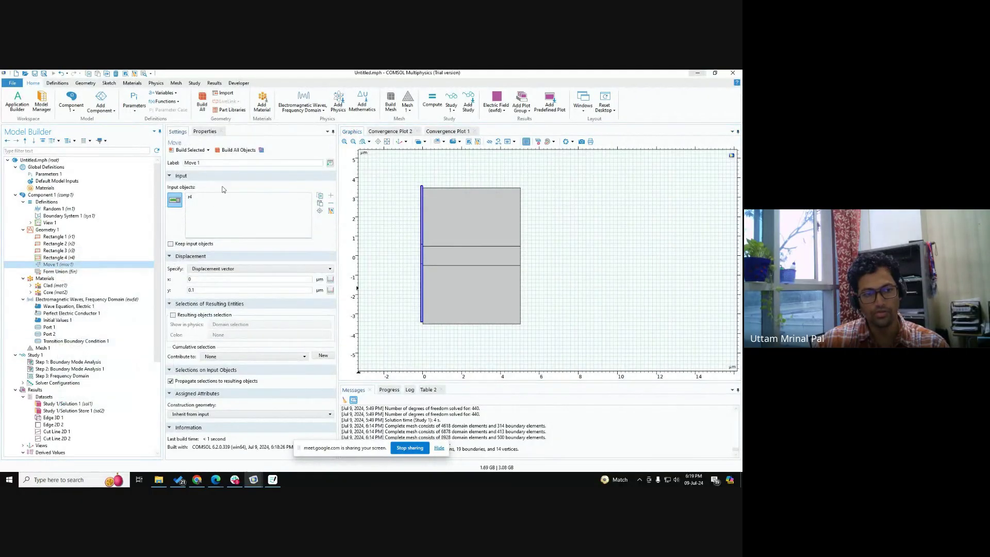
left_click(237, 151)
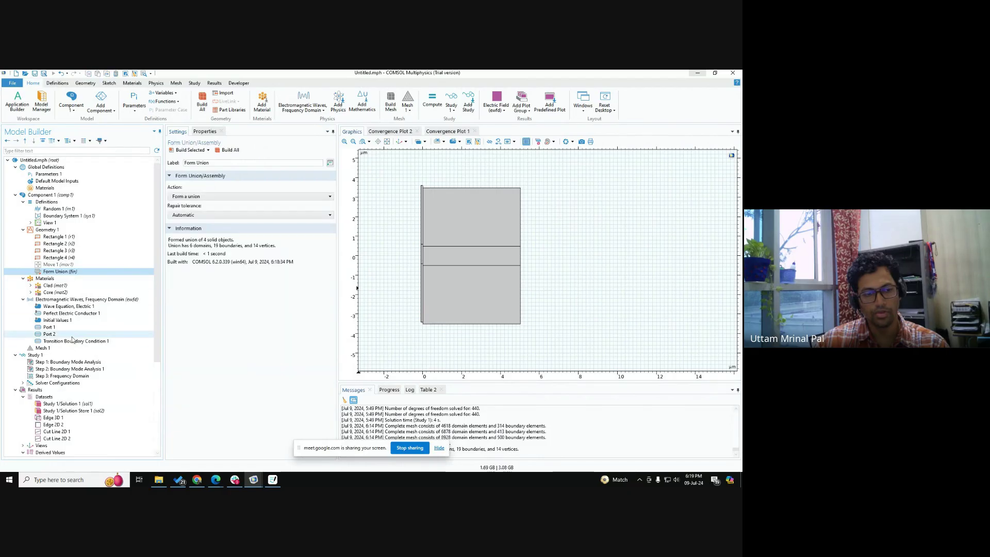
Step: Clear Port 1's boundary selection and reselect the outer edge of the thin input section
left_click(49, 327)
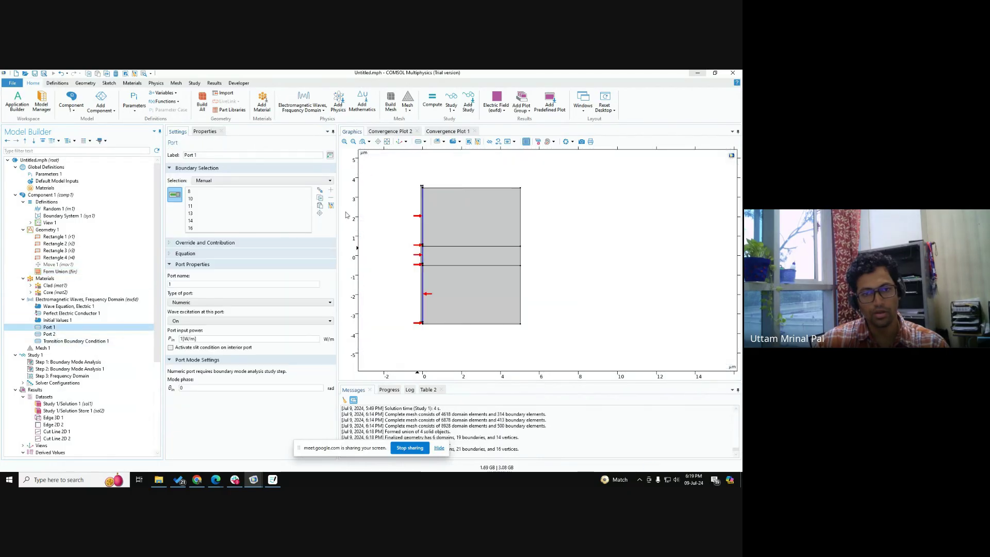
scroll(421, 248, "up", 3)
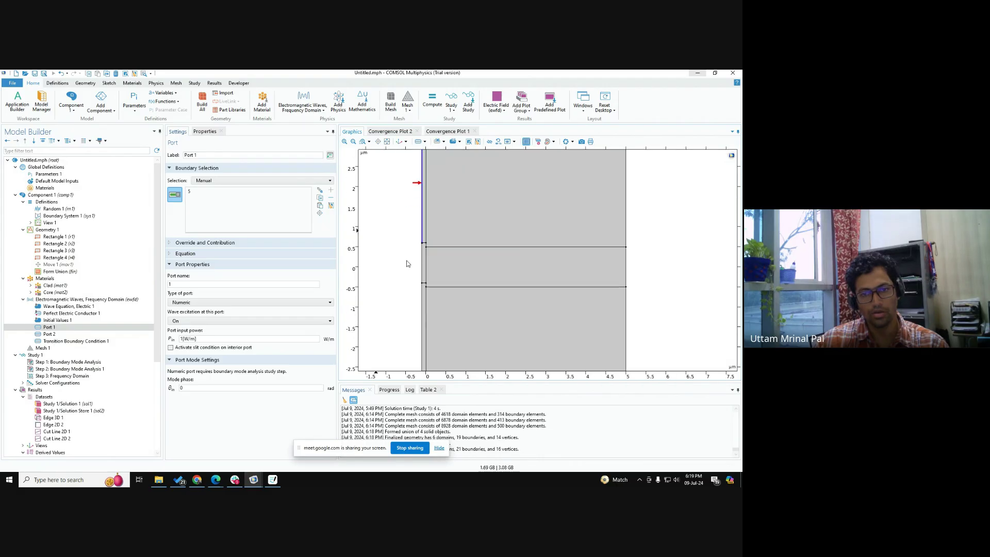
Step: Set Rectangle 3's y position to -0.45 µm and Rectangle 4's to -3.45 µm, and rebuild the geometry
left_click(58, 250)
left_click(199, 267)
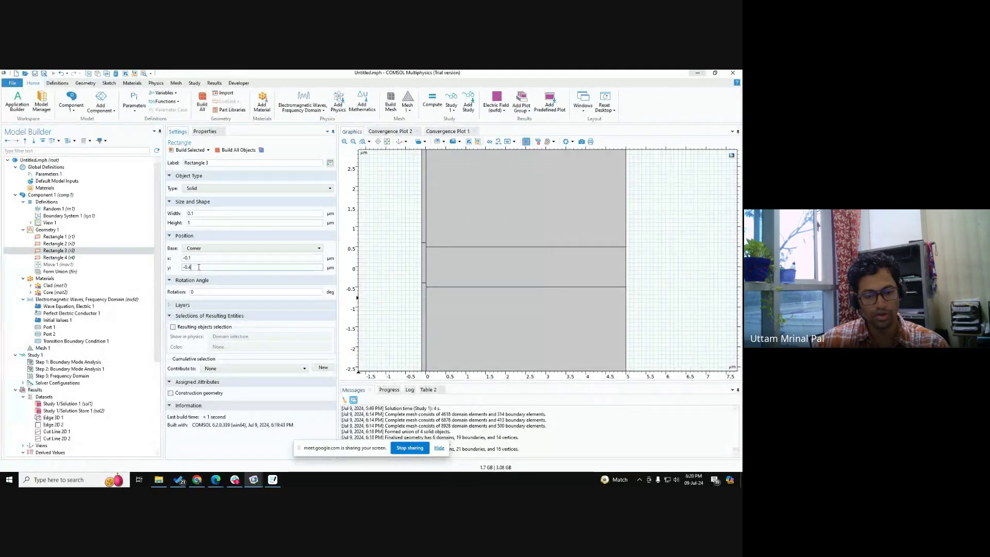
type("4")
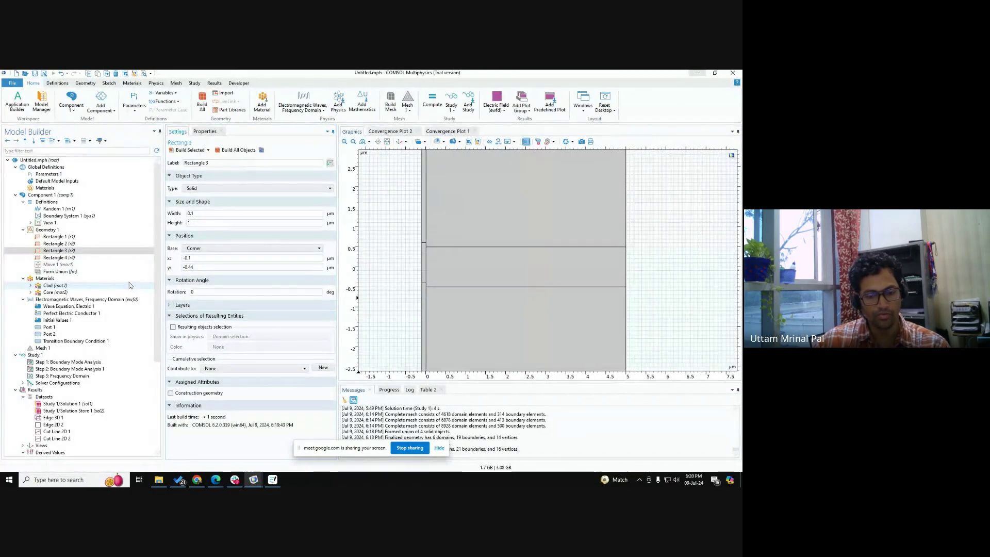
left_click(69, 257)
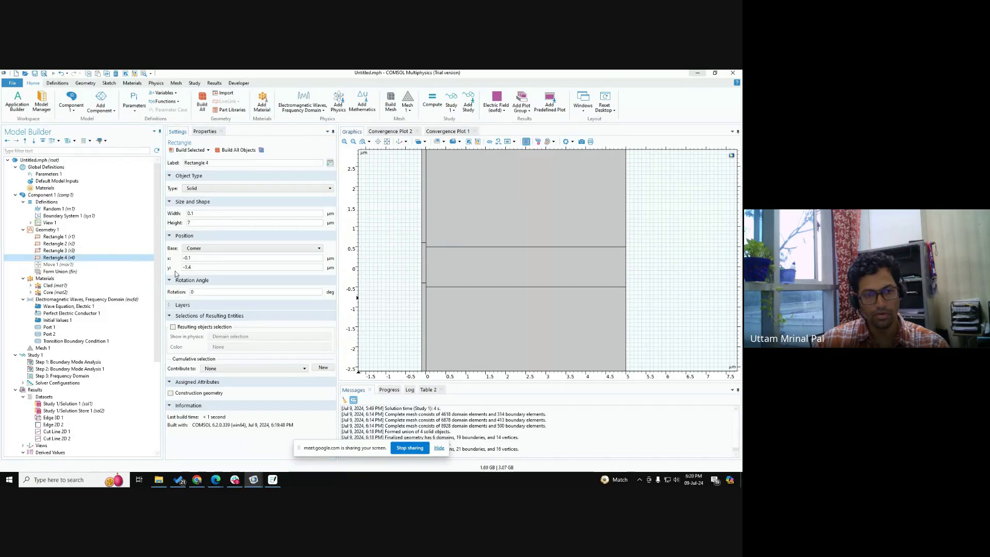
type("5")
Step: Check the boundary selections of Port 1 and Port 2 on the updated geometry
scroll(57, 268, "down", 3)
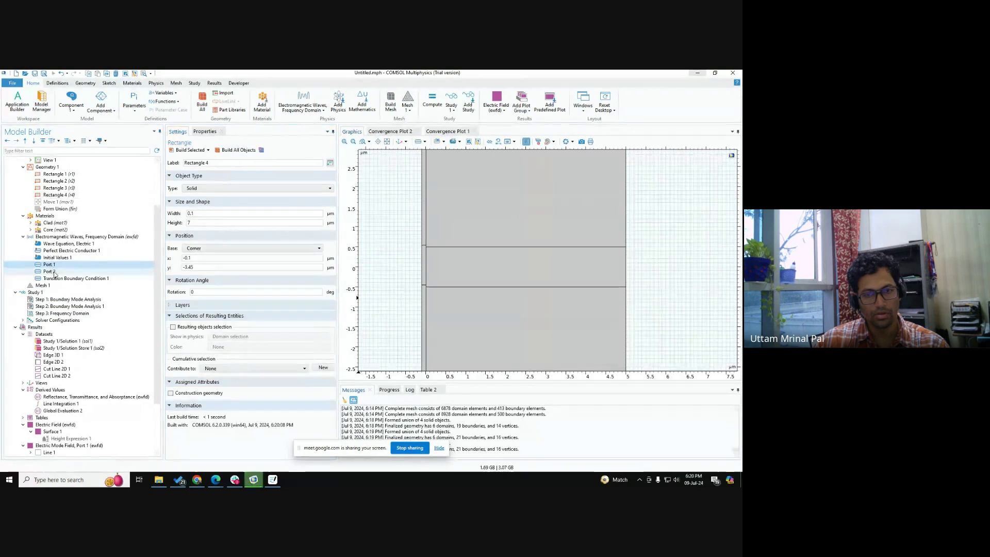
left_click(52, 265)
left_click(62, 272)
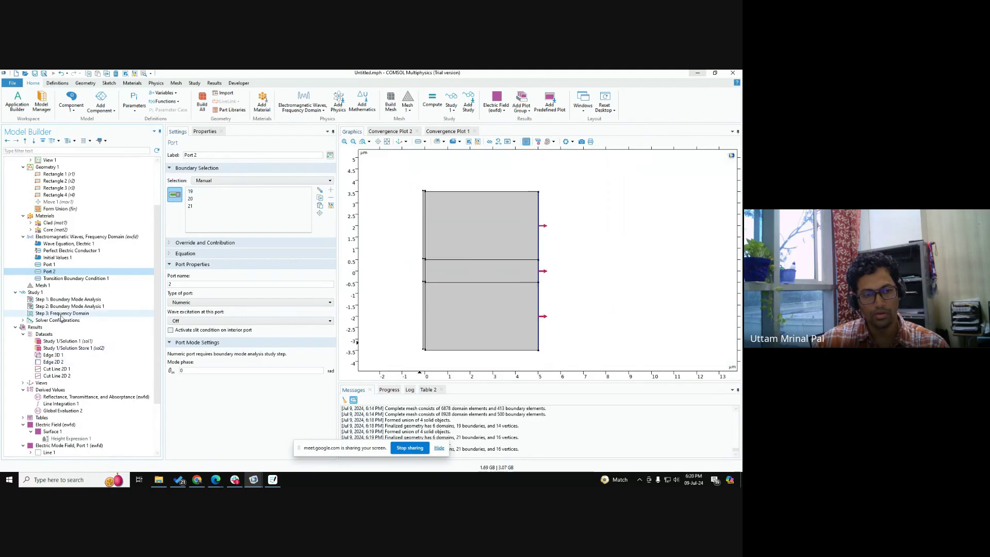
Step: Set the search for modes around shift to 1.5 in both boundary mode analysis steps
left_click(67, 299)
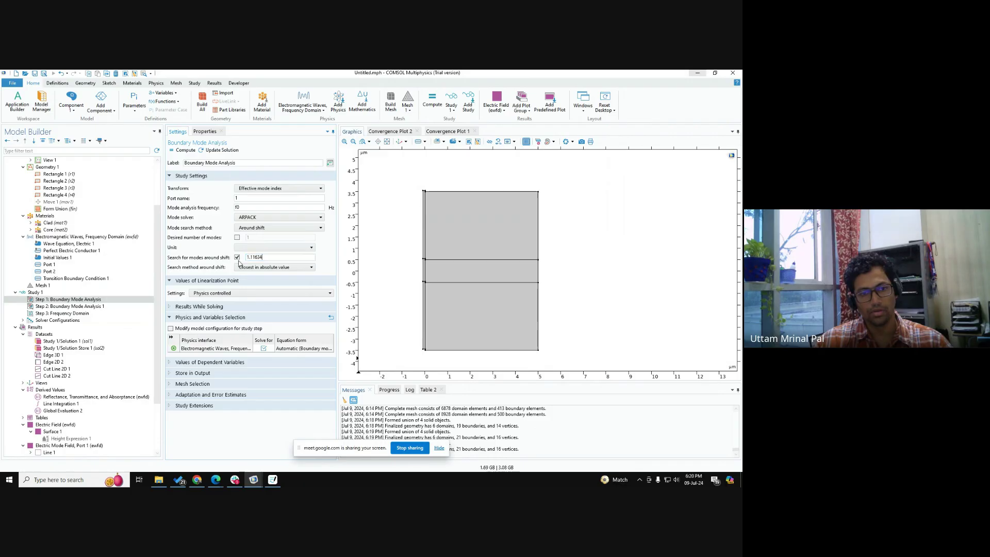
type("1")
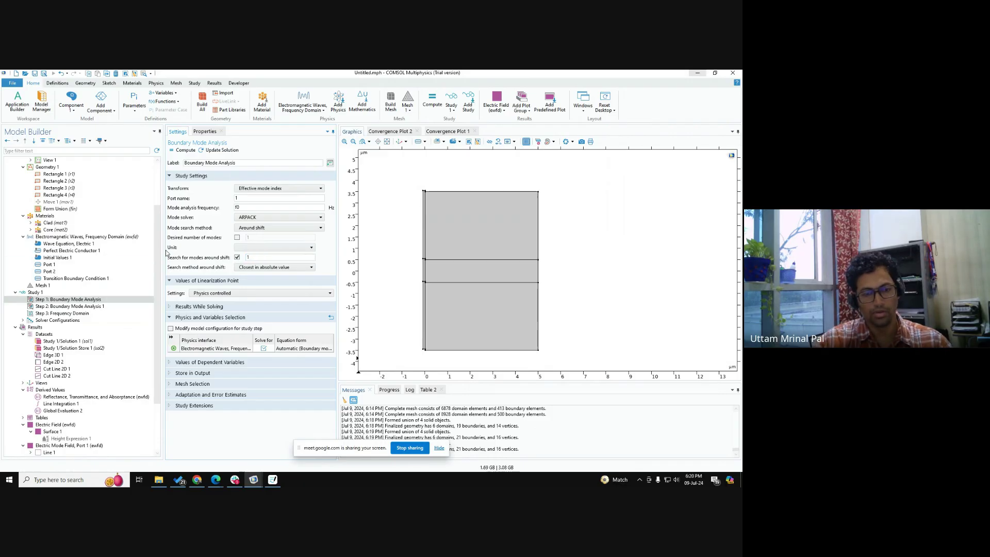
type(".5")
key("Return")
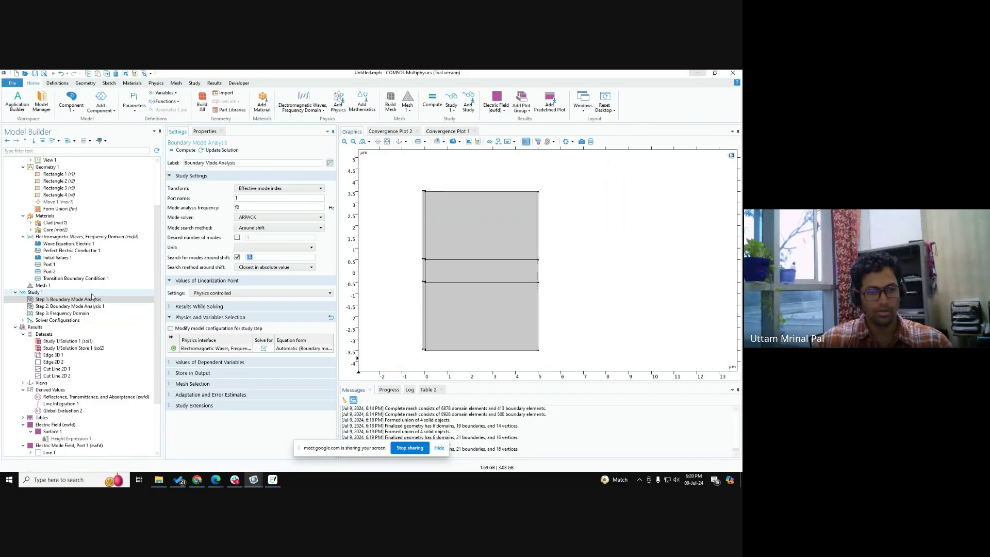
left_click(77, 307)
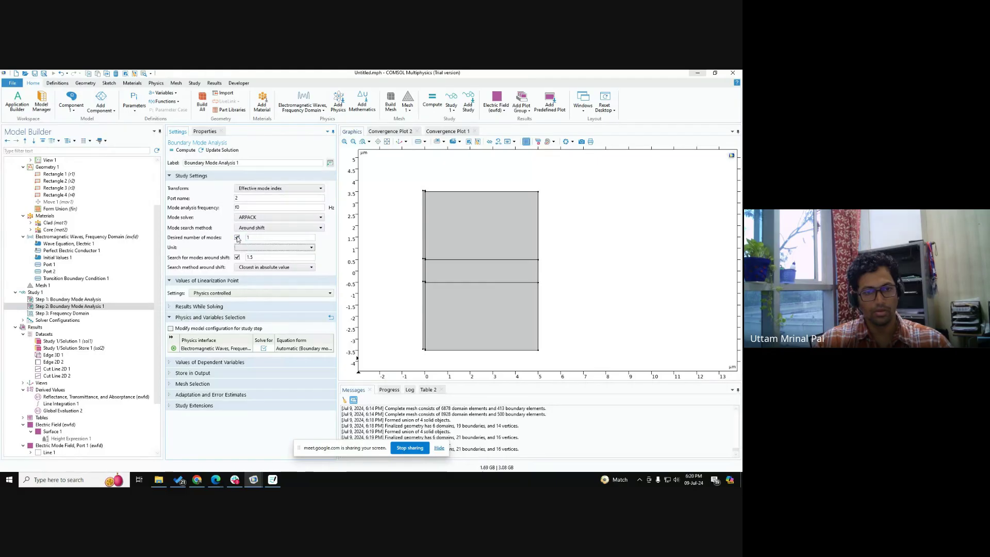
Step: Delete all existing solver configurations of Study 1
right_click(58, 320)
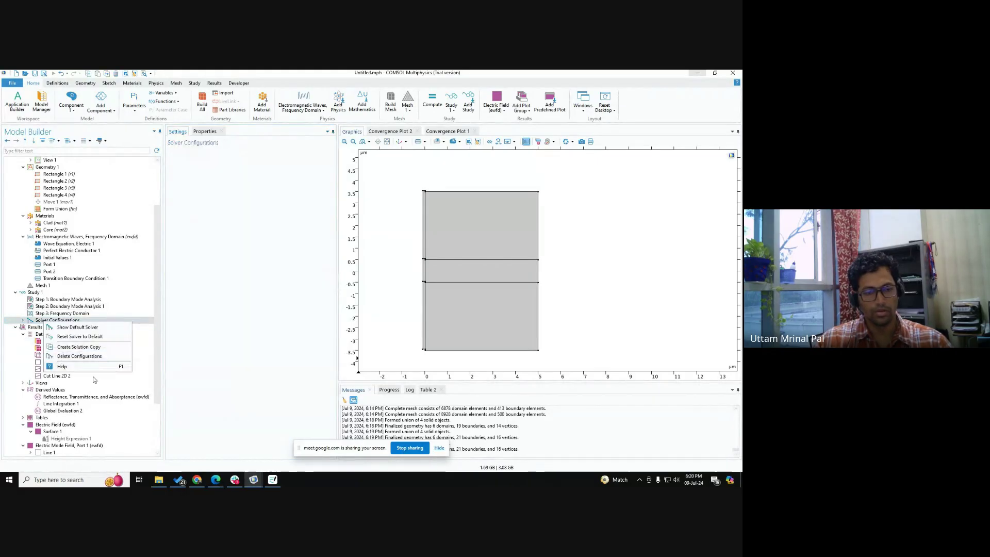
left_click(94, 358)
left_click(391, 301)
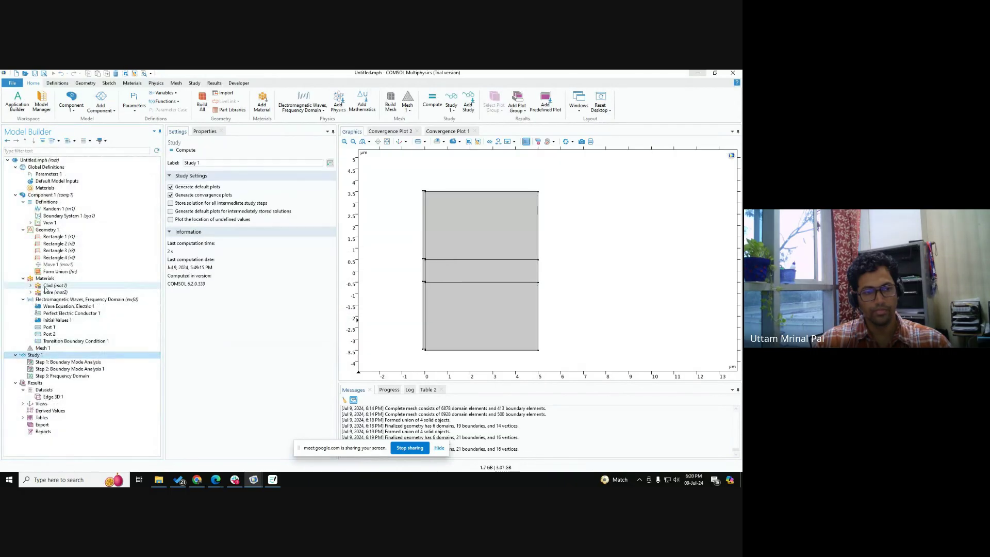
Step: Check the Clad and Core material assignments and build the physics-controlled mesh
left_click(55, 287)
left_click(57, 292)
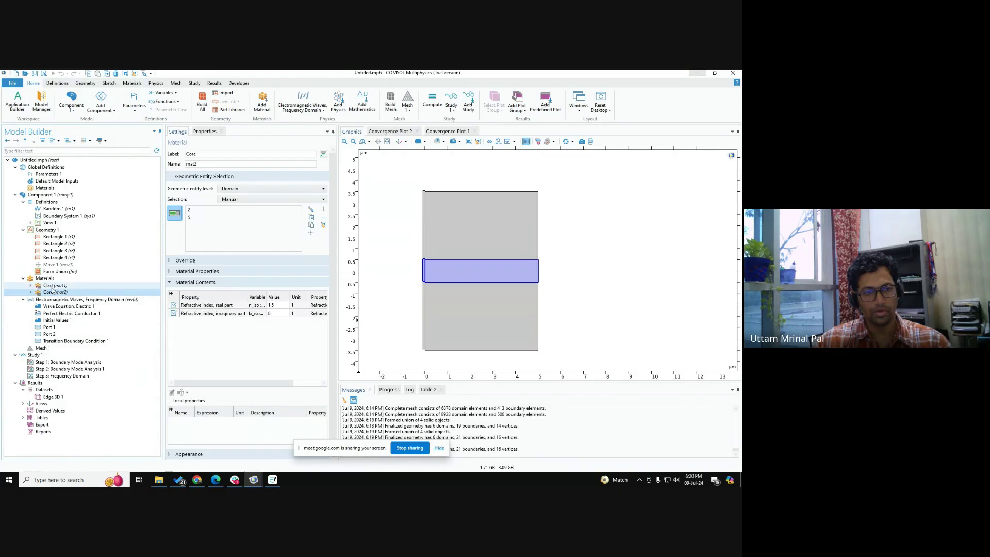
left_click(45, 279)
left_click(35, 355)
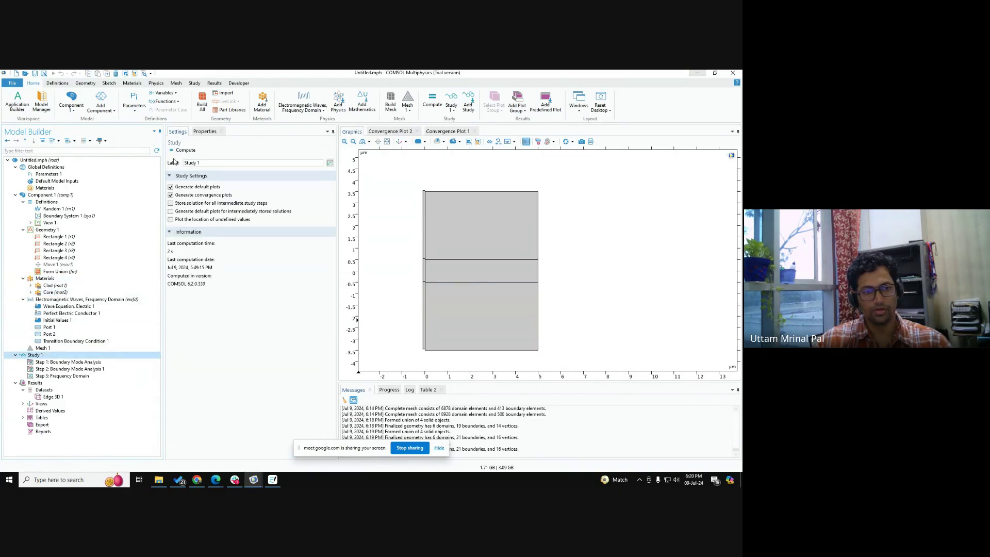
left_click(48, 349)
left_click(181, 150)
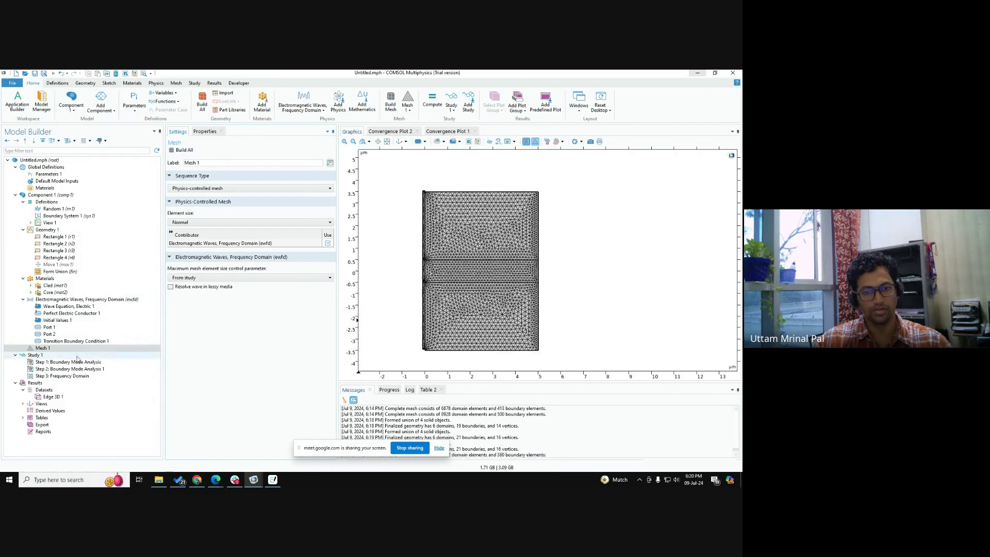
Step: Try to compute Study 1 with the transition boundary condition still in the physics
left_click(35, 354)
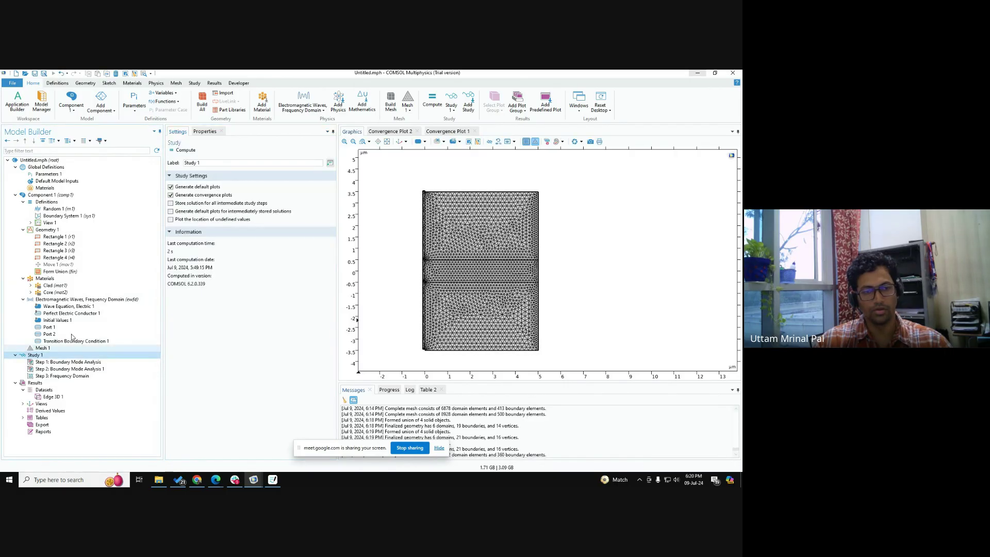
left_click(184, 152)
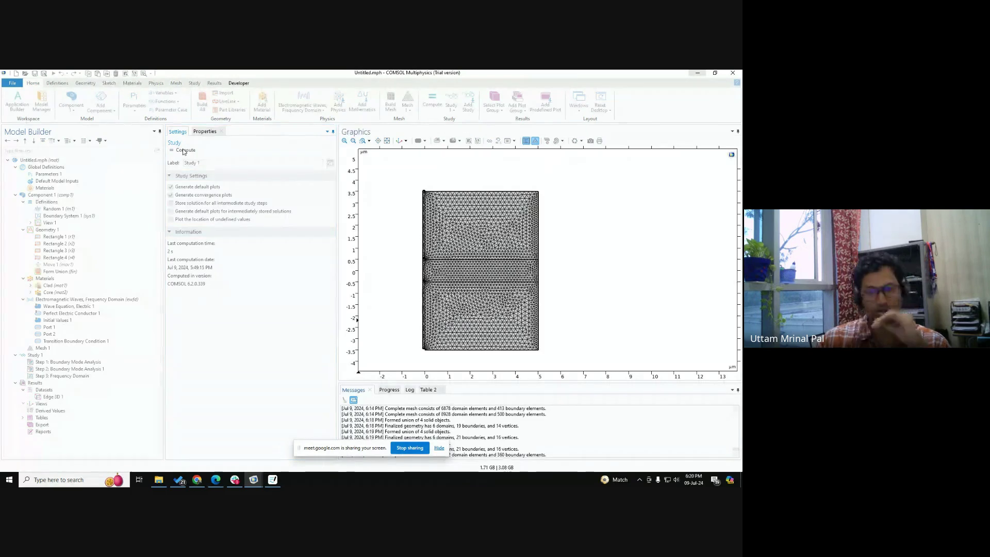
scroll(401, 238, "up", 3)
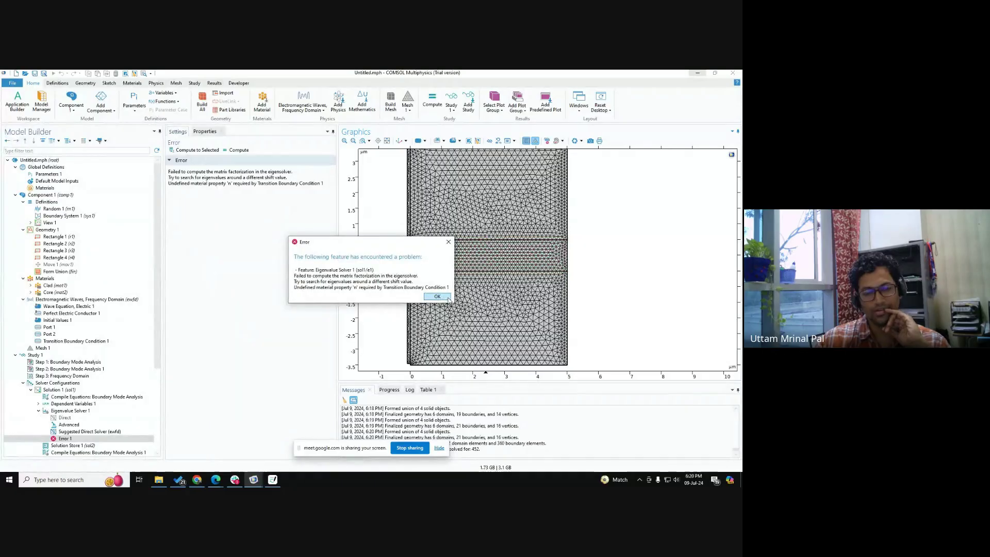
left_click(437, 297)
Step: Delete Transition Boundary Condition 1 from the electromagnetic waves physics
left_click(73, 341)
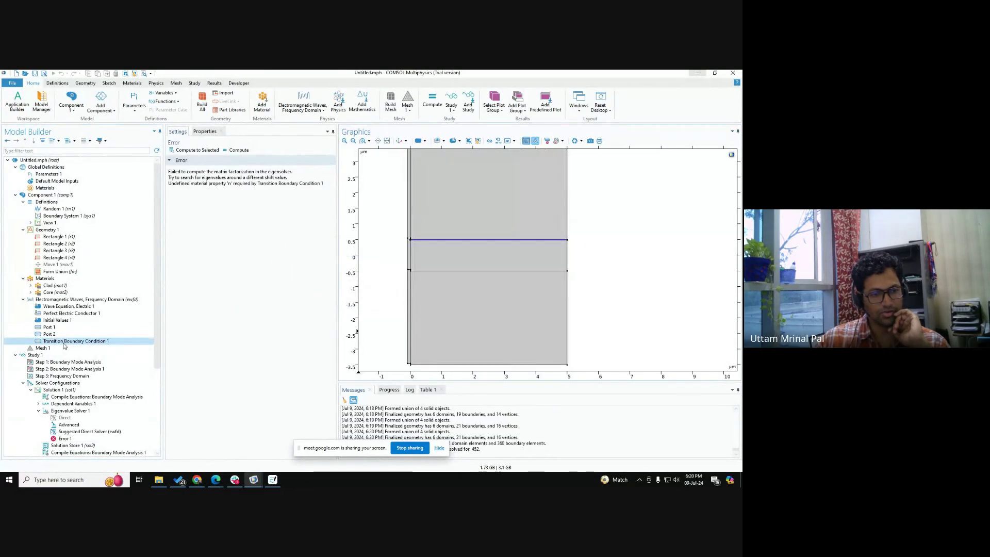
right_click(72, 341)
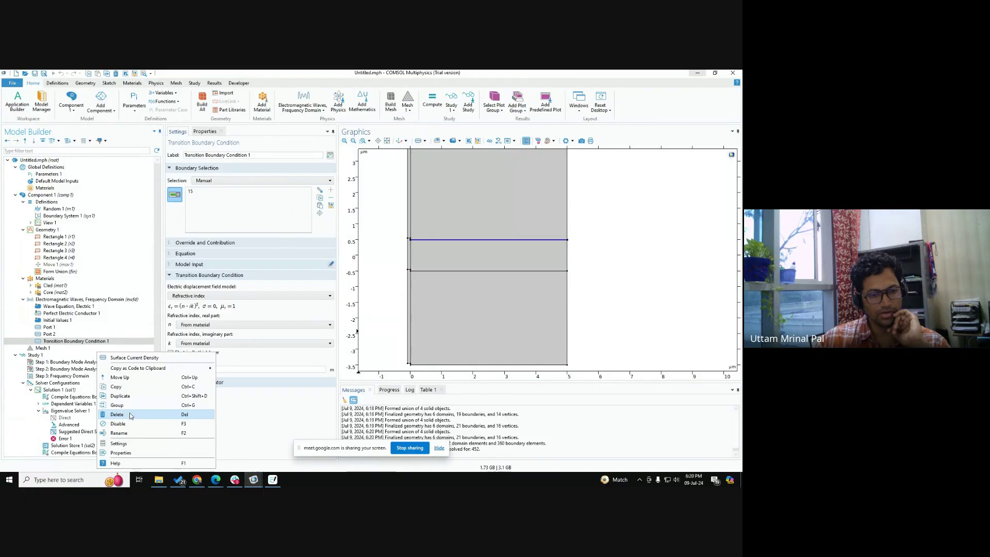
left_click(118, 415)
left_click(393, 302)
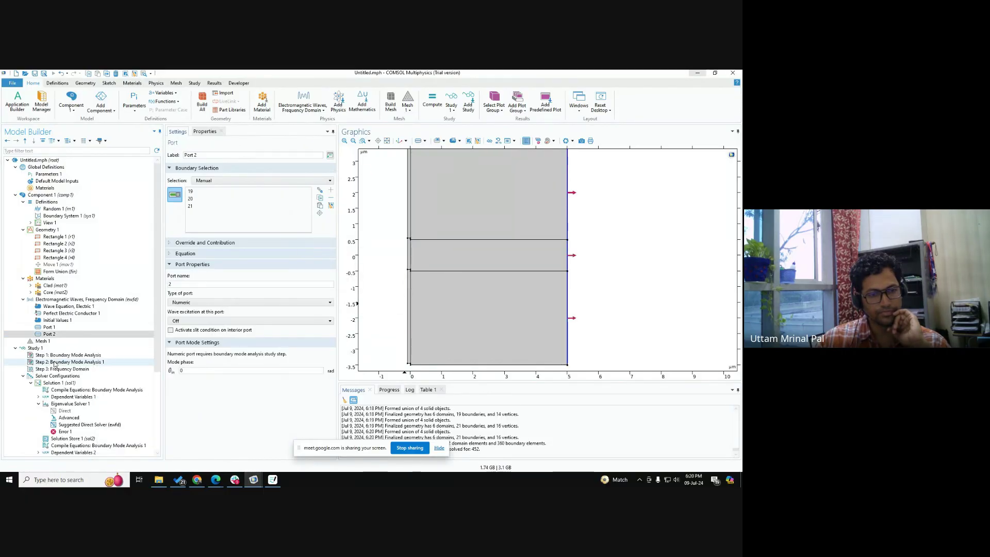
Step: Delete all solver configurations again and recompute Study 1
left_click(37, 377)
right_click(38, 380)
left_click(85, 417)
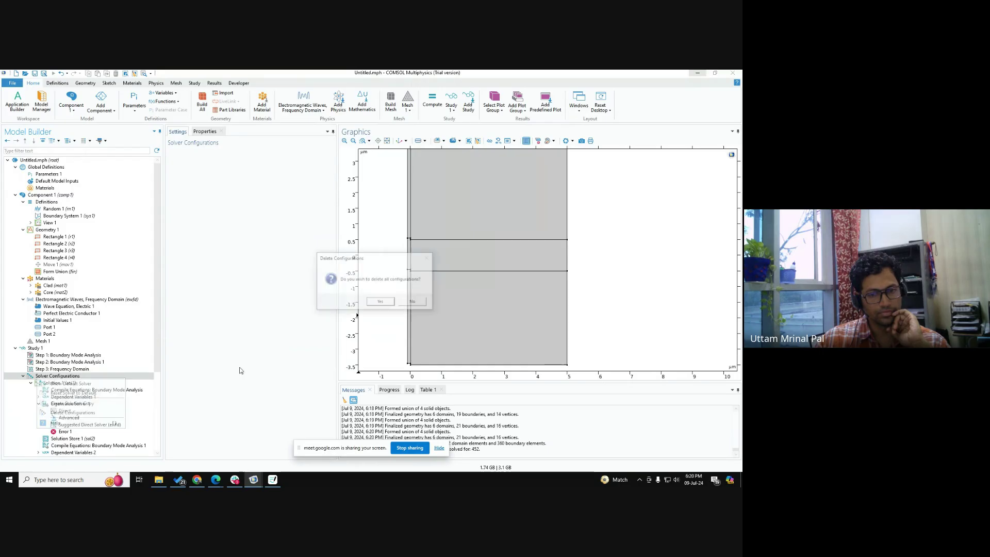
left_click(394, 302)
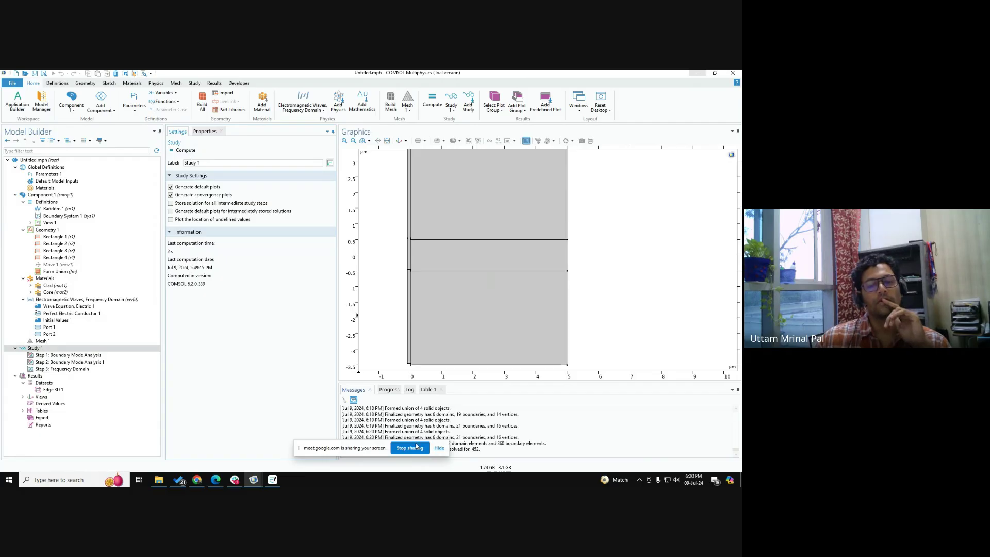
left_click(439, 449)
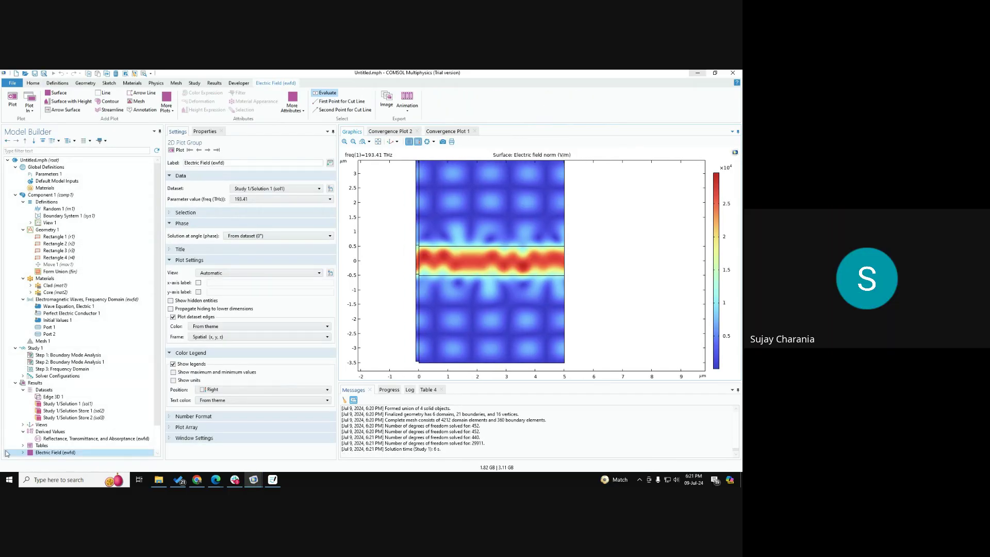
Step: Set the electric field surface plot's expression to ewfd.Ez, plot it and examine the field near the offset input section
left_click(42, 432)
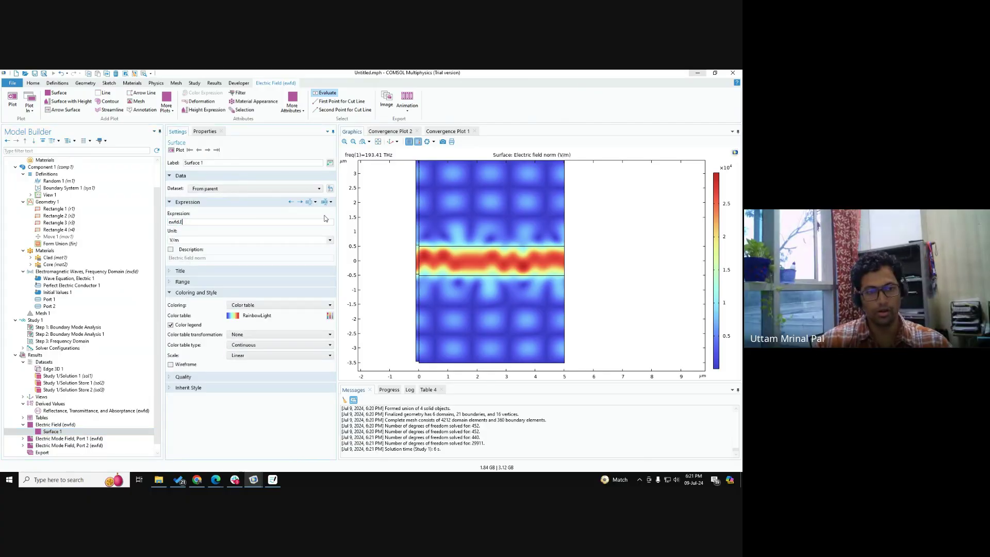
left_click(176, 149)
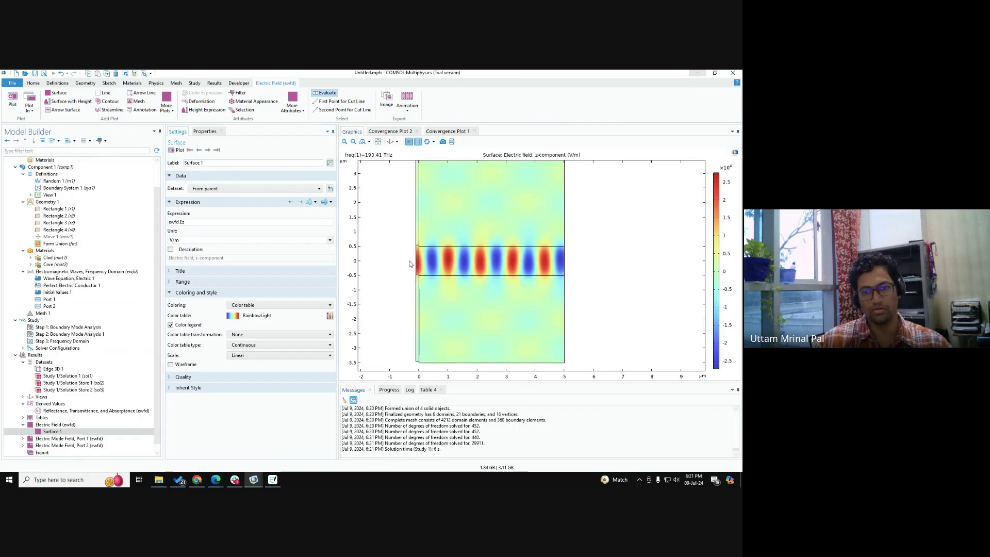
scroll(423, 274, "up", 4)
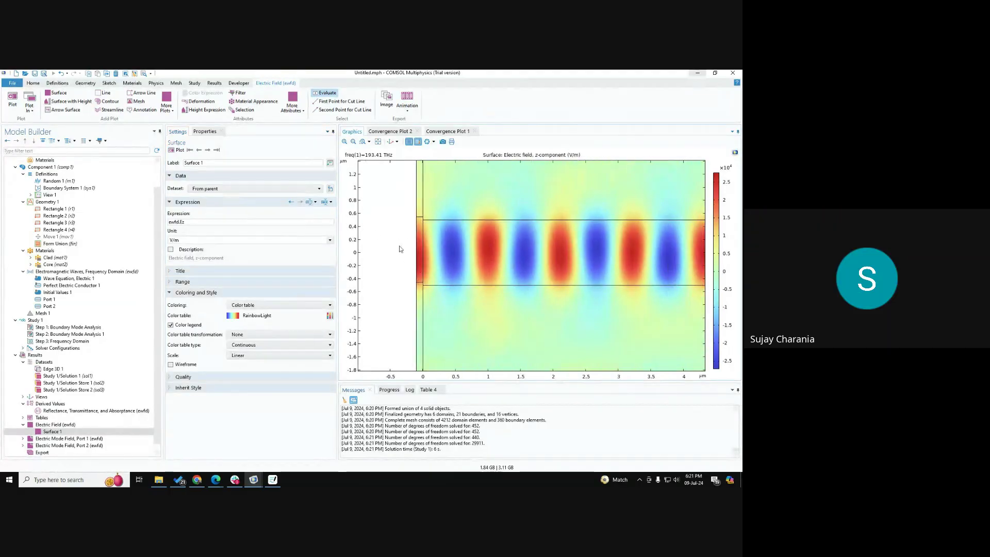
Step: Switch the surface plot's expression to the electric field norm, ewfd.normE, and plot it
scroll(402, 250, "down", 3)
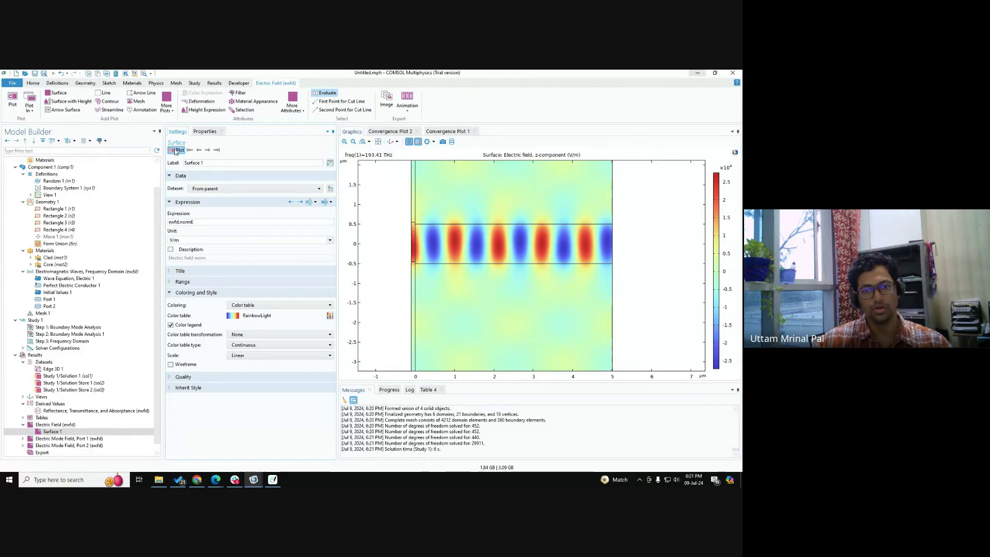
left_click(176, 150)
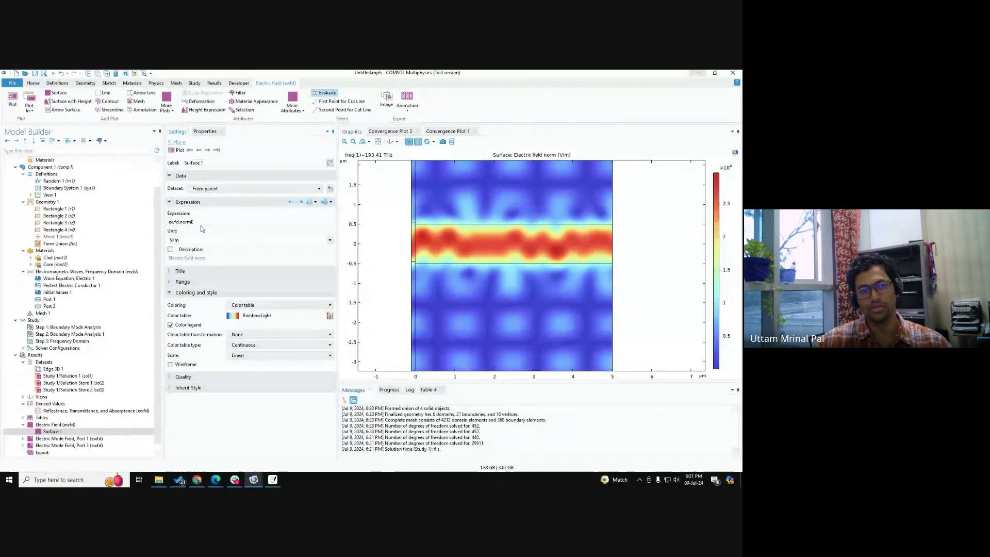
Step: Return the surface plot to the z-component ewfd.Ez and examine the field where the offset input meets the core
type("Ez")
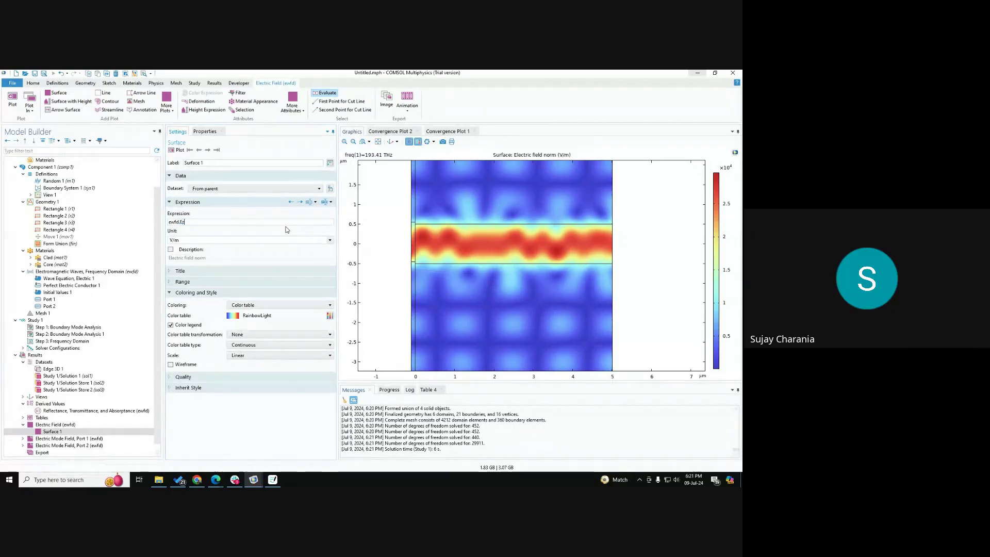
key("Return")
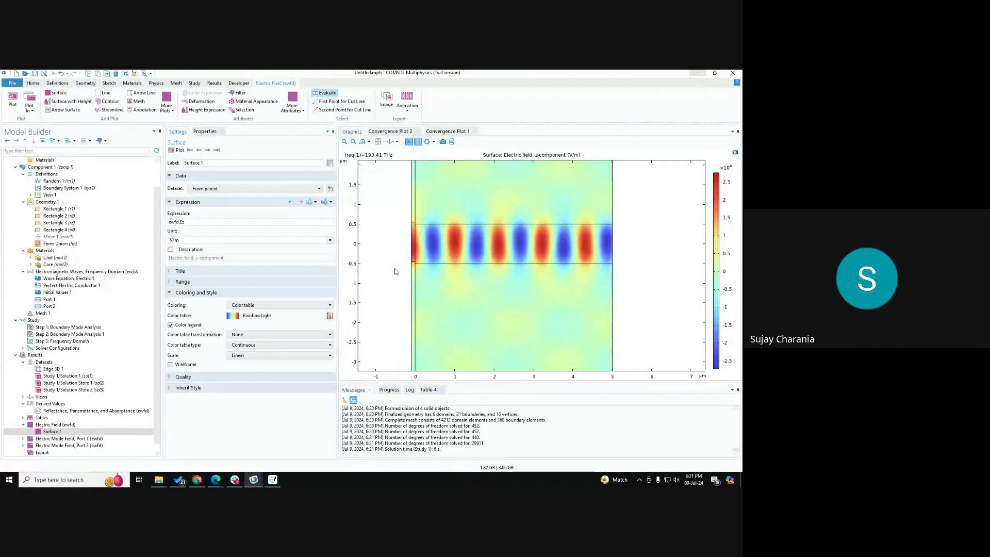
scroll(406, 248, "up", 3)
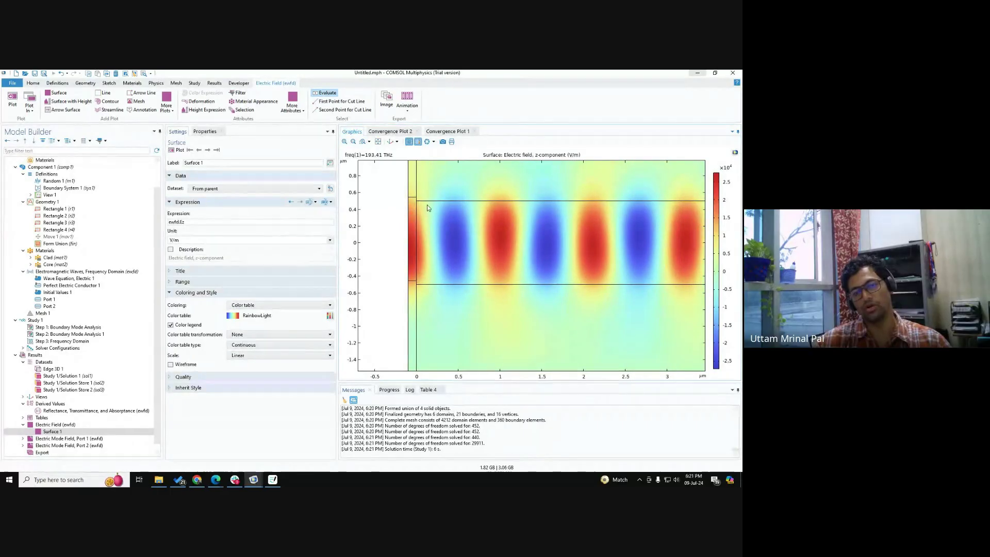
scroll(433, 222, "down", 3)
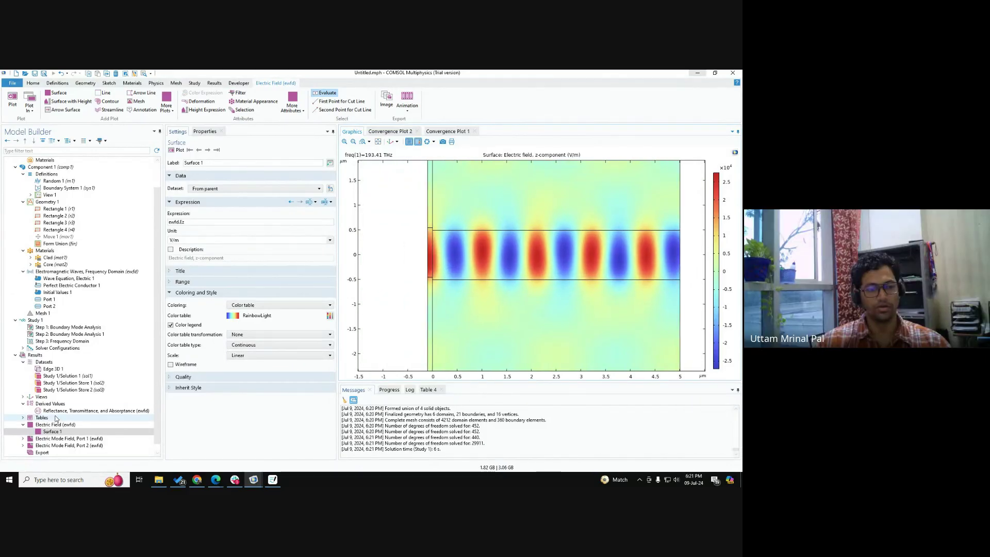
scroll(56, 419, "down", 1)
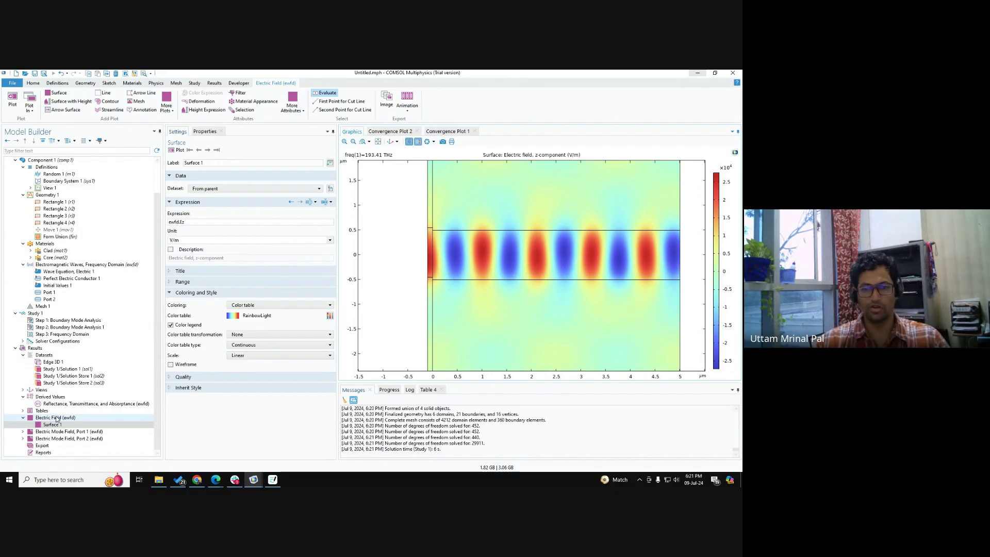
Step: Set the y position of Rectangle 4 to -3.4 µm and of Rectangle 3 to -0.4 µm, and build all geometry objects
scroll(417, 255, "down", 2)
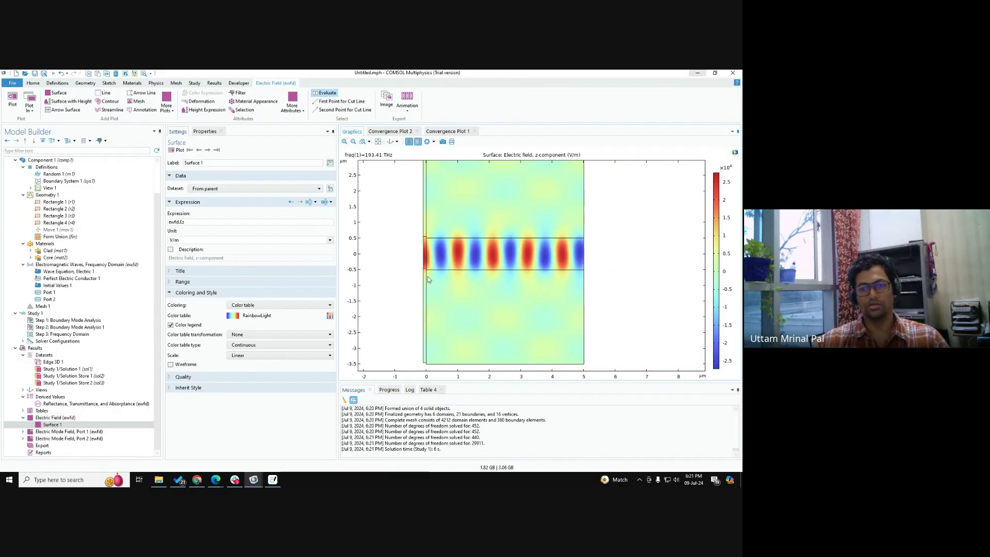
left_click(57, 222)
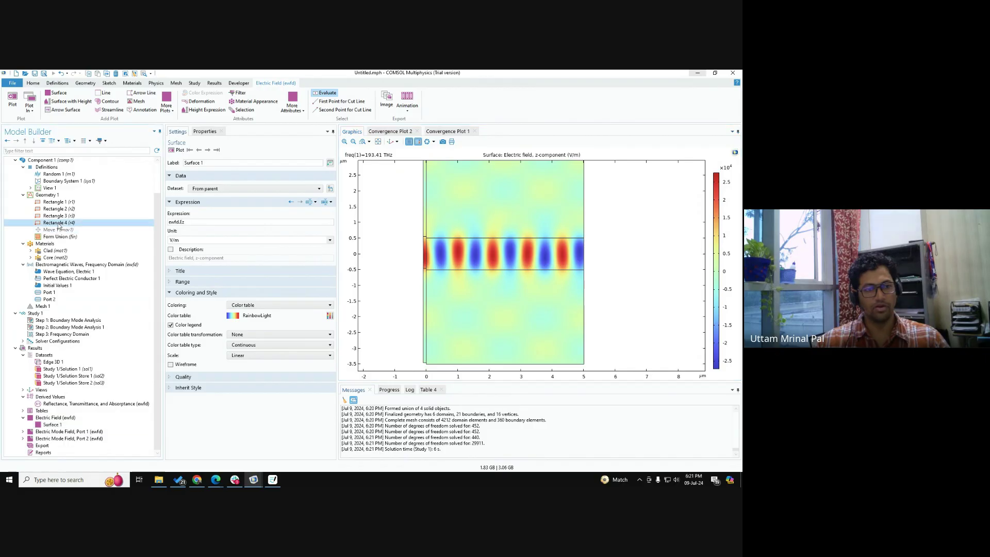
left_click(206, 267)
key("BackSpace")
left_click(189, 151)
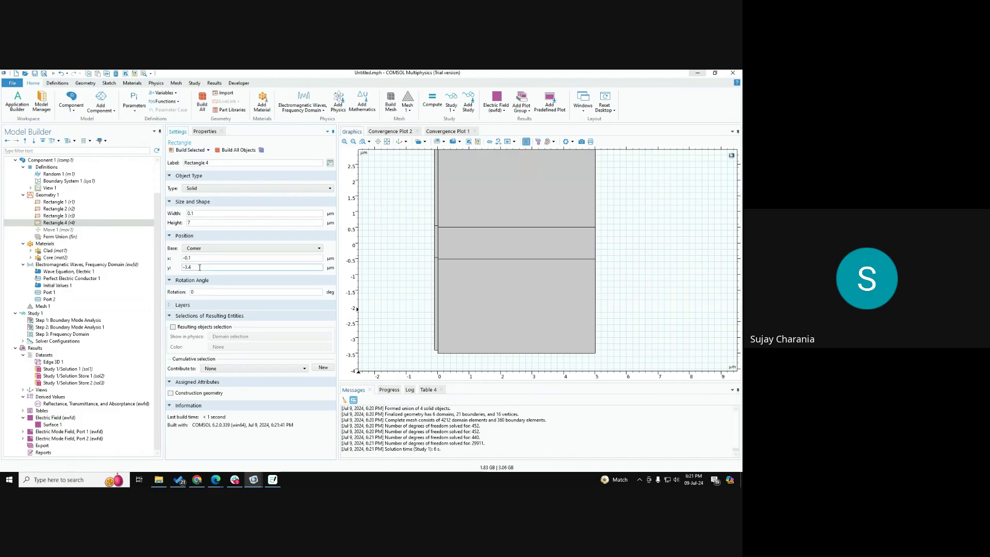
left_click(71, 216)
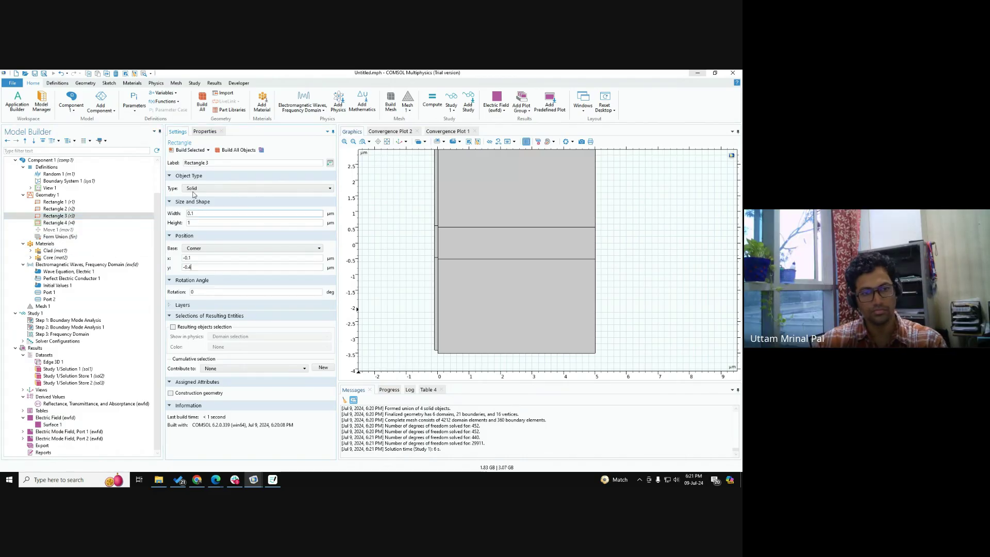
left_click(255, 151)
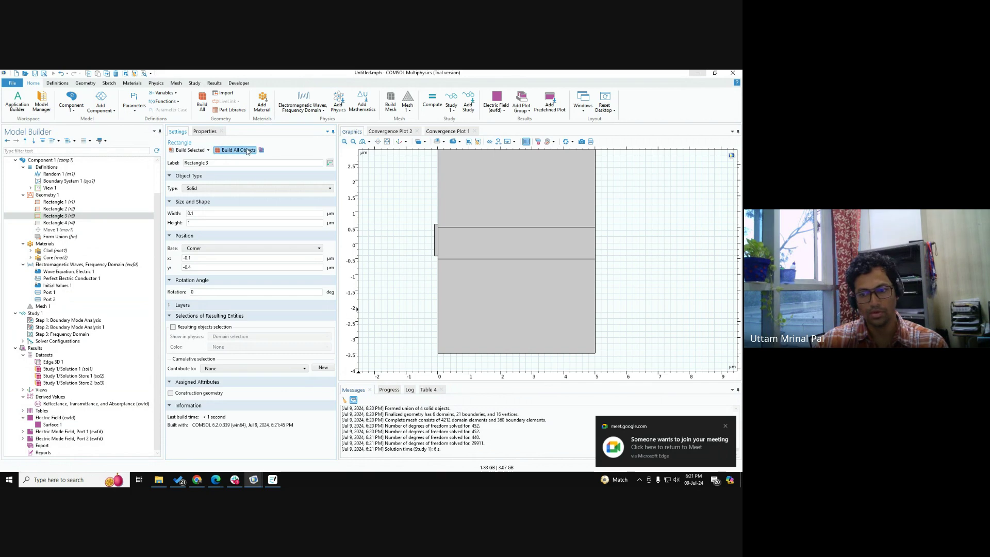
Step: Switch to the Google Meet call in Edge, admit the waiting participant, and return to COMSOL
mouse_move(216, 481)
left_click(178, 448)
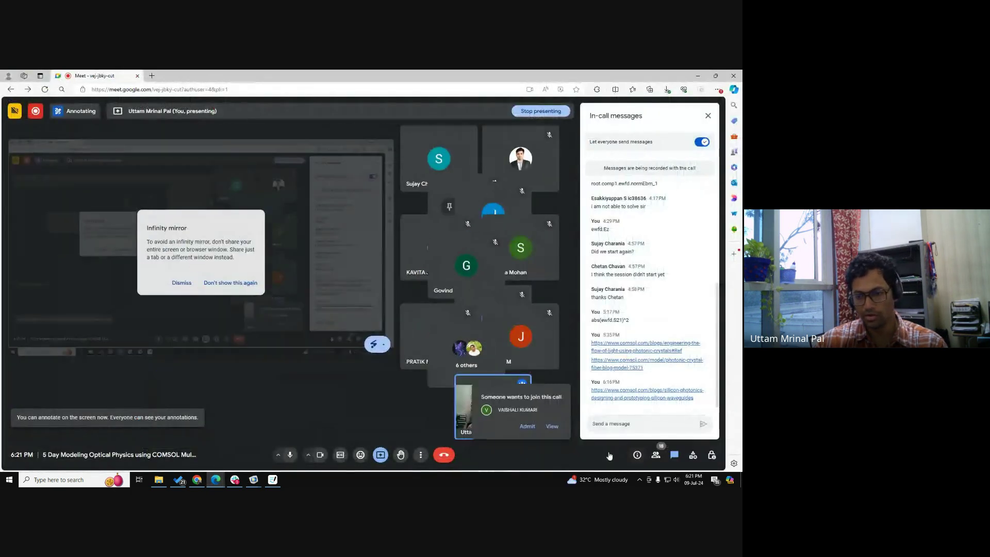
left_click(528, 427)
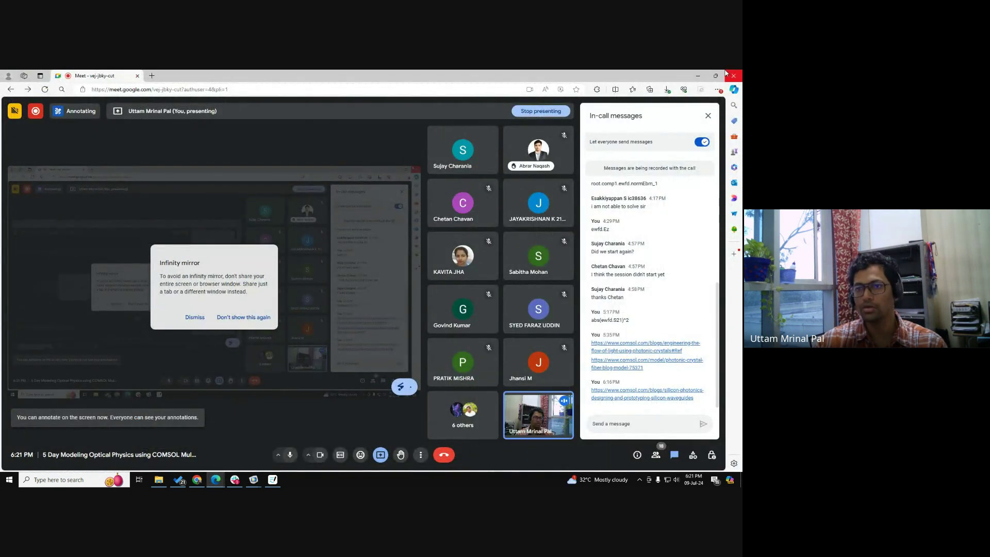
left_click(699, 76)
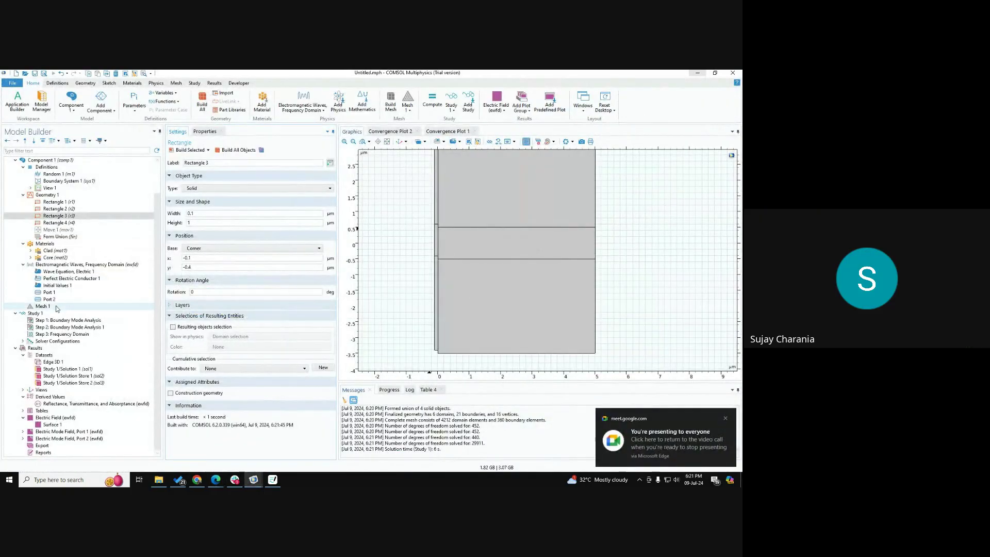
Step: Recompute Study 1 and plot the electric field norm, ewfd.normE, in the electric field surface plot
left_click(35, 313)
left_click(184, 151)
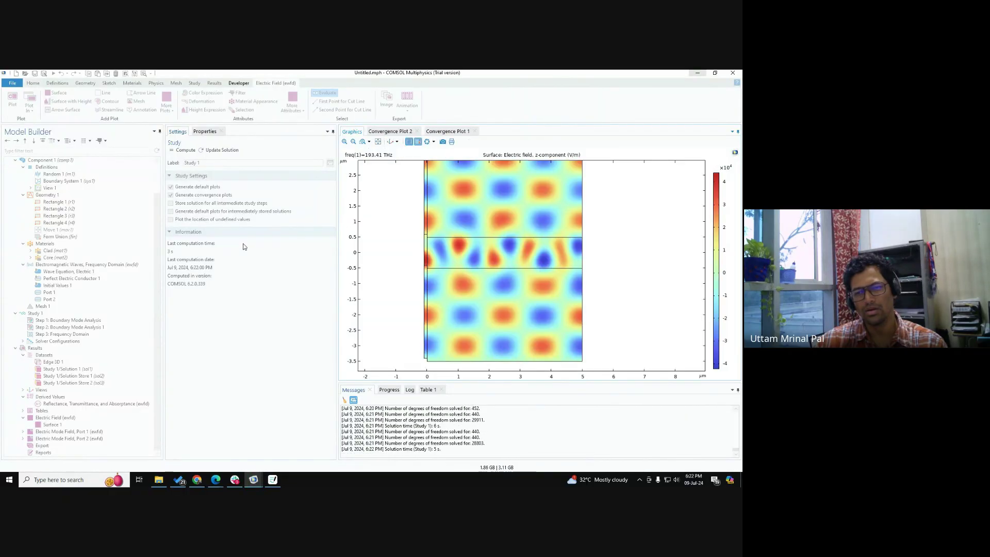
left_click(60, 426)
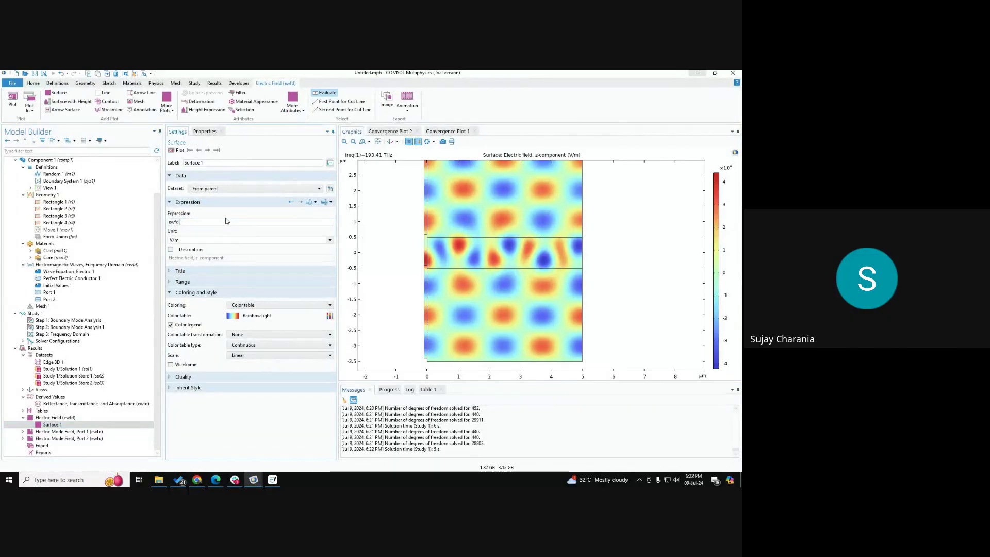
type("normE")
key("Tab")
left_click(178, 150)
scroll(378, 225, "down", 1)
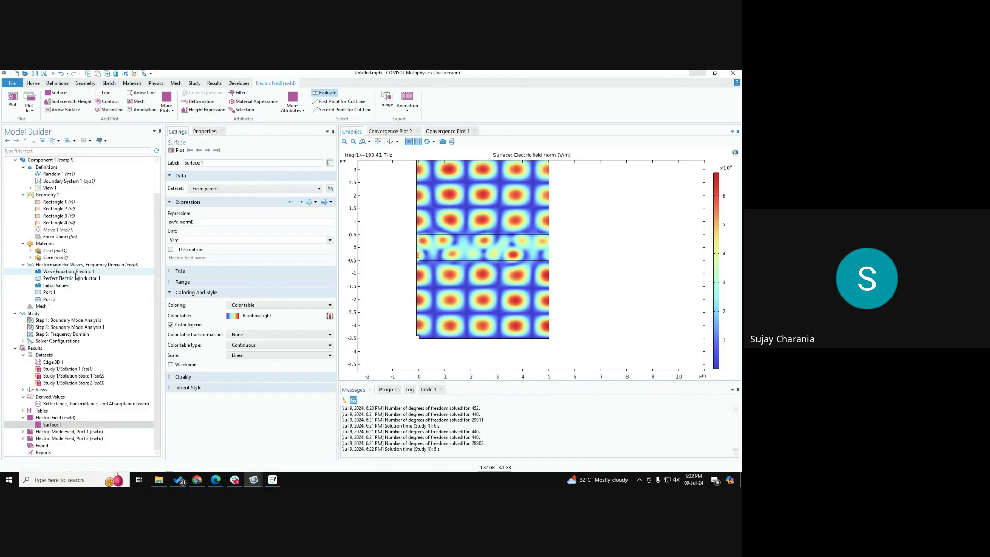
Step: Examine the boundaries assigned to Port 1 and Port 2, looking closely at the input side
left_click(49, 292)
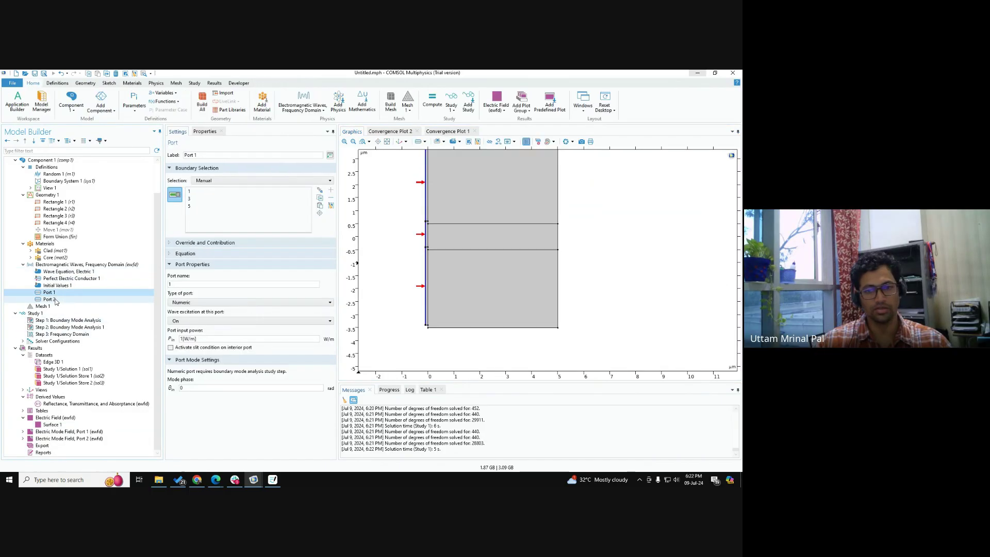
left_click(55, 300)
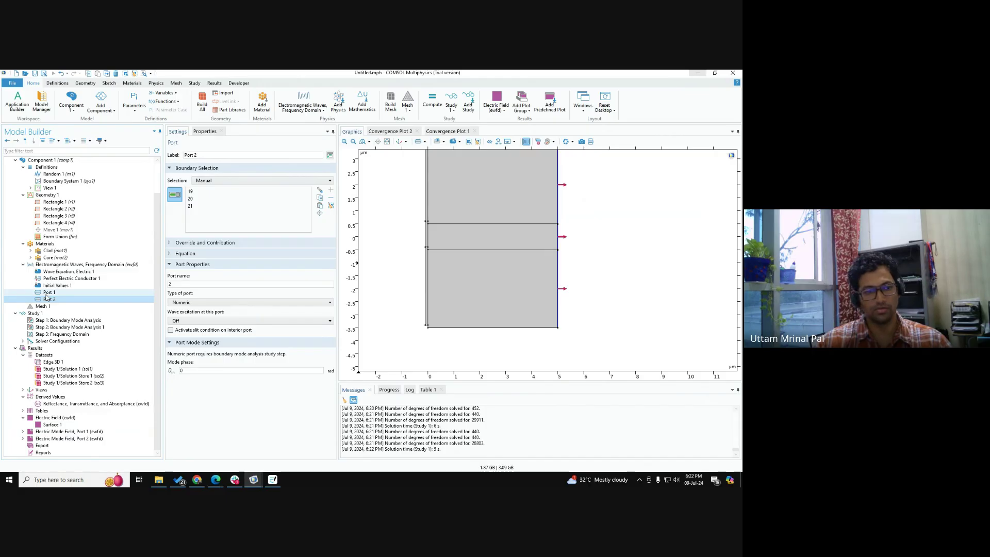
left_click(47, 293)
scroll(465, 299, "down", 2)
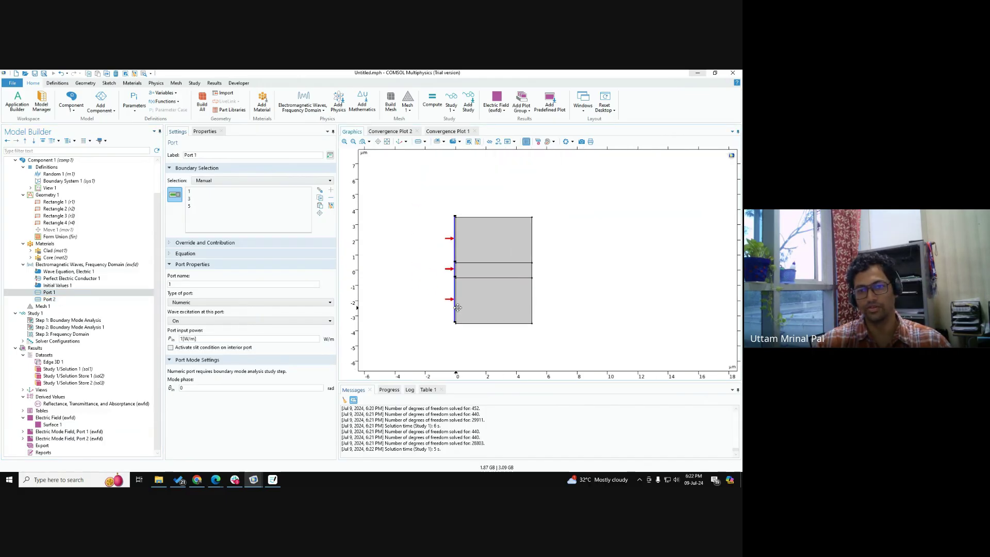
scroll(436, 273, "up", 3)
scroll(433, 272, "down", 2)
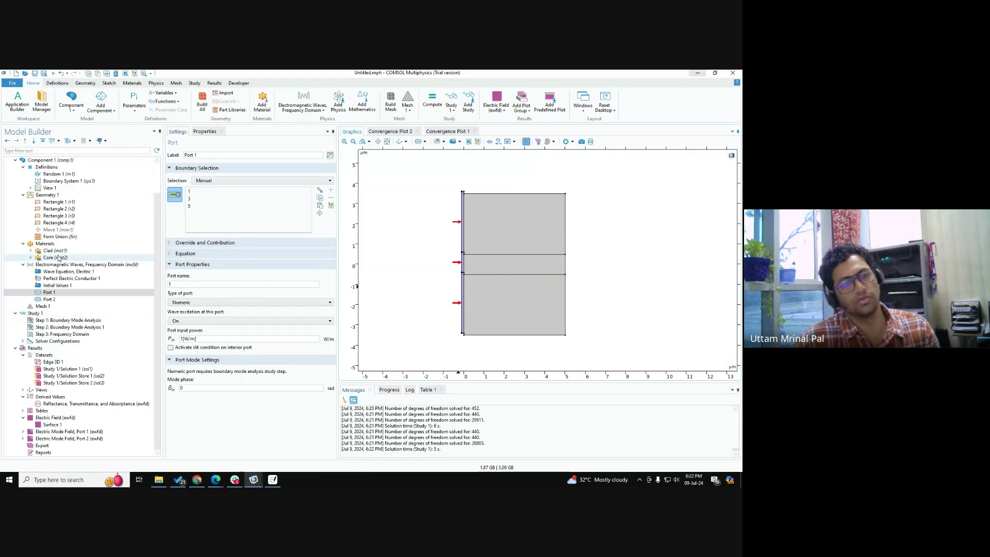
Step: Disable Rectangle 3 and Rectangle 4 and rebuild the whole geometry without the offset input section
left_click(70, 217)
left_click(73, 223, "ctrl")
right_click(73, 224)
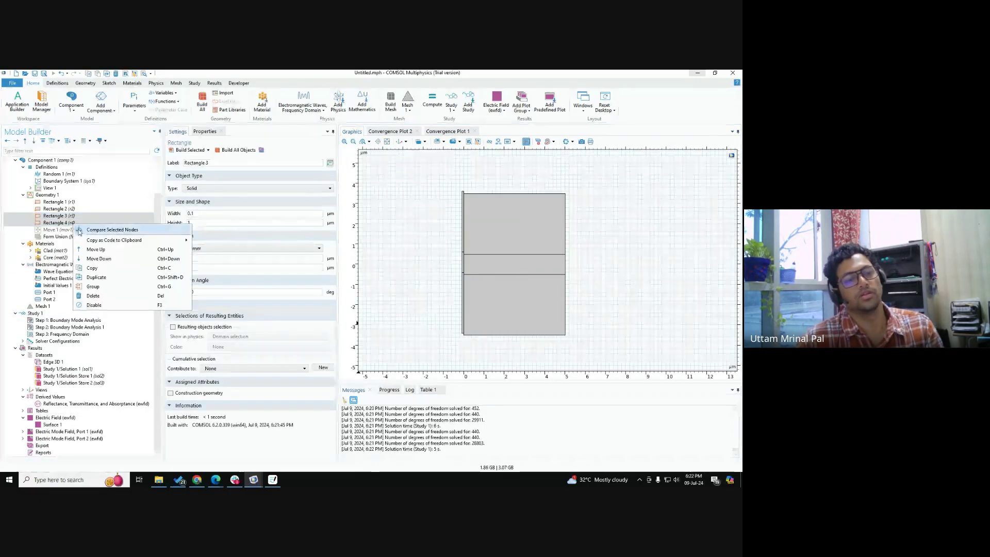
left_click(95, 306)
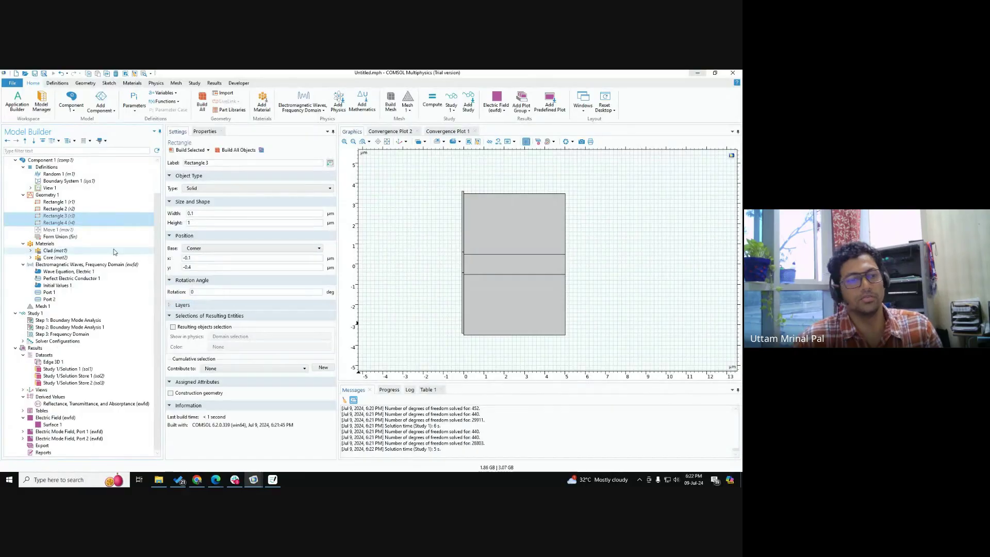
left_click(58, 236)
left_click(227, 149)
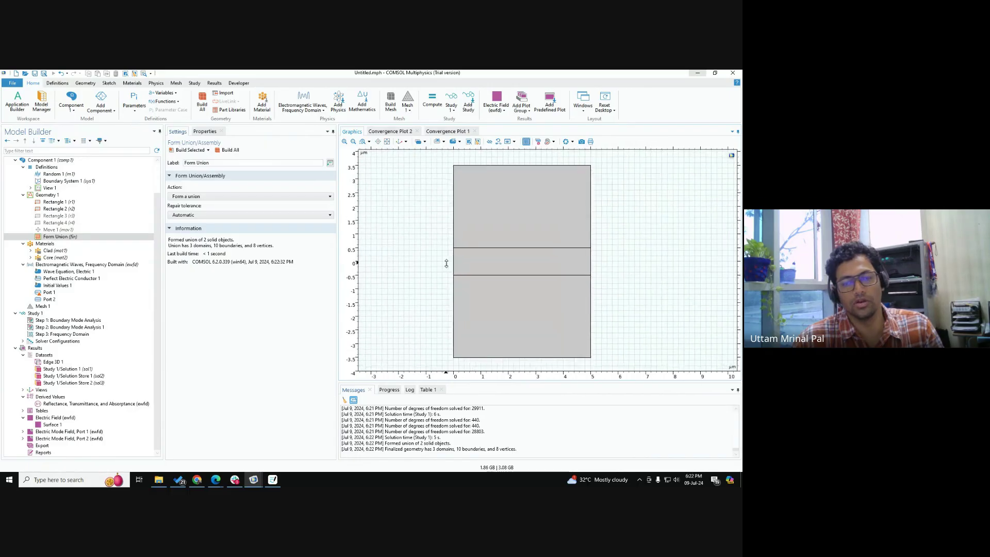
Step: Capture a screen snip of the waveguide geometry and paste it onto the blank page 17 of the Goodnotes notebook
key("super+shift+s")
left_click_drag(448, 153, 587, 364)
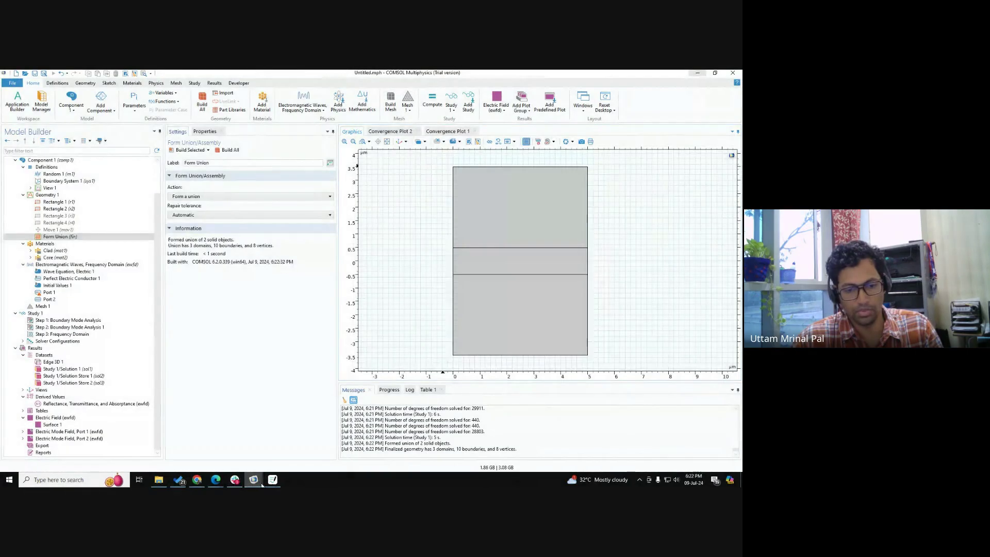
left_click(273, 480)
left_click(39, 434)
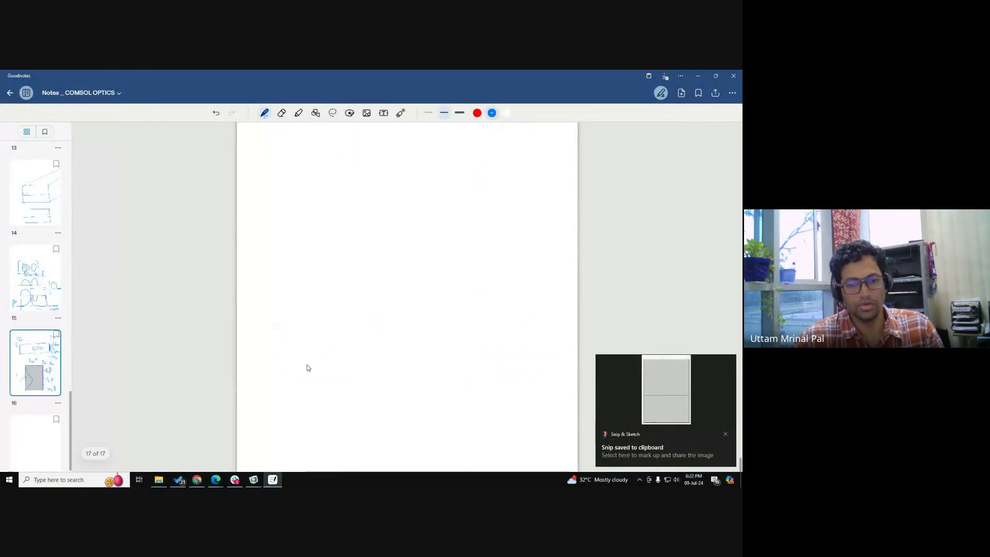
key("ctrl+v")
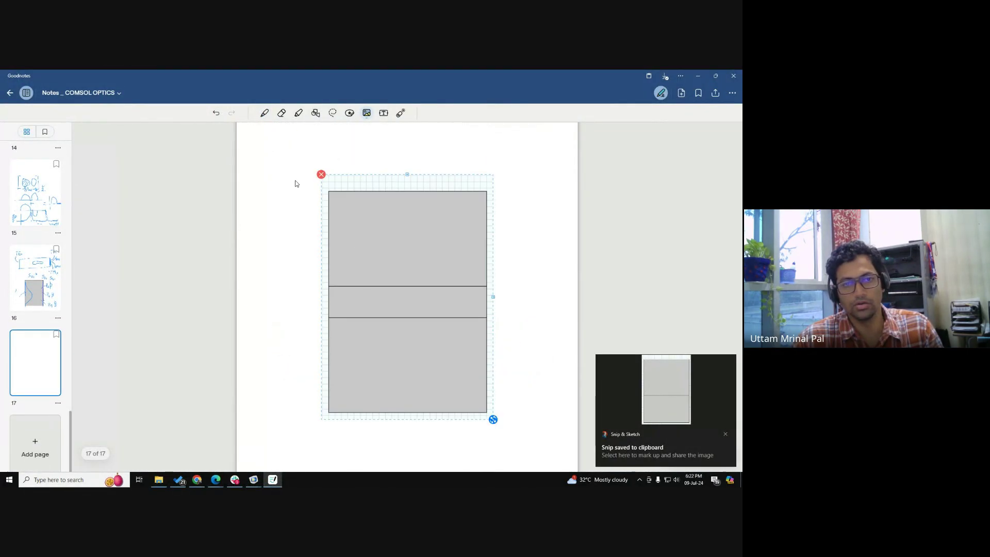
Step: Sketch the offset input in blue pen as a vertical bracket on the pasted geometry's input edge, shifted slightly above the core, undoing earlier strokes
left_click(265, 114)
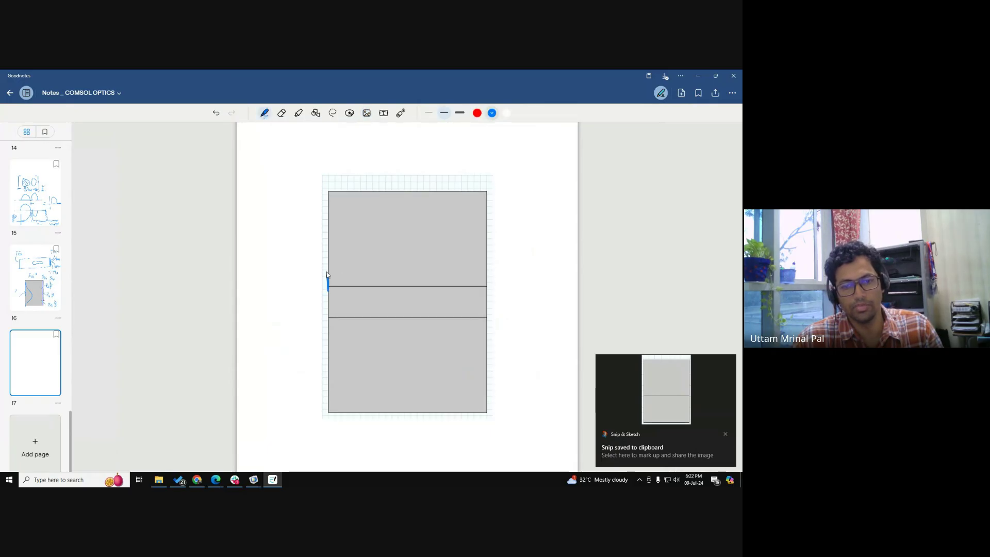
left_click_drag(327, 277, 326, 257)
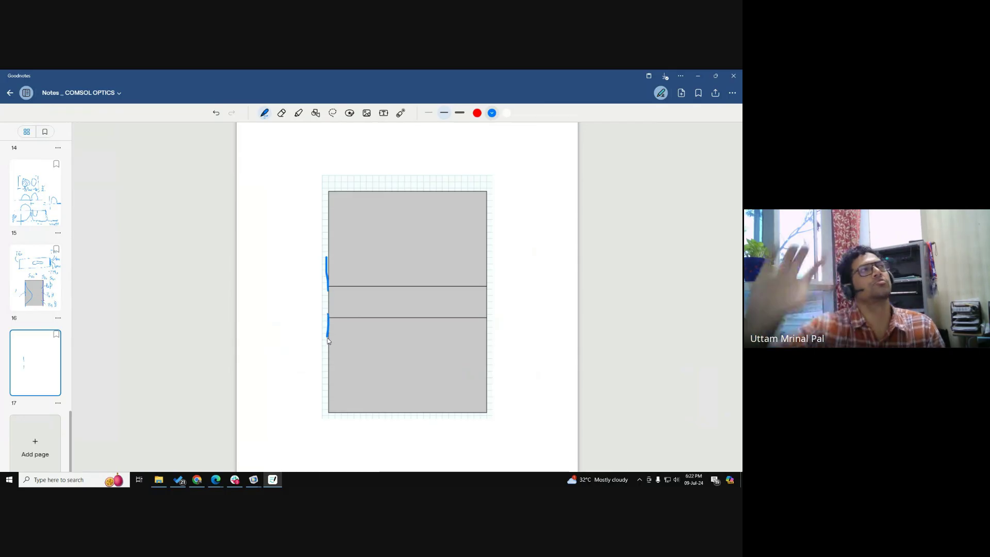
key("ctrl+z")
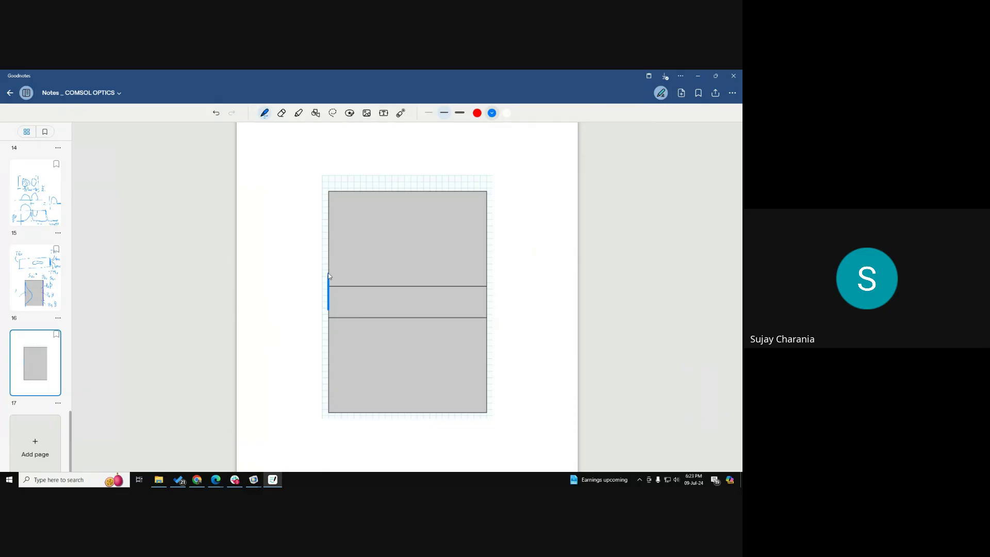
left_click_drag(325, 310, 333, 310)
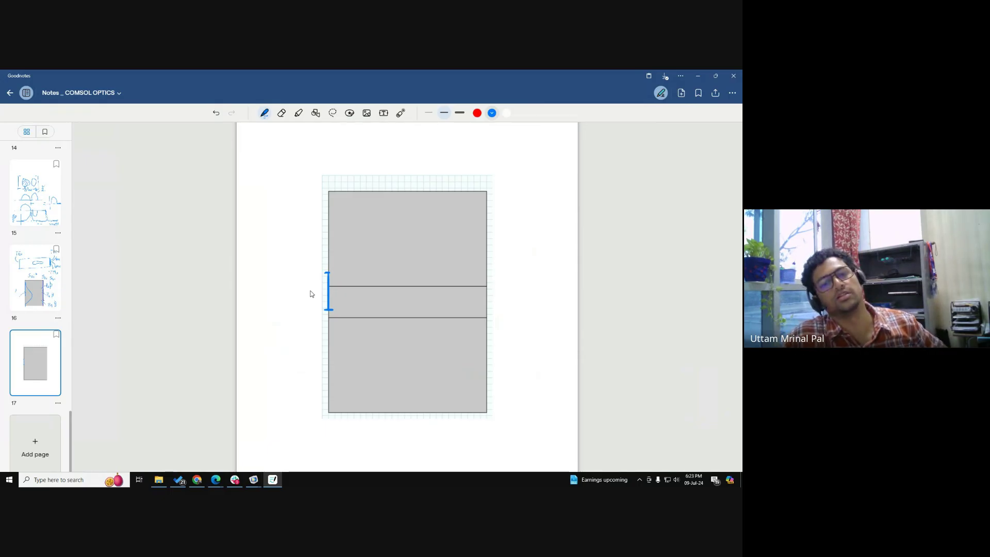
Step: Switch to Chrome and open the Application Gallery through the COMSOL blog page's model and application files link
left_click(197, 480)
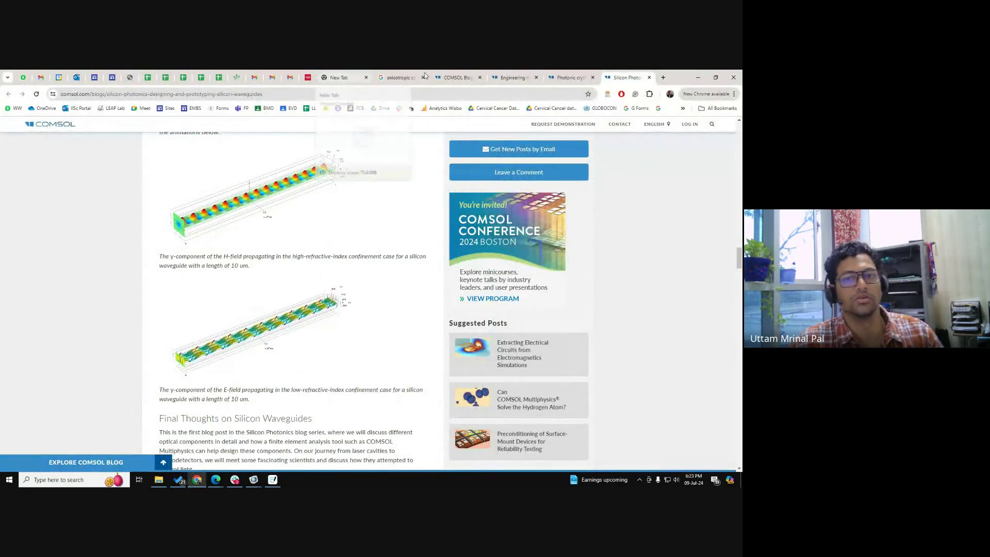
left_click(477, 74)
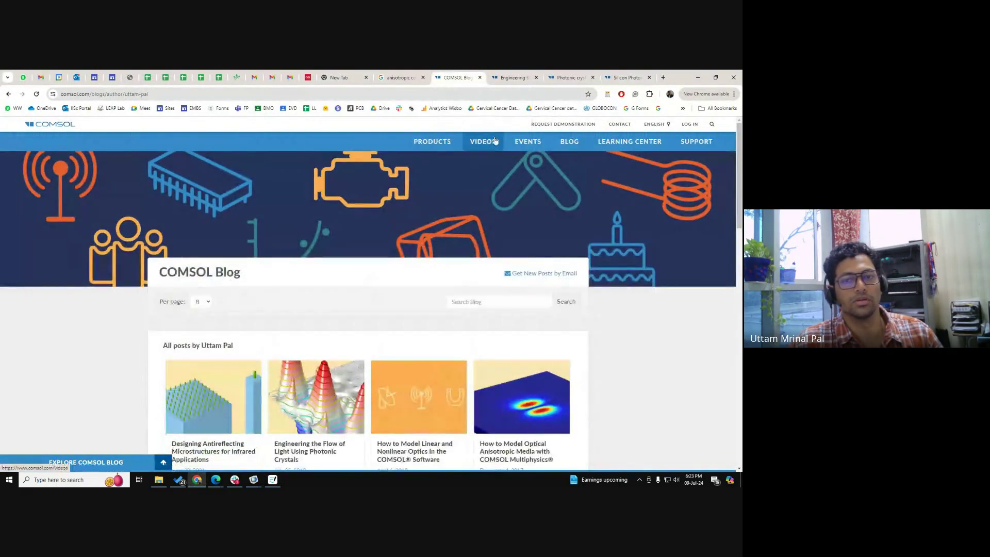
scroll(223, 315, "down", 10)
scroll(191, 191, "up", 2)
scroll(129, 268, "down", 1)
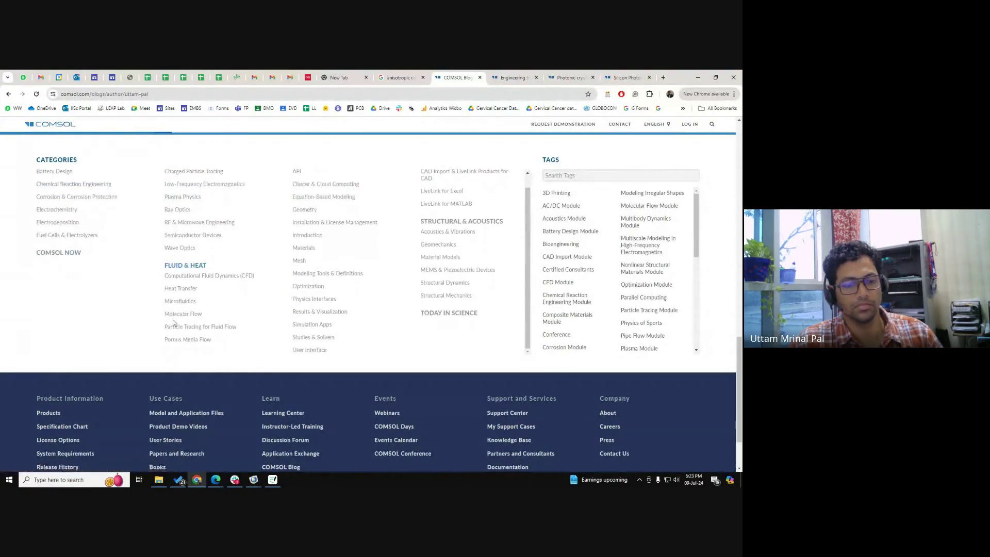
left_click(187, 416)
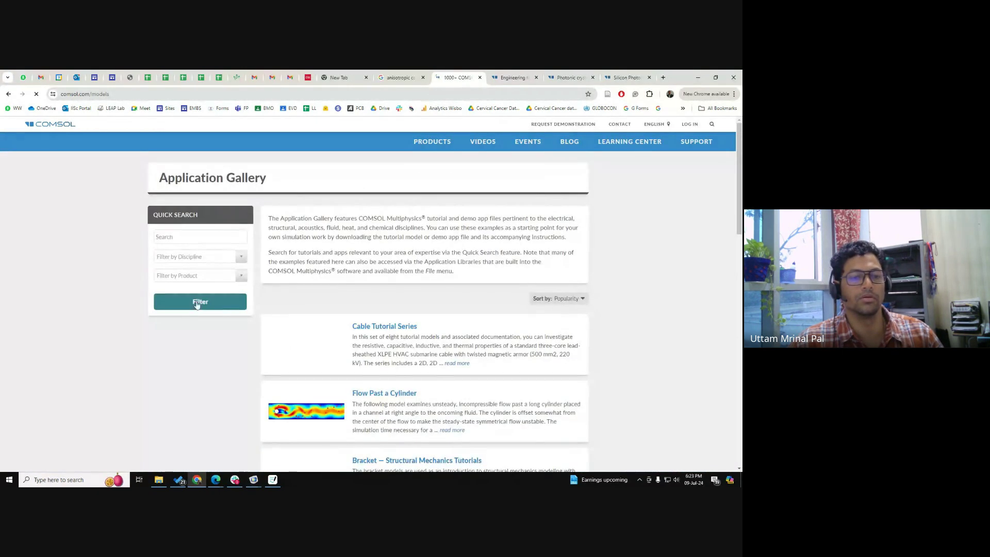
Step: Search the Application Gallery for "focusing lens" and open the Focusing Lens model page in a new tab
left_click(182, 237)
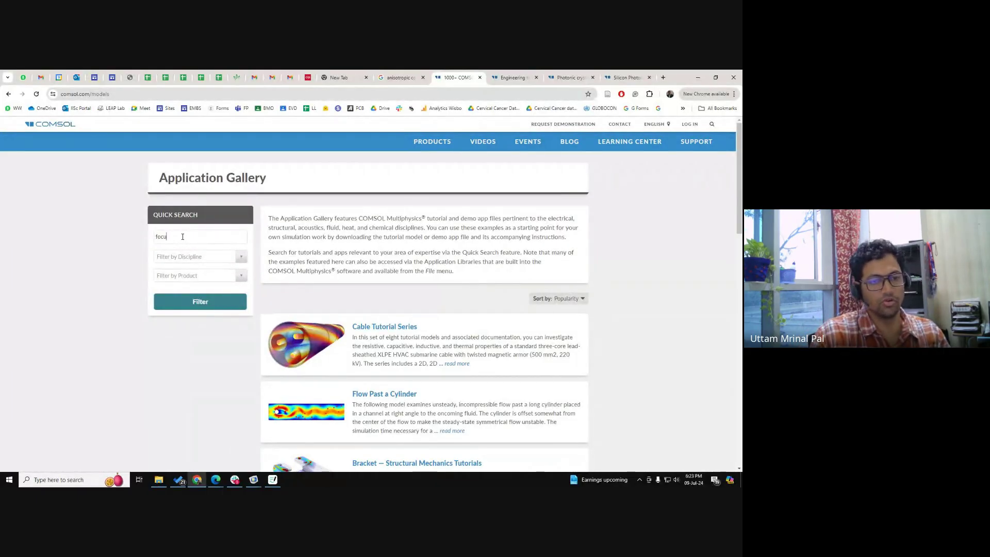
type("focusing lens")
key("Return")
scroll(422, 339, "down", 1)
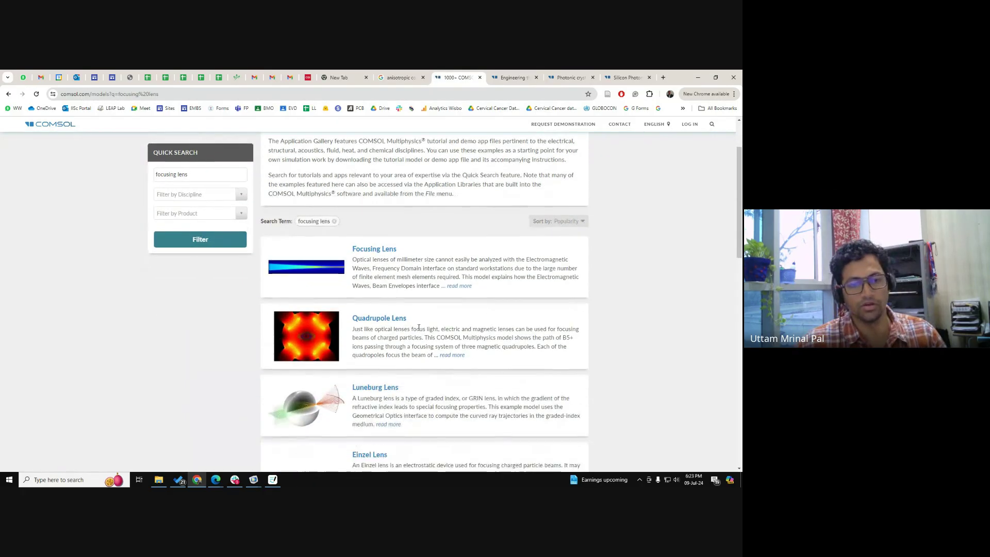
middle_click(374, 250)
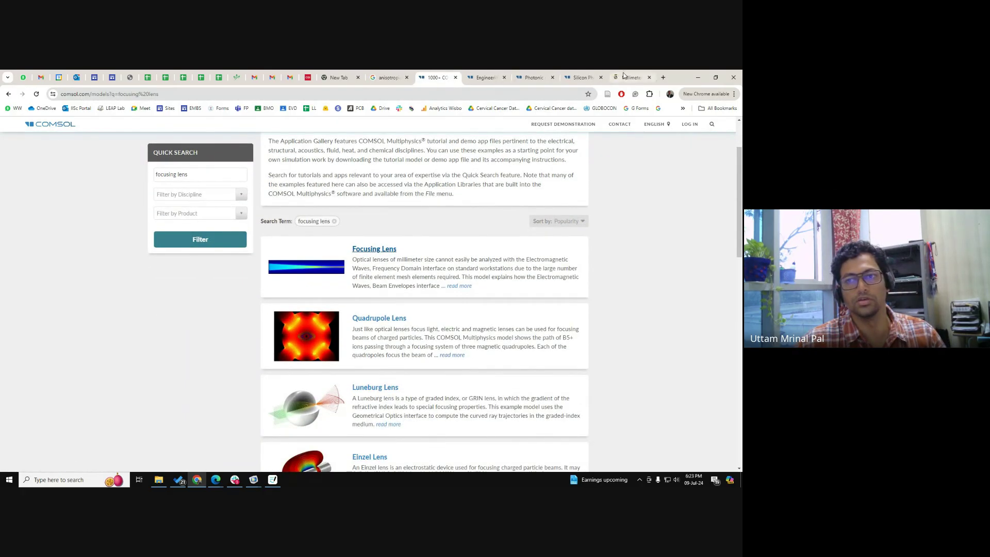
left_click(630, 78)
Step: Download models.woptics.focusing_lens.pdf for COMSOL 6.2 from the Focusing Lens page and open the downloaded document
scroll(464, 237, "down", 1)
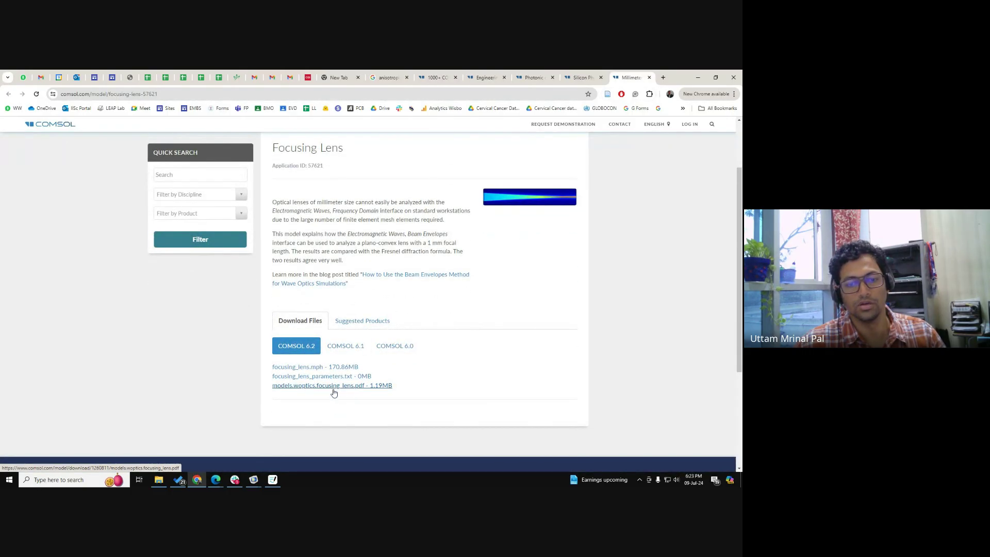
middle_click(335, 390)
left_click(640, 77)
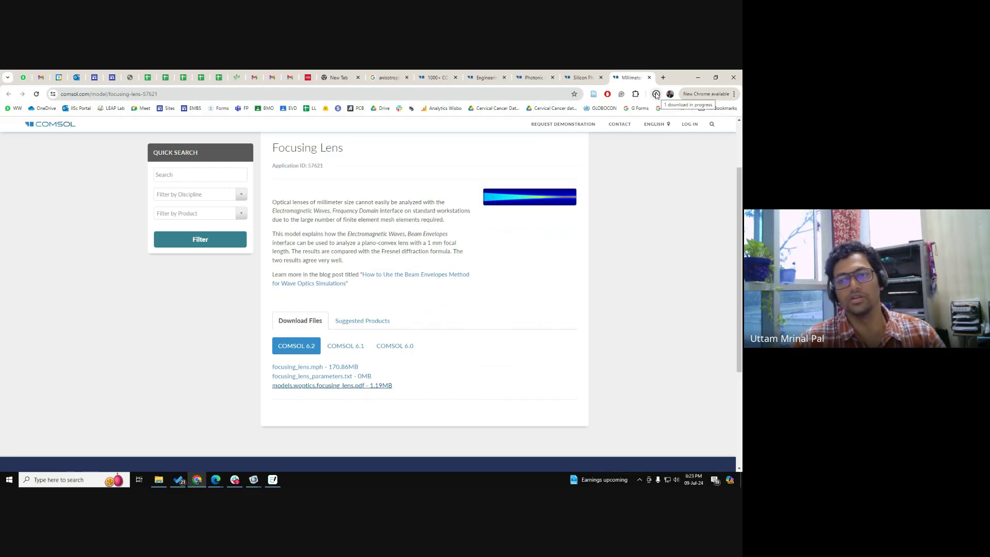
left_click(656, 95)
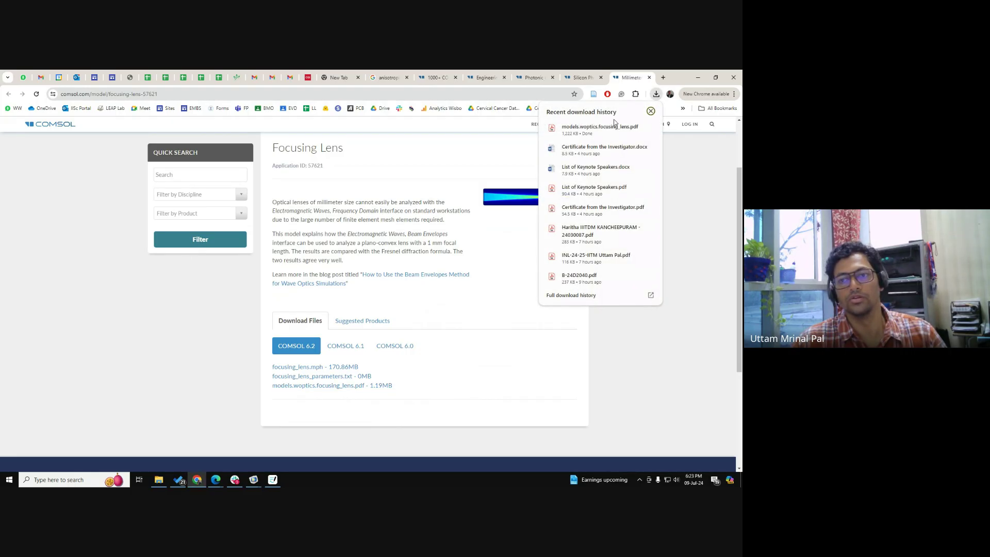
left_click(597, 132)
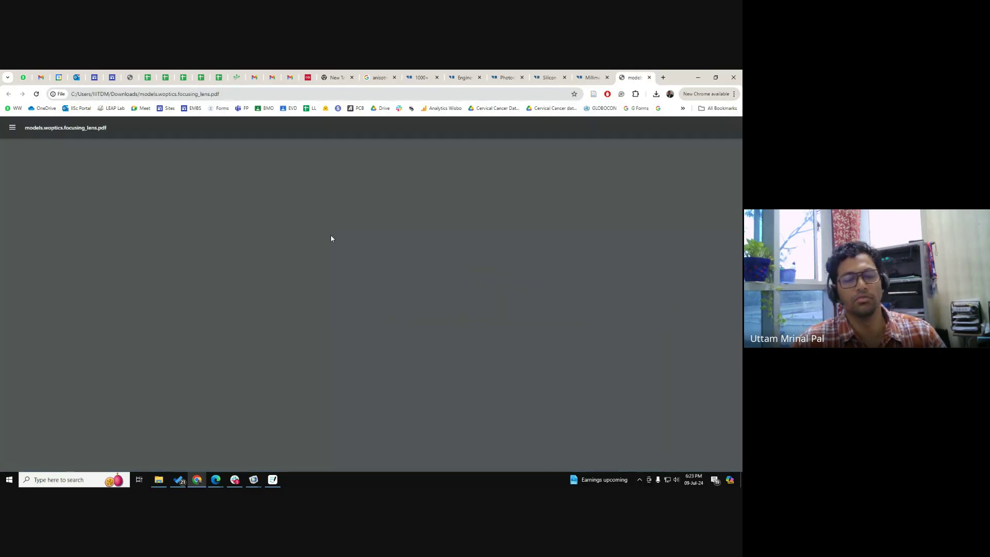
Step: Examine the Focusing Lens document's optical layout, near-field and exit-plane figures, and the Figure 5 electric field norm plot
scroll(335, 243, "down", 3)
scroll(339, 248, "down", 5)
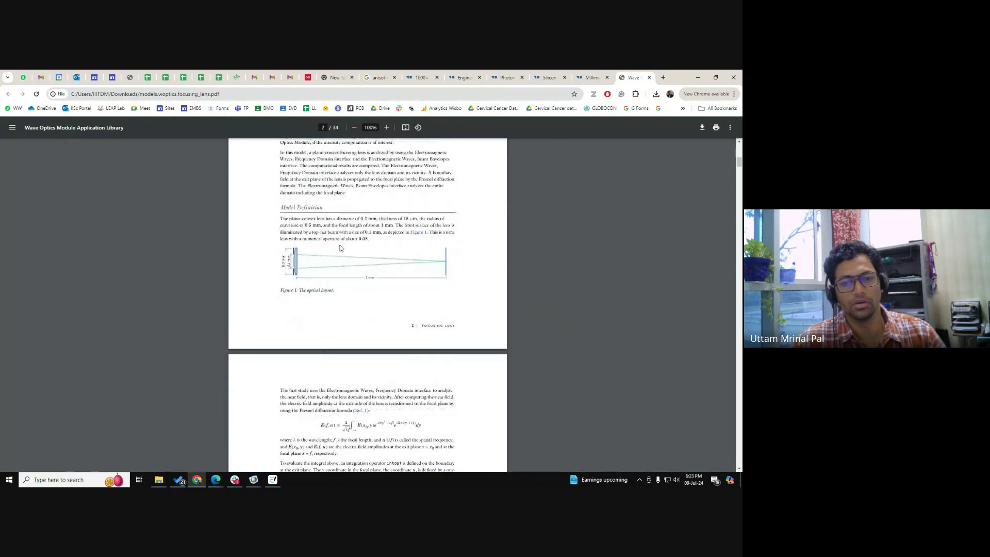
scroll(288, 267, "up", 1, "ctrl")
scroll(292, 269, "down", 10)
scroll(292, 271, "down", 4)
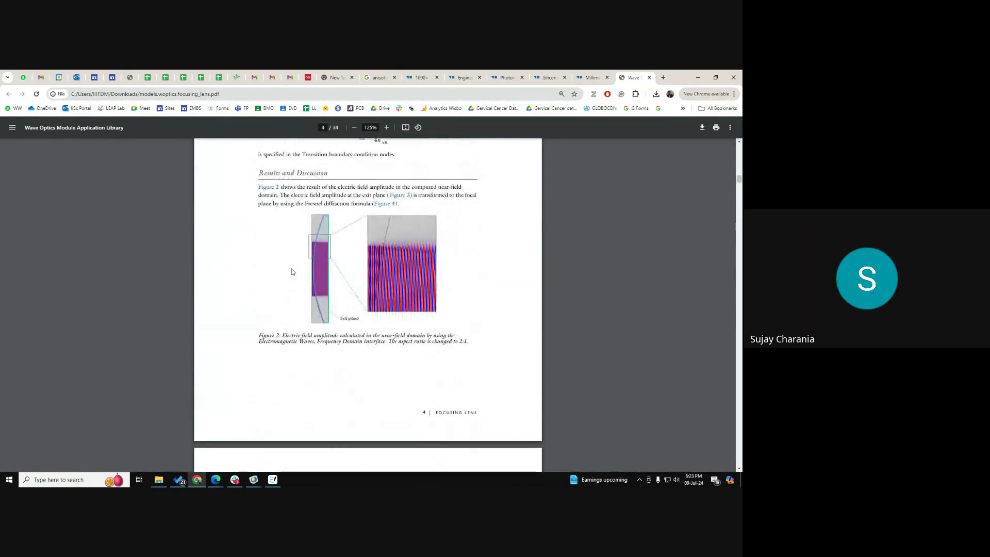
scroll(347, 291, "up", 3, "ctrl")
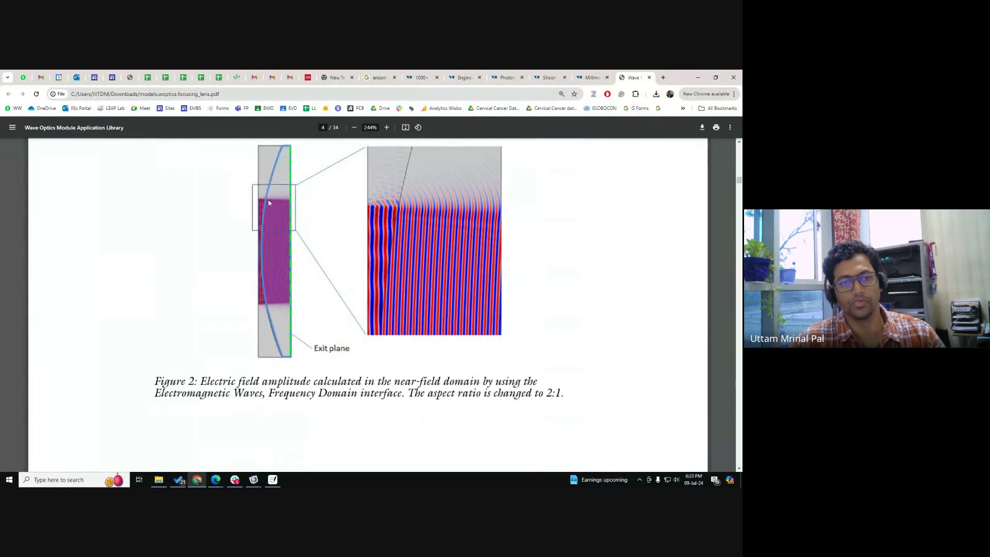
scroll(324, 270, "down", 2, "ctrl")
scroll(325, 272, "down", 8)
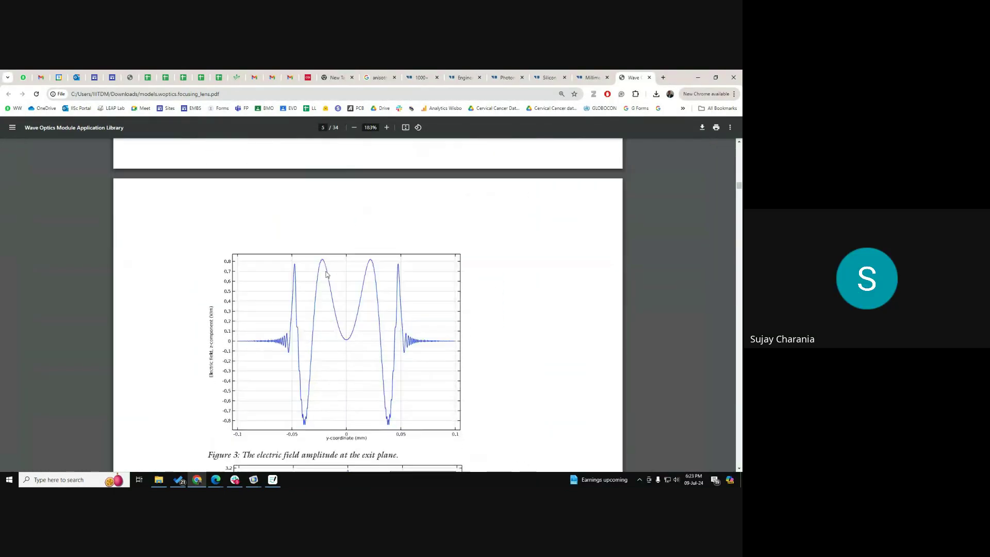
scroll(326, 273, "down", 5)
scroll(329, 267, "up", 3, "ctrl")
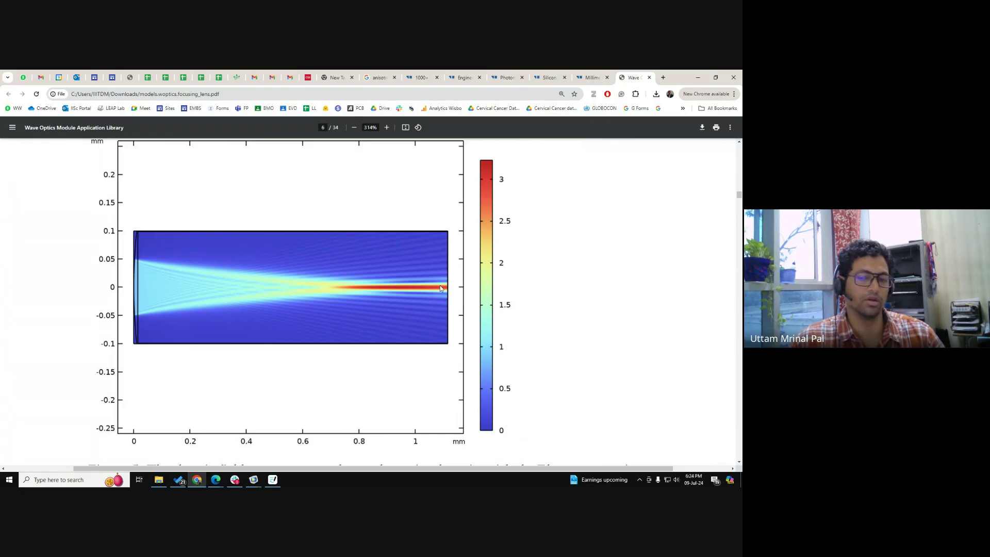
scroll(441, 289, "down", 2, "ctrl")
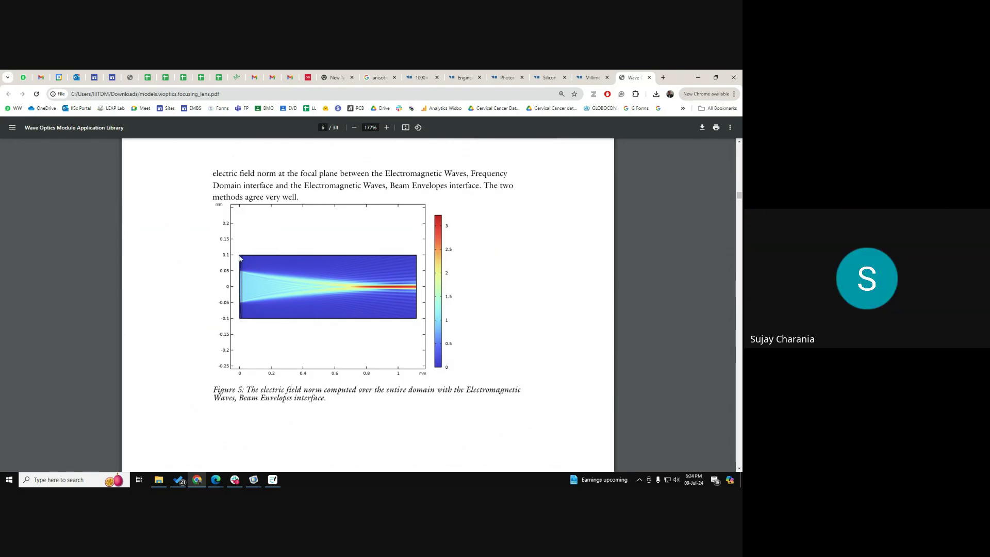
Step: Compare the Figure 5 plot with the offset input sketch in Goodnotes and switch to focusing_lens.mph in COMSOL
key("alt+Tab")
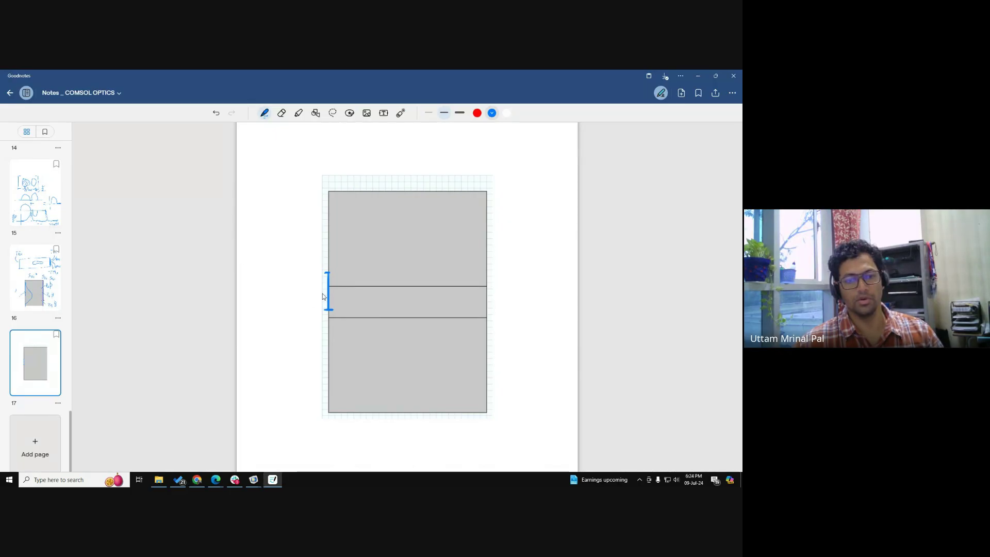
key("alt+Tab")
mouse_move(254, 479)
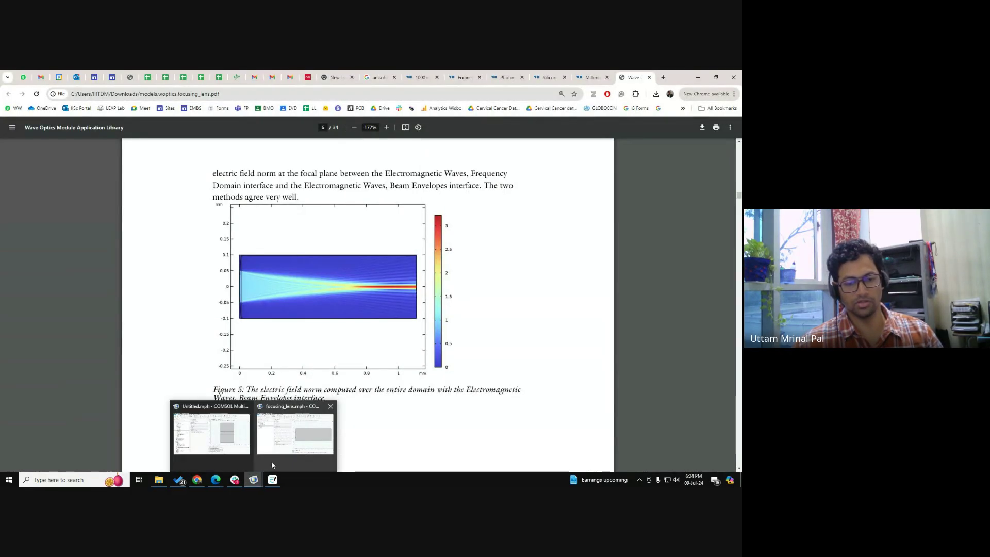
left_click(288, 447)
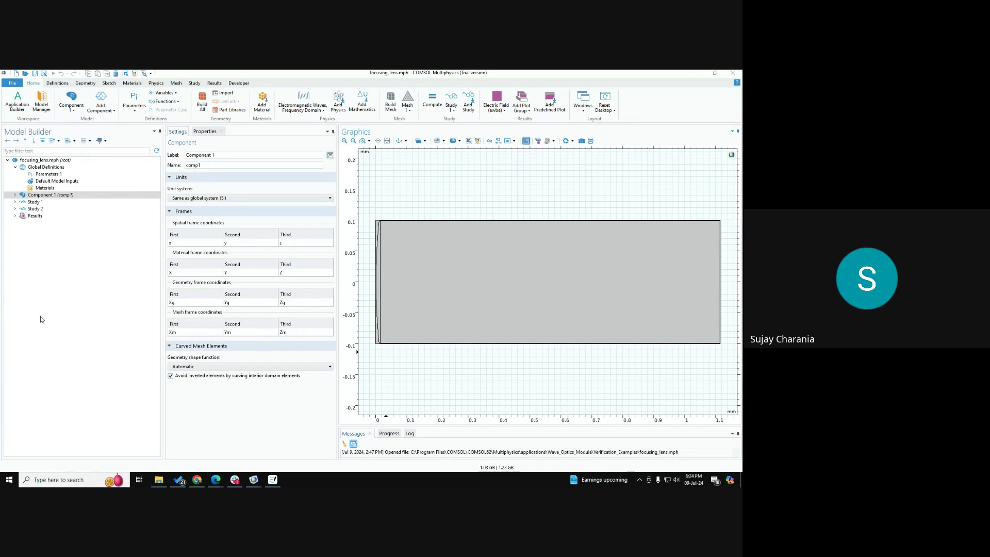
Step: Switch to the Untitled.mph COMSOL window and inspect the waveguide geometry and the space around its input edge
mouse_move(253, 481)
left_click(216, 443)
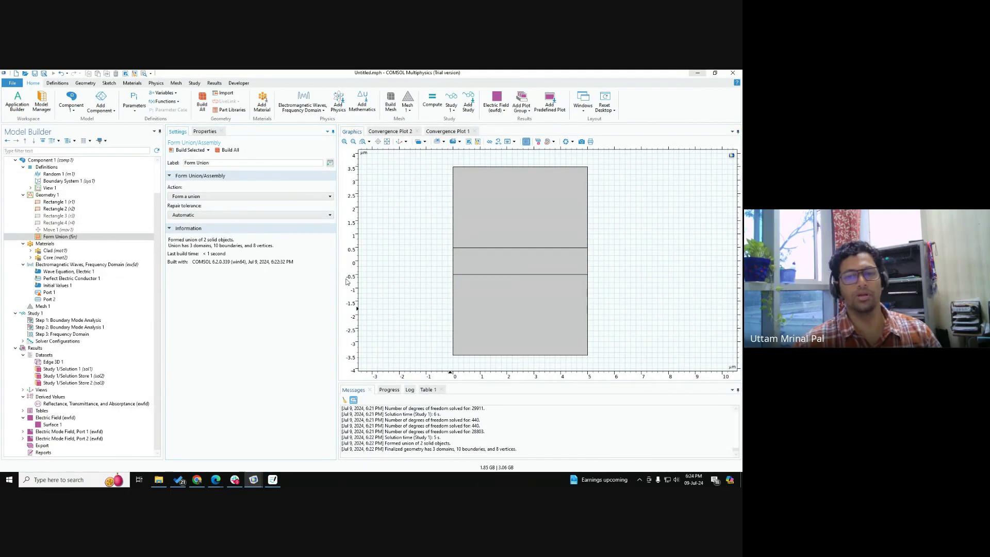
scroll(385, 225, "down", 3)
left_click_drag(443, 253, 502, 268)
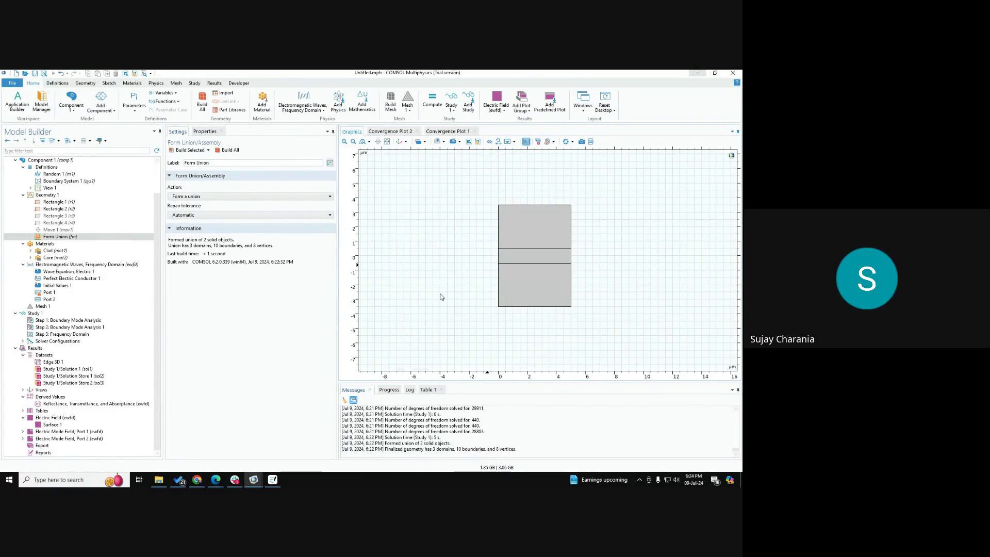
left_click(547, 273)
Step: Switch to the Google Meet call in Edge and open the screen presentation options
left_click(218, 481)
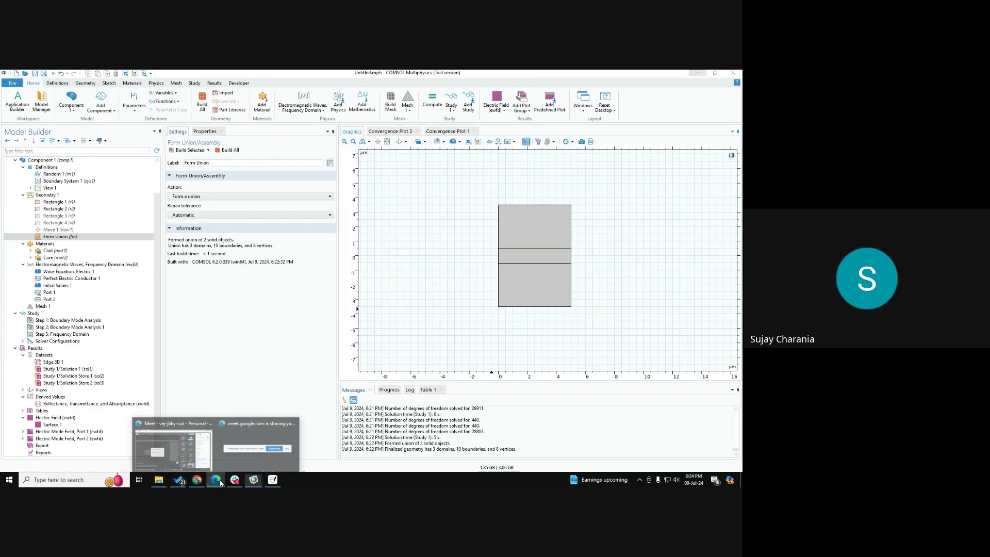
left_click(189, 447)
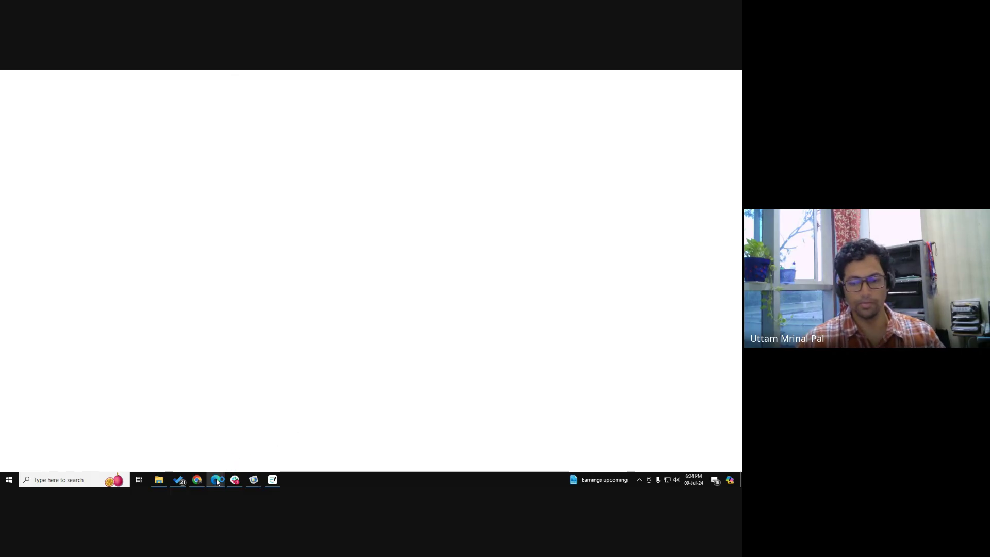
mouse_move(217, 482)
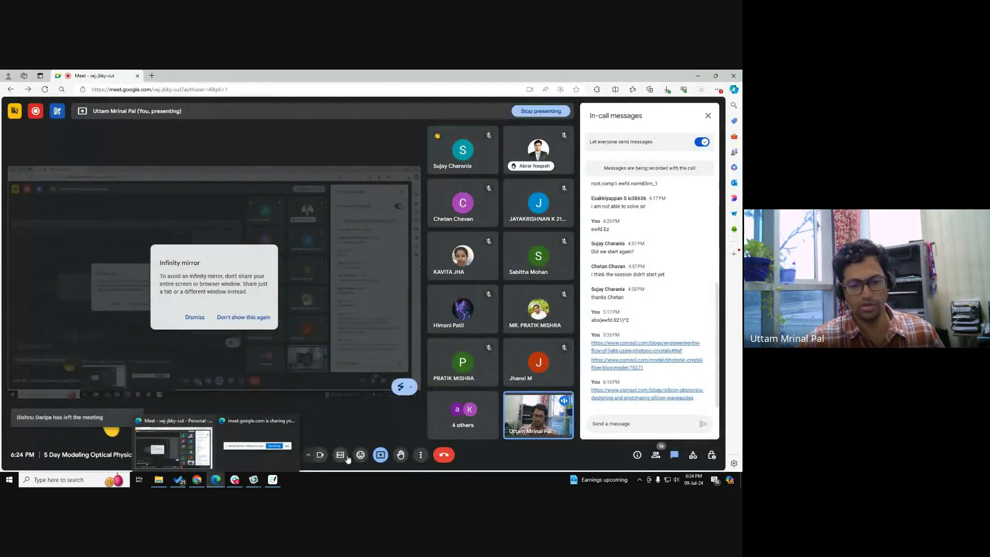
left_click(380, 455)
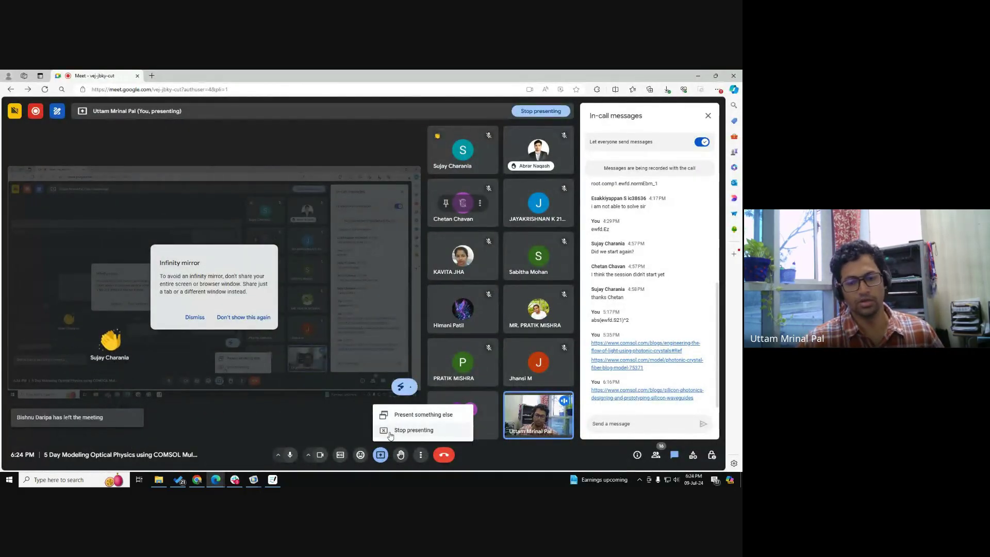